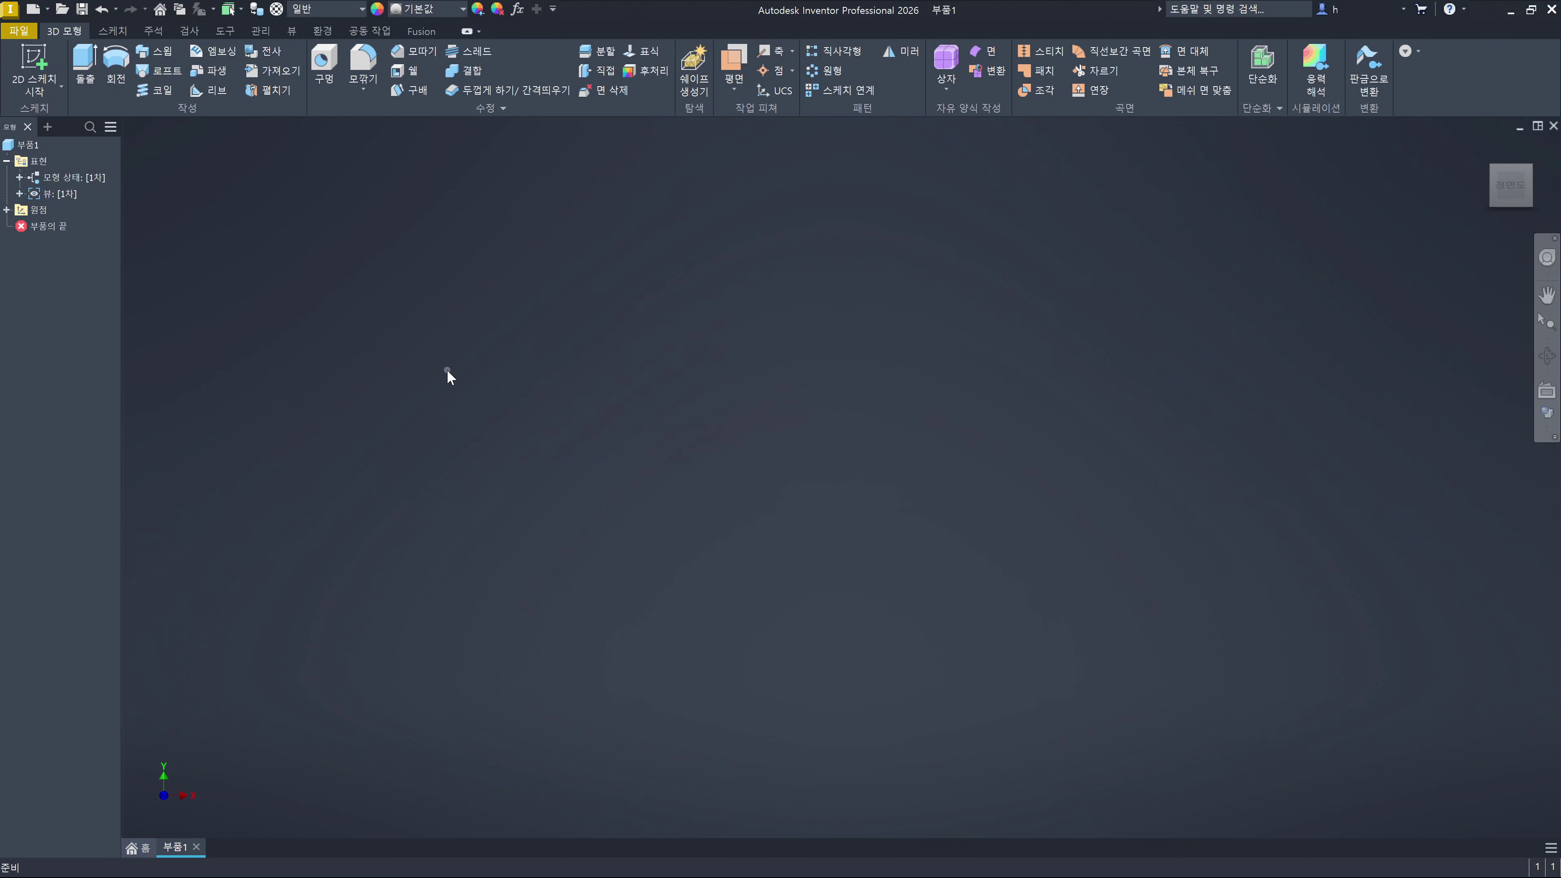
Sketch a 100 mm diameter circle centred on the origin on the horizontal XZ plane and finish the sketch
key(s)
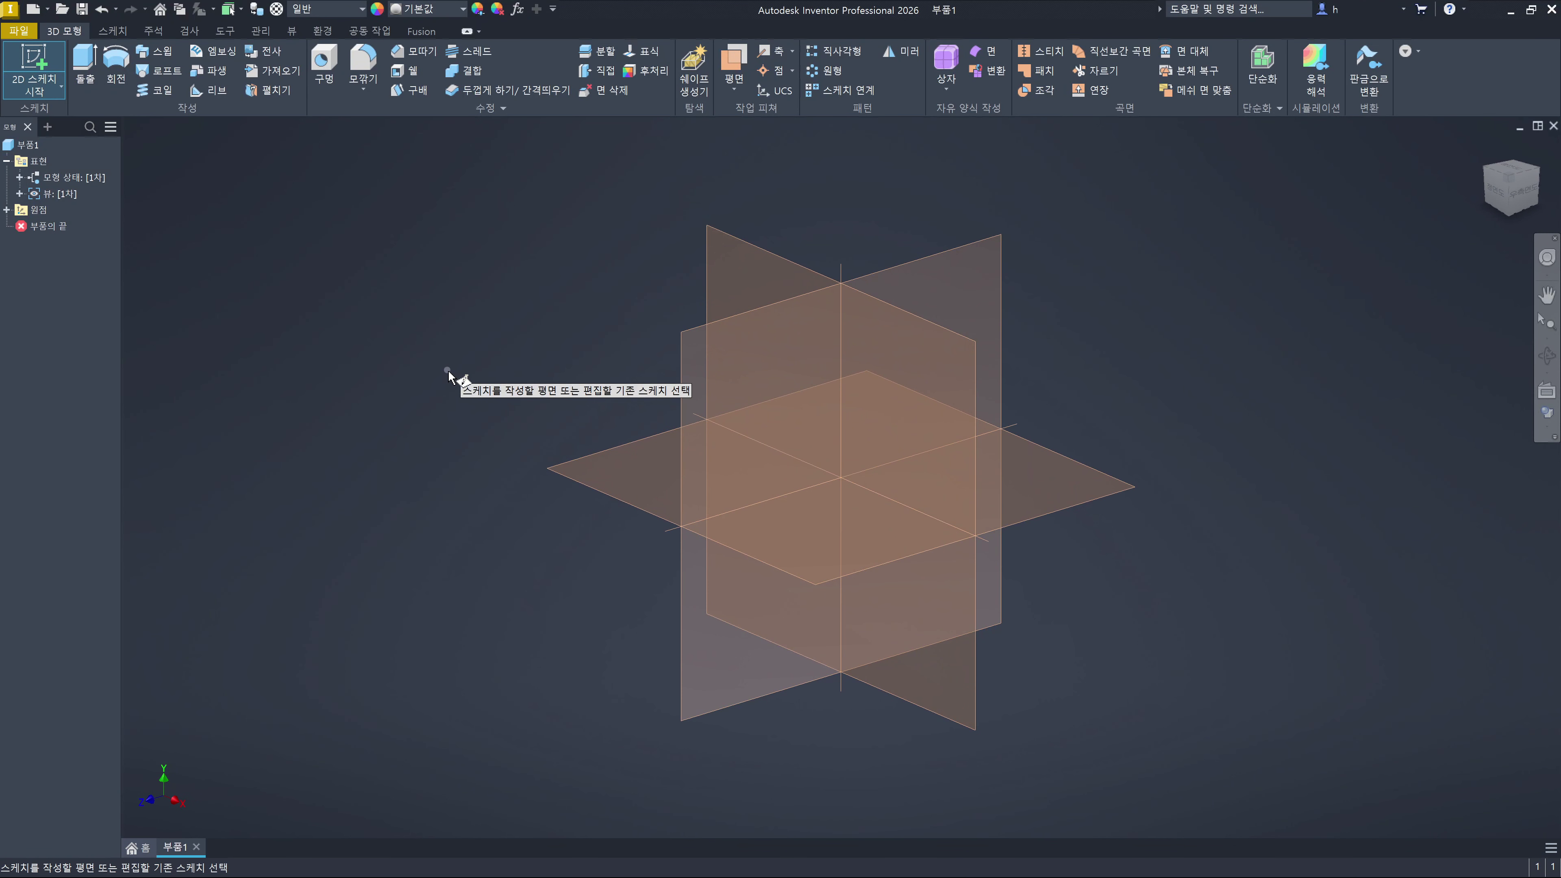
click(1107, 482)
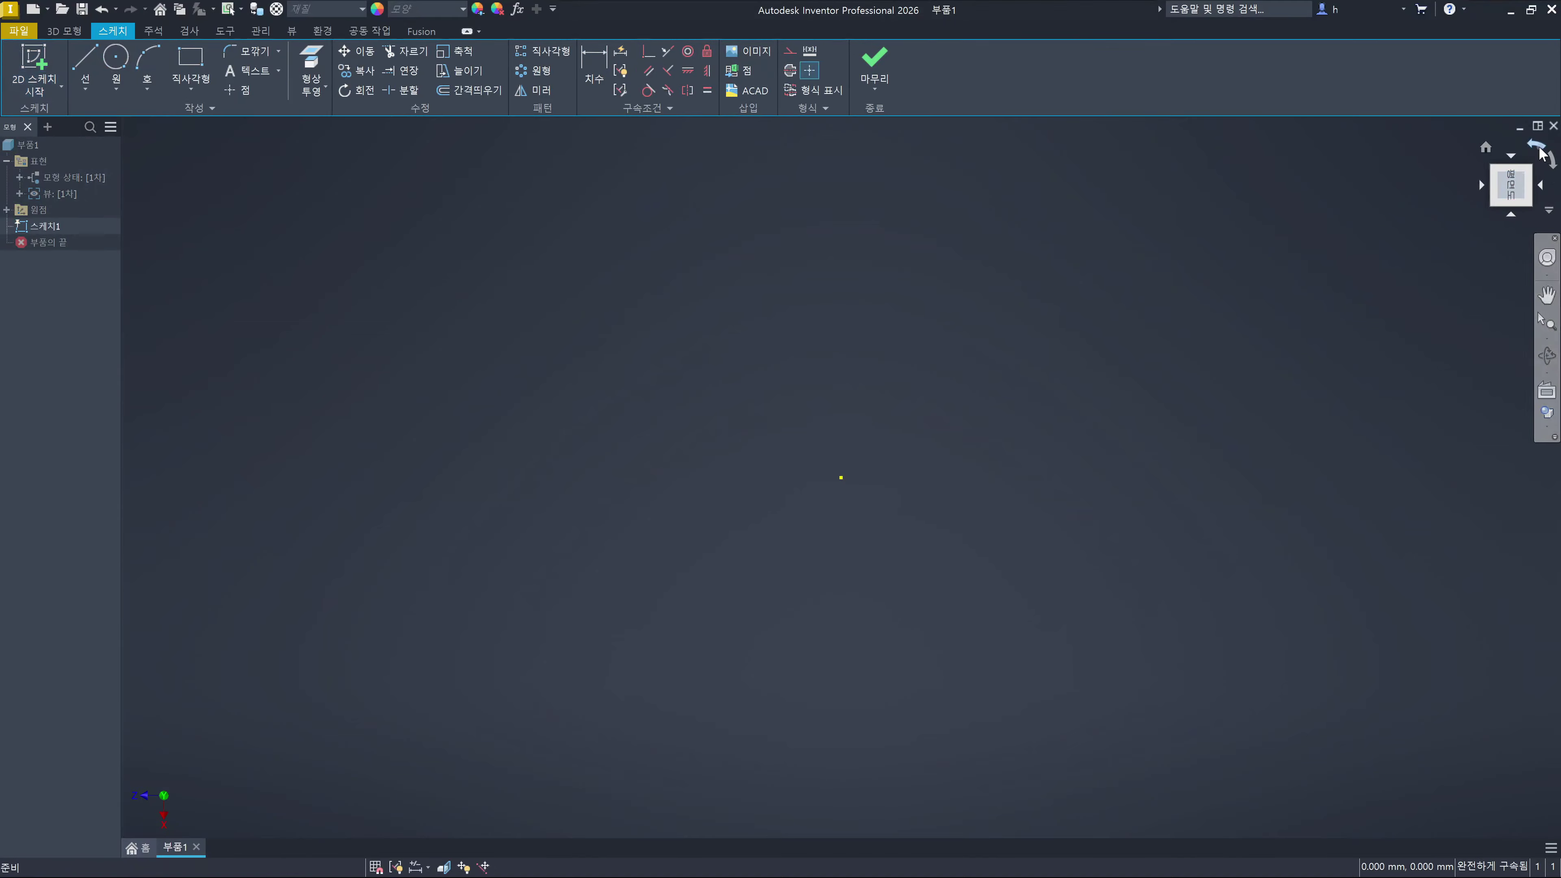
click(1540, 152)
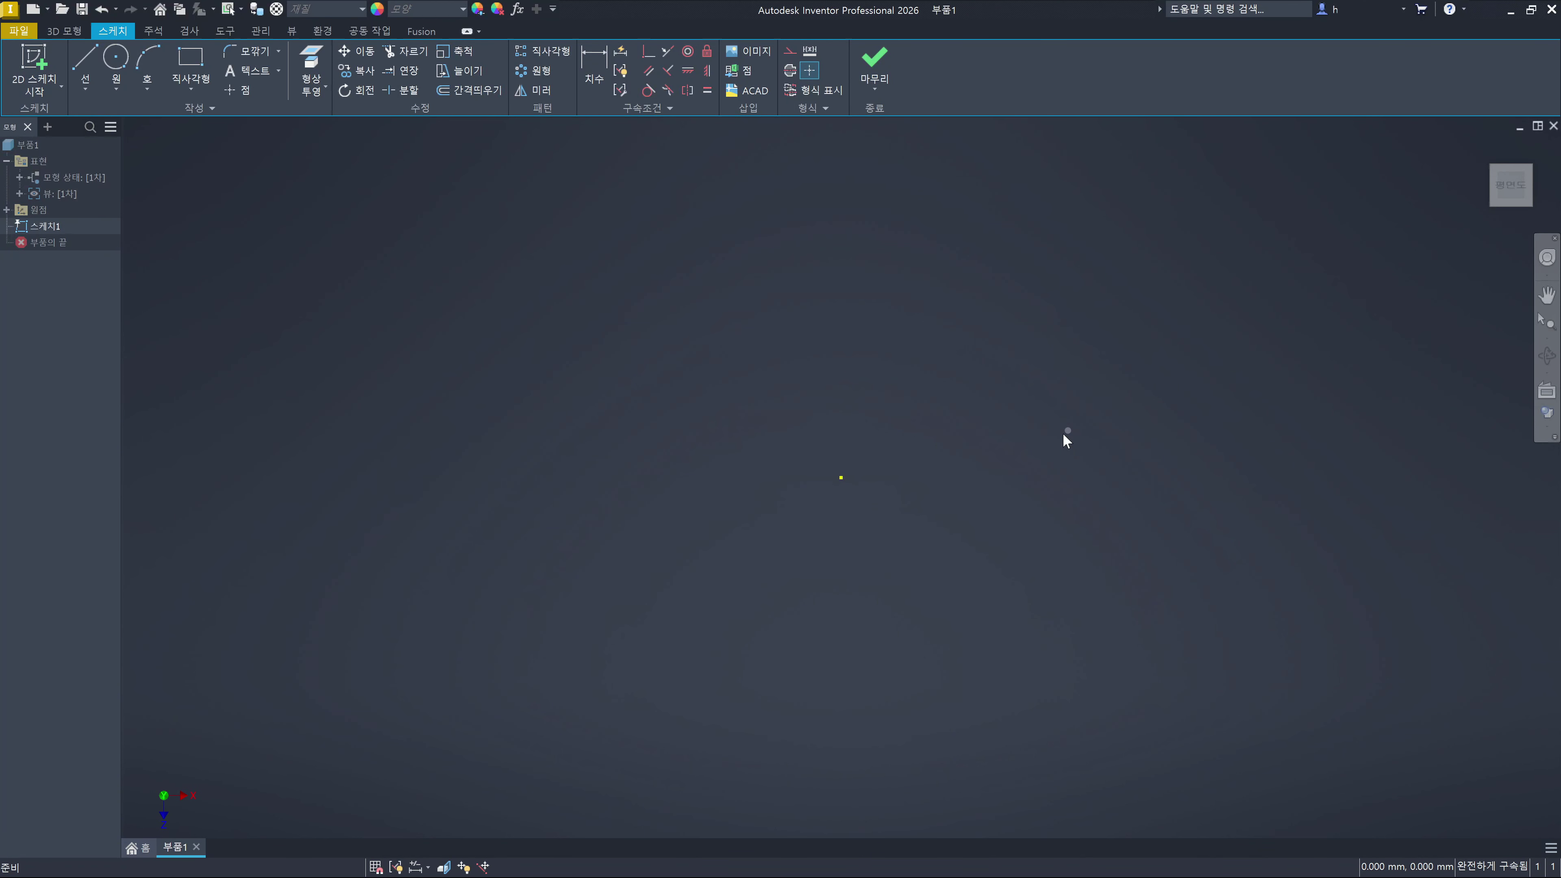
key(c)
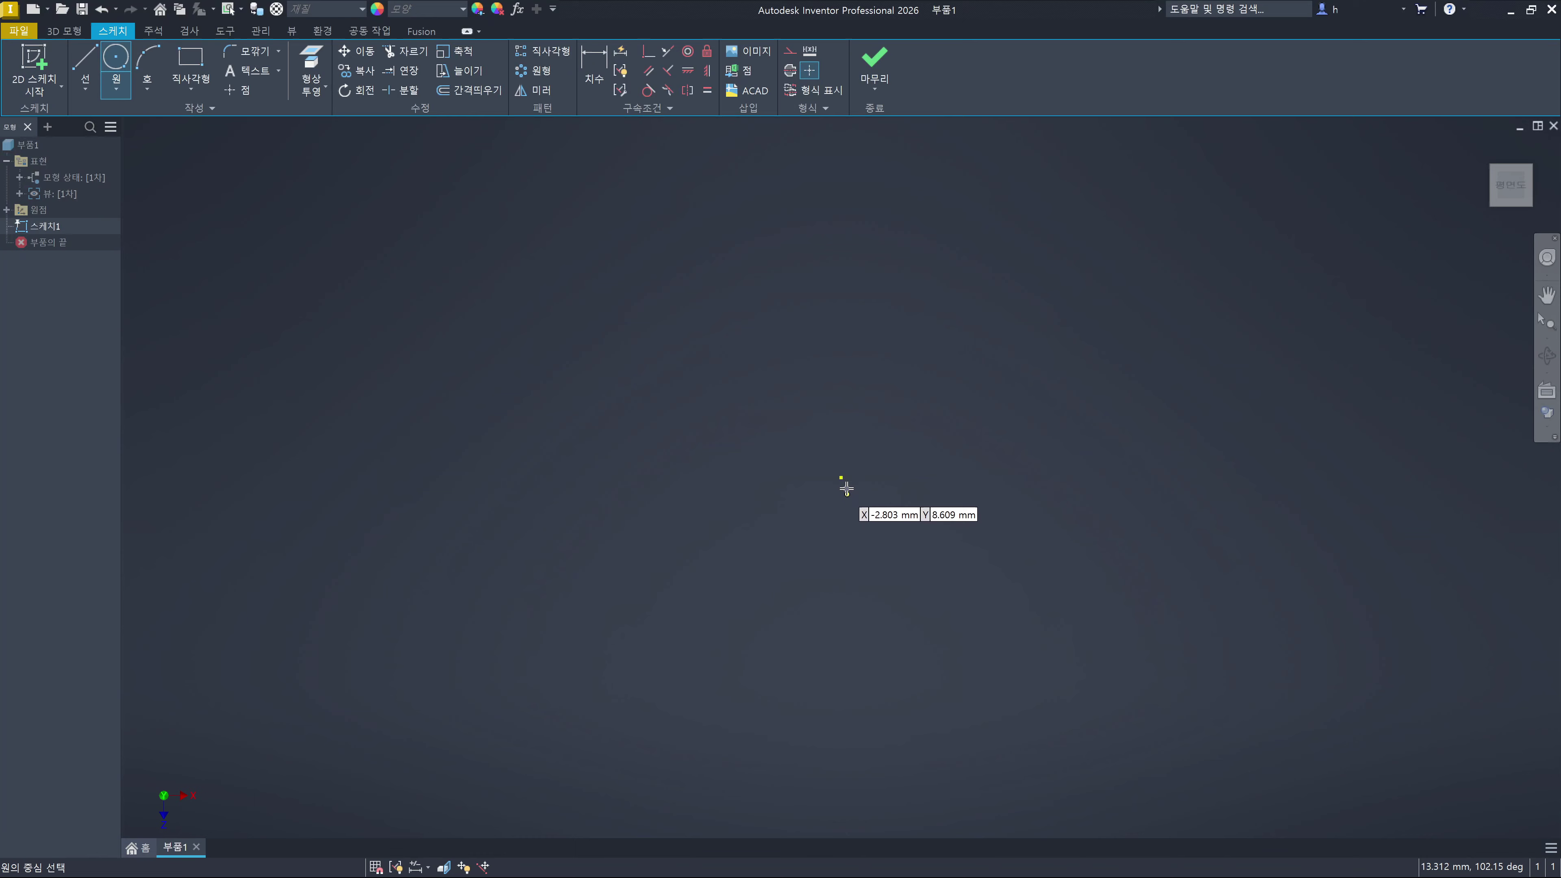
click(841, 477)
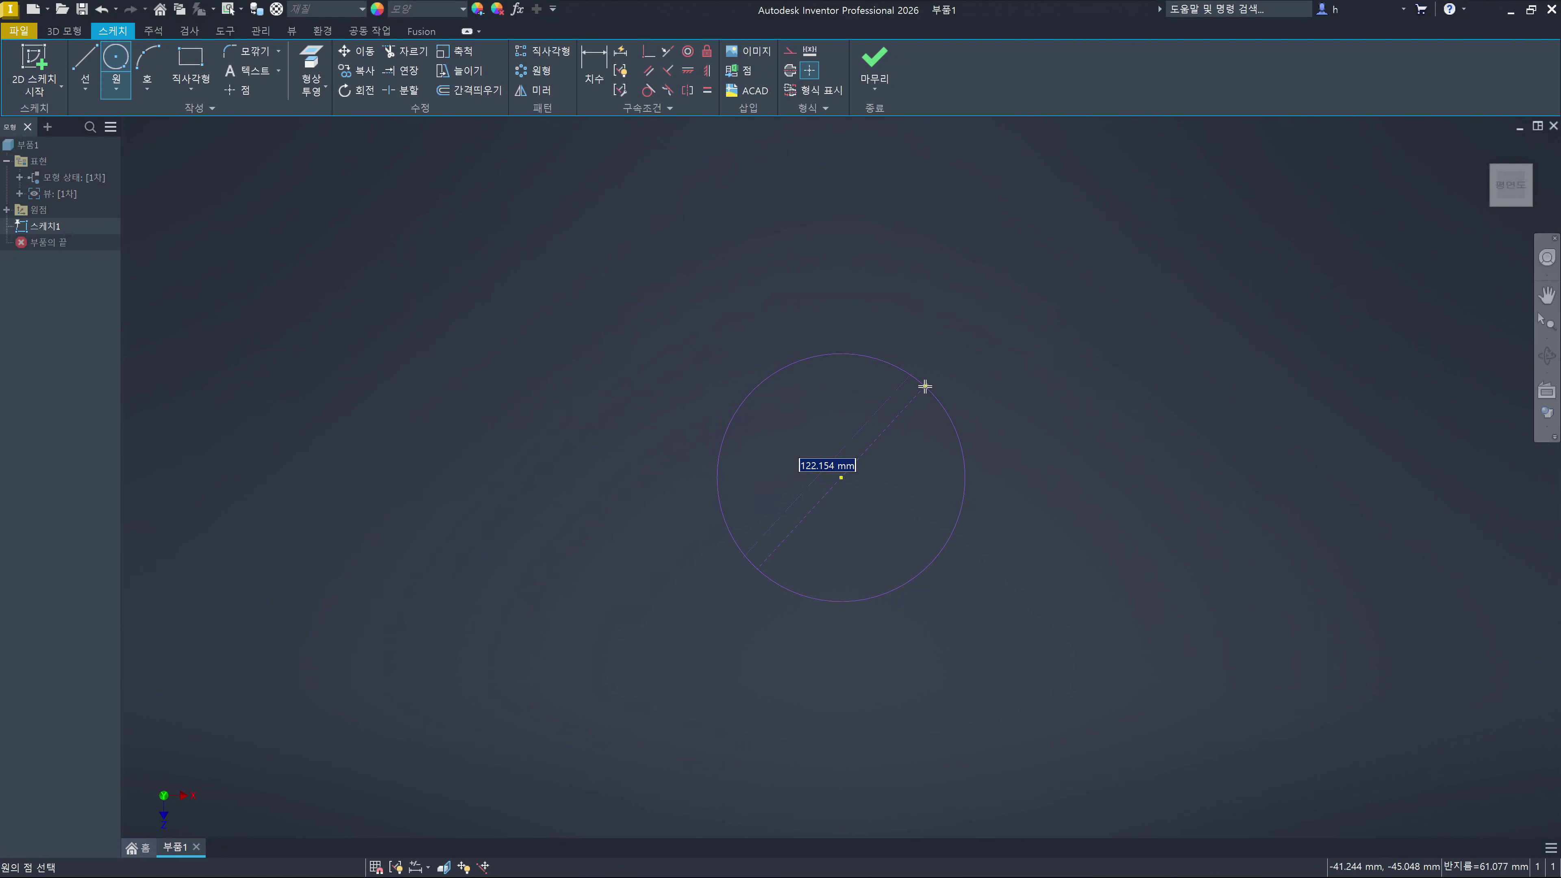
text(100)
key(Return)
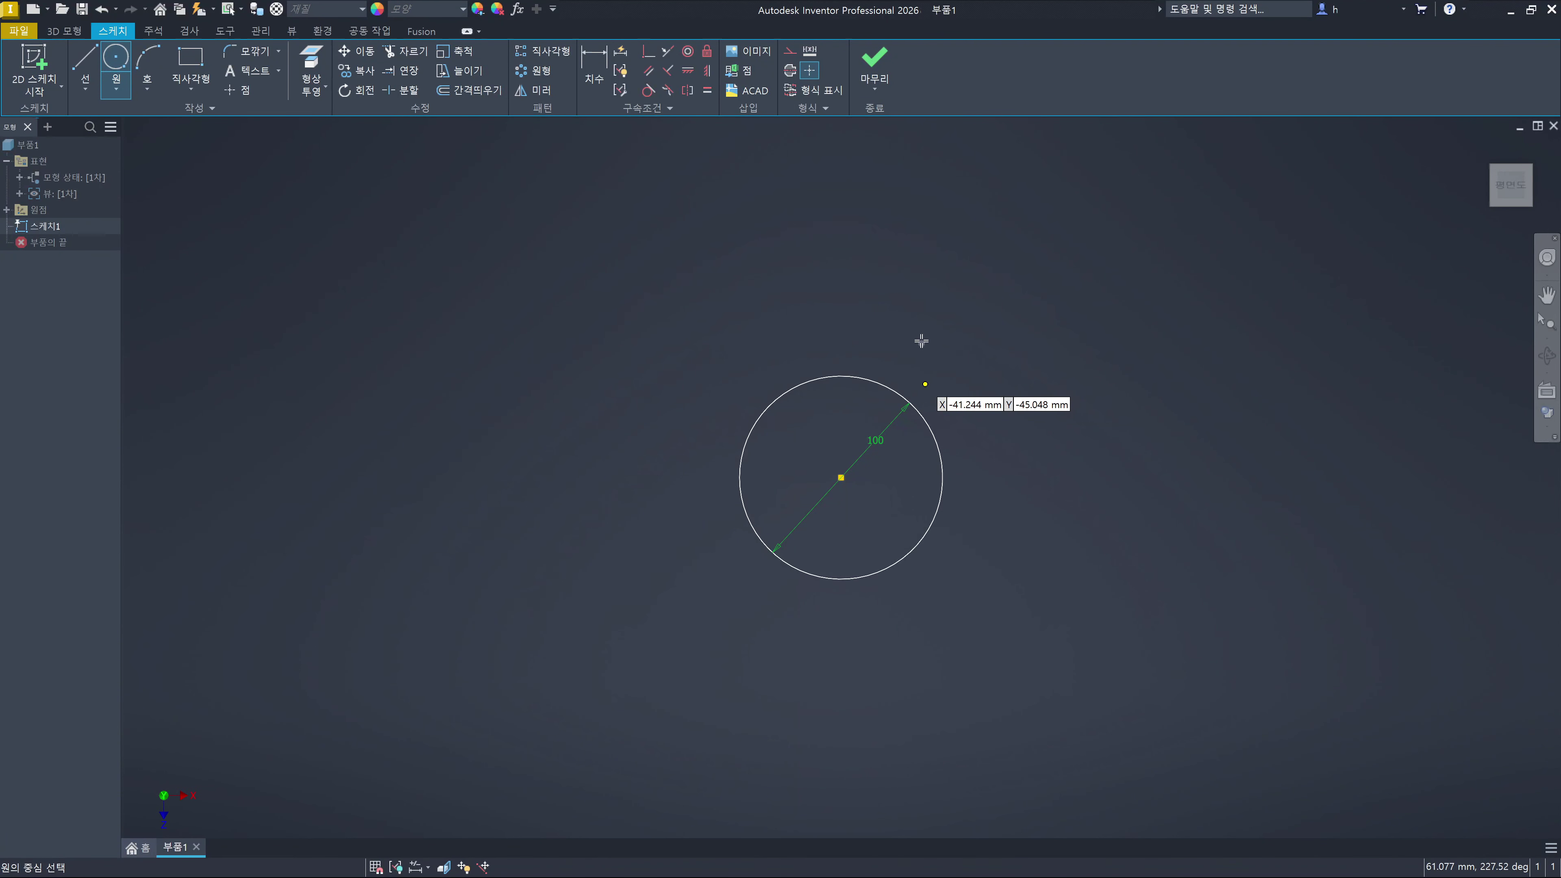
click(878, 72)
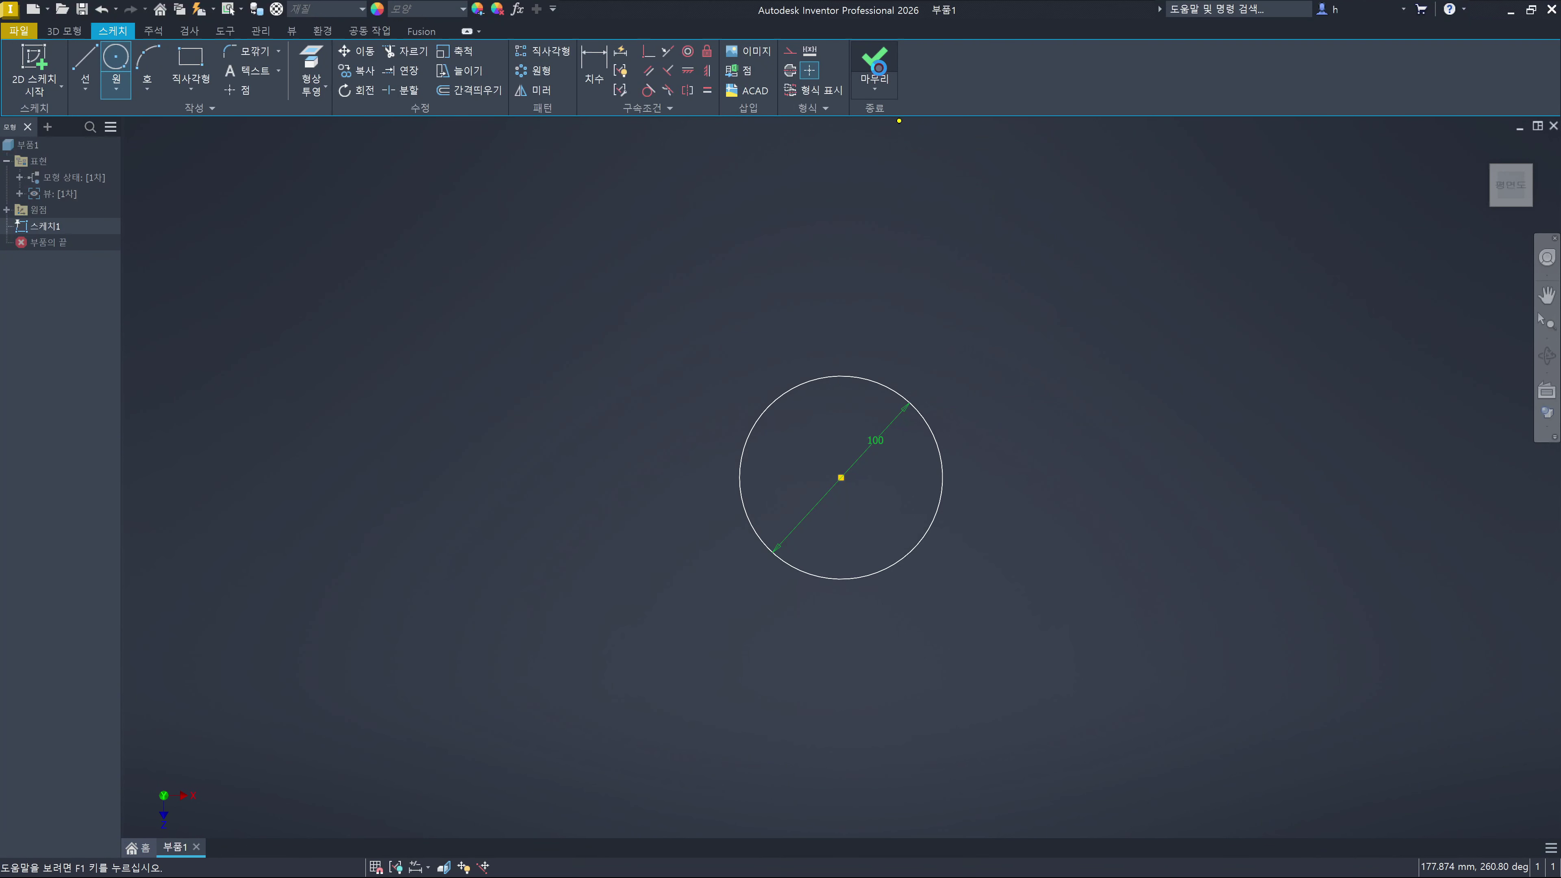
scroll(1009, 428, down, 6)
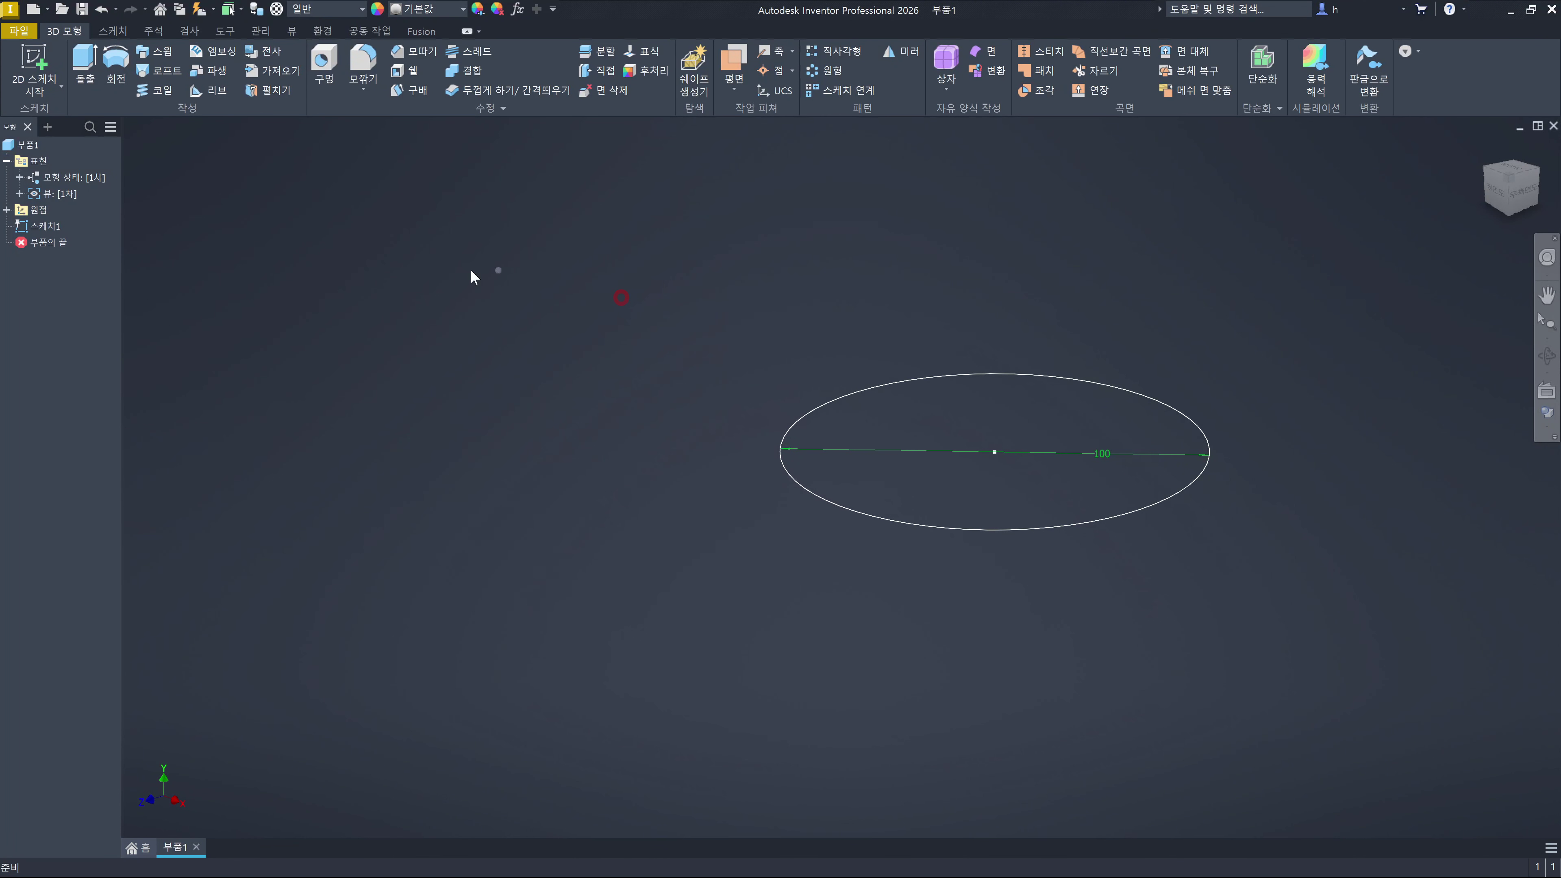
In a second sketch on the same horizontal plane, draw a centre rectangle from the origin inside the circle and finish the sketch
key(s)
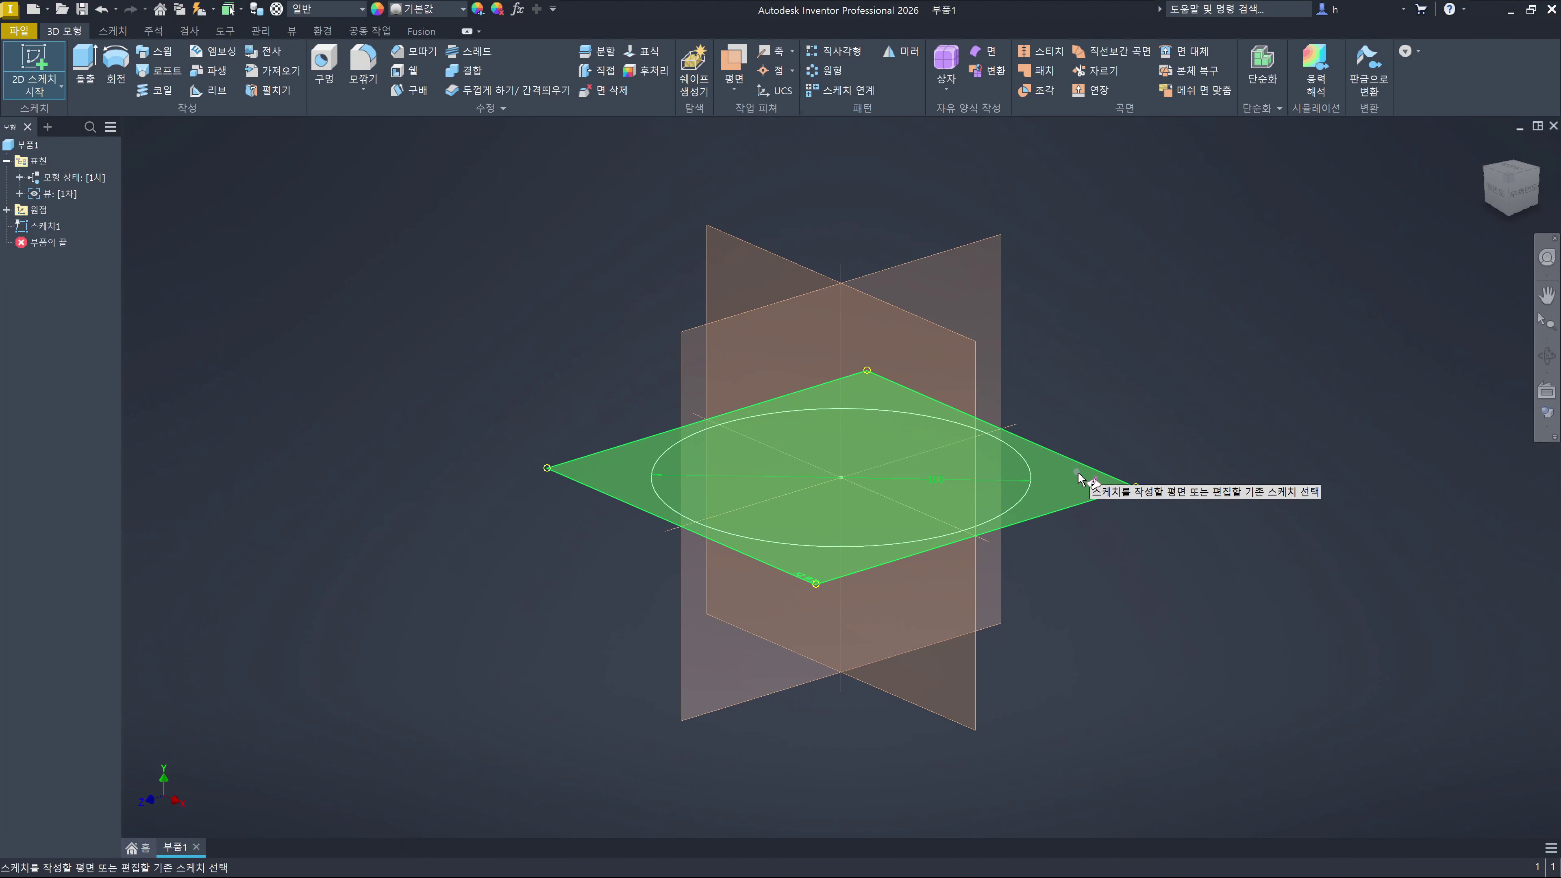
click(1075, 476)
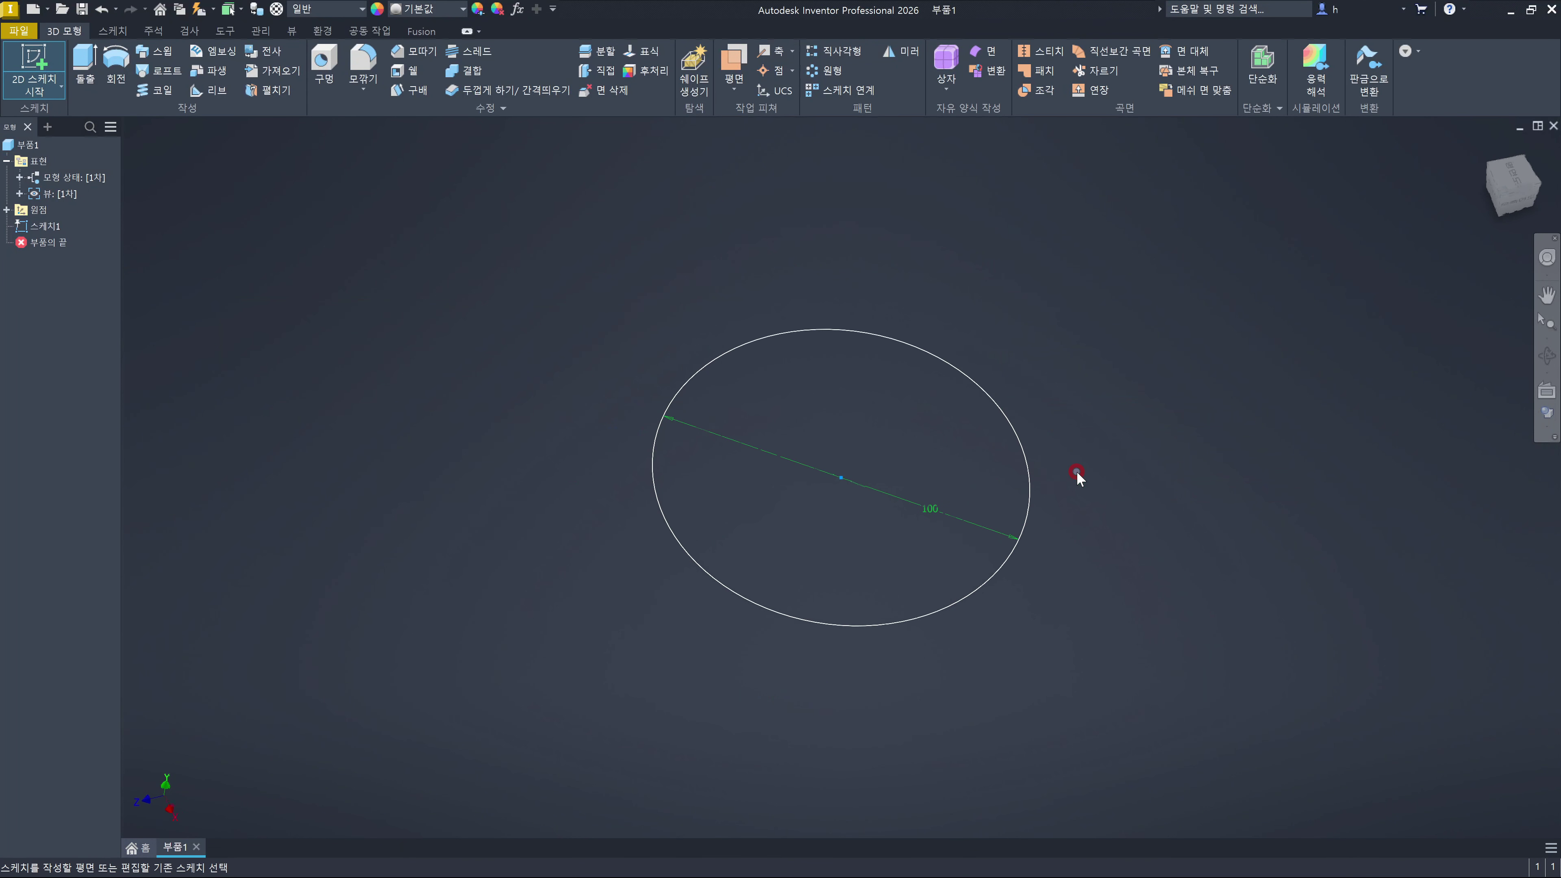
click(1136, 420)
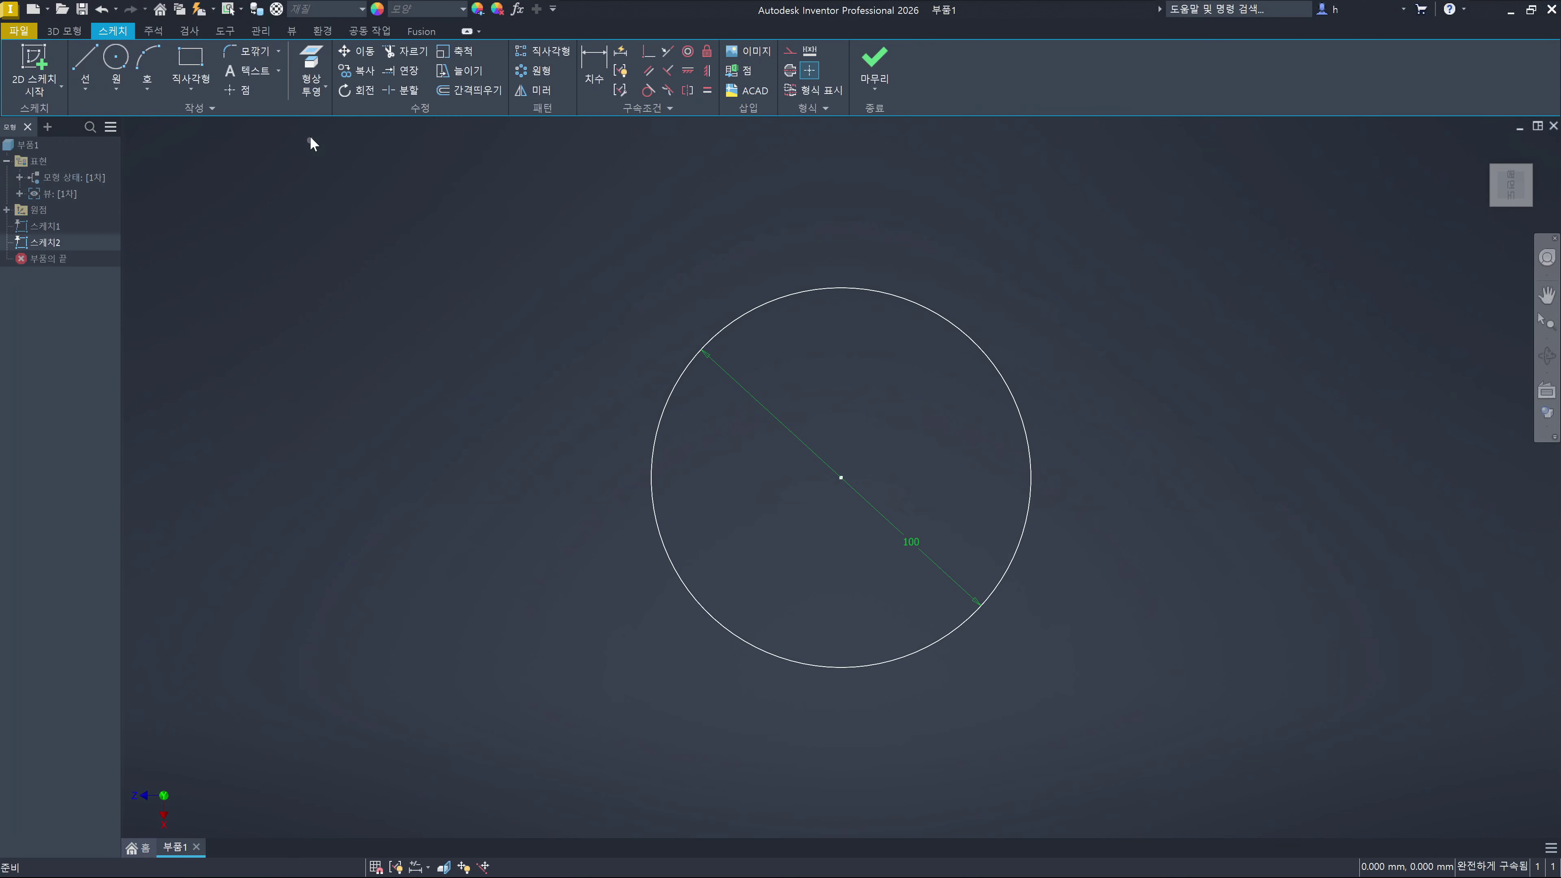
click(203, 93)
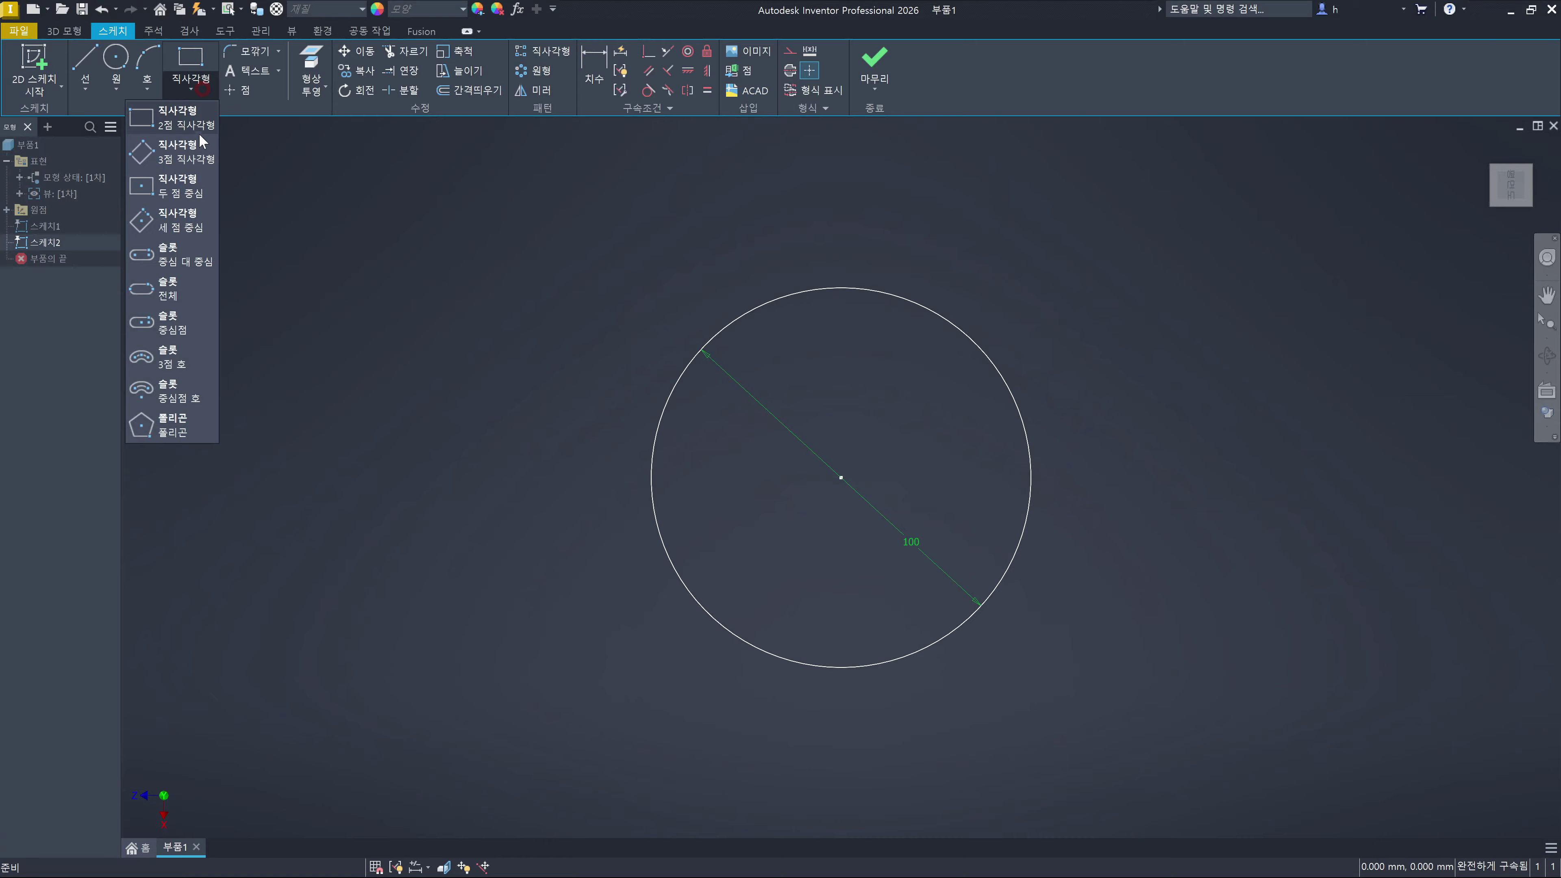
click(198, 193)
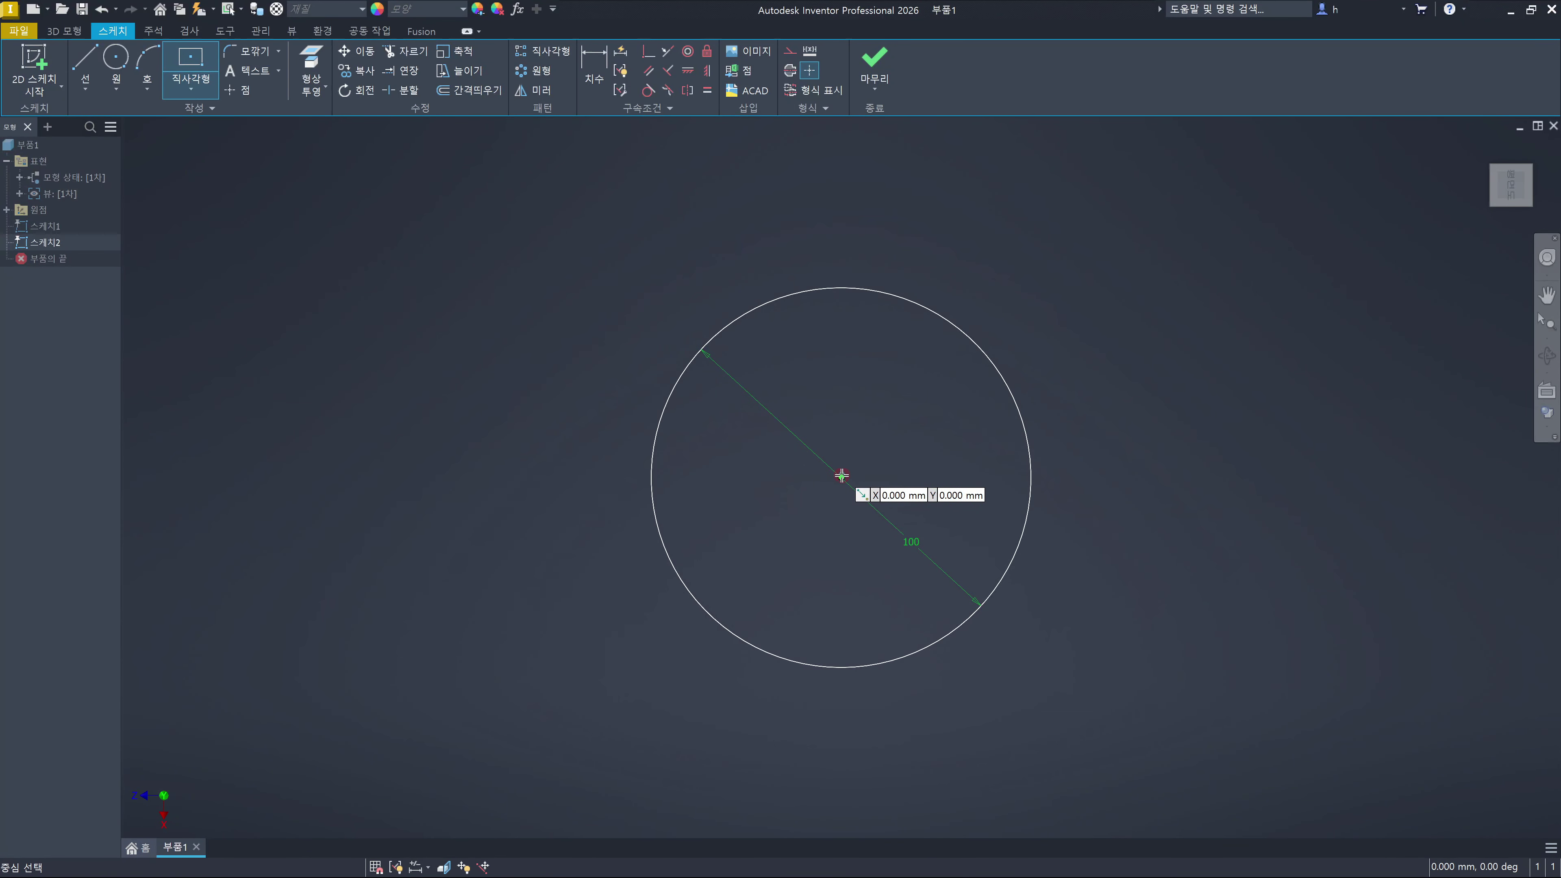
click(842, 475)
click(894, 385)
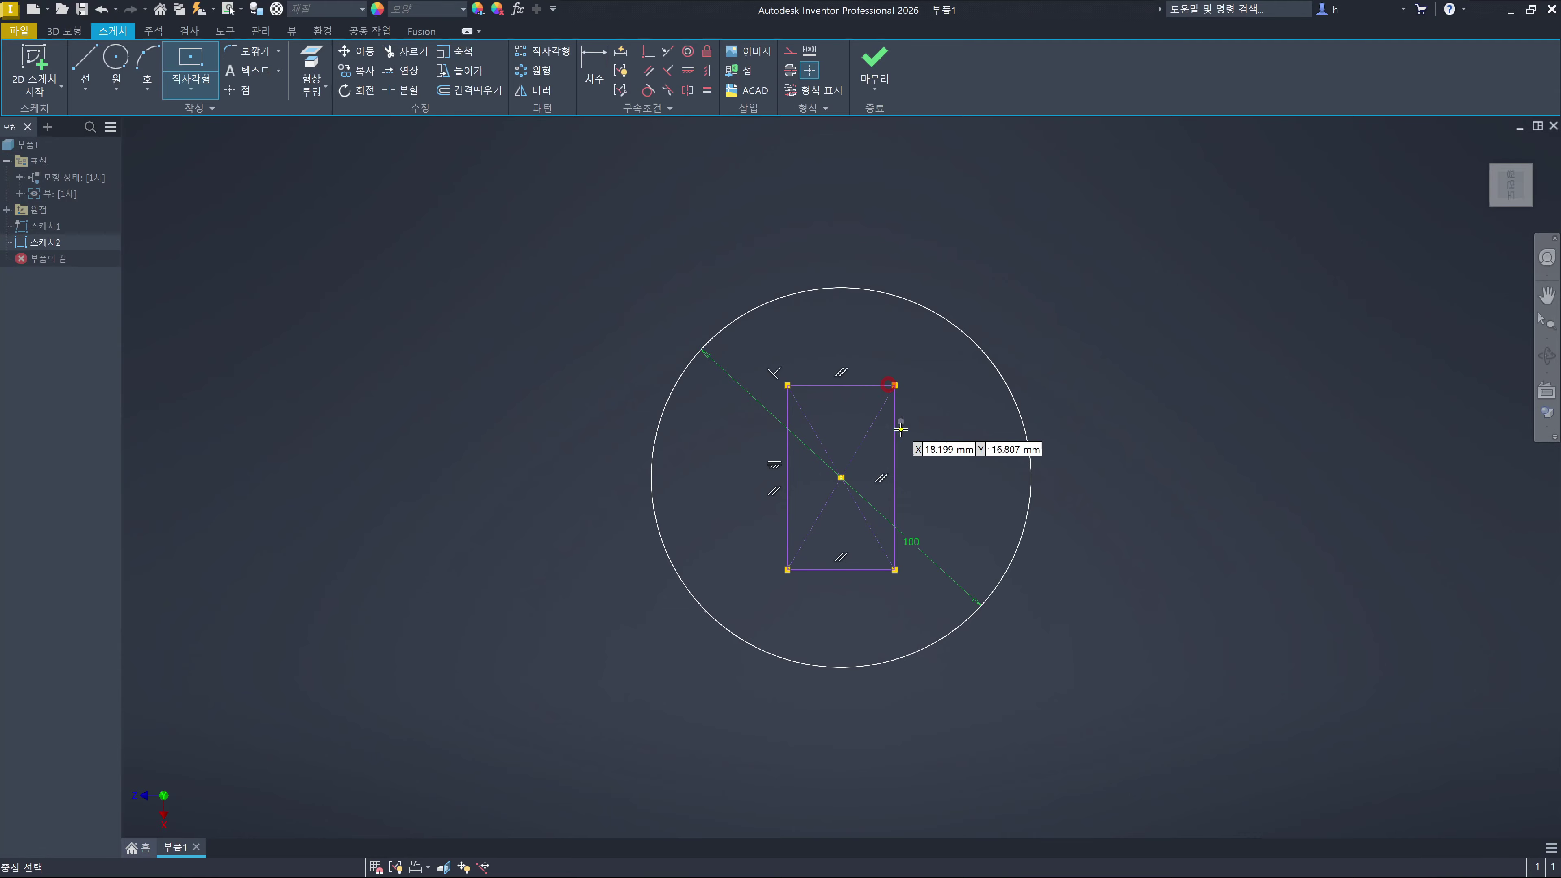
key(Escape)
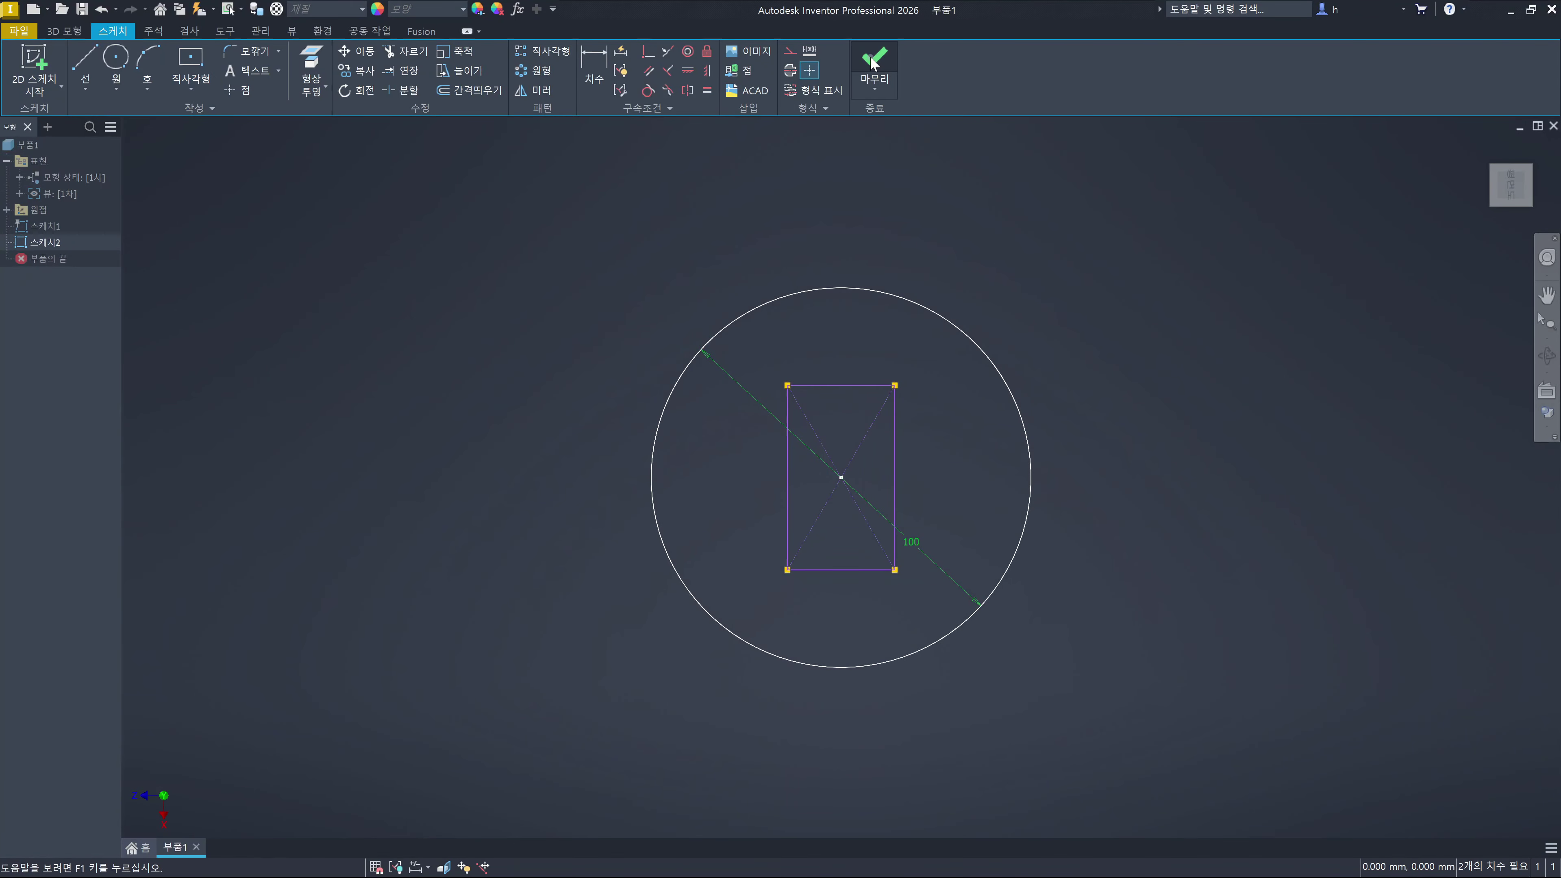
click(873, 62)
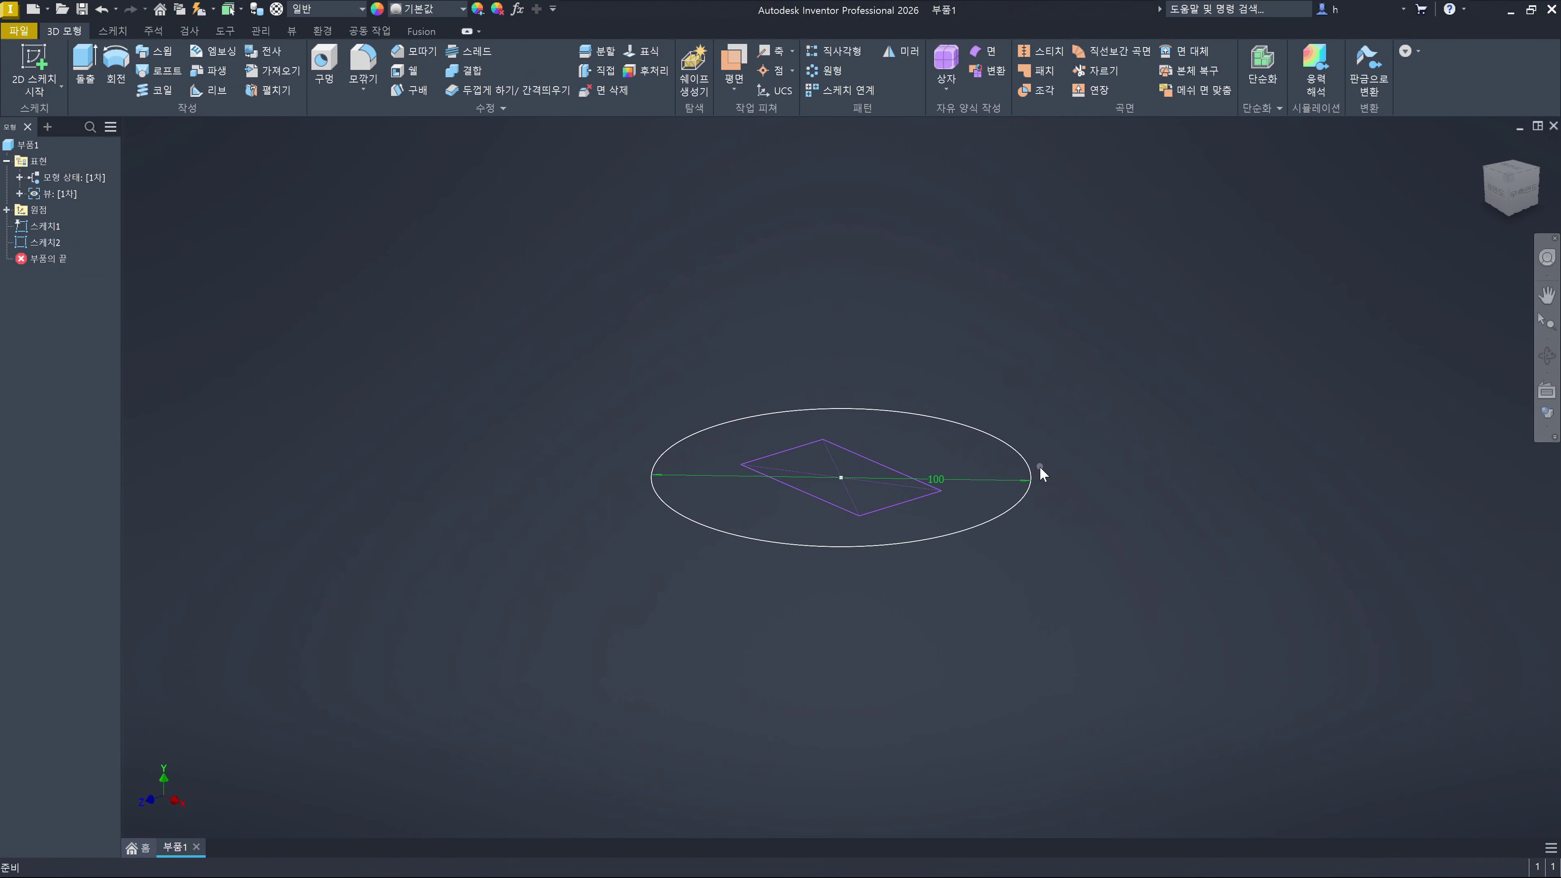
Create a solid loft using the circle sketch and the coplanar rectangle sketch as sections
click(797, 292)
key(ctrl+shift+l)
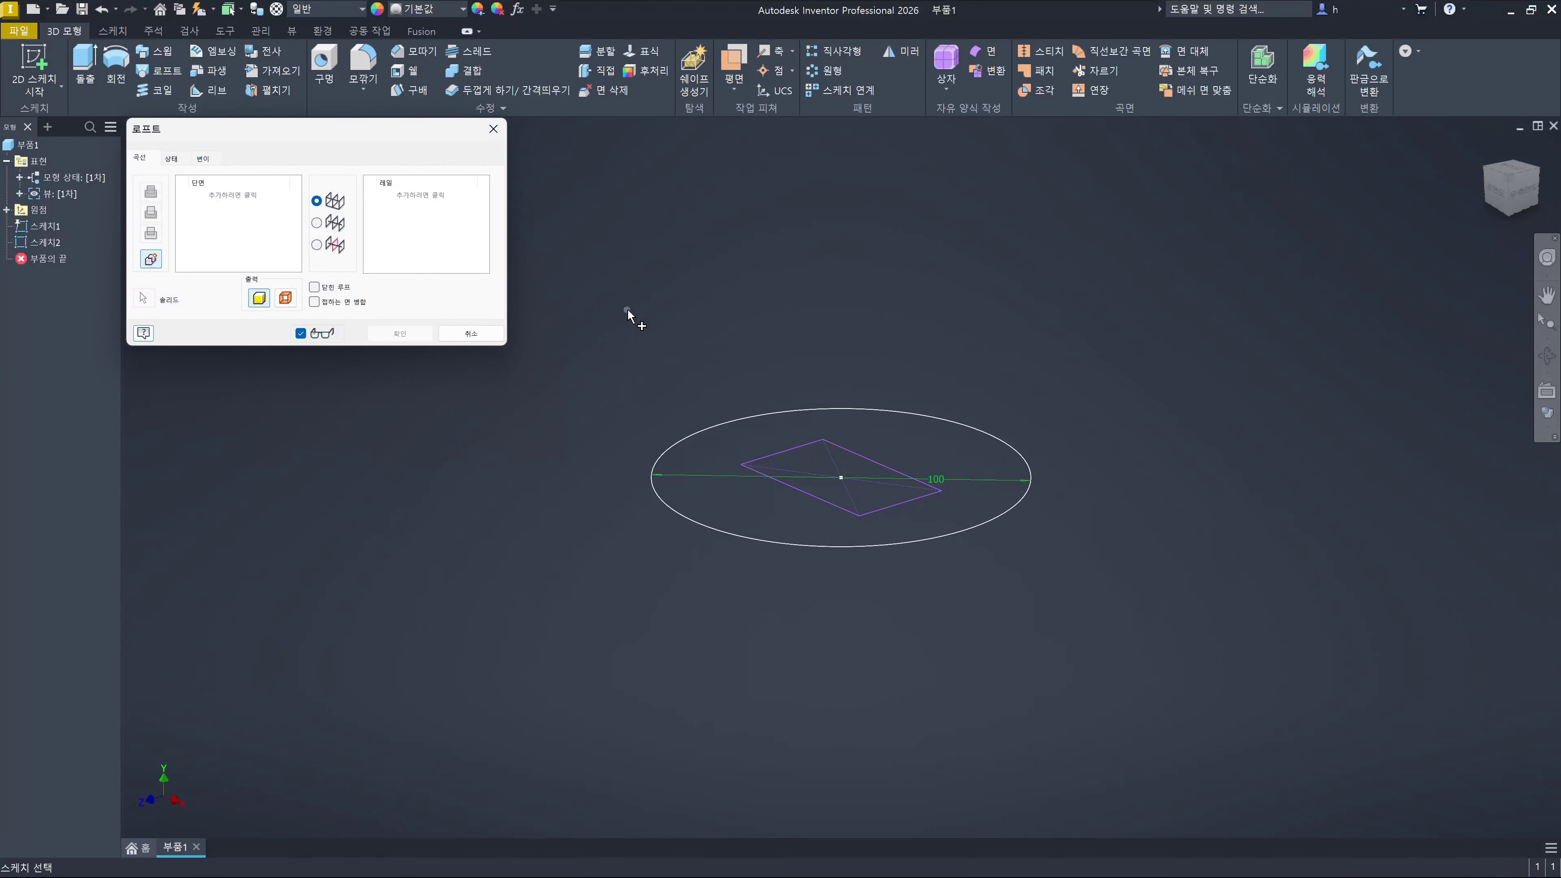
click(730, 535)
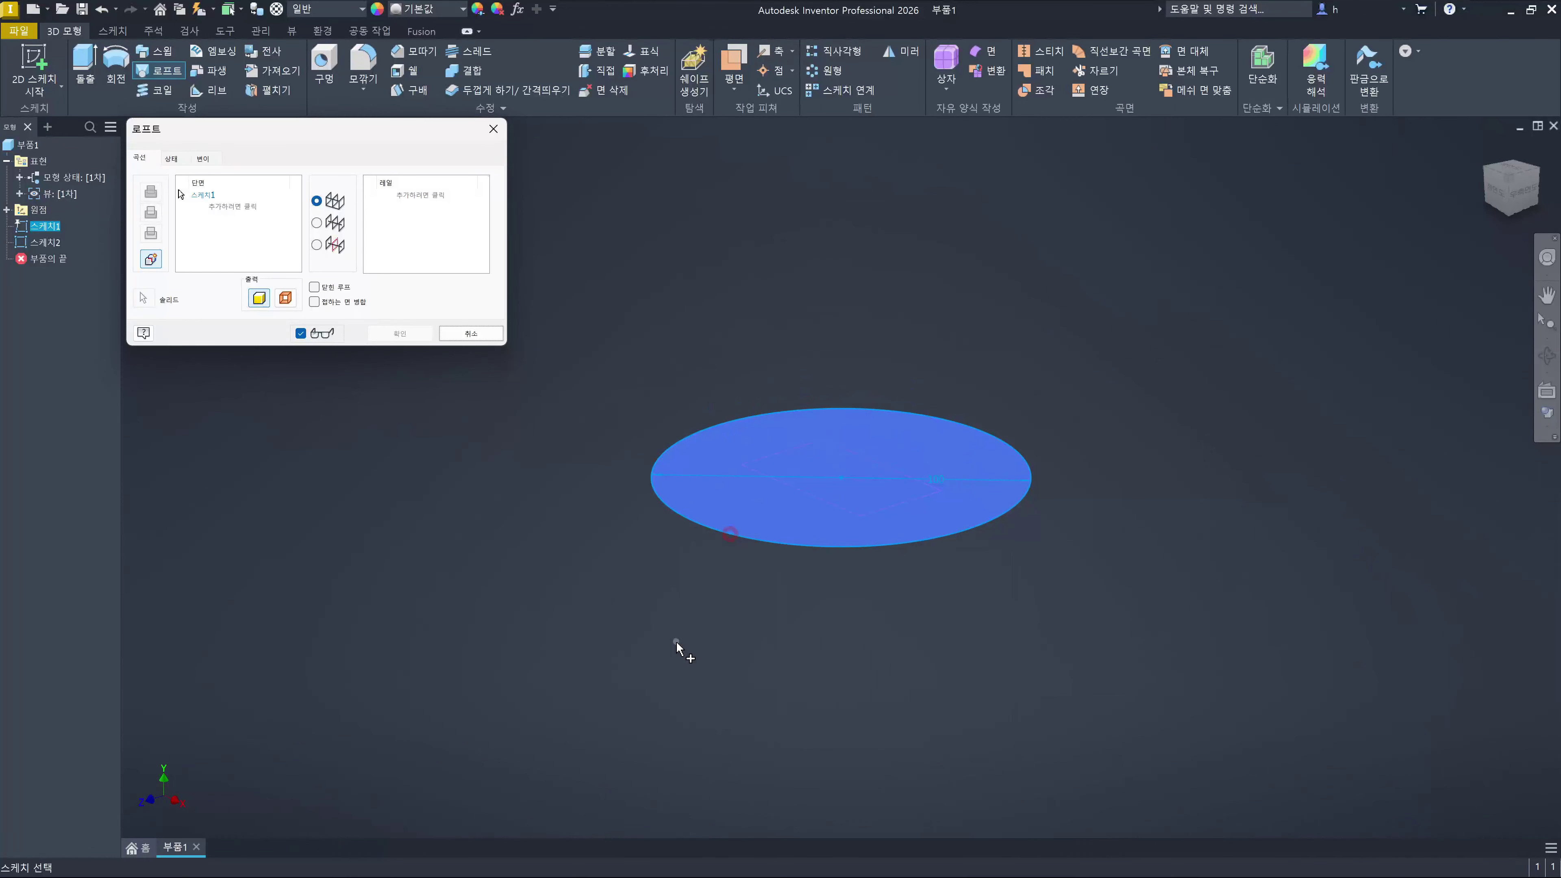
click(877, 512)
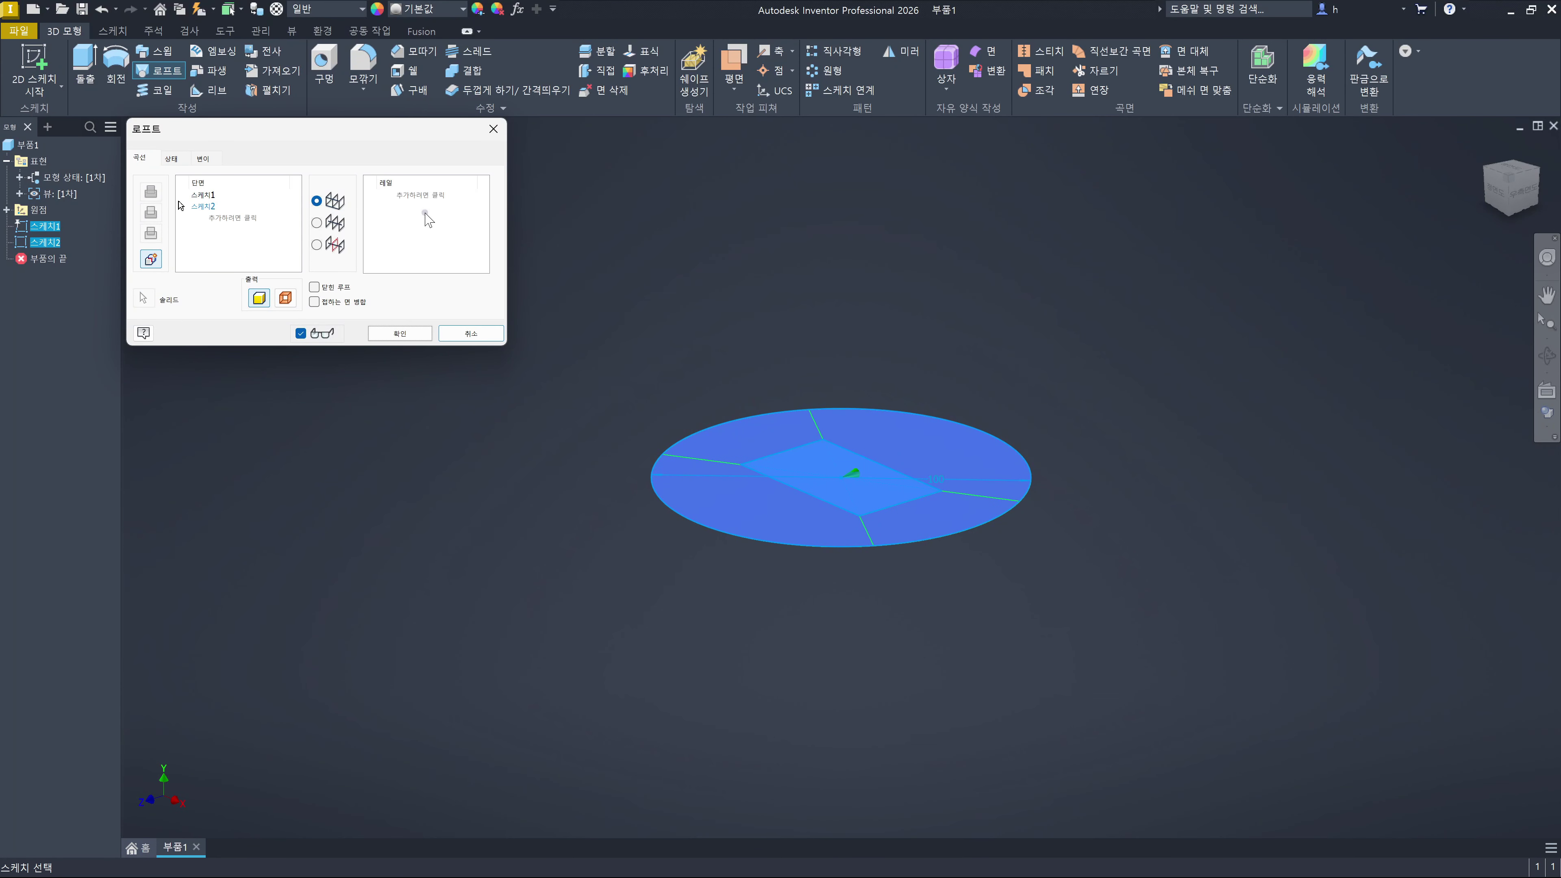
click(411, 335)
click(404, 335)
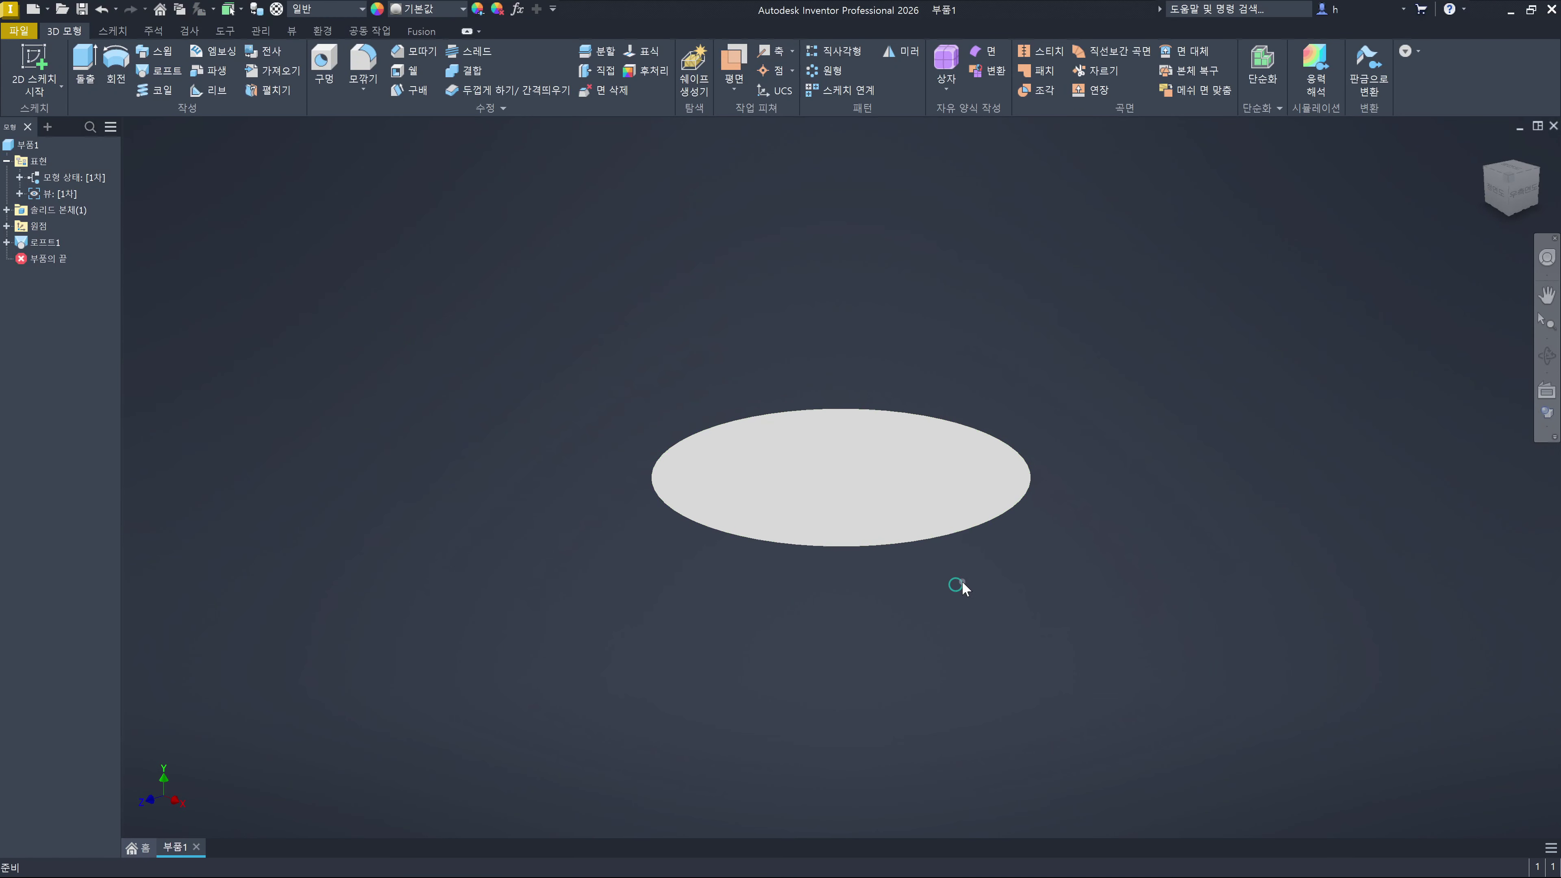
Inspect the flat loft edge-on, and undo both the loft and the separate rectangle sketch
mouse_move(956, 584)
shift+middle_down()
mouse_move(979, 442)
mouse_move(954, 585)
shift+middle_up()
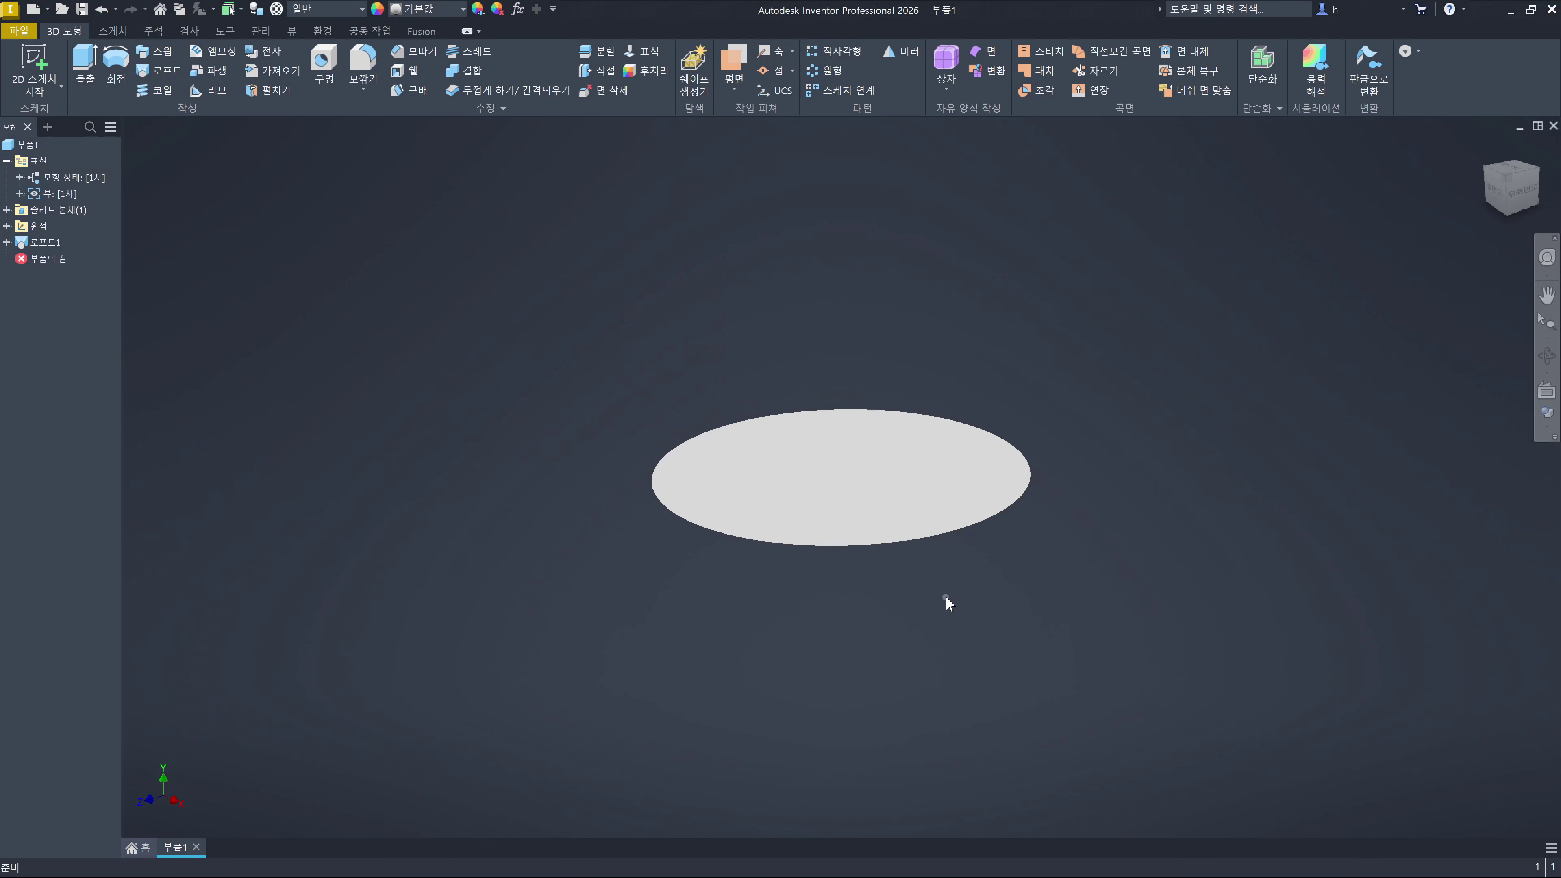
shift+middle_drag(945, 595, 970, 530)
click(1094, 425)
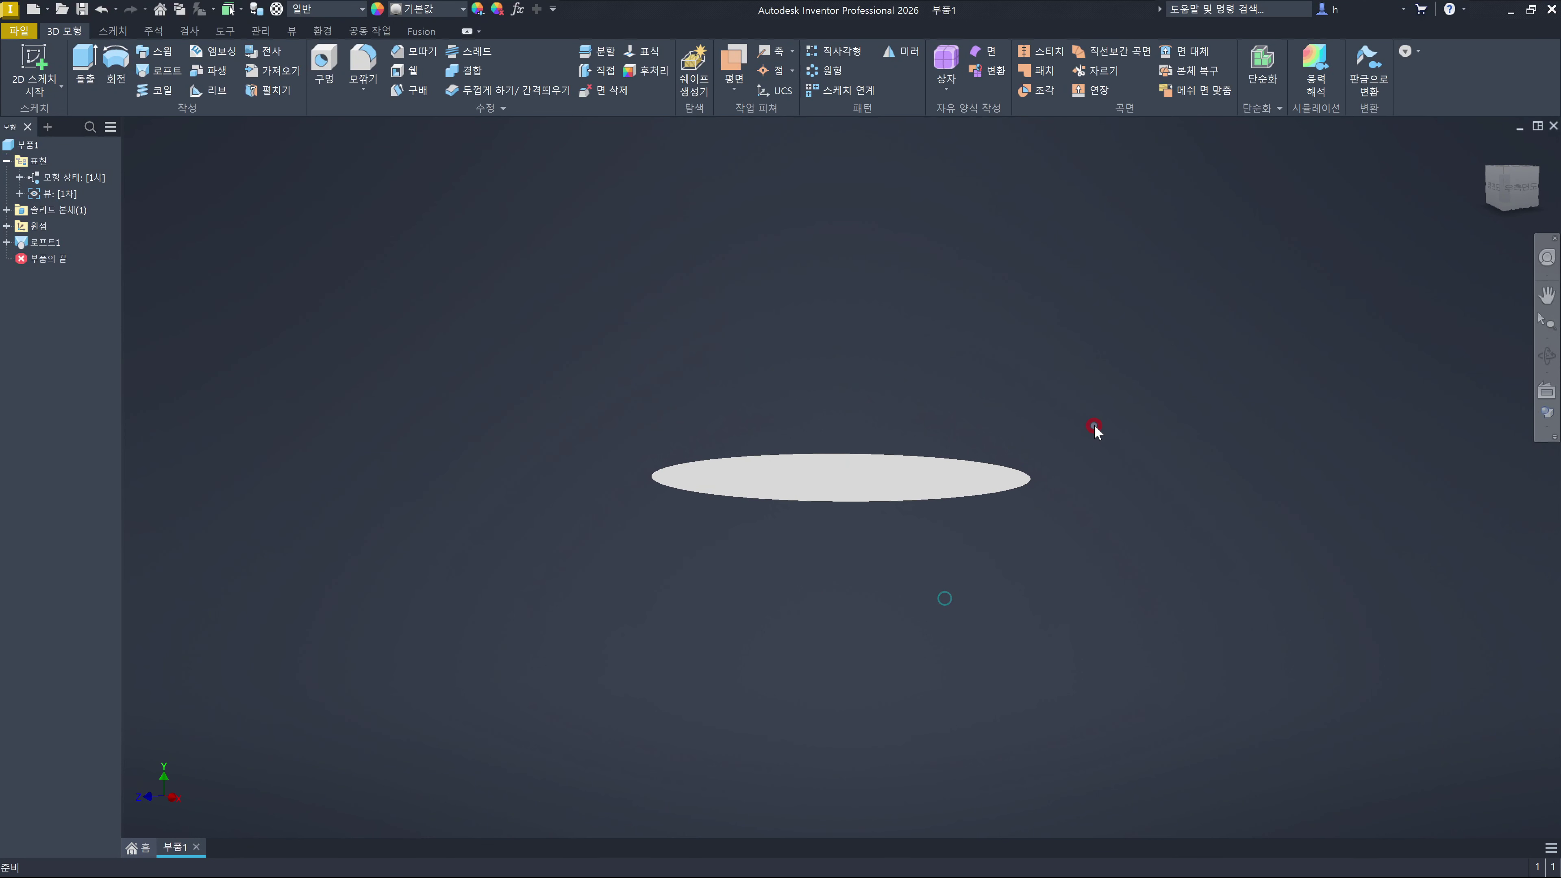
key(ctrl+z)
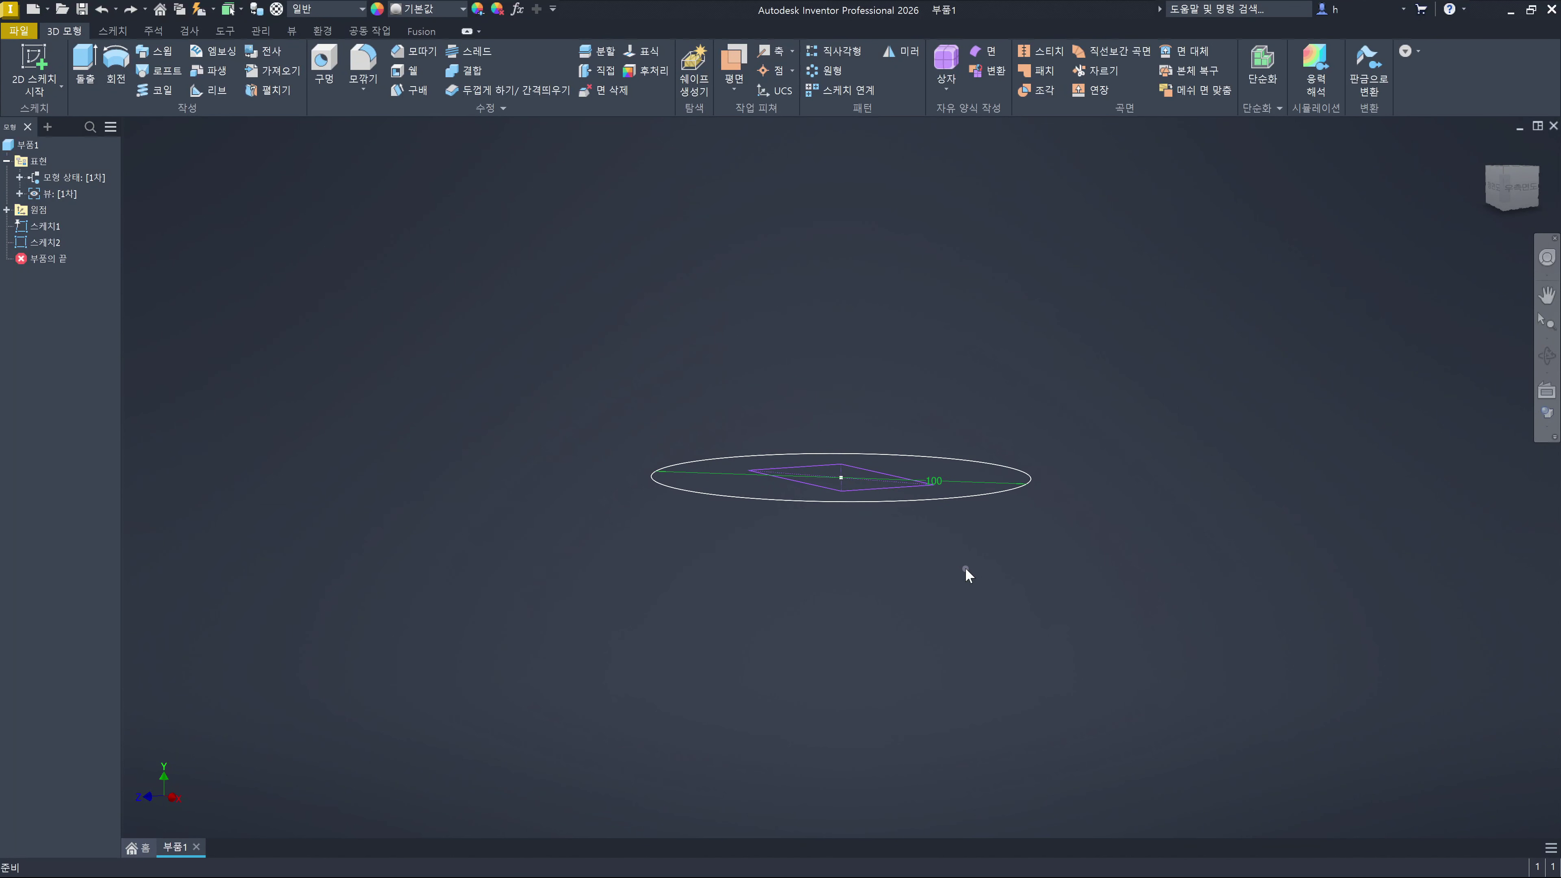
key(ctrl+z)
key(ctrl+z)
key(ctrl+z)
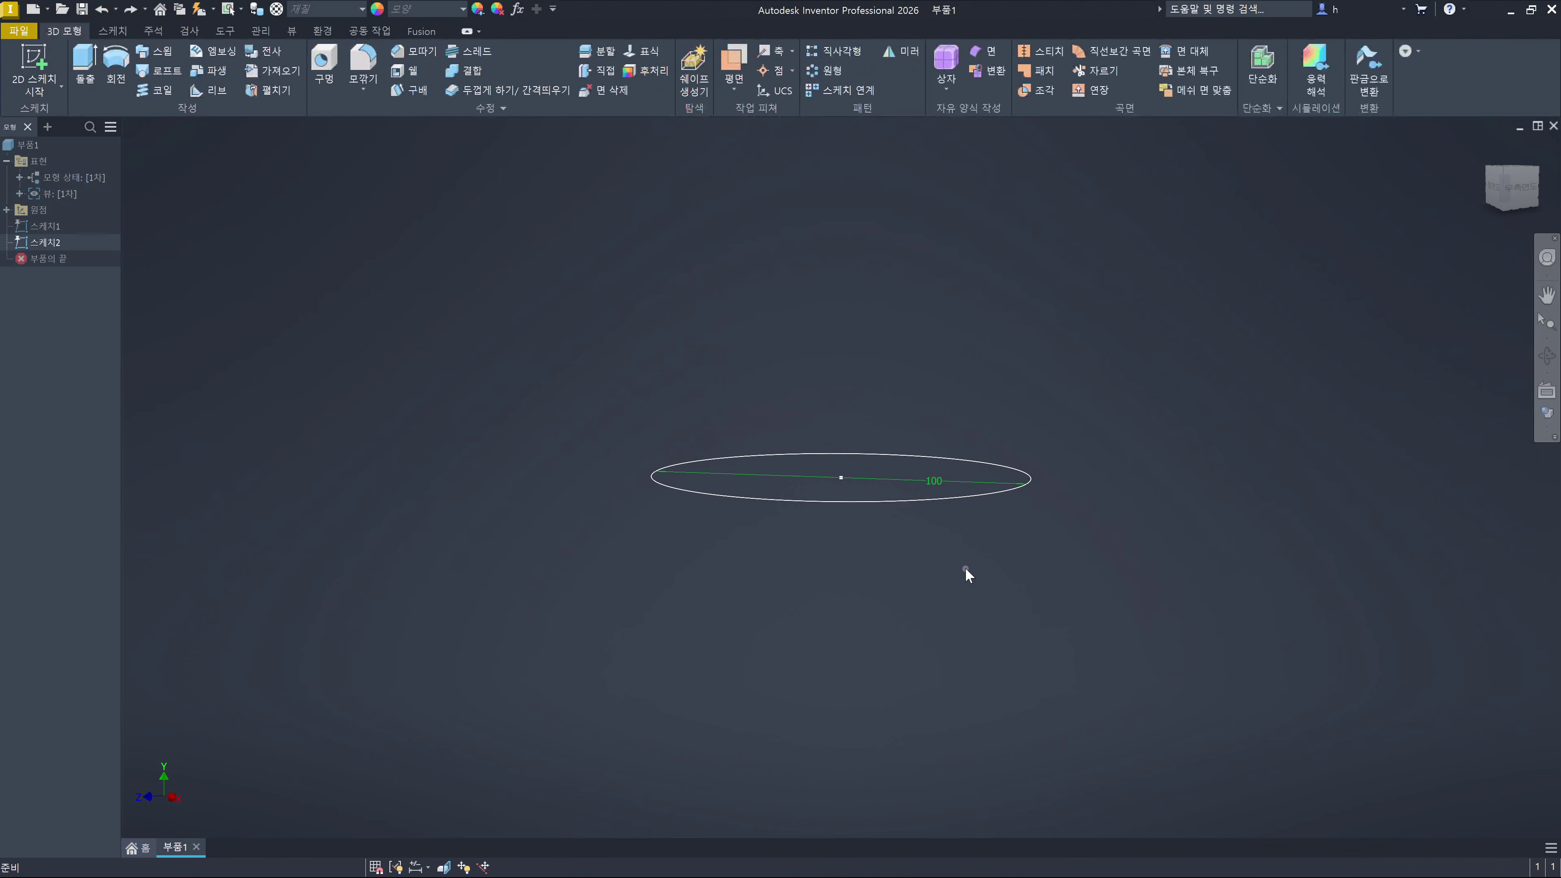
key(ctrl+z)
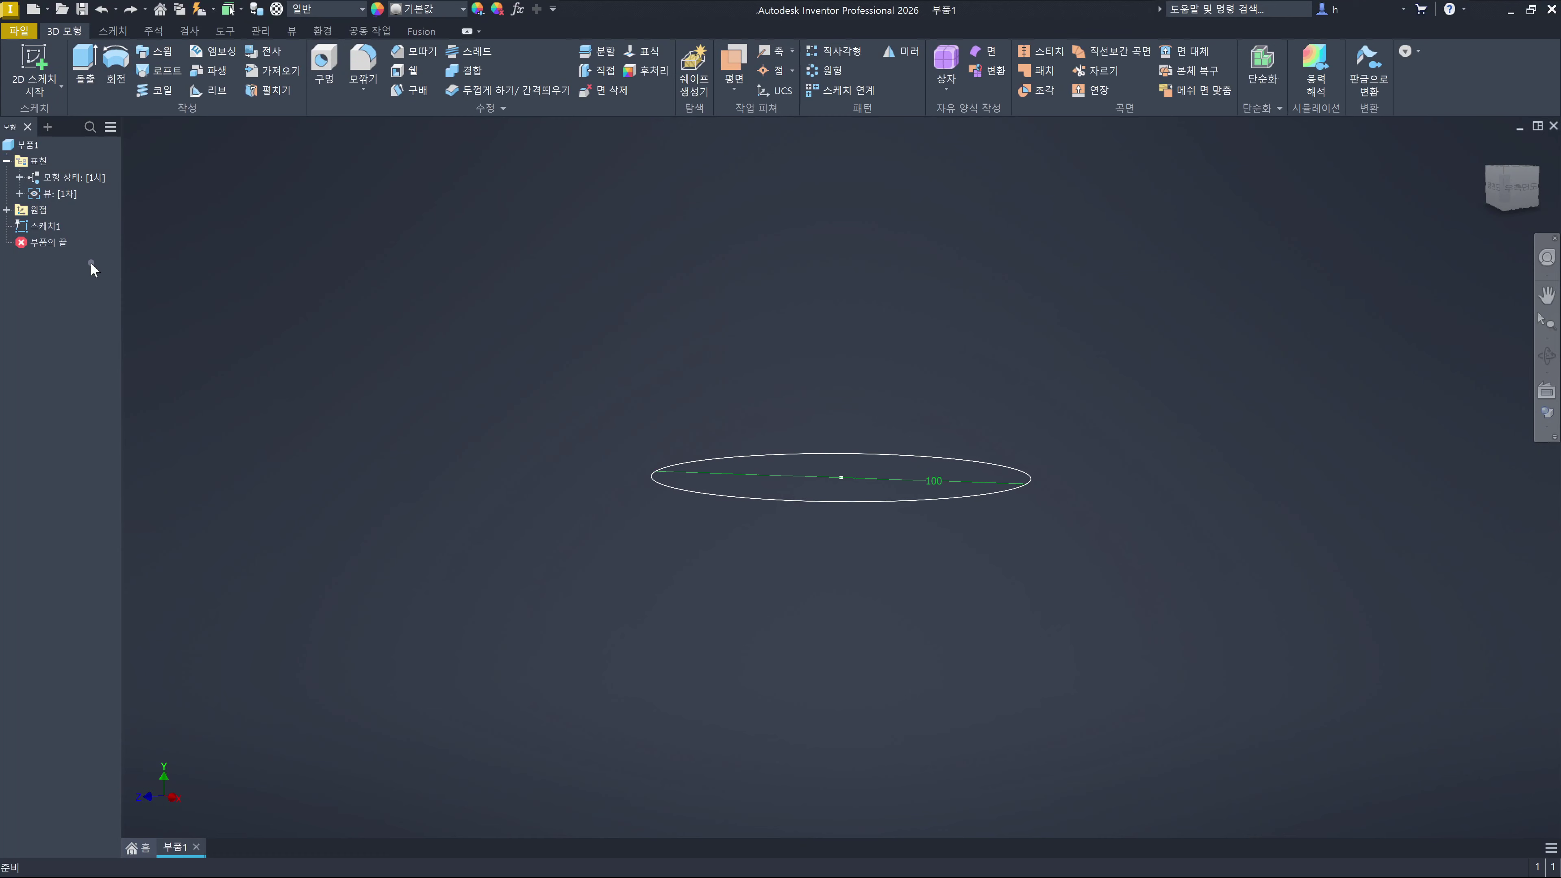
Edit the circle's sketch to add a centre rectangle from the origin inside the circle, and finish the sketch
double_click(59, 231)
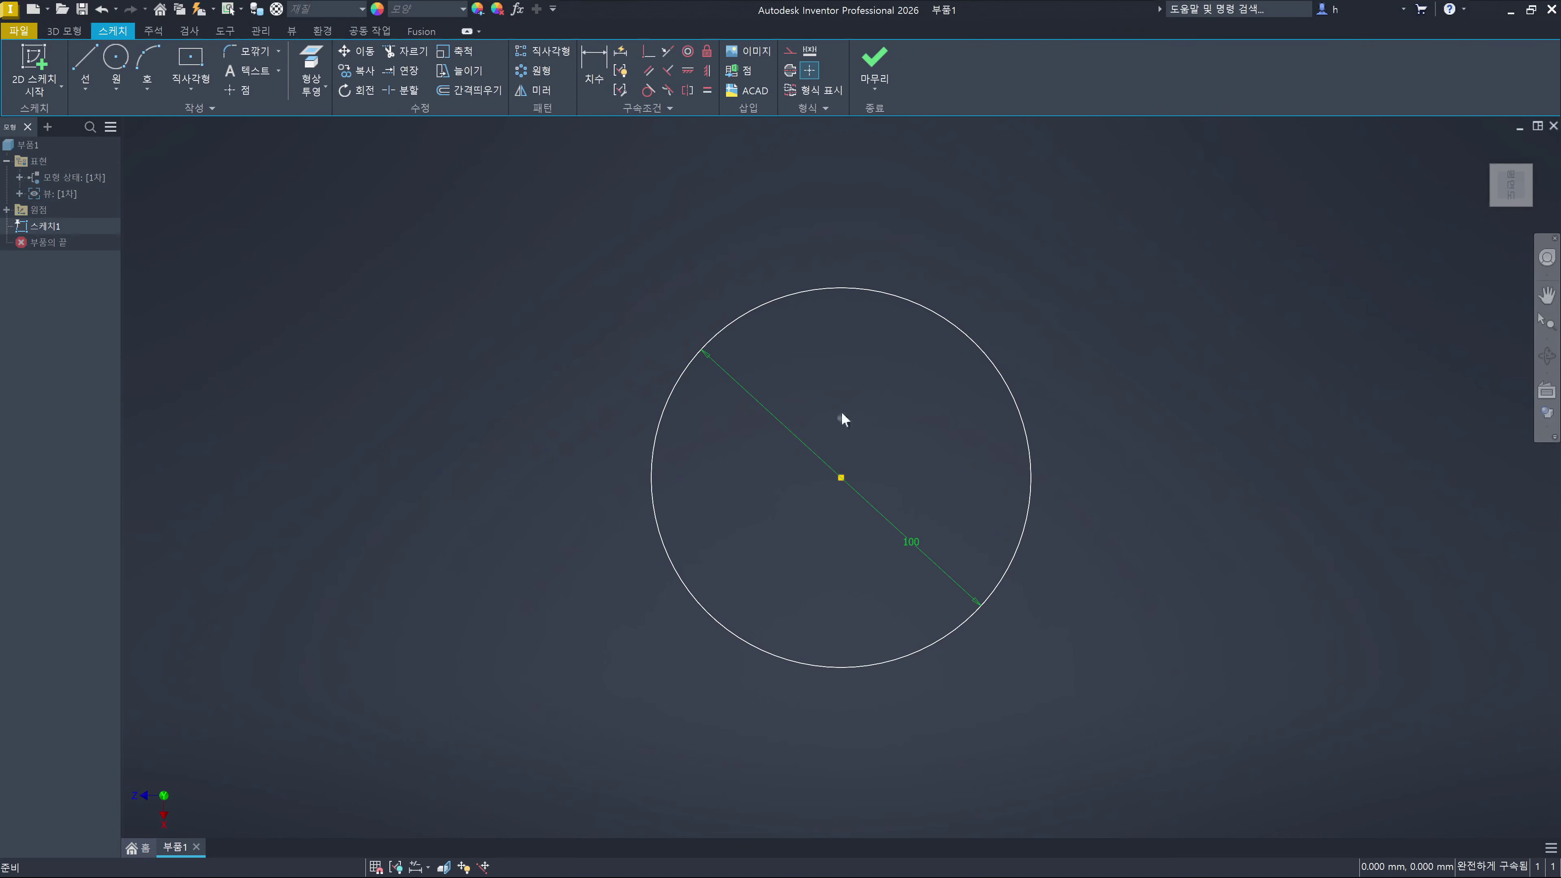
click(1533, 150)
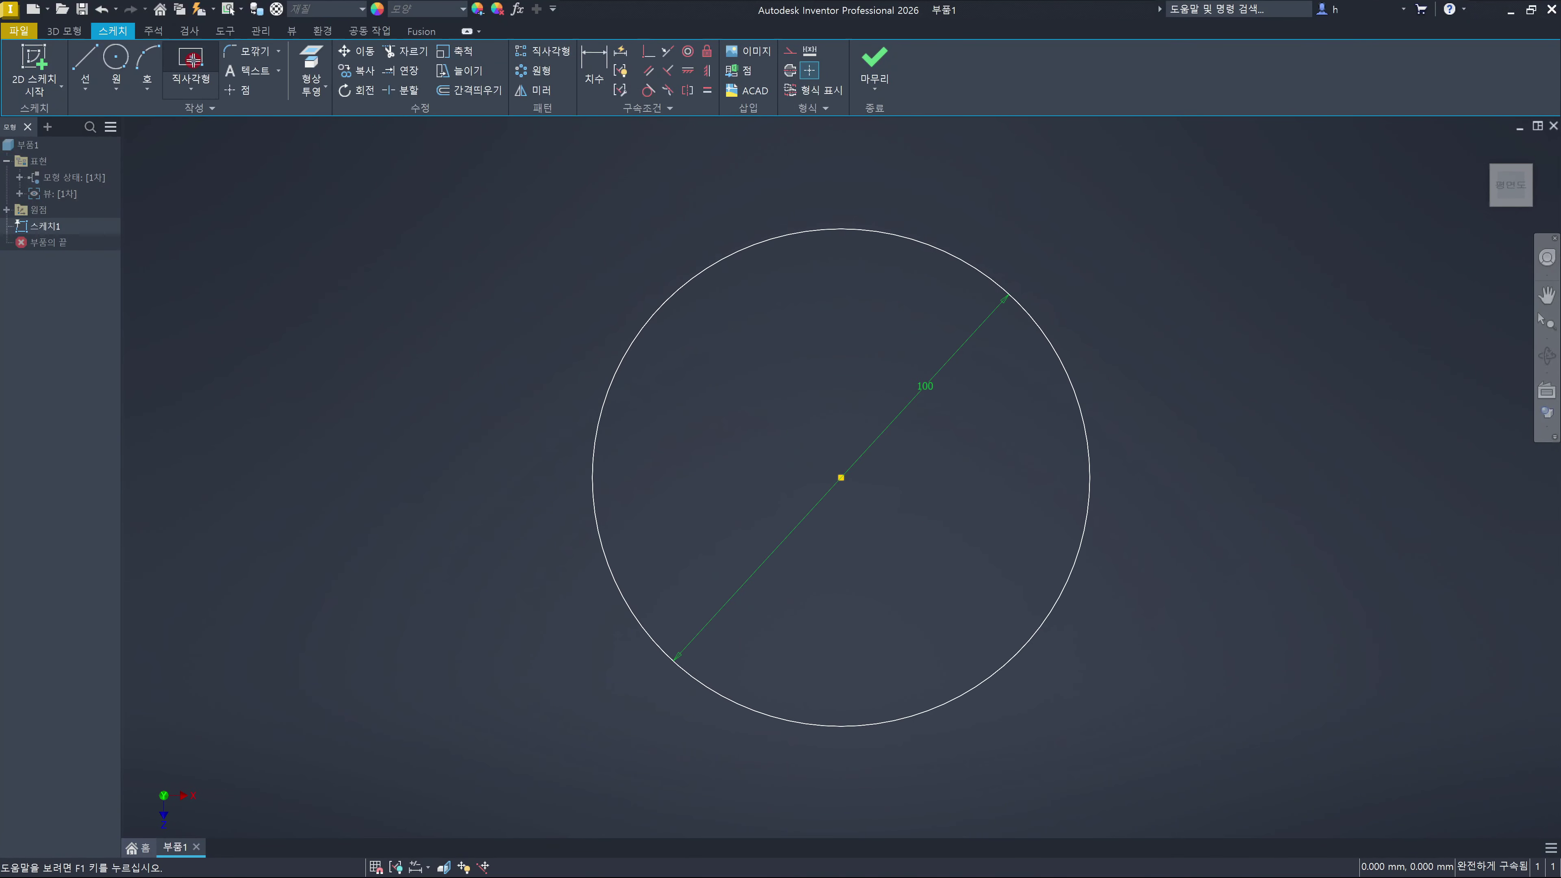
click(204, 72)
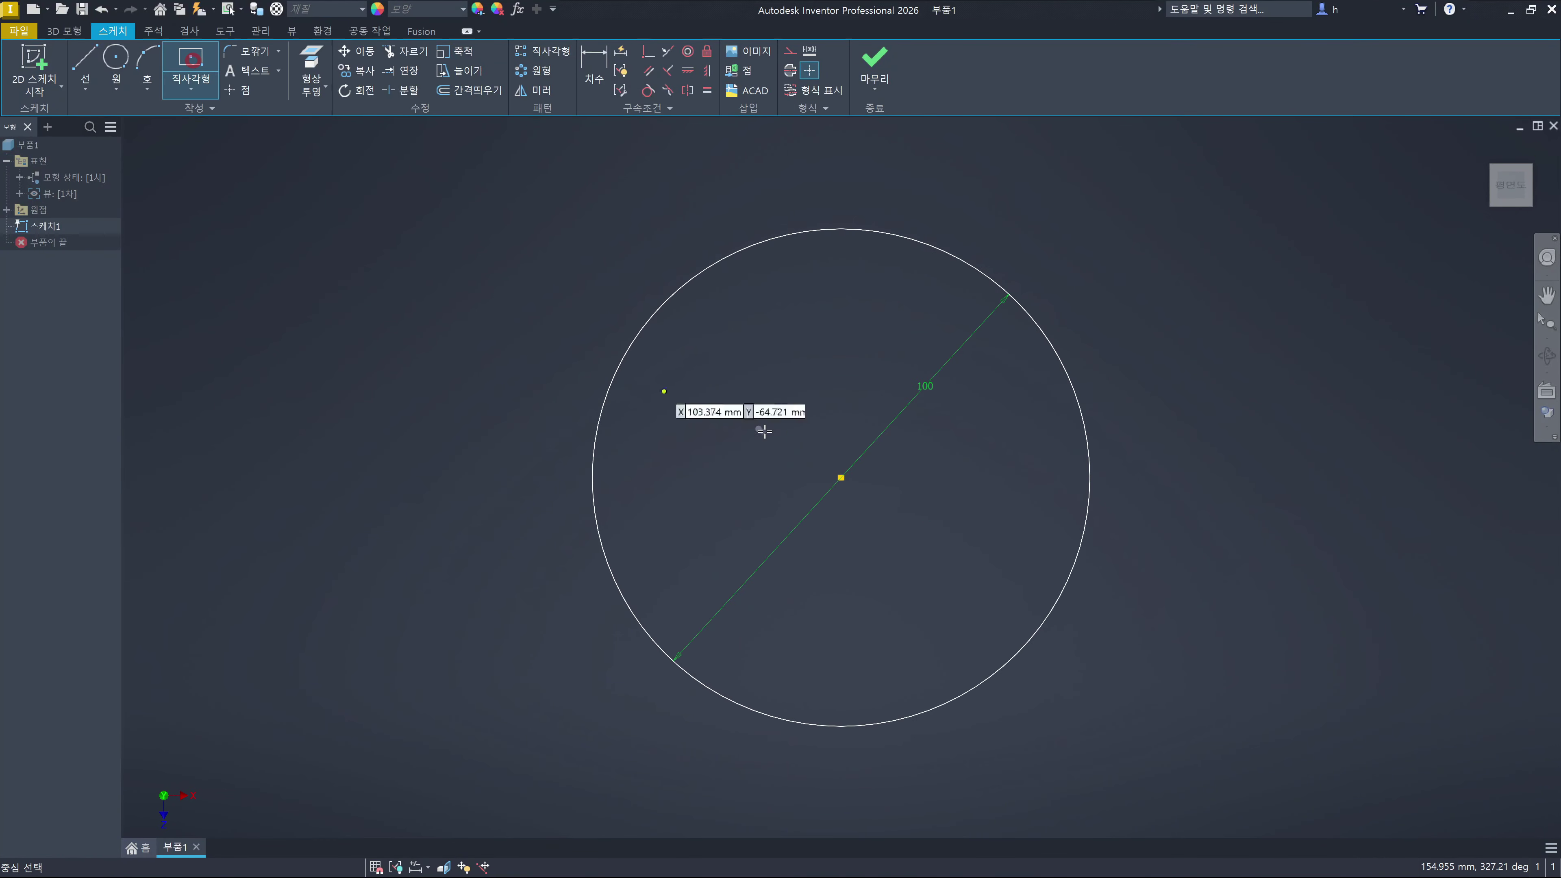
click(841, 478)
click(736, 375)
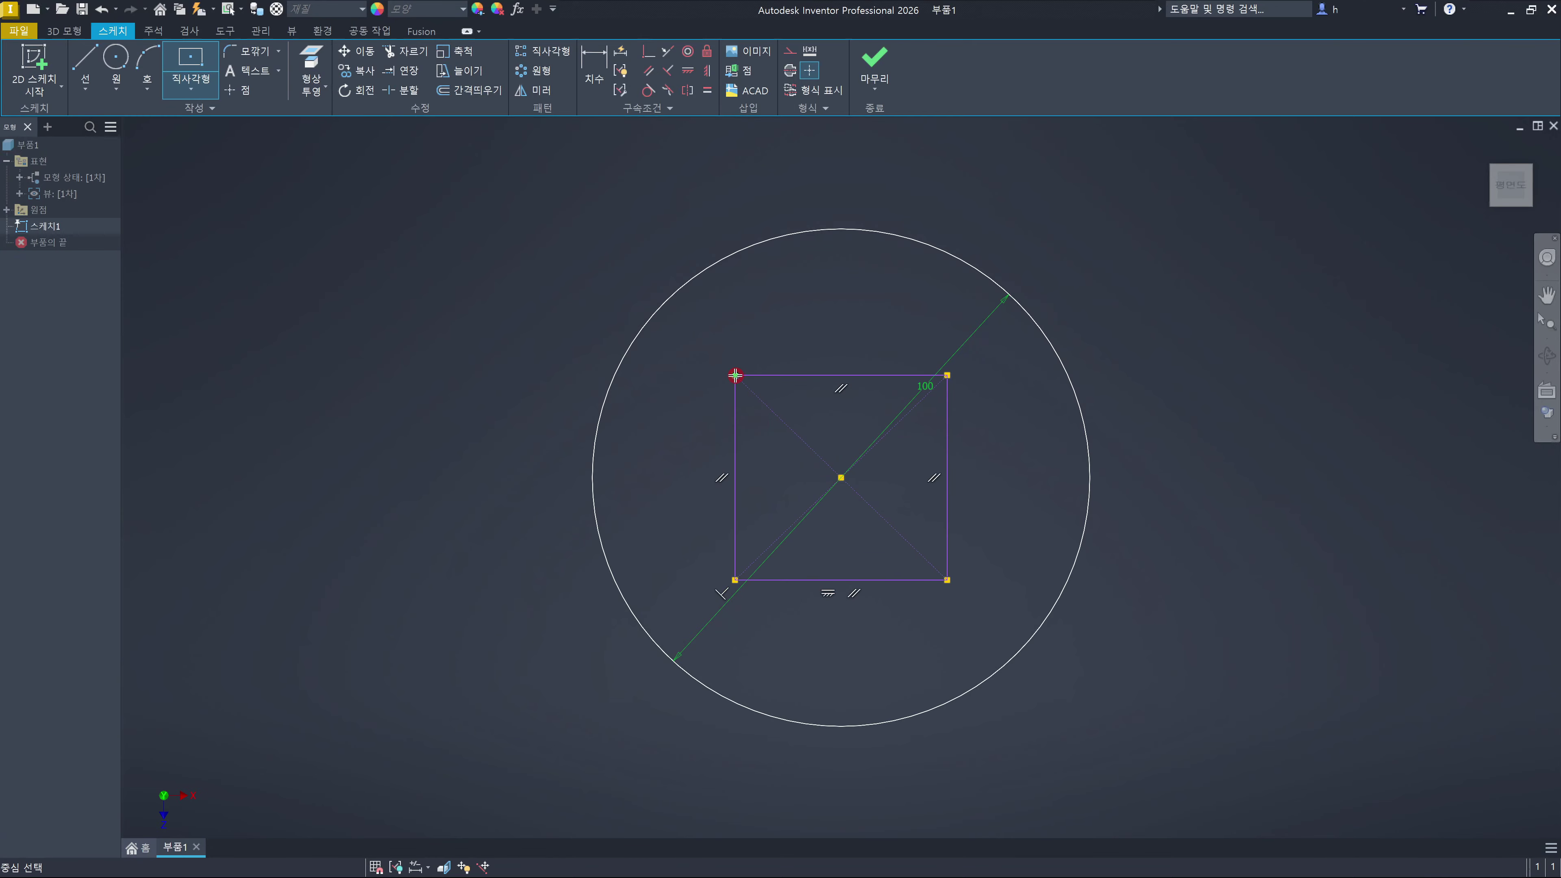
key(Escape)
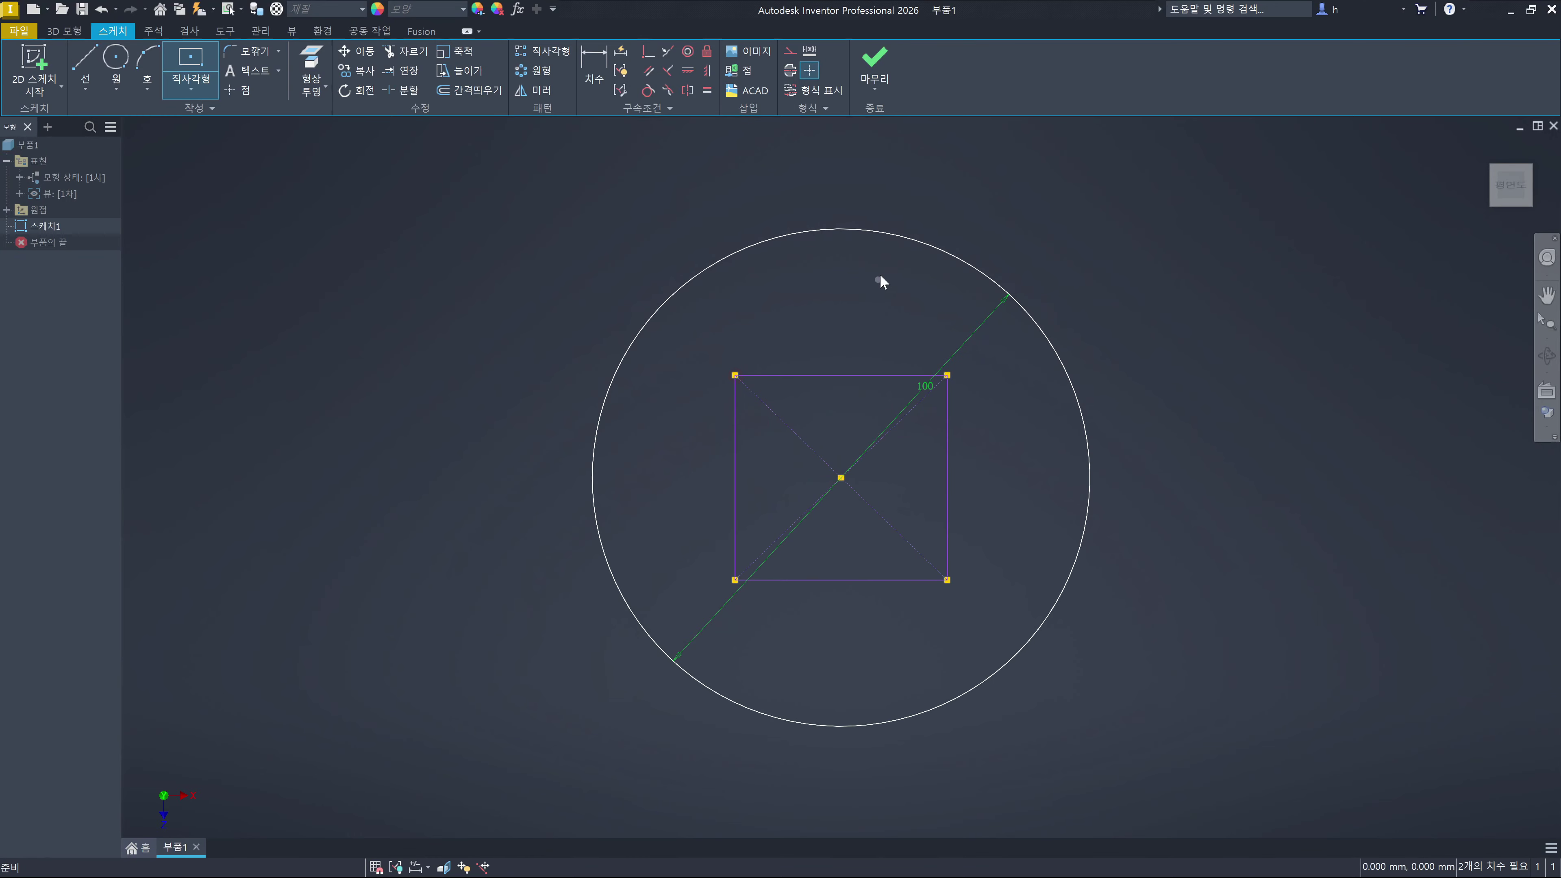
click(874, 64)
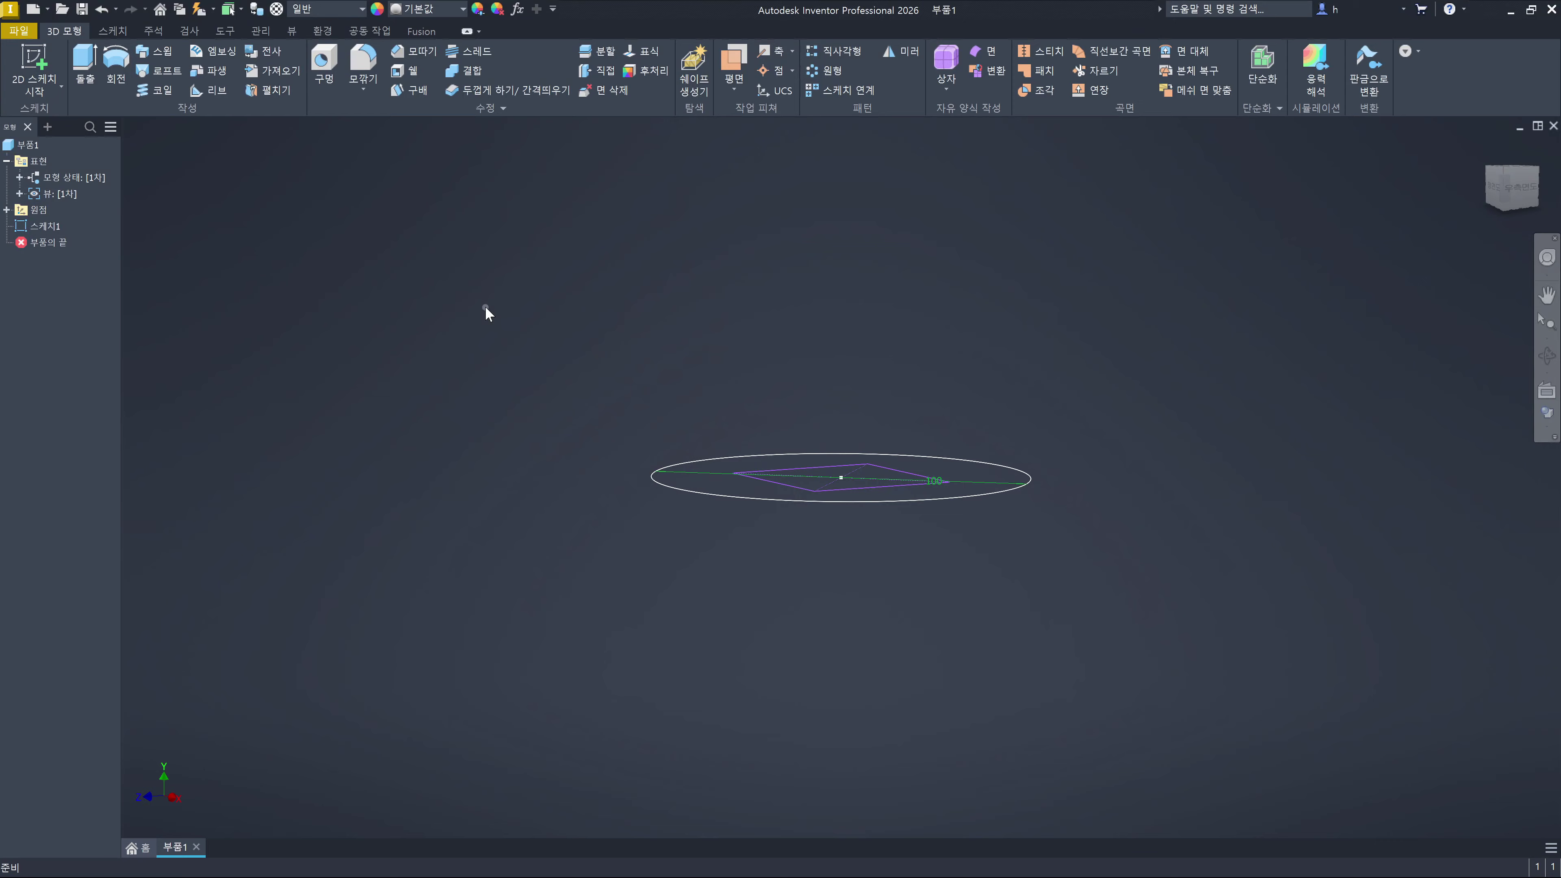
Try to loft between the circle and the rectangle that share a single sketch, and cancel the command
key(shift+l)
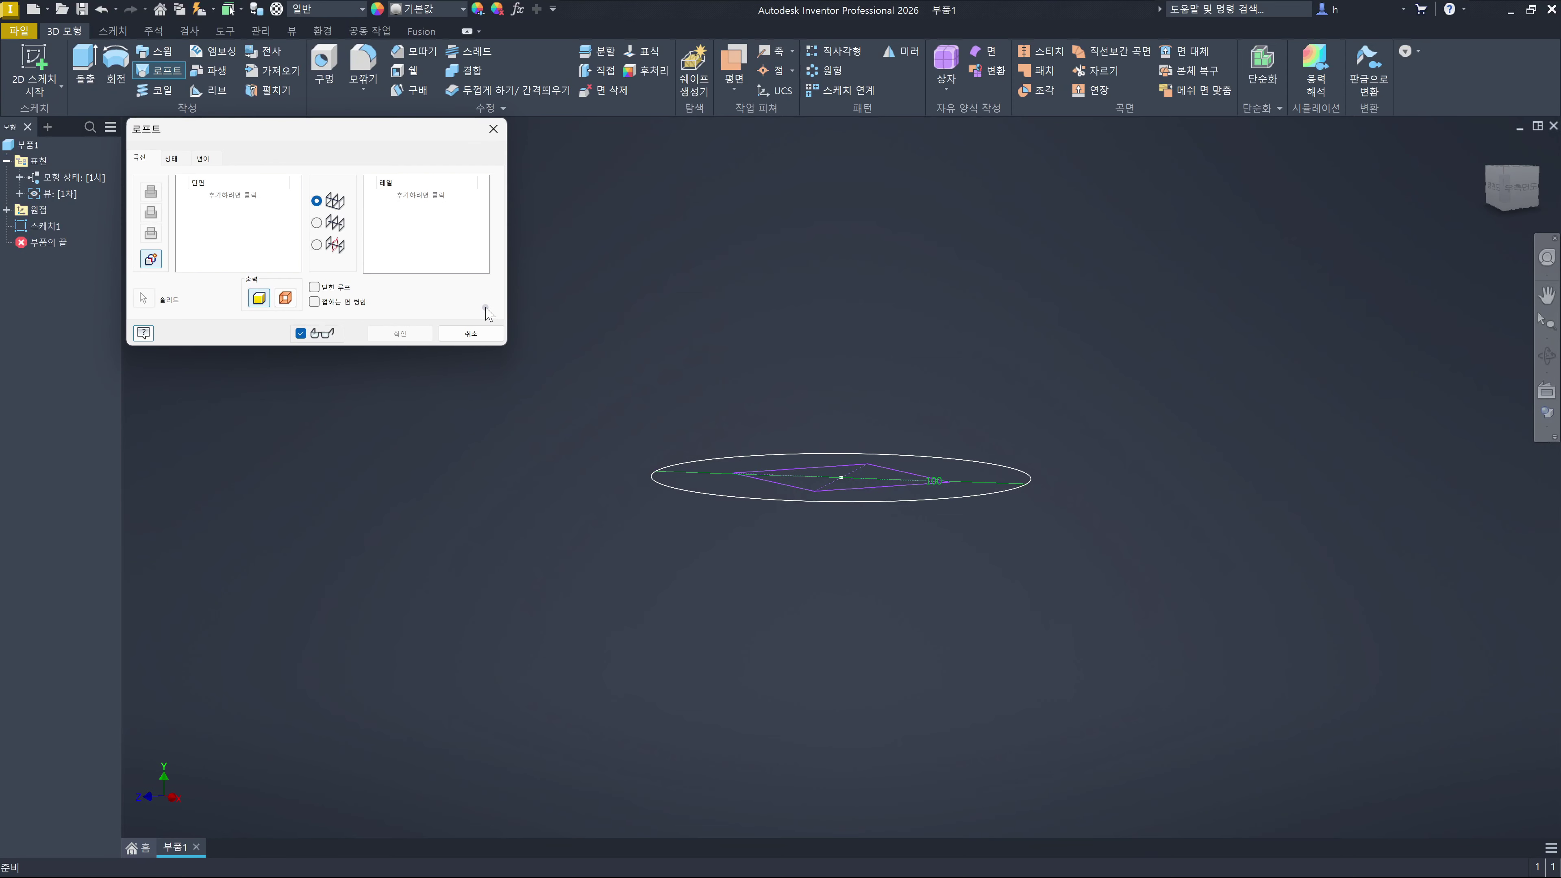
click(683, 492)
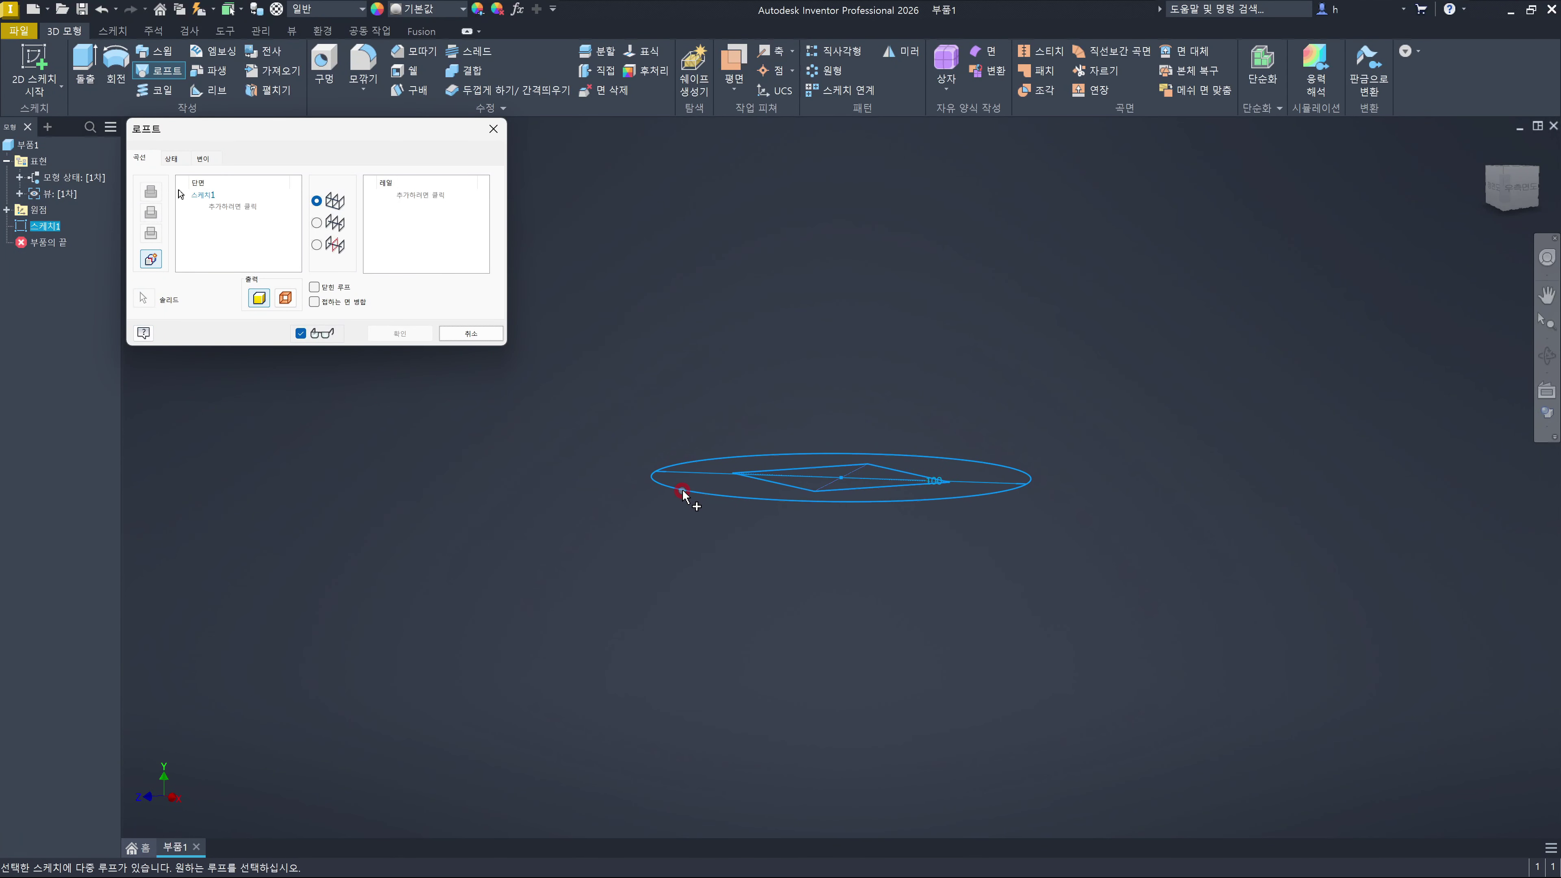
click(795, 490)
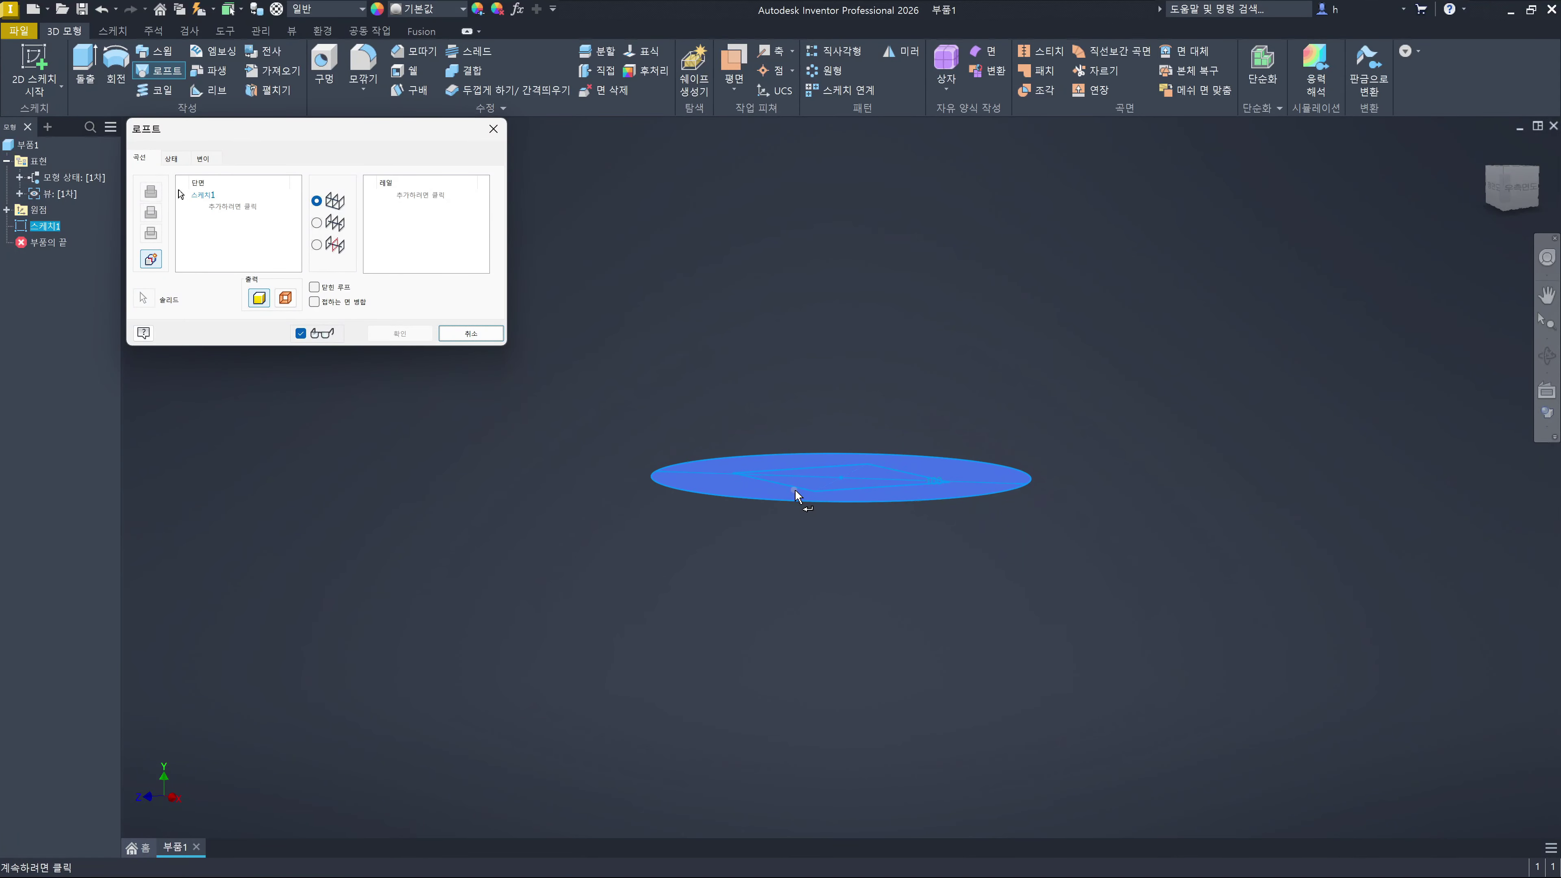
click(796, 495)
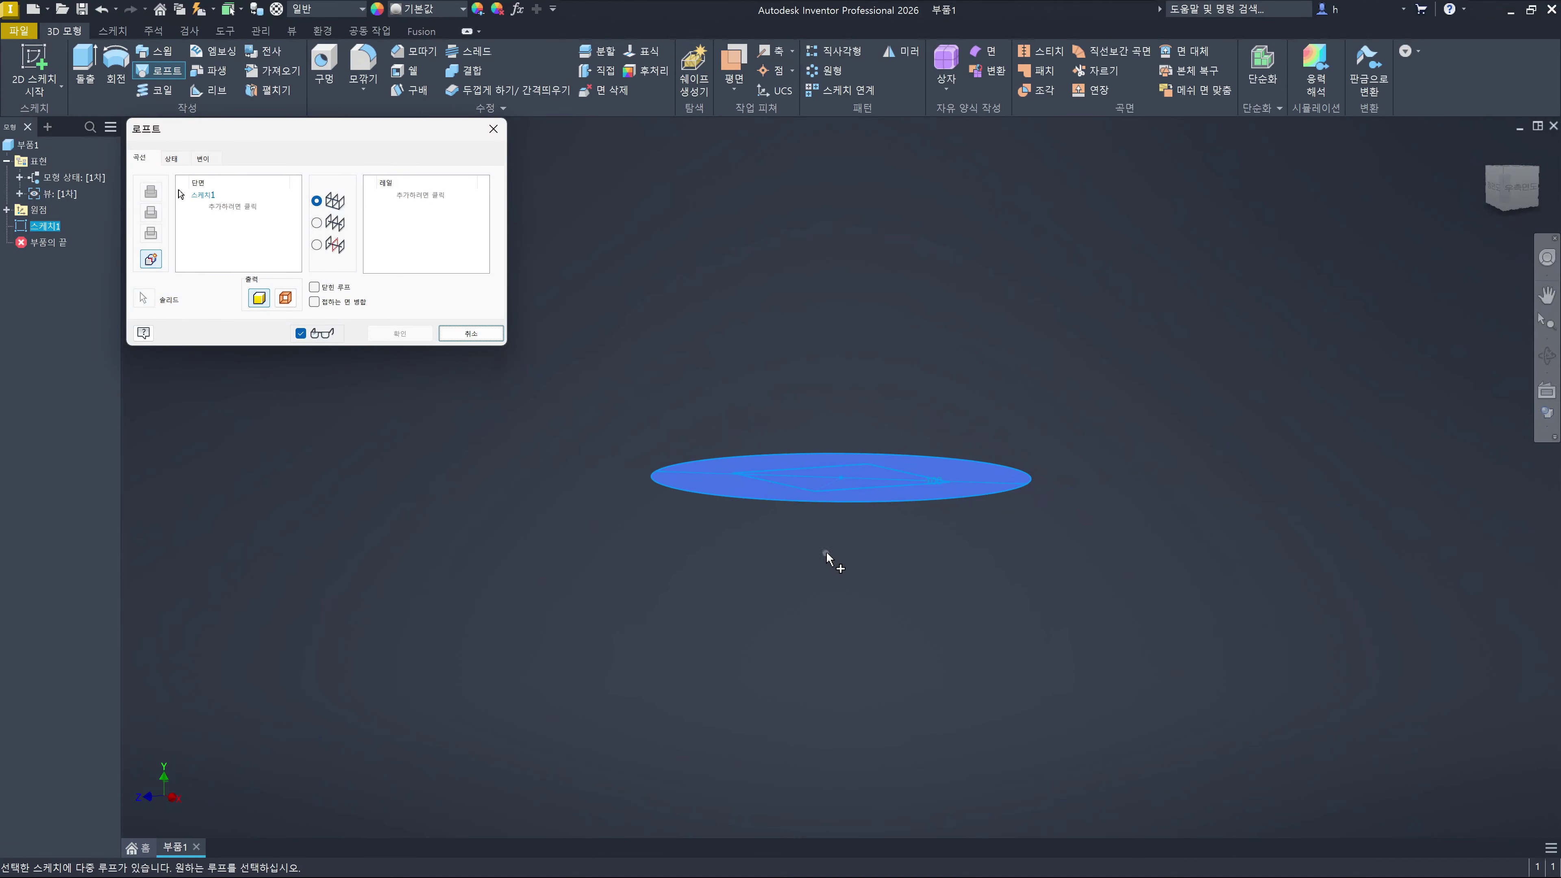
click(479, 333)
click(723, 348)
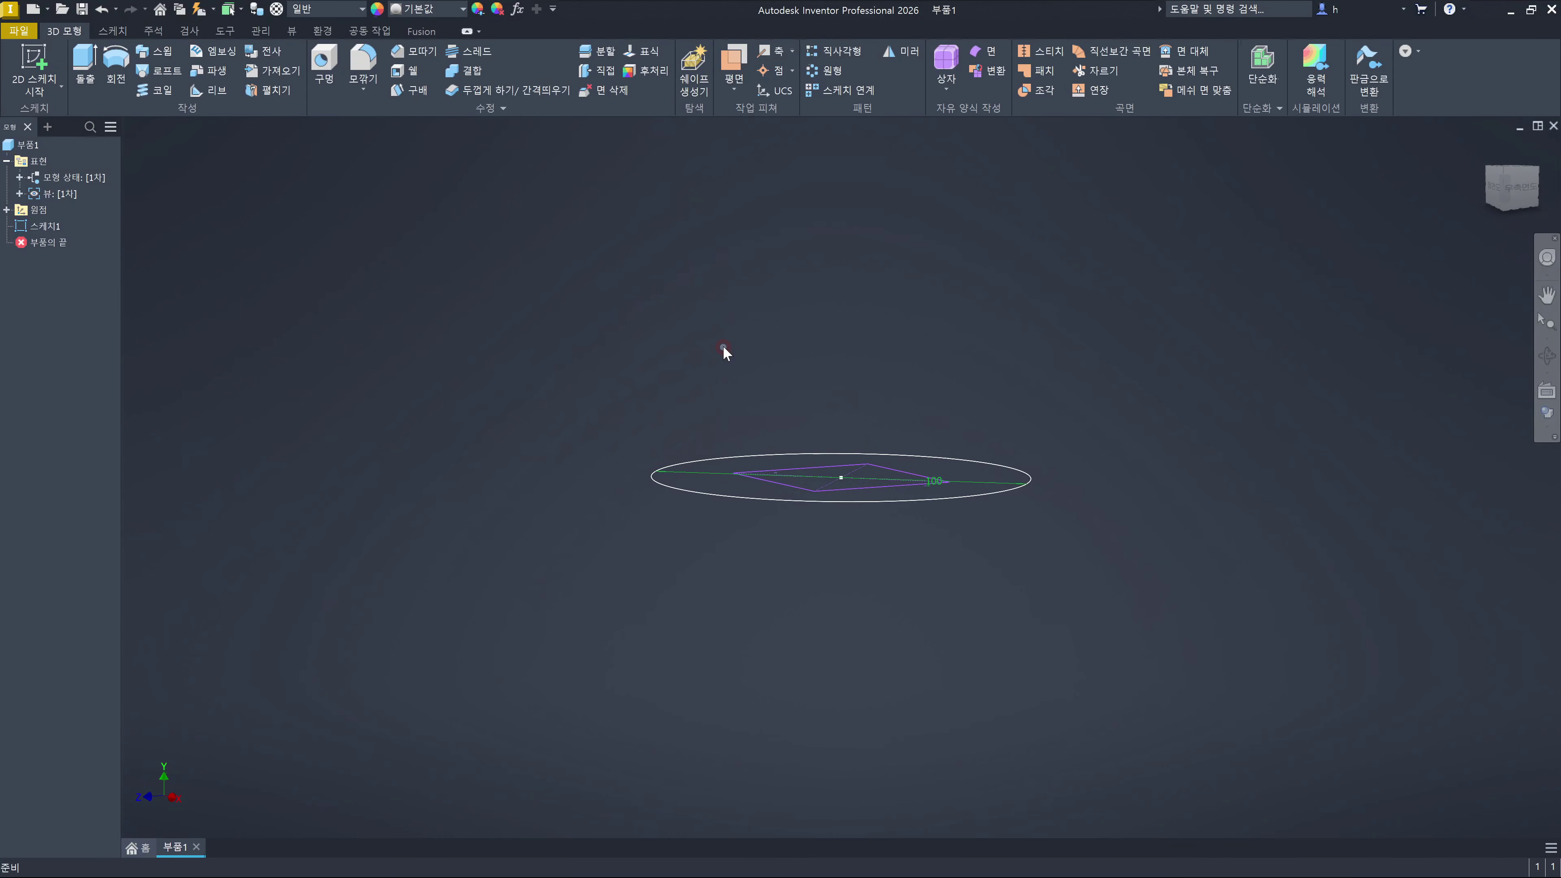
Undo the rectangle added to the circle's sketch and finish the sketch
key(ctrl+z)
key(ctrl+z)
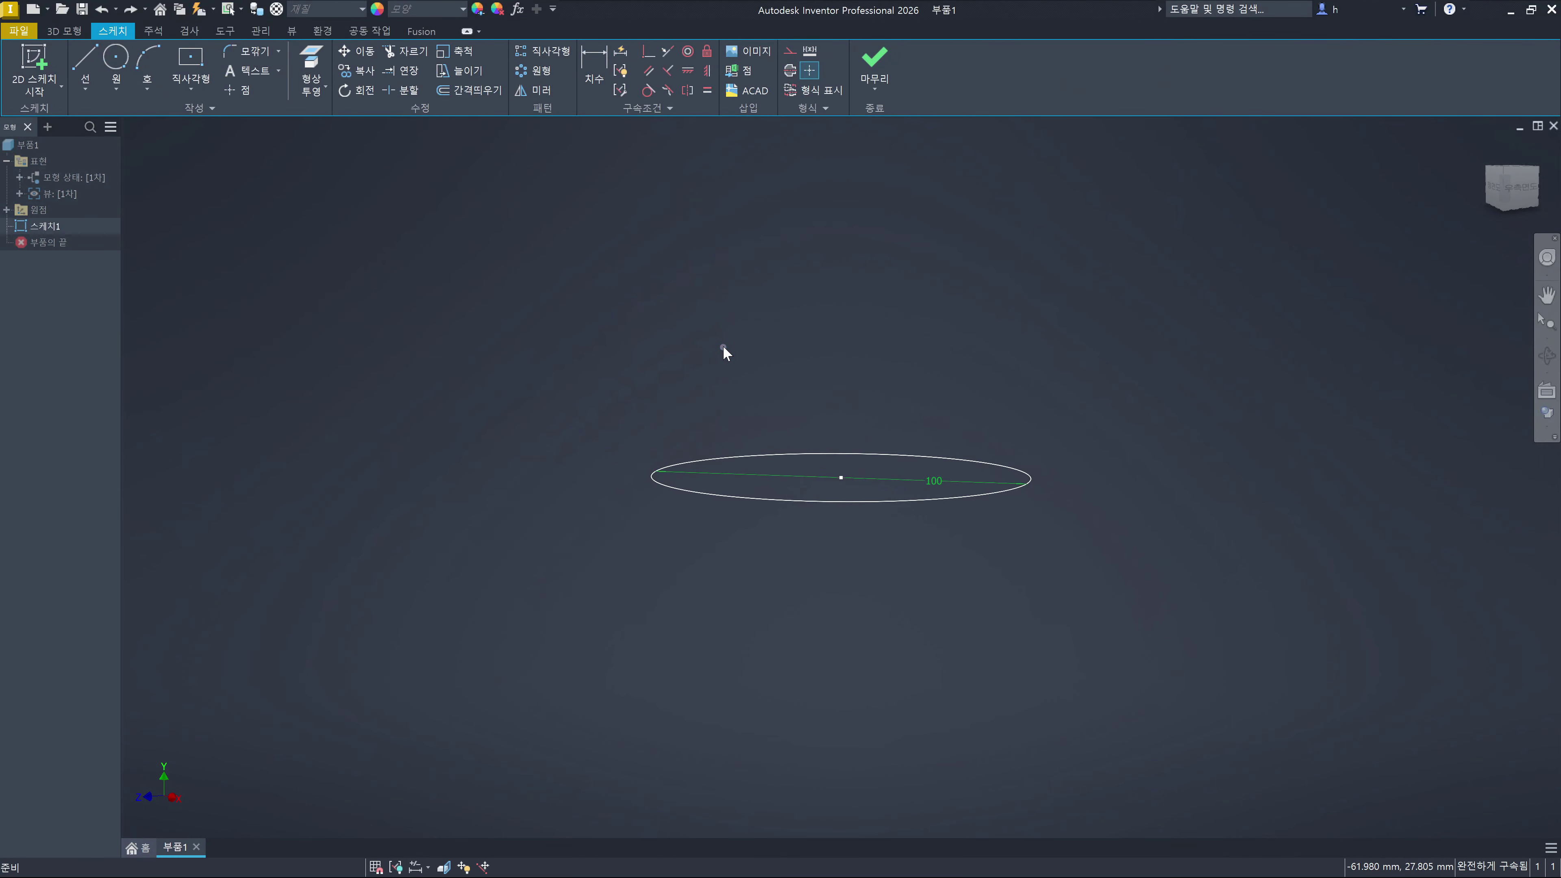
key(s)
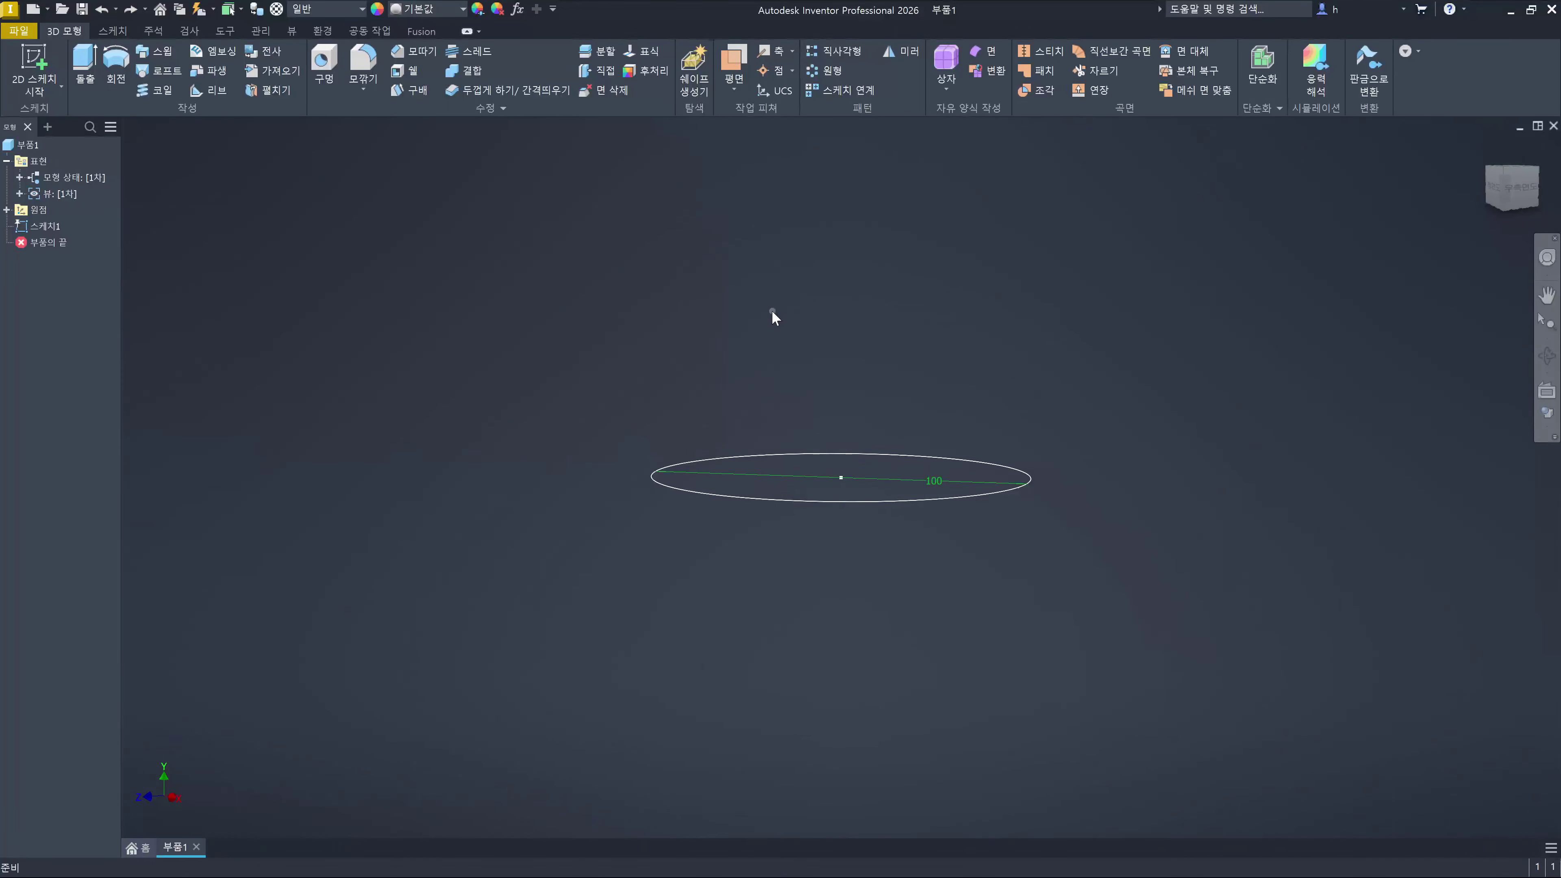
Start a second sketch on the vertical XY plane and place a sketch point about 80 mm above the origin
key(s)
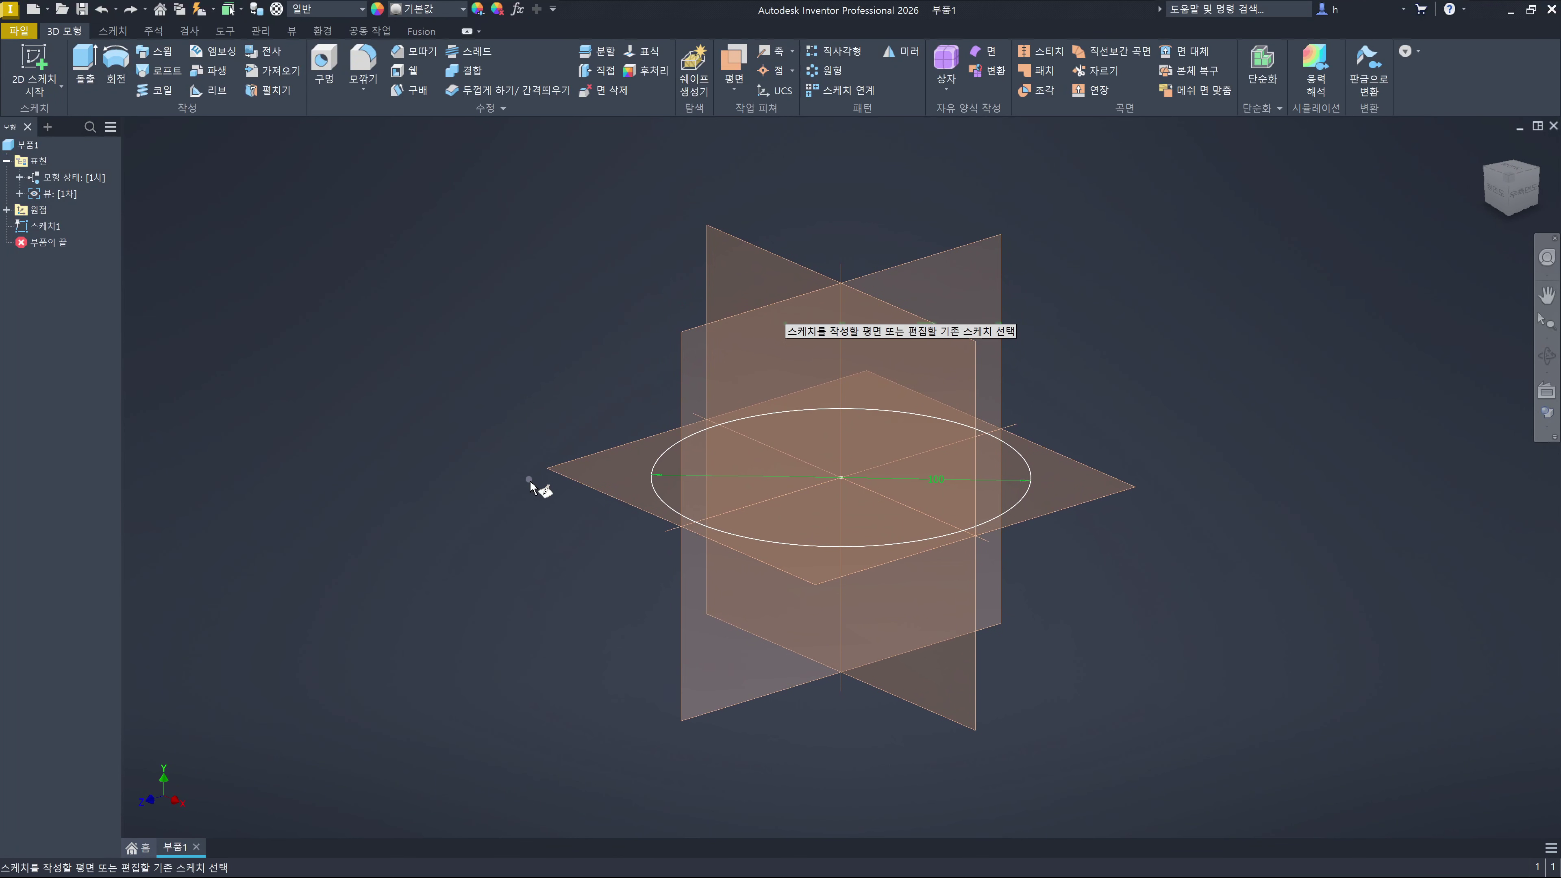
click(771, 271)
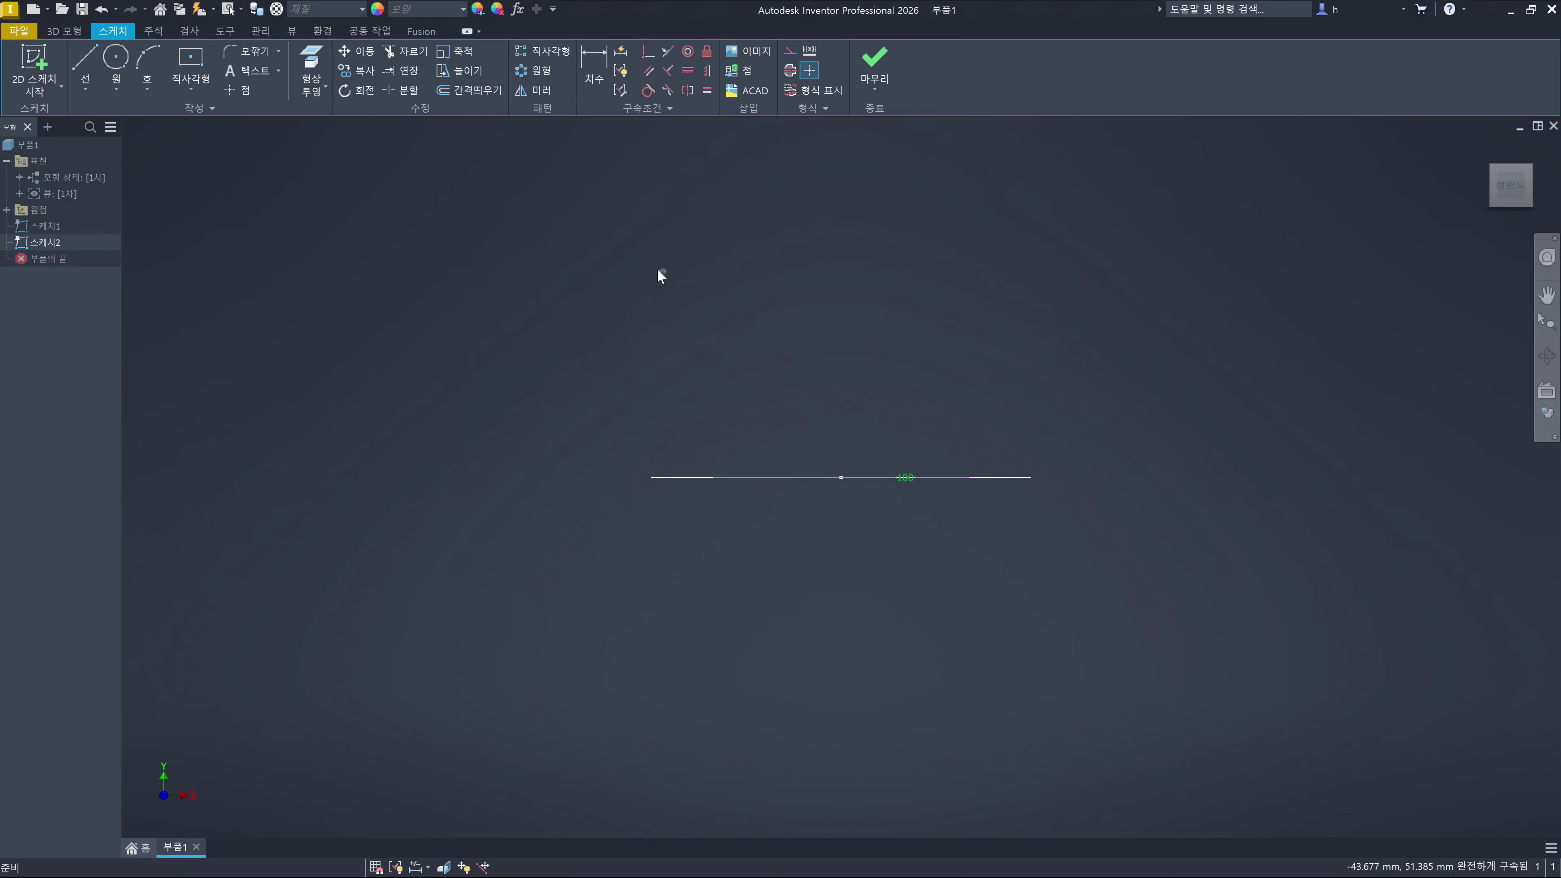
click(246, 95)
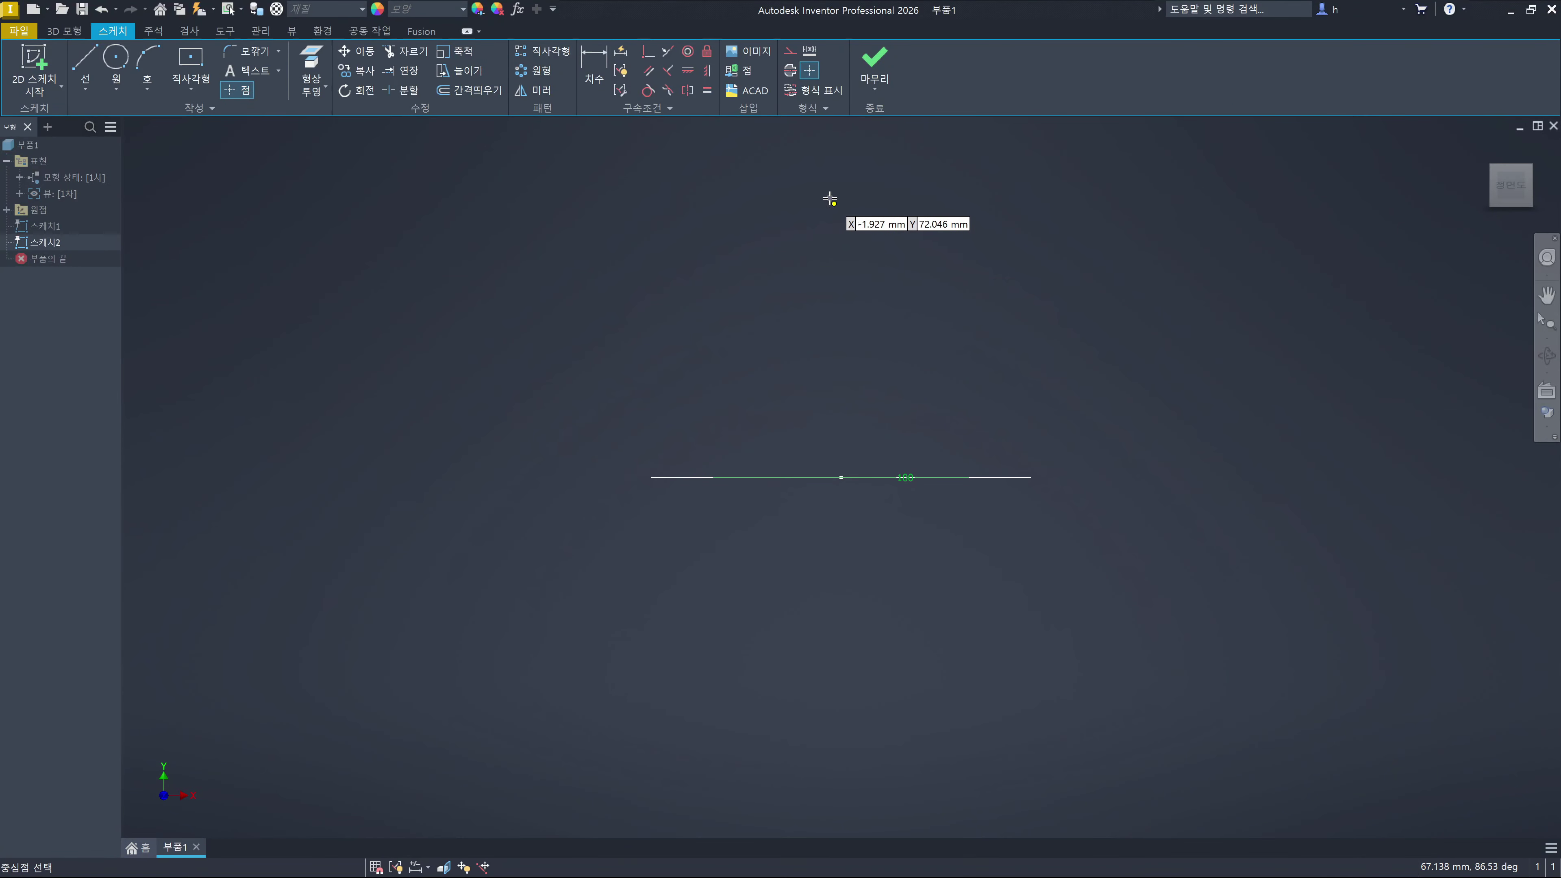
click(842, 476)
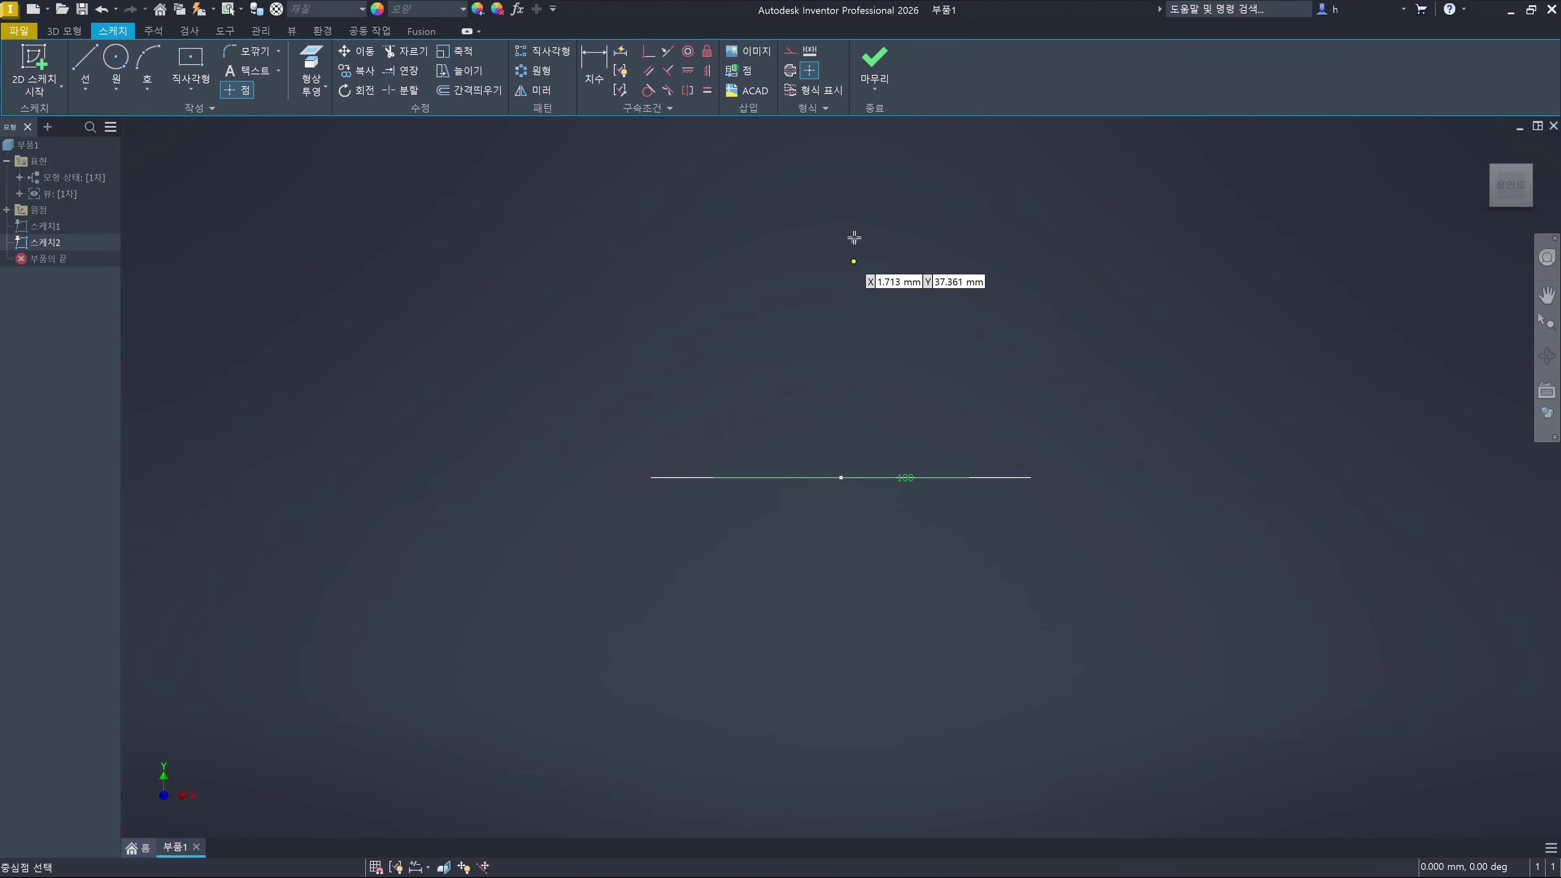
click(838, 173)
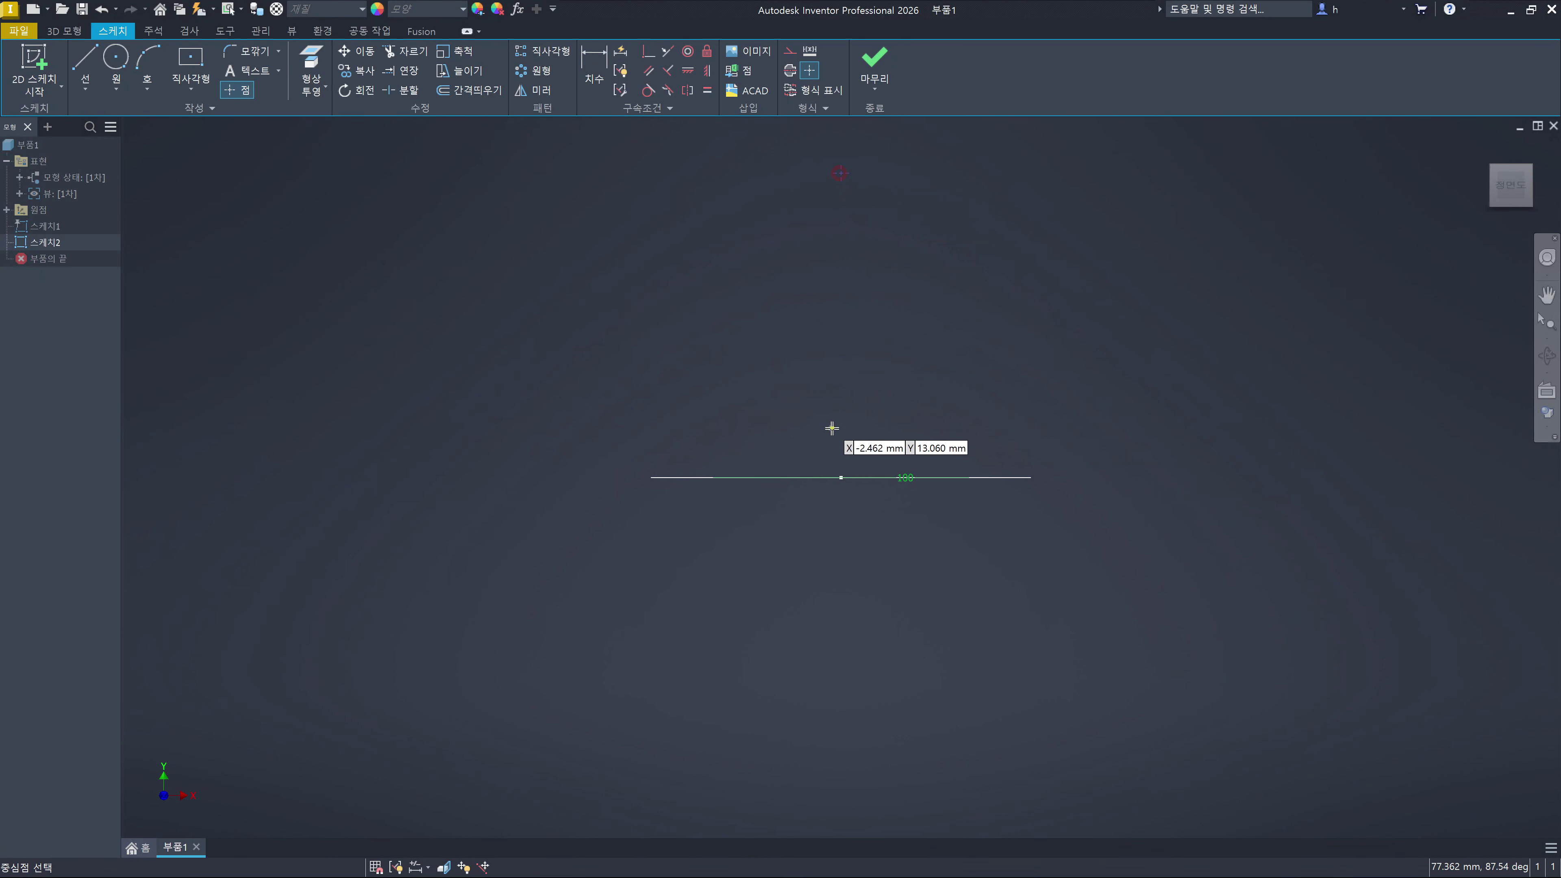
key(Escape)
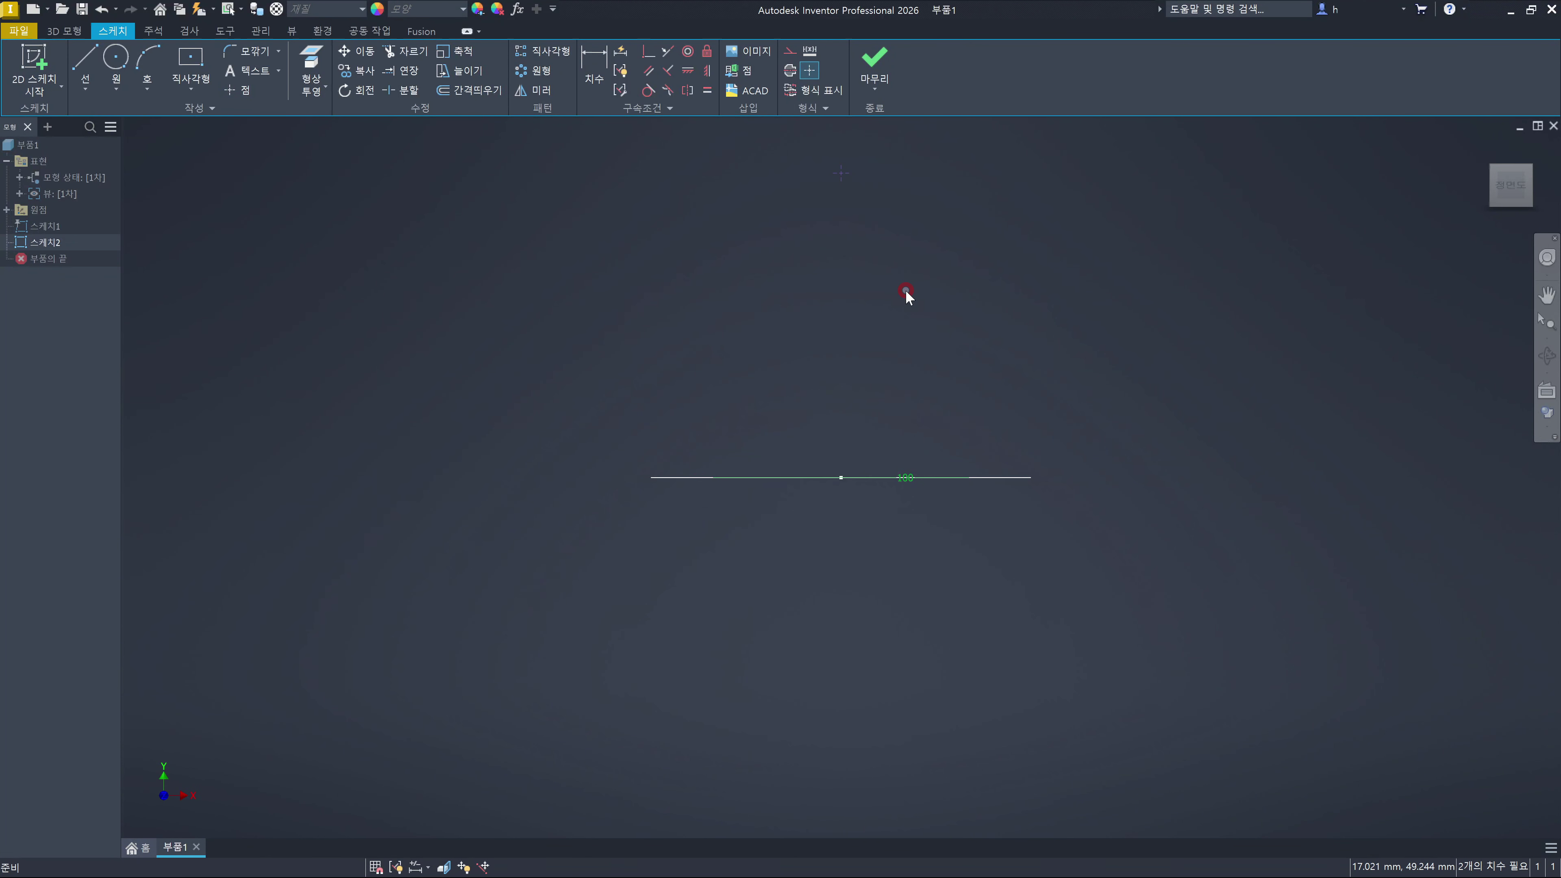
Apply a vertical constraint to align the sketch point with the origin
key(l)
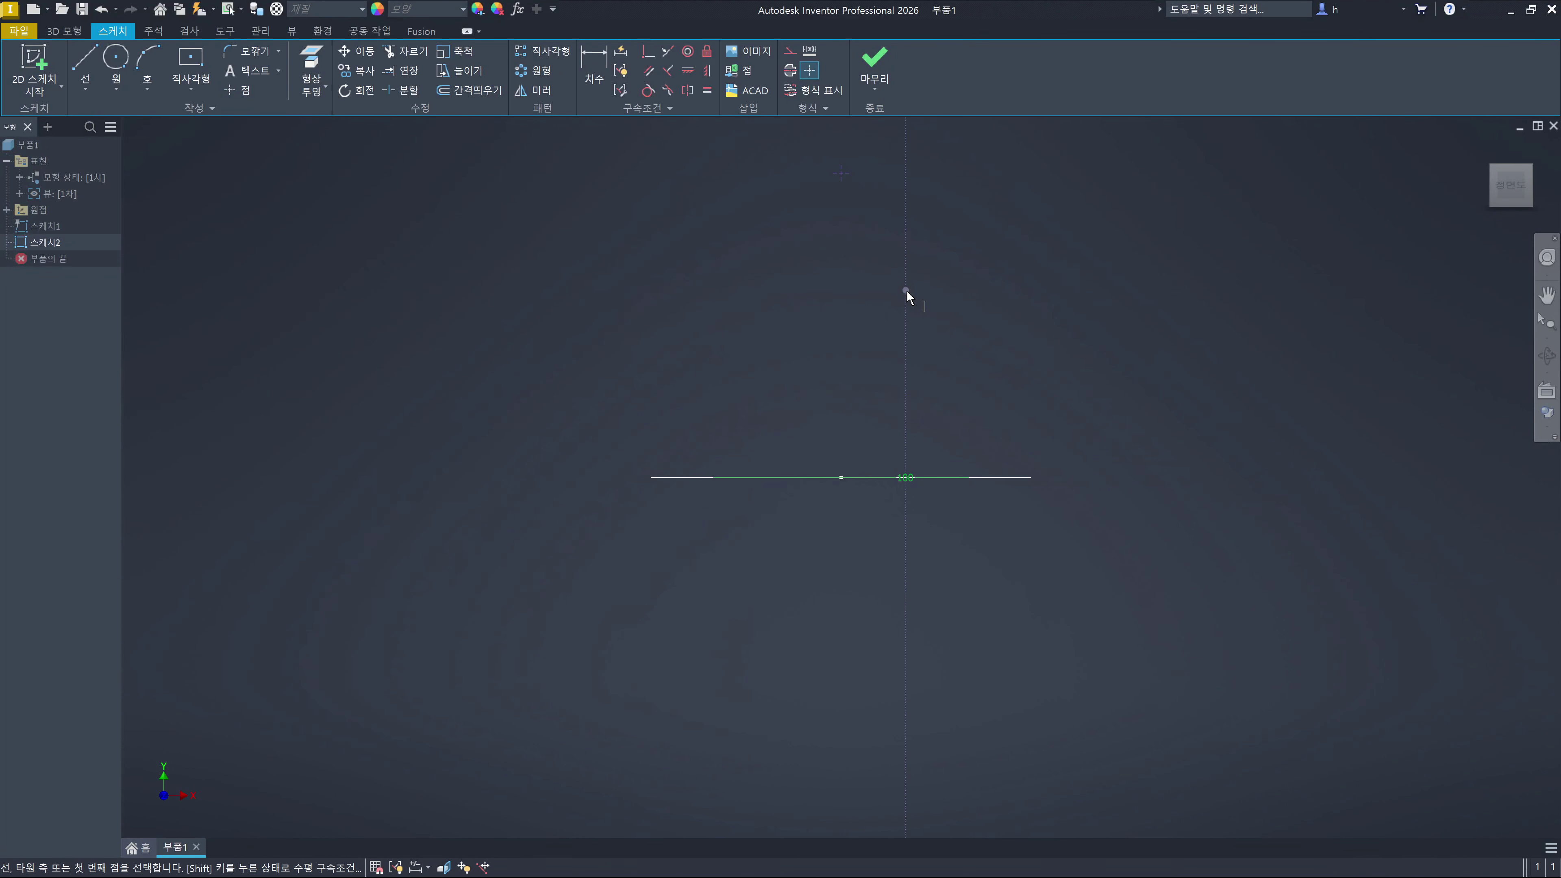
click(841, 174)
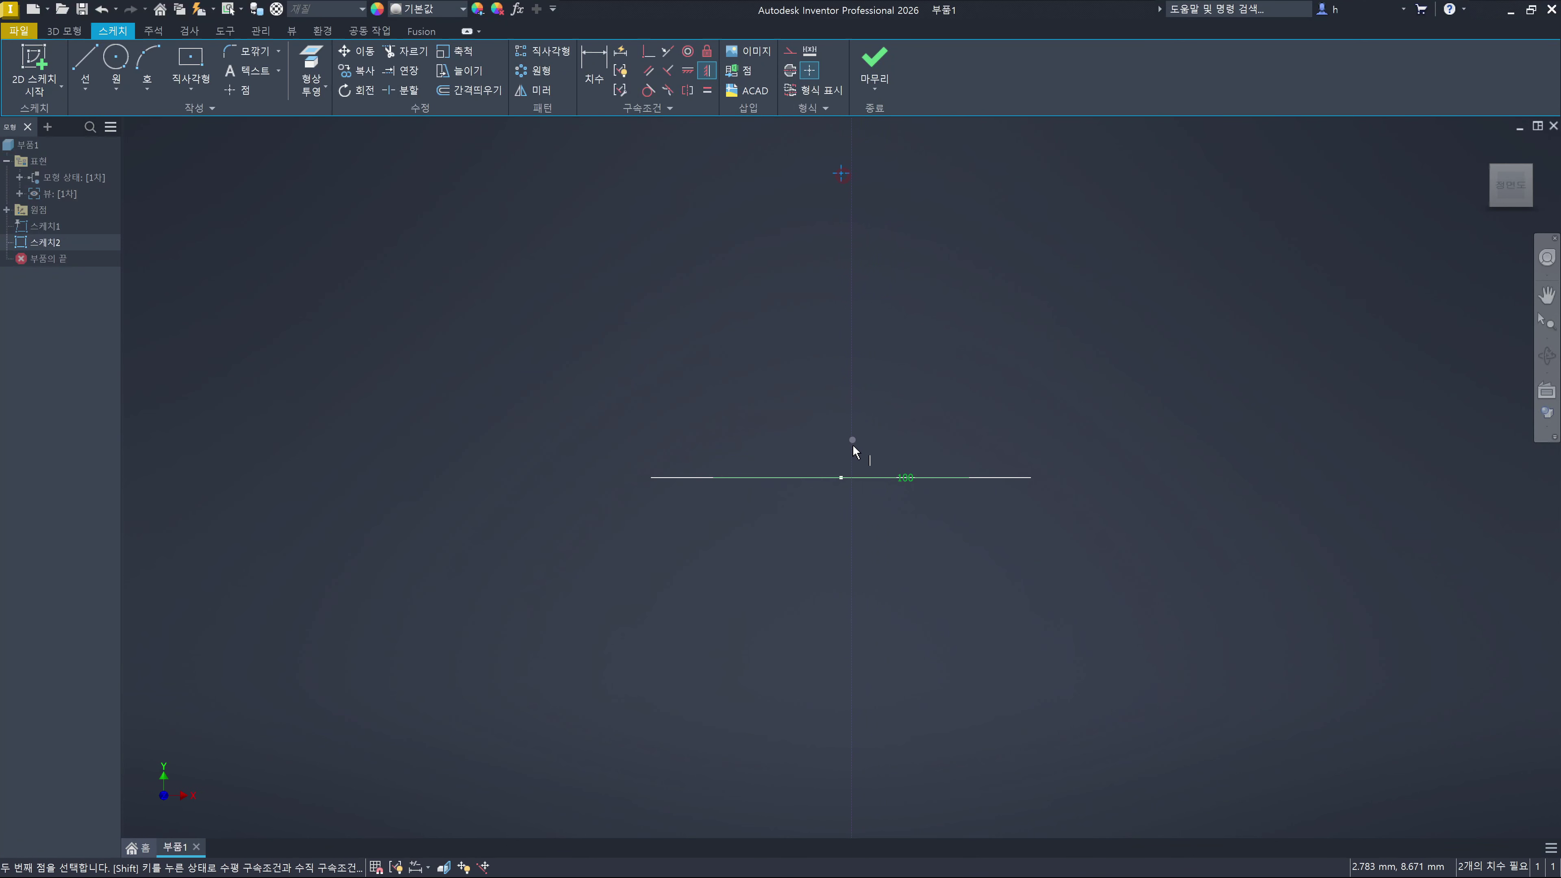
click(845, 480)
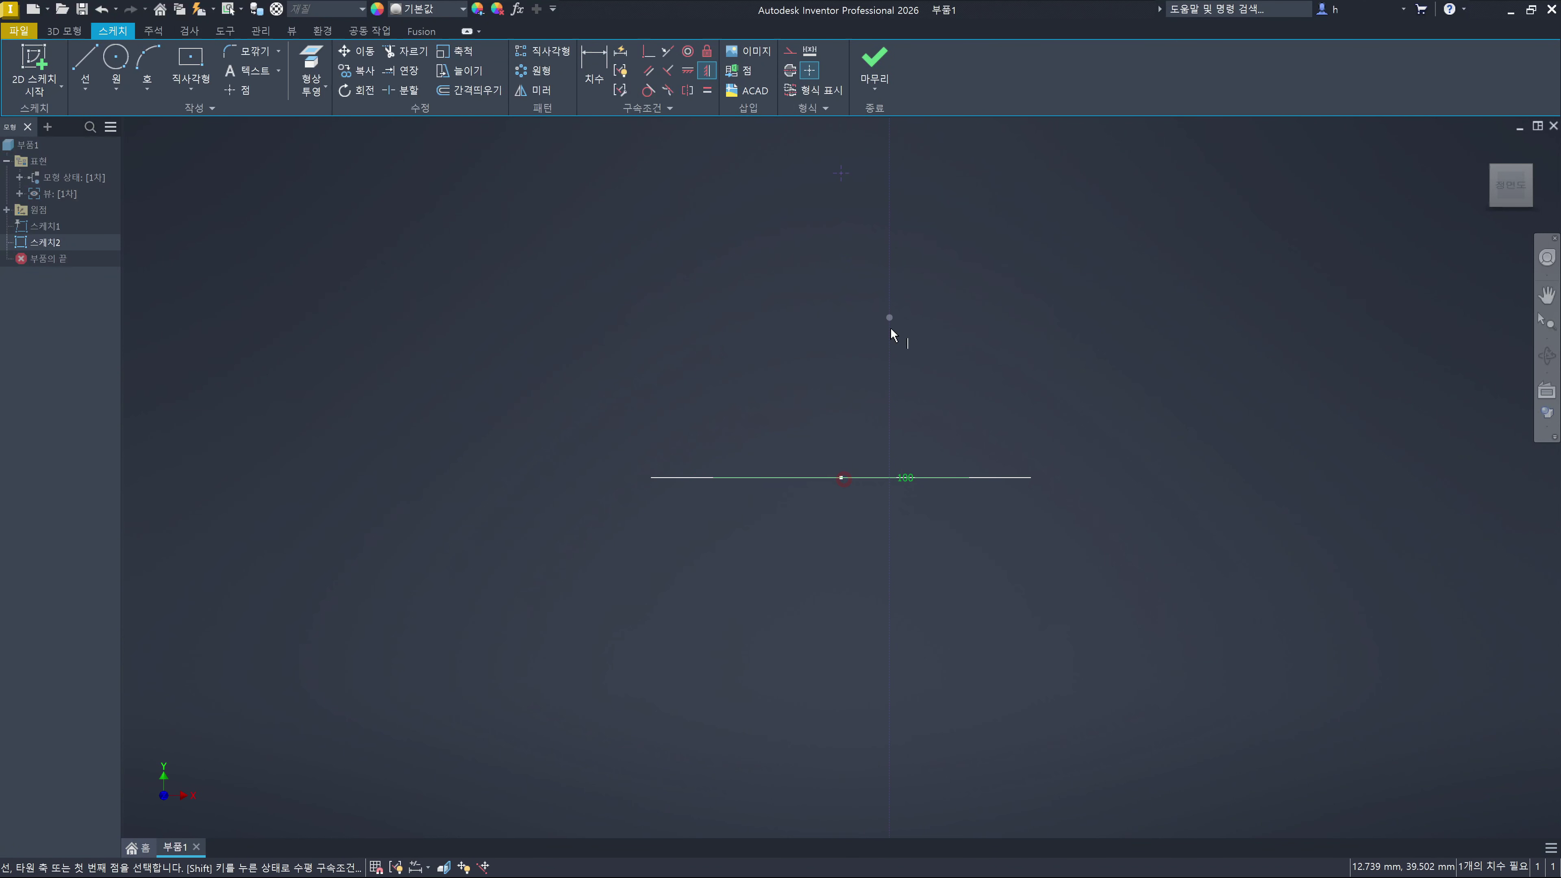
key(Escape)
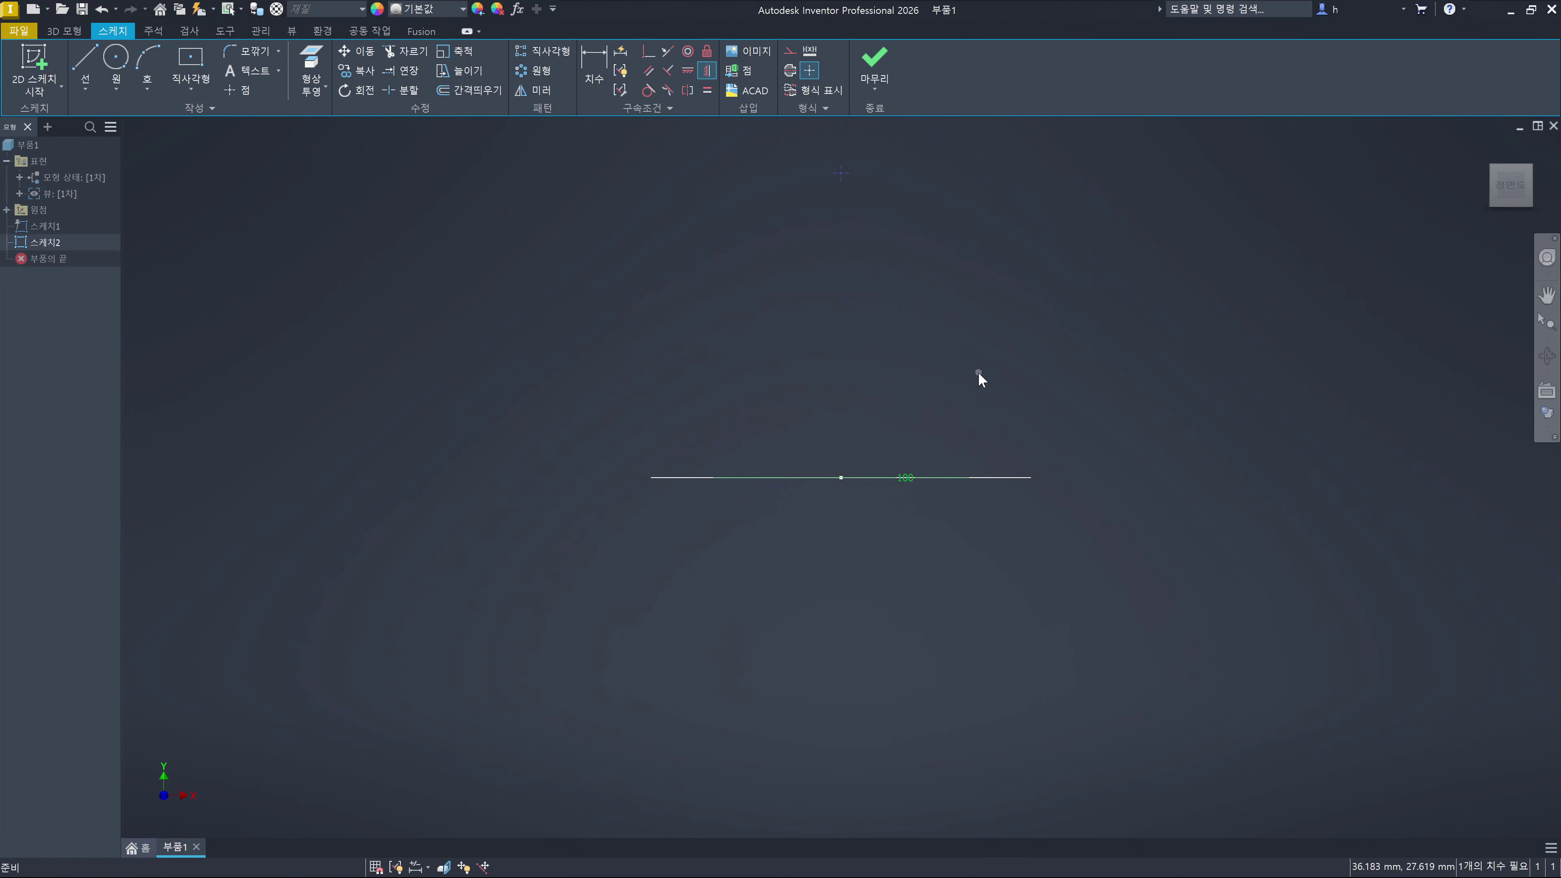
Dimension the point's height above the origin as 80 mm and finish the sketch
key(d)
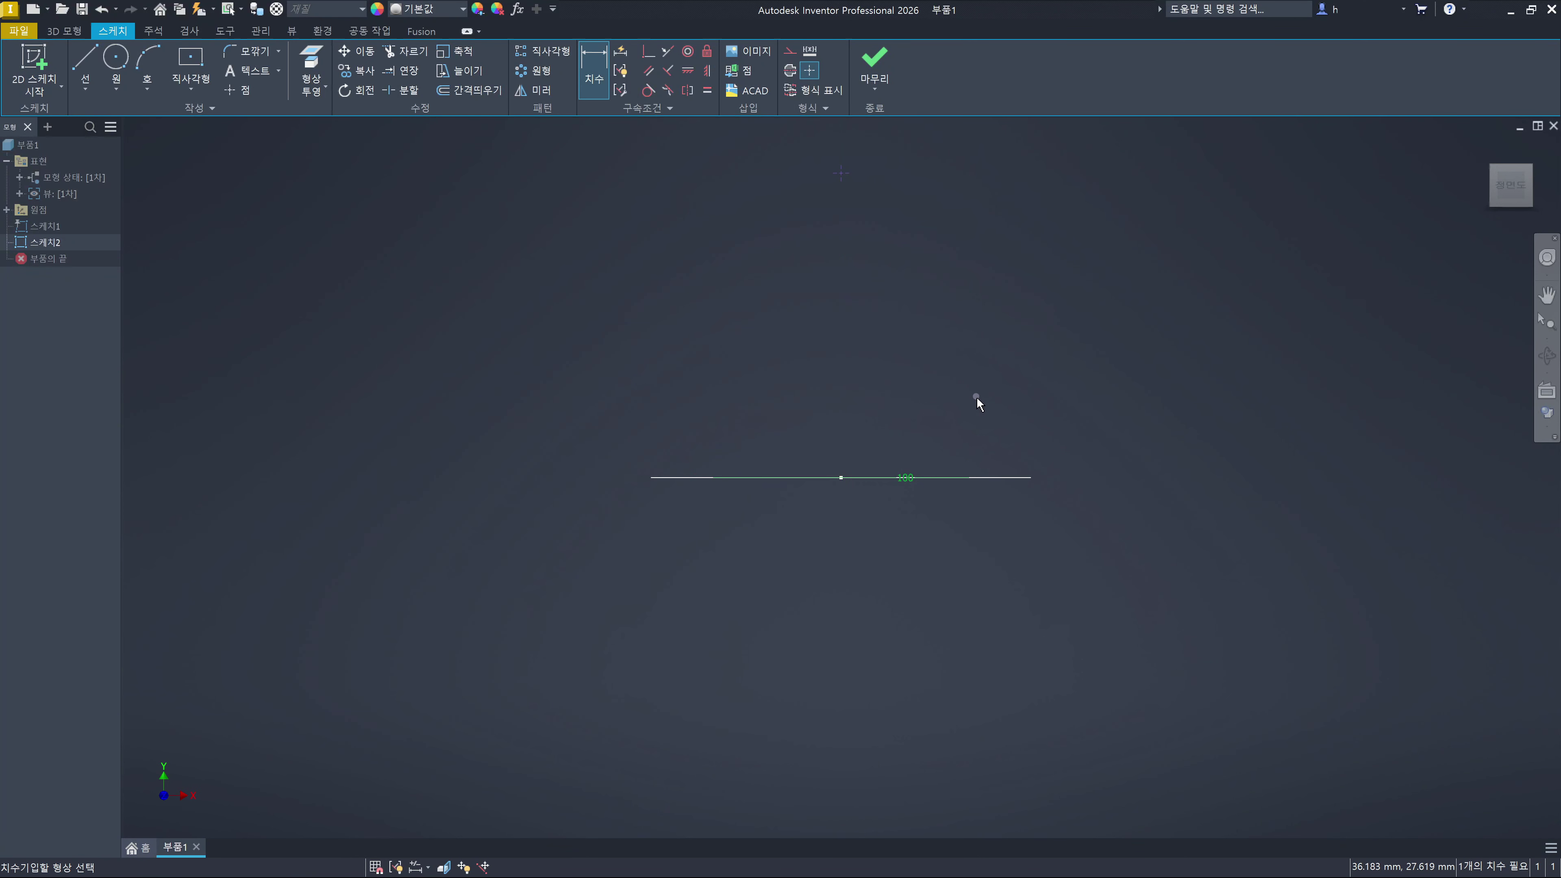
click(841, 479)
click(840, 176)
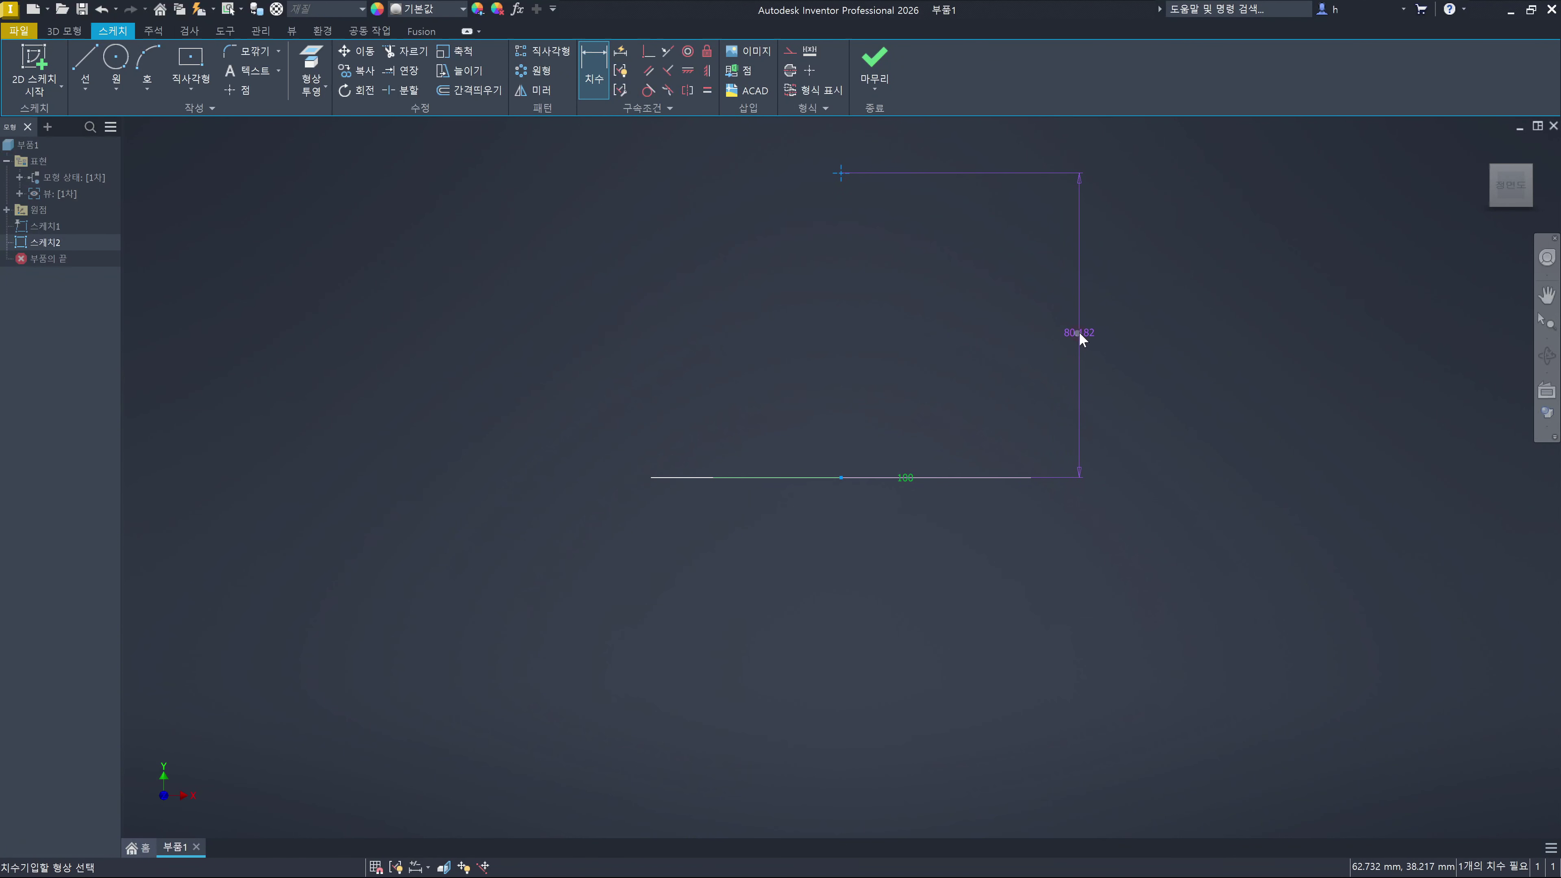
click(1079, 333)
text(80)
key(Return)
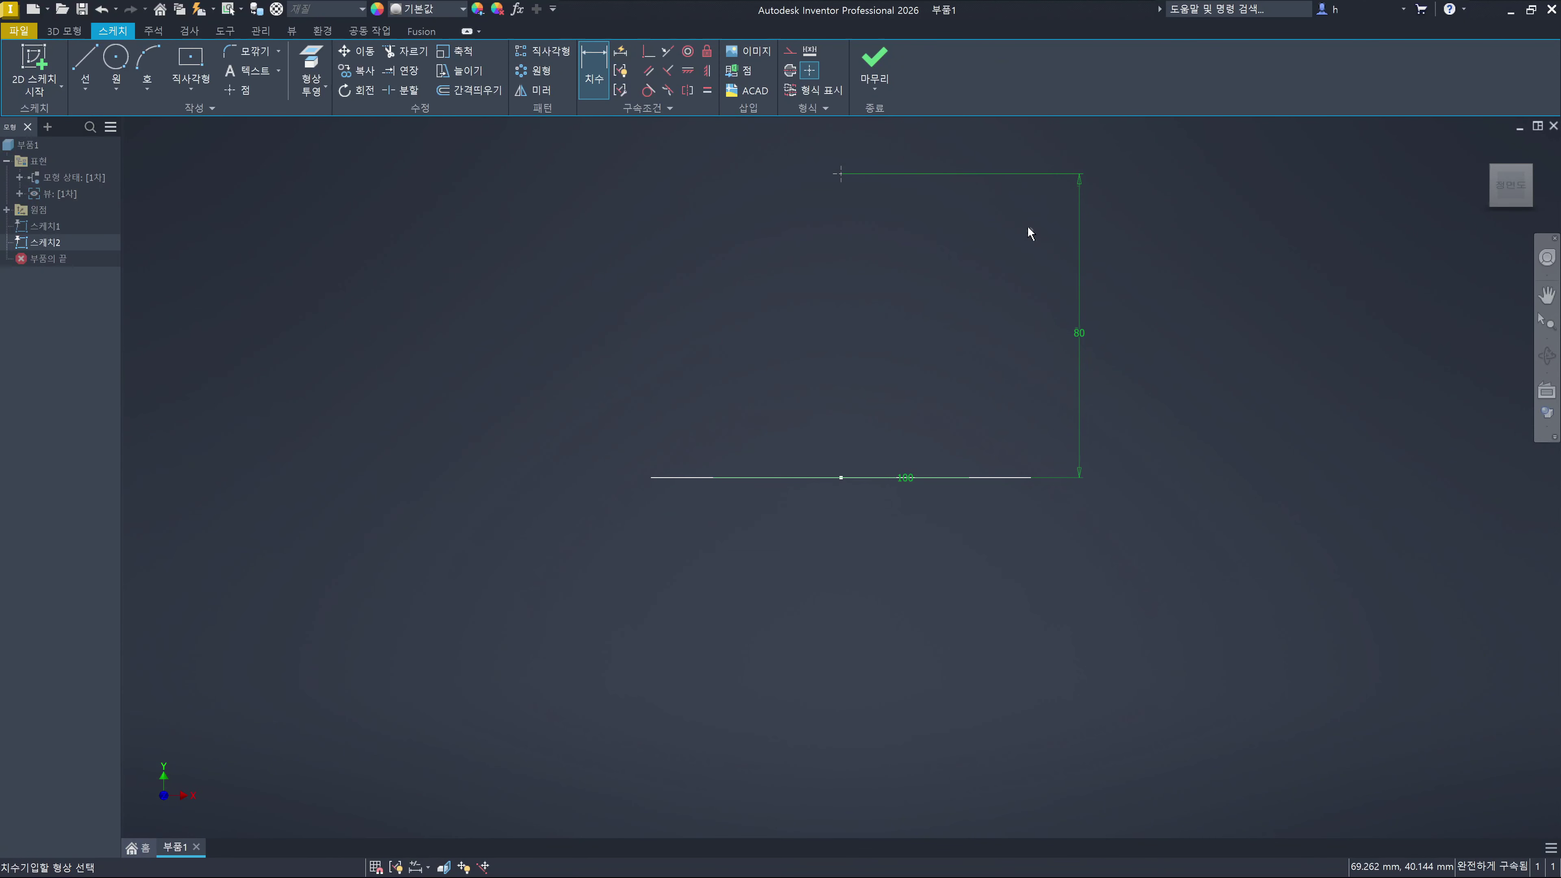
click(874, 62)
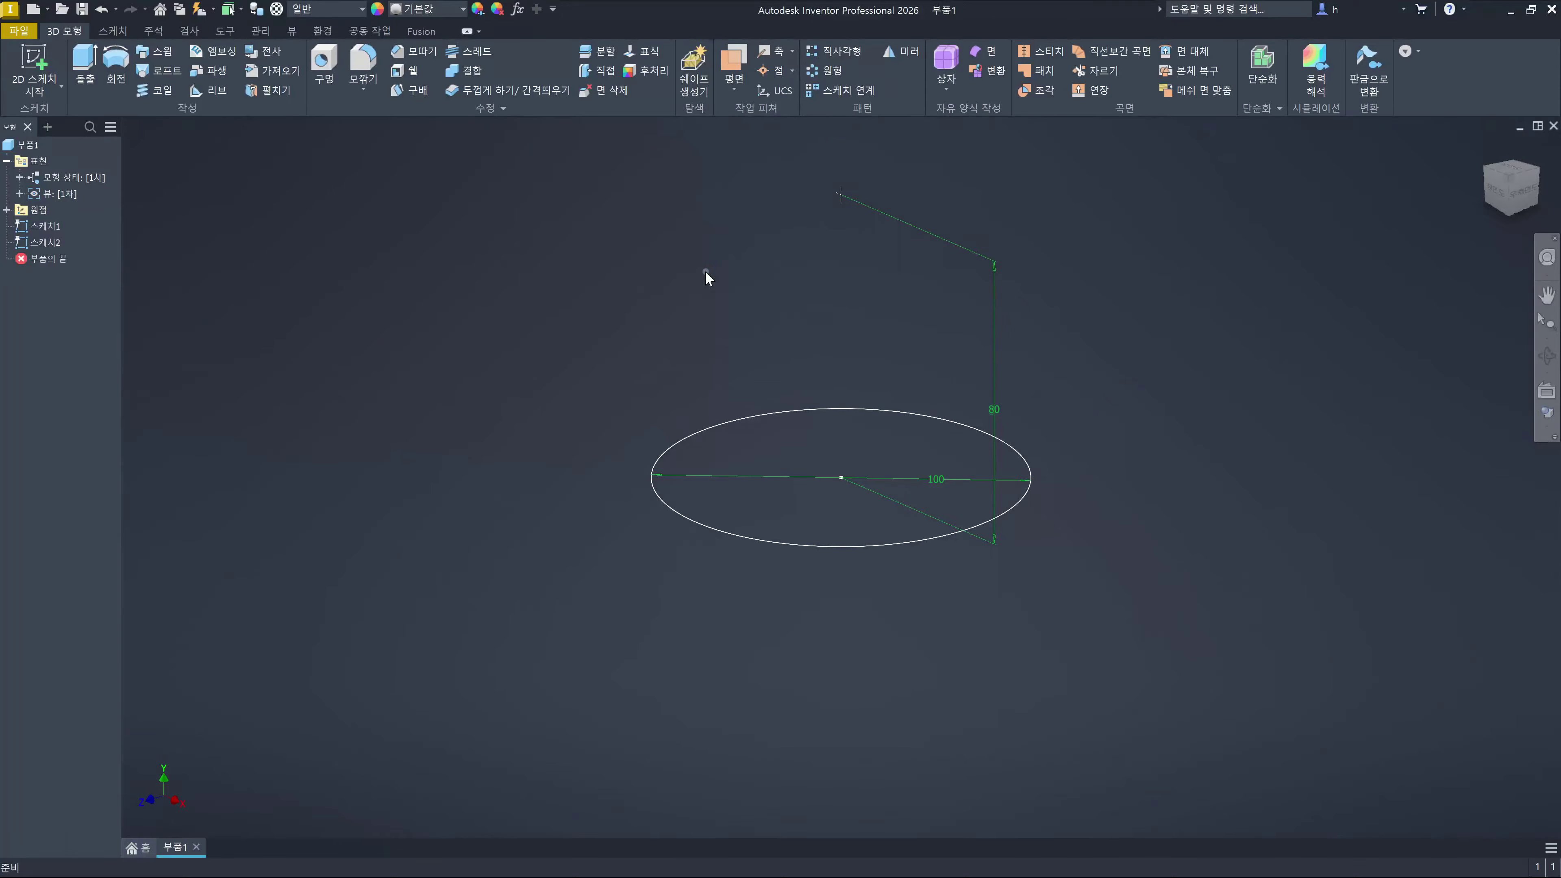
Create a solid loft from the circle sketch to the sketch point above it, forming a cone
key(shift+l)
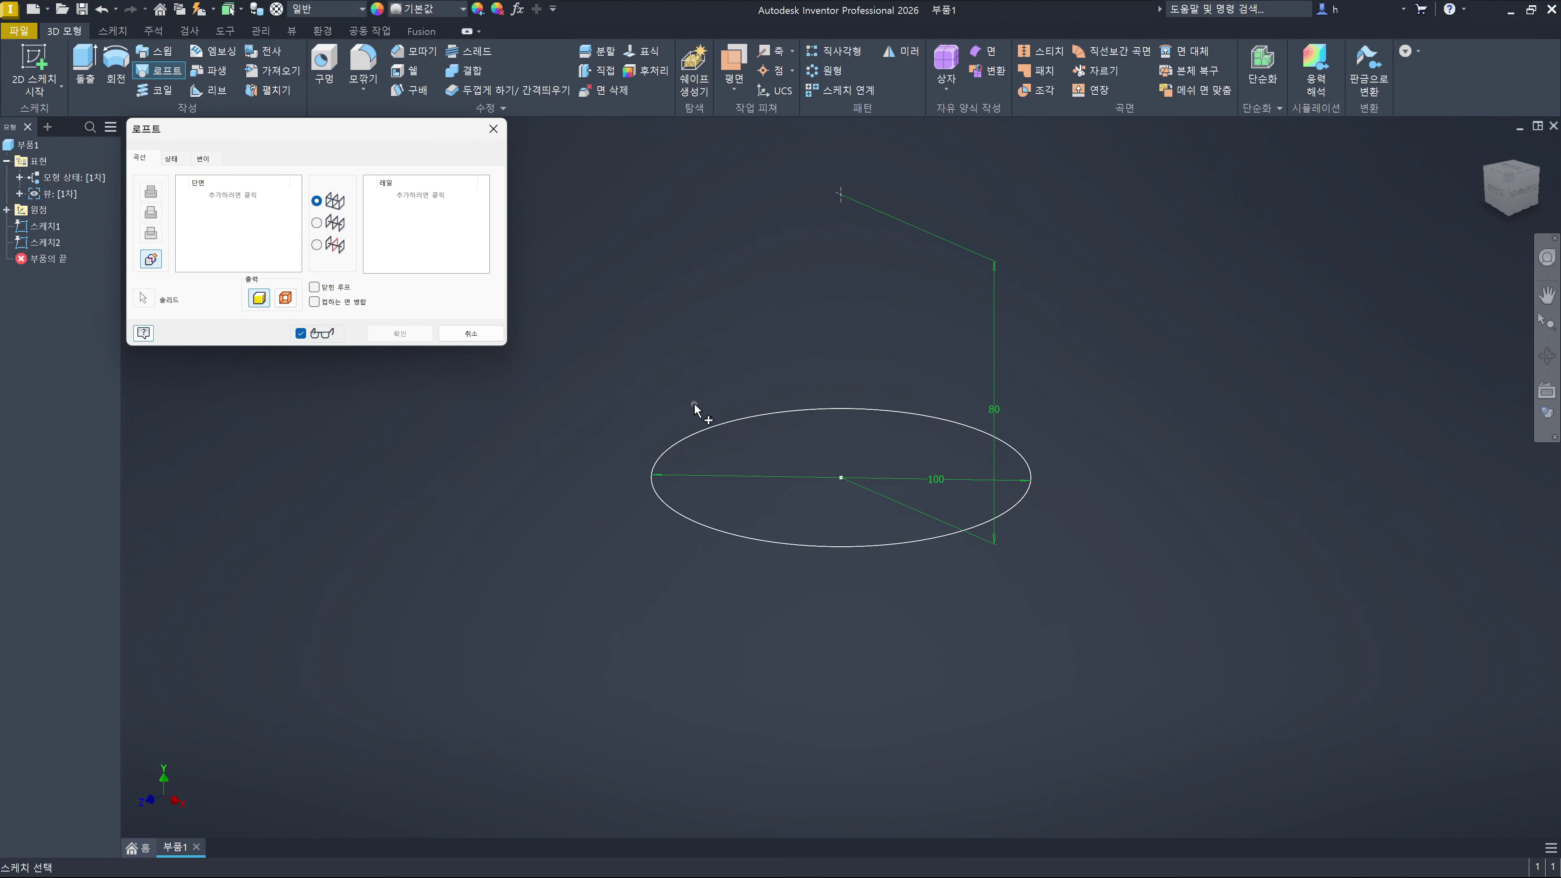
click(695, 528)
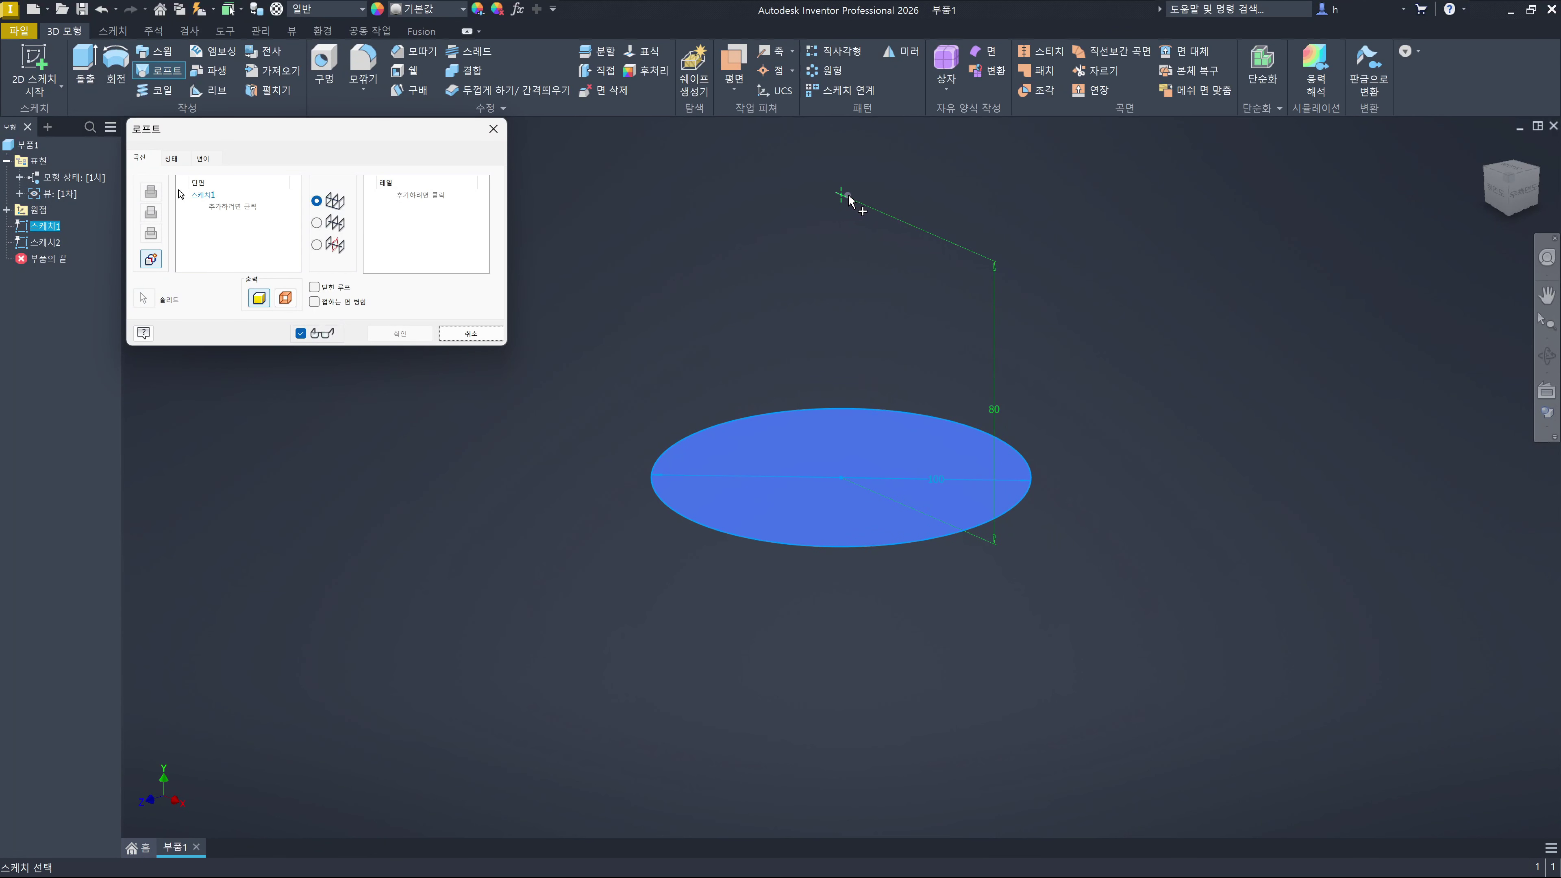
click(841, 197)
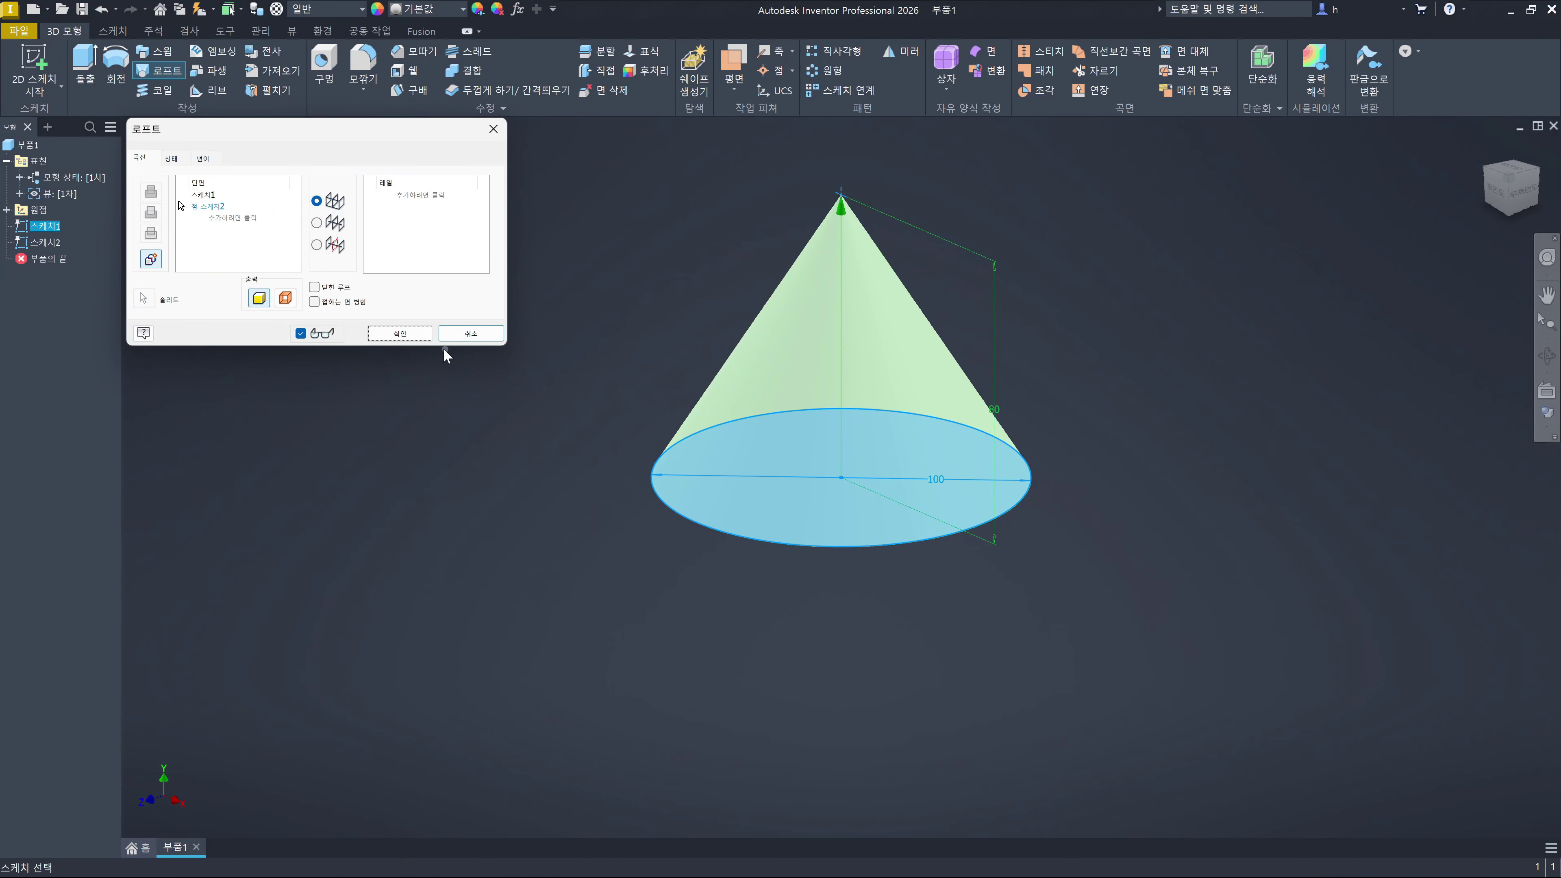
click(415, 338)
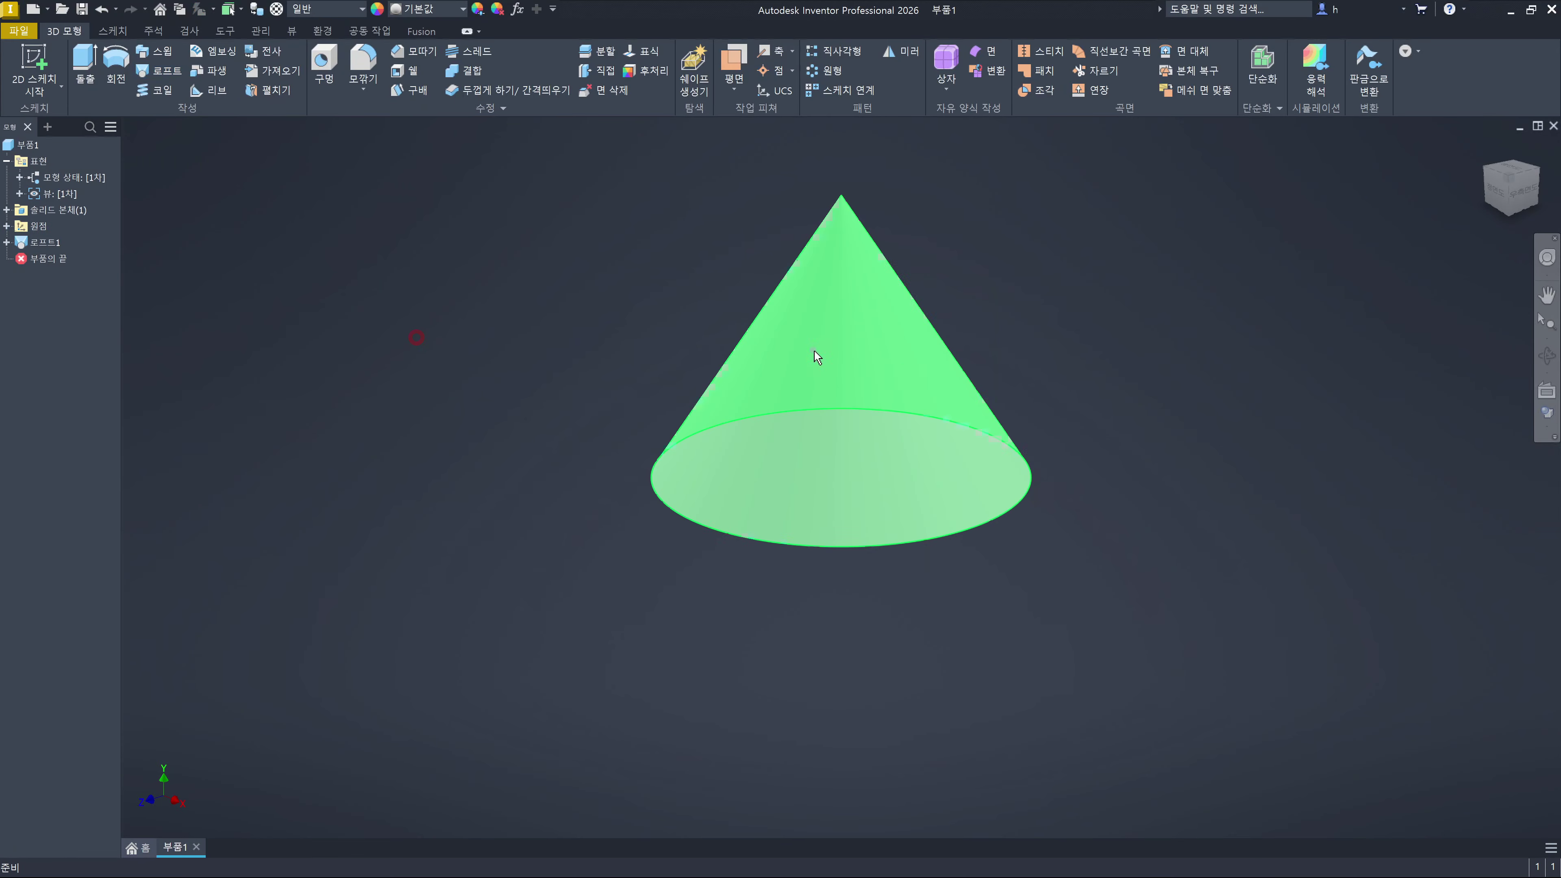
Start a new sketch on the XY origin plane, with free space beside the cone
scroll(1111, 387, down, 3)
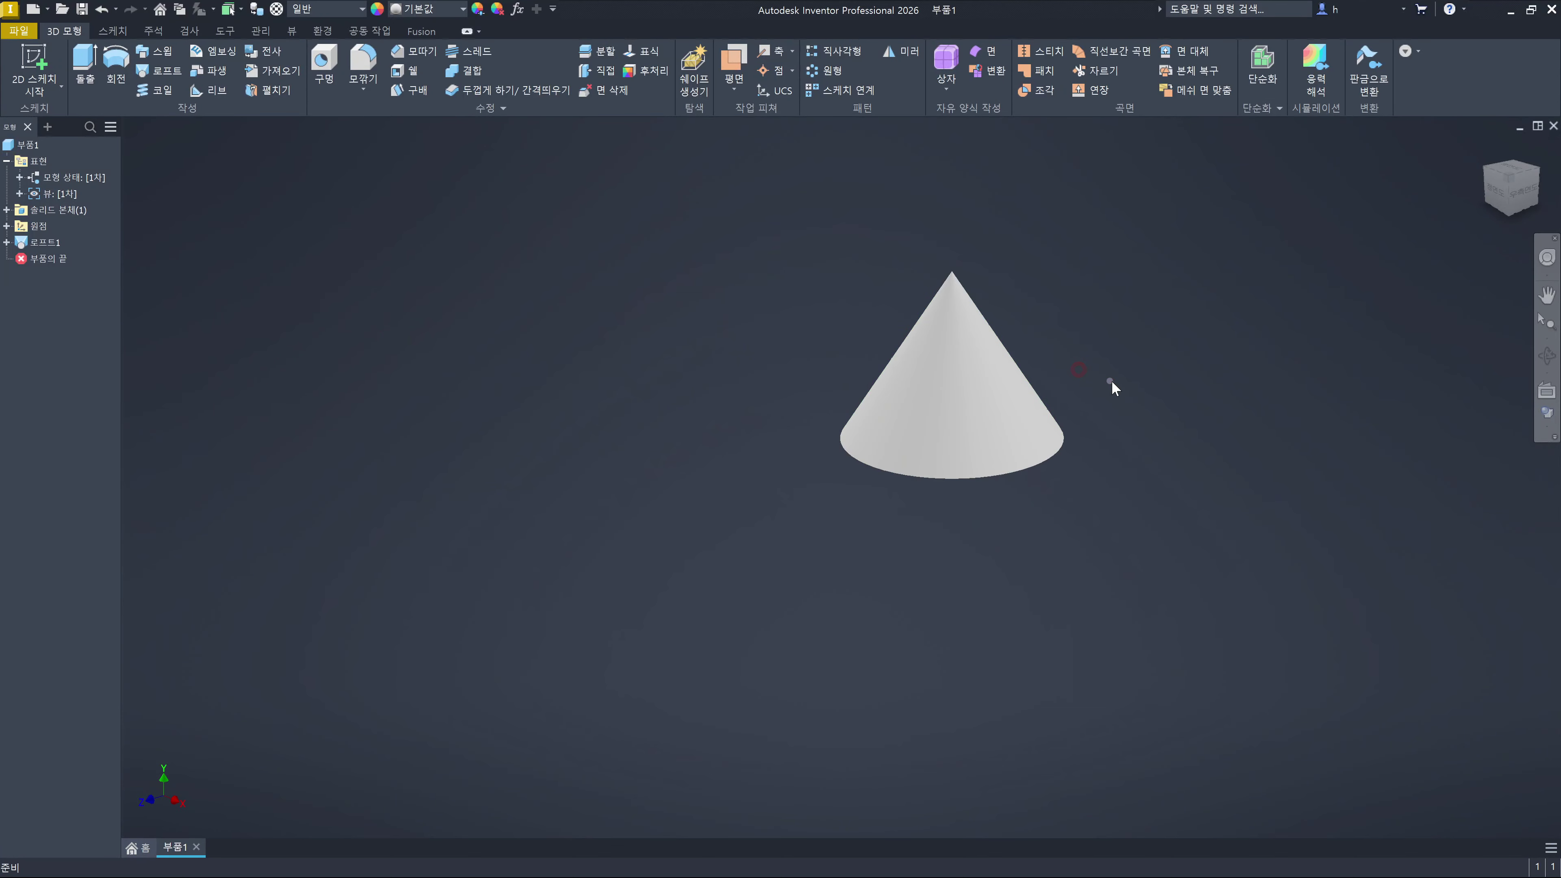
scroll(1139, 378, up, 5)
middle_drag(1138, 378, 1053, 408)
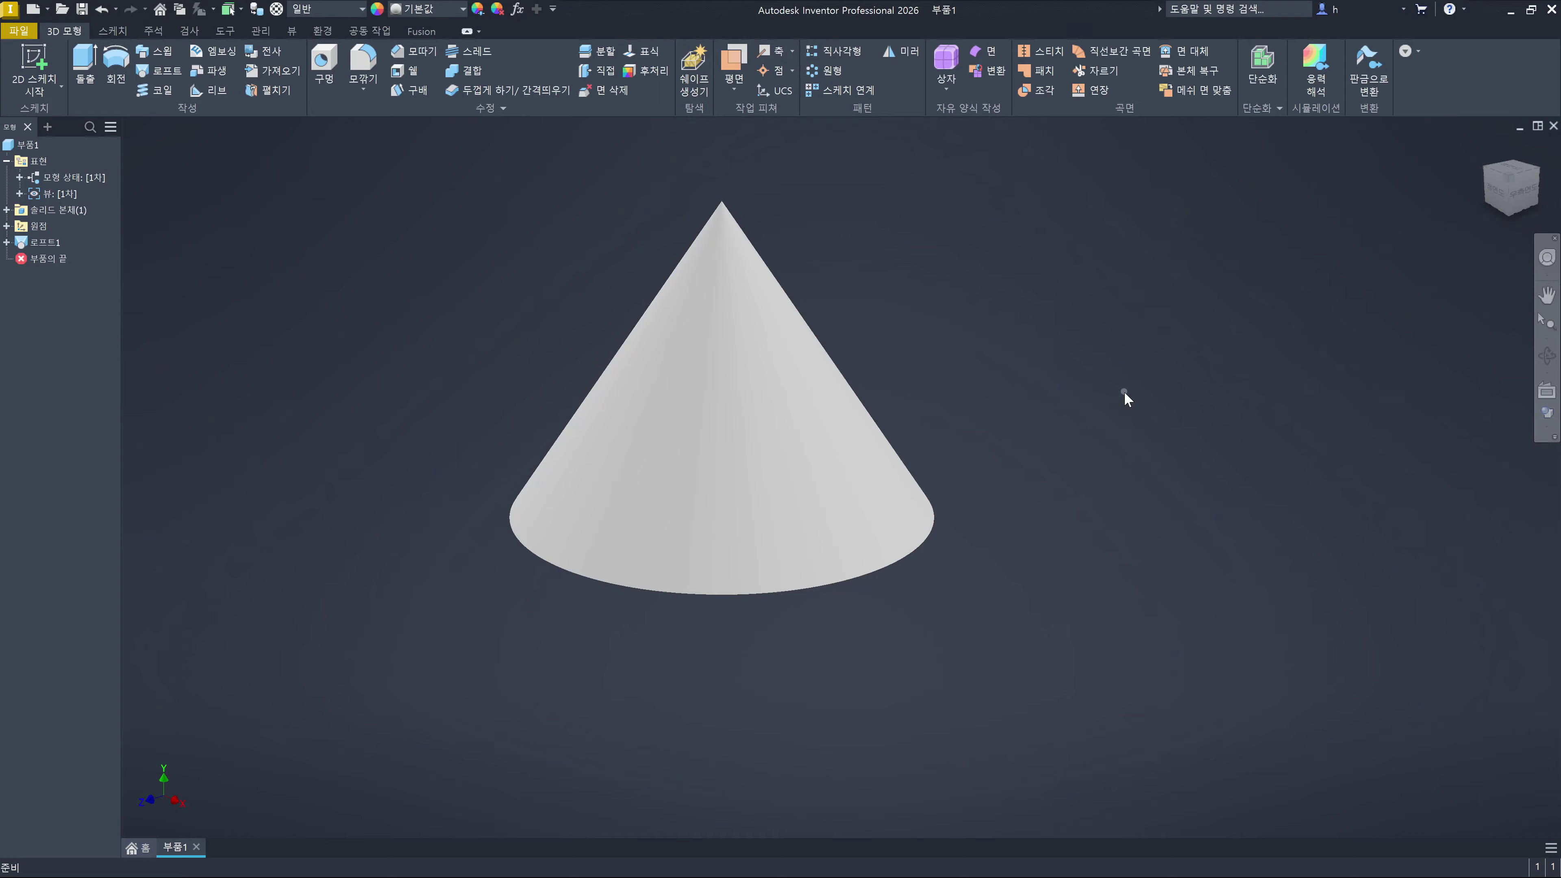
key(s)
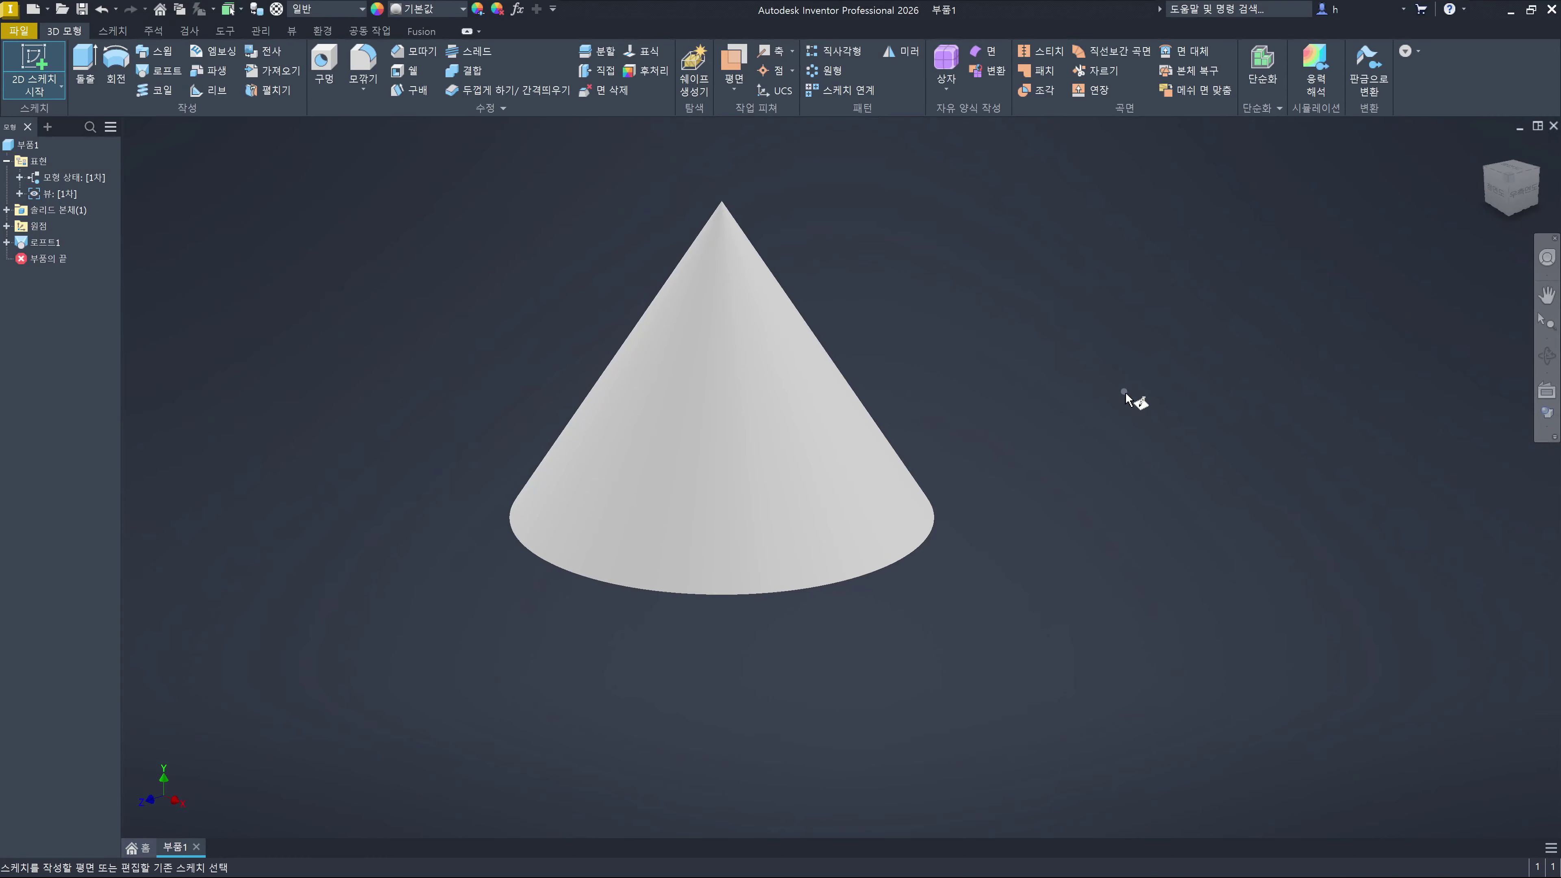
click(7, 226)
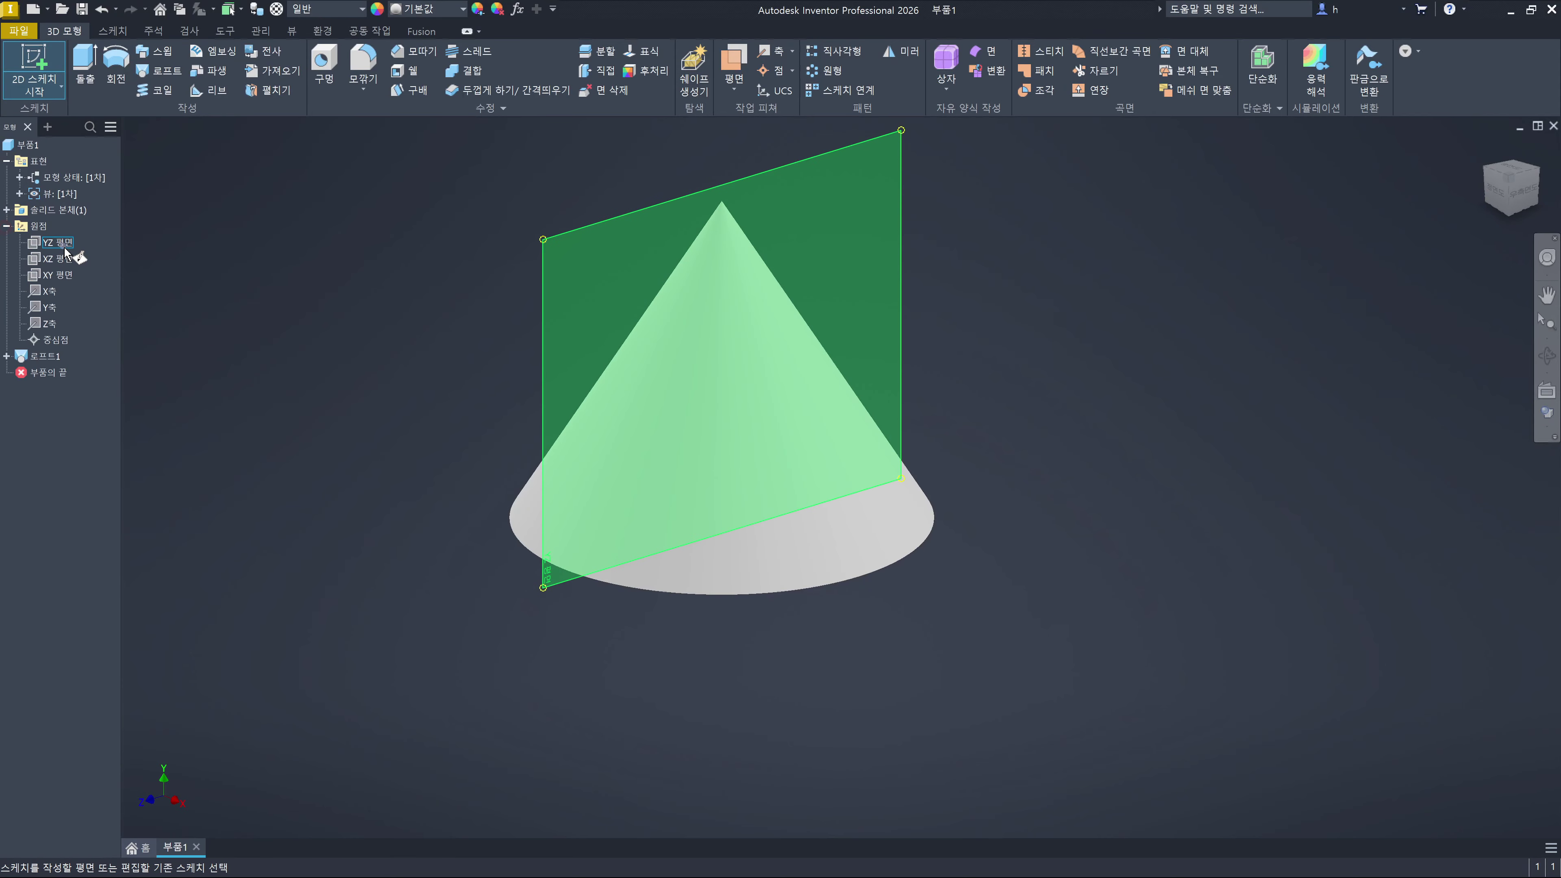
click(66, 278)
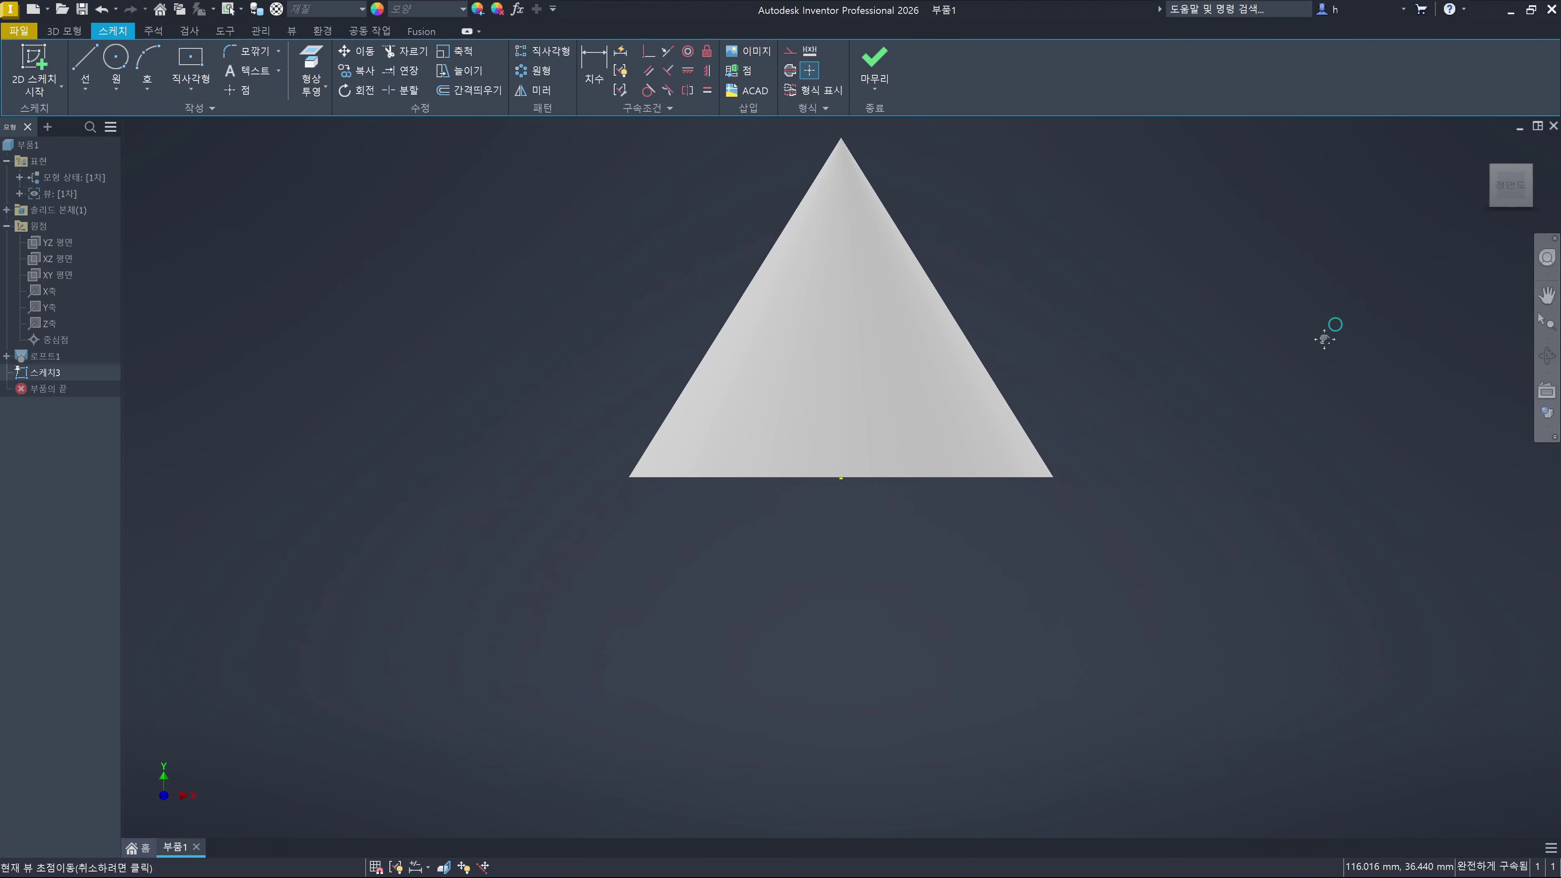
mouse_move(1335, 324)
middle_down()
mouse_move(1108, 463)
mouse_move(1070, 516)
middle_up()
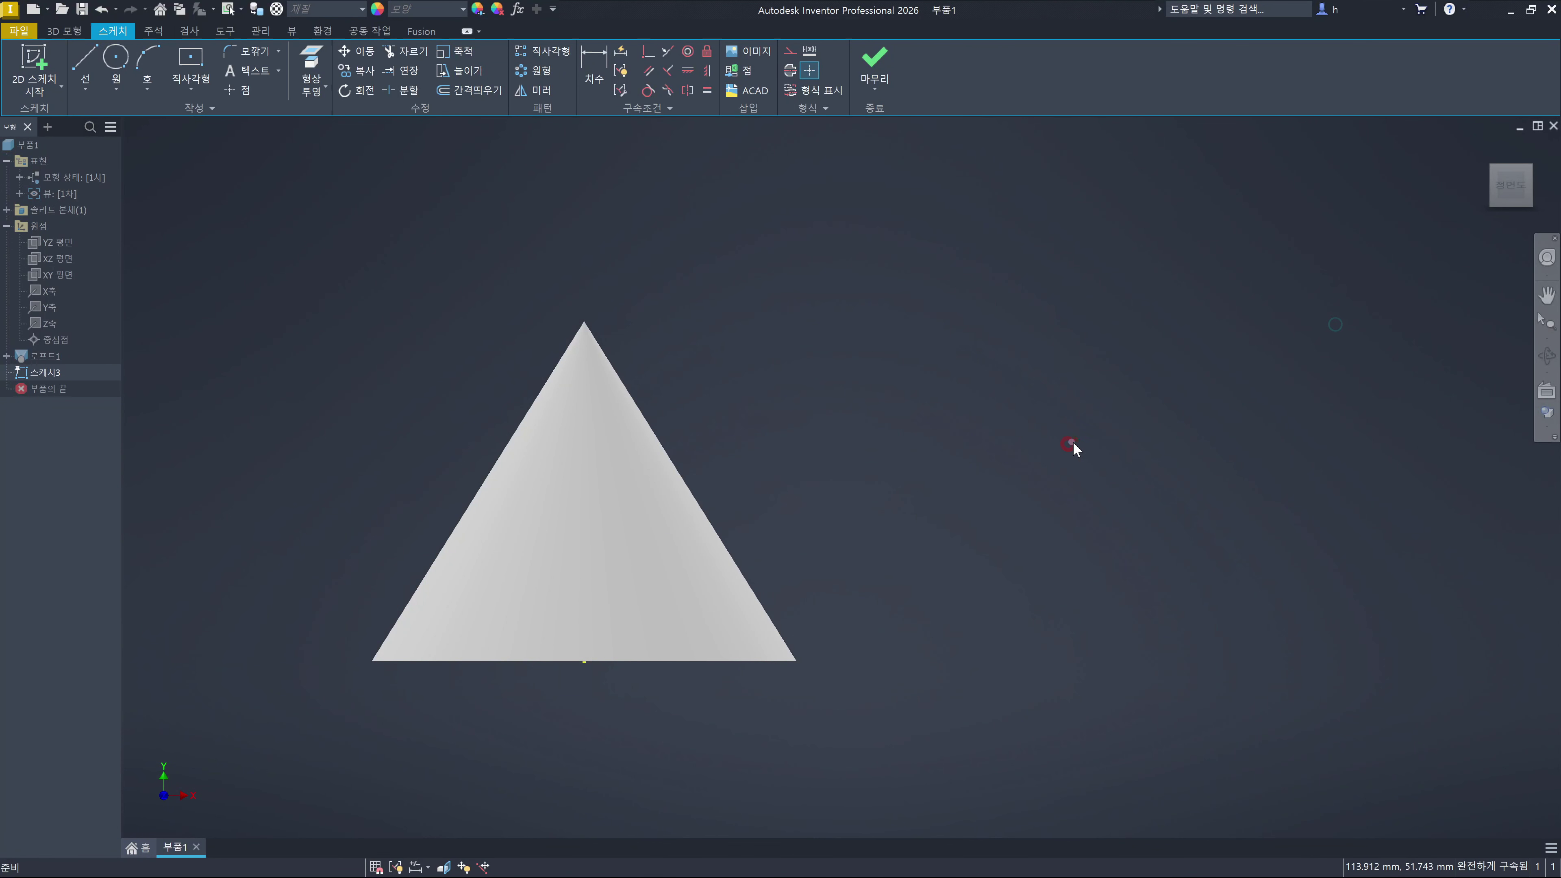
middle_drag(1150, 464, 1079, 478)
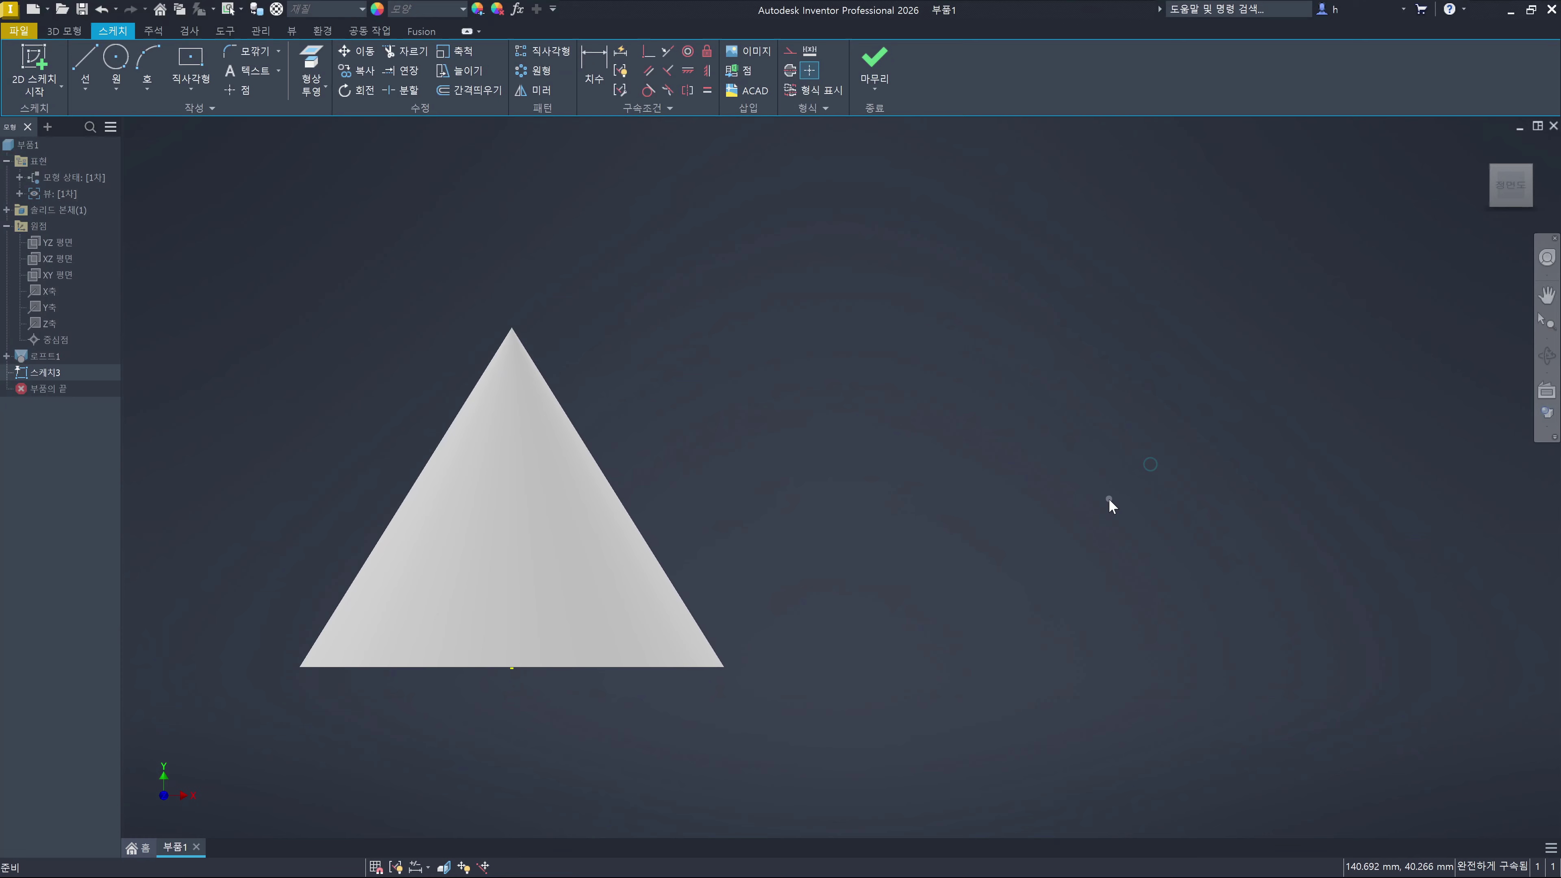
Draw a closed right triangle beside the cone, about 69 mm wide and 100 mm high, with its vertical side facing the cone
key(l)
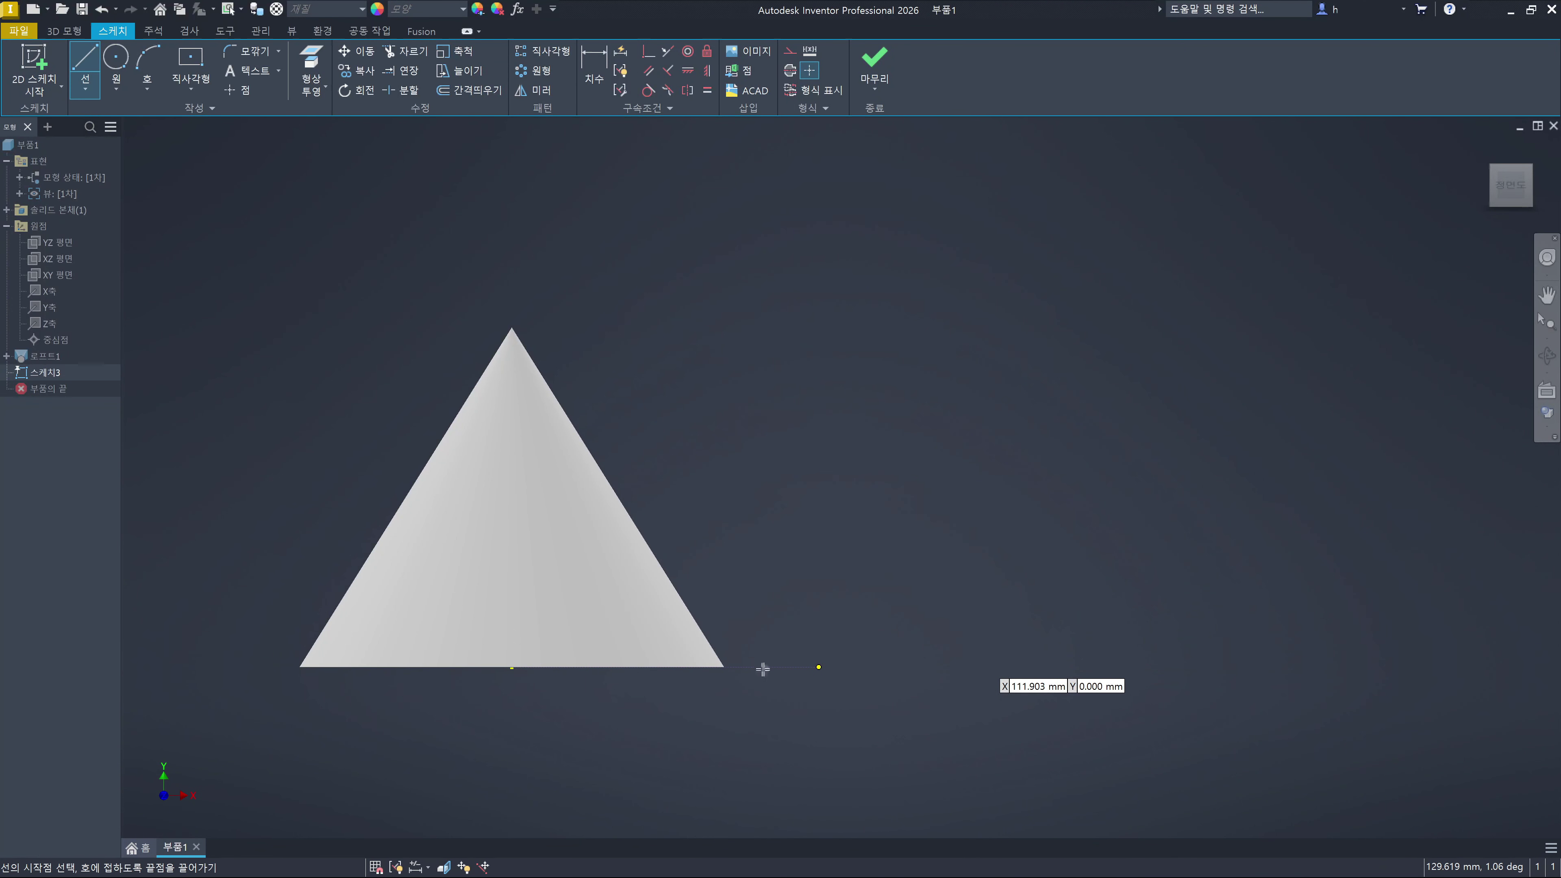
click(1097, 665)
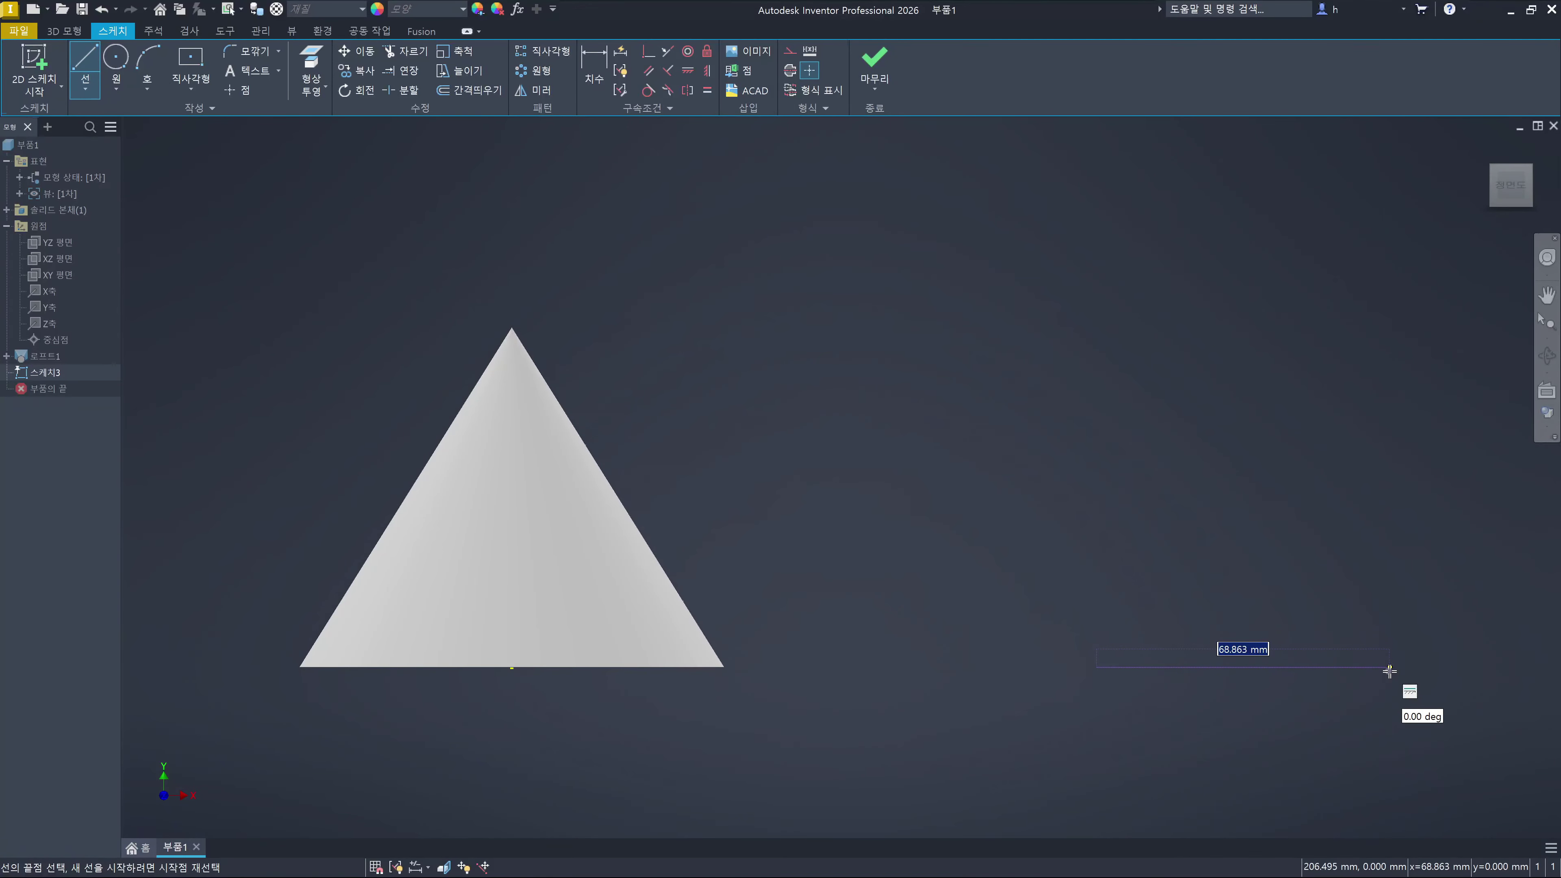
click(1389, 668)
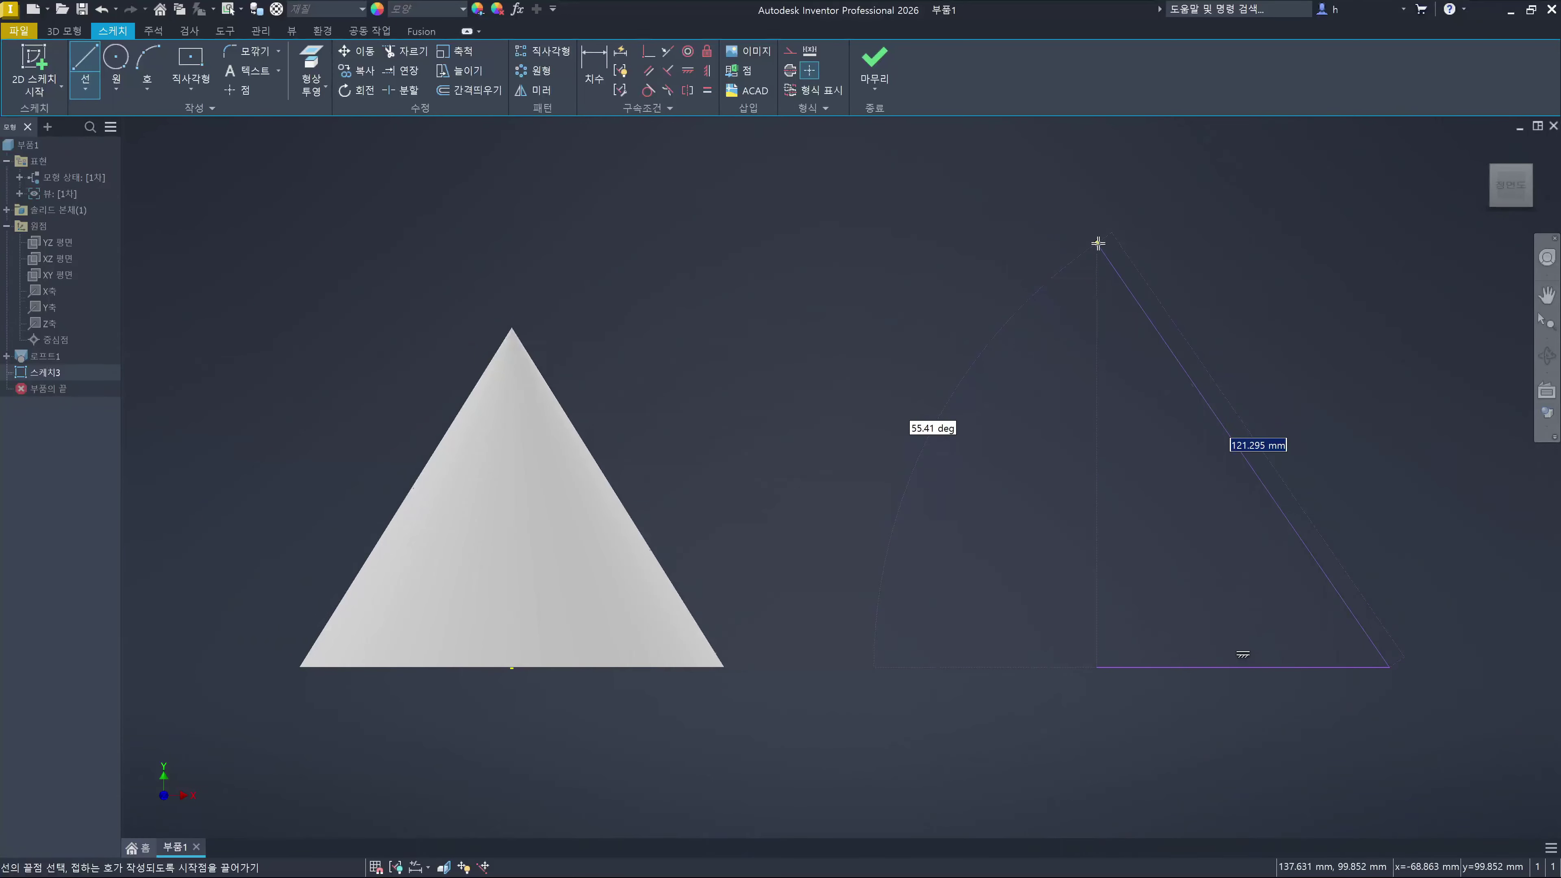
click(1098, 242)
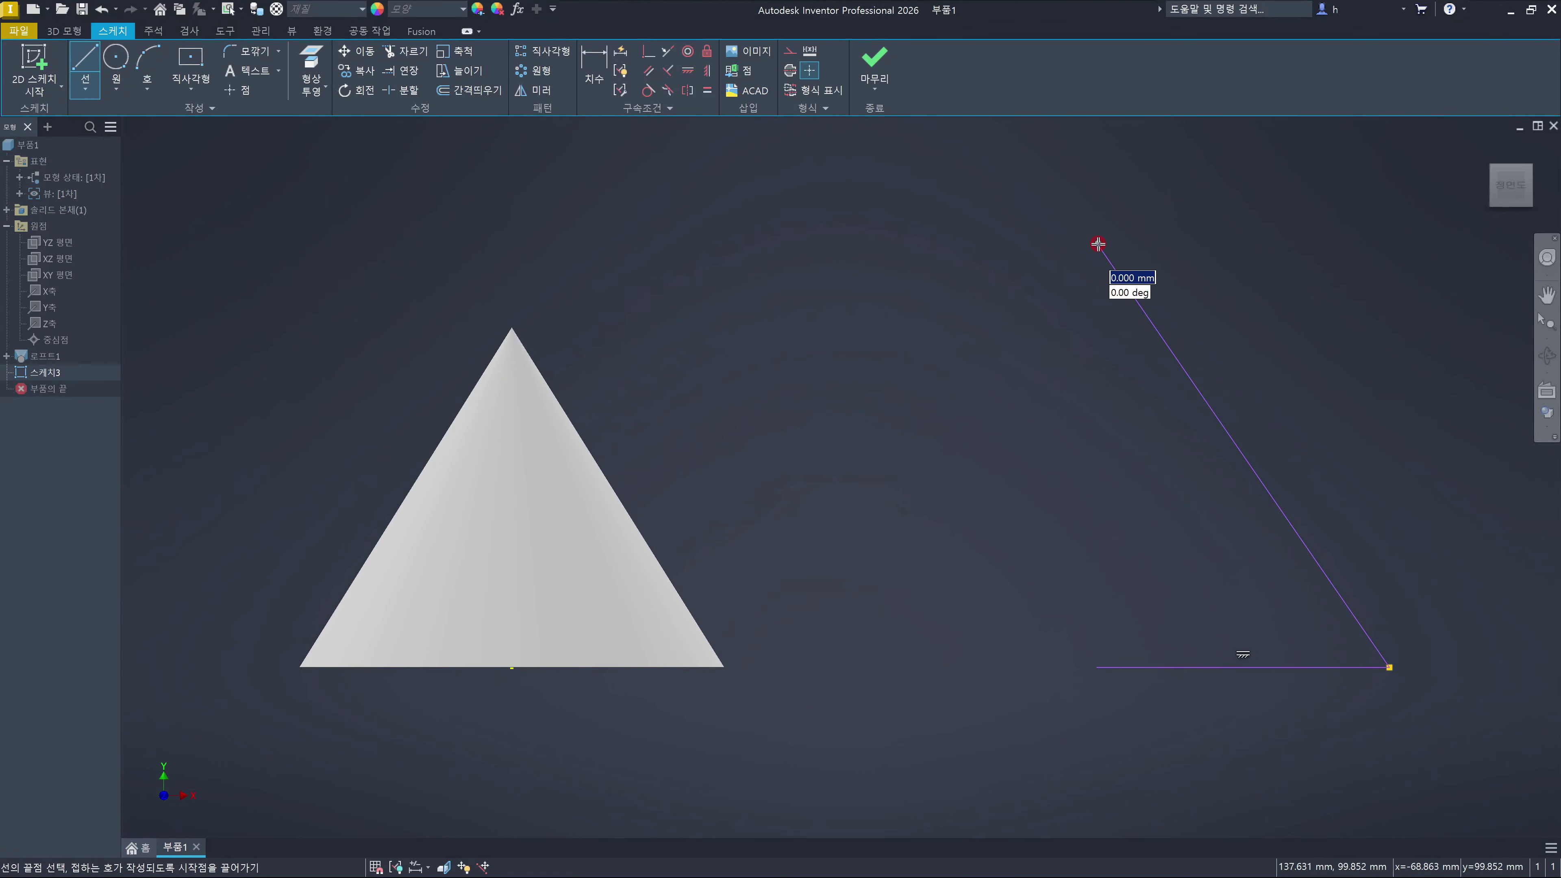
click(1096, 666)
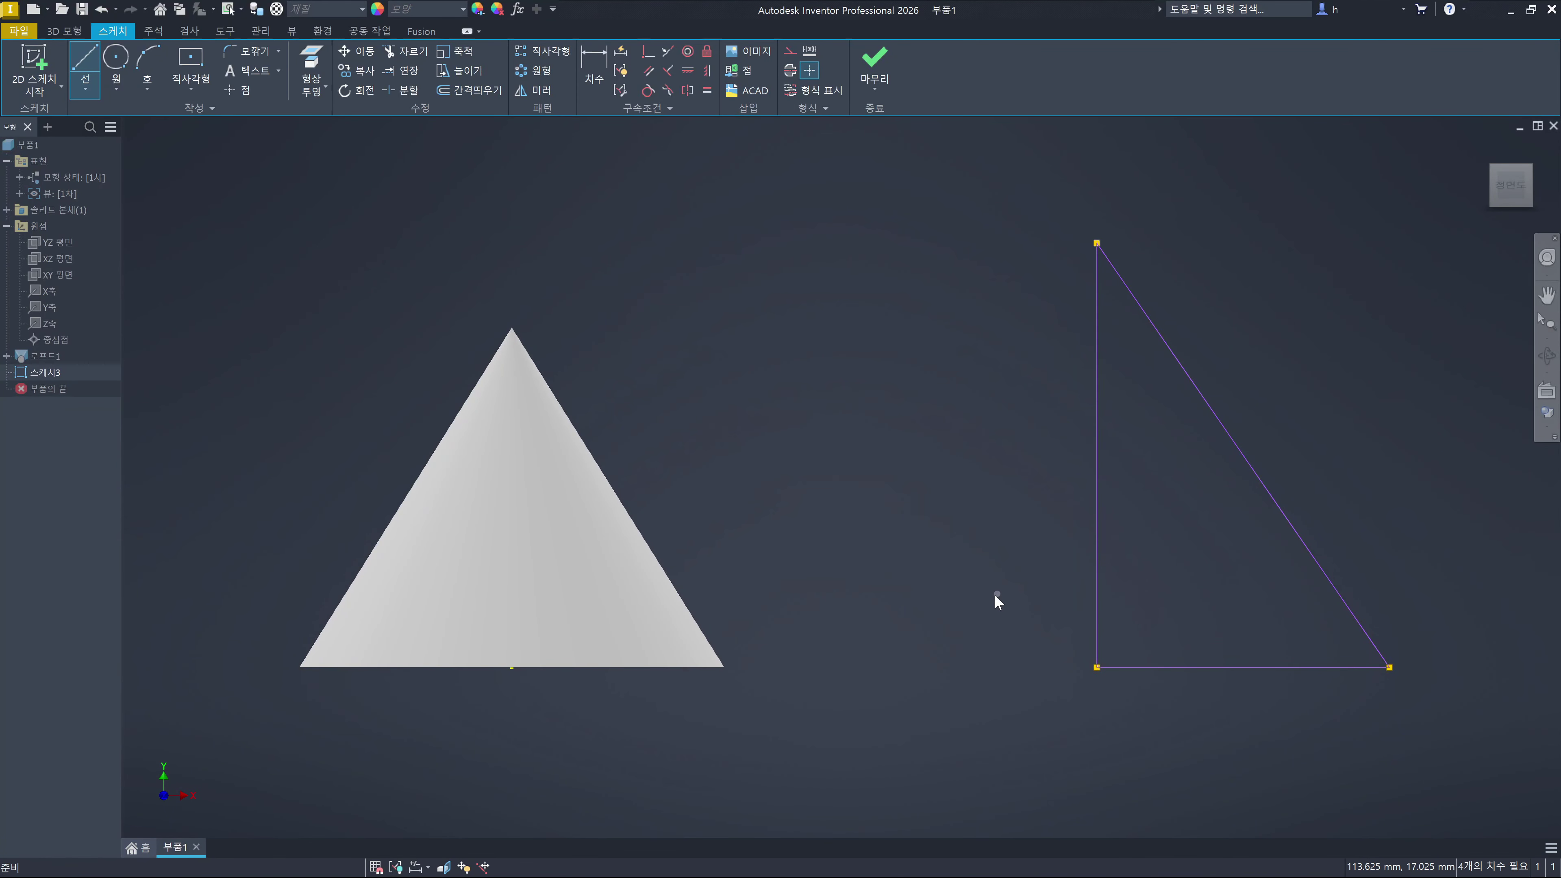
key(Escape)
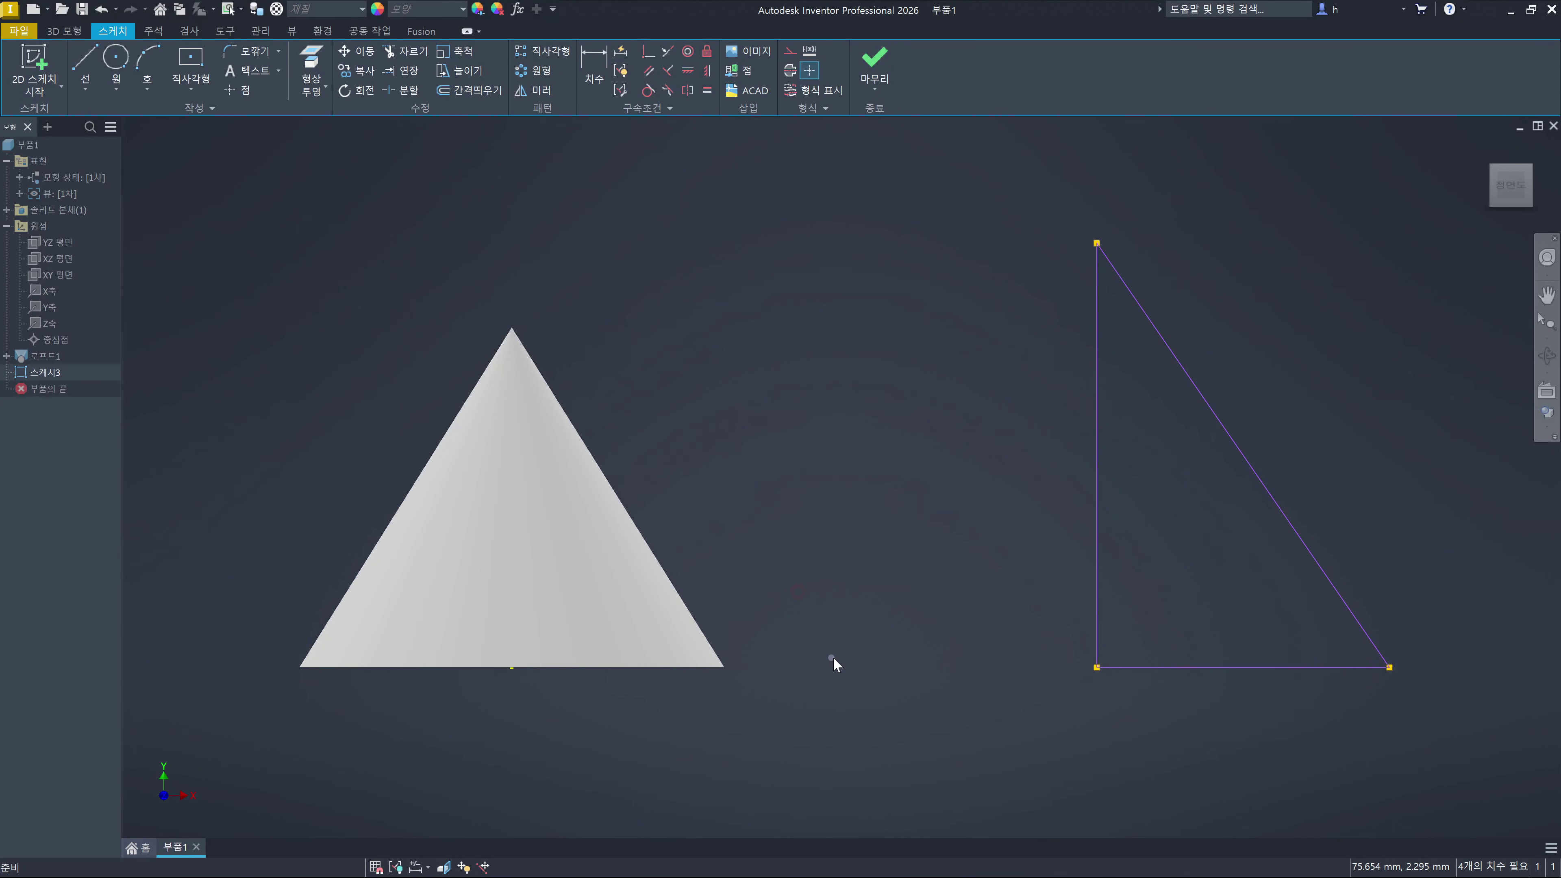
Apply a horizontal constraint between the origin and the triangle's right-angle corner
key(l)
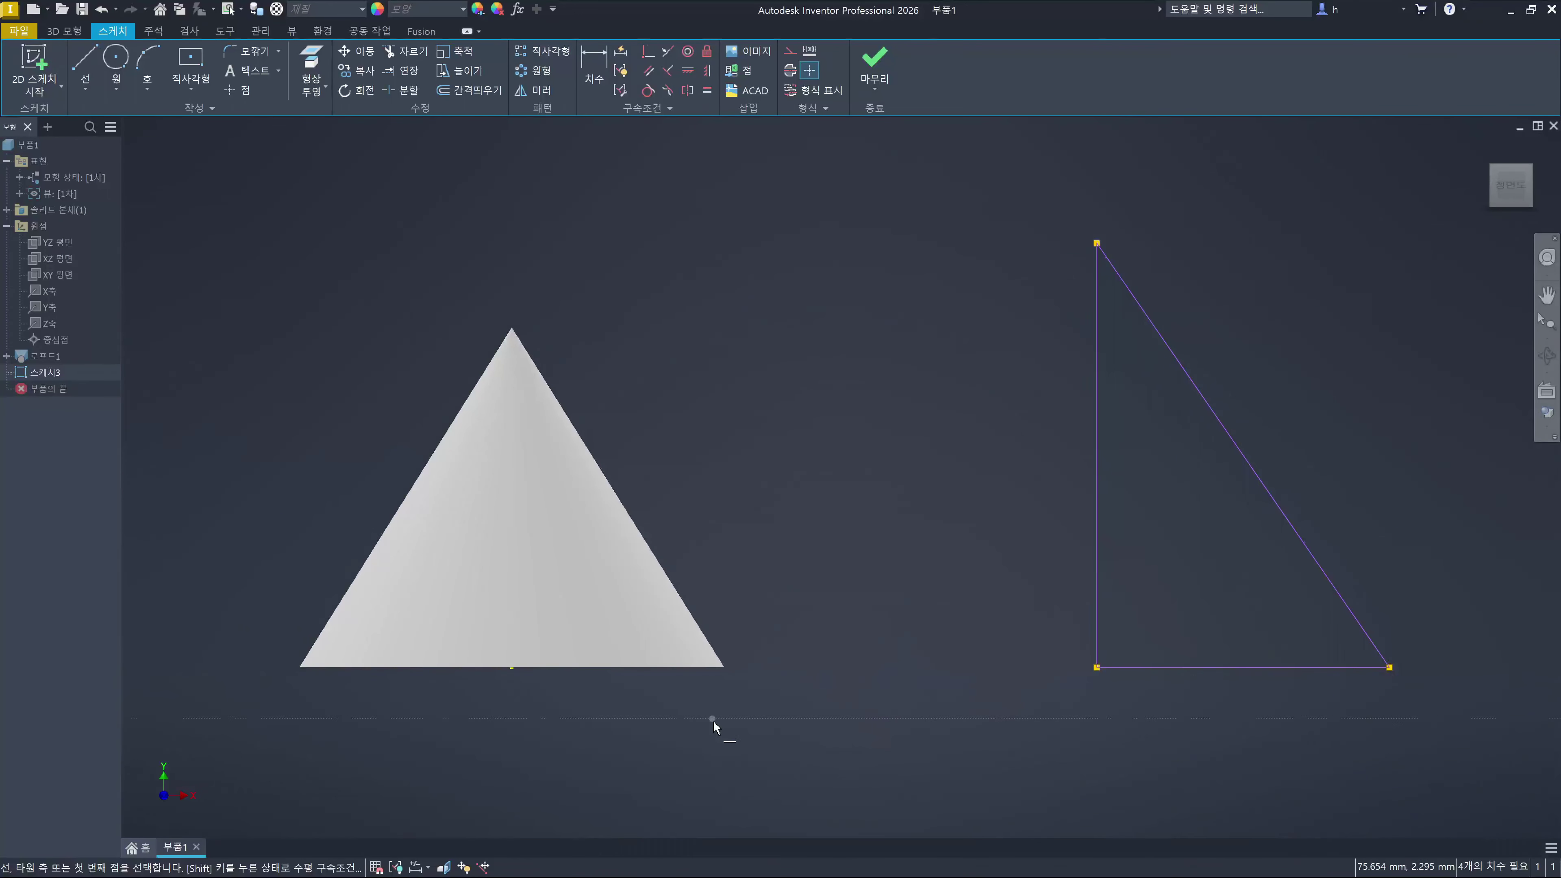
click(512, 669)
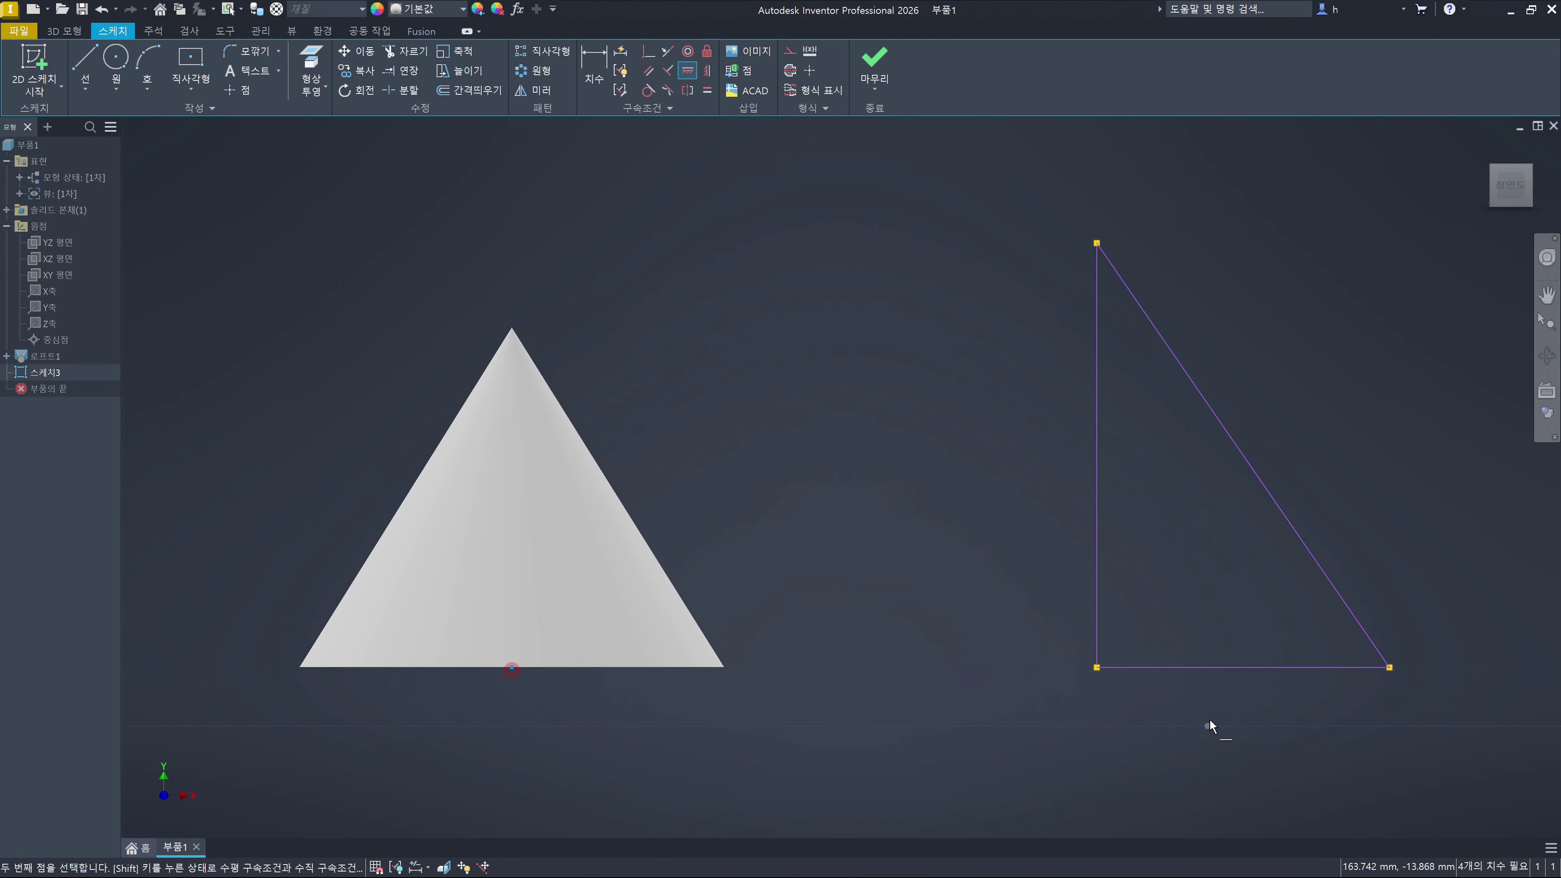
click(1097, 667)
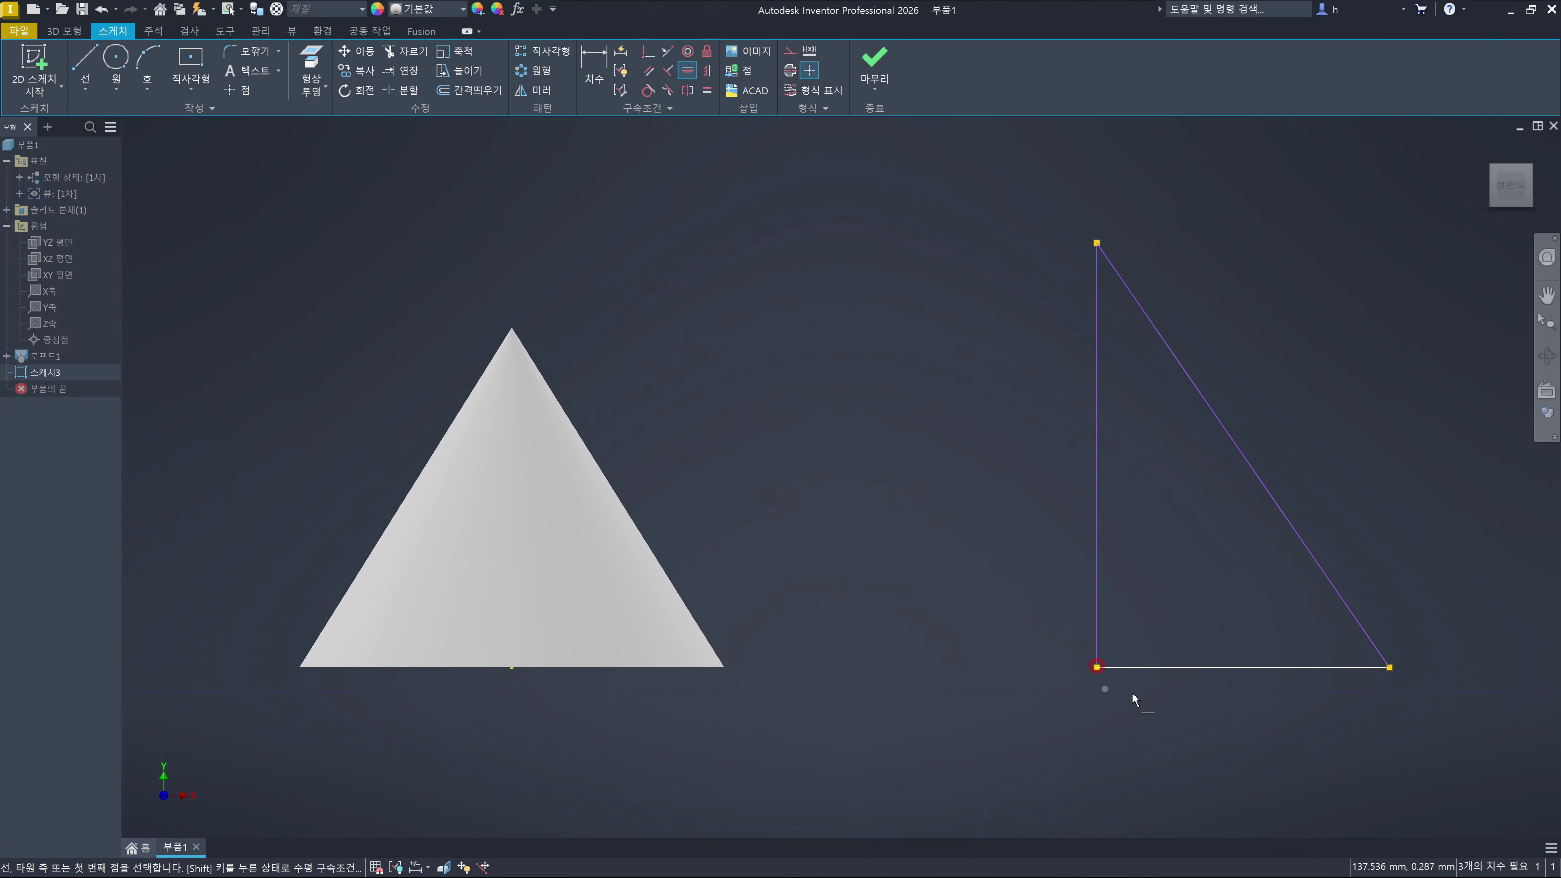
key(Escape)
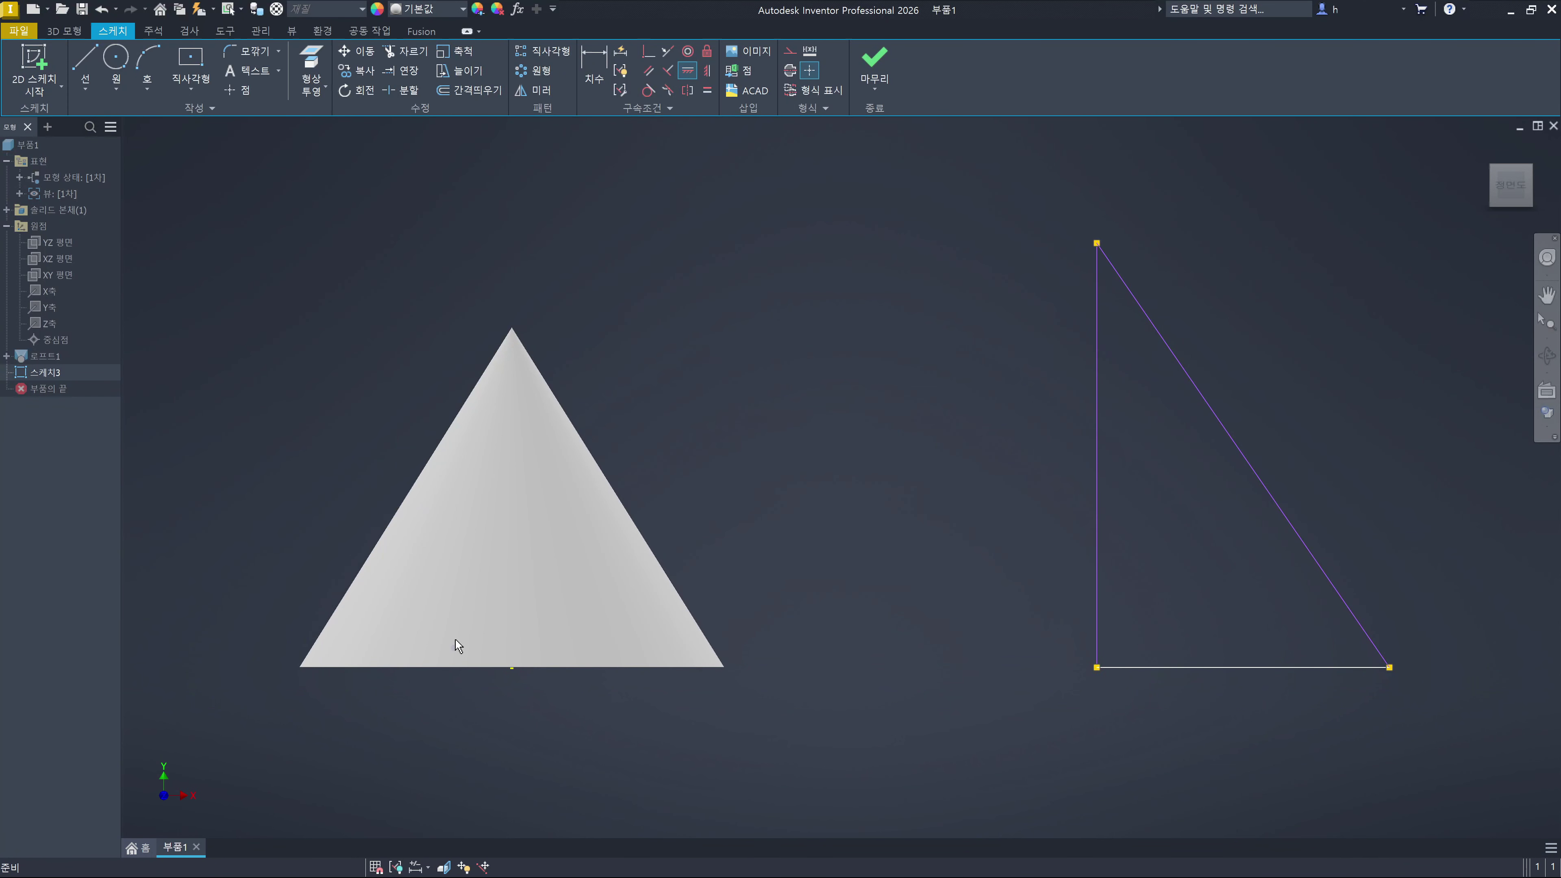
Convert the triangle's vertical side to a centerline and dimension the outer base corner from it as a 100 mm diameter
click(1097, 606)
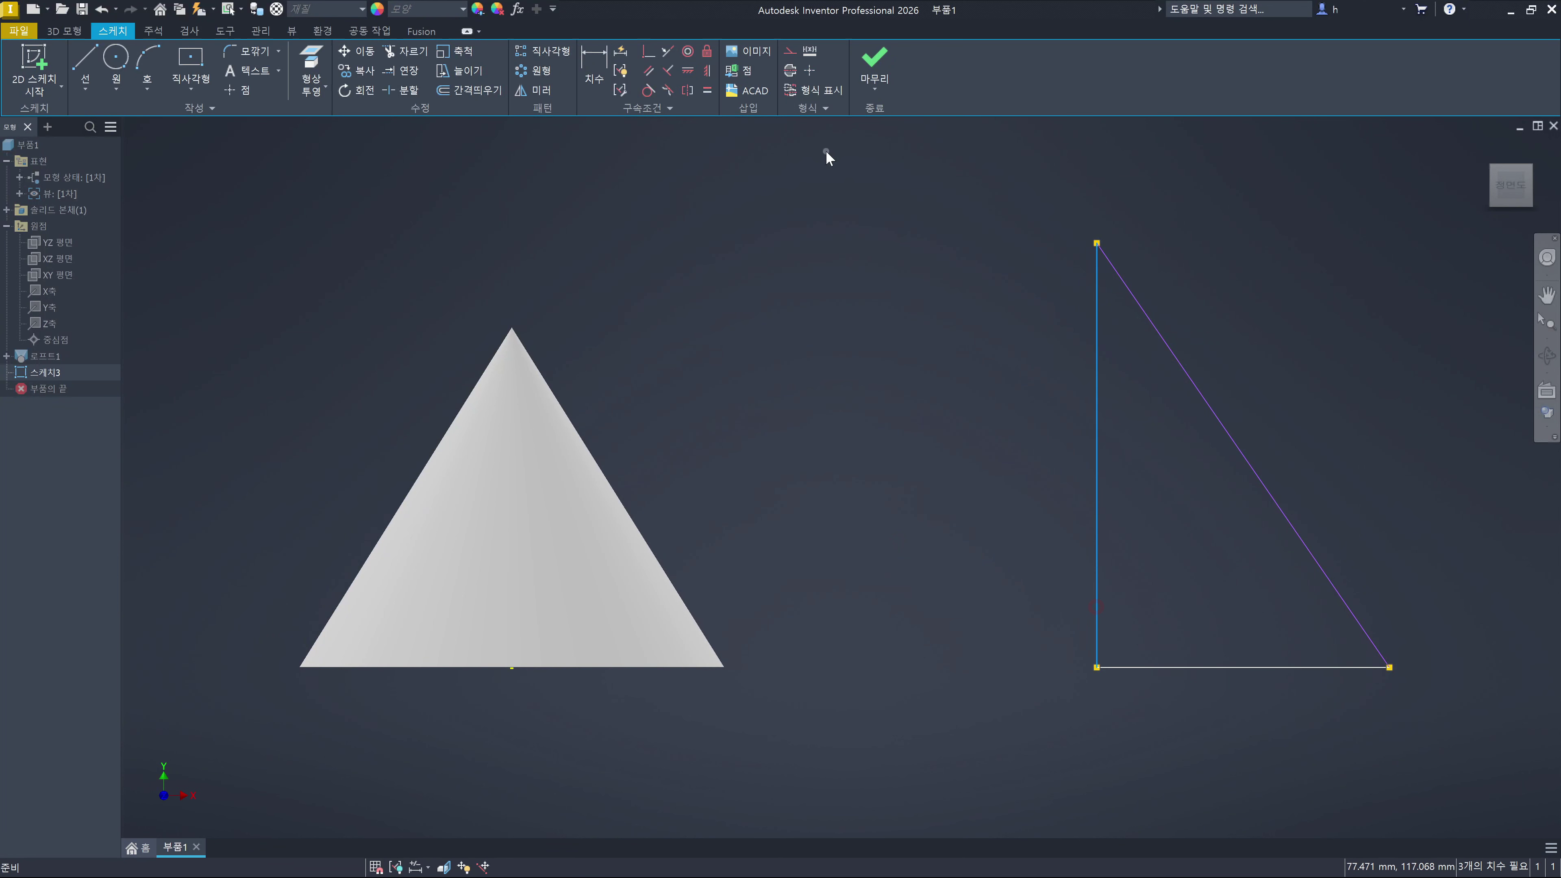
click(793, 72)
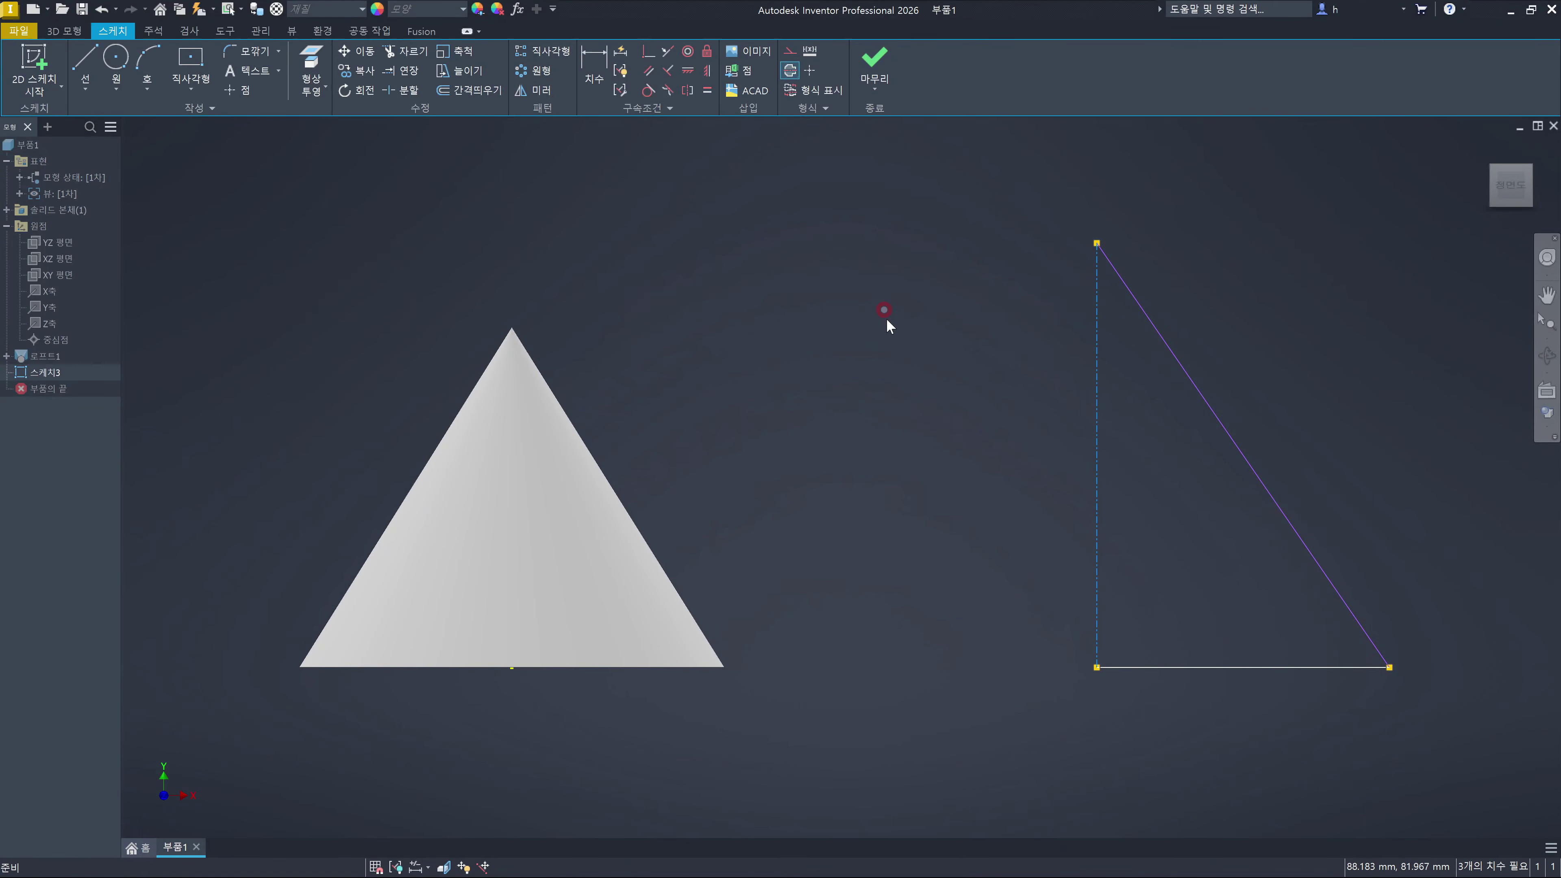
key(d)
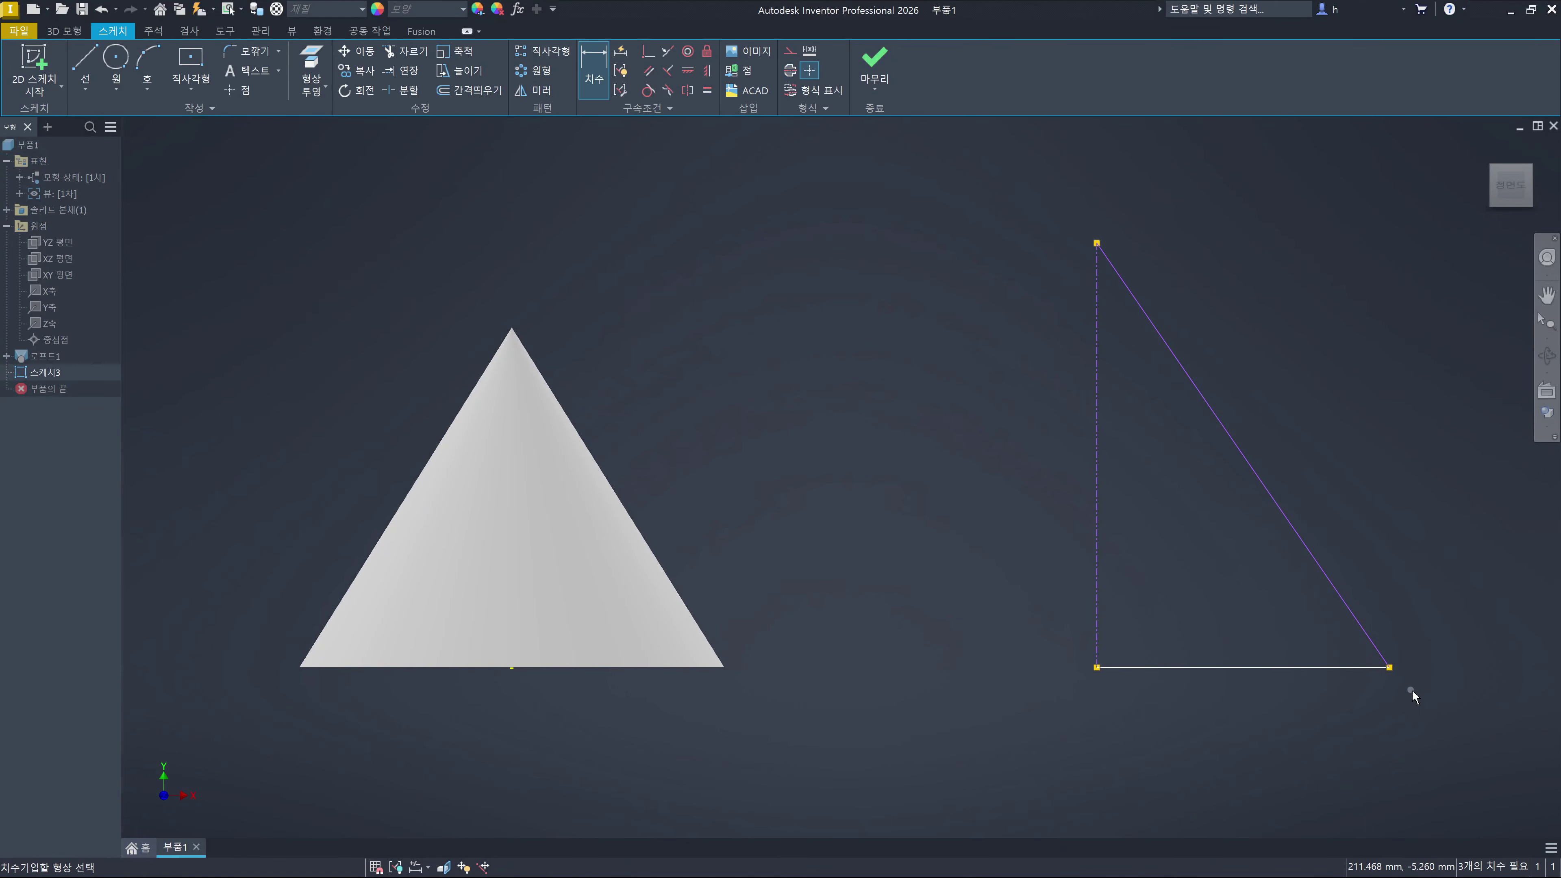
click(1384, 667)
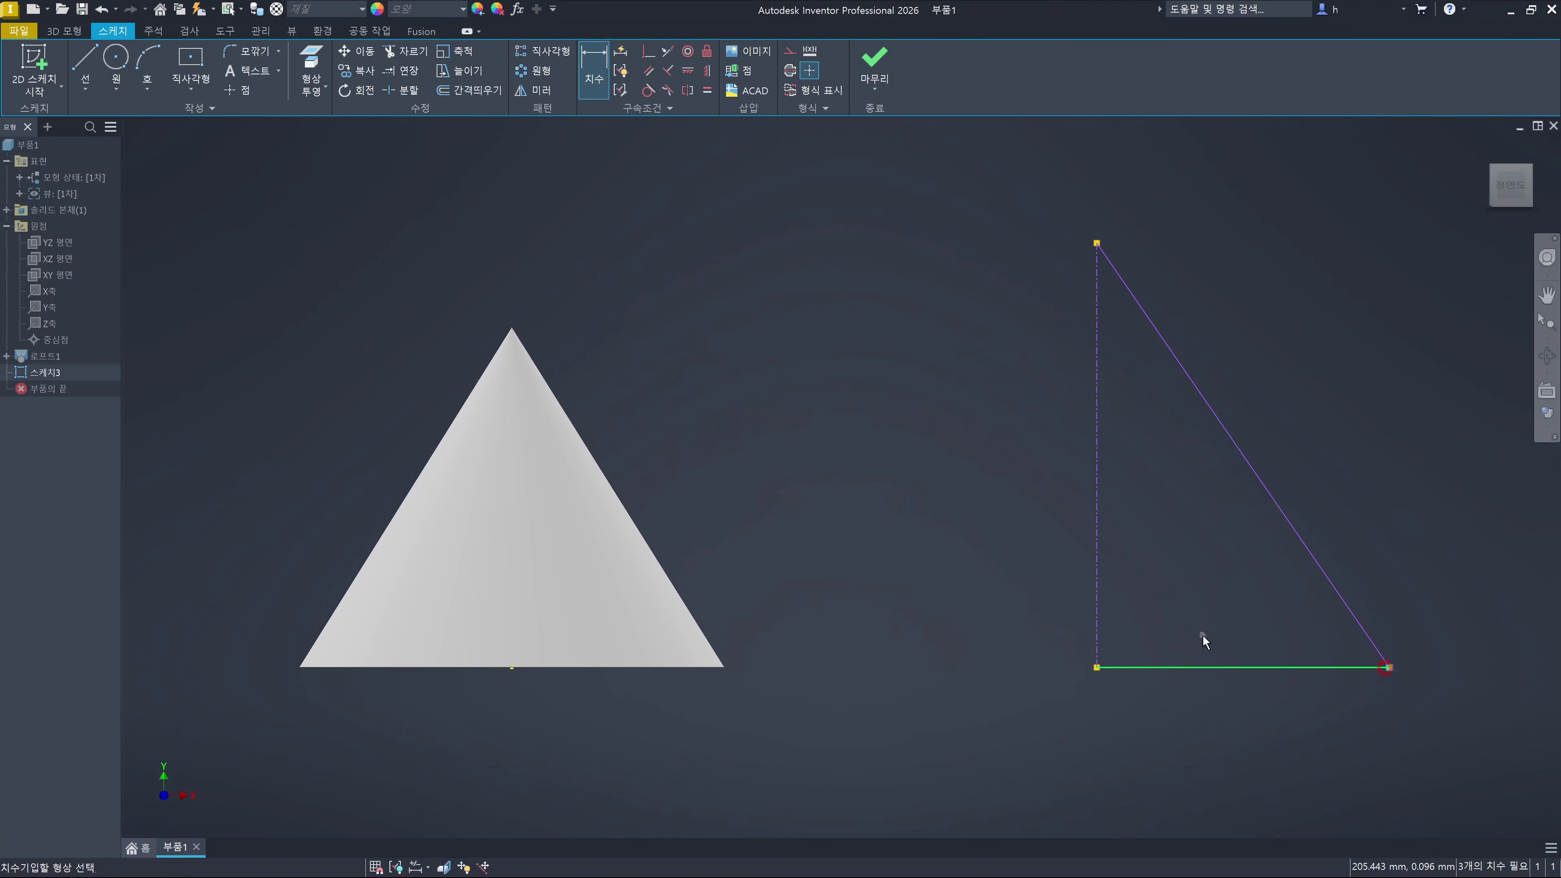
click(1097, 639)
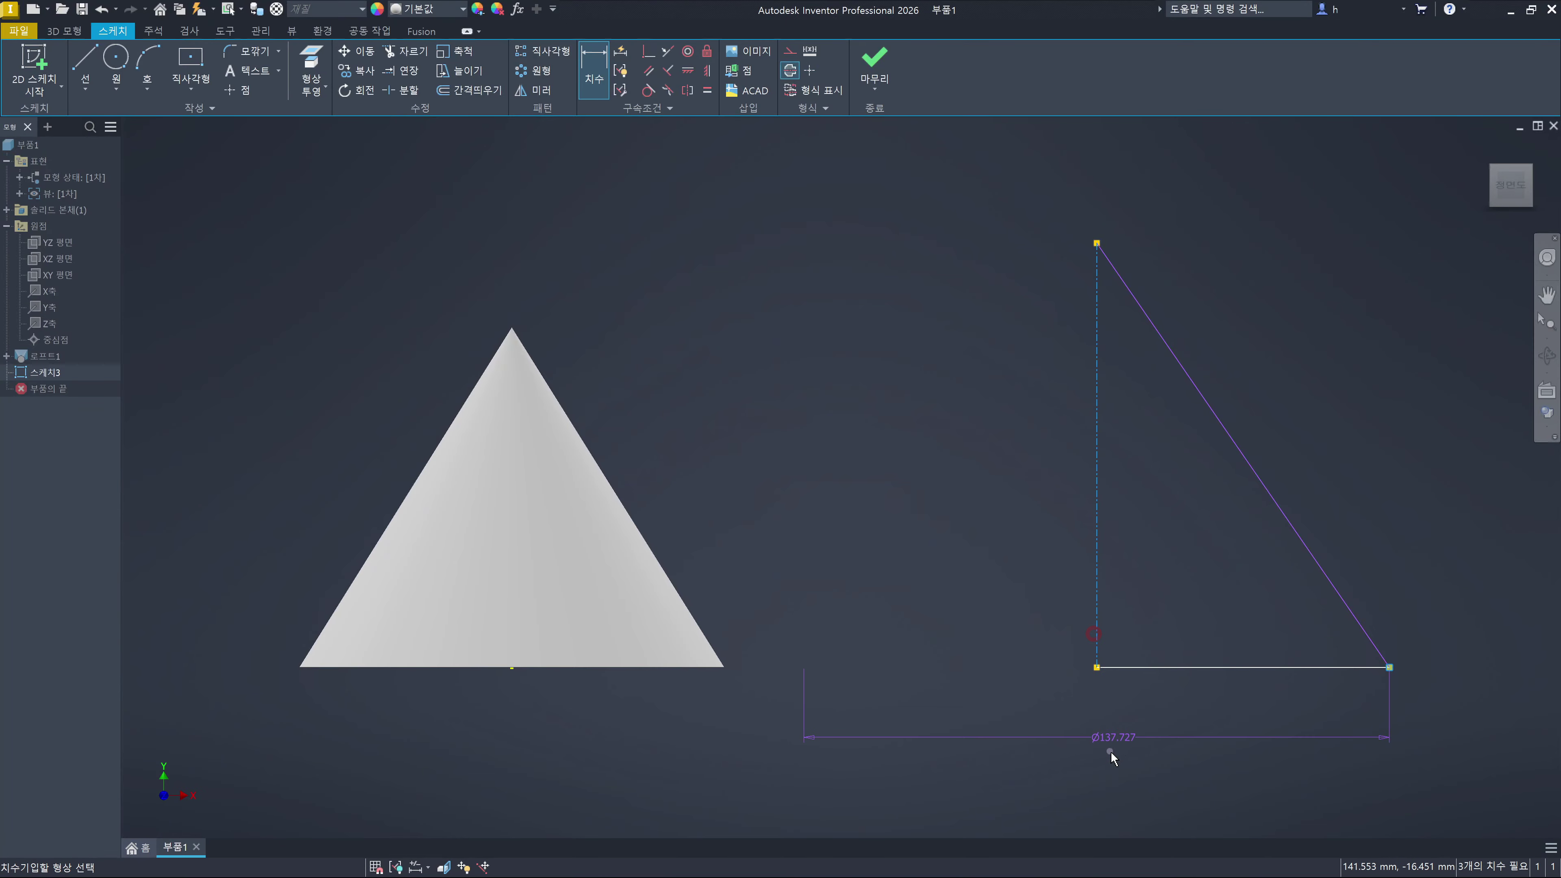
click(1106, 750)
text(100)
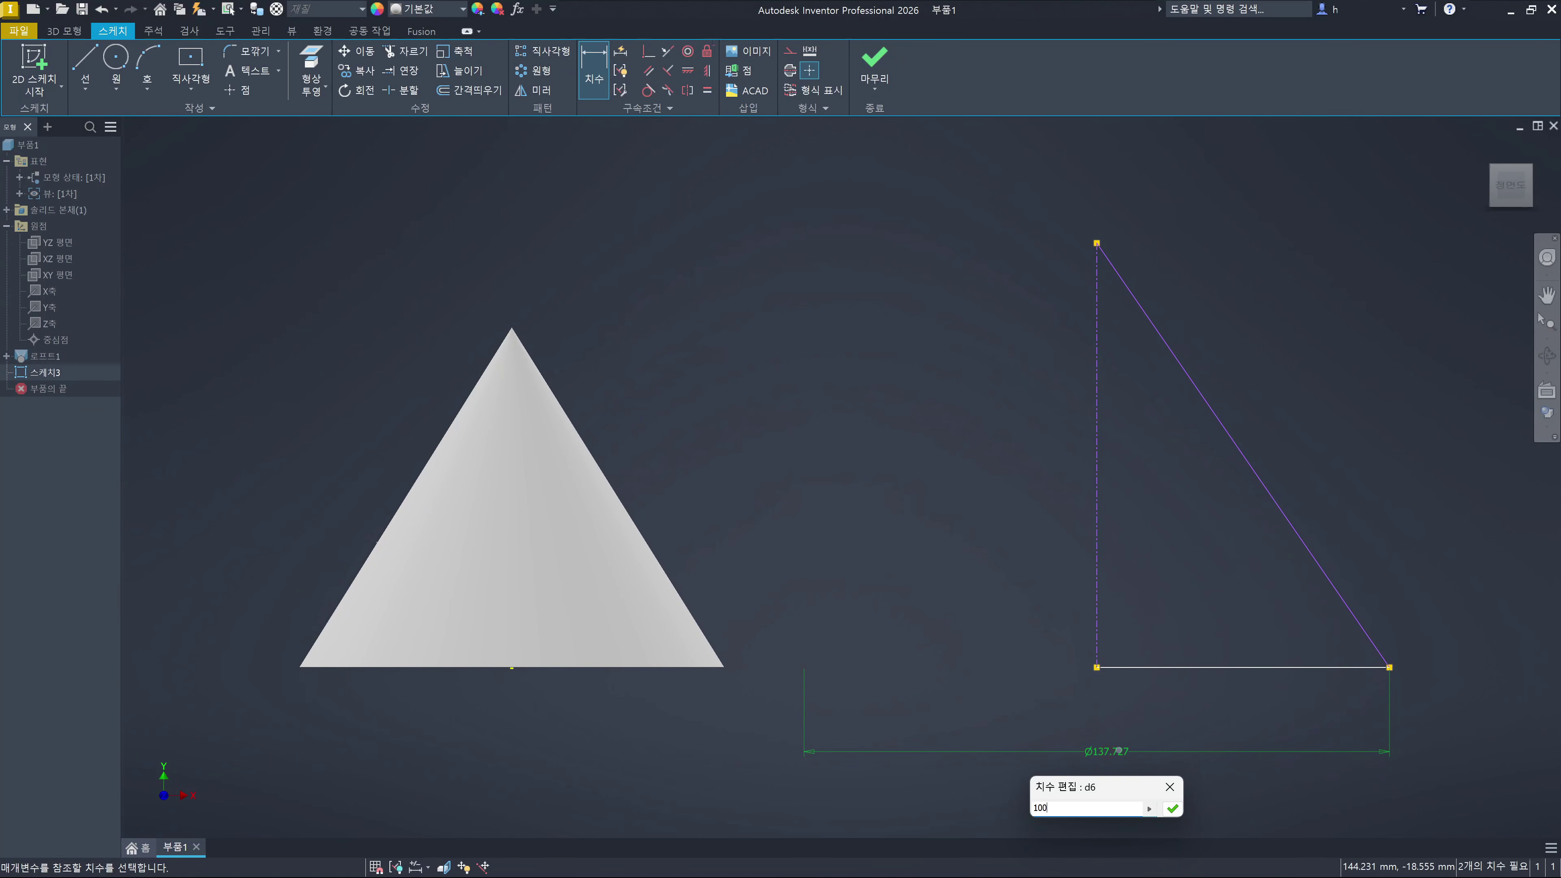
key(Return)
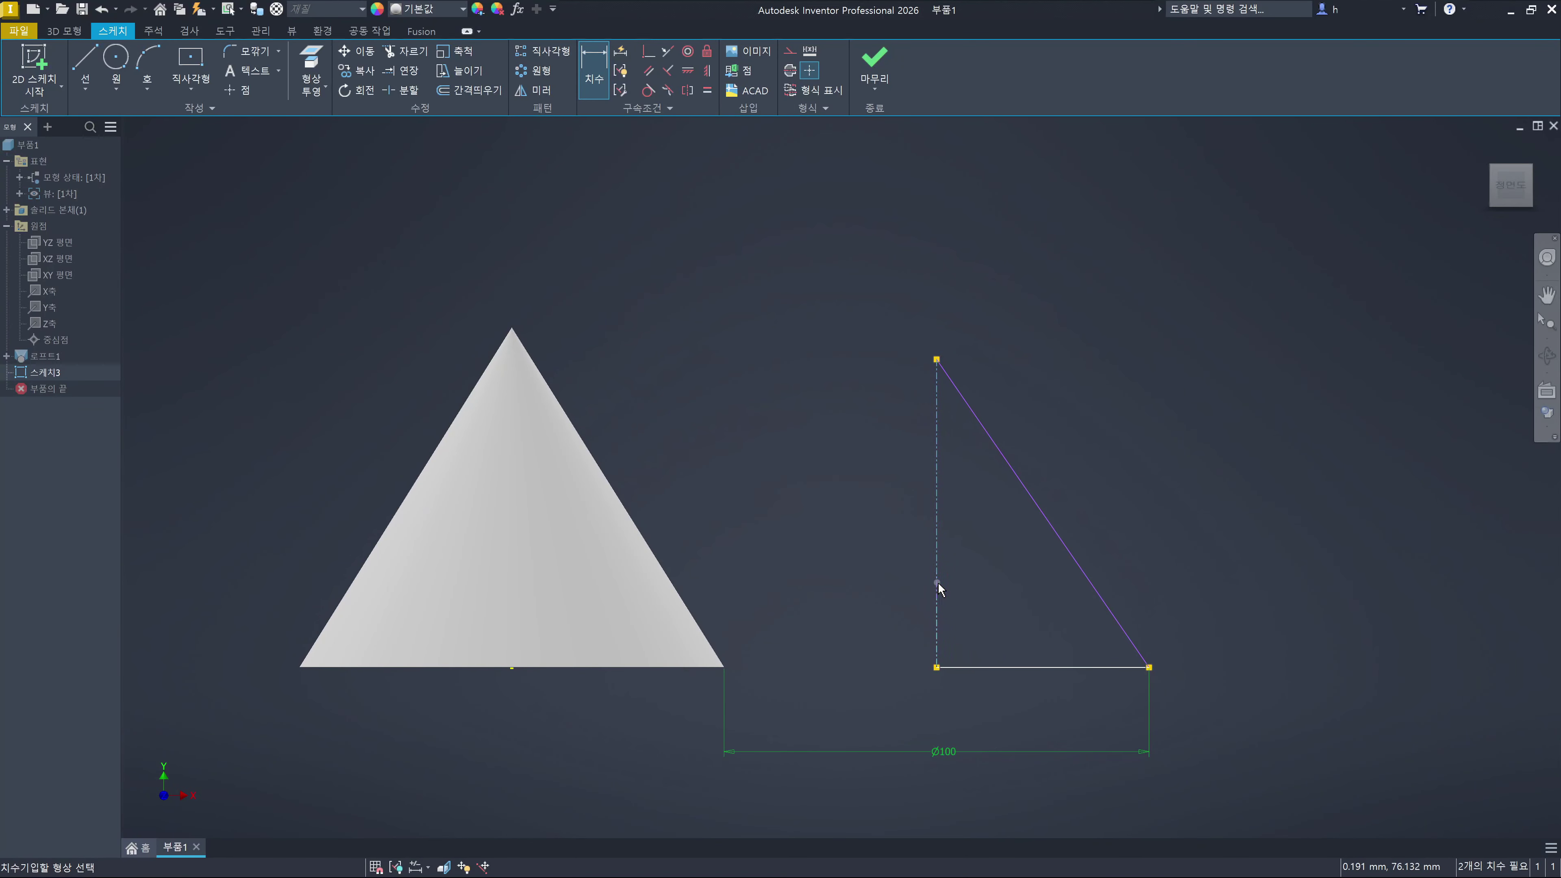
Dimension the triangle's height from its base to the apex as 80 mm
click(1032, 668)
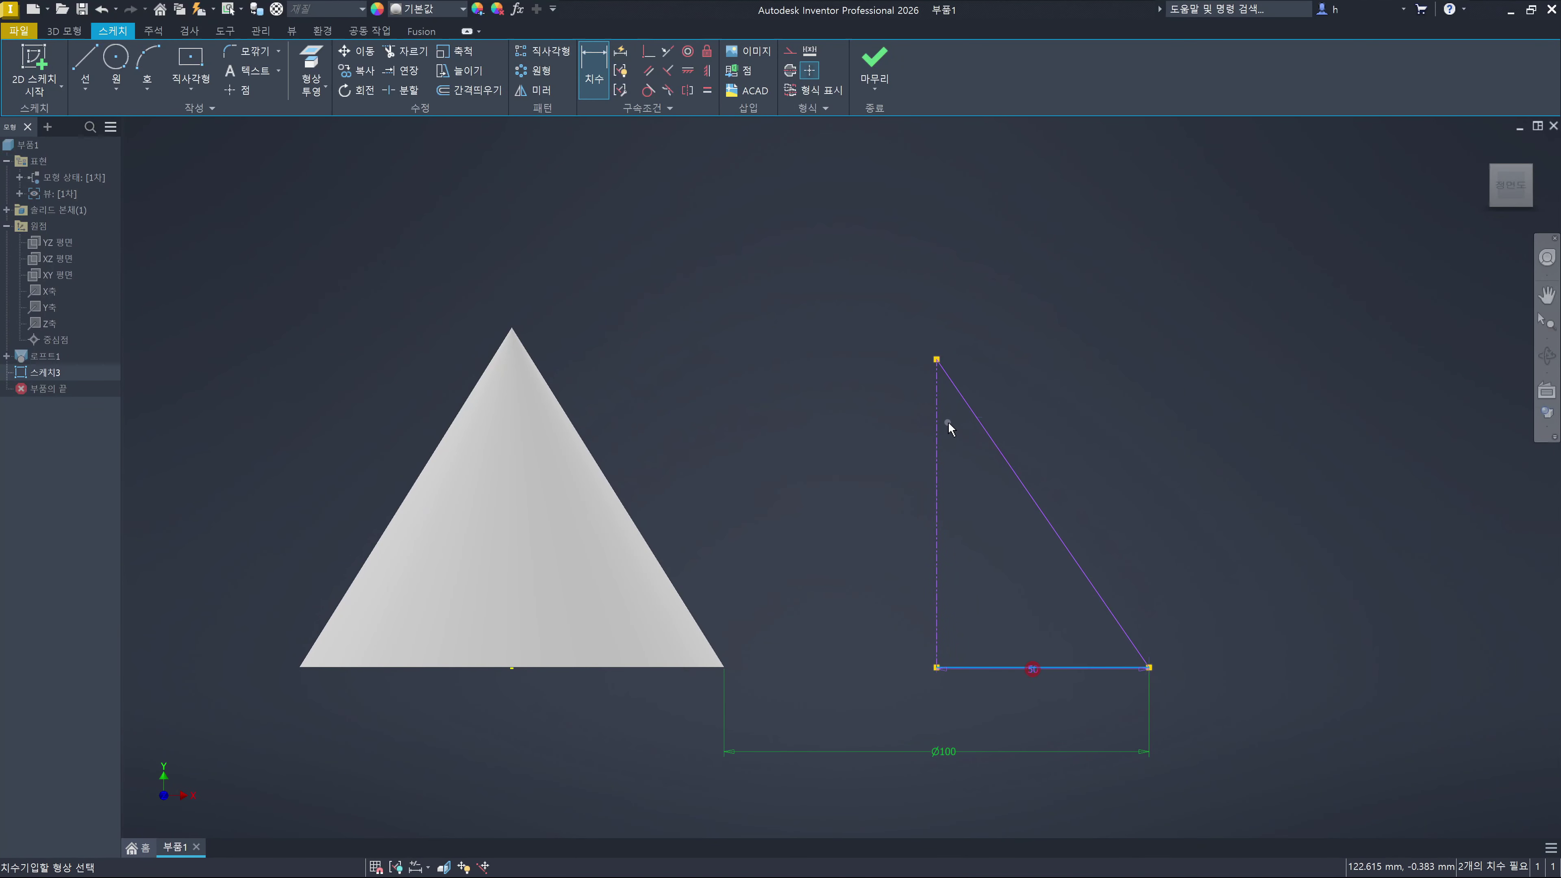
click(940, 358)
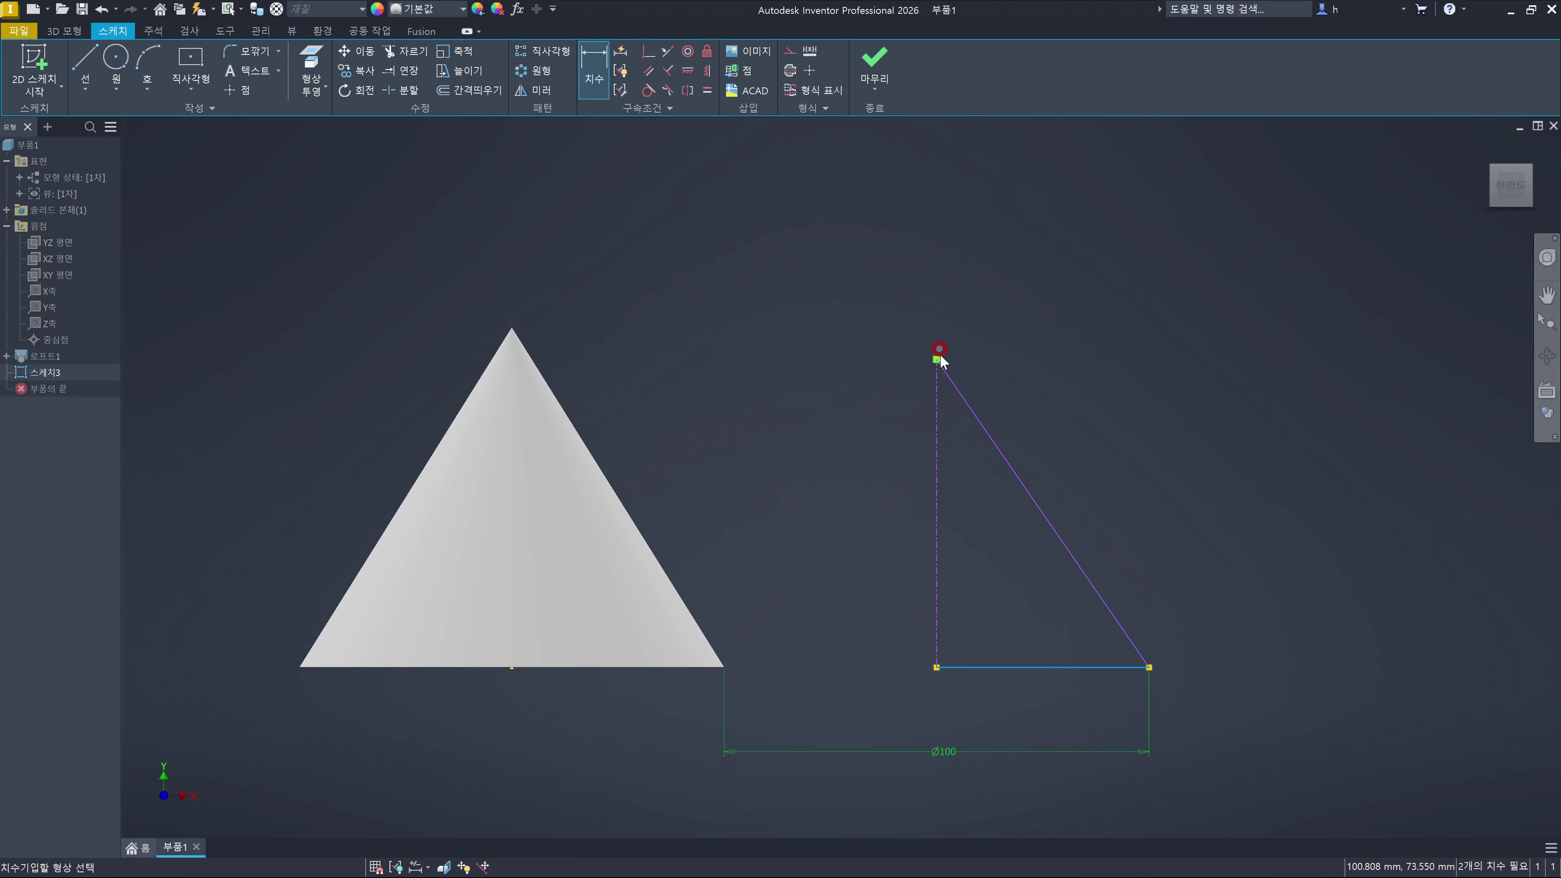
click(1197, 466)
text(80)
key(Return)
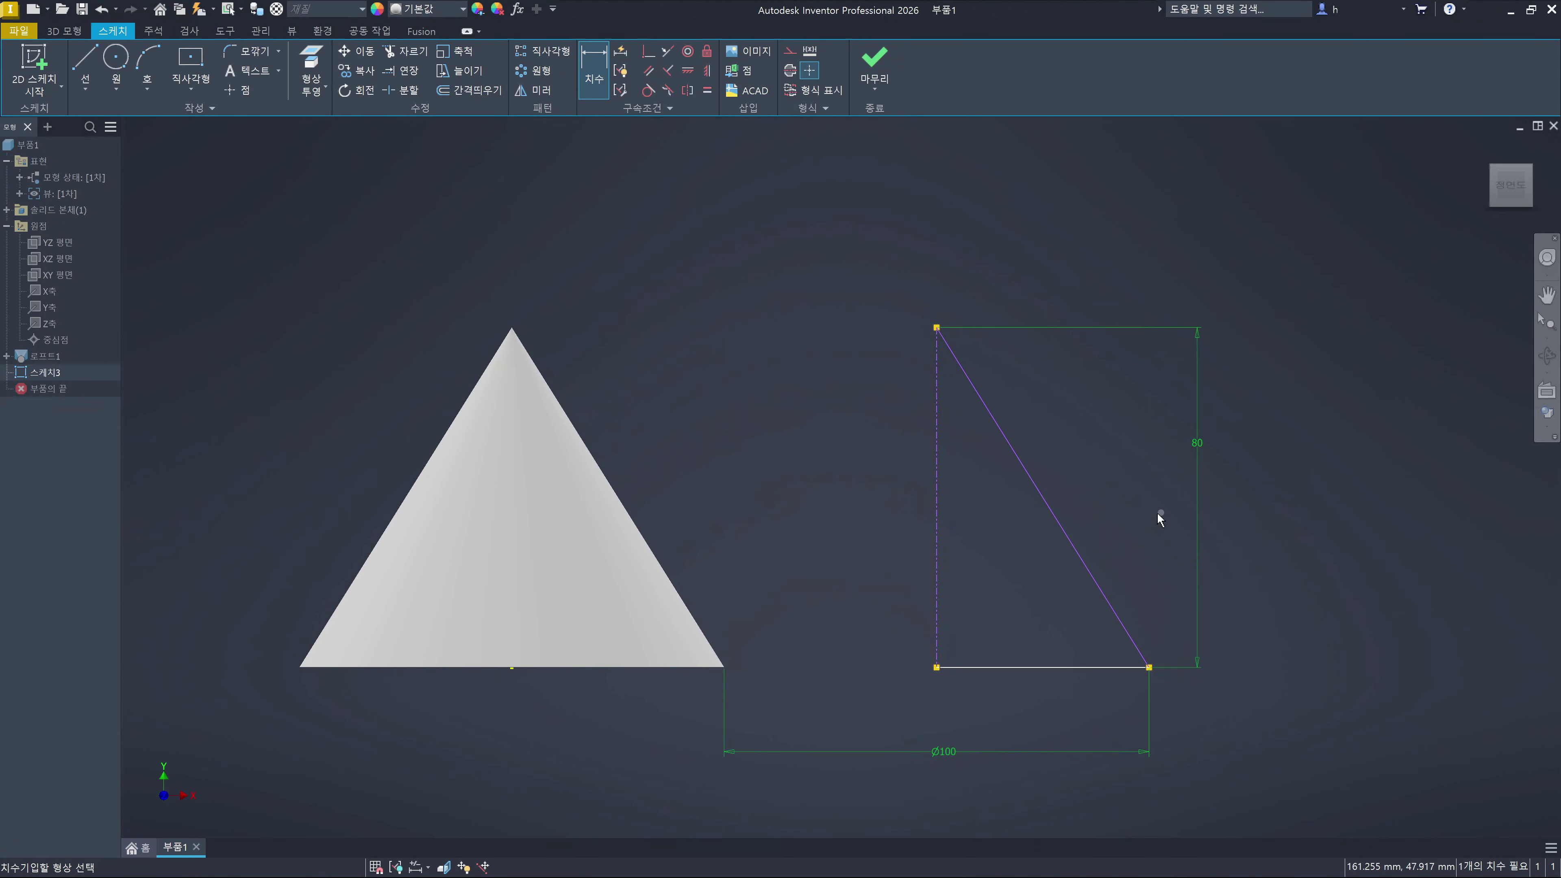
click(512, 668)
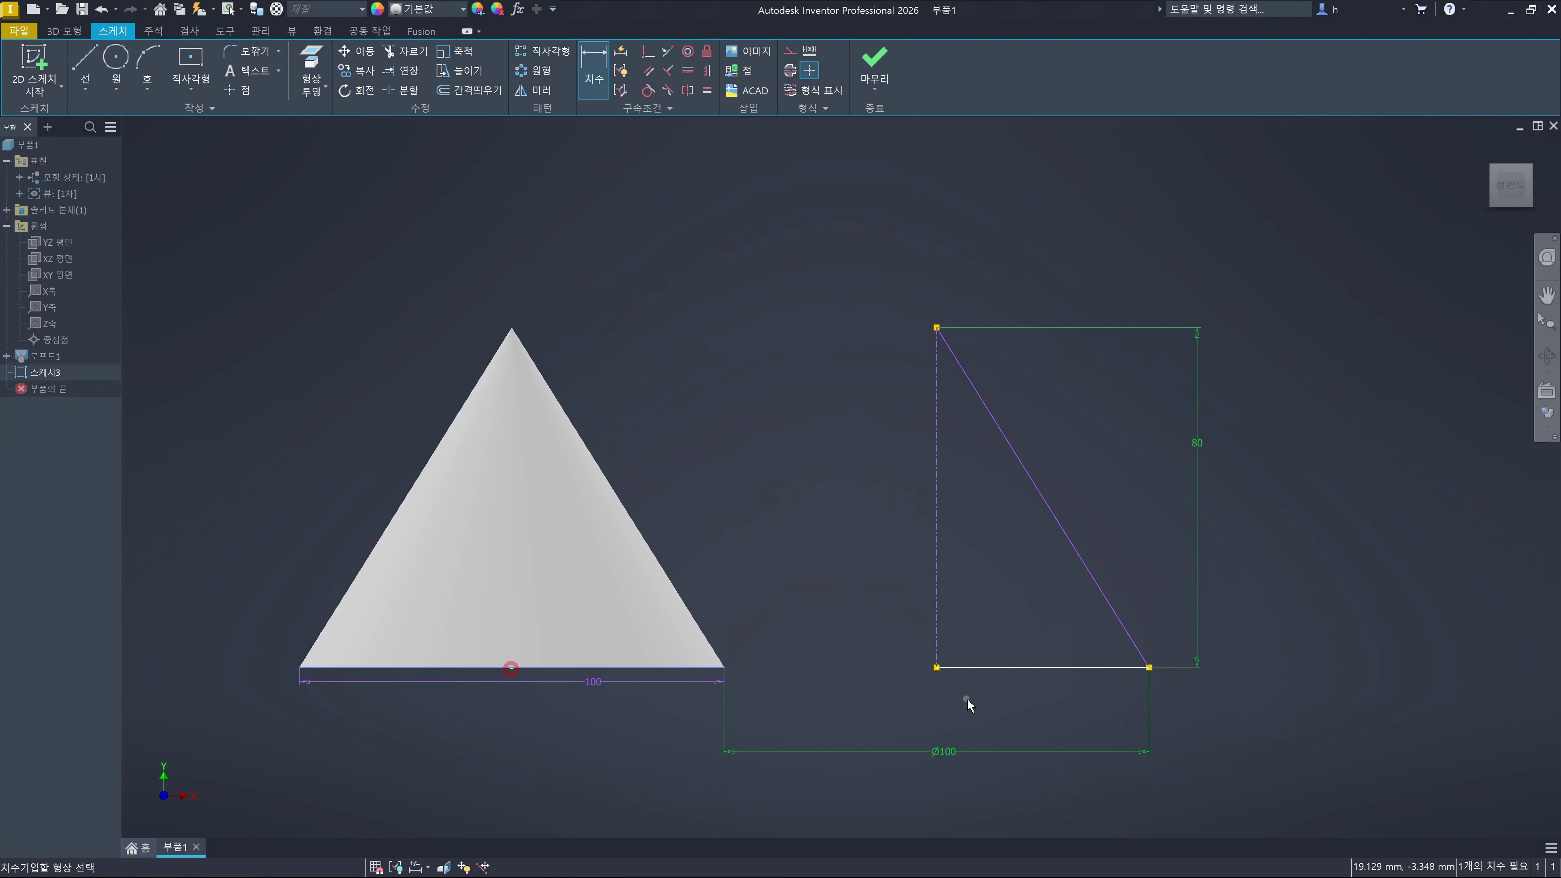
click(977, 667)
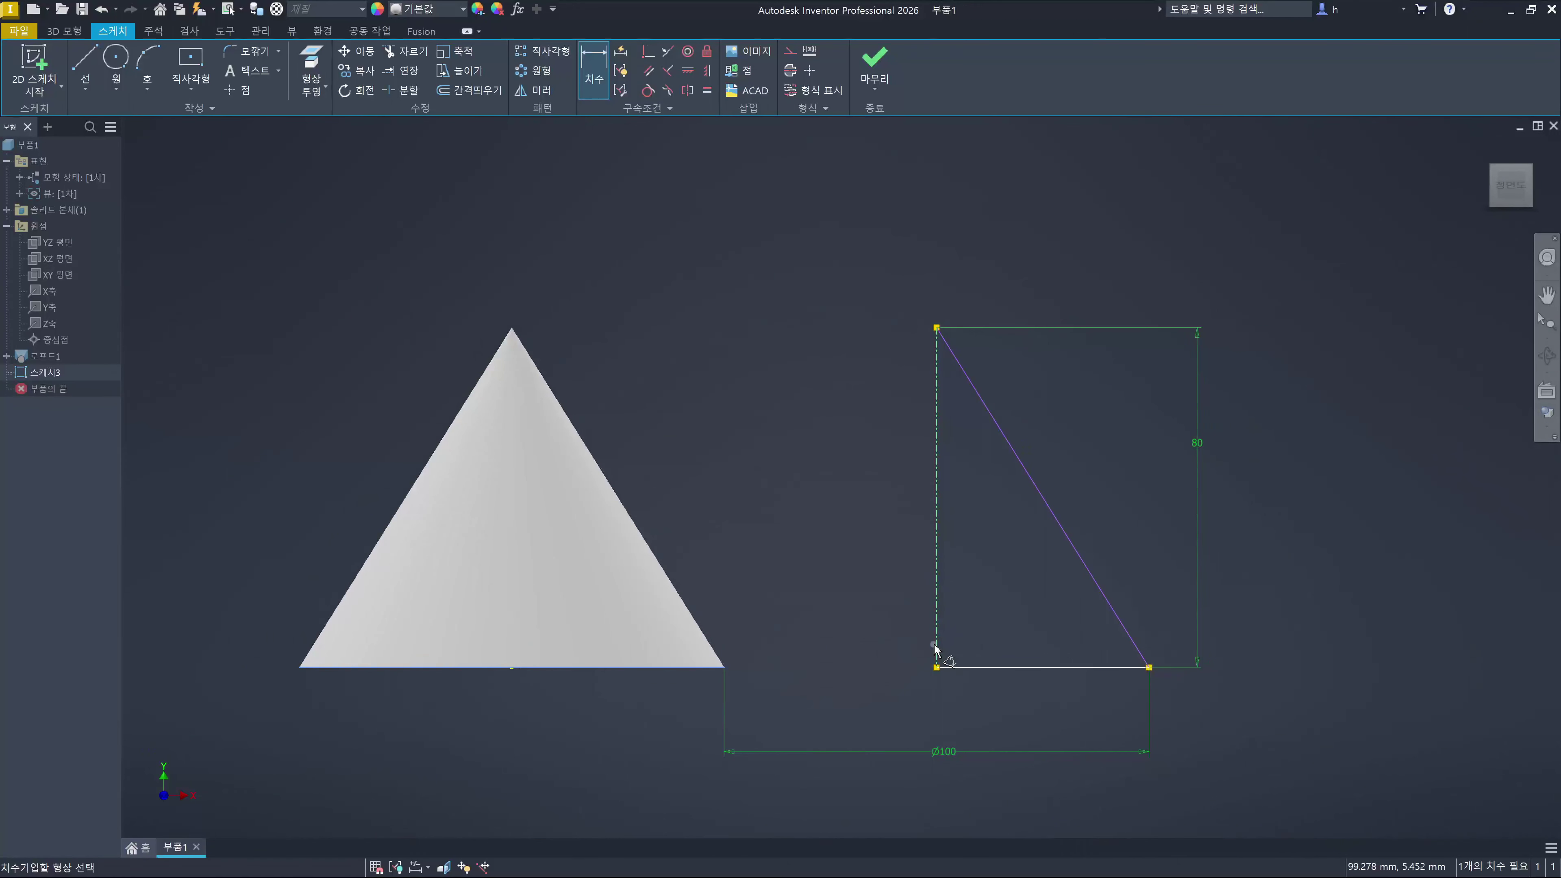
key(Escape)
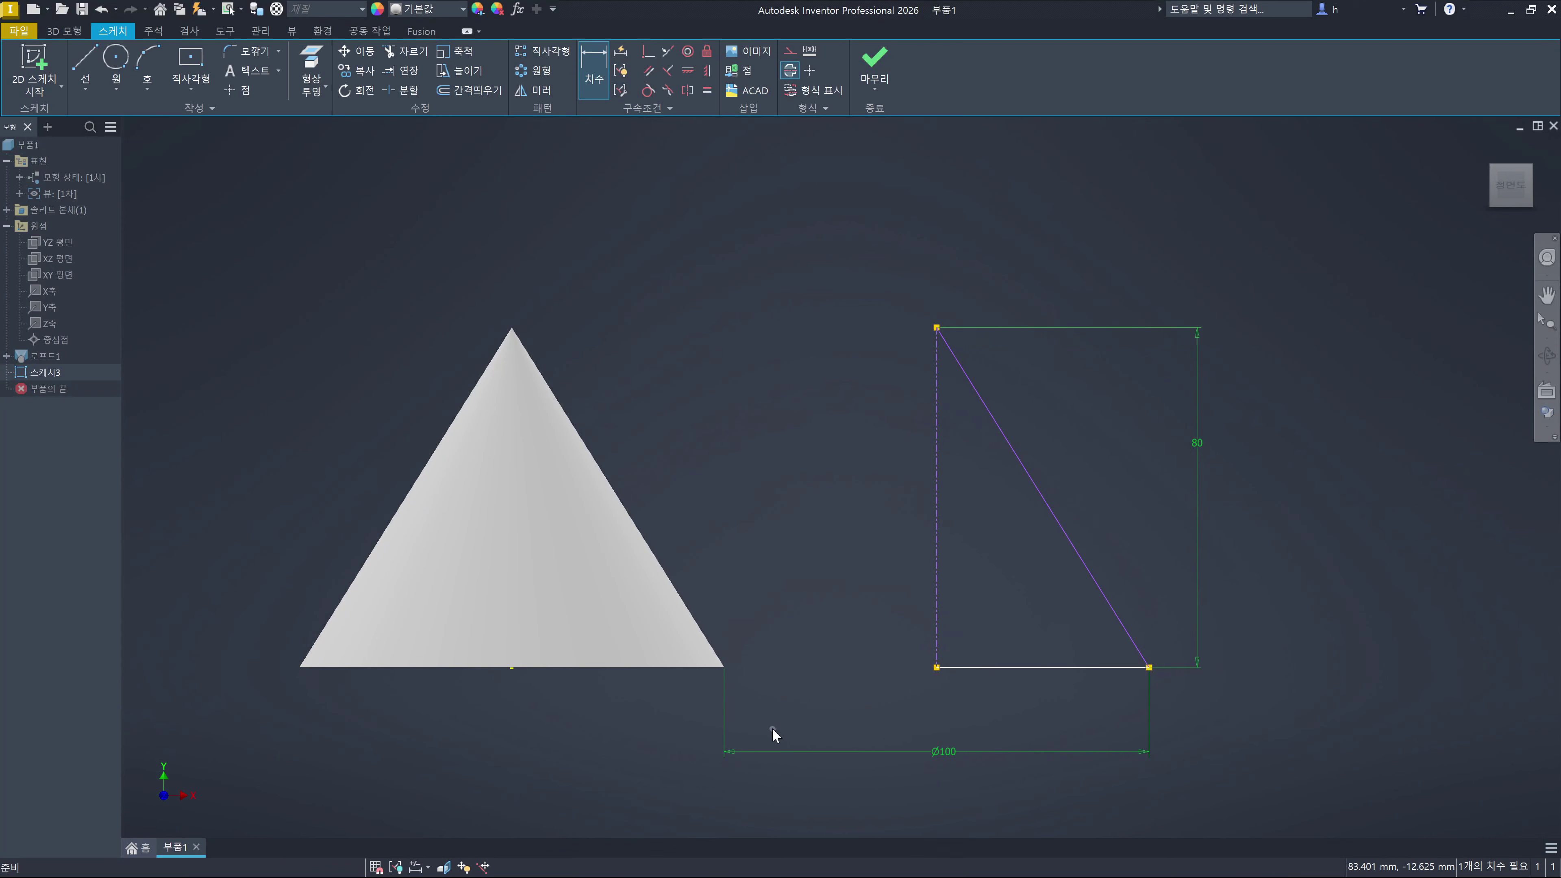
click(620, 713)
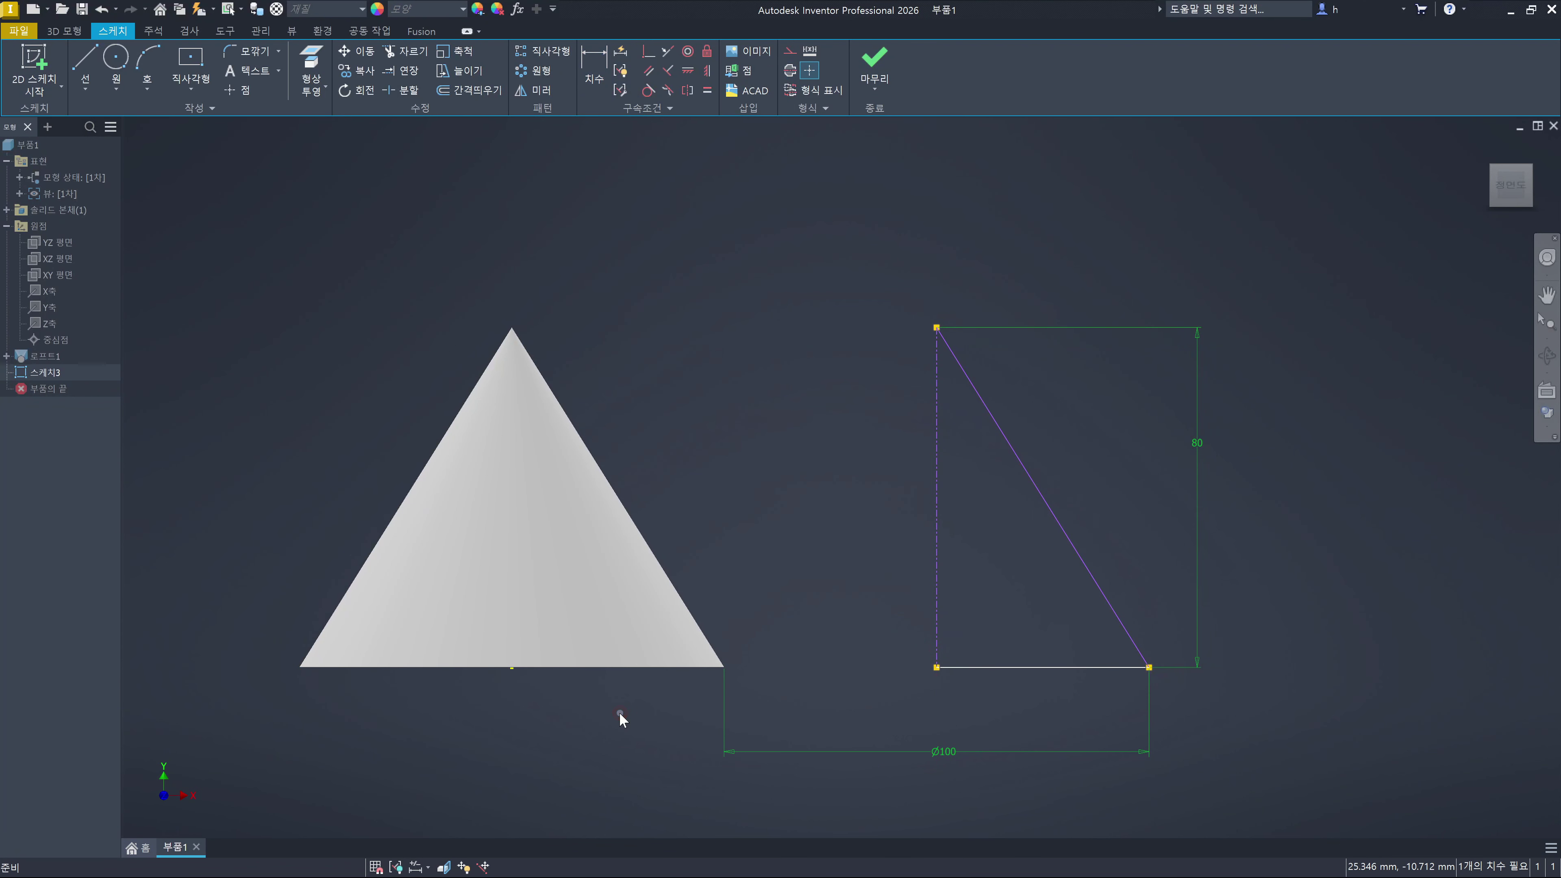
Slice the graphics at the sketch plane and dimension the centerline 120 mm from the origin as a linear distance without the diameter option
key(F7)
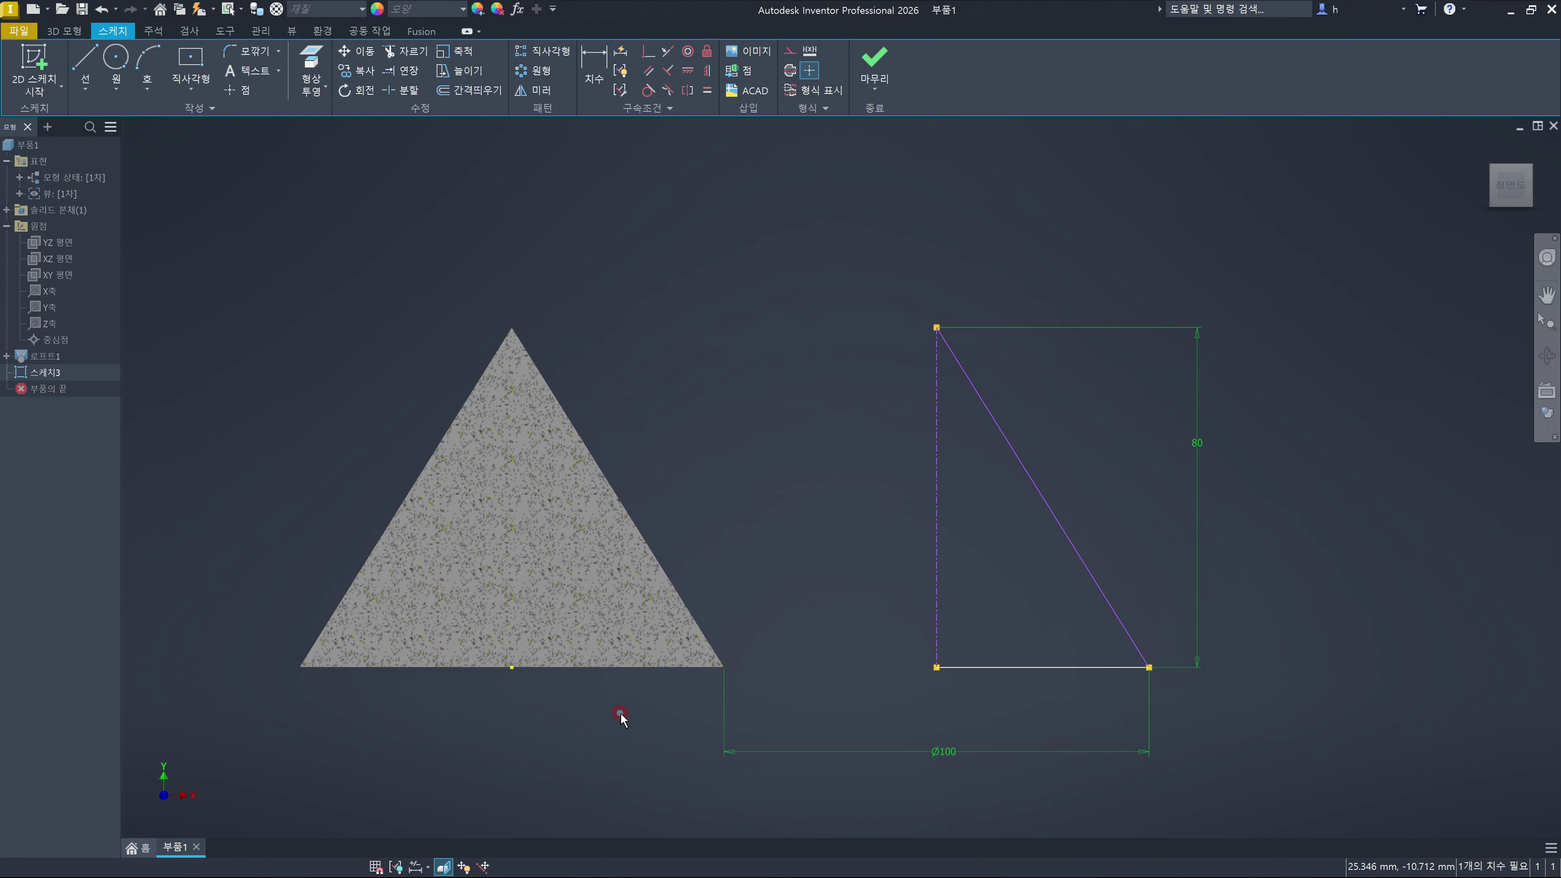
key(d)
click(511, 666)
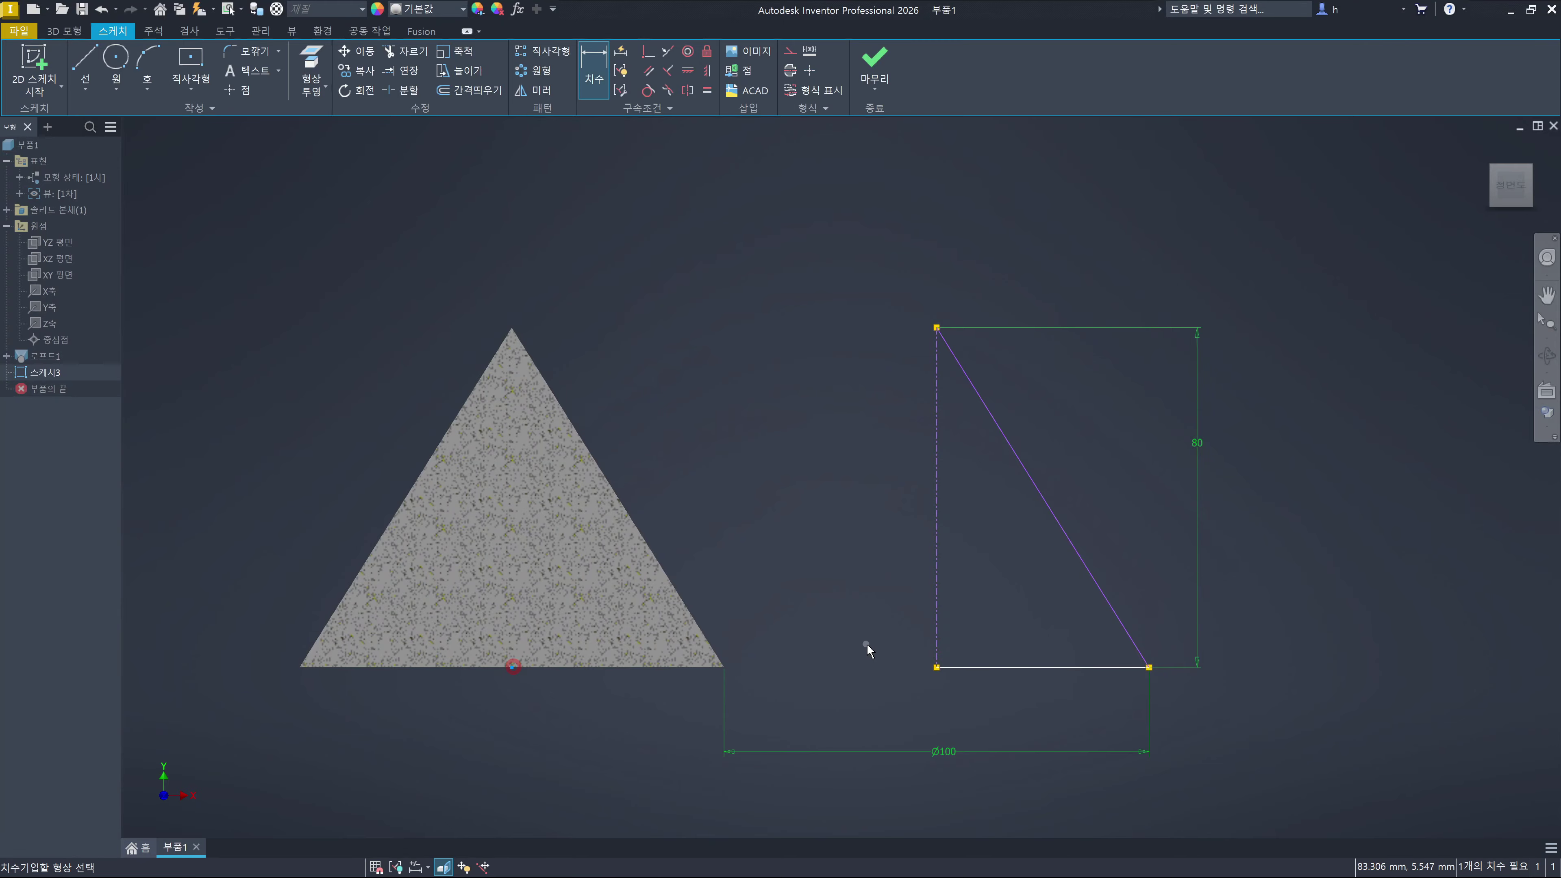
click(934, 650)
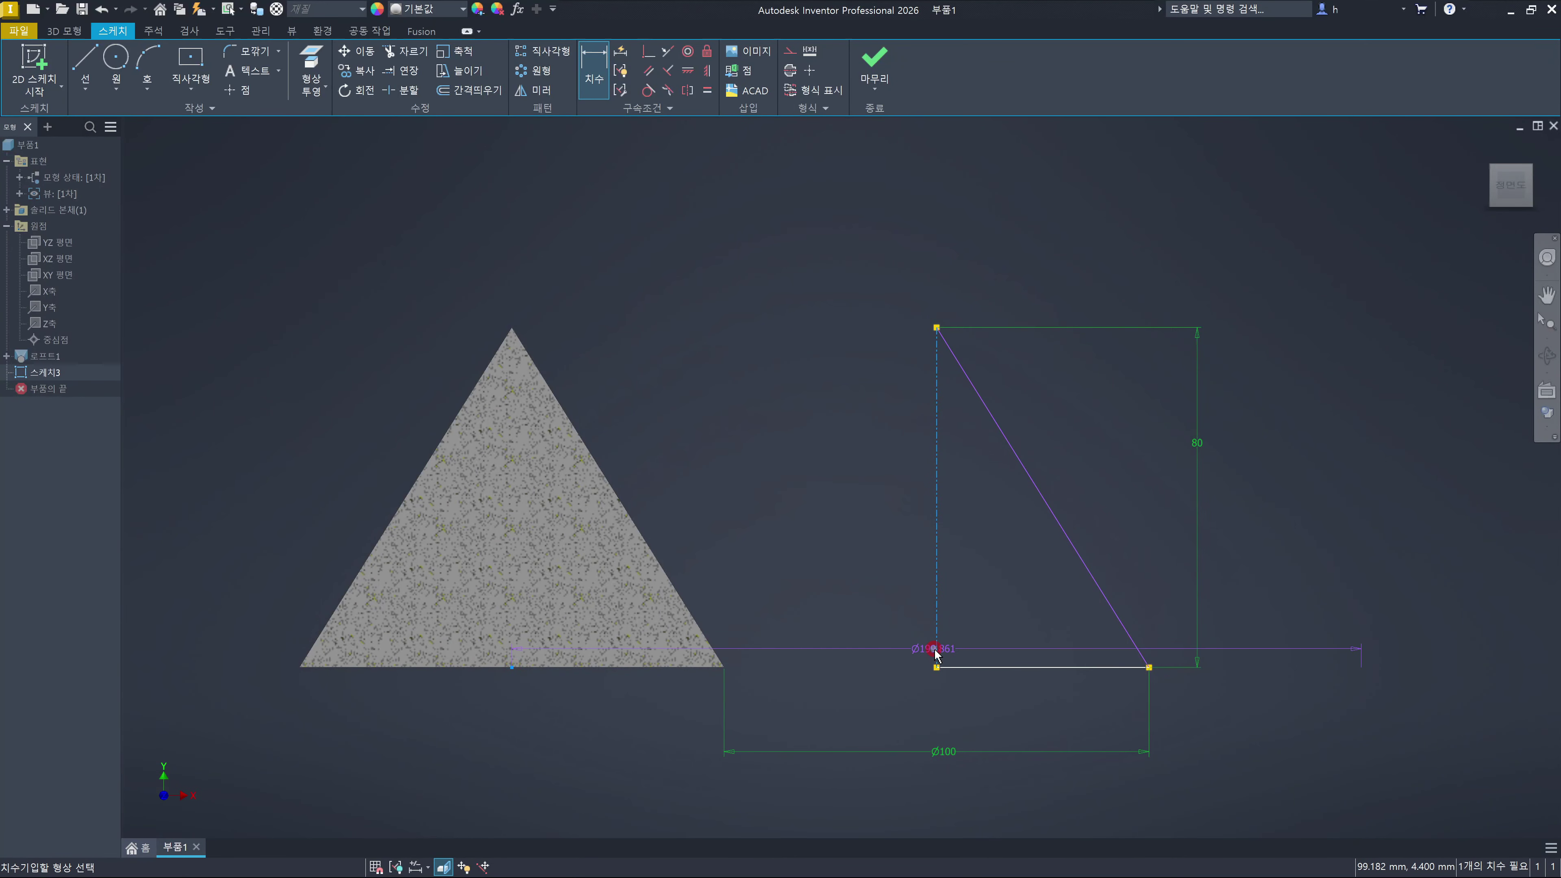
right_click(882, 716)
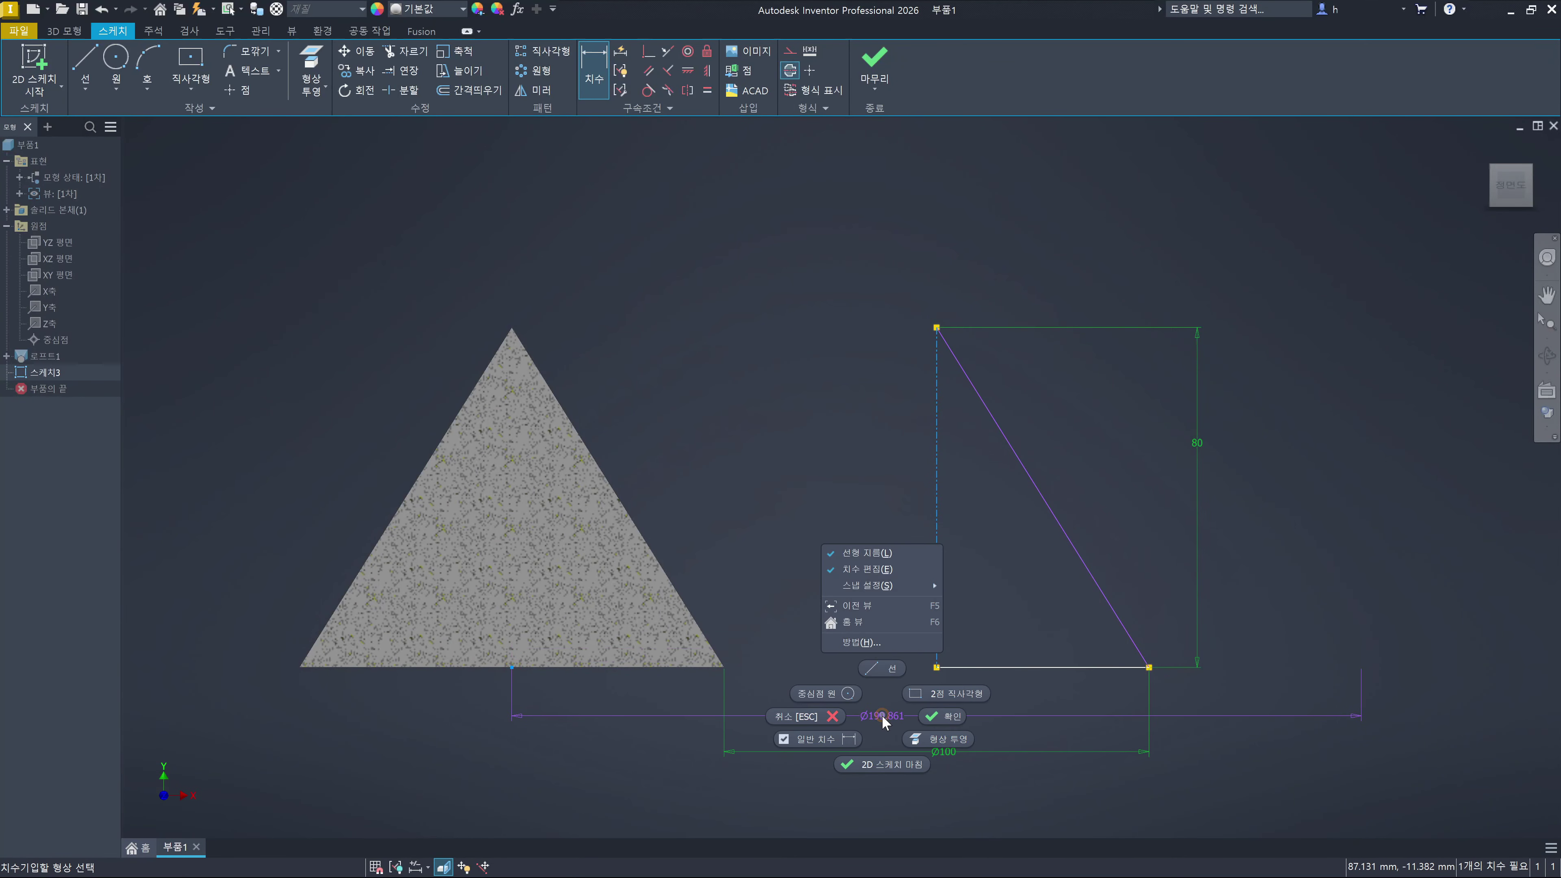
click(866, 553)
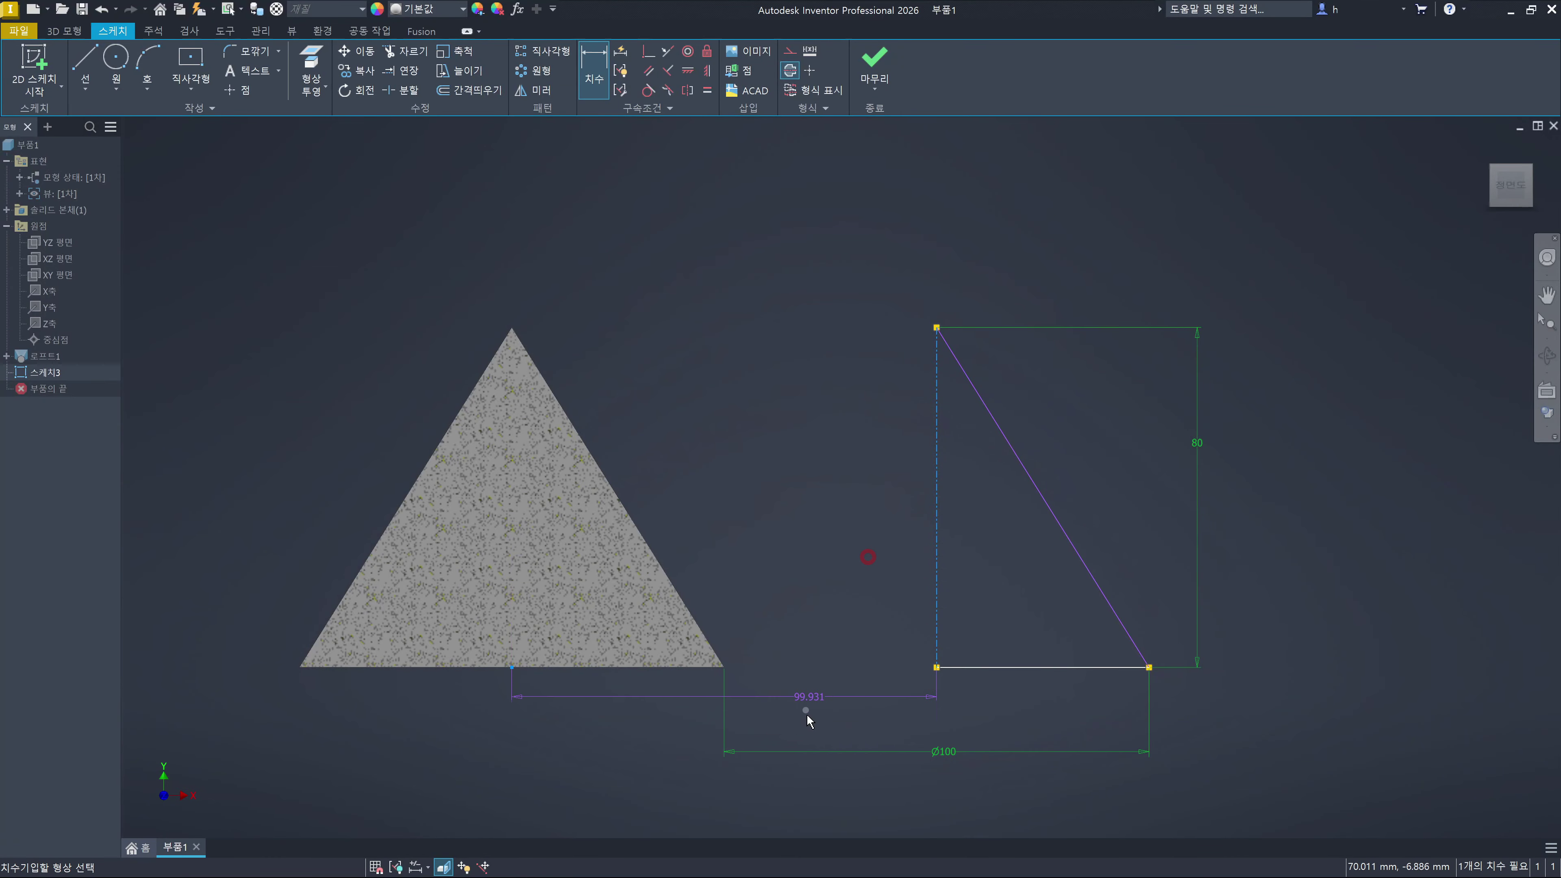
click(795, 724)
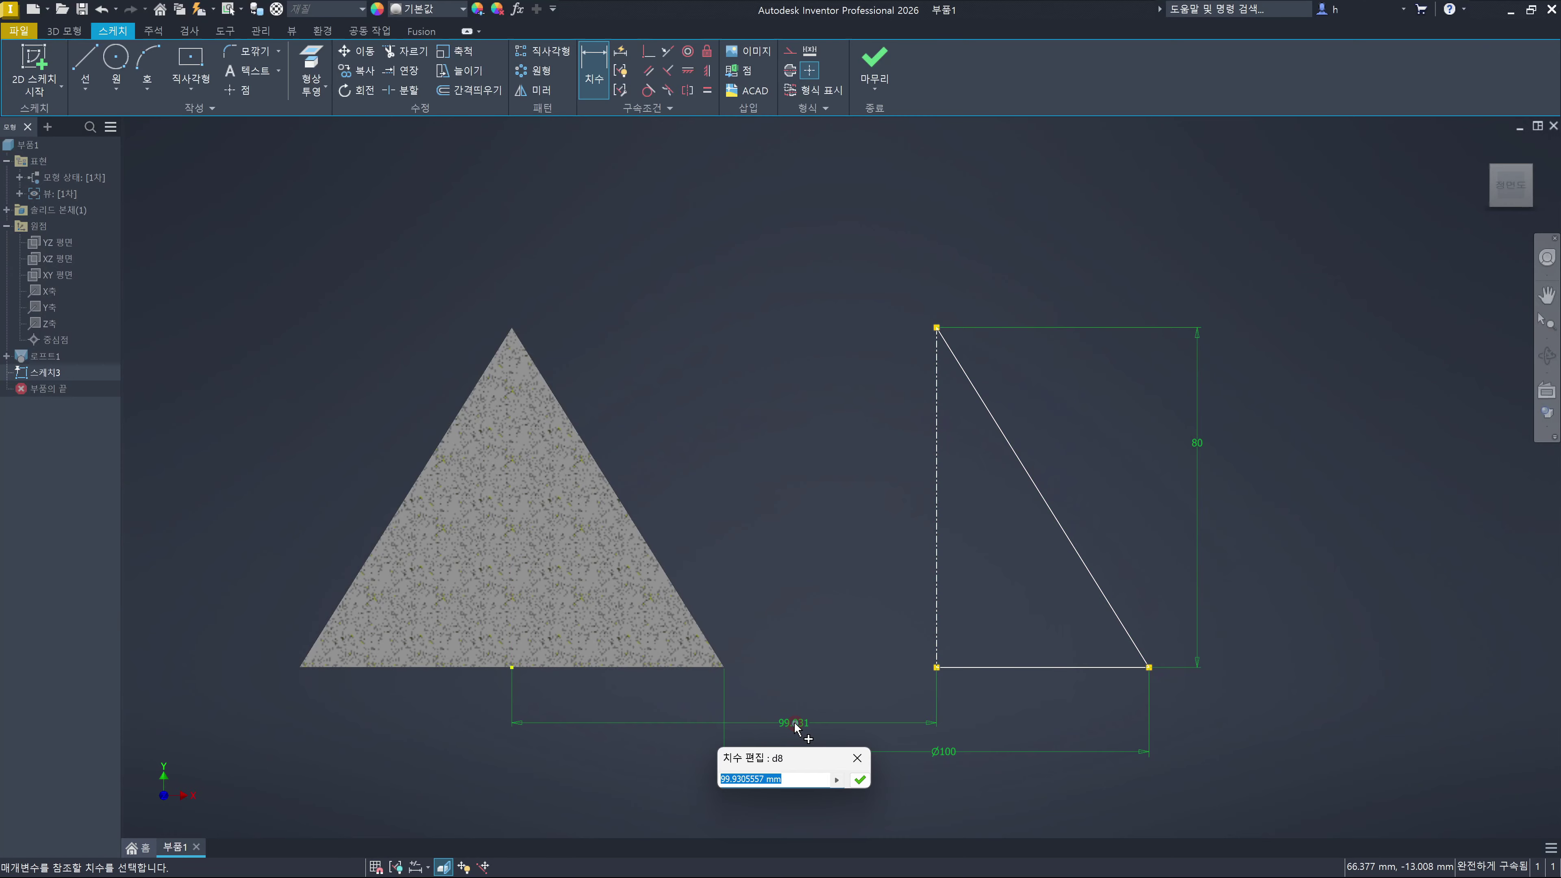
text(120)
key(Return)
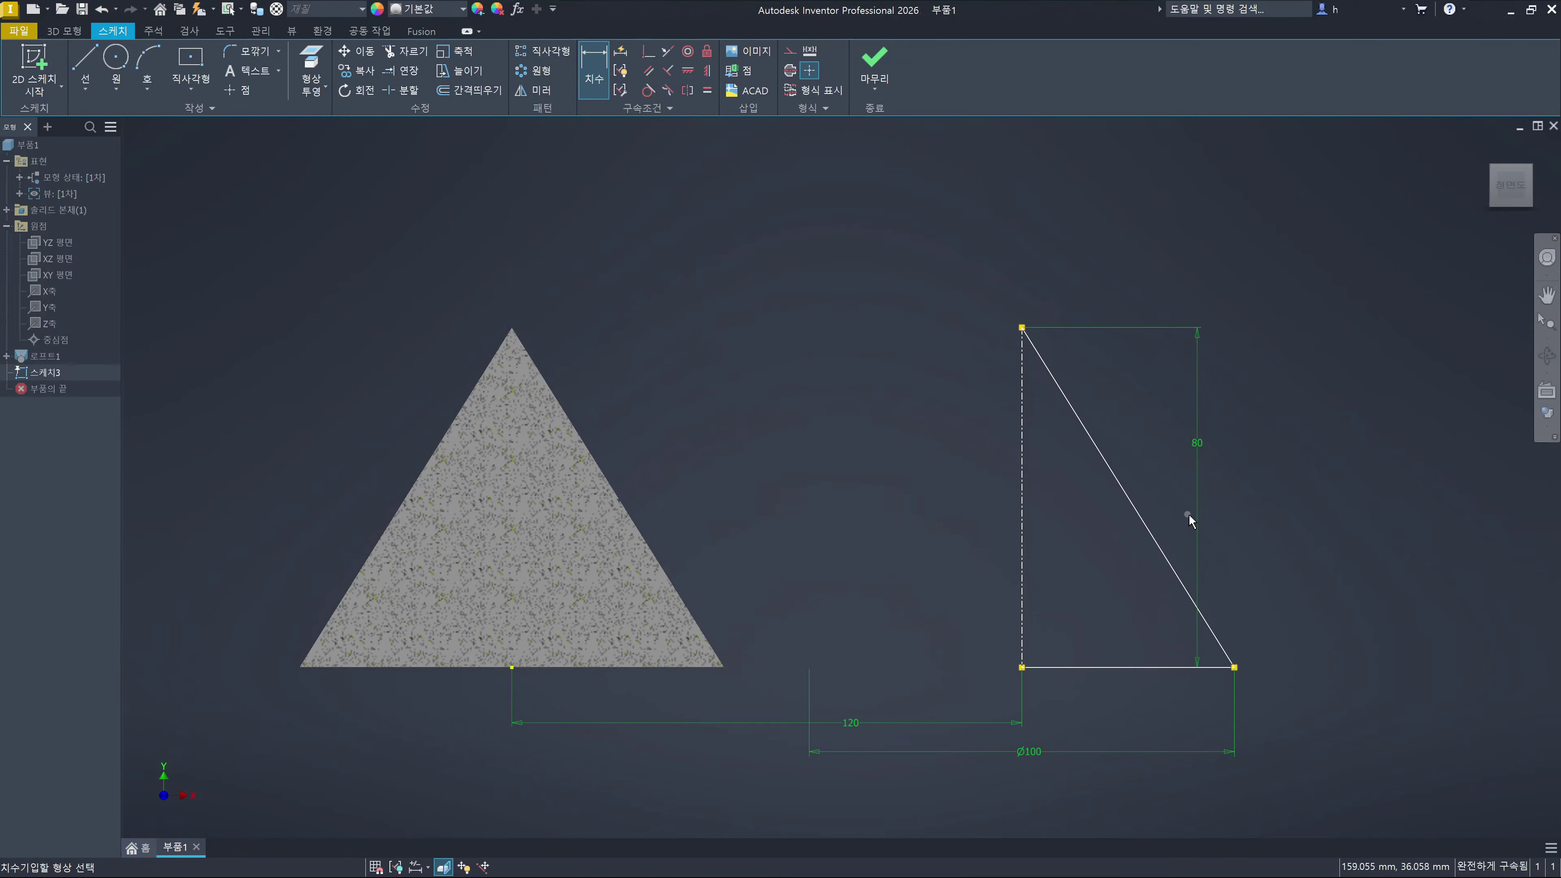
key(Escape)
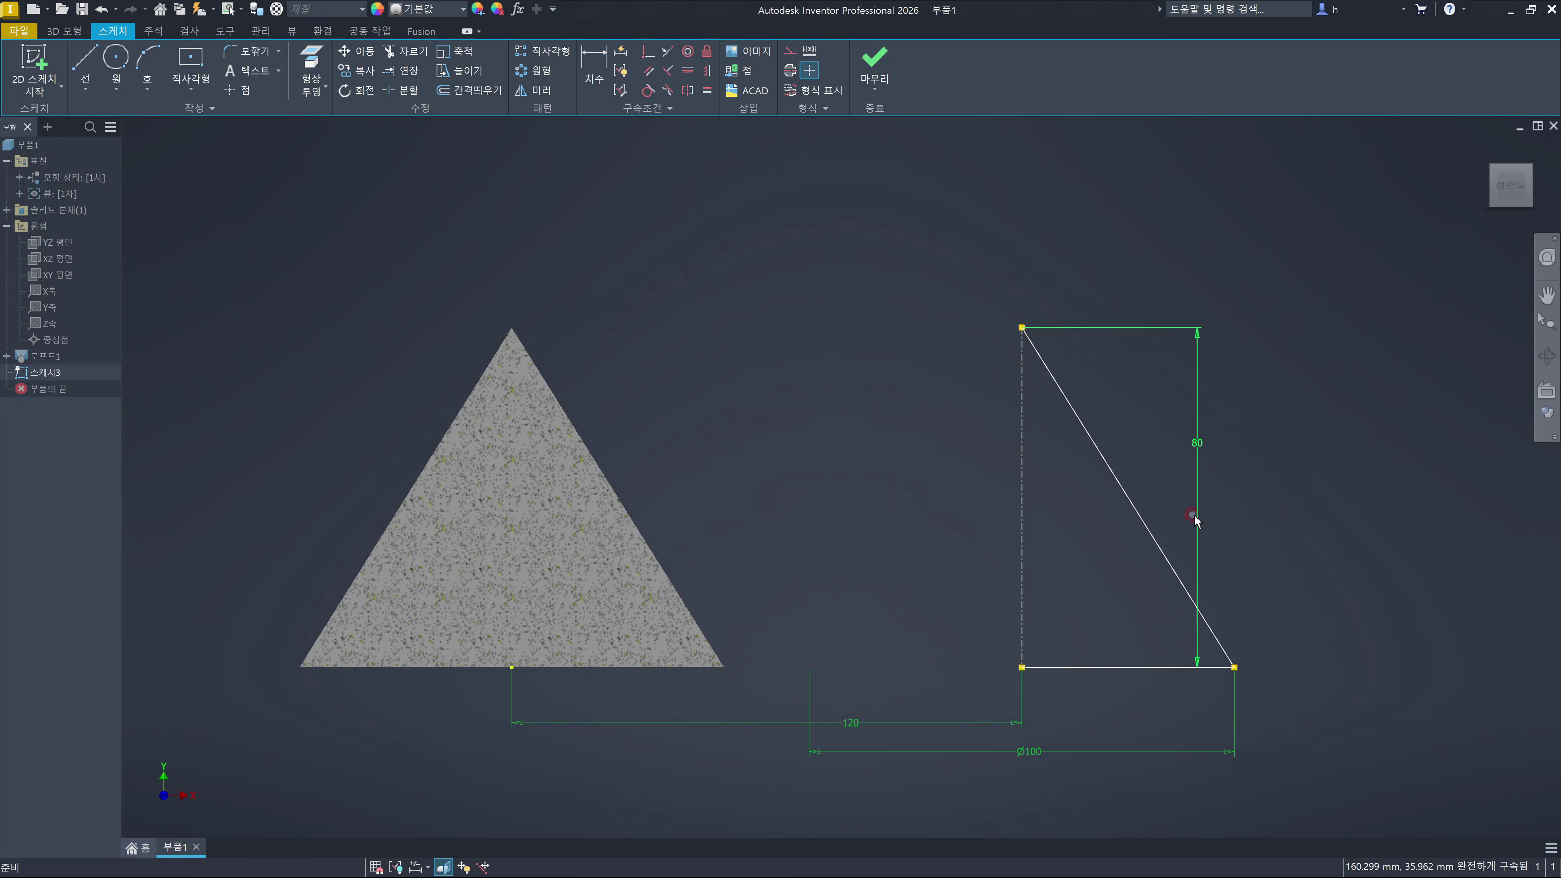
Replace the triangle's 80 mm height dimension with a 30° angle between the centerline and the sloped side
click(1194, 519)
key(Delete)
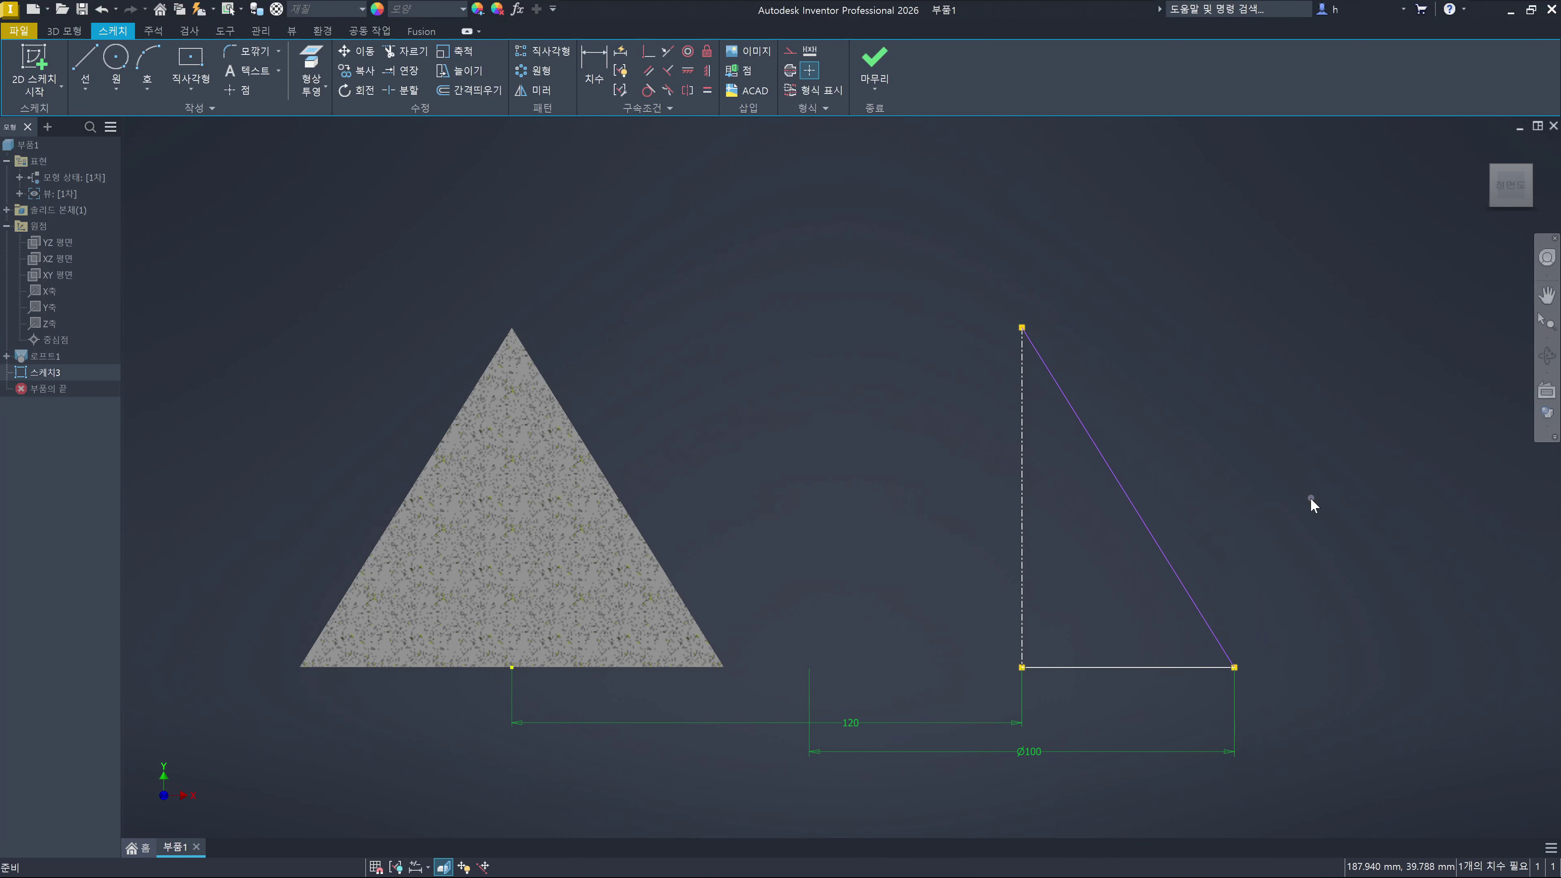
key(d)
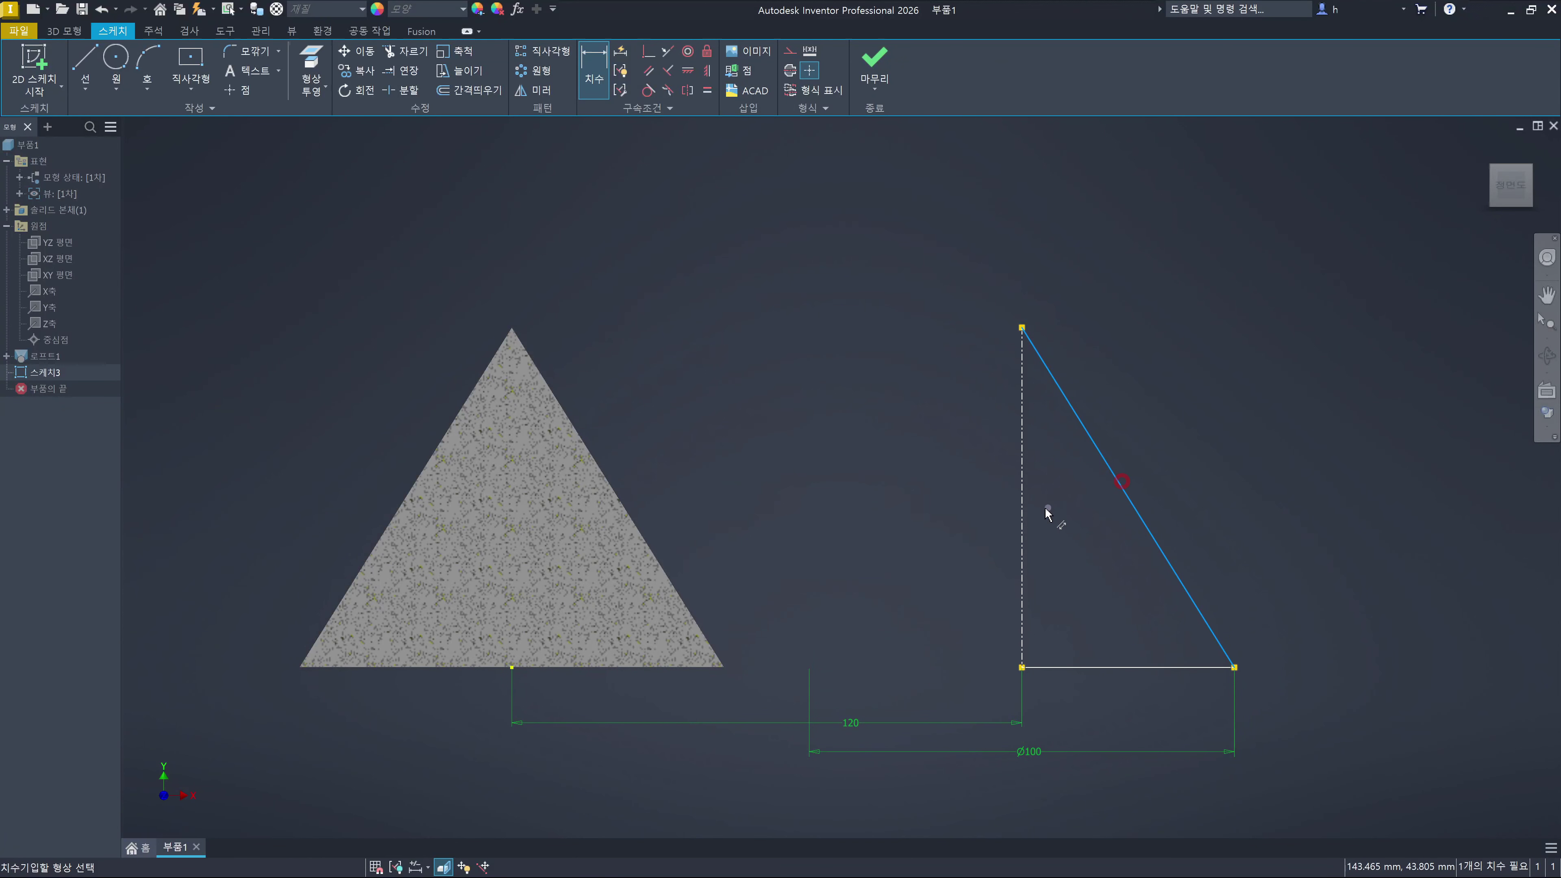
click(1022, 515)
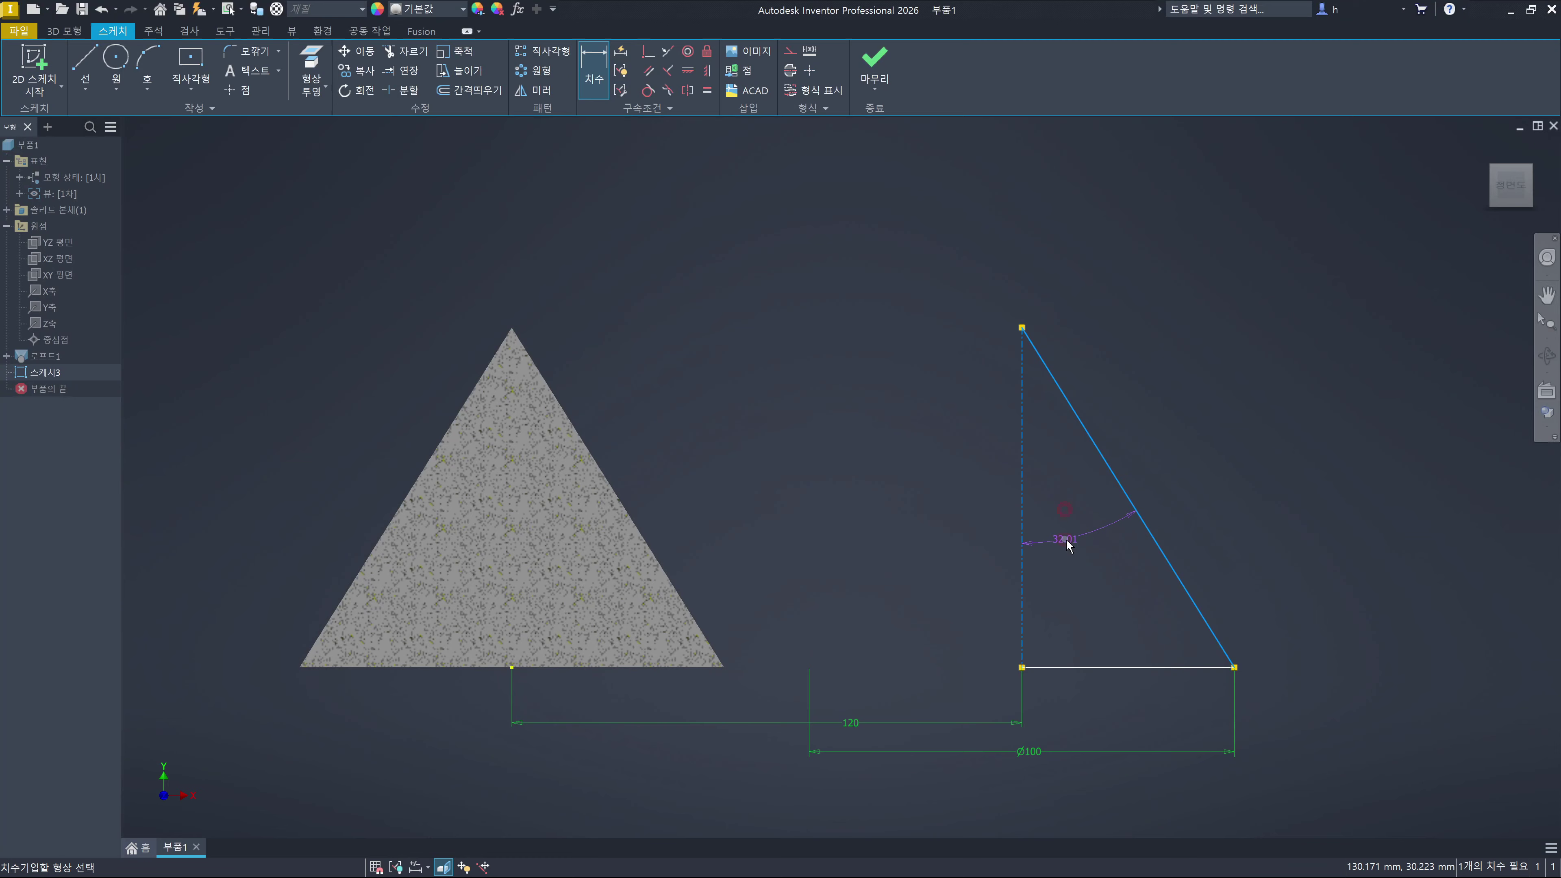
click(1066, 544)
text(30)
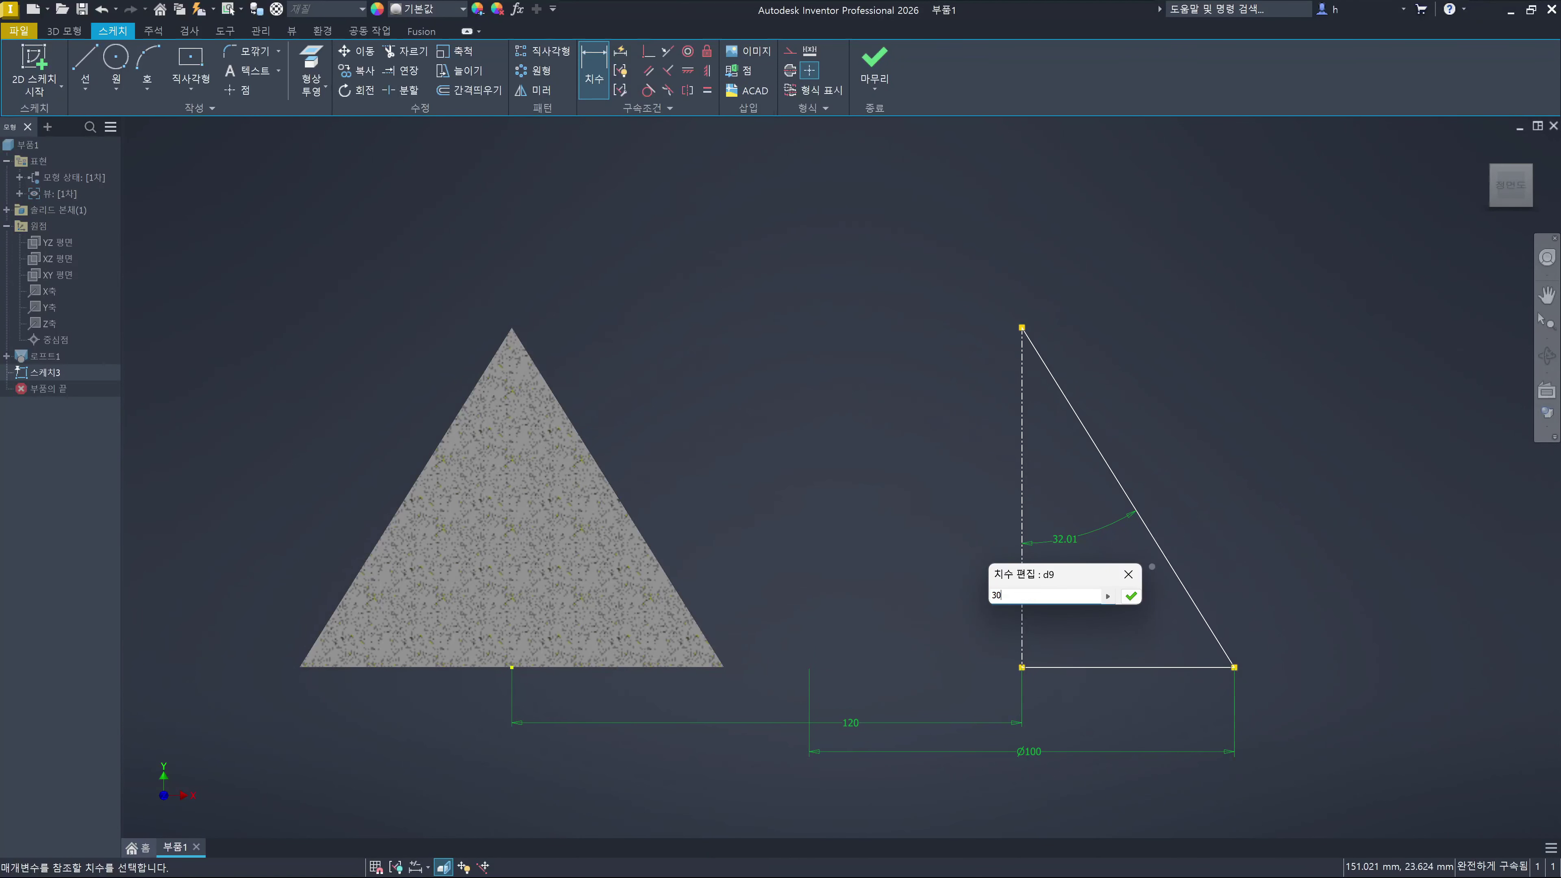
key(Return)
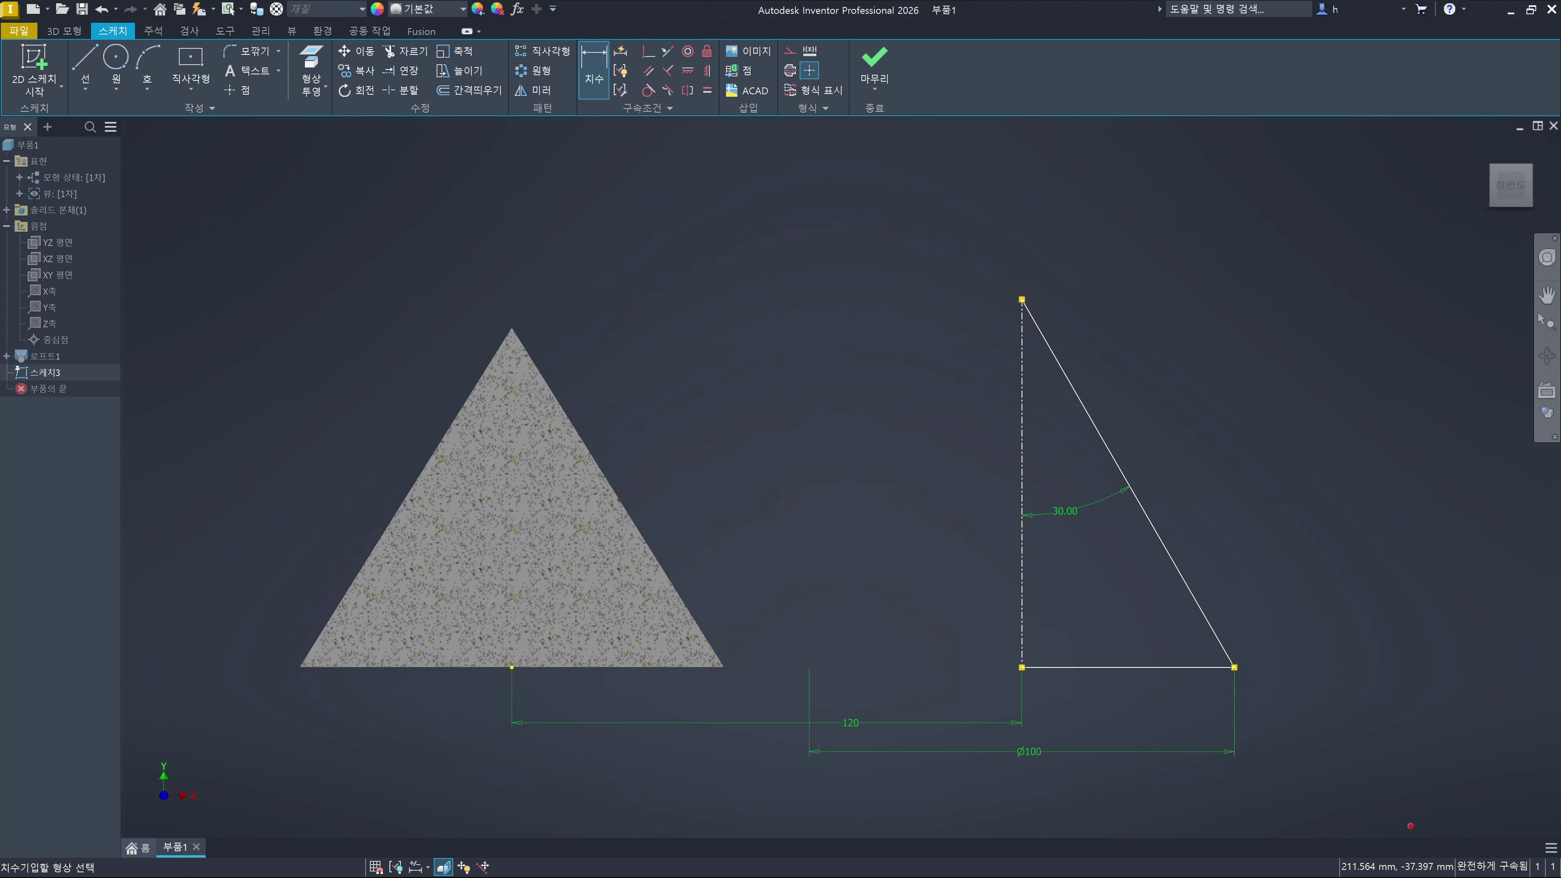
drag(430, 469, 587, 495)
mouse_move(497, 543)
mouse_down()
mouse_move(479, 582)
mouse_move(527, 591)
mouse_move(536, 543)
mouse_up()
drag(568, 519, 561, 544)
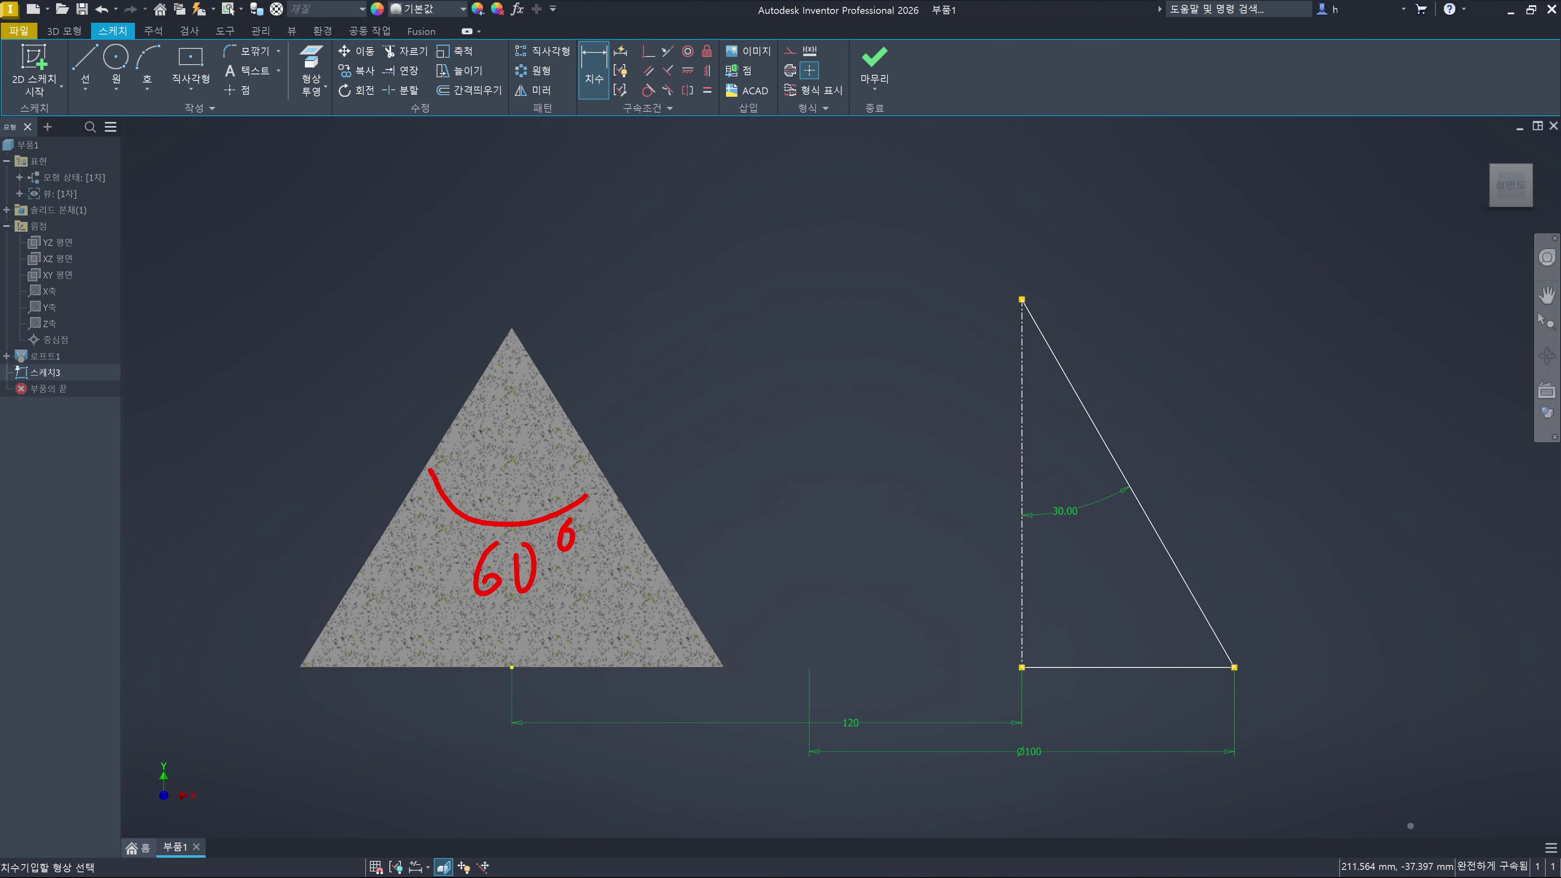
mouse_move(1066, 779)
mouse_down()
mouse_move(1012, 789)
mouse_move(1036, 803)
mouse_up()
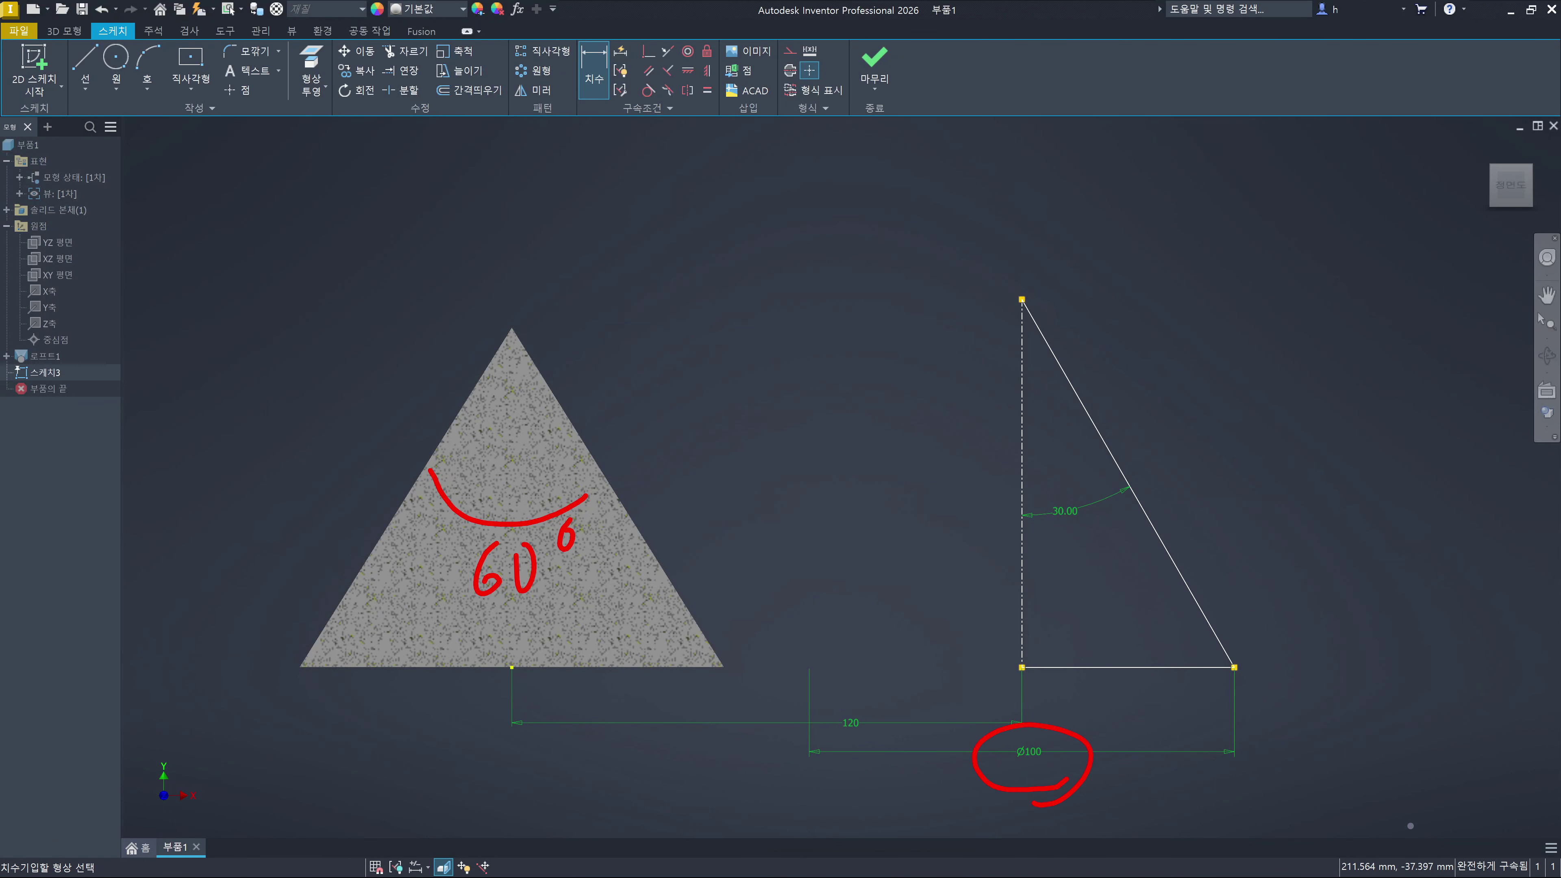
mouse_move(420, 472)
mouse_down()
mouse_move(461, 502)
mouse_move(614, 472)
mouse_up()
mouse_move(570, 471)
mouse_down()
mouse_move(589, 476)
mouse_move(574, 522)
mouse_up()
mouse_move(455, 464)
mouse_down()
mouse_move(418, 496)
mouse_move(470, 560)
mouse_up()
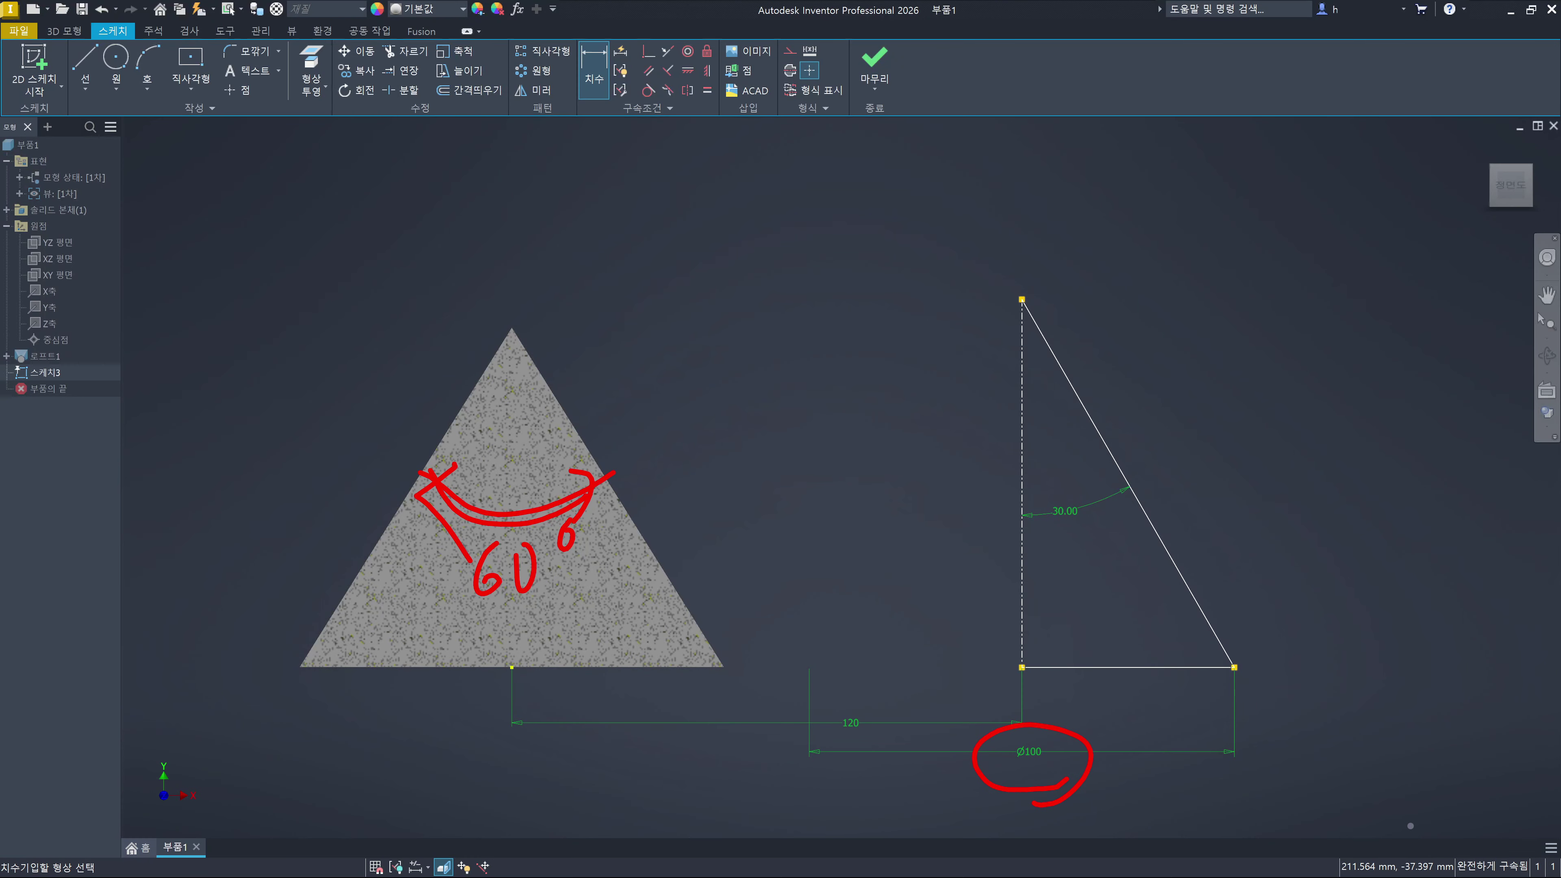
mouse_move(604, 595)
mouse_down()
mouse_move(494, 482)
mouse_move(575, 645)
mouse_up()
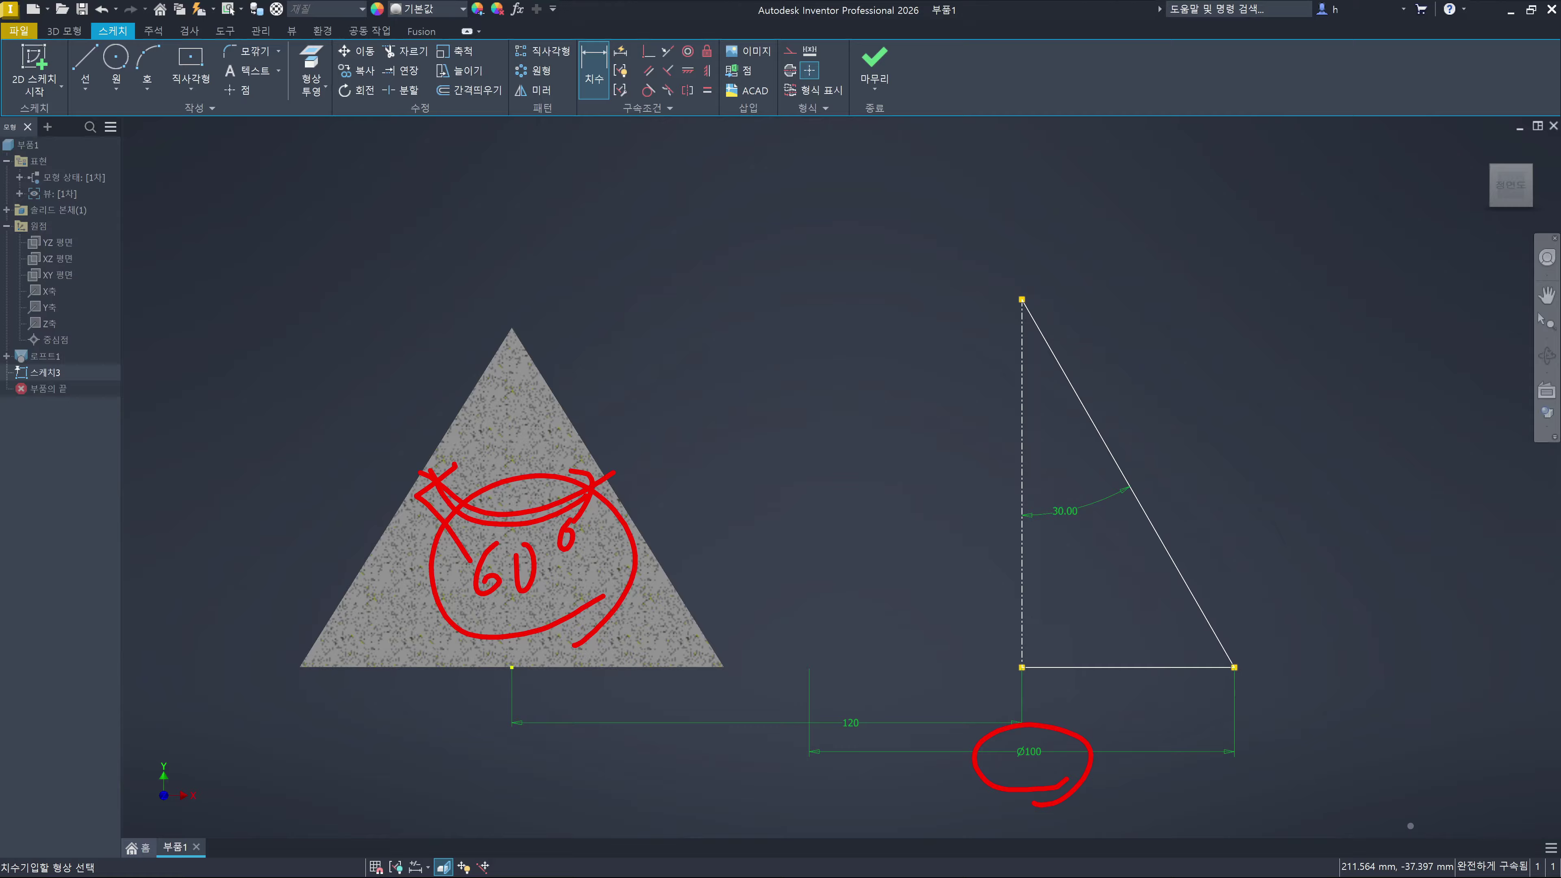
mouse_move(1291, 695)
mouse_down()
mouse_move(876, 519)
mouse_move(1342, 470)
mouse_move(1238, 725)
mouse_up()
drag(1093, 473, 1125, 524)
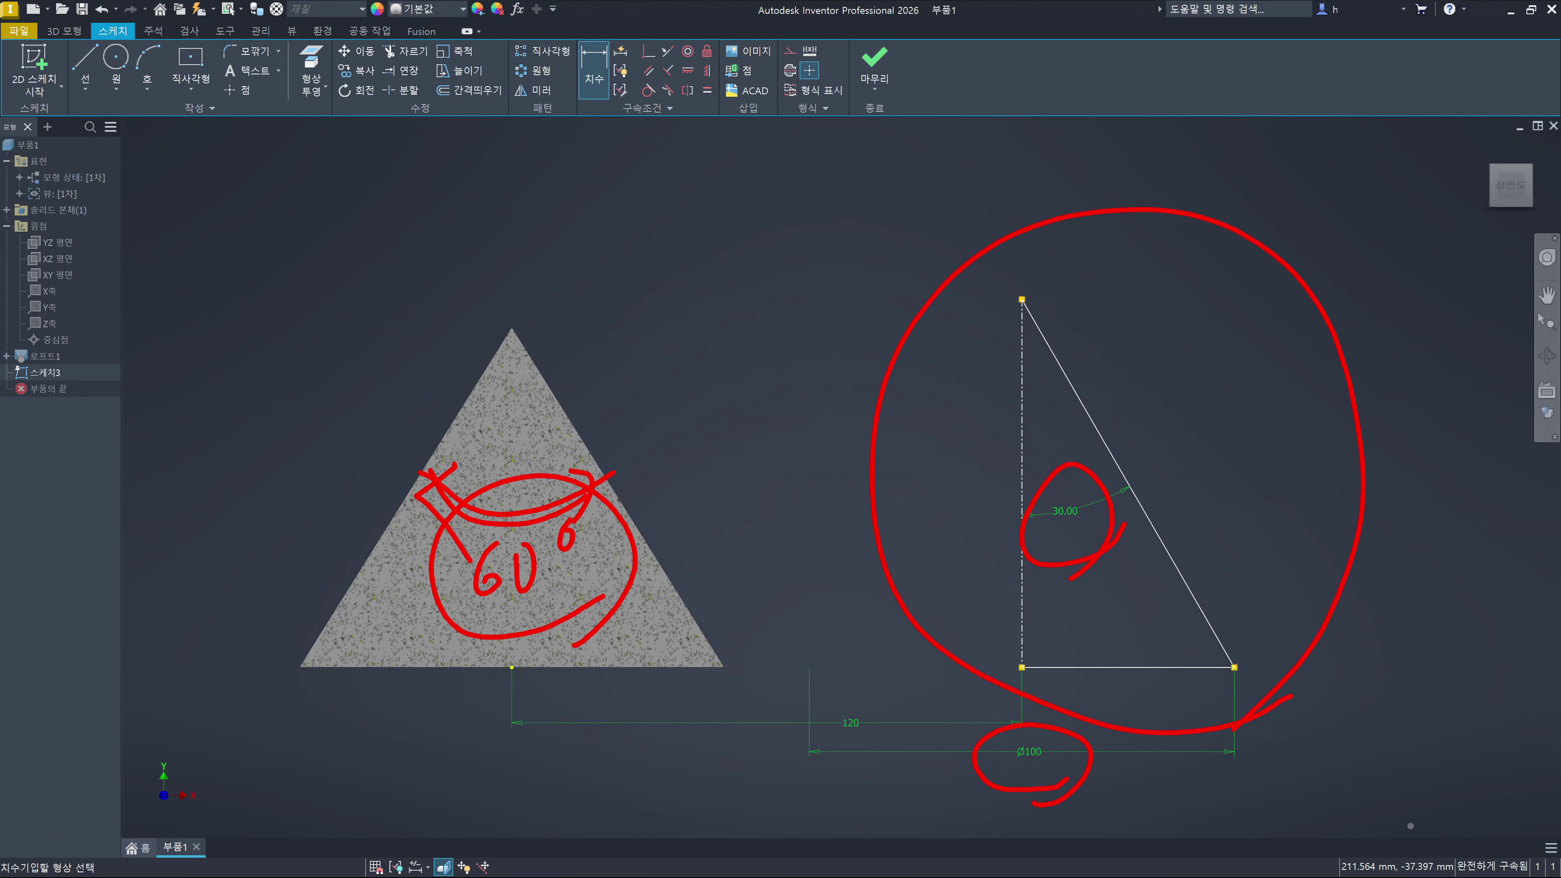
key(Escape)
key(Escape)
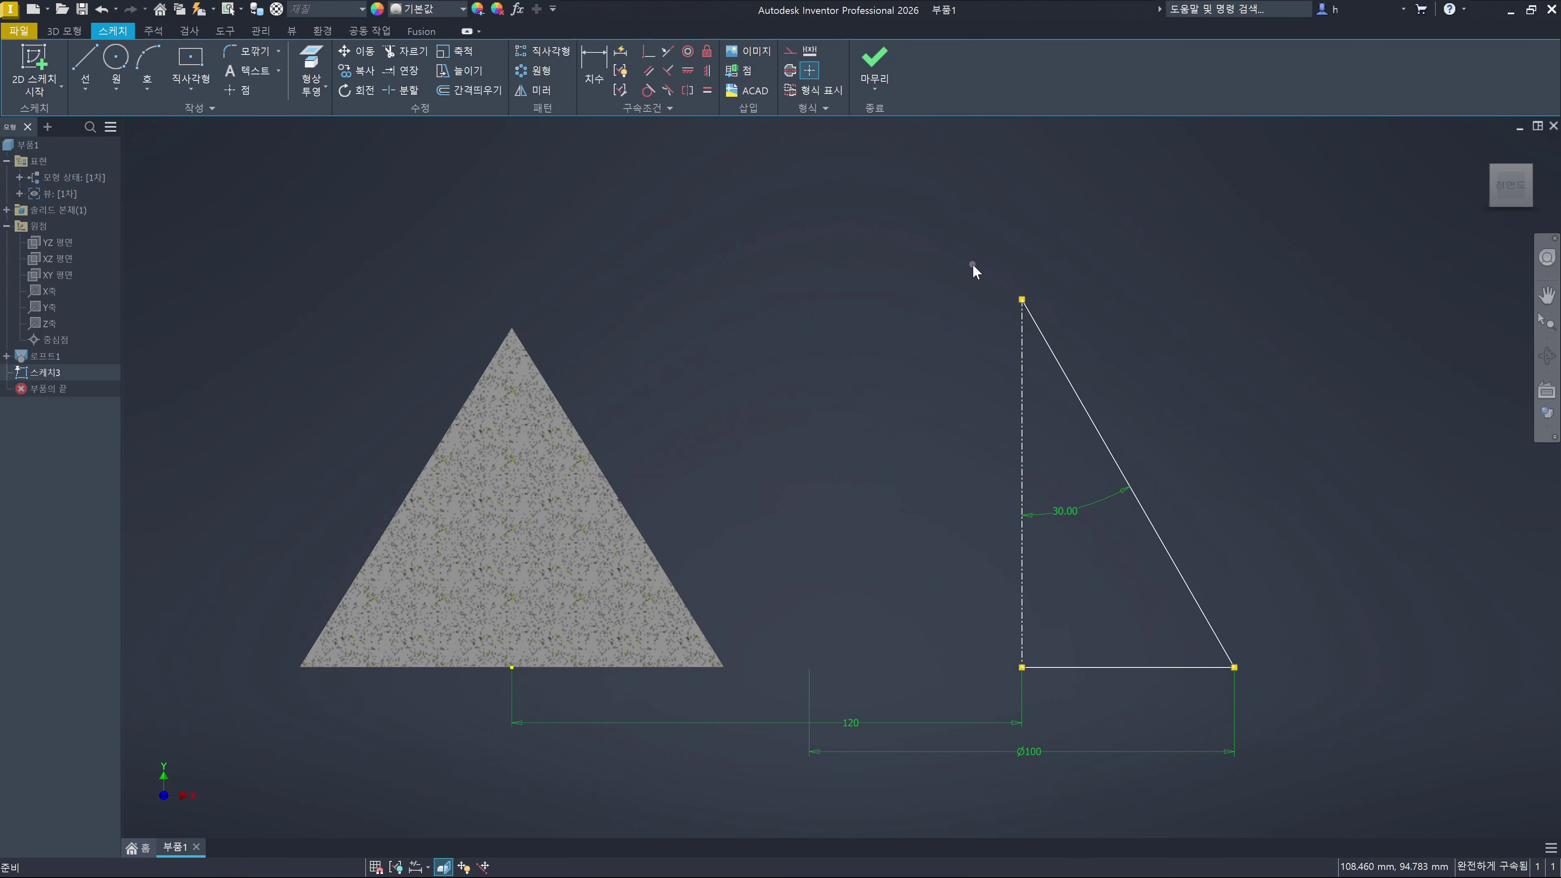
Revolve the triangle profile a full 360° about its centerline, joined to the existing body
key(F6)
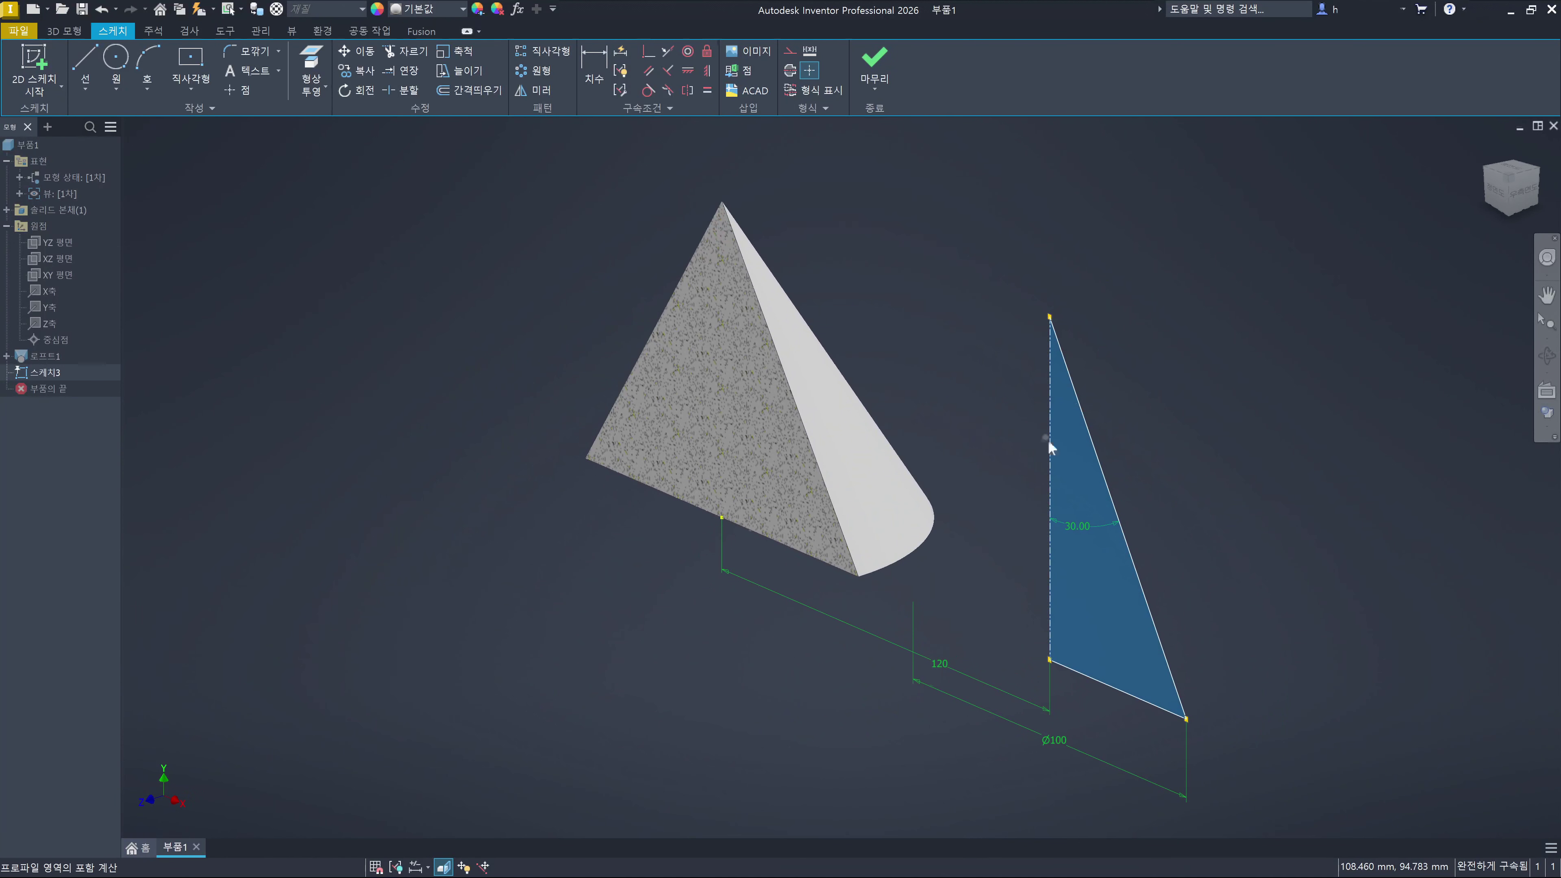
key(r)
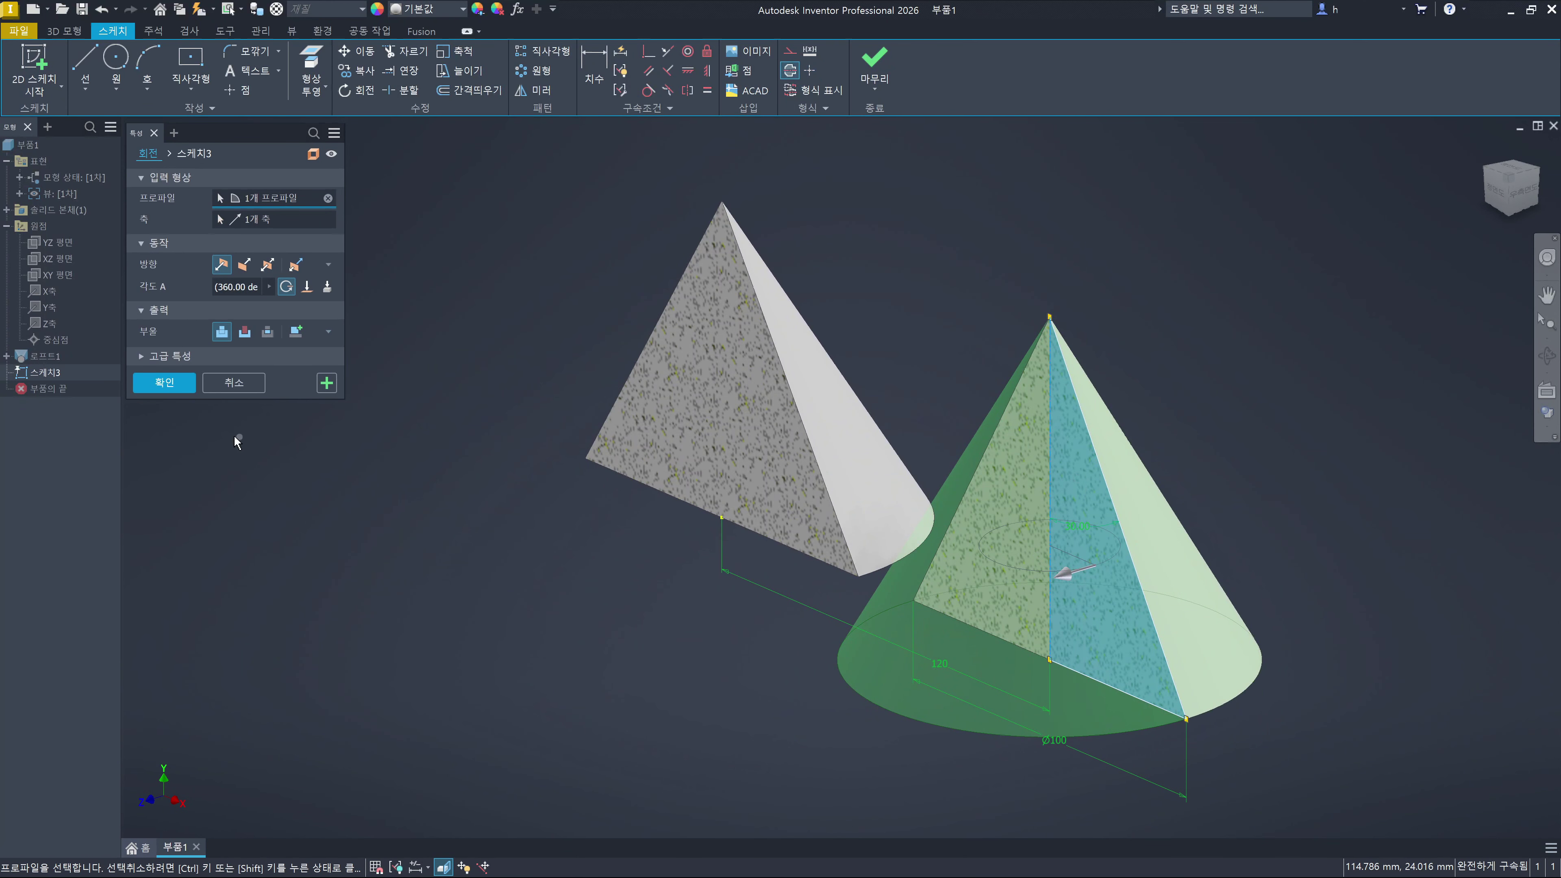
click(164, 383)
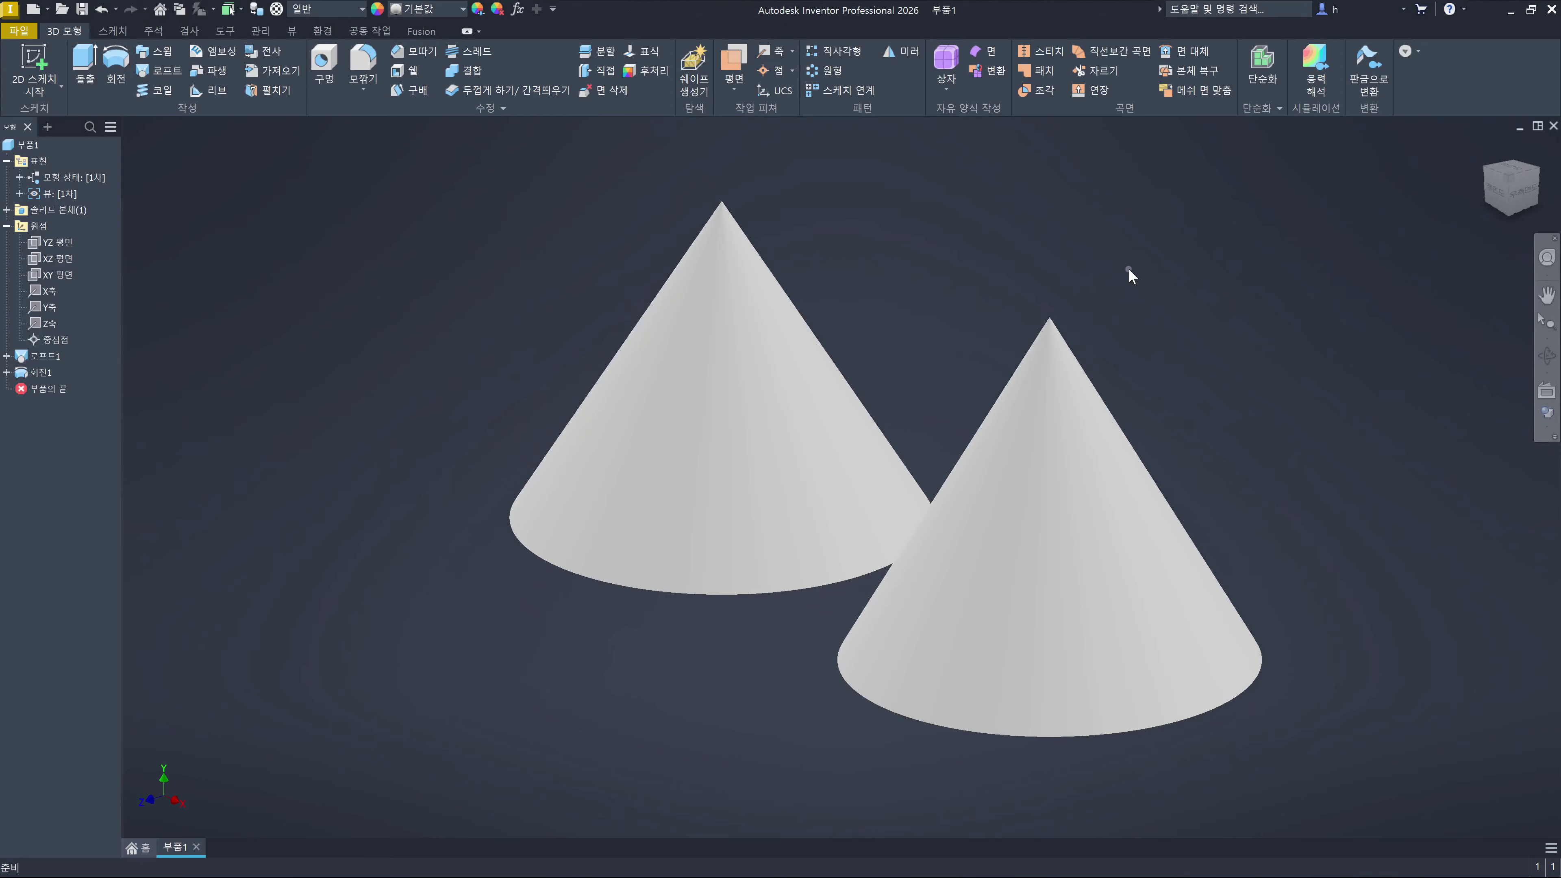
Delete the loft feature while keeping its consumed circle and point sketches
click(43, 360)
click(43, 358)
key(Delete)
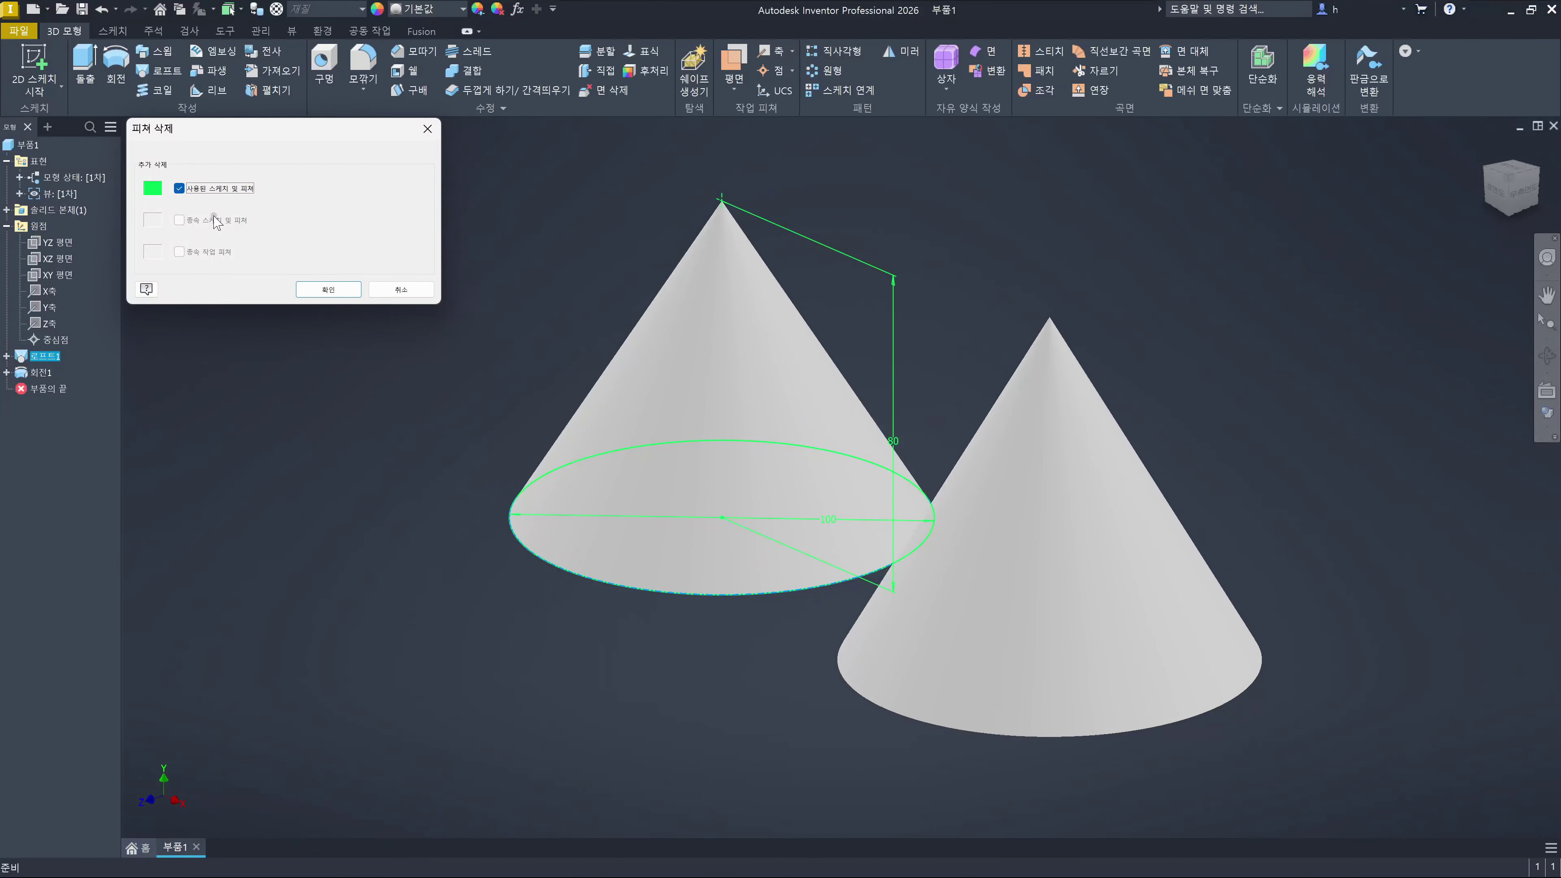
click(180, 191)
click(341, 290)
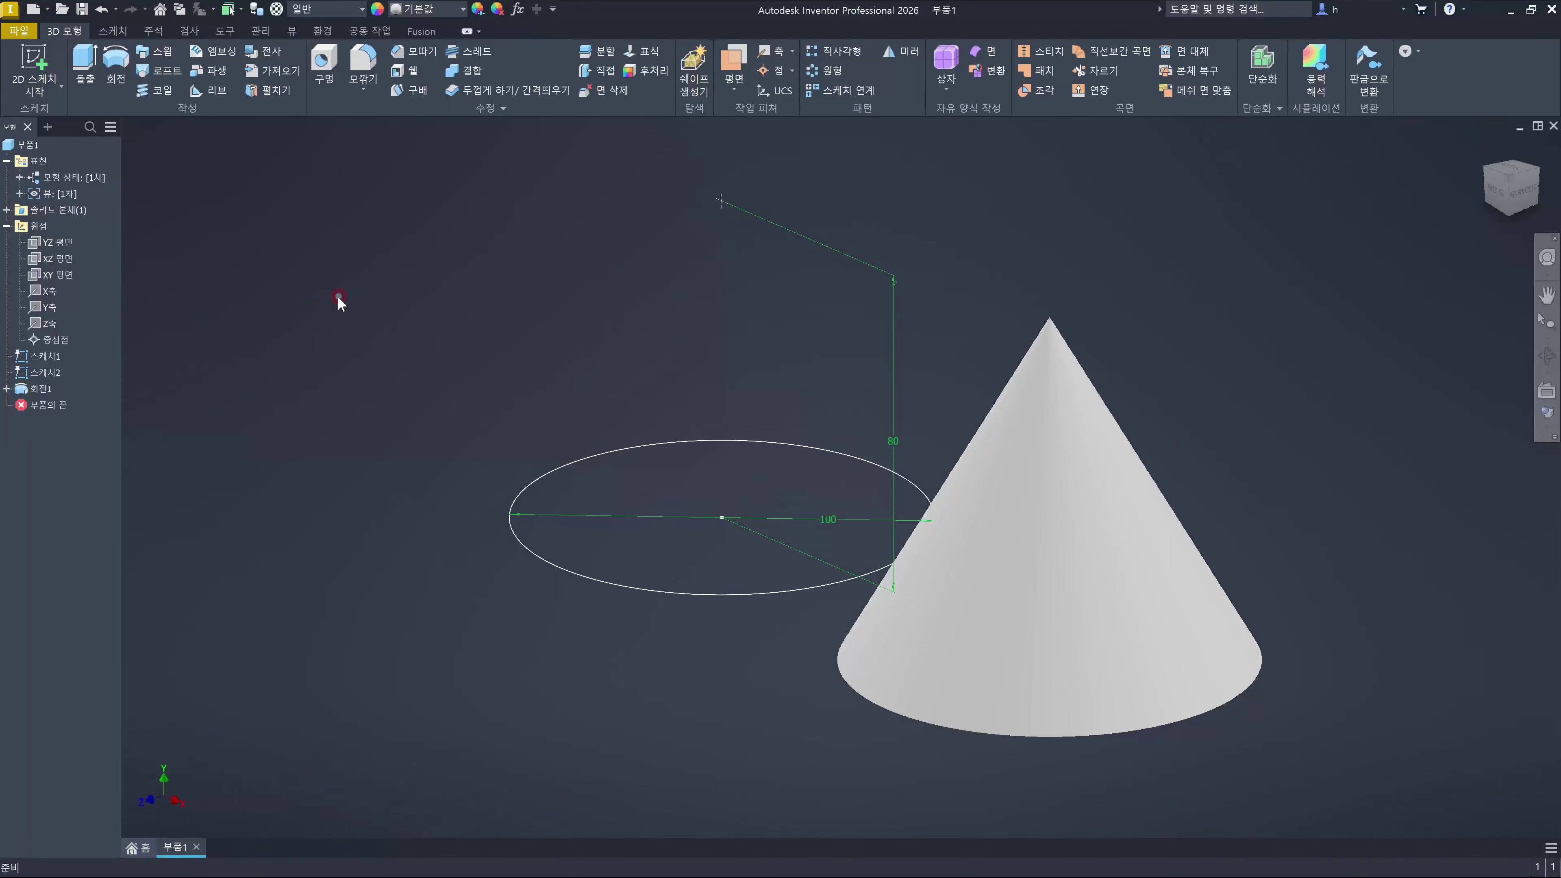
click(587, 300)
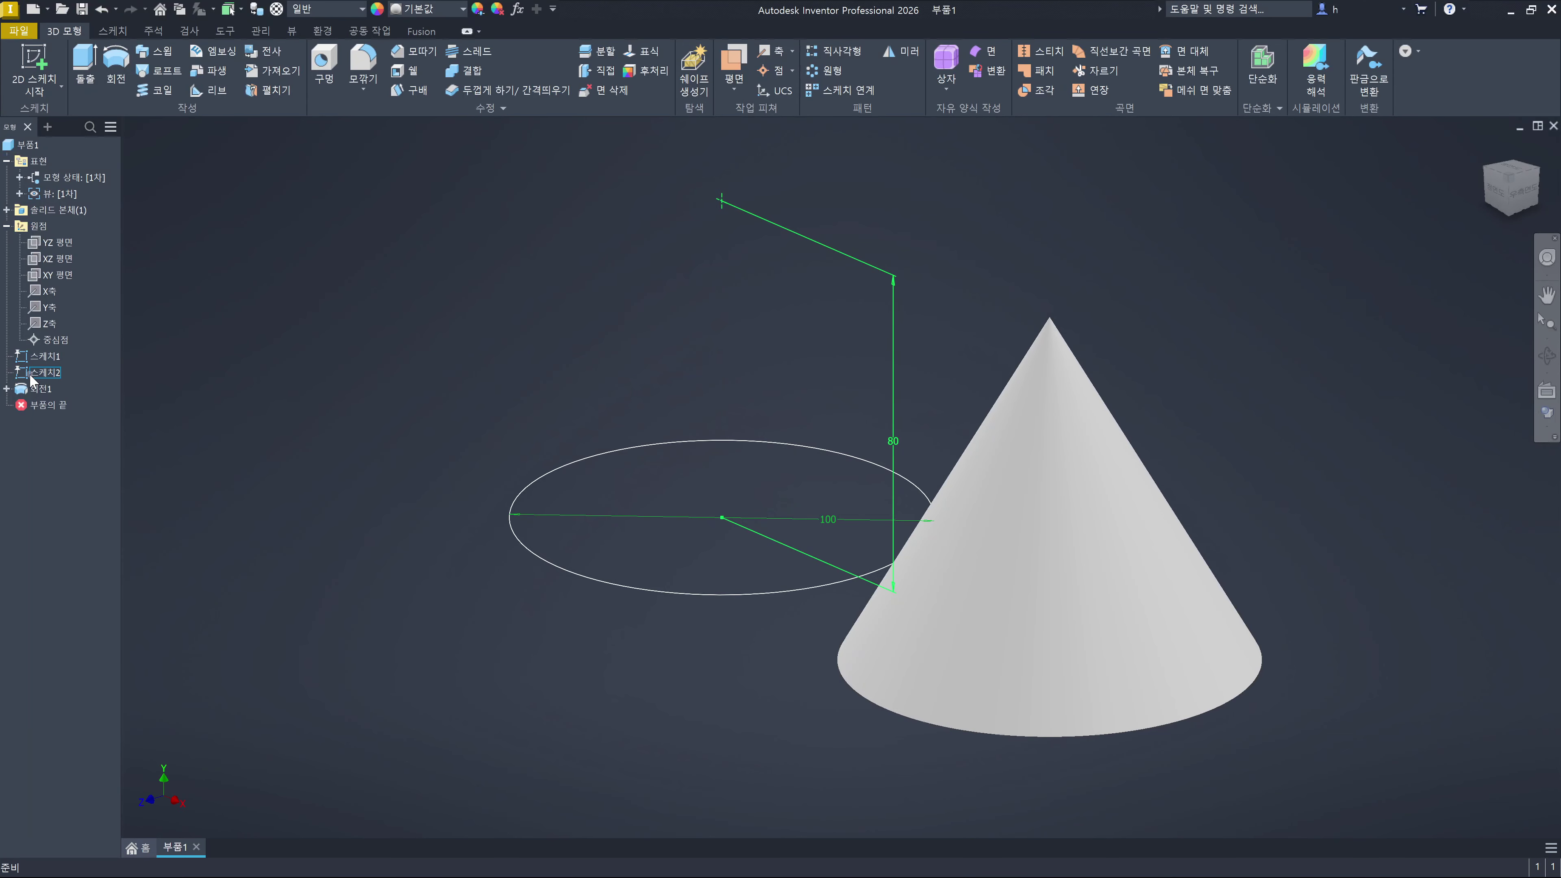
Open the apex point sketch for editing and delete its 80 mm height dimension
double_click(43, 373)
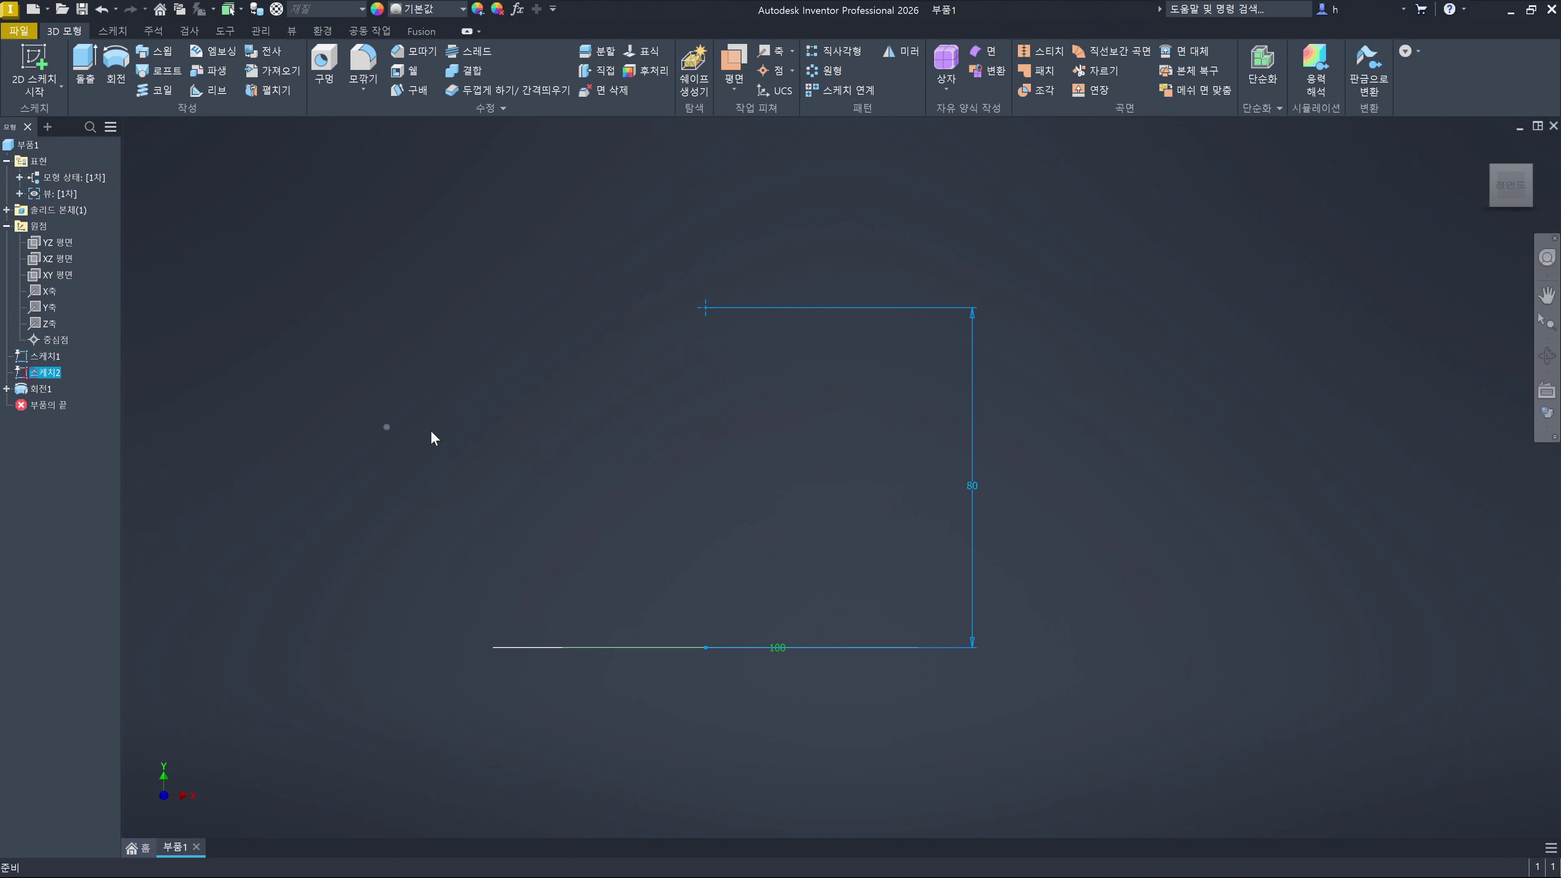
click(973, 540)
key(Delete)
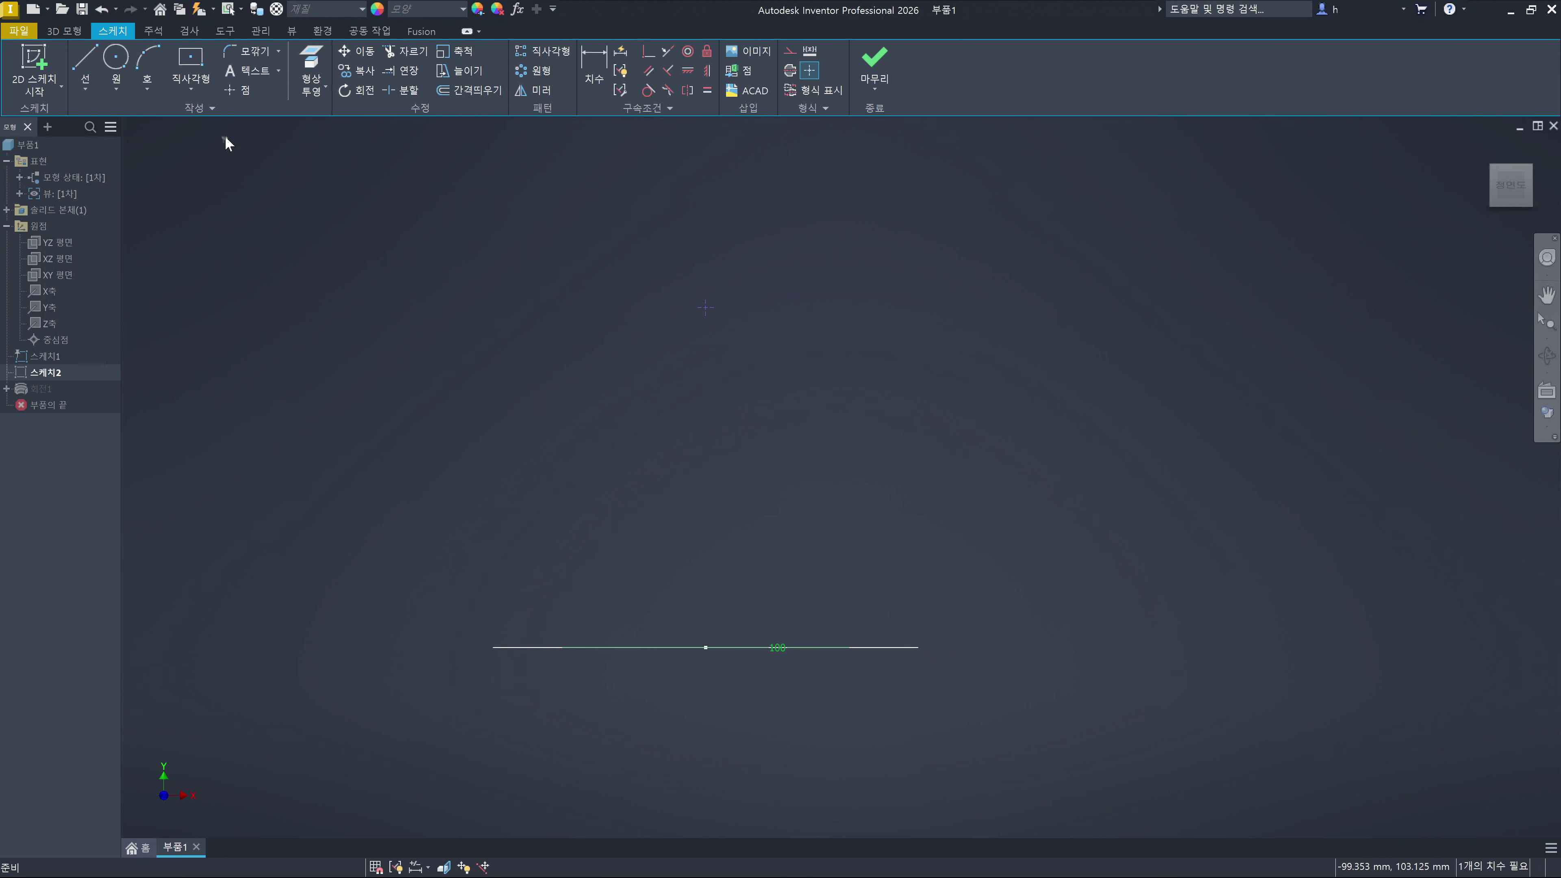
Project the base circle and its center point into the apex point sketch
scroll(731, 400, up, 3)
shift+middle_drag(736, 401, 706, 434)
scroll(706, 437, down, 3)
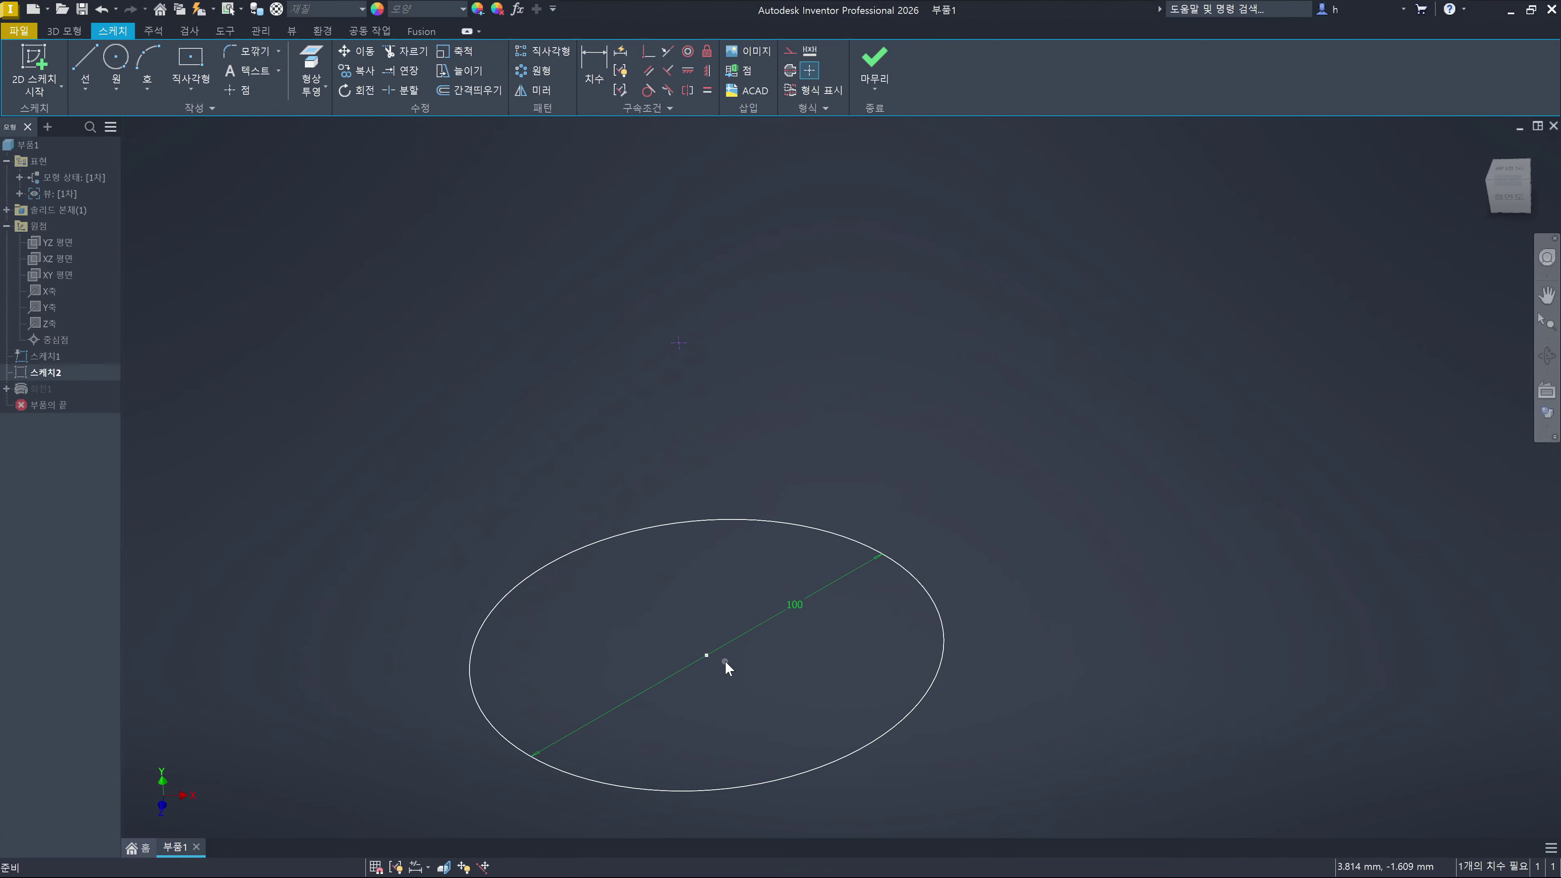
click(502, 394)
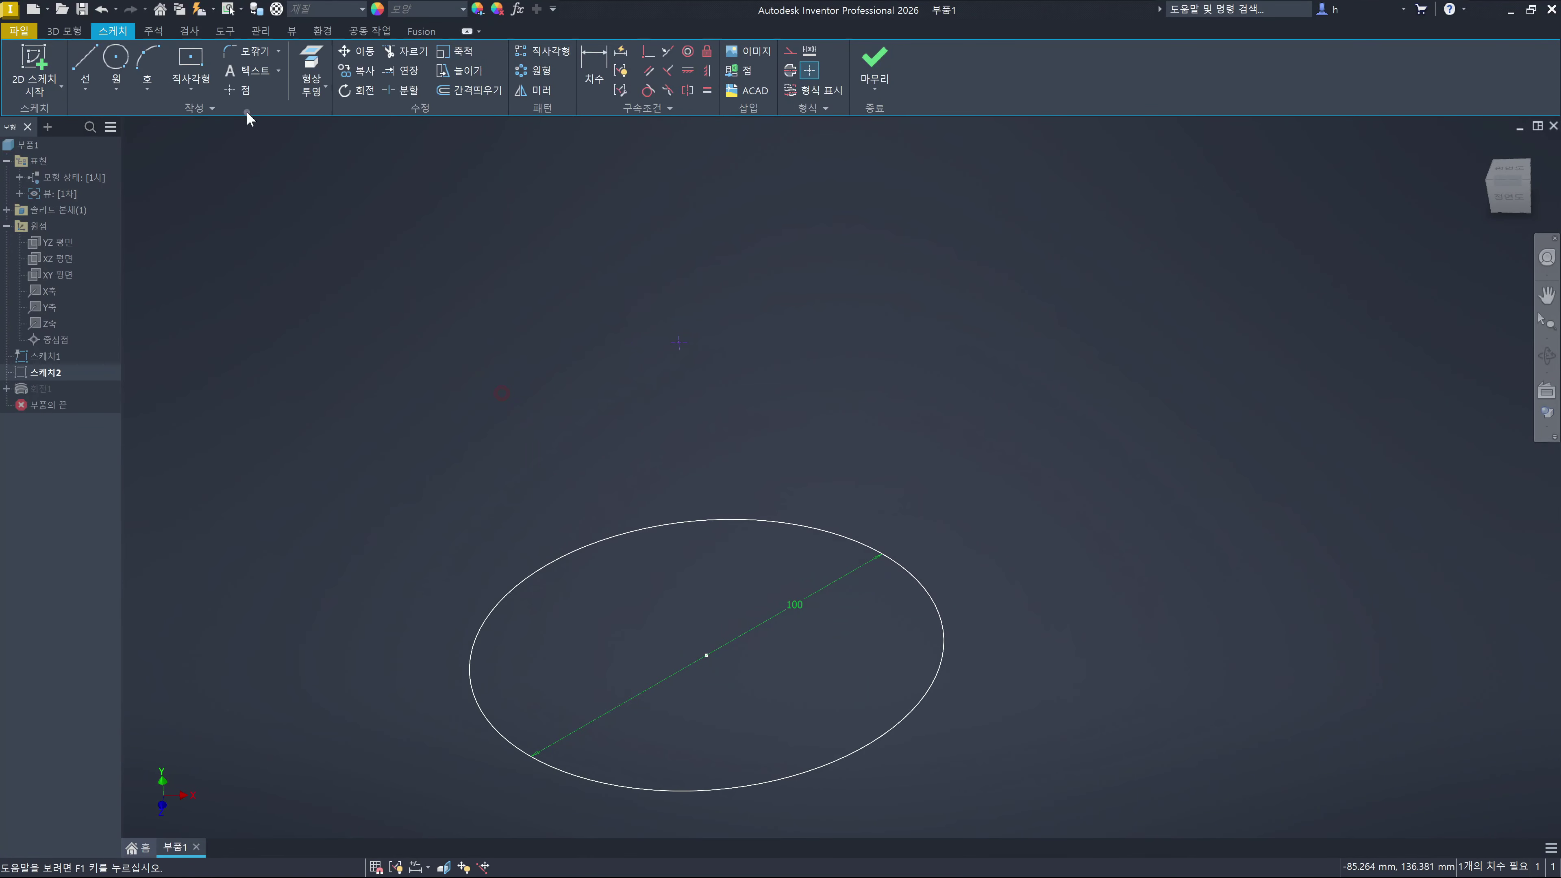
click(311, 67)
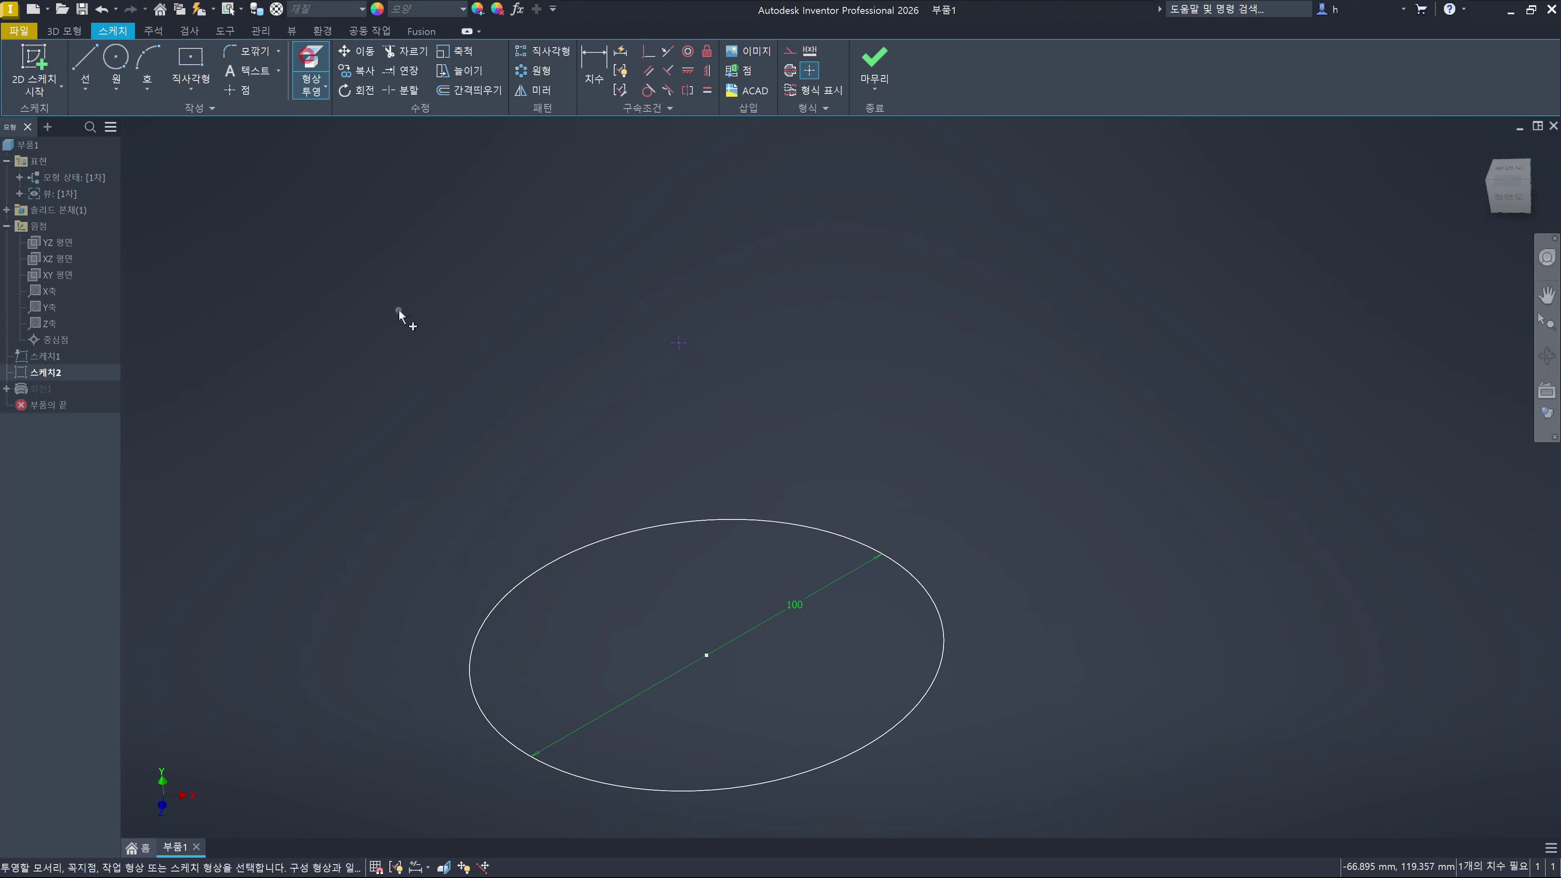
click(708, 656)
click(888, 735)
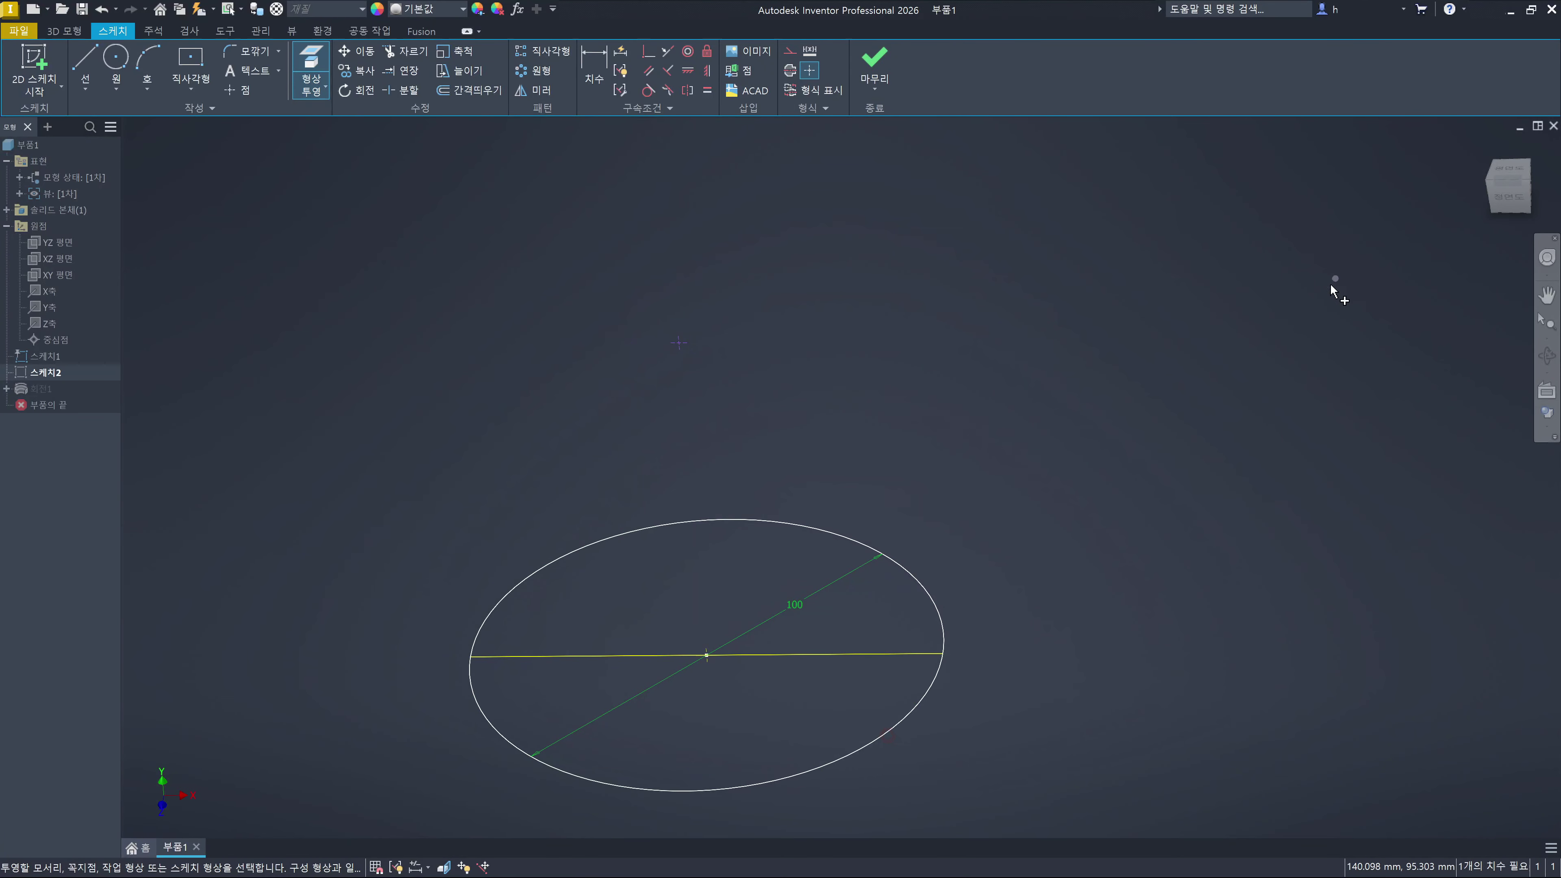
key(Escape)
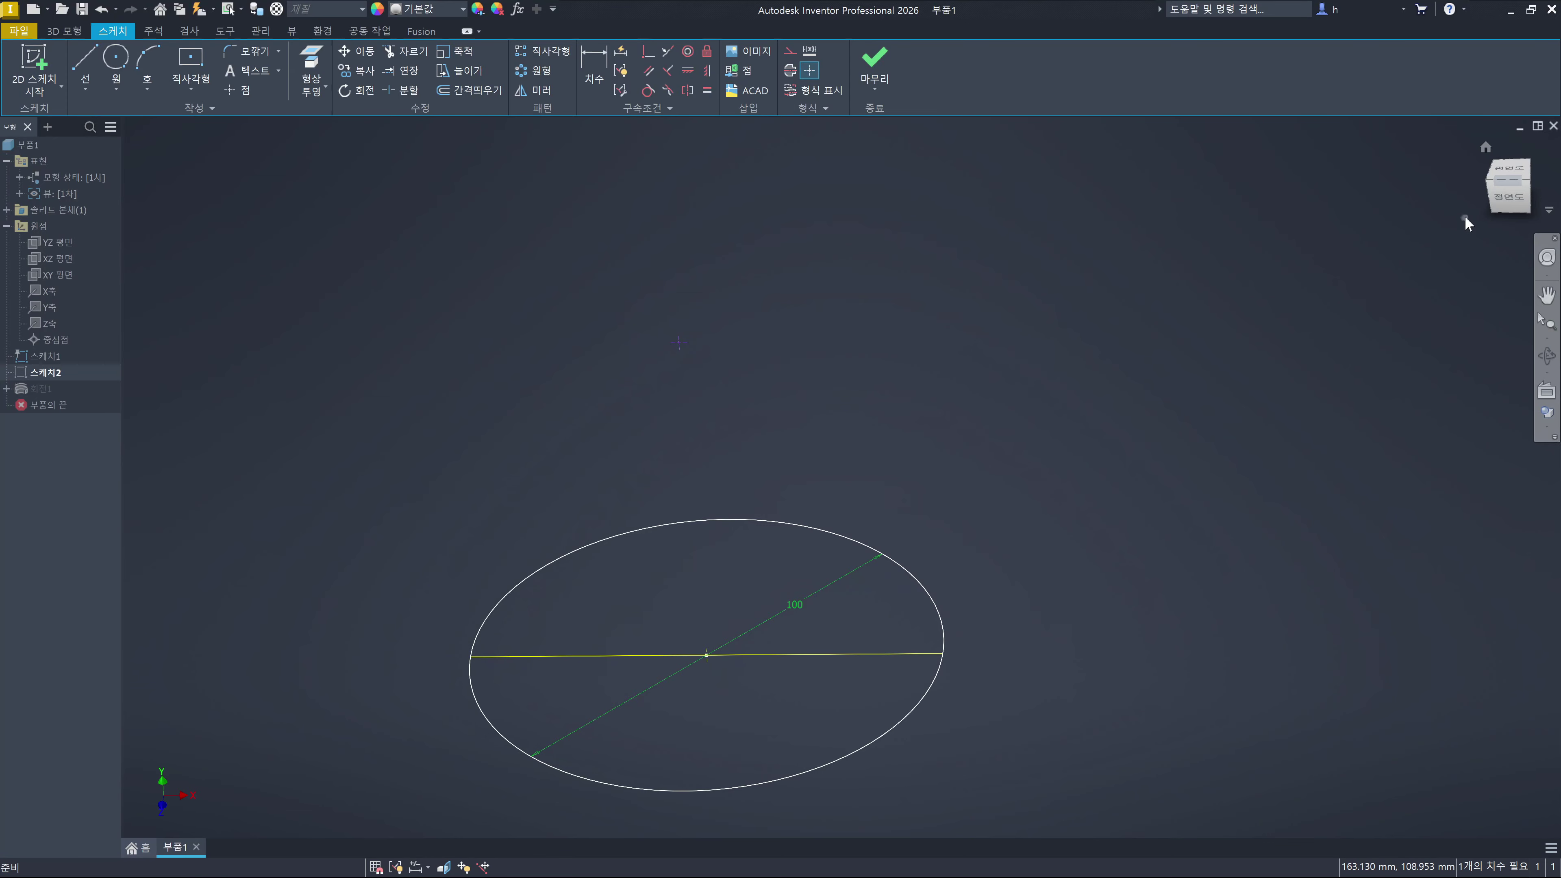
Add a 30° three-point angle dimension between the circle's center, the apex point as vertex and the projected circle's outer end
drag(1512, 198, 1403, 279)
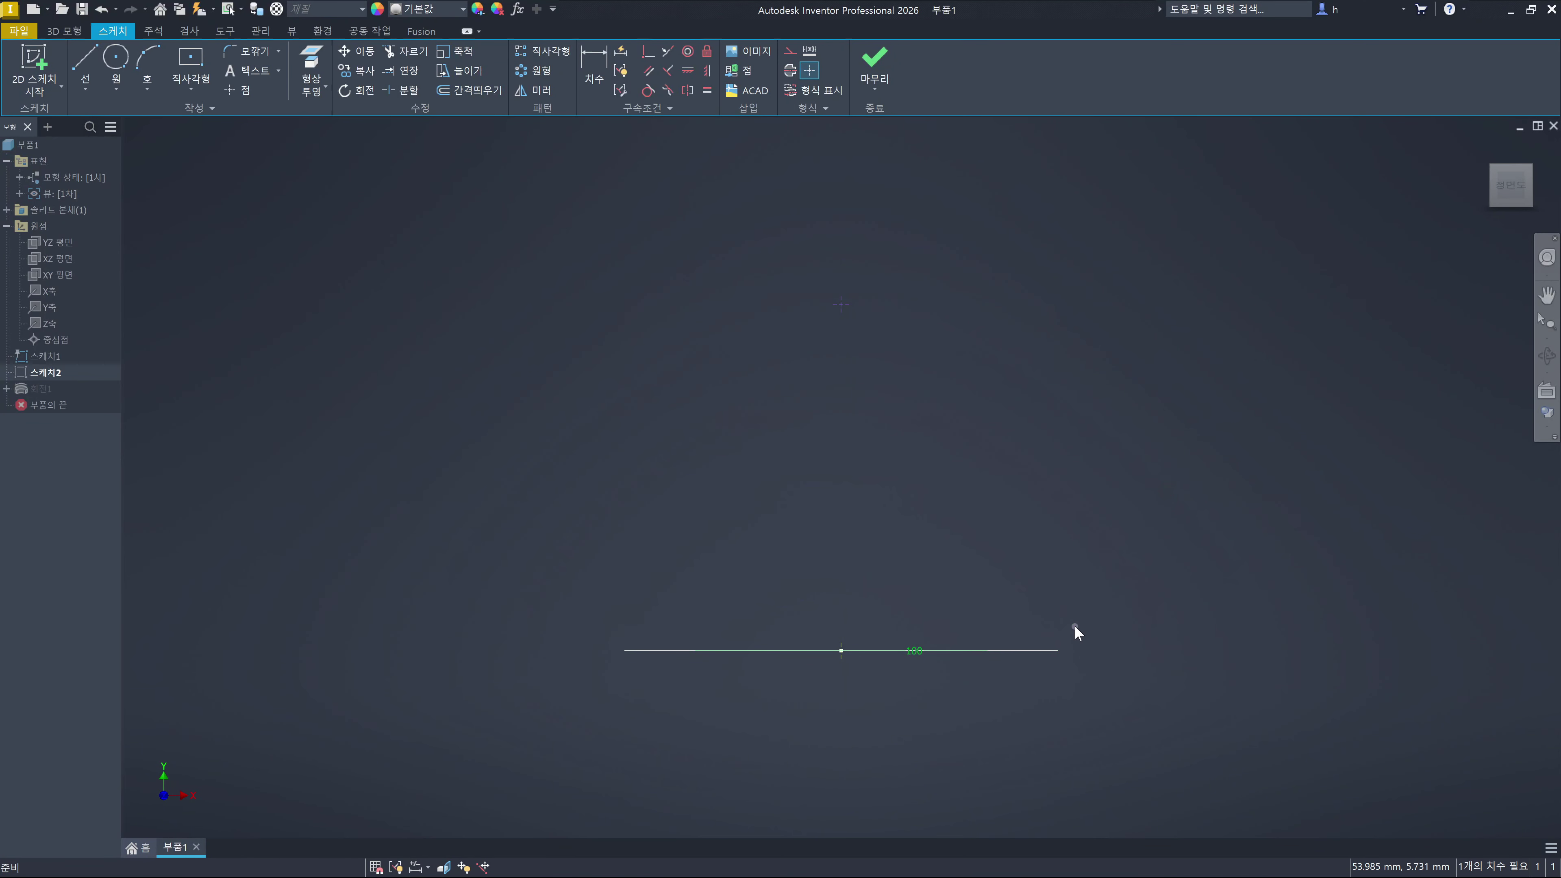
key(l)
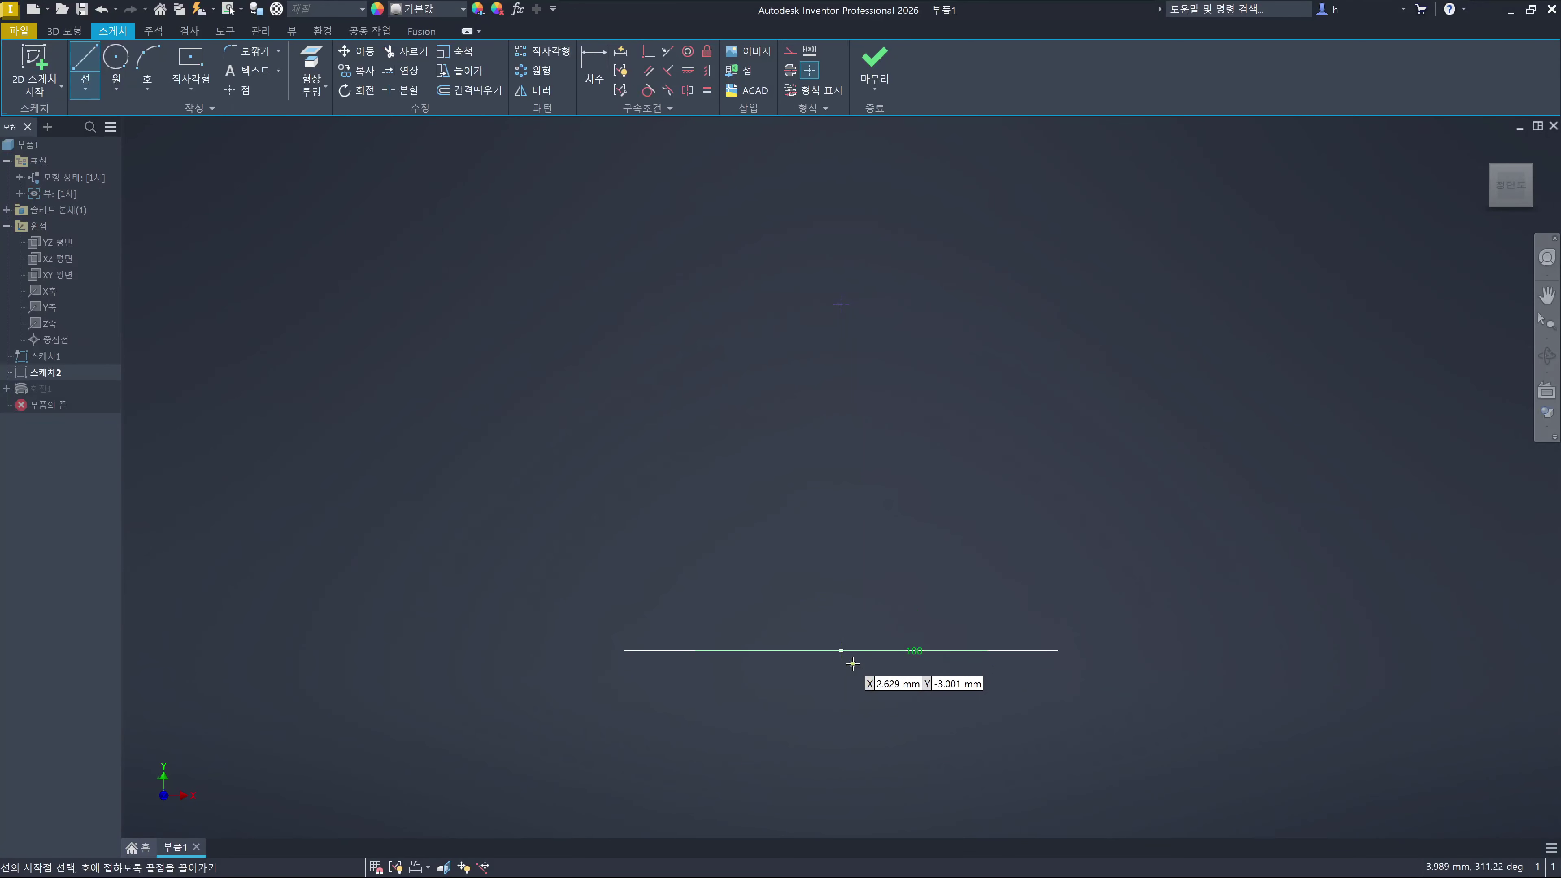
key(Escape)
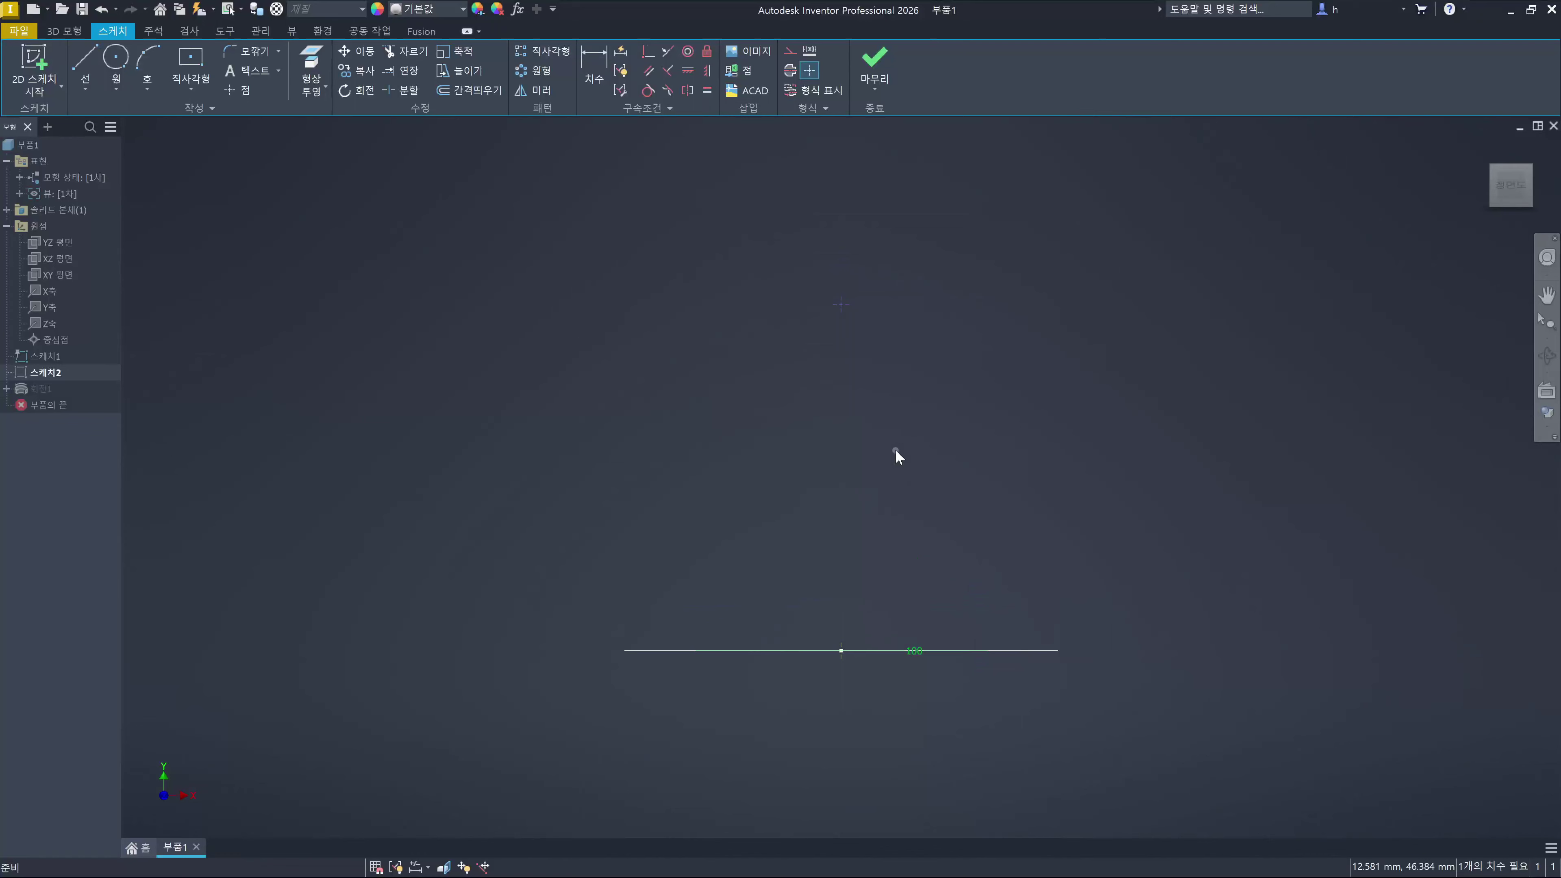
key(d)
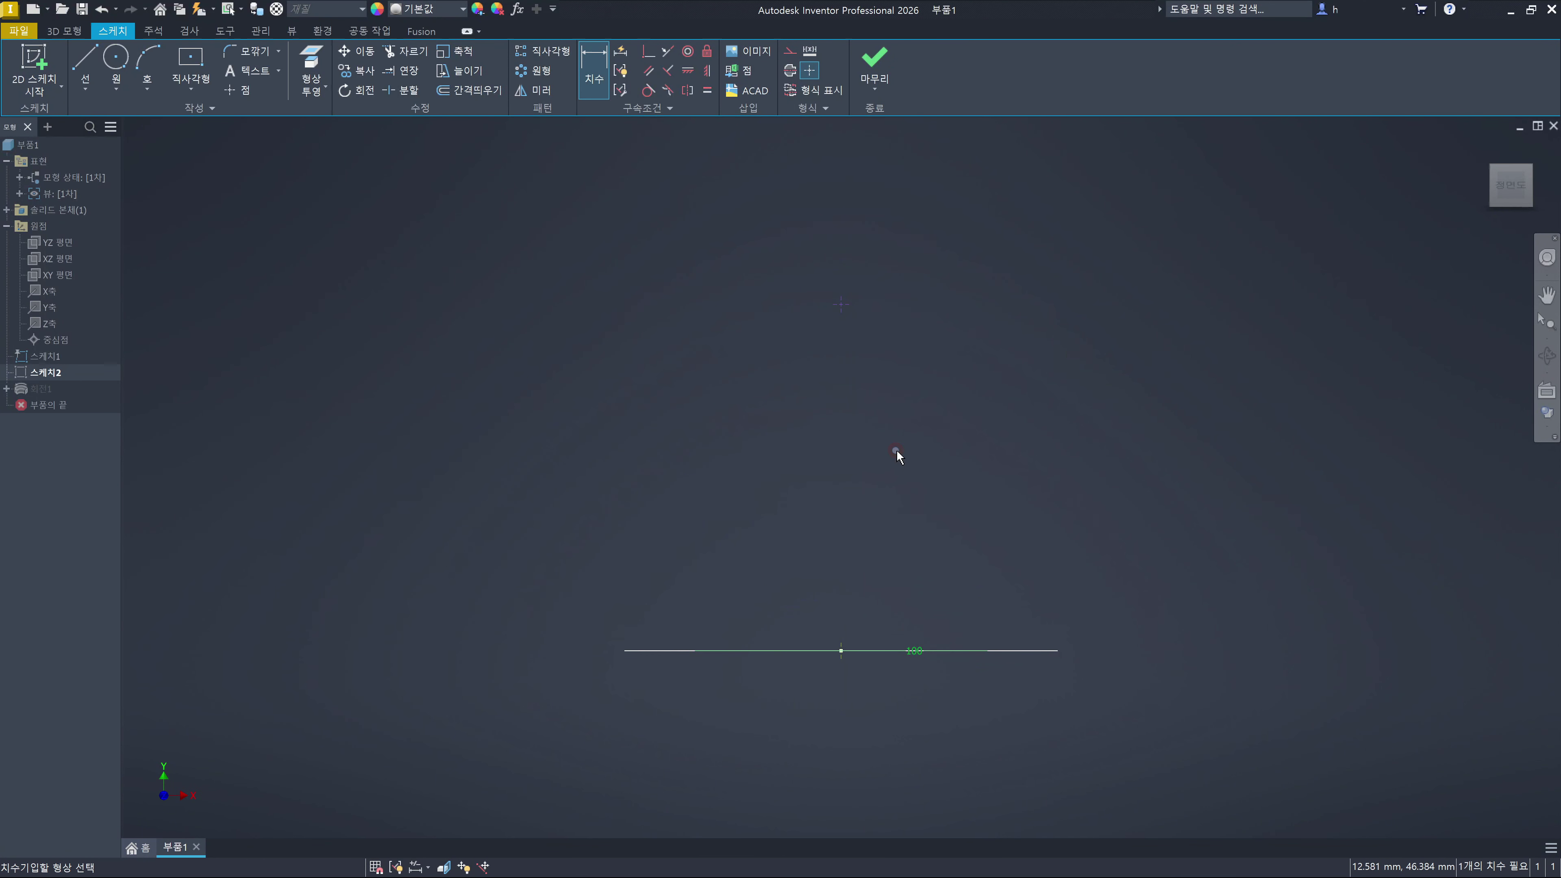
click(841, 651)
click(840, 306)
key(Escape)
click(1058, 650)
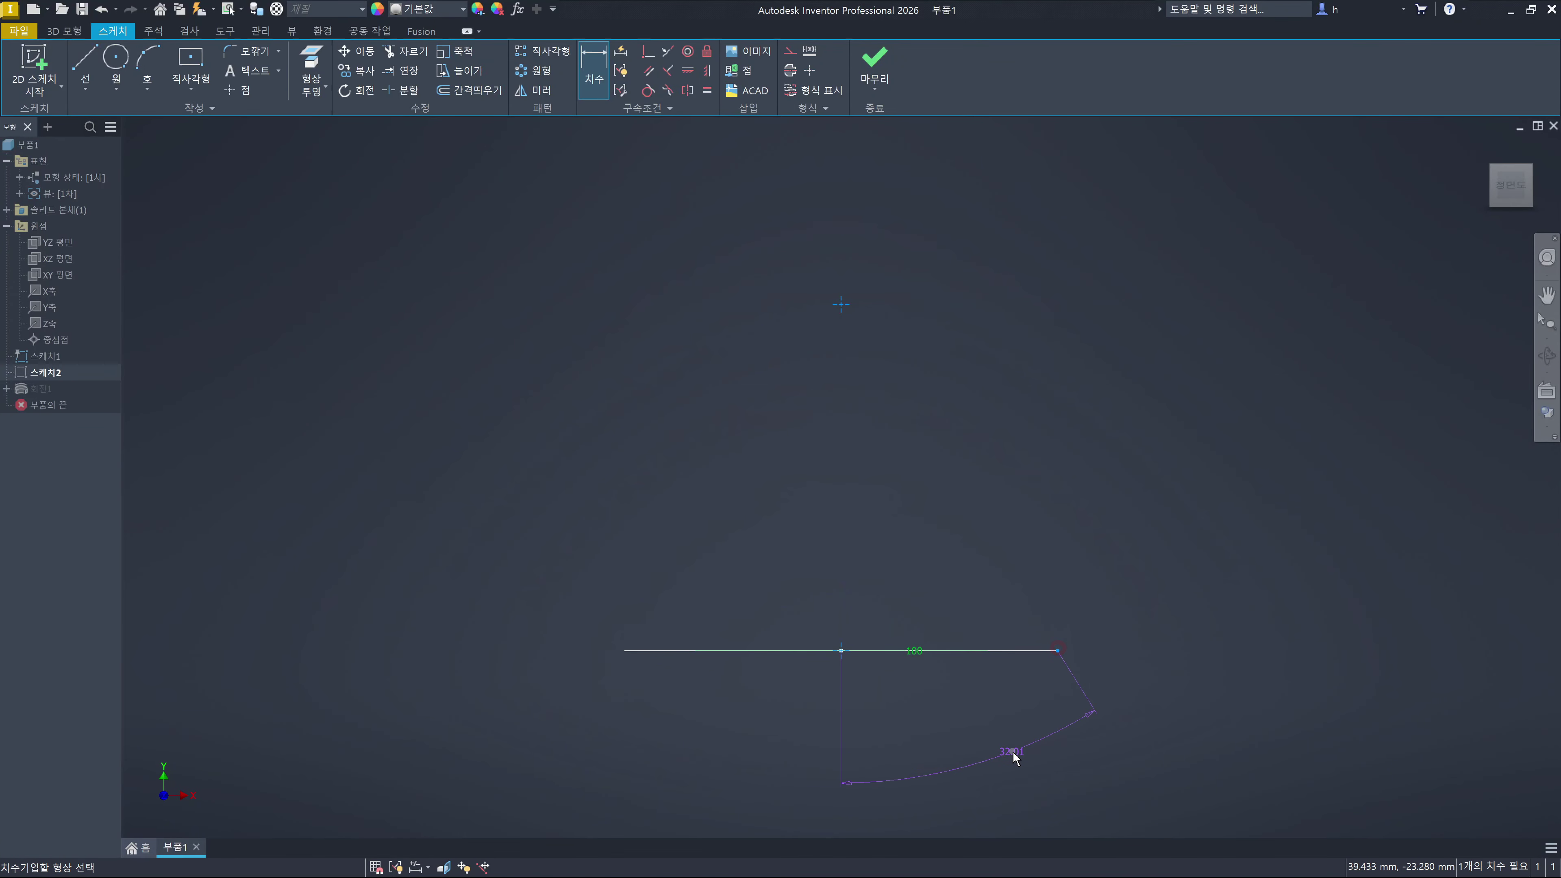
click(1012, 751)
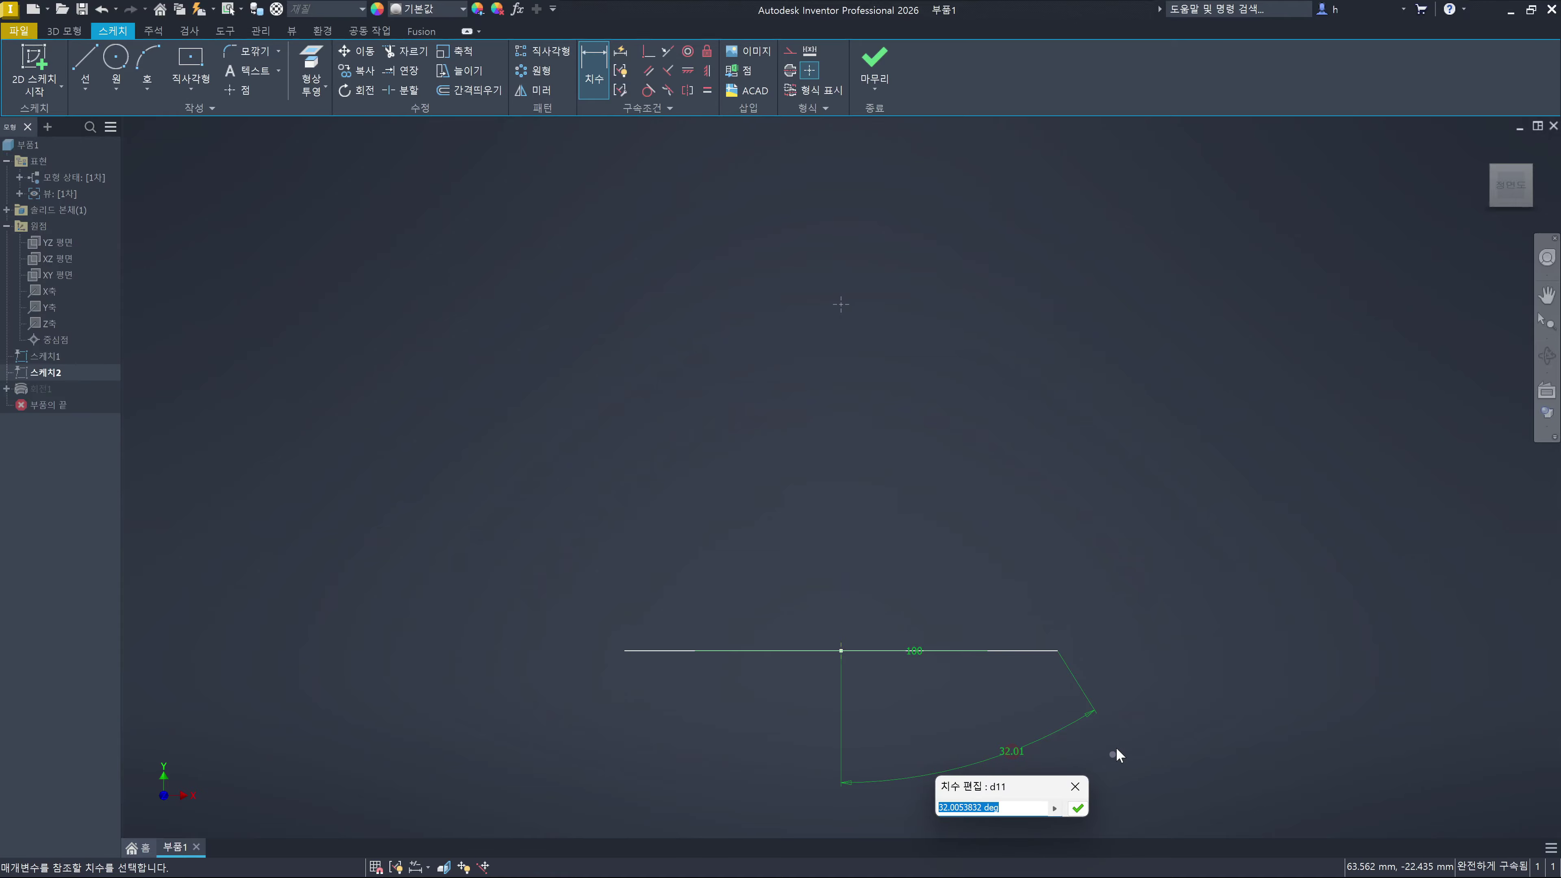
text(30)
key(Return)
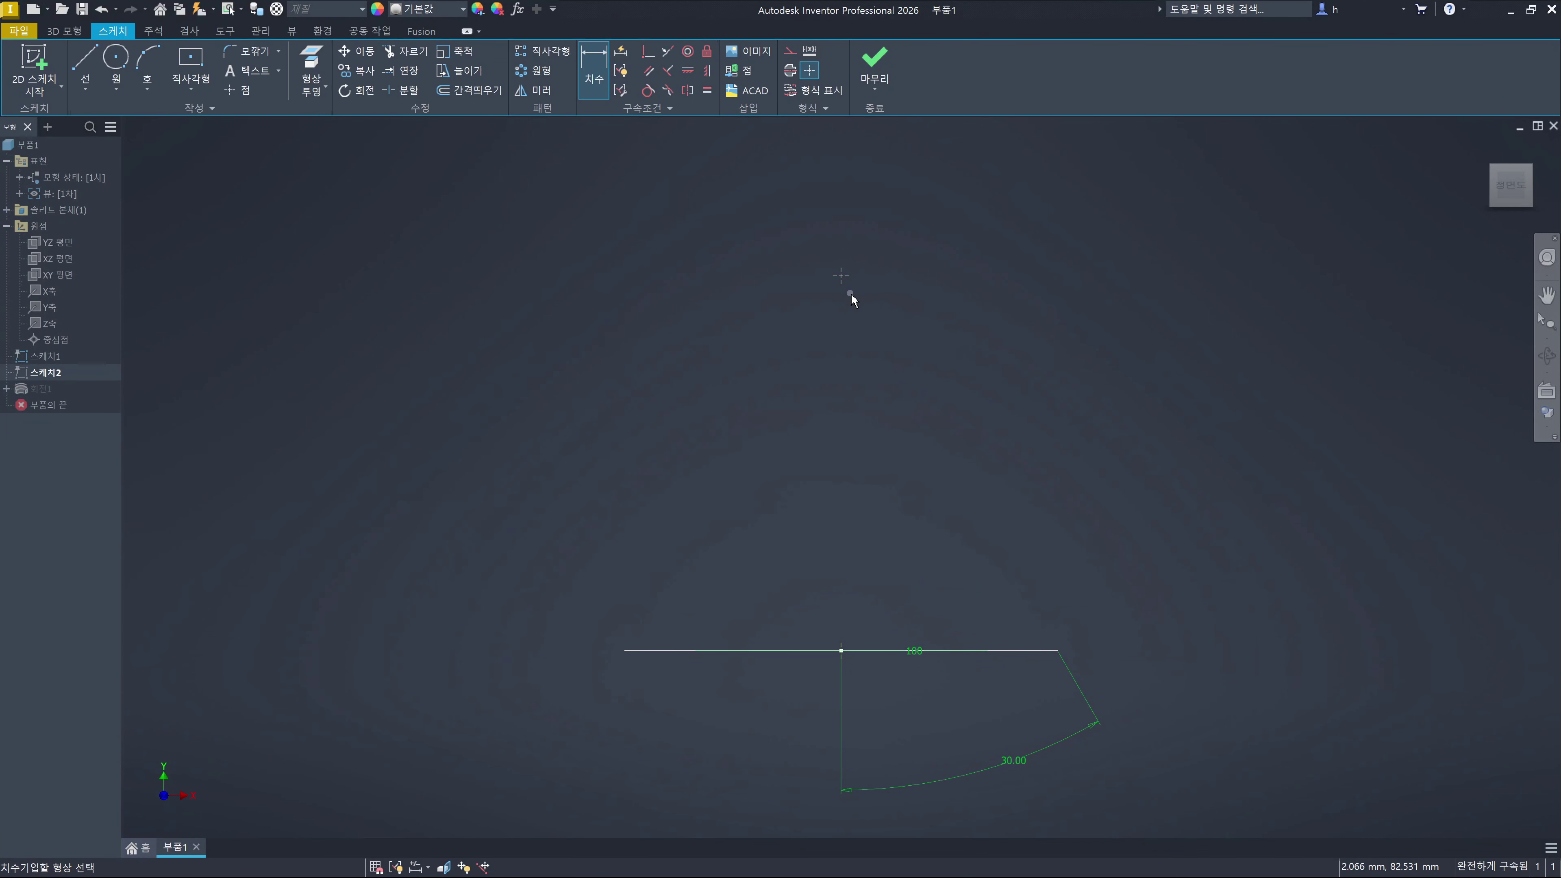
Finish editing the apex point sketch
mouse_move(1044, 365)
shift+middle_down()
mouse_move(1049, 404)
mouse_move(1033, 413)
shift+middle_up()
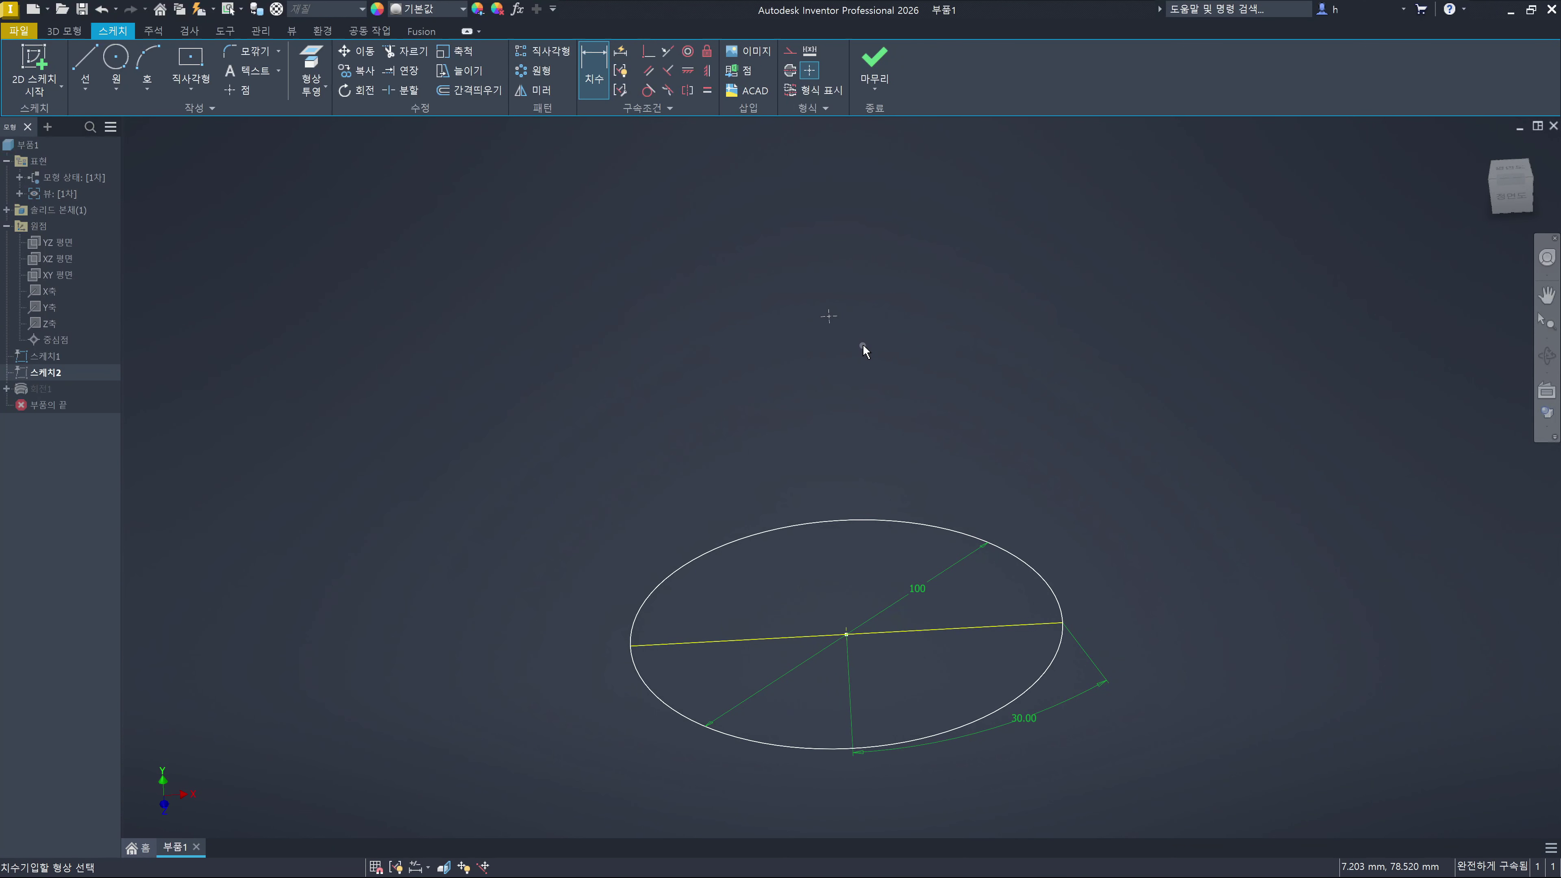
click(1070, 355)
key(Escape)
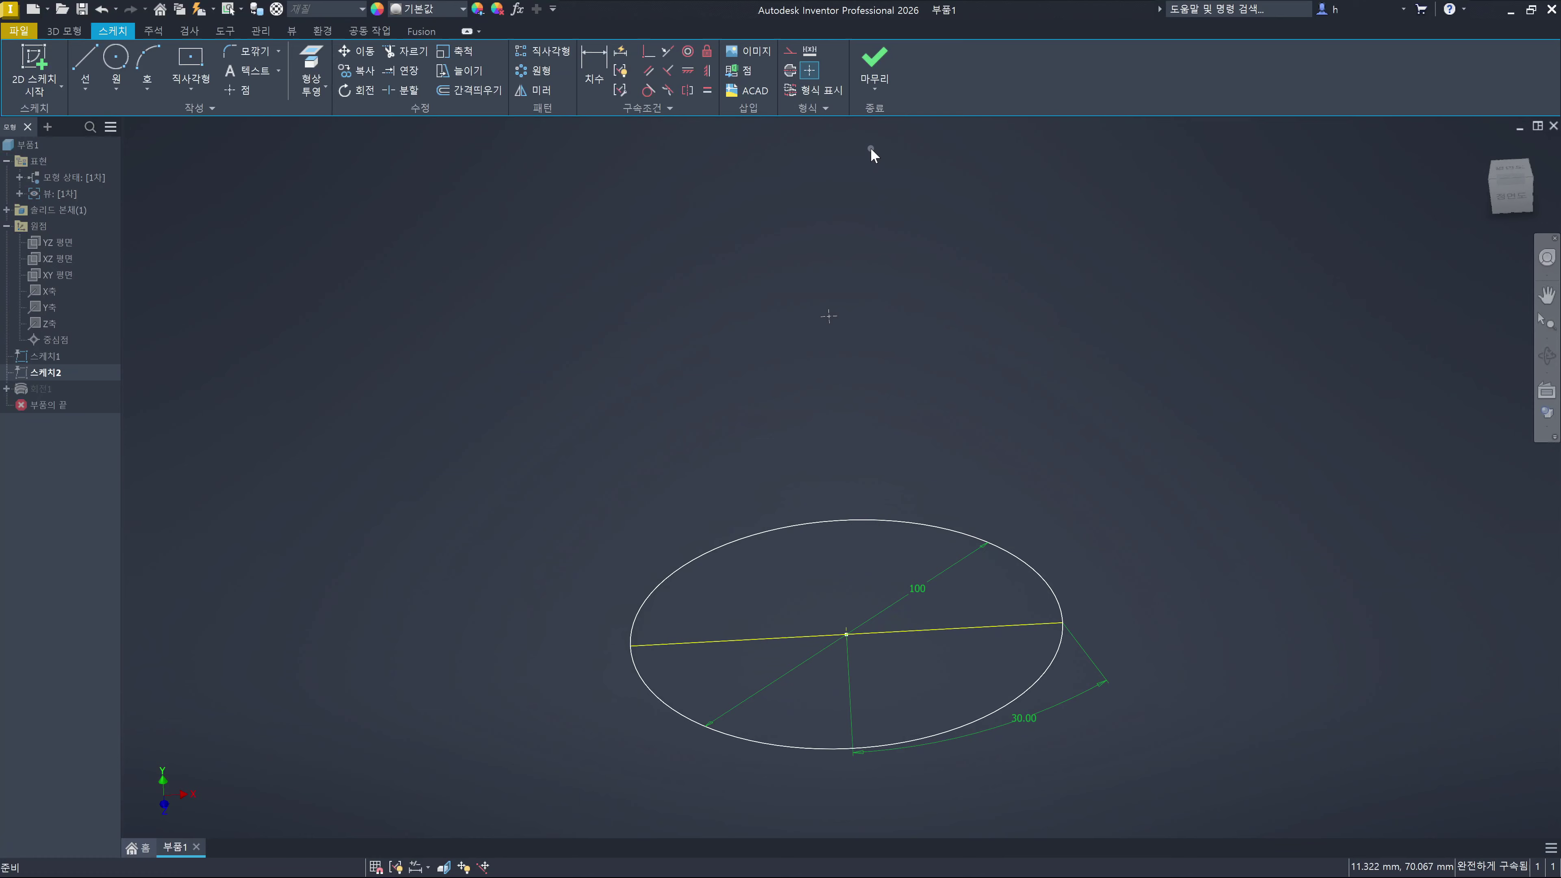
click(868, 69)
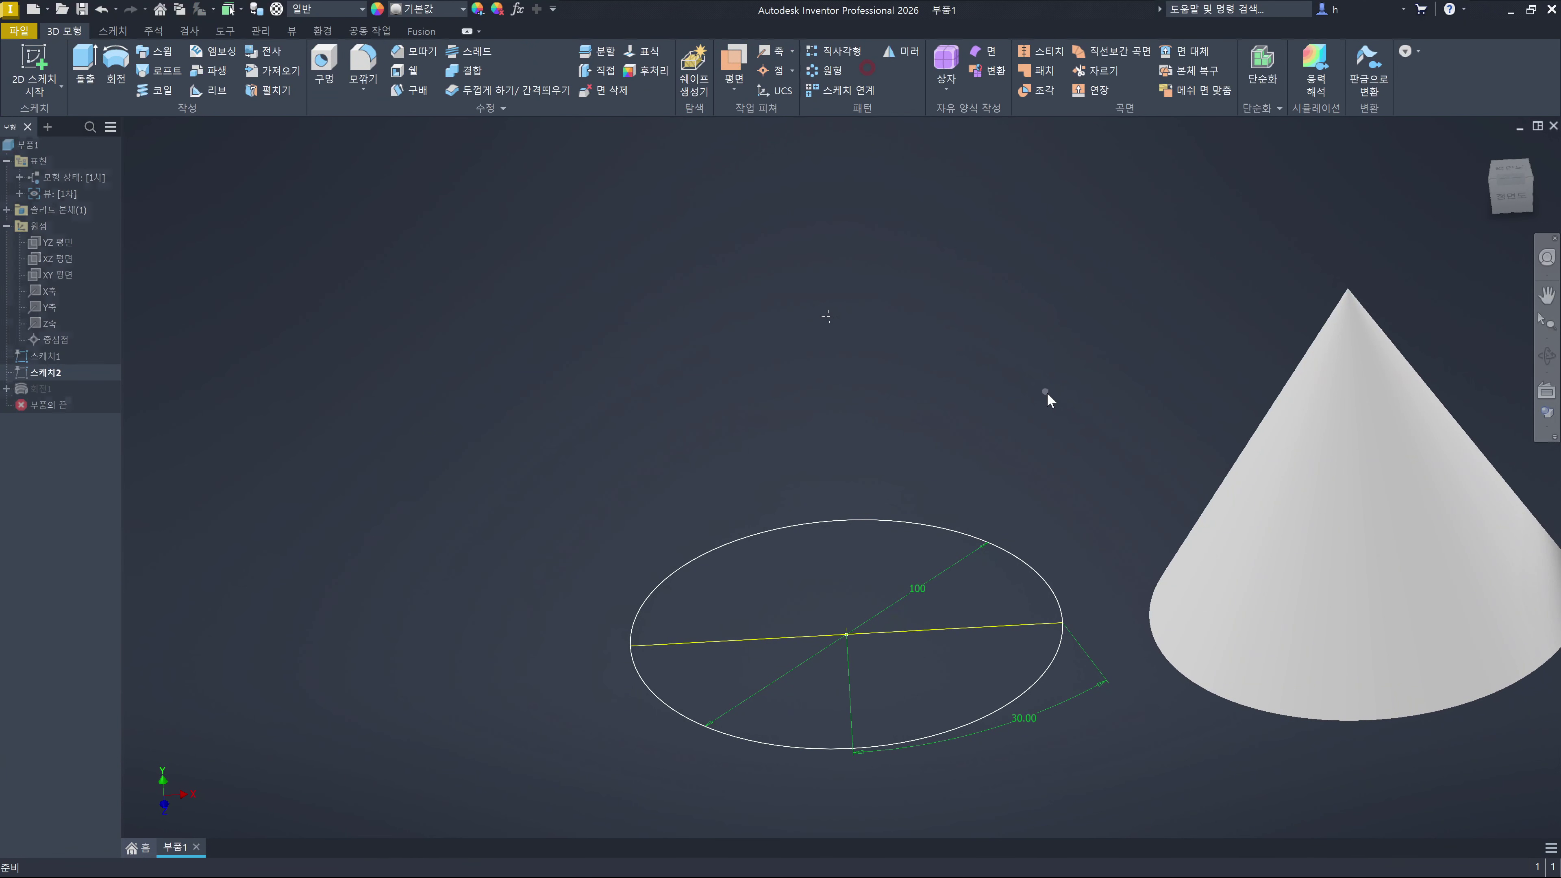
click(1076, 382)
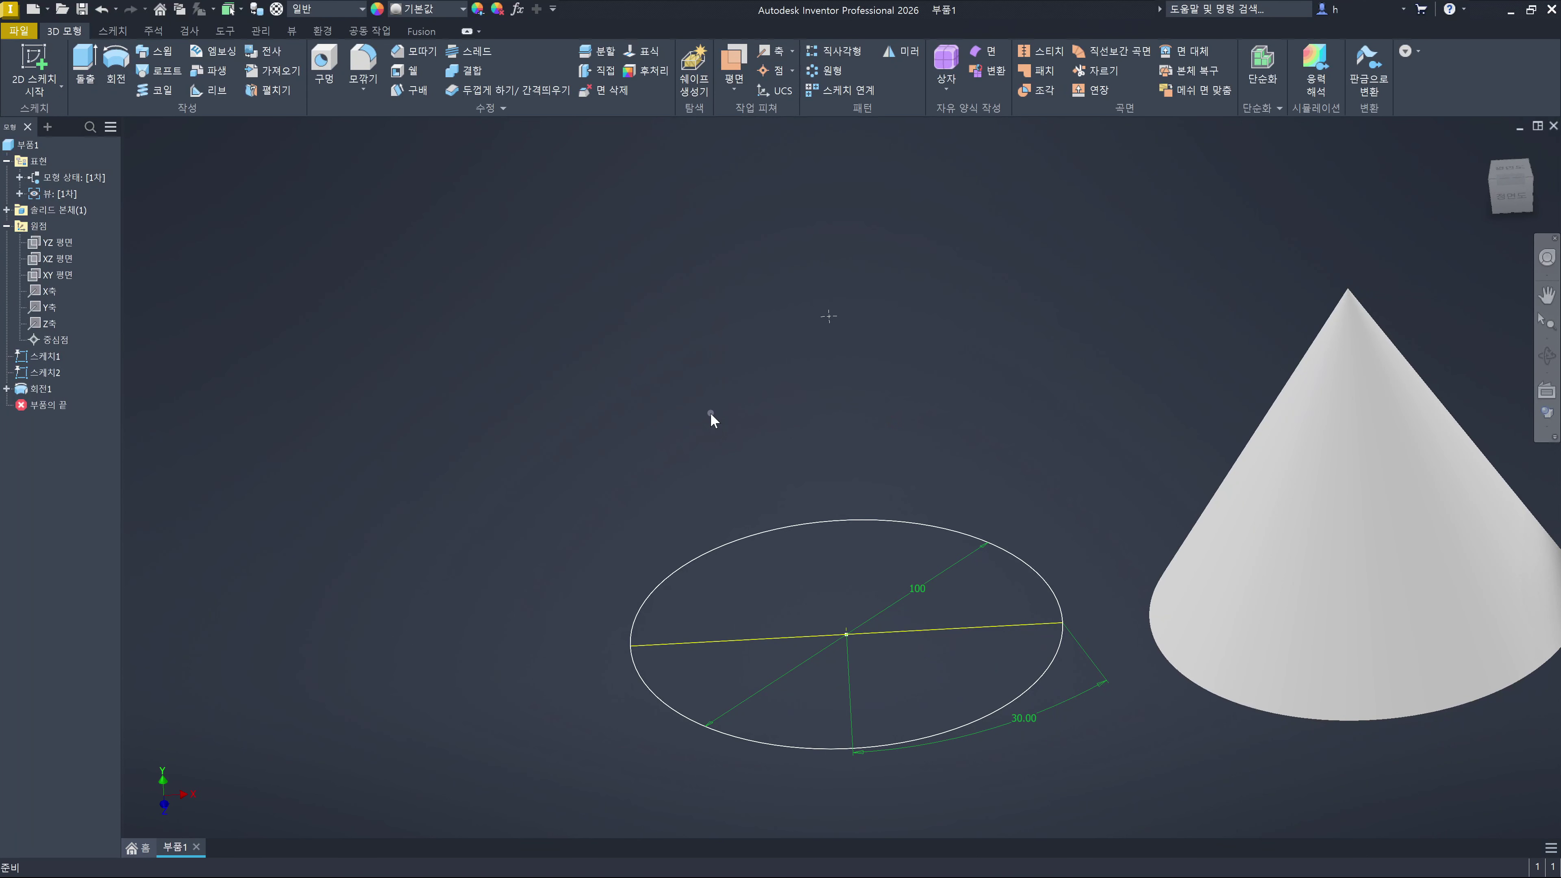
Loft from the 100 mm base circle to the apex point above it, creating a solid cone
key(shift+l)
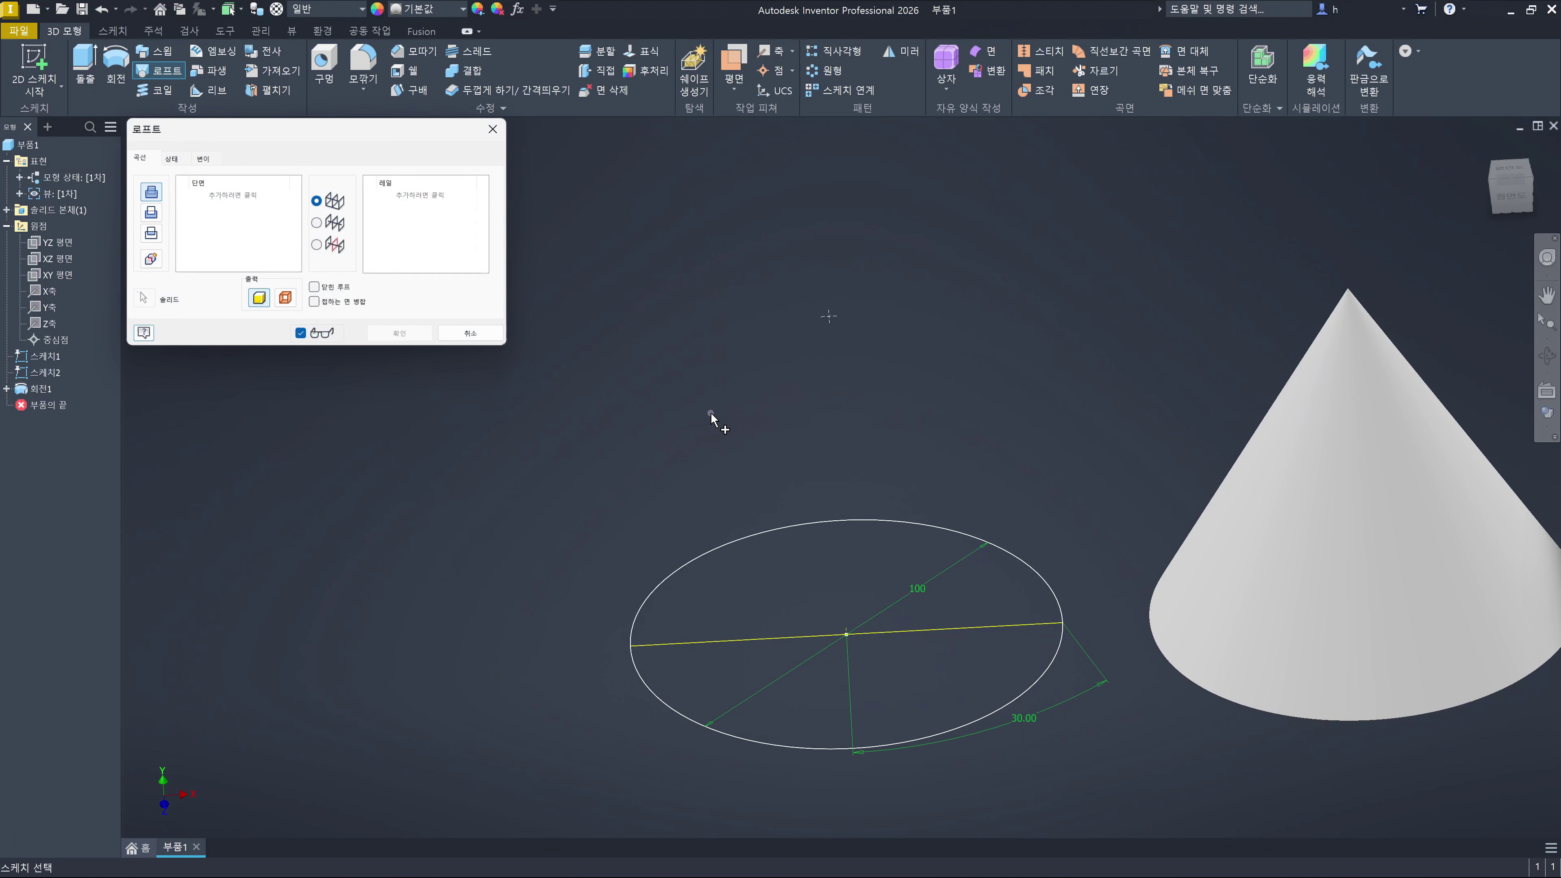
click(1022, 693)
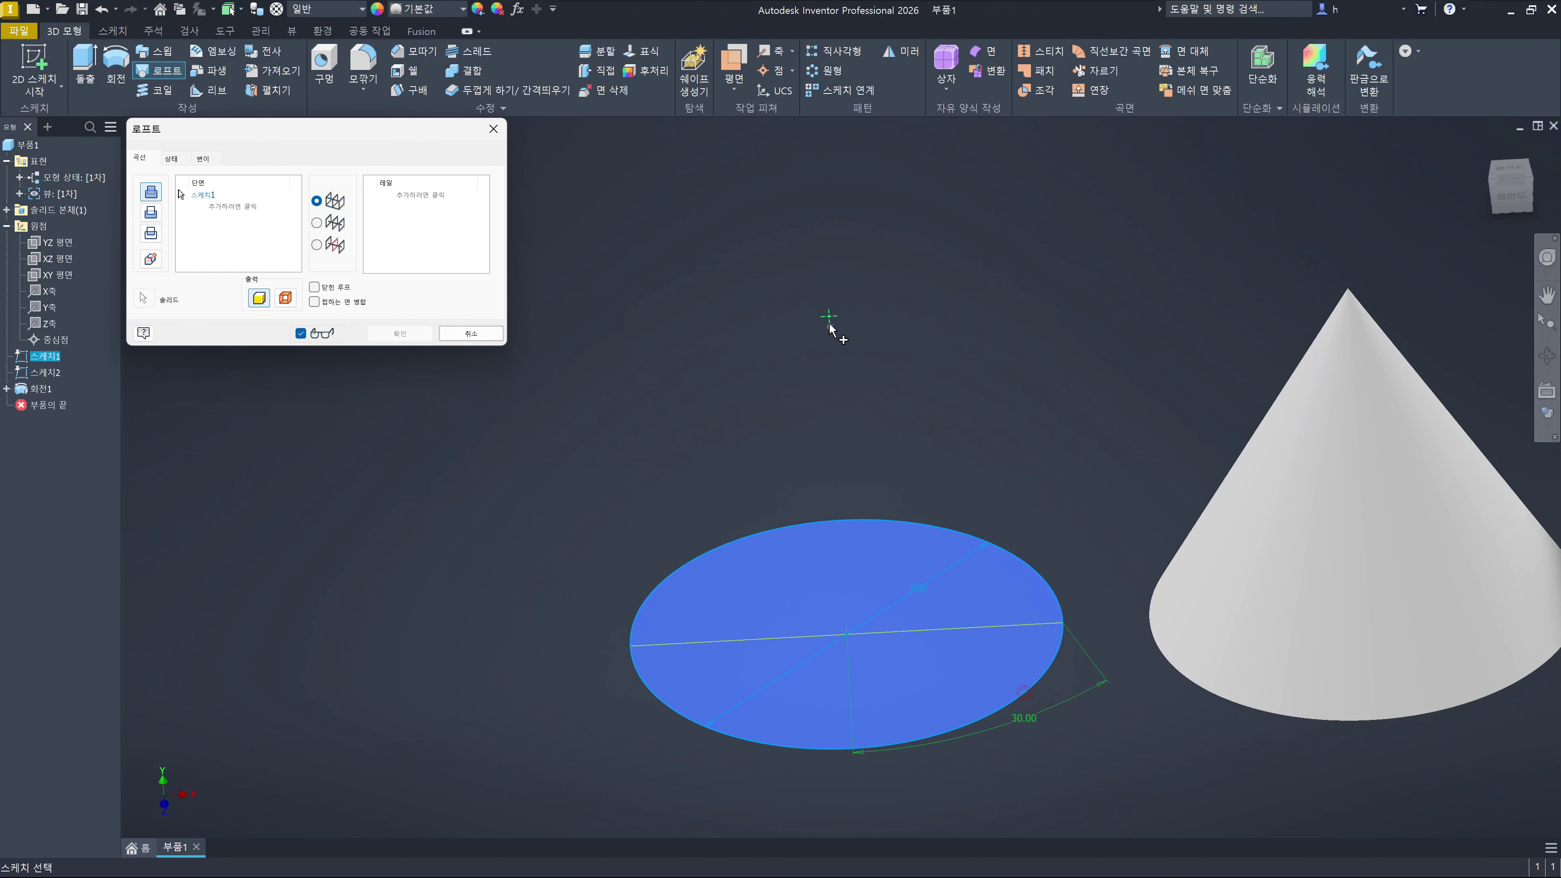
click(829, 319)
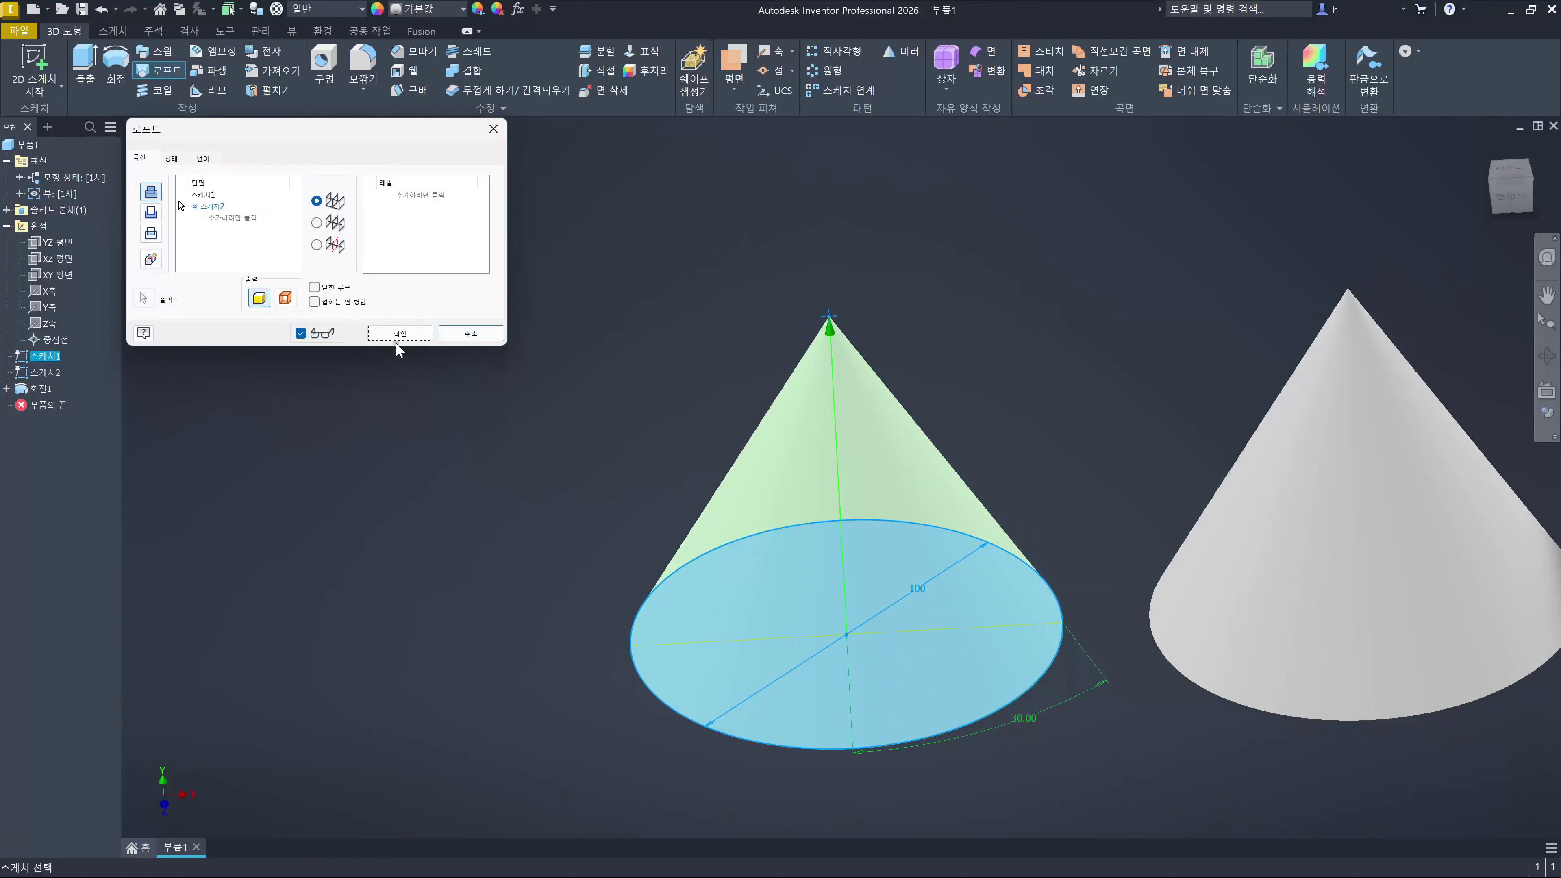
click(397, 338)
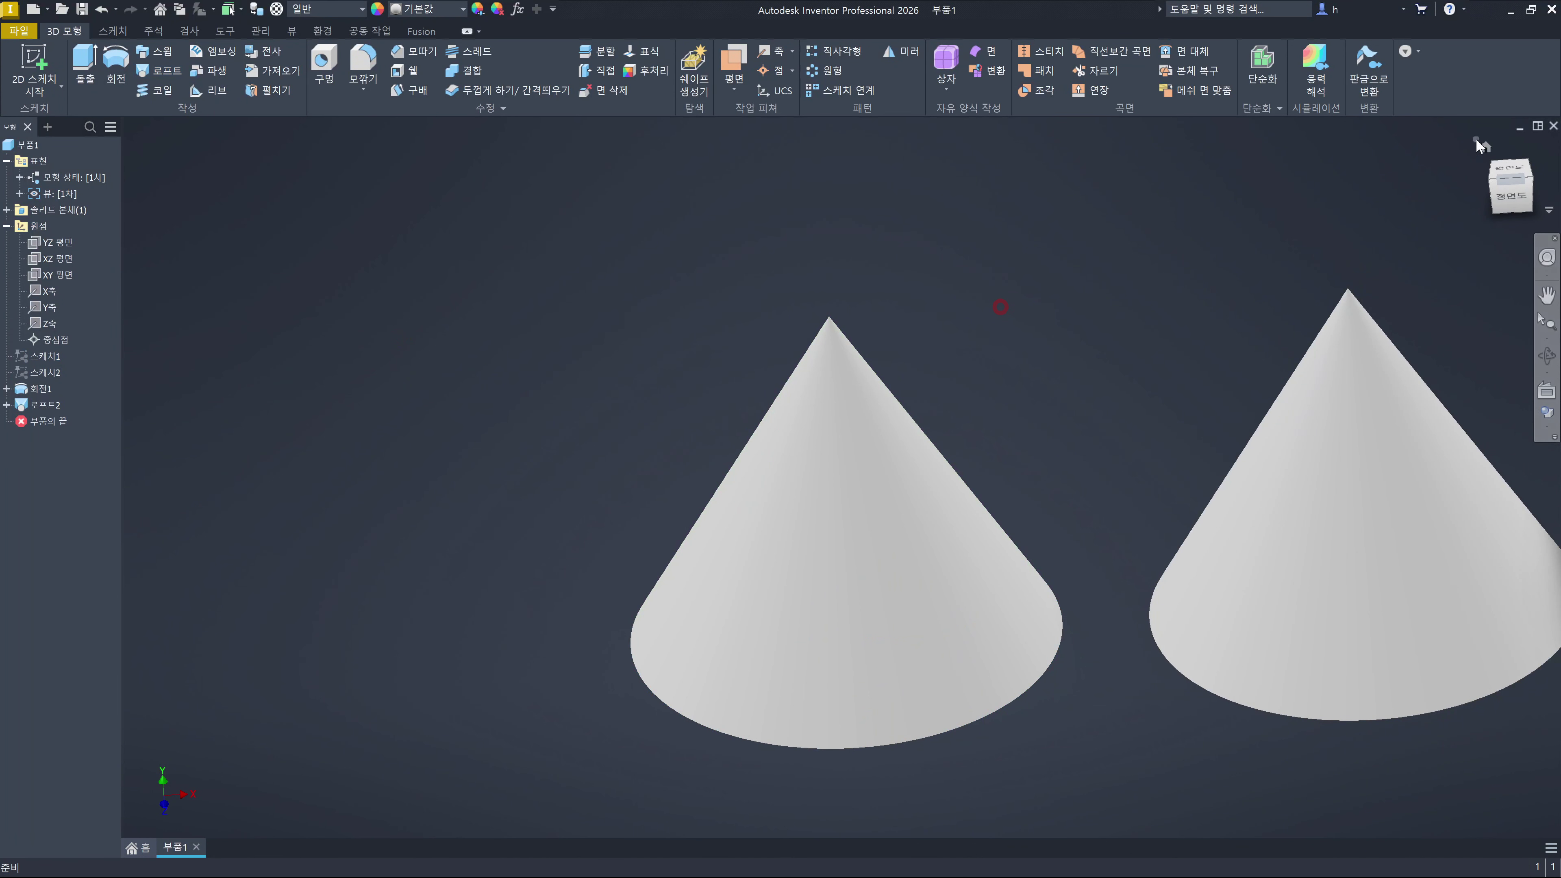
click(1479, 145)
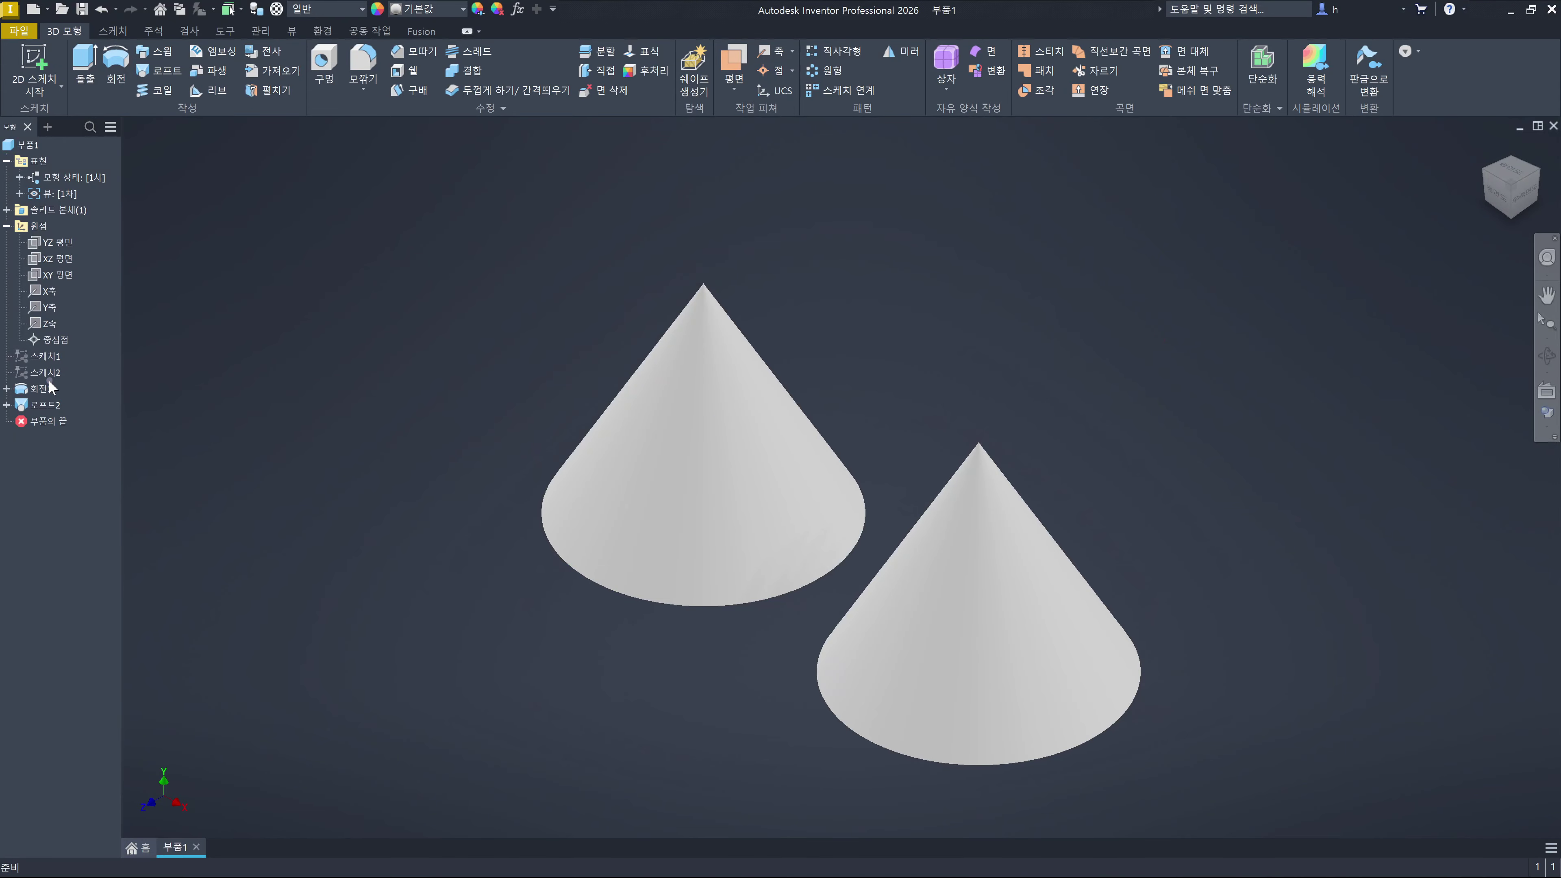
Reopen the cone's loft feature to examine its join, cut and intersect output options
double_click(47, 404)
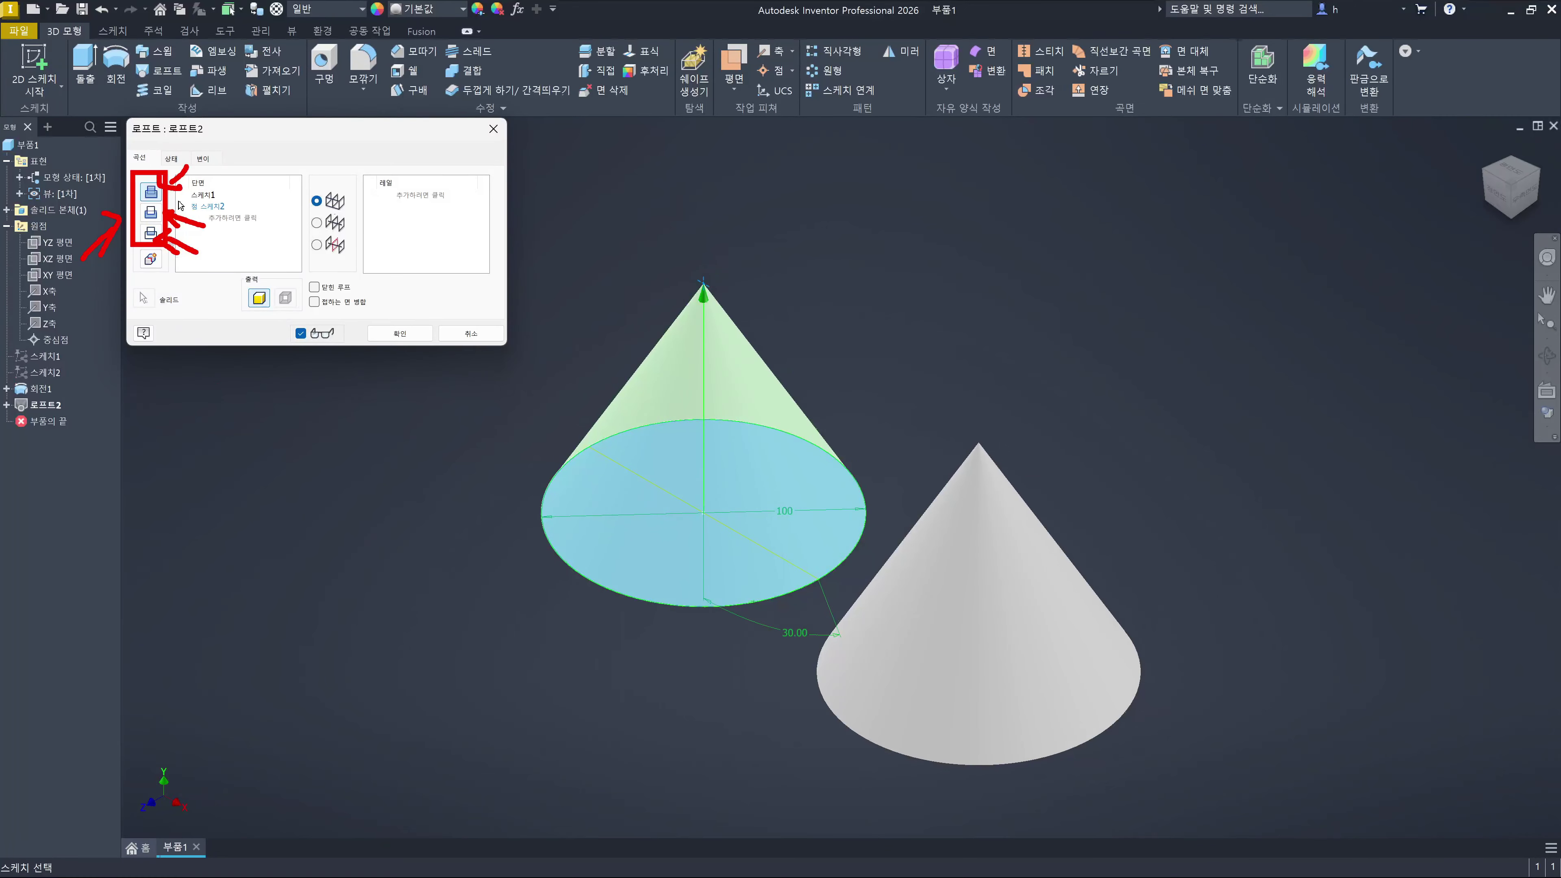
key(Escape)
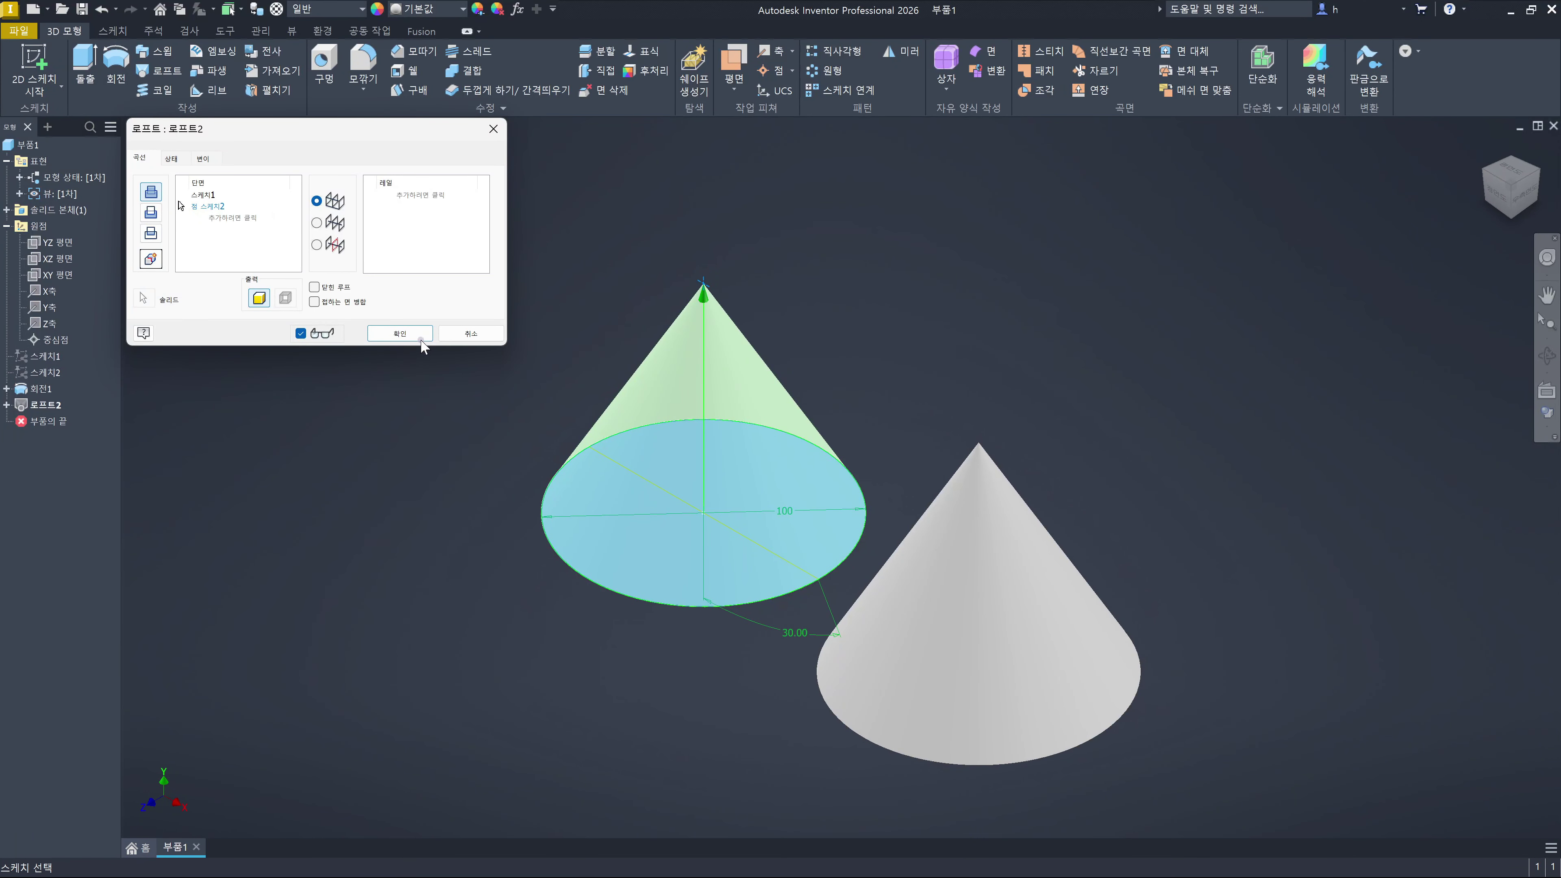
click(408, 335)
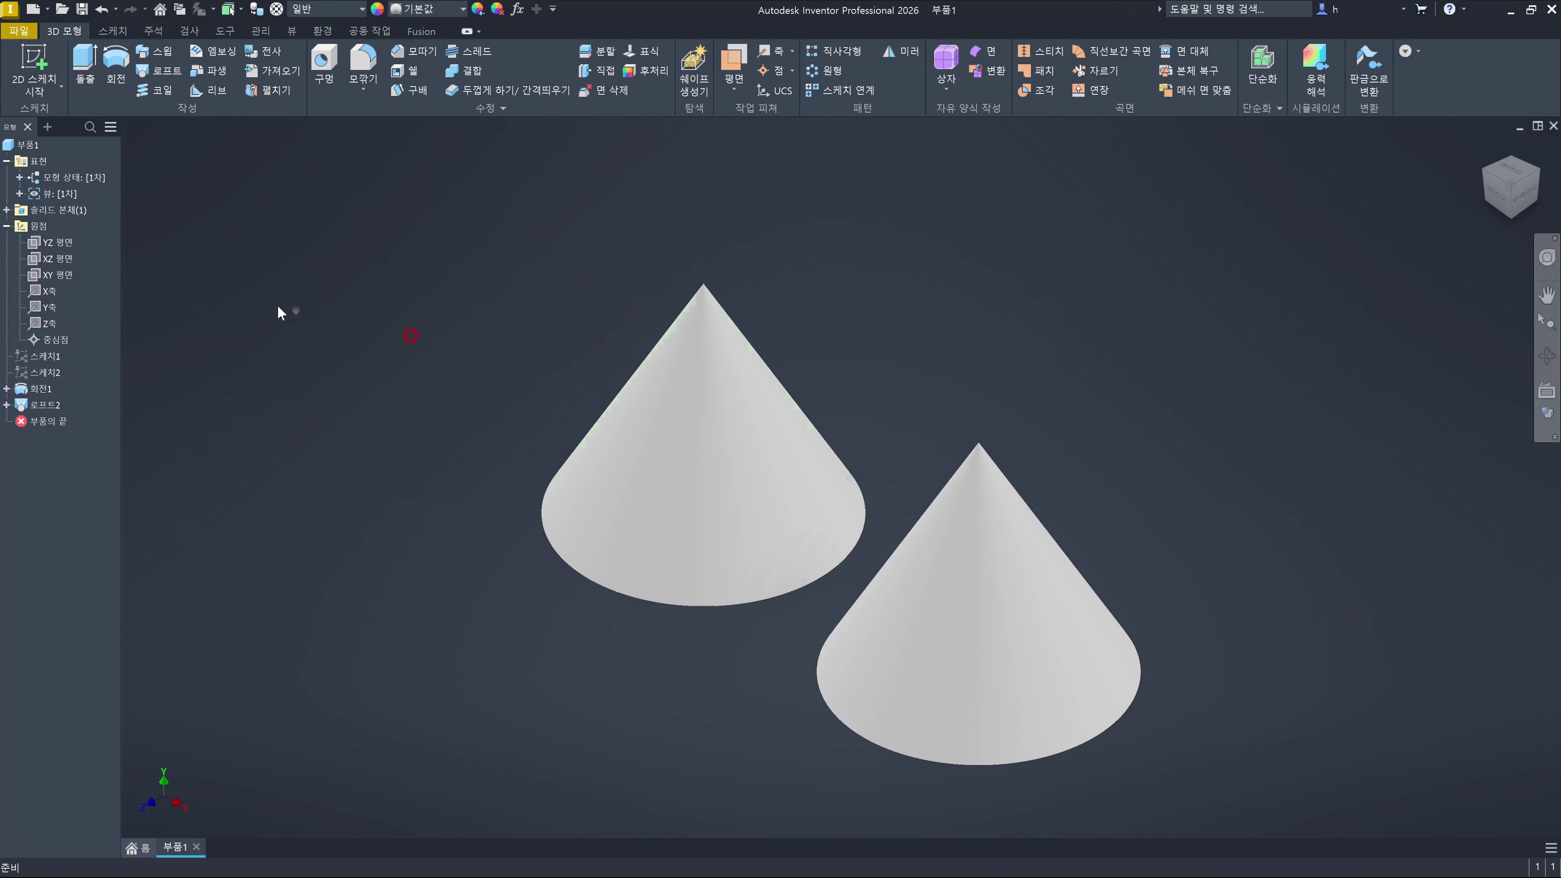
Expand the solid bodies folder and highlight its body to examine how the two cones belong together
click(6, 209)
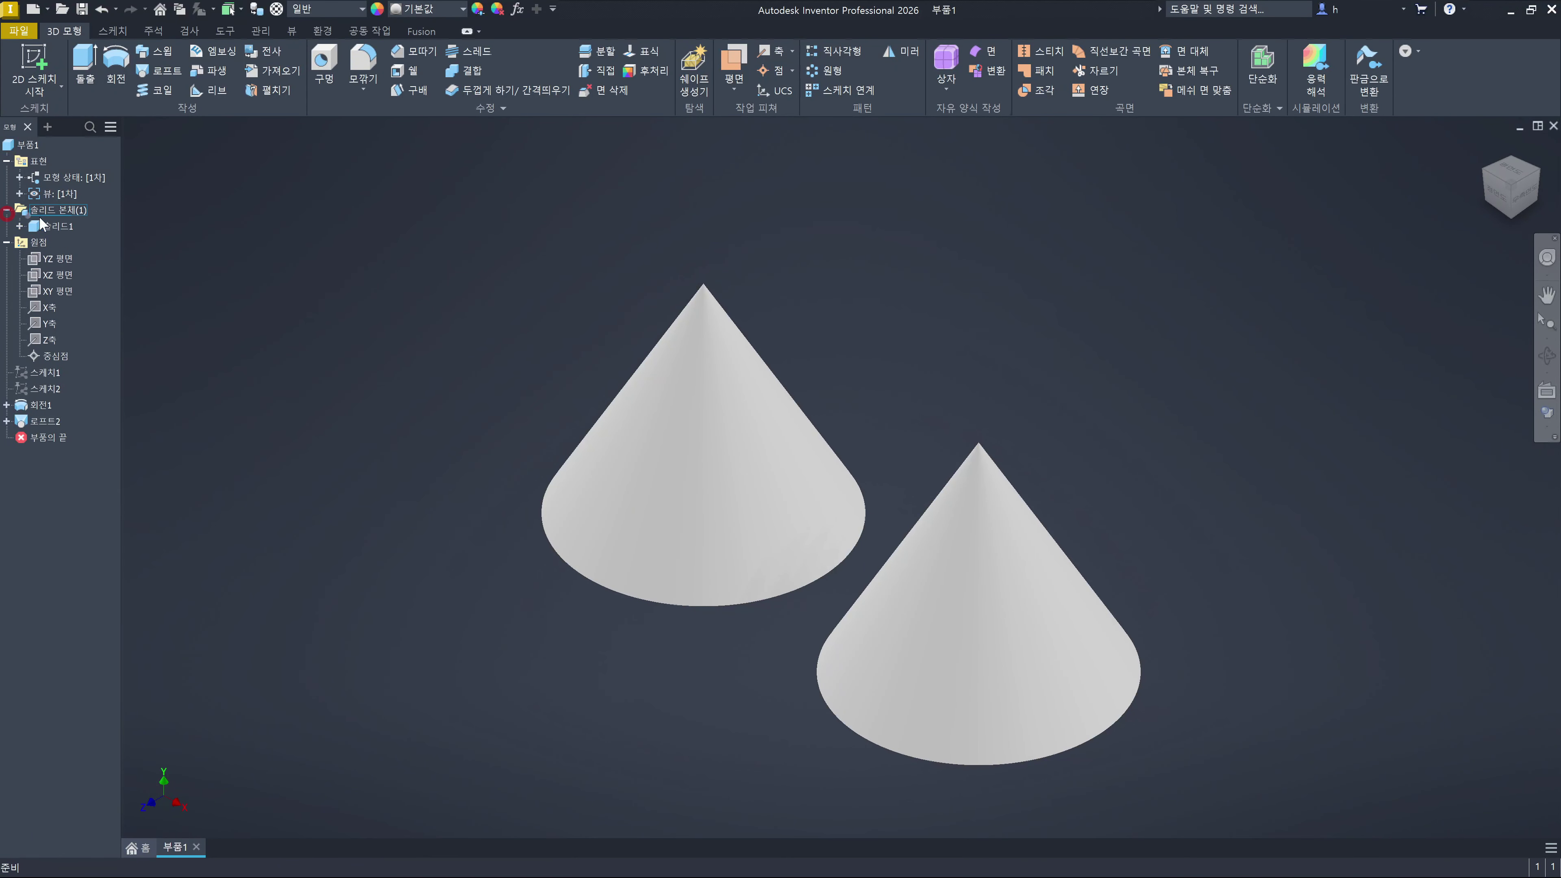
click(62, 233)
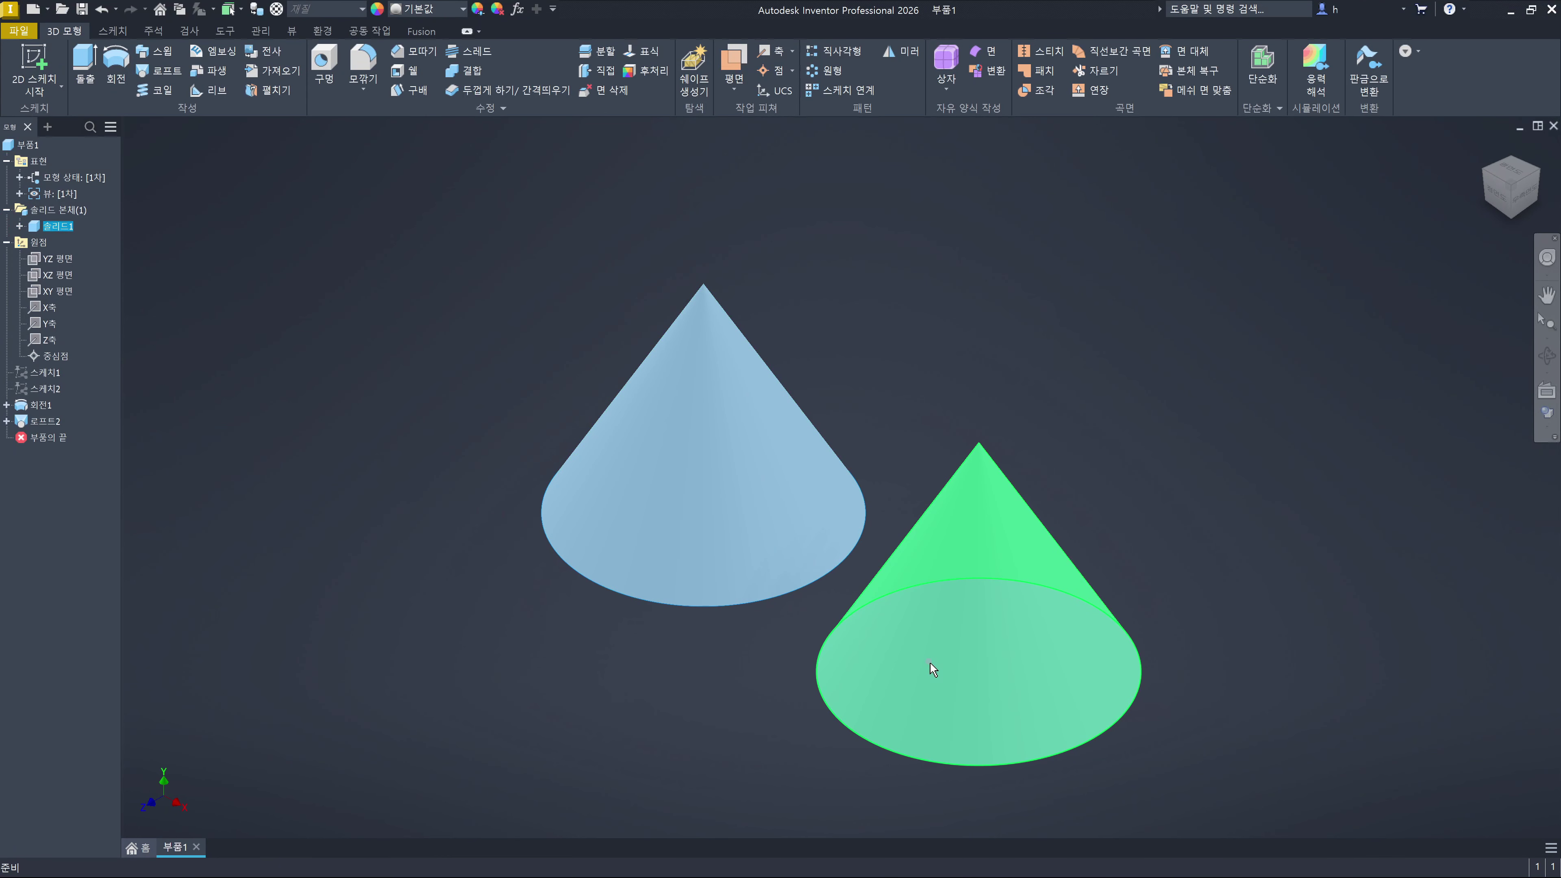
click(929, 662)
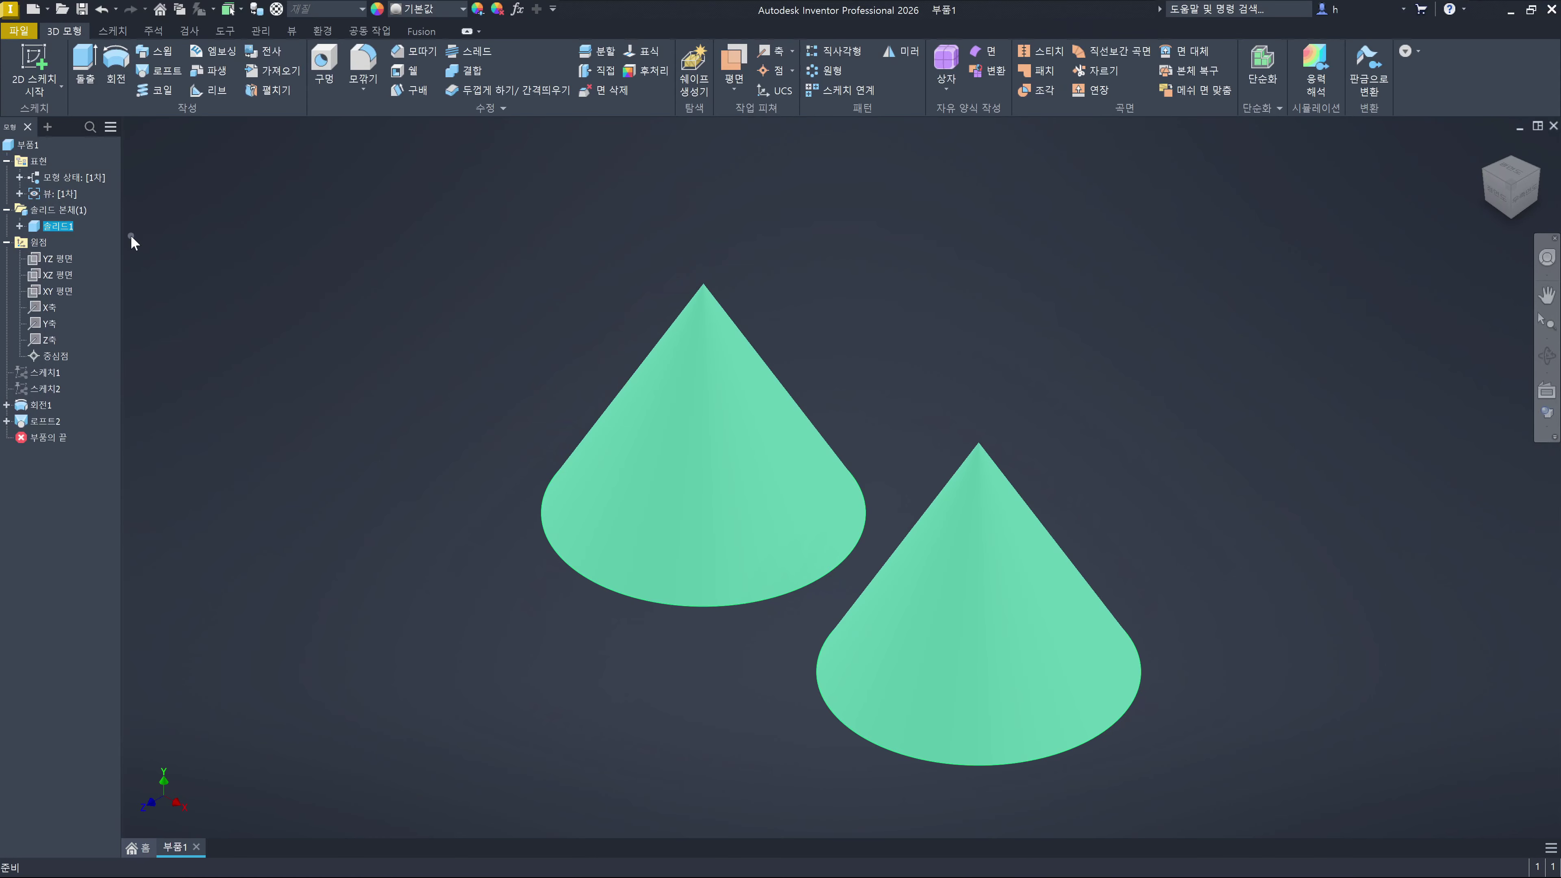
click(624, 302)
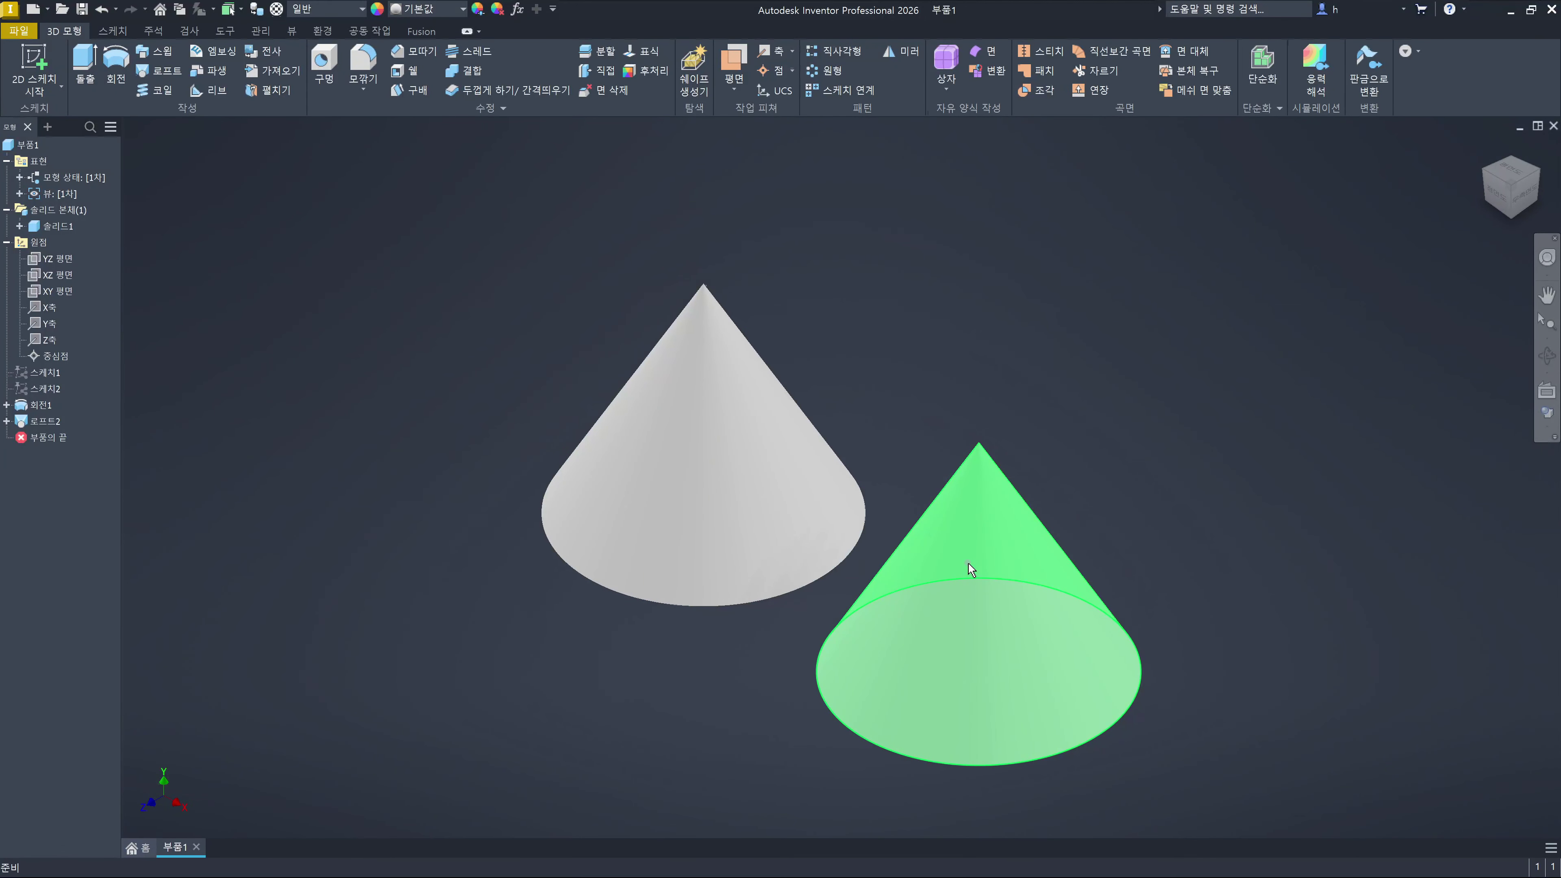
mouse_move(968, 564)
click(58, 228)
click(342, 383)
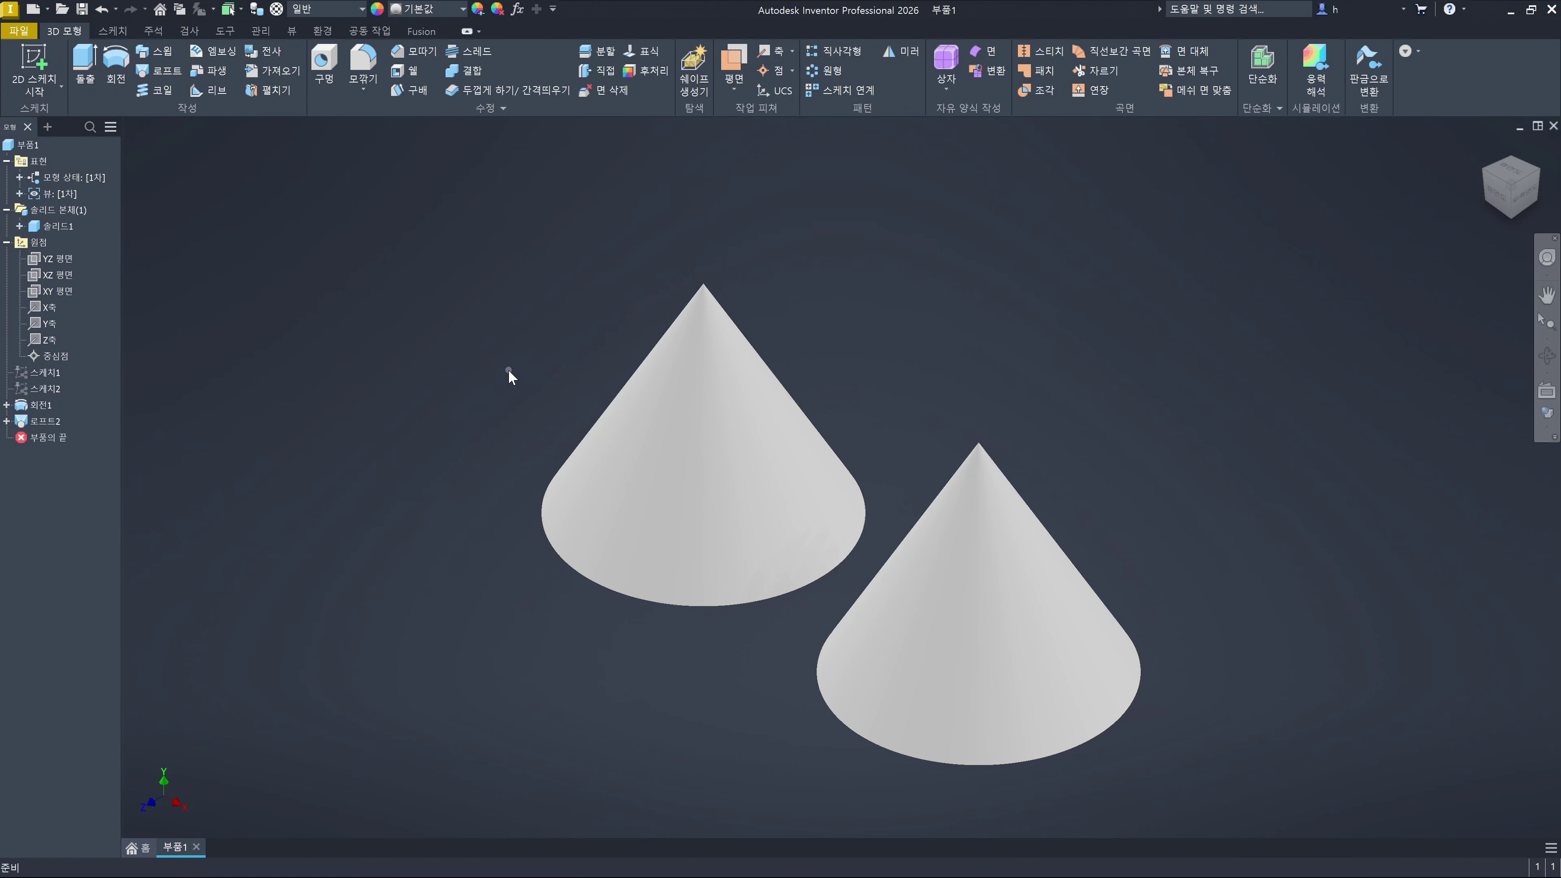
click(441, 332)
Edit the loft feature and change its output operation to New Solid
double_click(53, 421)
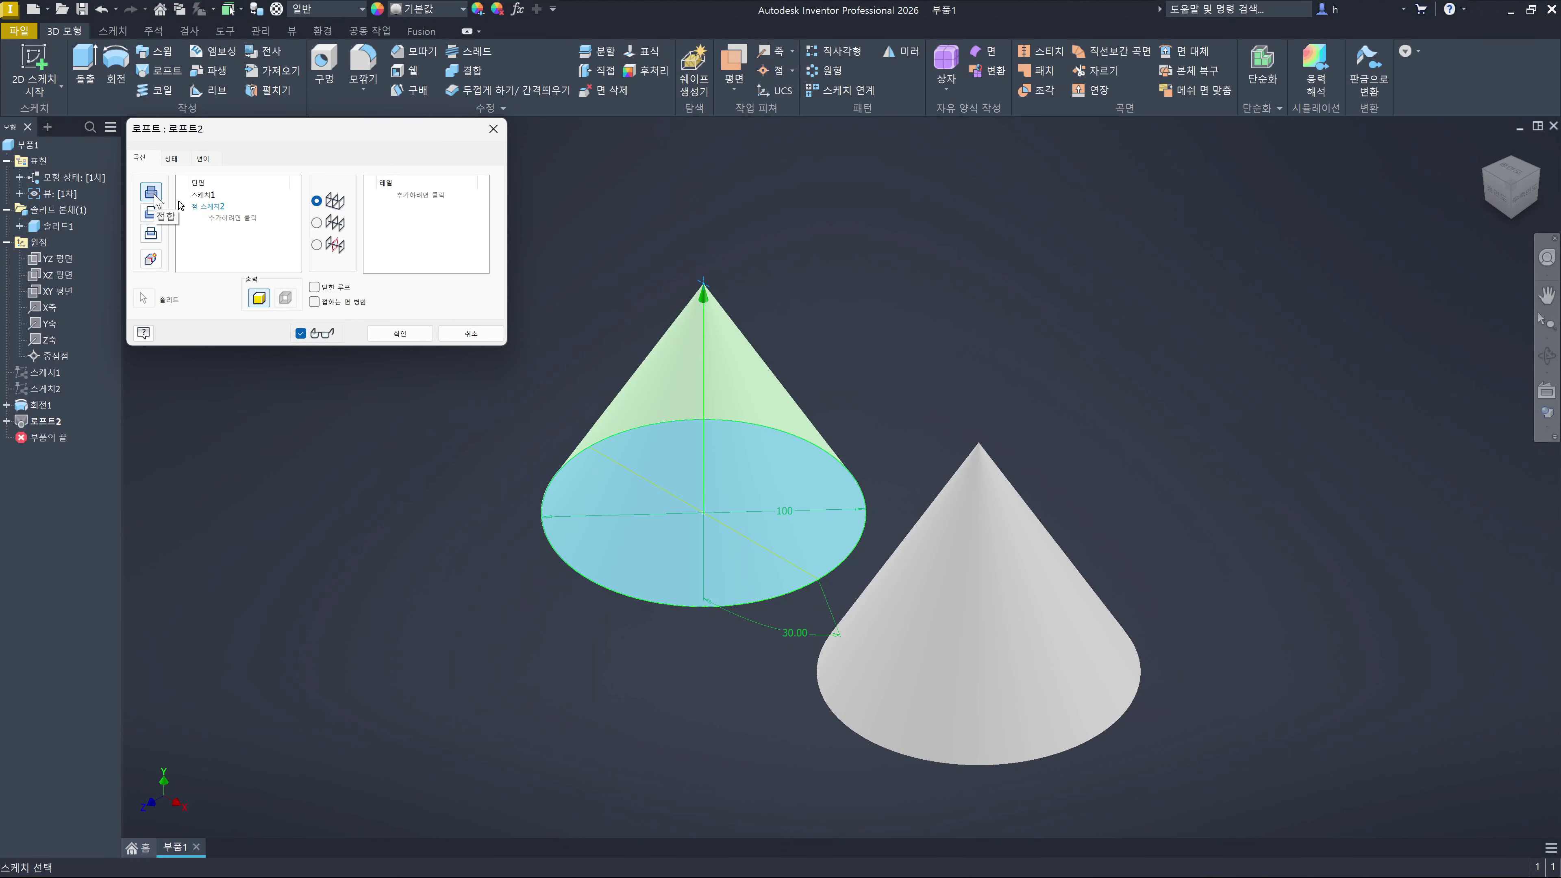
click(151, 259)
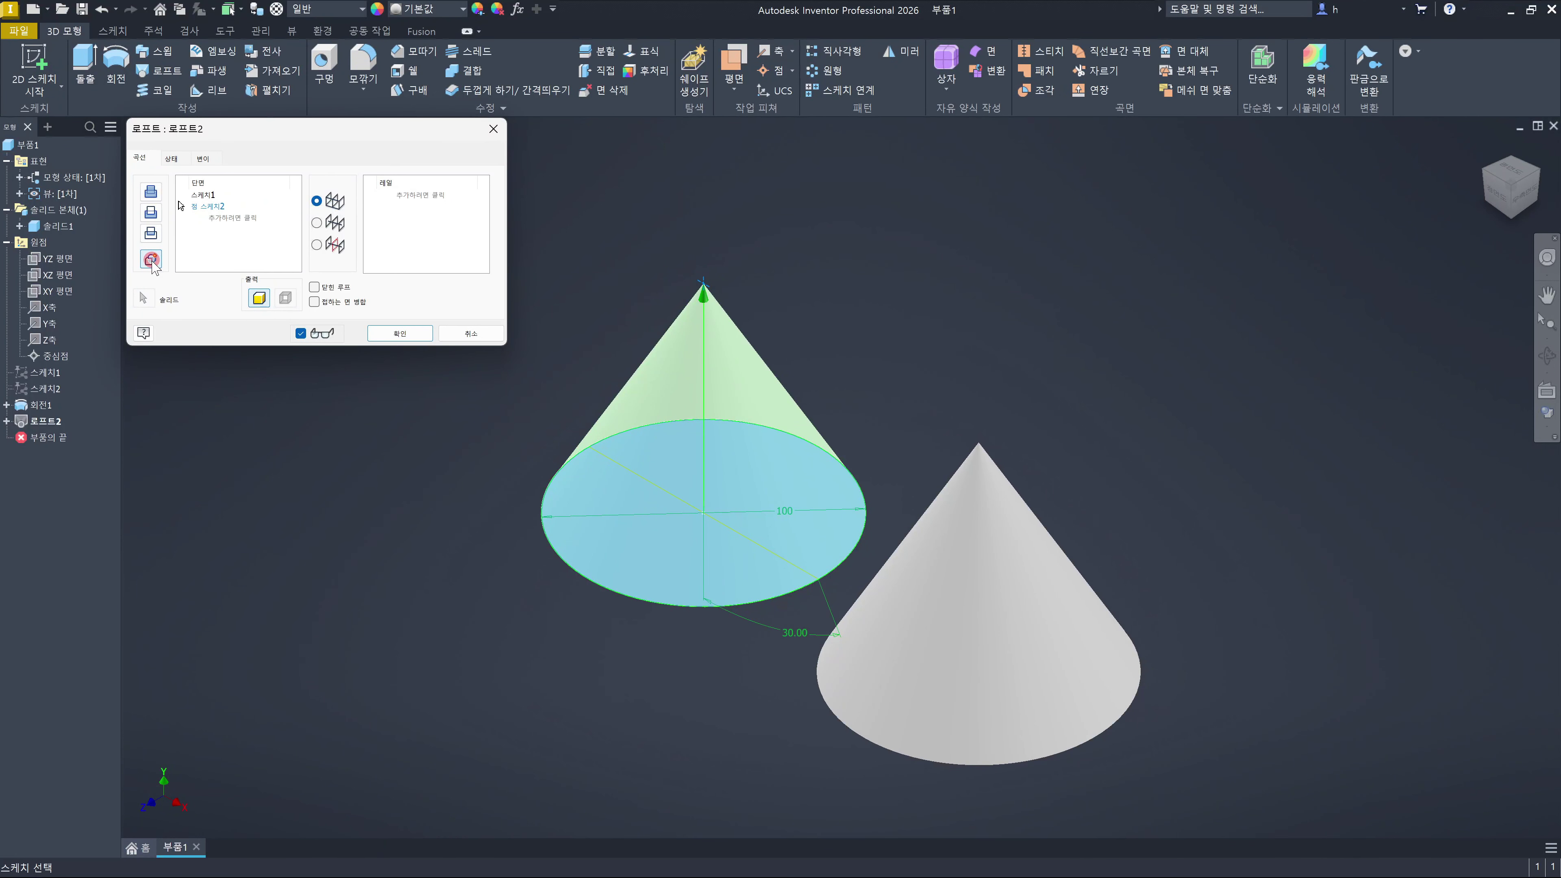
click(388, 331)
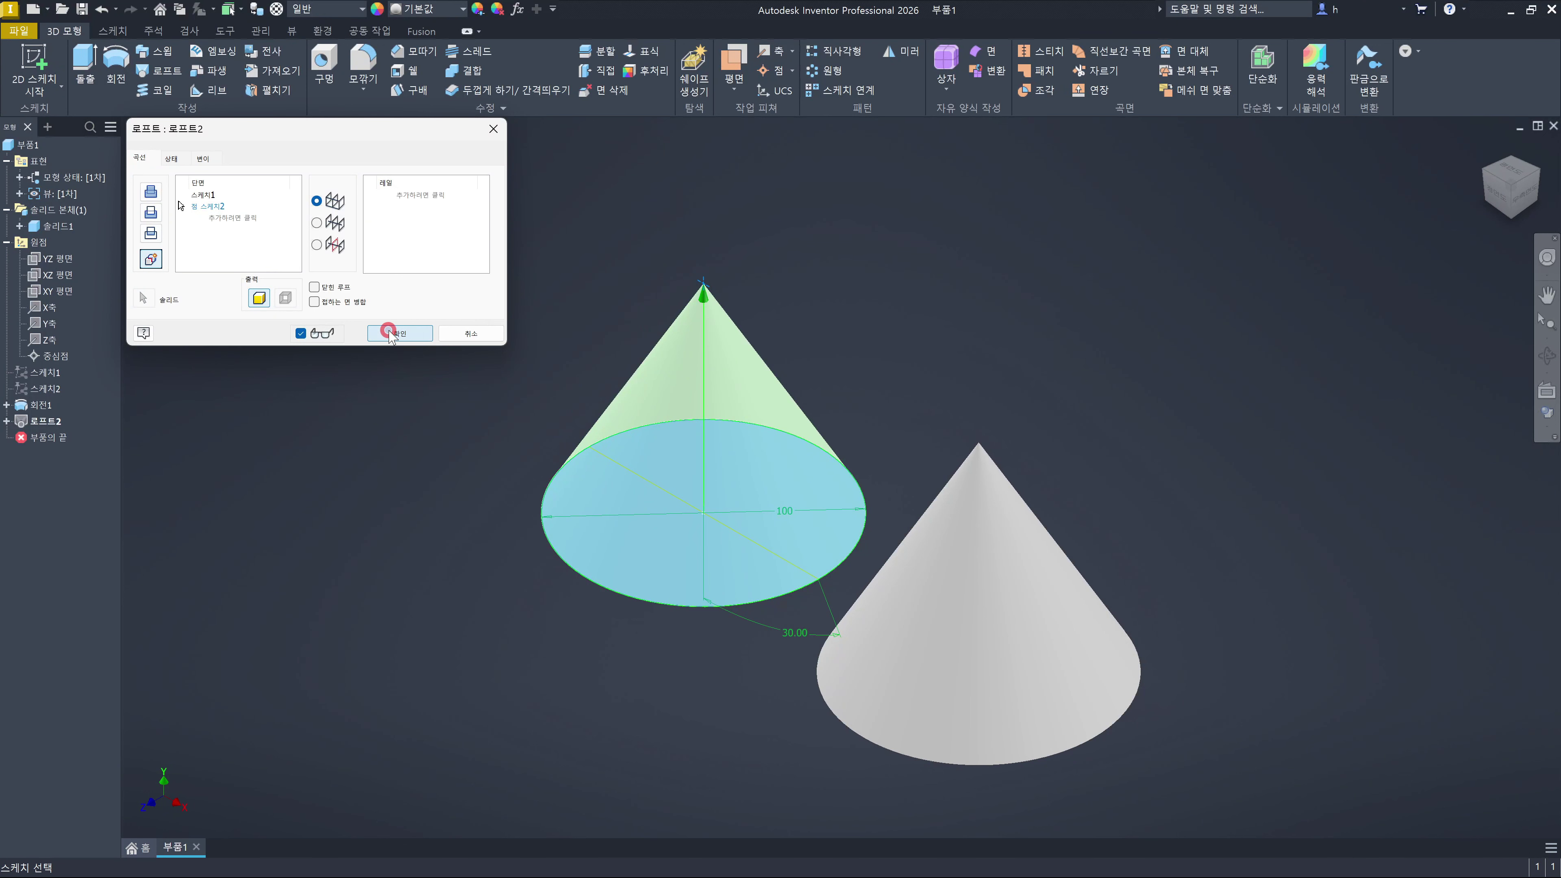
Select each of the two solid bodies to check which cone it represents
click(66, 226)
click(68, 242)
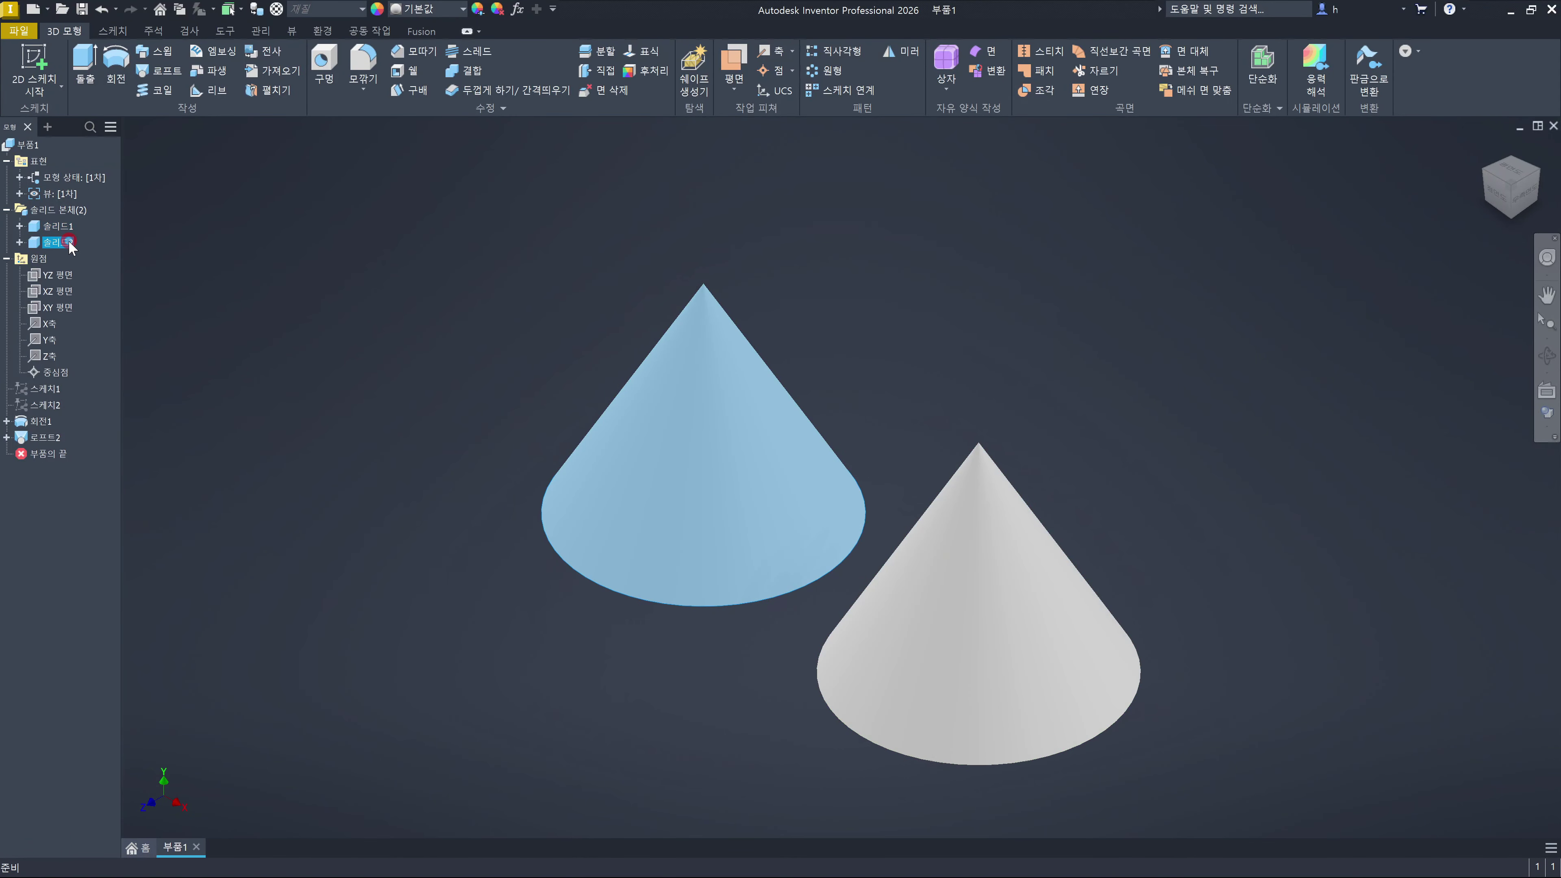
click(399, 301)
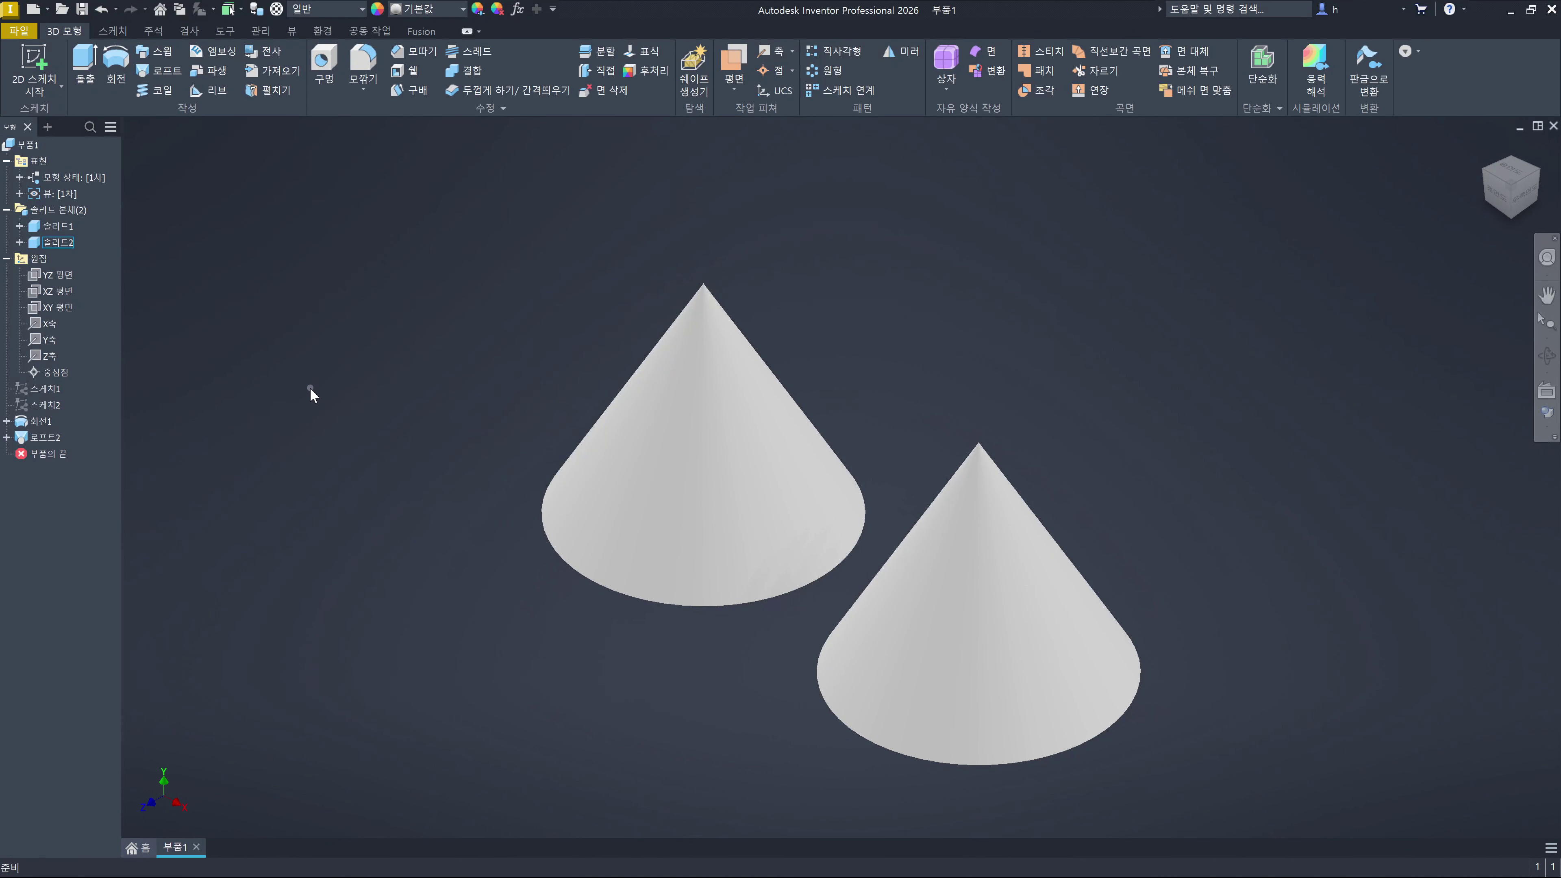
Make the base circle sketch visible
key(s)
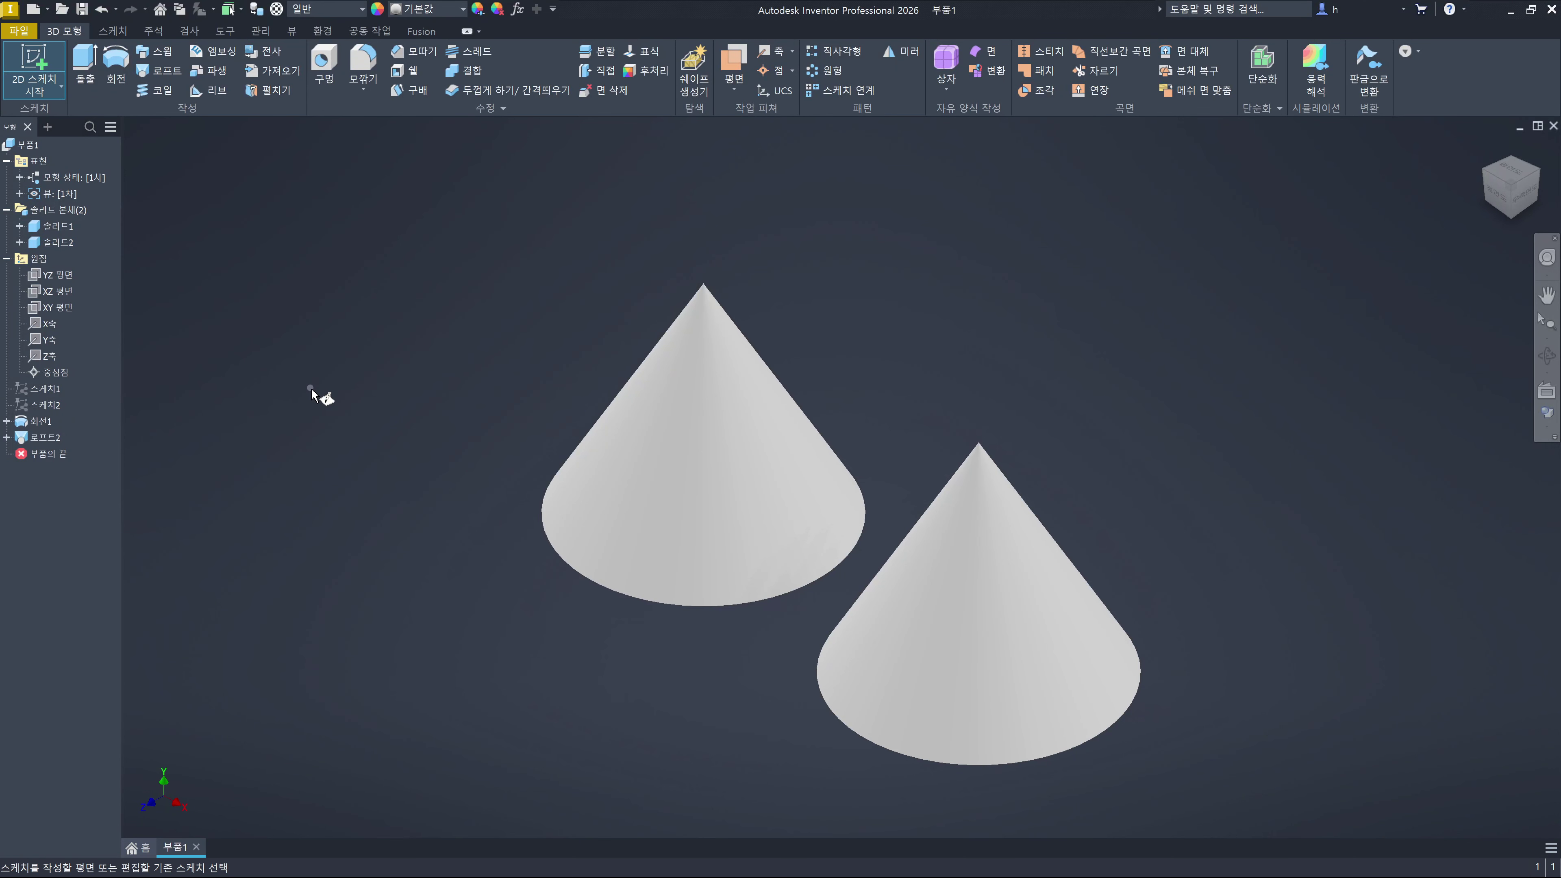
key(Escape)
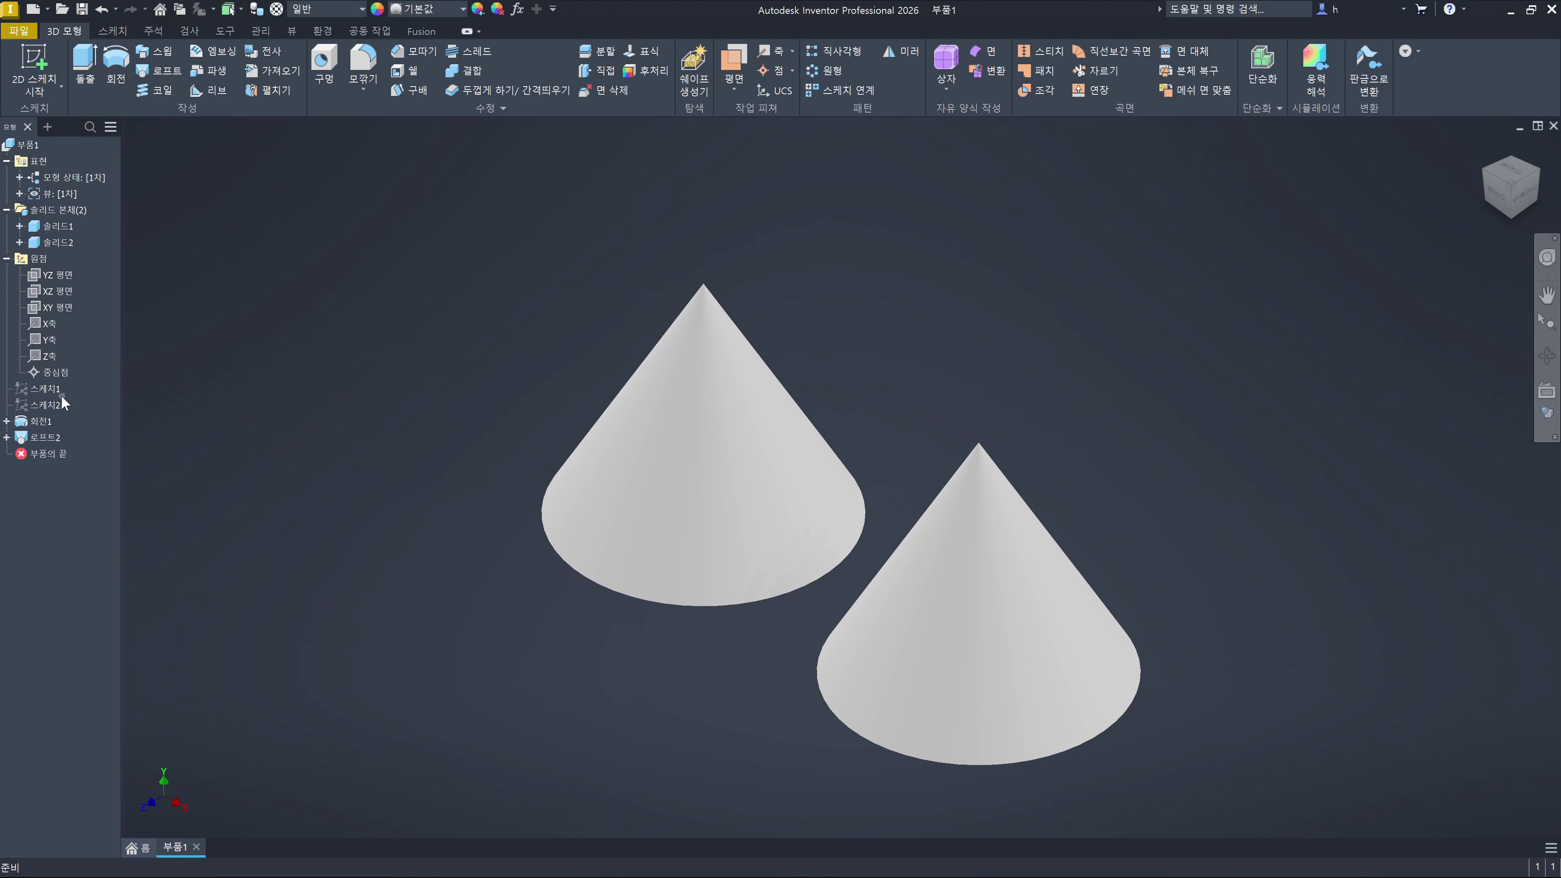
click(48, 396)
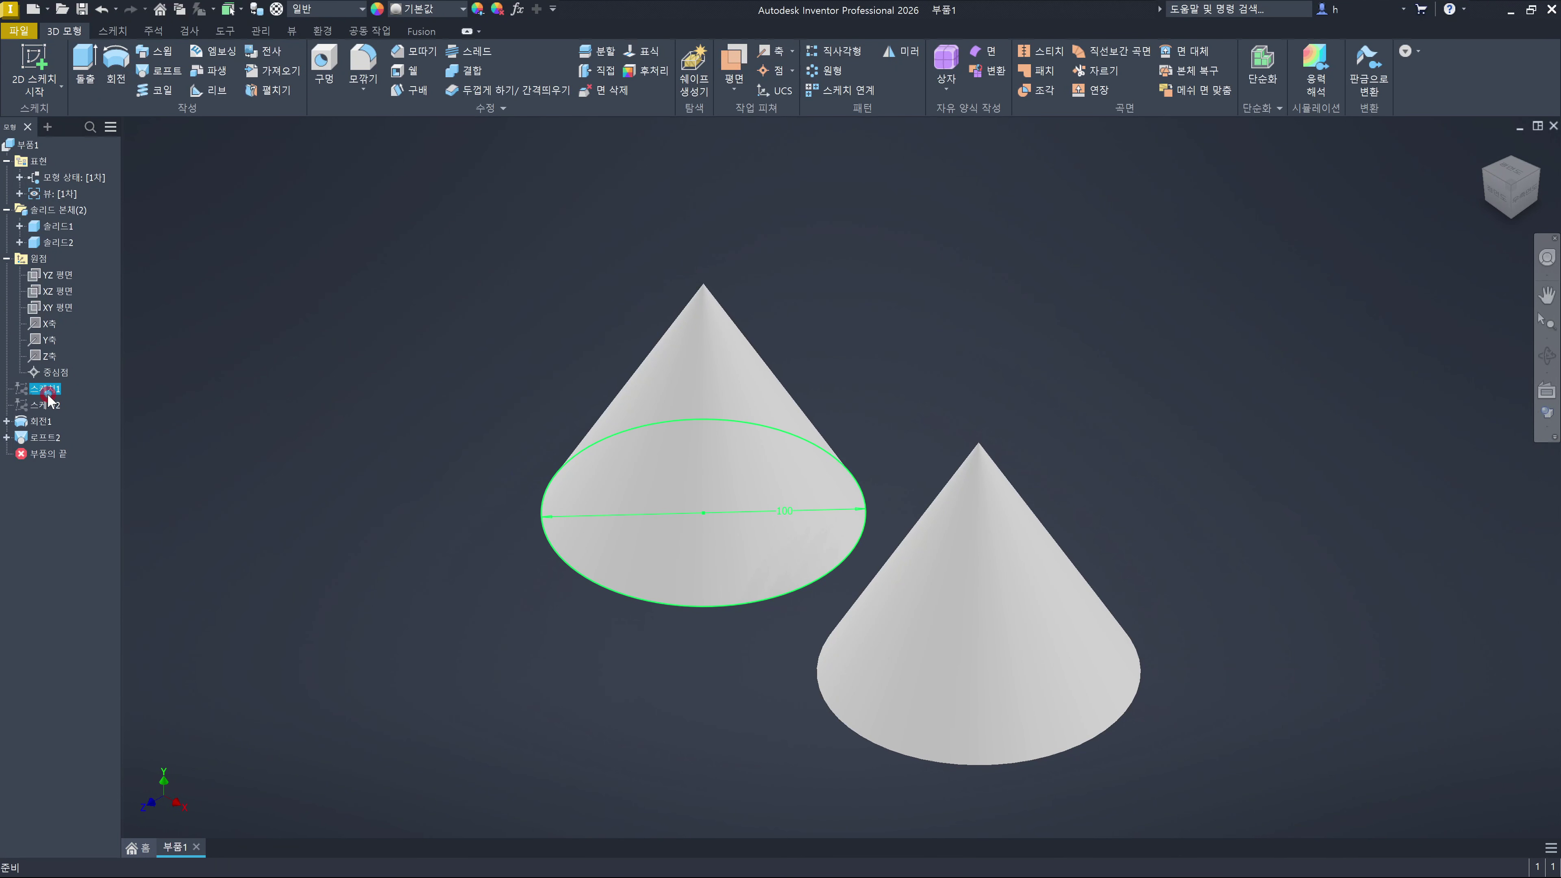
right_click(48, 397)
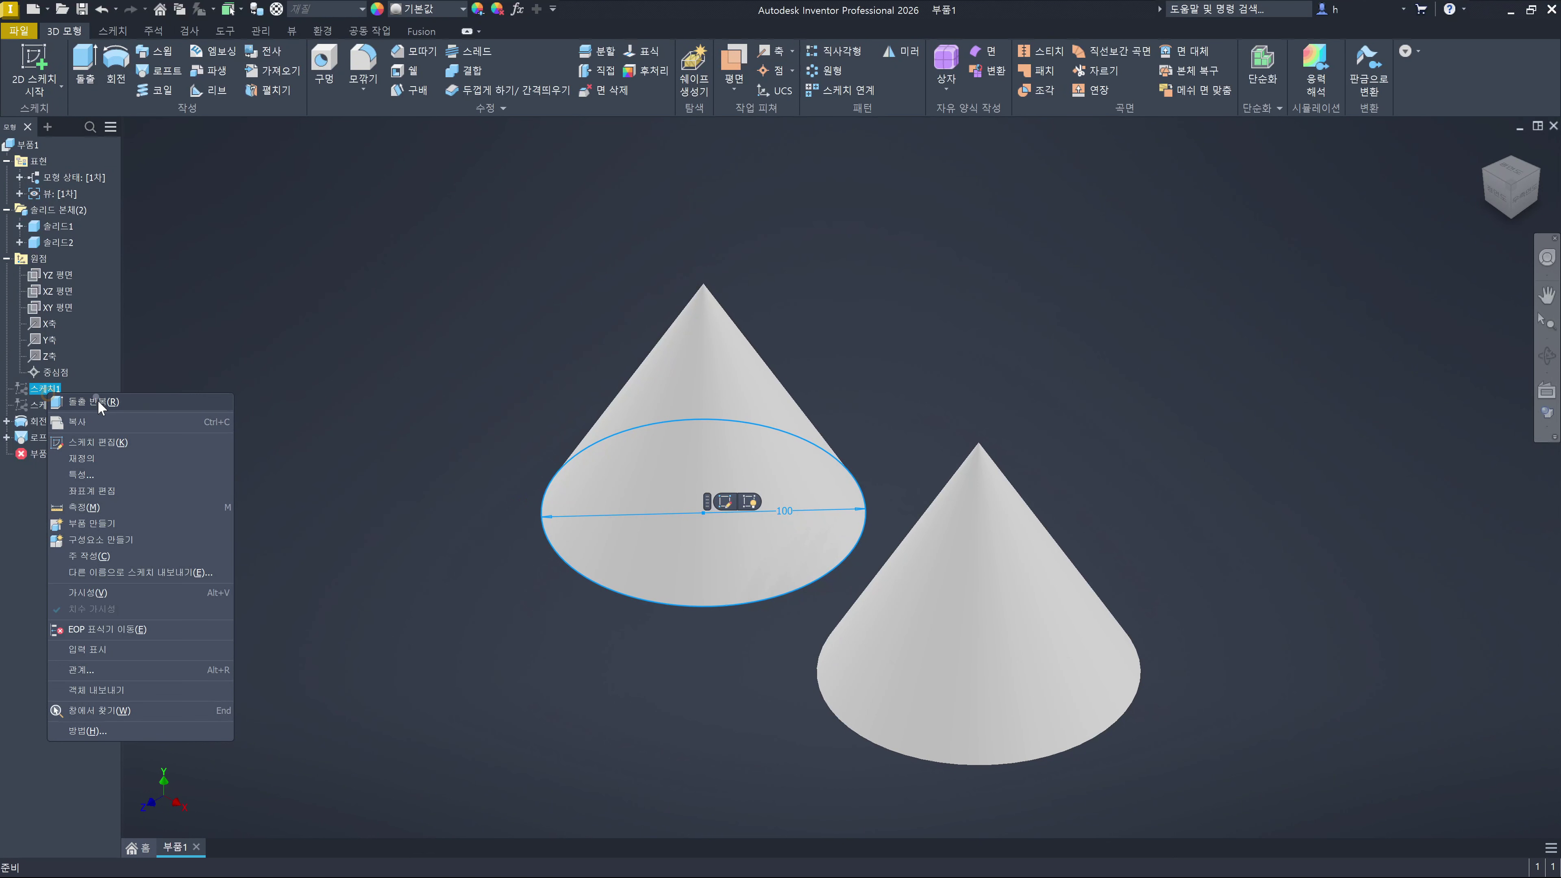
click(116, 600)
click(324, 409)
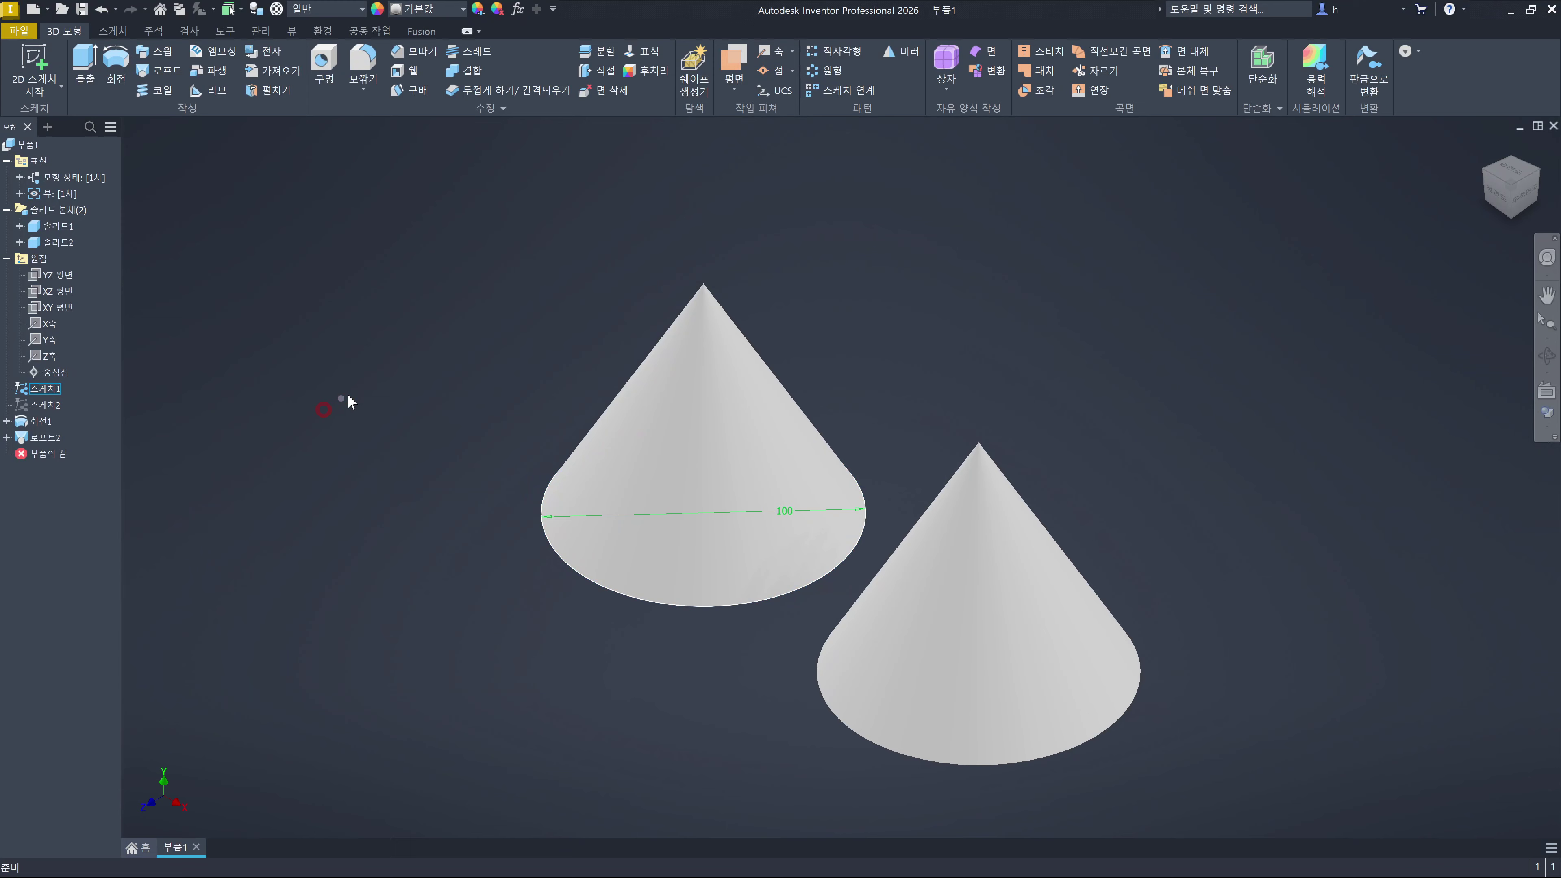
Start an Extrude of the base circle to examine its boolean output options, and cancel it
key(e)
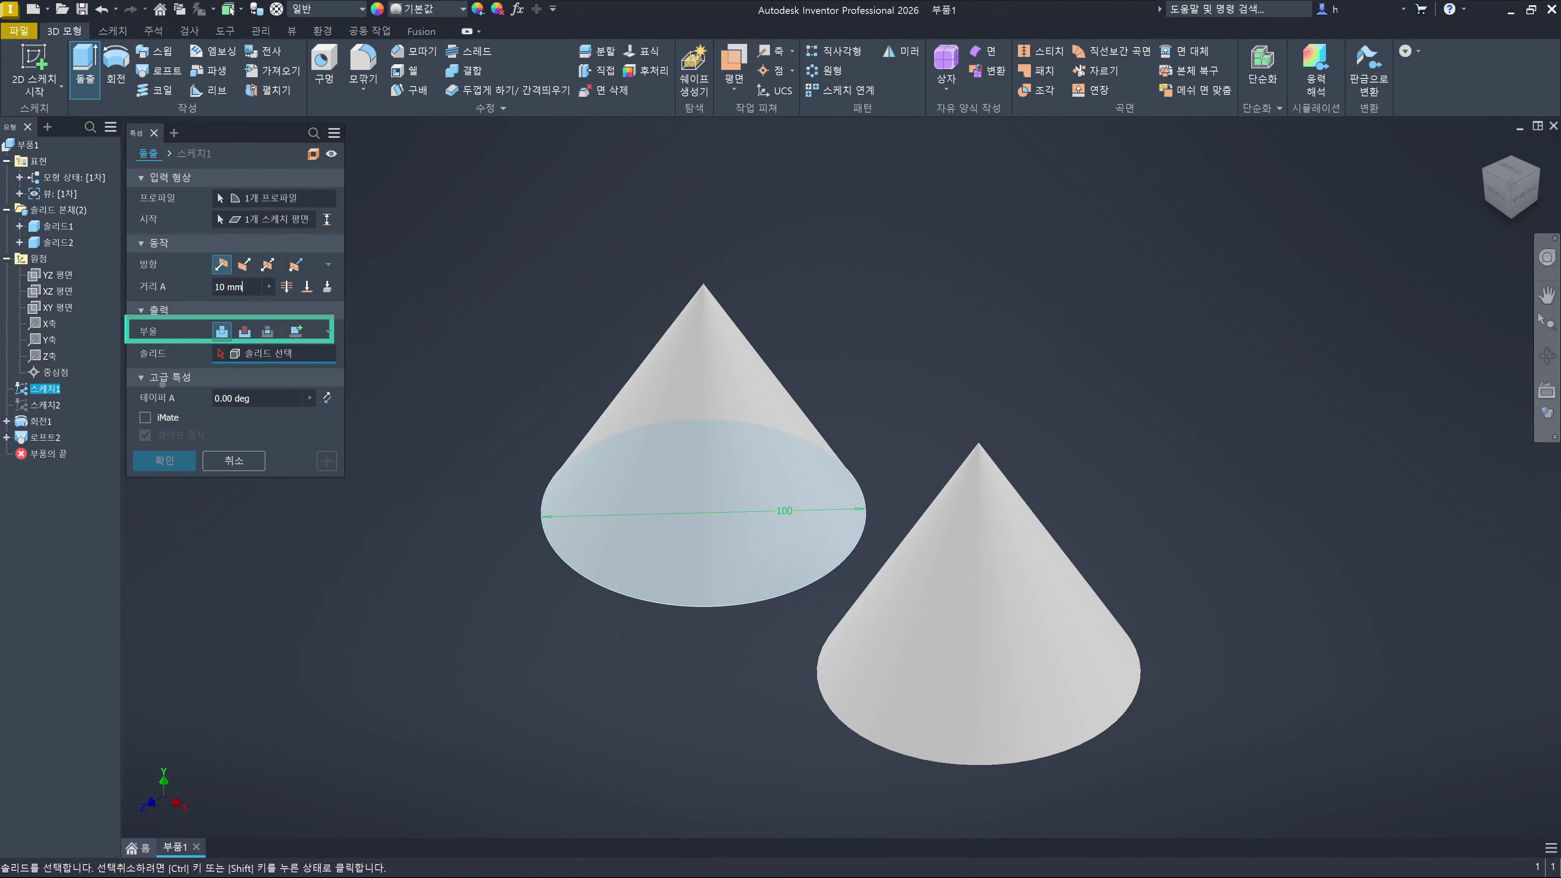
drag(242, 296, 227, 311)
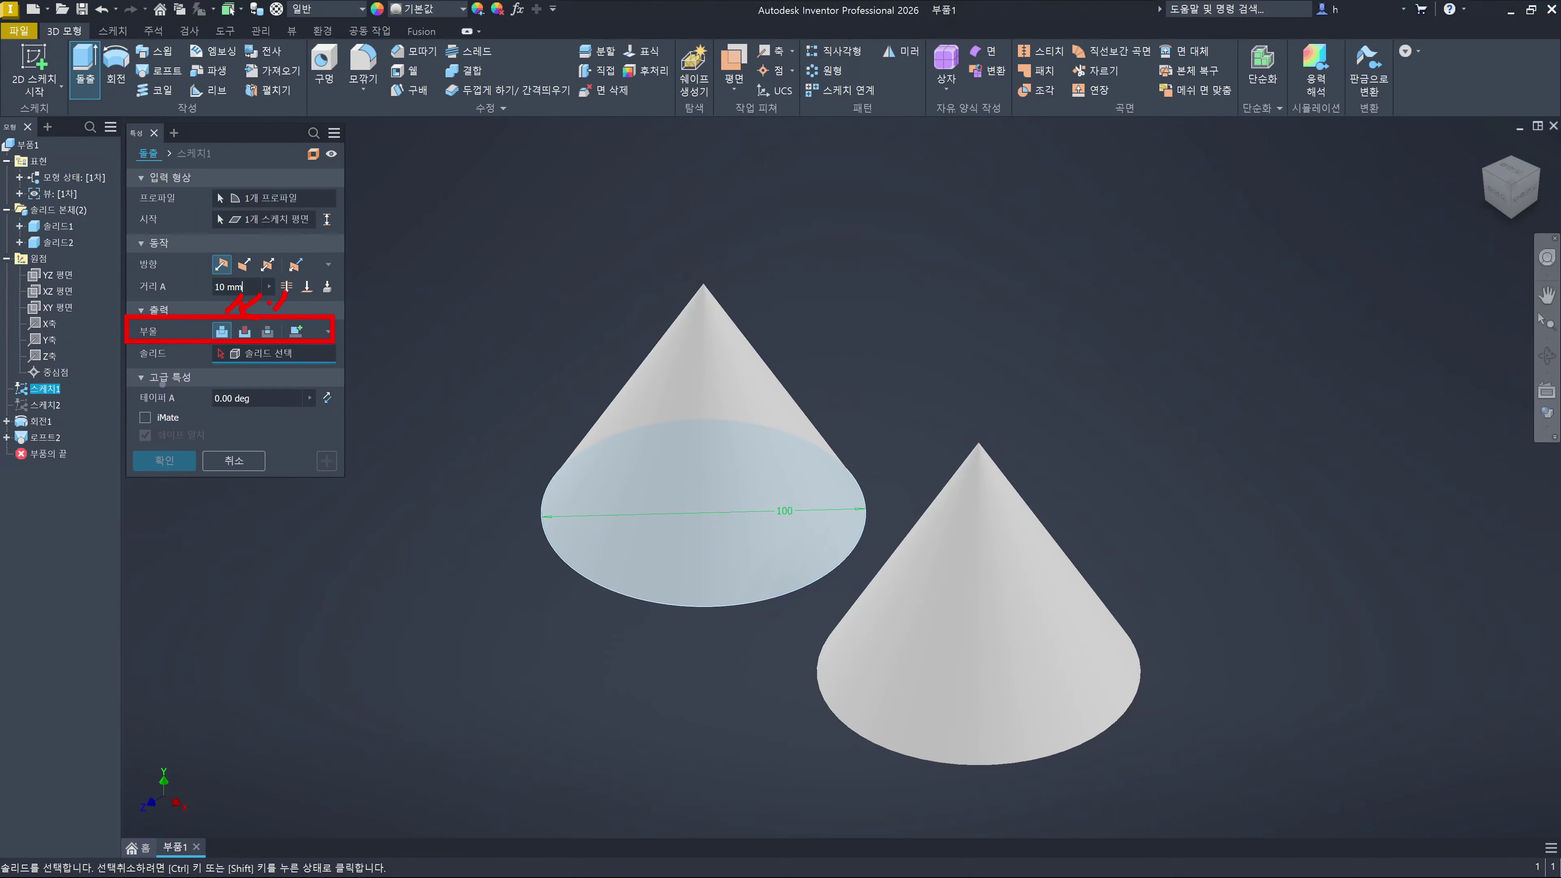
drag(337, 301, 302, 316)
key(Escape)
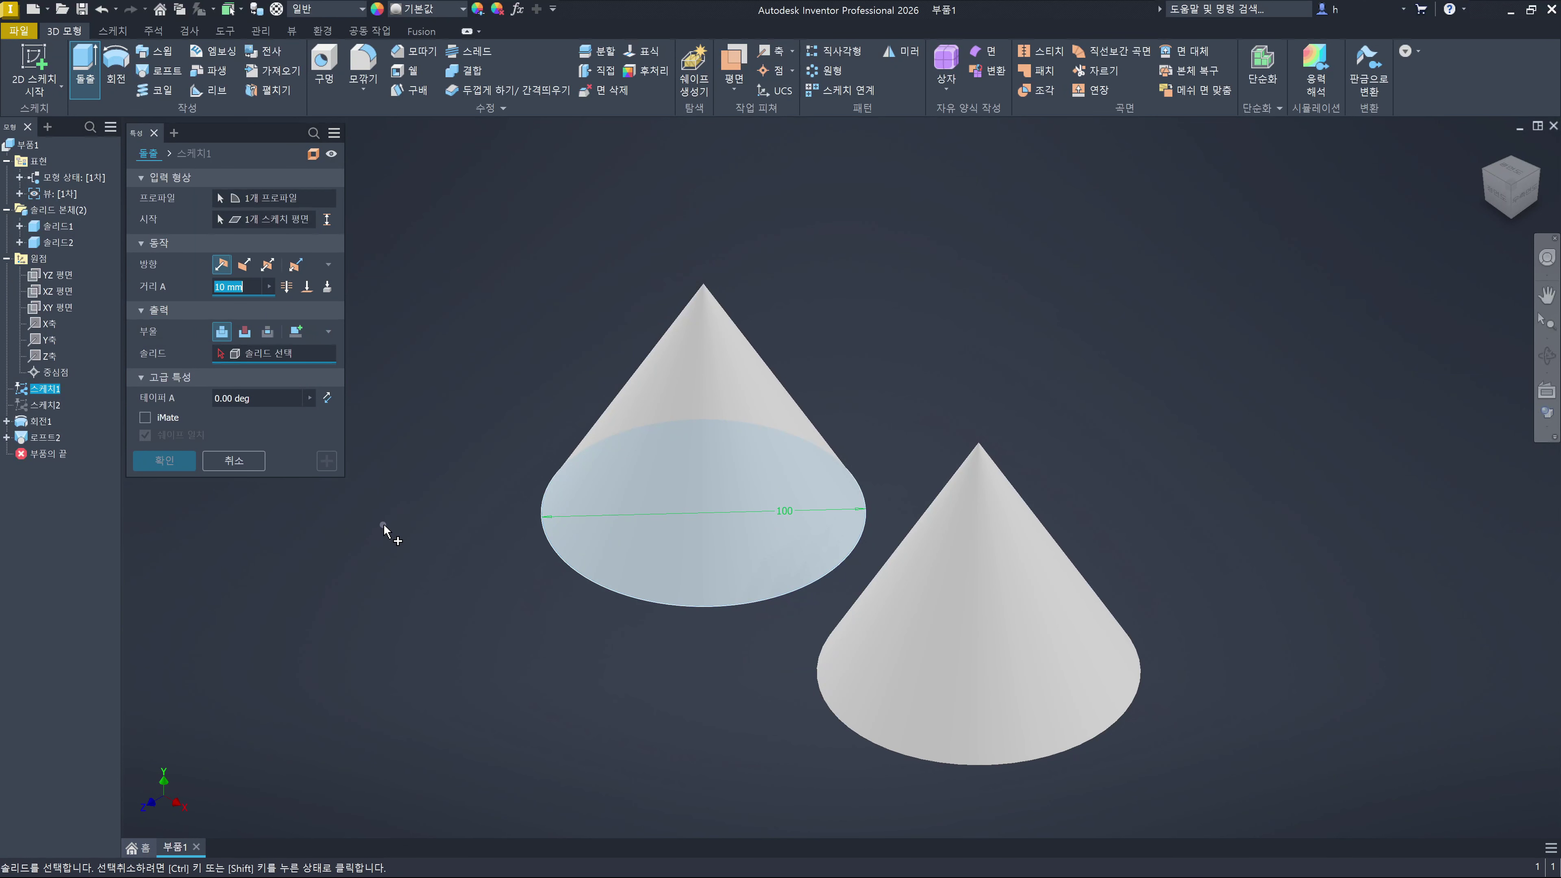
click(252, 468)
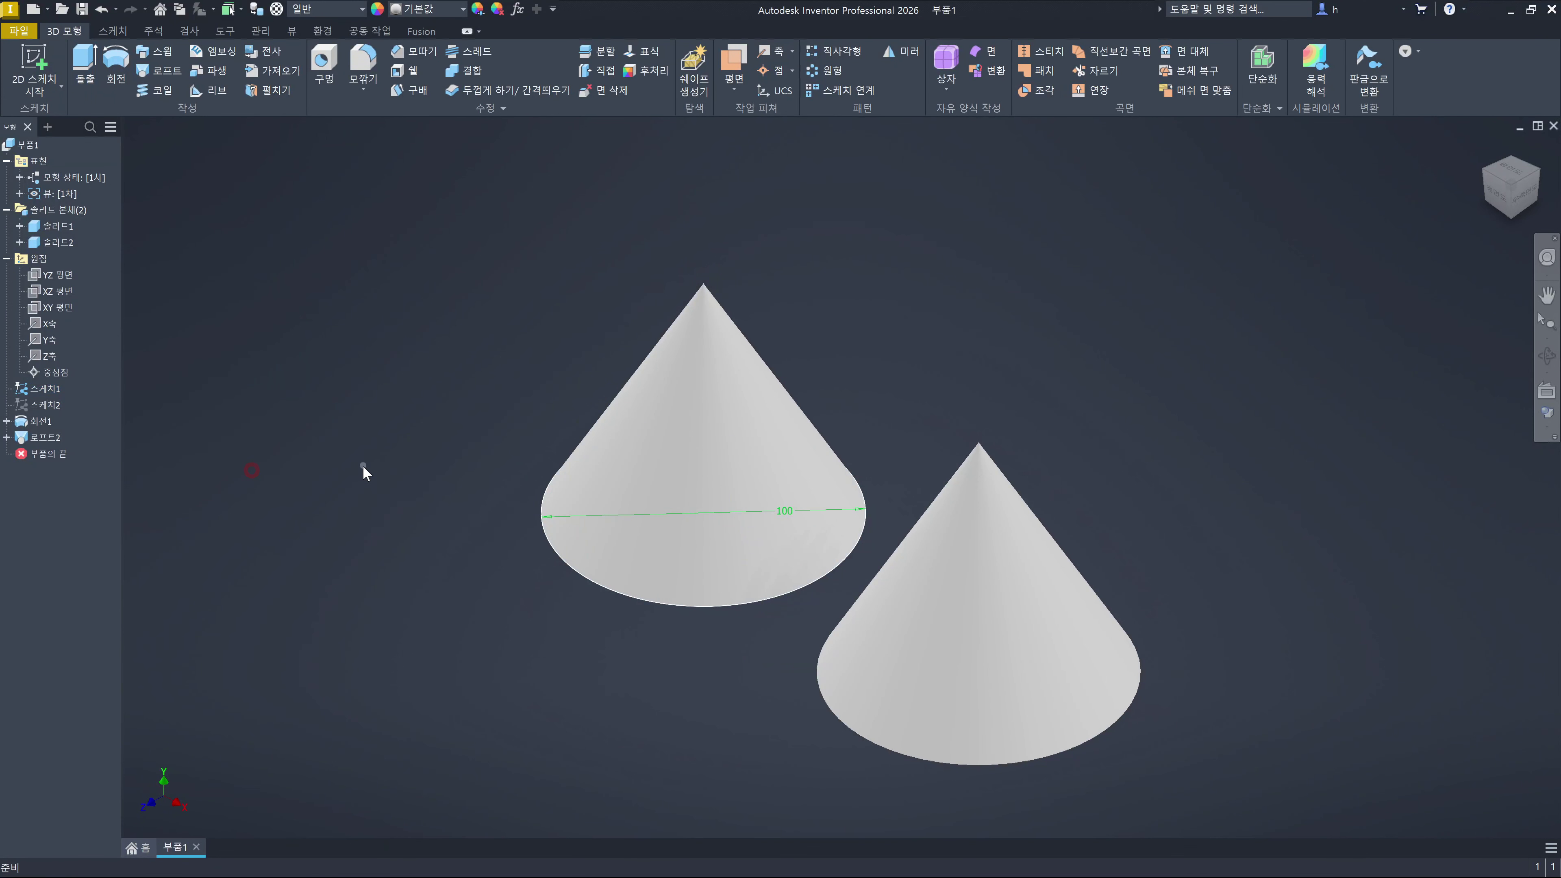
Turn off the visibility of the base circle sketch
right_click(51, 390)
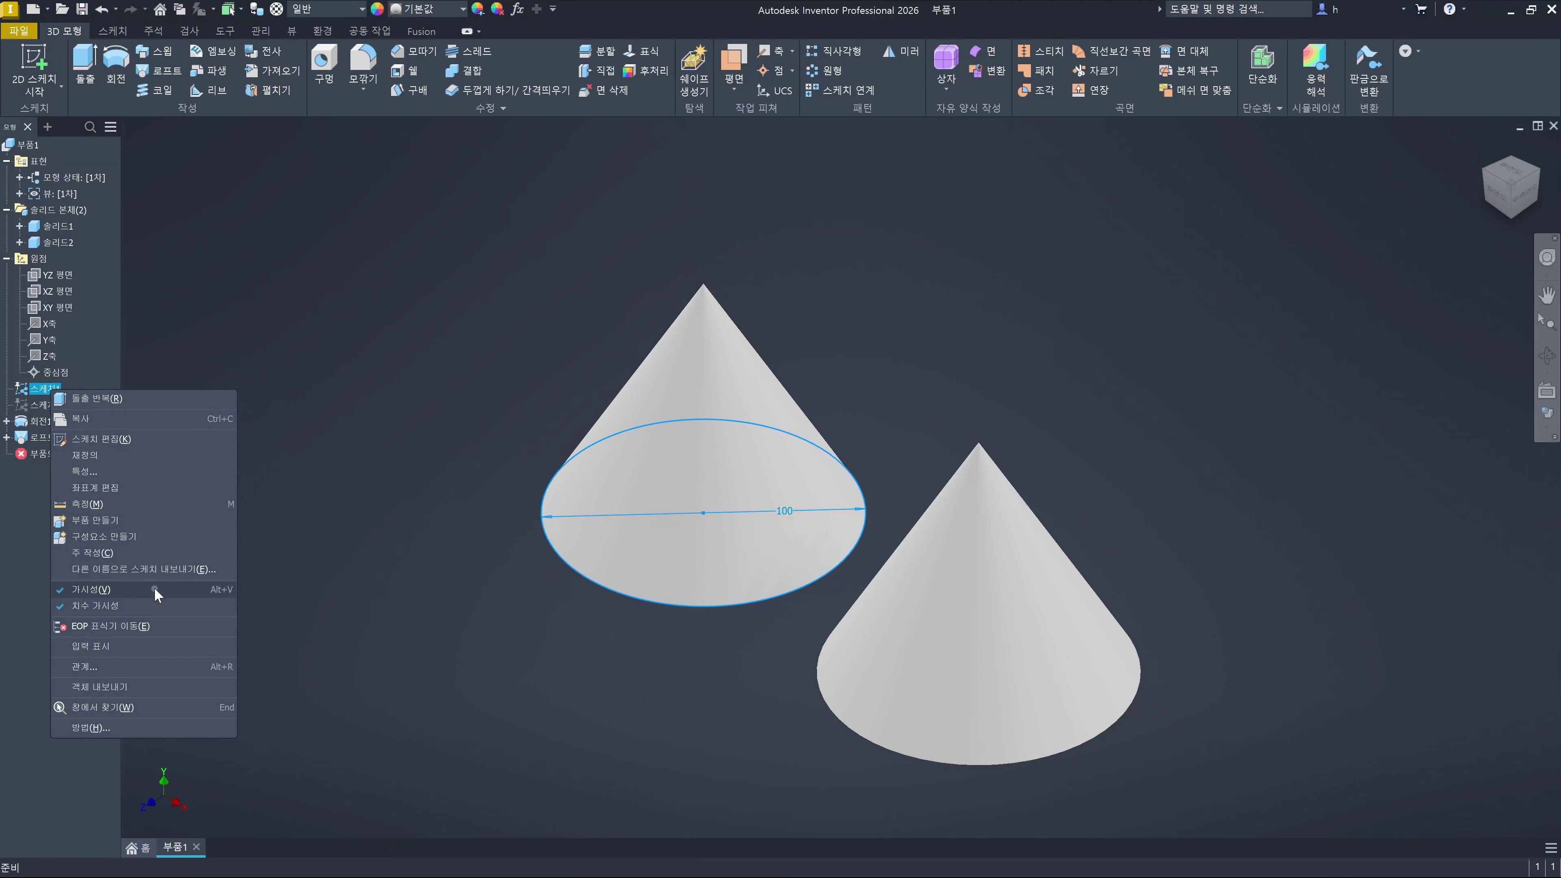
click(91, 589)
click(279, 436)
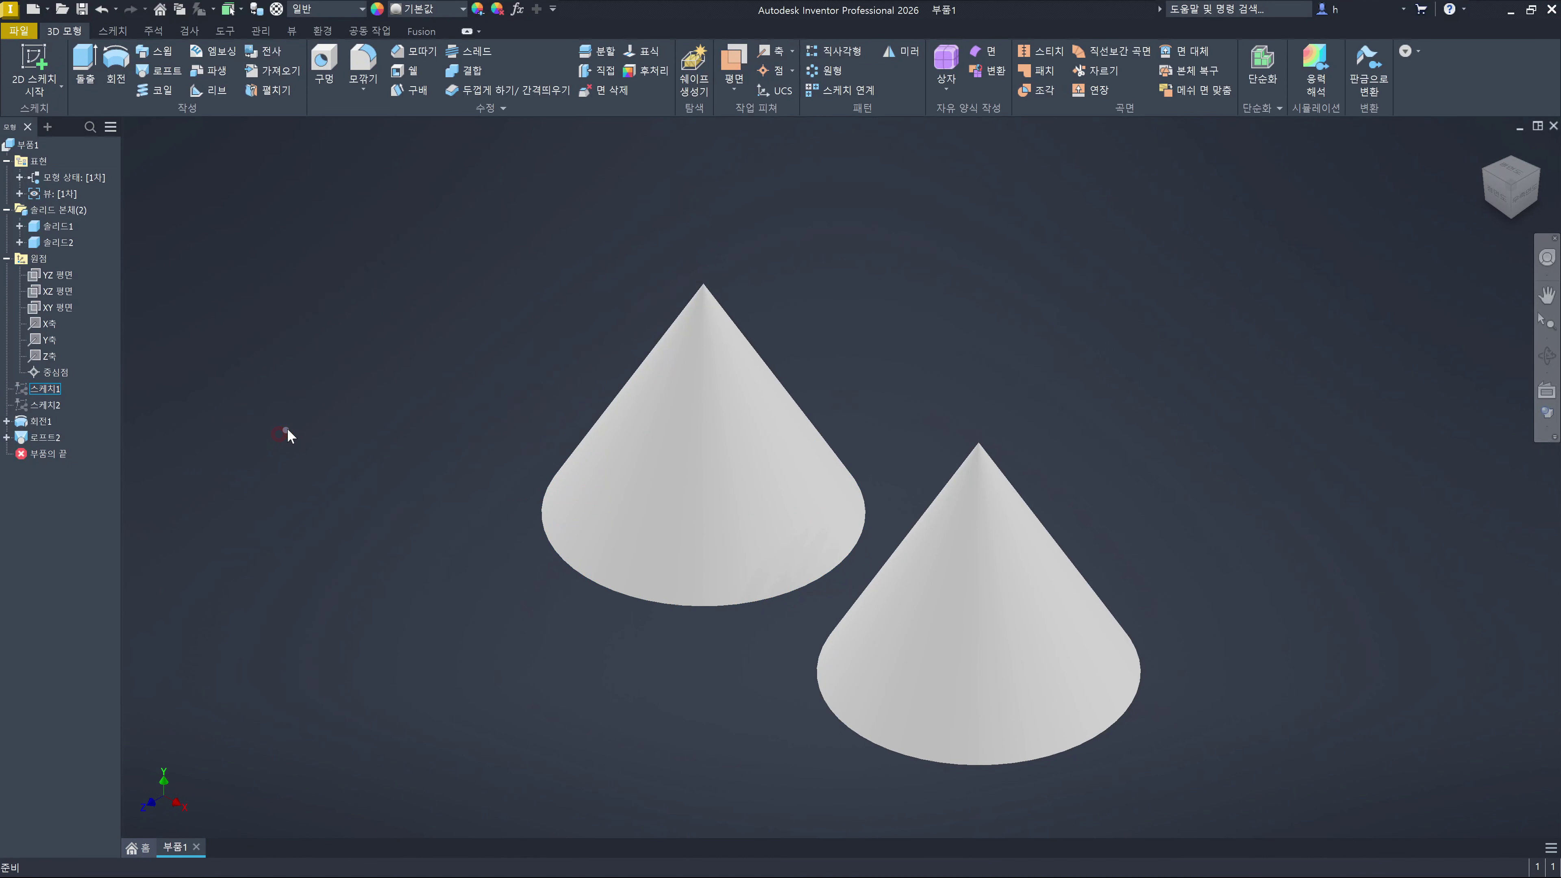
Reopen the loft feature to review its sections and output settings, and close it without changes
click(52, 437)
double_click(51, 438)
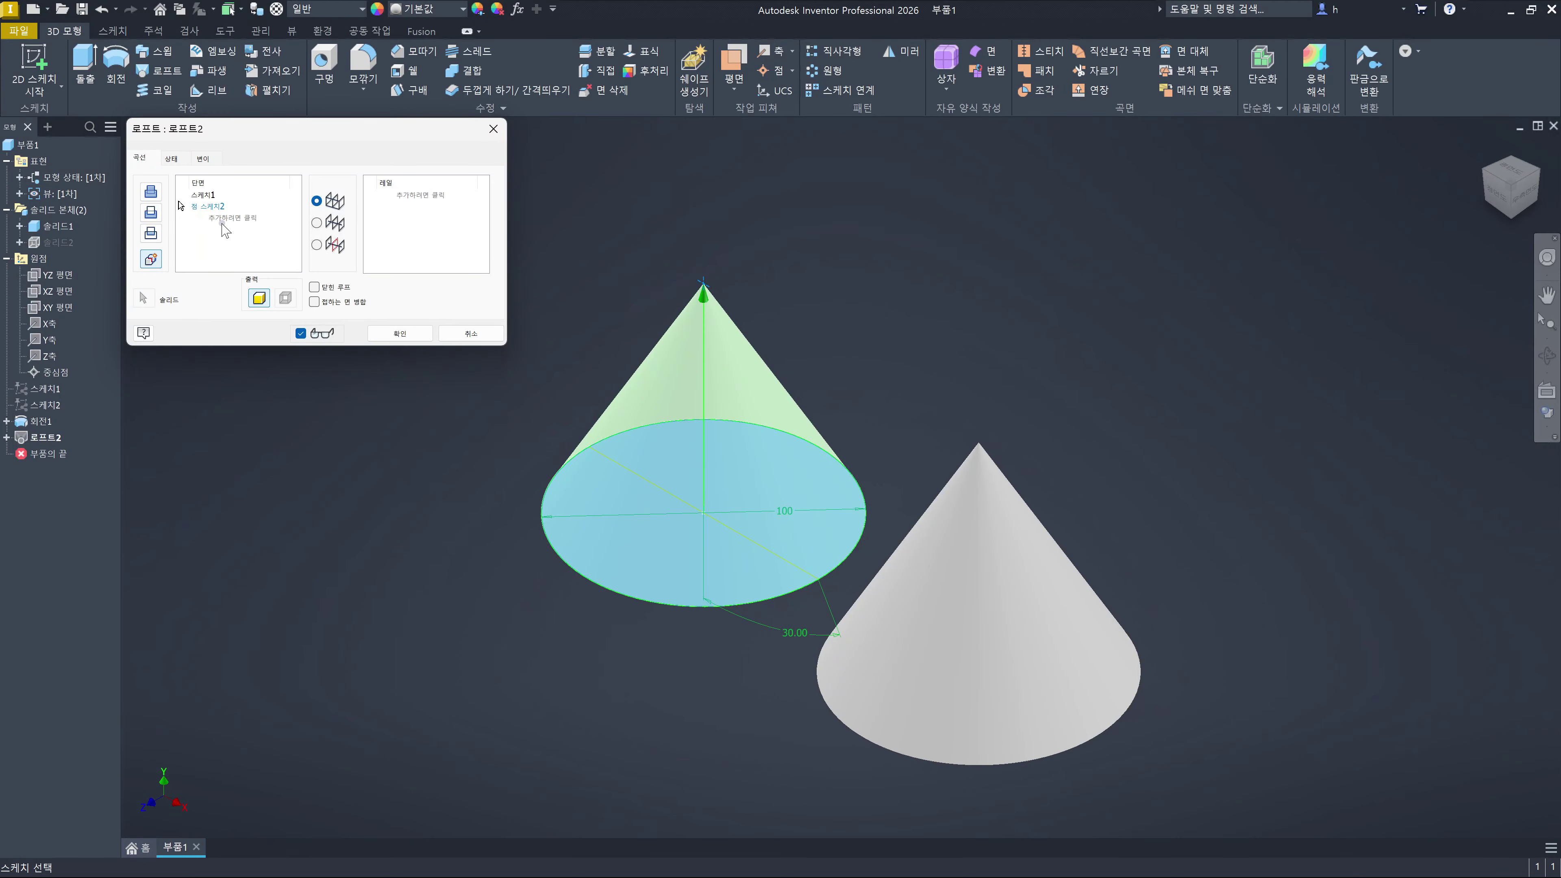
click(292, 174)
click(472, 333)
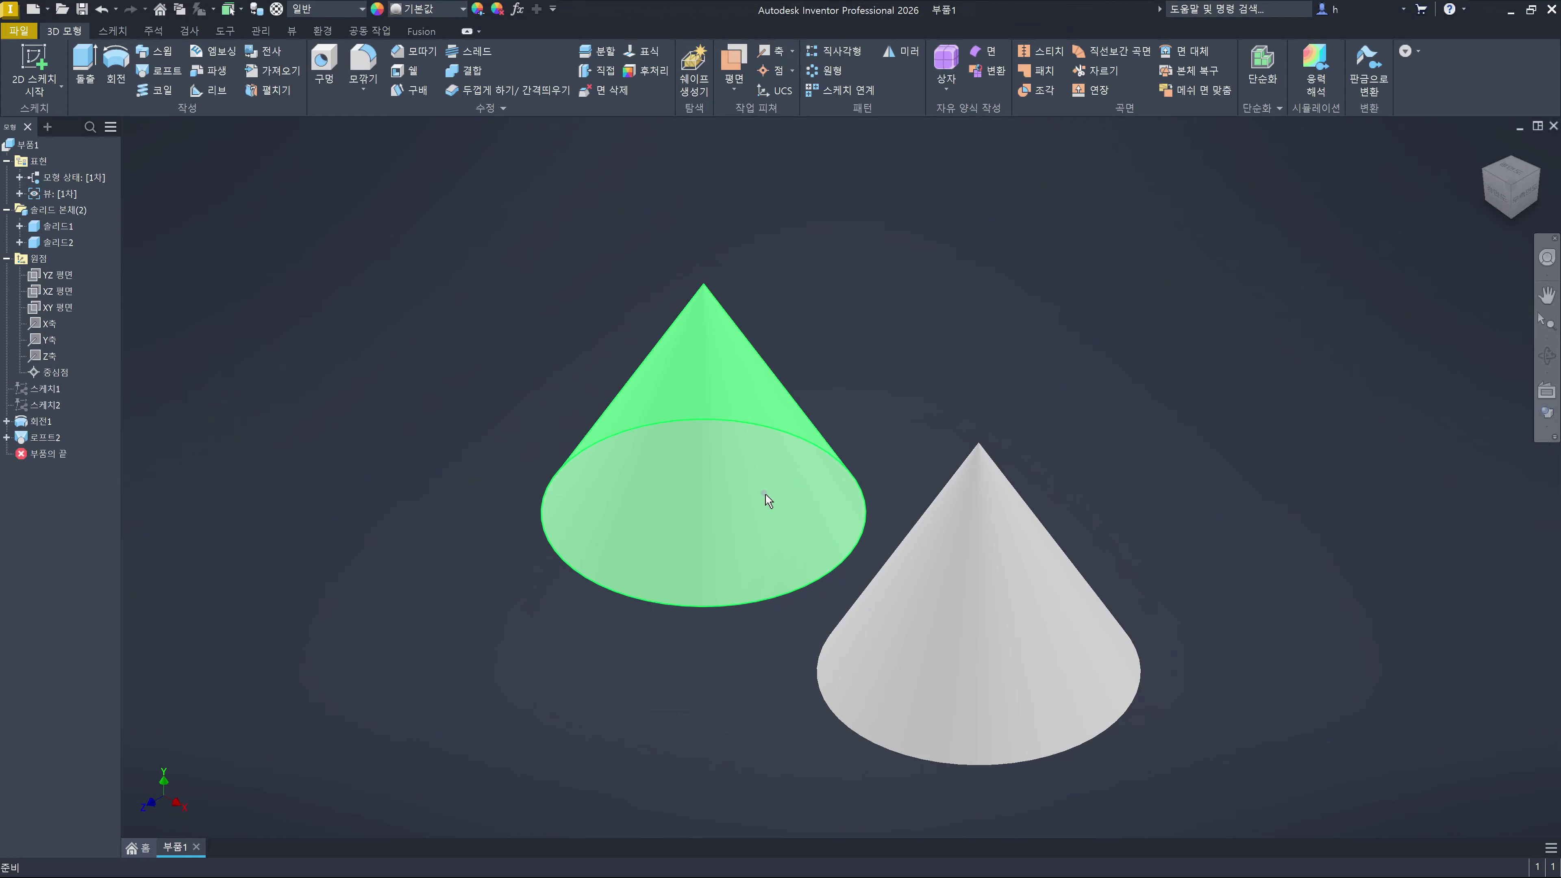
mouse_move(790, 520)
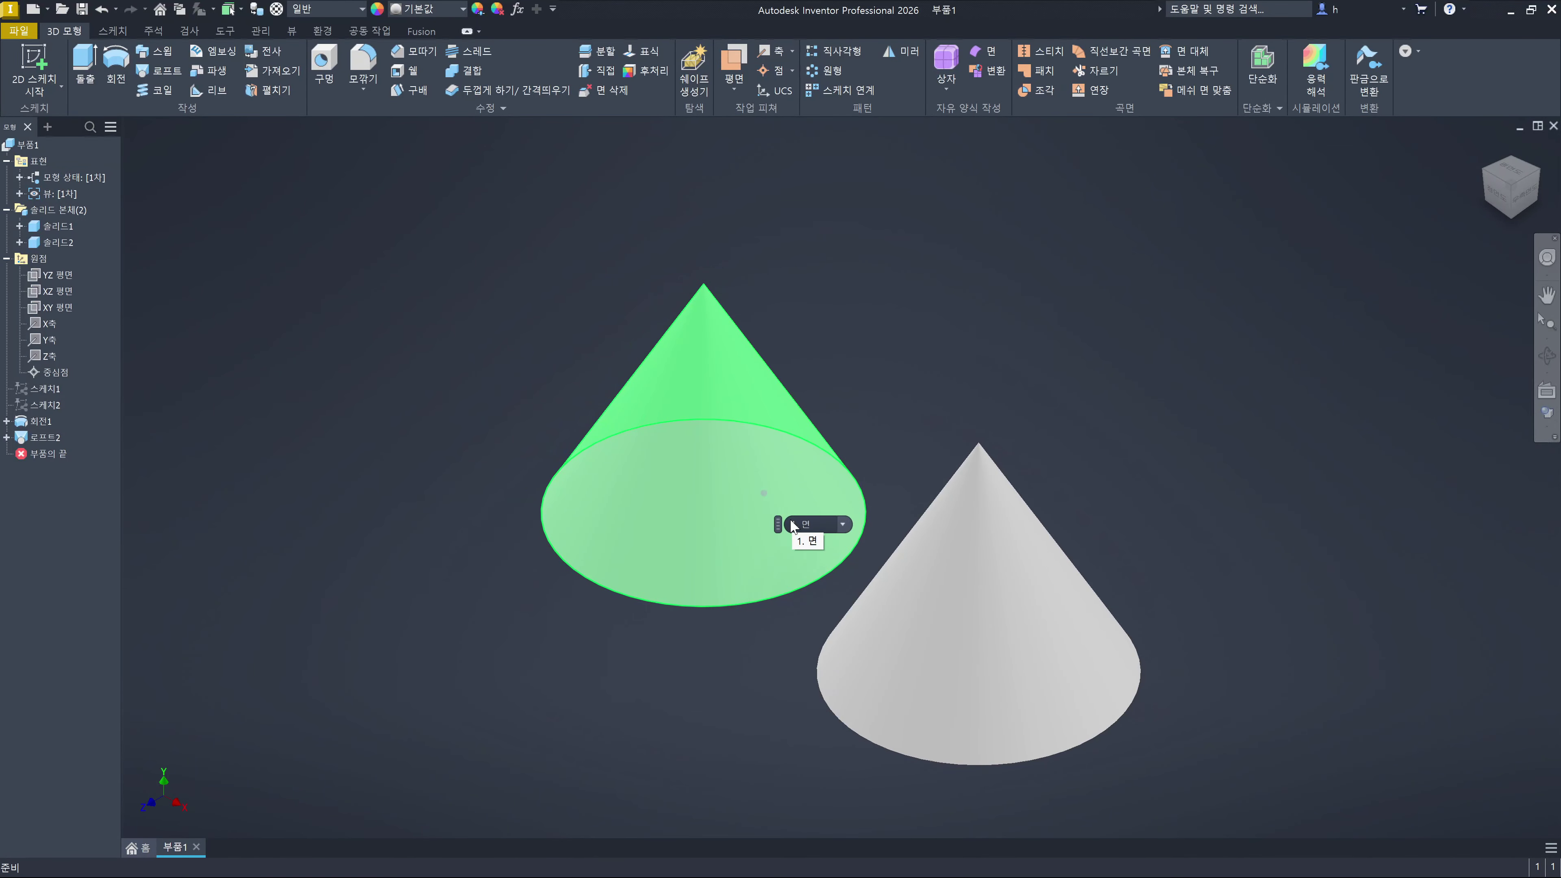
click(419, 426)
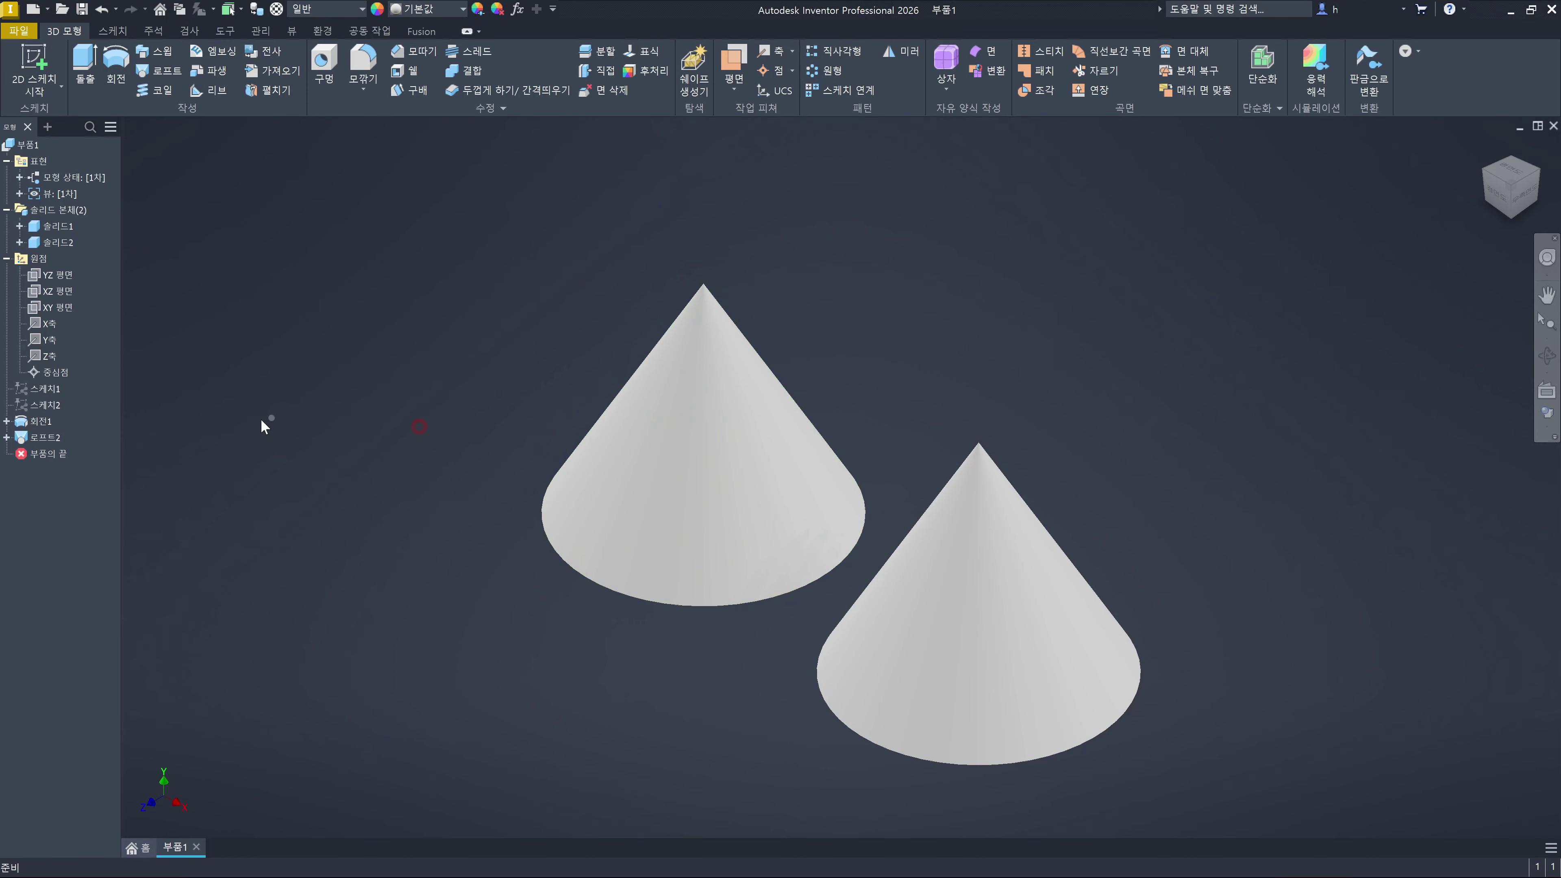
Delete the revolve and loft features together with their consumed sketches and features
click(47, 420)
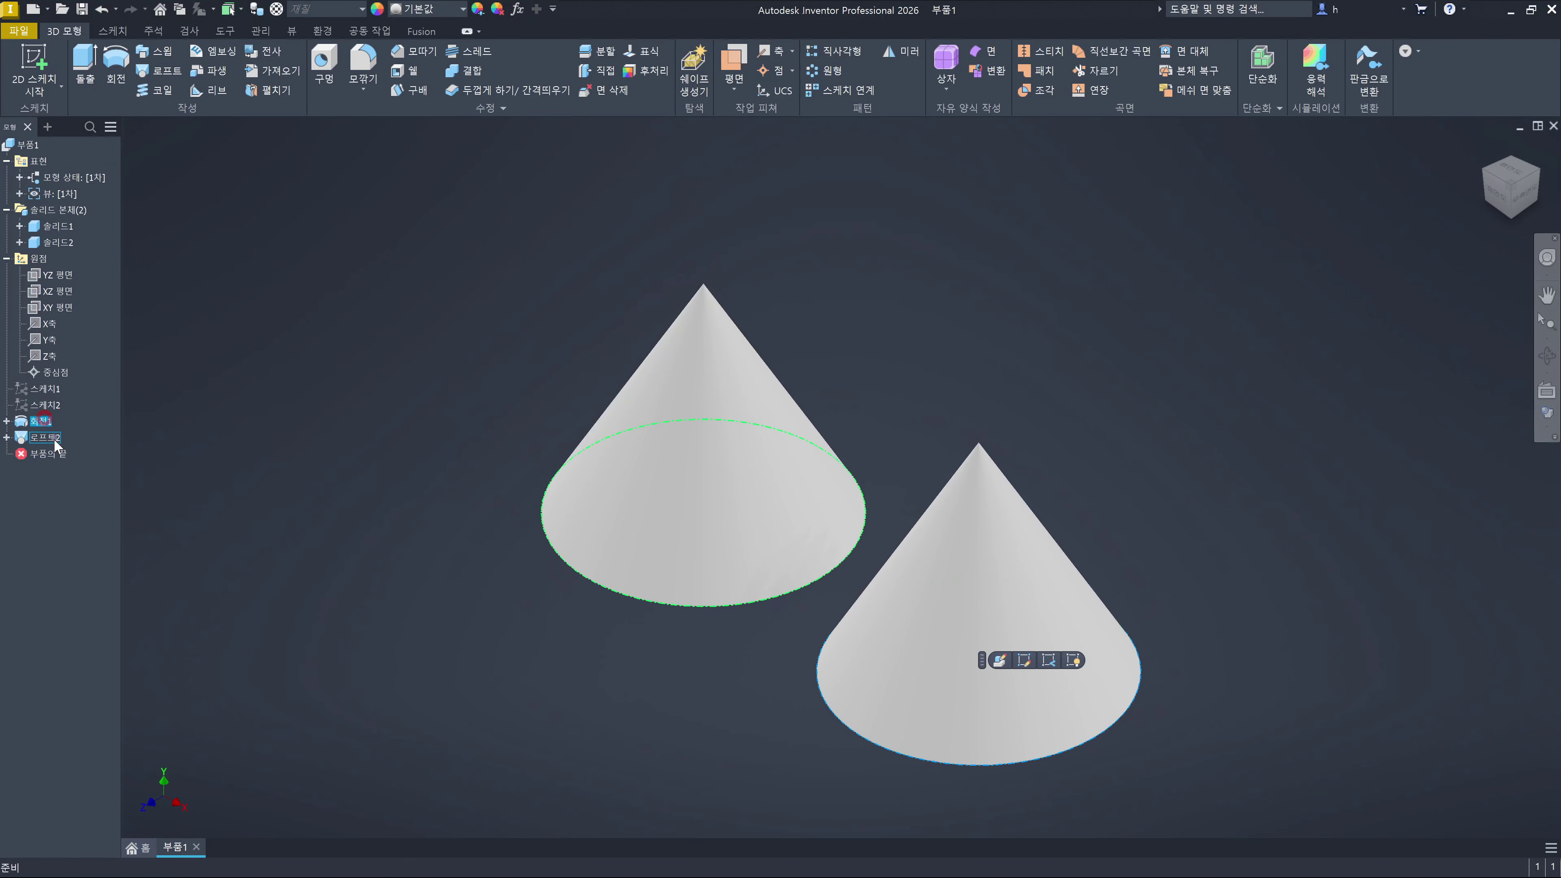
ctrl+click(51, 437)
key(Delete)
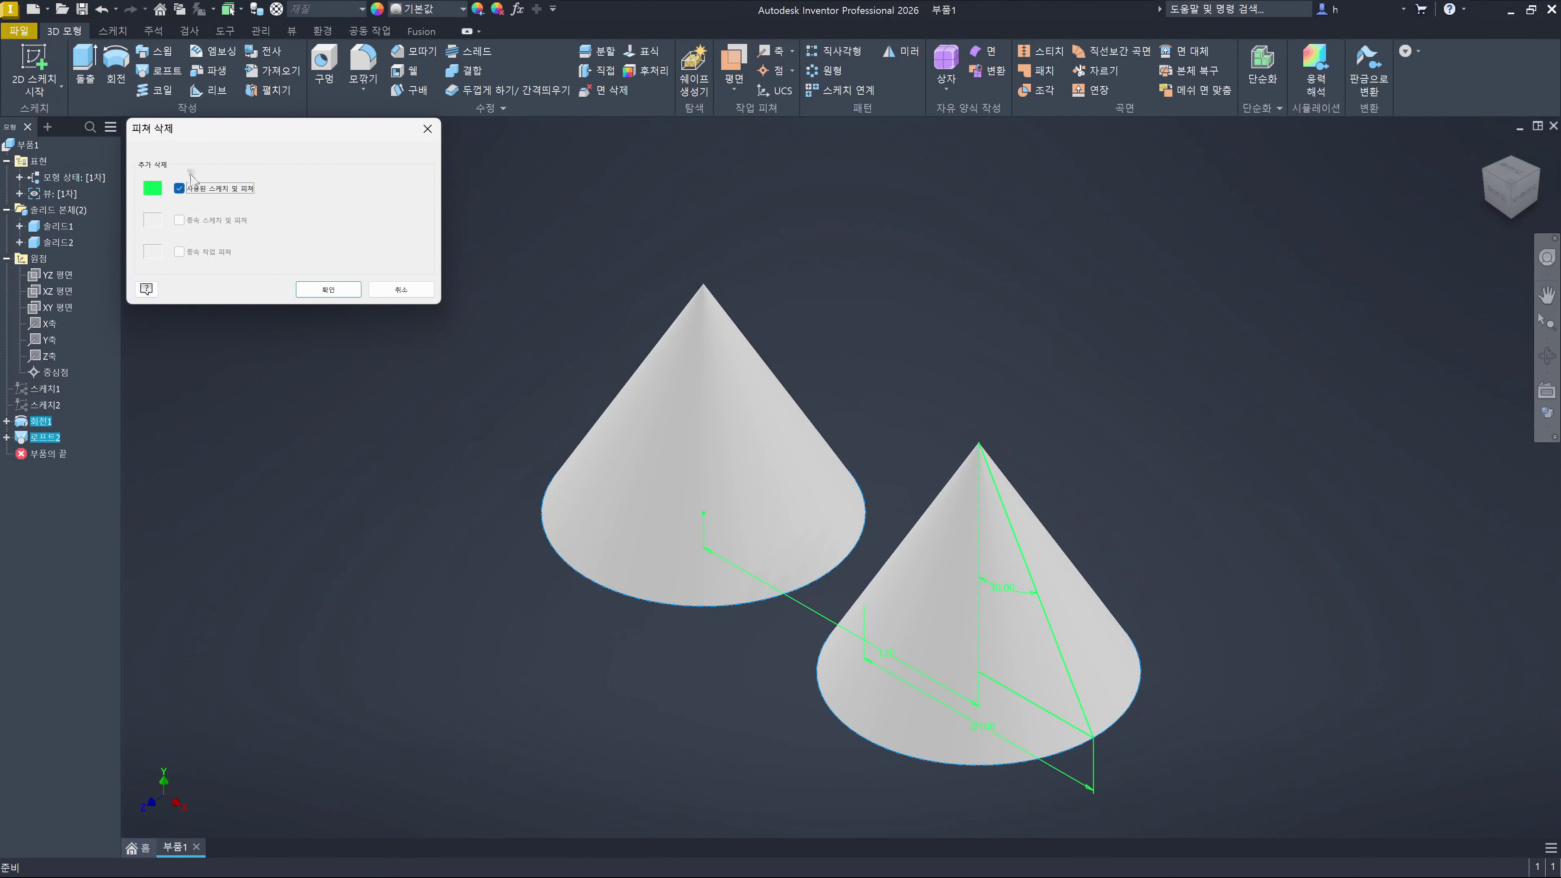
click(329, 290)
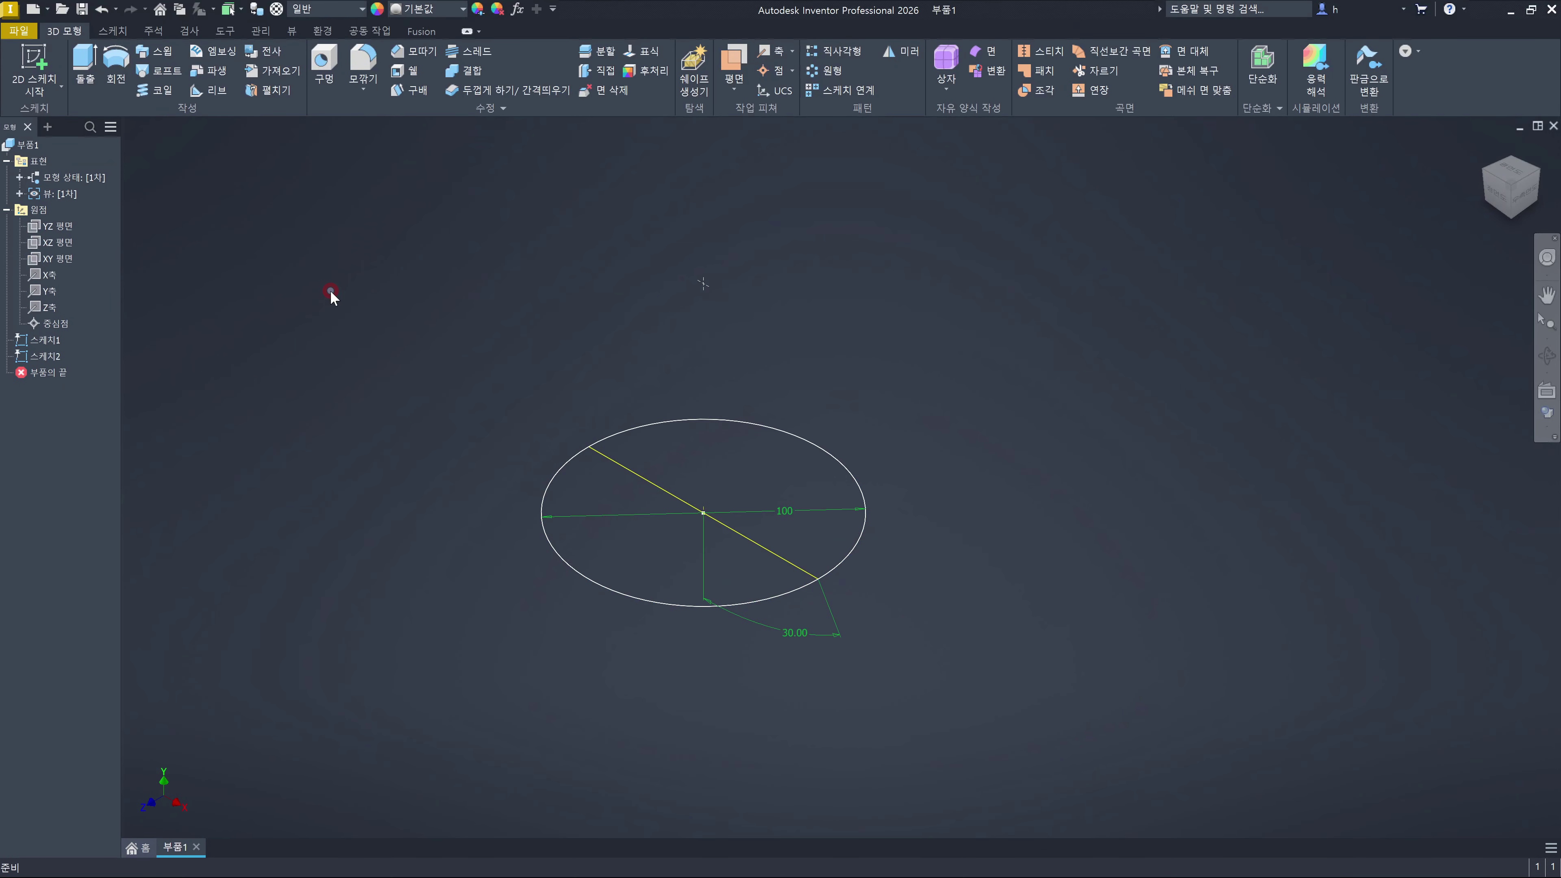
Delete the two remaining sketches and collapse the origin folder in the model browser
click(45, 339)
ctrl+click(49, 356)
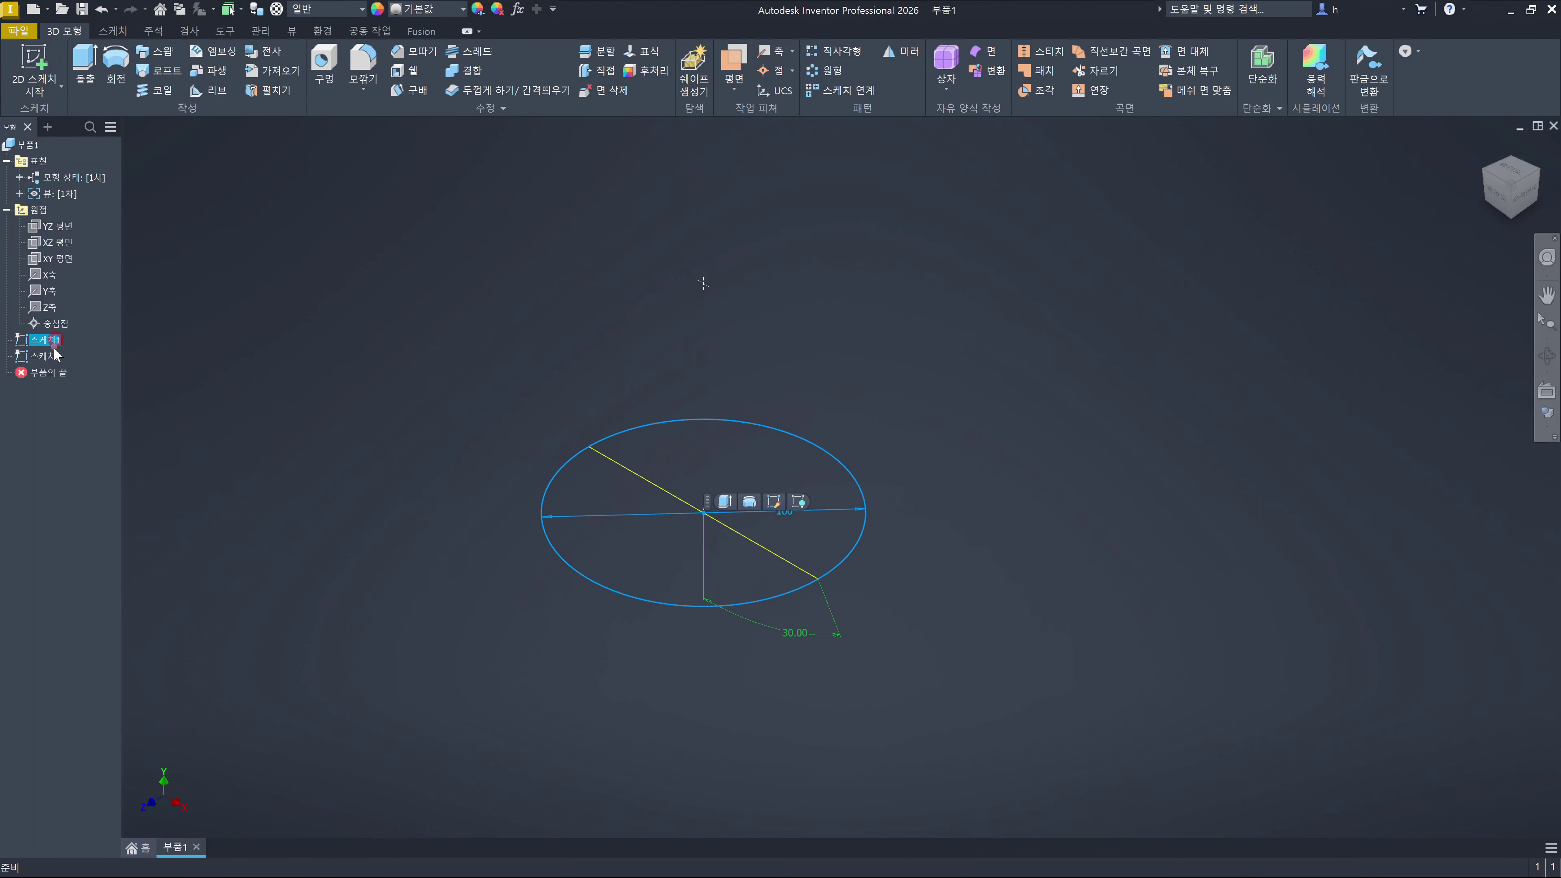
key(Delete)
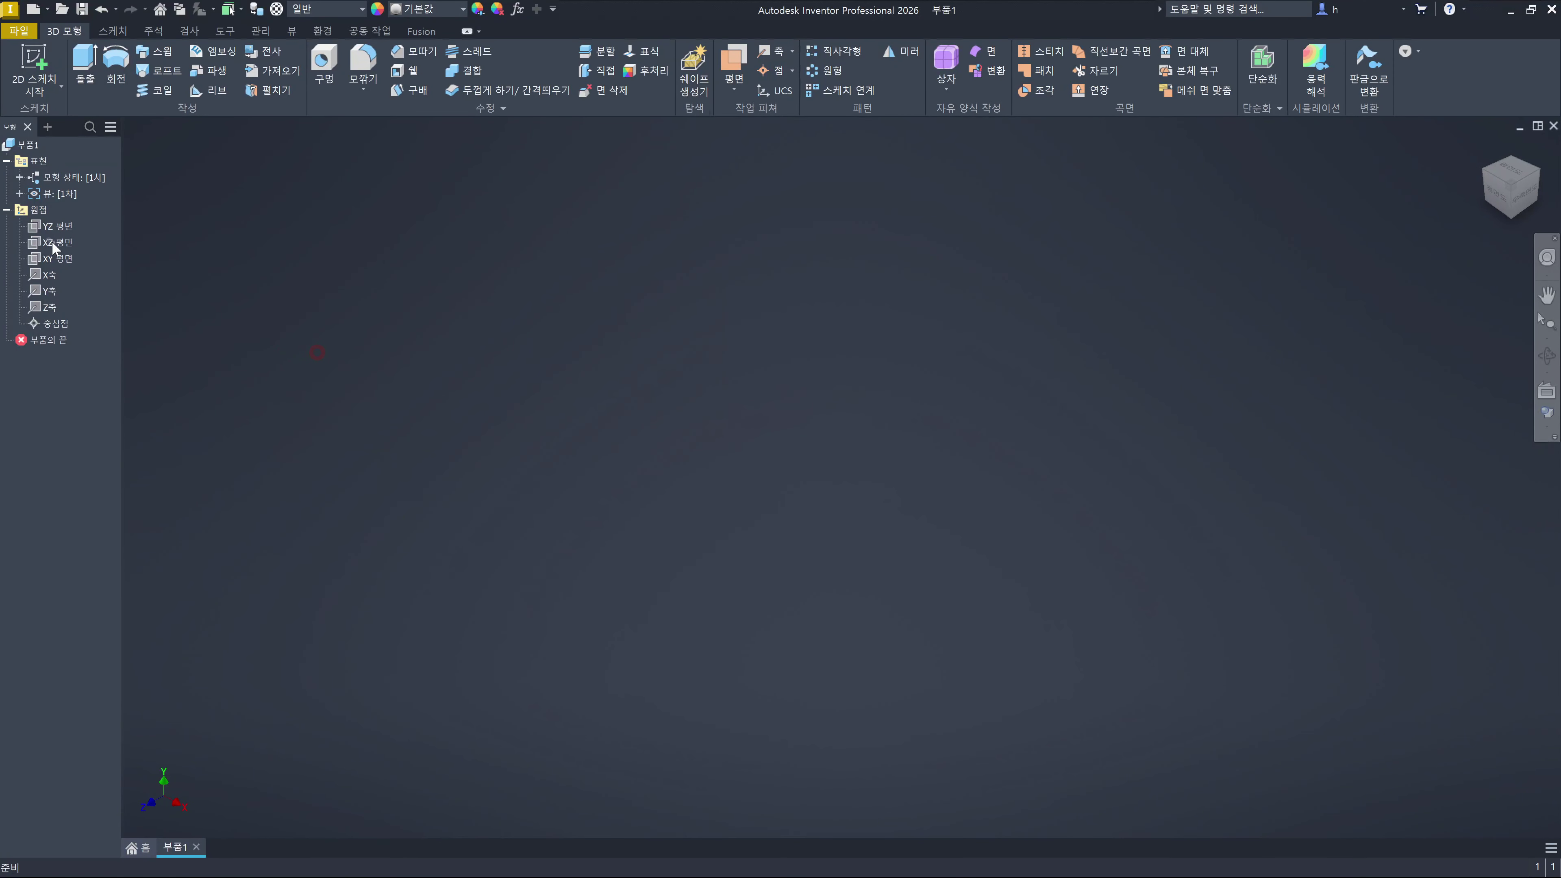
click(7, 210)
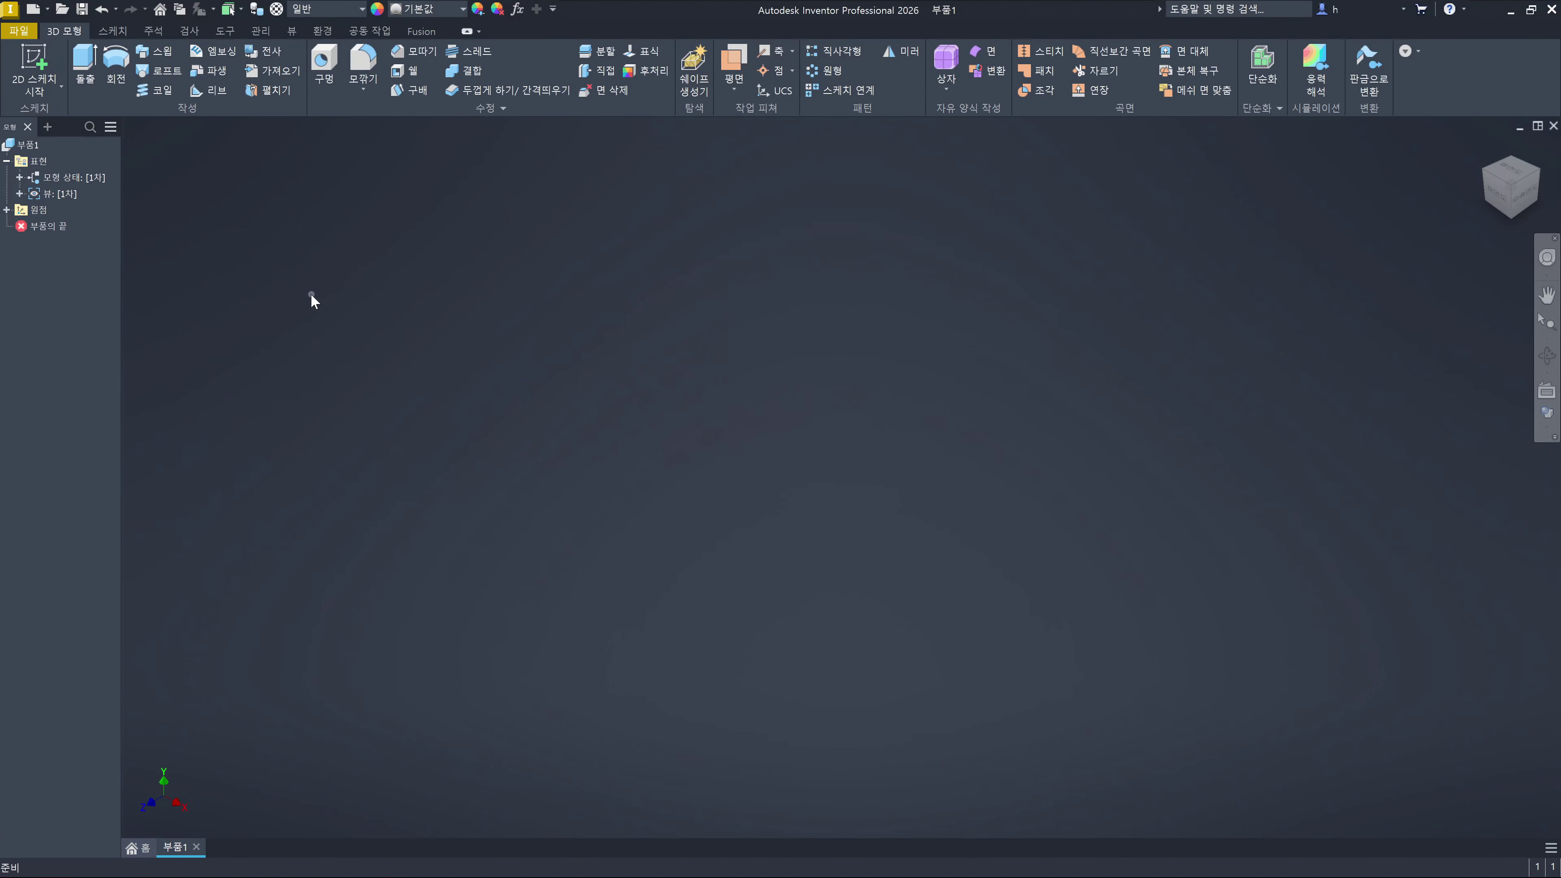
Sketch a 50 mm diameter circle centred on the origin on the YZ plane, and finish the sketch
key(s)
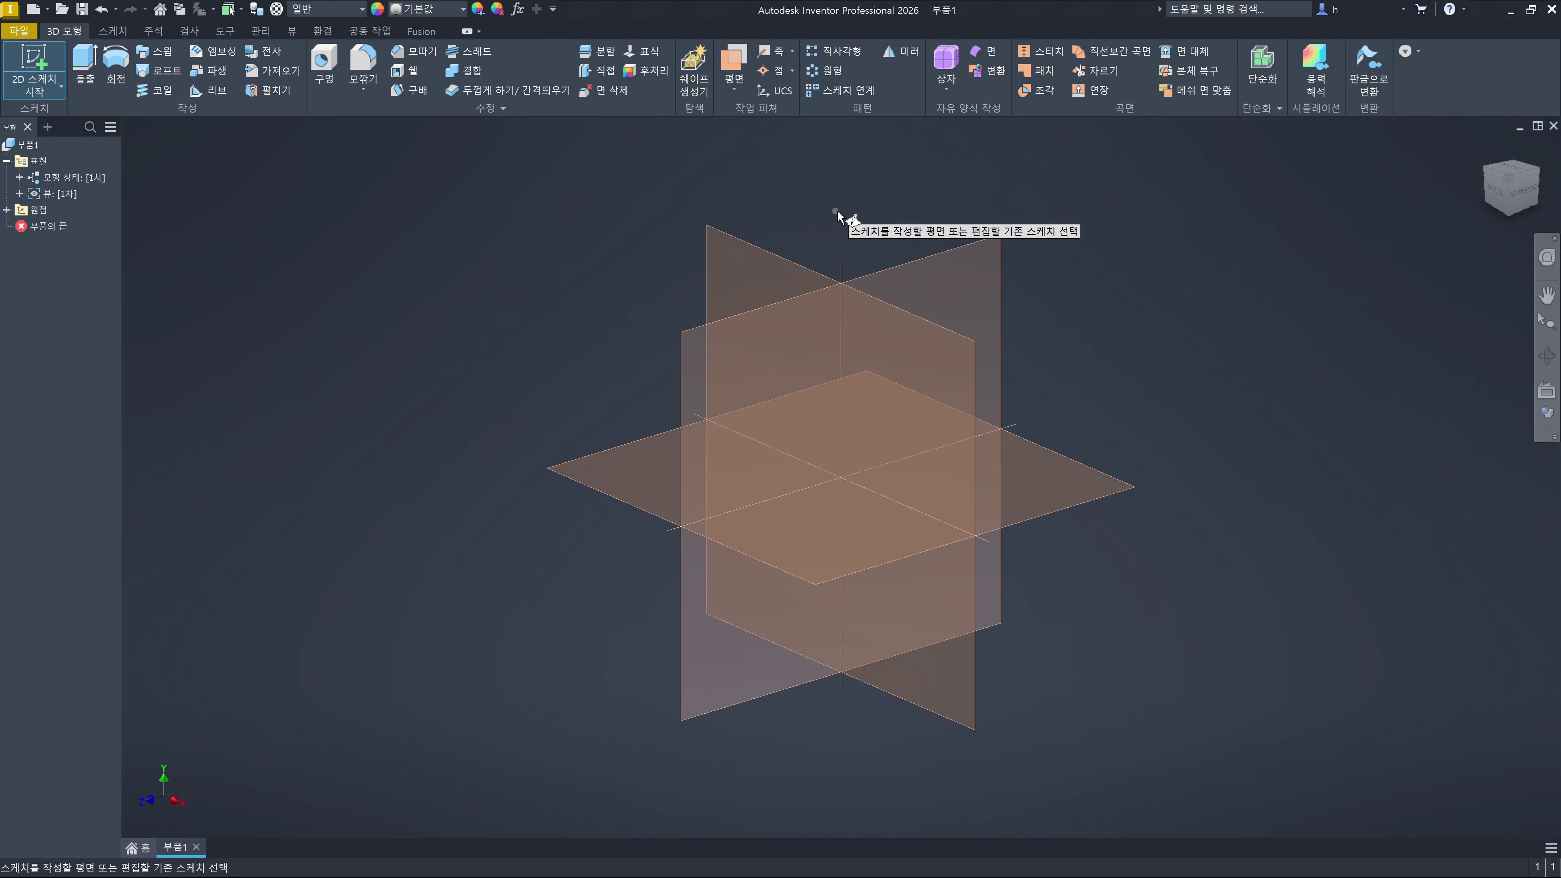
click(996, 278)
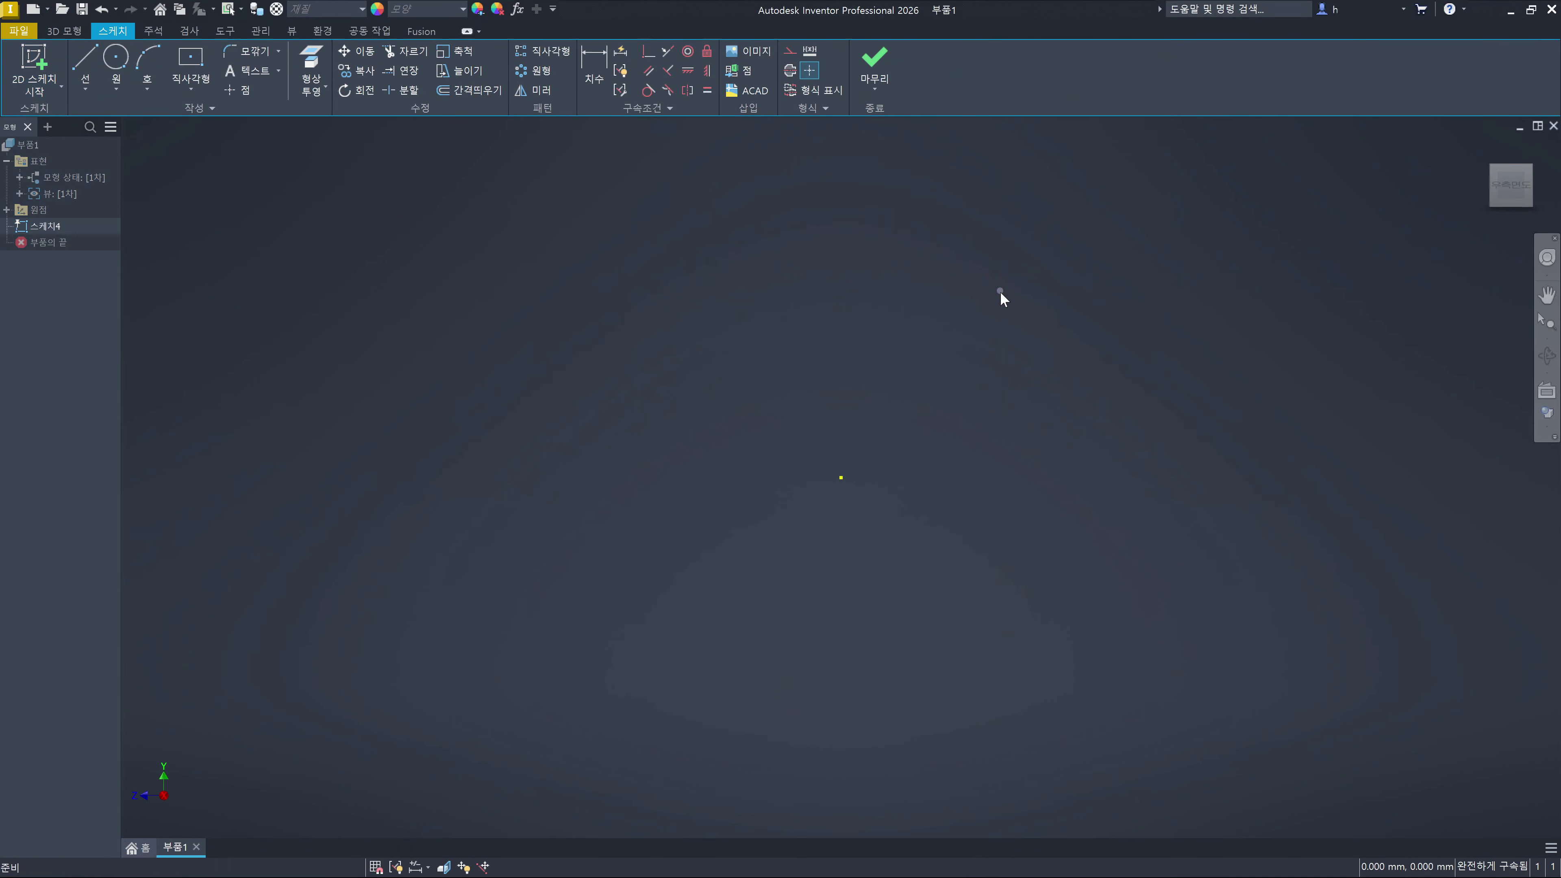
key(c)
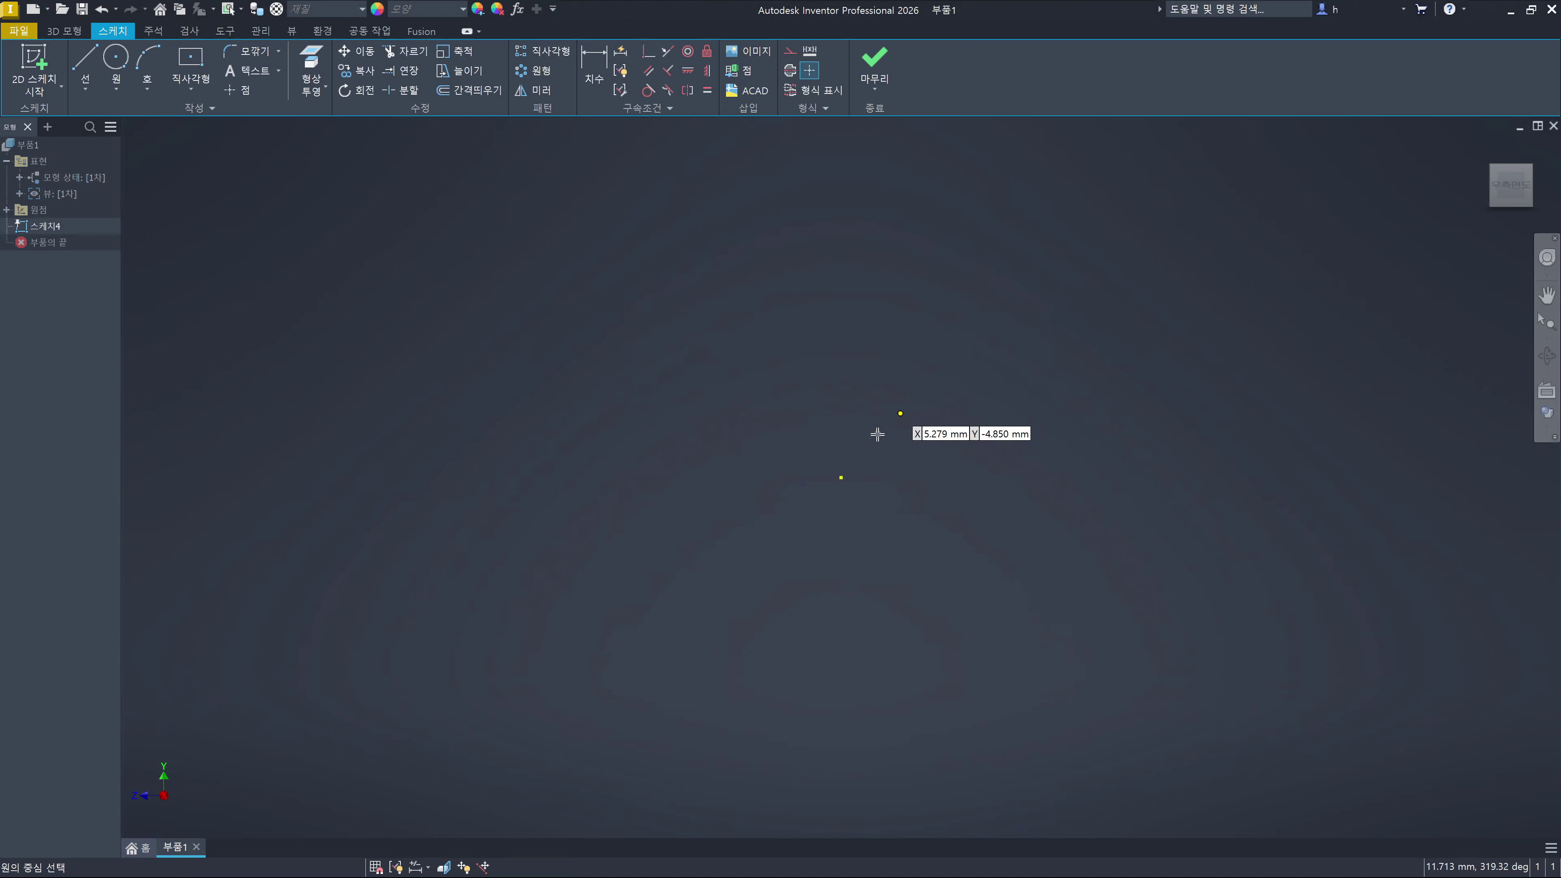
click(844, 480)
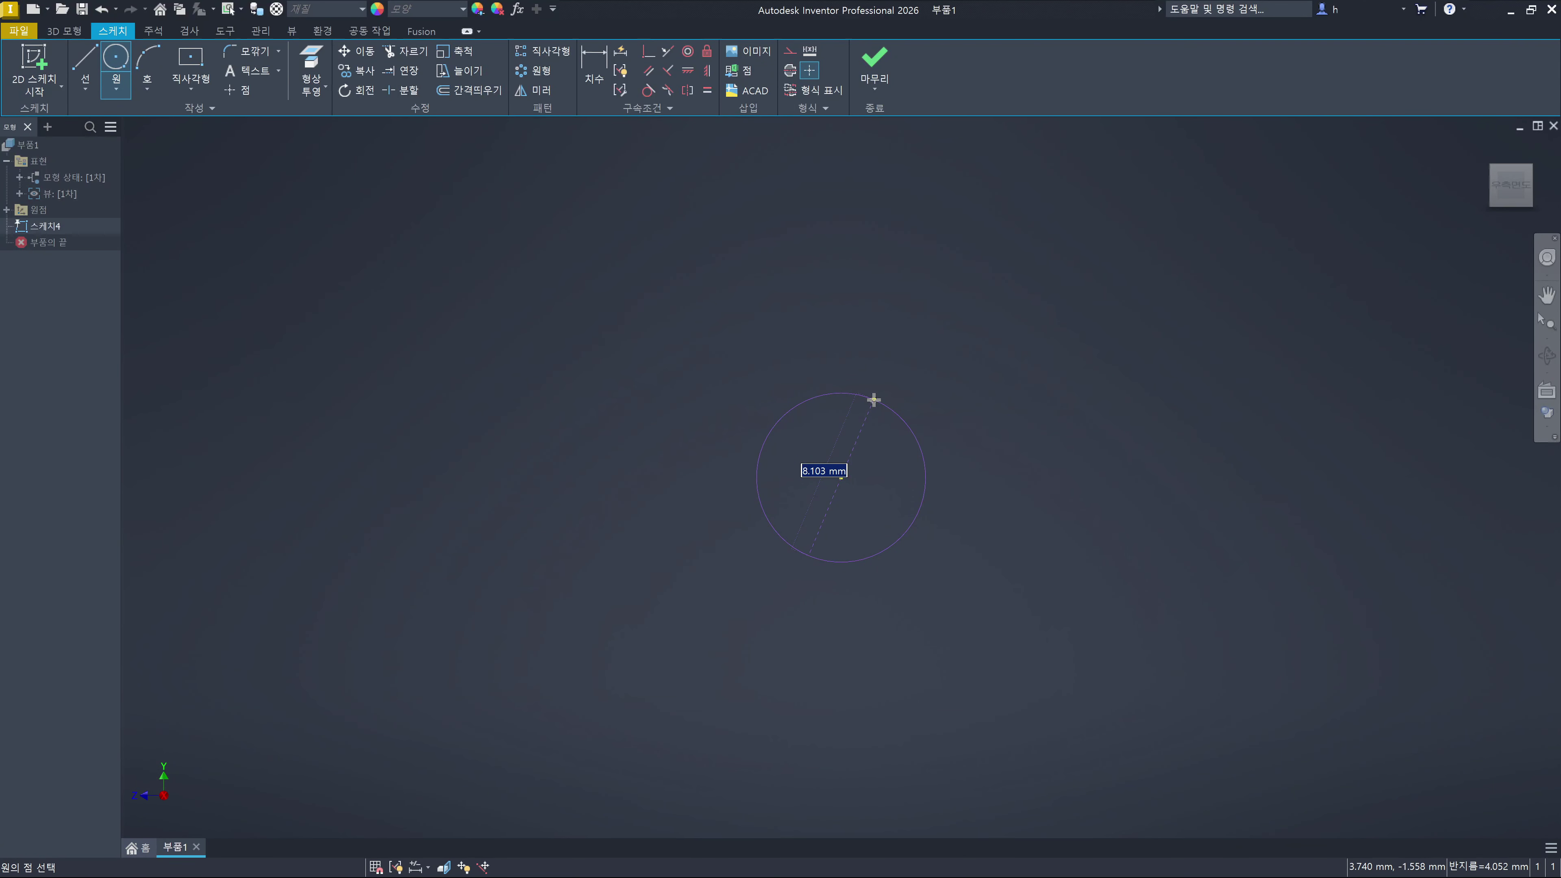
text(50)
key(Return)
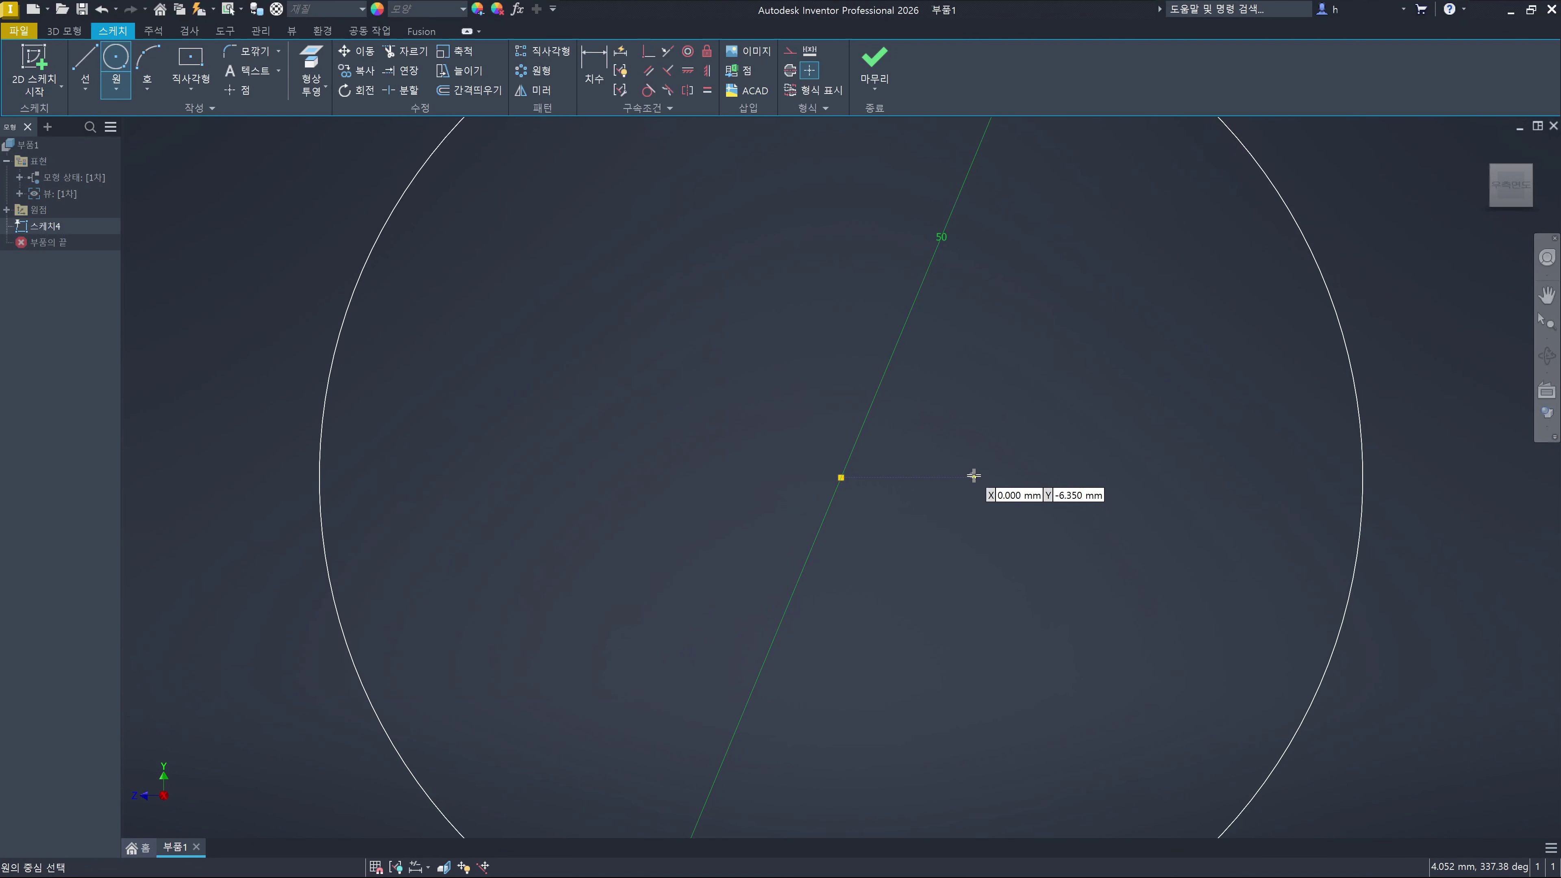
scroll(972, 474, down, 2)
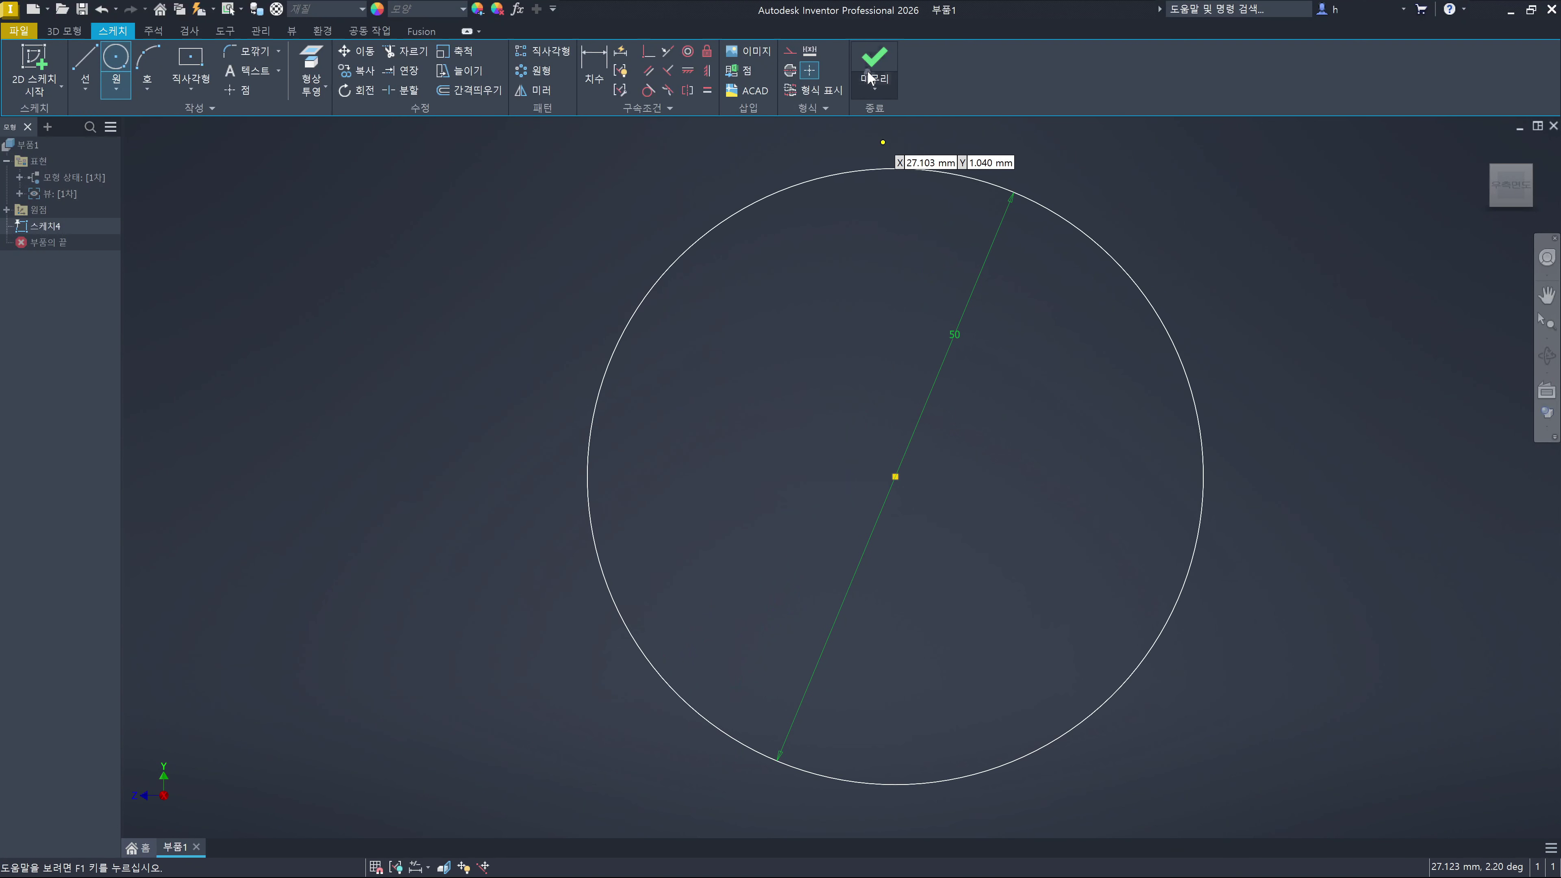
click(874, 62)
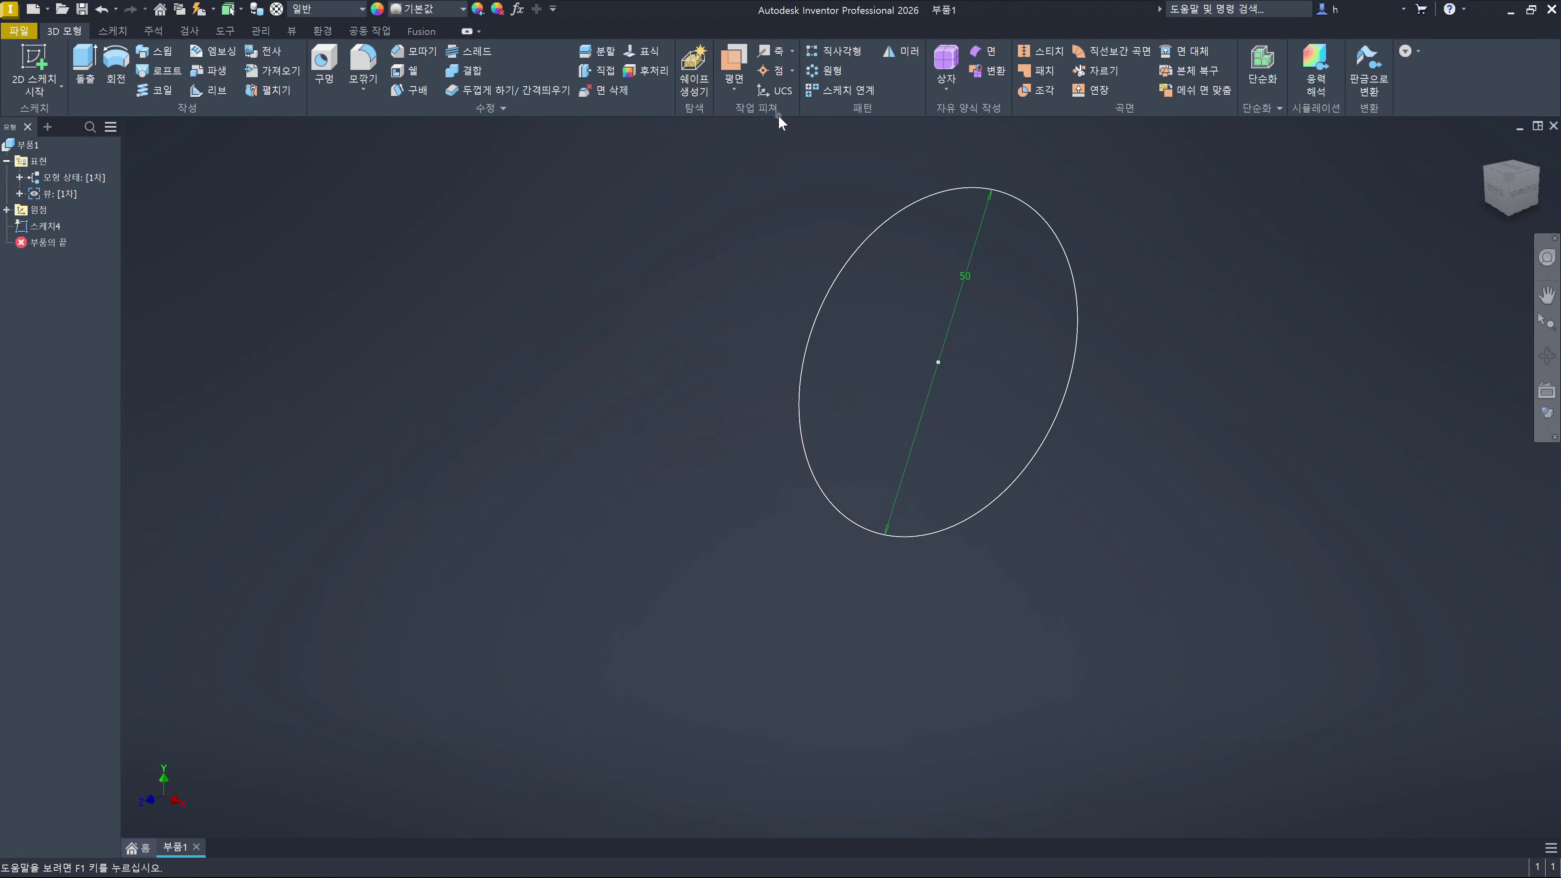
click(734, 59)
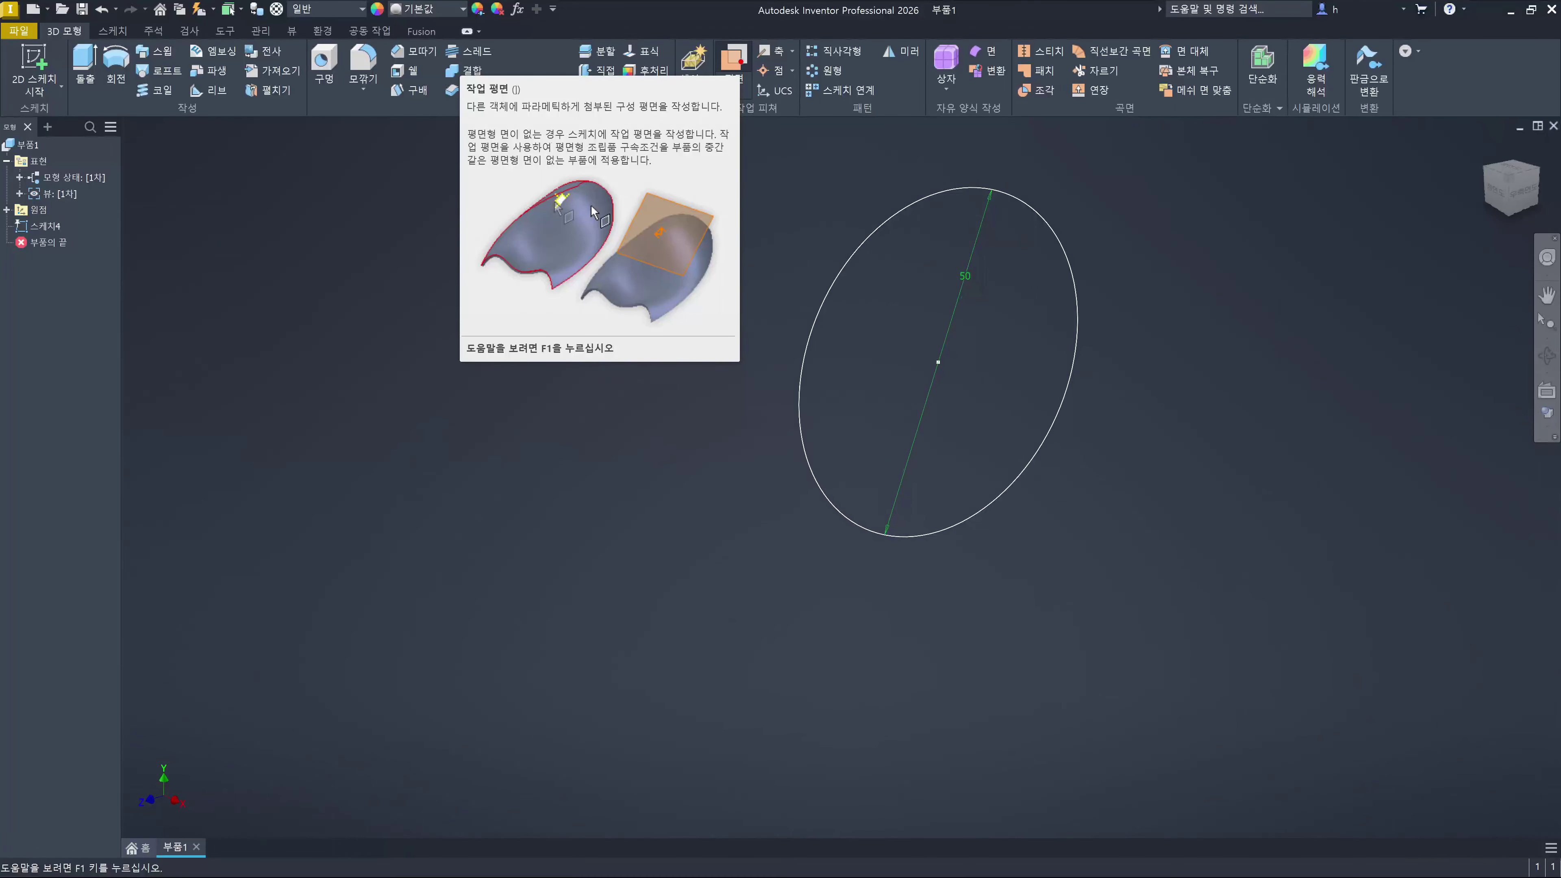
drag(477, 455, 503, 575)
mouse_move(362, 457)
mouse_down()
mouse_move(349, 479)
mouse_move(396, 587)
mouse_up()
mouse_move(335, 658)
mouse_down()
mouse_move(558, 628)
mouse_move(591, 573)
mouse_up()
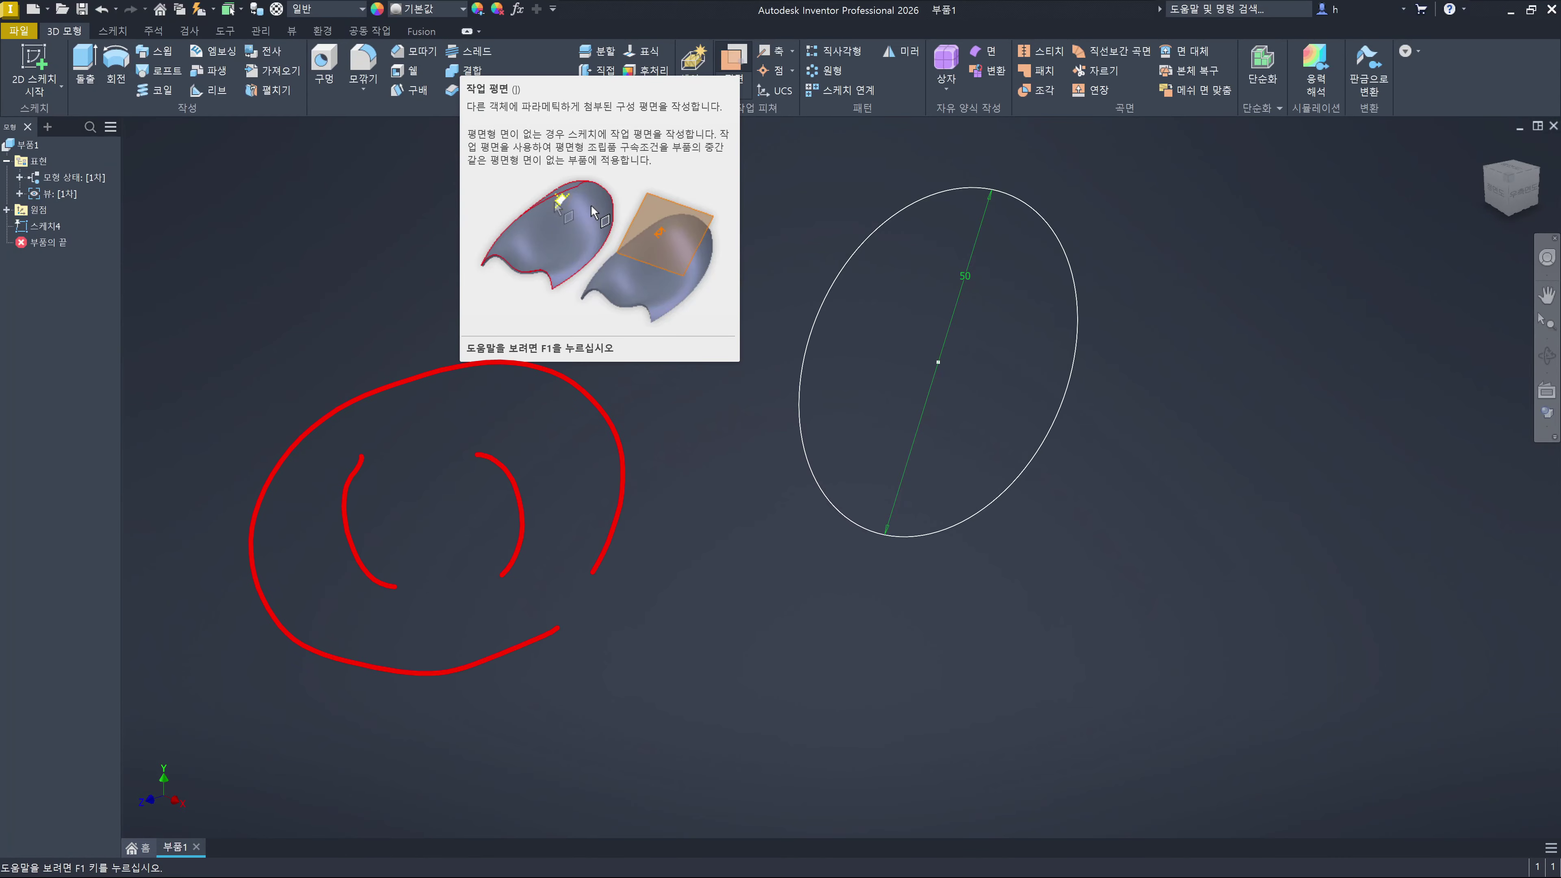
mouse_move(972, 335)
mouse_down()
mouse_move(1044, 332)
mouse_move(1017, 511)
mouse_up()
drag(685, 596, 1057, 553)
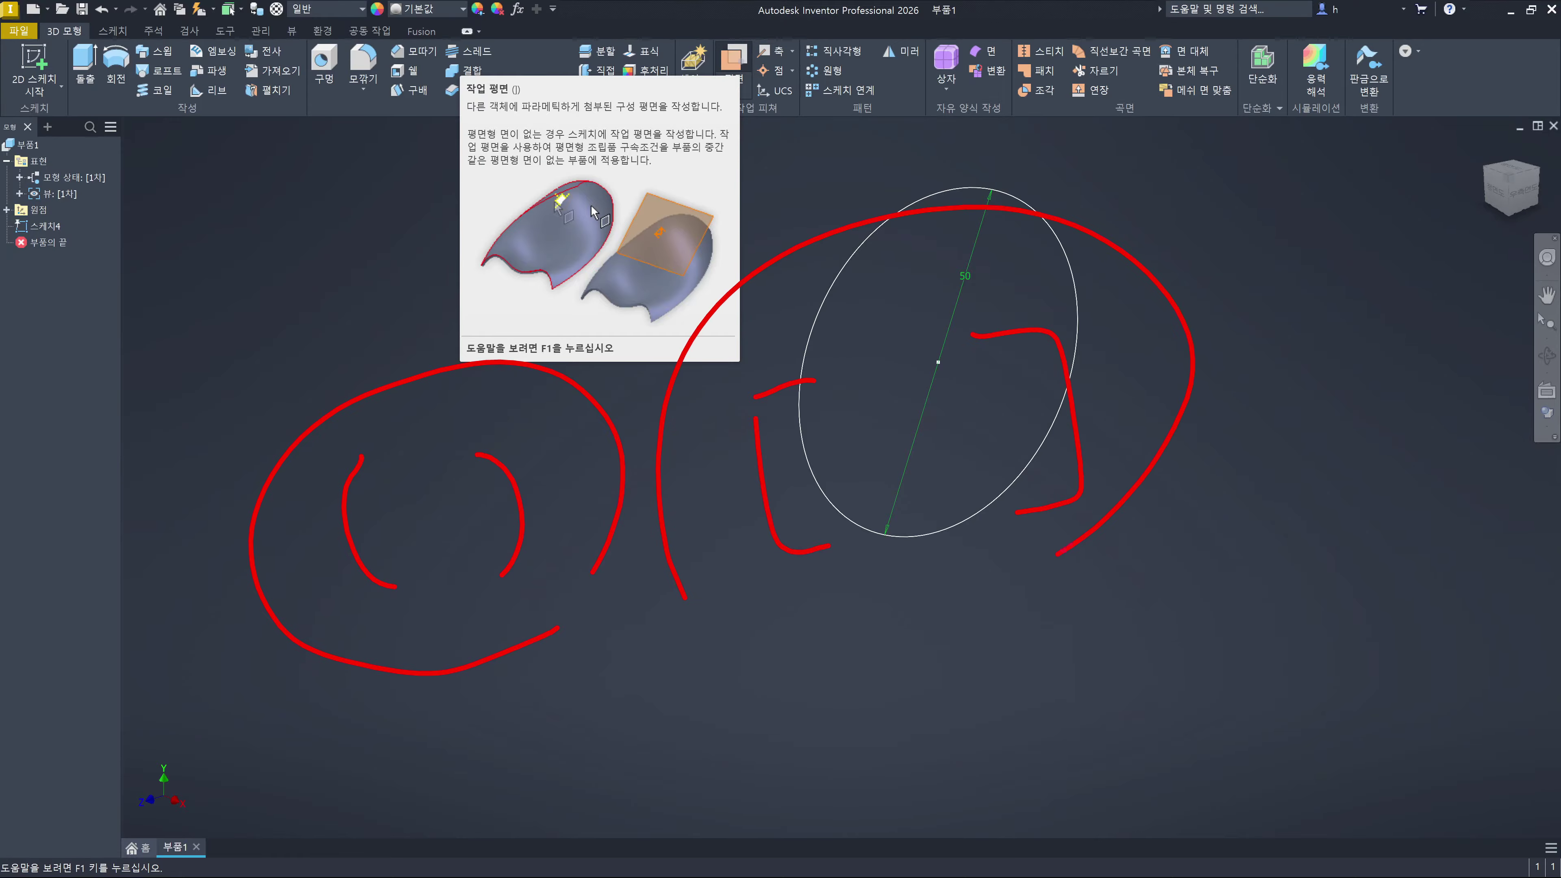
mouse_move(1175, 563)
mouse_down()
mouse_move(1143, 575)
mouse_move(1192, 710)
mouse_move(1264, 812)
mouse_up()
mouse_move(1302, 524)
mouse_down()
mouse_move(1329, 530)
mouse_move(1391, 716)
mouse_move(1372, 782)
mouse_up()
drag(1099, 840, 1441, 787)
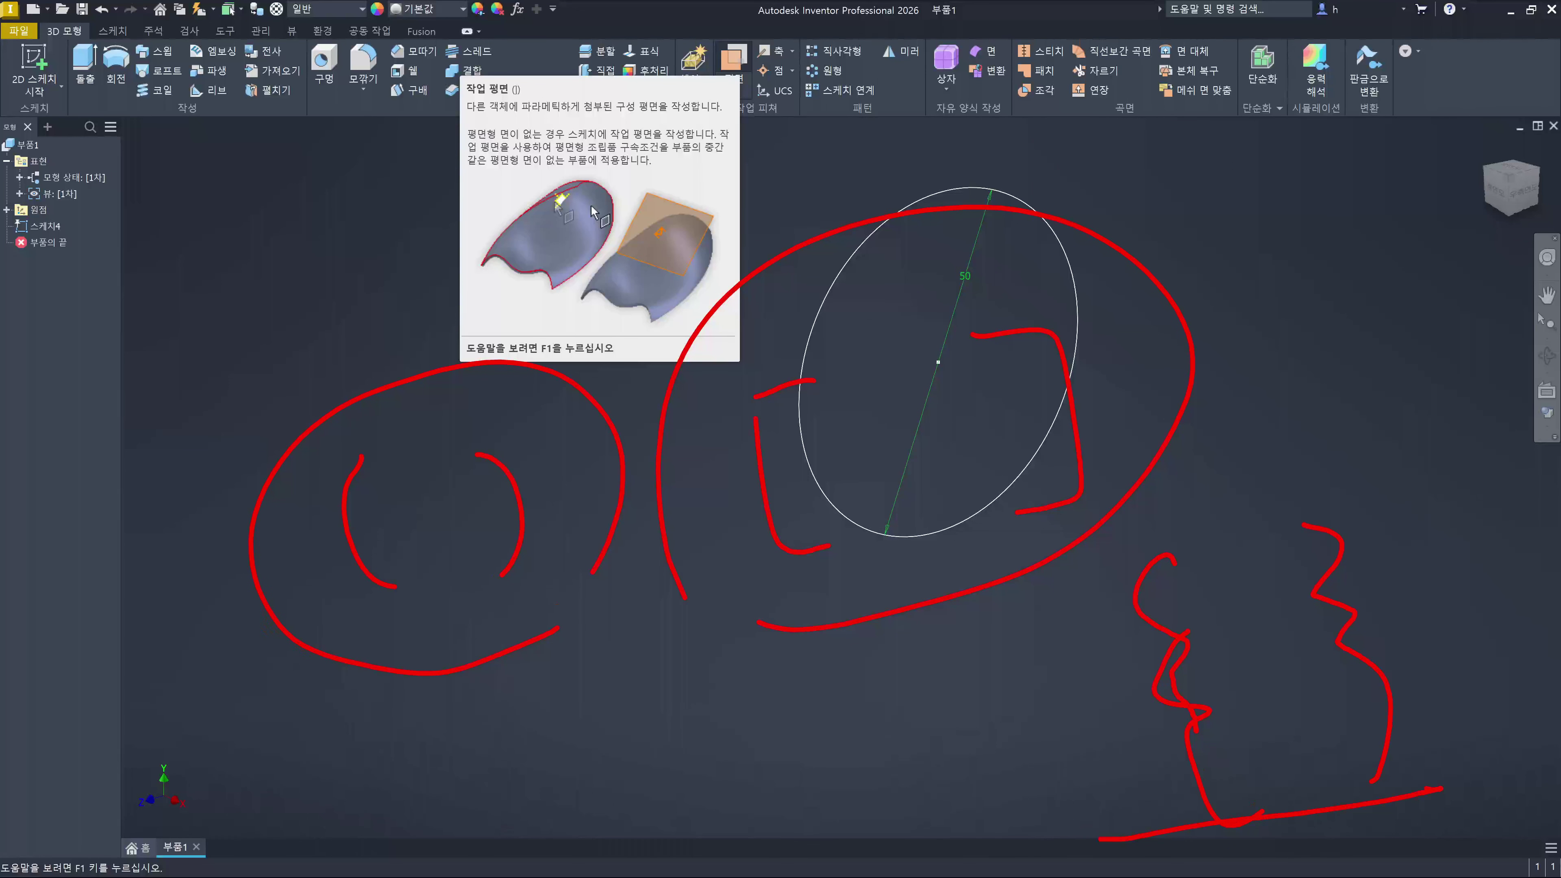
mouse_move(546, 101)
mouse_down()
mouse_move(510, 116)
mouse_move(567, 135)
mouse_up()
drag(1163, 161, 1080, 320)
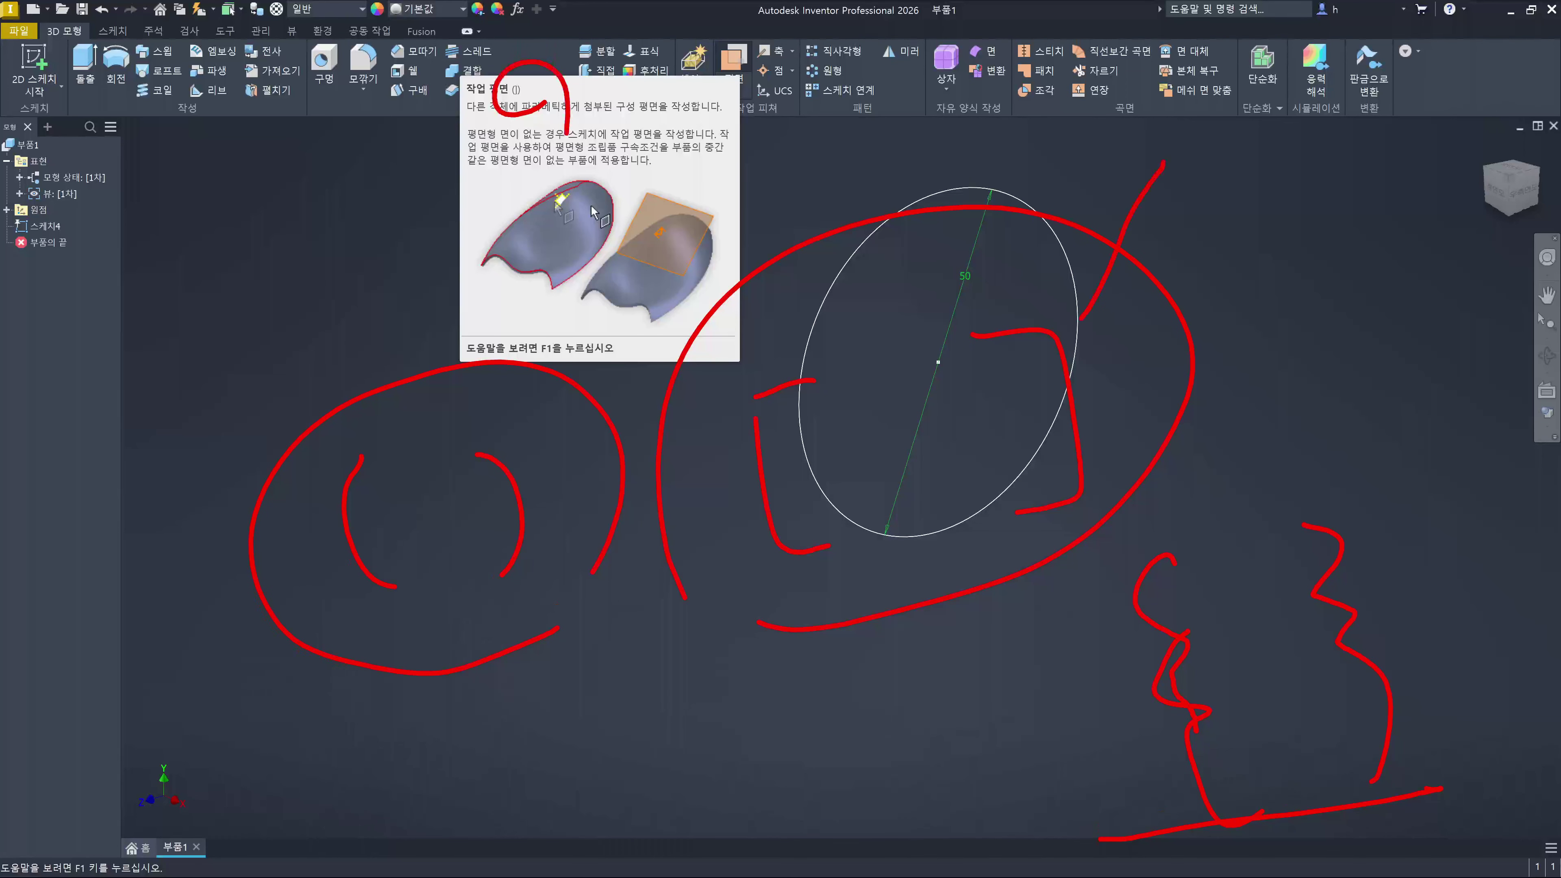
mouse_move(1088, 262)
mouse_down()
mouse_move(1079, 300)
mouse_move(1157, 285)
mouse_up()
mouse_move(1127, 496)
mouse_down()
mouse_move(1118, 312)
mouse_move(929, 412)
mouse_up()
drag(955, 317, 1153, 464)
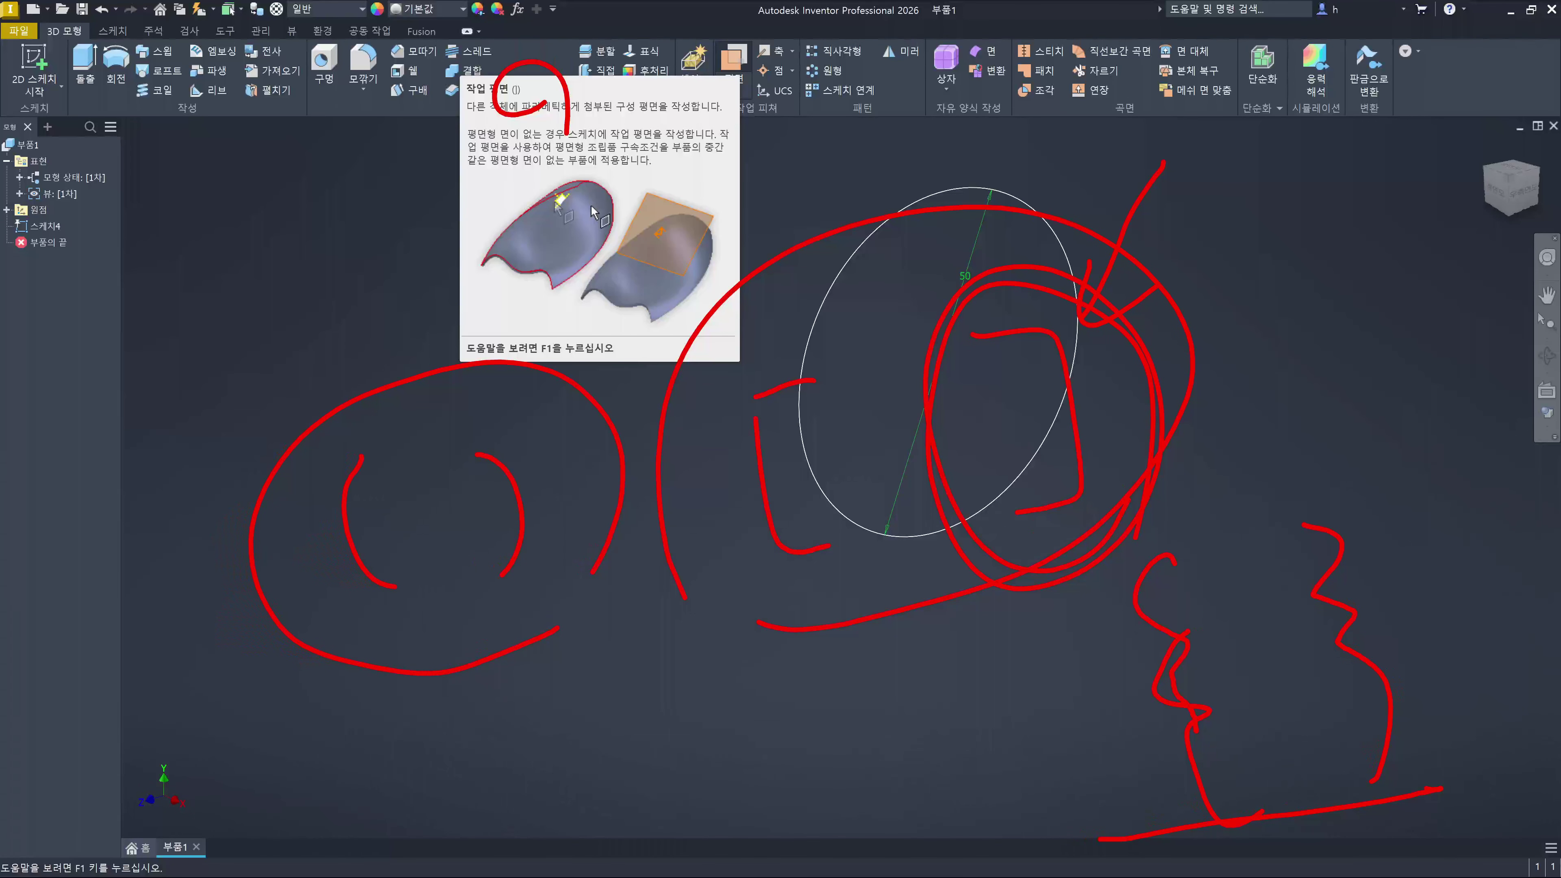
key(Escape)
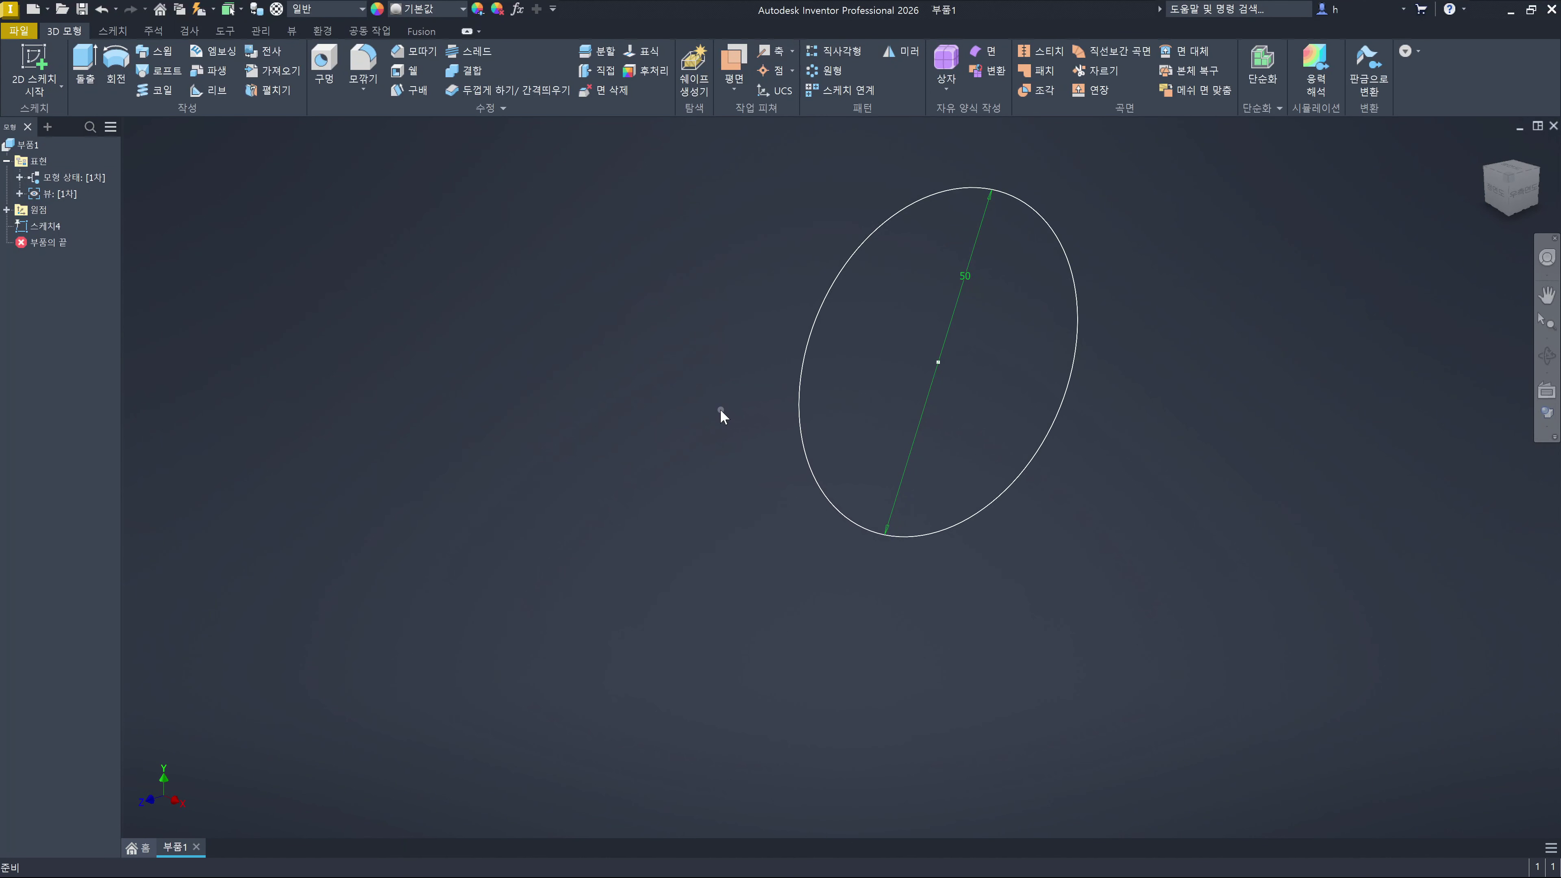
Create a work plane offset 50 mm from the origin YZ plane
key(bracketright)
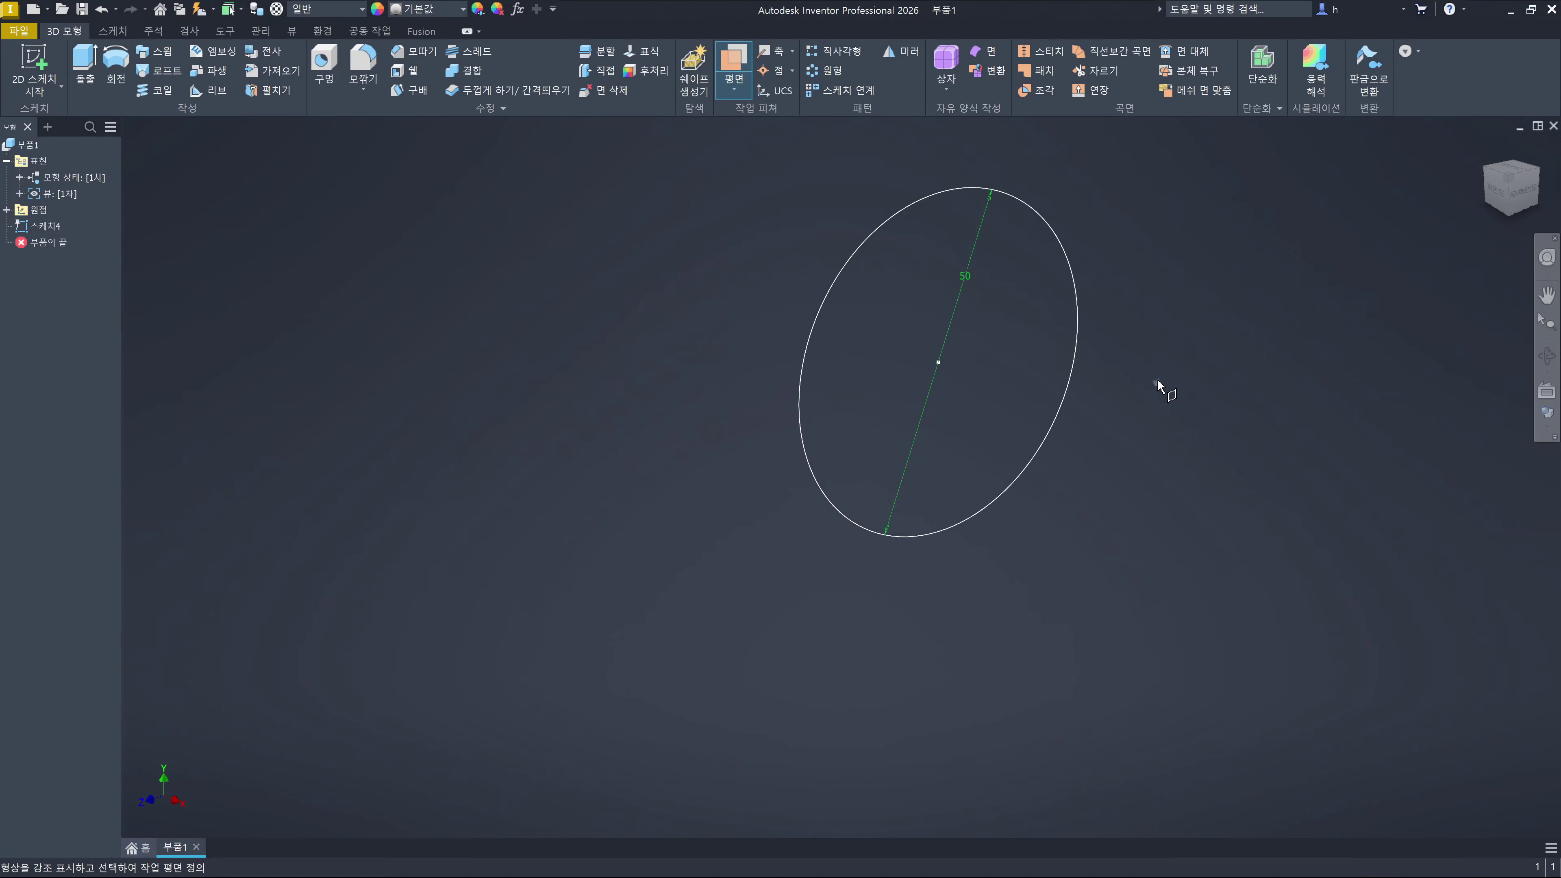
click(7, 210)
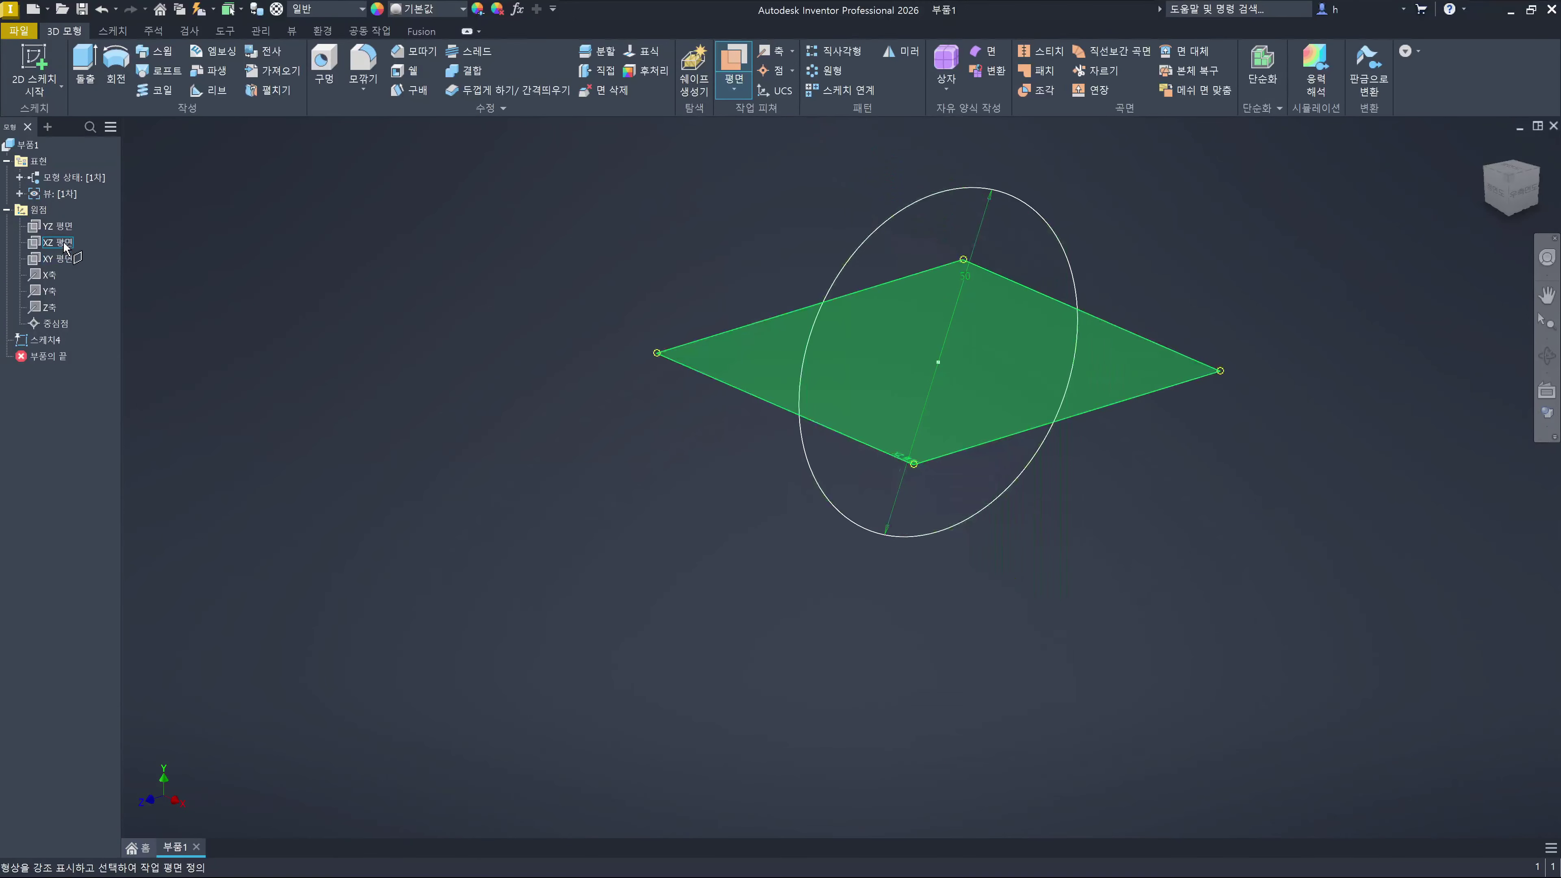
click(59, 226)
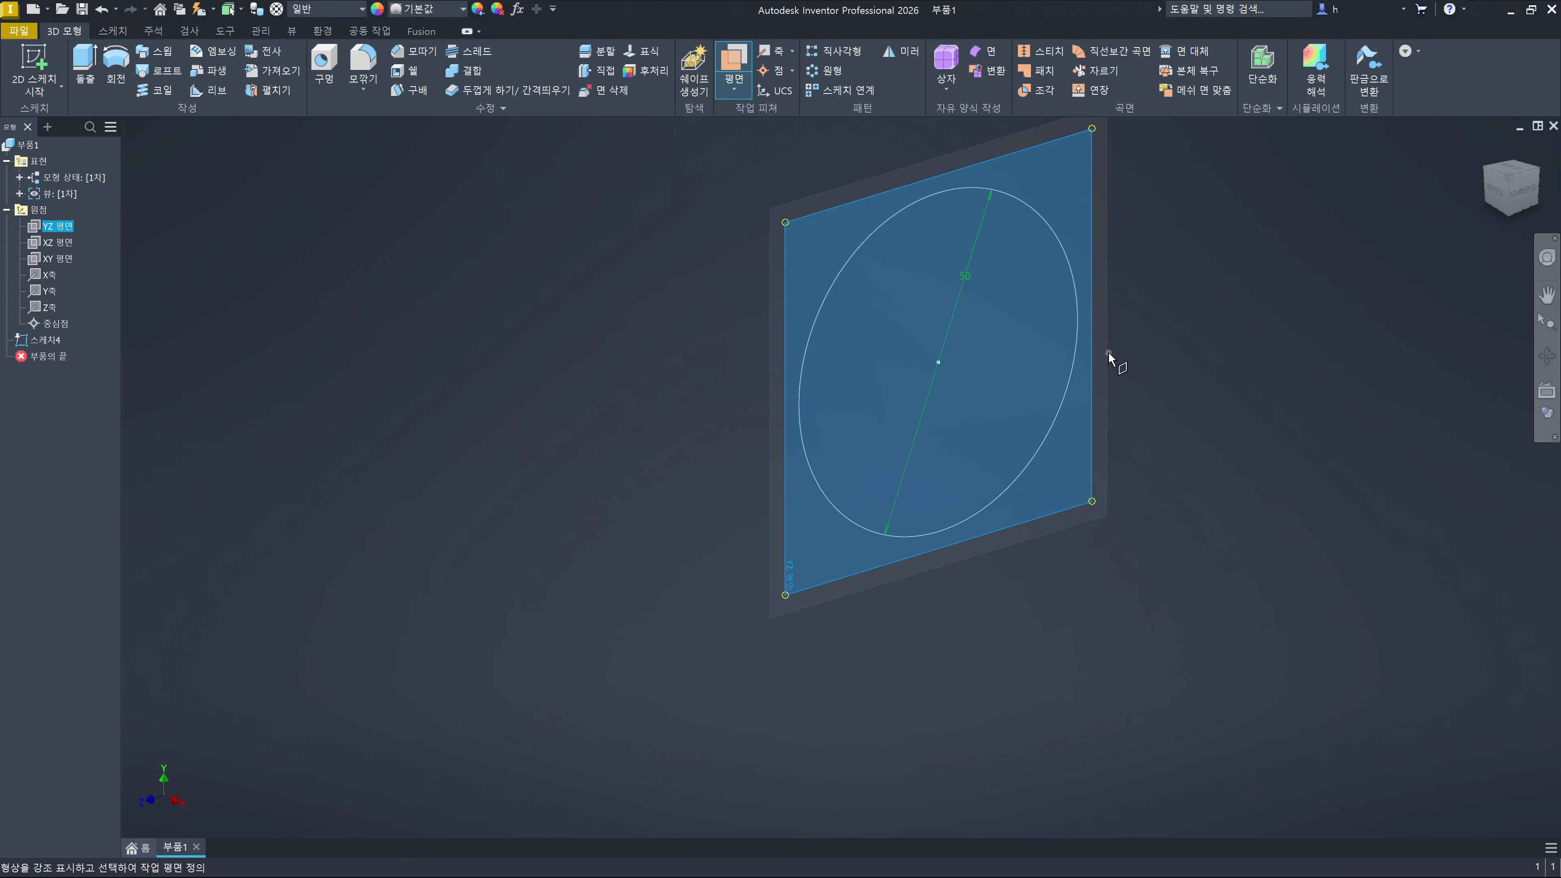
drag(1108, 355, 1263, 473)
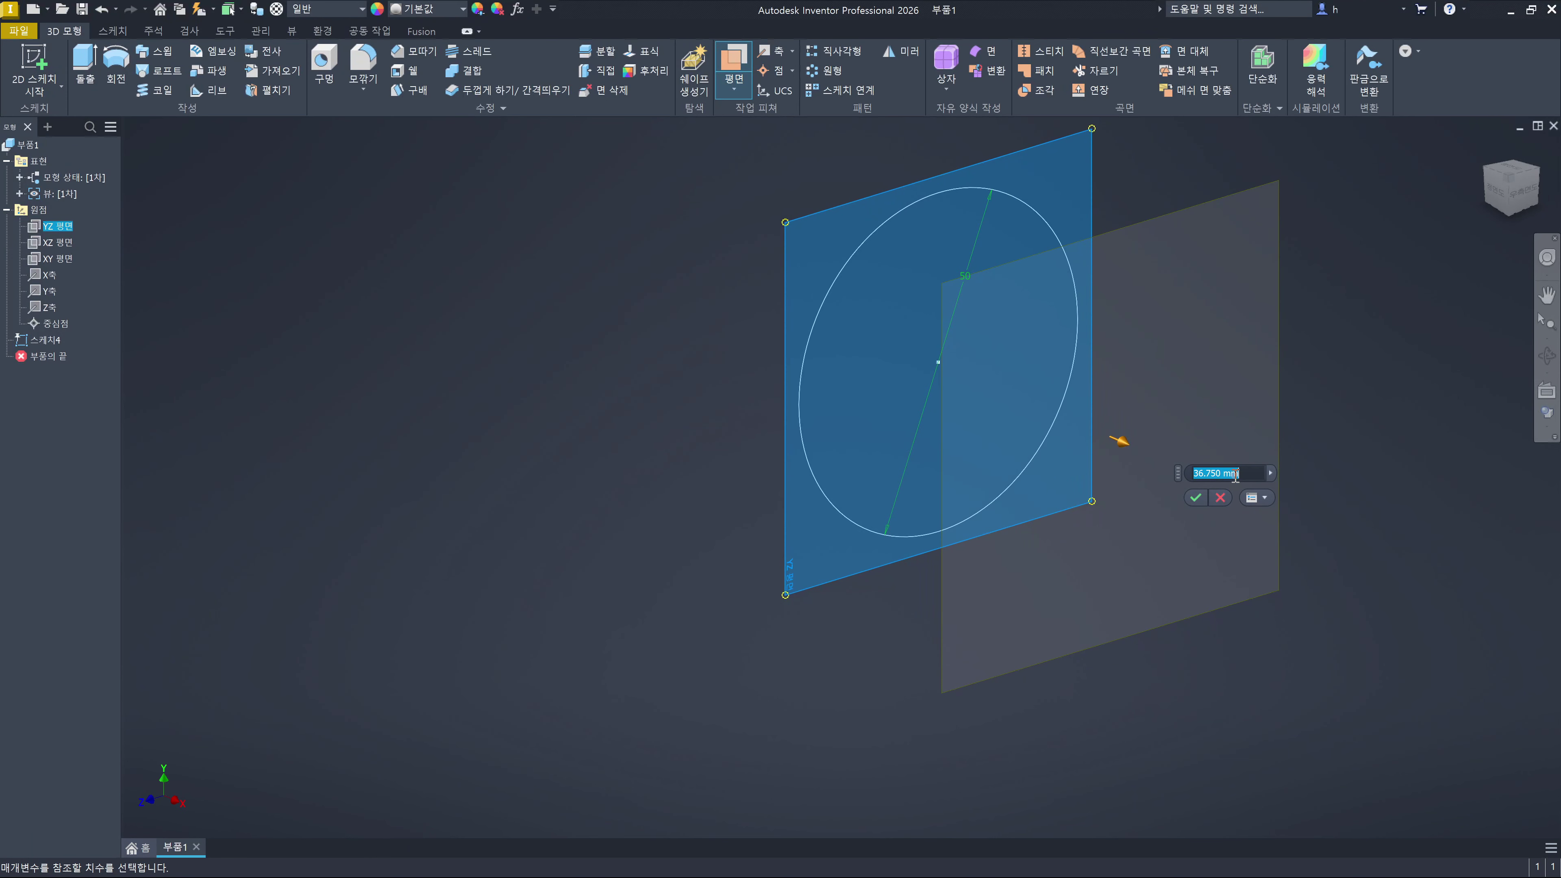
text(50)
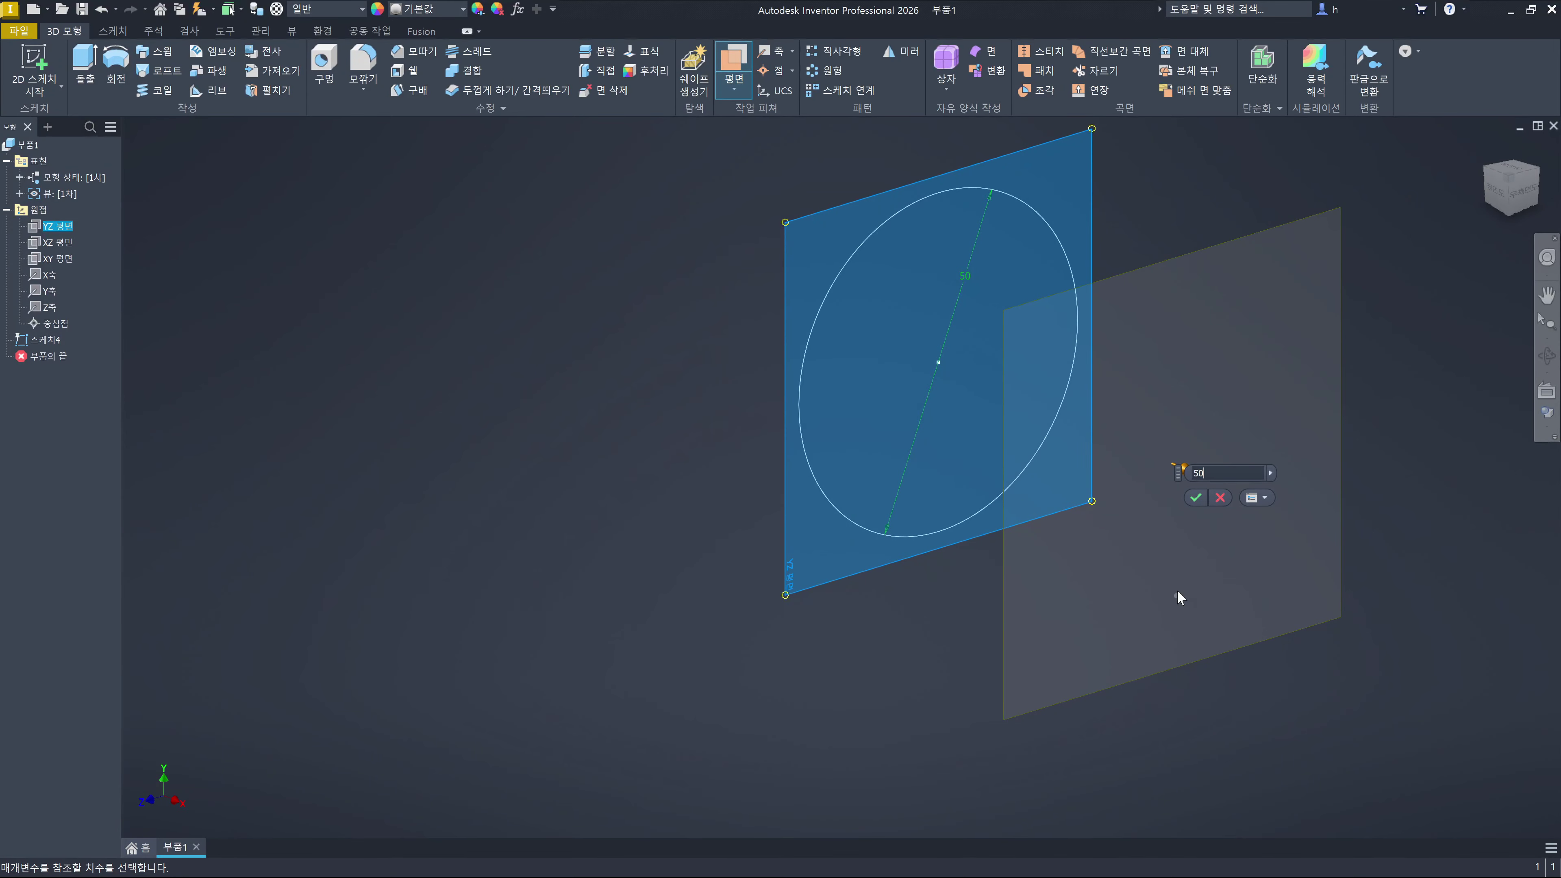
click(1196, 499)
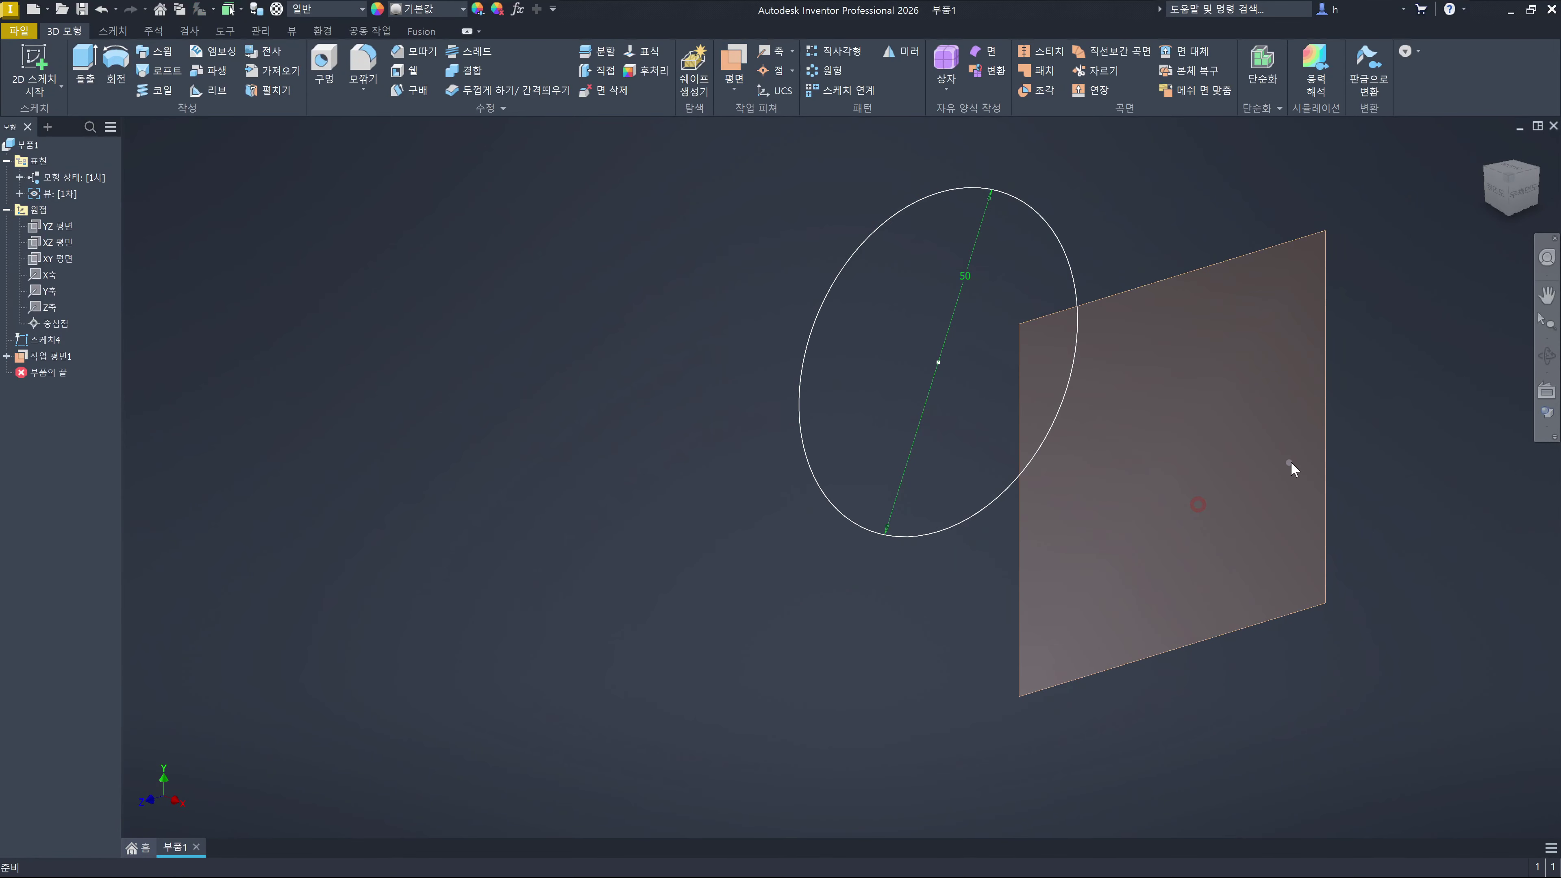
Compare the new offset plane with the origin YZ plane by showing the YZ plane, and hide it again
click(1324, 460)
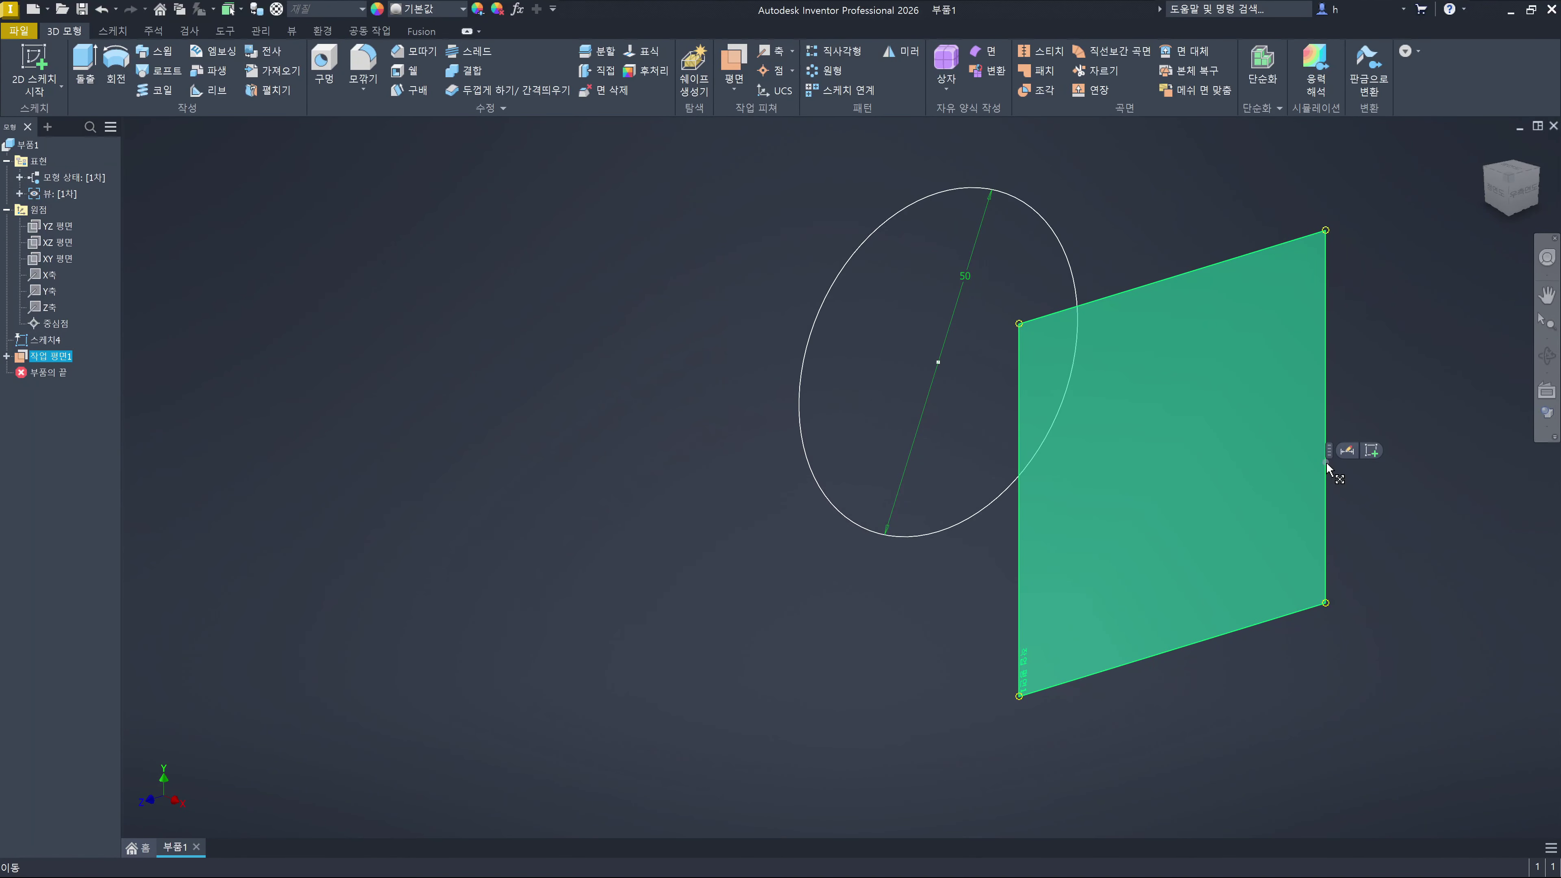
click(322, 333)
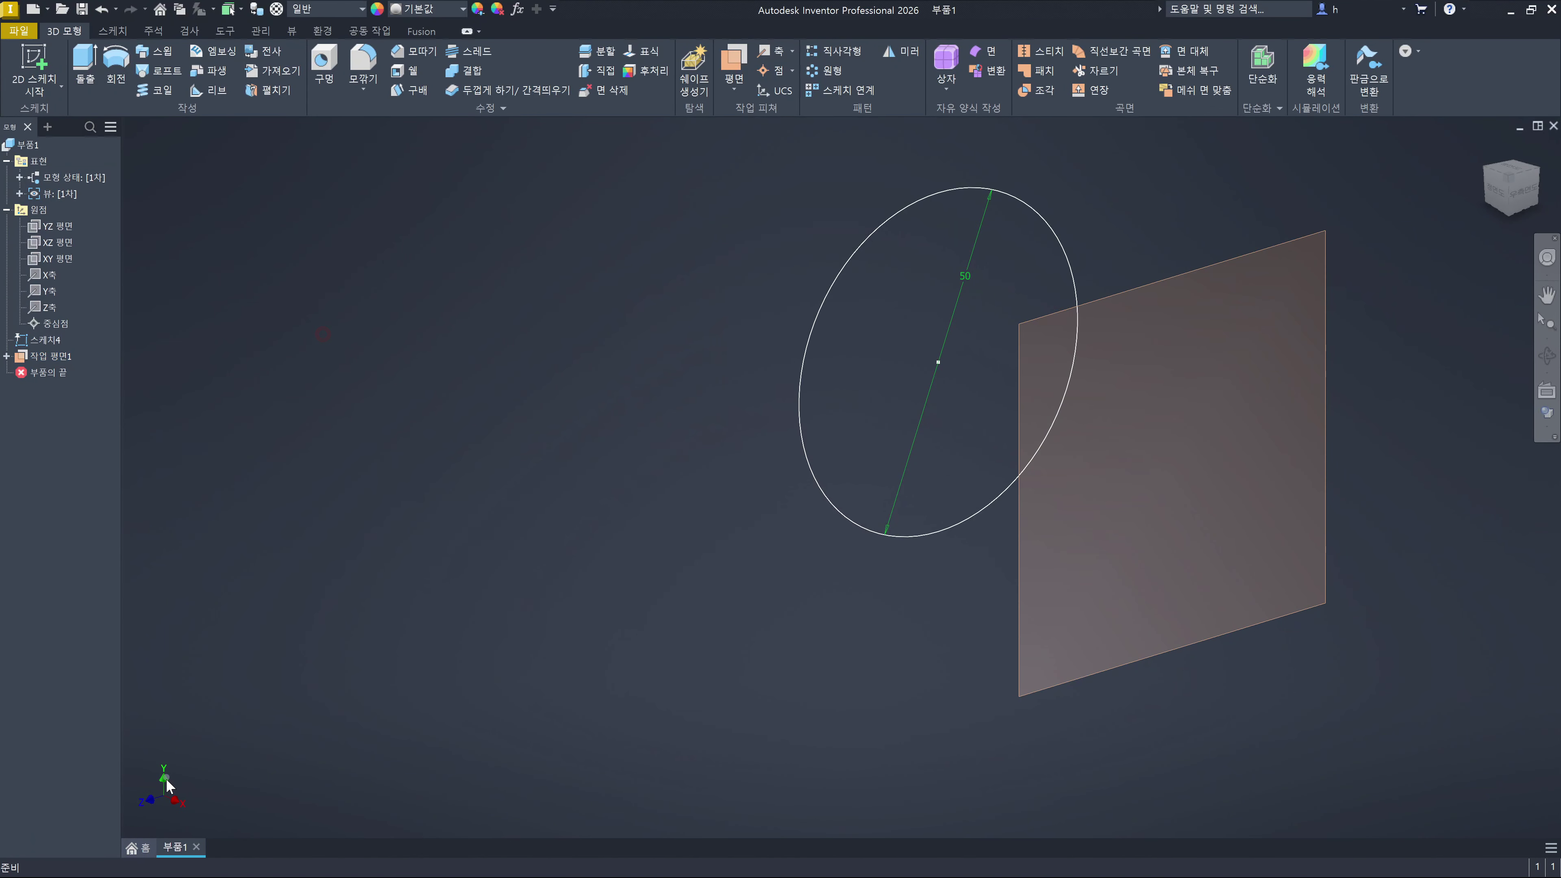
click(53, 227)
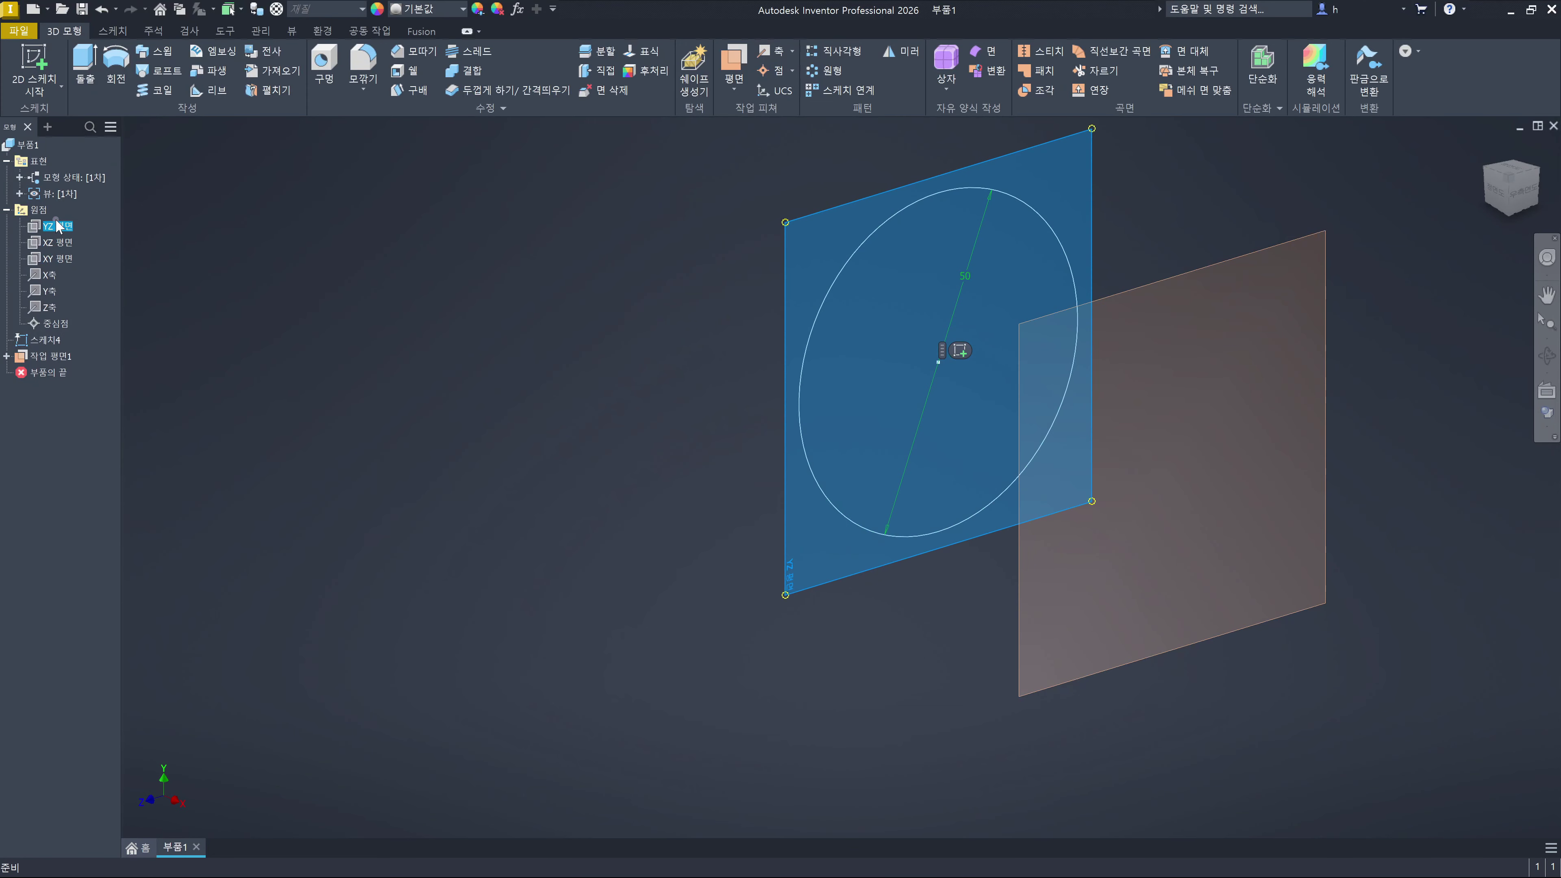
click(123, 226)
right_click(62, 233)
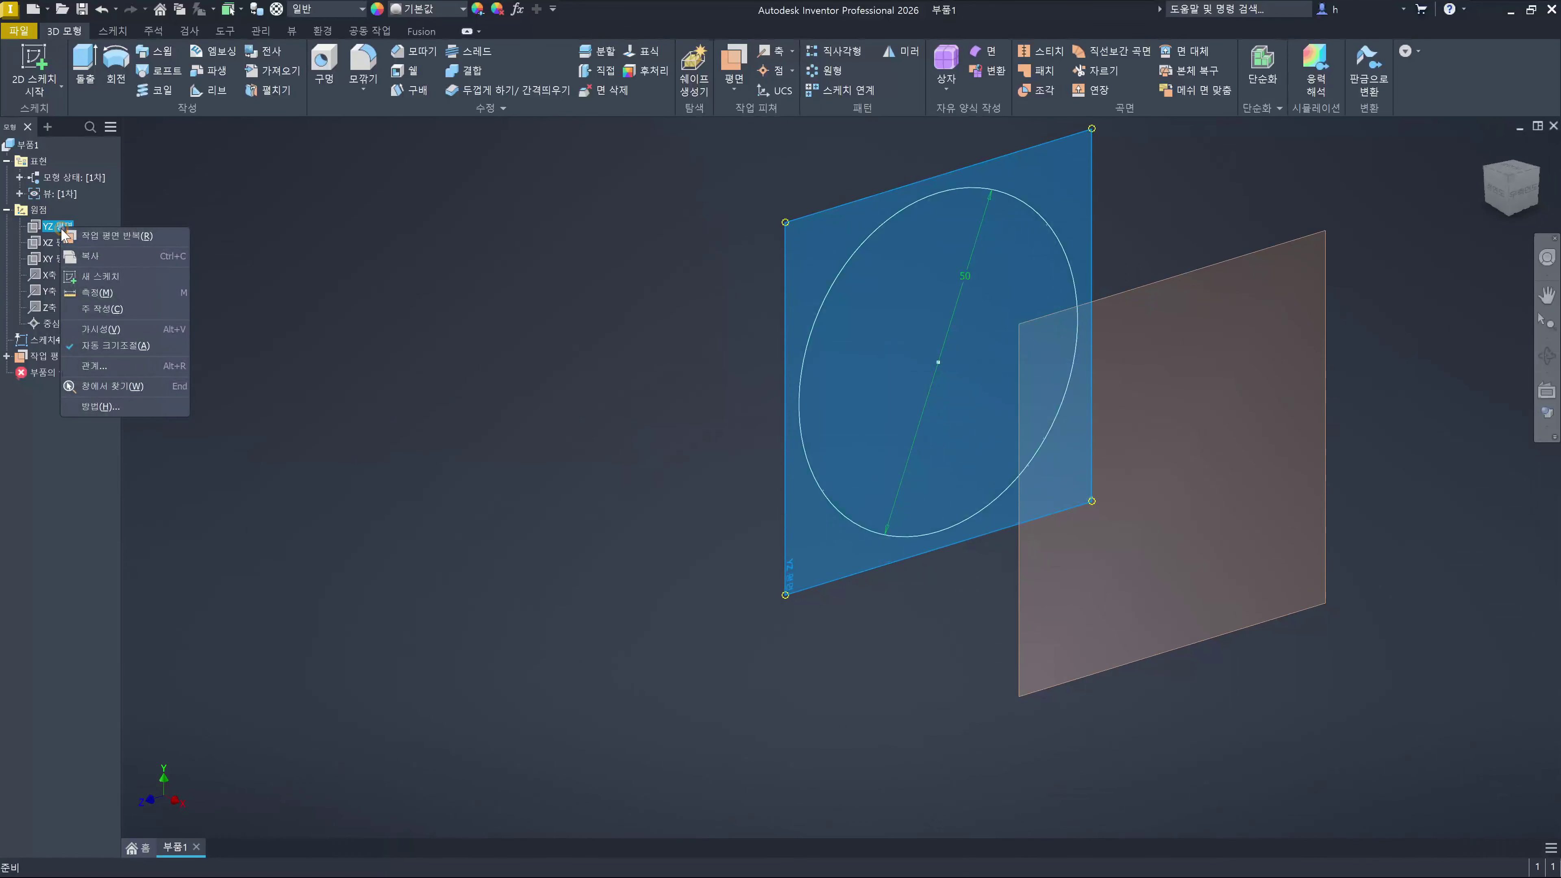
click(109, 332)
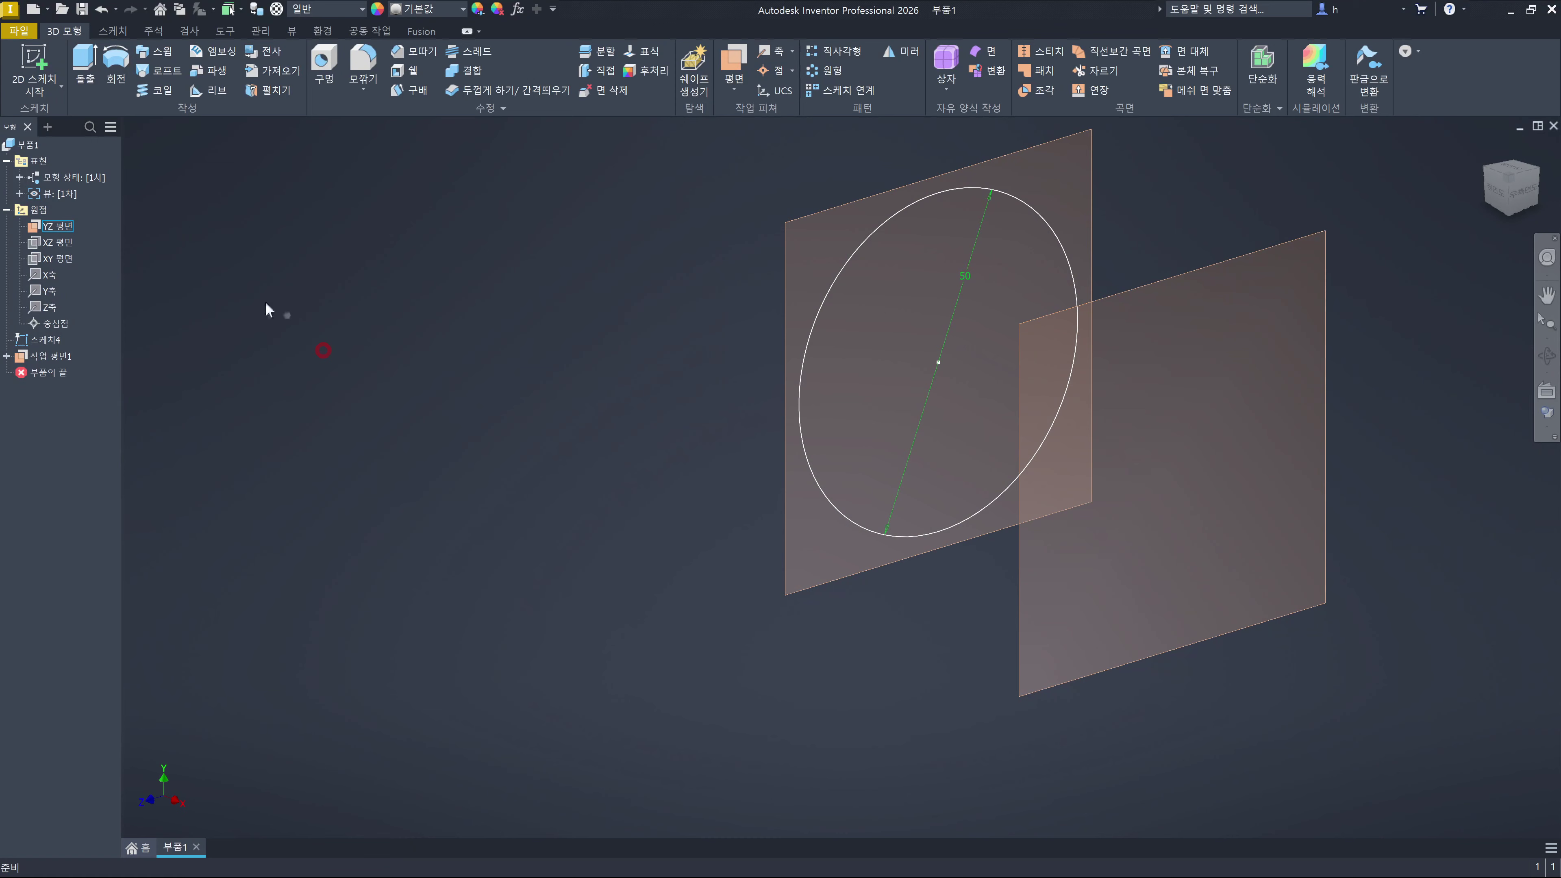
right_click(67, 227)
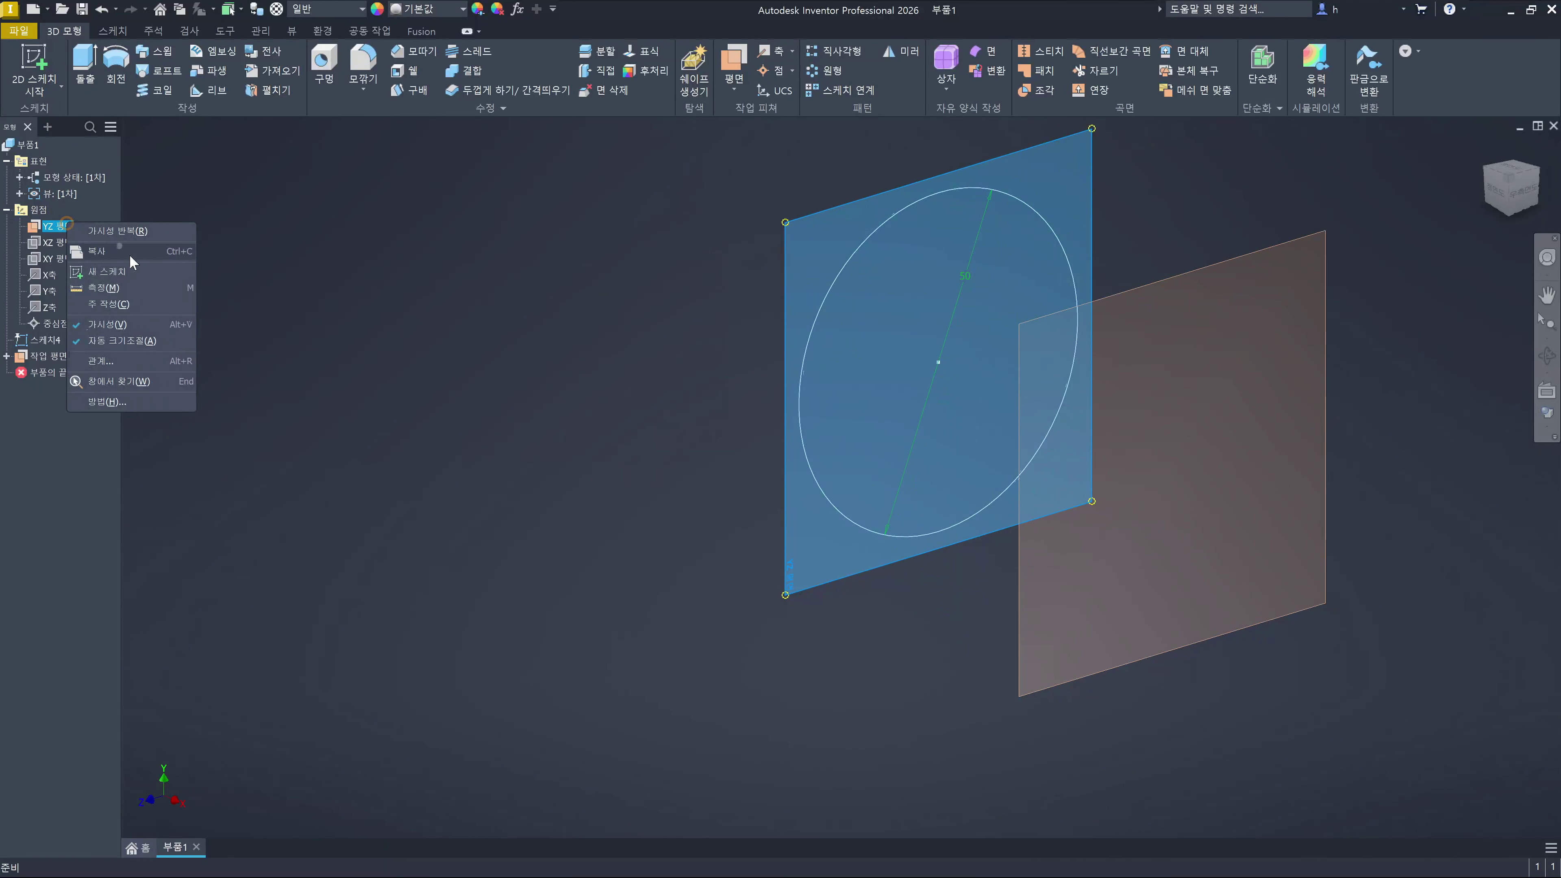
click(154, 324)
click(383, 345)
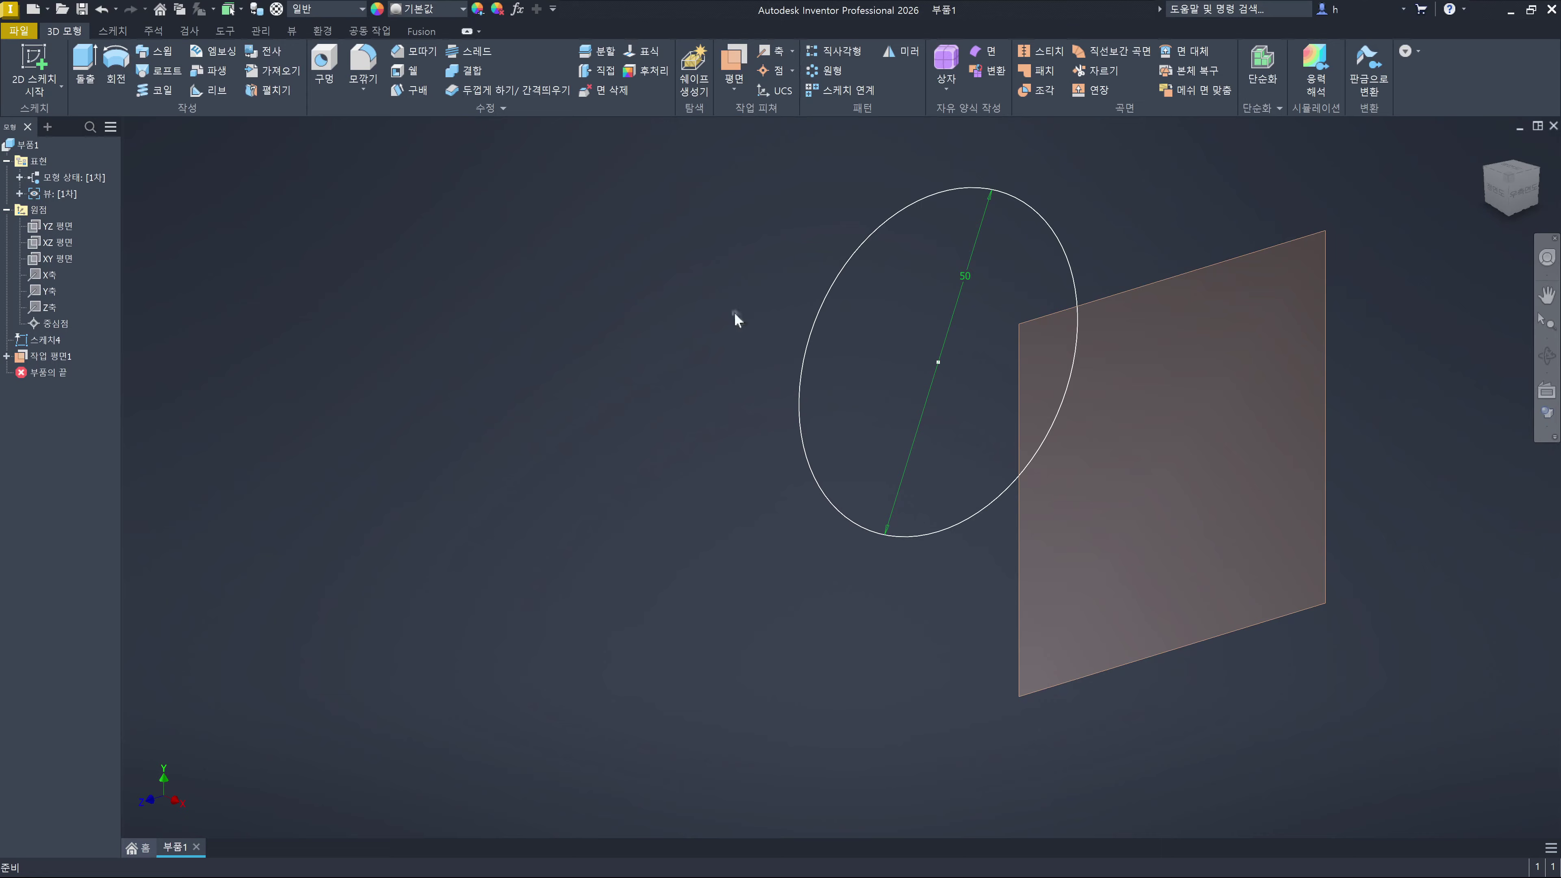
Create a work plane offset -50 mm from the existing offset work plane
click(733, 65)
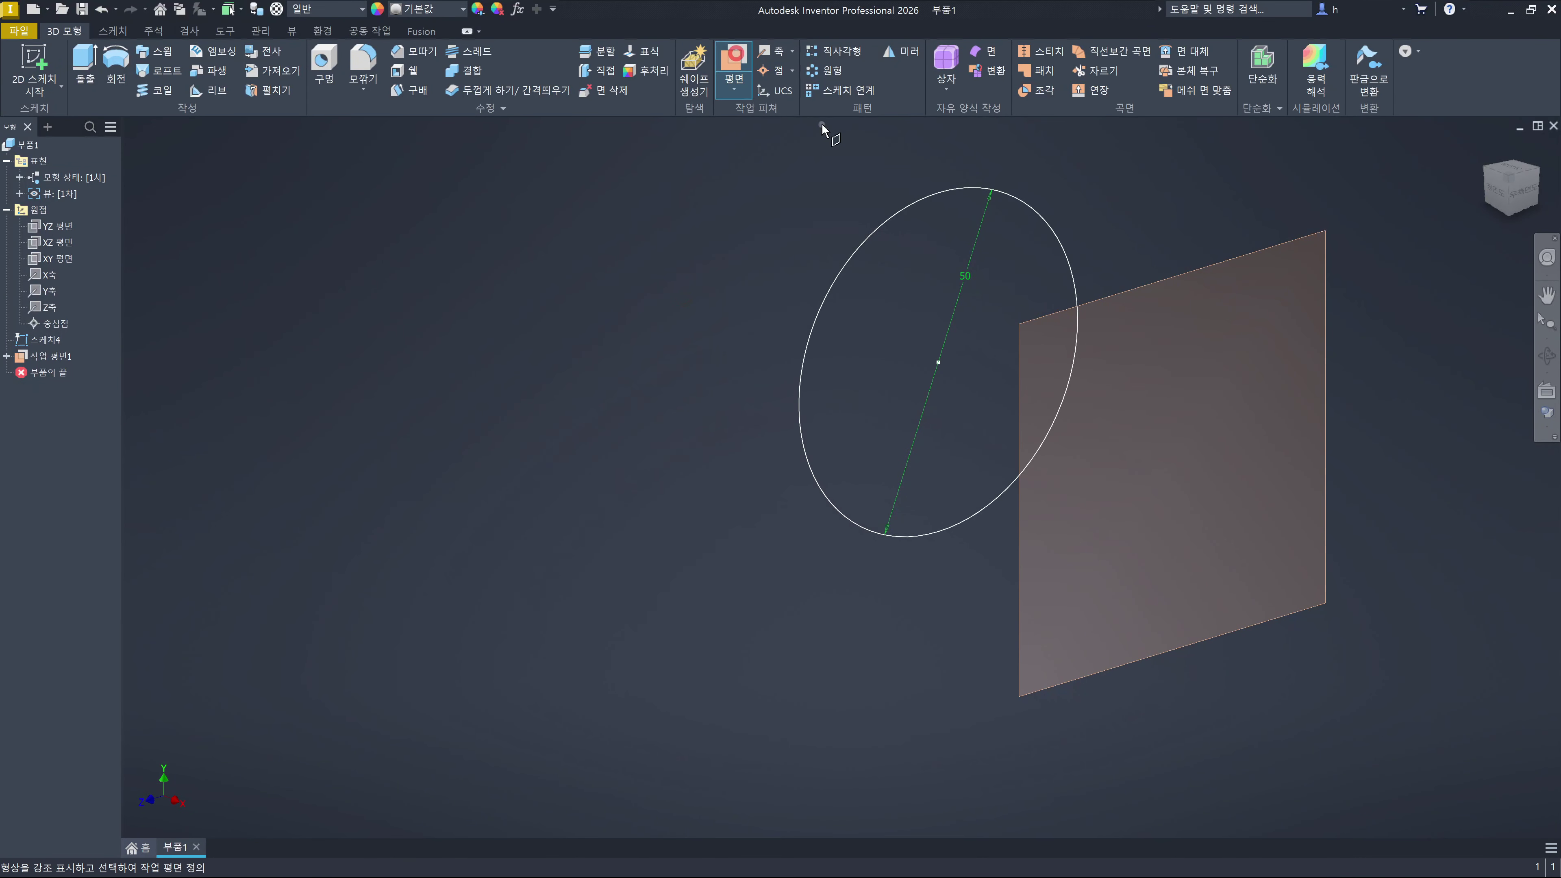
click(1176, 272)
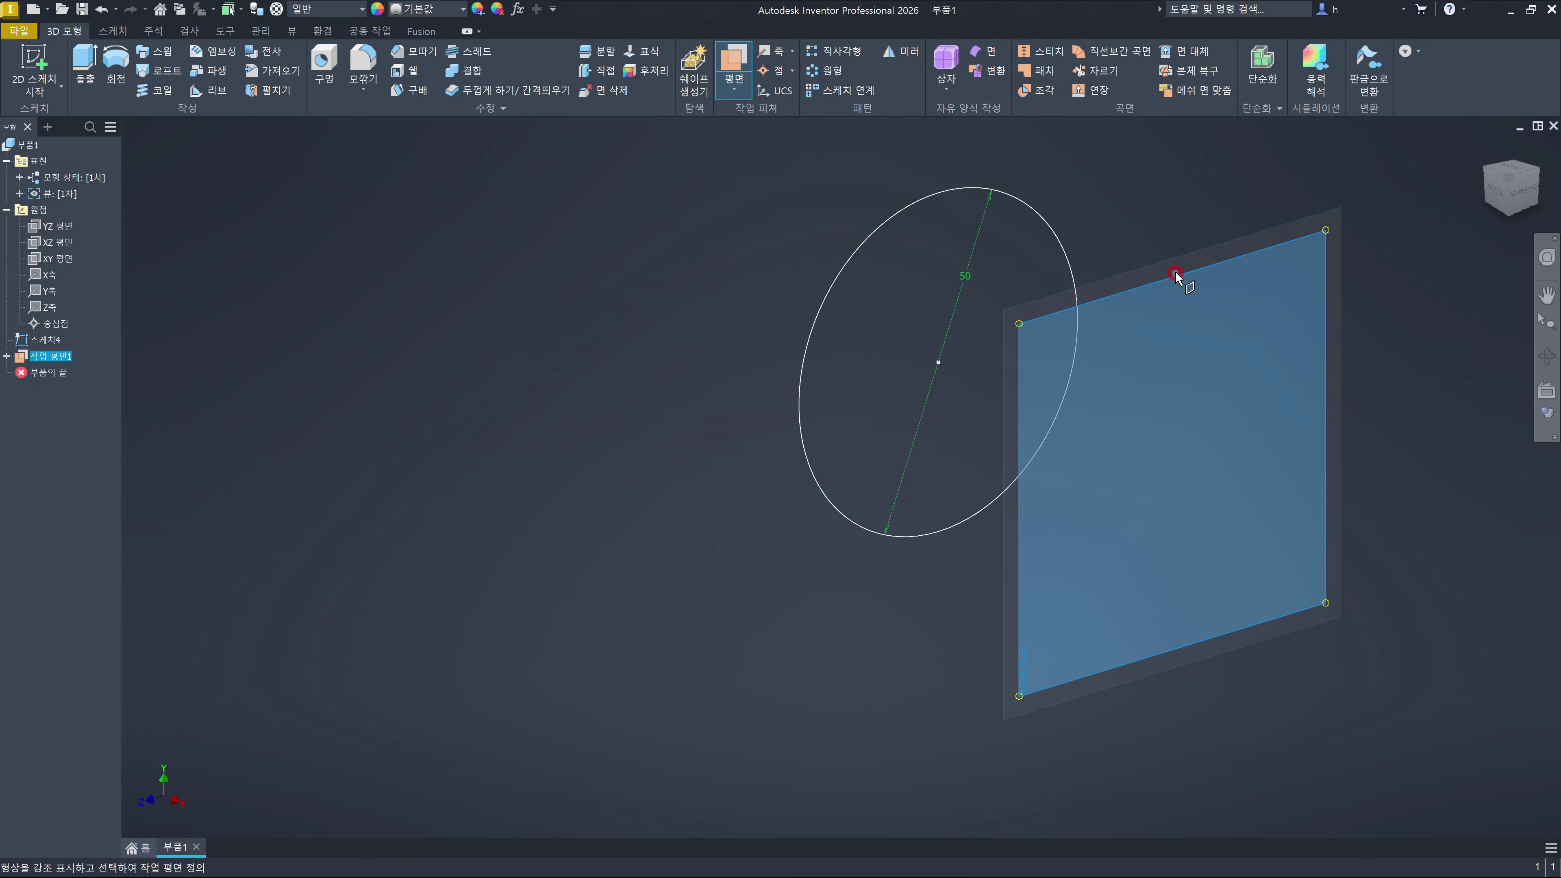
drag(1138, 282, 803, 218)
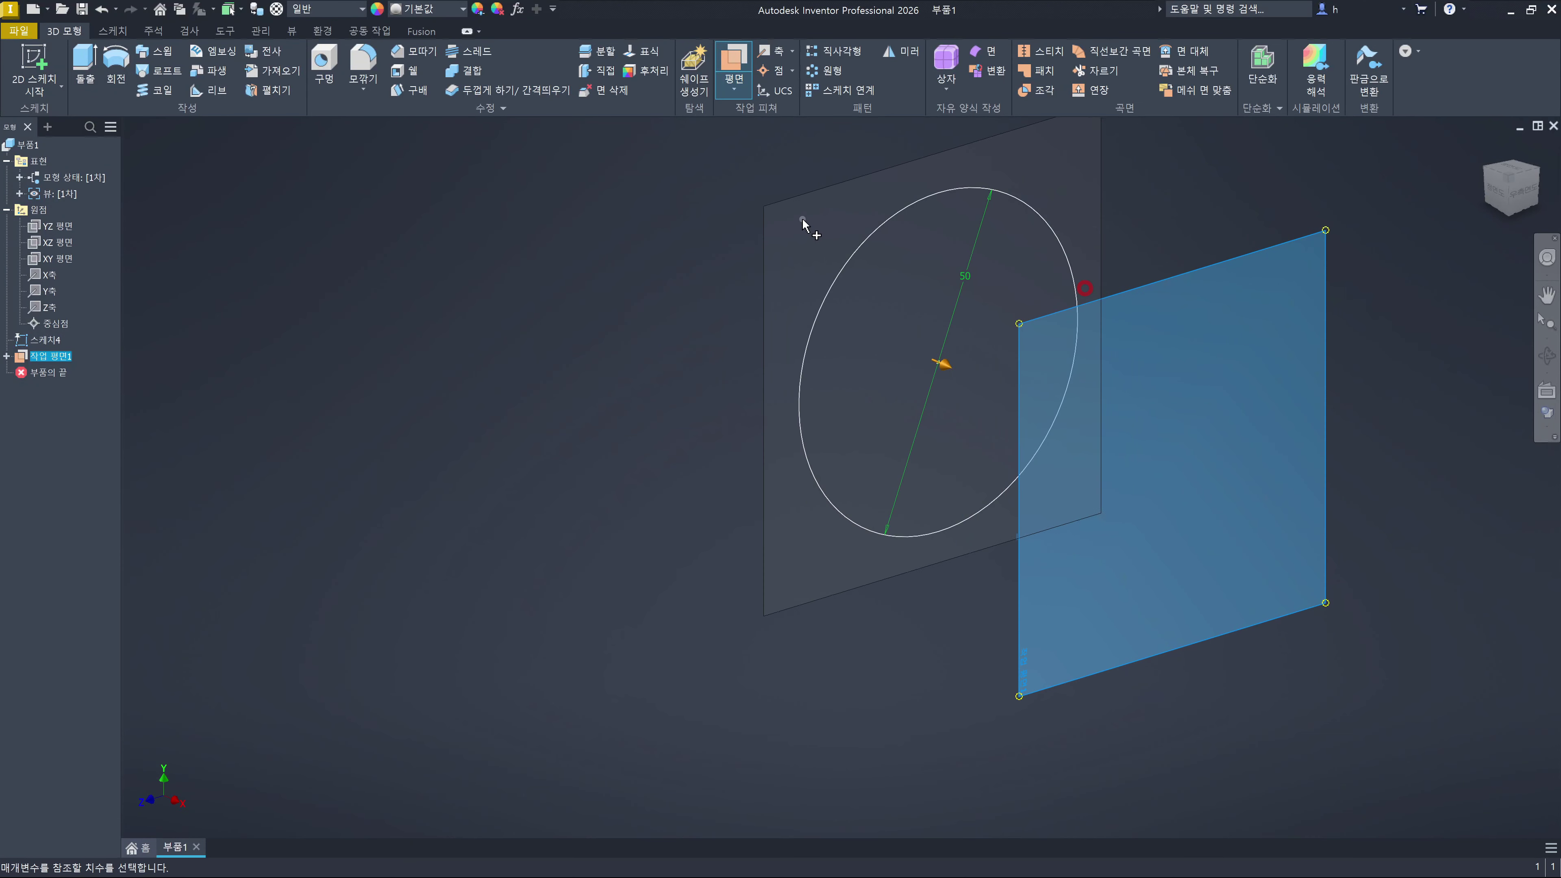
text(-50)
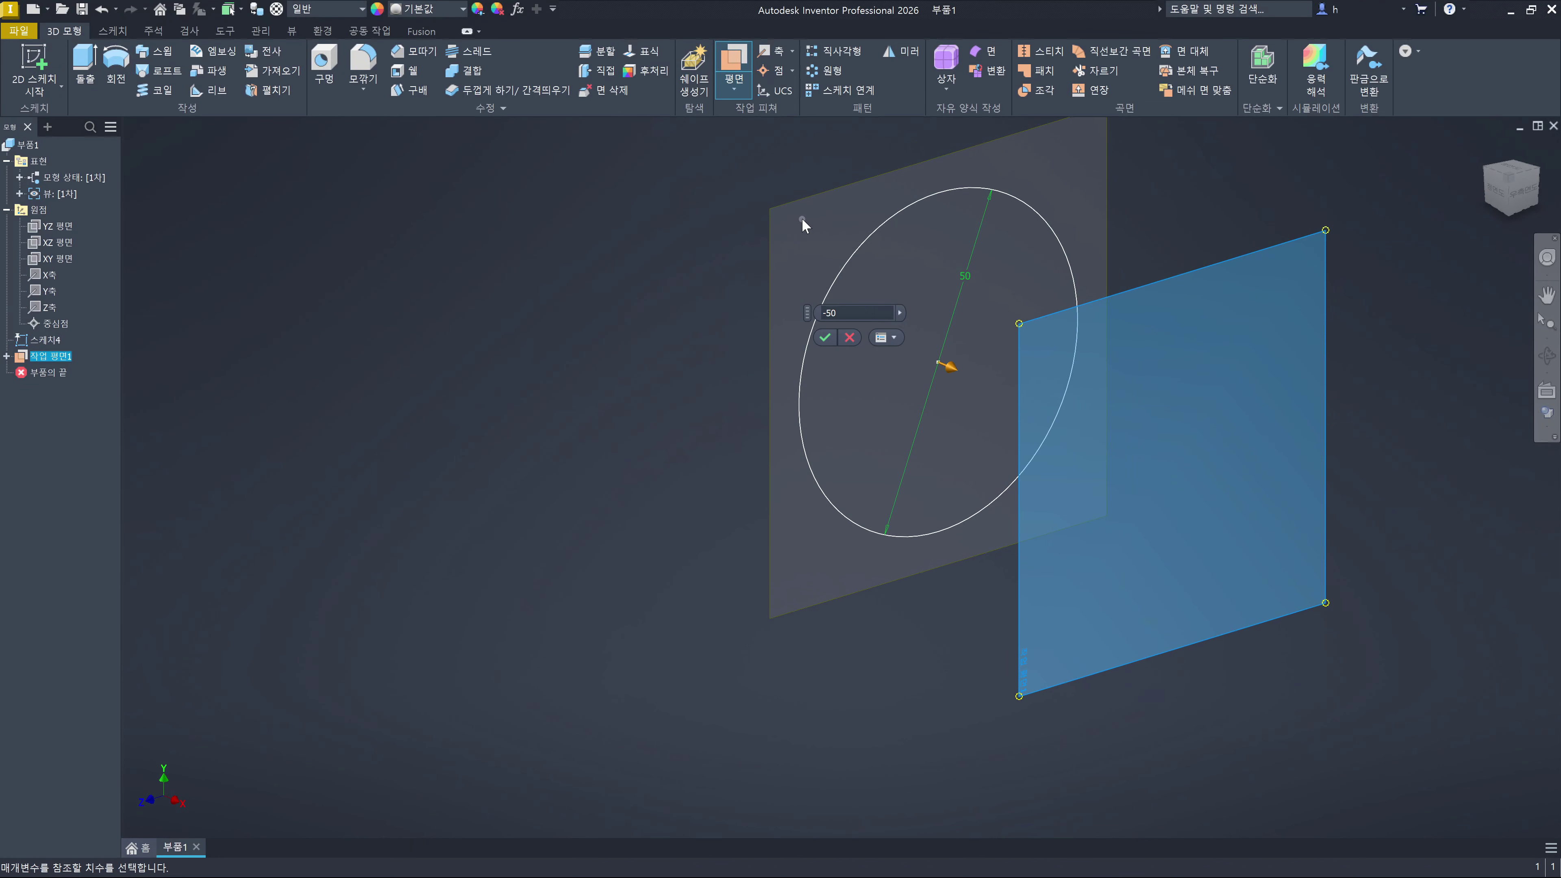
key(Return)
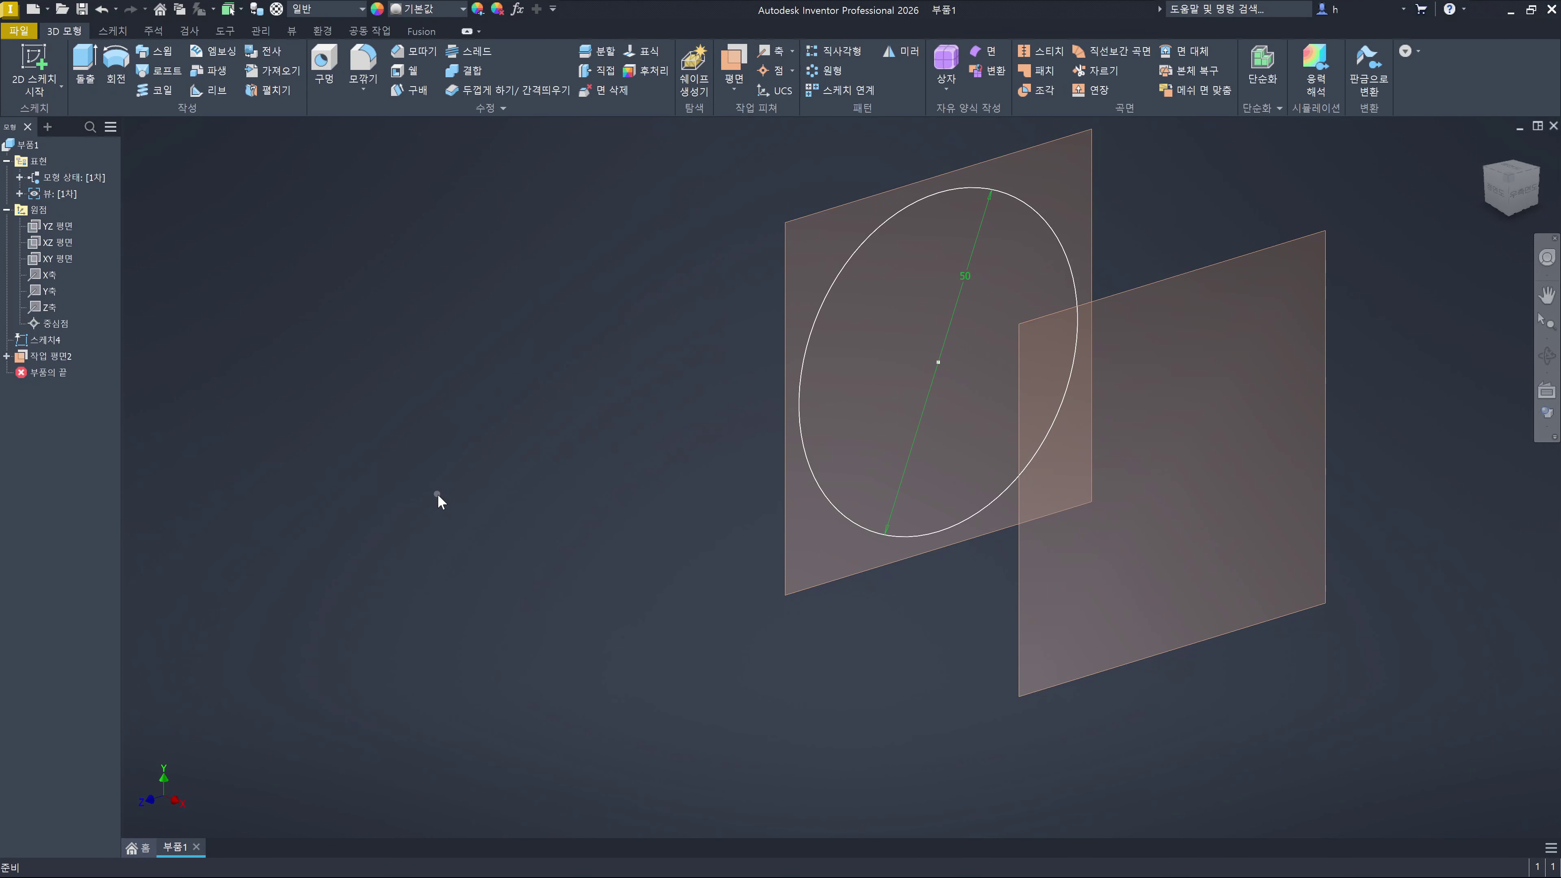
Try to delete the second work plane together with its consumed features, cancel the deletion, and undo that plane's creation
click(791, 578)
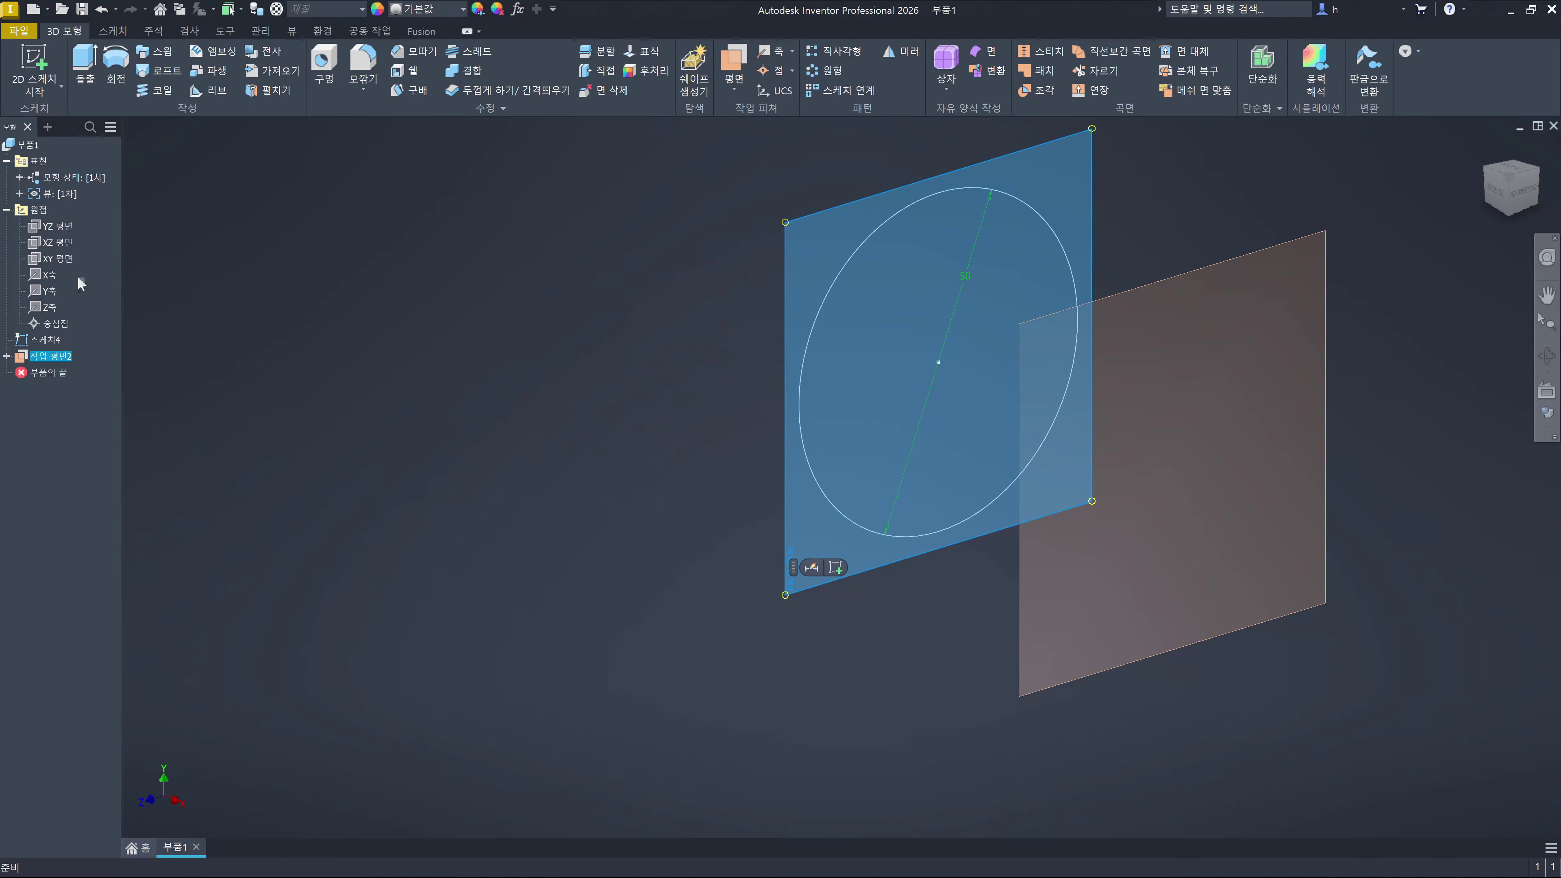
click(638, 680)
click(600, 578)
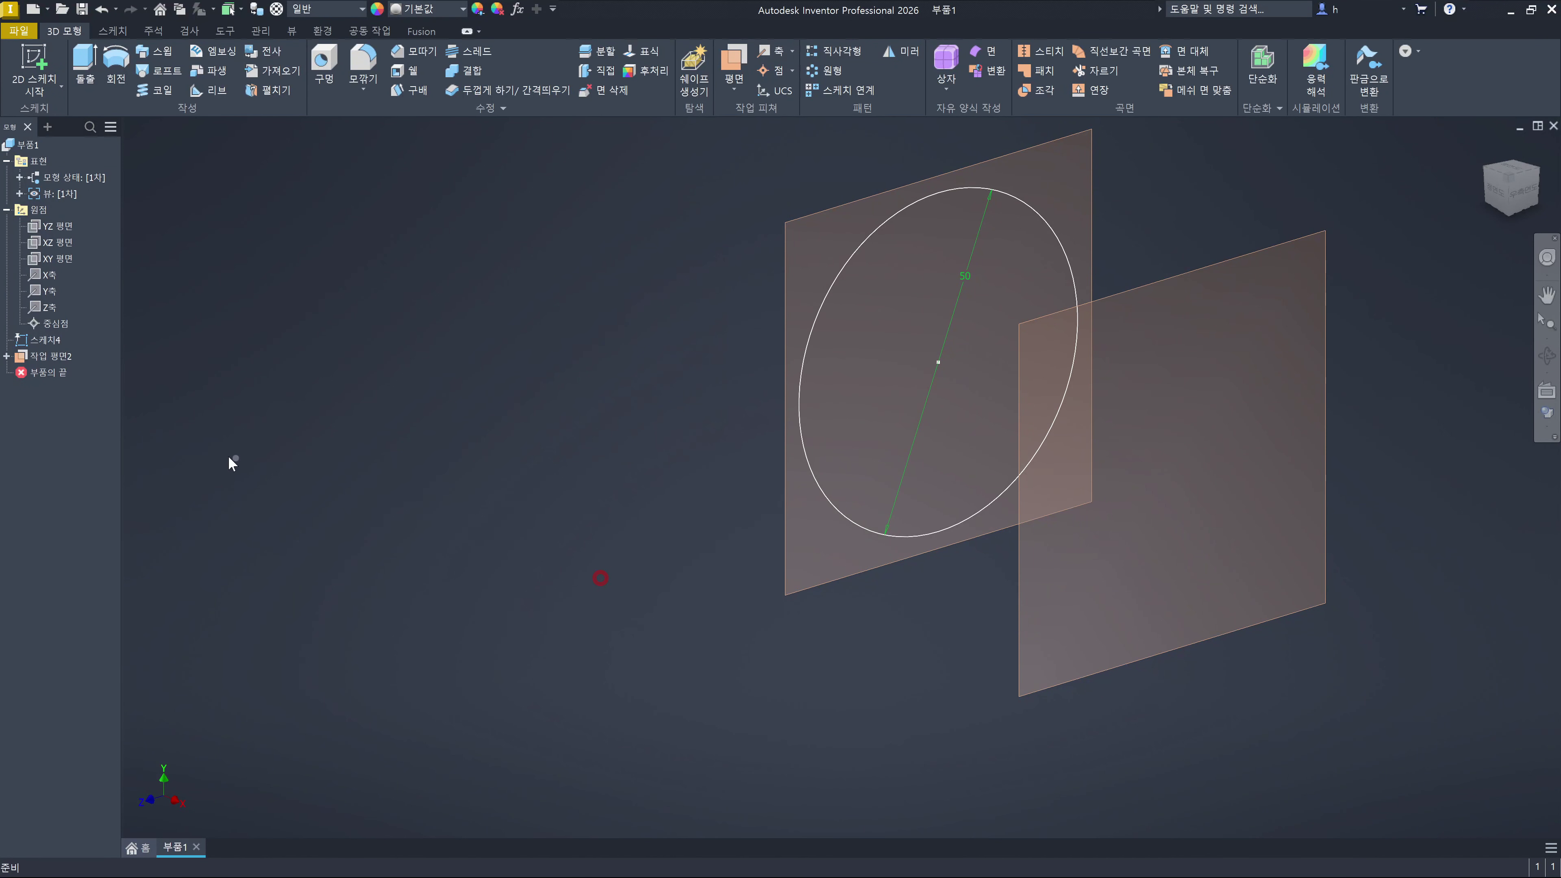
click(59, 356)
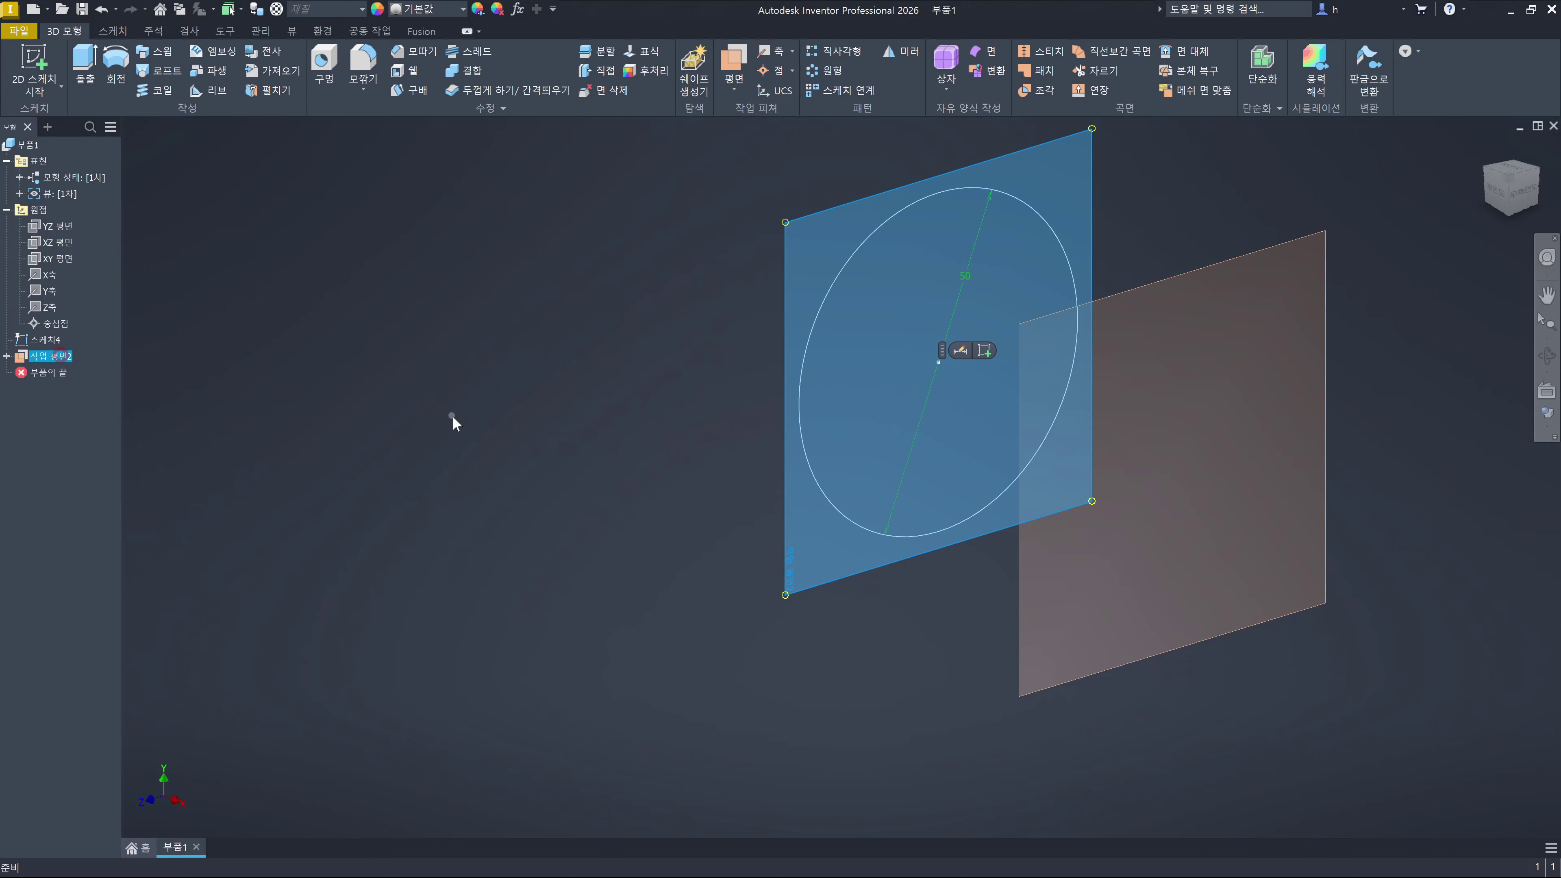
click(765, 346)
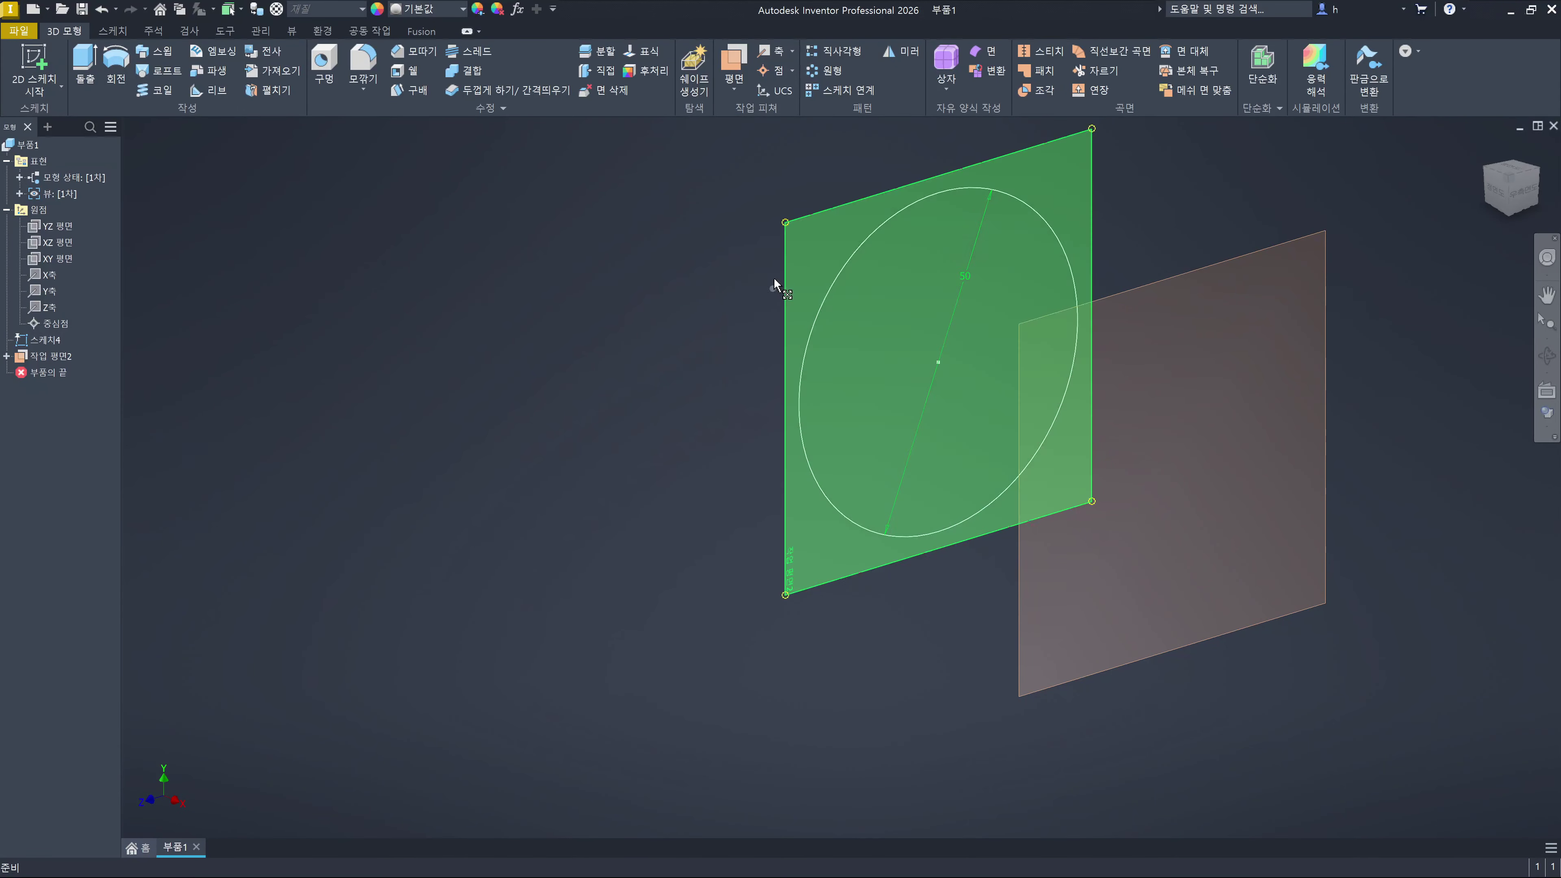
click(400, 402)
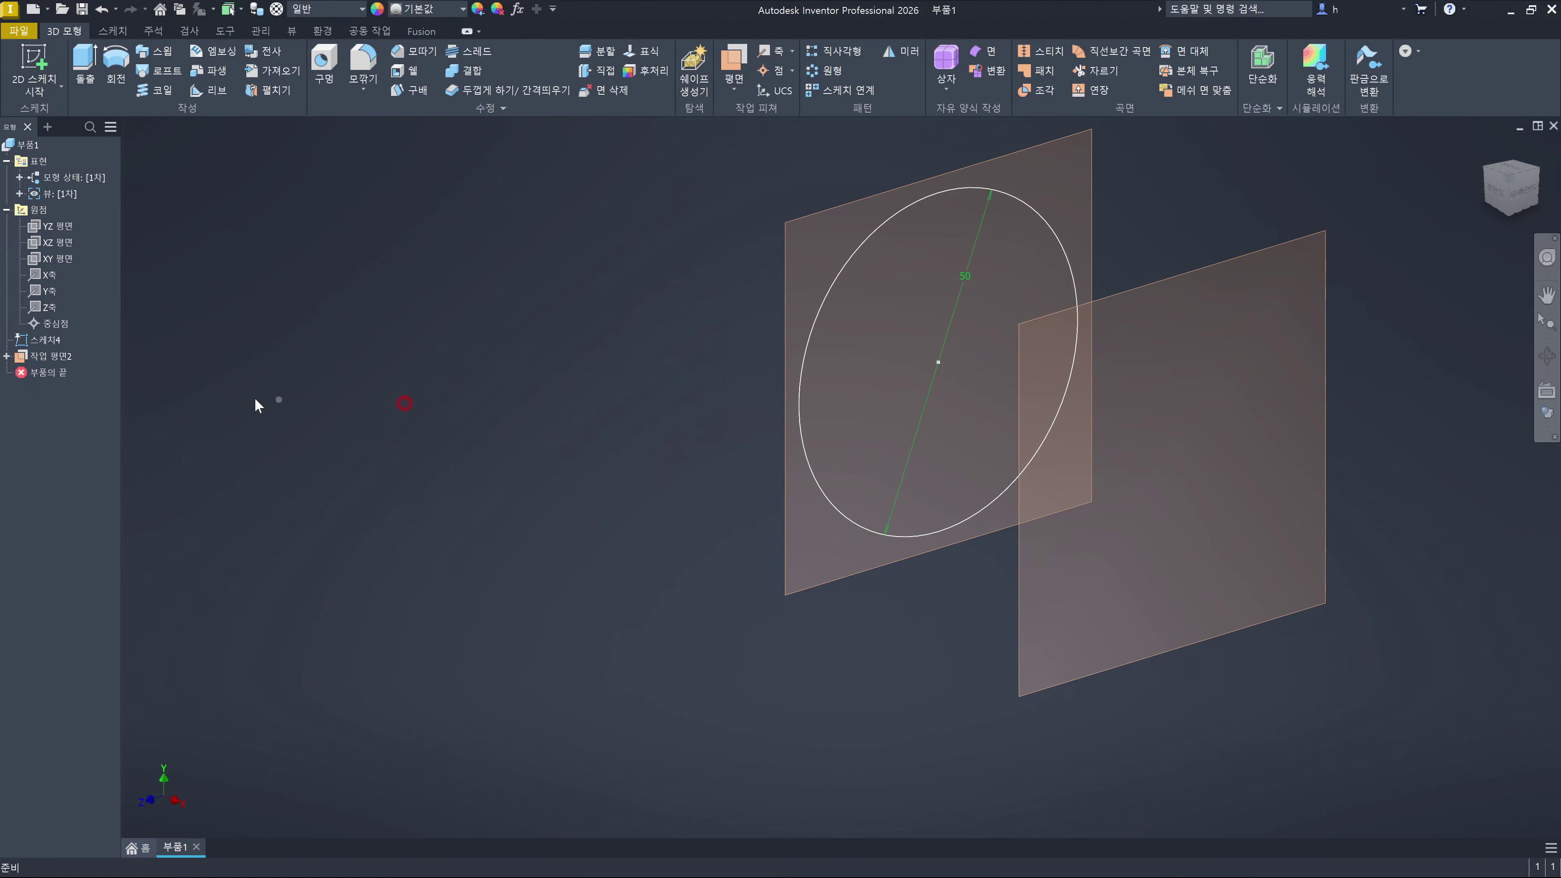
click(46, 360)
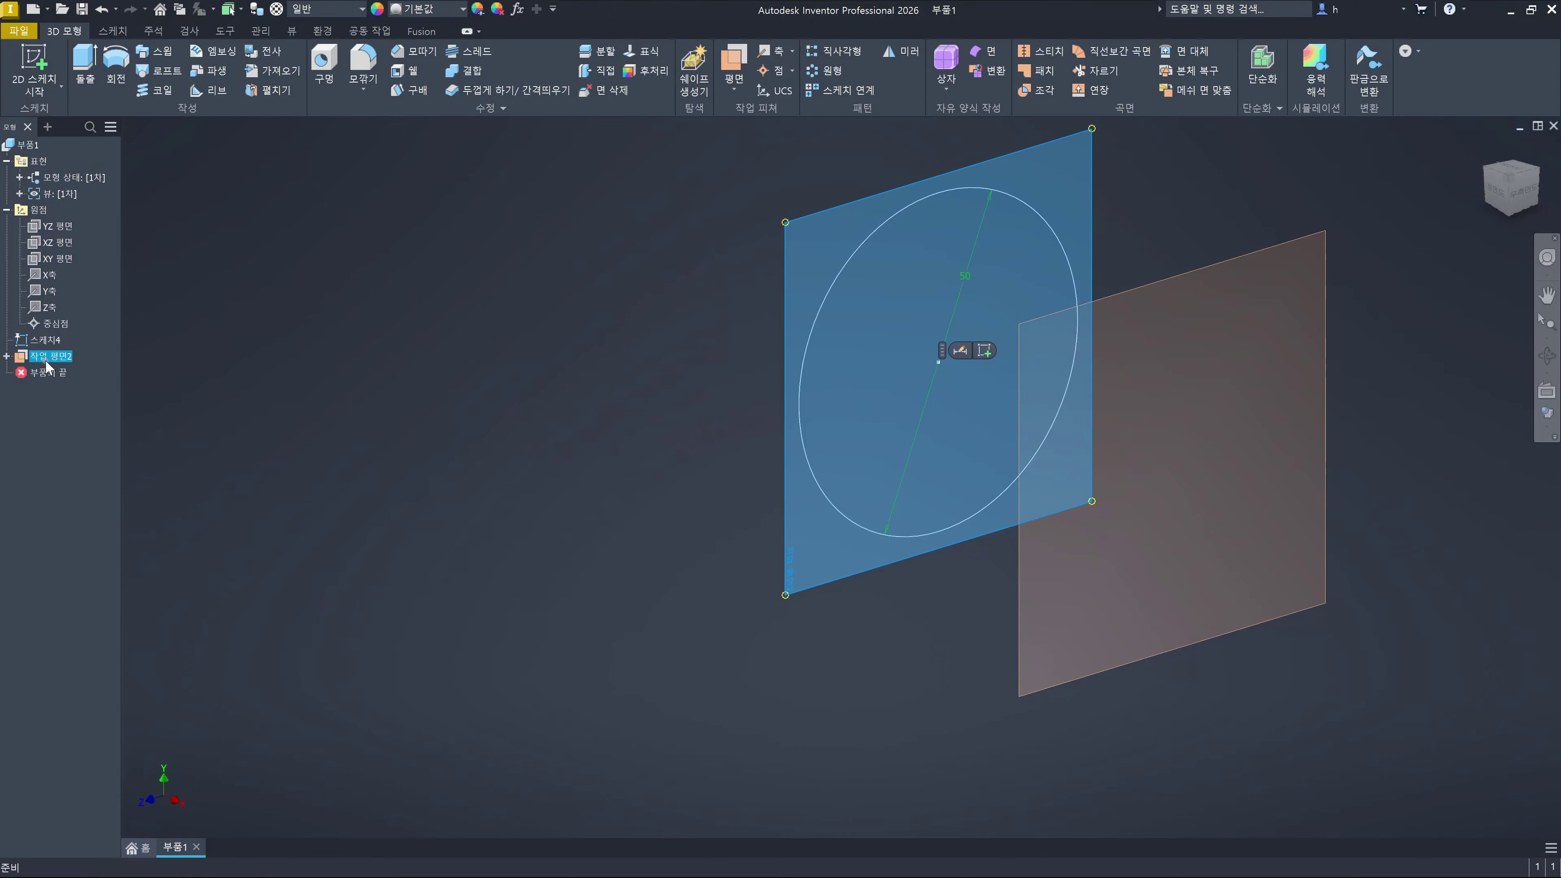
key(Delete)
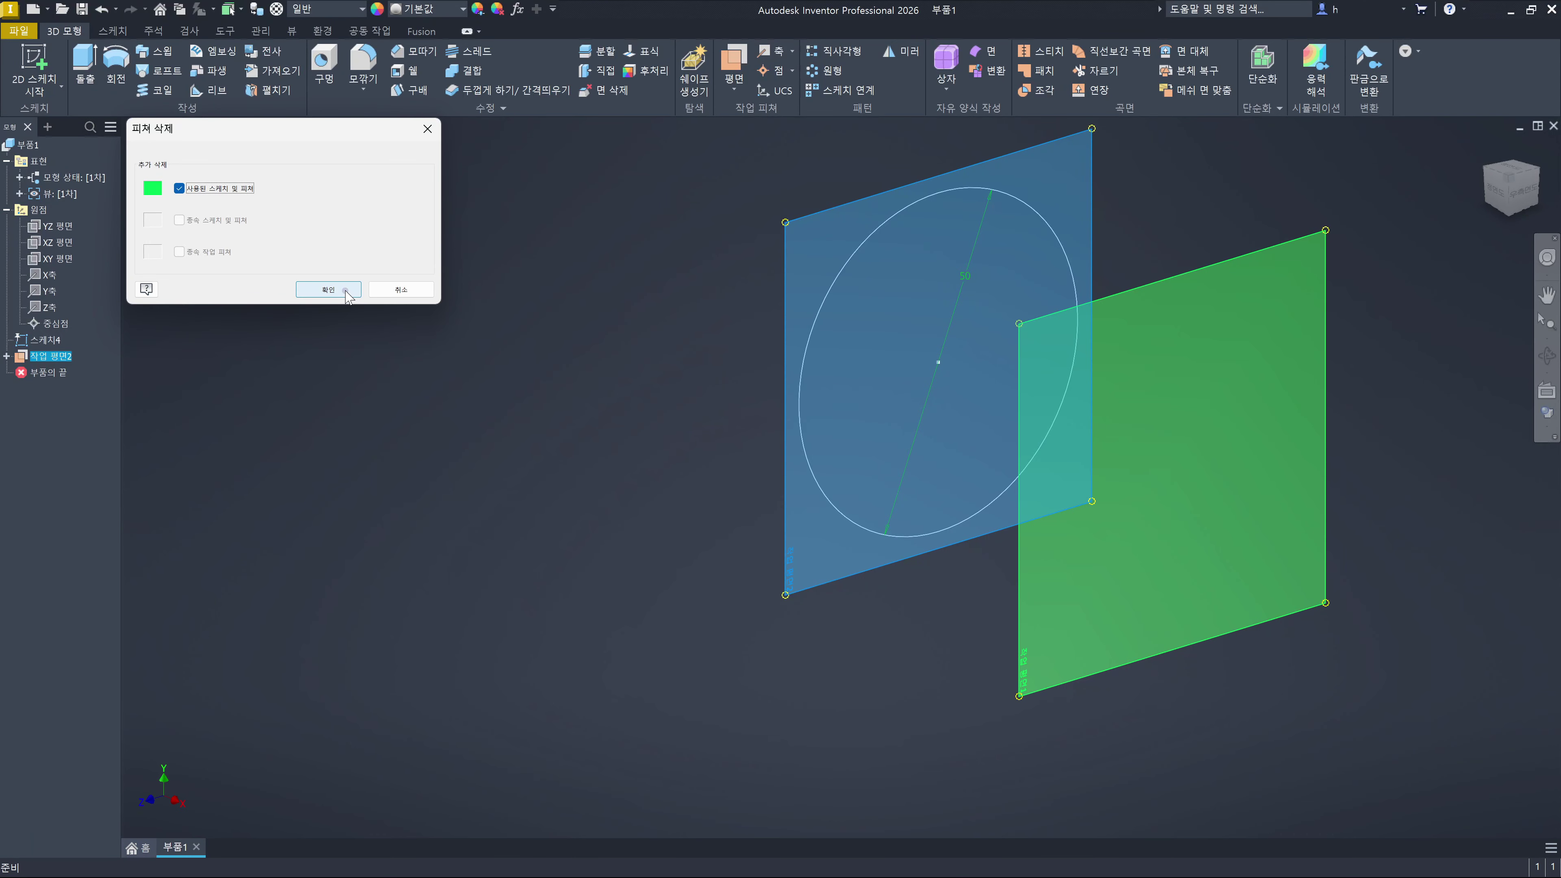
click(396, 290)
click(356, 336)
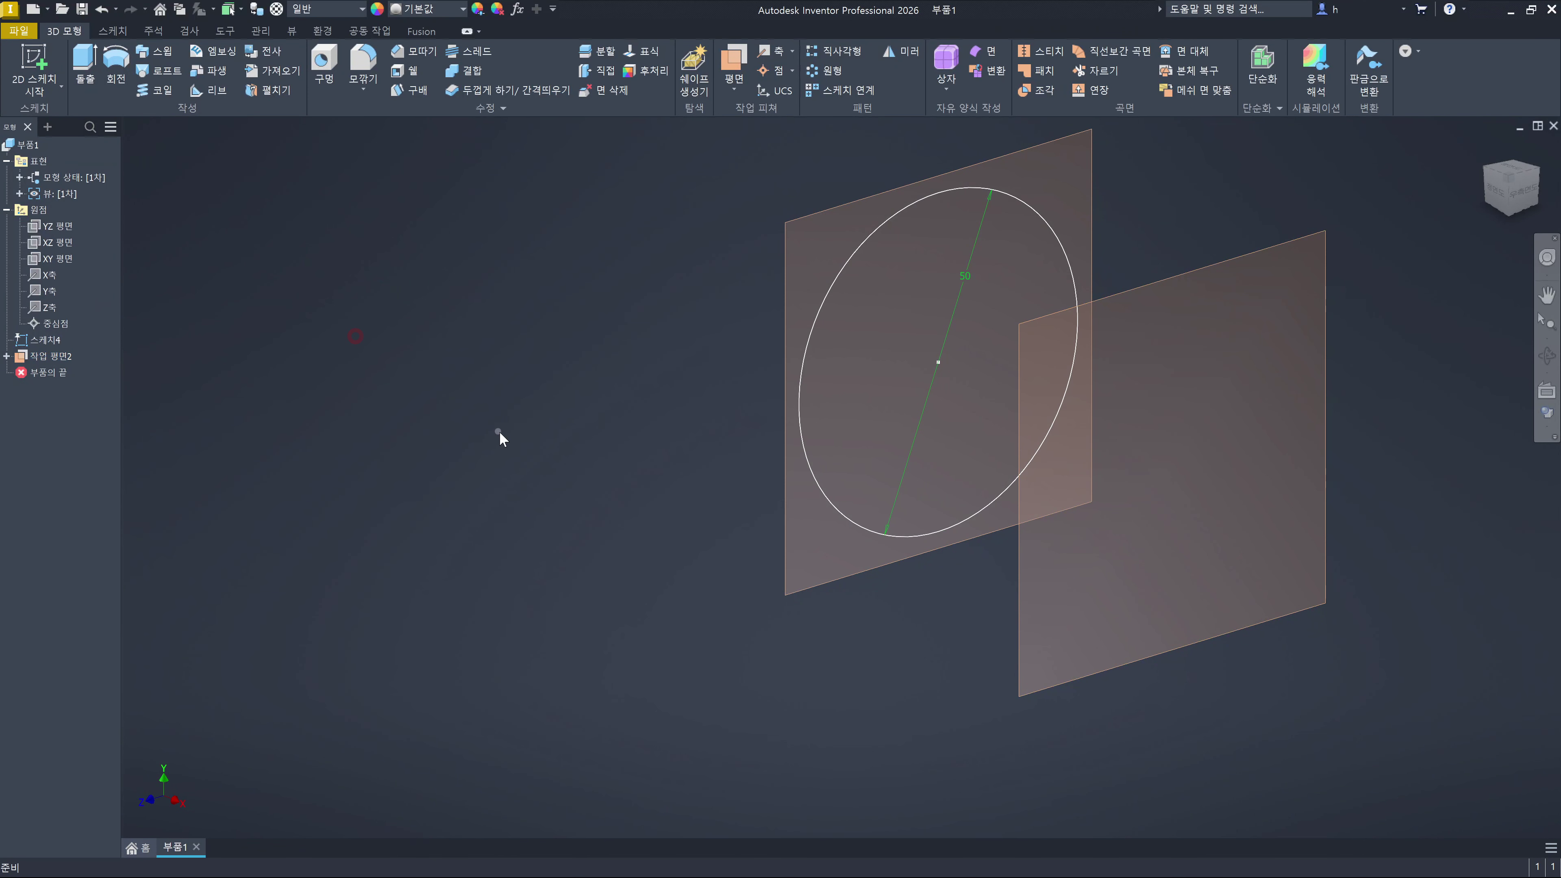
key(ctrl+z)
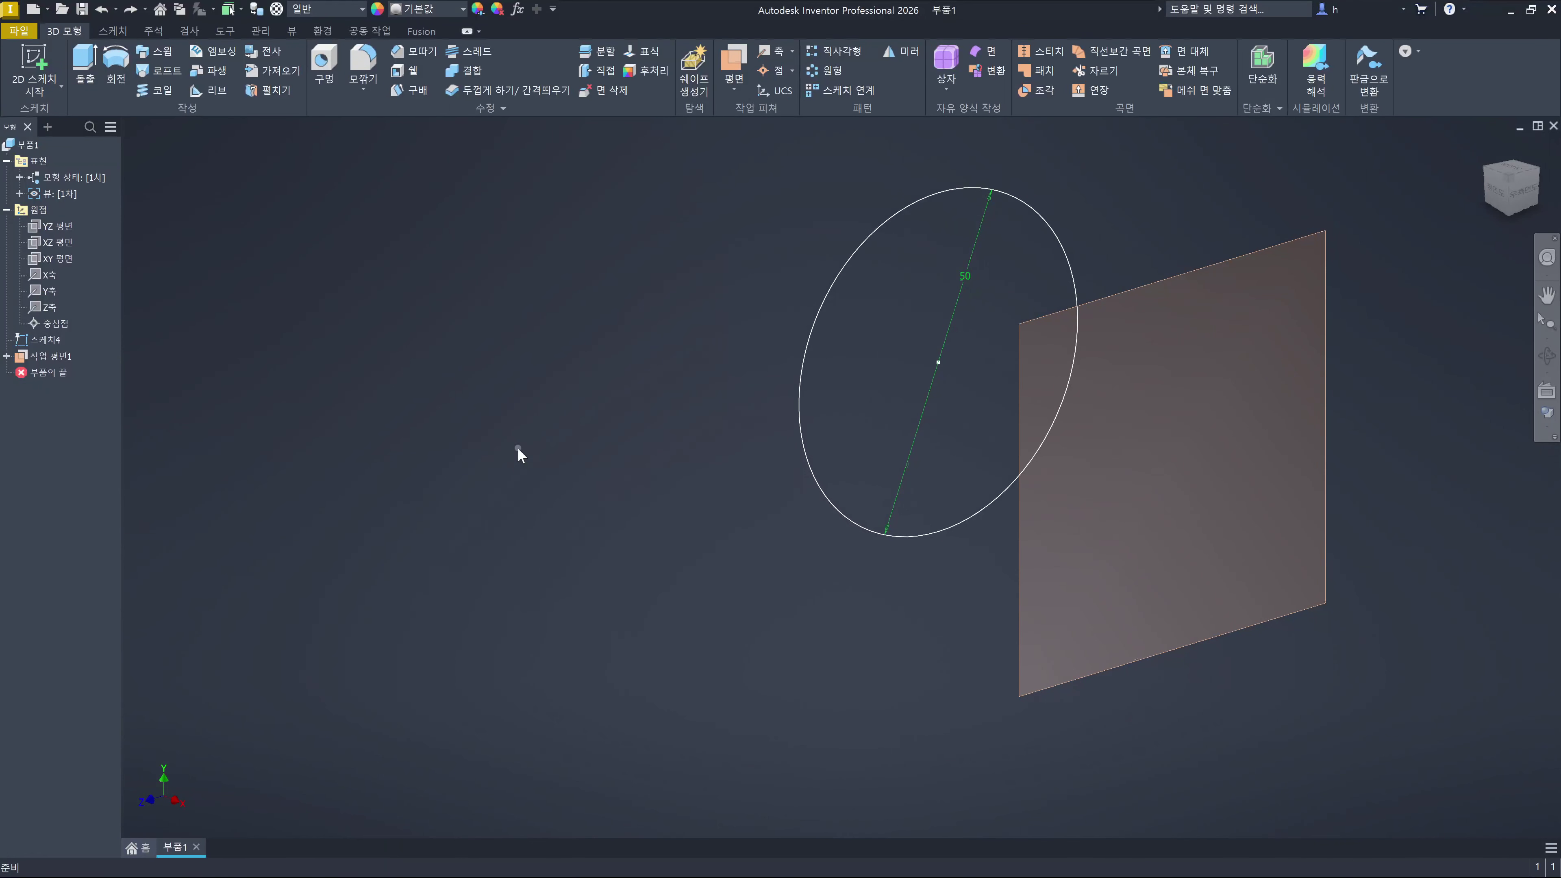
click(58, 241)
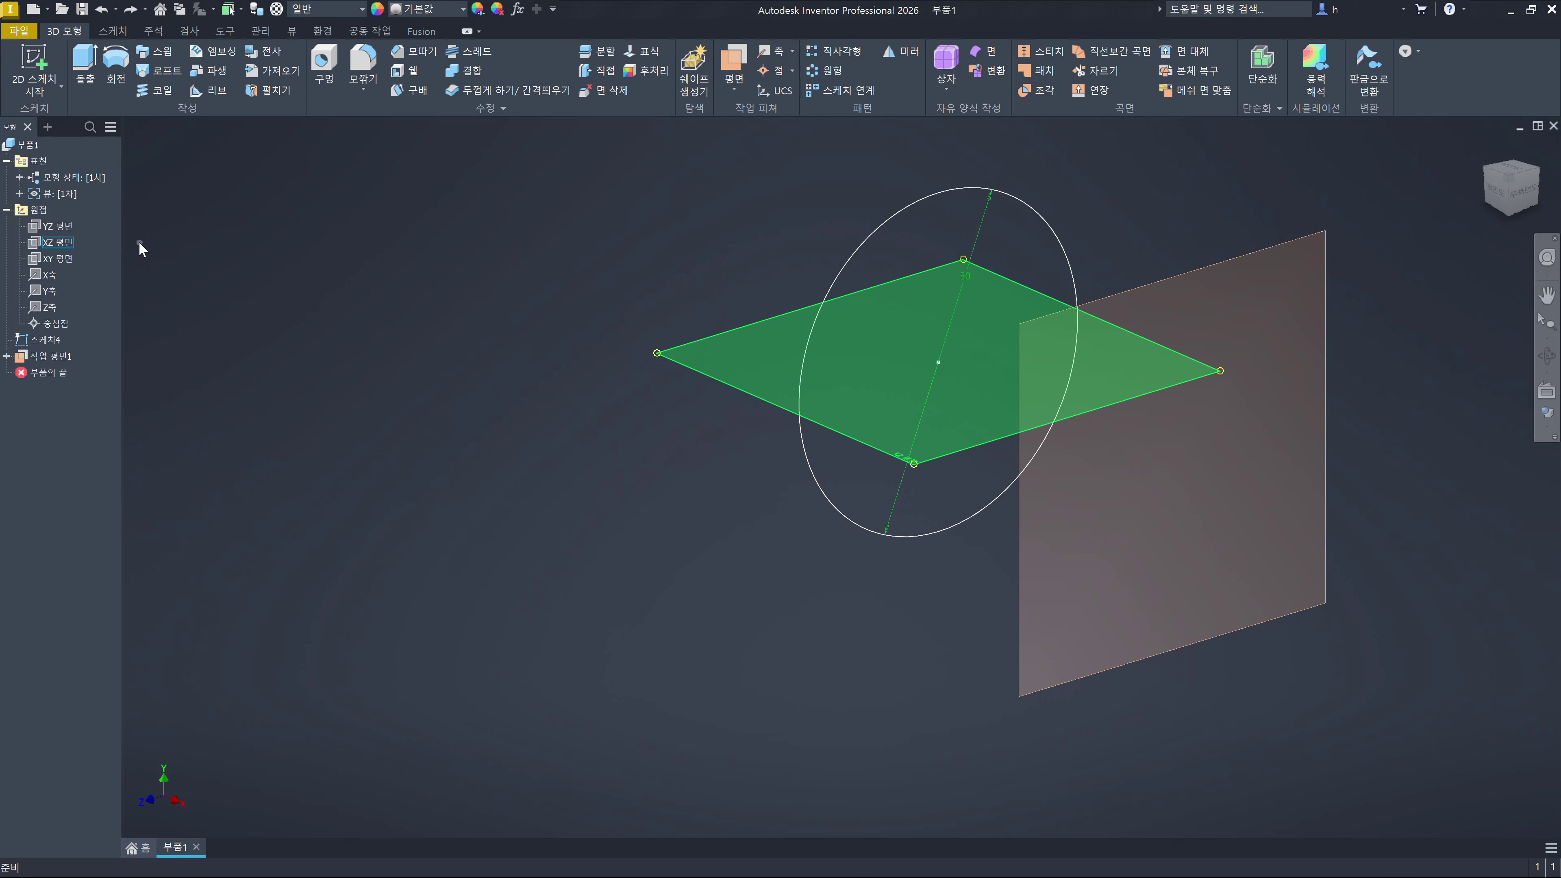
click(61, 227)
click(422, 303)
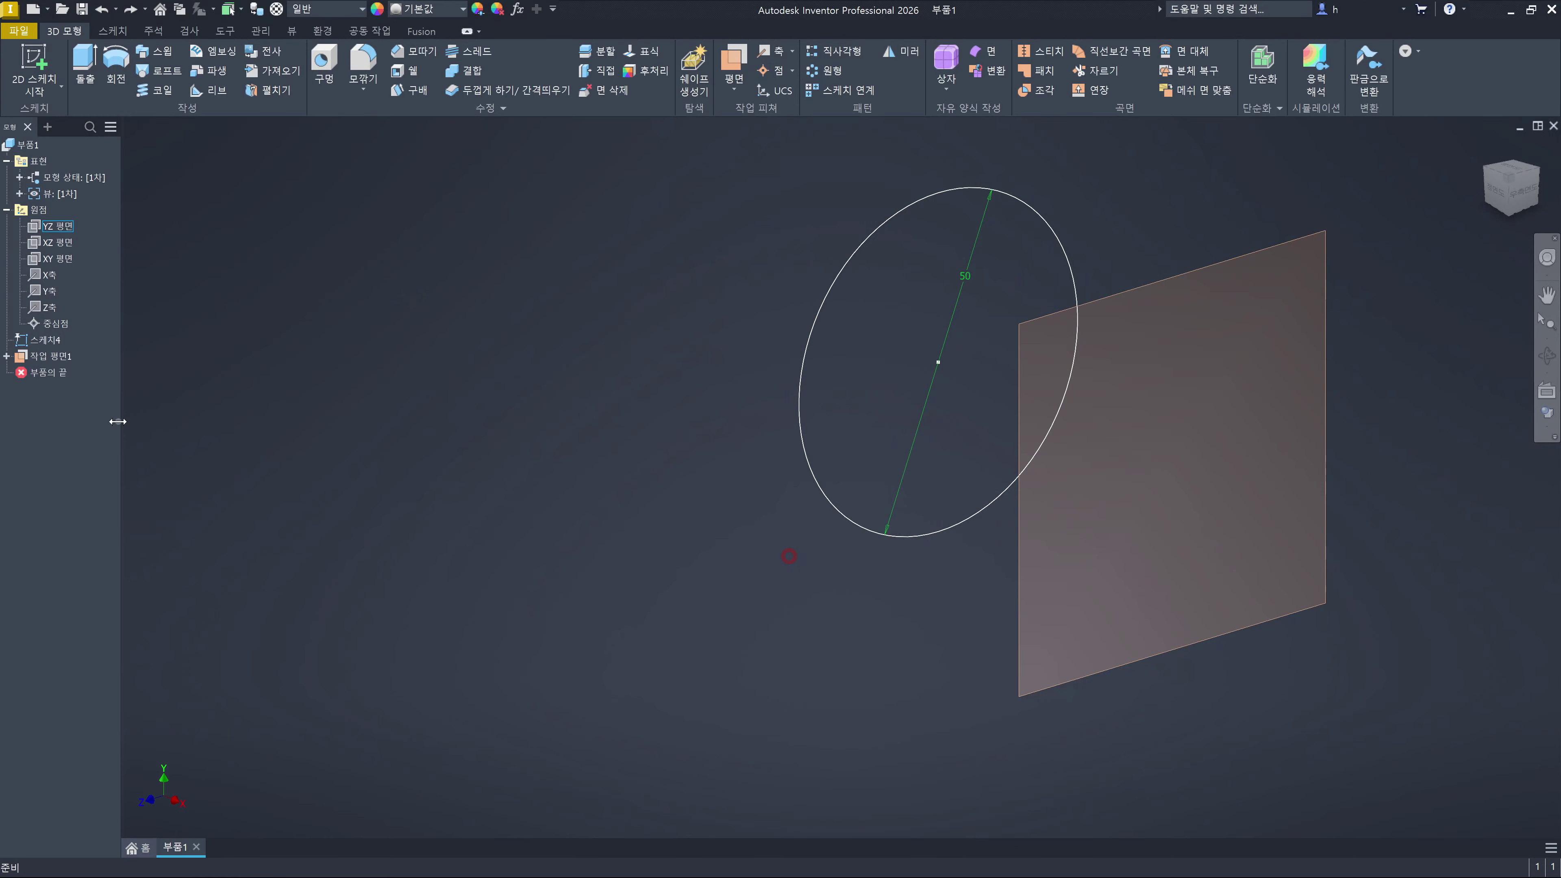
click(54, 341)
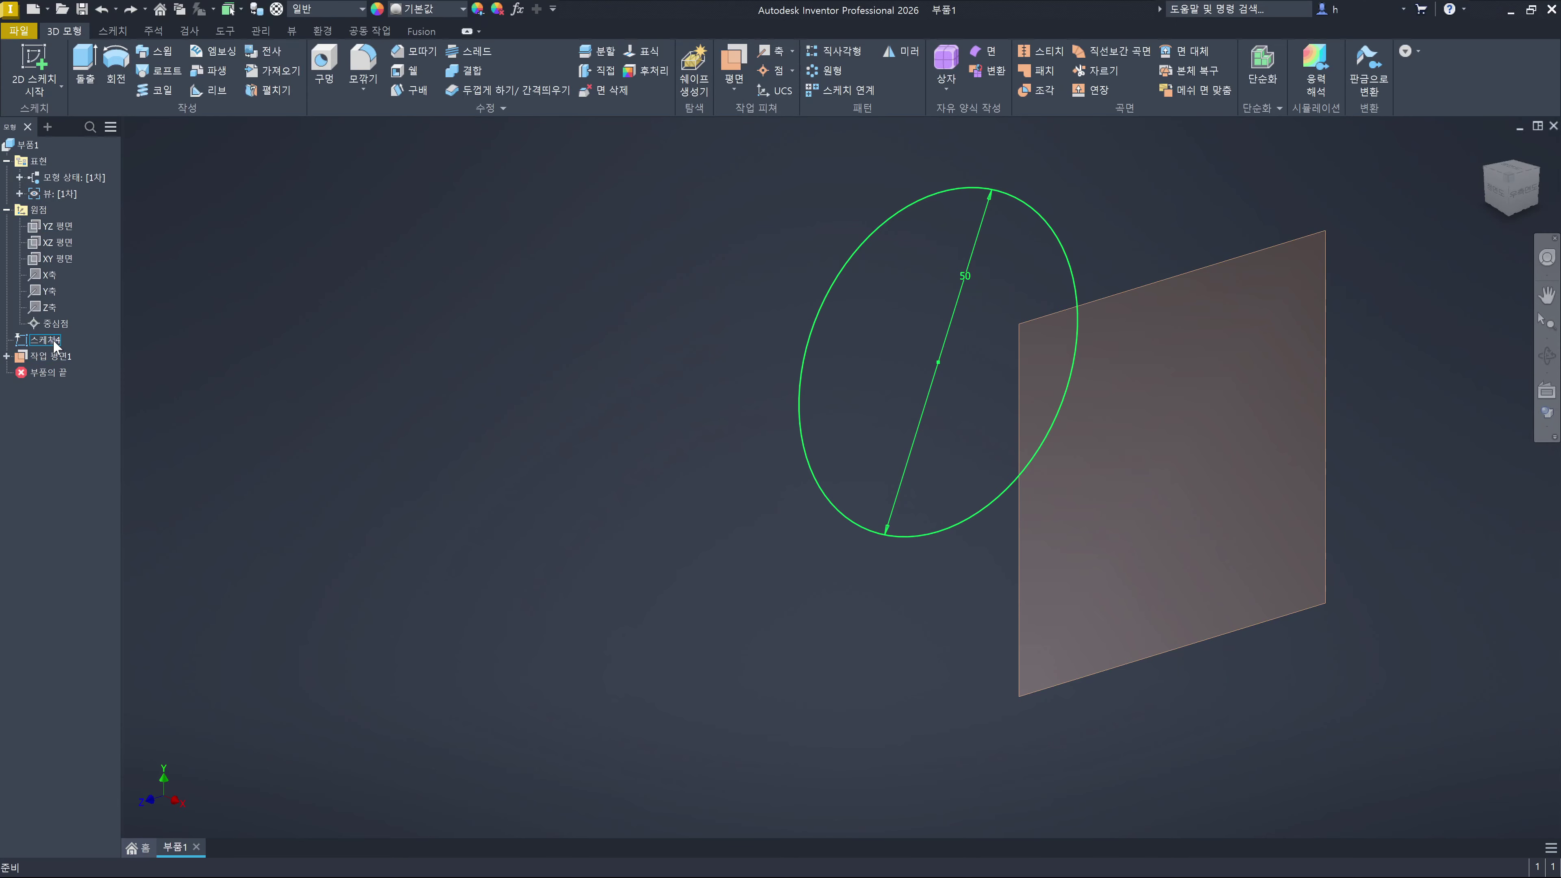
click(543, 552)
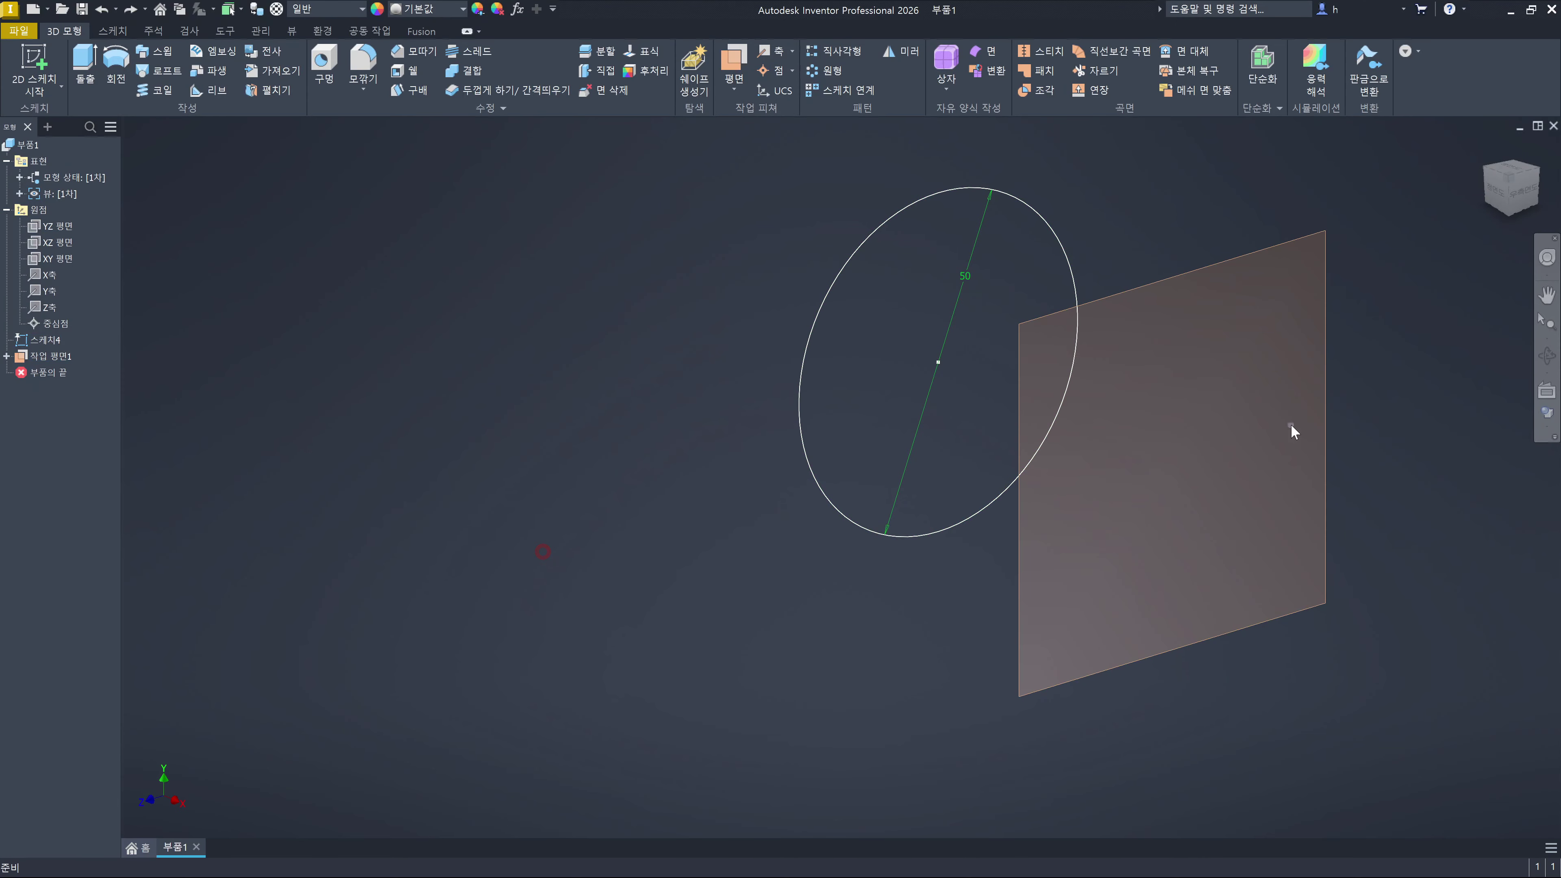
Start a sketch on the offset work plane and draw a three-sided polygon centred on the origin, with sides about 31 mm and one vertex straight up
click(1327, 418)
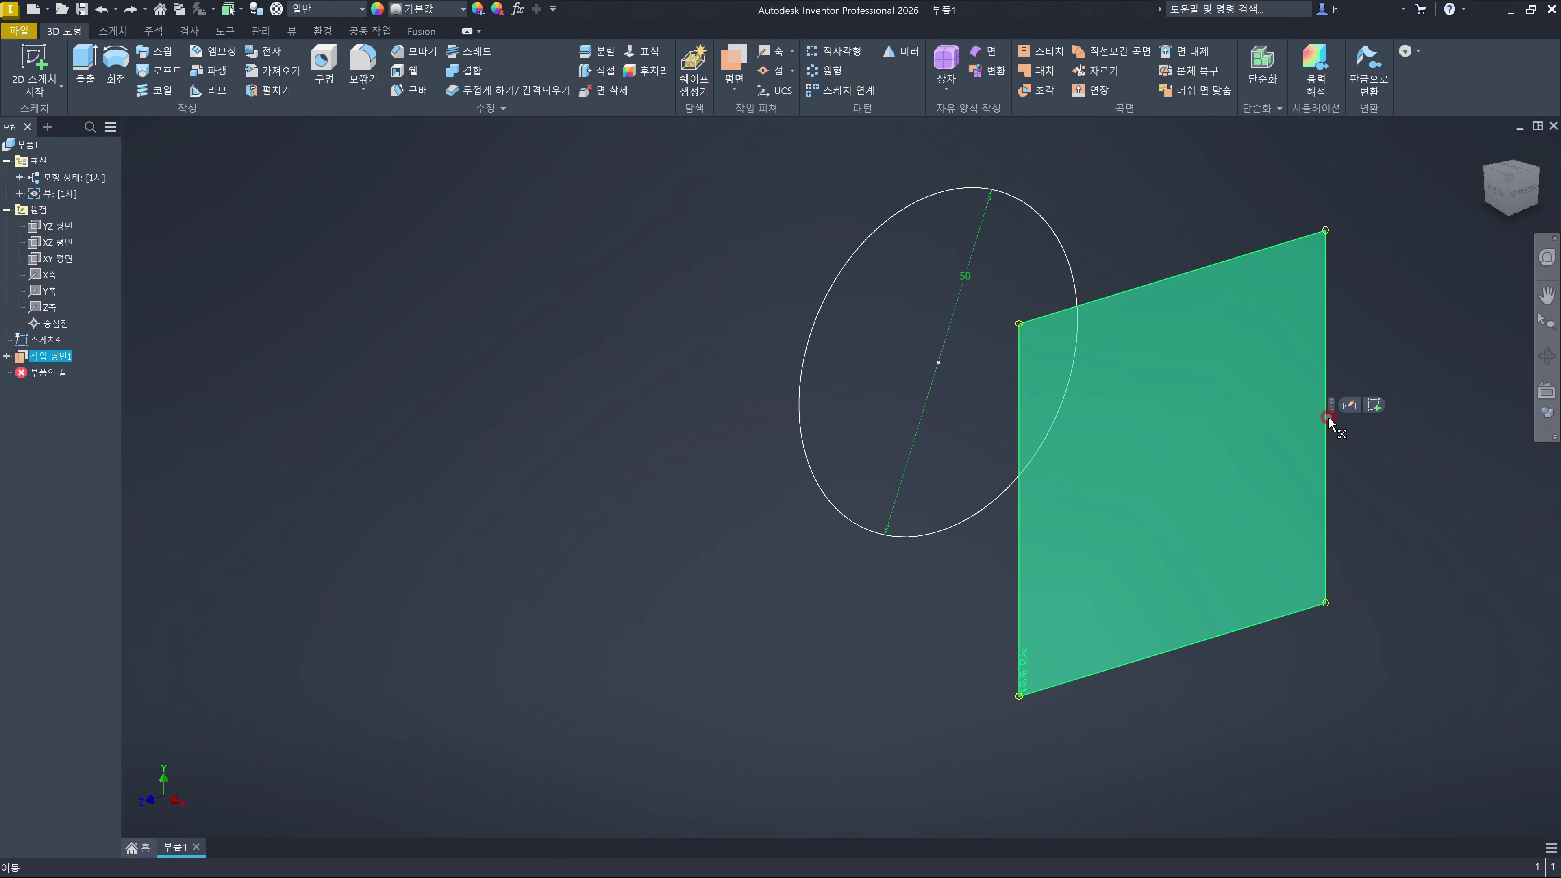
click(1372, 409)
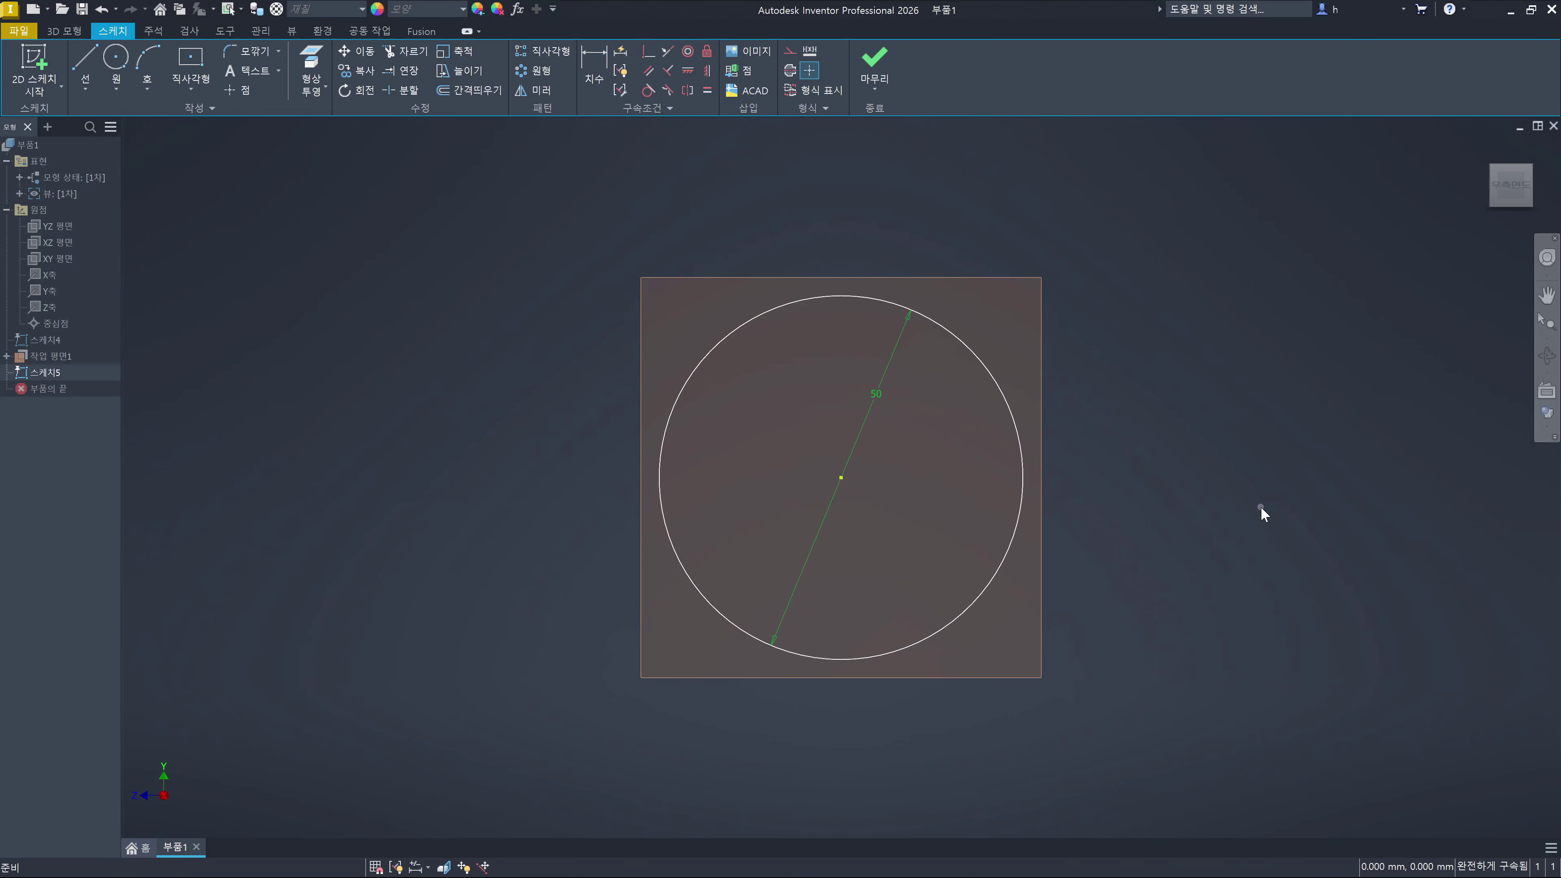
click(182, 80)
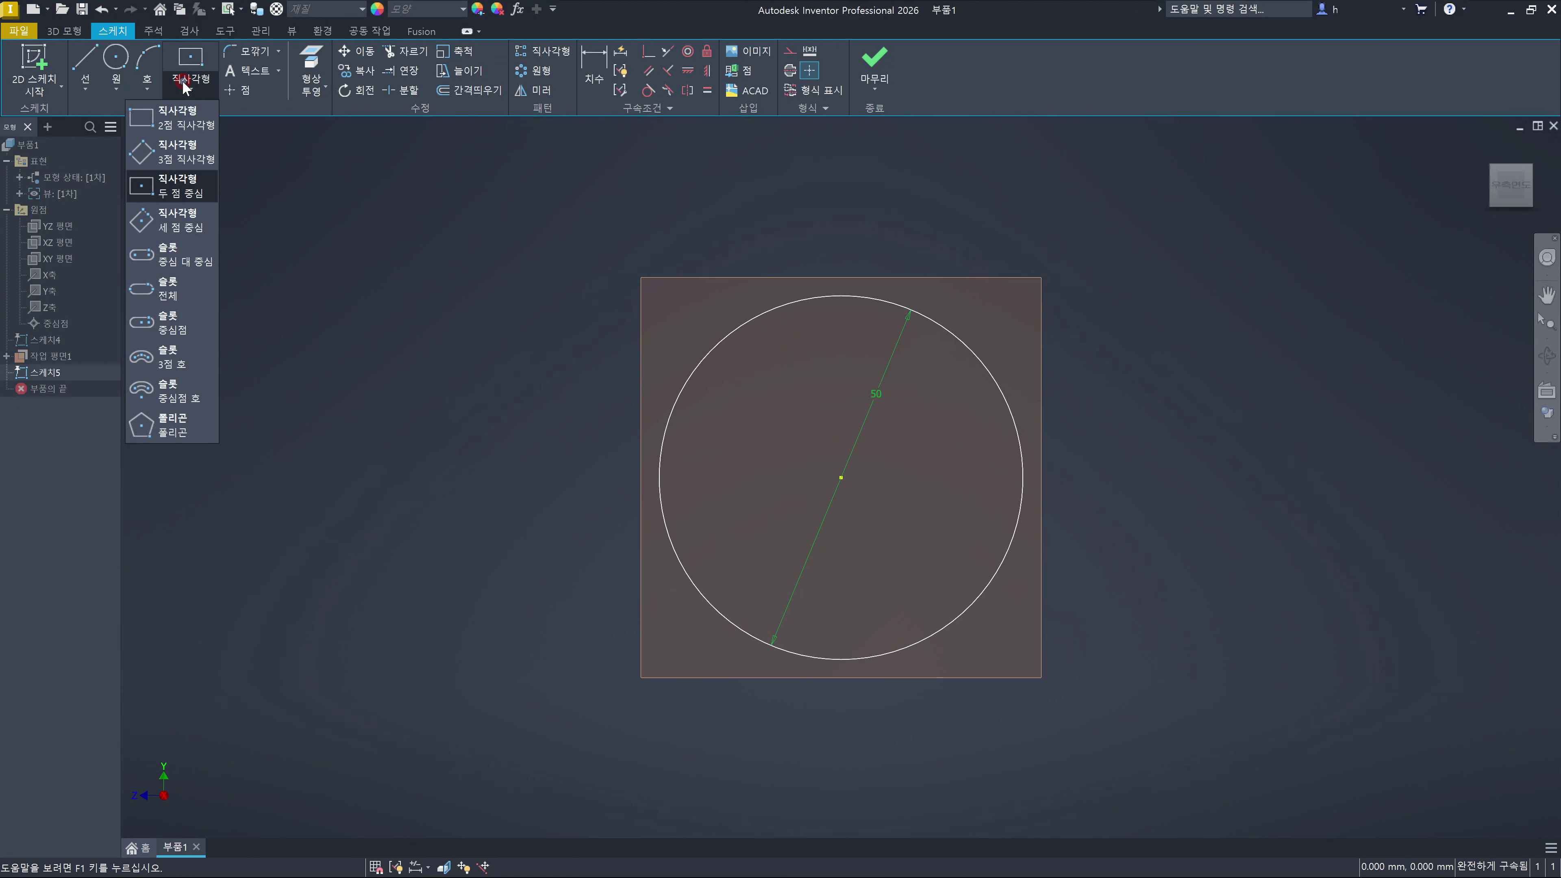
click(196, 426)
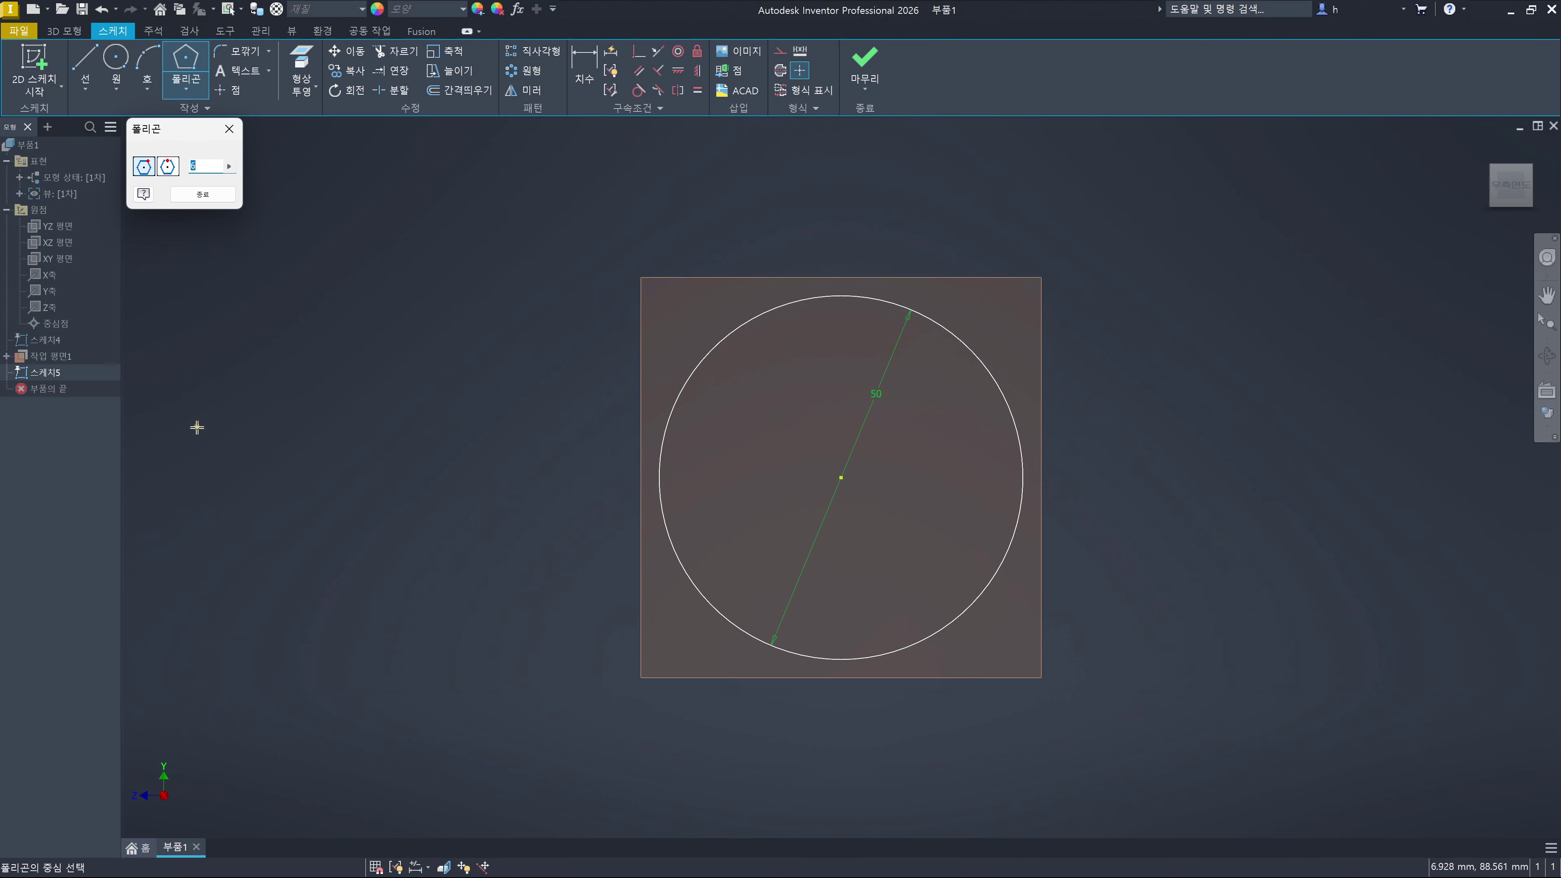
text(3)
click(841, 479)
click(840, 347)
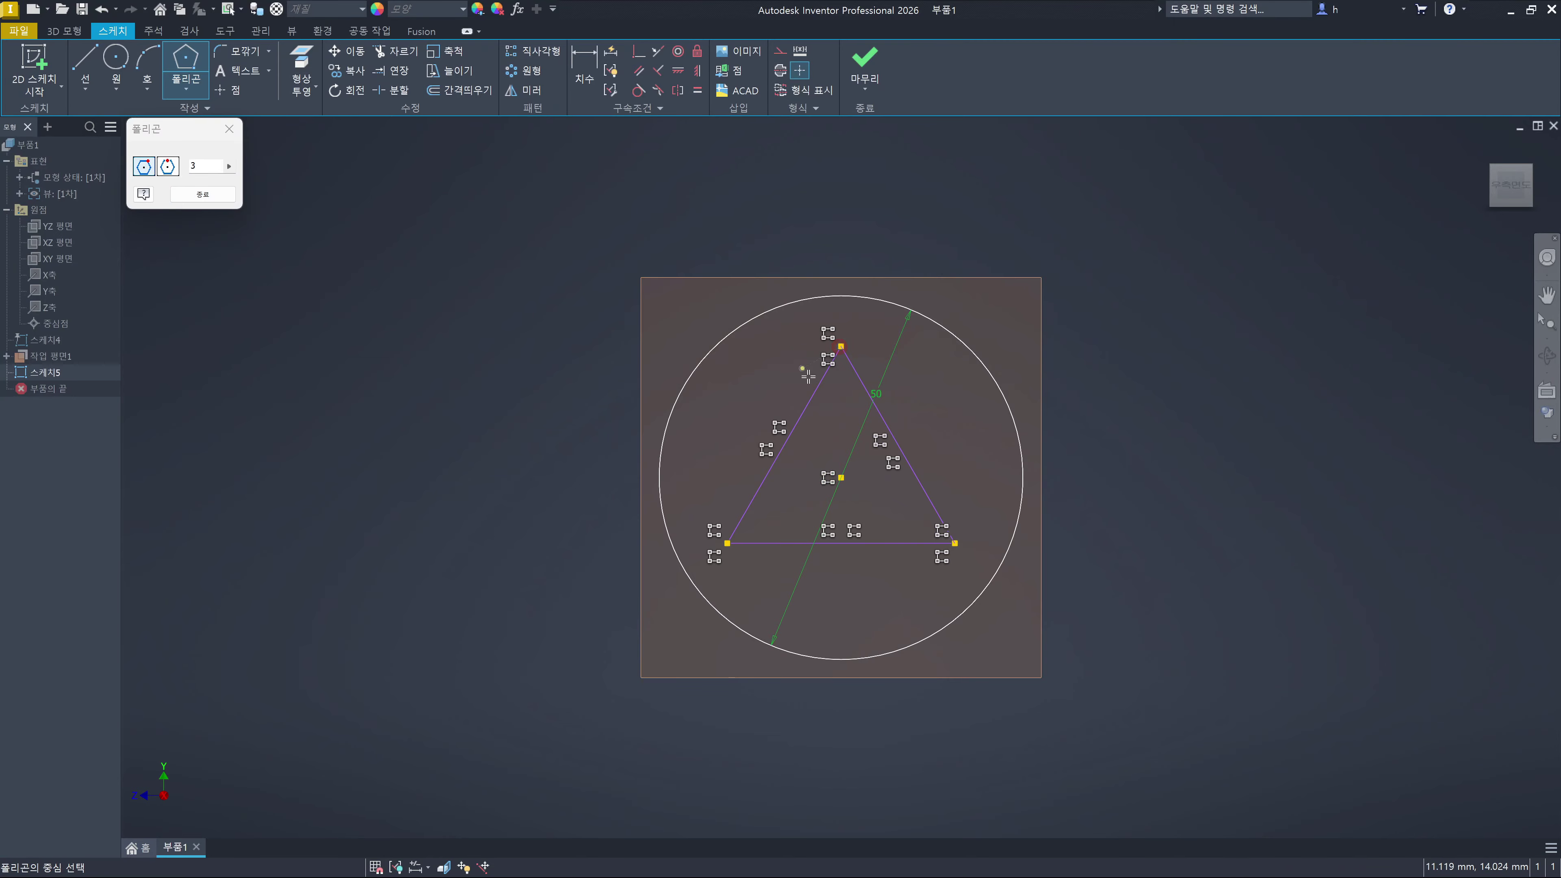
click(231, 131)
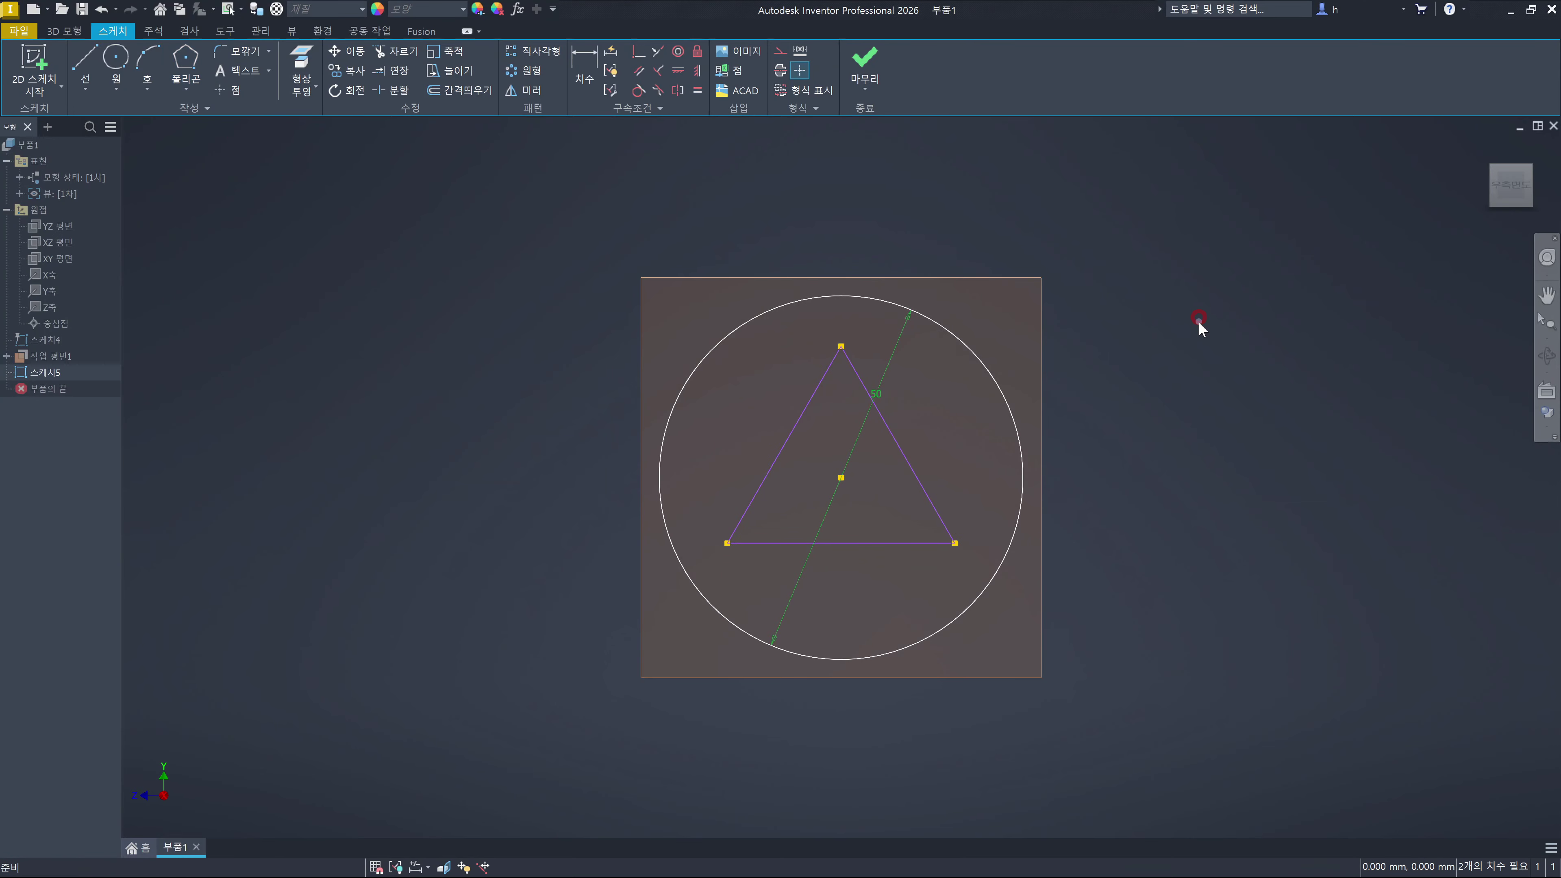
Dimension the triangle's base side to 30 mm
key(d)
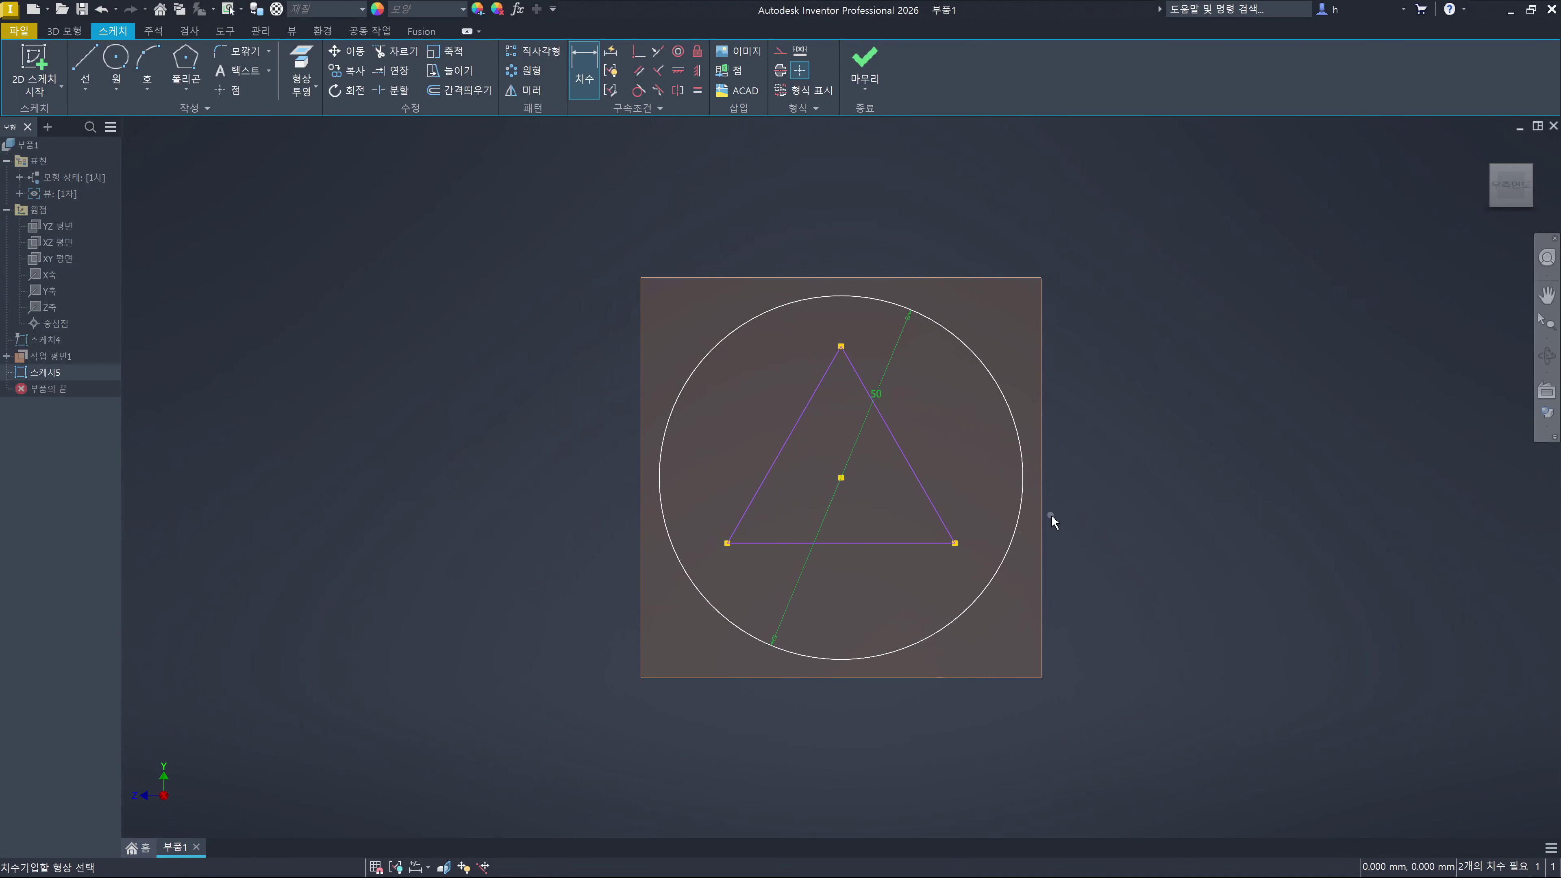
click(907, 545)
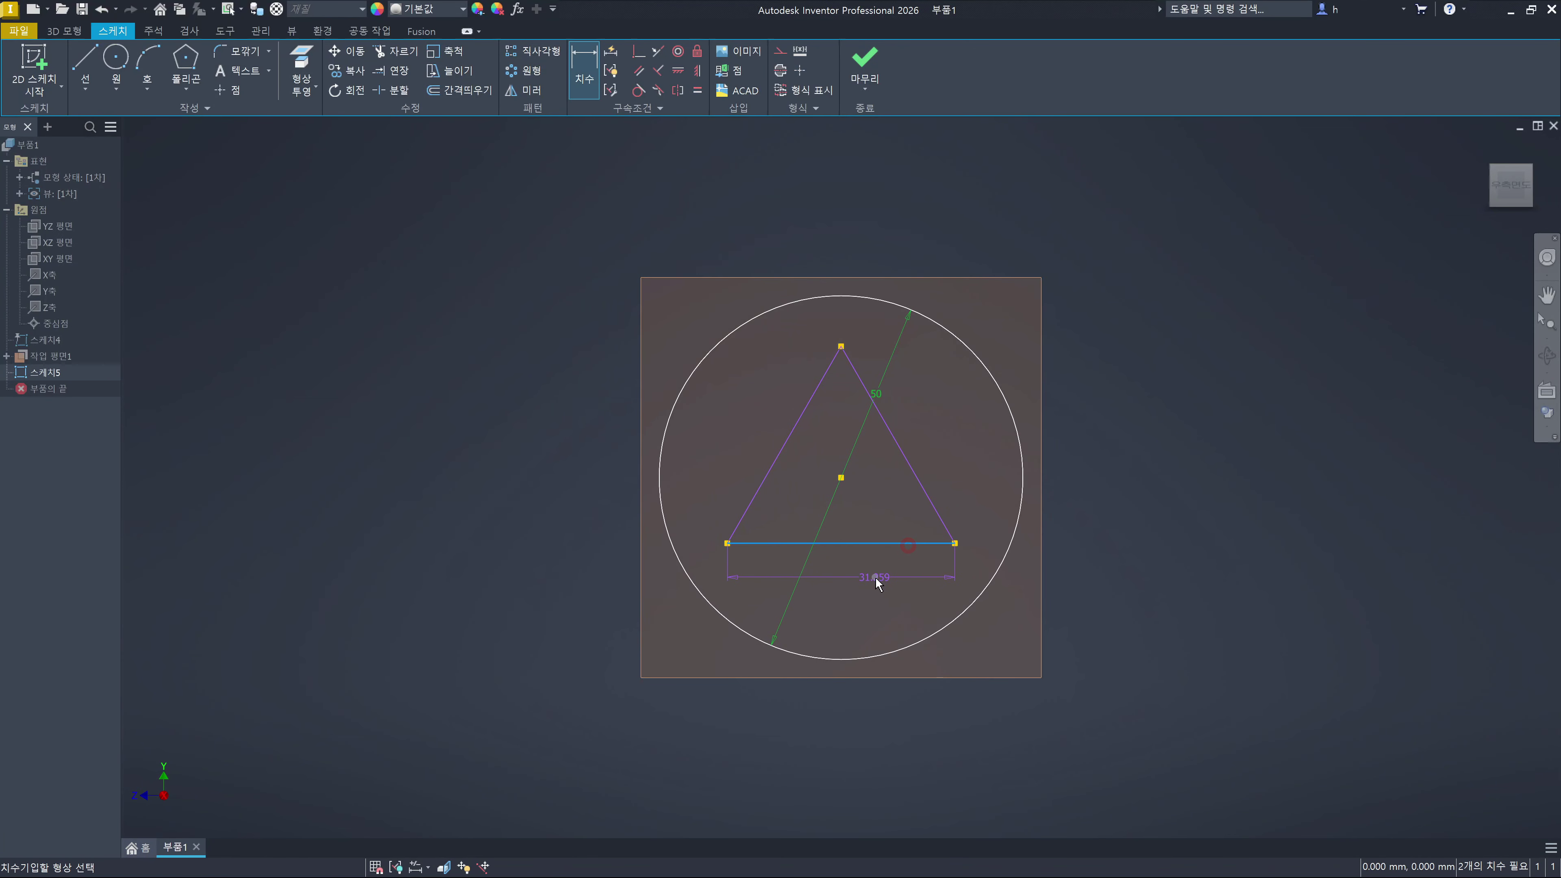
click(875, 581)
text(30)
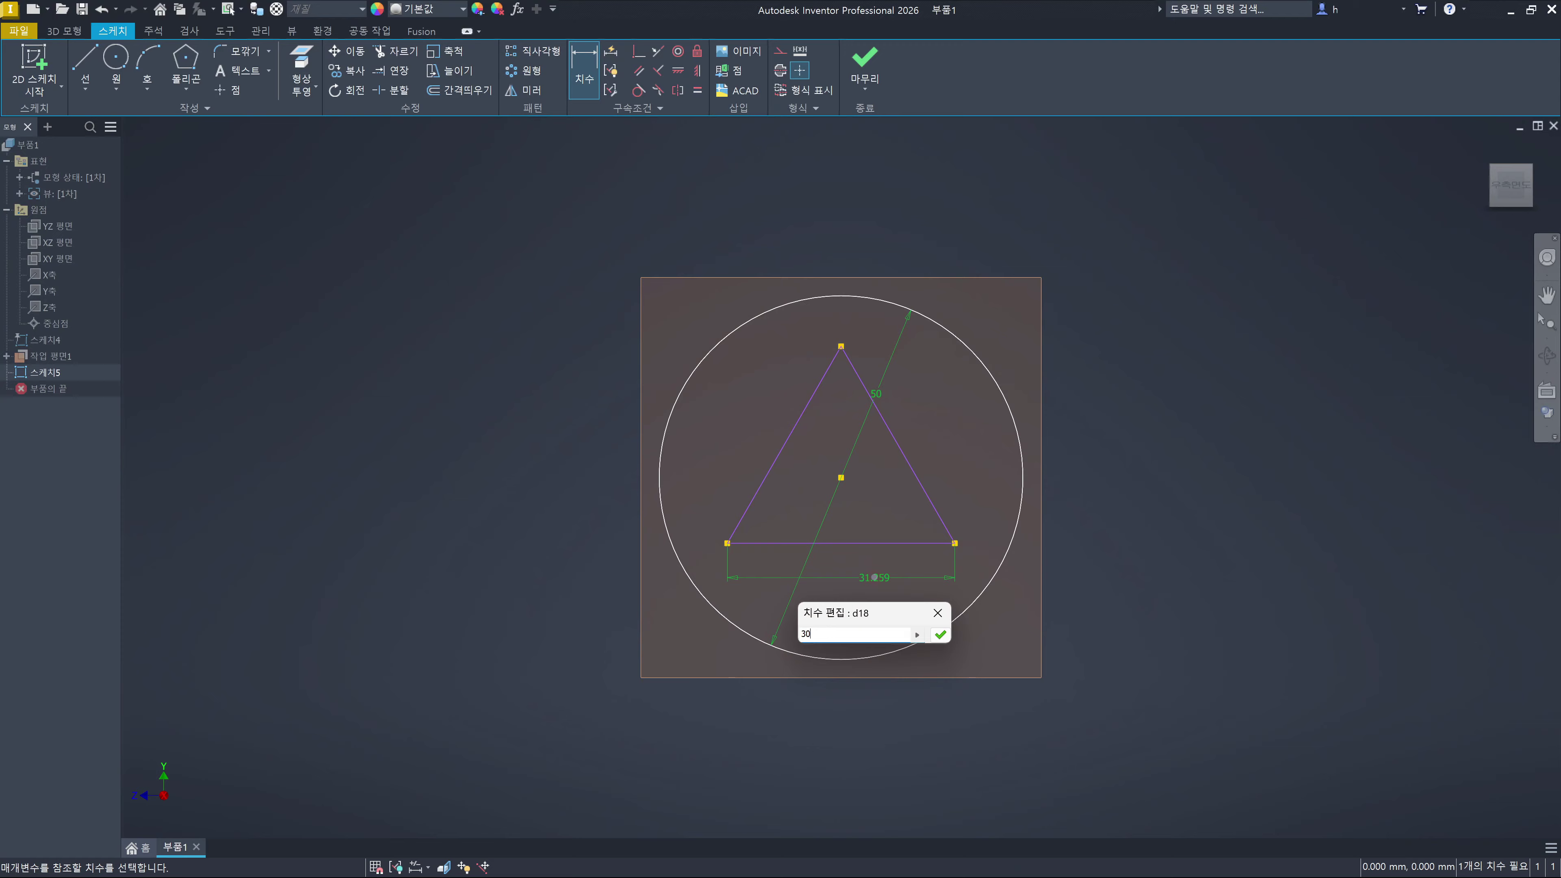
key(Return)
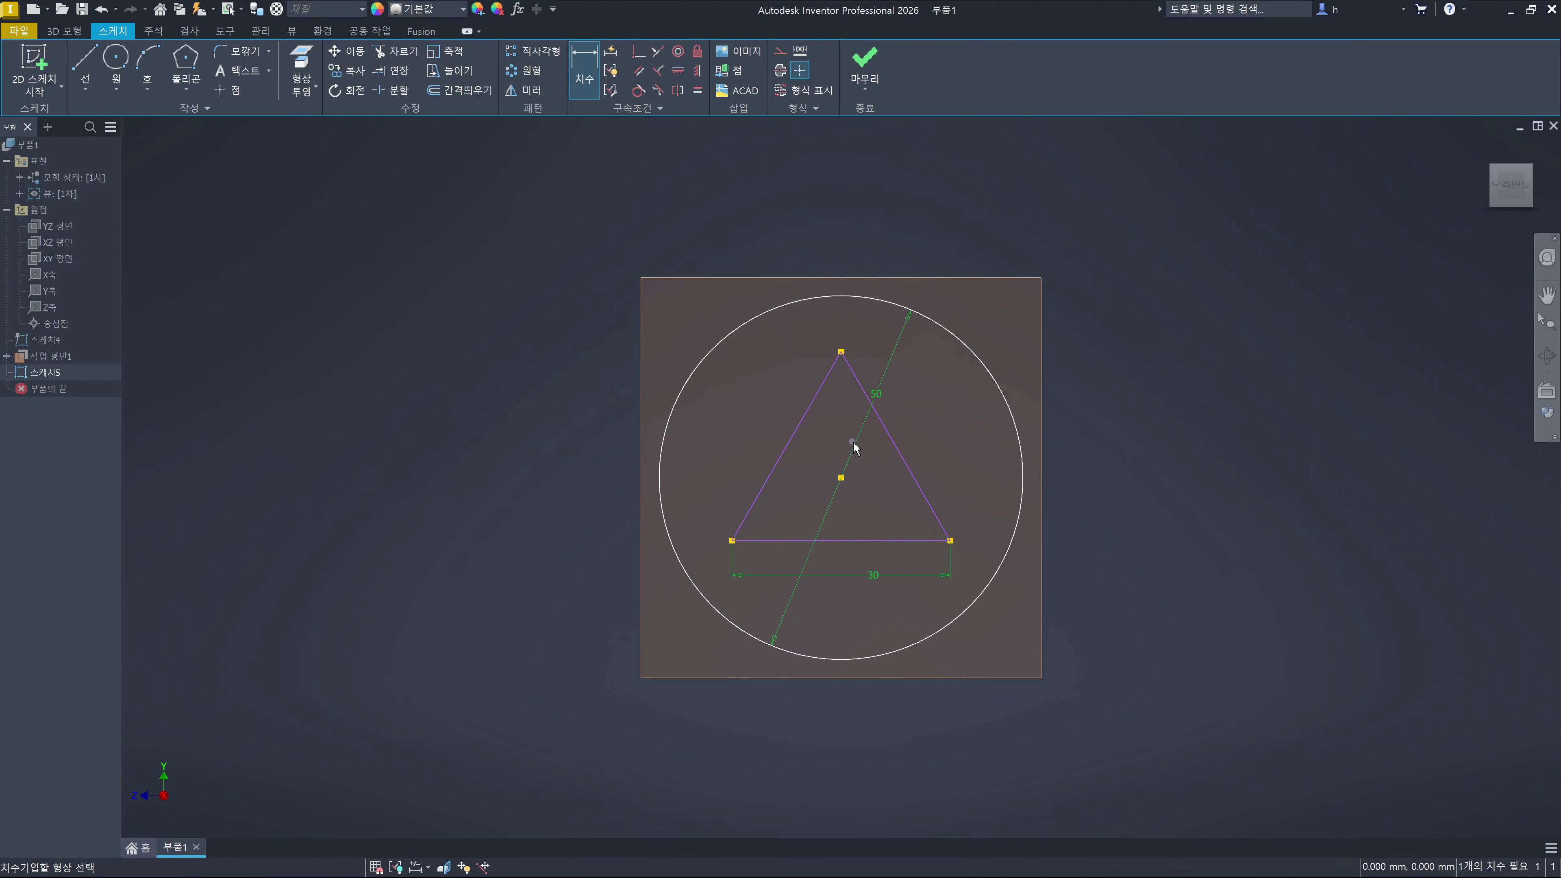
key(Escape)
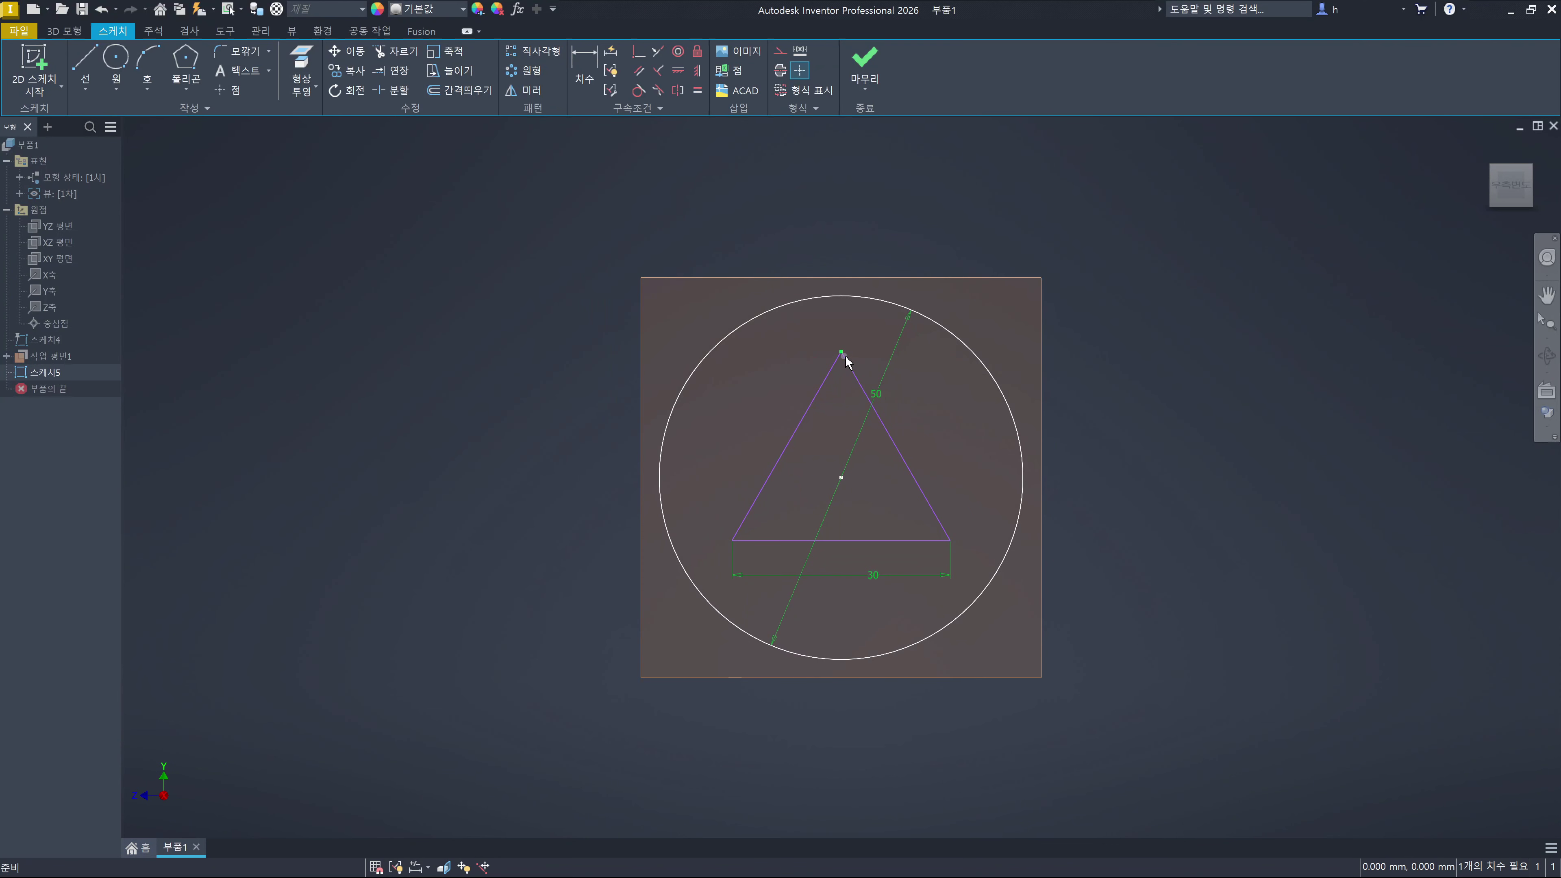
Rotate the triangle by its top vertex to test its remaining freedom, and undo the rotation
drag(842, 354, 929, 422)
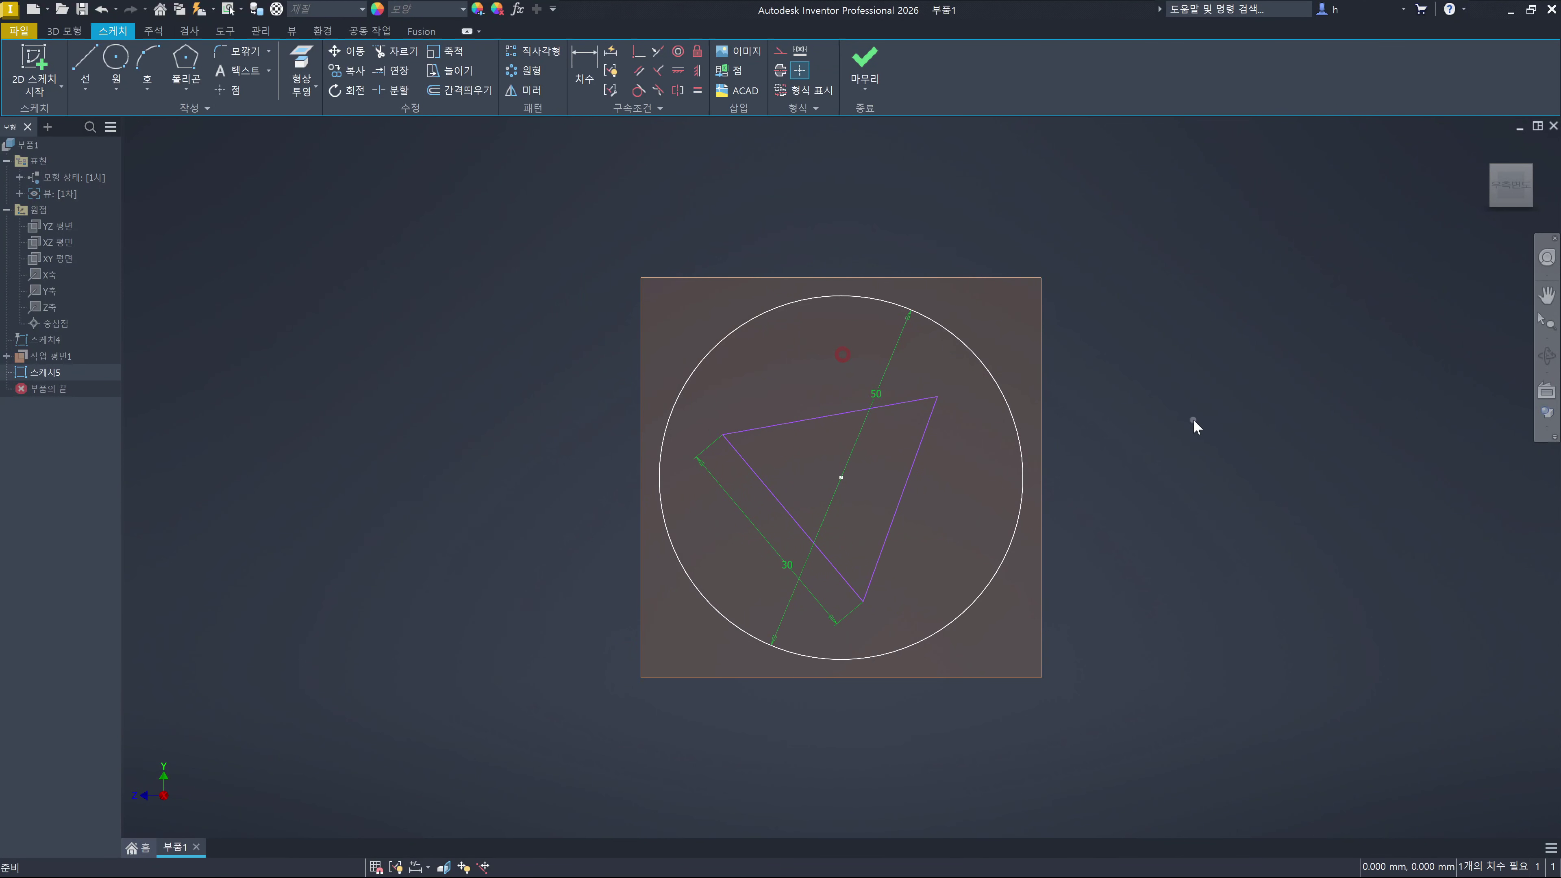
key(ctrl+z)
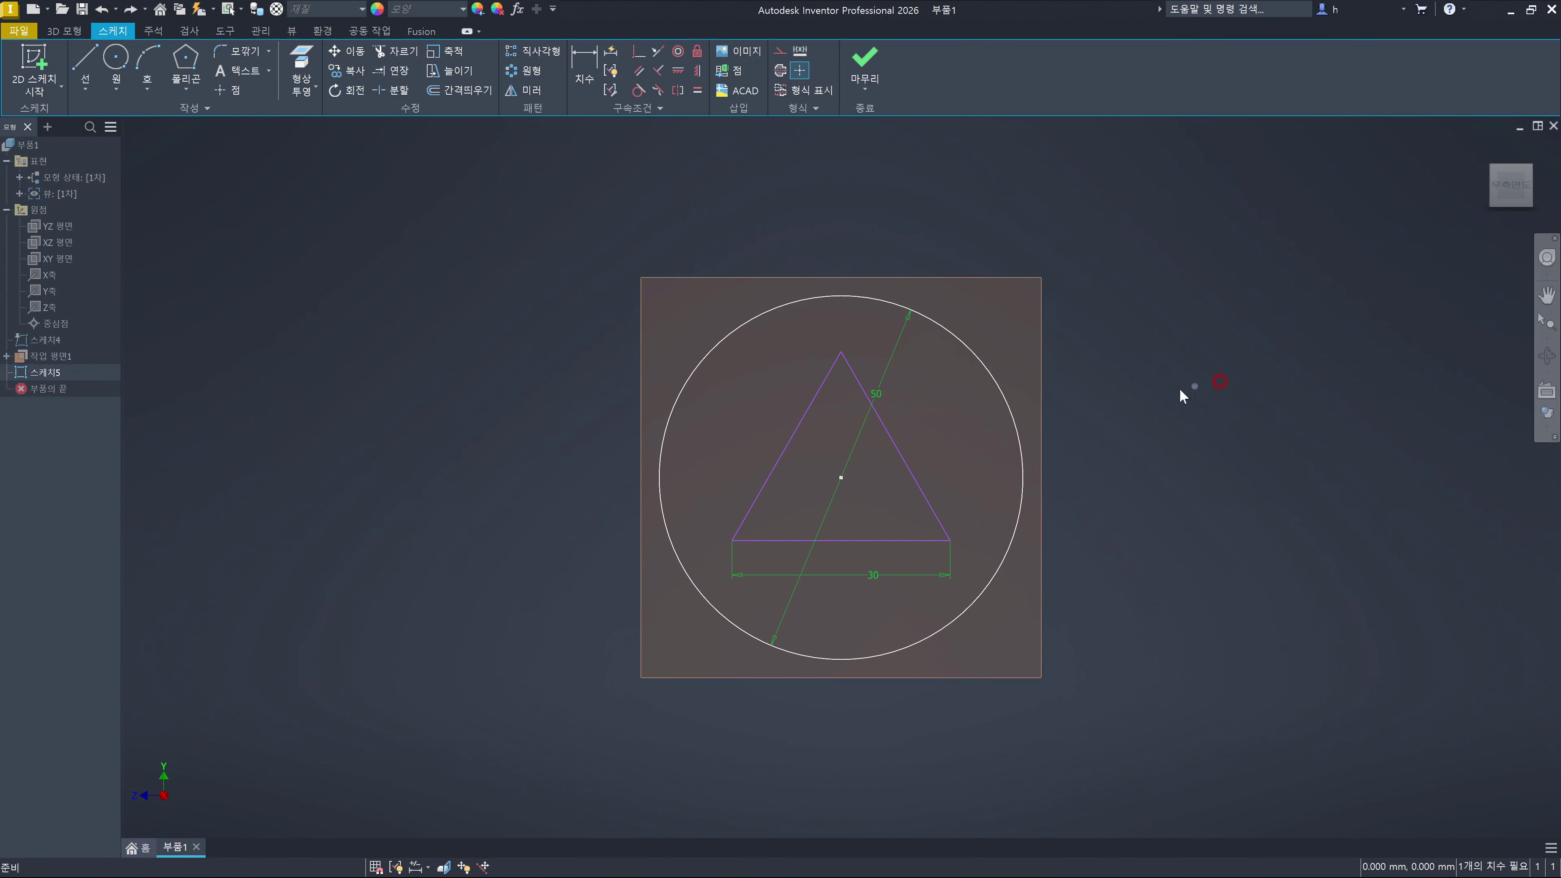
key(i)
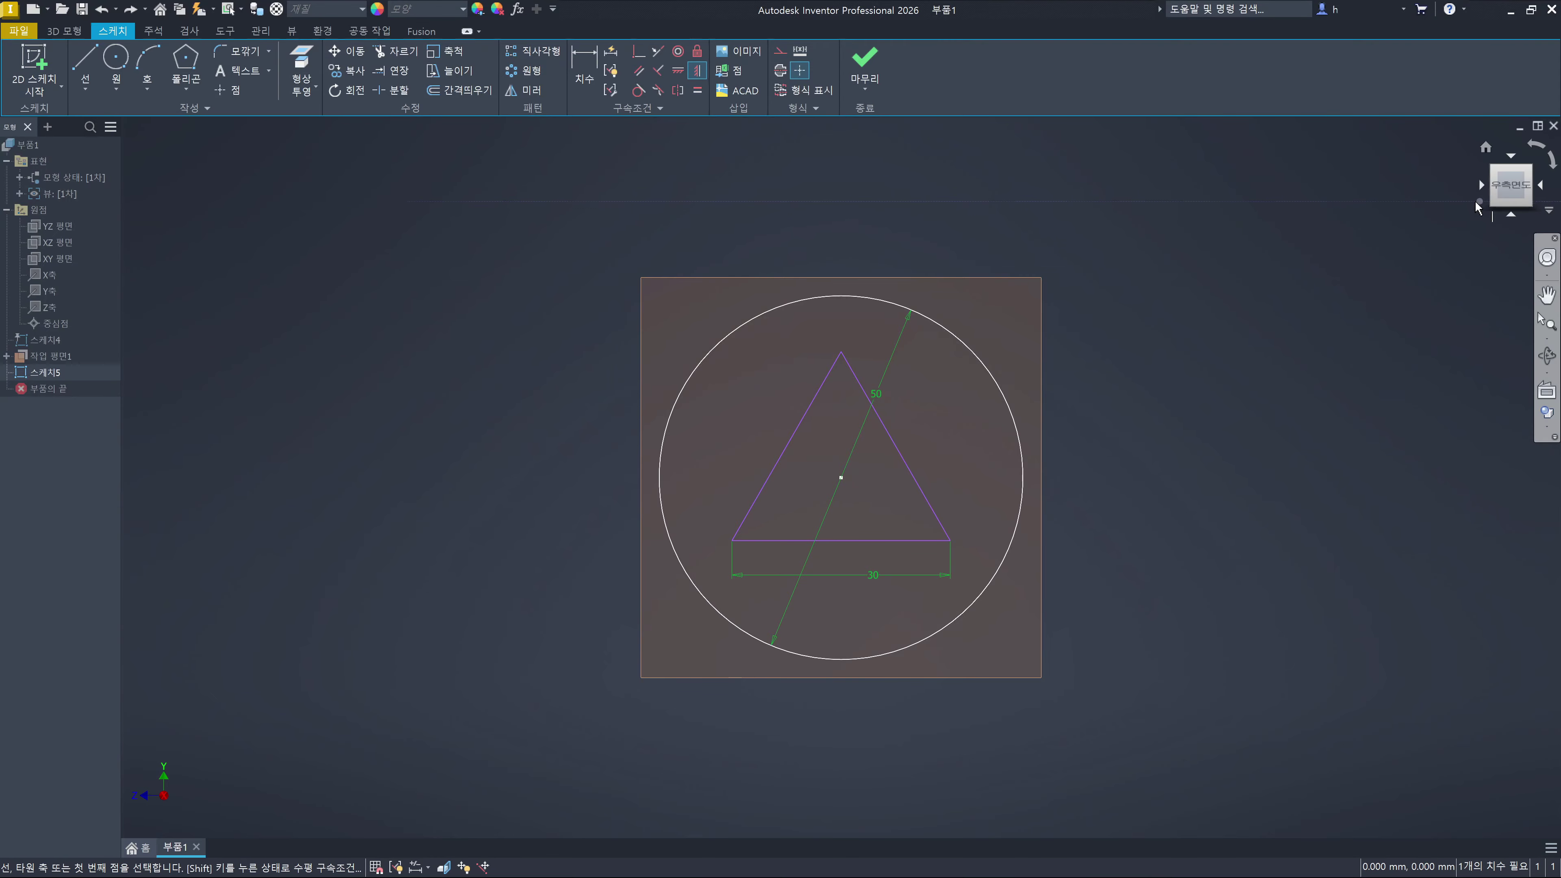
key(Escape)
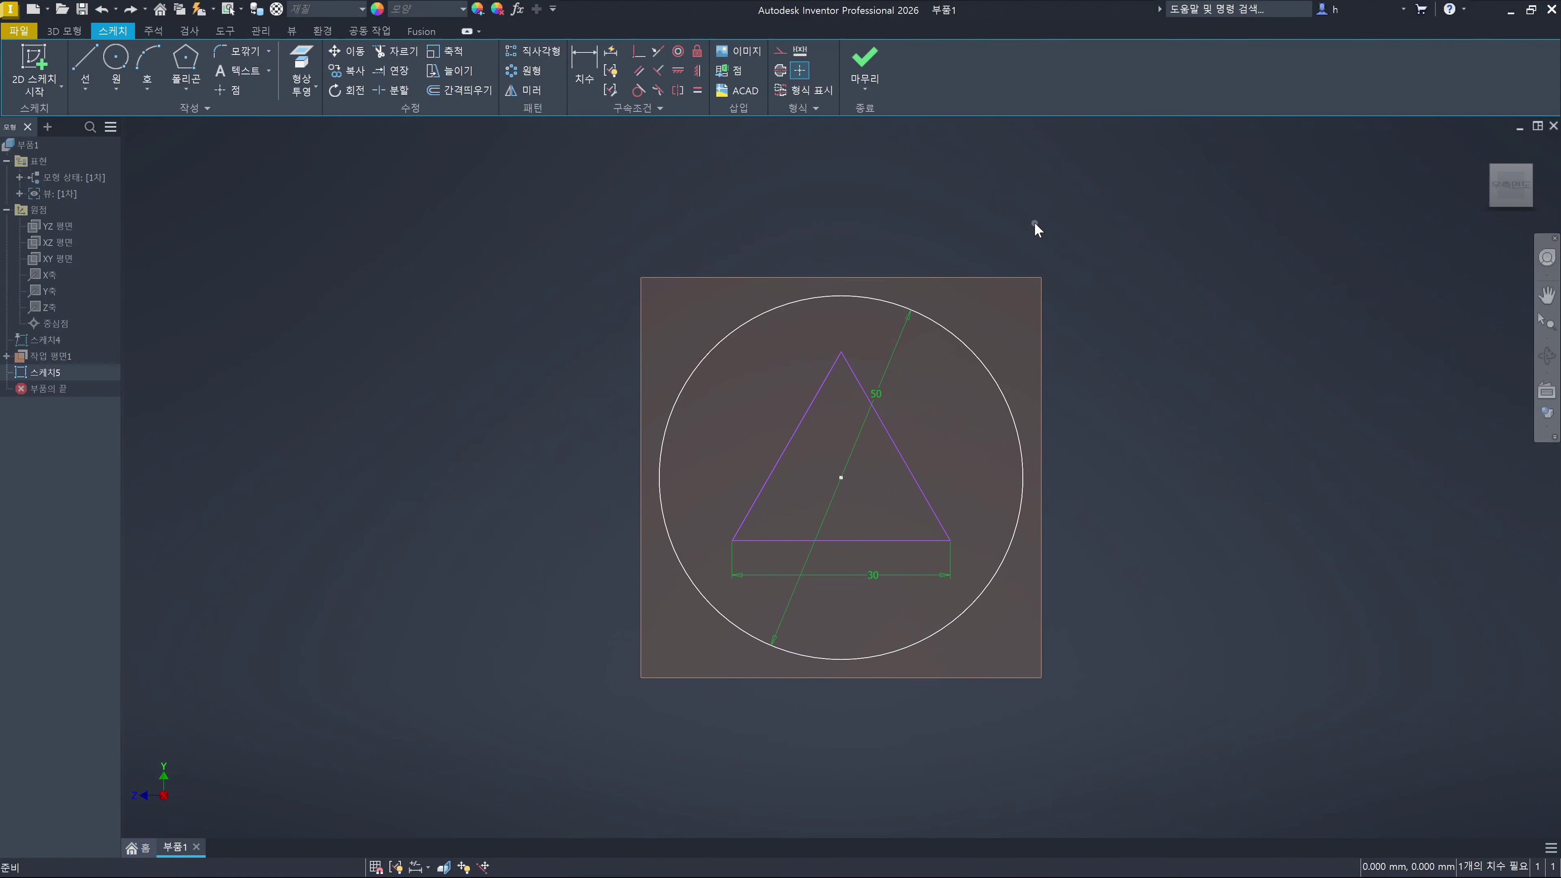
Align the triangle's top vertex vertically with the origin using a horizontal/vertical constraint, and finish the sketch
key([)
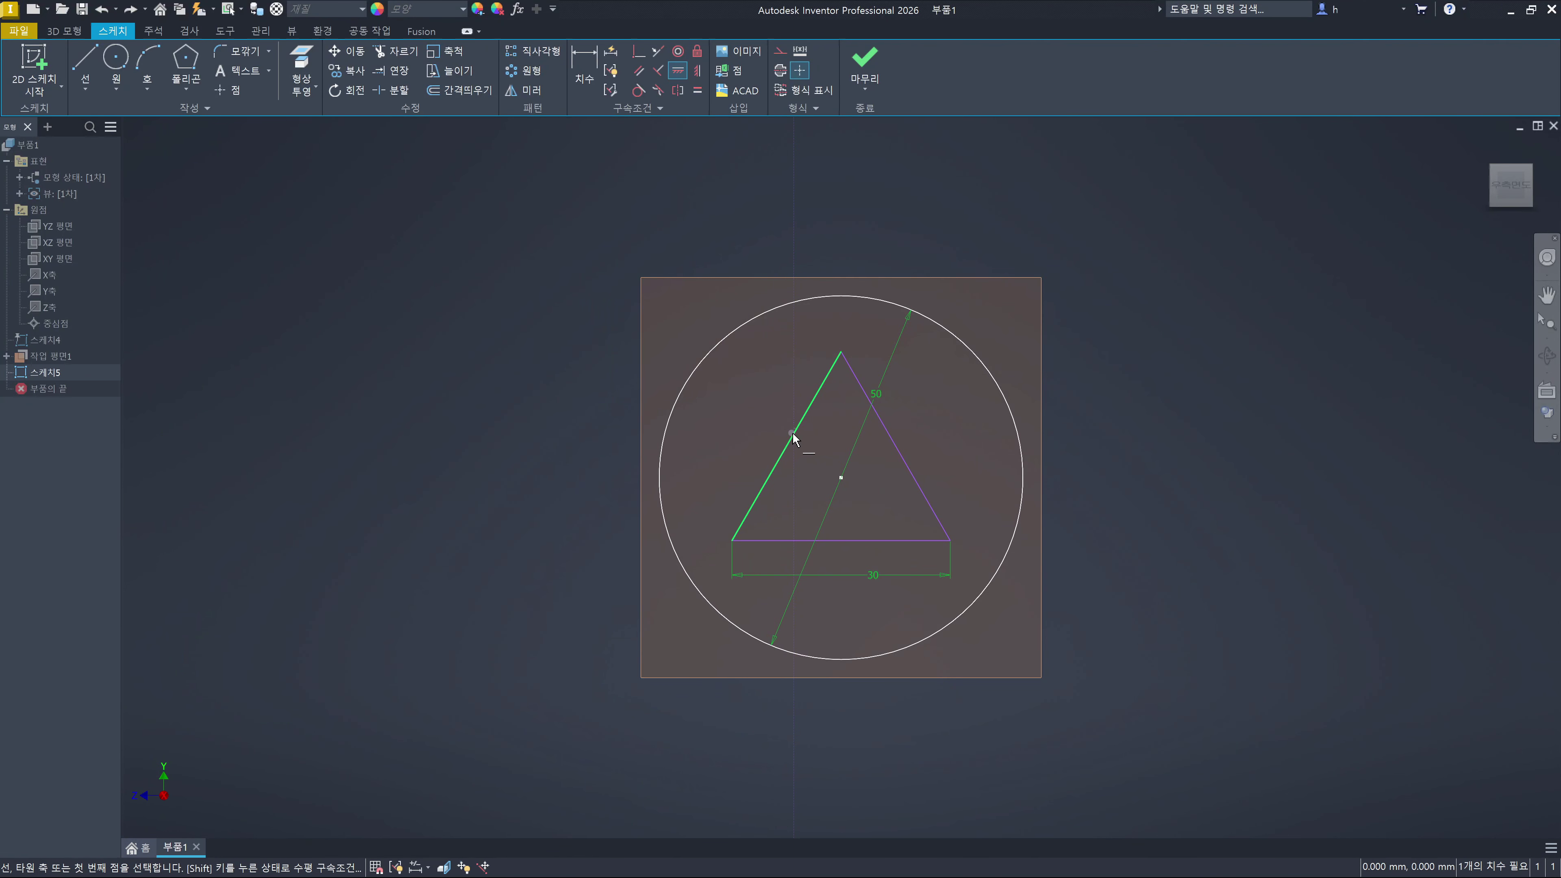
click(842, 355)
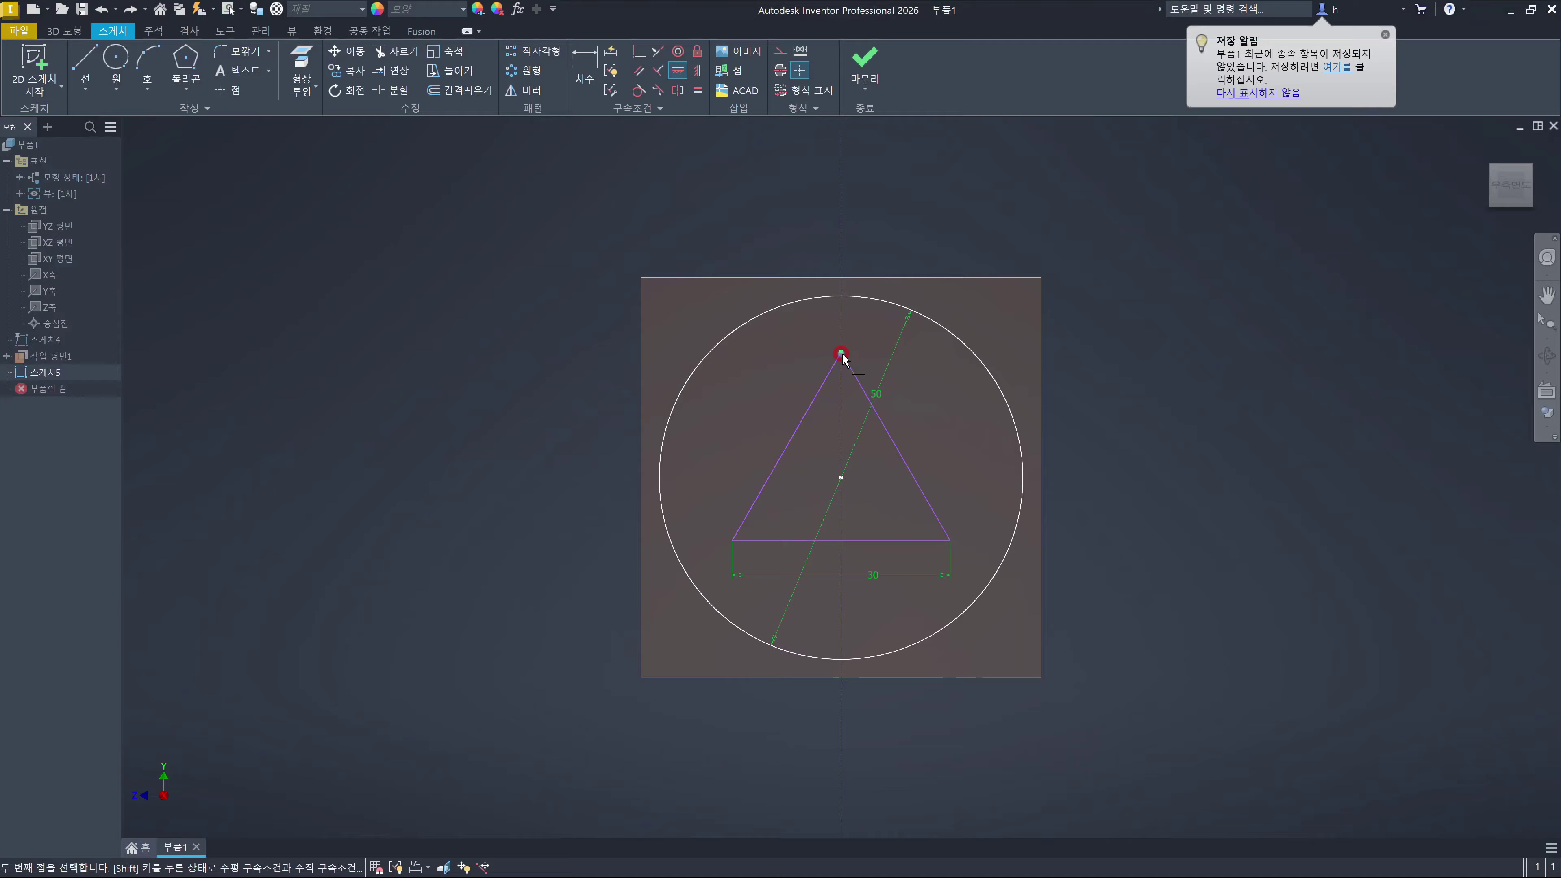
click(840, 479)
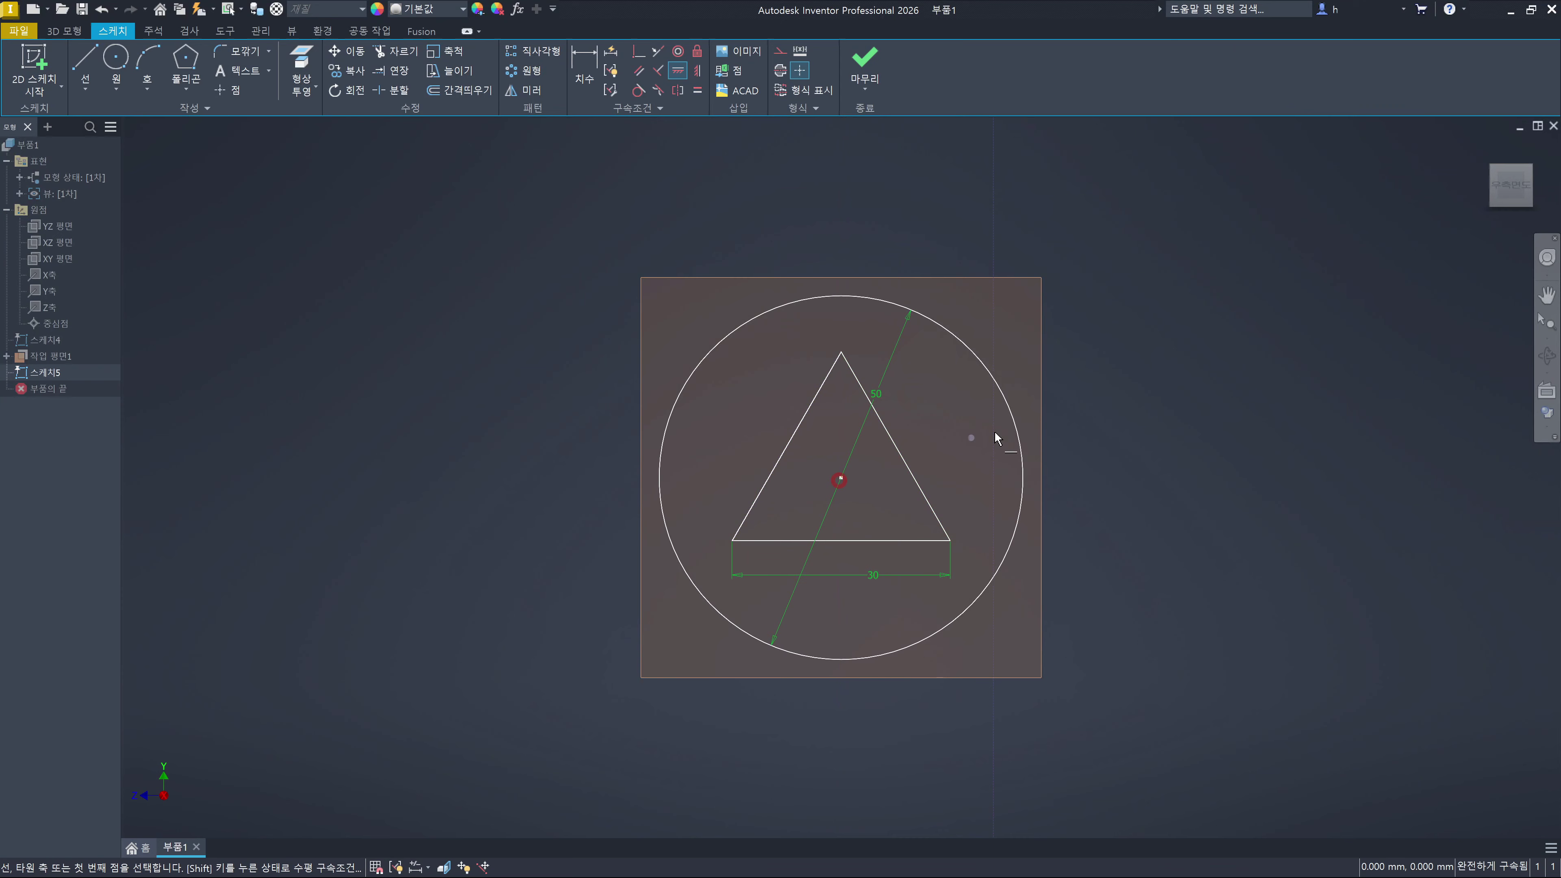
key(Escape)
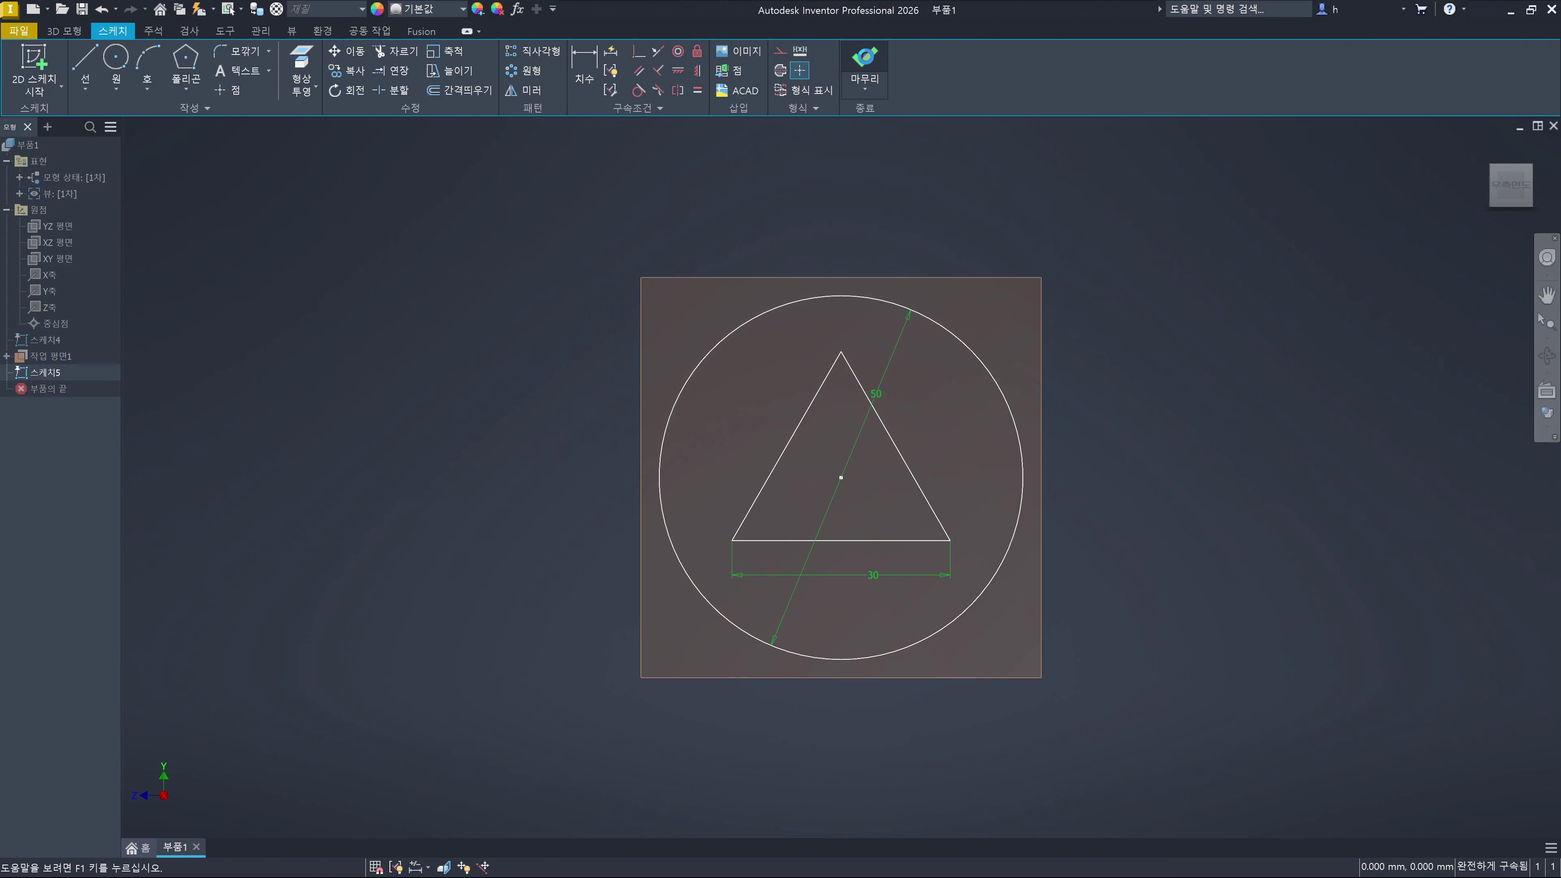
click(864, 62)
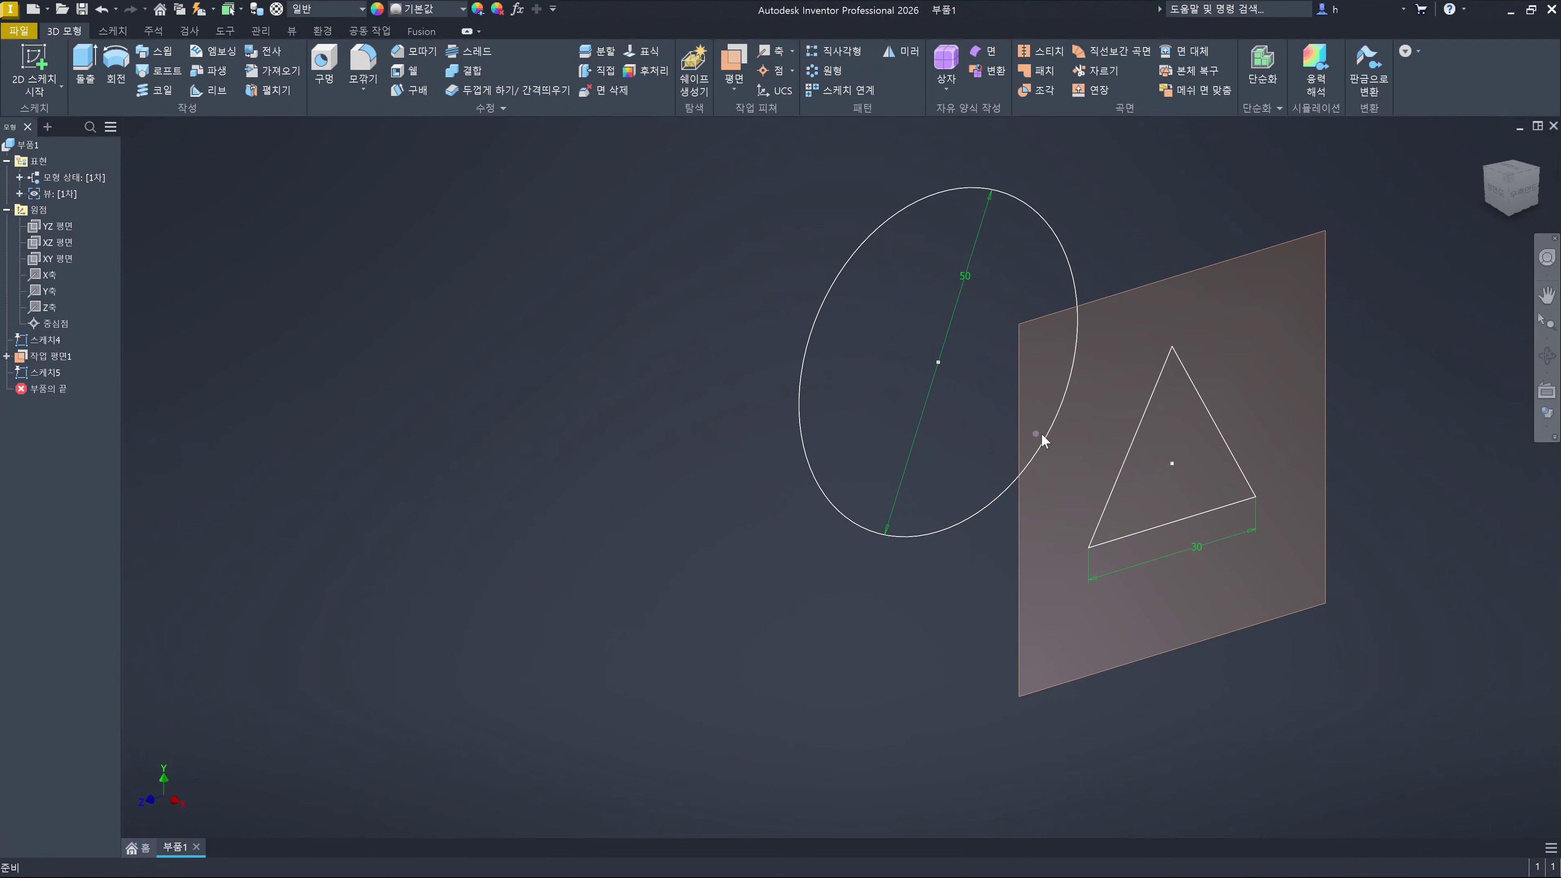
Return to the home view and hide the offset work plane that carries the triangle sketch
click(1495, 198)
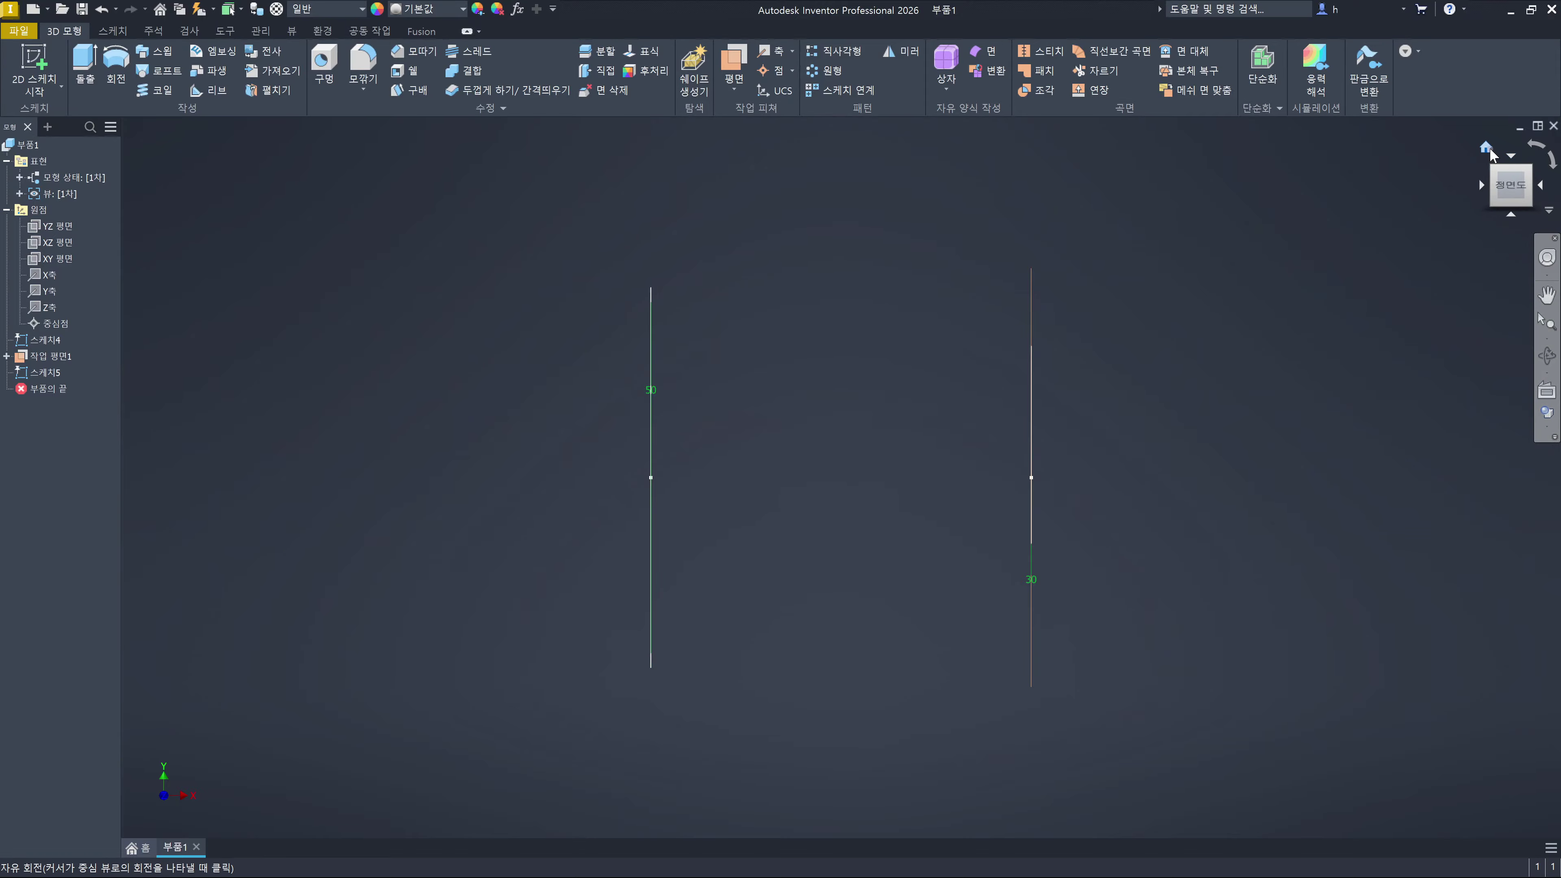
click(1487, 149)
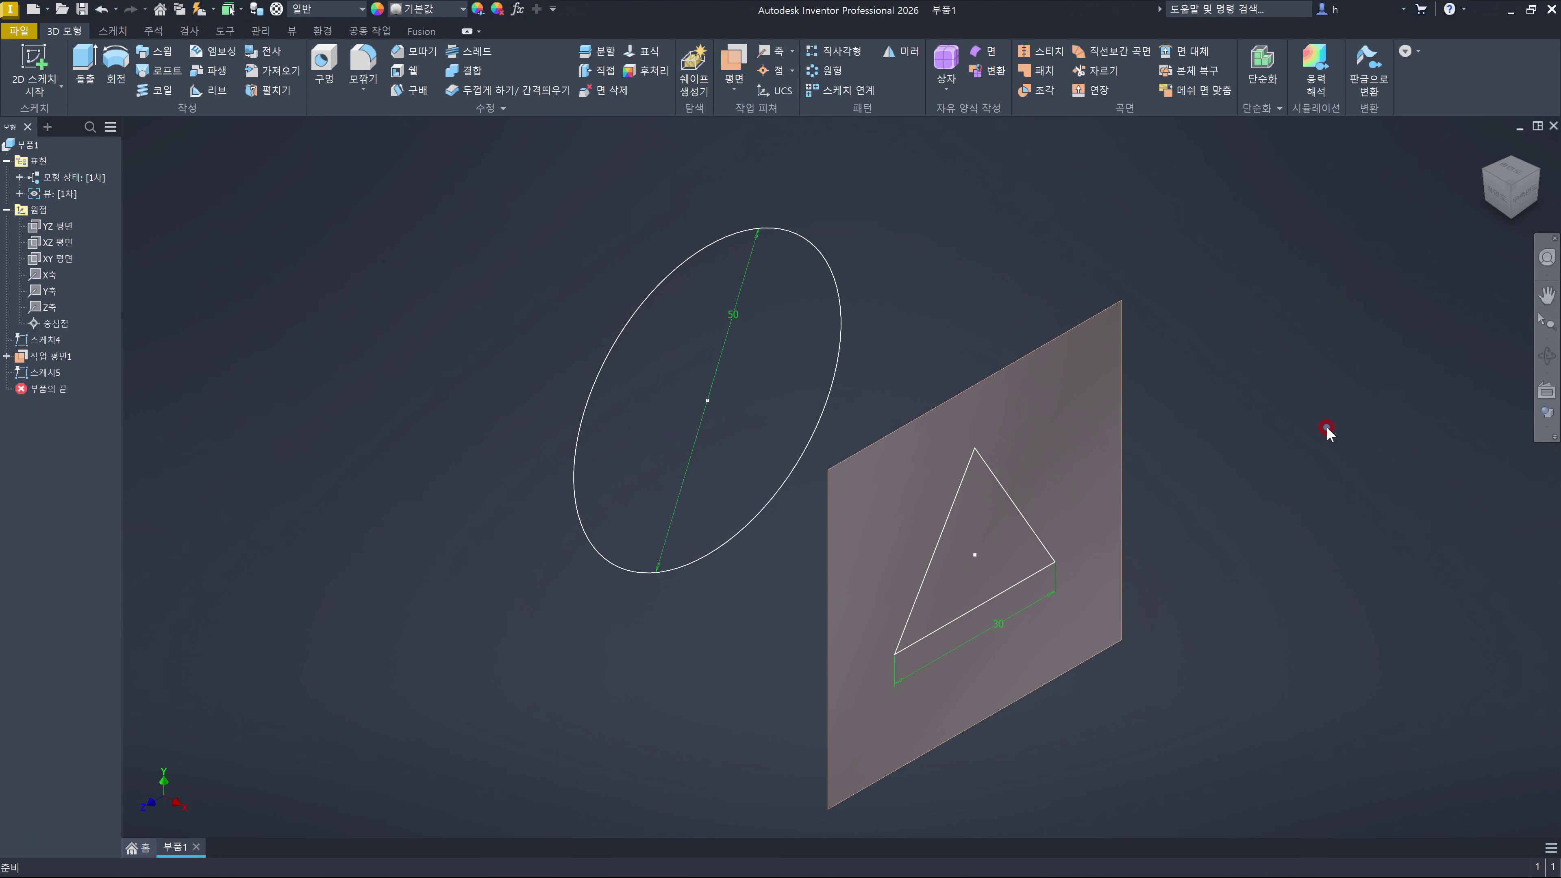
click(53, 356)
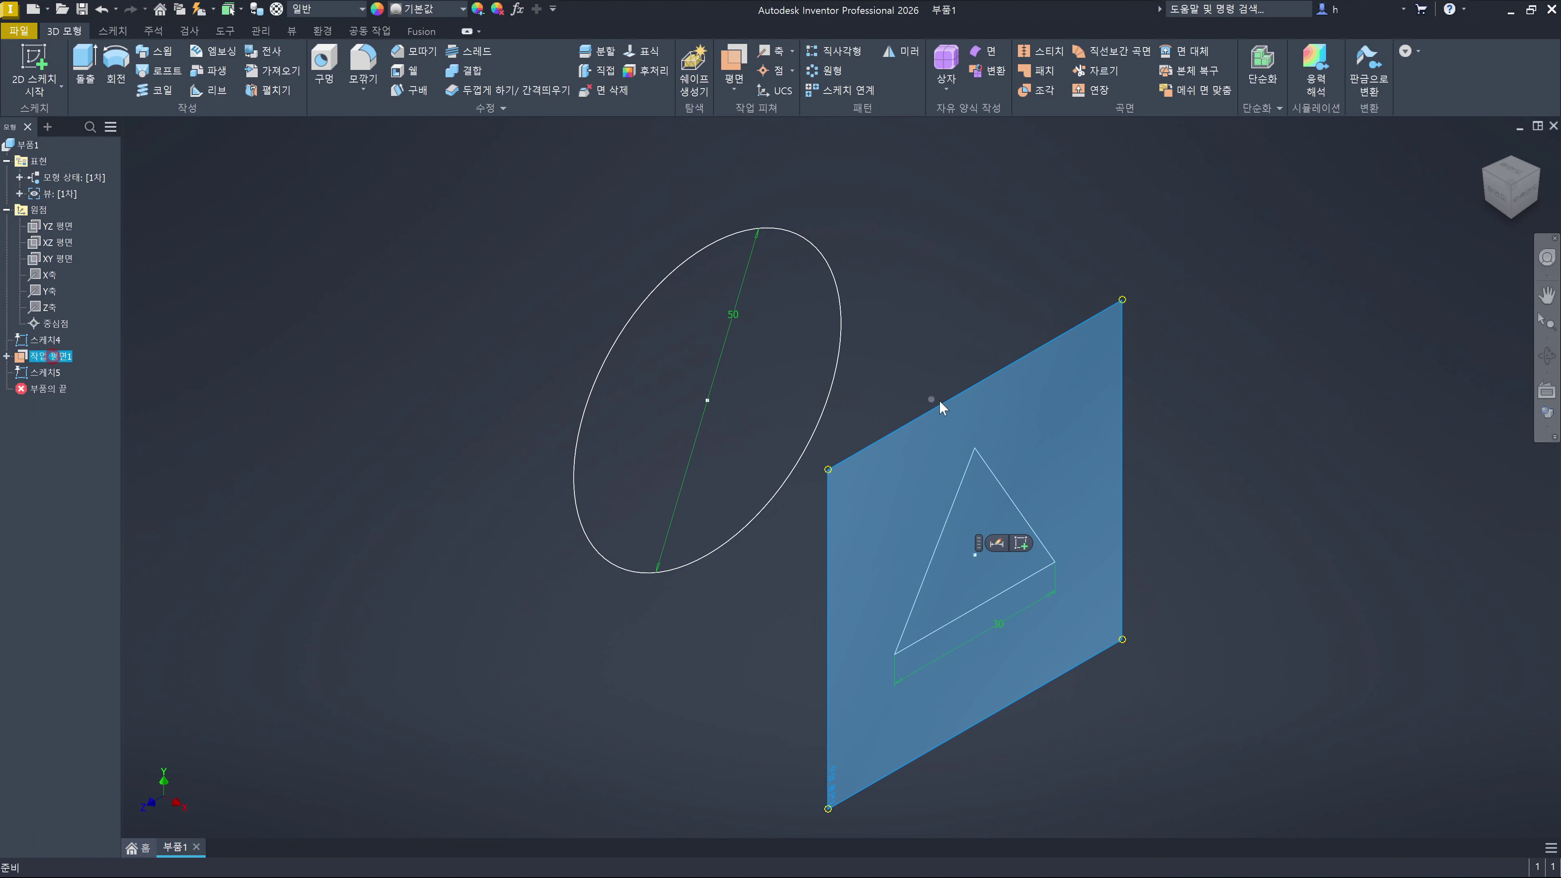
click(1200, 456)
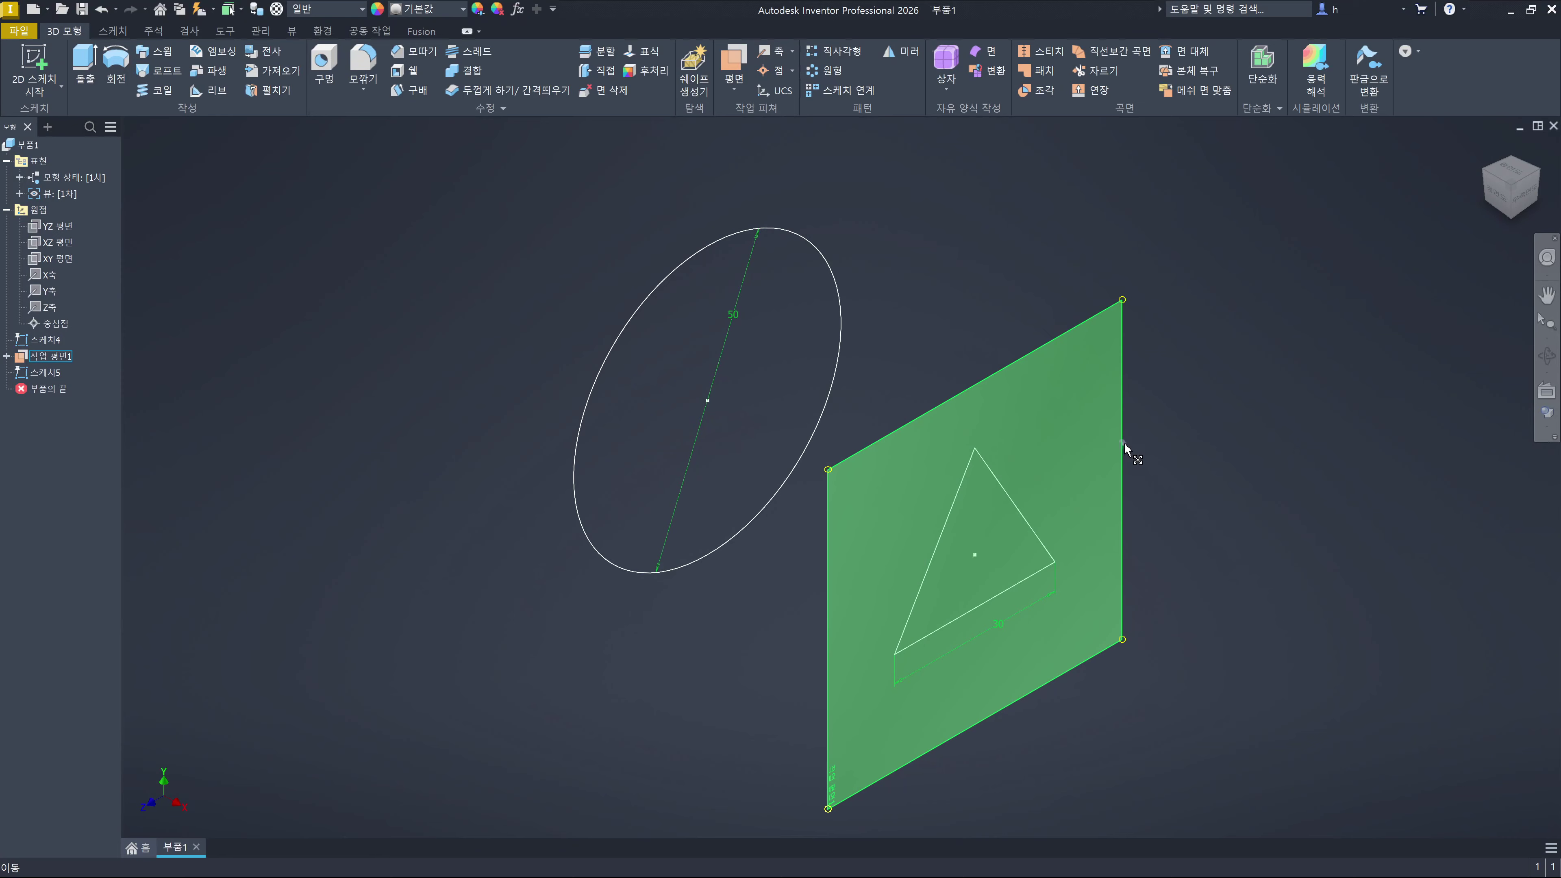
click(80, 361)
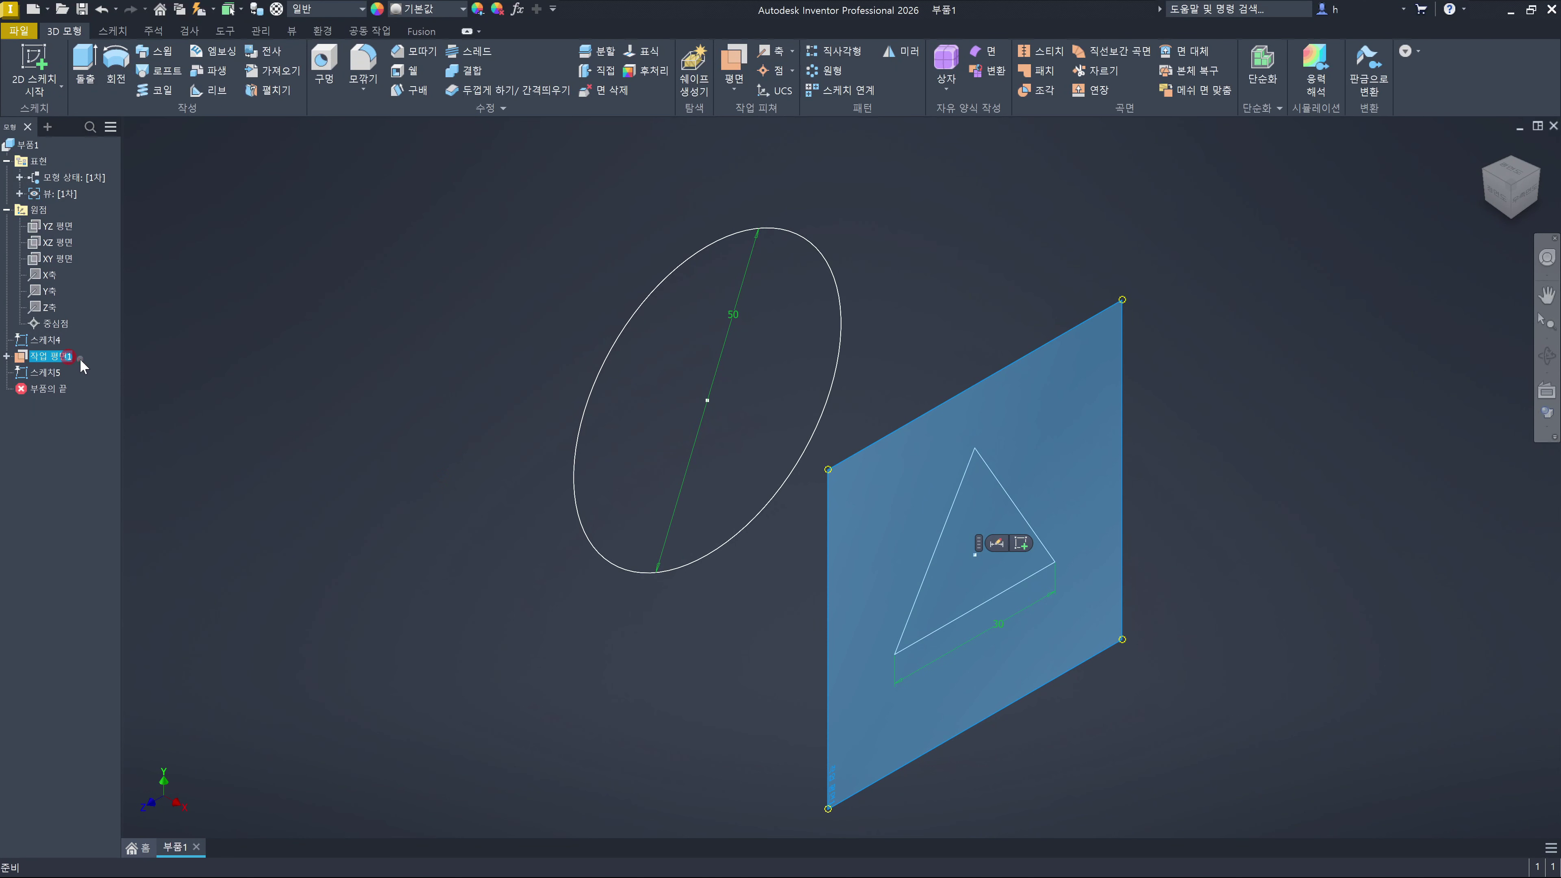
key(alt+v)
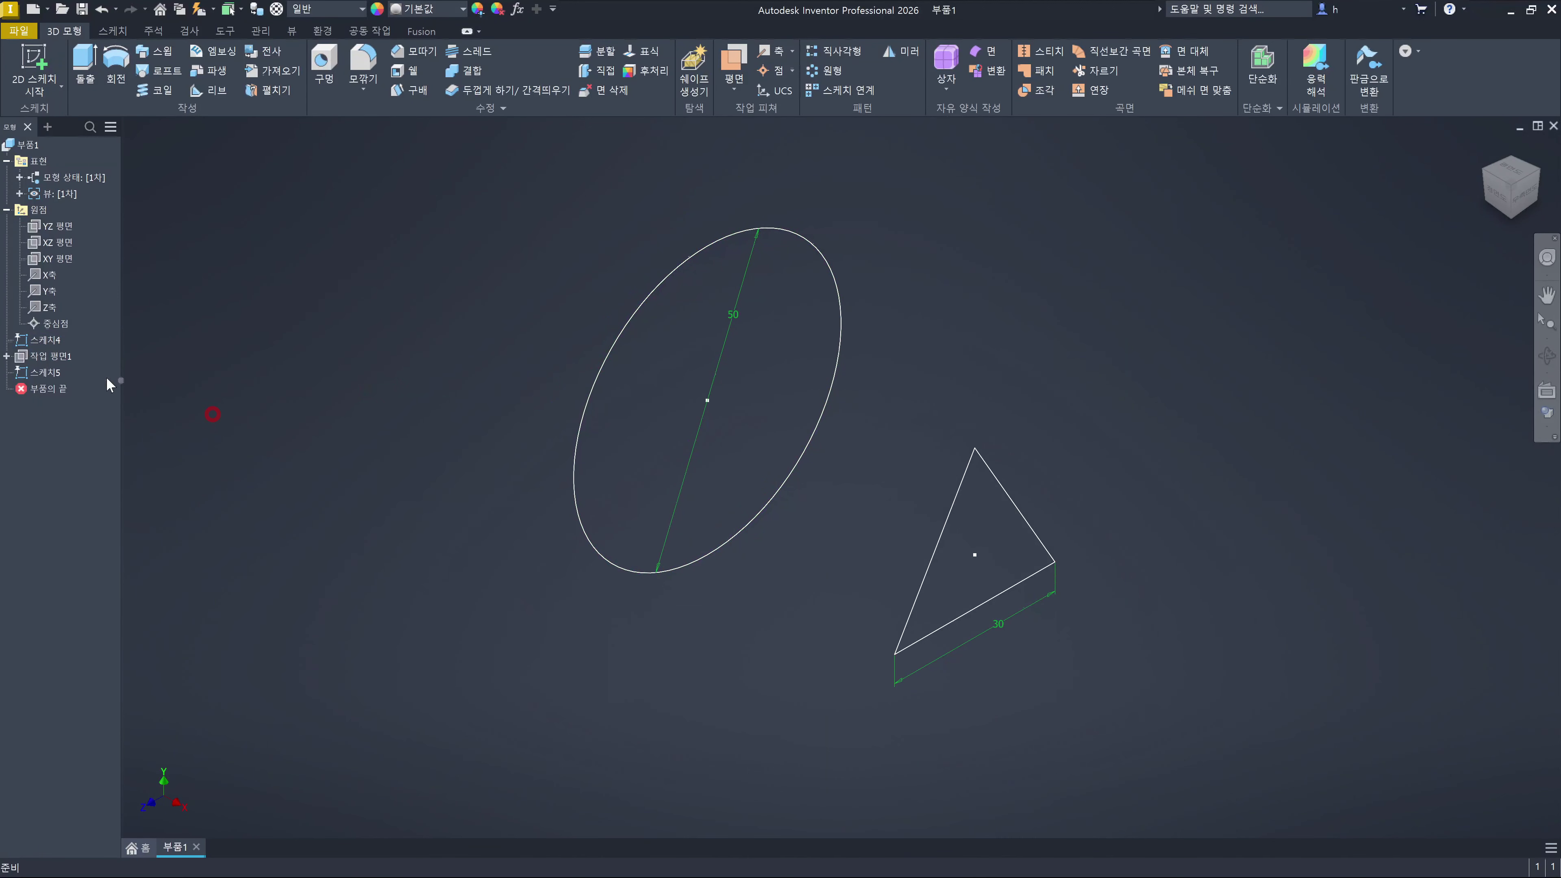
Make the triangle's work plane visible again and hide it once more
click(56, 357)
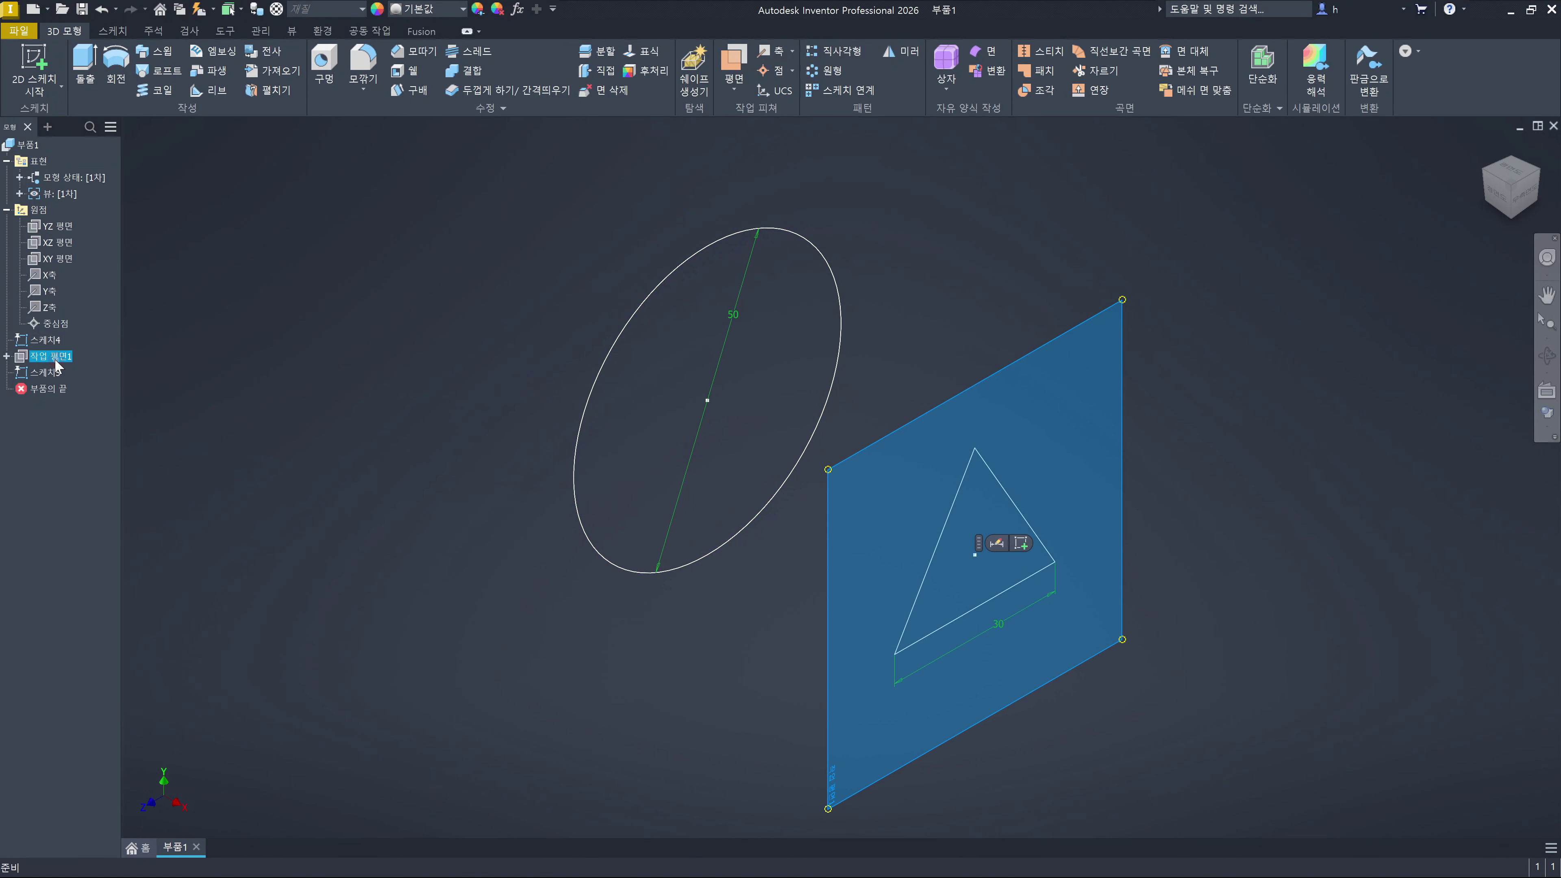
key(alt+v)
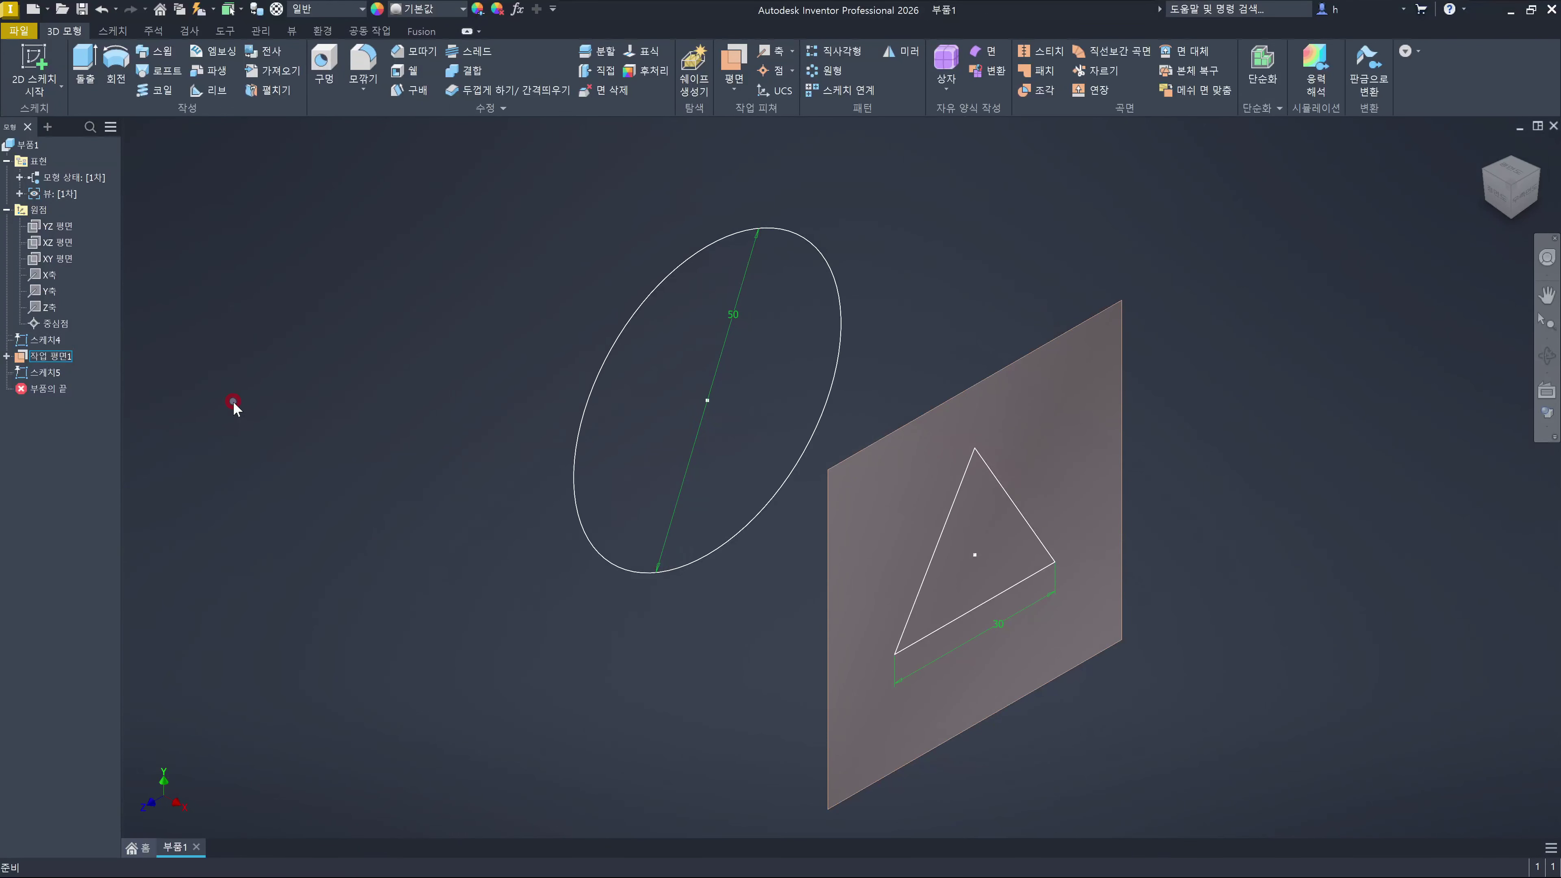
click(60, 362)
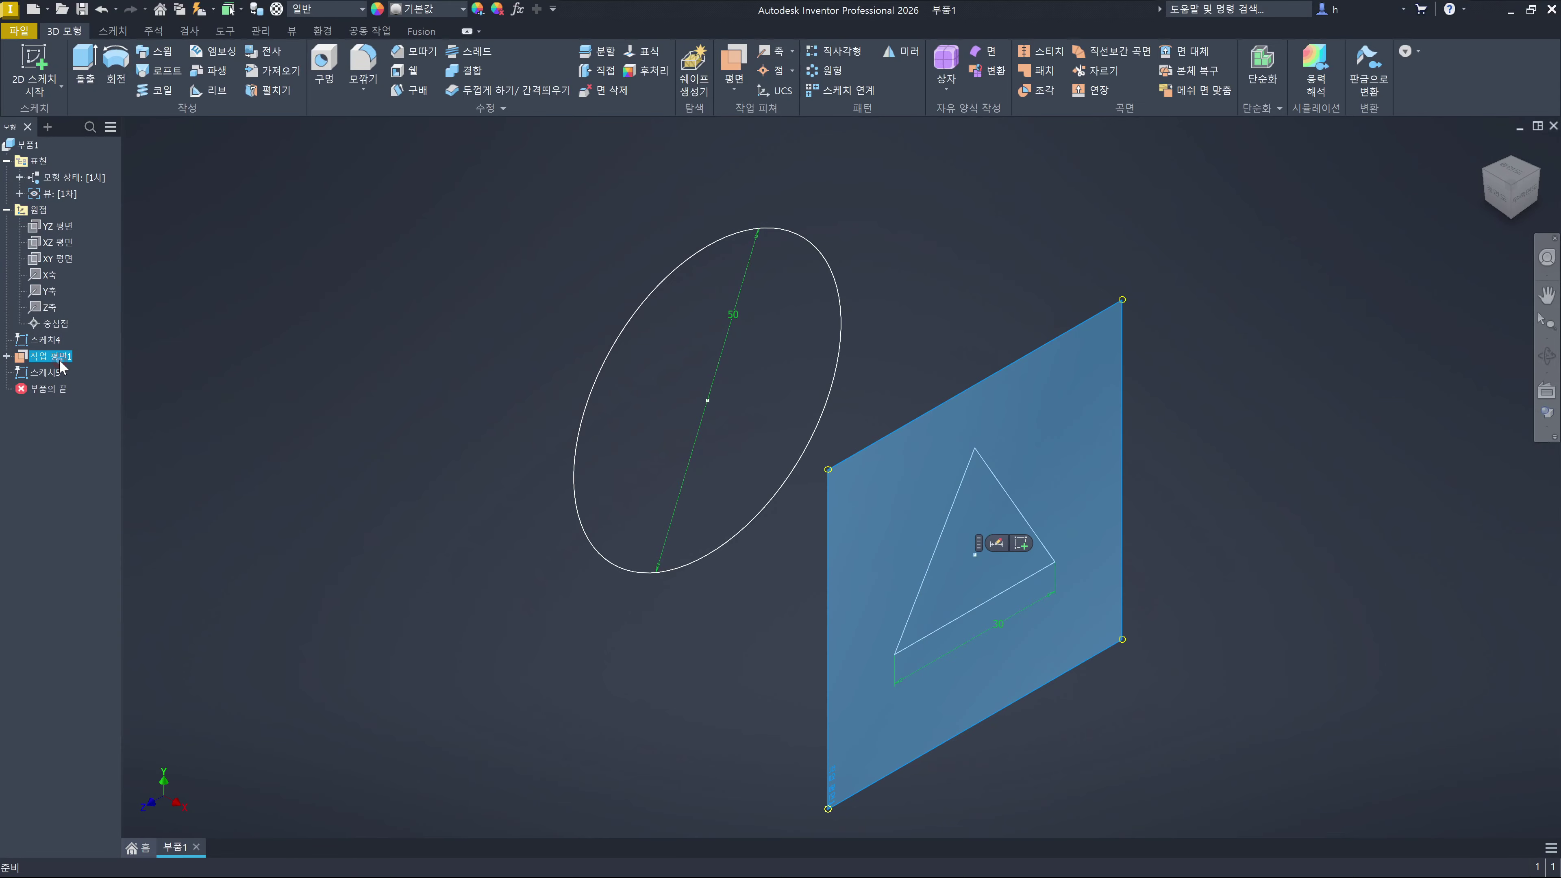
key(alt+v)
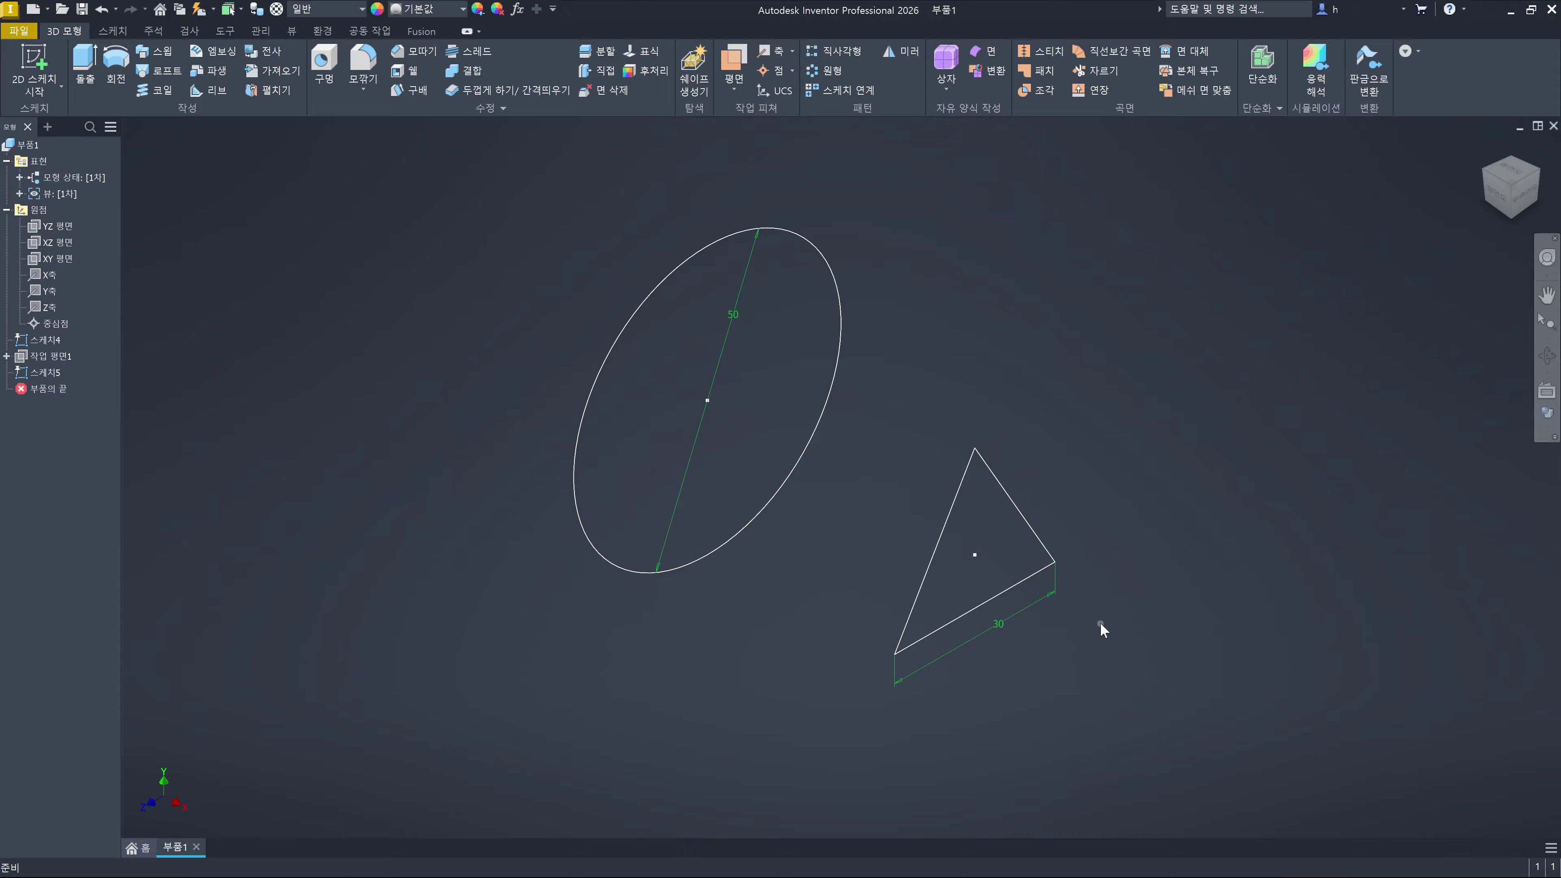
click(1087, 372)
Create another work plane offset from the YZ plane, coincident with the hidden plane of the triangle sketch
click(732, 59)
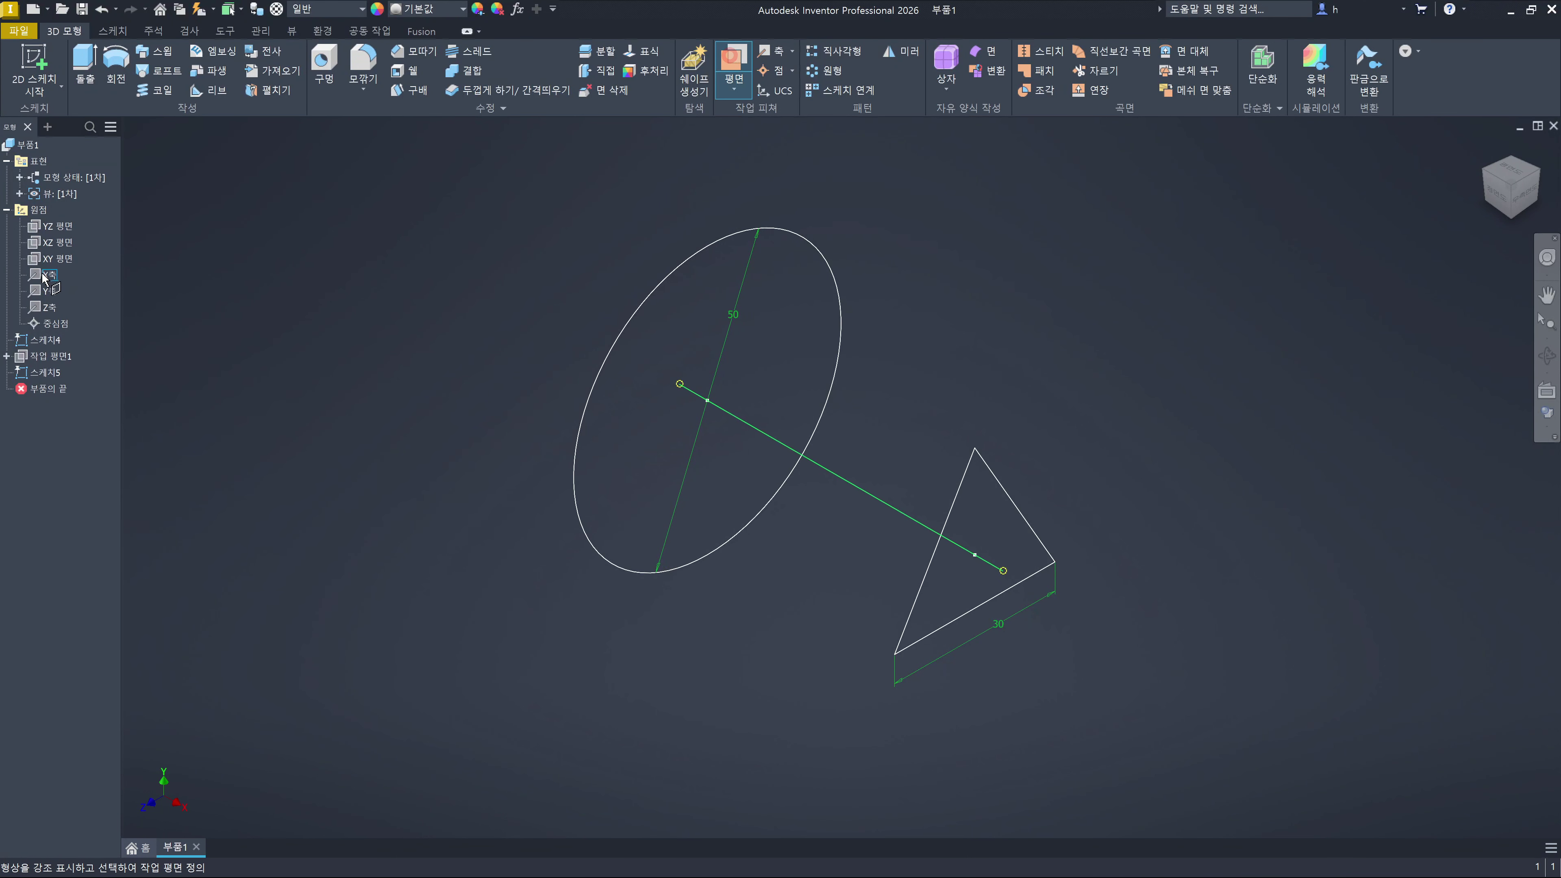
click(51, 233)
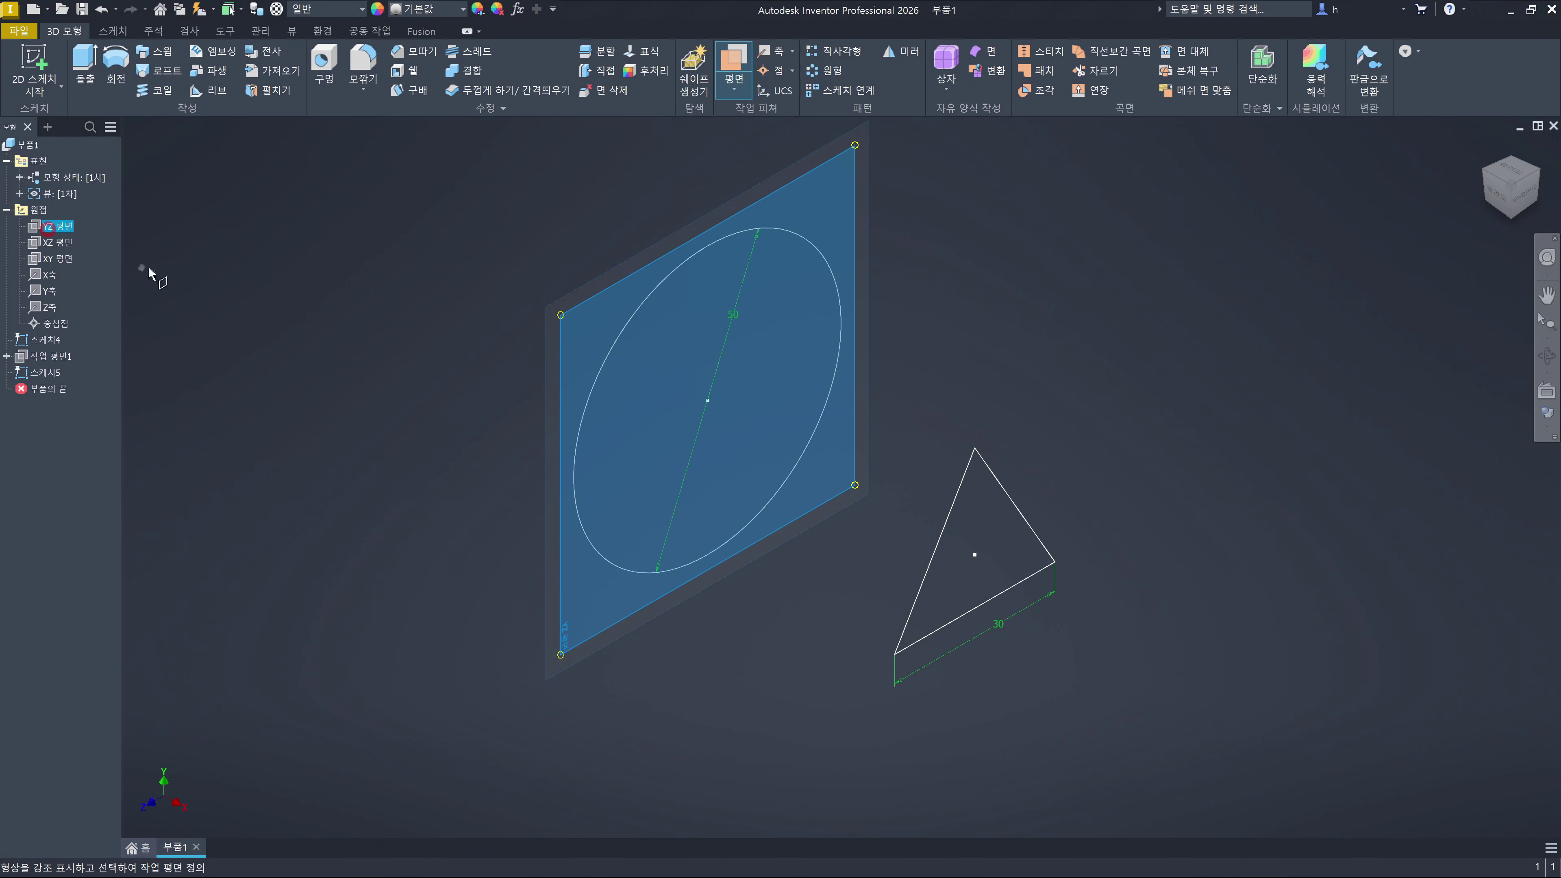
click(545, 368)
drag(551, 375, 854, 508)
key(Return)
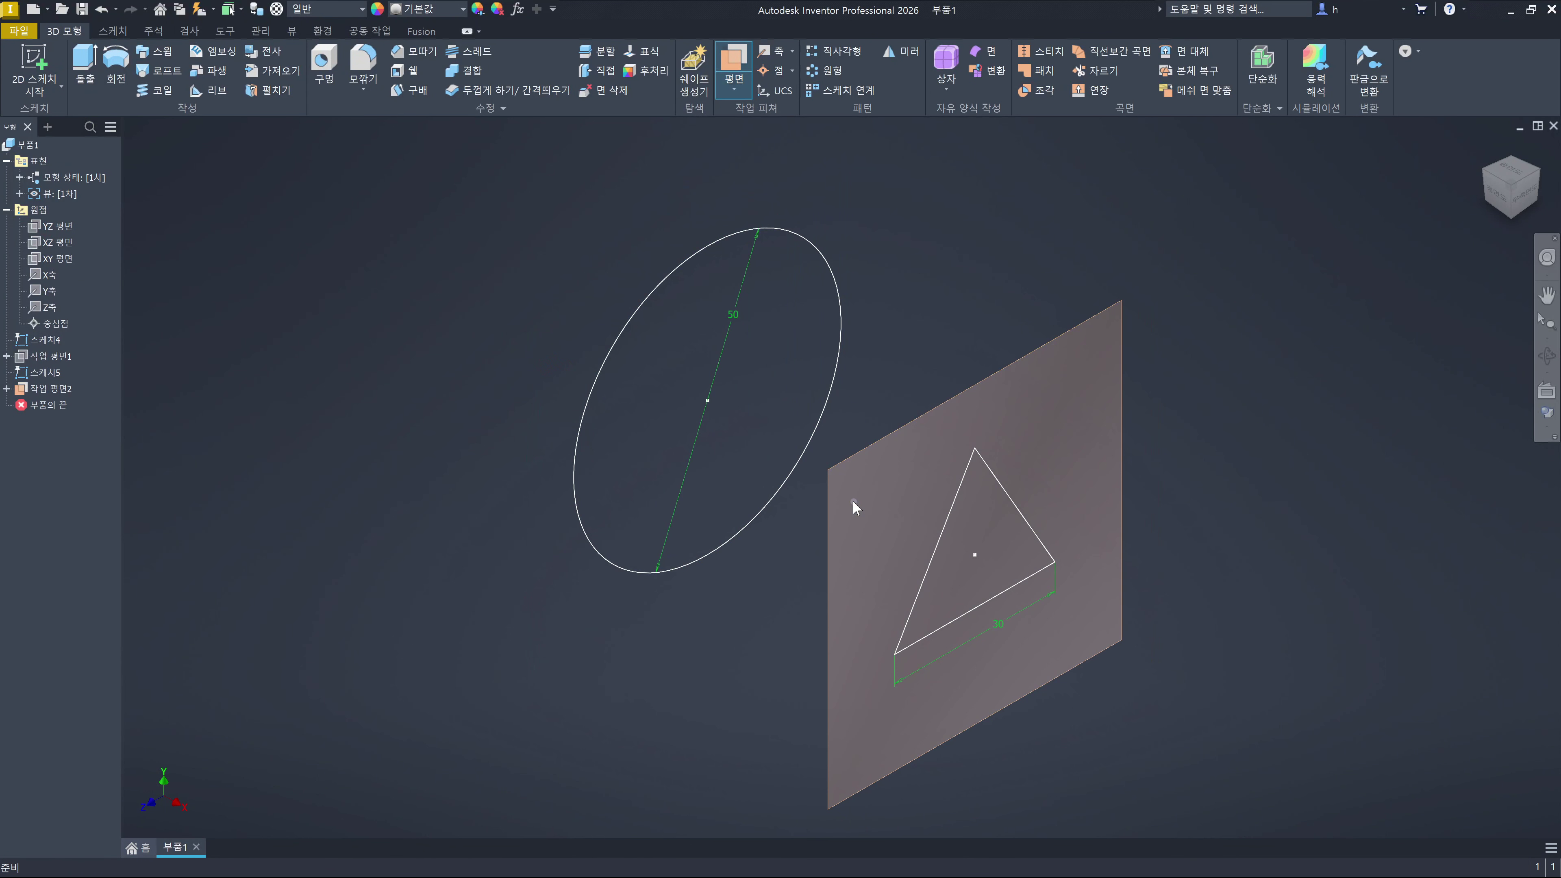
Compare the new work plane with the hidden one by highlighting each of them in turn
click(1000, 373)
click(1219, 404)
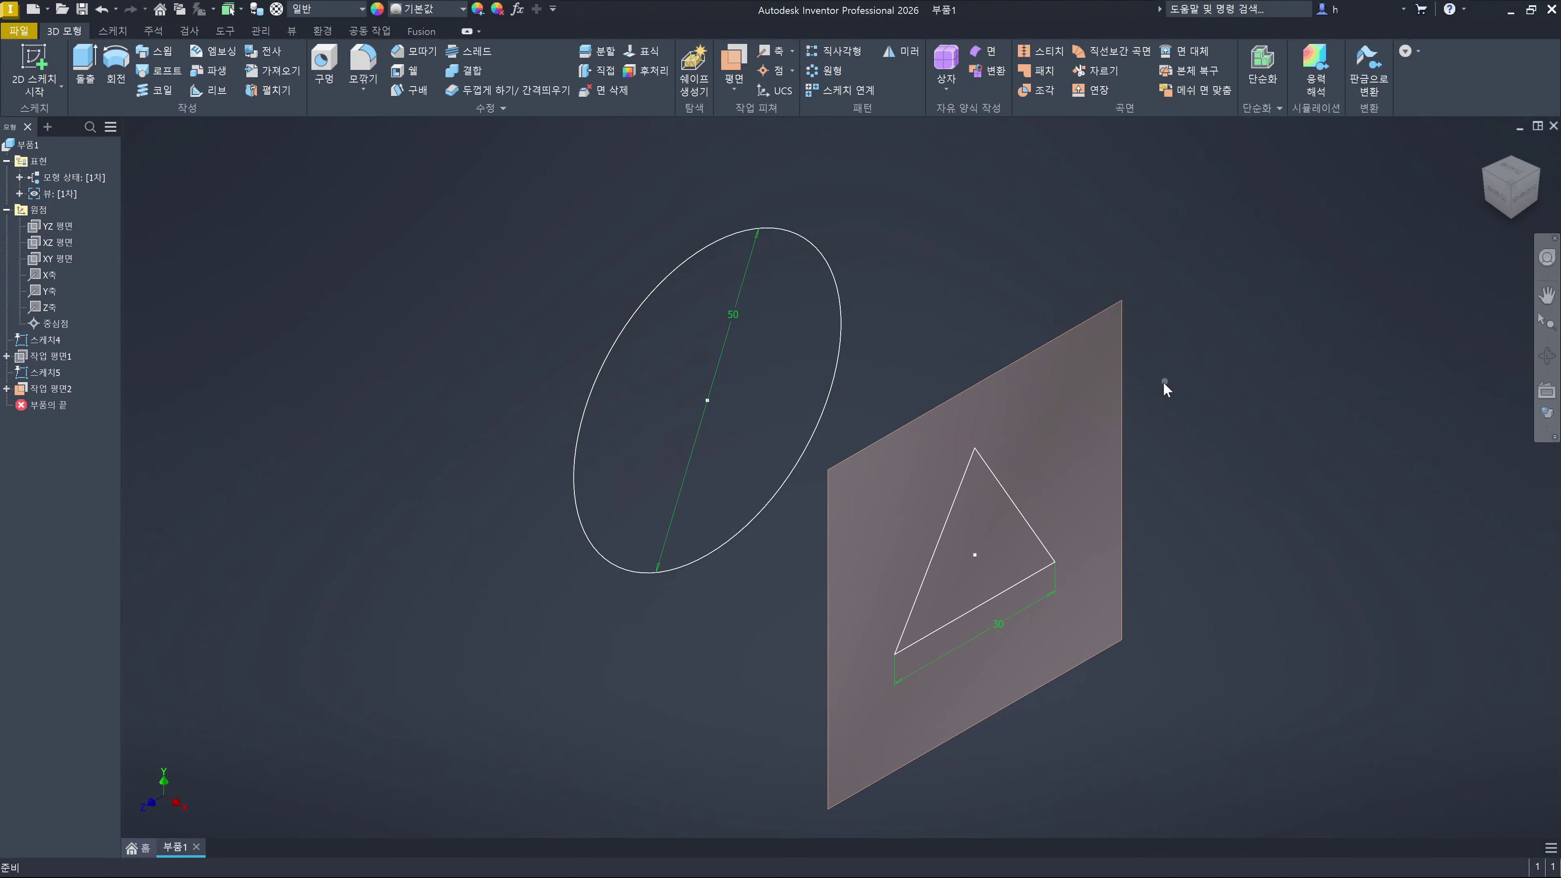
click(1125, 423)
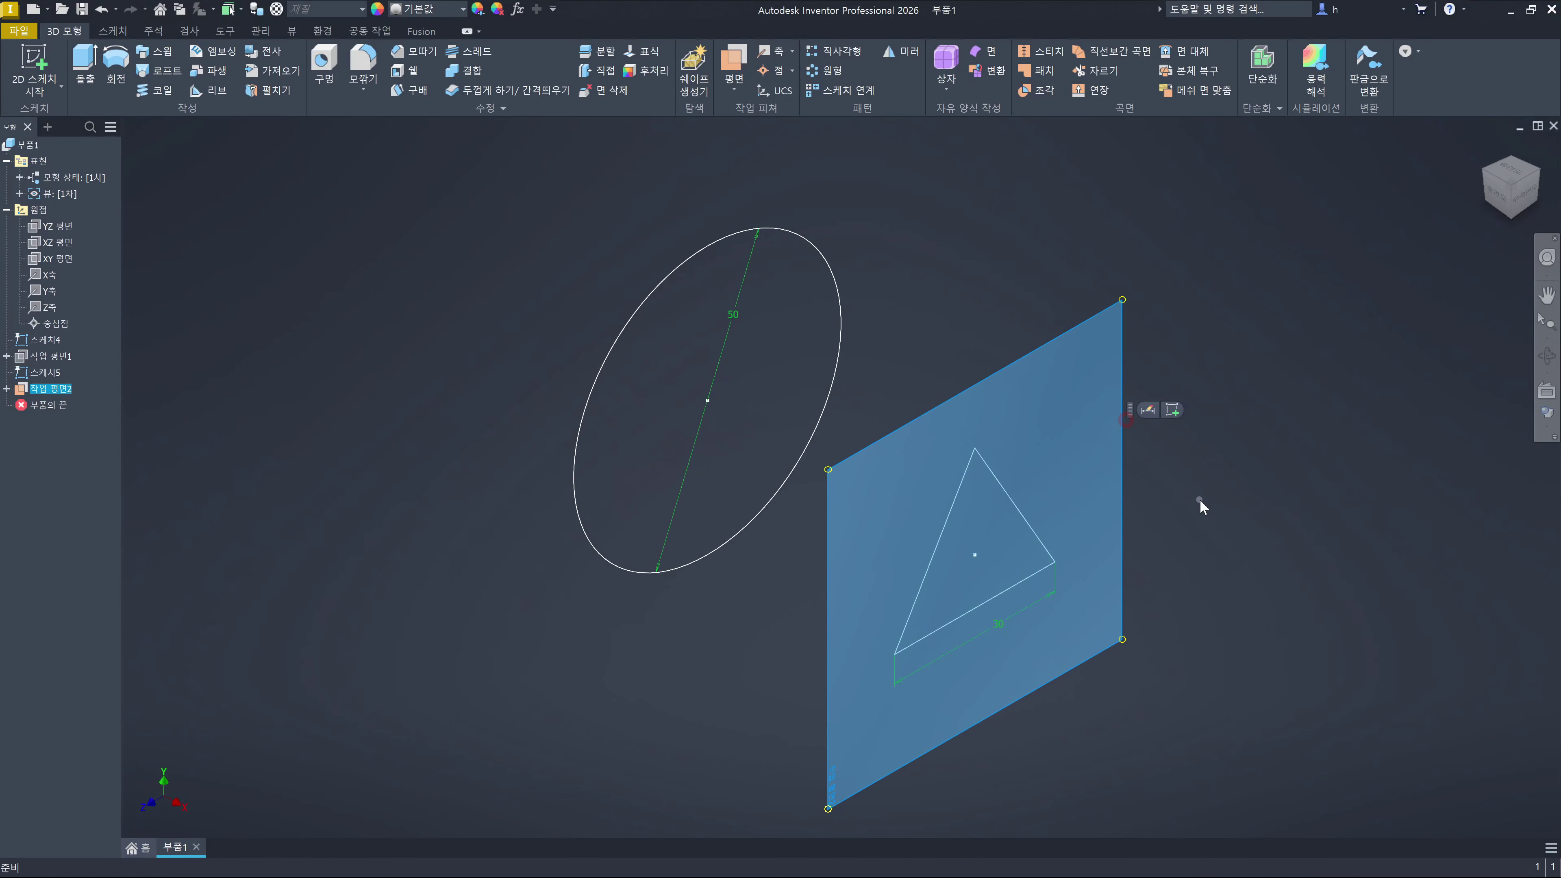
click(1207, 529)
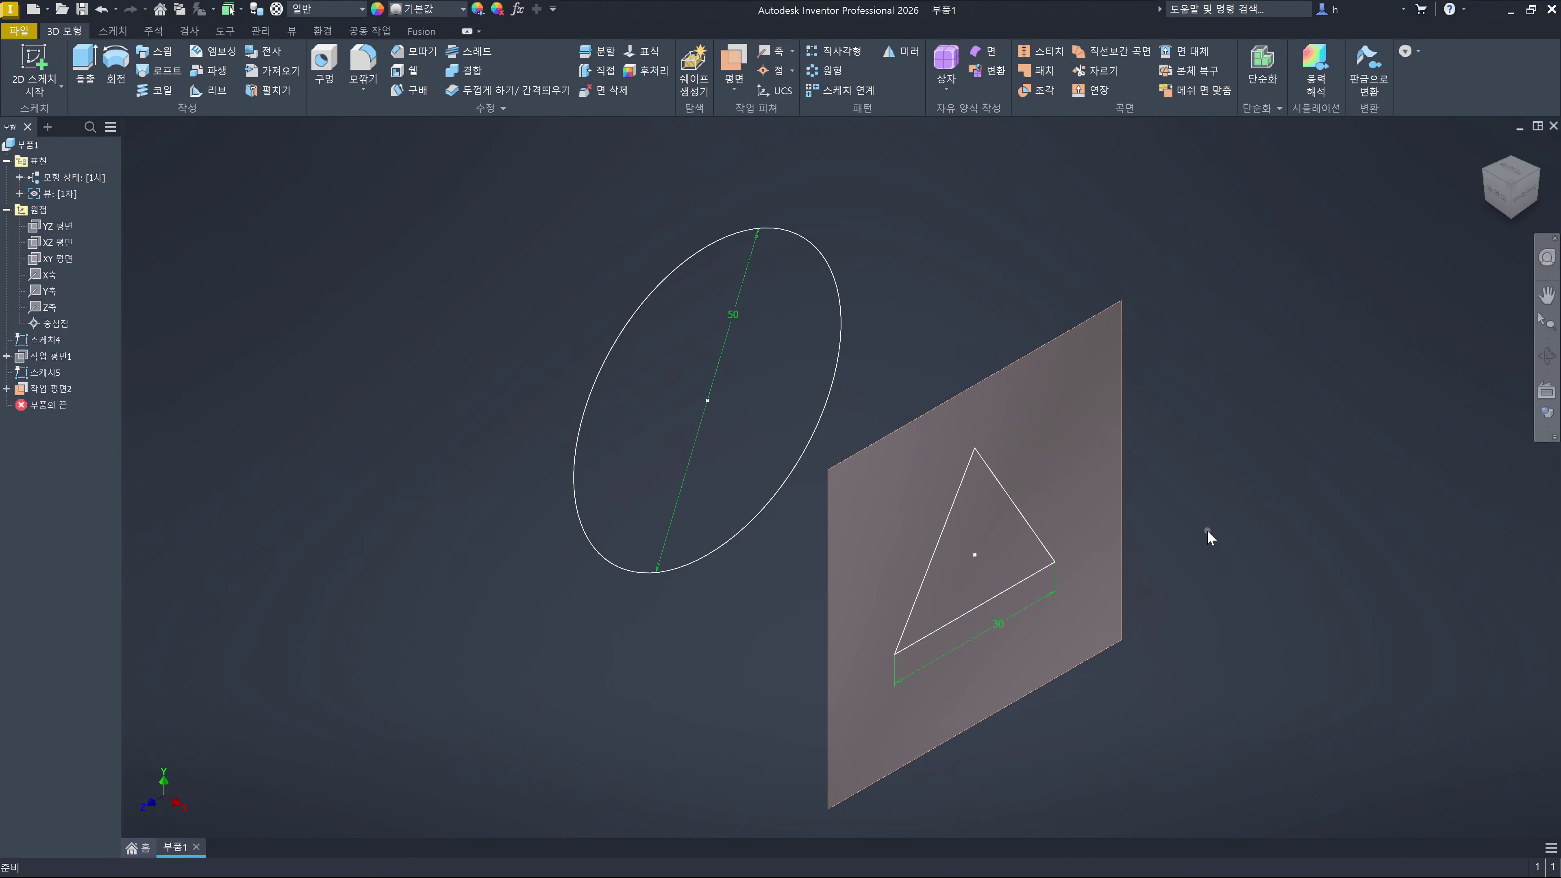
click(54, 359)
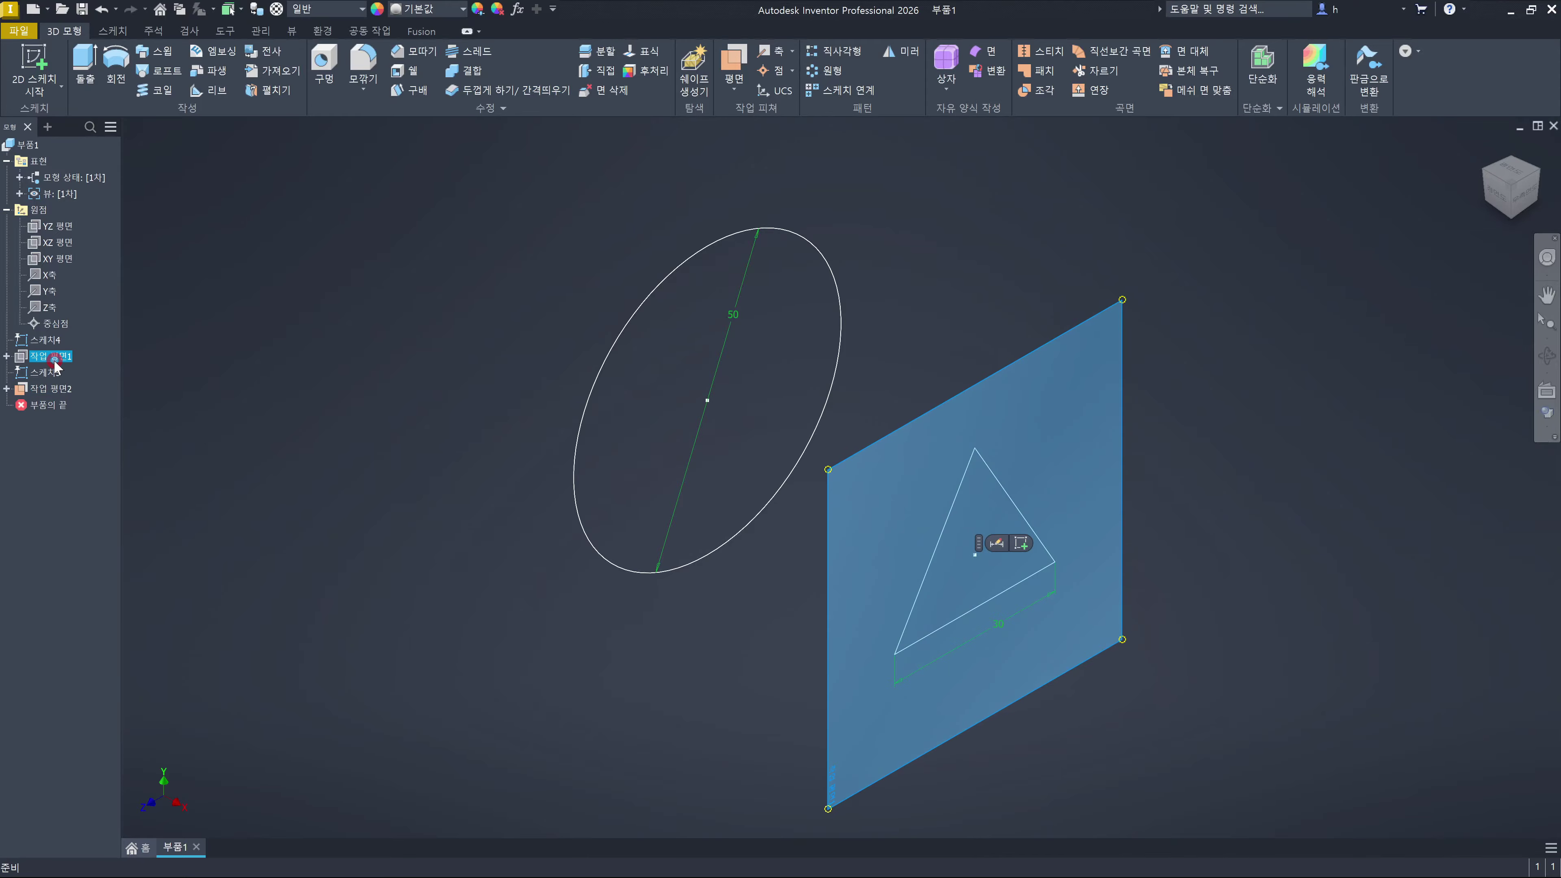
click(55, 386)
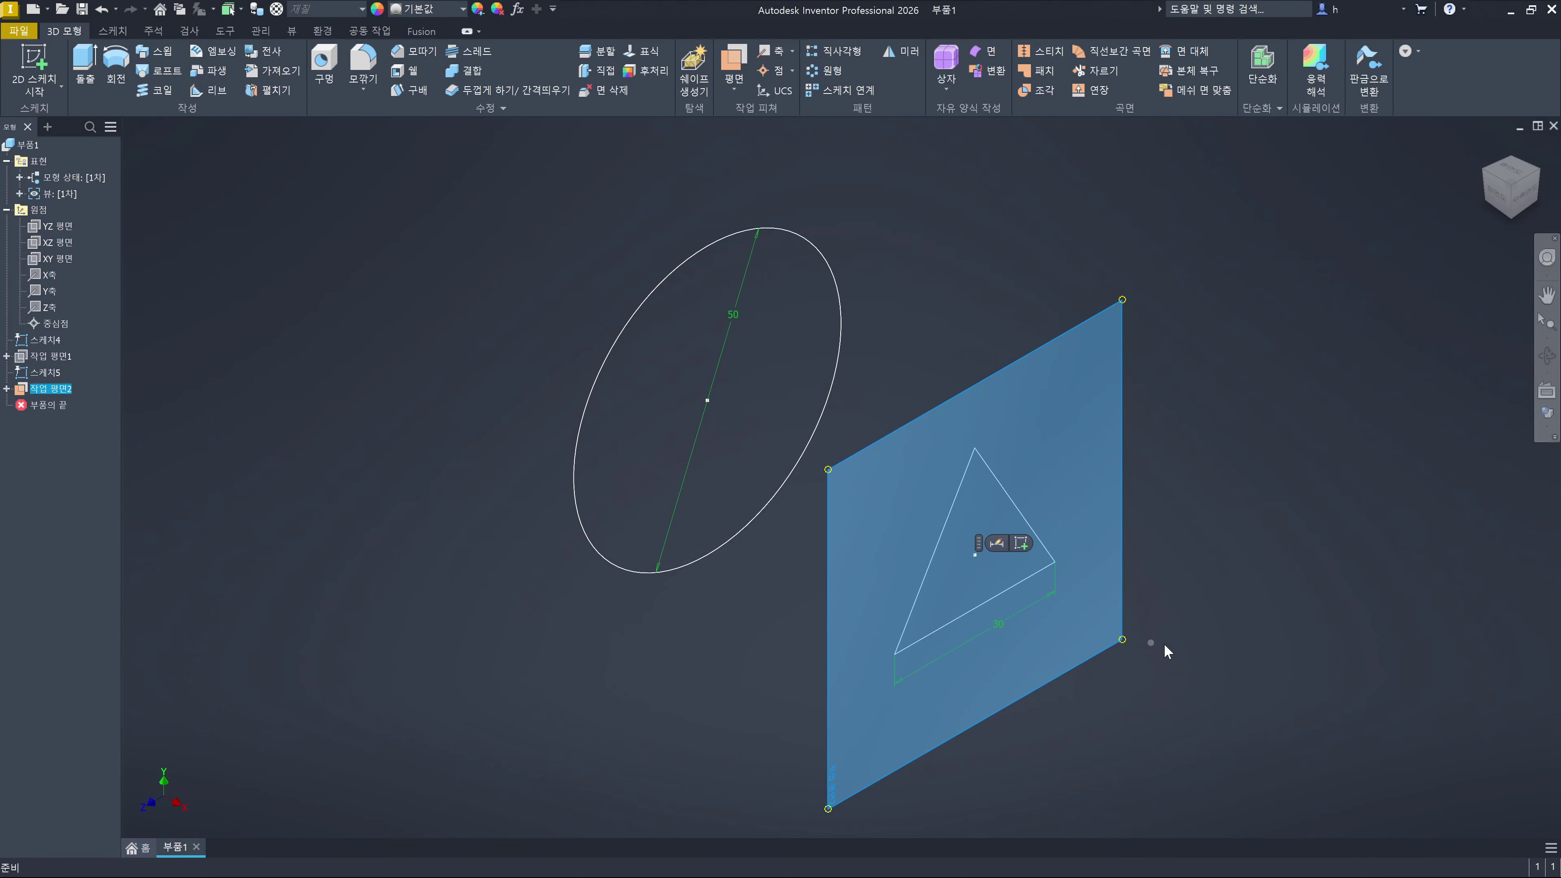
click(1273, 615)
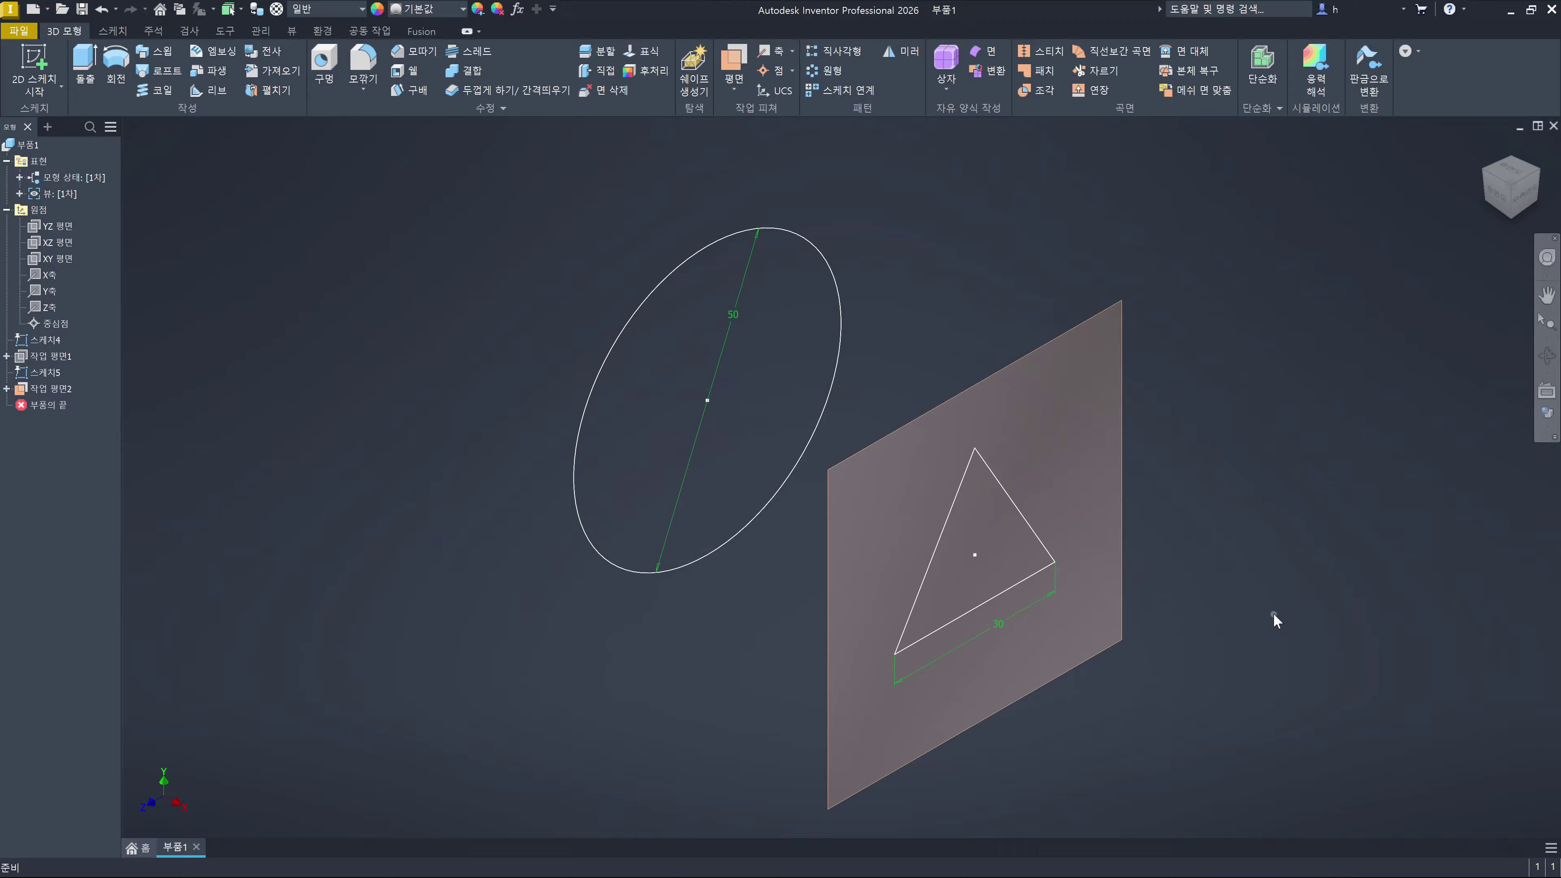
Delete the duplicate work plane that coincides with the triangle's sketch plane
click(1124, 630)
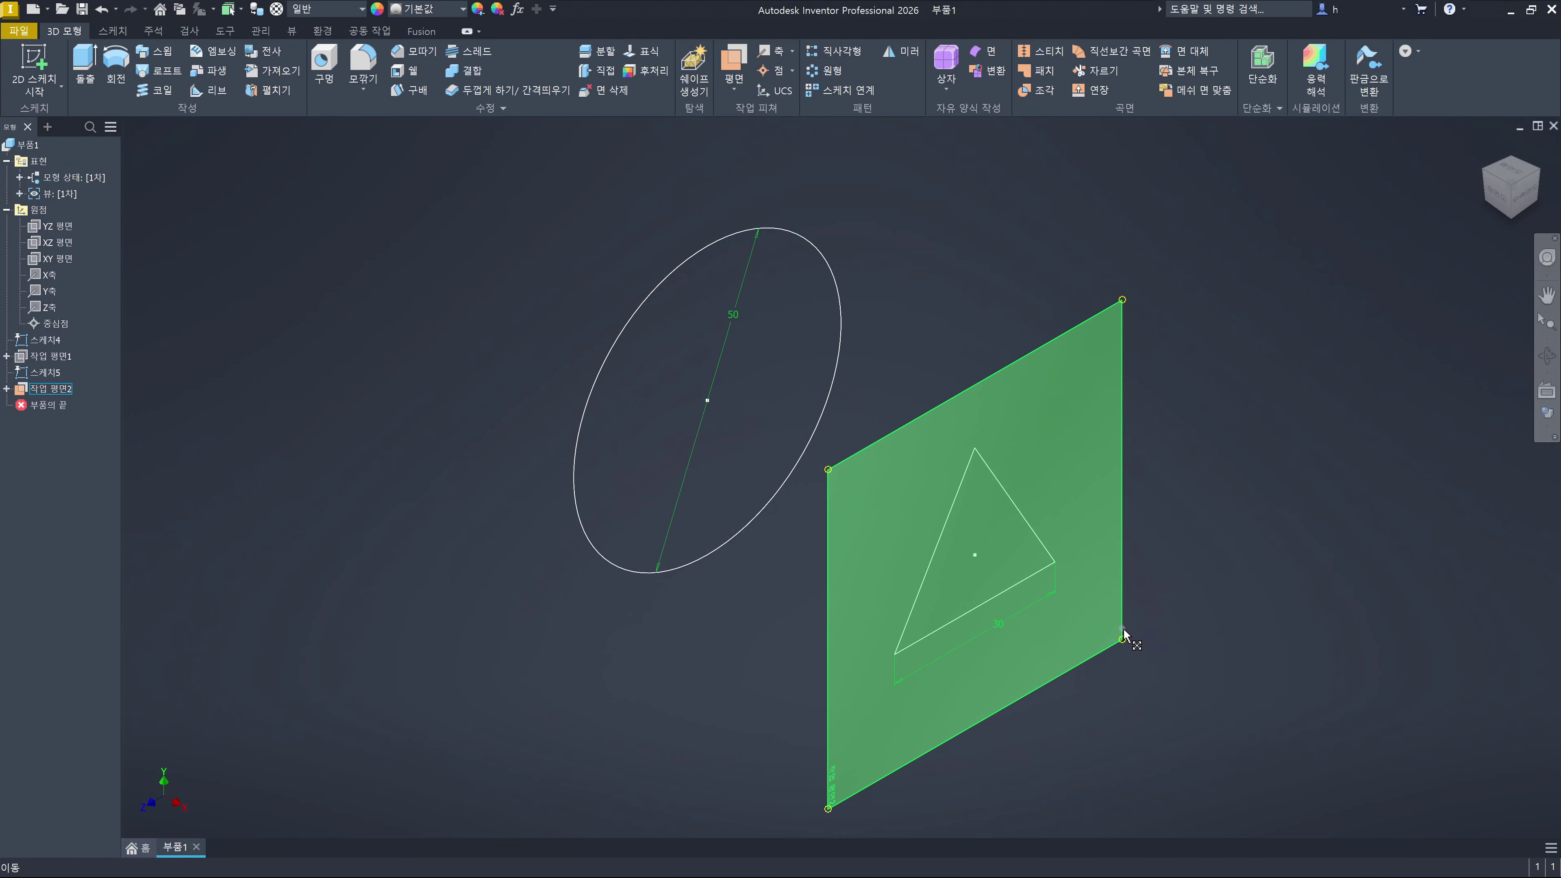
click(584, 684)
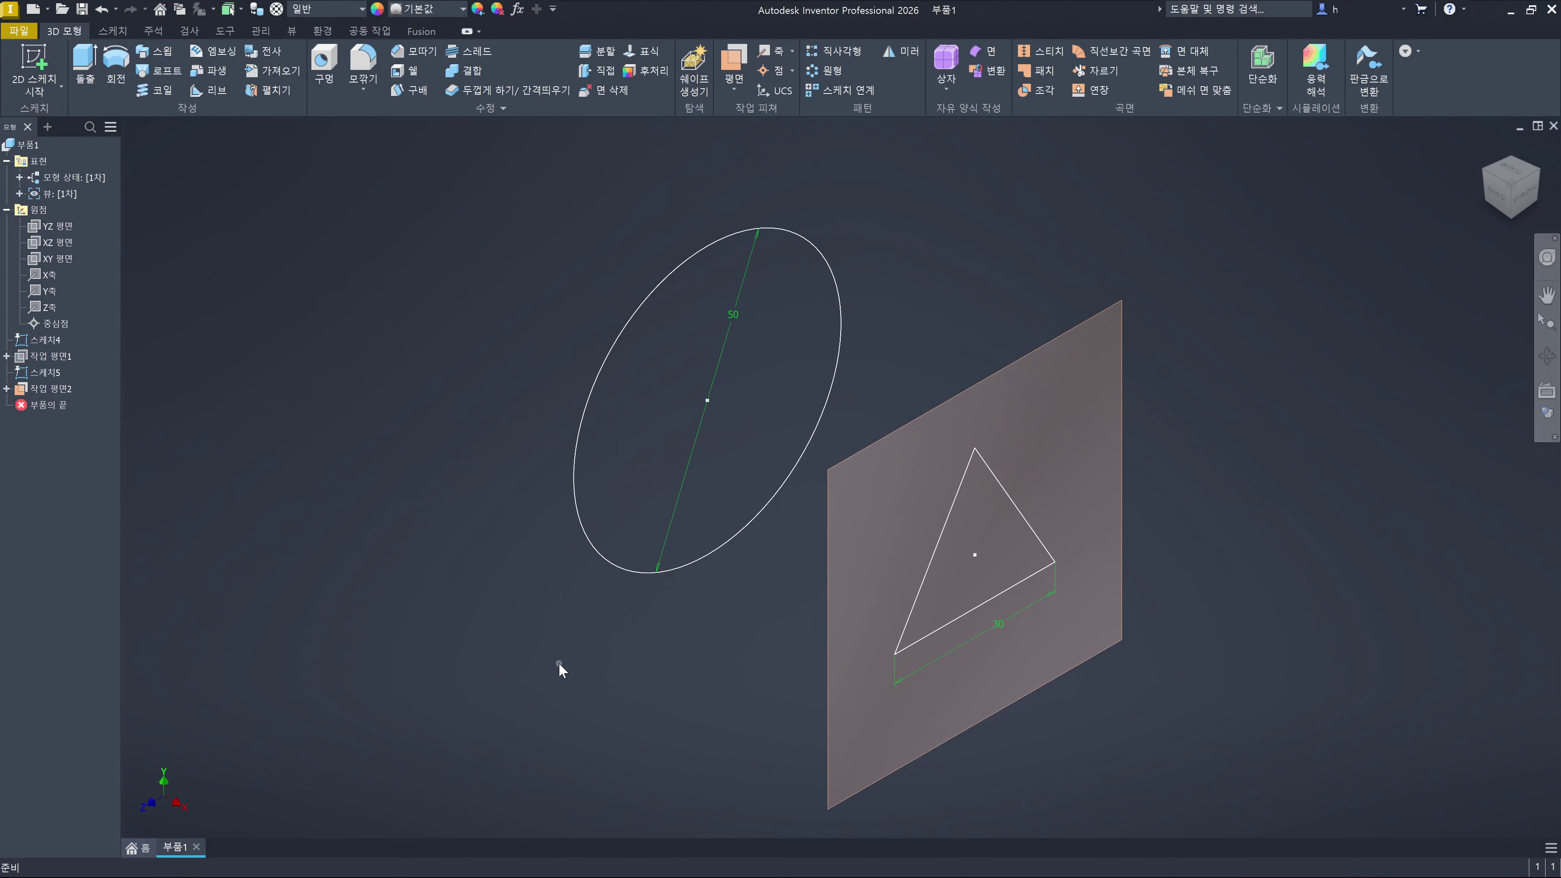
click(57, 386)
key(Delete)
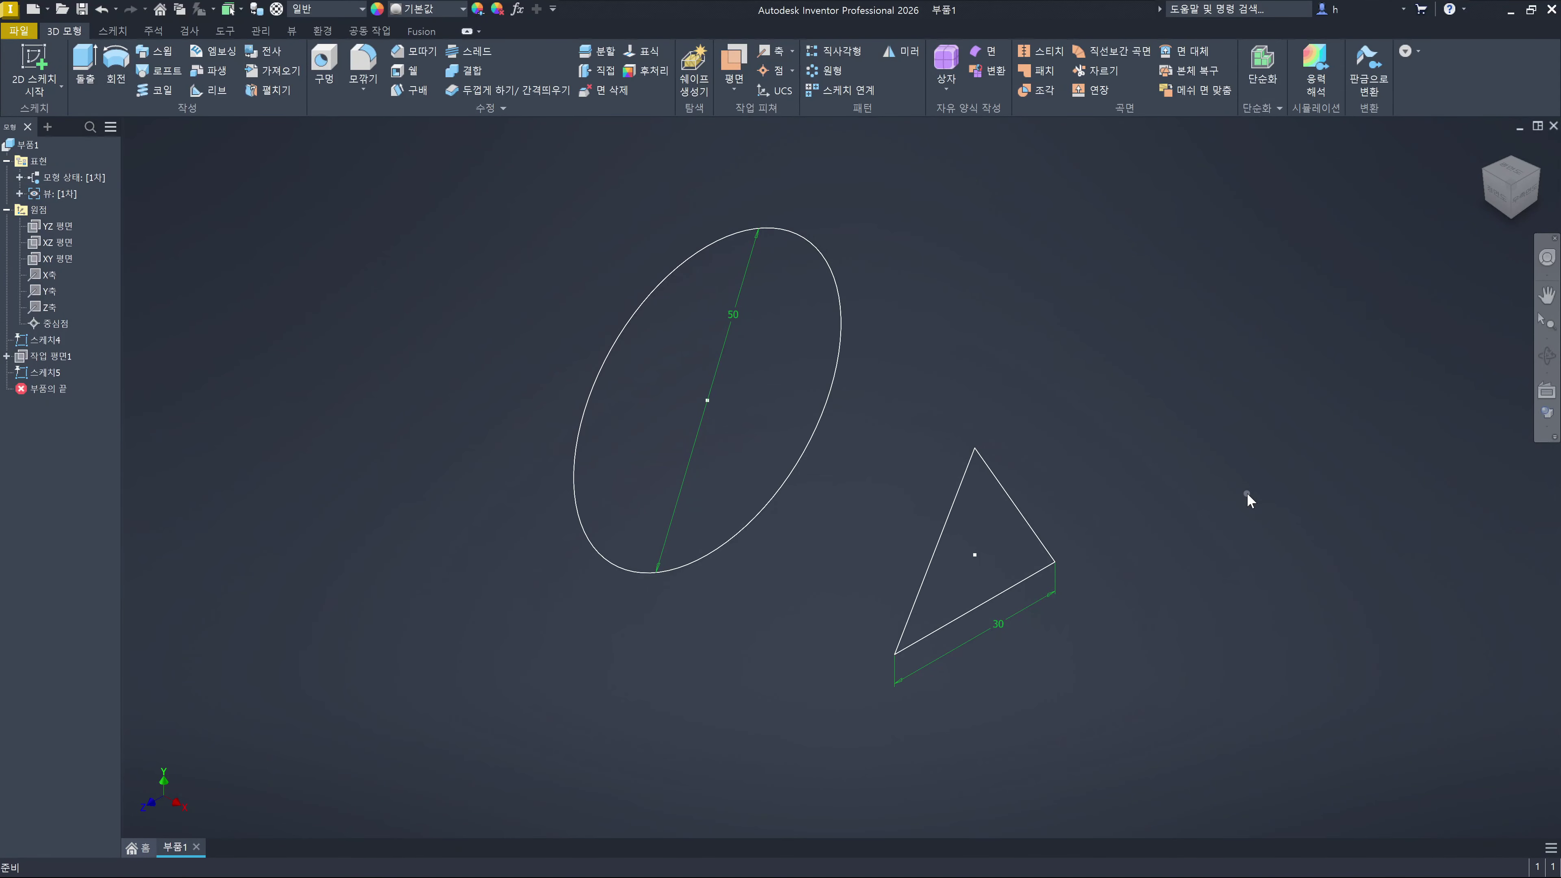
Loft a solid from the 50 mm circle to the 30 mm triangle
key(shift+l)
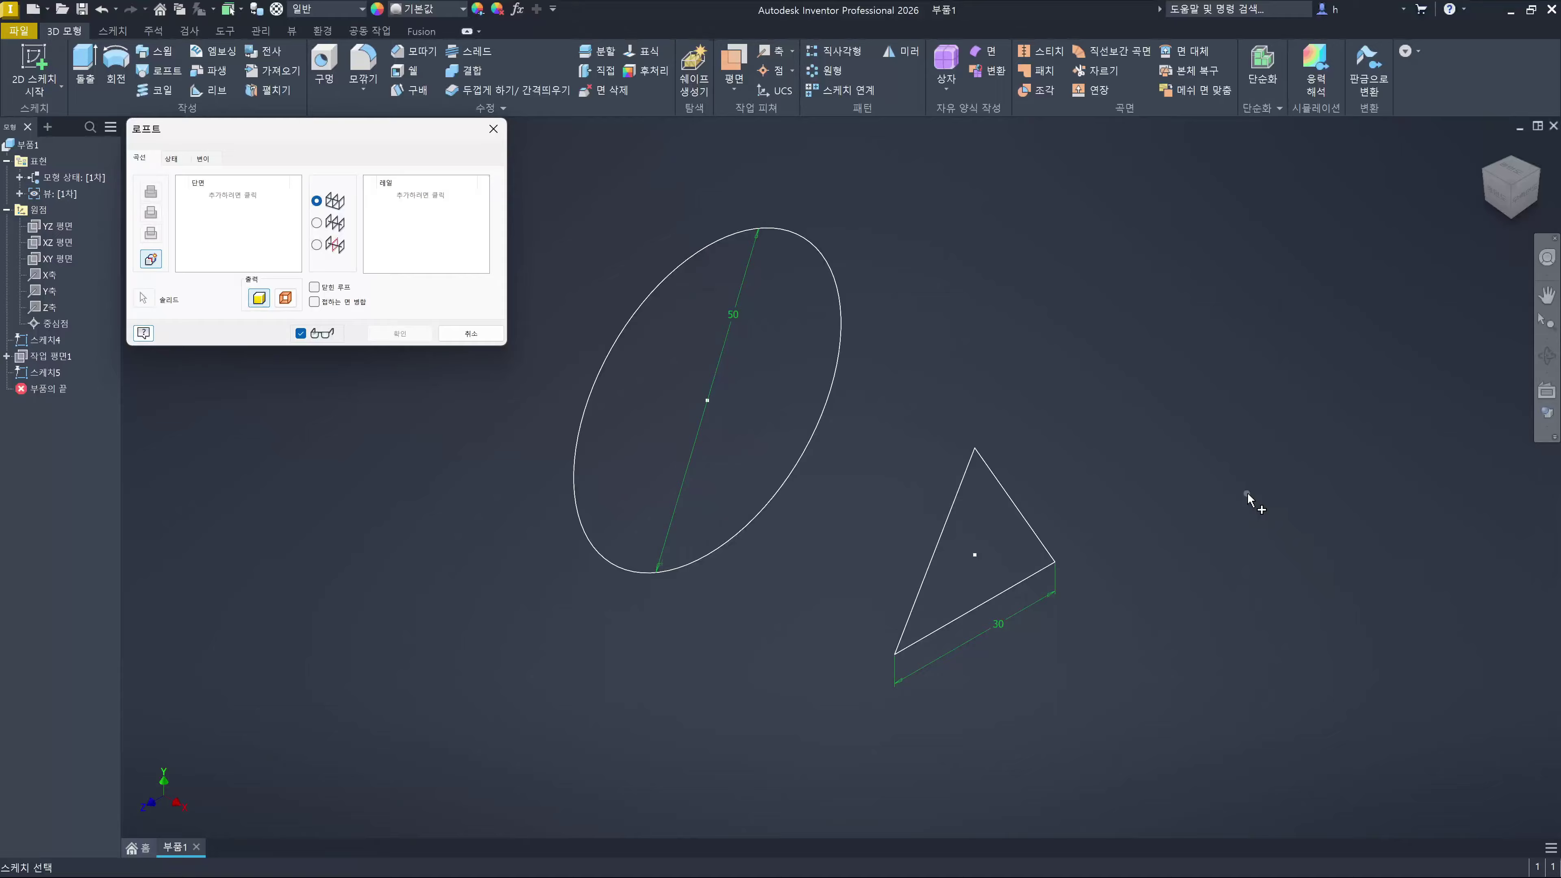
click(809, 246)
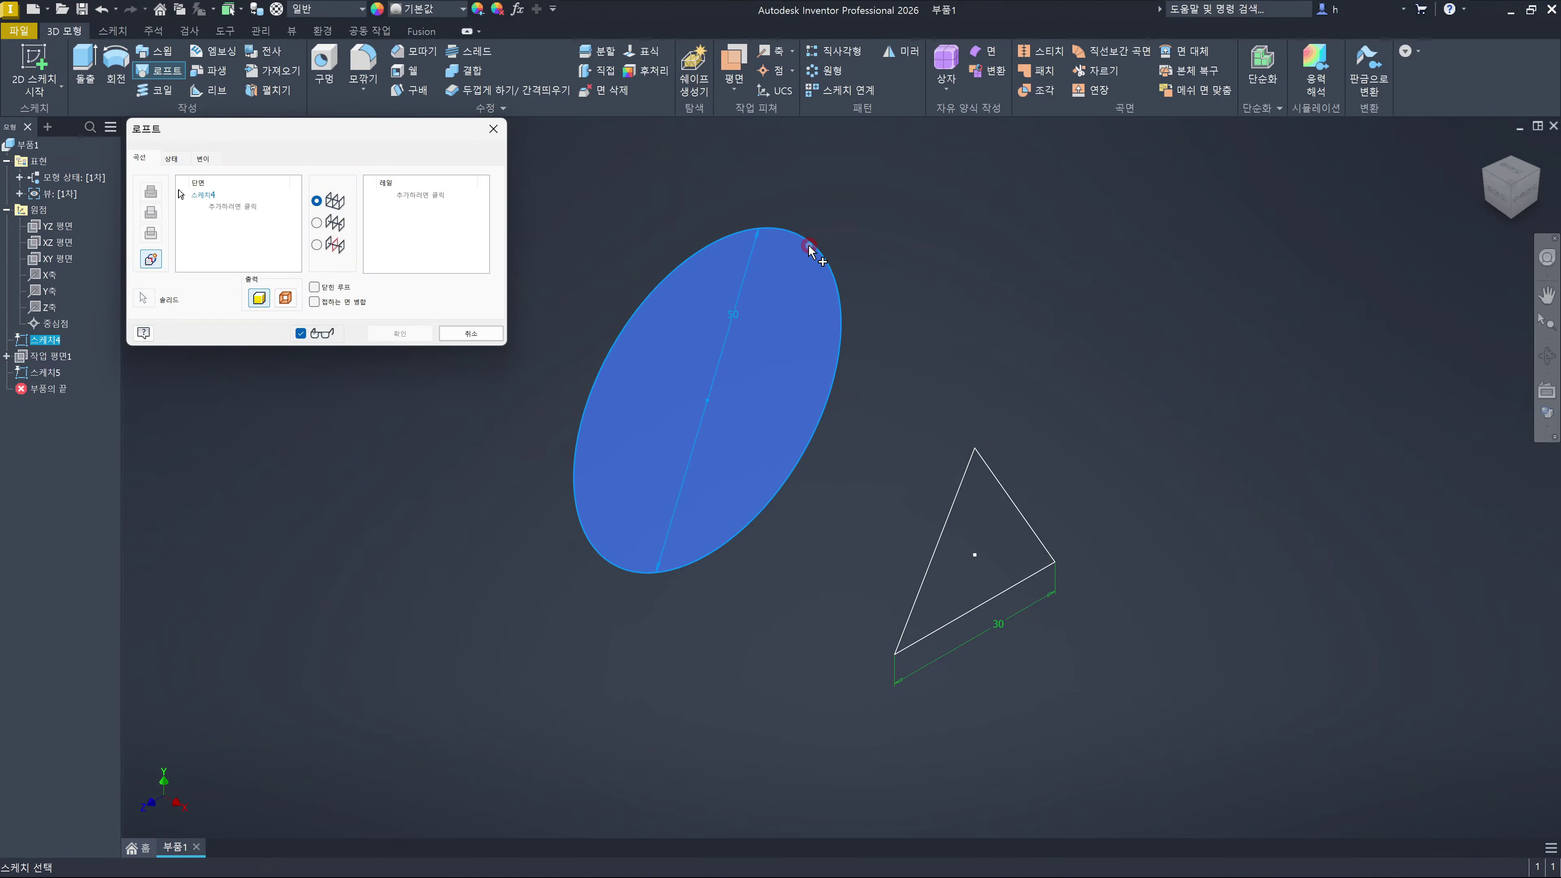
click(961, 479)
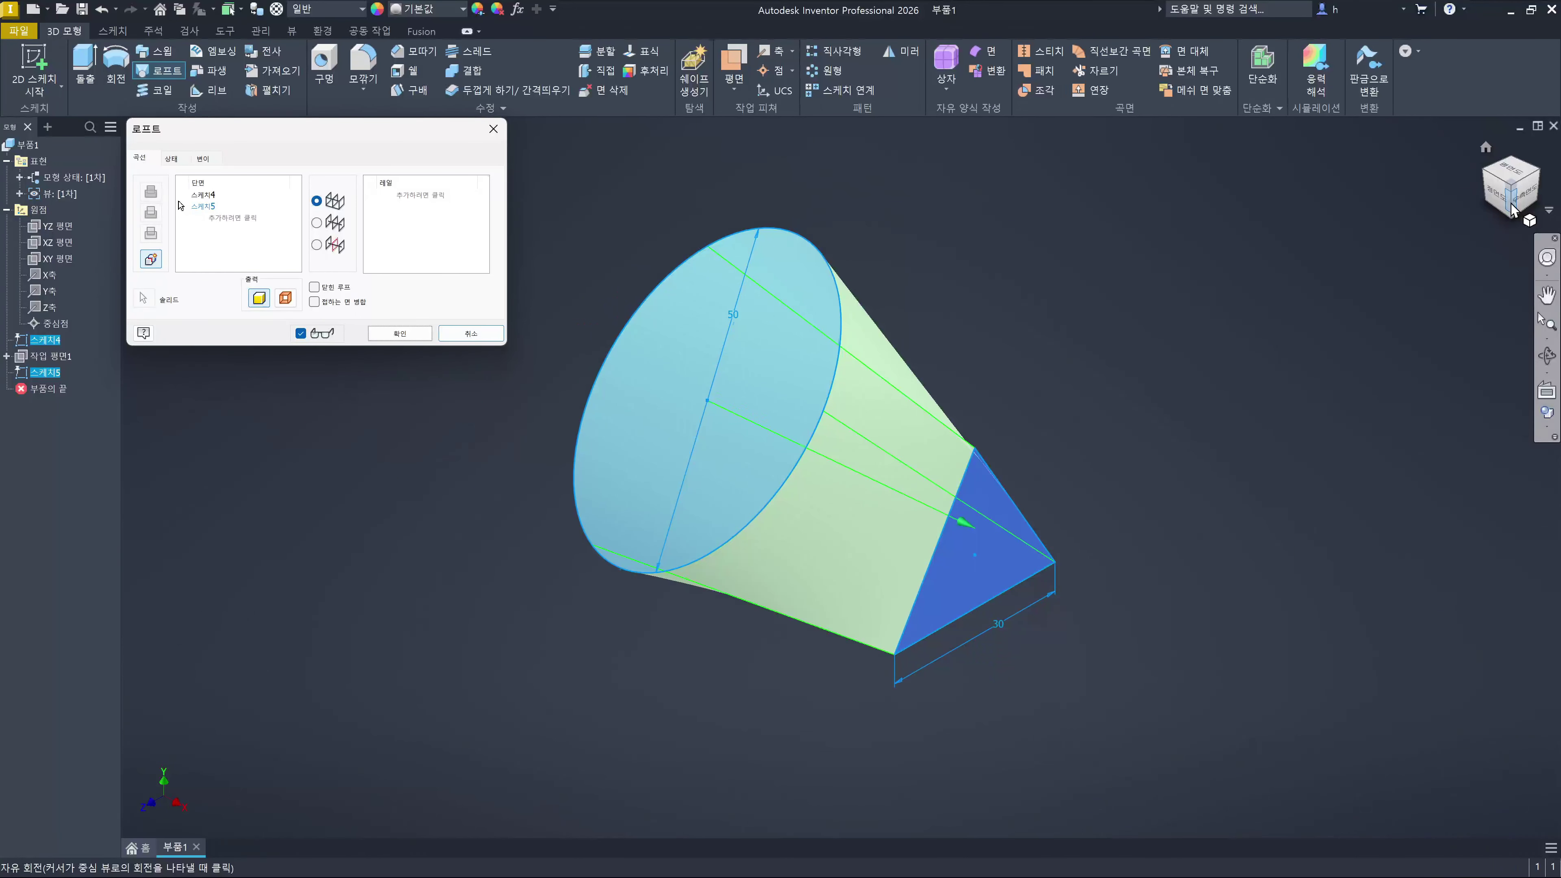
click(420, 339)
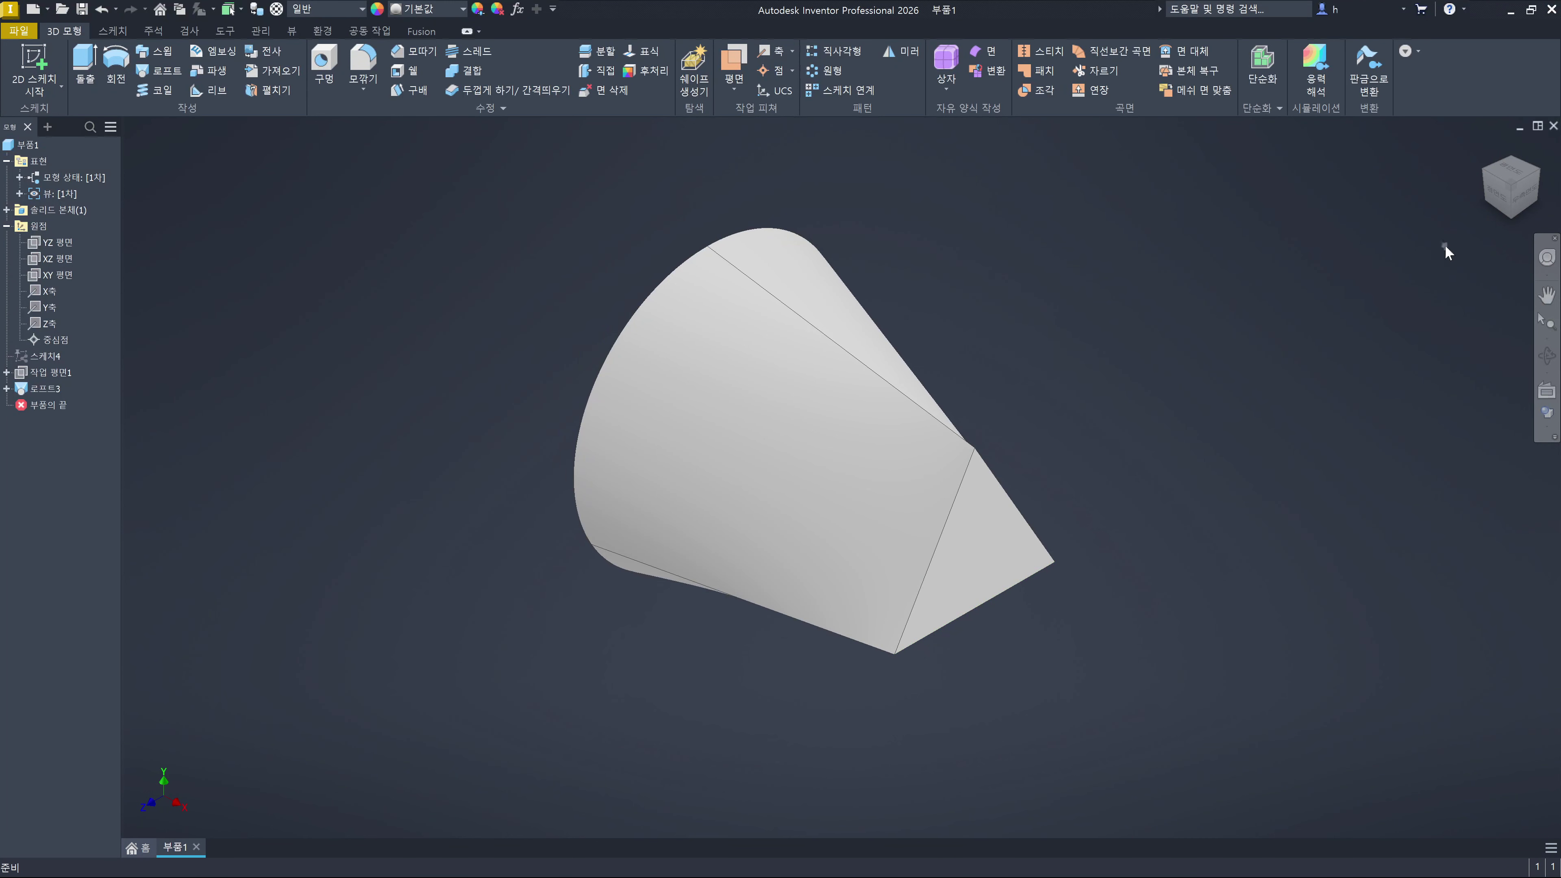
View the loft from the triangle's side and examine how its edges connect the three vertices to the circle
click(1524, 203)
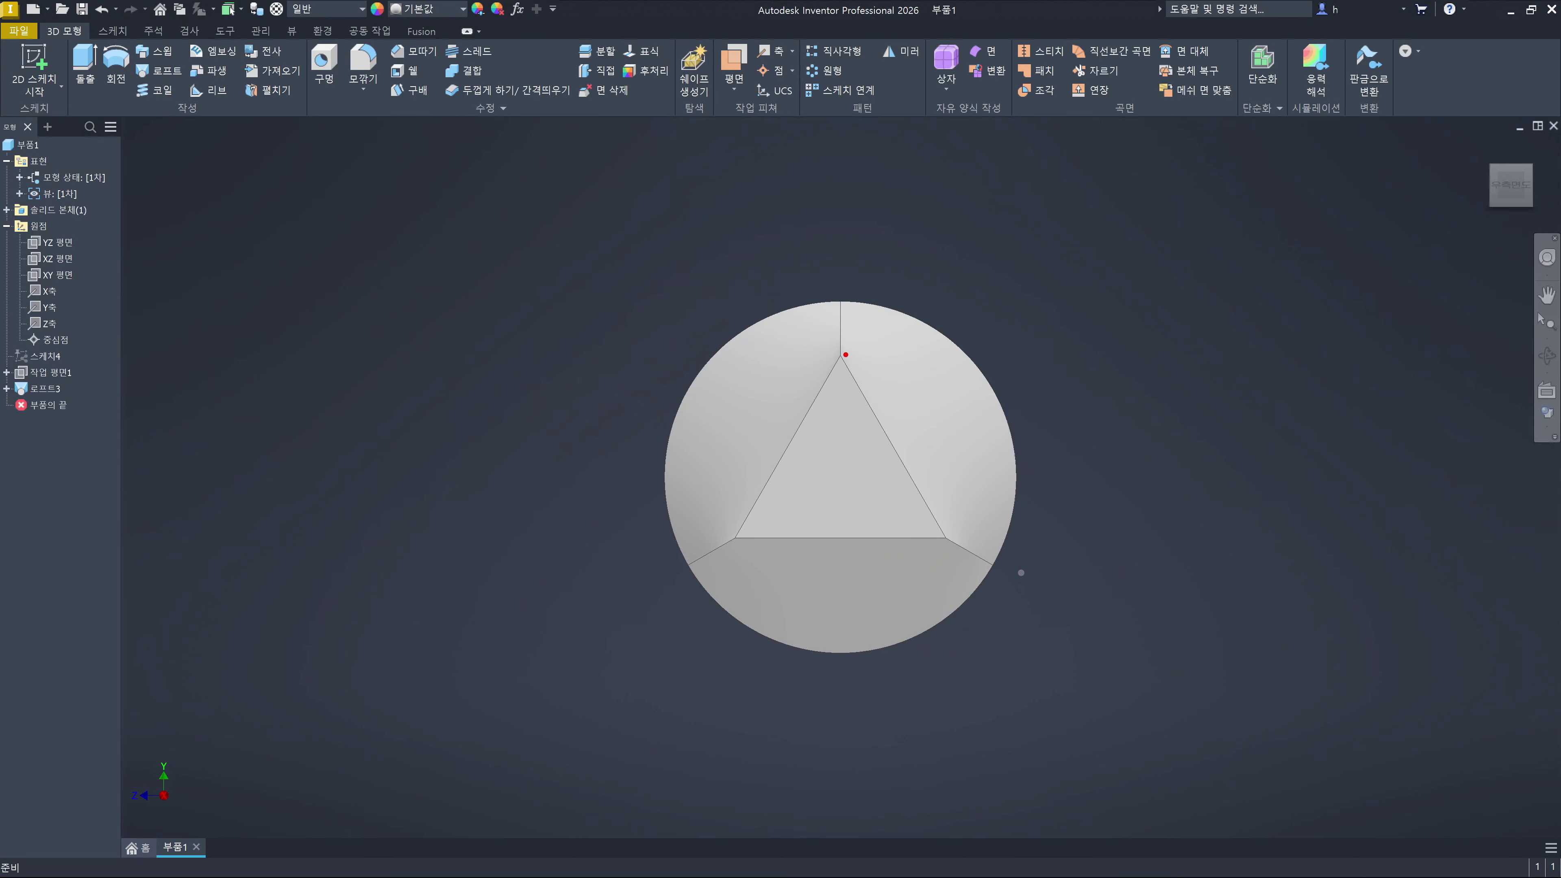
mouse_move(838, 358)
mouse_down()
mouse_move(739, 534)
mouse_move(944, 541)
mouse_up()
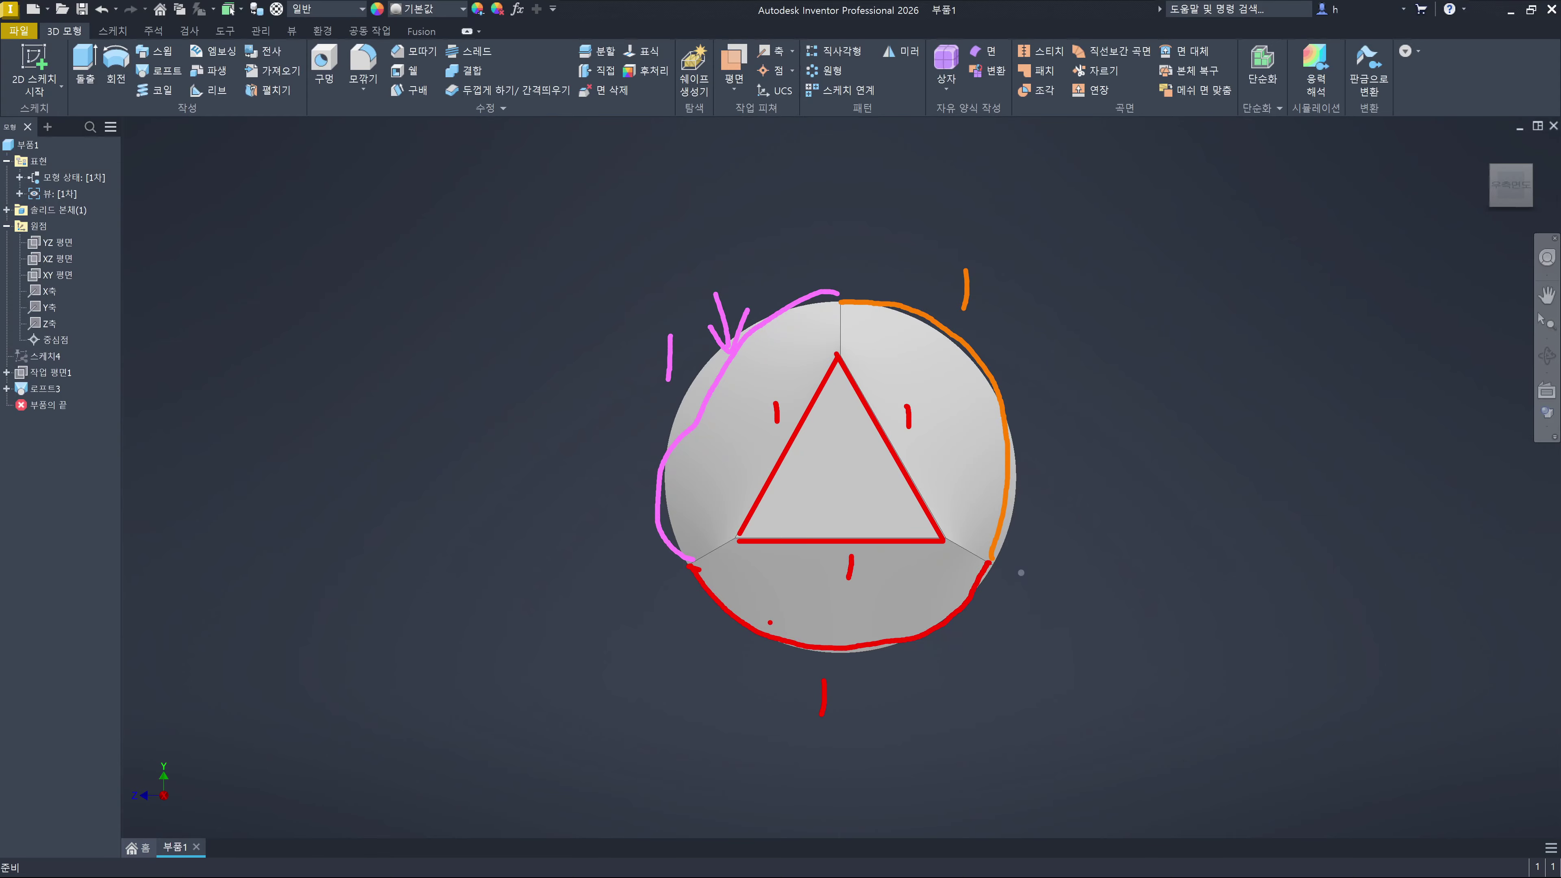
drag(732, 539, 691, 563)
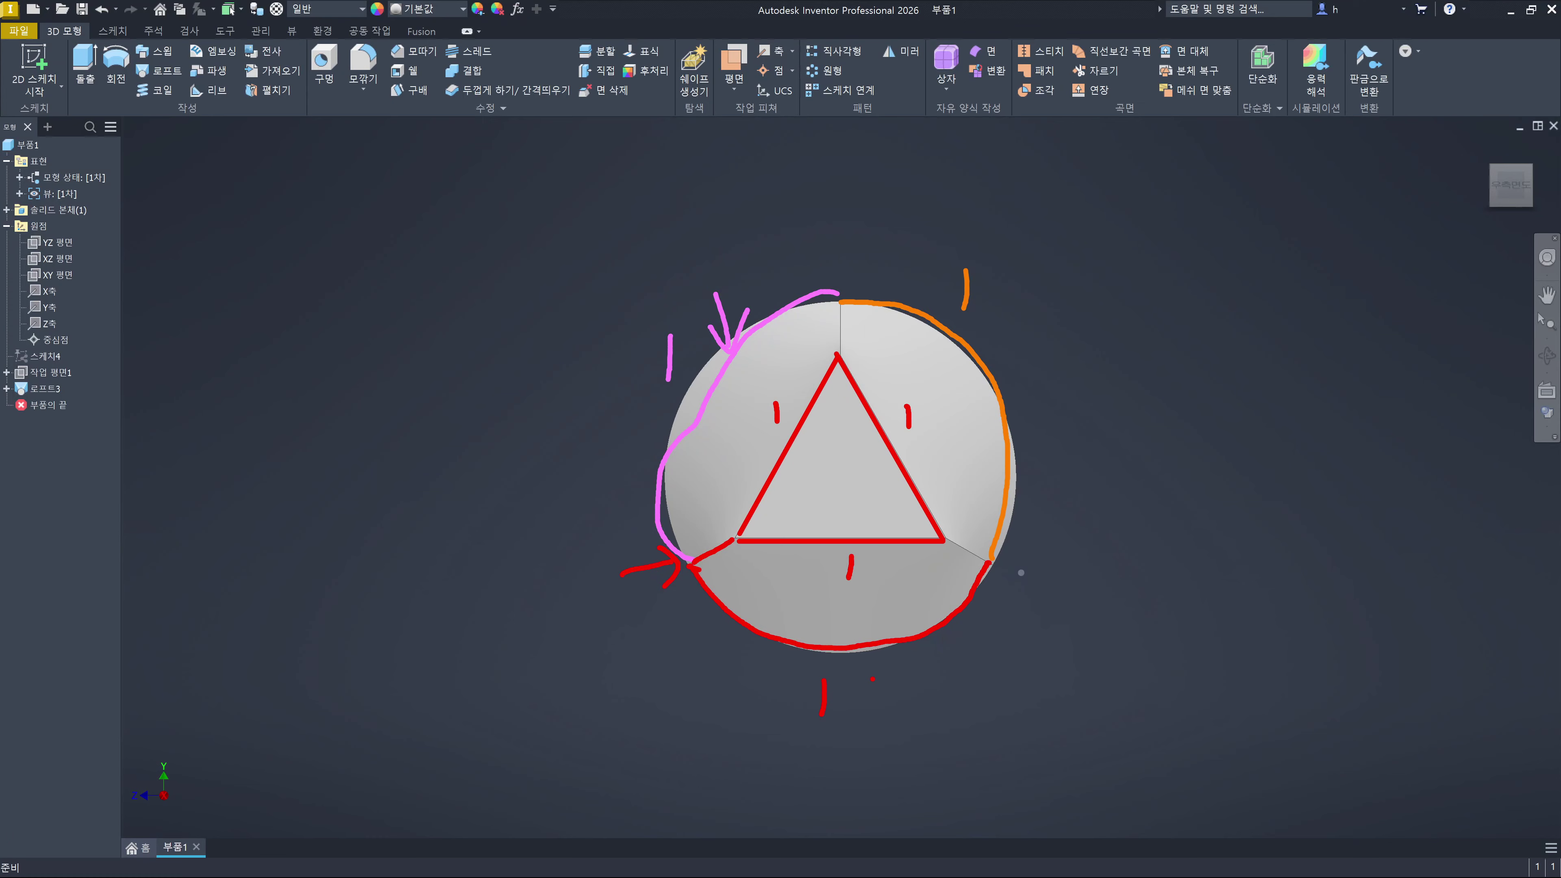
key(Escape)
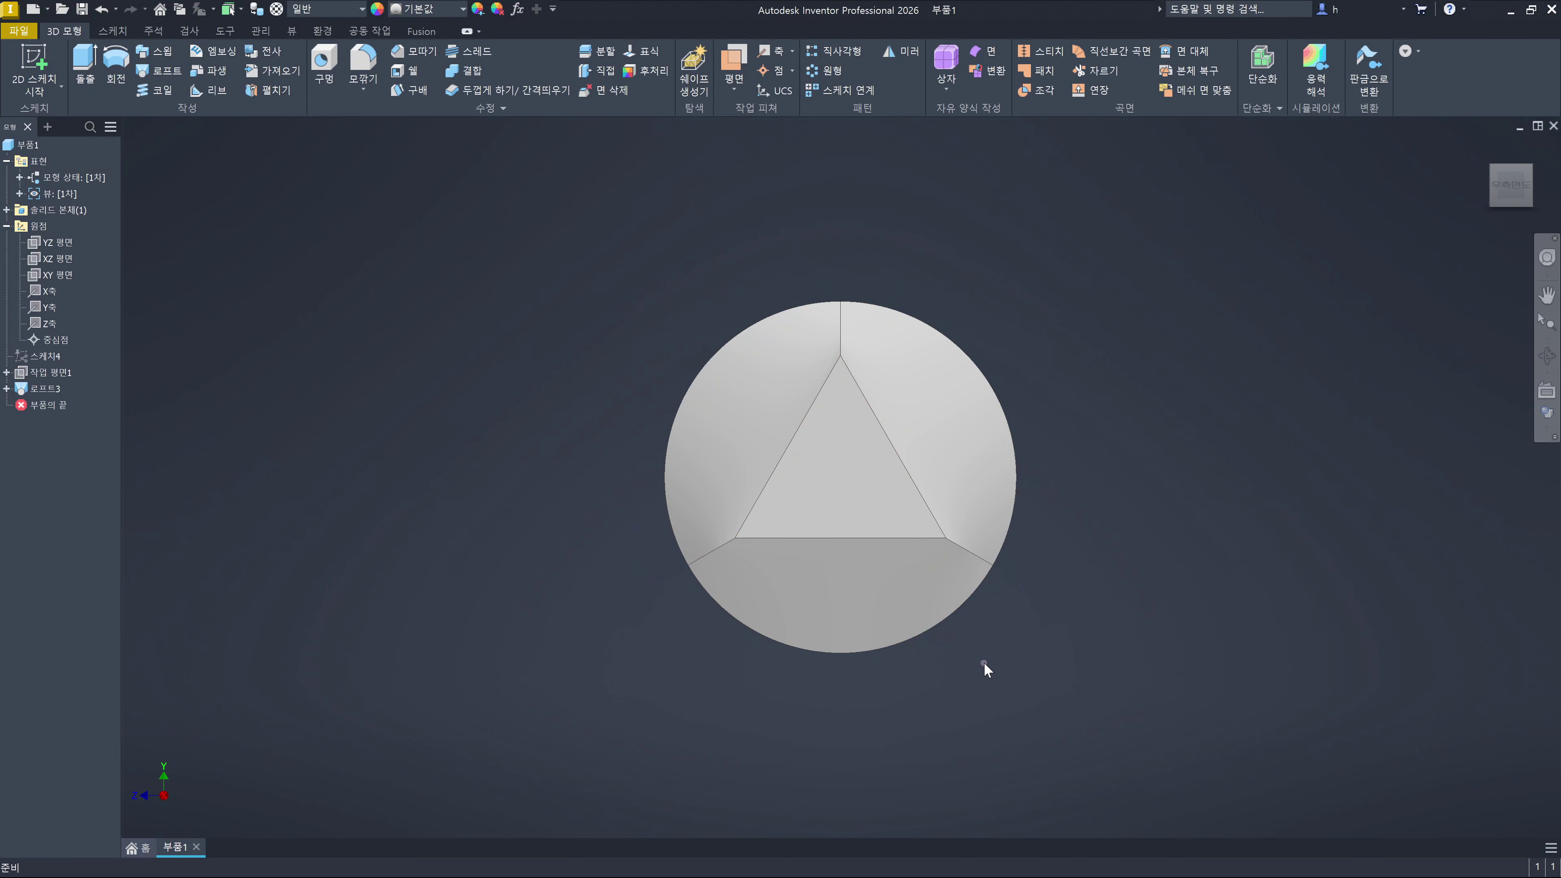
Open the loft for editing and examine side-on how its straight edges meet the circle and triangle ends, and cancel the edit
shift+middle_drag(1078, 549, 1145, 587)
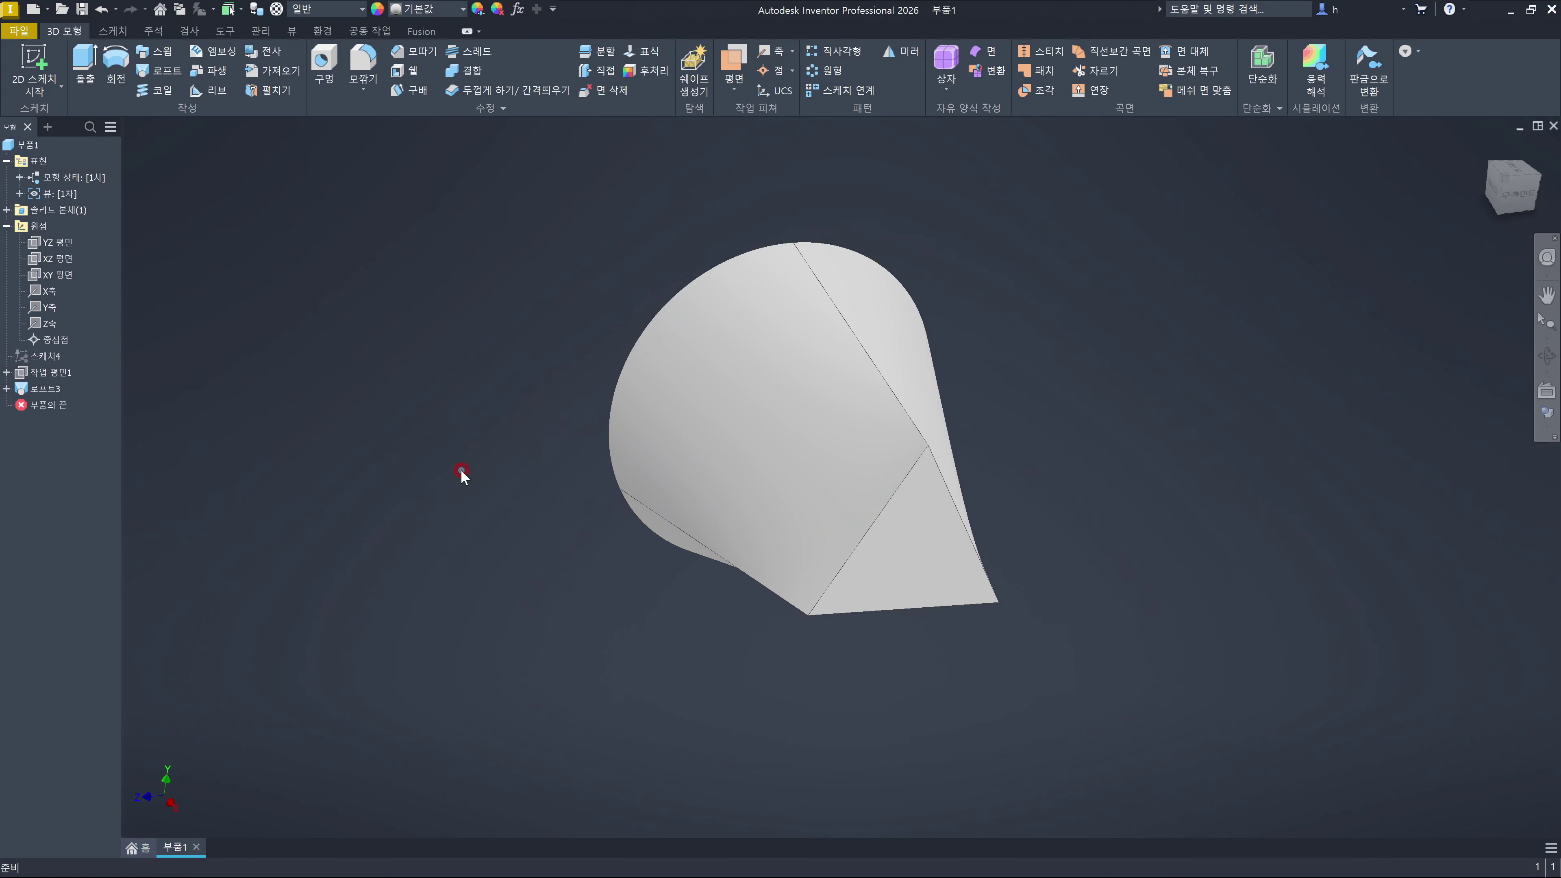
click(51, 391)
double_click(52, 394)
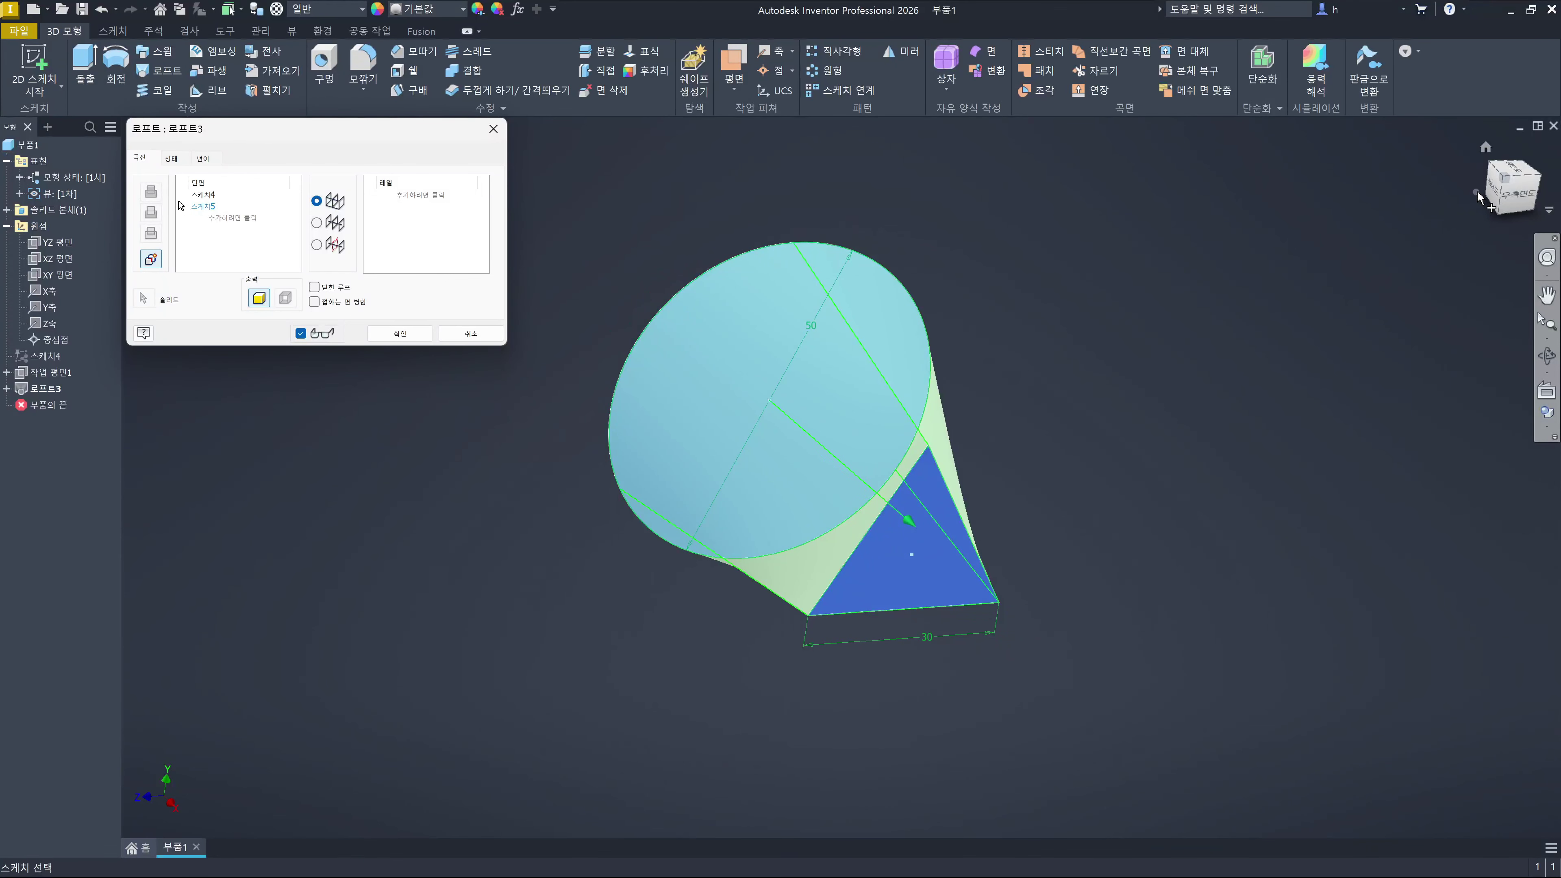
click(1494, 196)
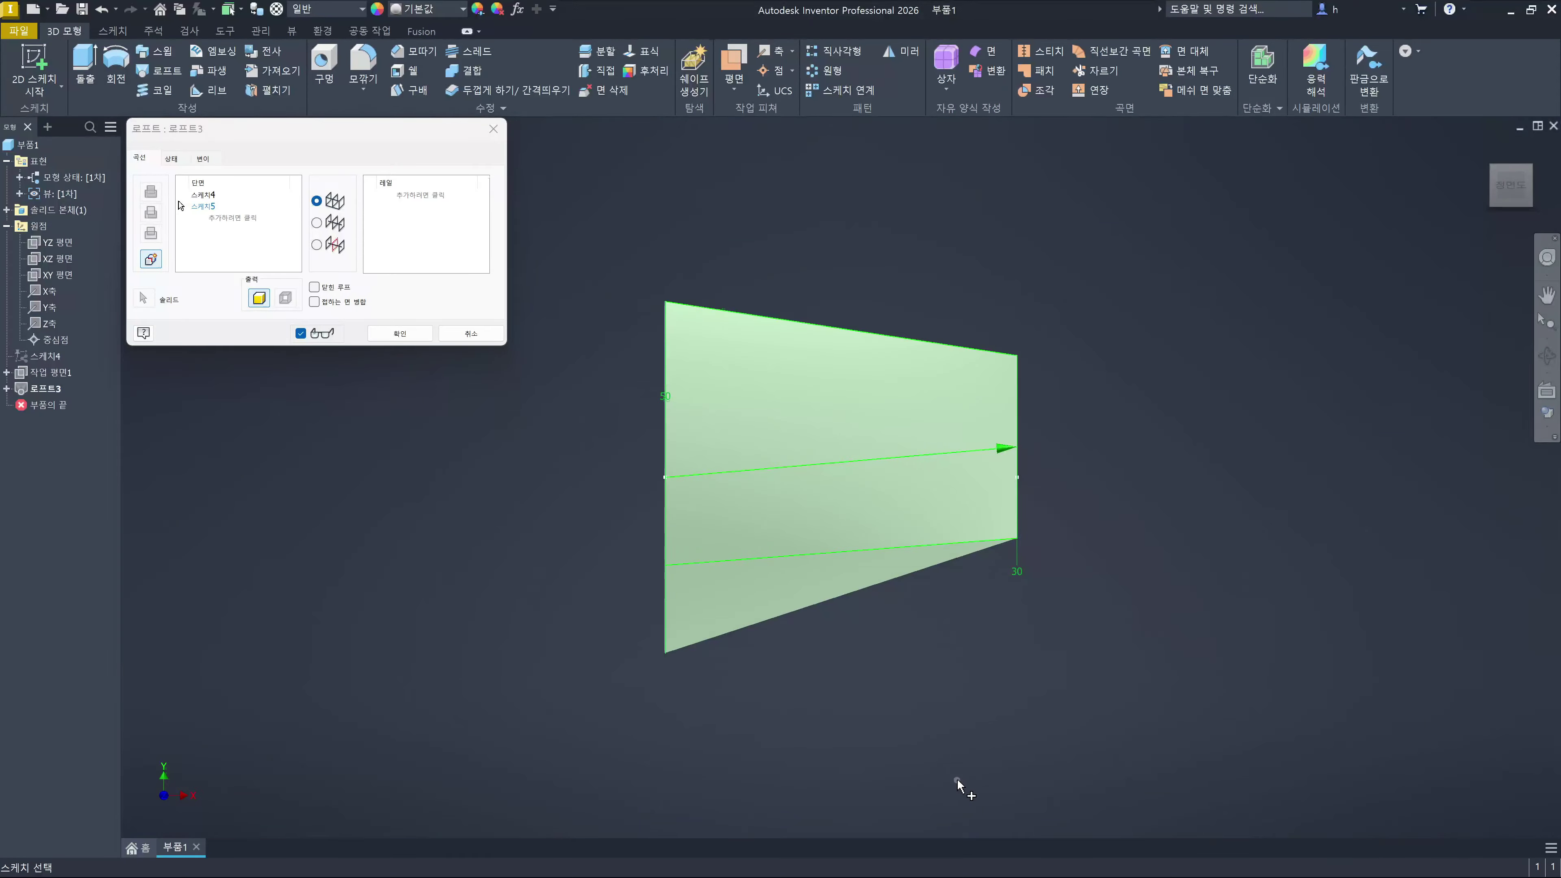
drag(667, 657, 1018, 541)
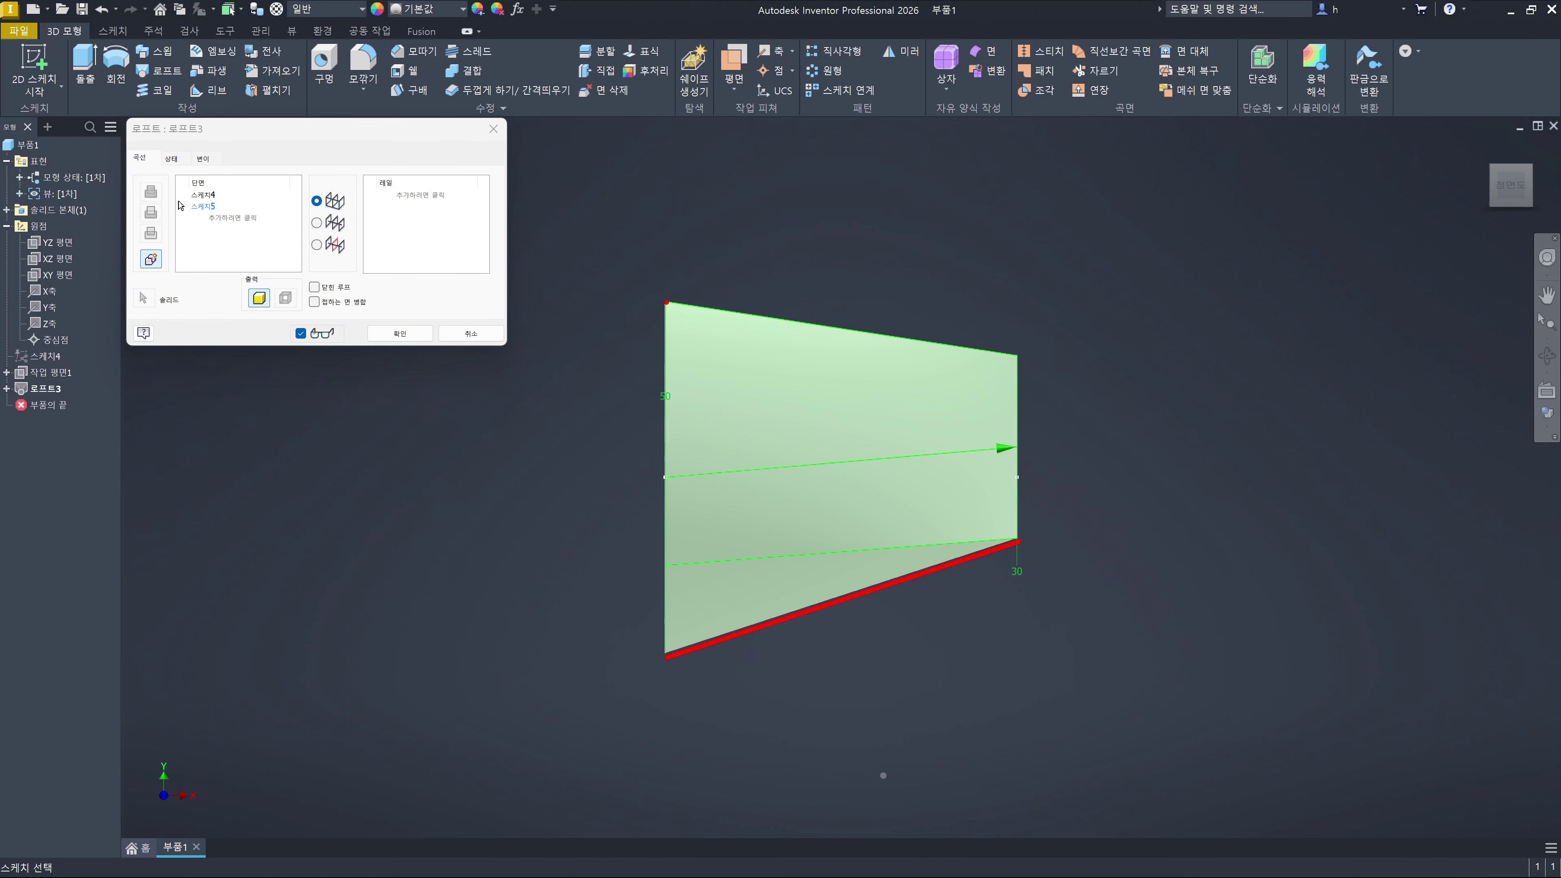
drag(666, 303, 1032, 367)
drag(1033, 547, 1008, 533)
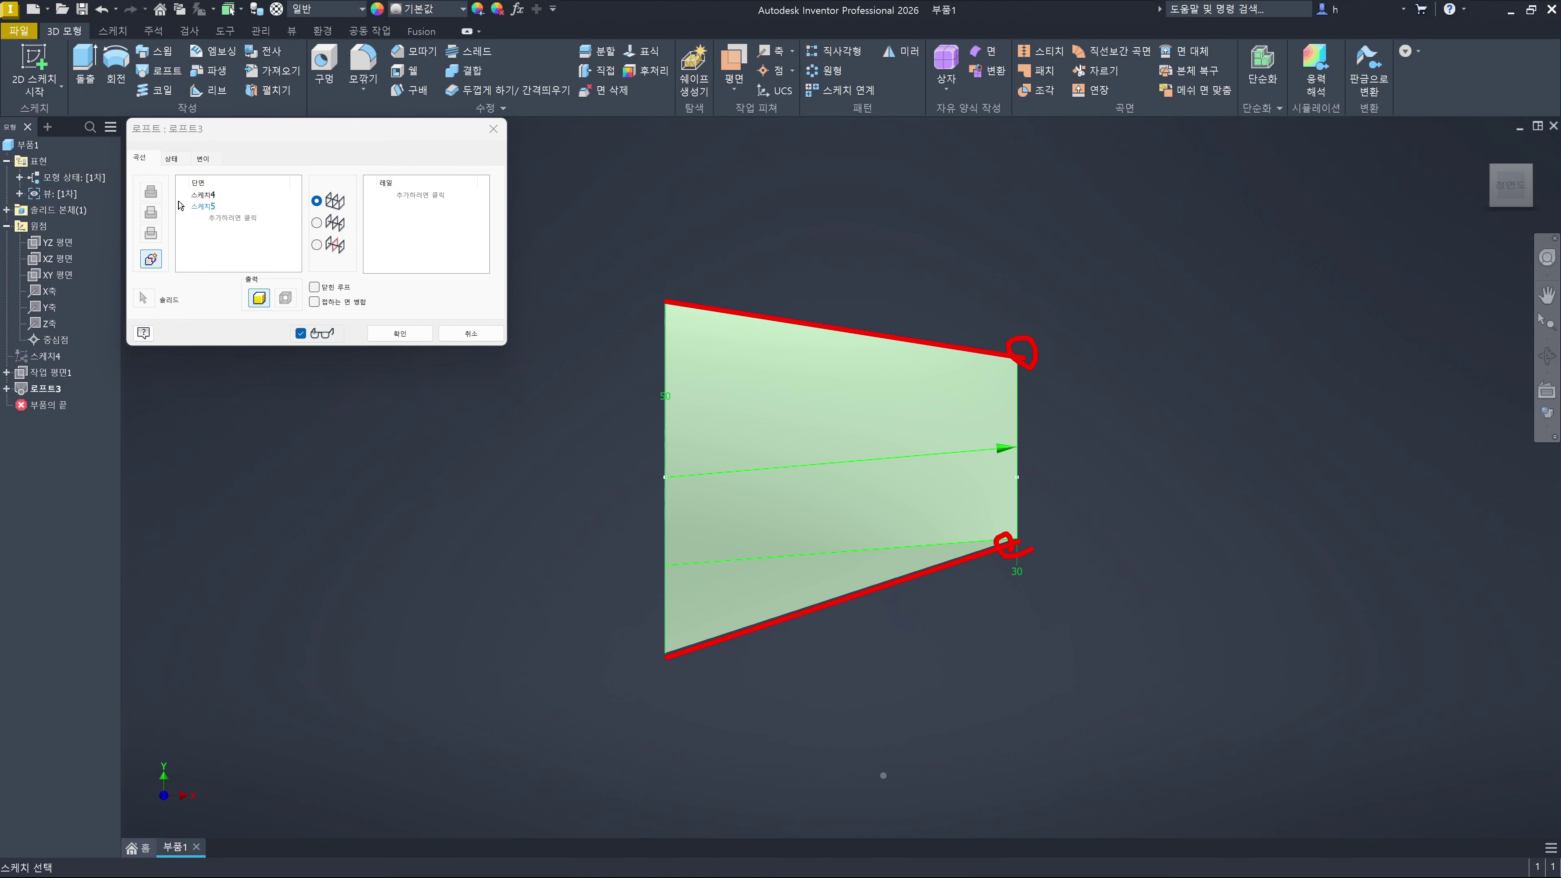
drag(677, 676, 678, 650)
mouse_move(659, 299)
mouse_down()
mouse_move(686, 317)
mouse_move(645, 333)
mouse_up()
mouse_move(779, 255)
mouse_down()
mouse_move(822, 295)
mouse_move(781, 297)
mouse_up()
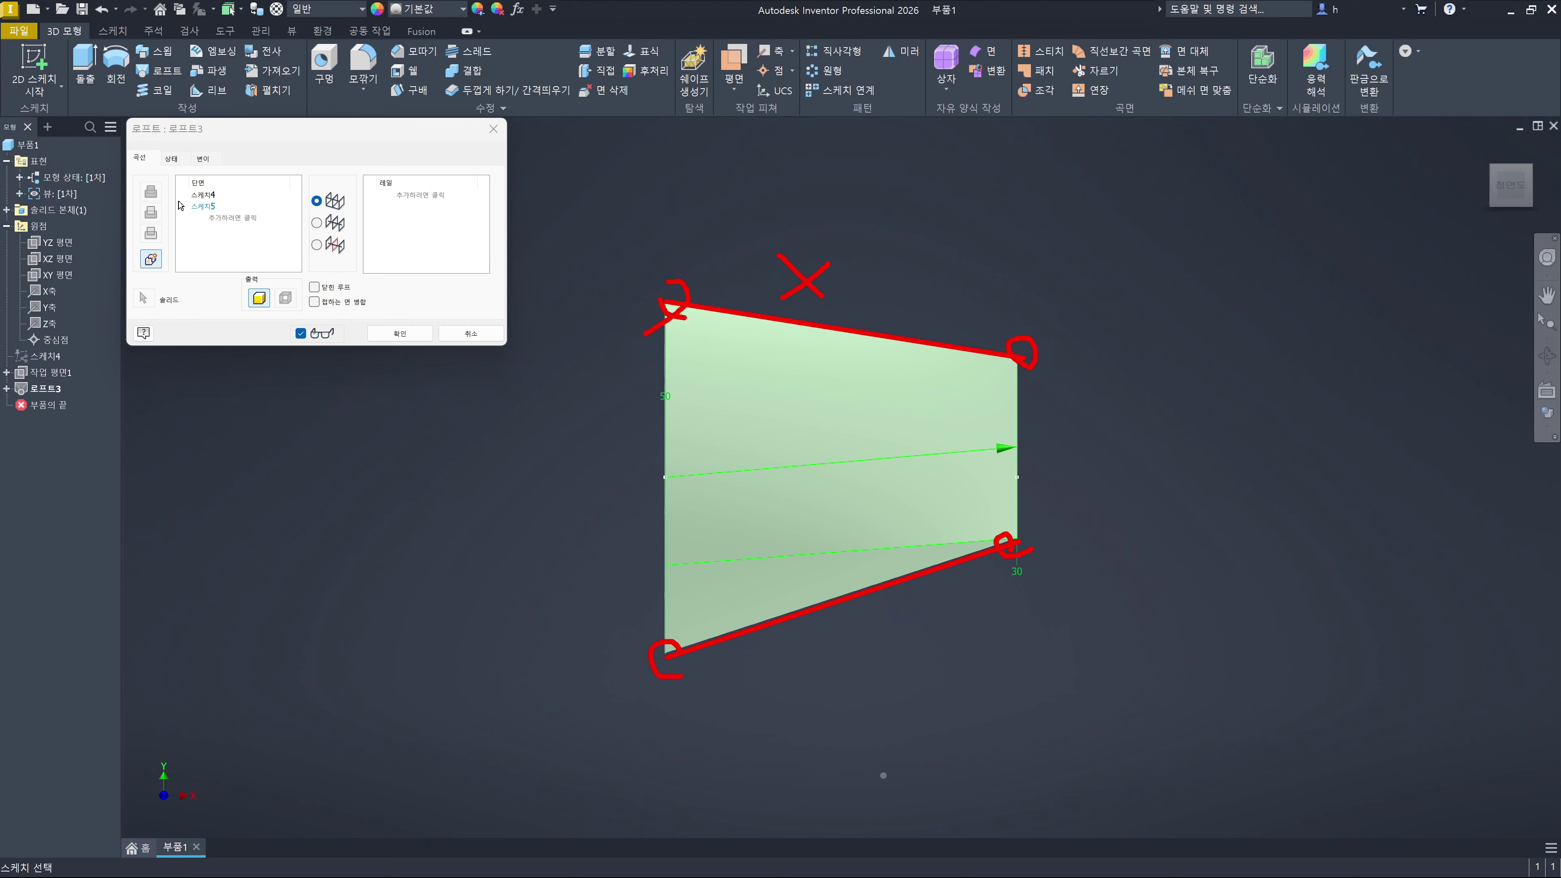
key(Escape)
key(Escape)
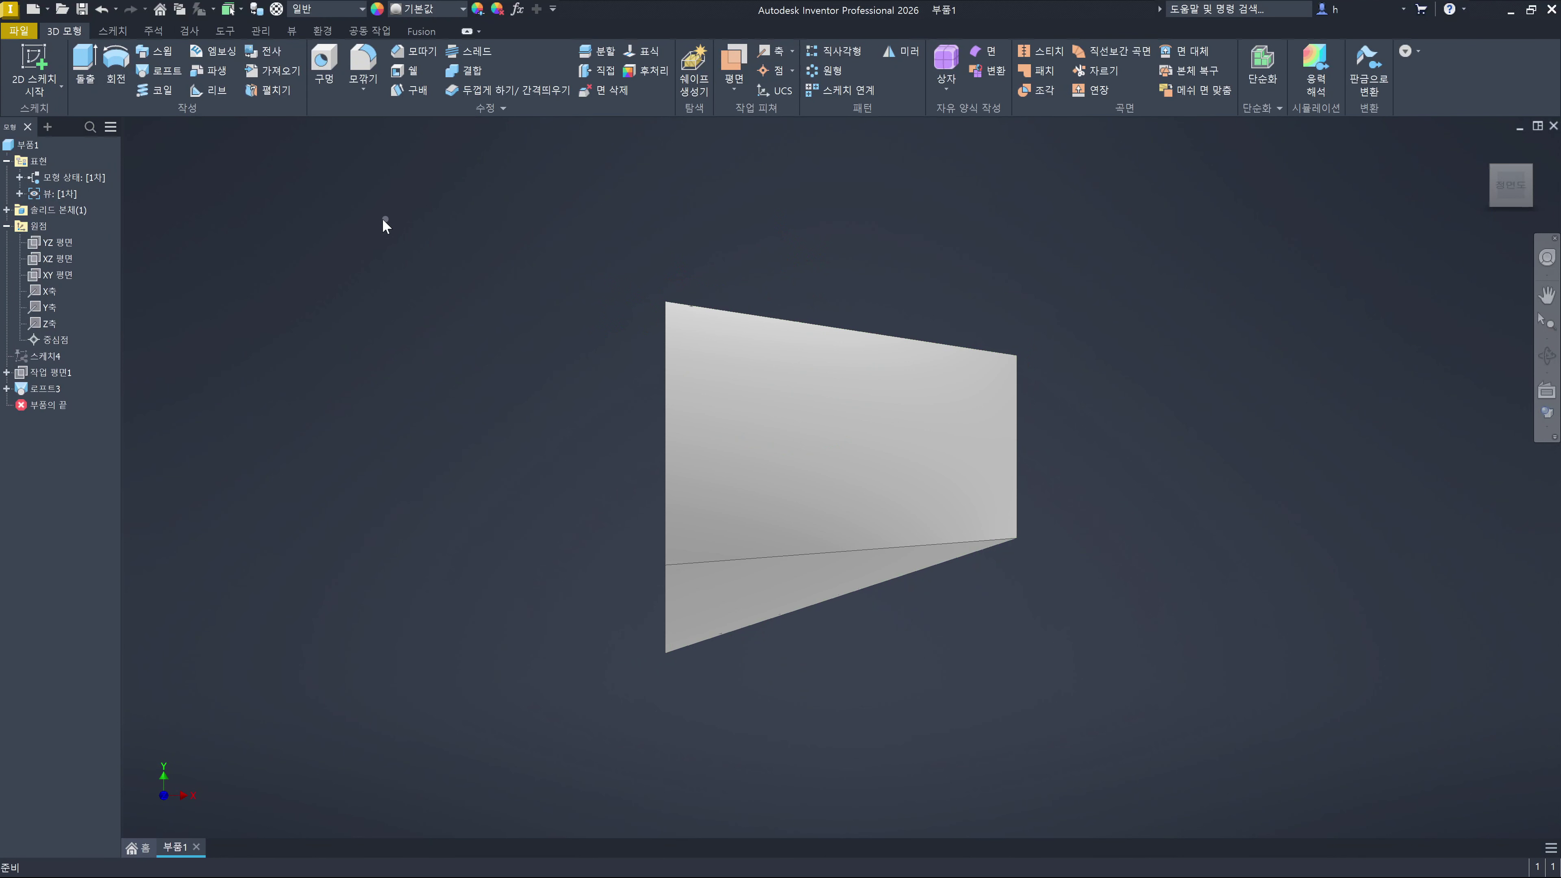
Reopen the loft, view its section conditions, and highlight each listed section to identify the circle and the triangle
double_click(44, 388)
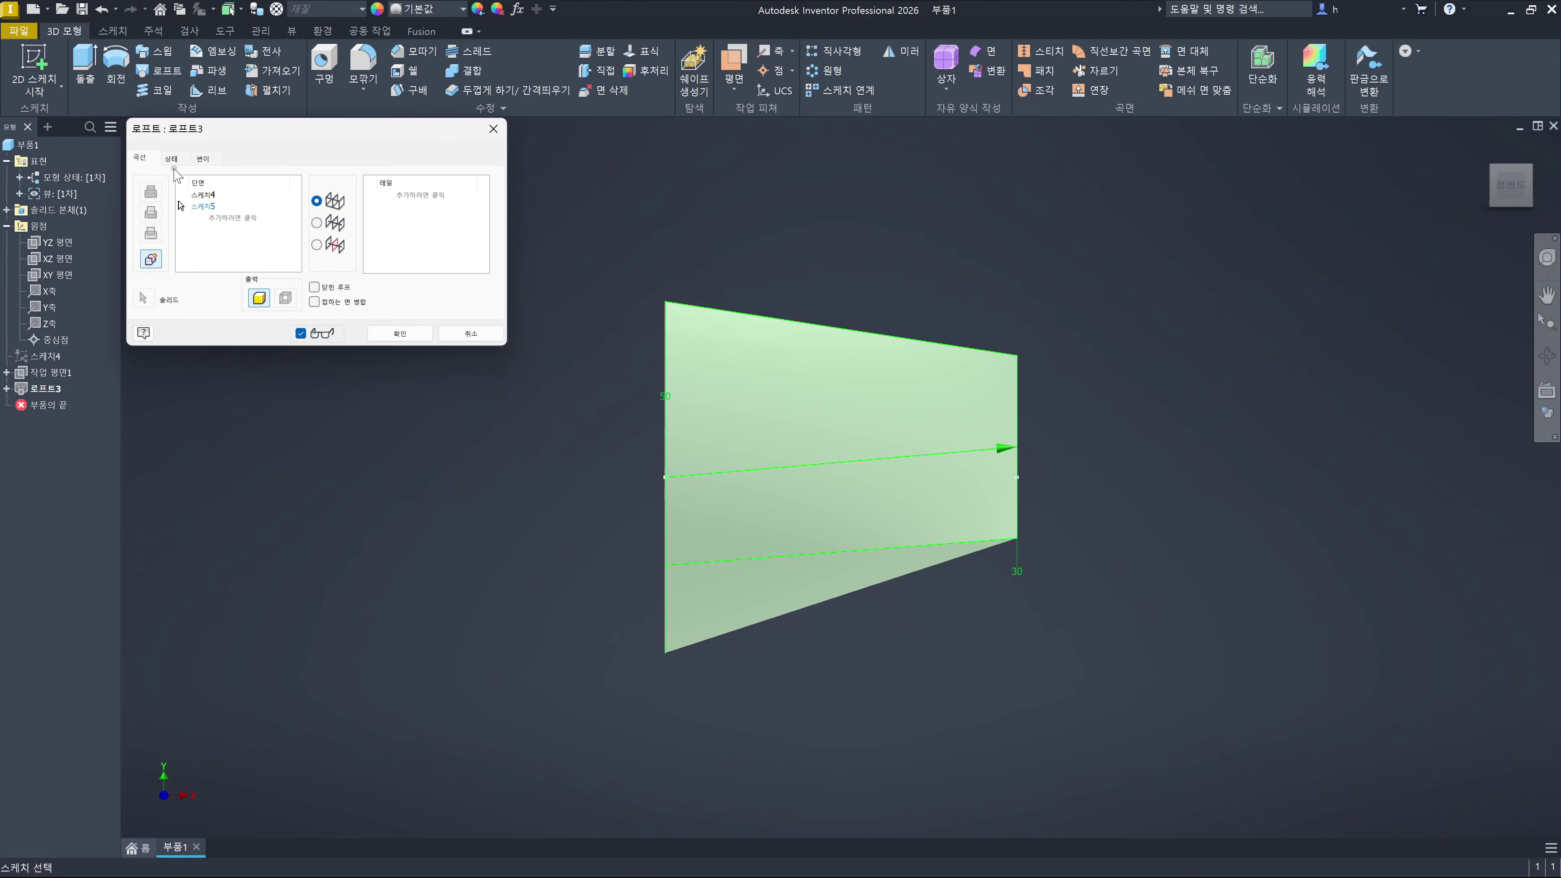
click(170, 161)
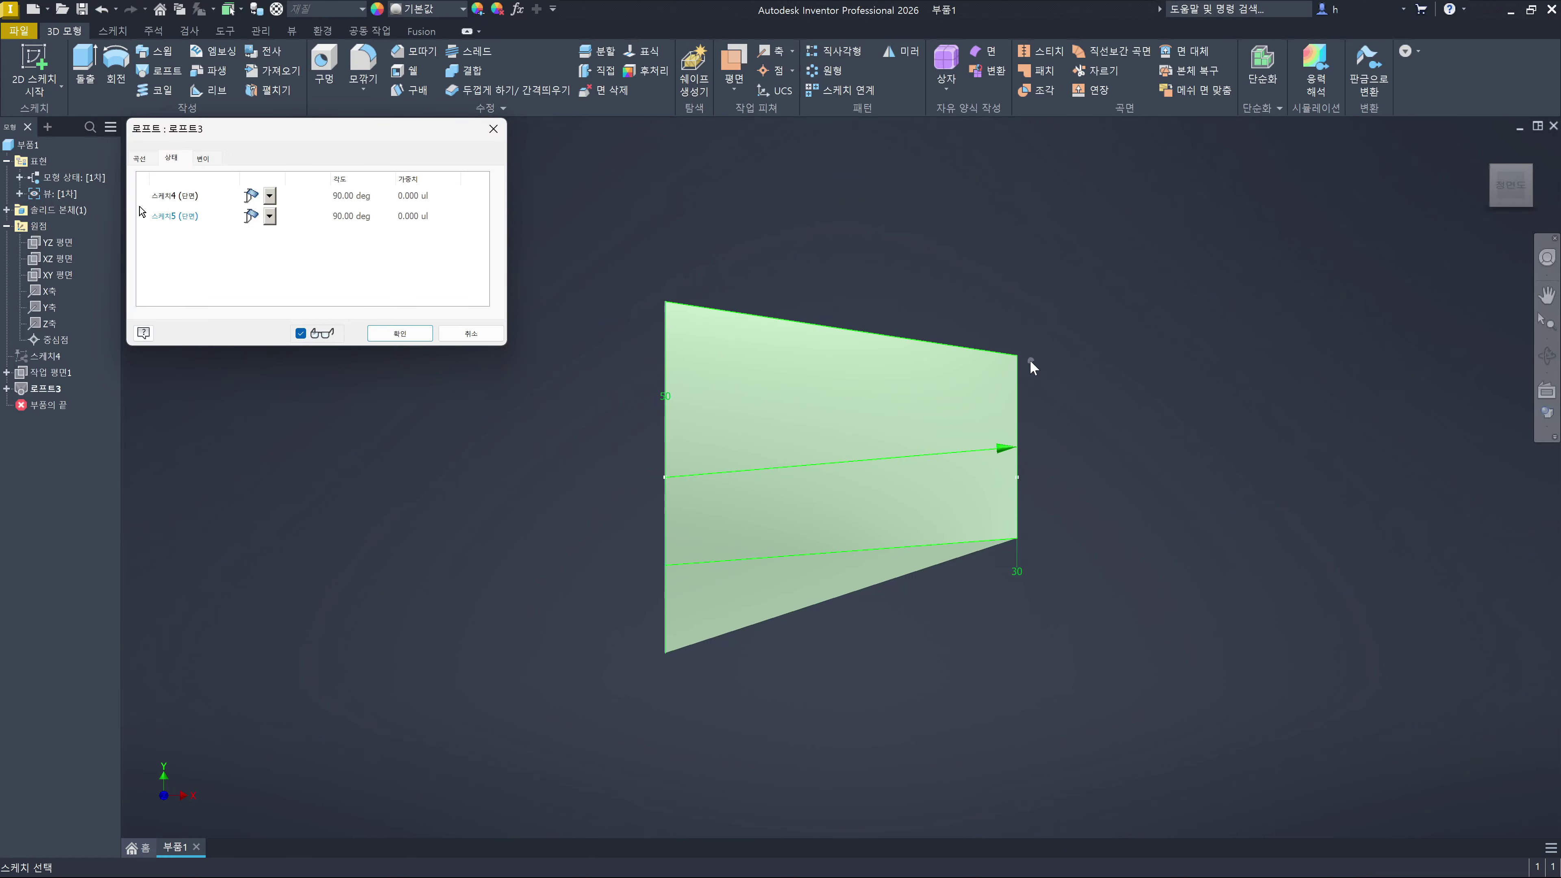
click(178, 196)
click(177, 216)
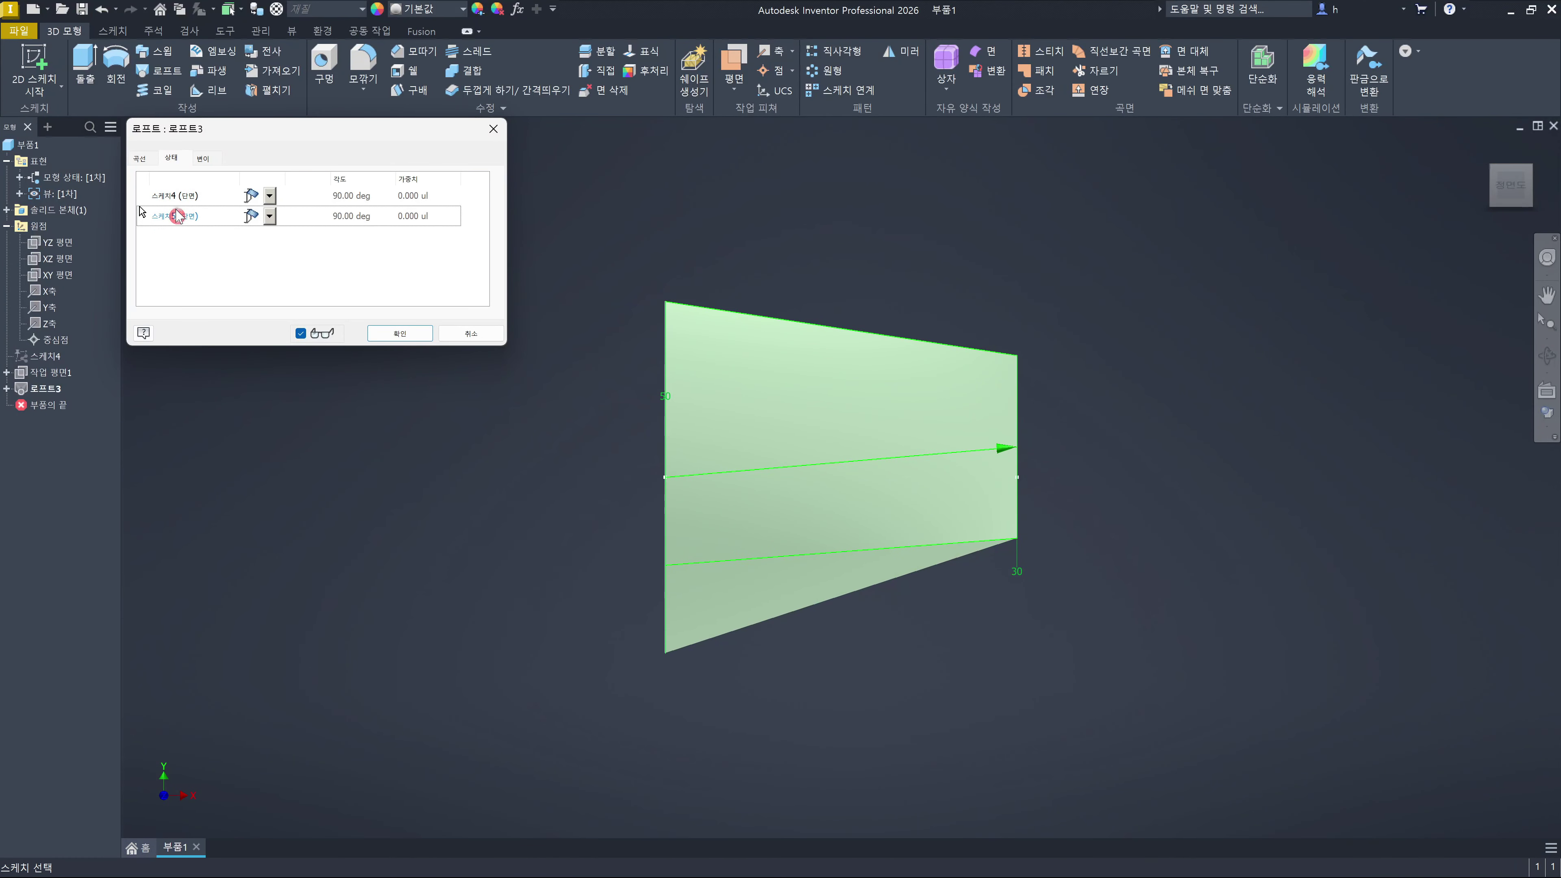
click(140, 159)
click(205, 195)
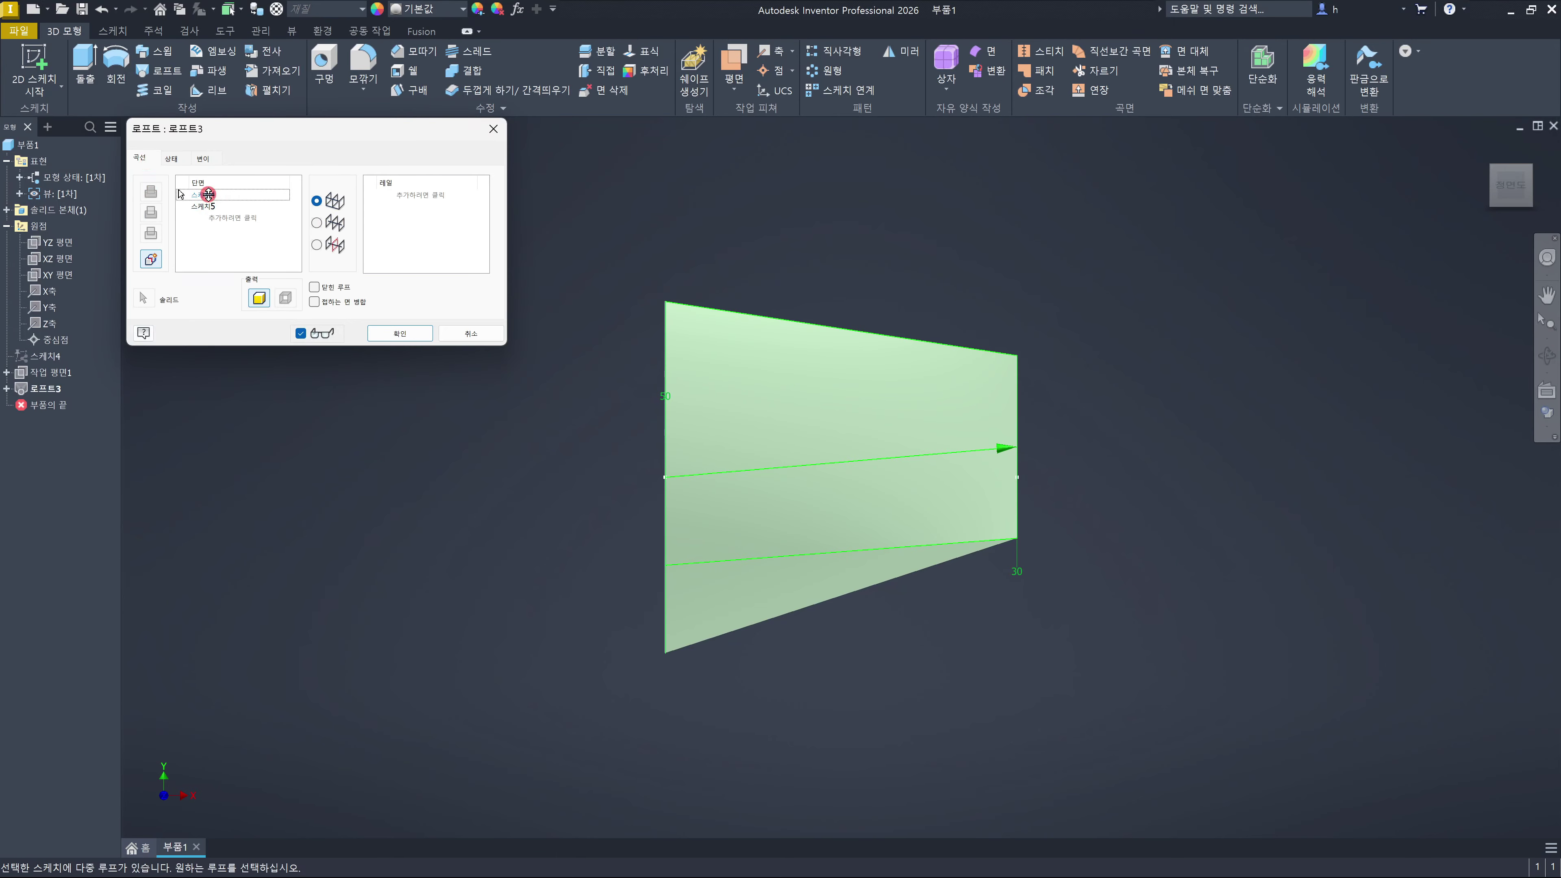
click(204, 211)
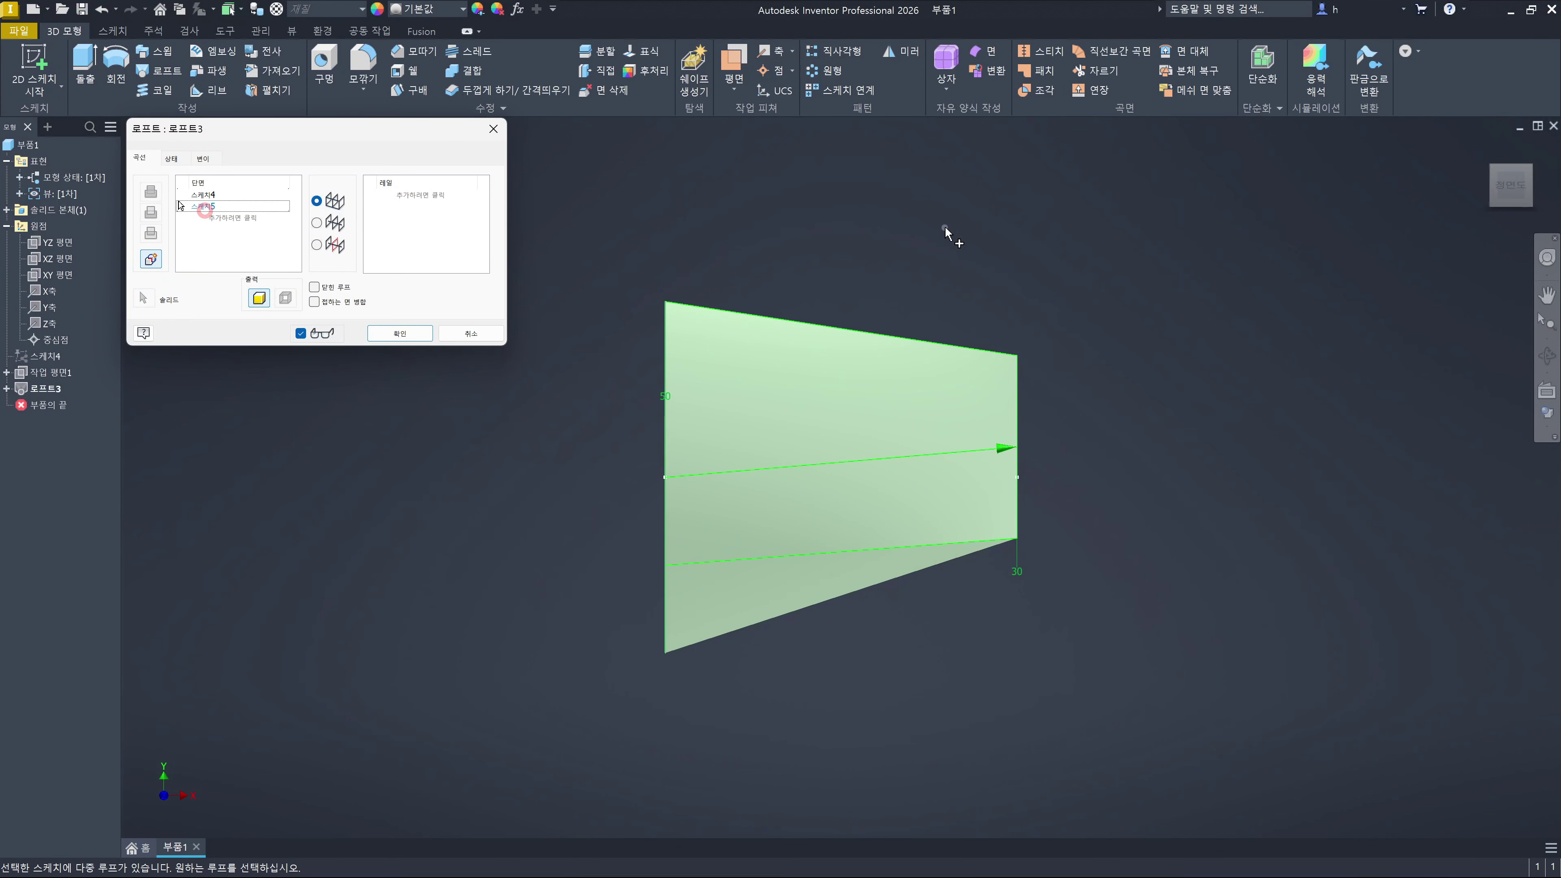
shift+middle_drag(945, 228, 871, 272)
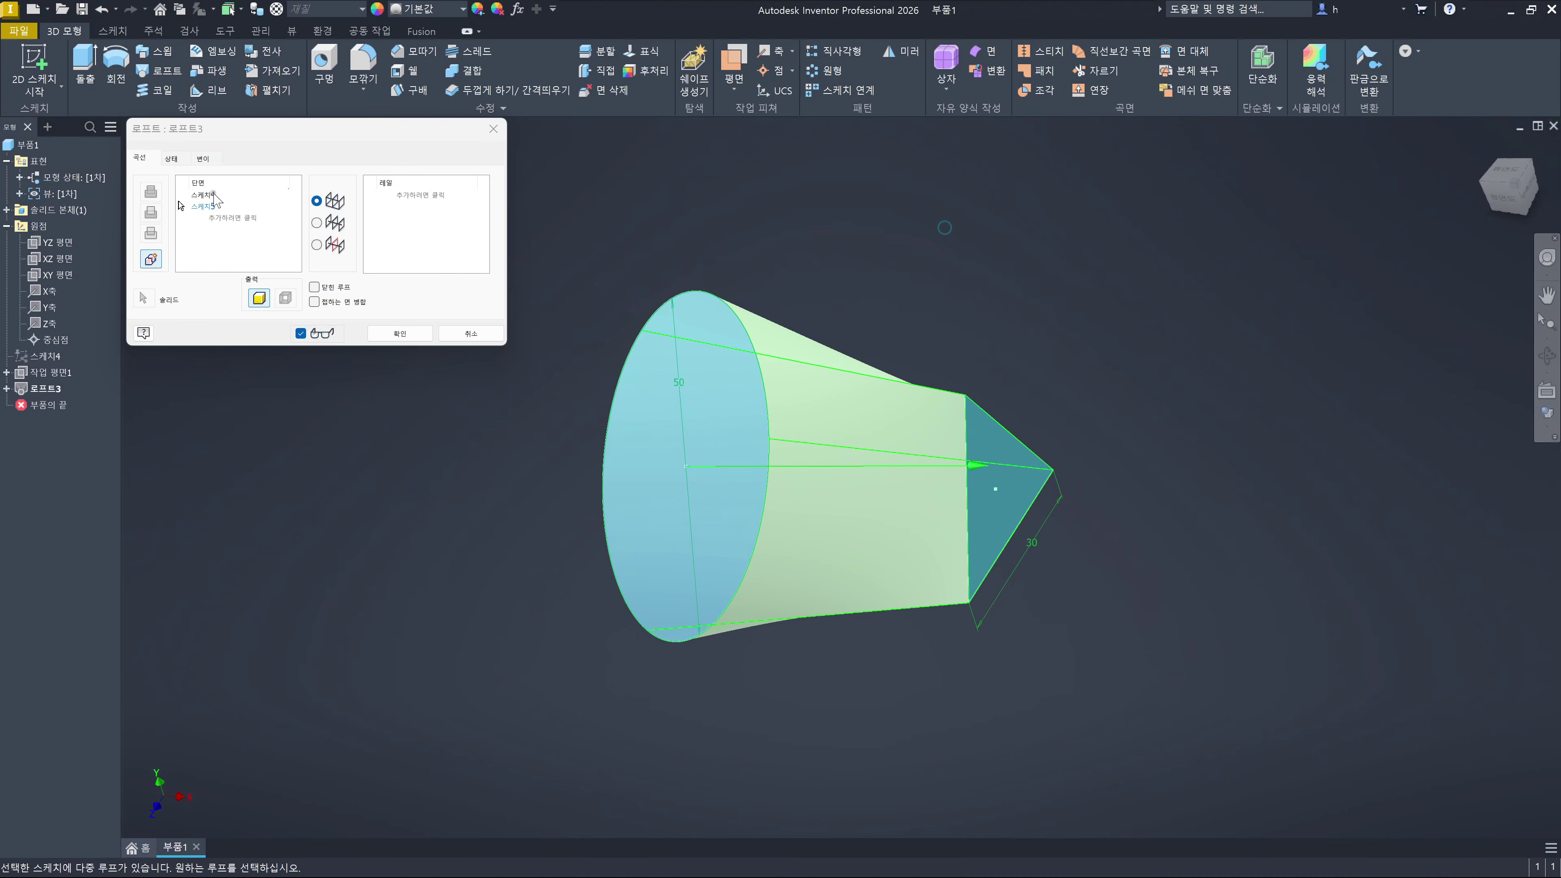
click(212, 195)
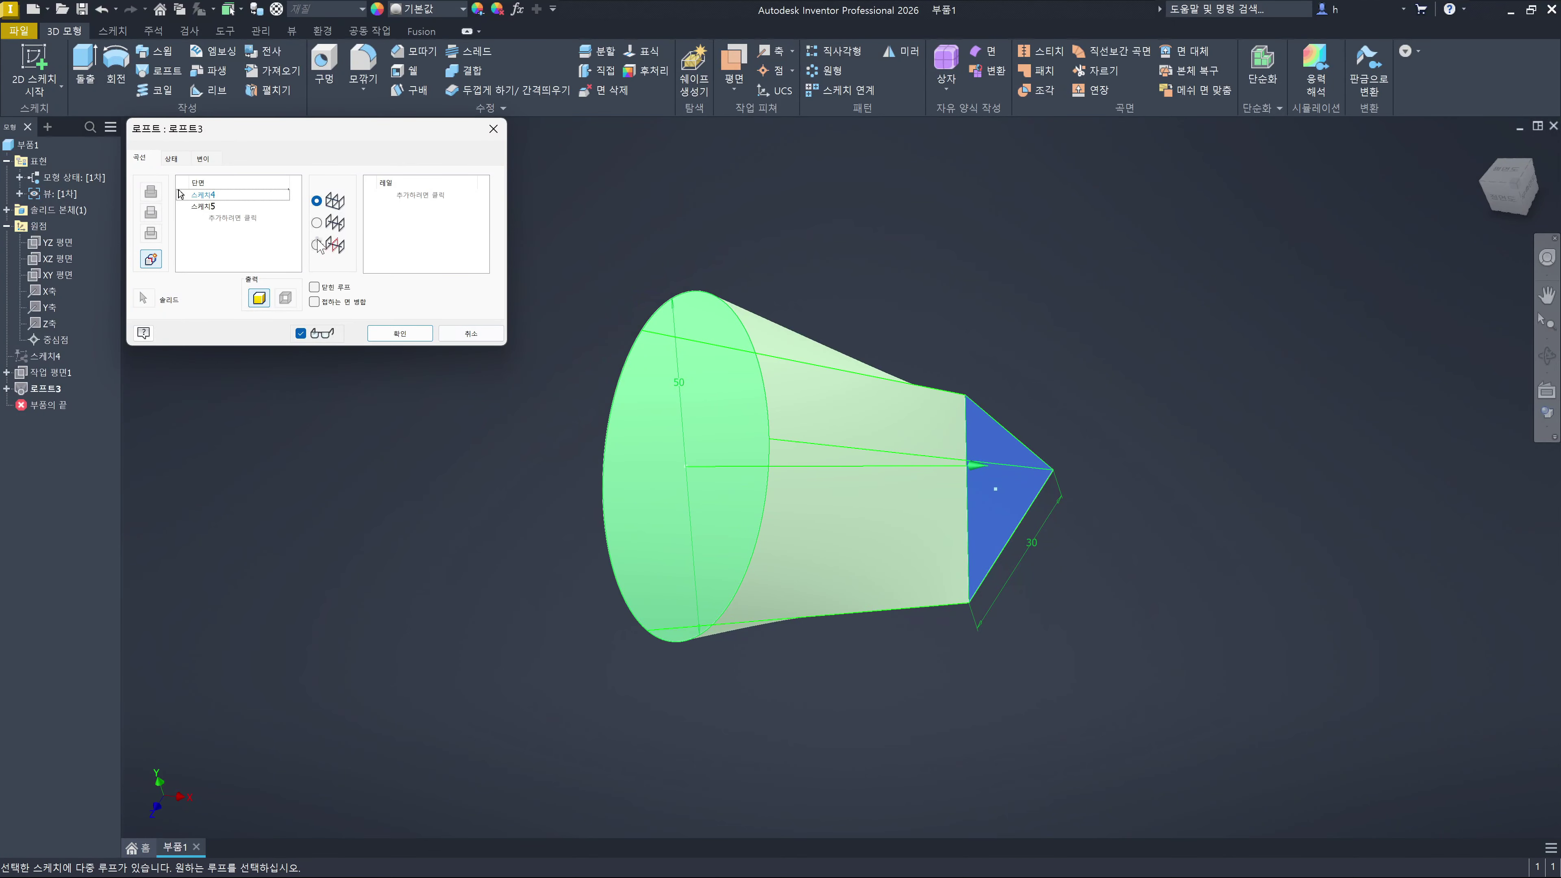
click(207, 206)
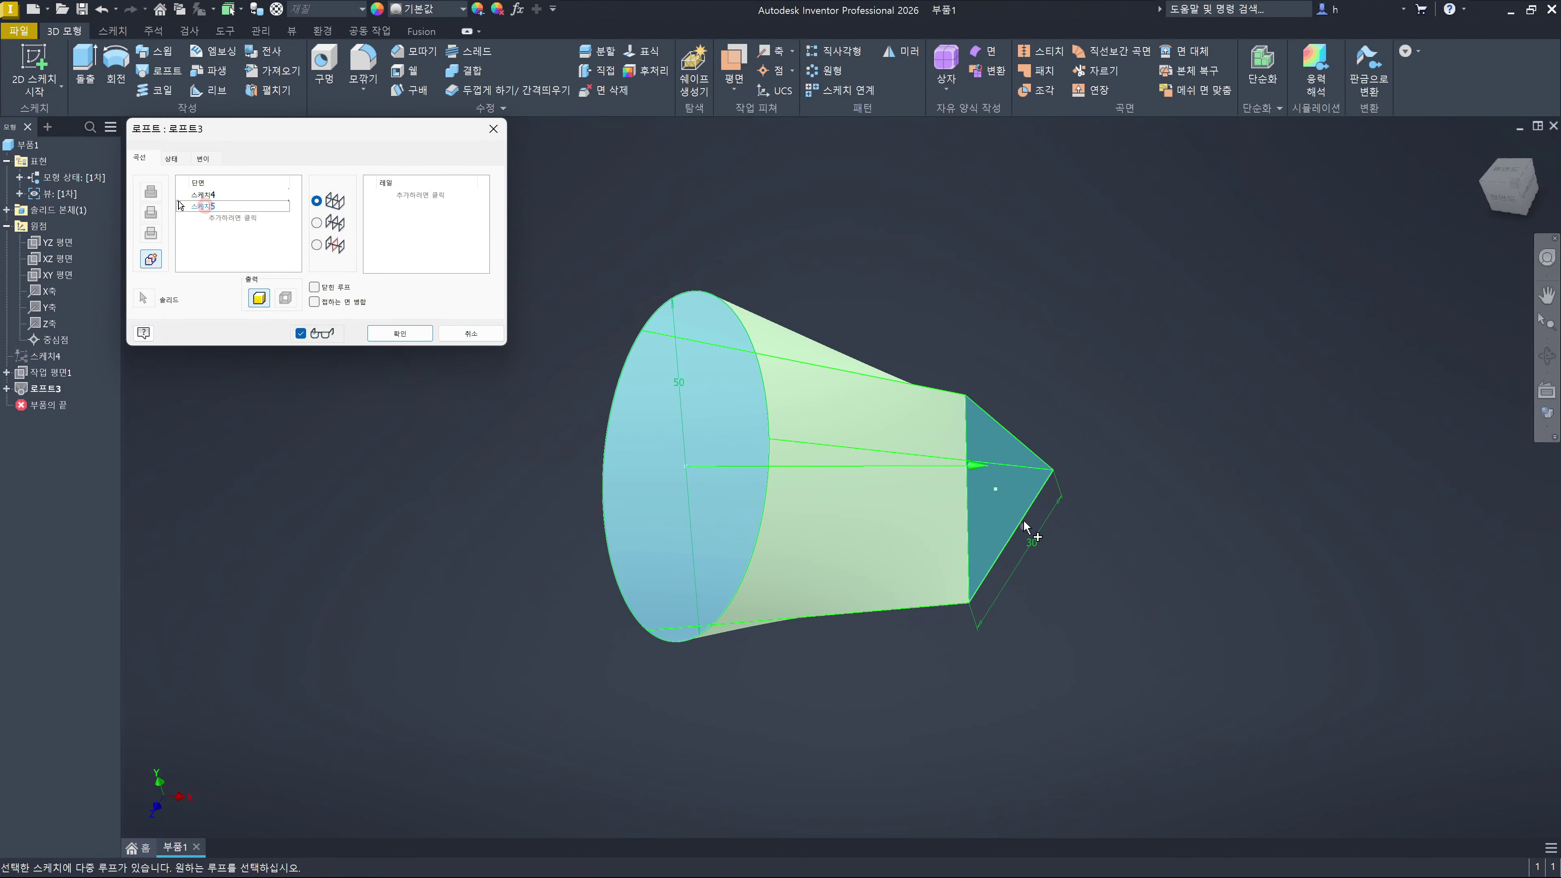
Compare the conditions of both sections with the loft's circle and triangle ends seen side-on, and cancel the edit
click(171, 158)
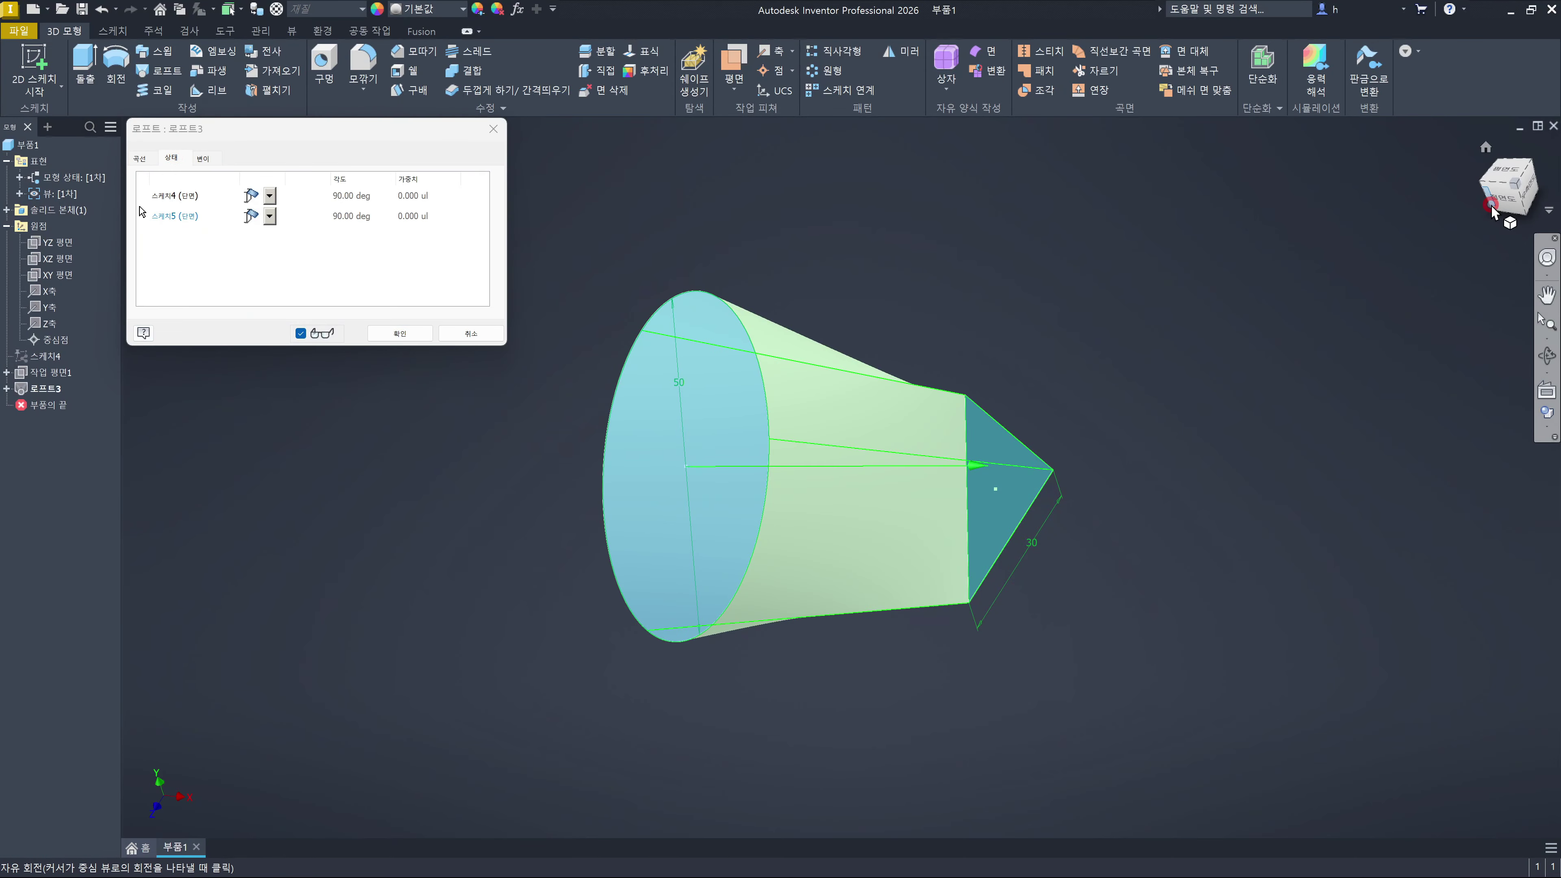
drag(1492, 205, 1061, 206)
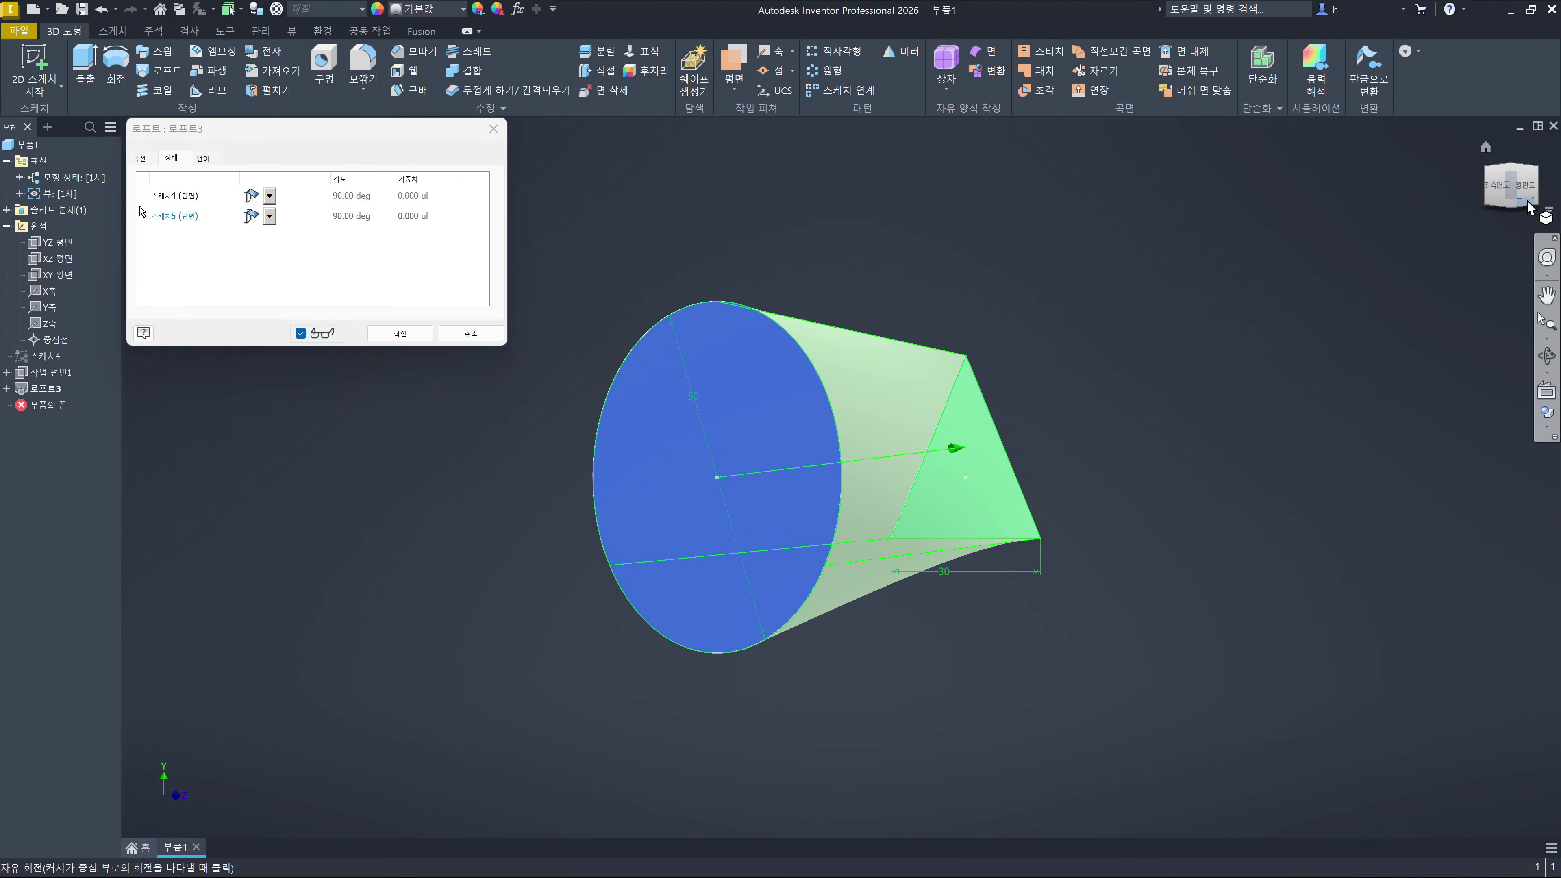
click(1526, 188)
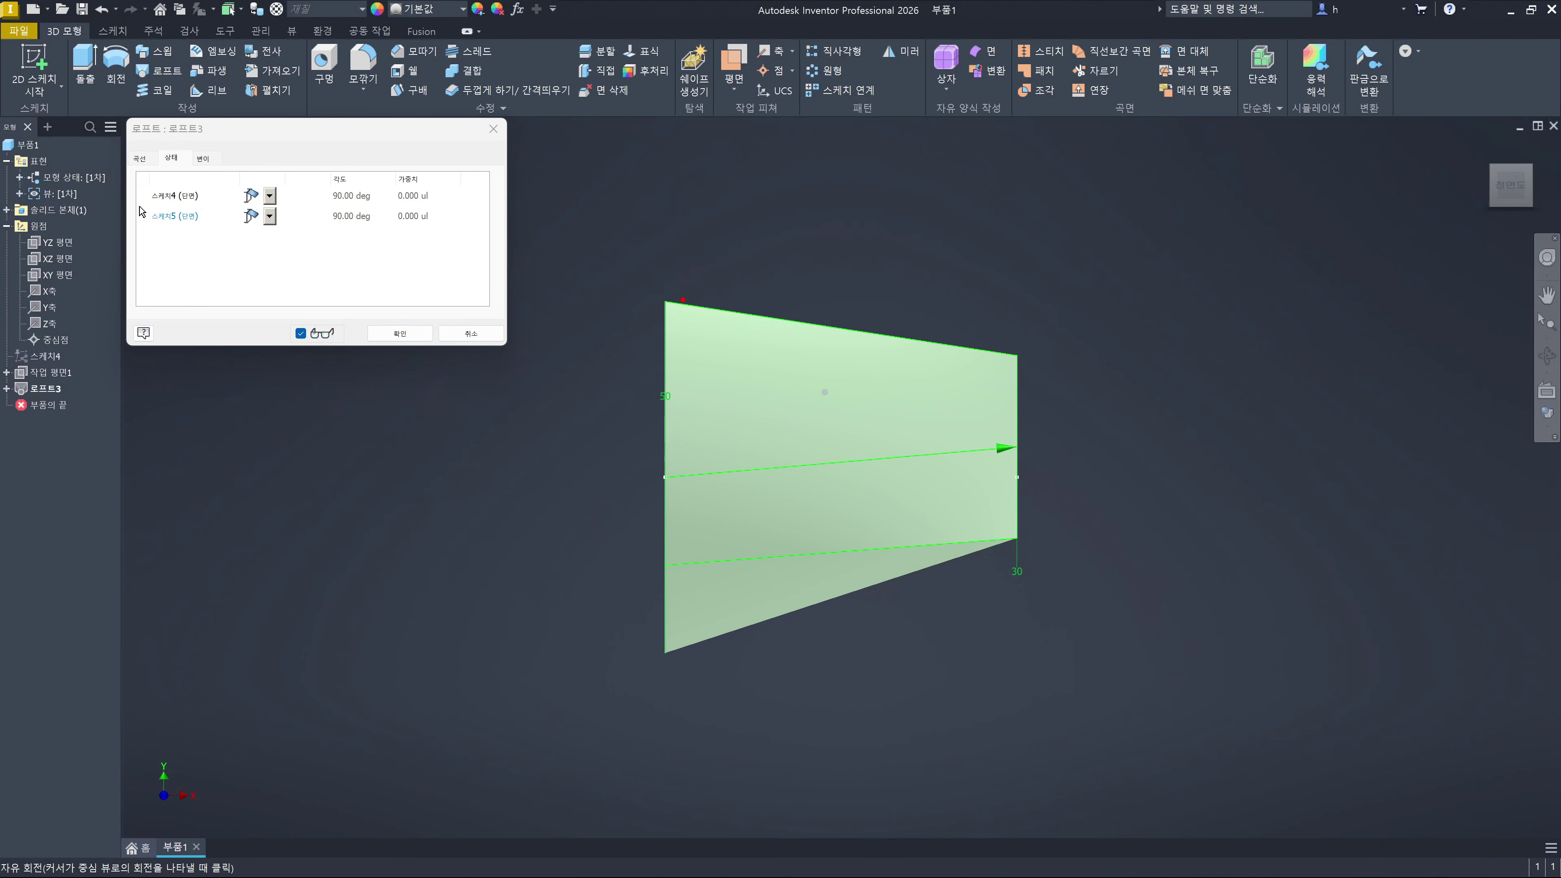
drag(683, 299, 669, 324)
mouse_move(171, 201)
mouse_down()
mouse_move(203, 205)
mouse_move(181, 222)
mouse_move(218, 225)
mouse_up()
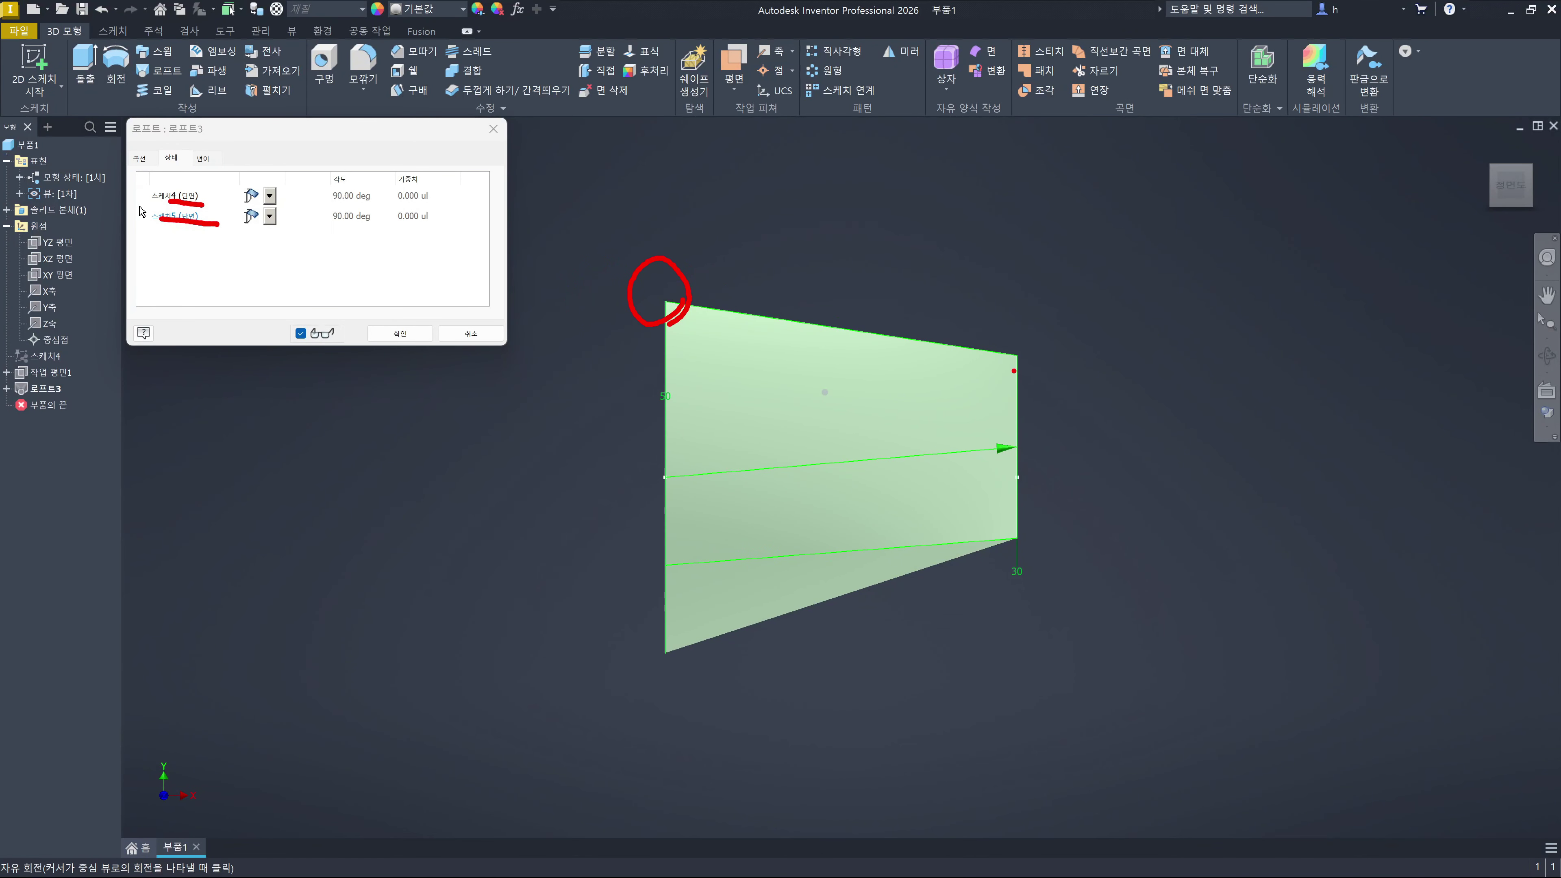
mouse_move(1013, 371)
mouse_down()
mouse_move(1037, 361)
mouse_move(1009, 375)
mouse_up()
mouse_move(262, 144)
mouse_down()
mouse_move(255, 179)
mouse_move(302, 154)
mouse_up()
key(Escape)
key(Escape)
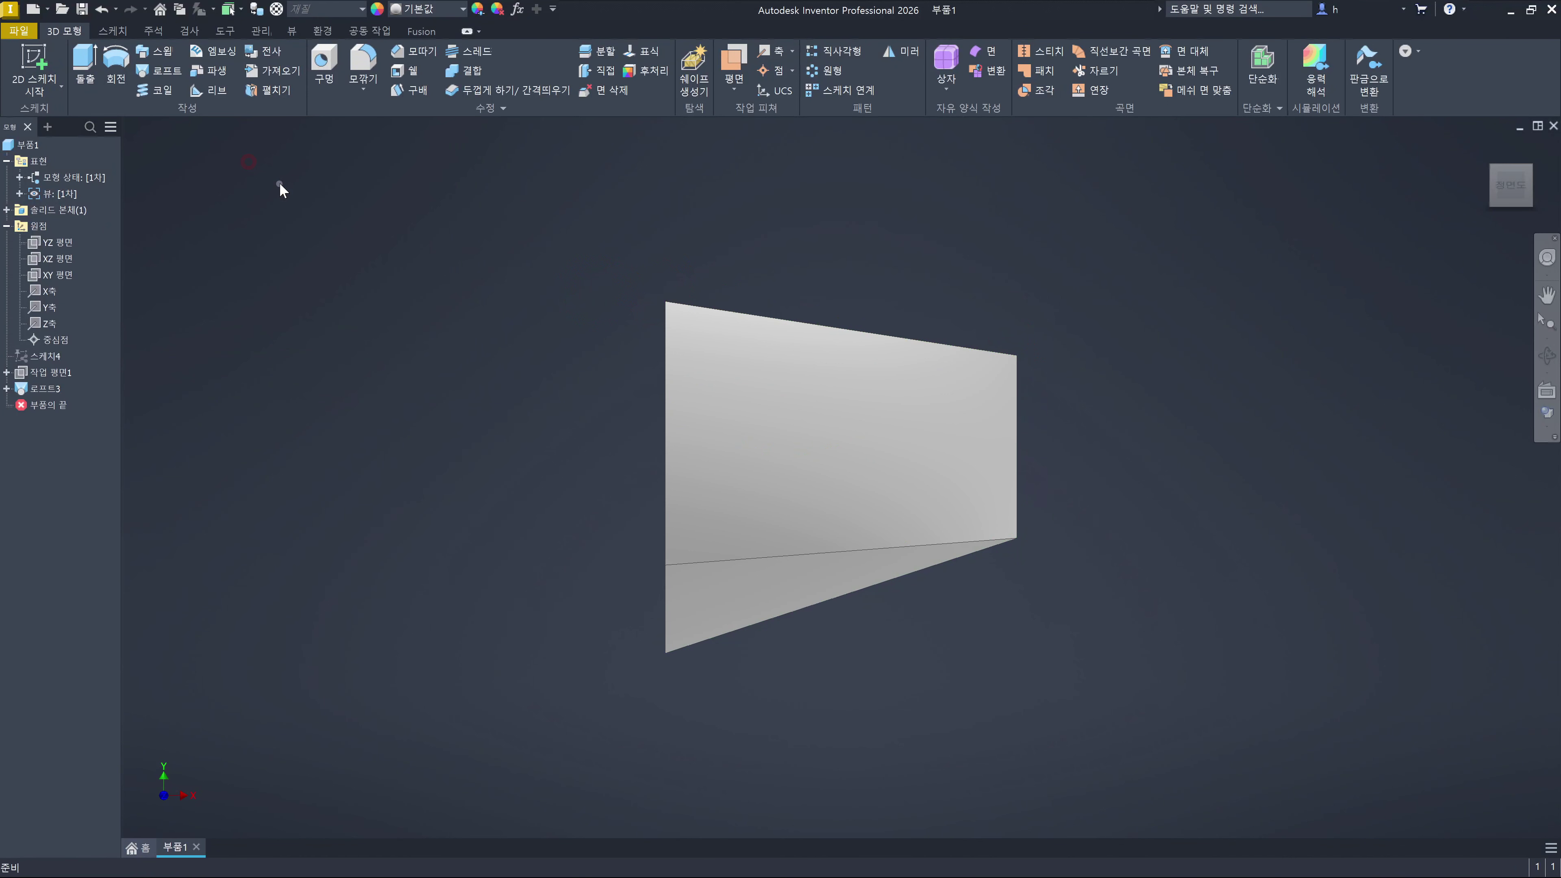
Inspect the condition choices available for the loft's circle section, cancel the edit, and look at the straight upper face
double_click(46, 388)
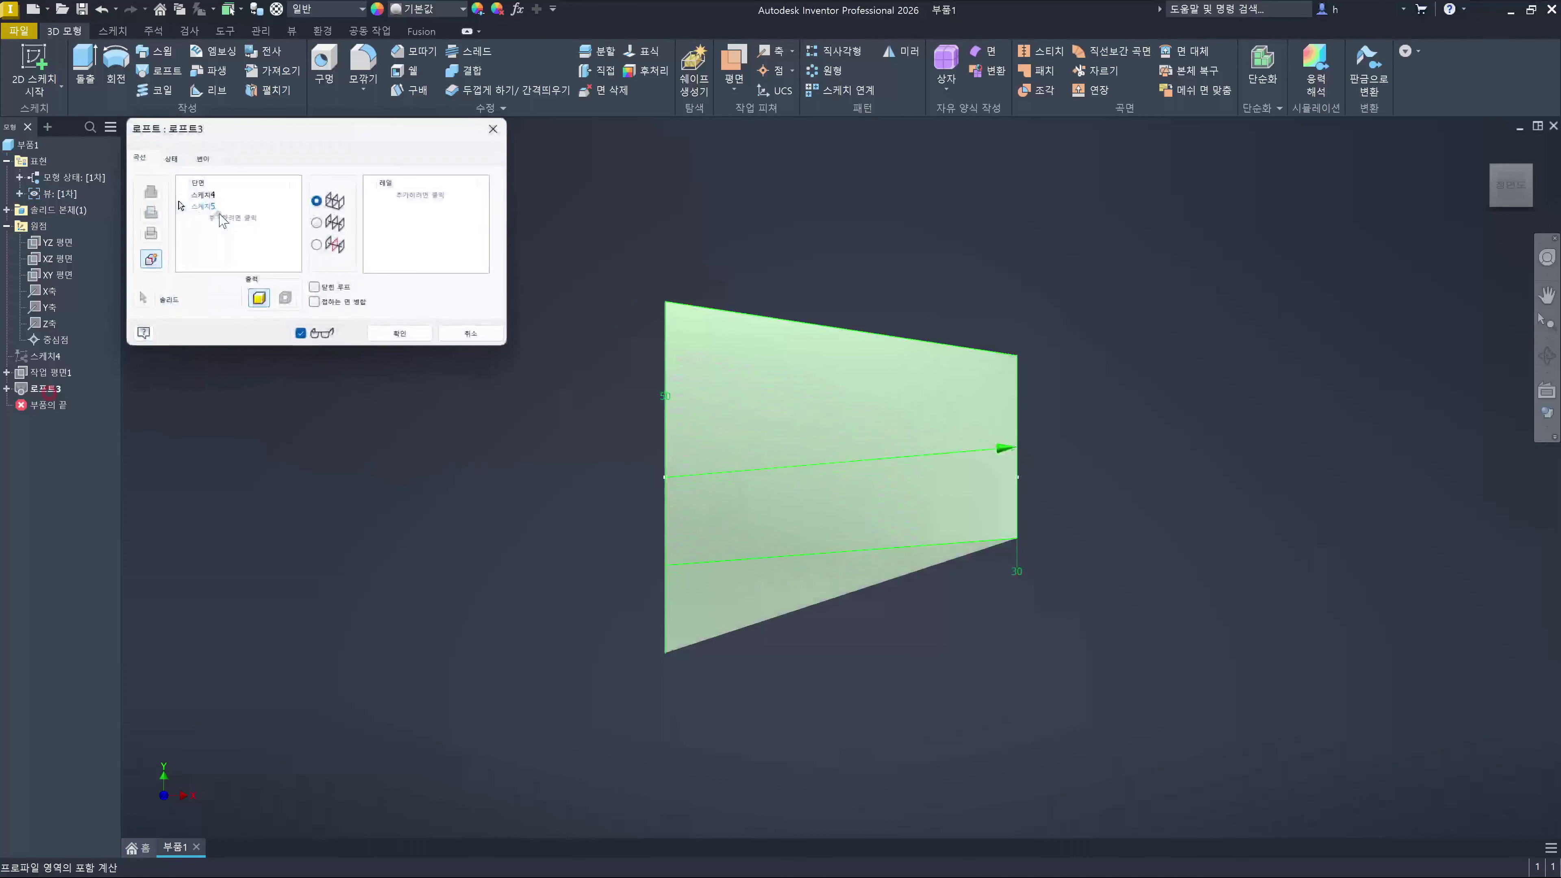
click(172, 158)
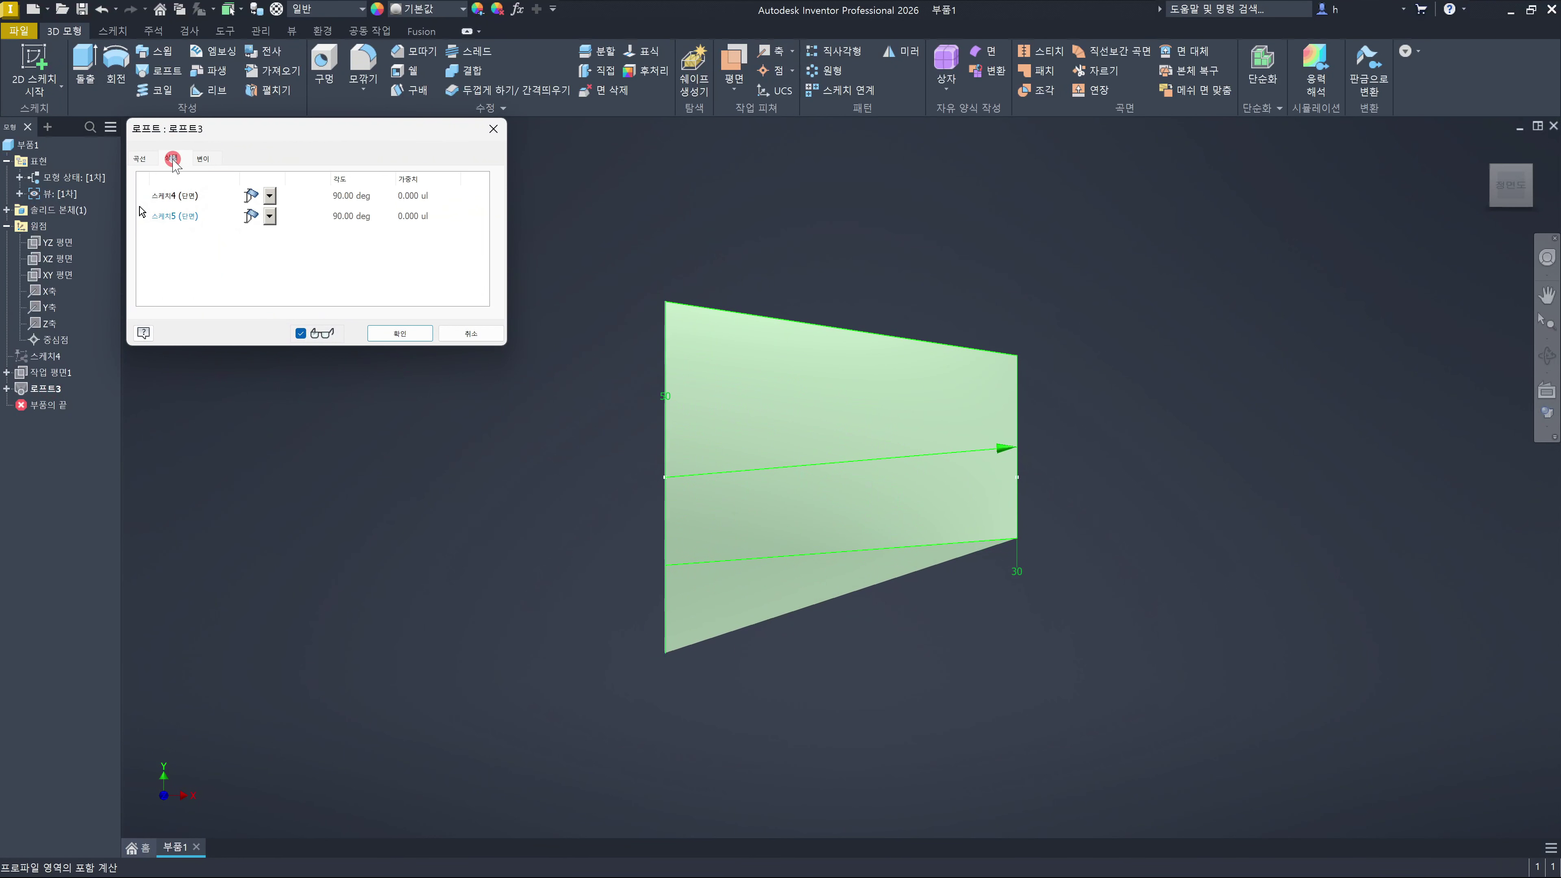
click(275, 195)
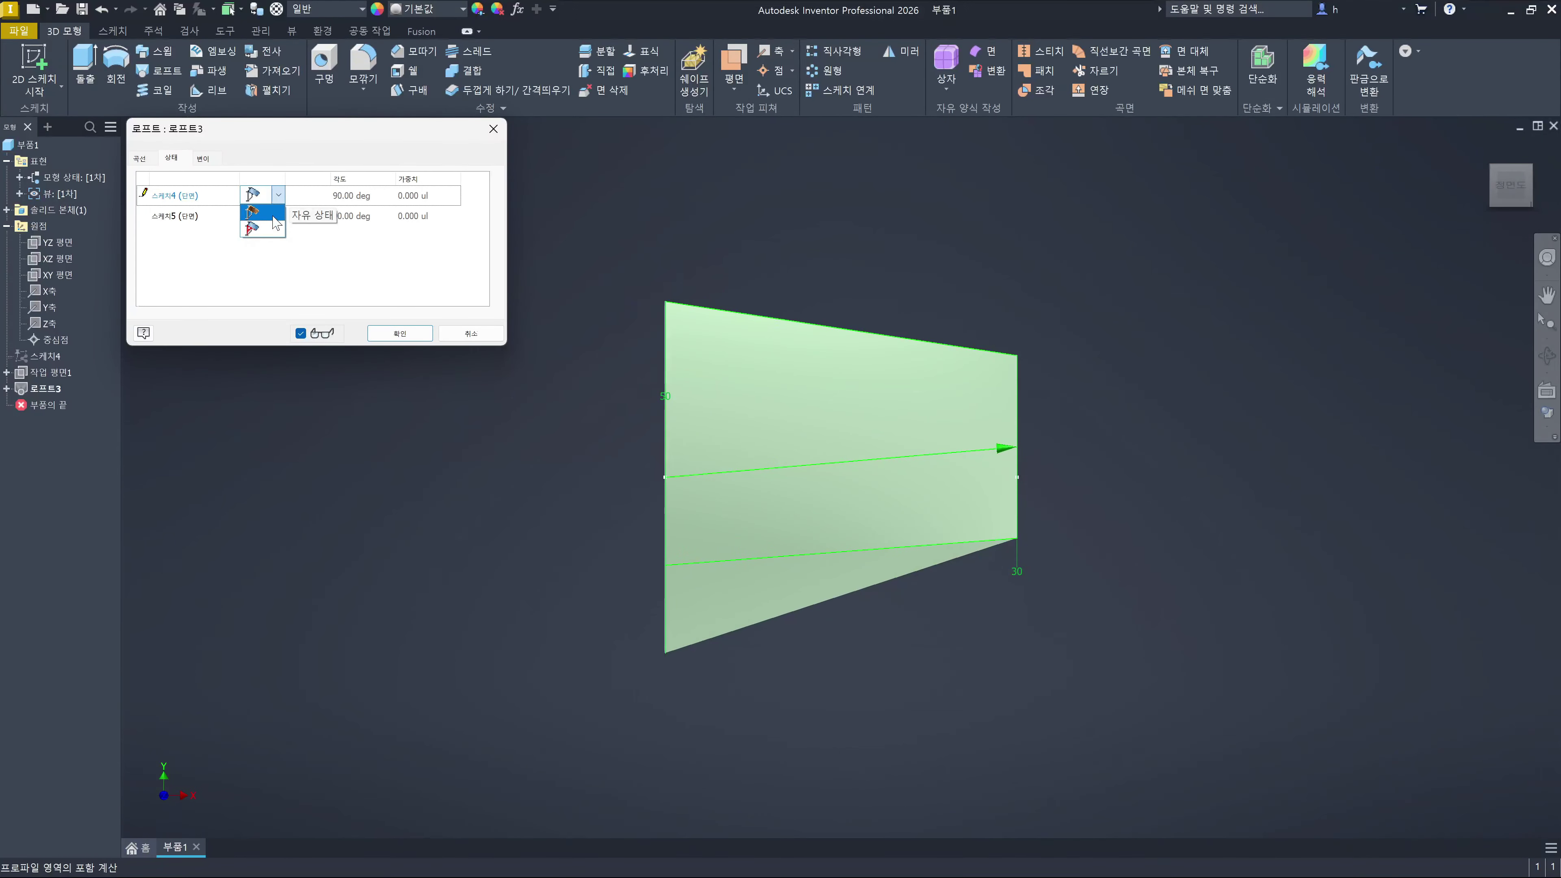
click(401, 297)
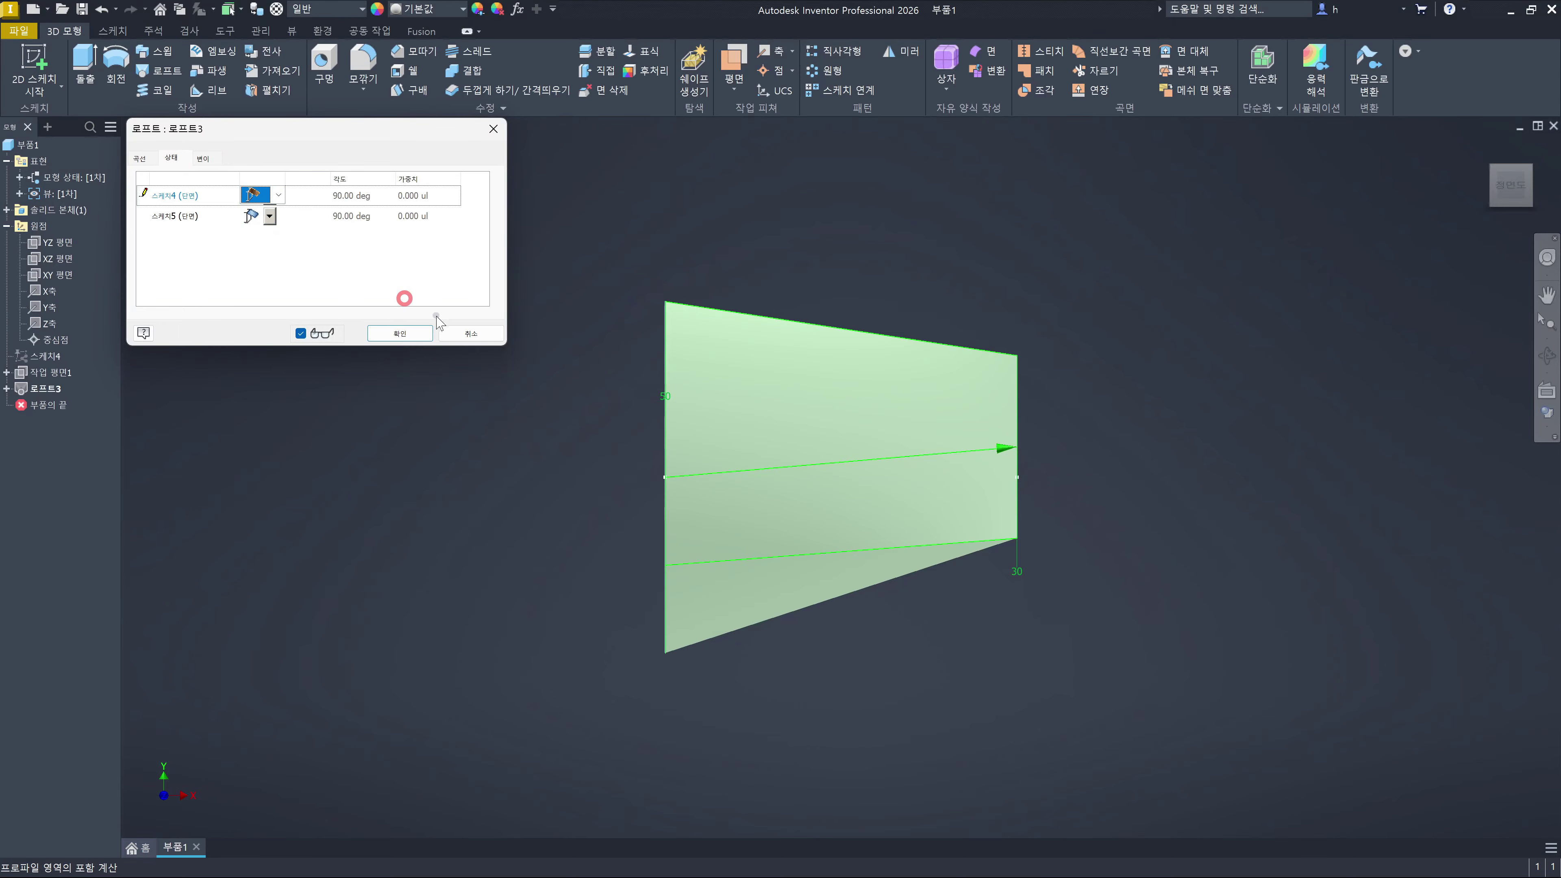
click(484, 335)
click(712, 278)
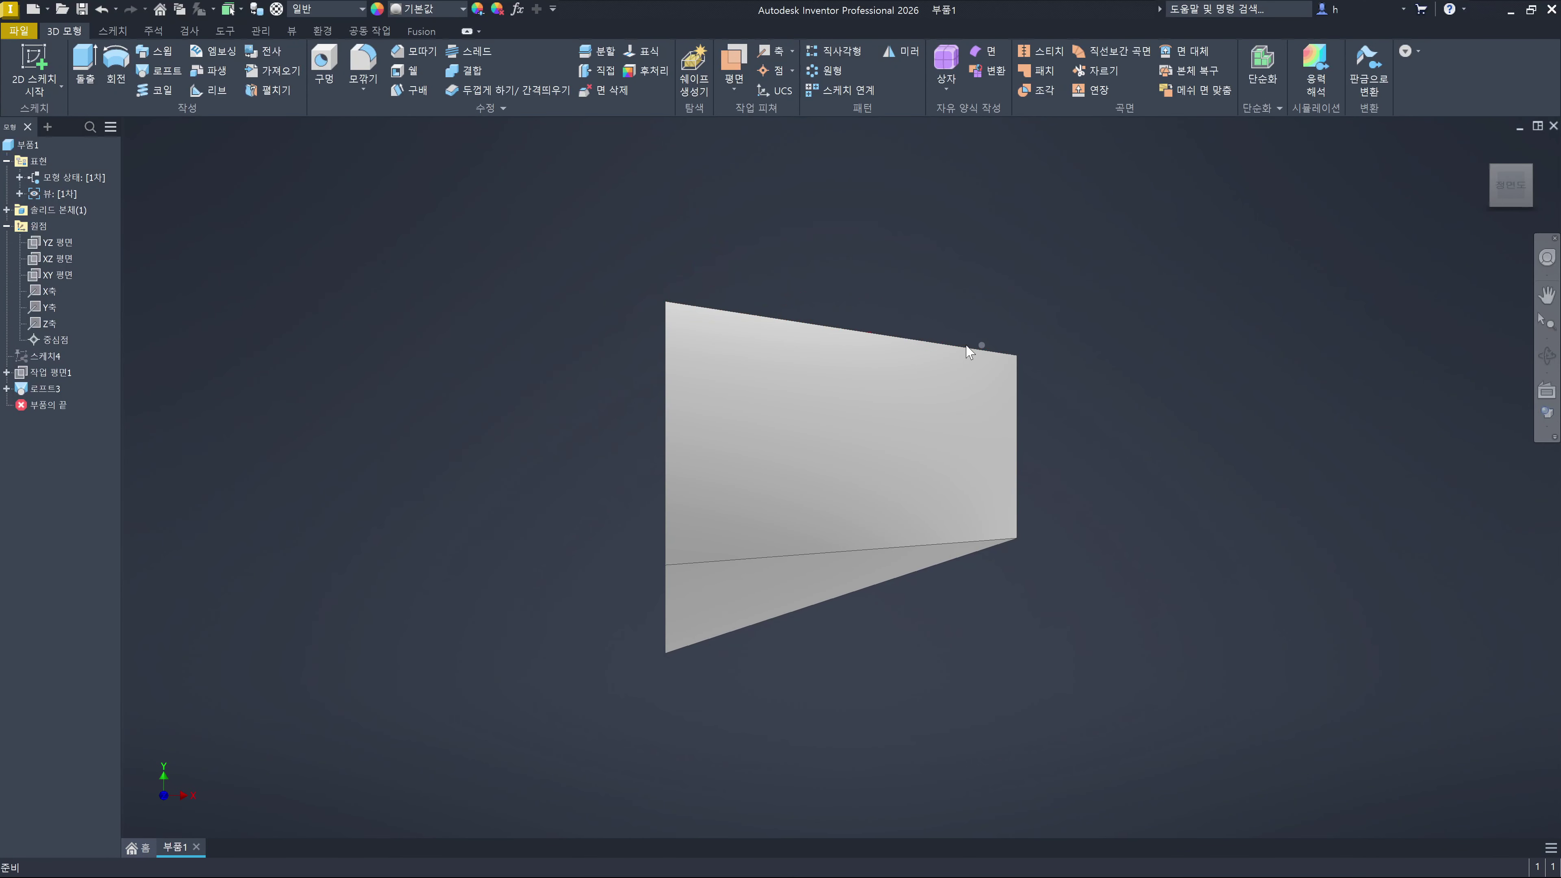
click(853, 338)
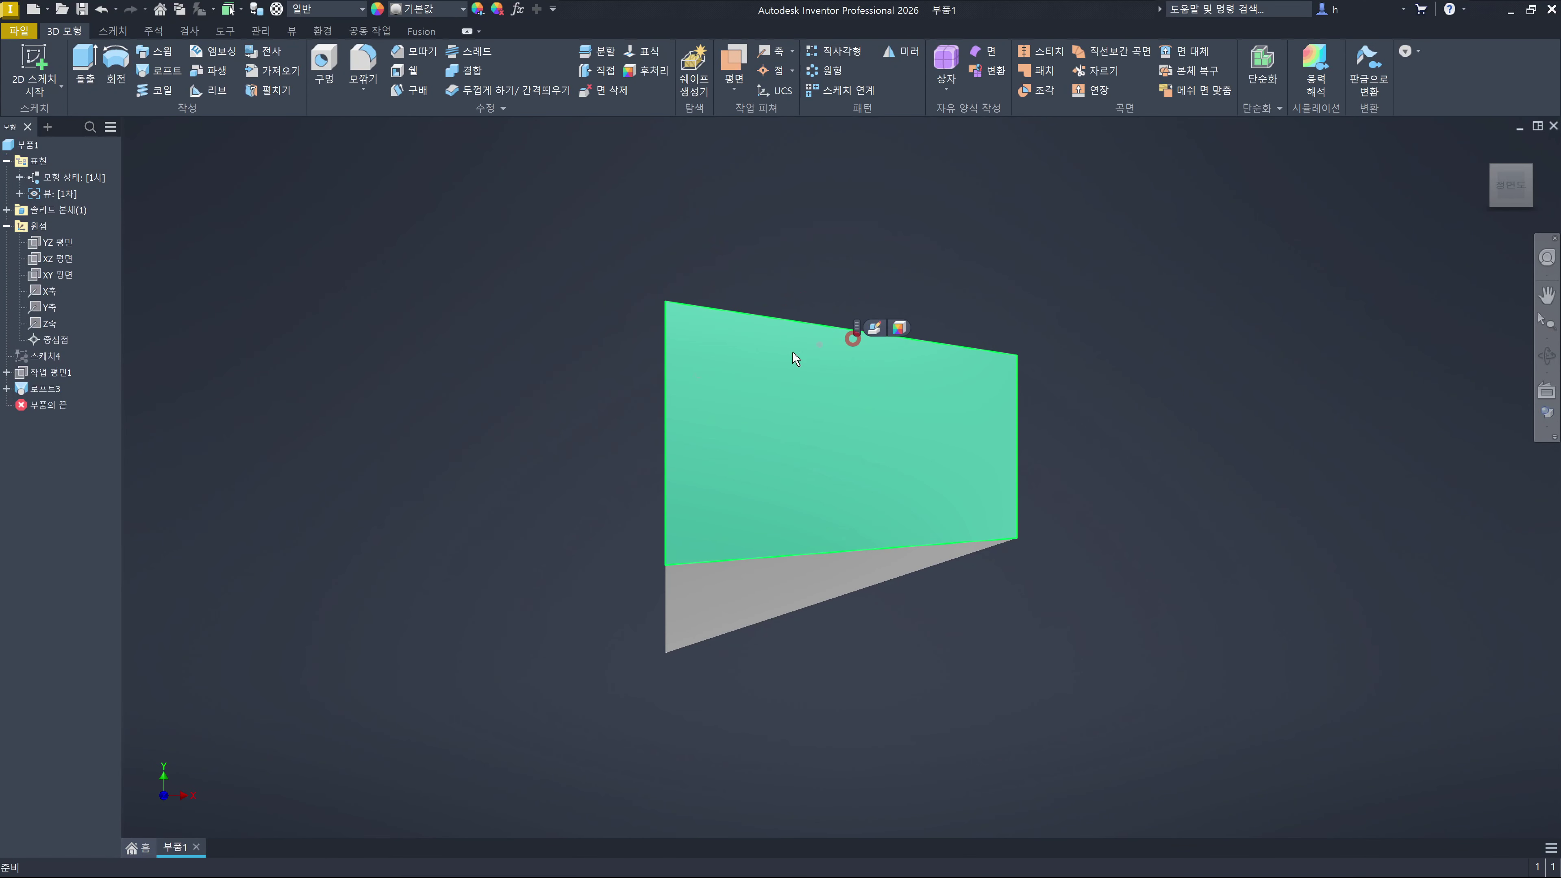
Edit the loft and set the circle section's condition to the direction condition (방향 상태) with a 90 deg angle and weight 1
double_click(54, 390)
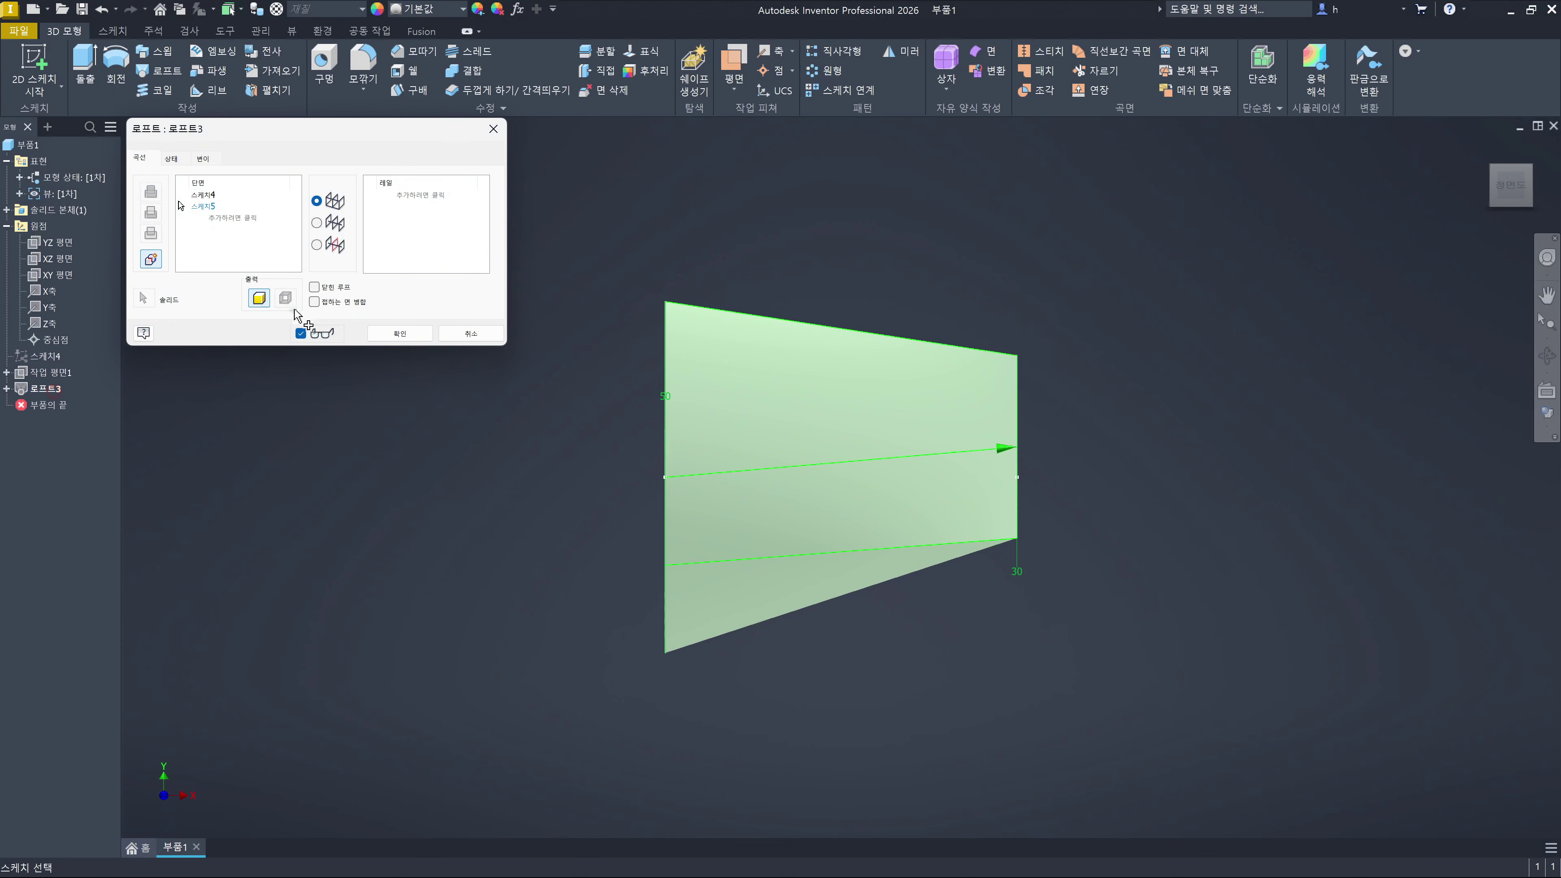
click(172, 158)
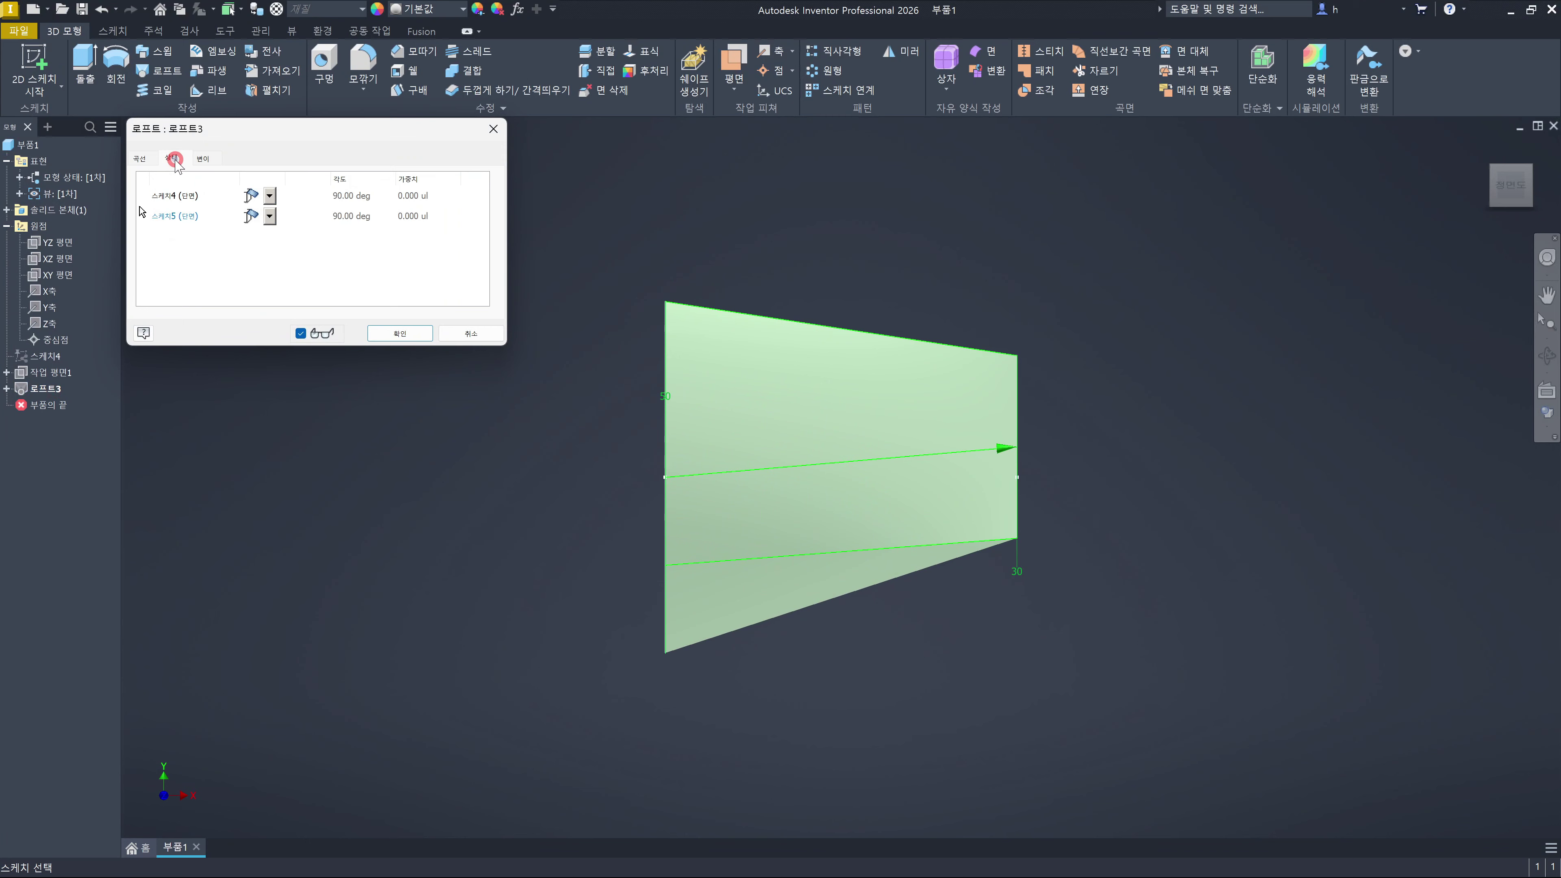
click(172, 196)
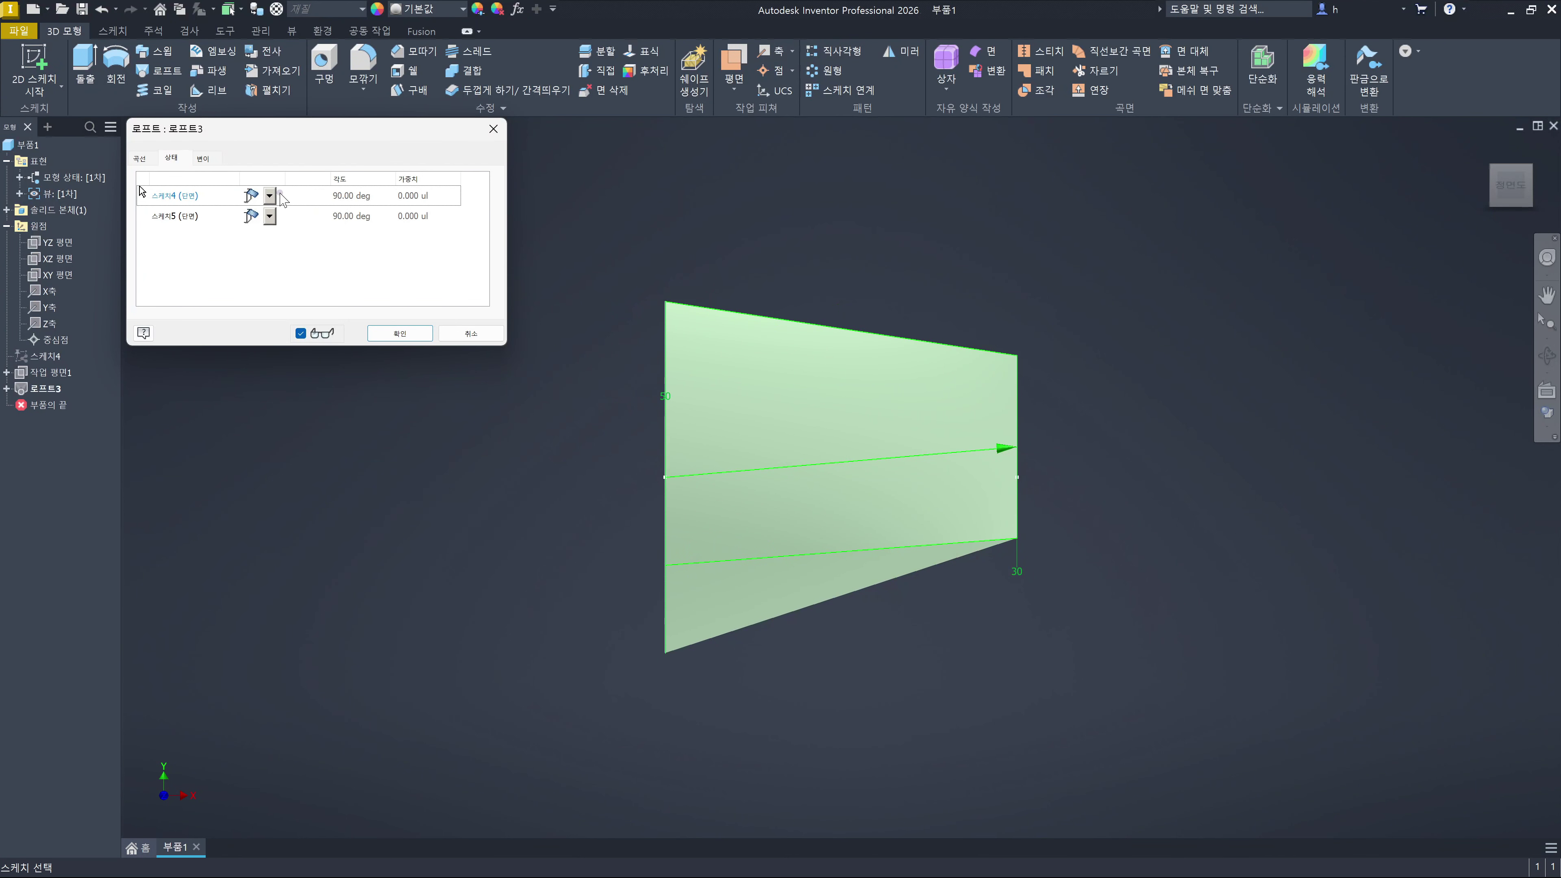
click(273, 194)
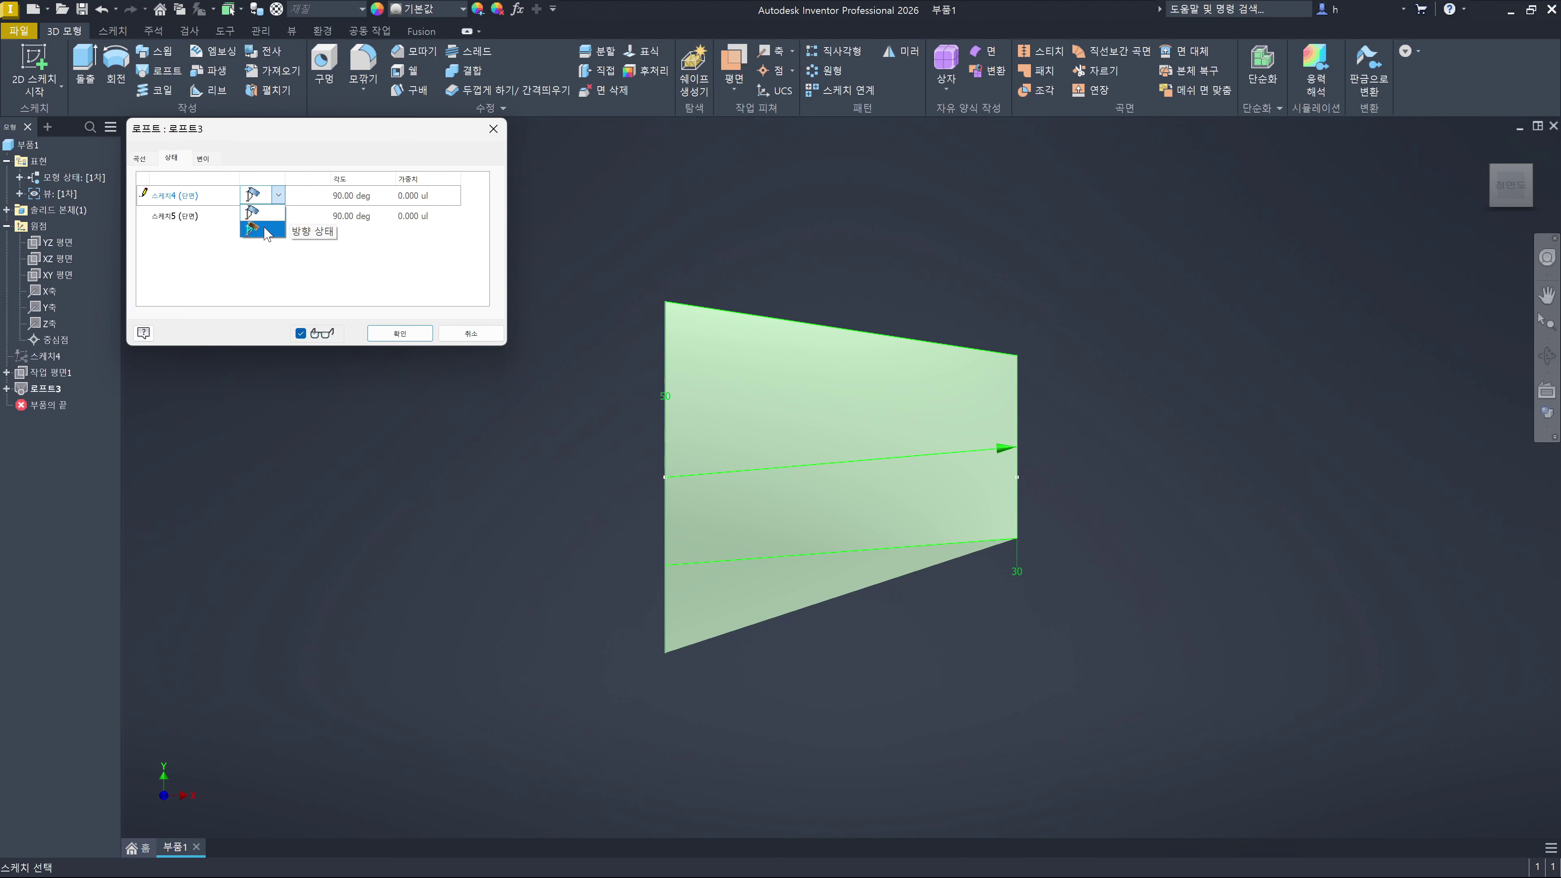
click(265, 227)
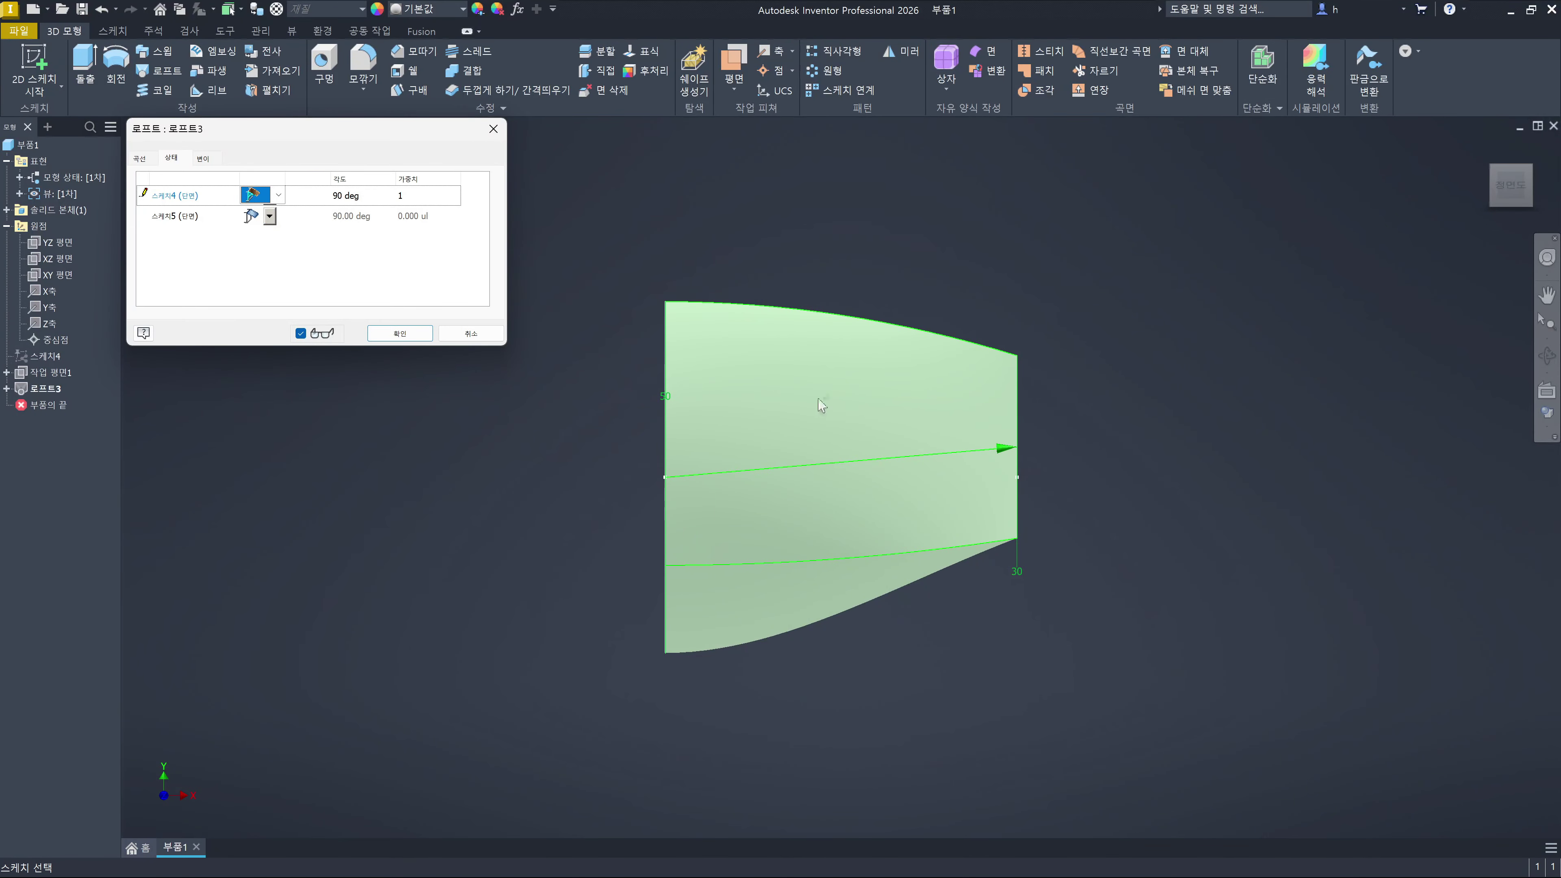
click(928, 687)
shift+drag(671, 288, 671, 699)
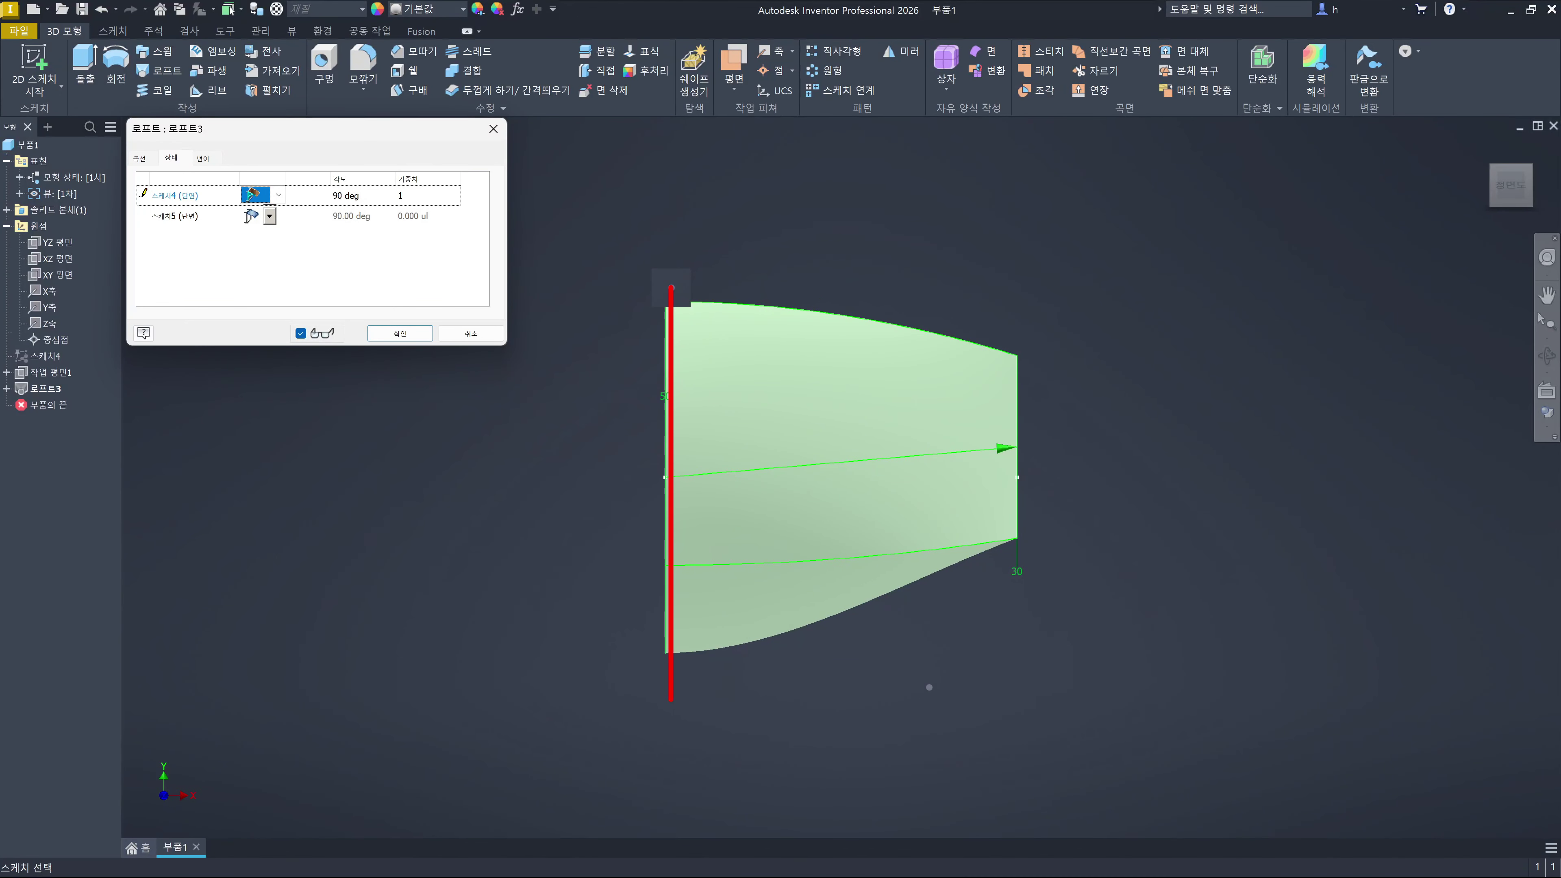
mouse_move(661, 323)
mouse_down()
mouse_move(670, 287)
mouse_move(665, 332)
mouse_move(878, 291)
mouse_move(803, 341)
mouse_up()
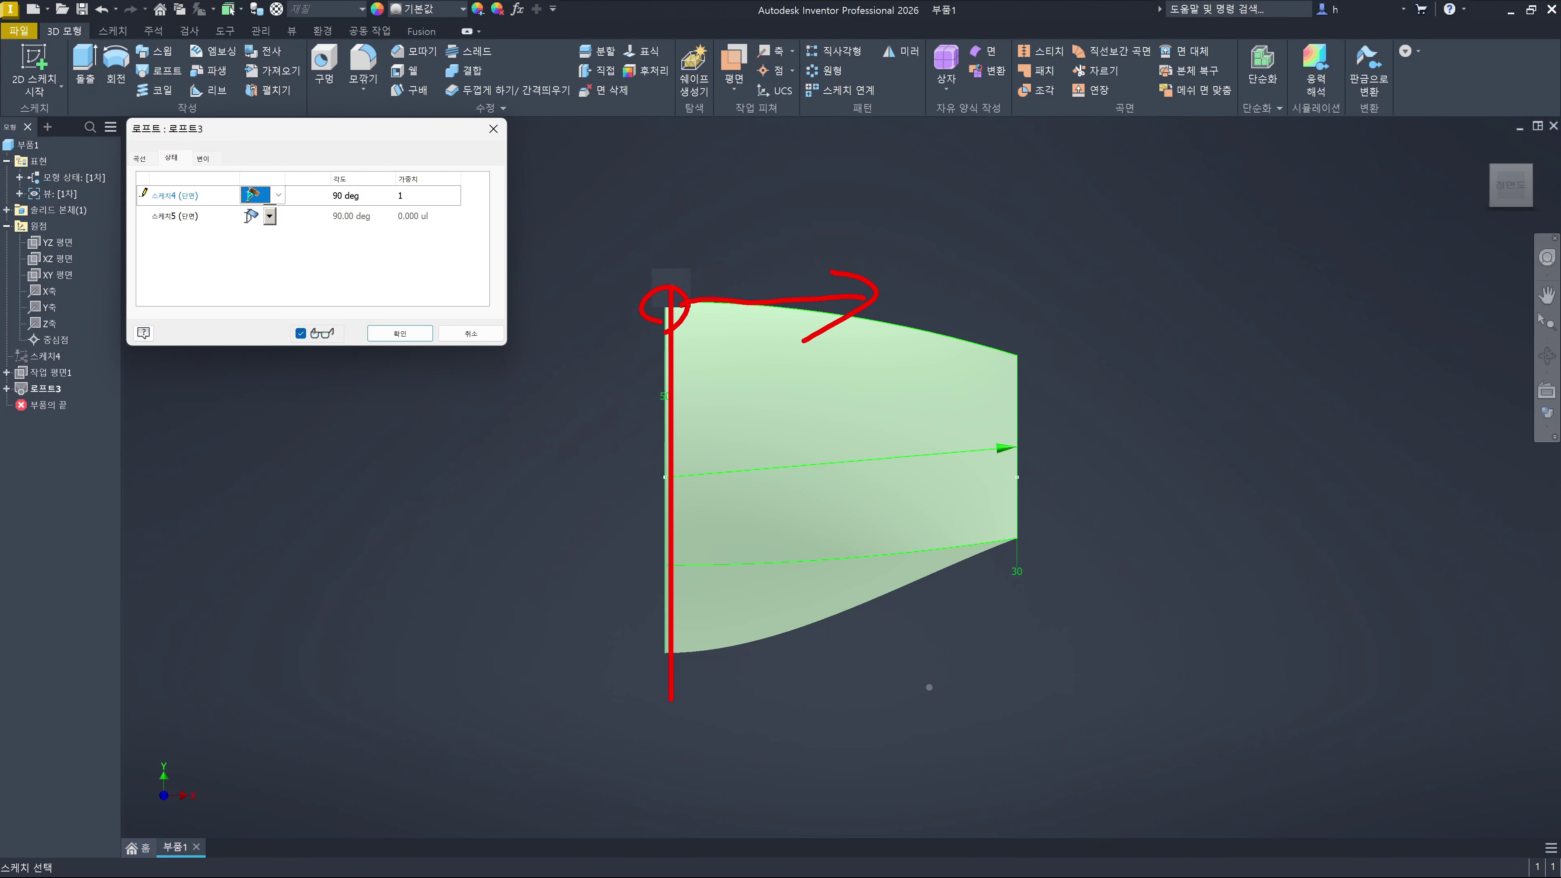
drag(745, 629, 782, 640)
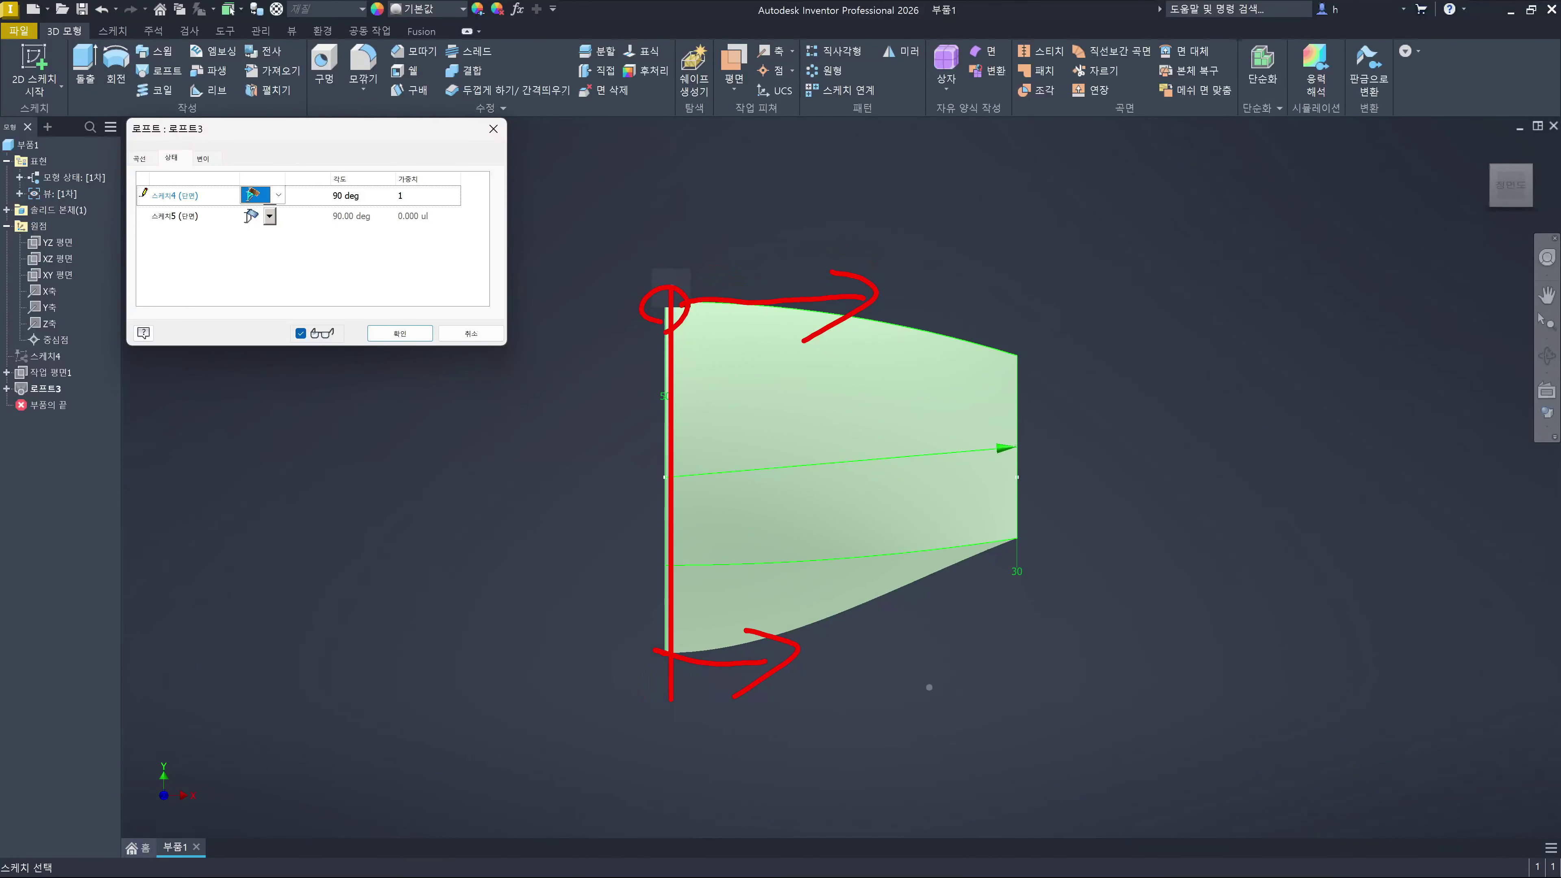
mouse_move(686, 296)
mouse_down()
mouse_move(891, 270)
mouse_move(1035, 284)
mouse_up()
mouse_move(1080, 397)
mouse_down()
mouse_move(1054, 504)
mouse_move(1136, 461)
mouse_move(1099, 546)
mouse_up()
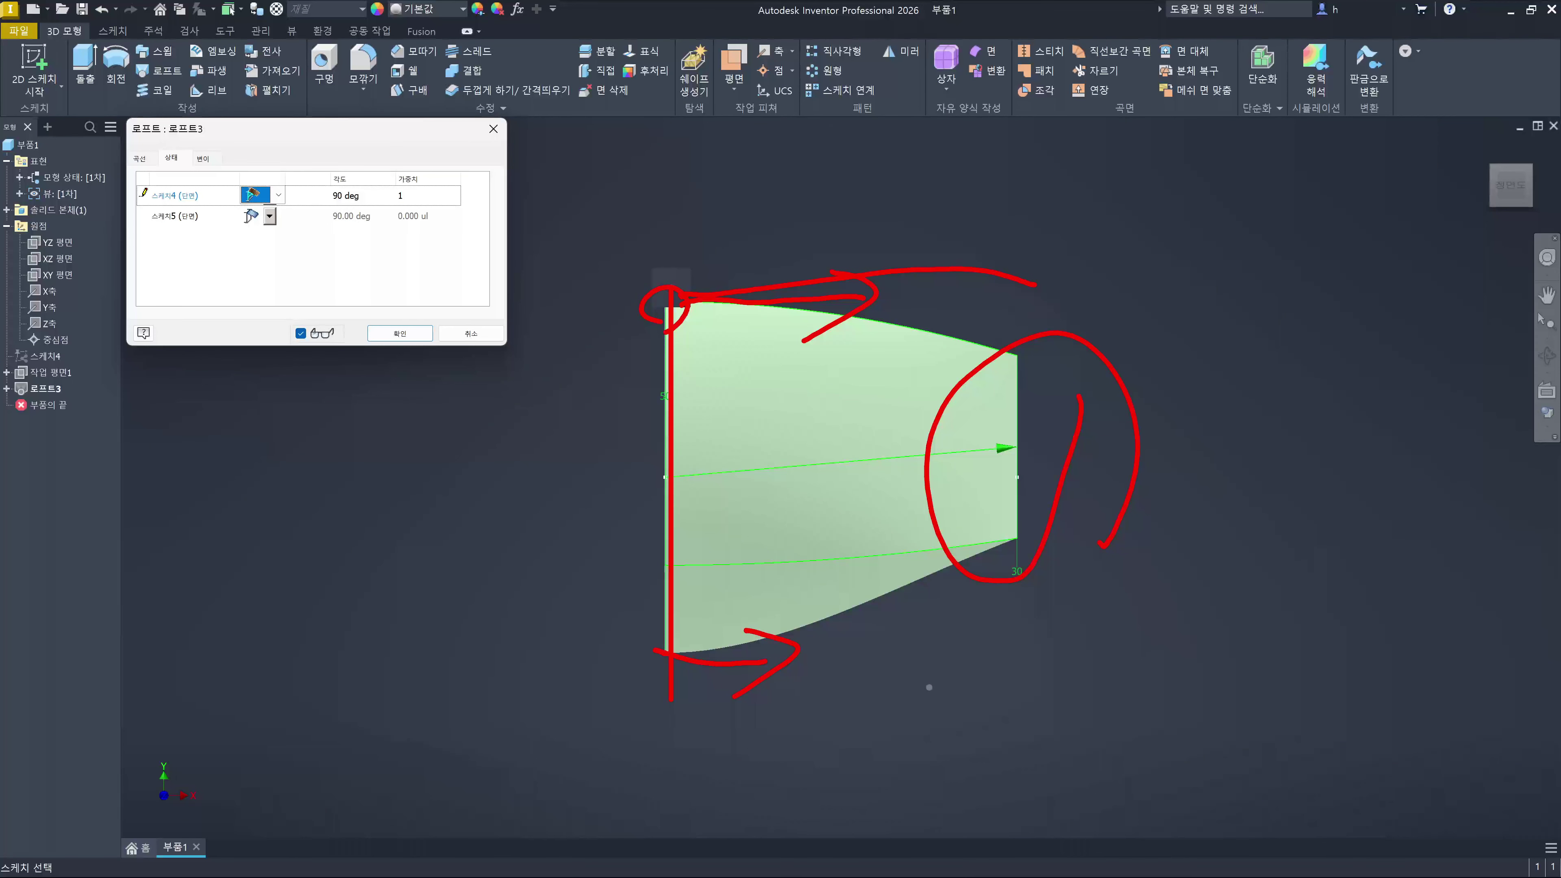
drag(685, 294, 800, 277)
mouse_move(808, 304)
mouse_down()
mouse_move(929, 330)
mouse_move(1008, 369)
mouse_move(994, 384)
mouse_up()
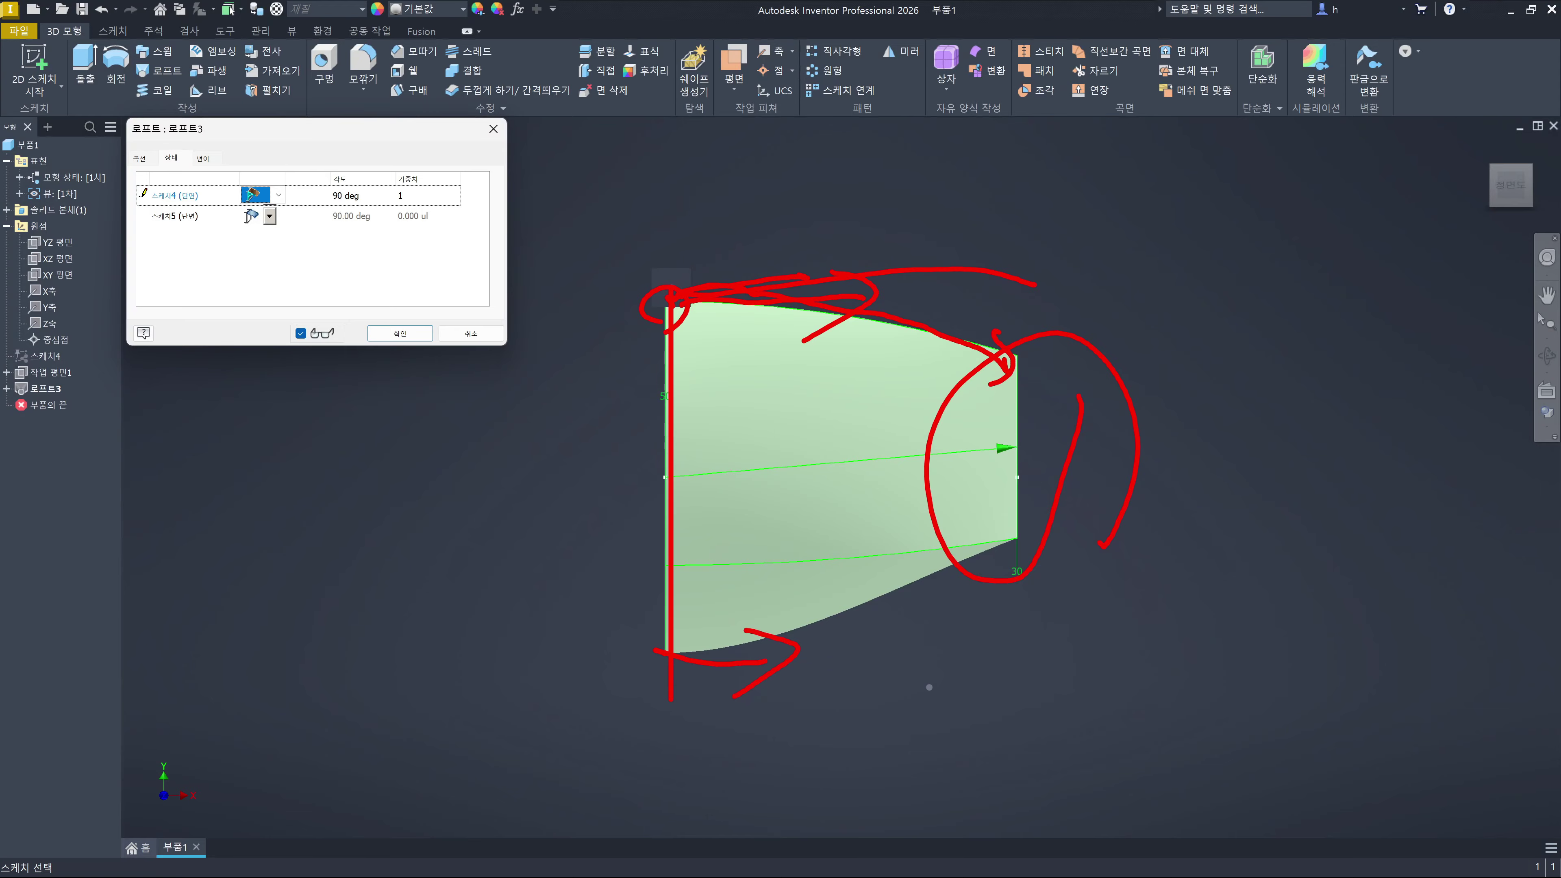
mouse_move(1044, 196)
mouse_down()
mouse_move(909, 270)
mouse_move(990, 271)
mouse_up()
mouse_move(717, 325)
mouse_down()
mouse_move(688, 349)
mouse_move(731, 360)
mouse_move(698, 375)
mouse_up()
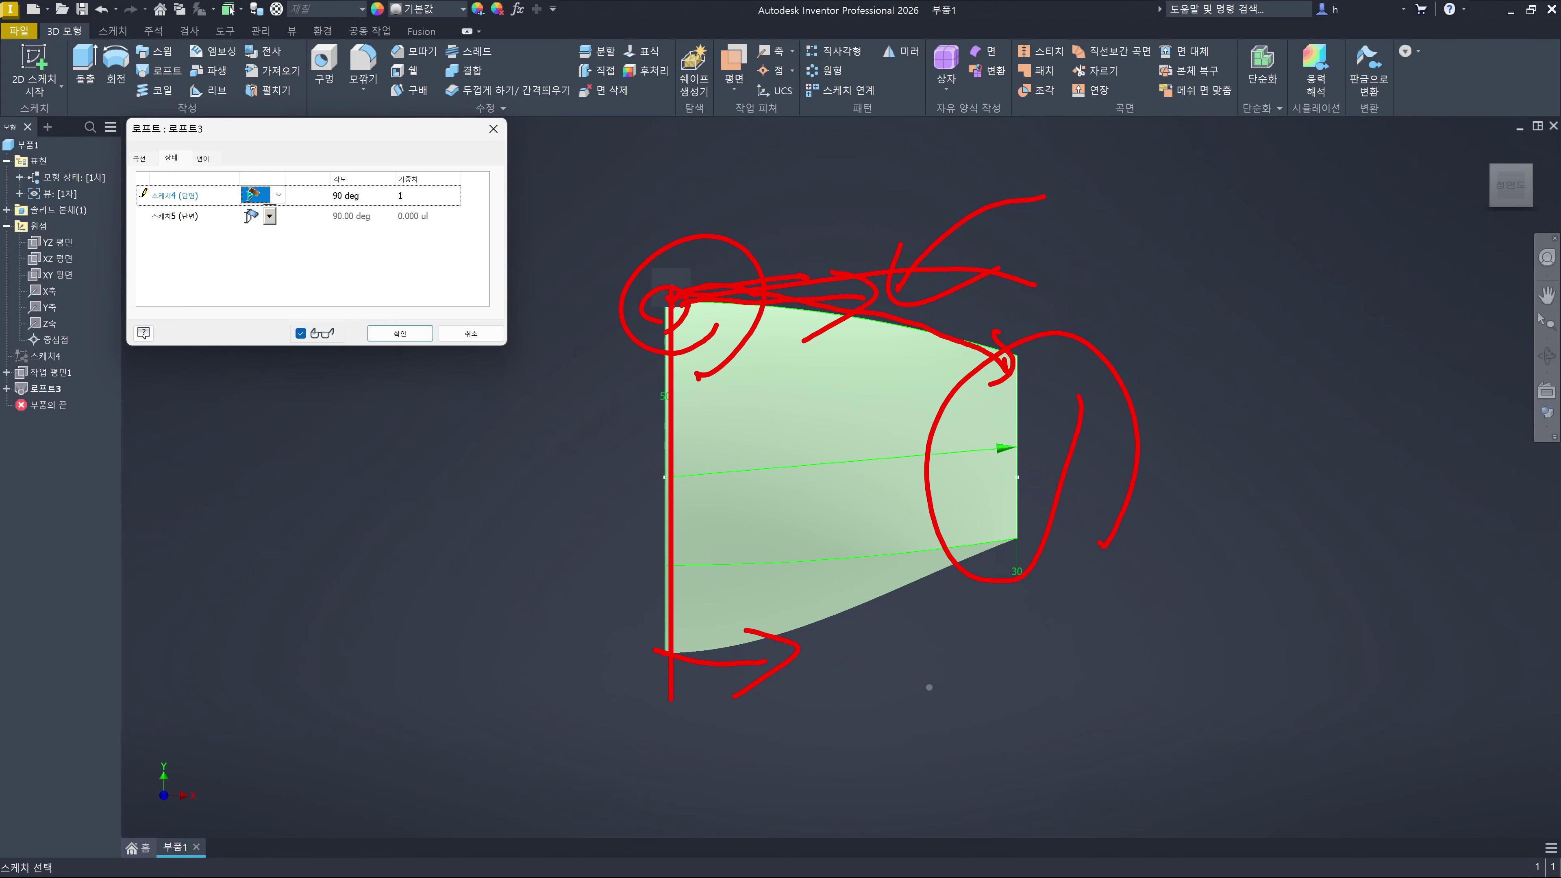
key(Escape)
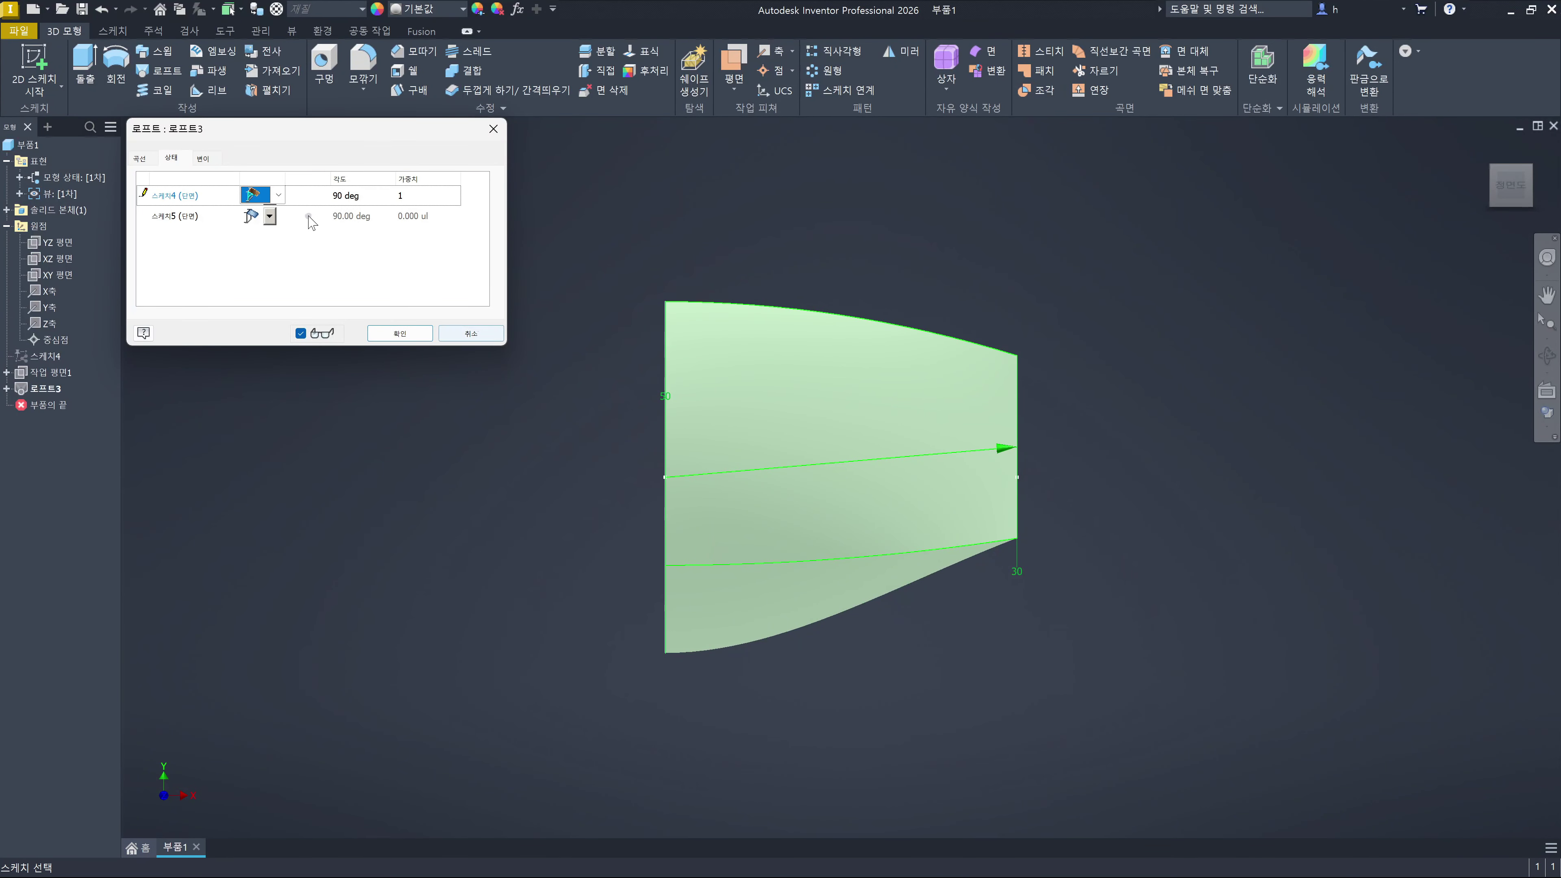
Set the 스케치5 section of the loft to the direction condition (방향 상태)
click(271, 217)
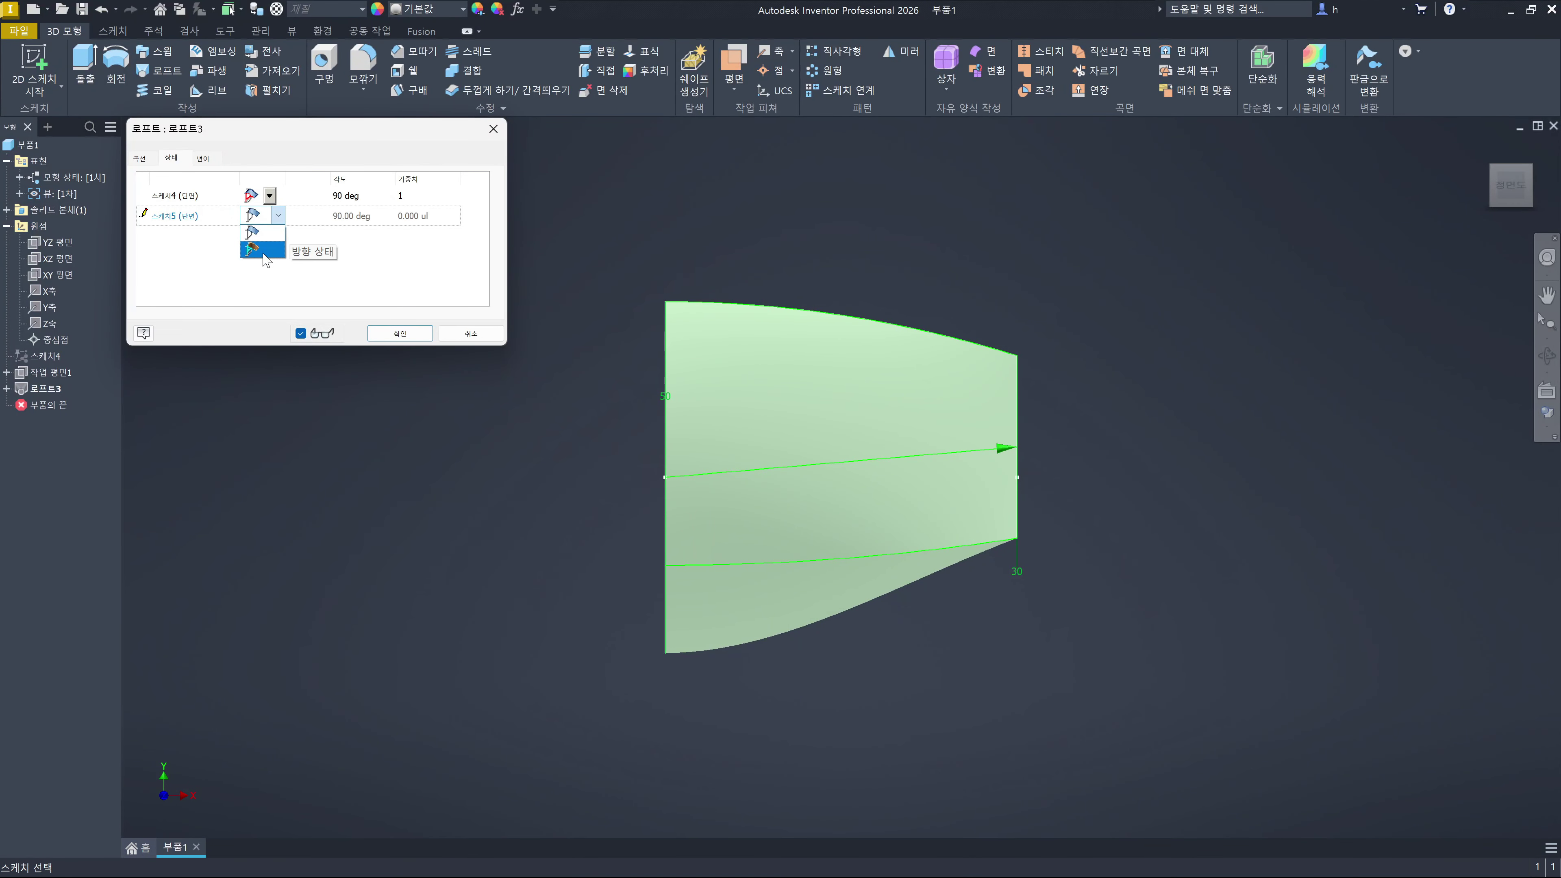
click(263, 251)
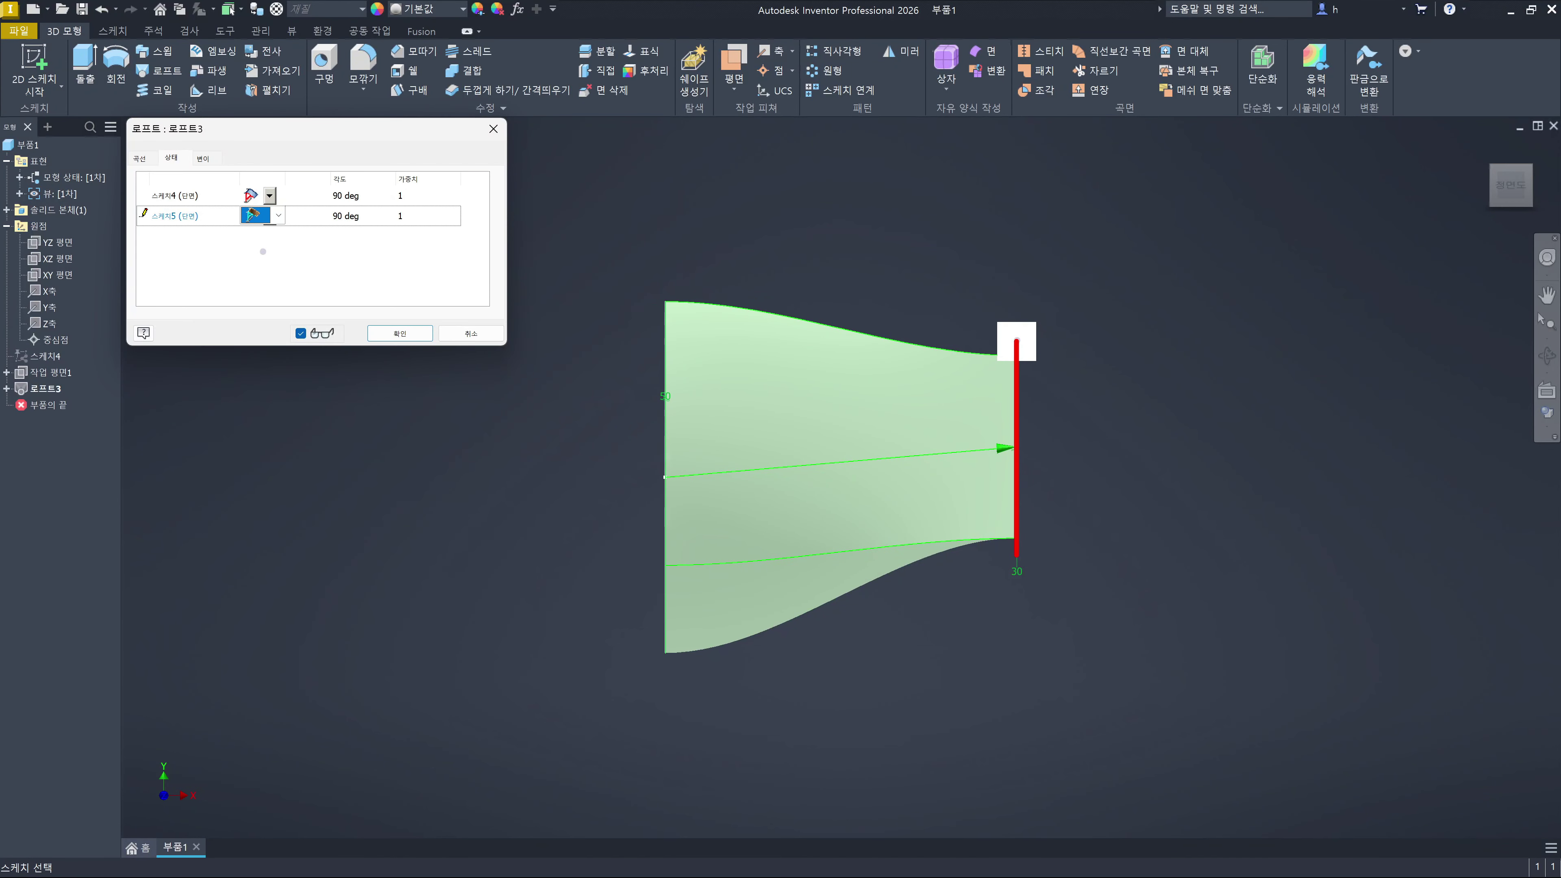
mouse_move(937, 356)
mouse_down()
mouse_move(1033, 350)
mouse_move(981, 374)
mouse_up()
drag(927, 539, 1011, 534)
drag(988, 523, 986, 556)
mouse_move(658, 293)
mouse_down()
mouse_move(737, 294)
mouse_move(742, 375)
mouse_up()
drag(665, 641, 760, 650)
mouse_move(723, 629)
mouse_down()
mouse_move(744, 672)
mouse_move(693, 650)
mouse_move(974, 540)
mouse_up()
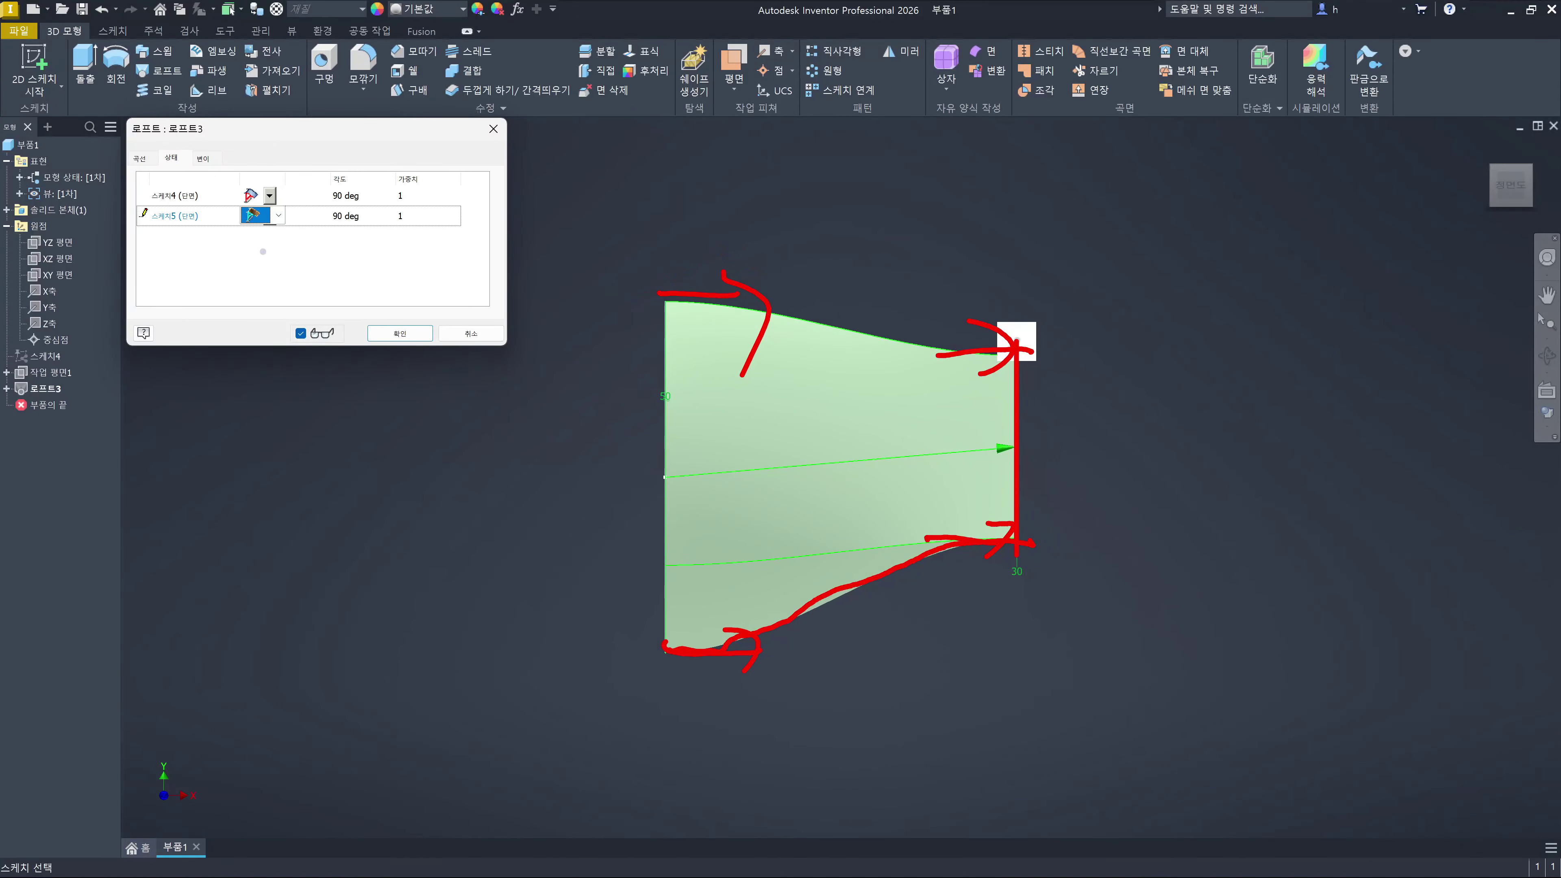
drag(1193, 507, 983, 529)
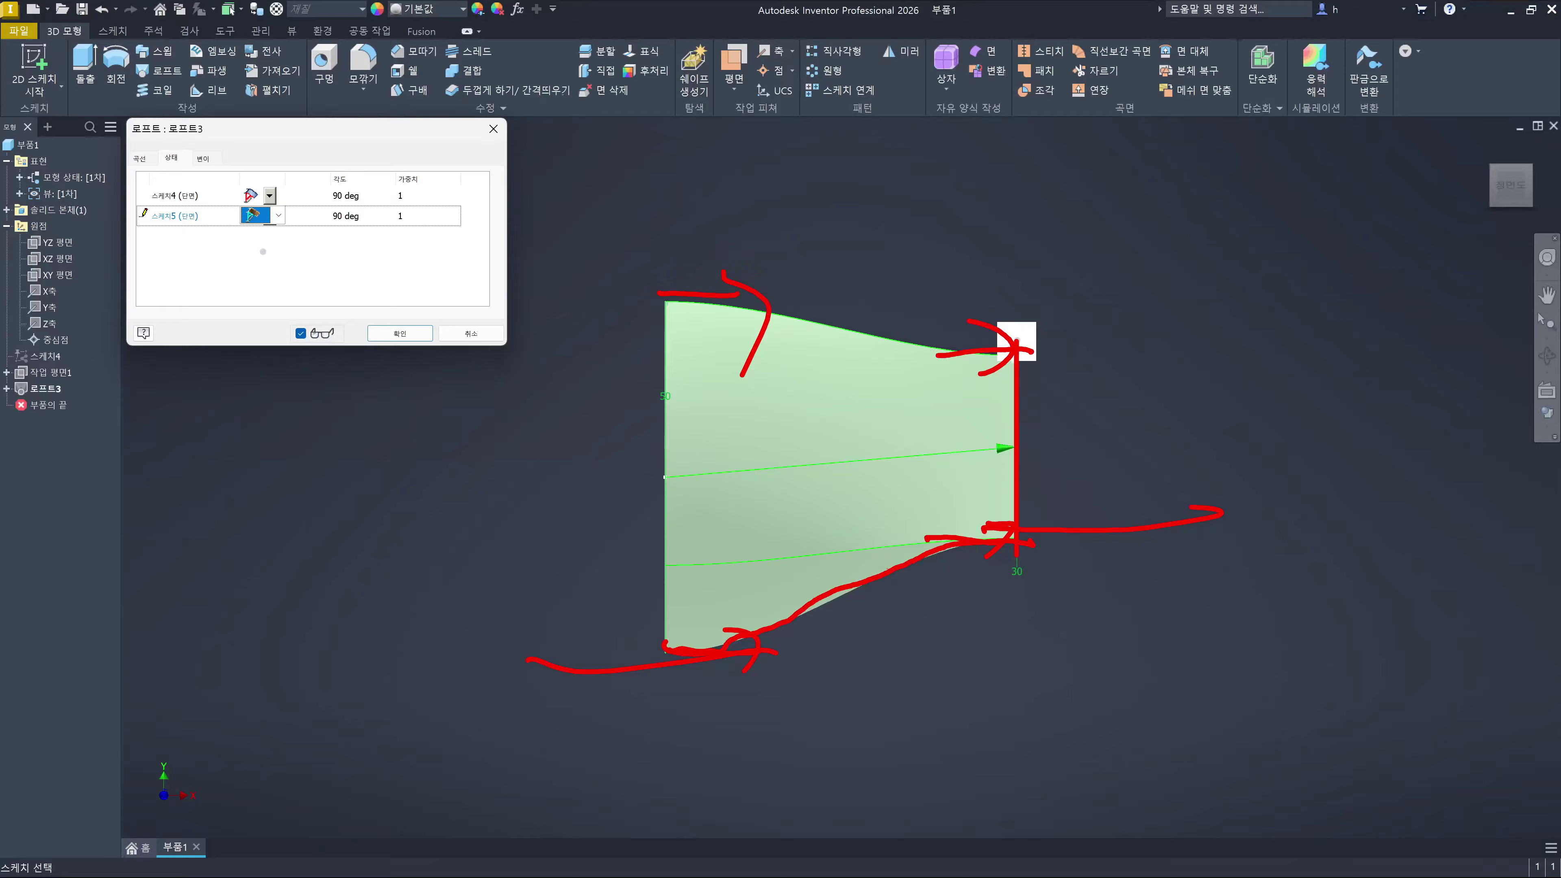
drag(668, 644, 1008, 530)
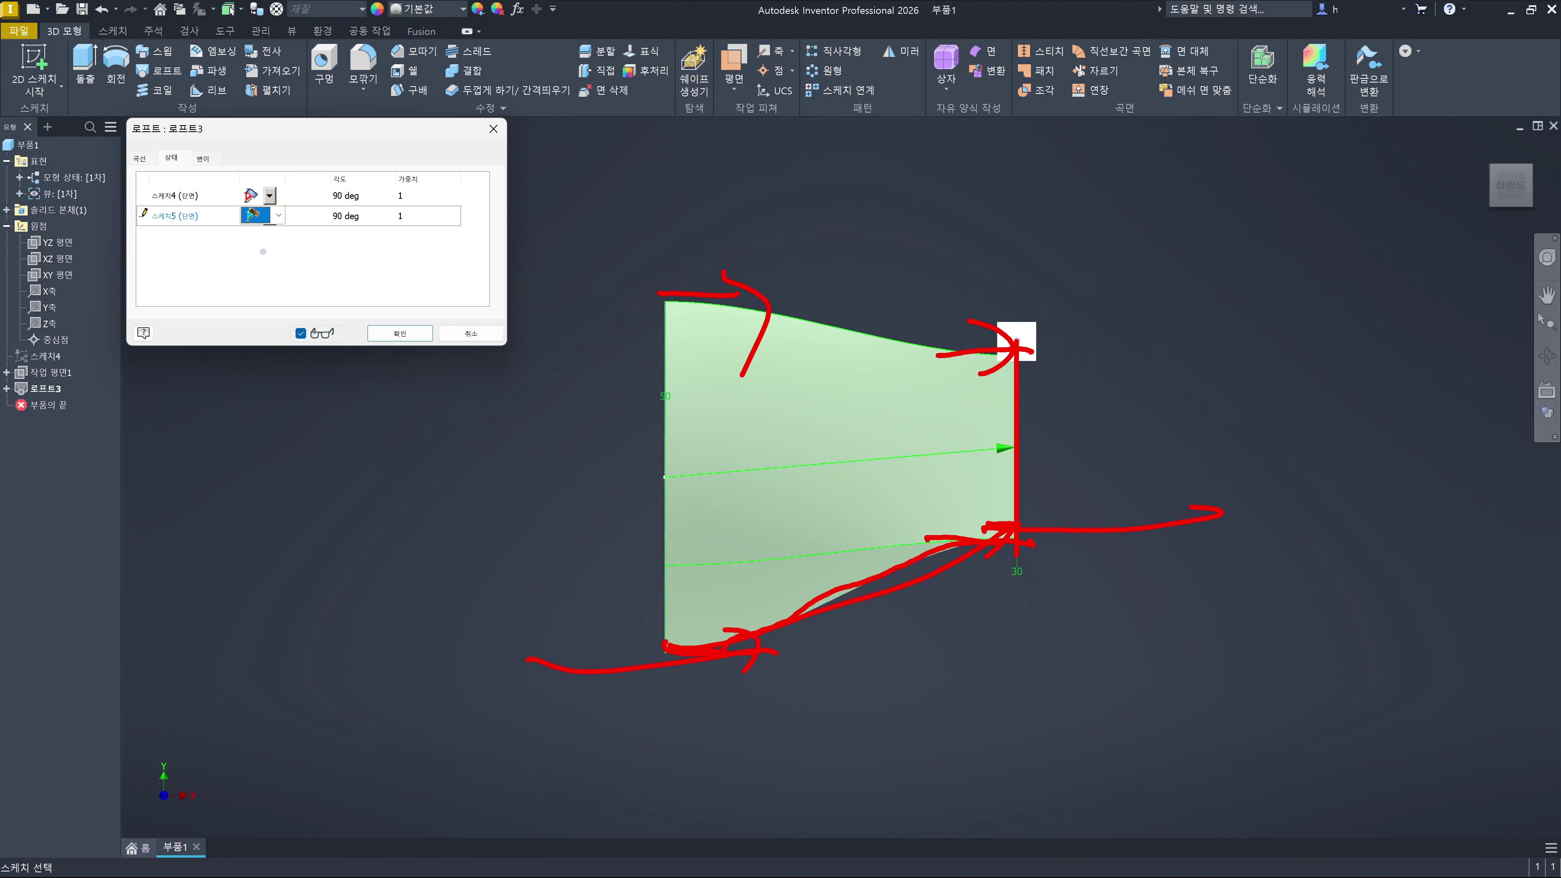
drag(300, 215, 258, 301)
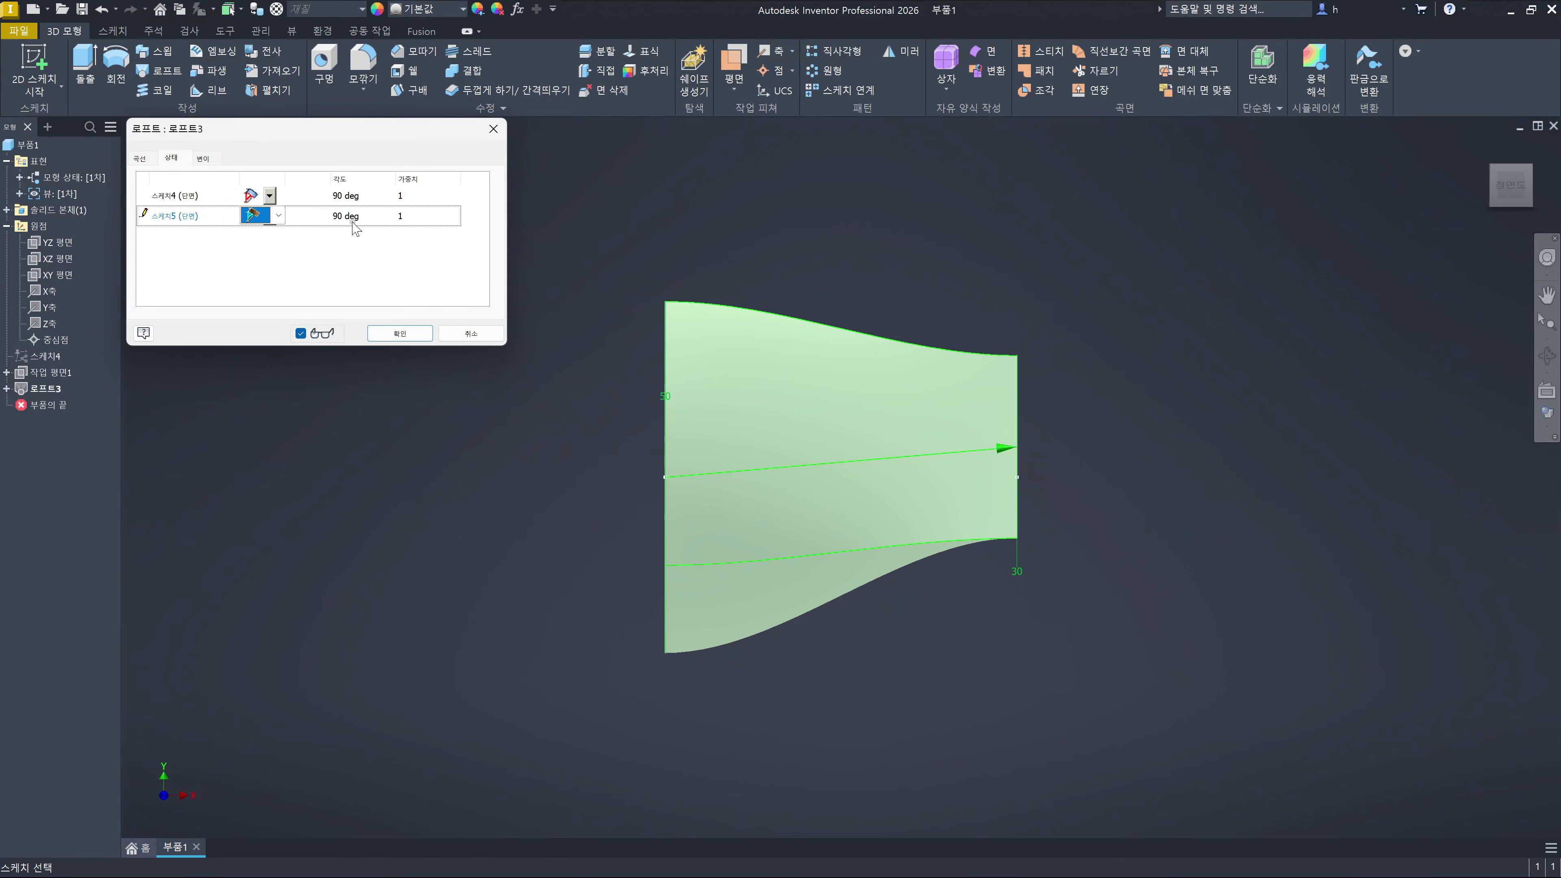
Try the loft with an 89.9-degree angle on the 스케치4 section, and undo that edit
click(348, 196)
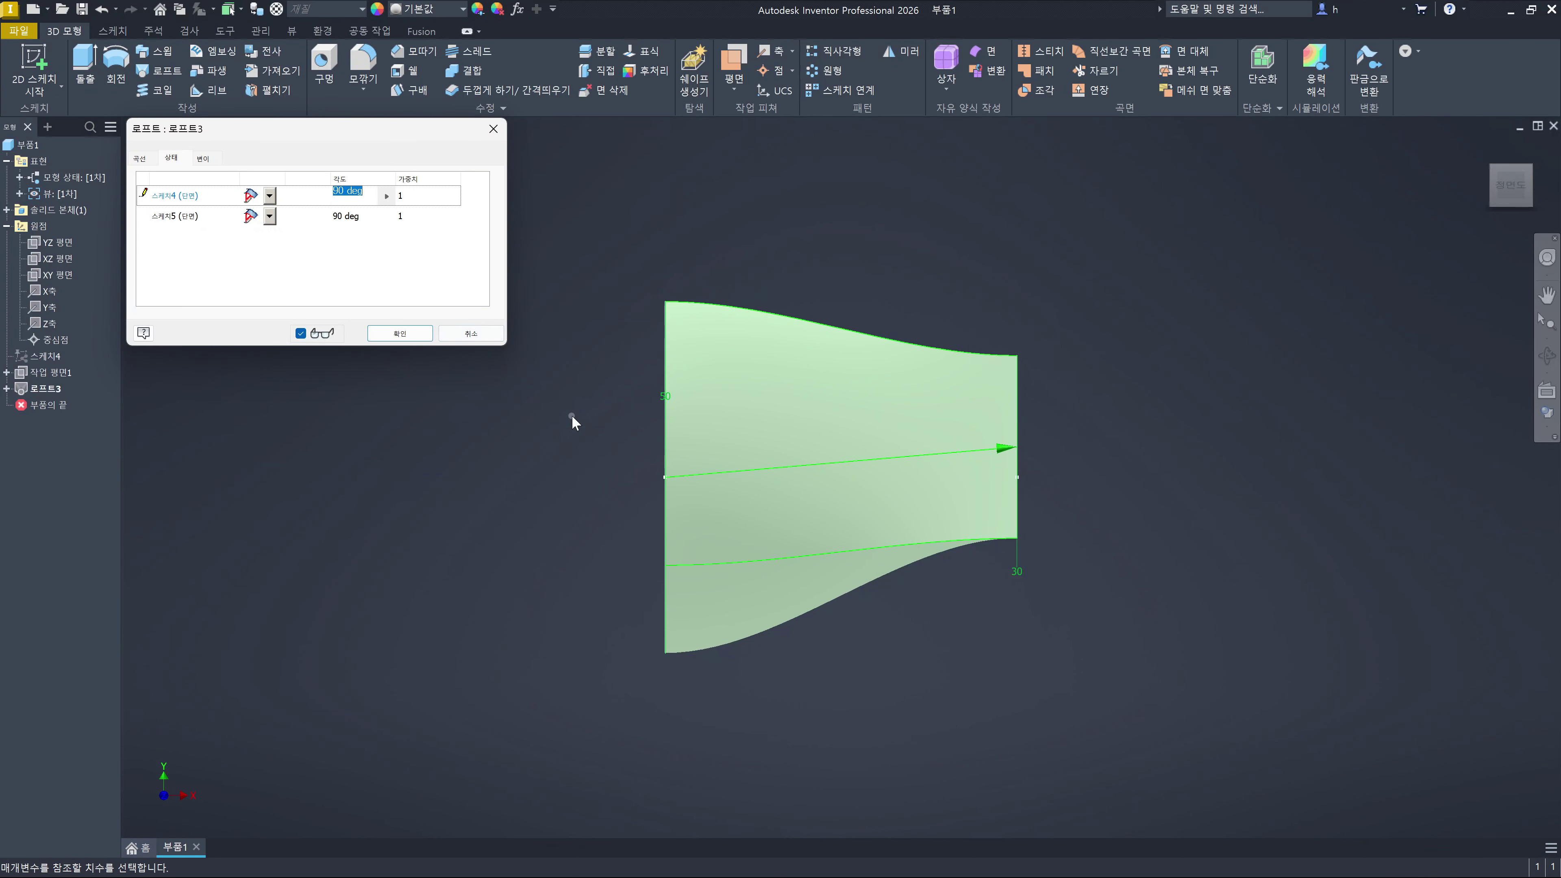
click(367, 197)
text(89.9)
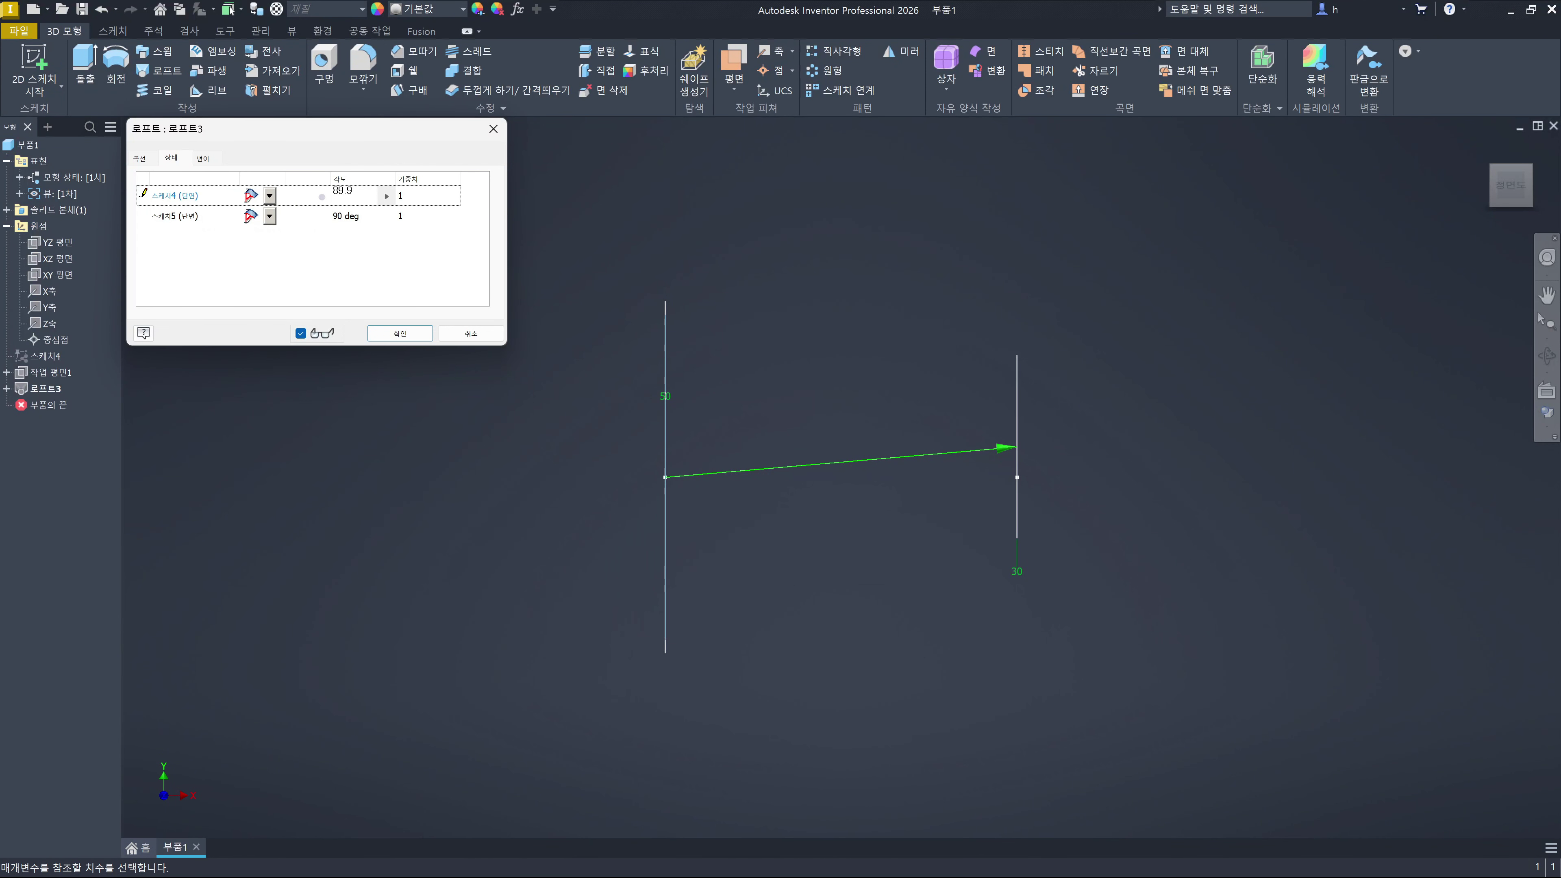
click(400, 333)
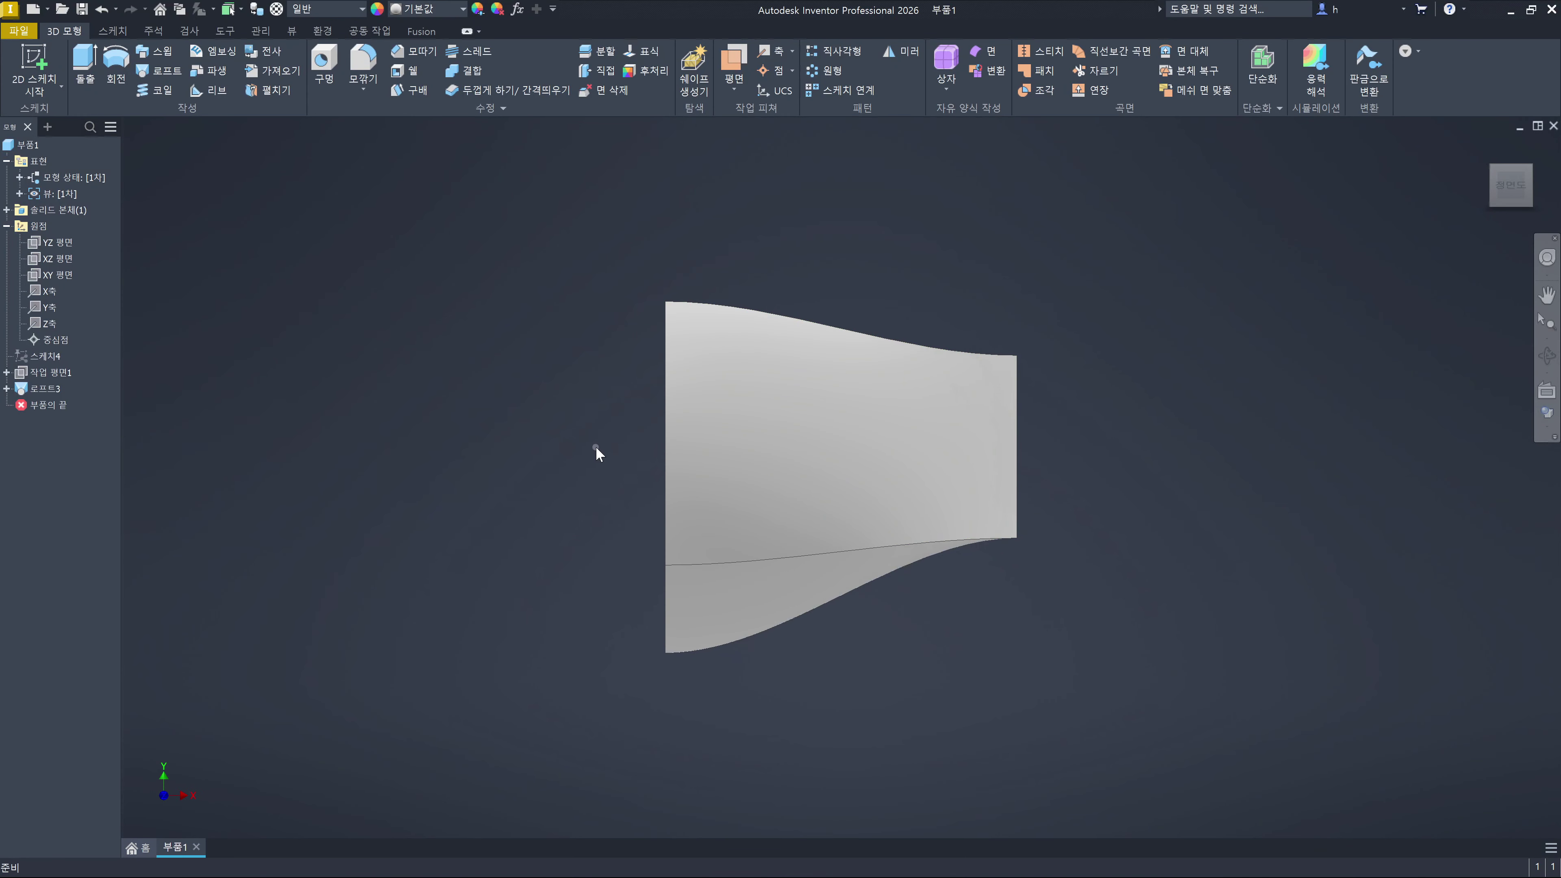
key(ctrl+z)
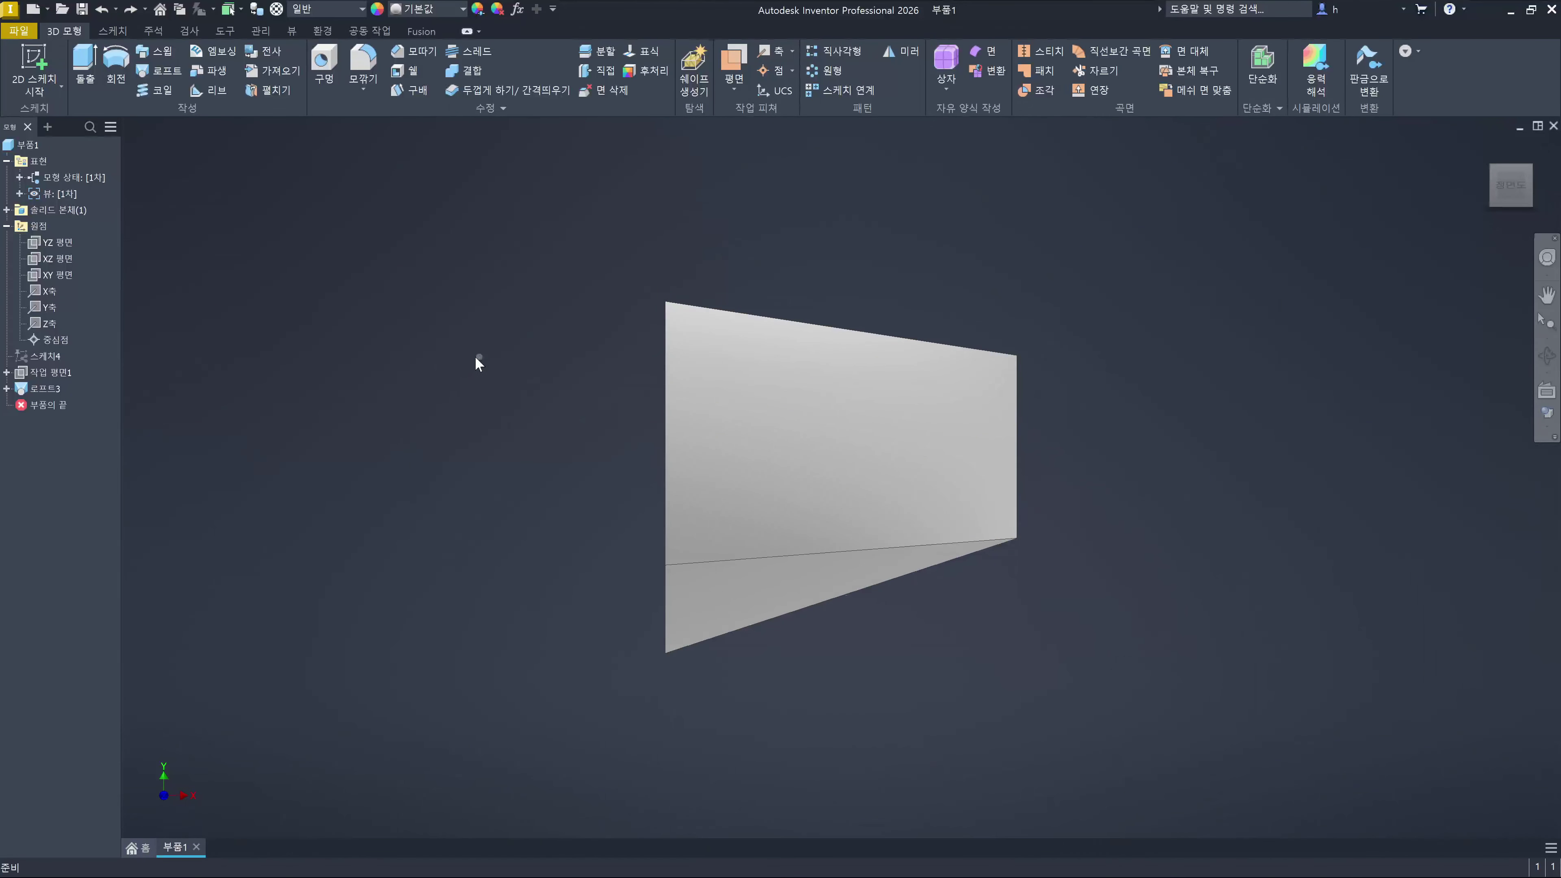
Edit the 로프트3 loft and set both the 스케치4 and 스케치5 sections to the direction condition (방향 상태)
double_click(46, 389)
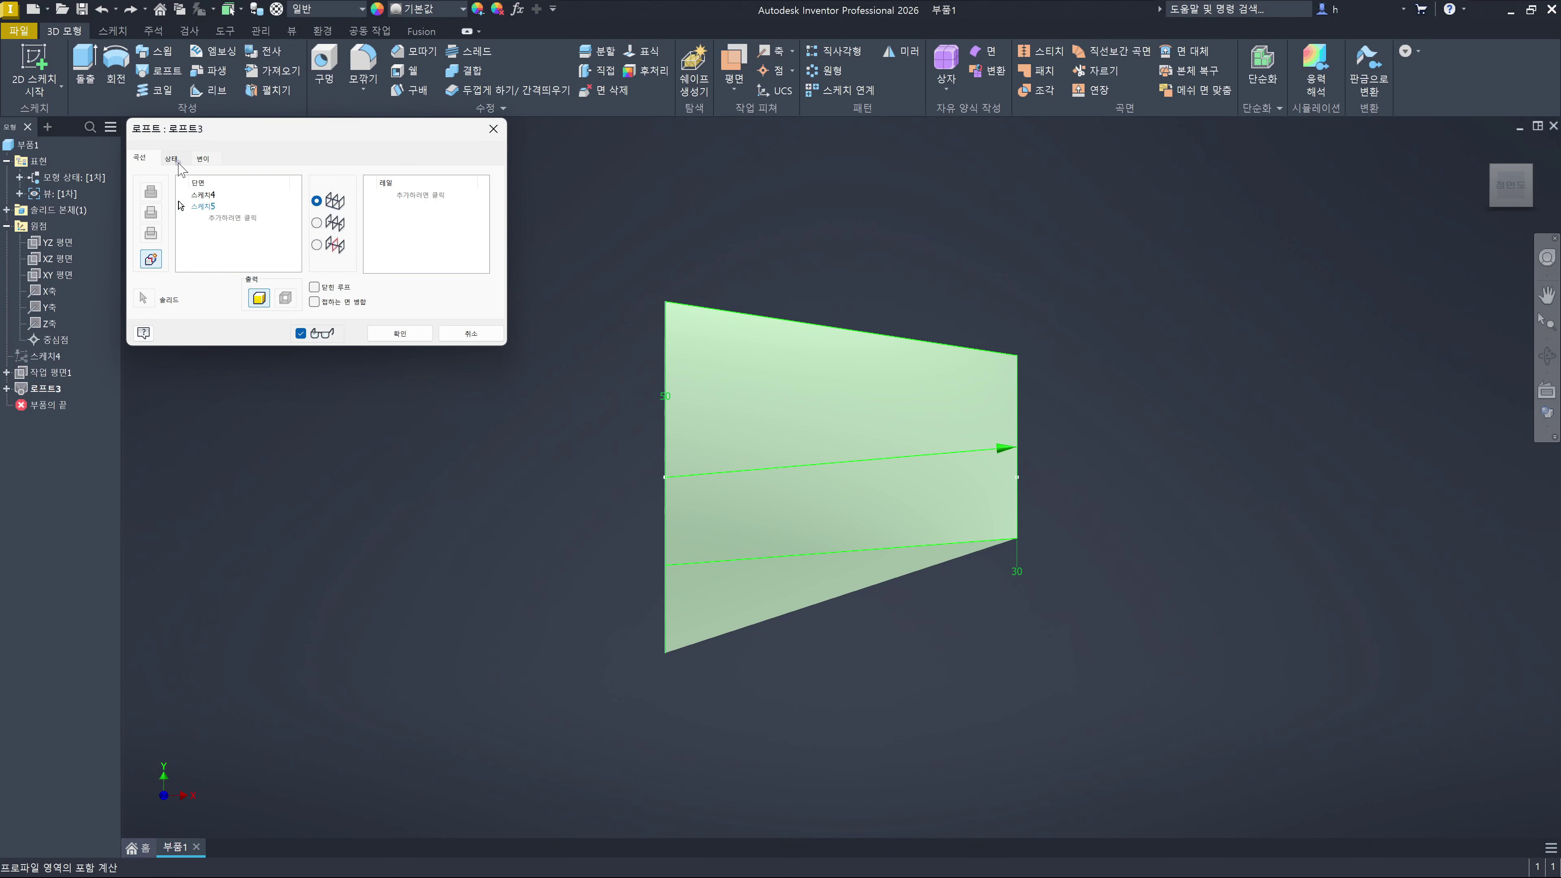
click(202, 158)
click(182, 159)
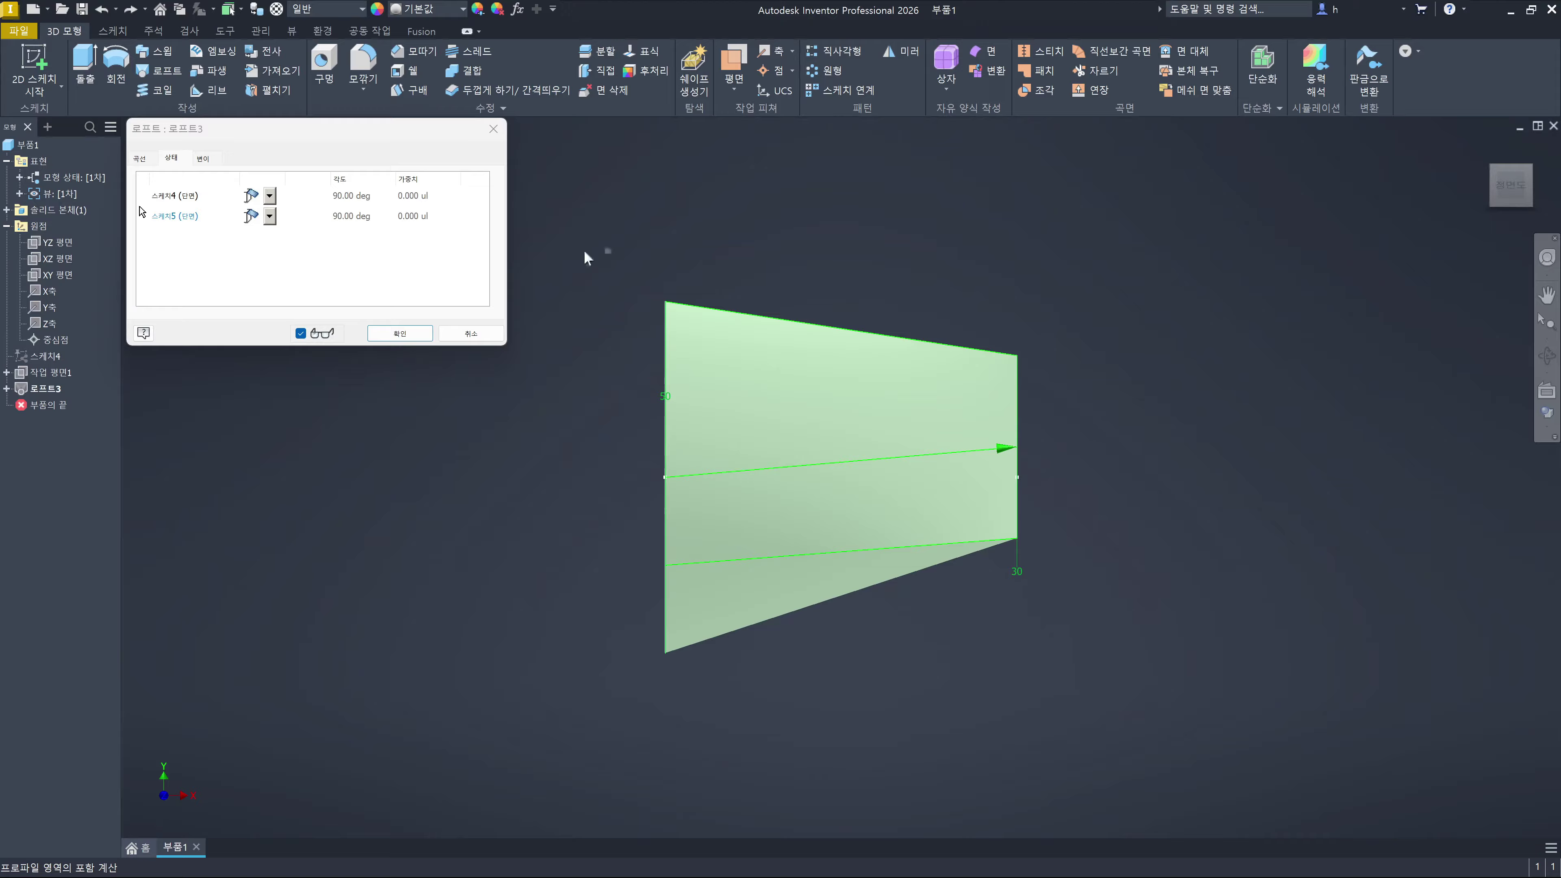
click(263, 197)
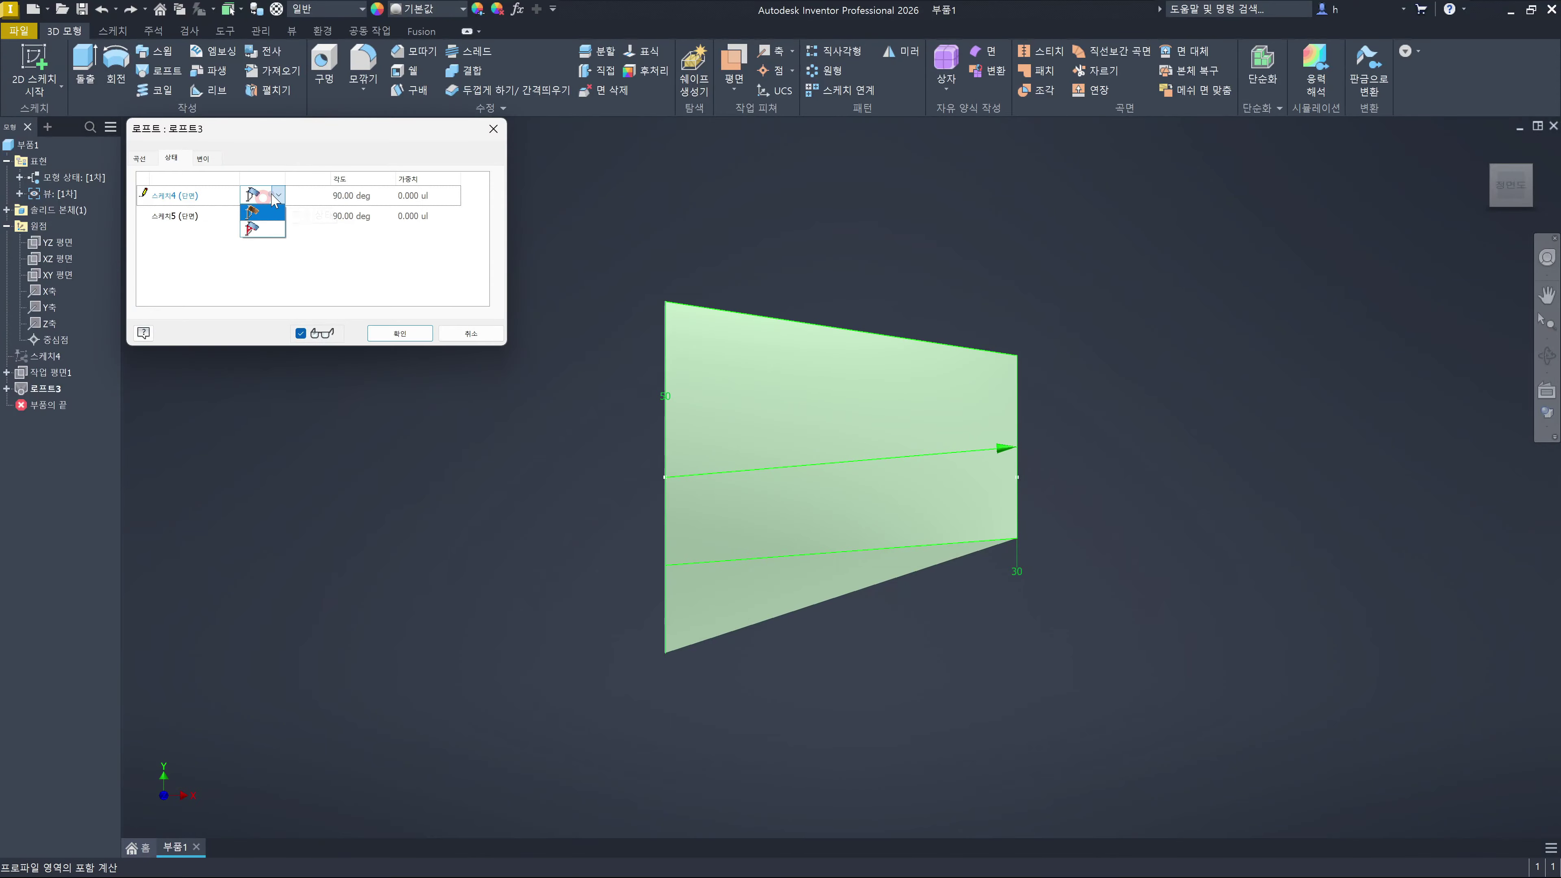
click(274, 208)
click(269, 197)
click(271, 230)
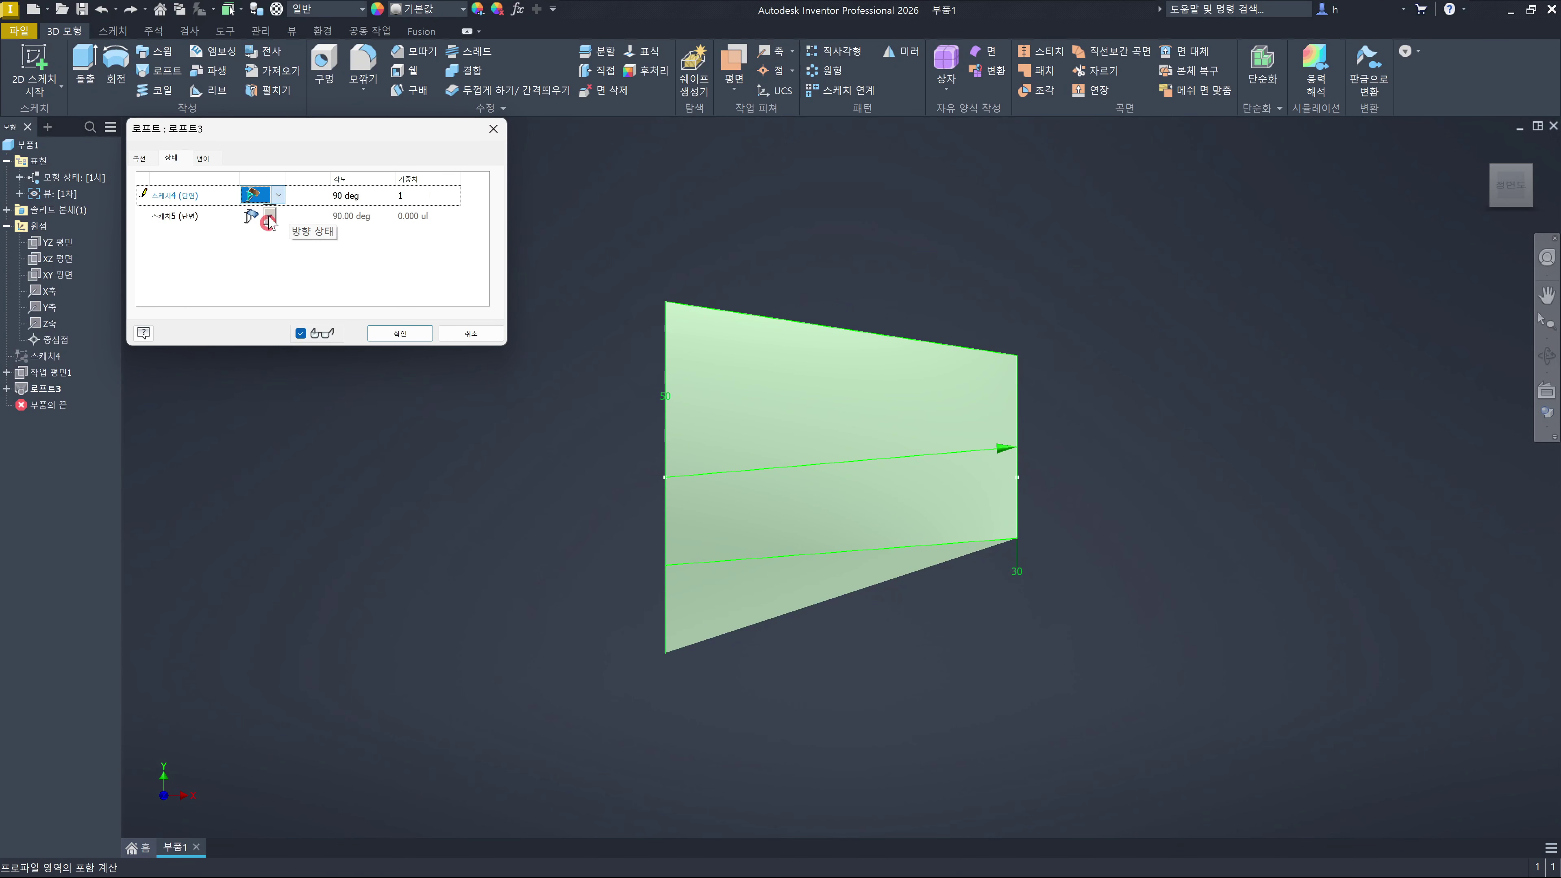
click(269, 215)
click(276, 248)
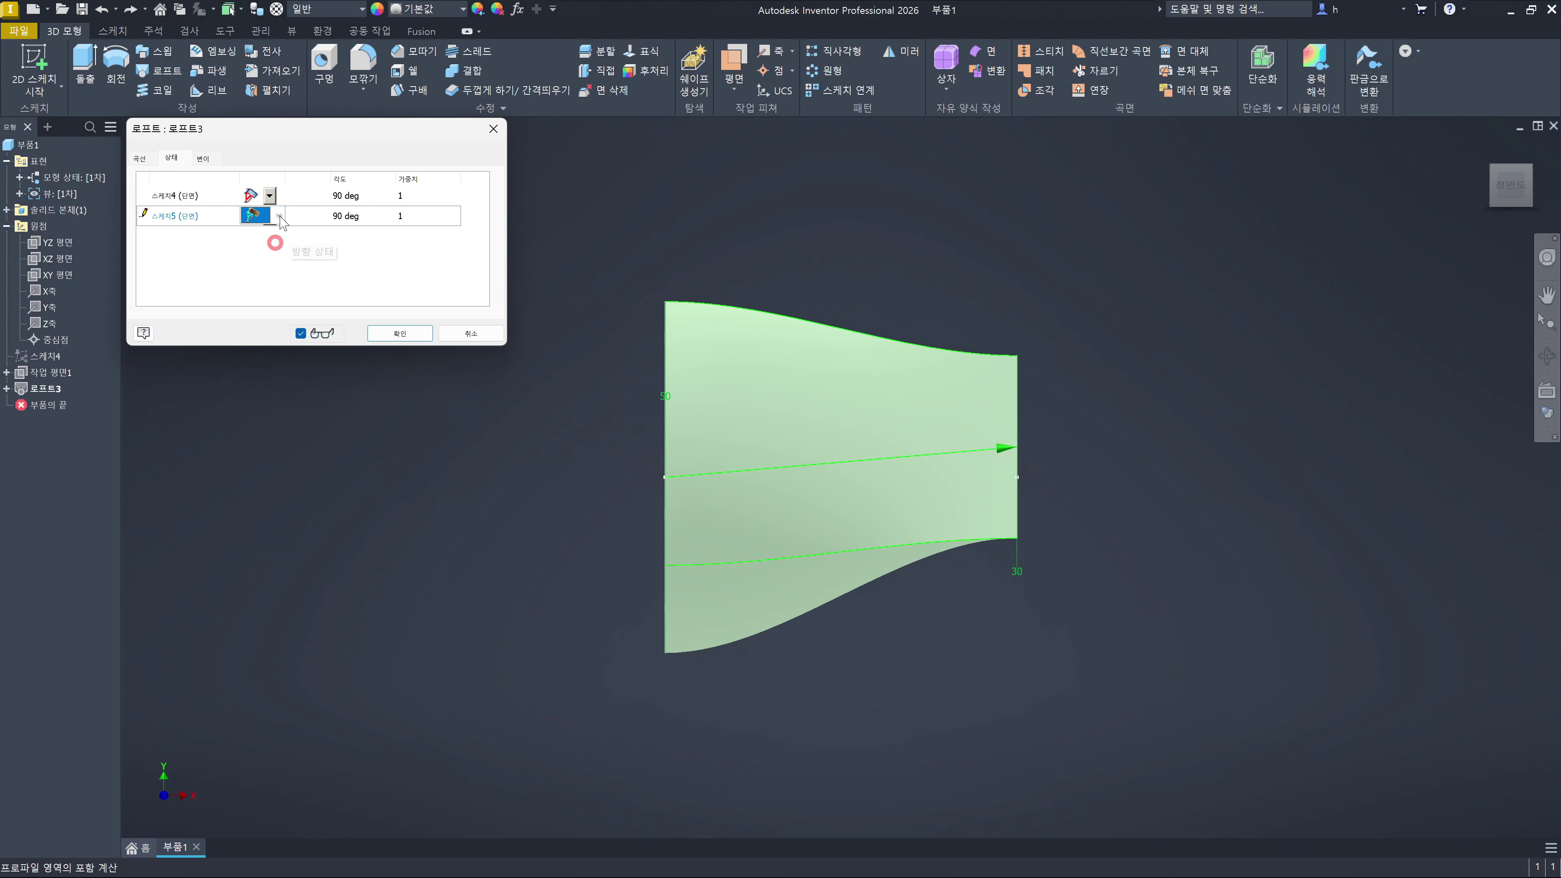
click(318, 413)
drag(663, 290, 768, 285)
drag(680, 623, 718, 680)
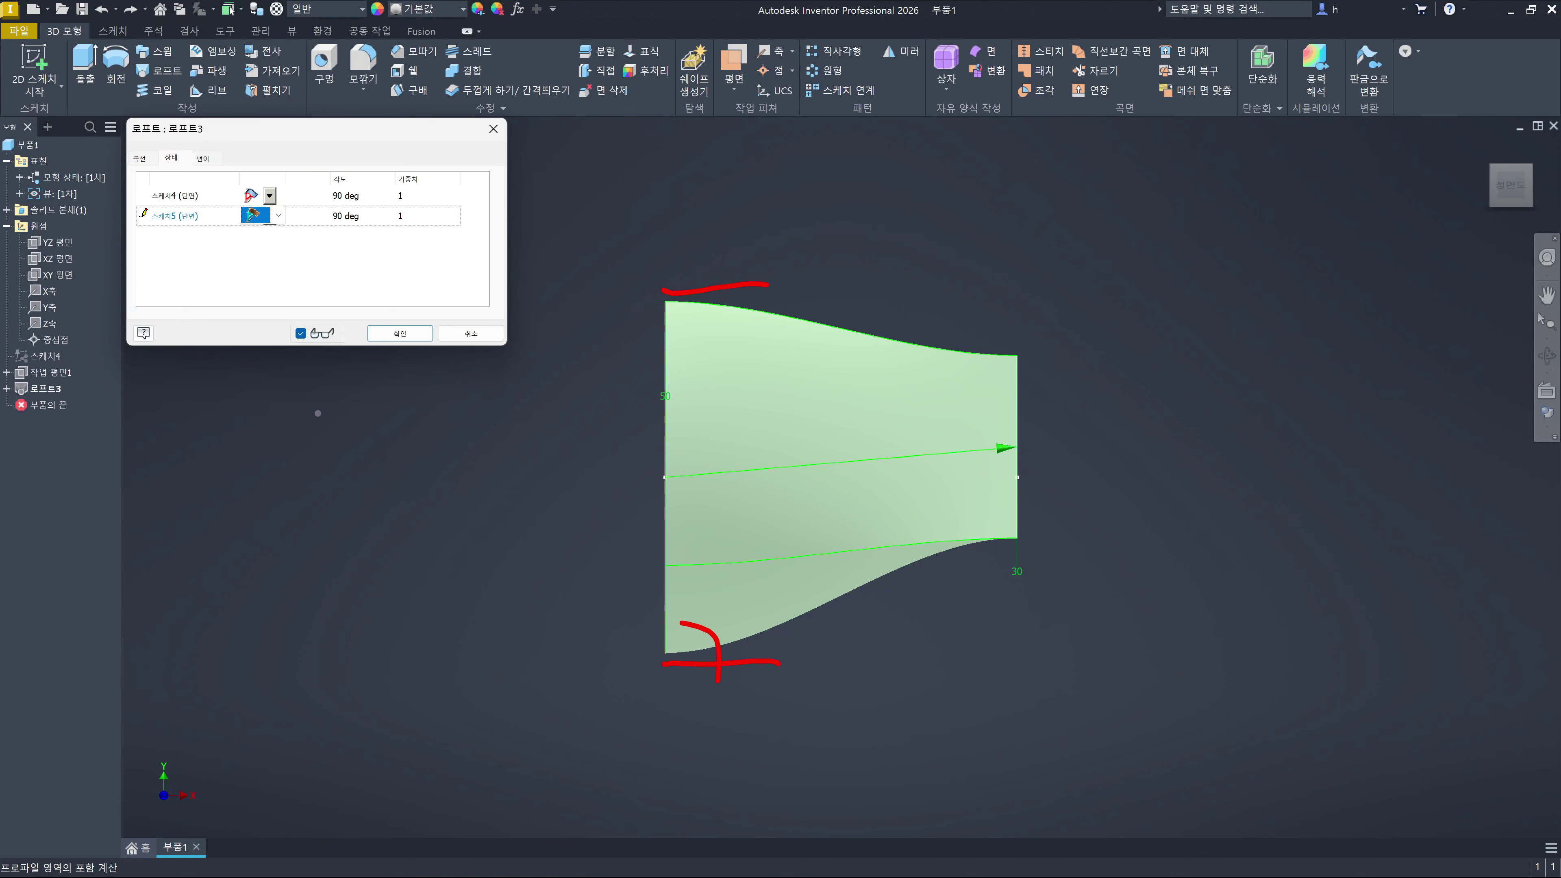
mouse_move(670, 329)
mouse_down()
mouse_move(716, 269)
mouse_move(657, 406)
mouse_move(664, 662)
mouse_up()
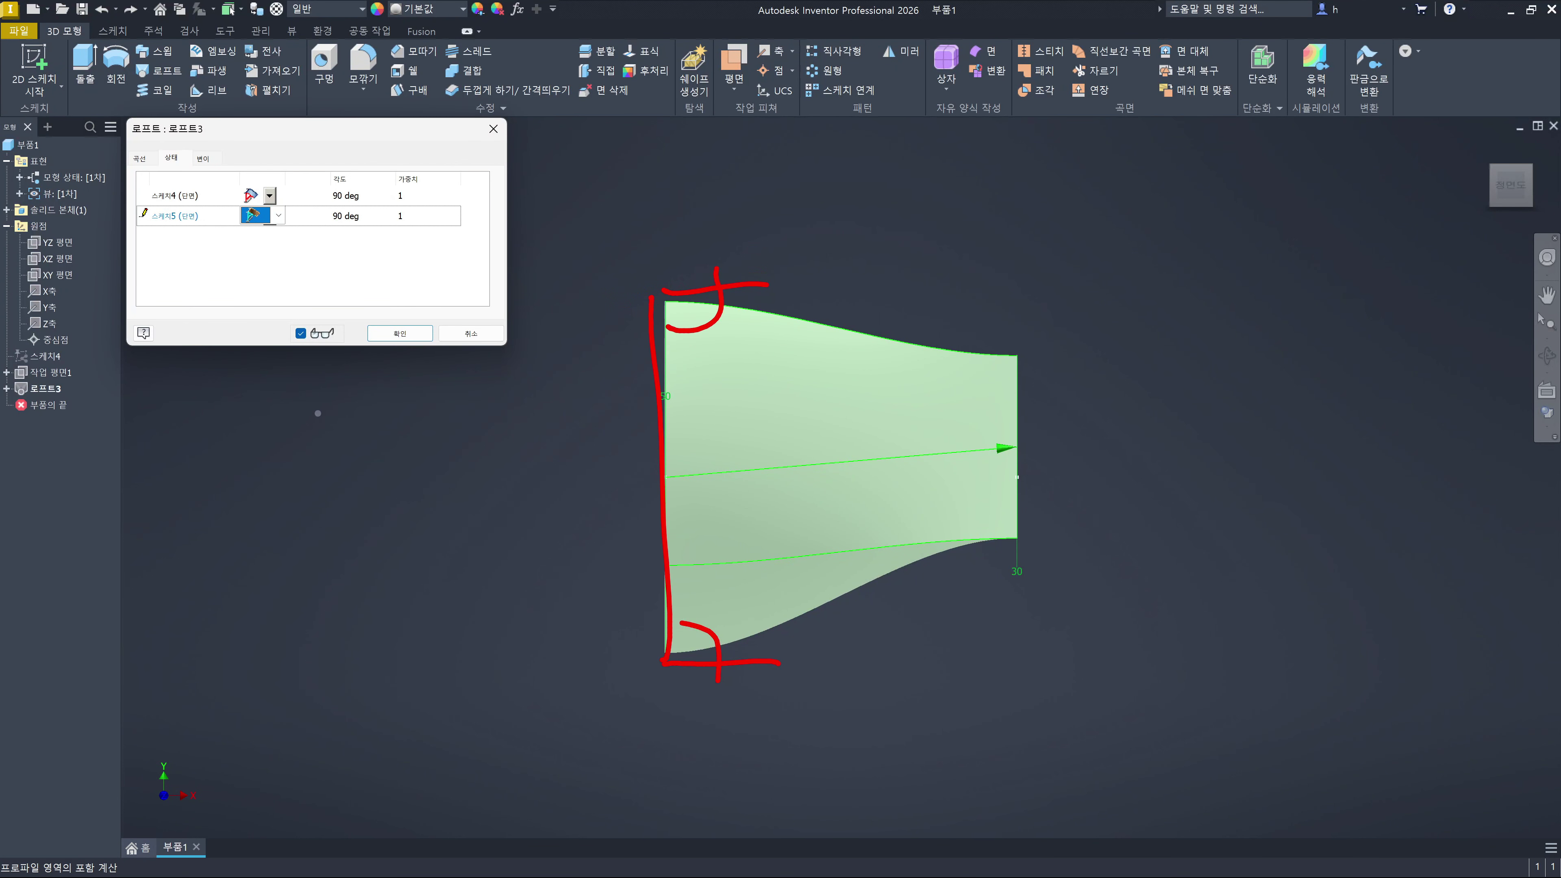
drag(723, 295, 779, 308)
Set the angles of the 스케치4 and 스케치5 sections to 80 degrees and apply the loft edit
click(355, 194)
text(80)
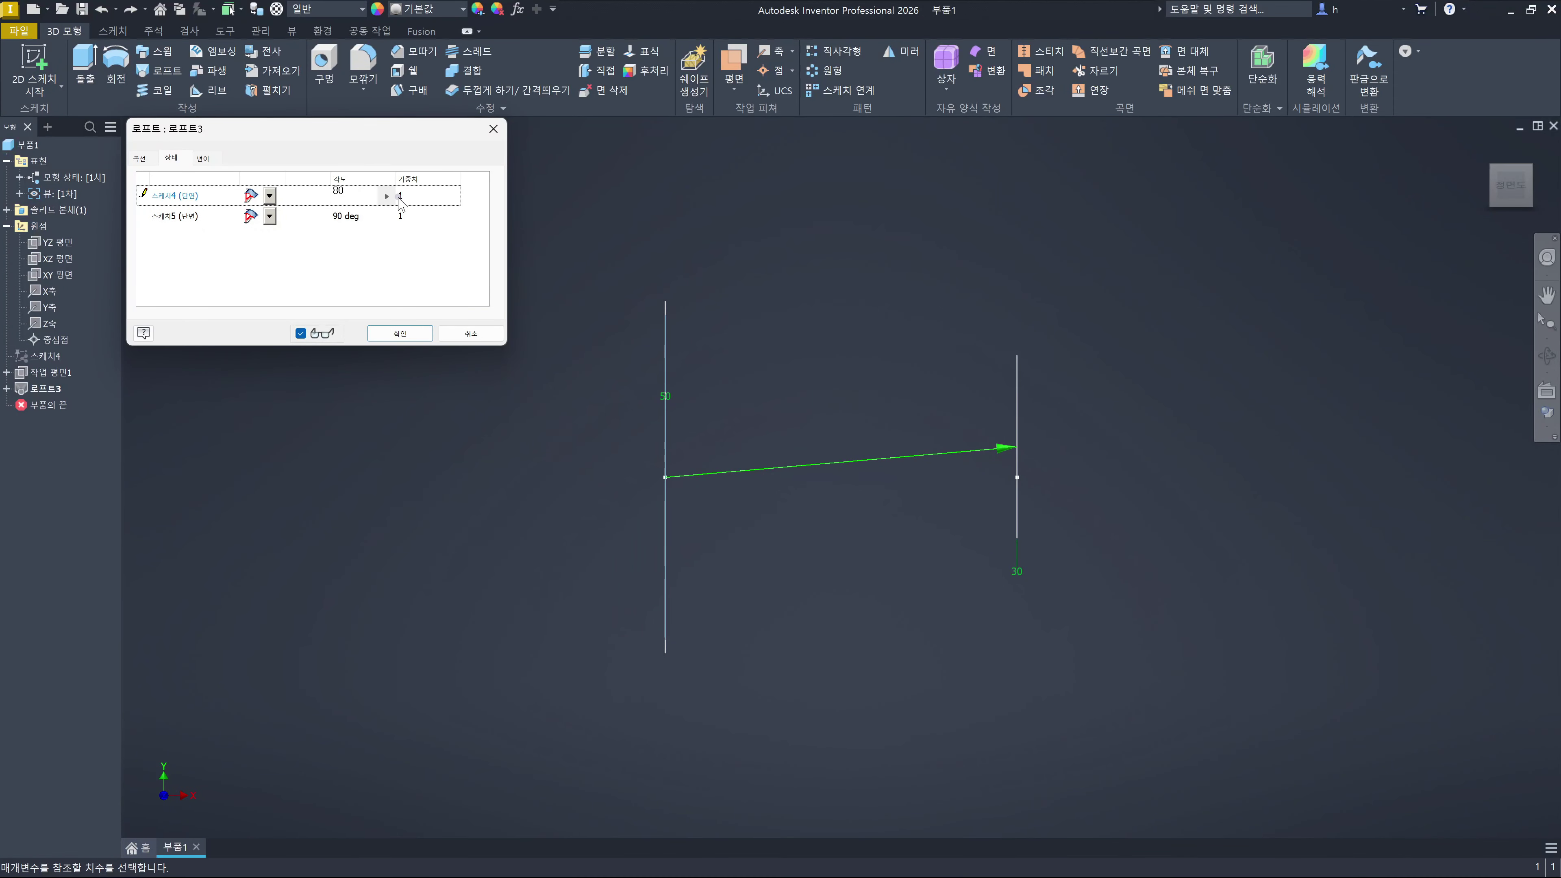
click(354, 219)
text(8)
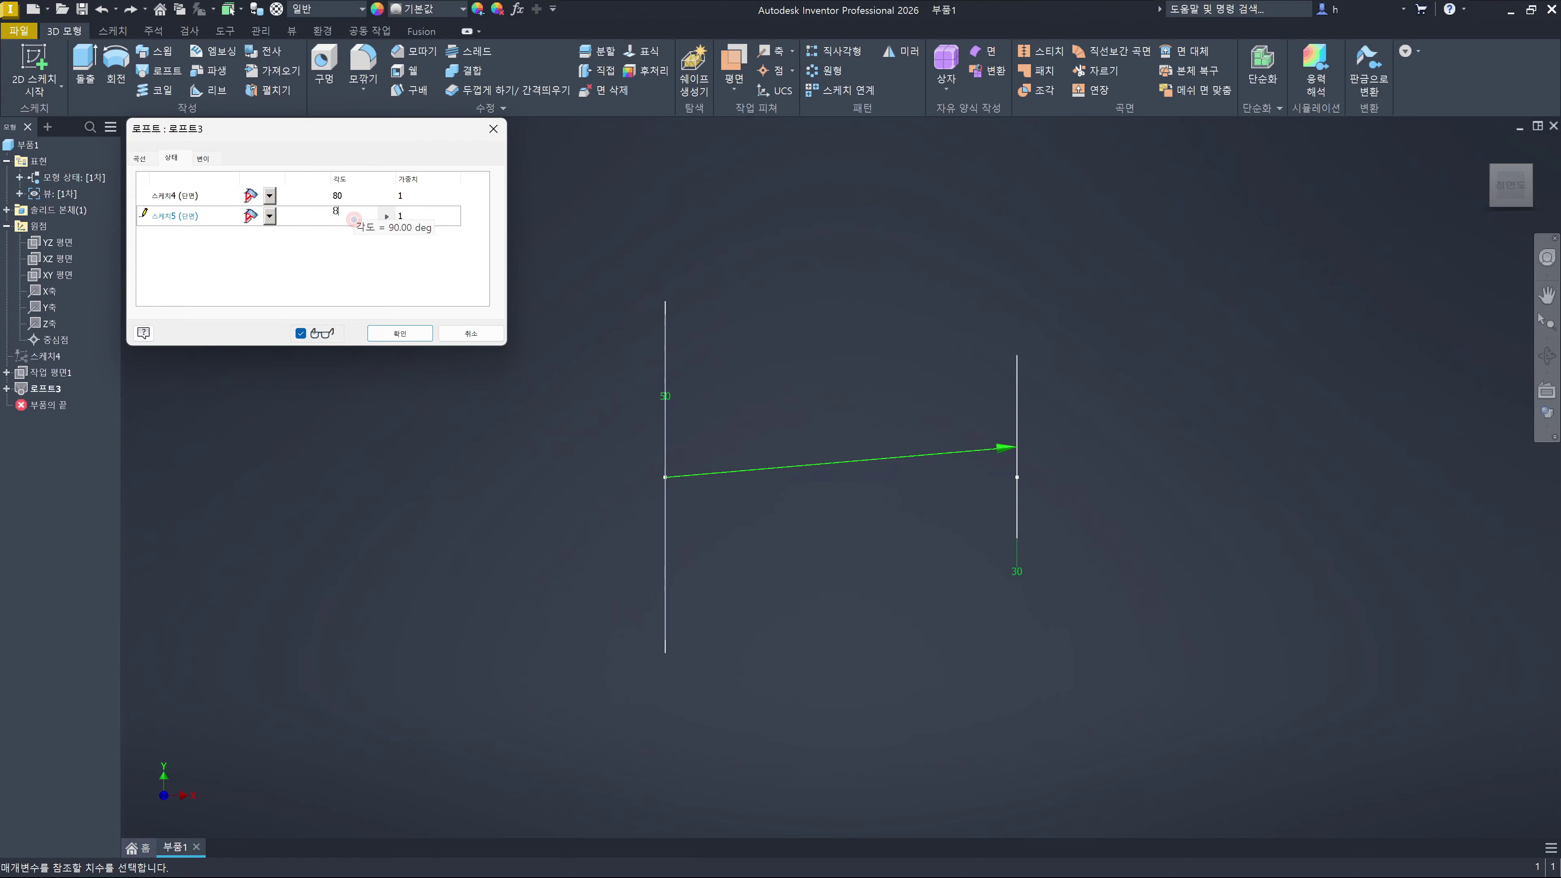
text(0)
click(403, 333)
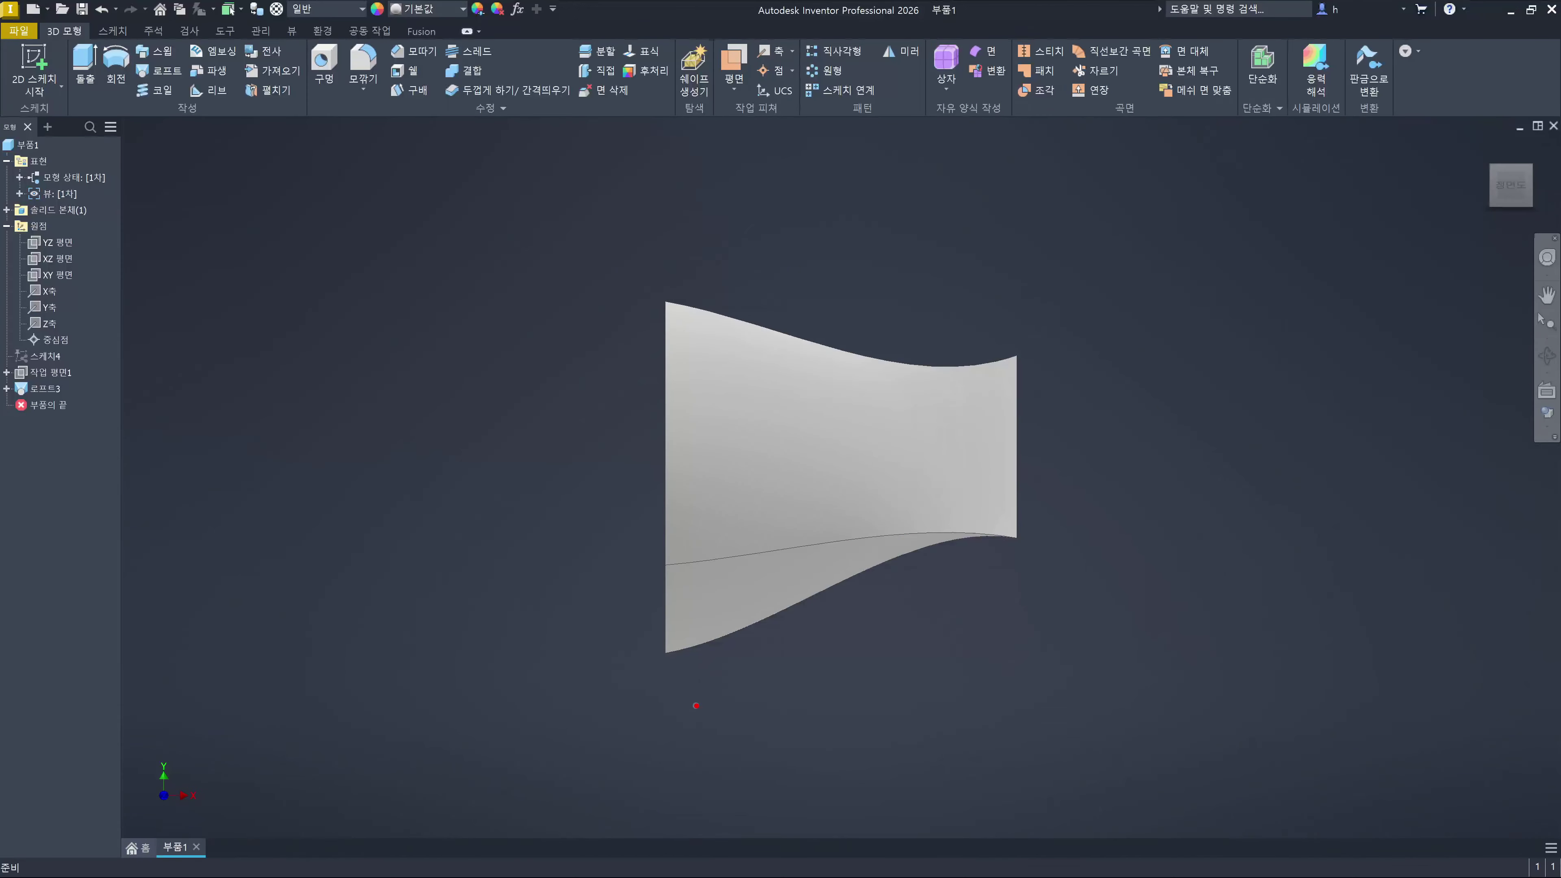
mouse_move(664, 300)
mouse_down()
mouse_move(786, 282)
mouse_move(772, 318)
mouse_up()
mouse_move(664, 302)
mouse_down()
mouse_move(759, 336)
mouse_move(732, 372)
mouse_up()
drag(651, 657, 772, 636)
drag(731, 622, 759, 614)
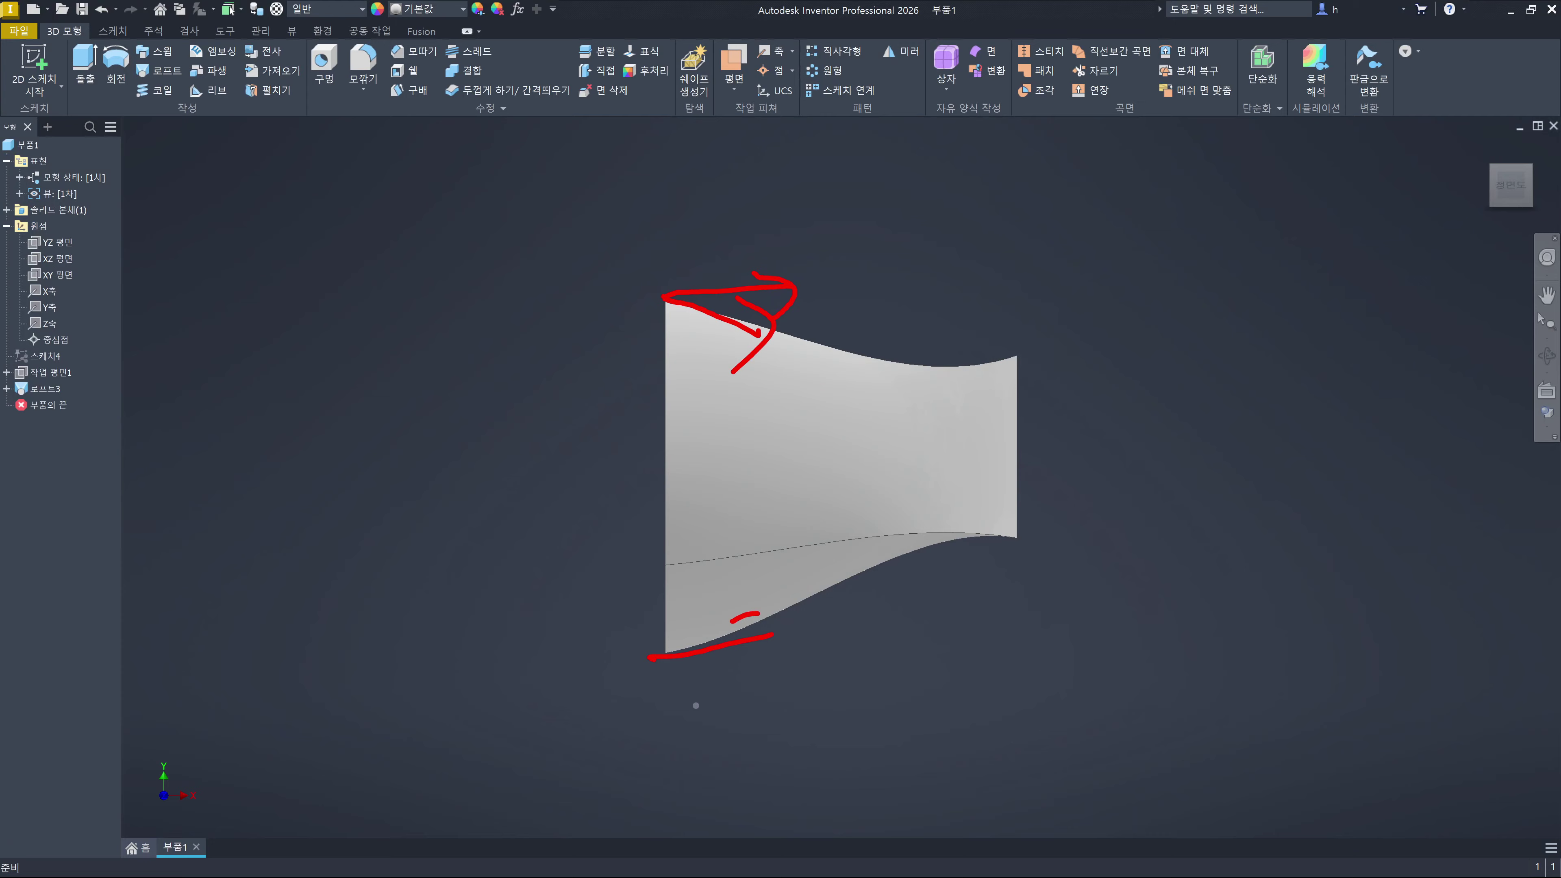
drag(932, 504, 1023, 528)
drag(1008, 357, 909, 394)
mouse_move(943, 341)
mouse_down()
mouse_move(898, 397)
mouse_move(972, 414)
mouse_up()
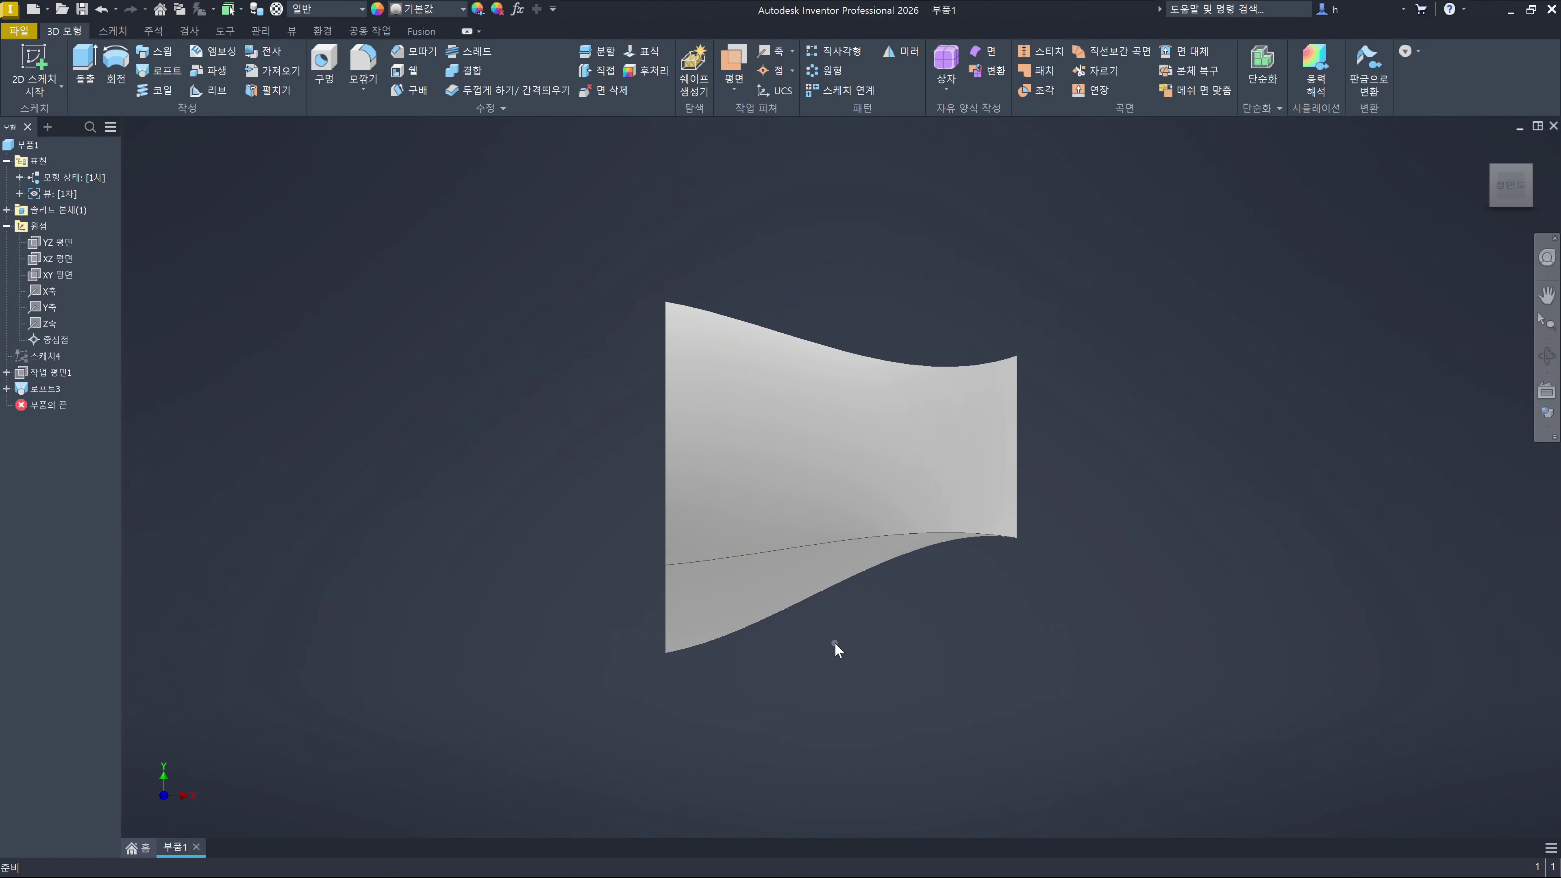
Undo the loft edit that applied the 80-degree section angles
key(ctrl+z)
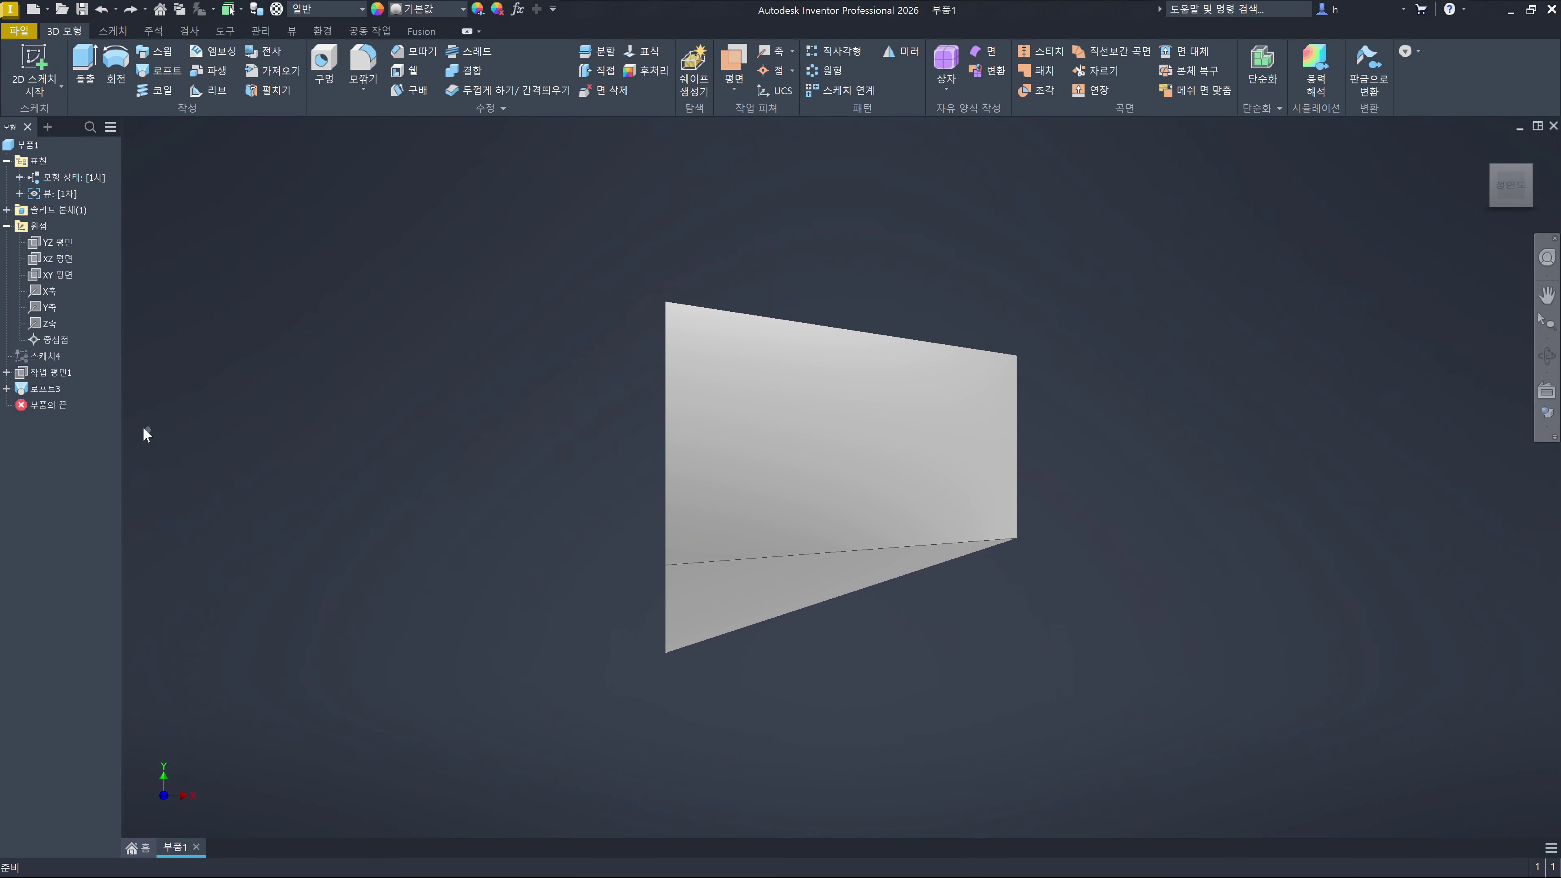
Reopen the 로프트3 loft and apply the direction condition (방향 상태) to the 스케치4 and 스케치5 sections
click(47, 391)
double_click(46, 392)
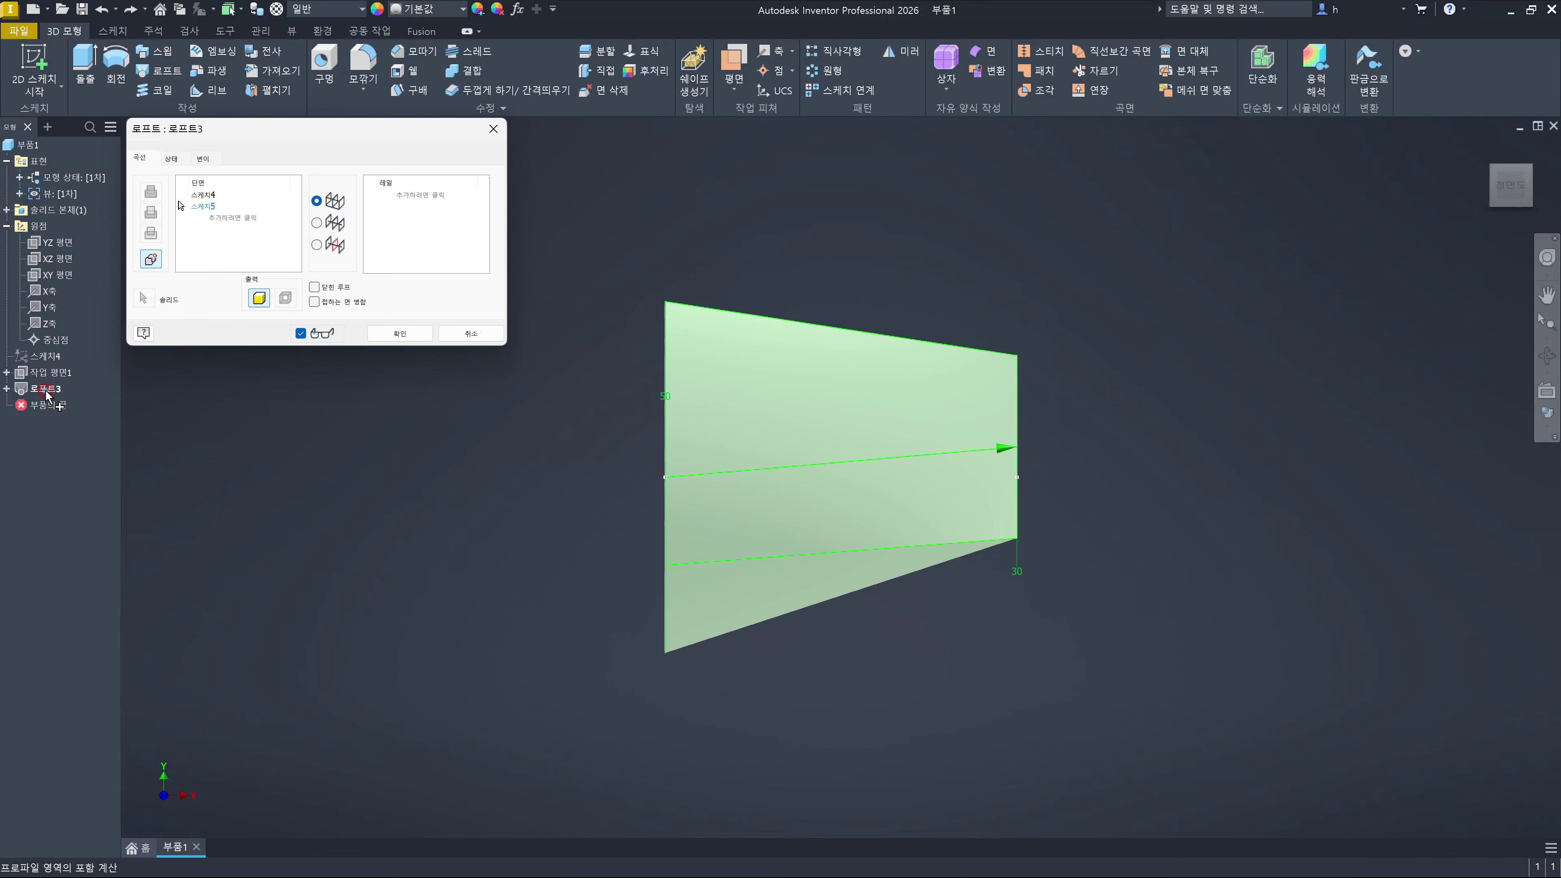
click(170, 159)
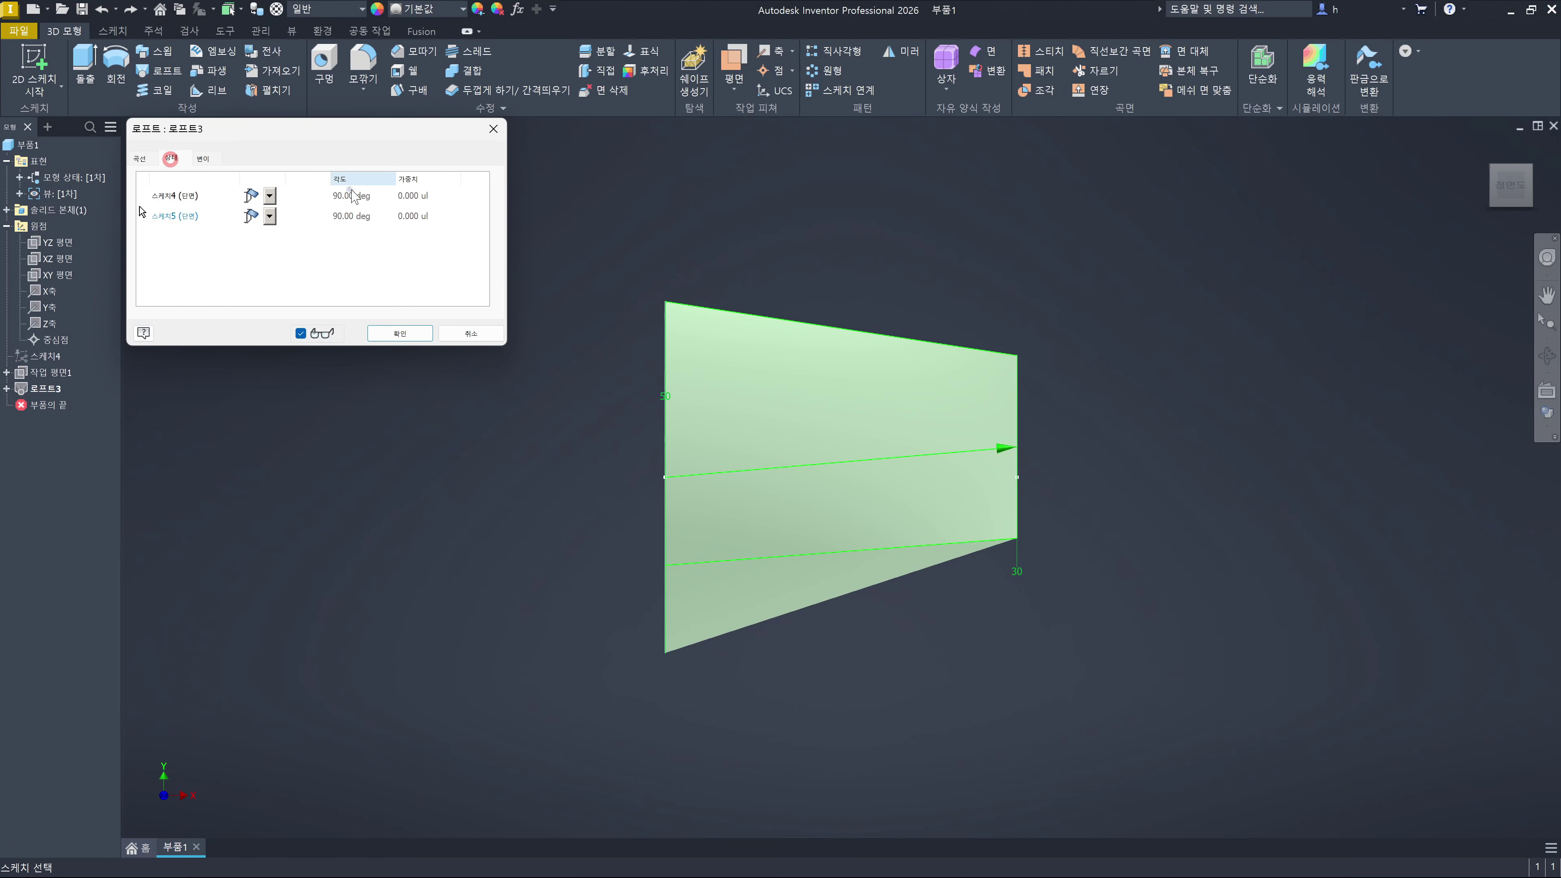
click(270, 195)
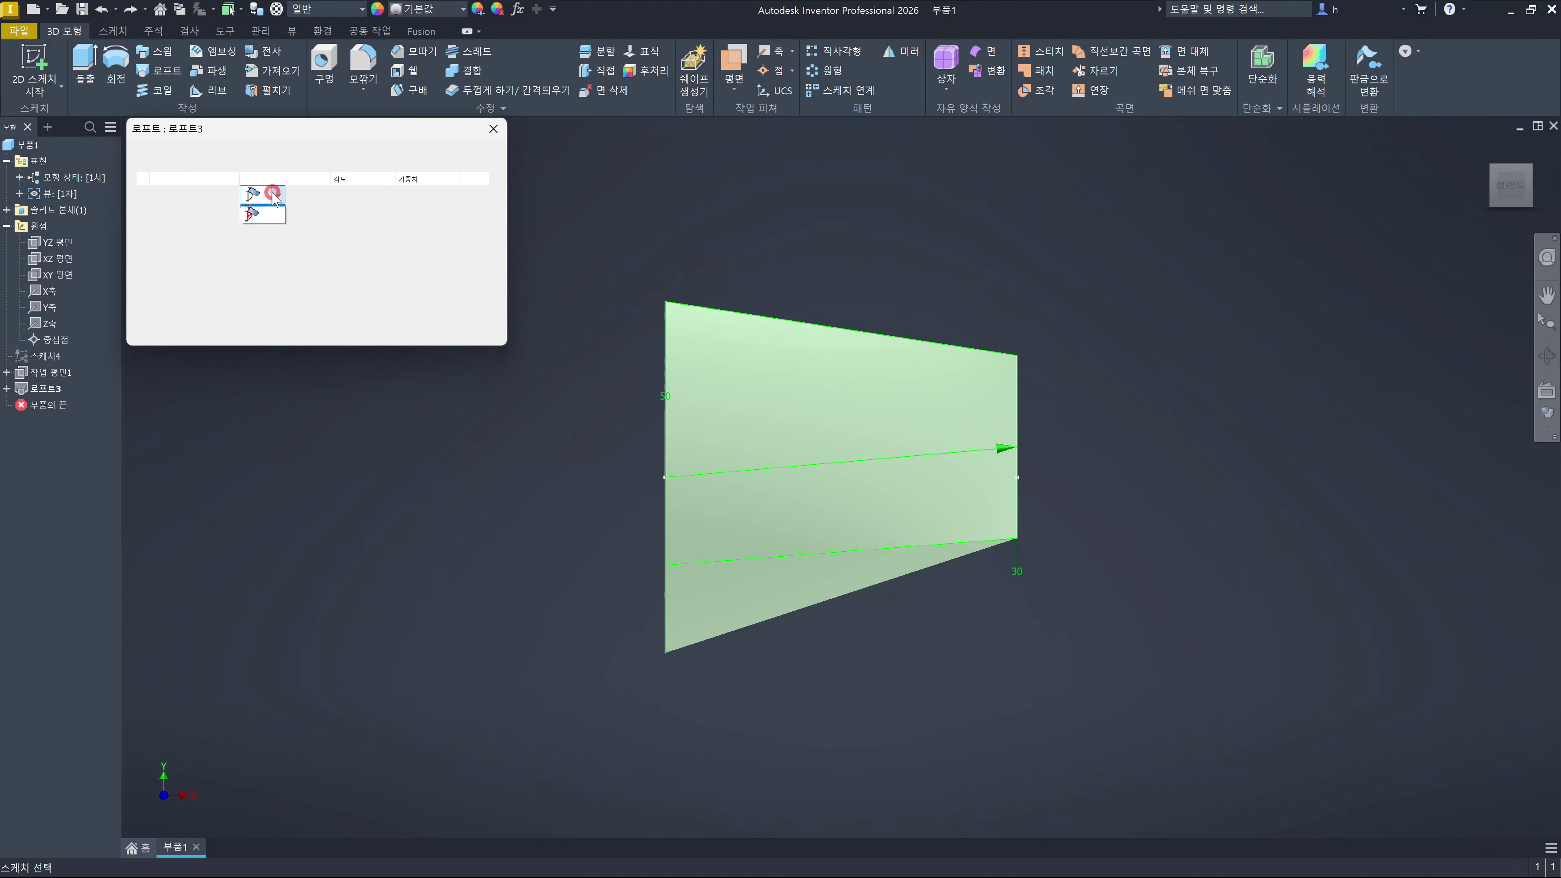
click(276, 226)
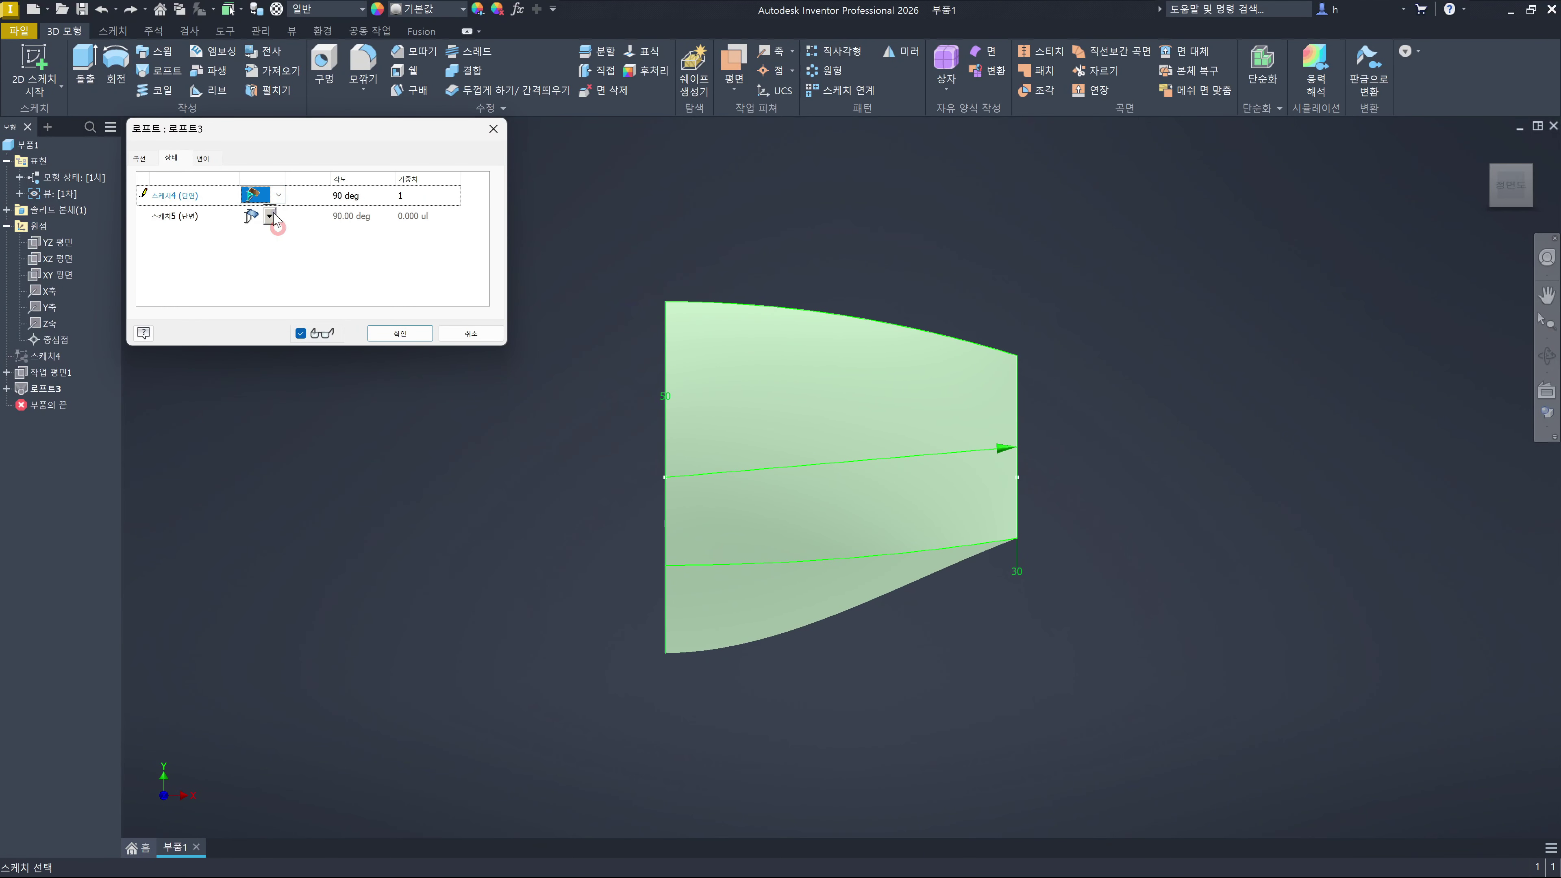
click(270, 216)
click(271, 250)
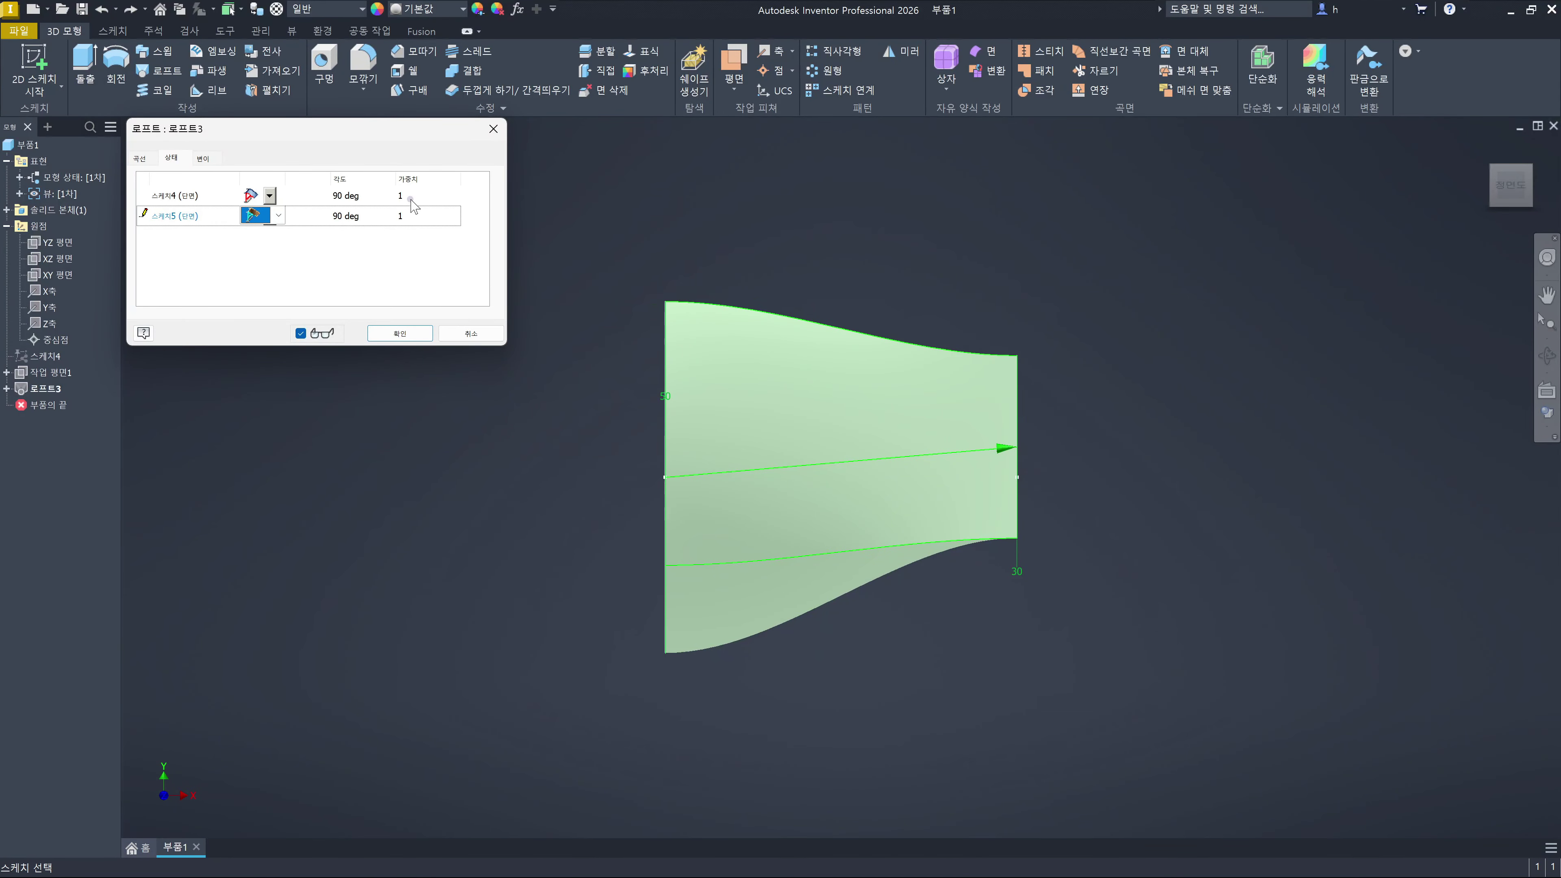
Set the weight (가중치) of the 스케치4 section to 0.5
click(400, 195)
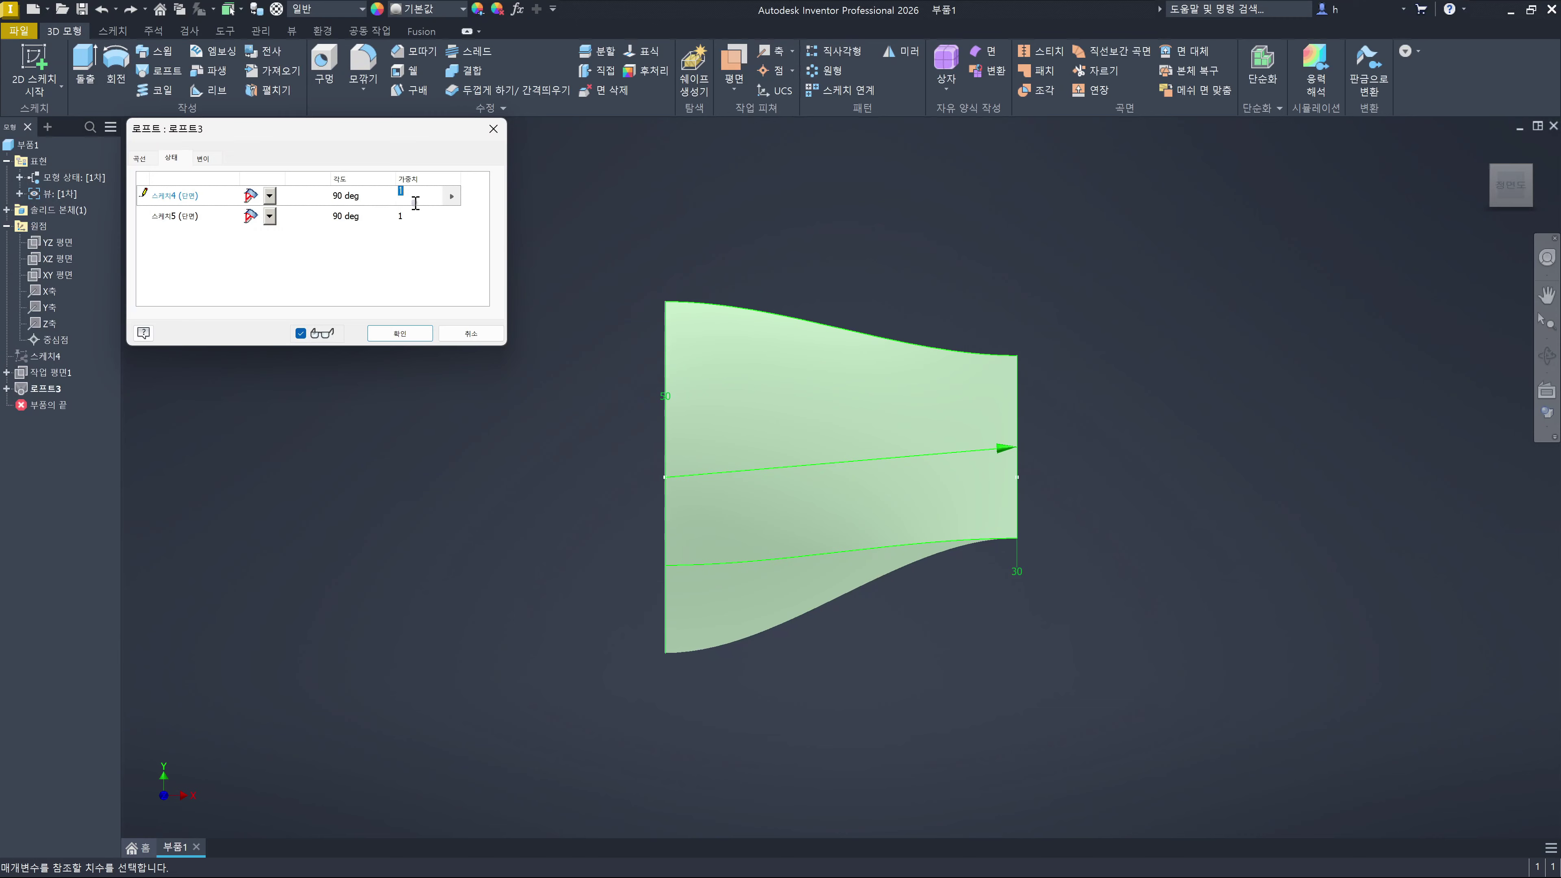
click(420, 190)
drag(421, 191, 358, 191)
text(0.)
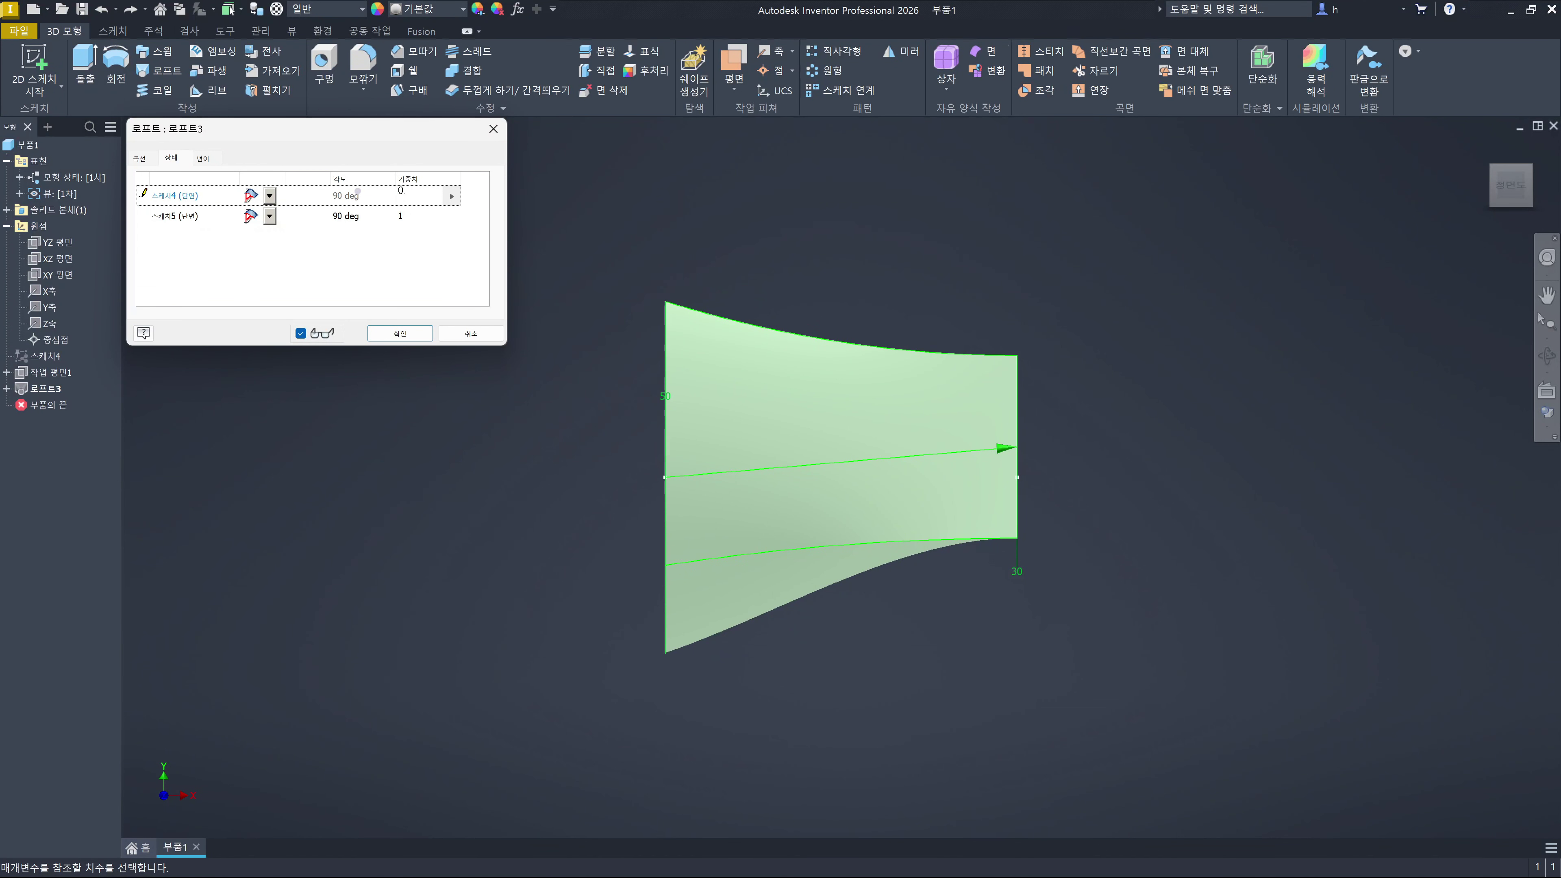
text(5)
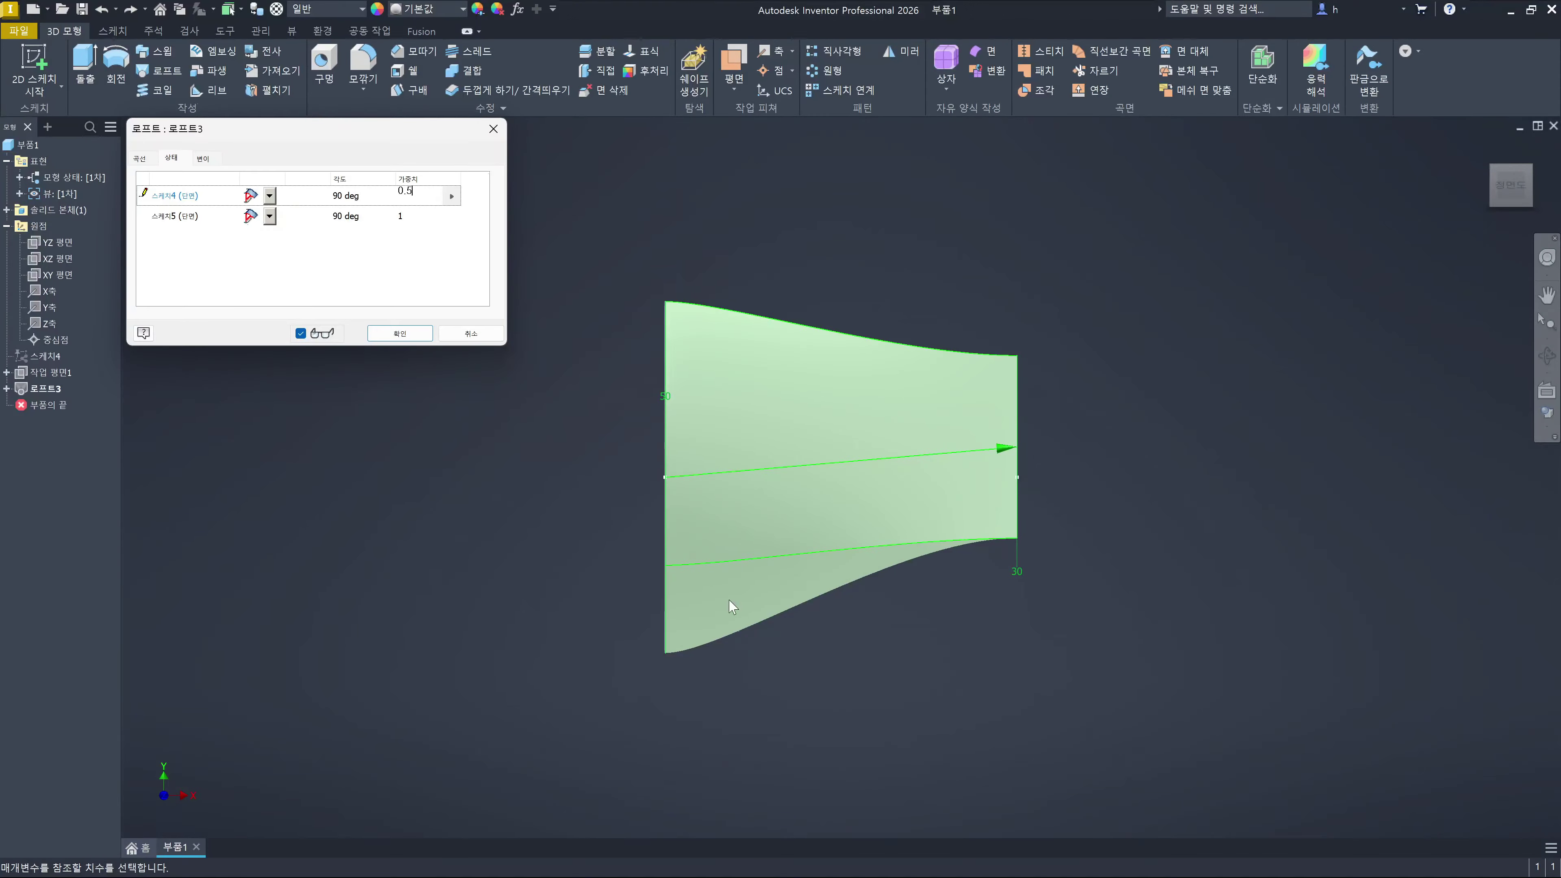
Try a weight of 2 on the 스케치4 section and restore it to 1
click(424, 198)
drag(414, 194, 383, 191)
text(2)
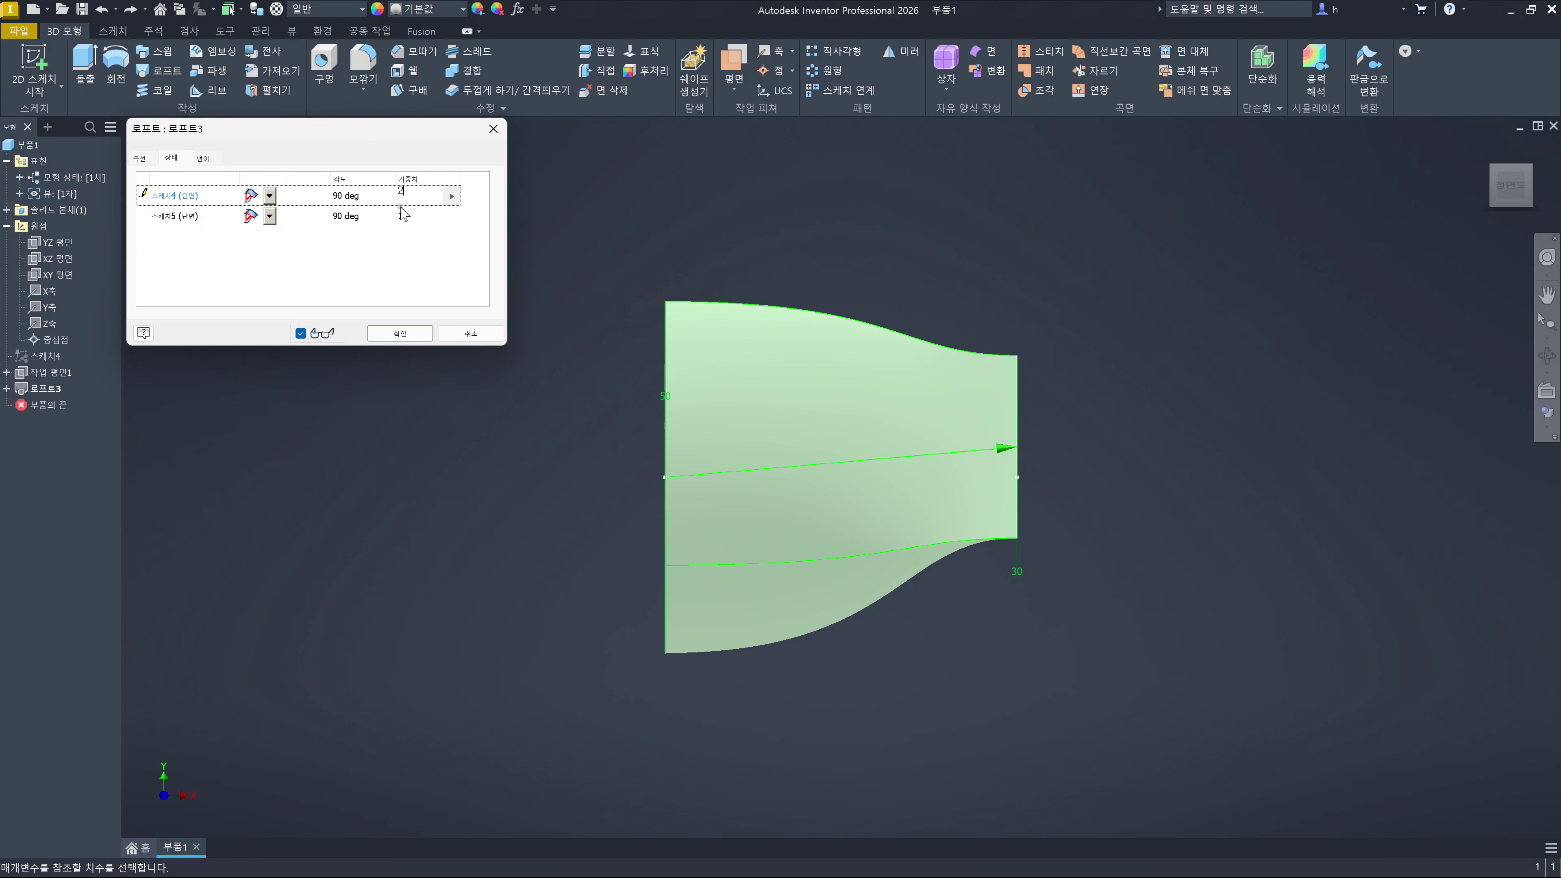
key(BackSpace)
text(1)
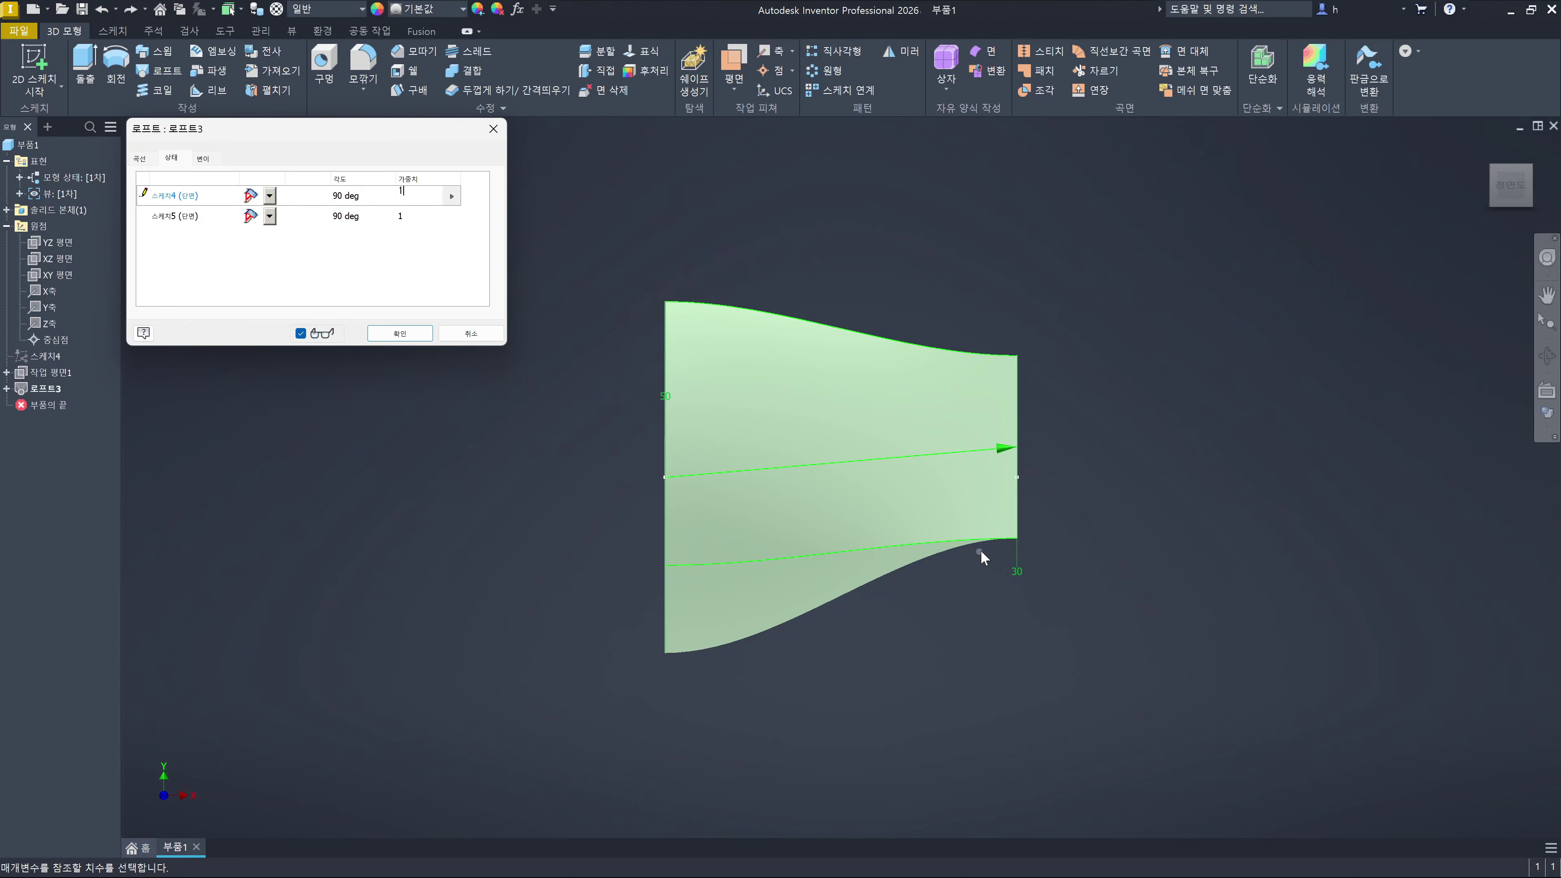
Set the weights of both the 스케치4 and 스케치5 sections to 2
double_click(421, 198)
text(2)
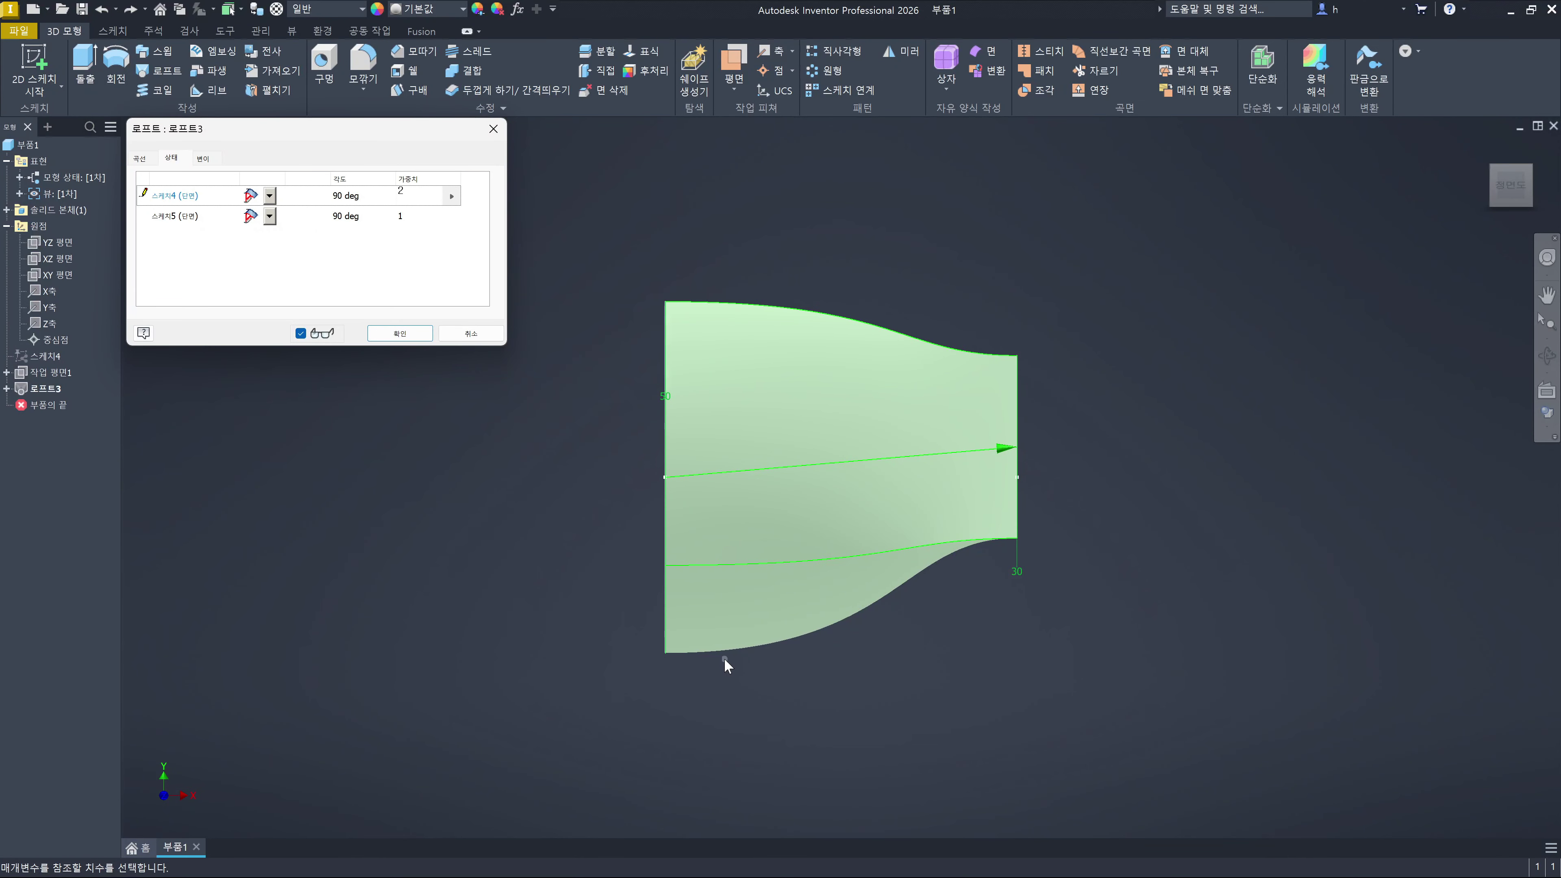
click(417, 215)
text(2)
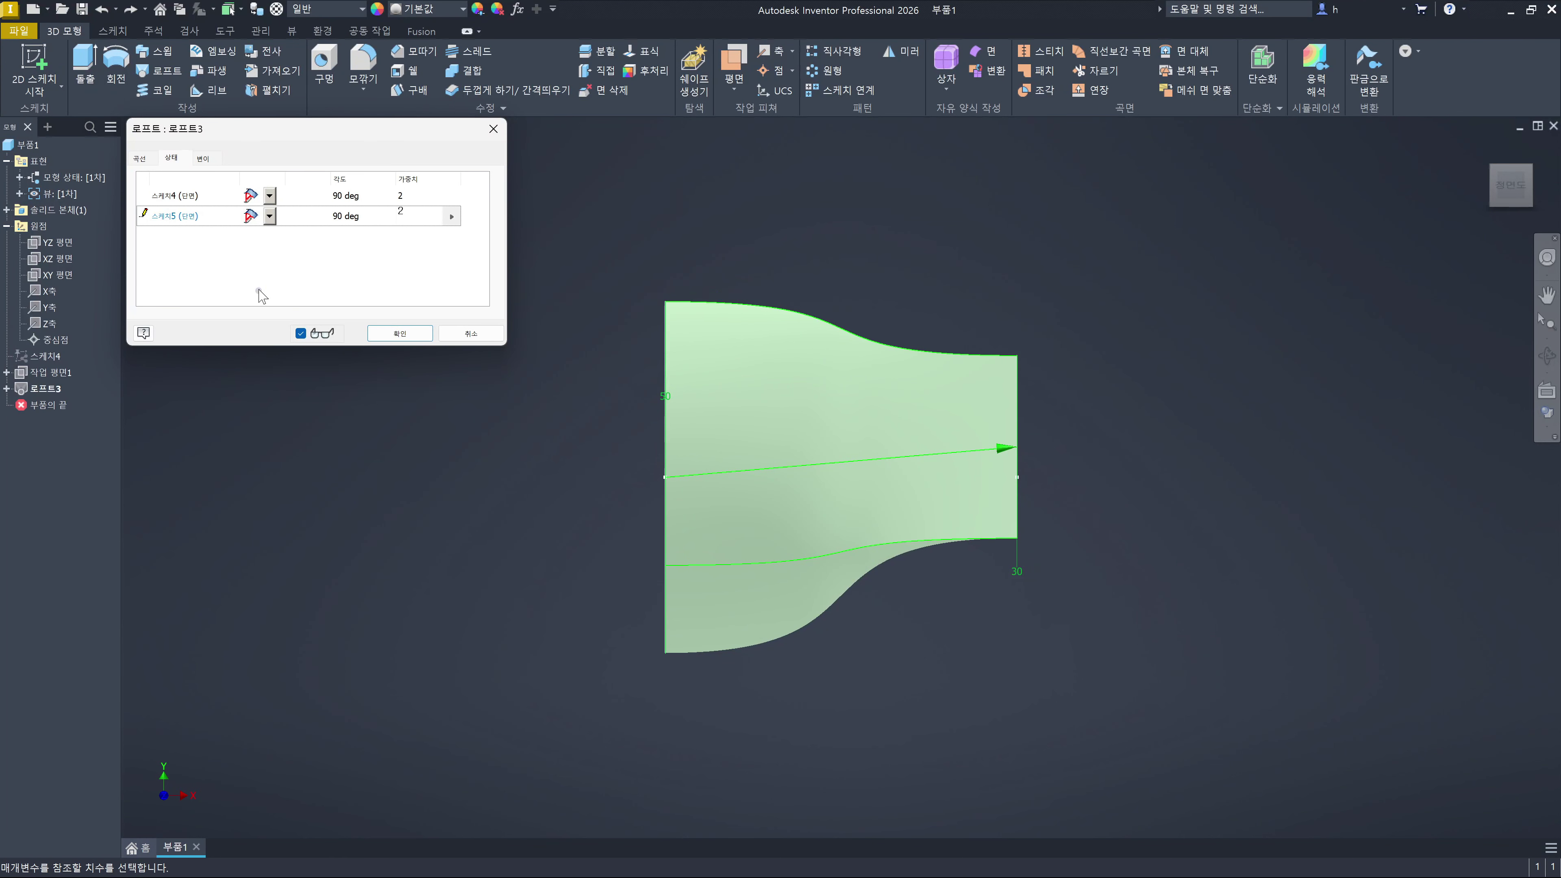
Reset the weights of the 스케치5 and 스케치4 sections to 1
double_click(409, 215)
text(1)
double_click(423, 198)
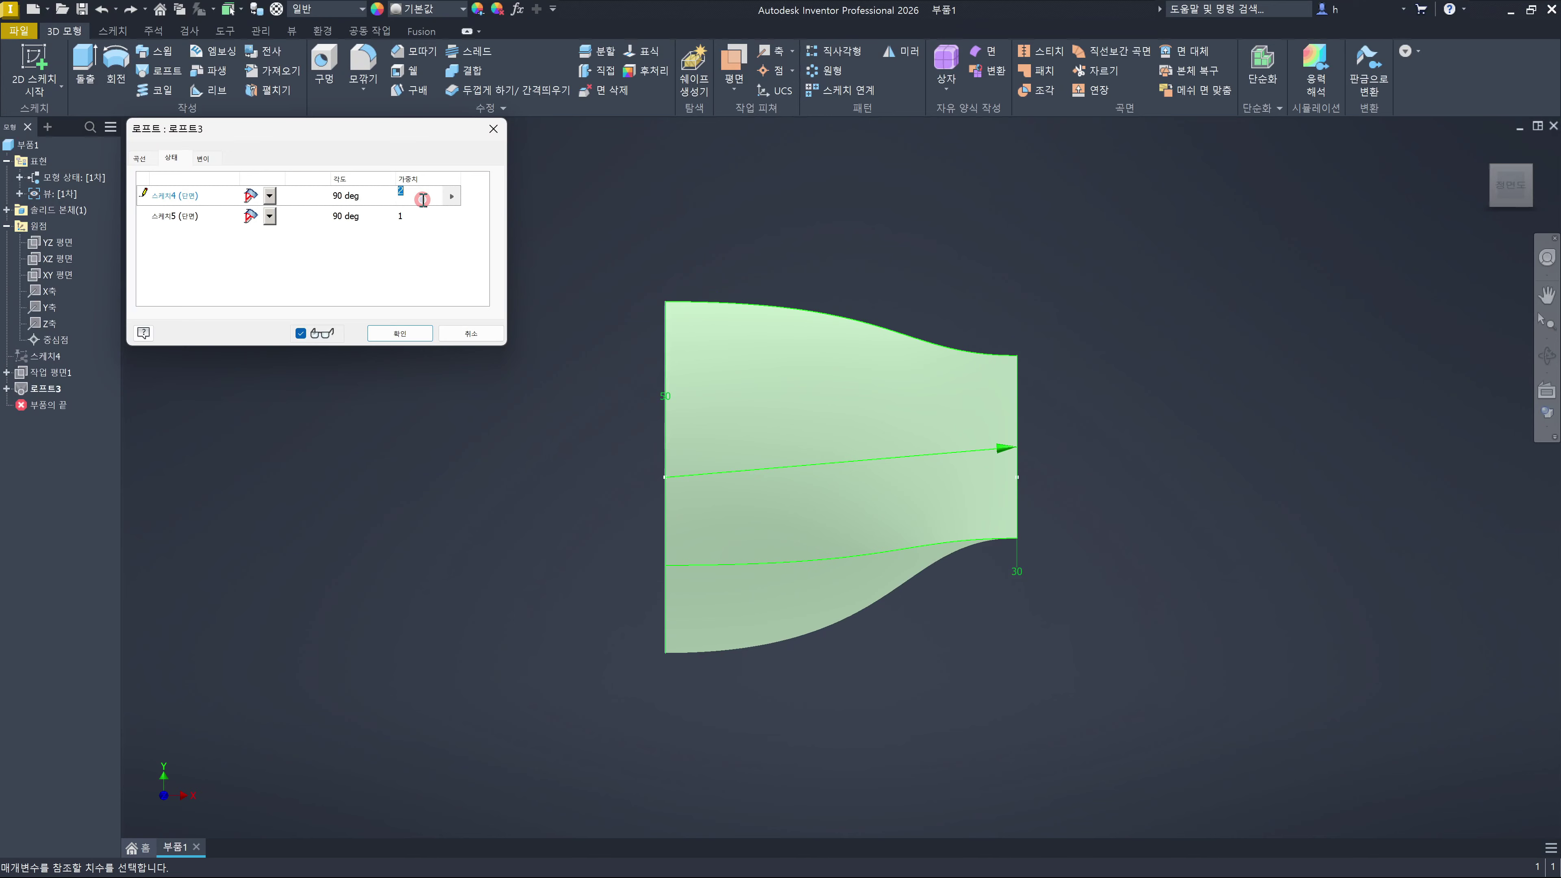
text(1)
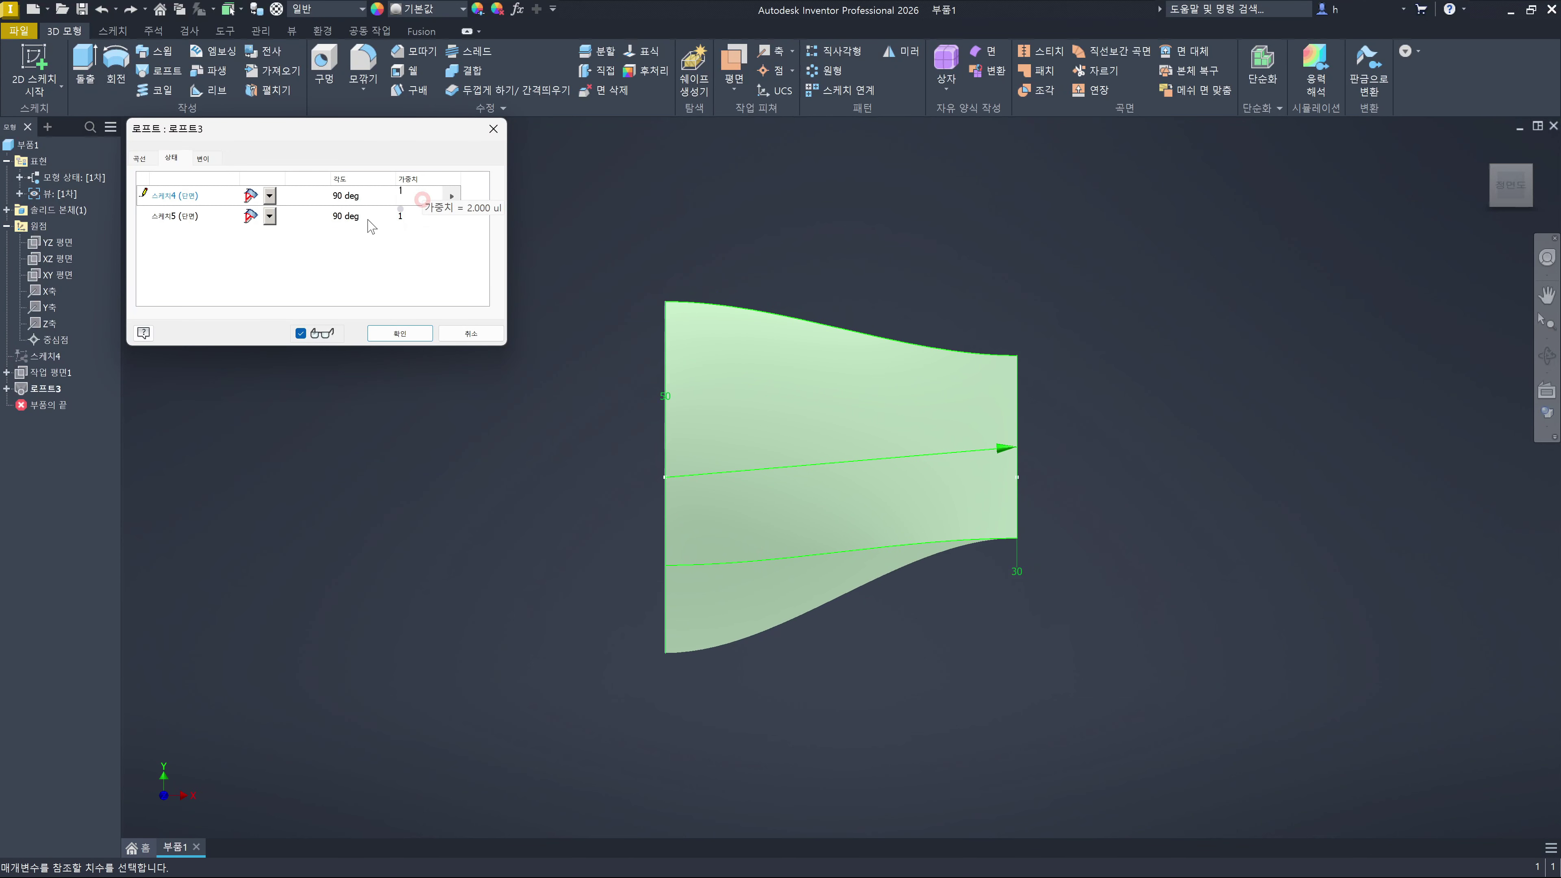
Switch both the 스케치4 and 스케치5 sections to the free condition
click(270, 196)
click(269, 218)
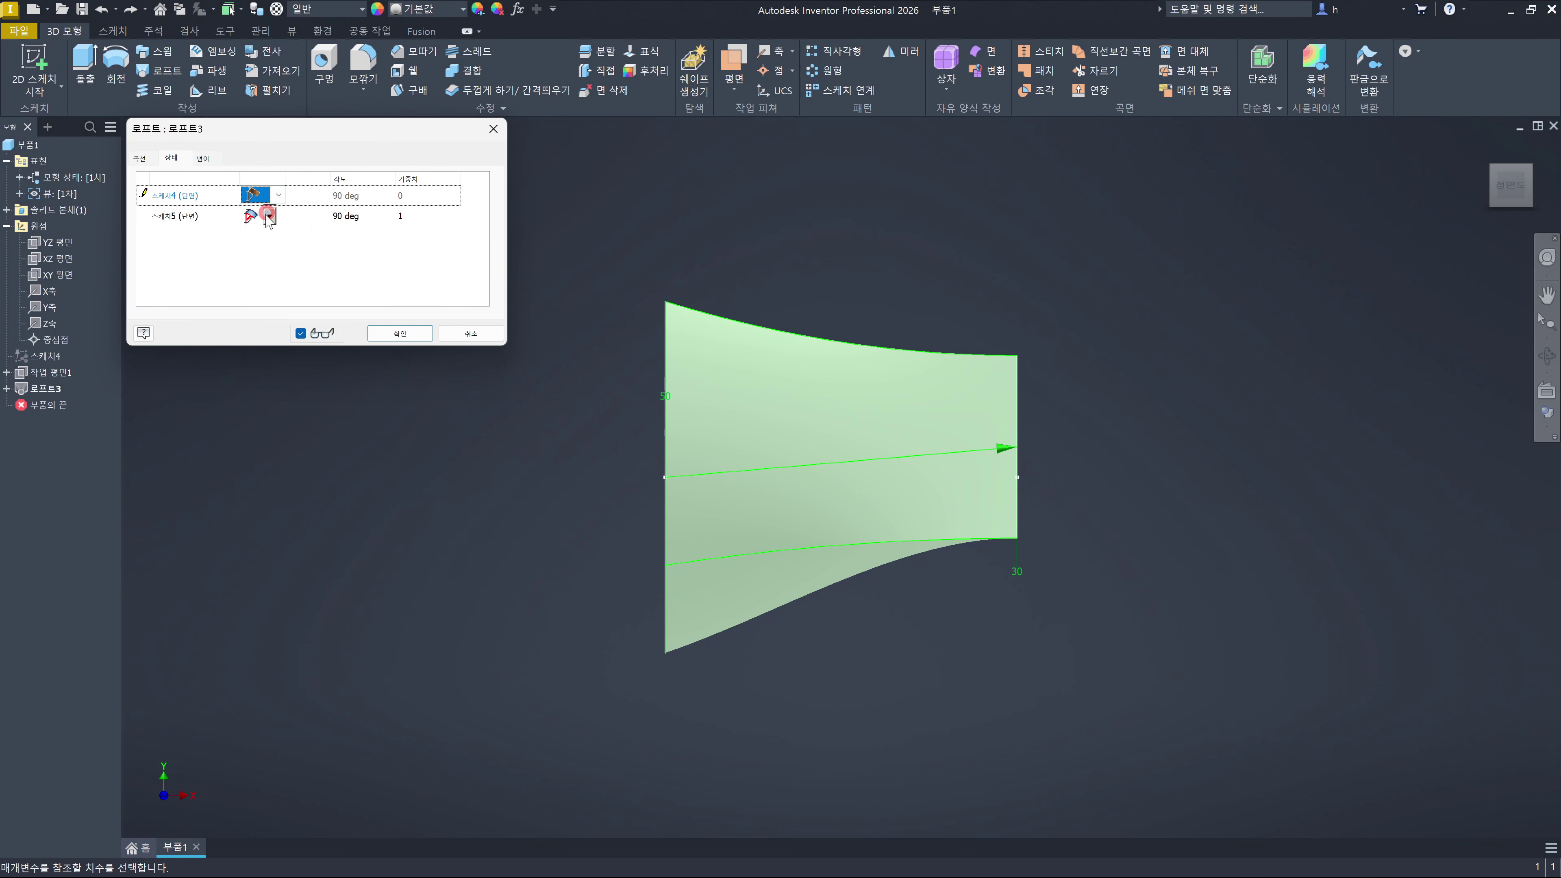
click(269, 216)
click(272, 230)
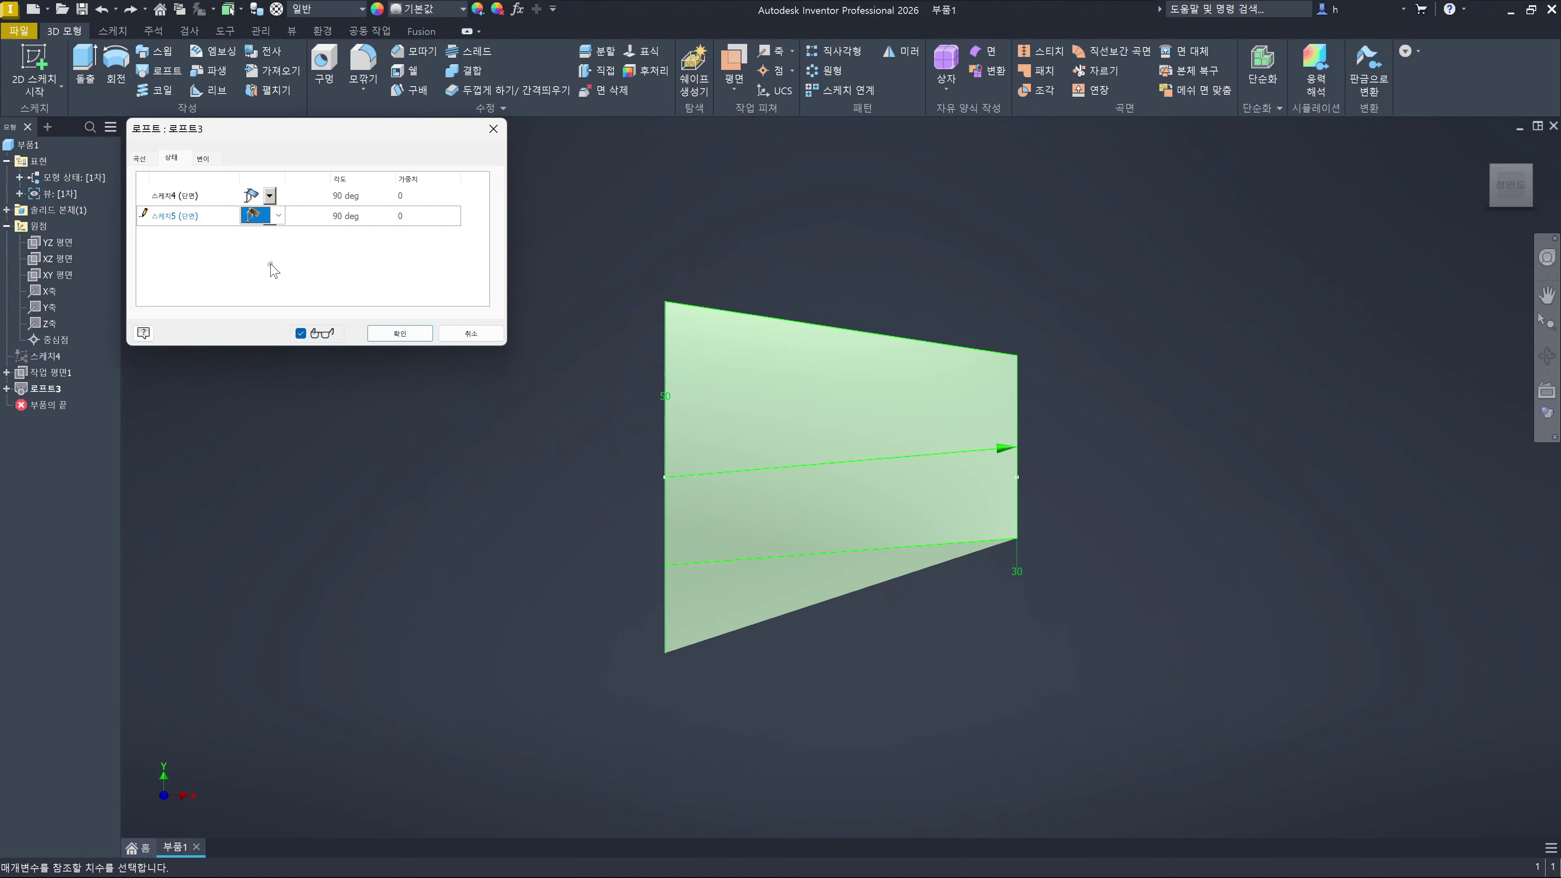
Show the loft's transition (변이) settings and examine the section mapping from the right side view (우측면도)
click(204, 158)
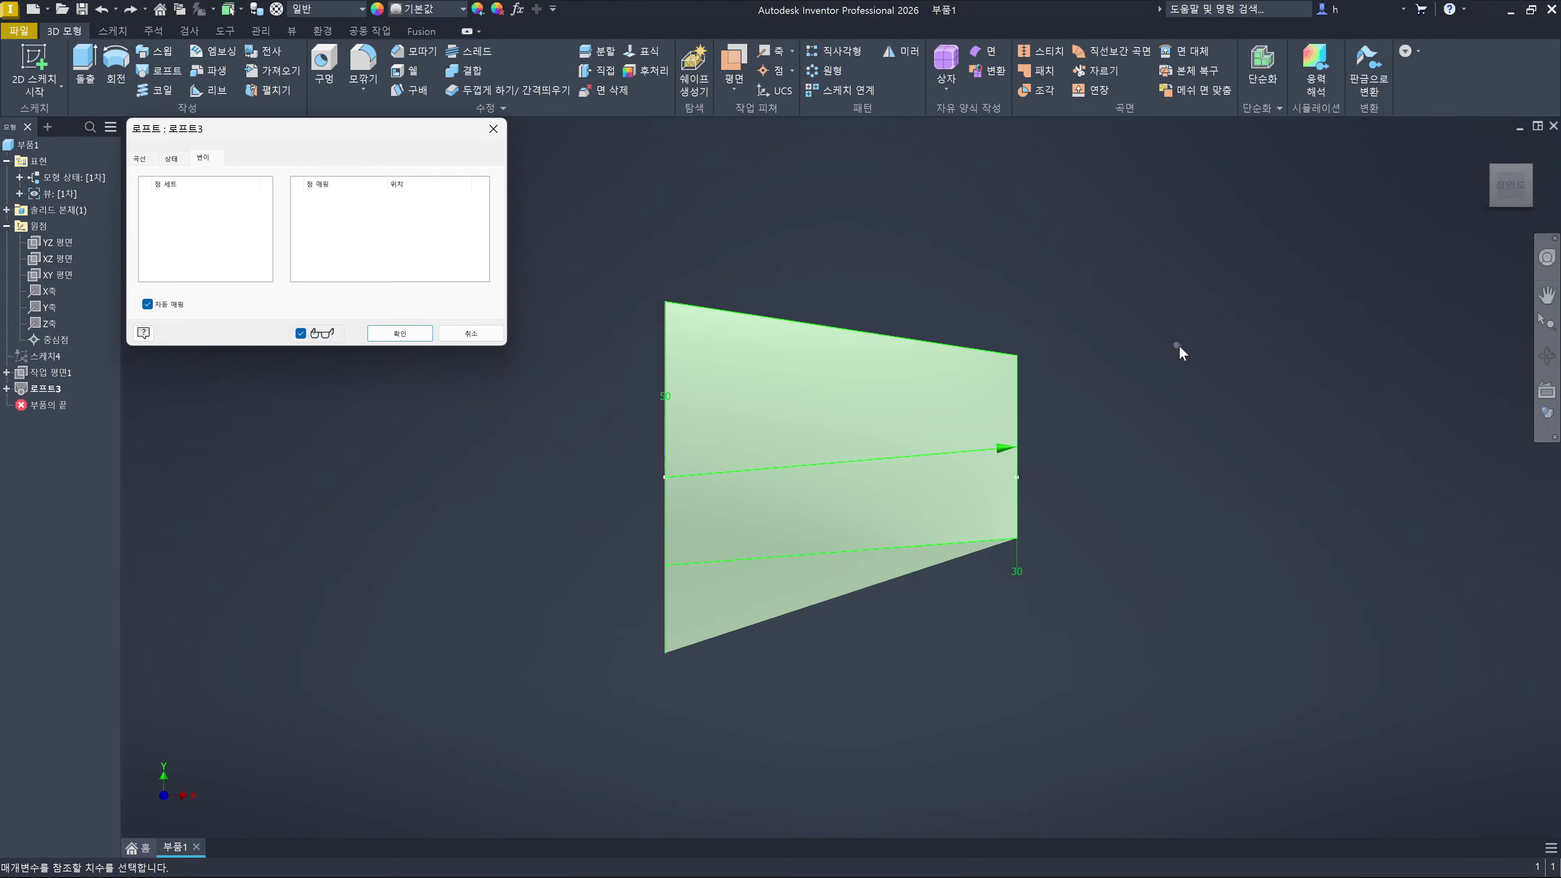
shift+middle_drag(1261, 377, 1406, 229)
click(1515, 194)
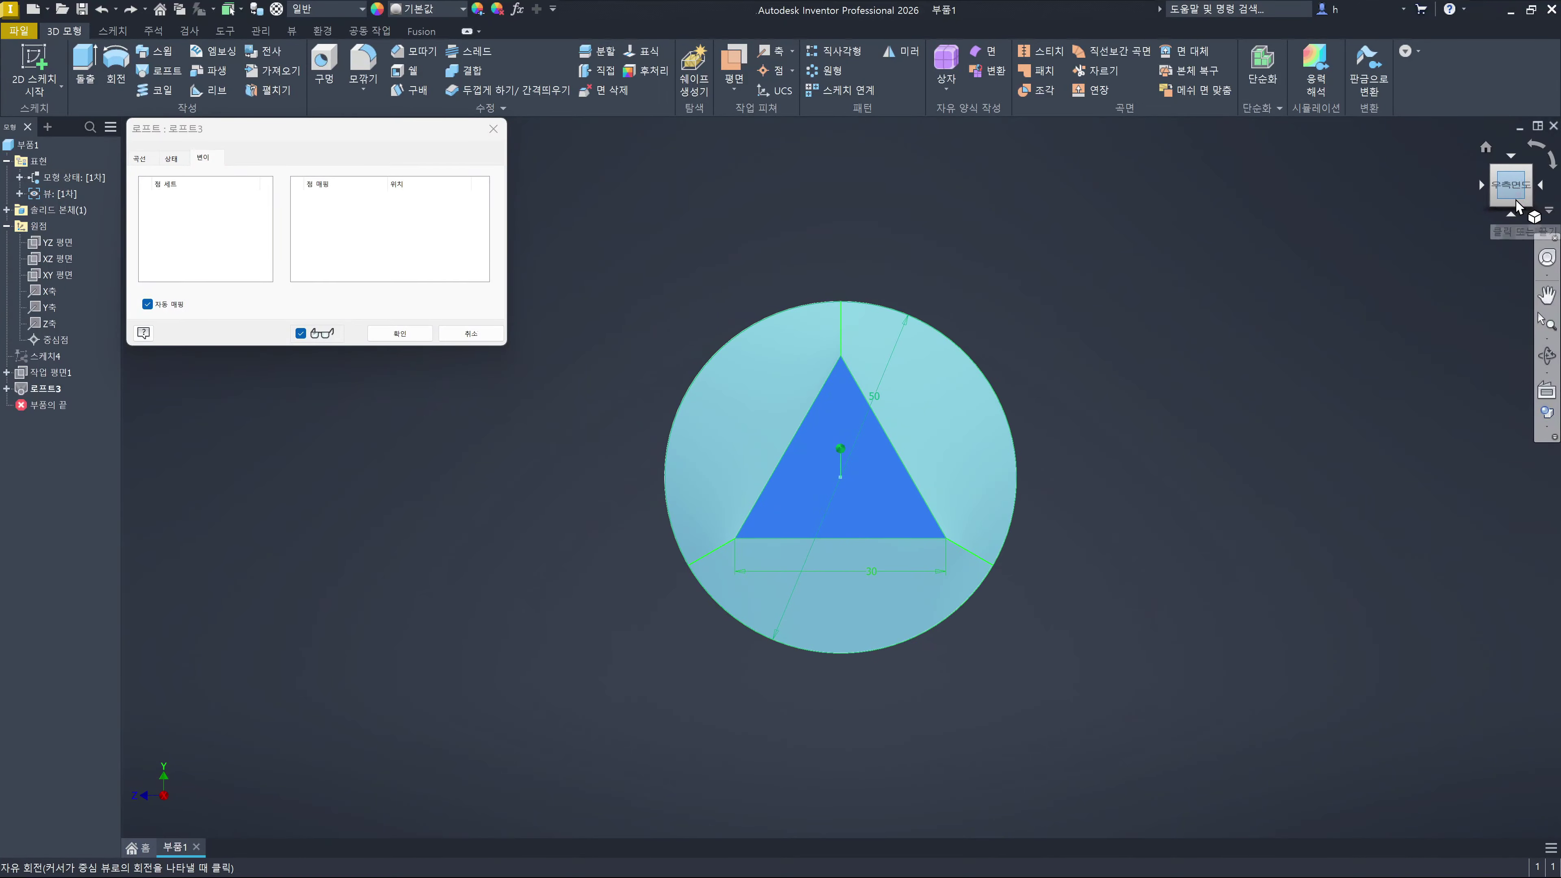
mouse_move(841, 355)
mouse_down()
mouse_move(846, 297)
mouse_move(854, 386)
mouse_up()
mouse_move(739, 537)
mouse_down()
mouse_move(678, 561)
mouse_move(674, 589)
mouse_up()
drag(941, 535, 1004, 581)
drag(979, 513, 962, 582)
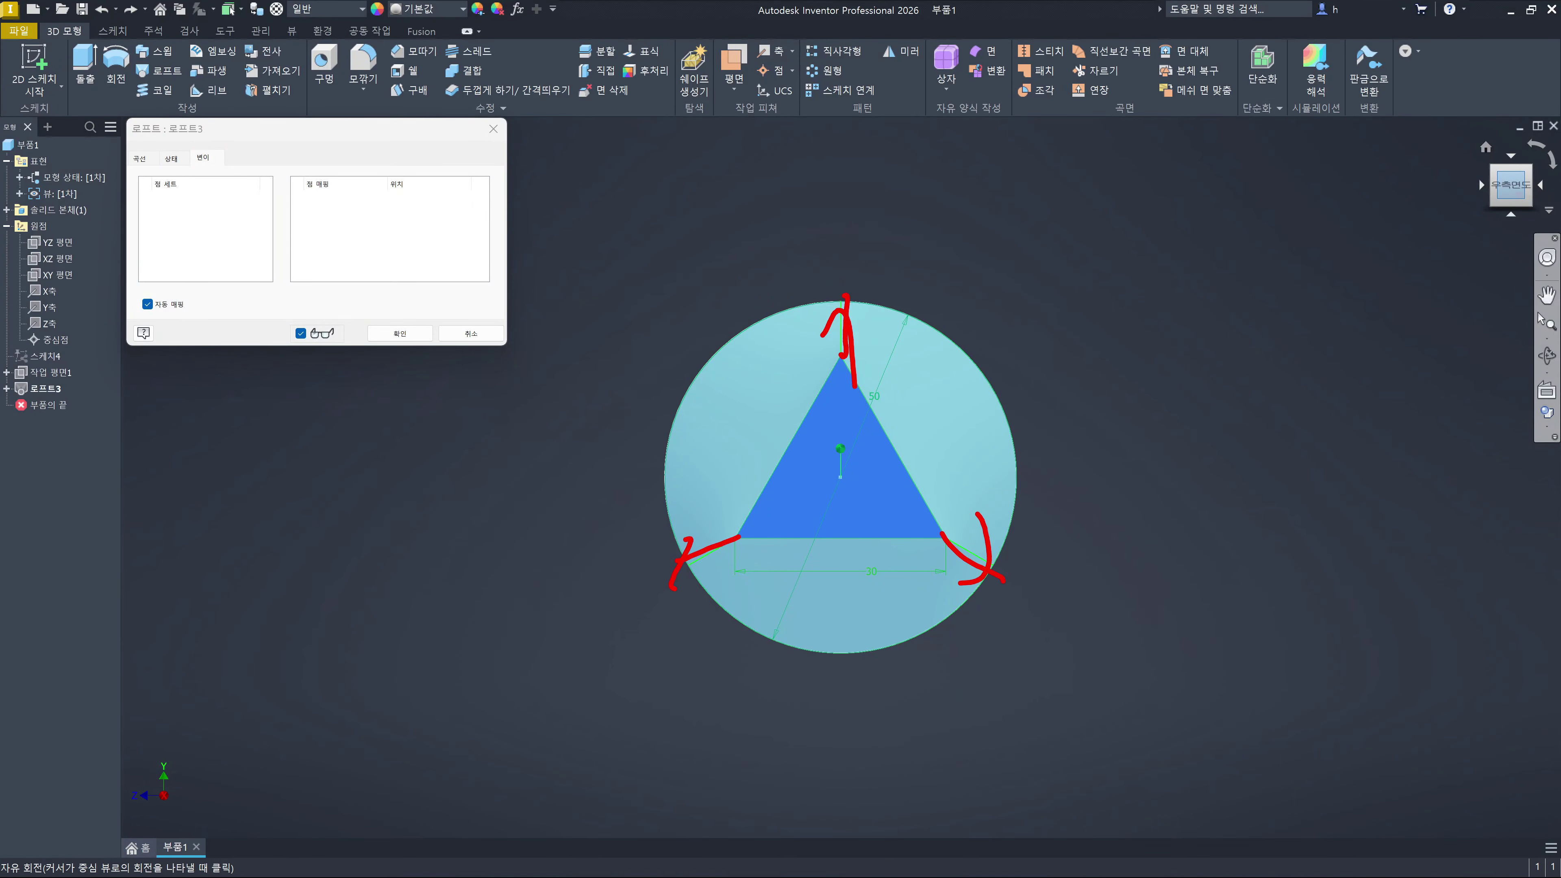
mouse_move(1039, 284)
mouse_down()
mouse_move(1072, 319)
mouse_move(1190, 270)
mouse_up()
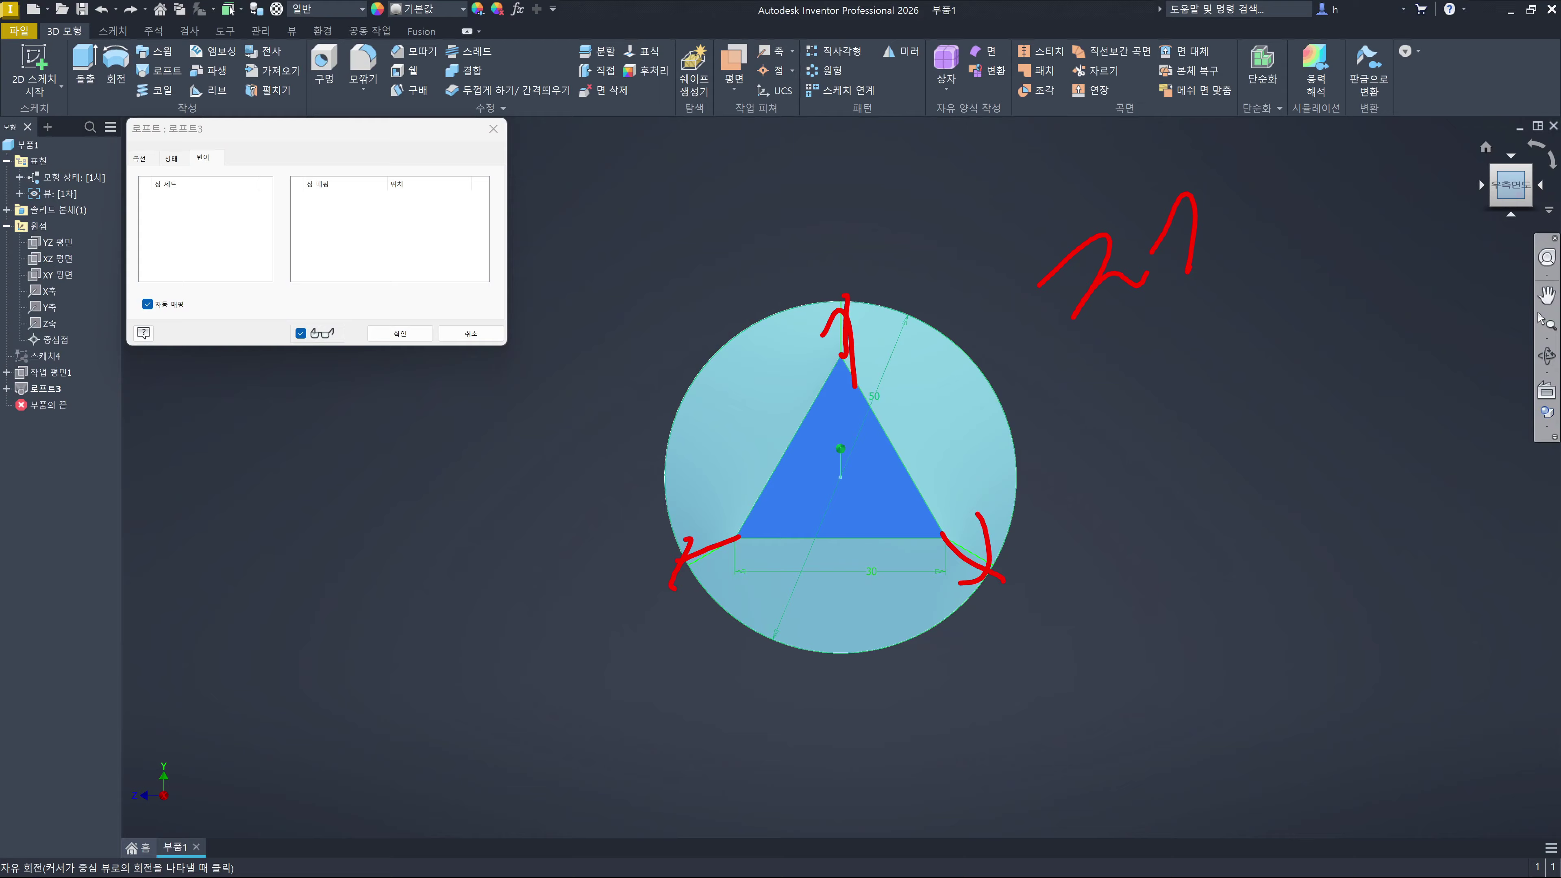
drag(1212, 165, 1228, 304)
mouse_move(1286, 191)
mouse_down()
mouse_move(1267, 234)
mouse_move(1359, 421)
mouse_up()
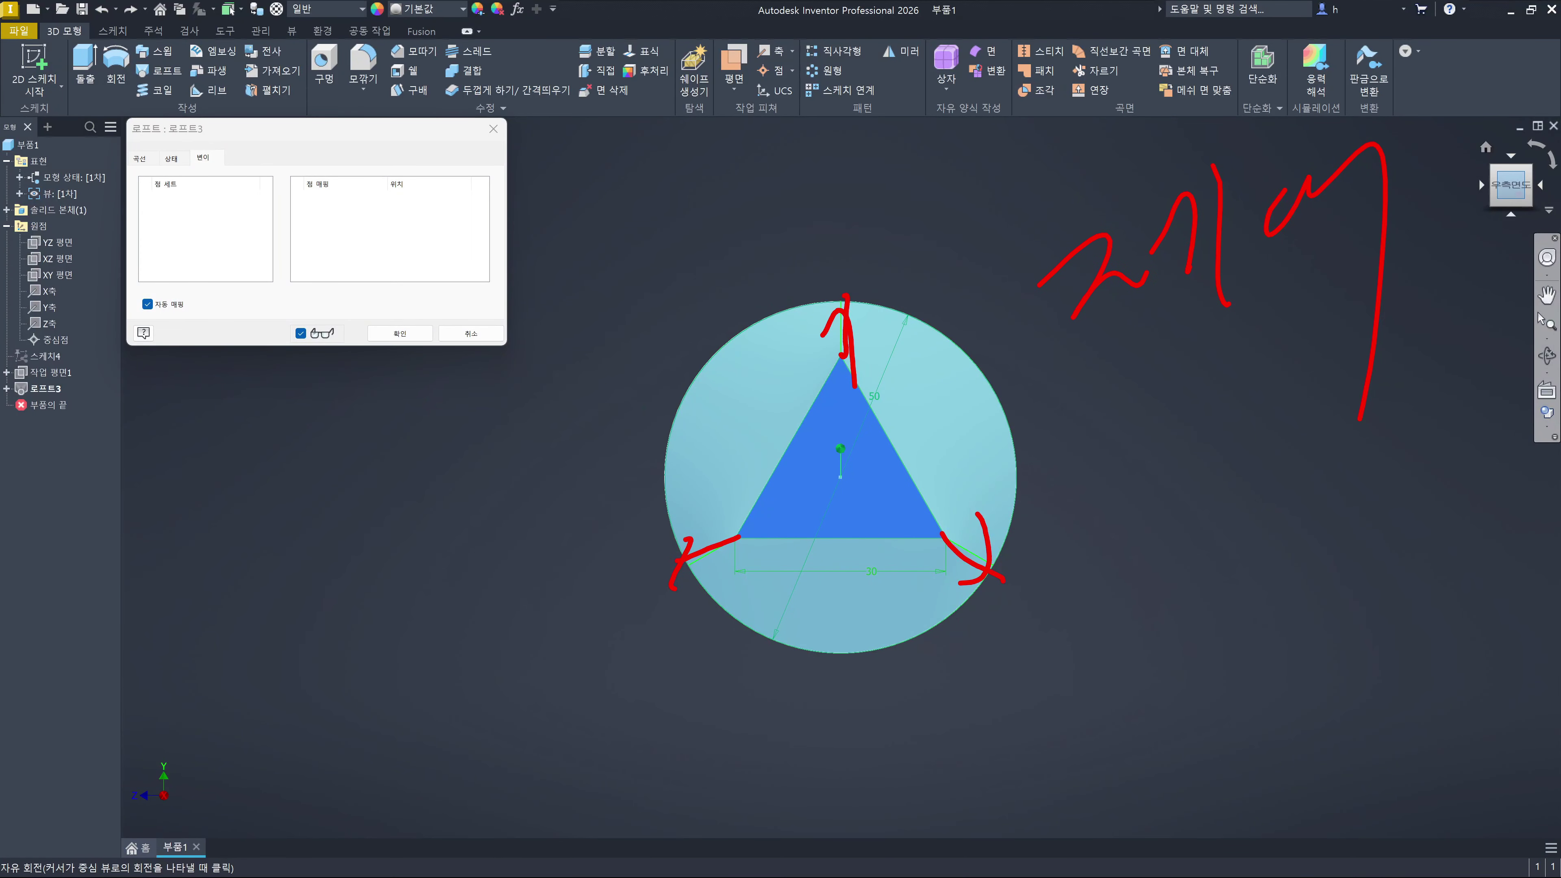
drag(639, 308, 658, 374)
drag(1004, 282, 1017, 356)
drag(812, 758, 819, 817)
mouse_move(1047, 370)
mouse_down()
mouse_move(1449, 262)
mouse_move(1536, 276)
mouse_up()
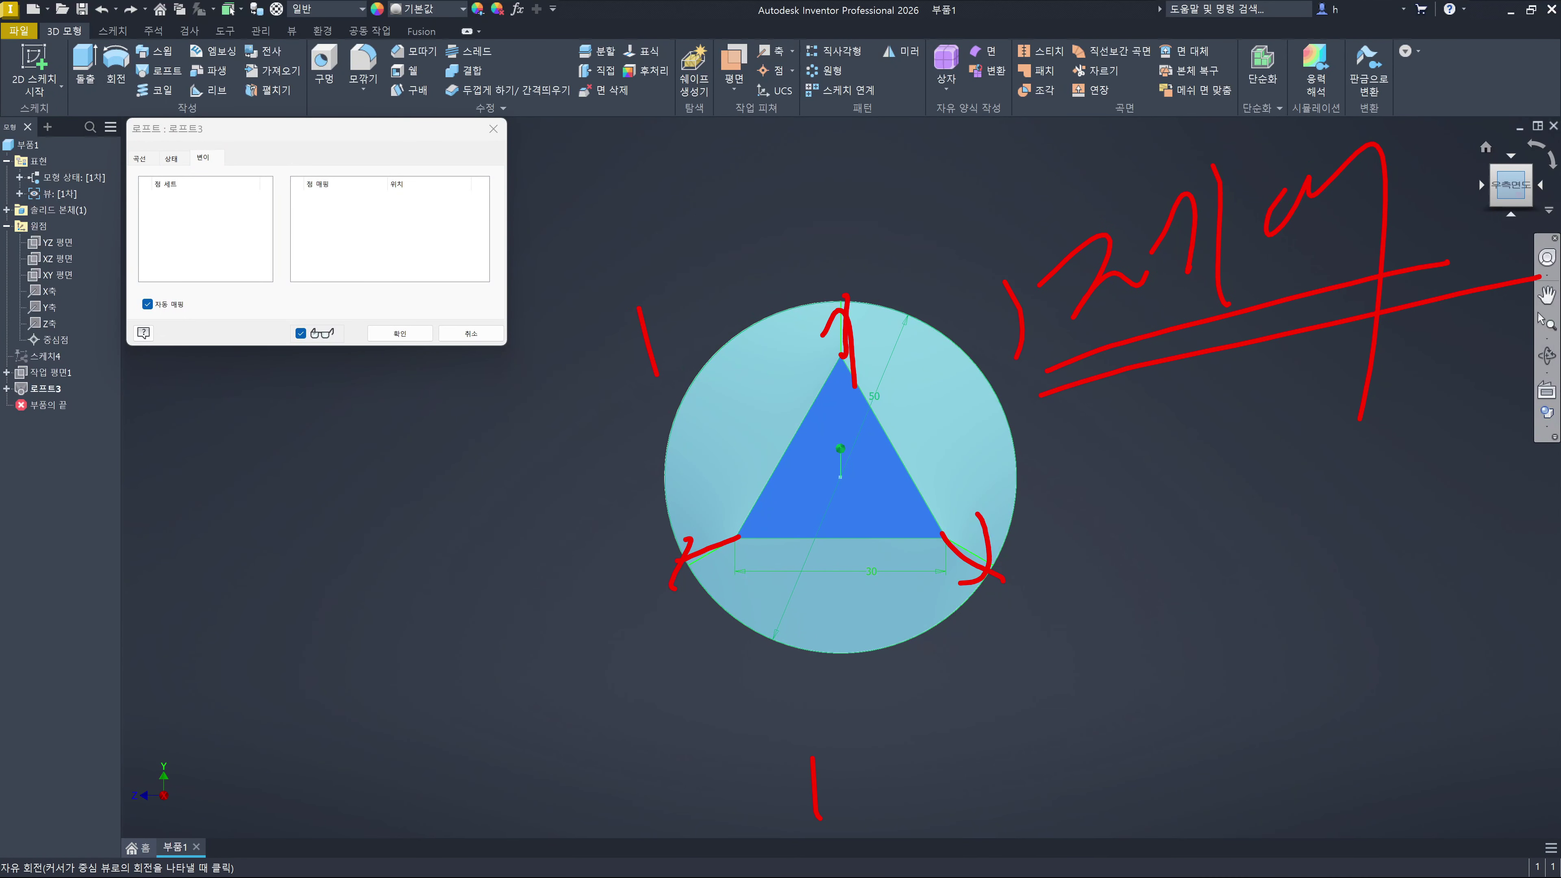
drag(239, 64, 205, 145)
drag(205, 144, 231, 117)
mouse_move(185, 335)
mouse_down()
mouse_move(126, 295)
mouse_move(148, 361)
mouse_up()
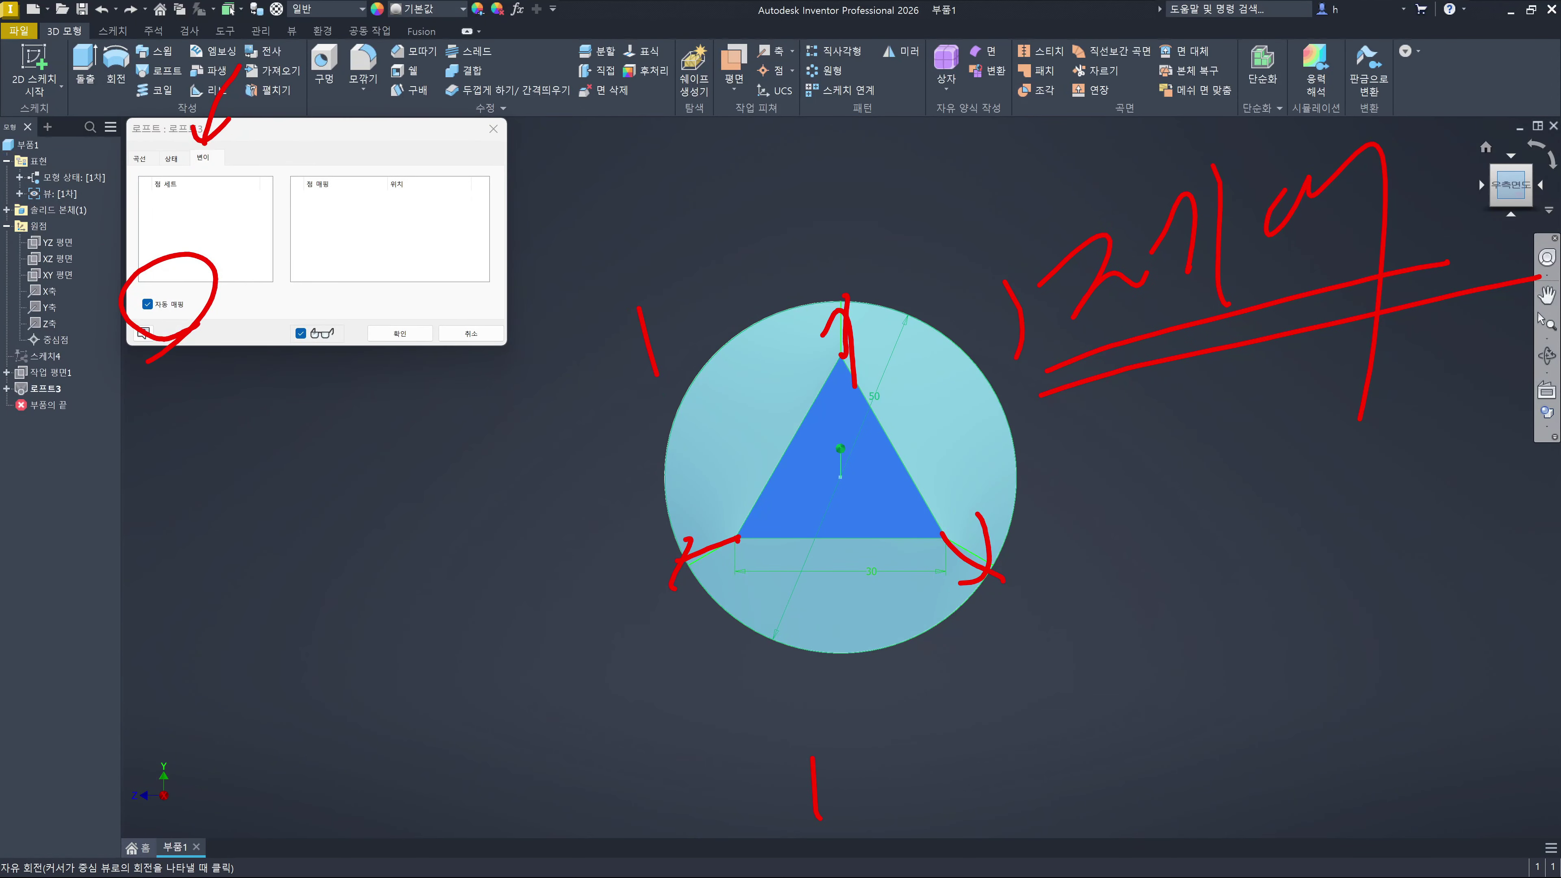
mouse_move(736, 540)
mouse_down()
mouse_move(683, 568)
mouse_move(697, 546)
mouse_up()
drag(839, 375, 824, 291)
mouse_move(798, 327)
mouse_down()
mouse_move(870, 309)
mouse_move(887, 372)
mouse_up()
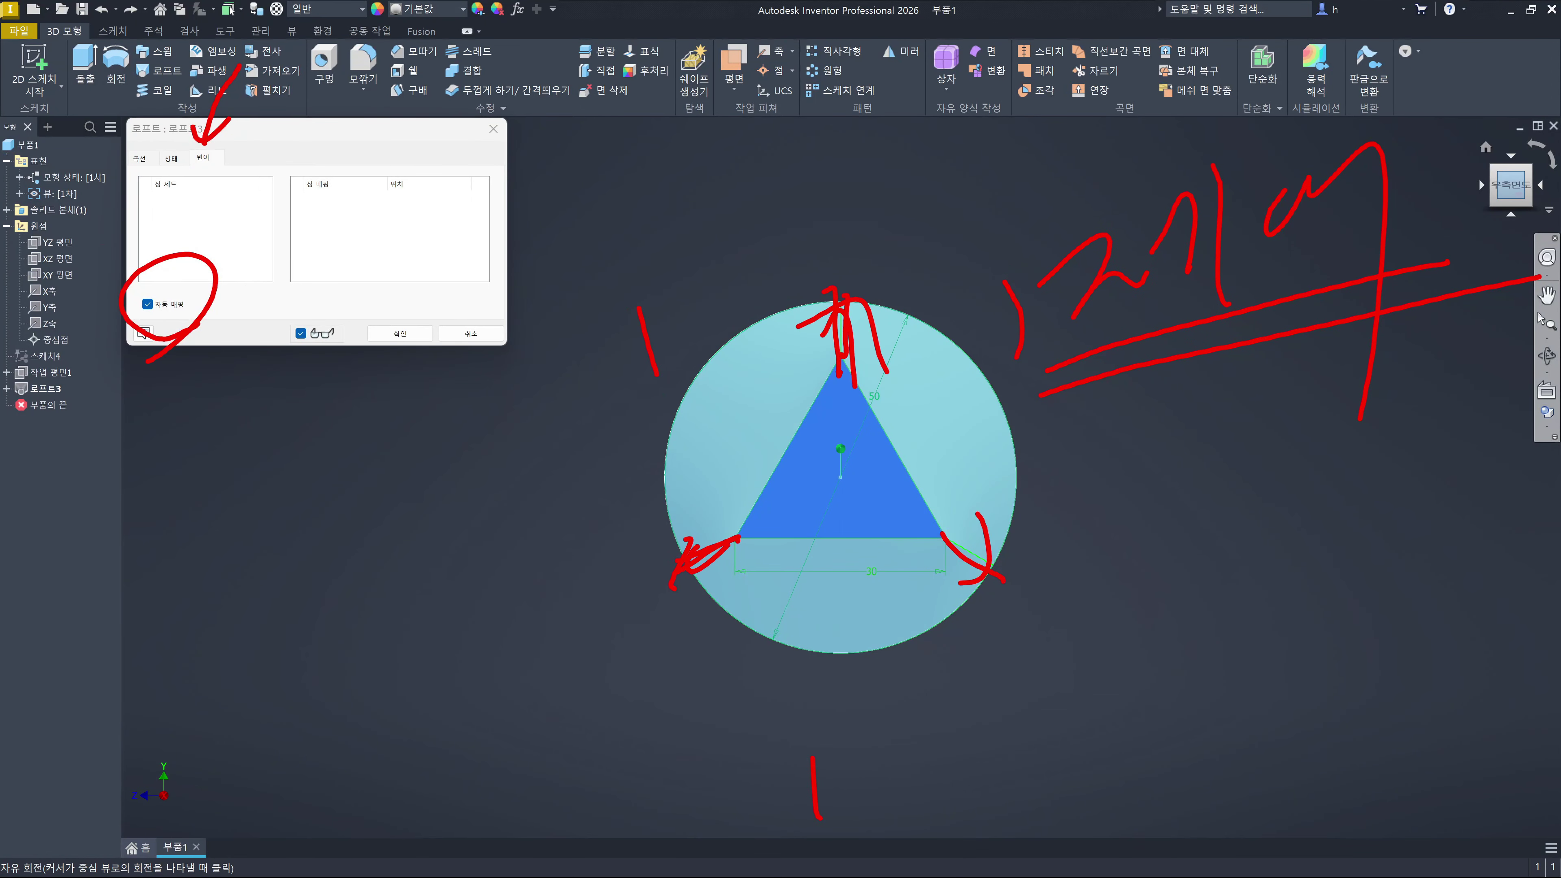
drag(916, 536, 983, 575)
drag(989, 507, 1005, 581)
mouse_move(1134, 464)
mouse_down()
mouse_move(1182, 456)
mouse_move(1154, 556)
mouse_up()
drag(1128, 594, 1304, 581)
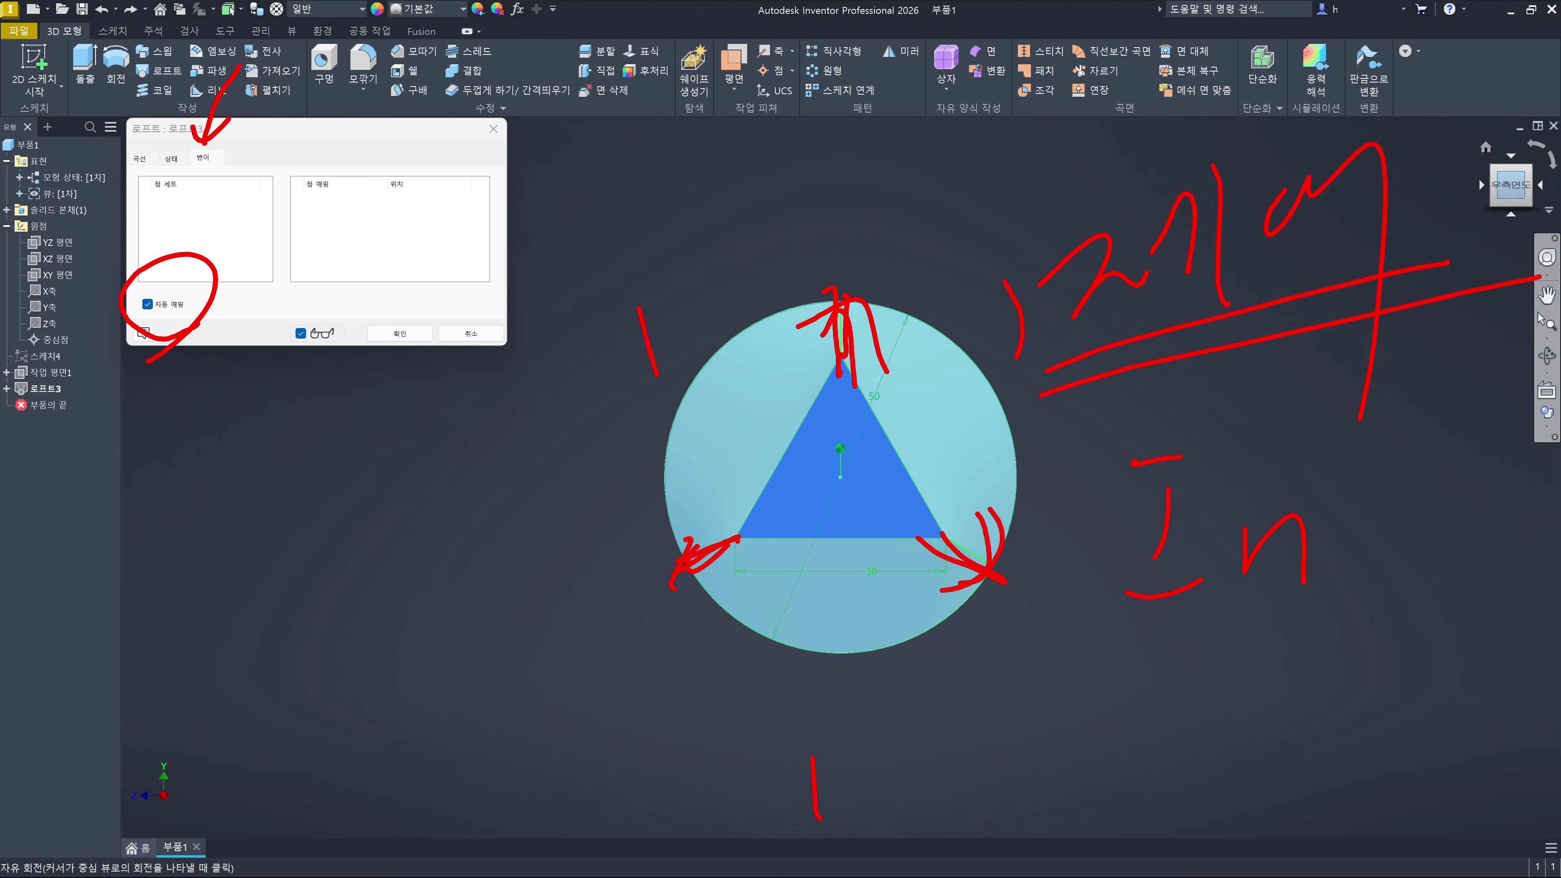
mouse_move(1330, 491)
mouse_down()
mouse_move(1441, 499)
mouse_move(1494, 616)
mouse_up()
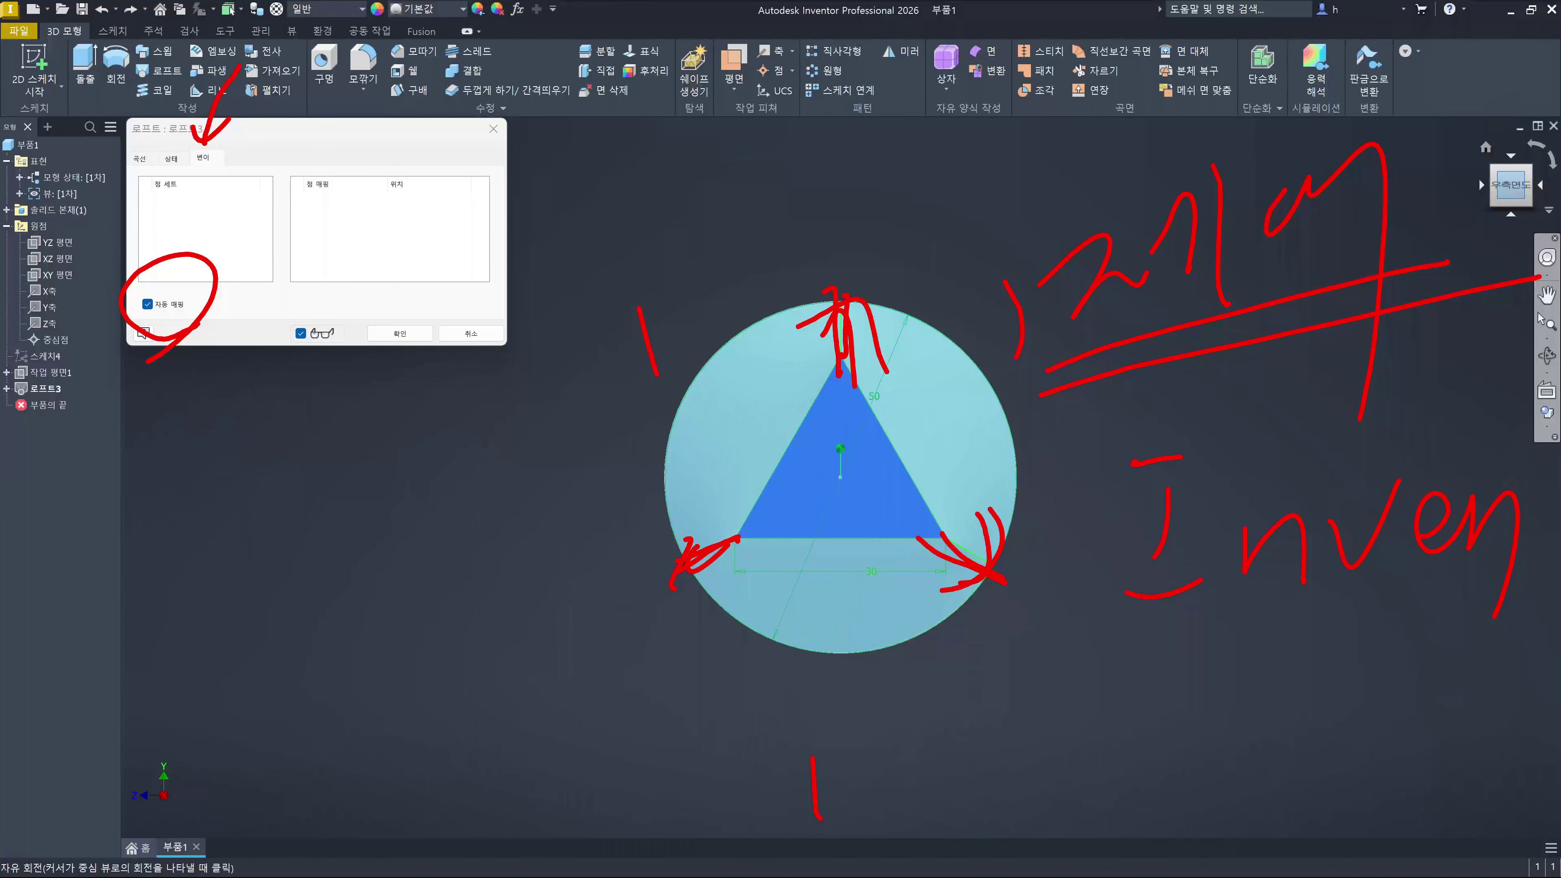
drag(750, 367, 766, 453)
drag(943, 411, 939, 446)
drag(839, 561, 834, 625)
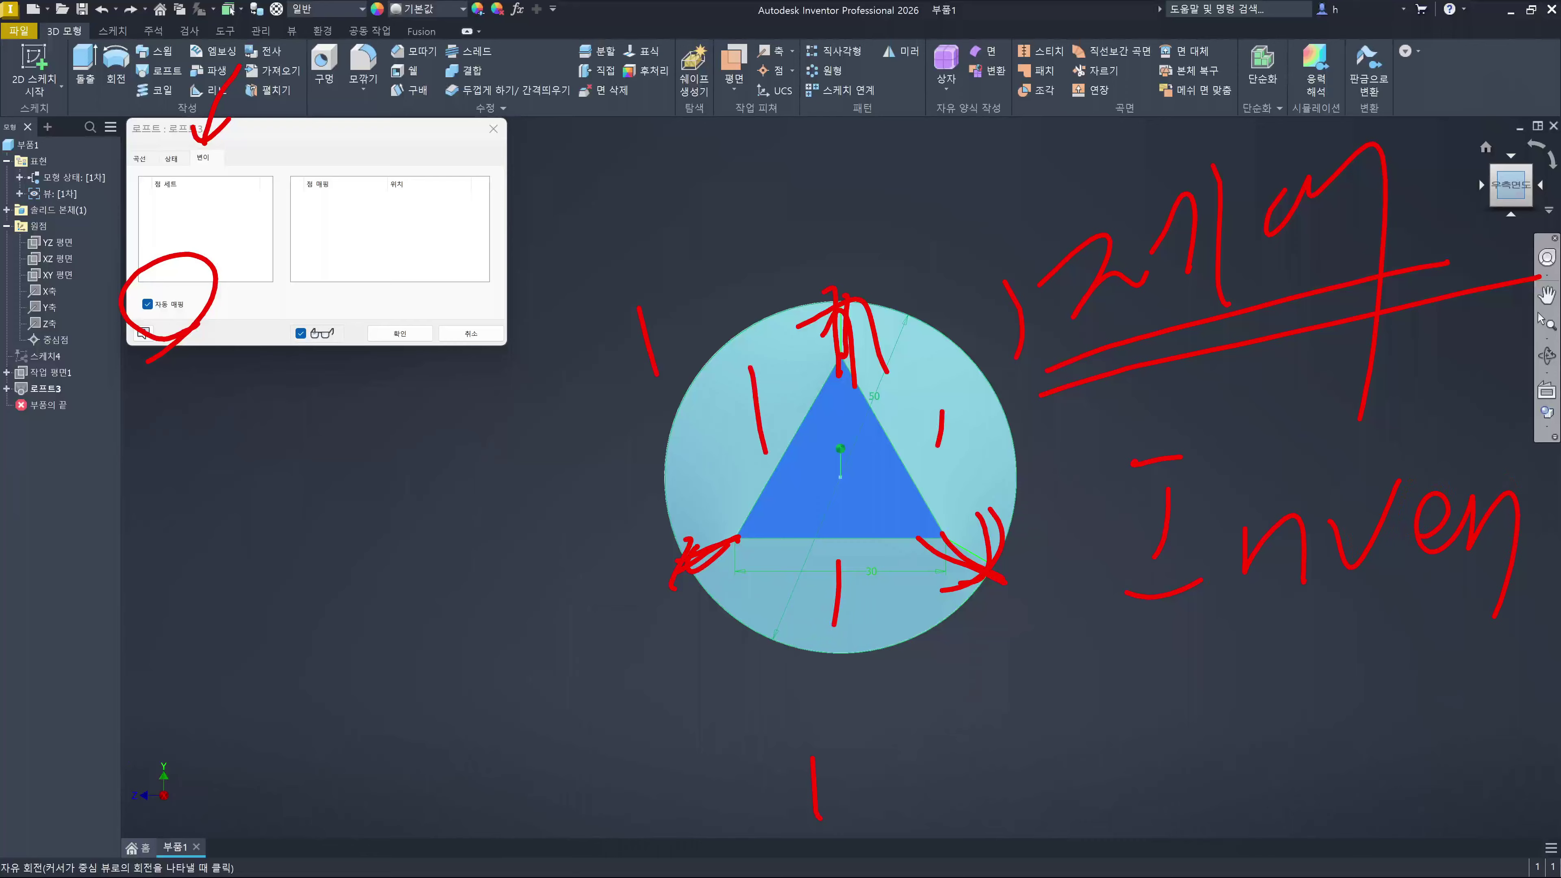
mouse_move(659, 421)
mouse_down()
mouse_move(670, 289)
mouse_move(722, 446)
mouse_up()
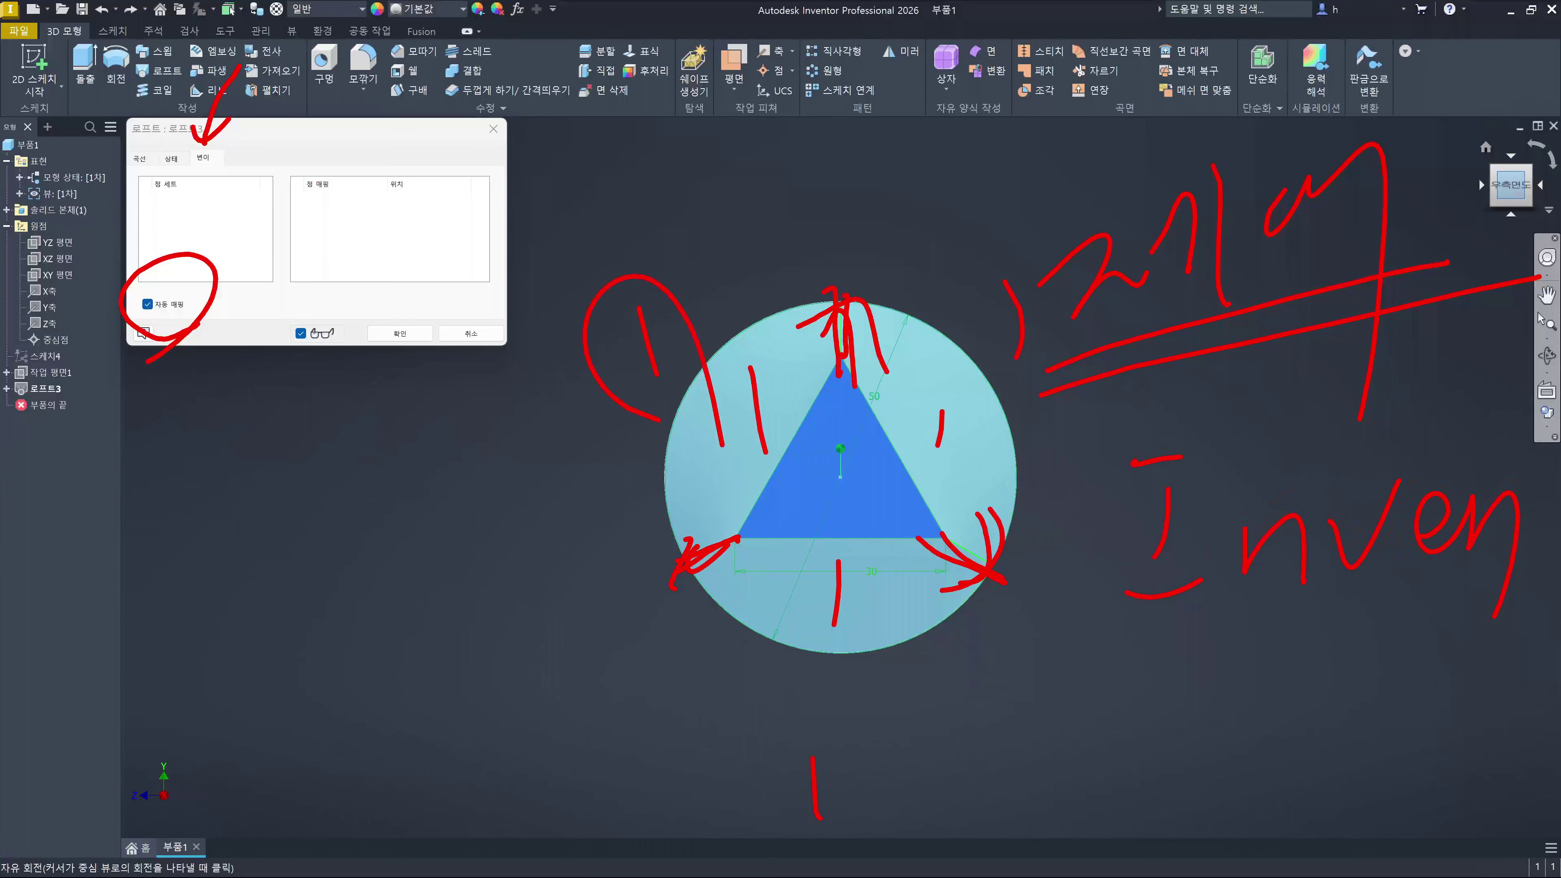
drag(986, 378, 1111, 370)
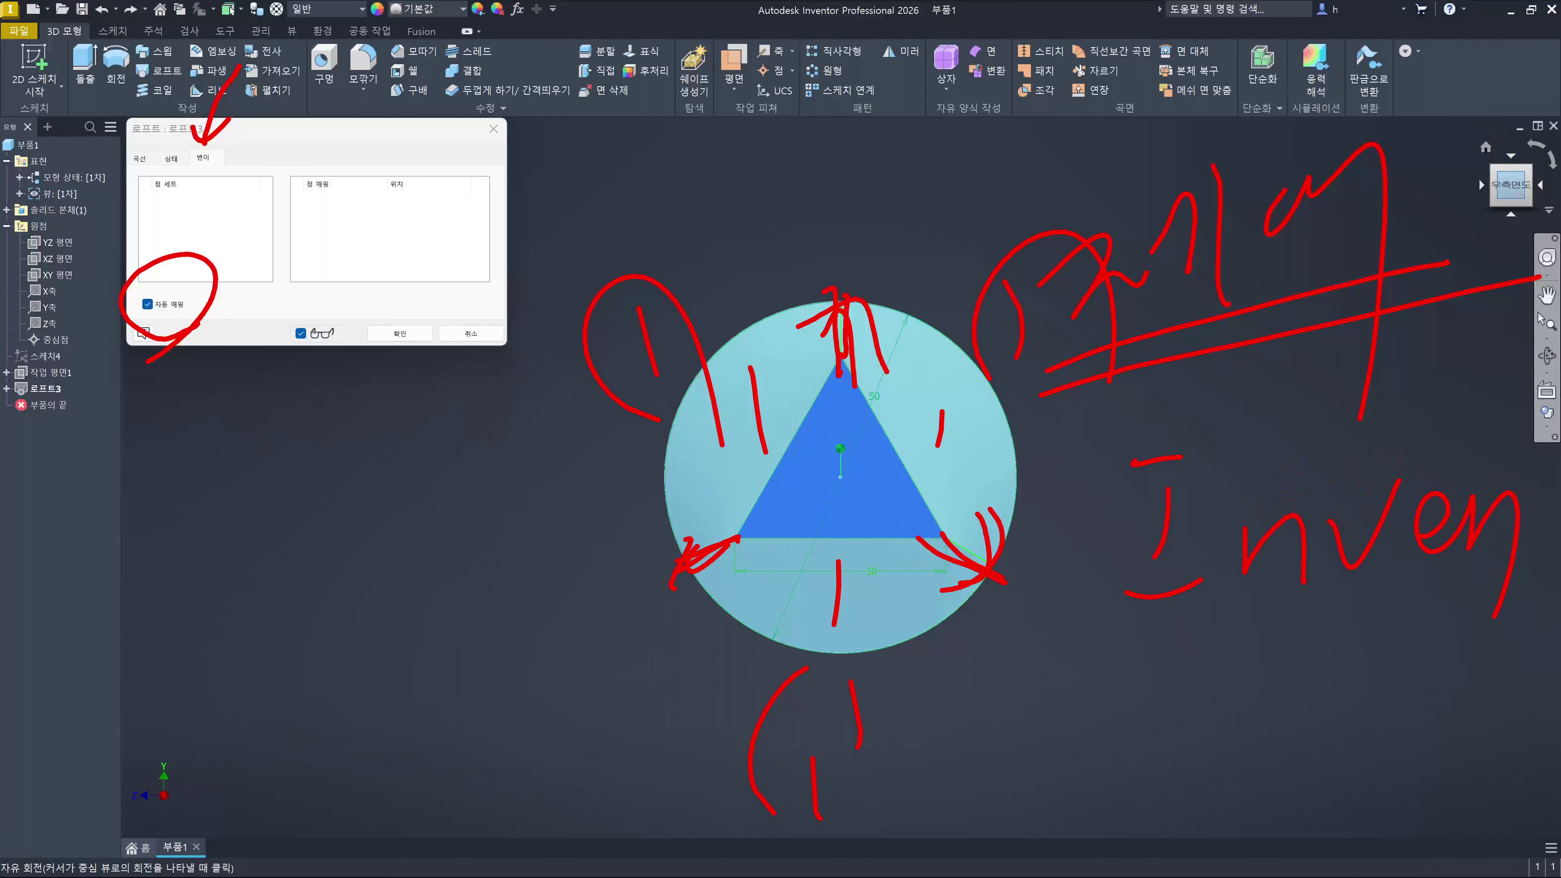
key(Escape)
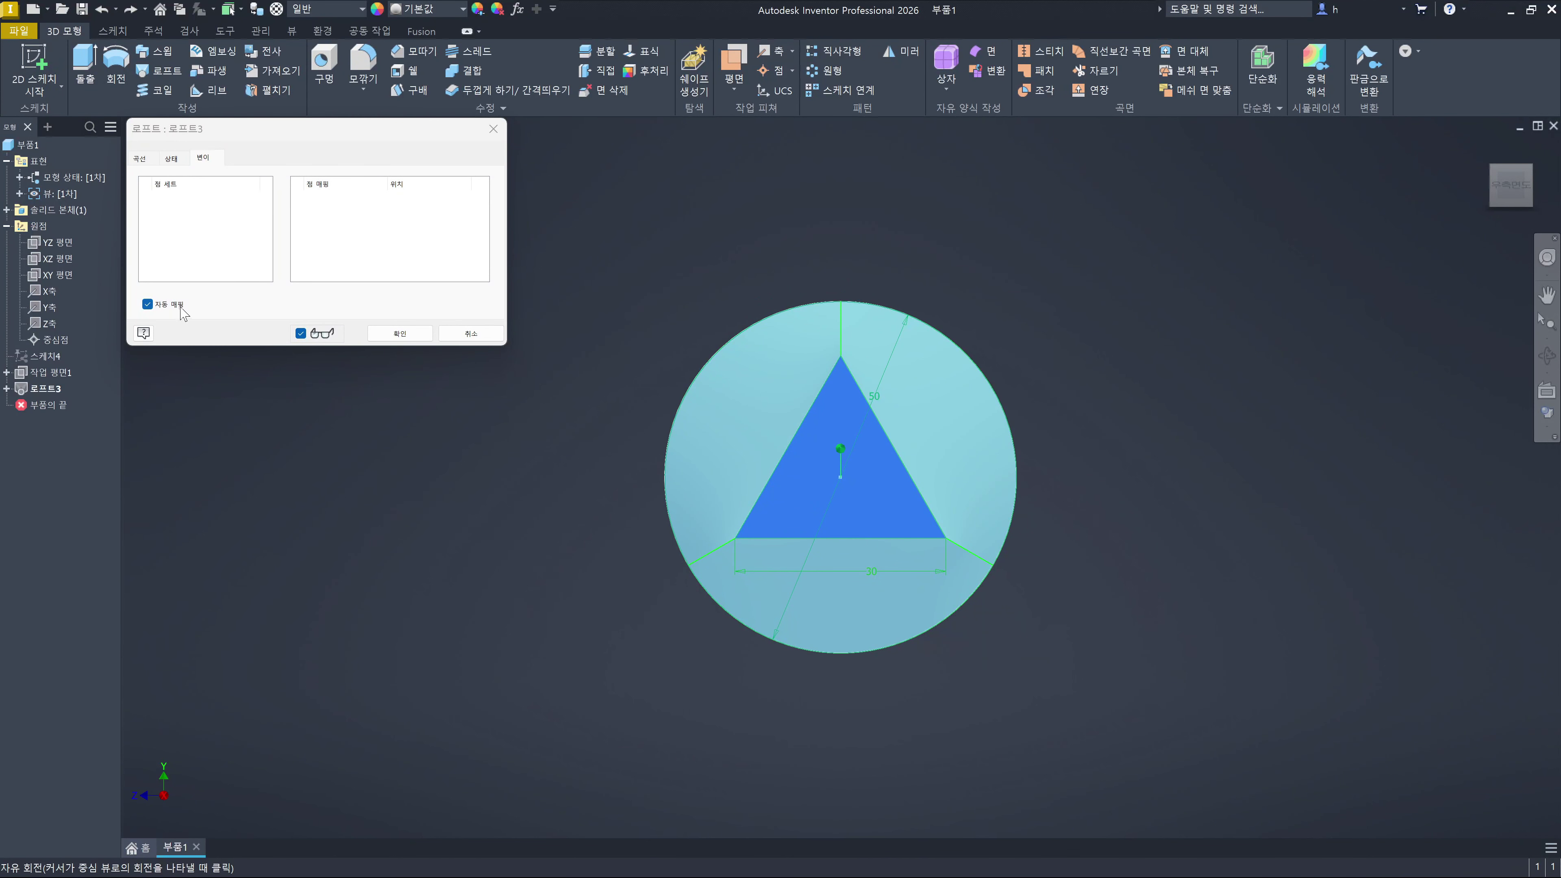
Turn off automatic mapping (자동 매핑), try picking a mapping point on the circle's edge and apply the loft edit
click(157, 307)
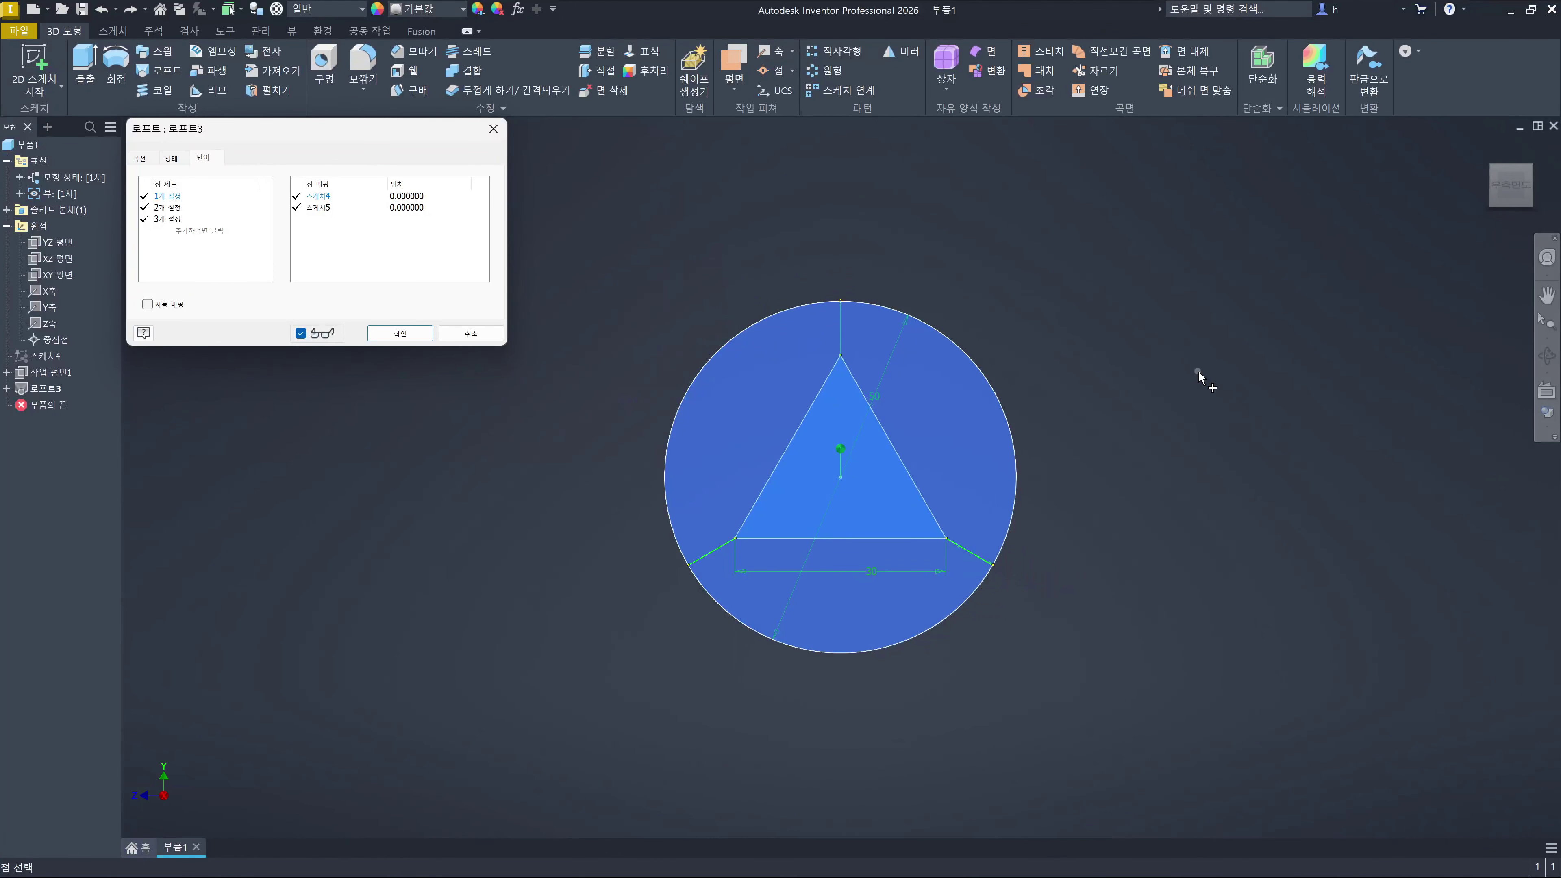
shift+middle_drag(1198, 370, 1157, 425)
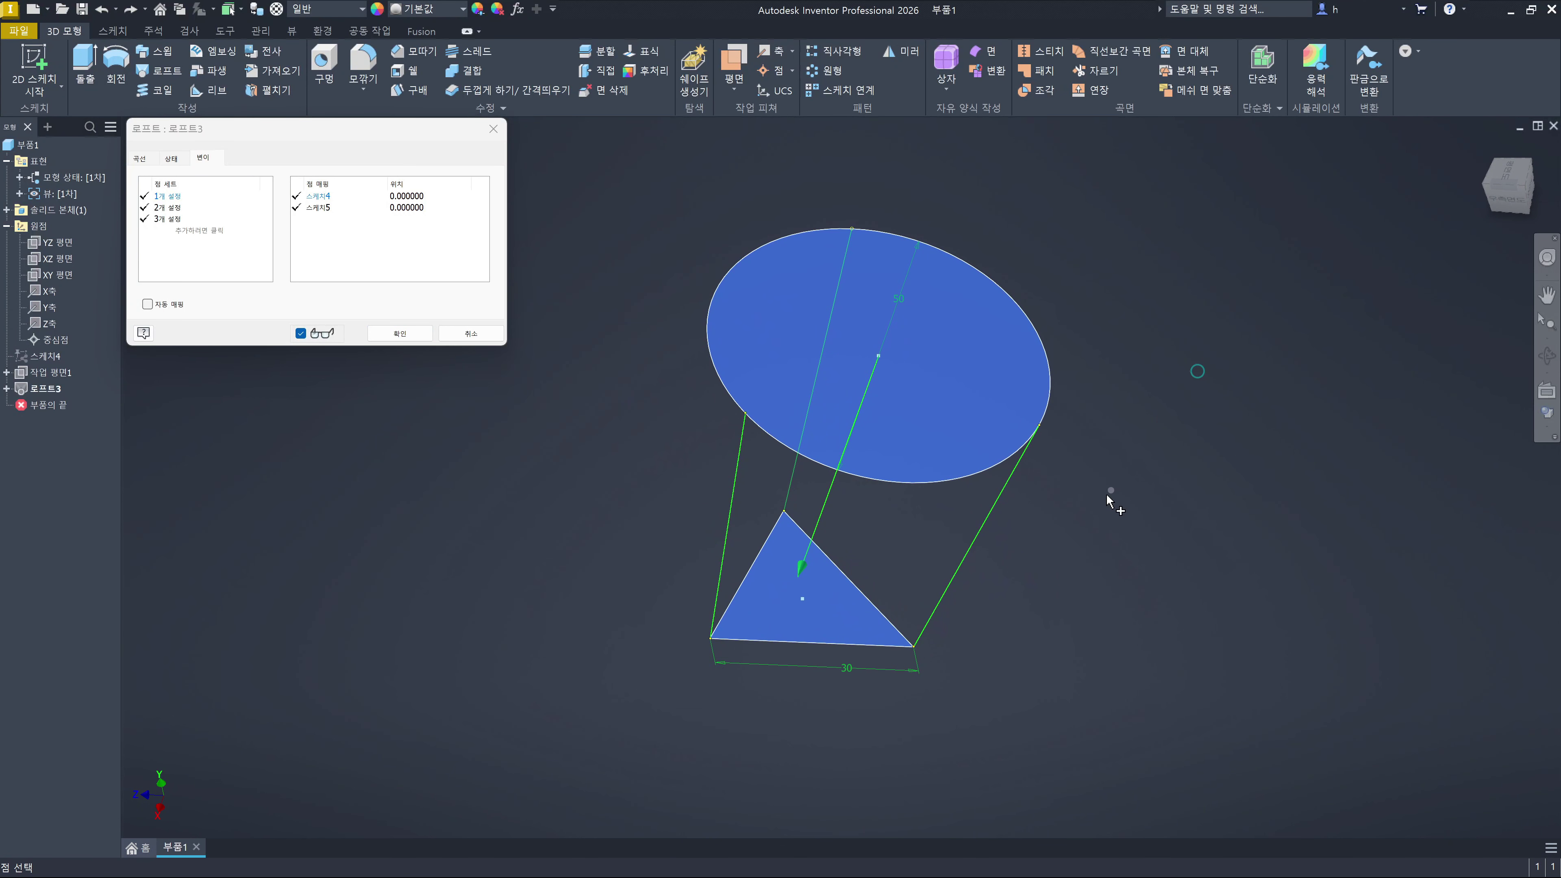
click(908, 481)
key(Return)
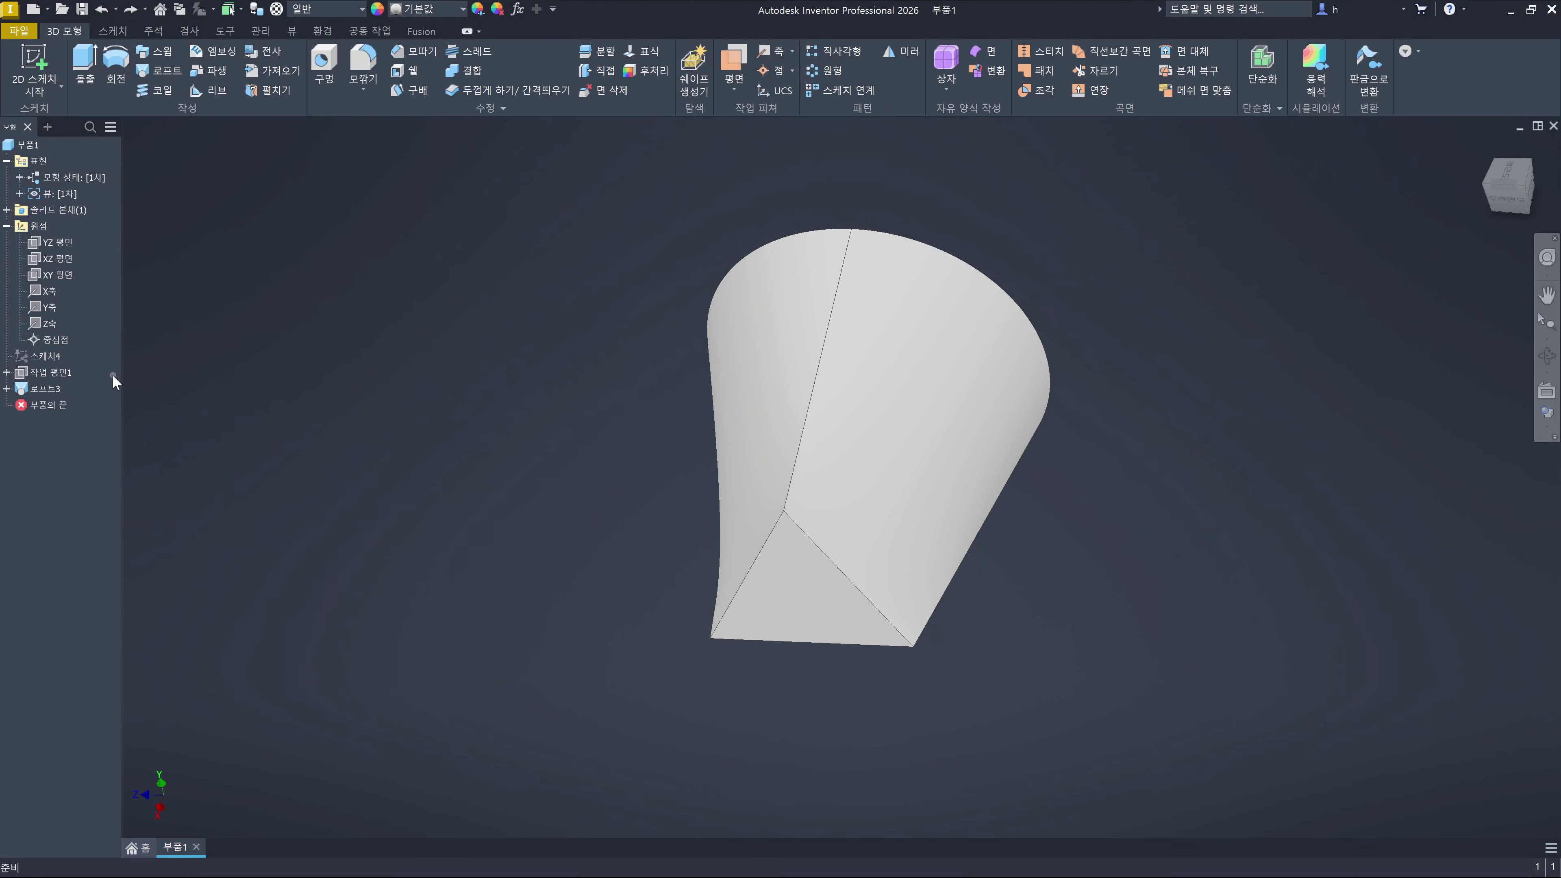
Reopen the 로프트3 loft for editing and turn off automatic mapping in its transition settings
double_click(49, 389)
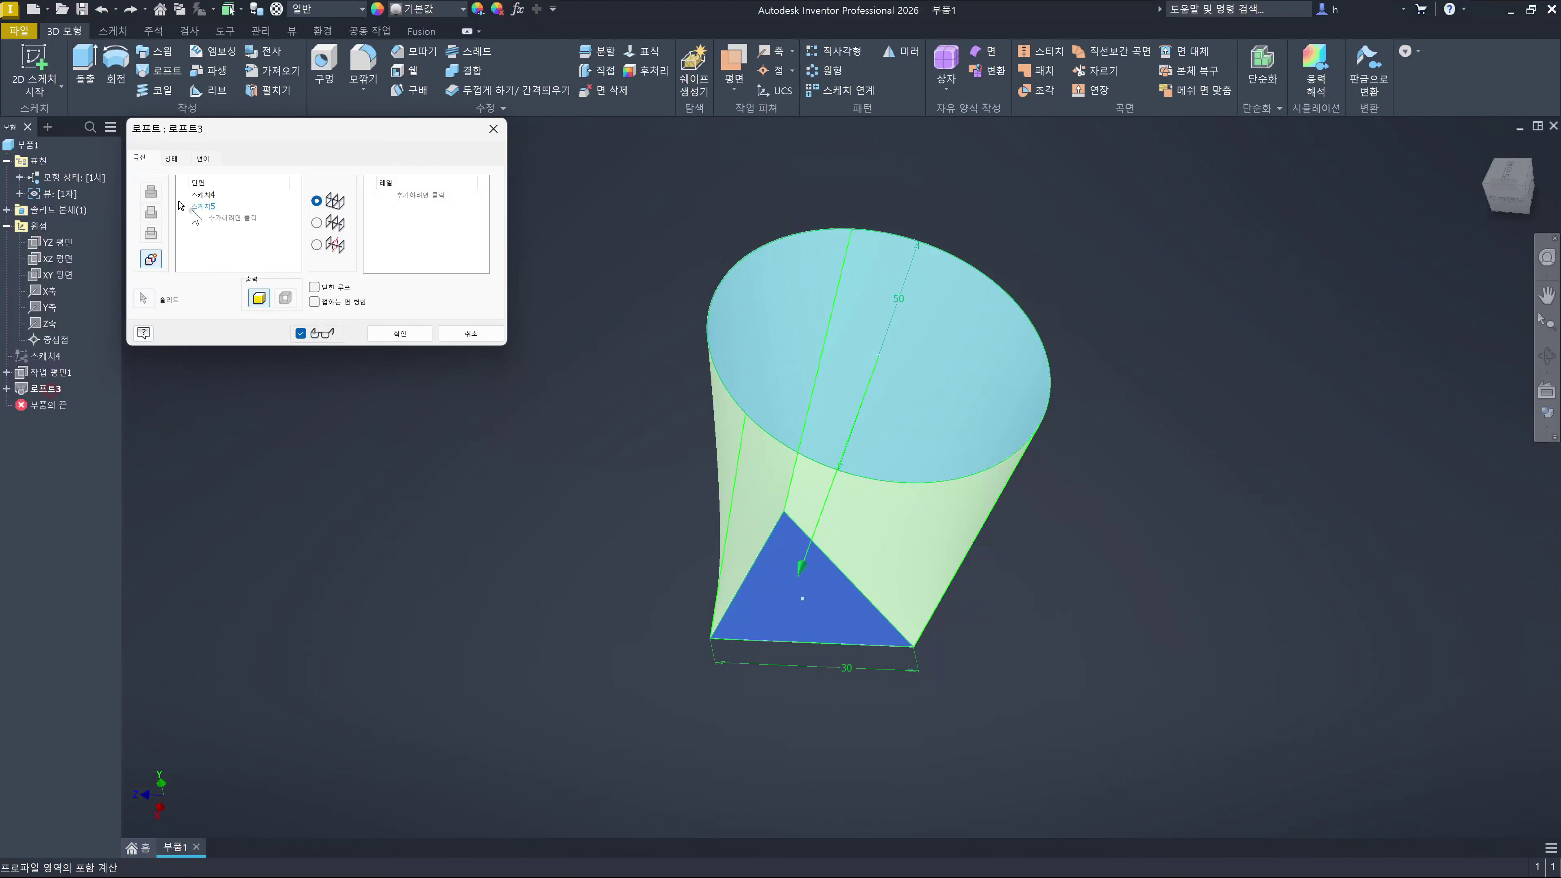
click(203, 159)
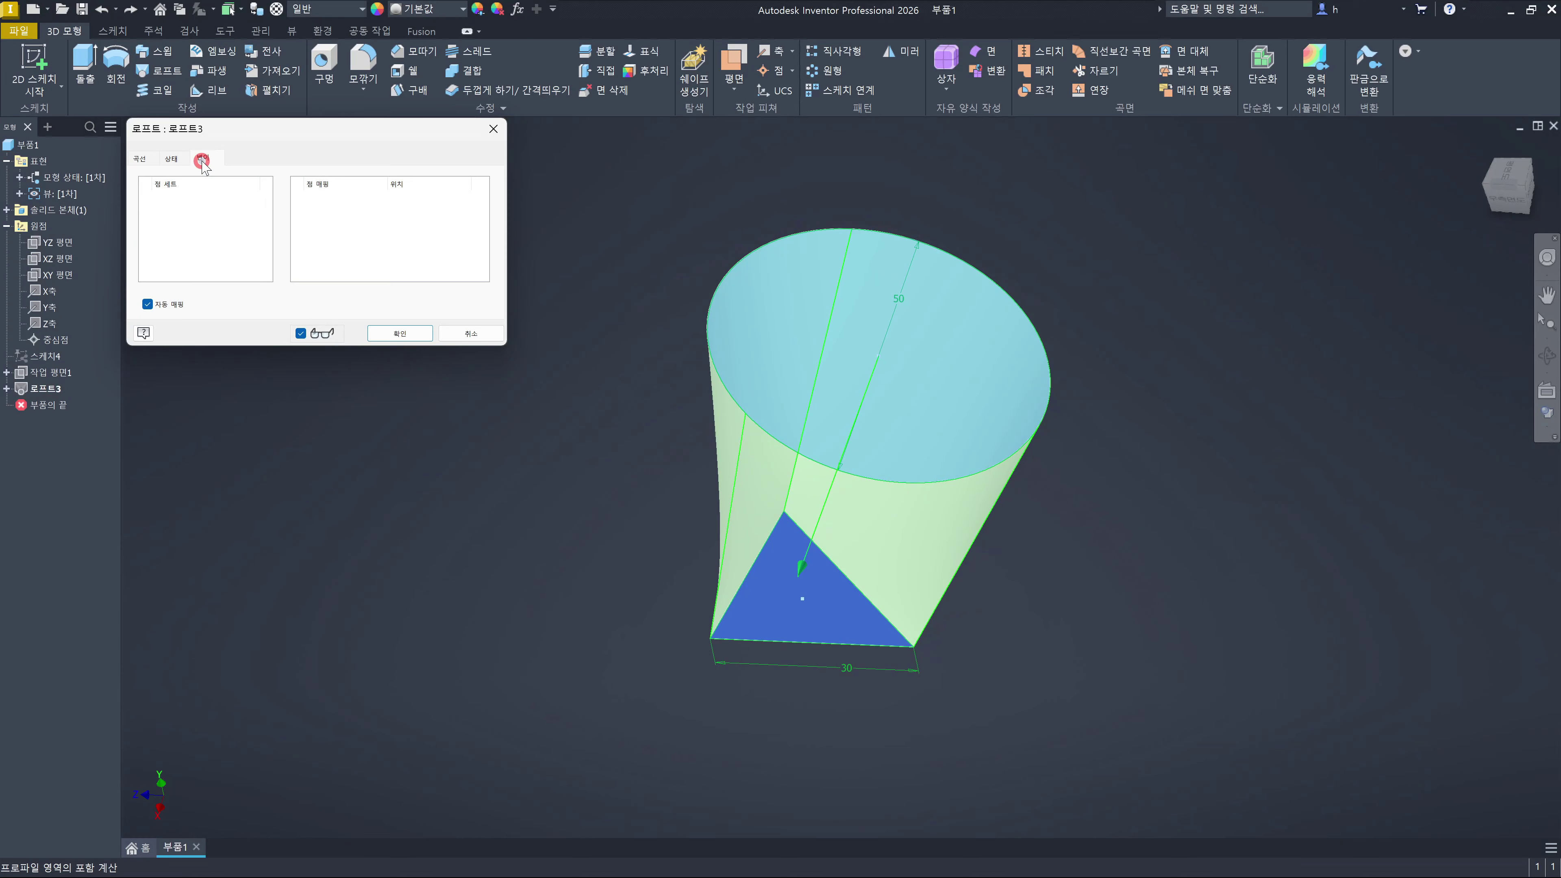
click(147, 303)
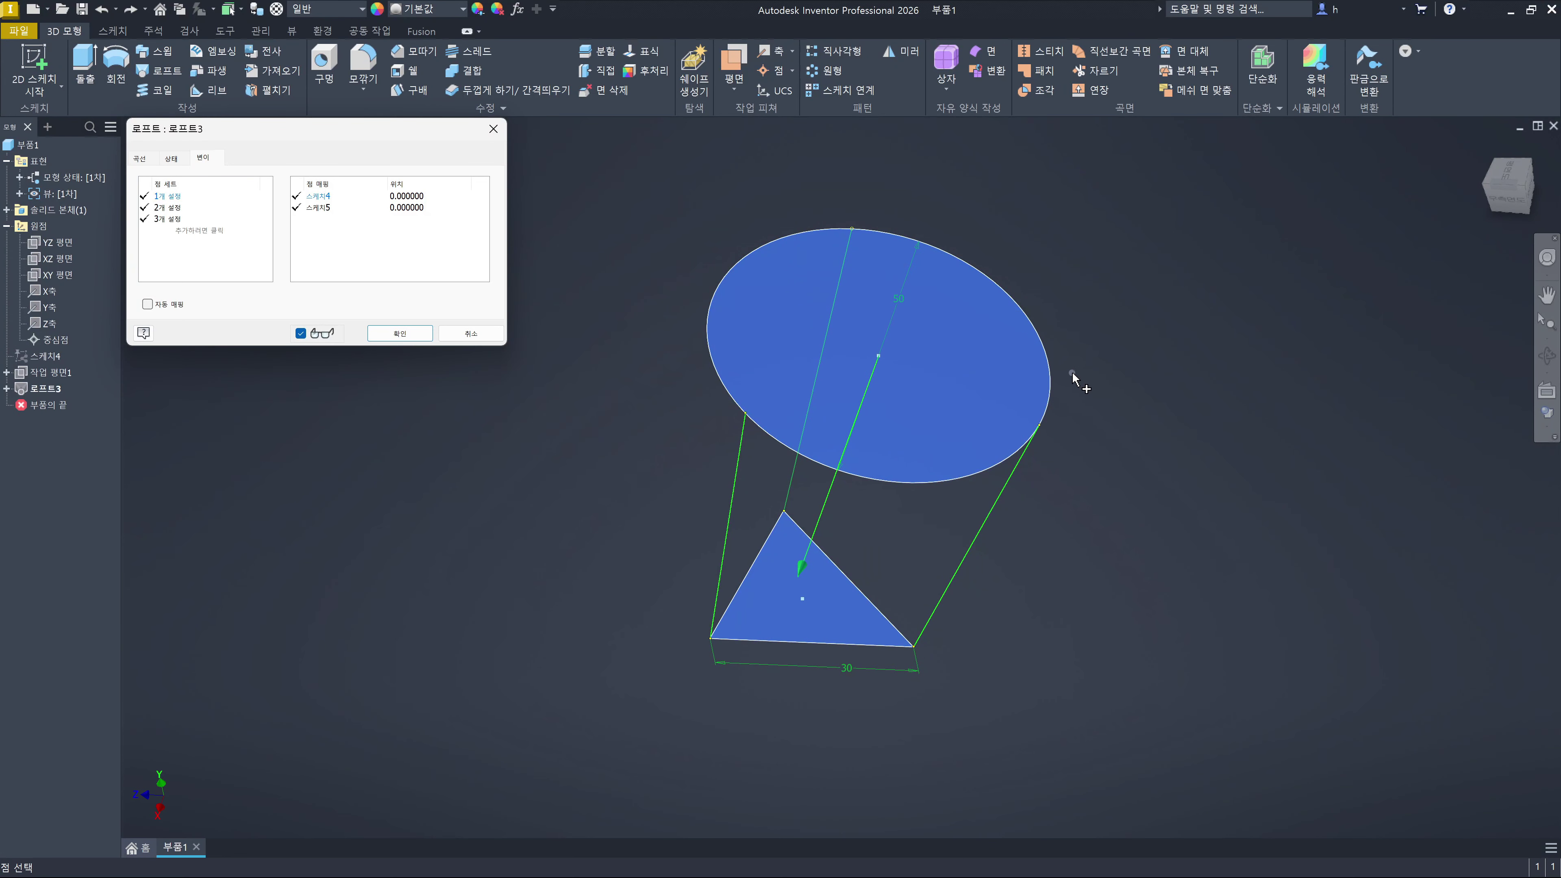
Remap the circle (스케치4) points of sets 1, 2 and 3 to about 0.72, 0.37 and 0.97 and apply the loft edit
click(1051, 386)
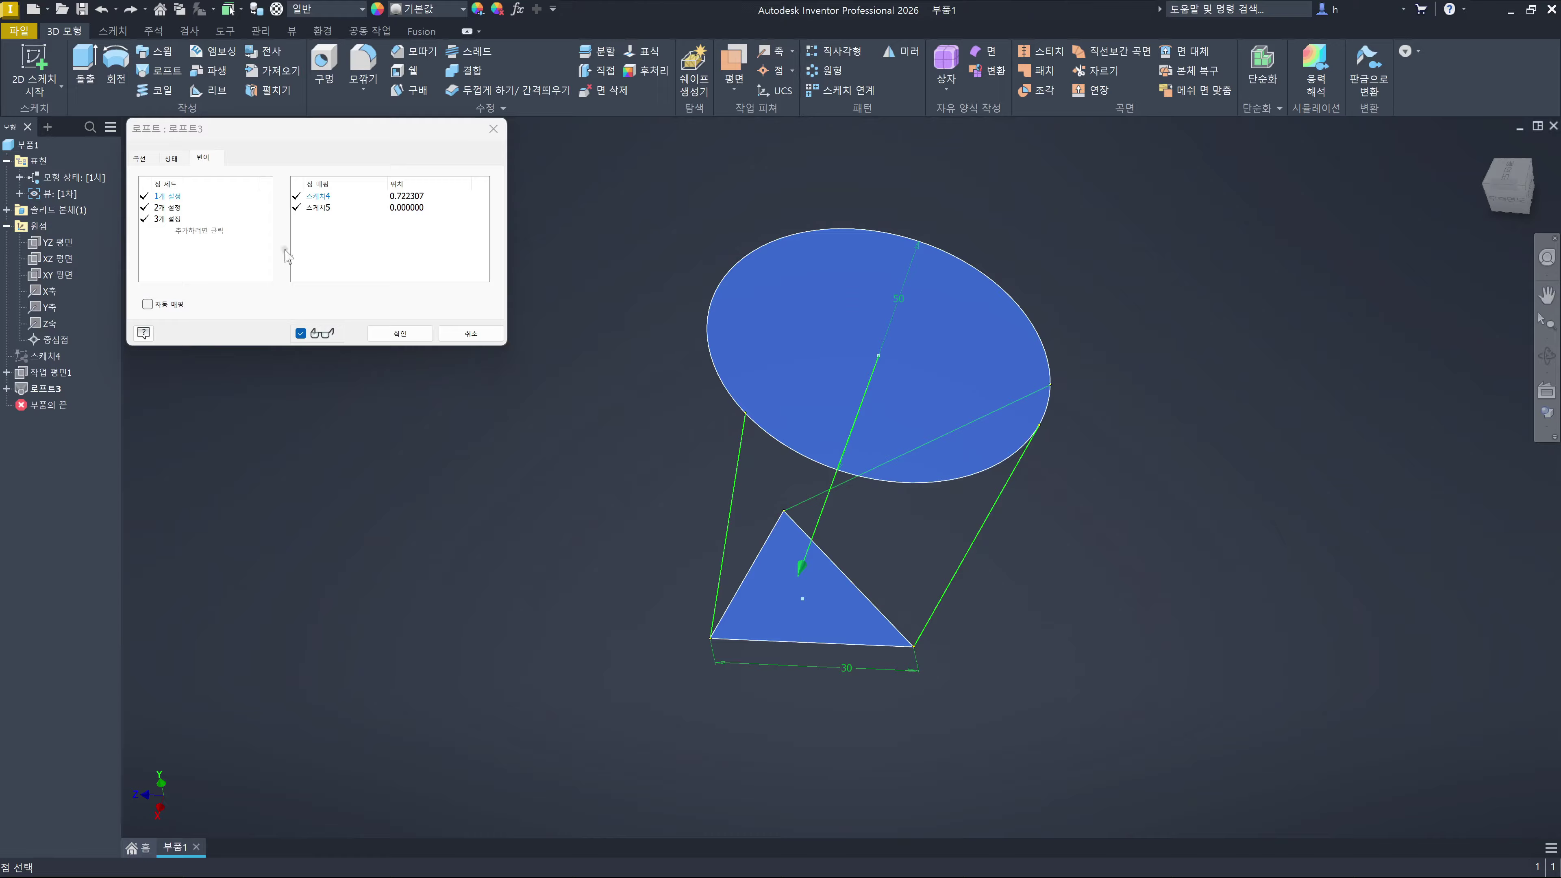
click(166, 209)
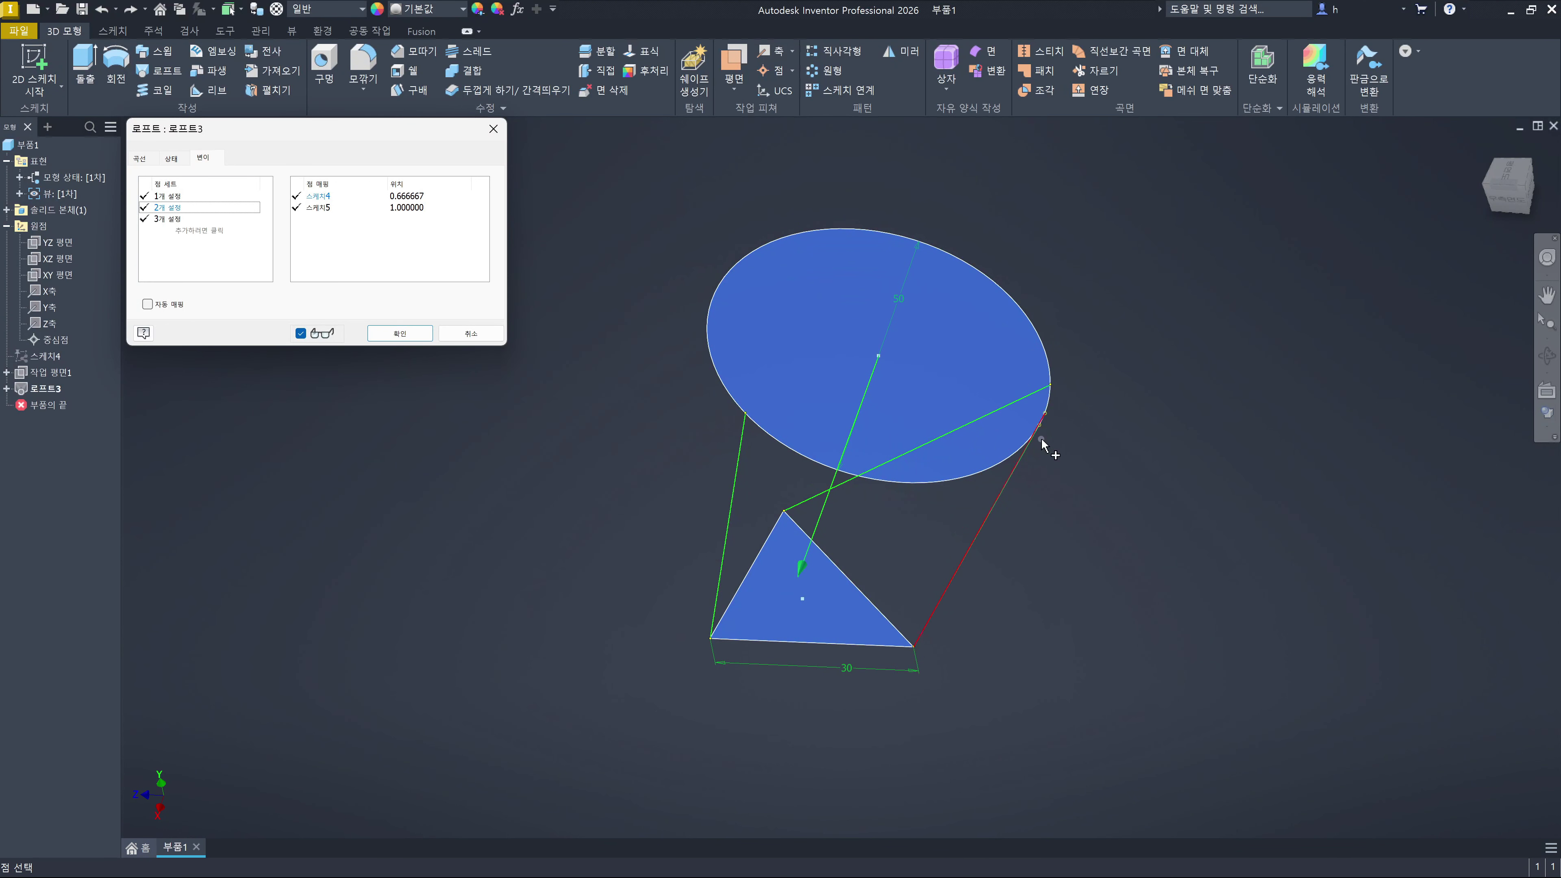
click(779, 439)
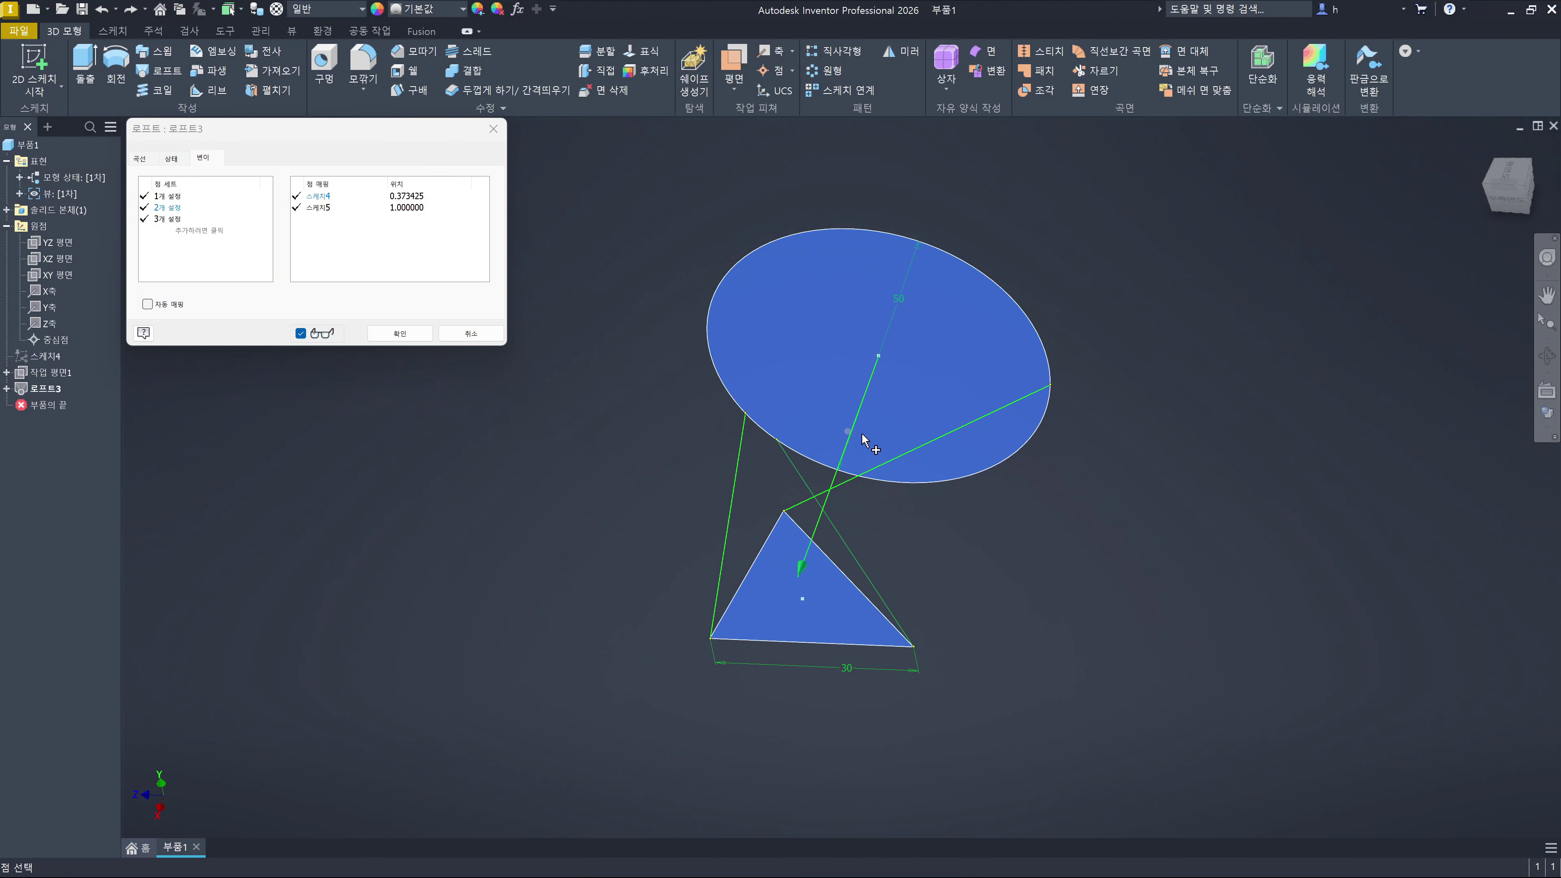
click(165, 218)
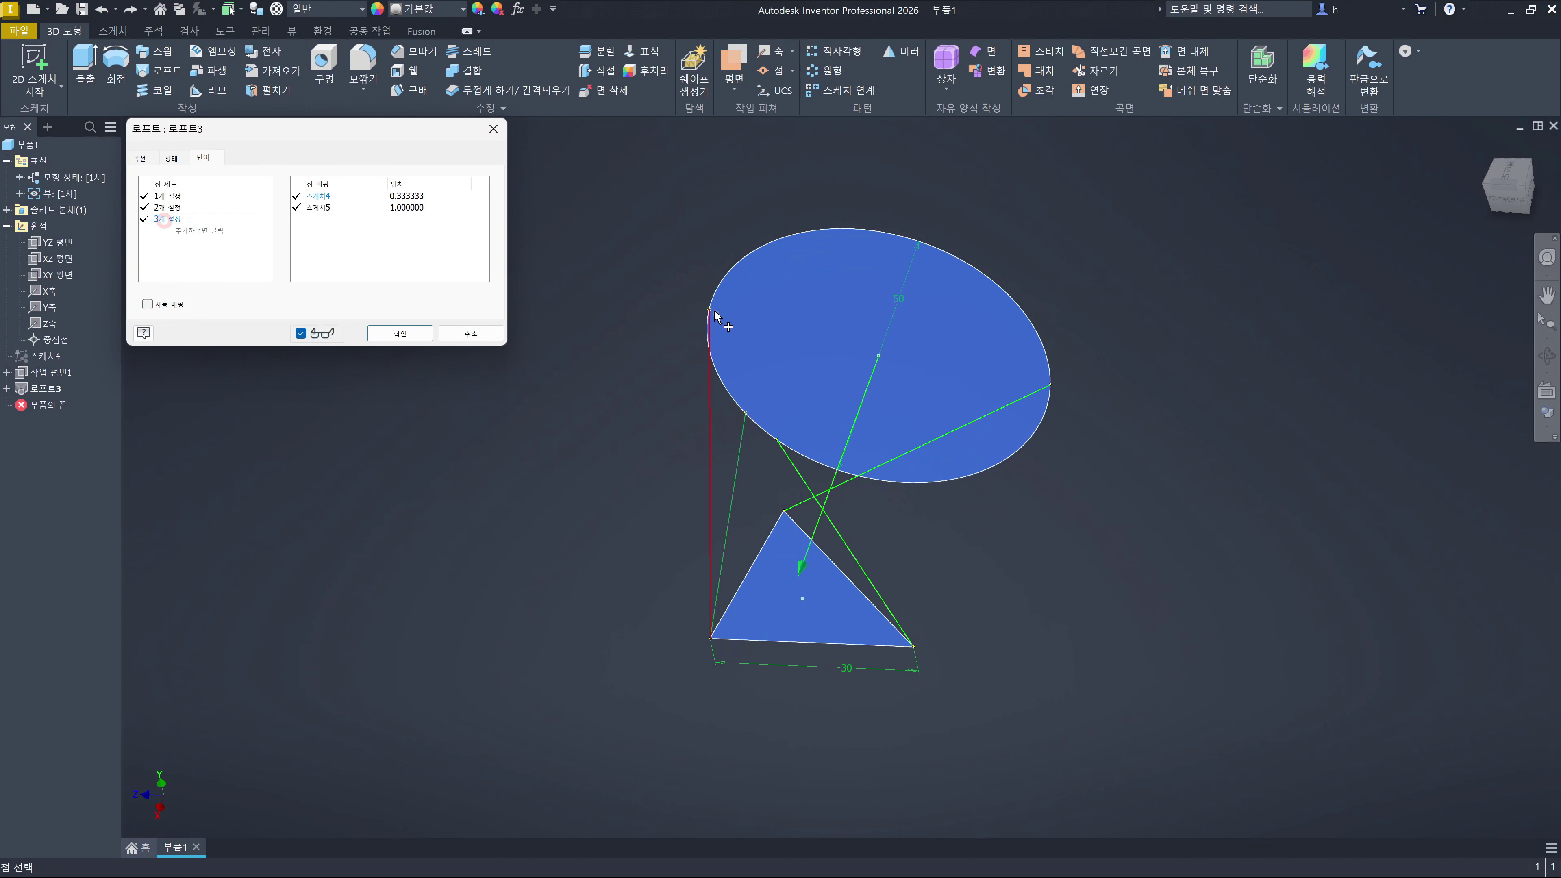
click(888, 236)
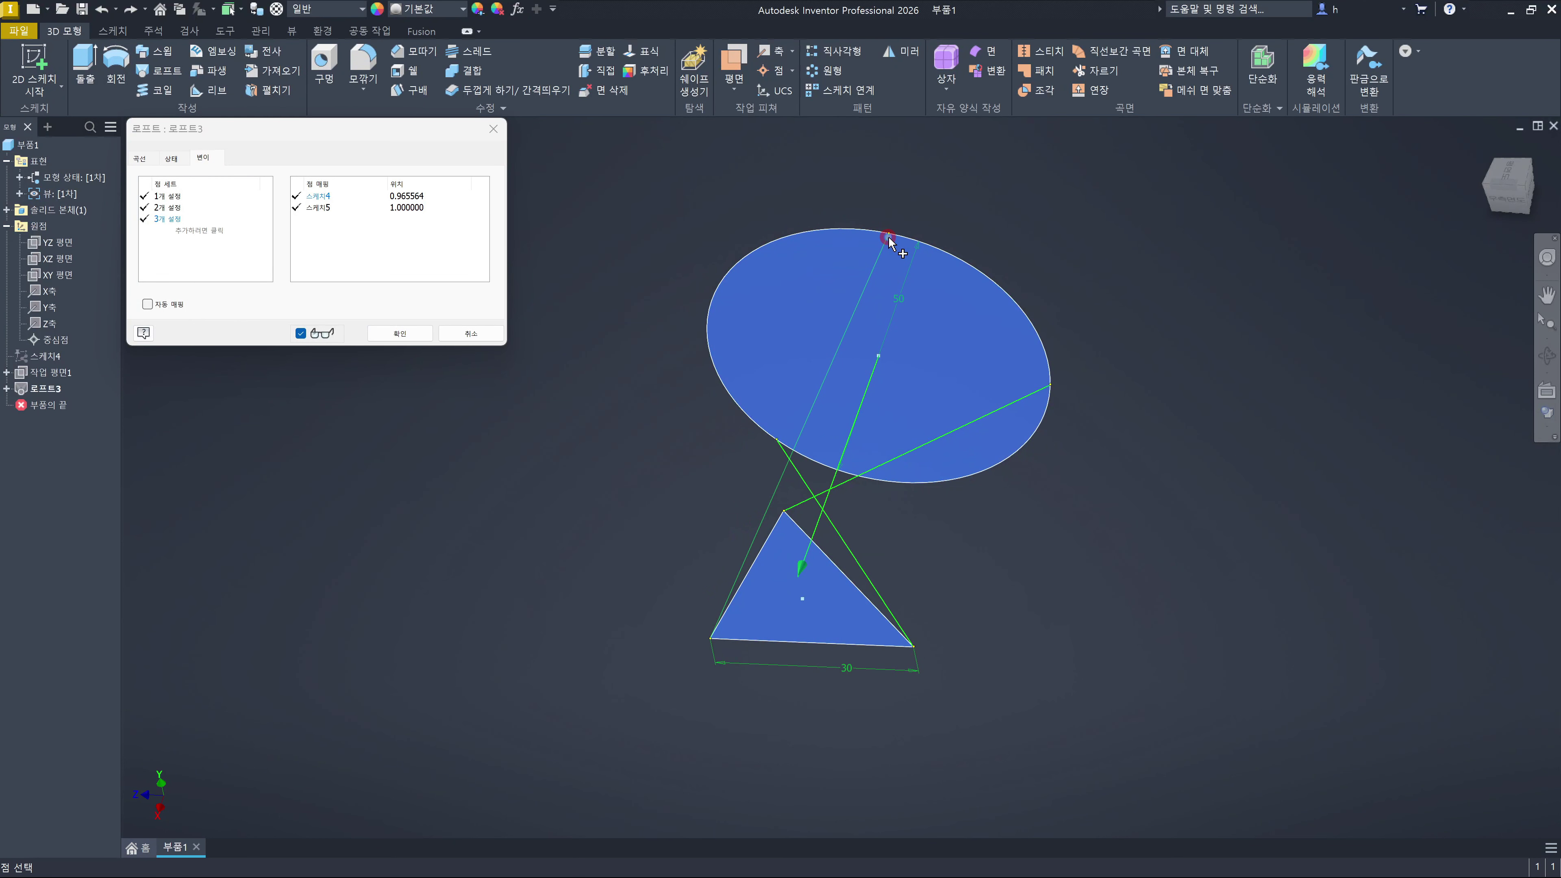
click(404, 340)
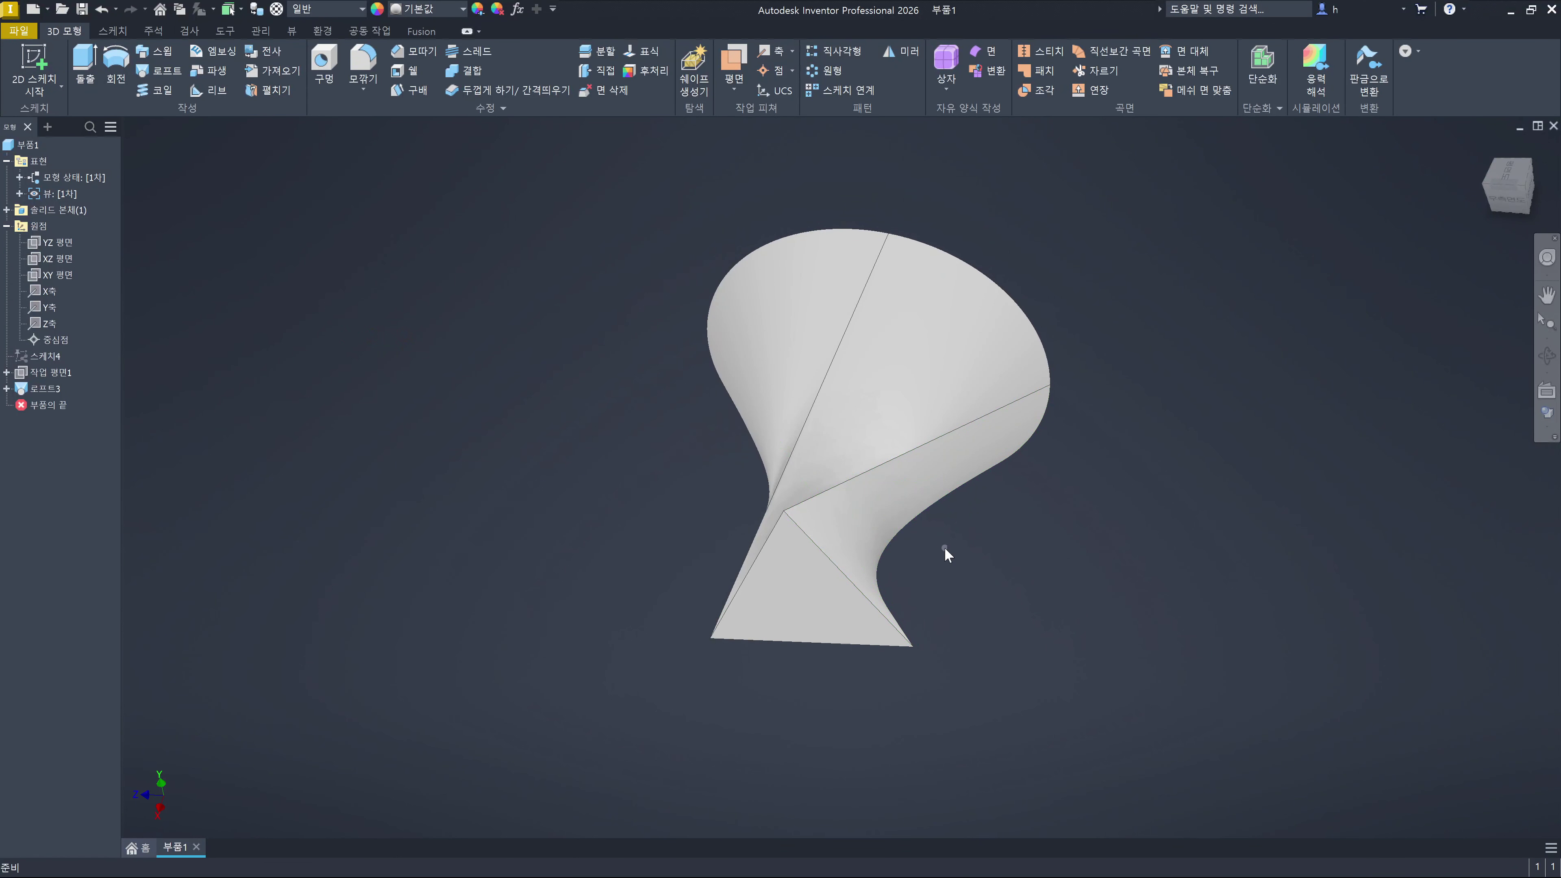
Inspect the twisted loft and its mapping lines, and undo the last loft mapping edit
mouse_move(943, 547)
shift+middle_down()
mouse_move(983, 582)
mouse_move(1020, 547)
mouse_move(1111, 530)
mouse_move(1145, 542)
shift+middle_up()
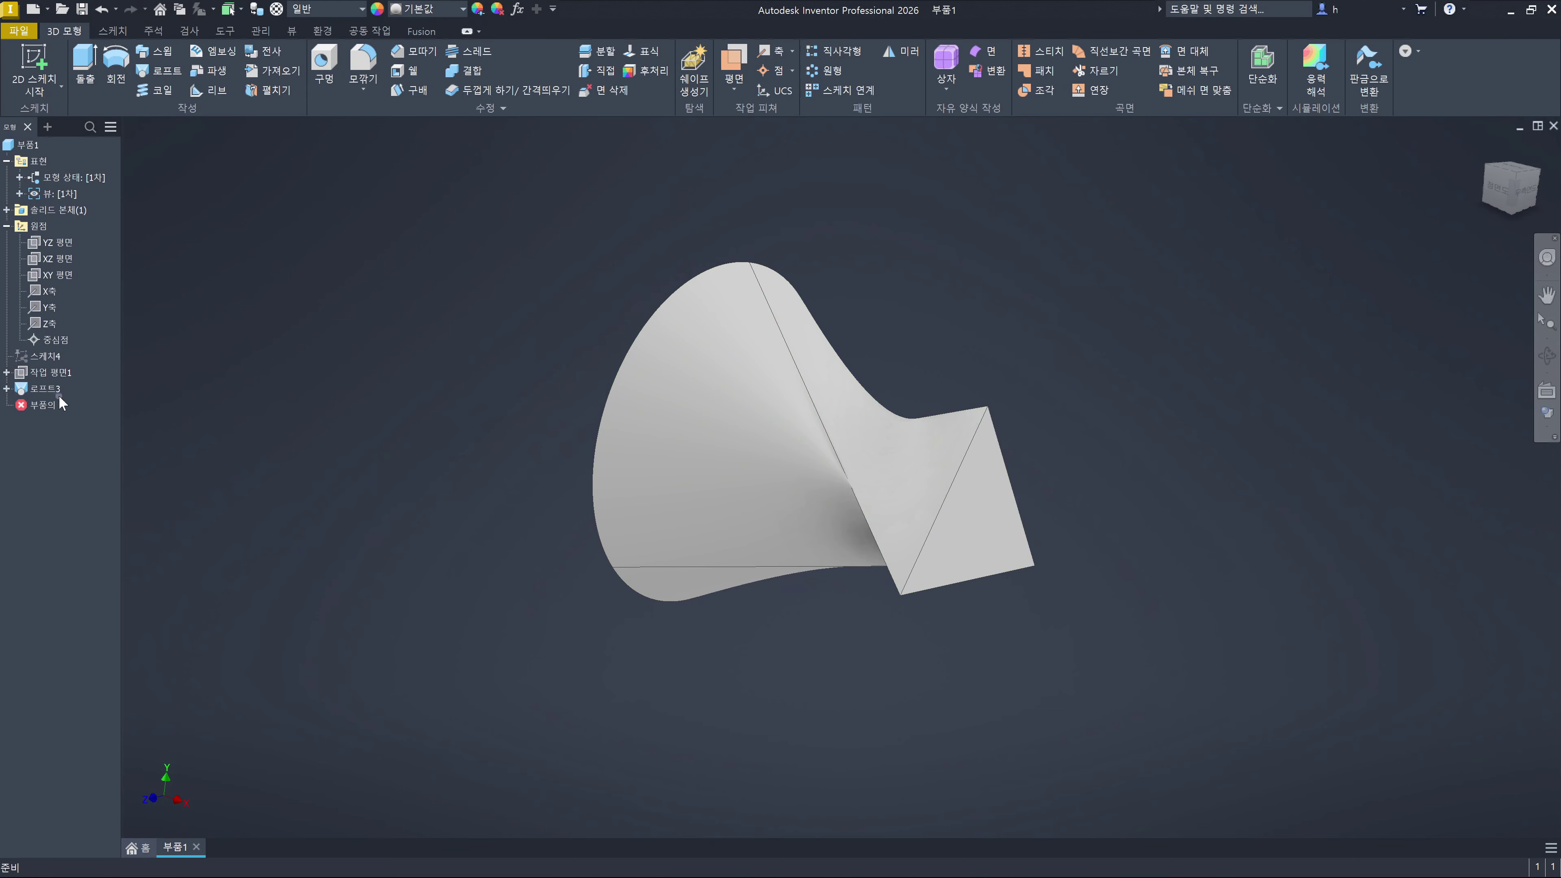
double_click(45, 388)
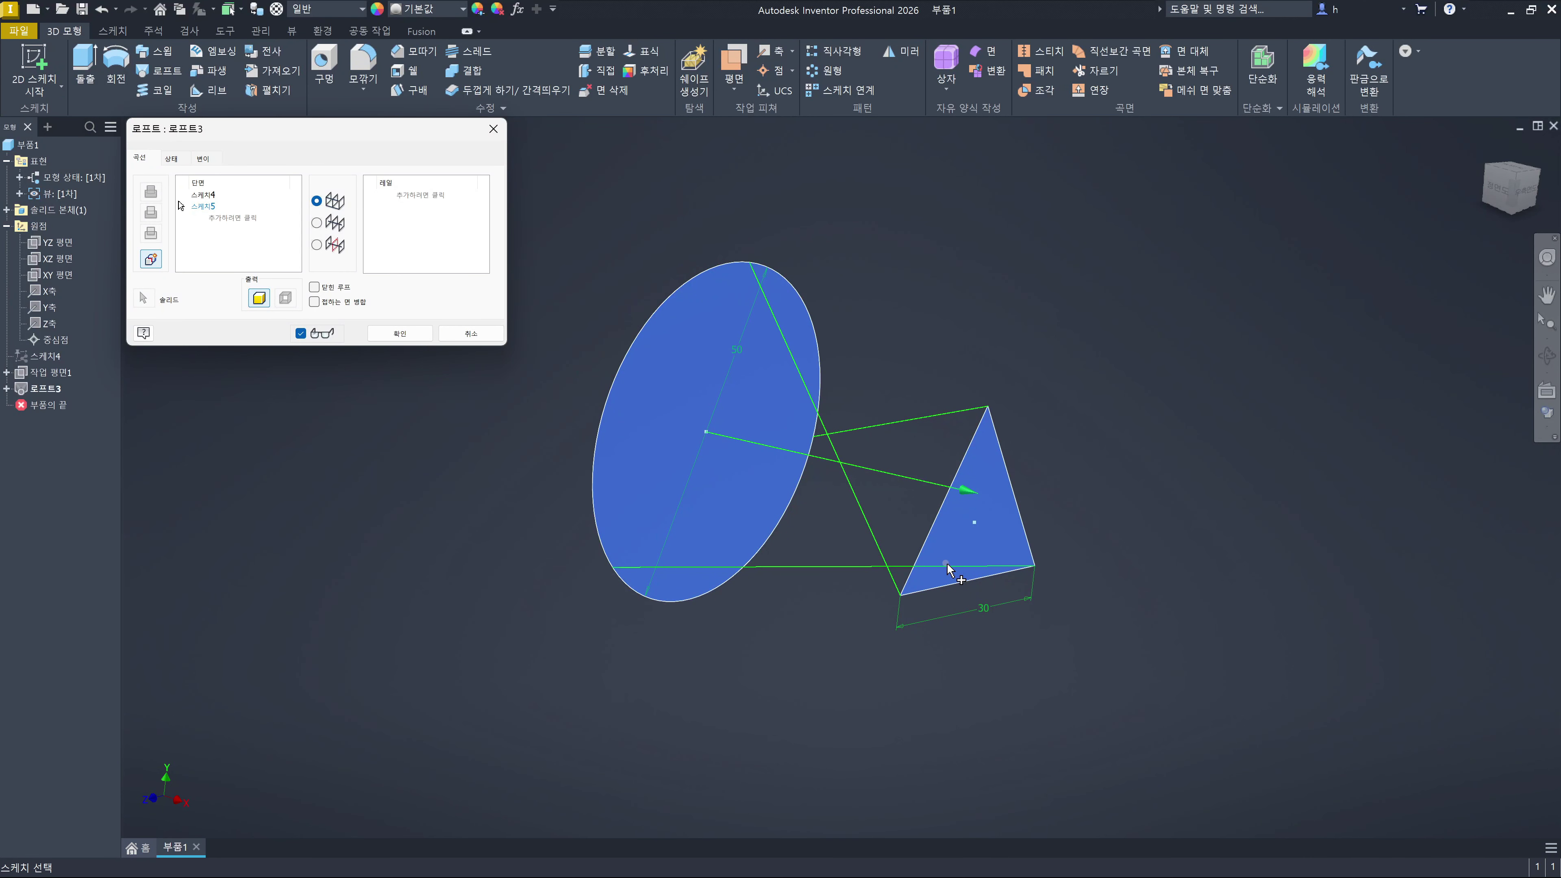
click(400, 333)
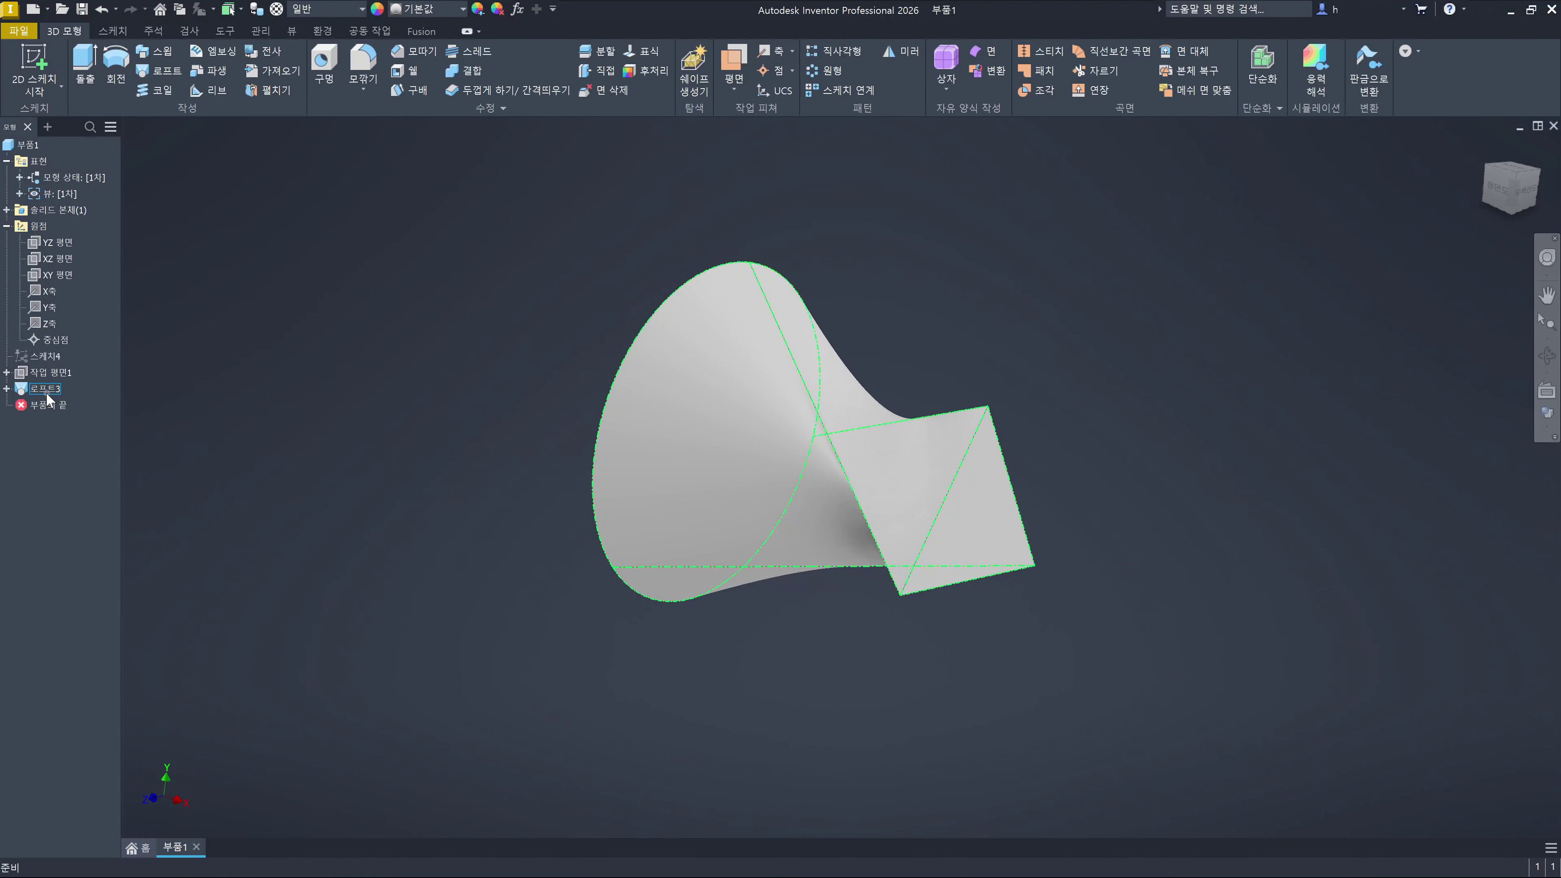
click(235, 410)
key(ctrl+z)
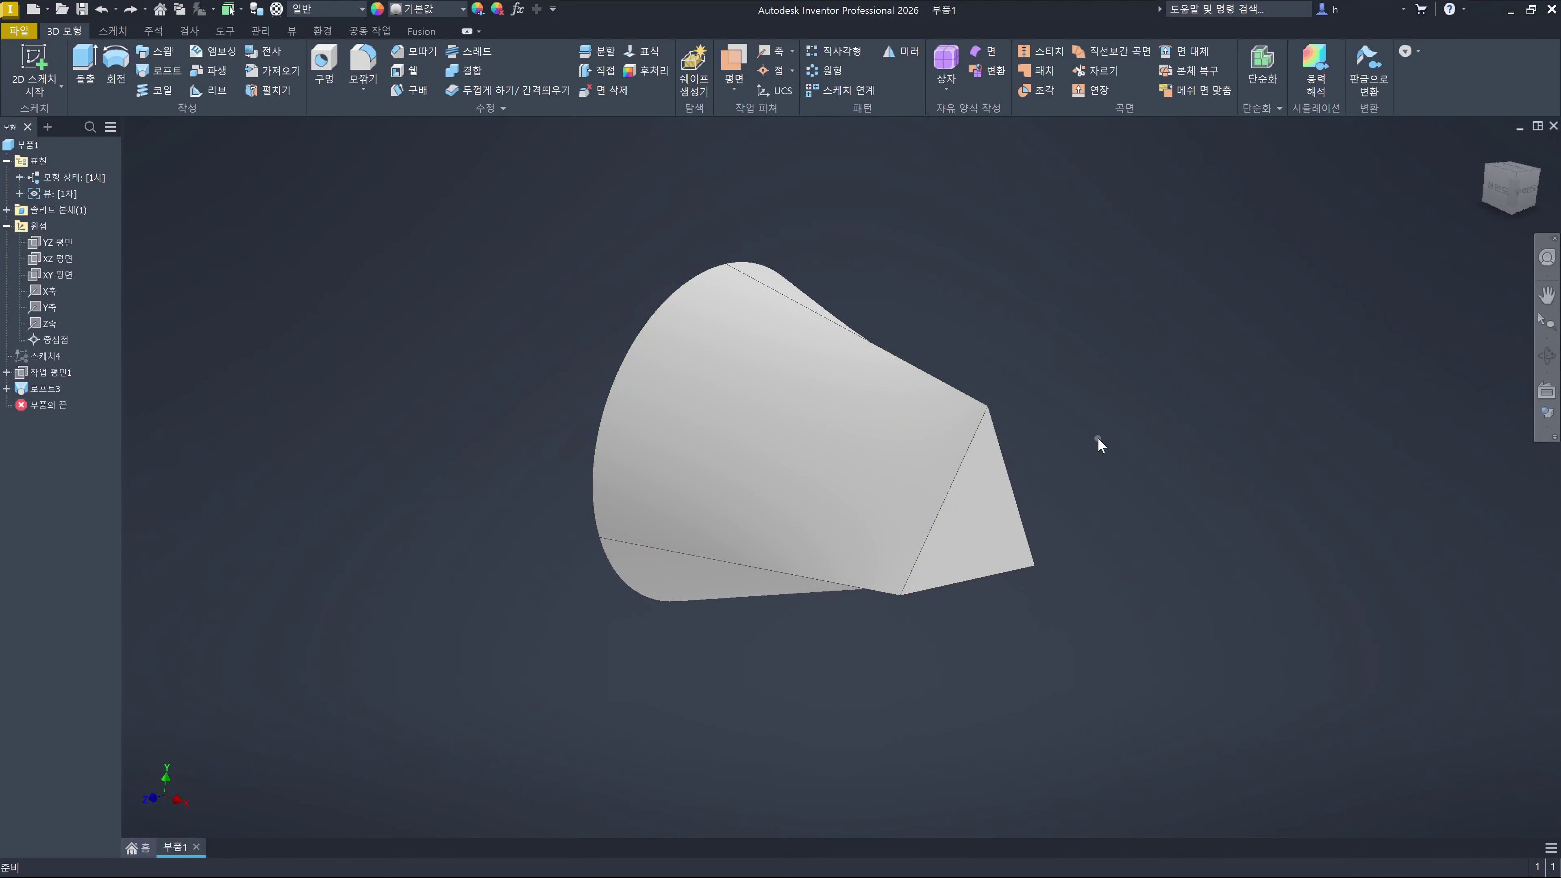
Reopen the 로프트3 loft for editing and turn off automatic mapping (자동 매핑) in its transition settings
shift+middle_drag(1097, 438, 901, 447)
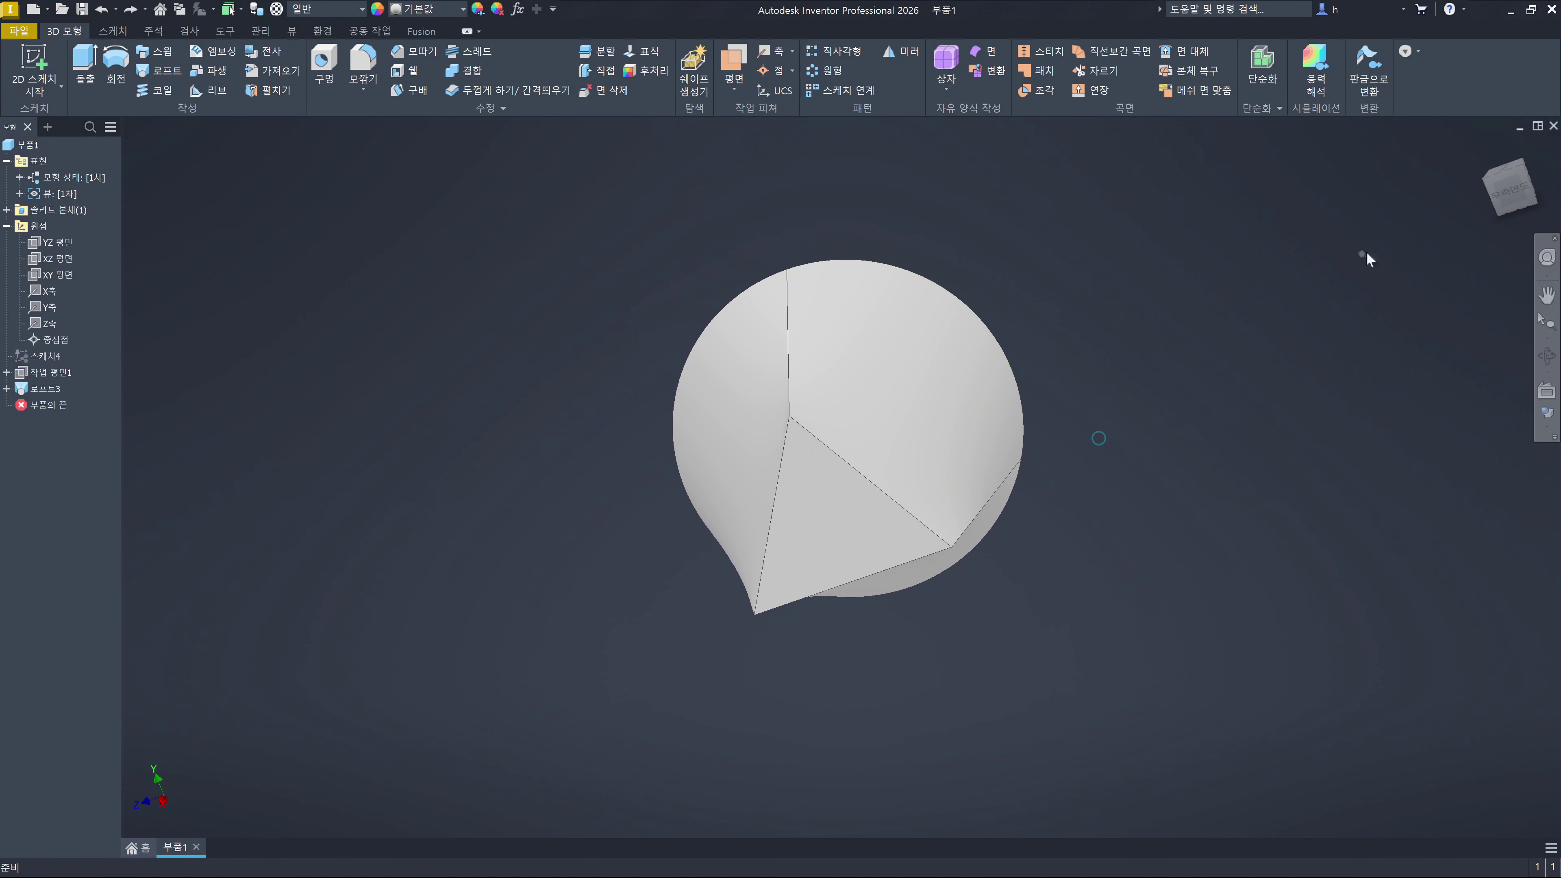
drag(1492, 199, 1518, 191)
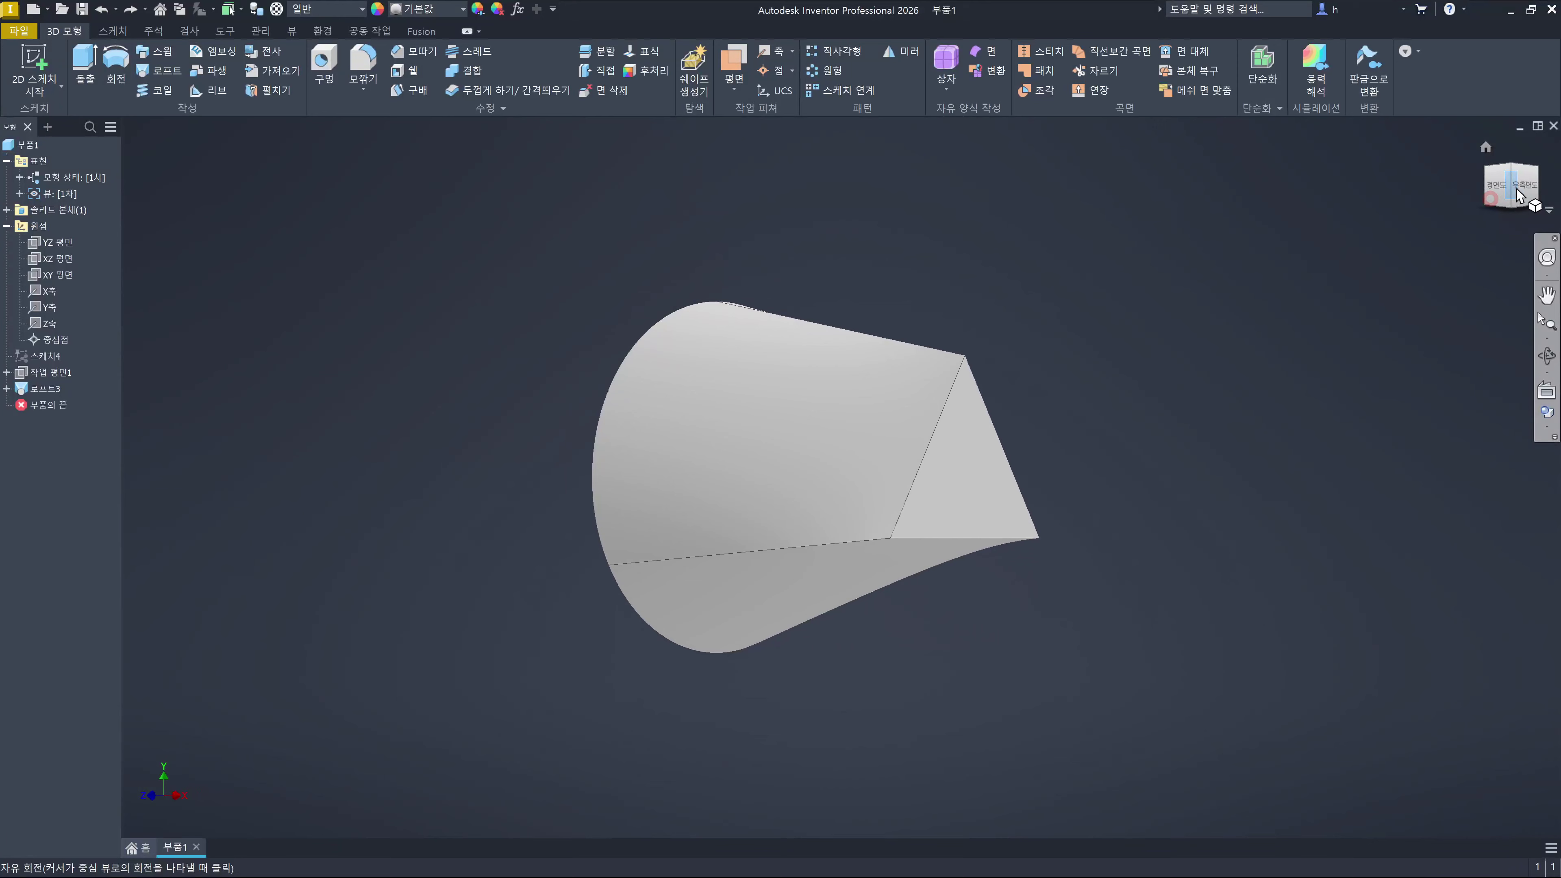
click(1525, 187)
shift+middle_drag(1119, 640, 1191, 562)
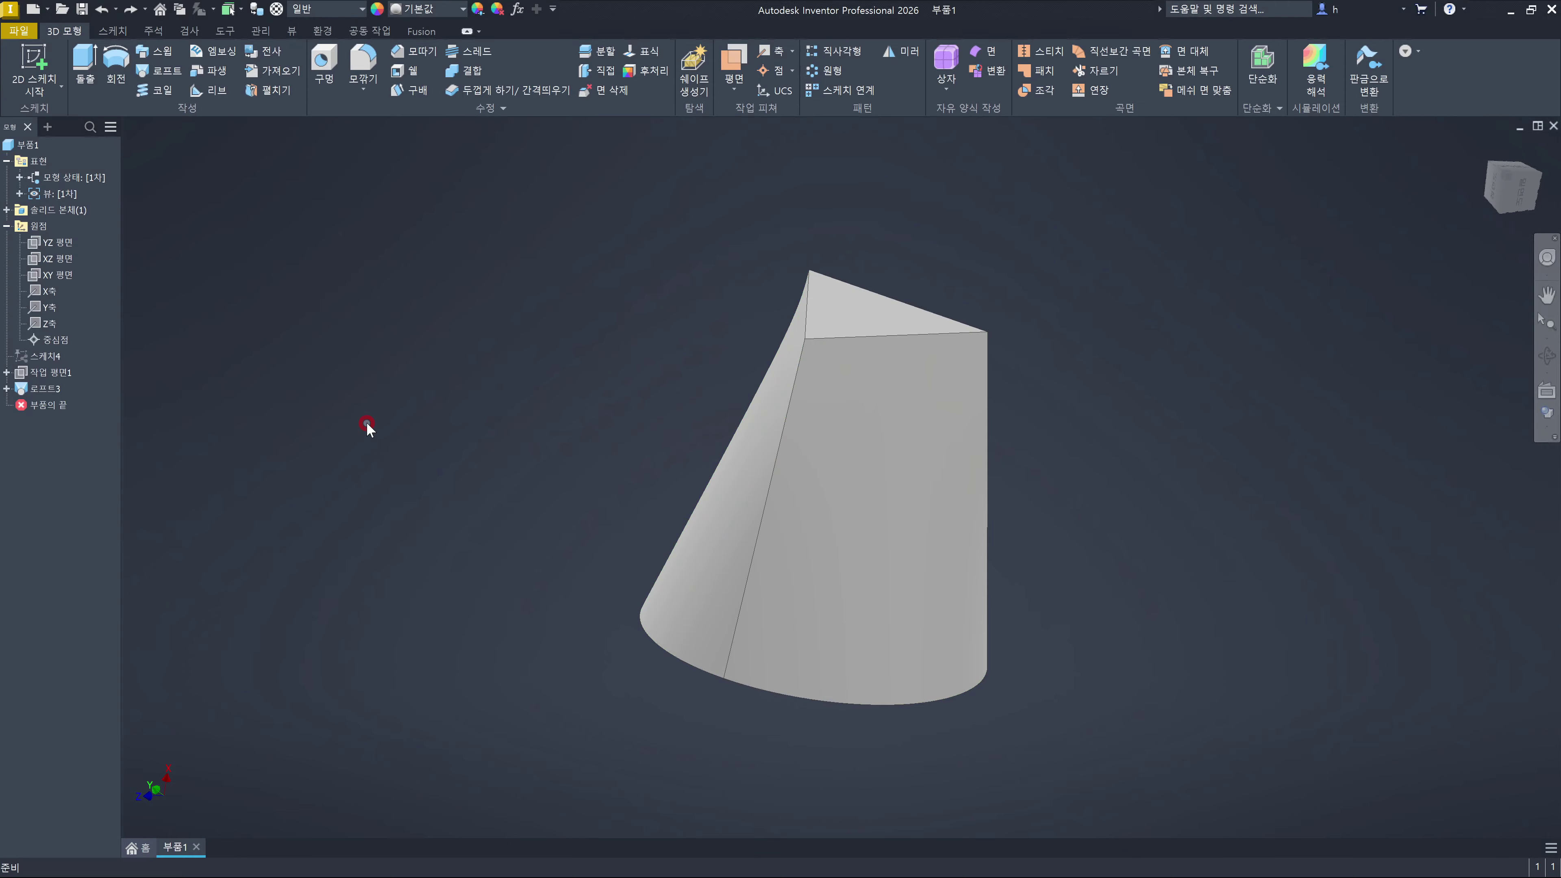
click(6, 388)
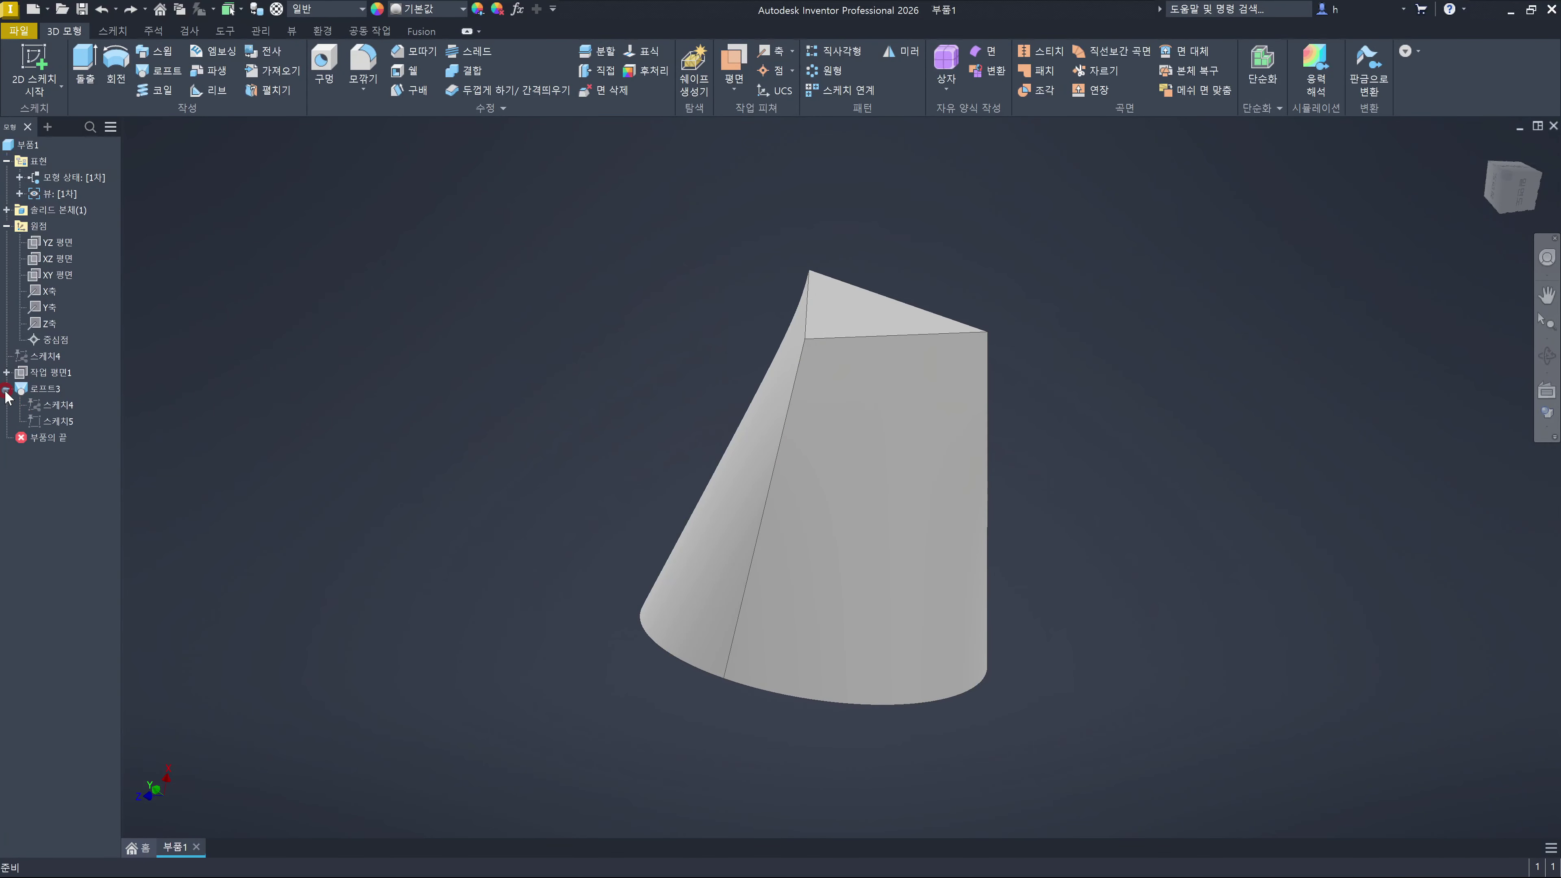
double_click(44, 389)
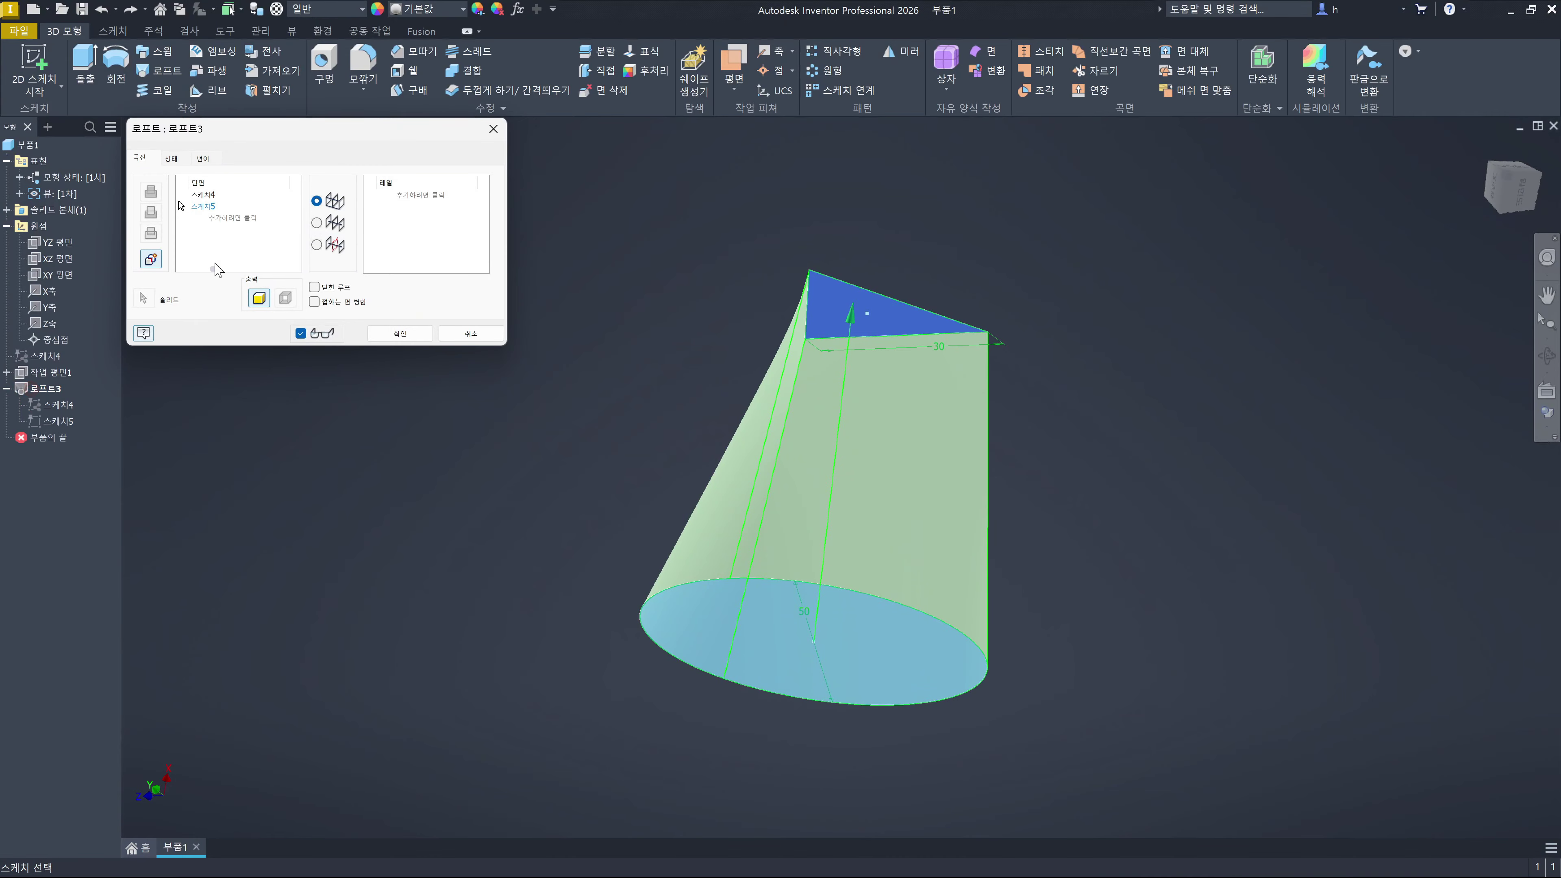
click(203, 159)
click(147, 313)
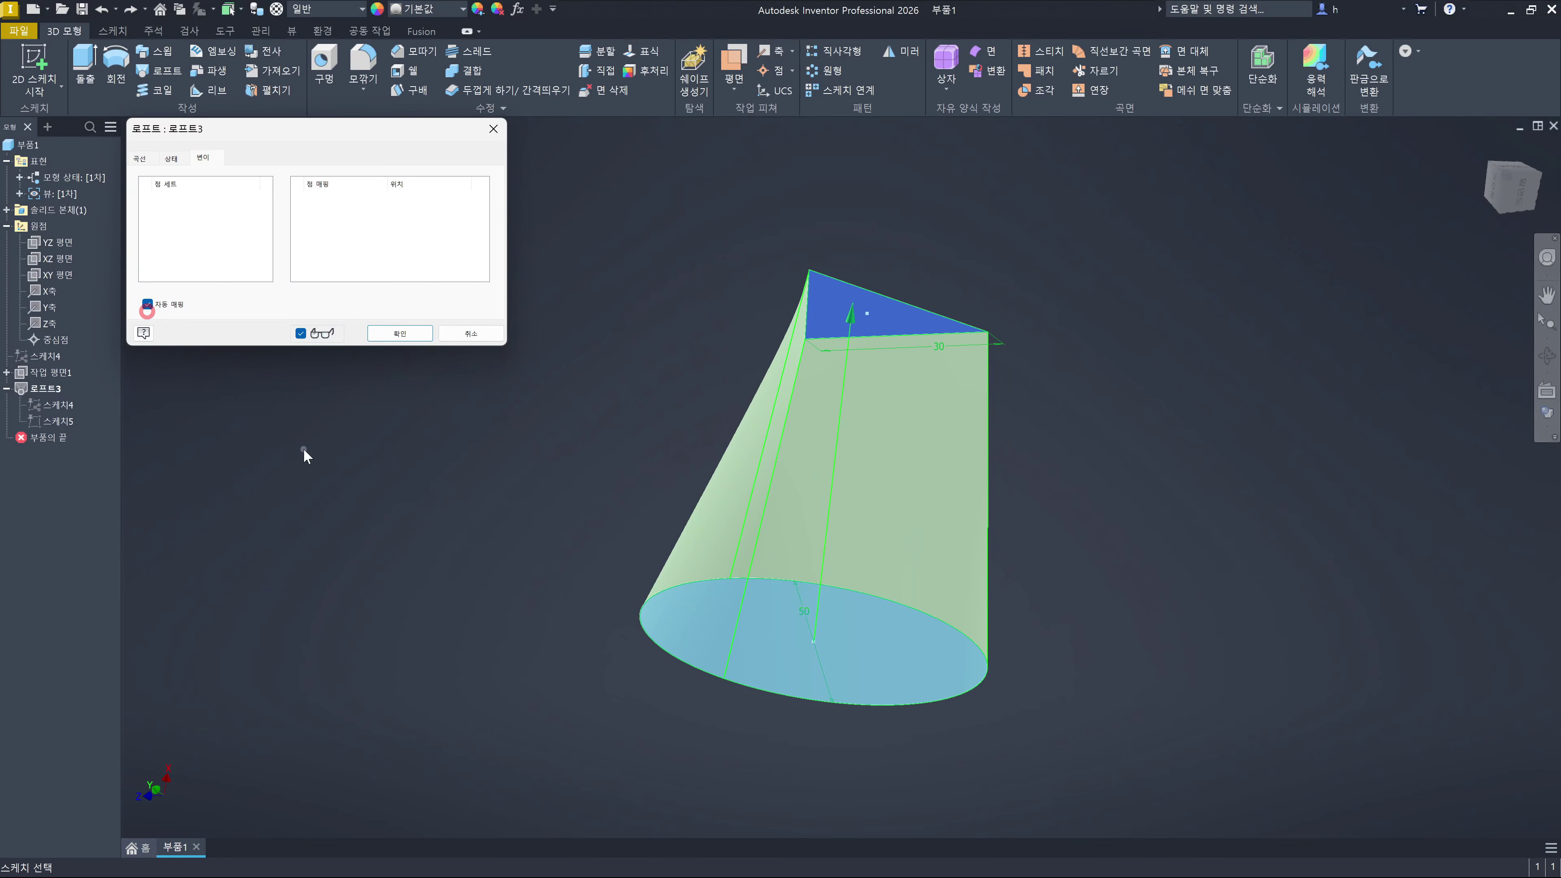
click(150, 306)
Shift the circle's mapping points slightly for sets 1, 2 and 3 to about 1.00, 0.64 and 0.32, and apply the loft edit
click(176, 197)
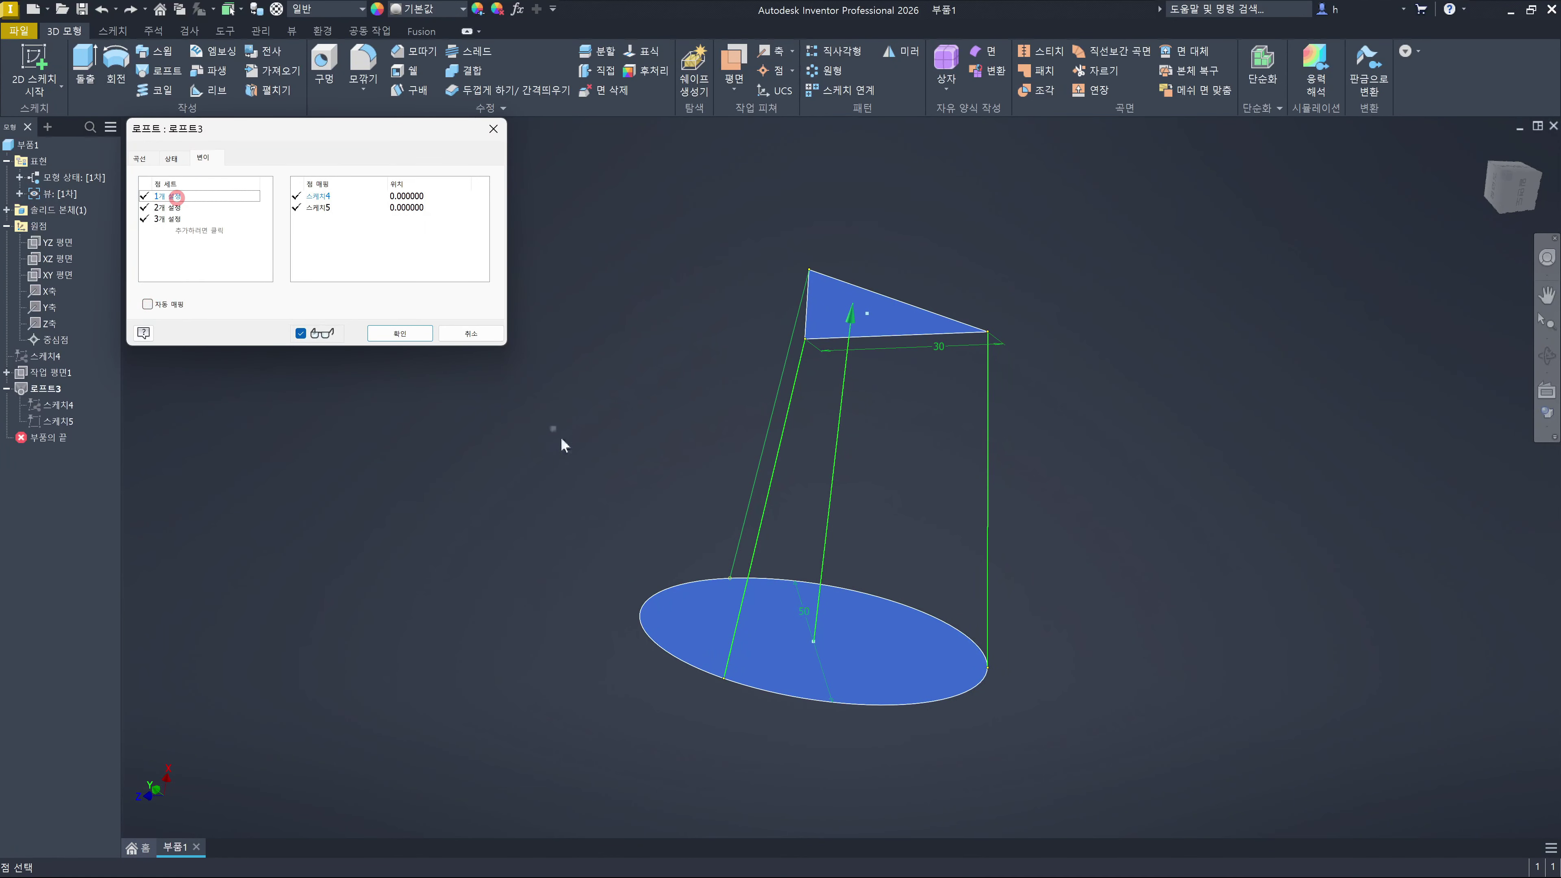
click(736, 579)
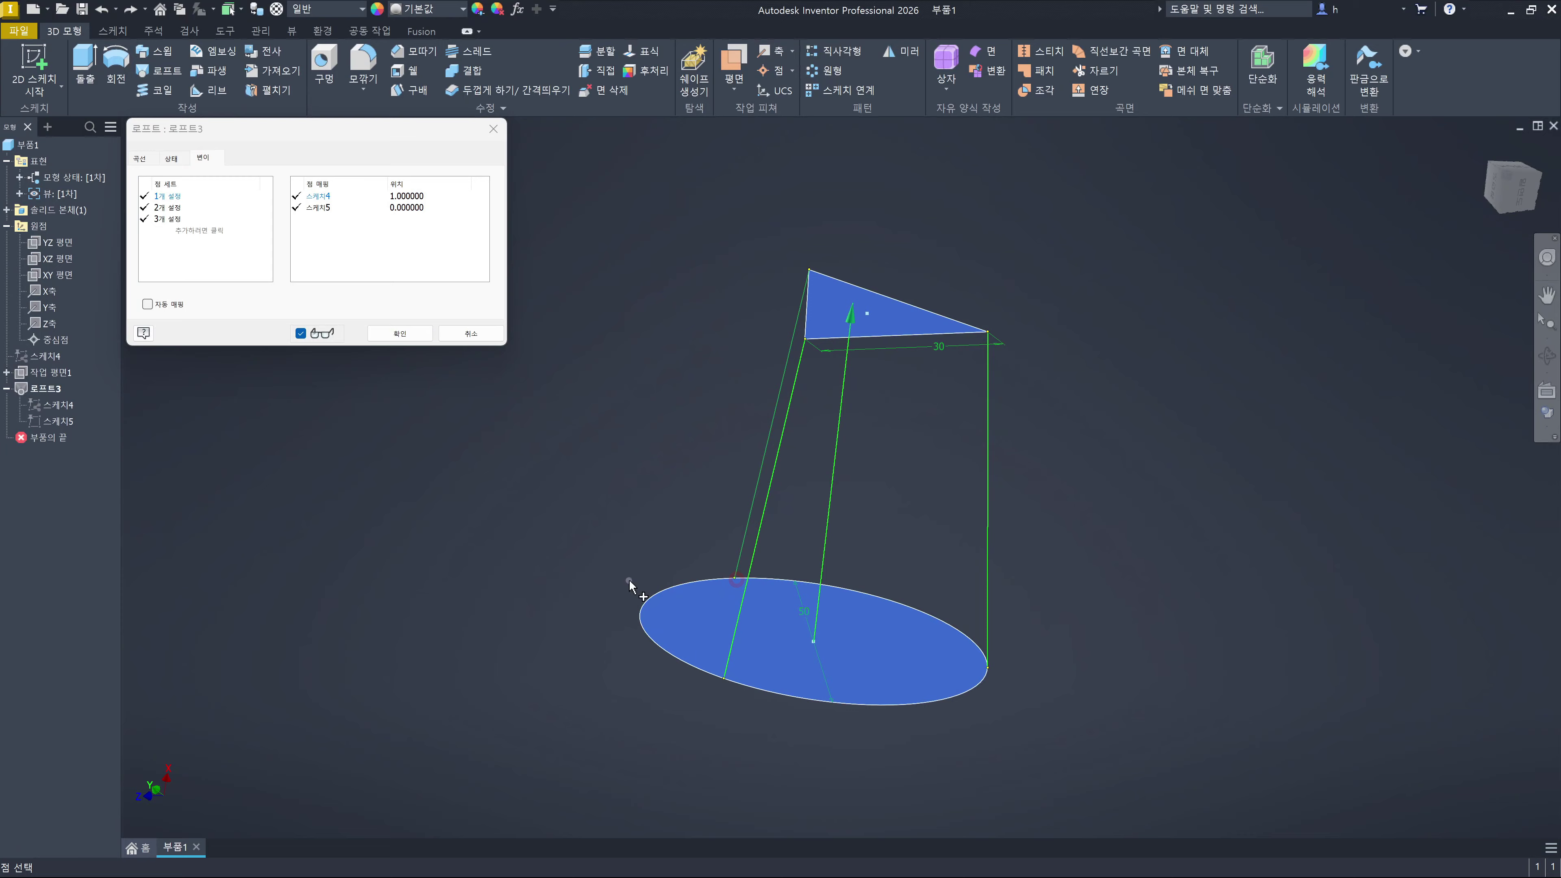
click(176, 208)
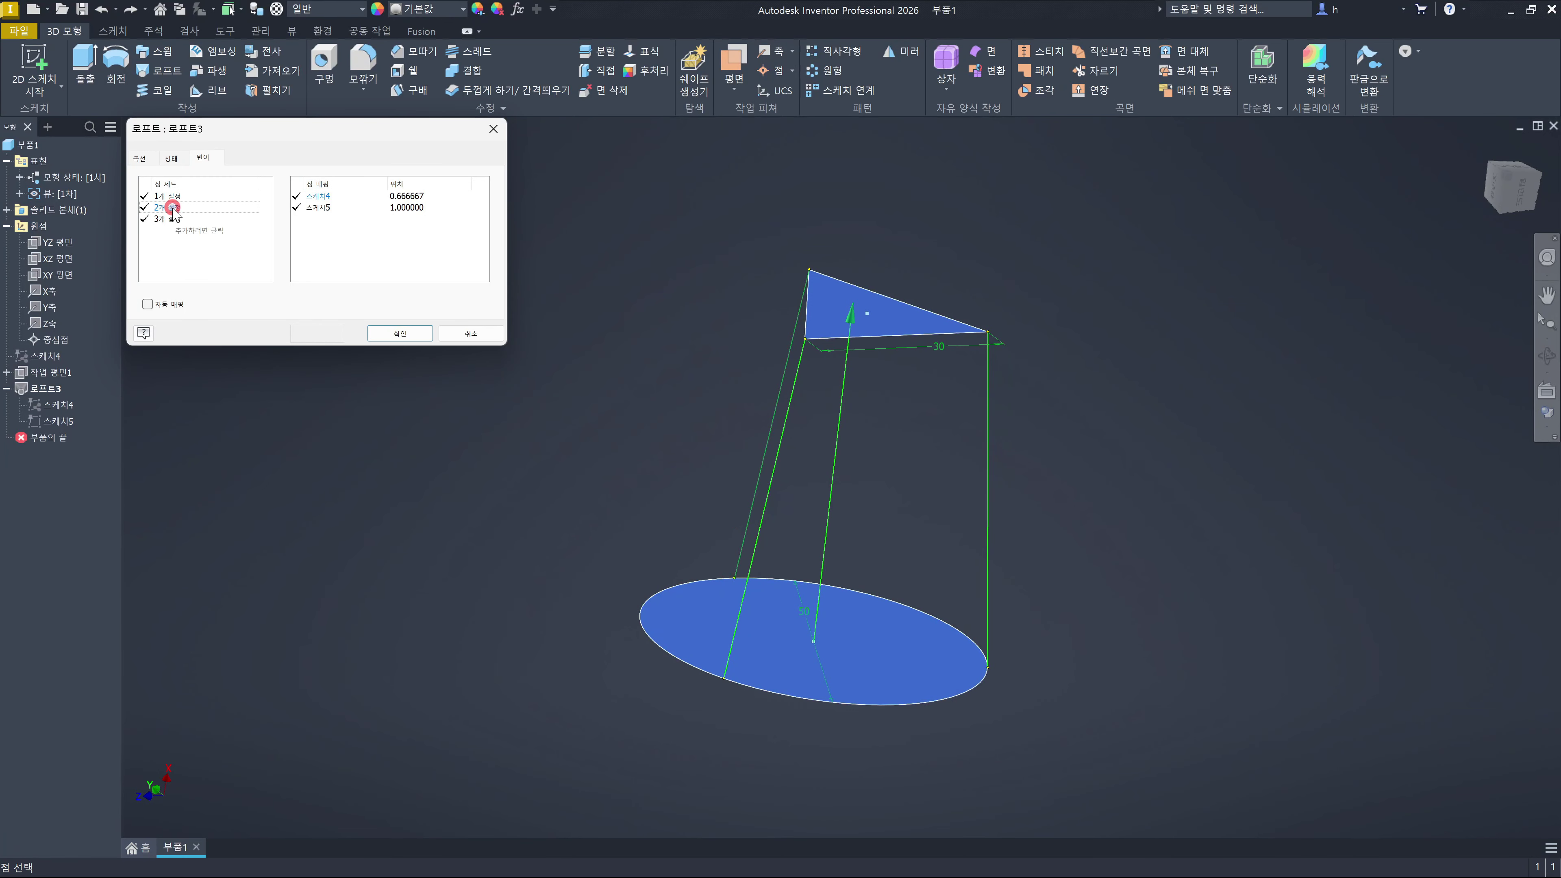
click(986, 678)
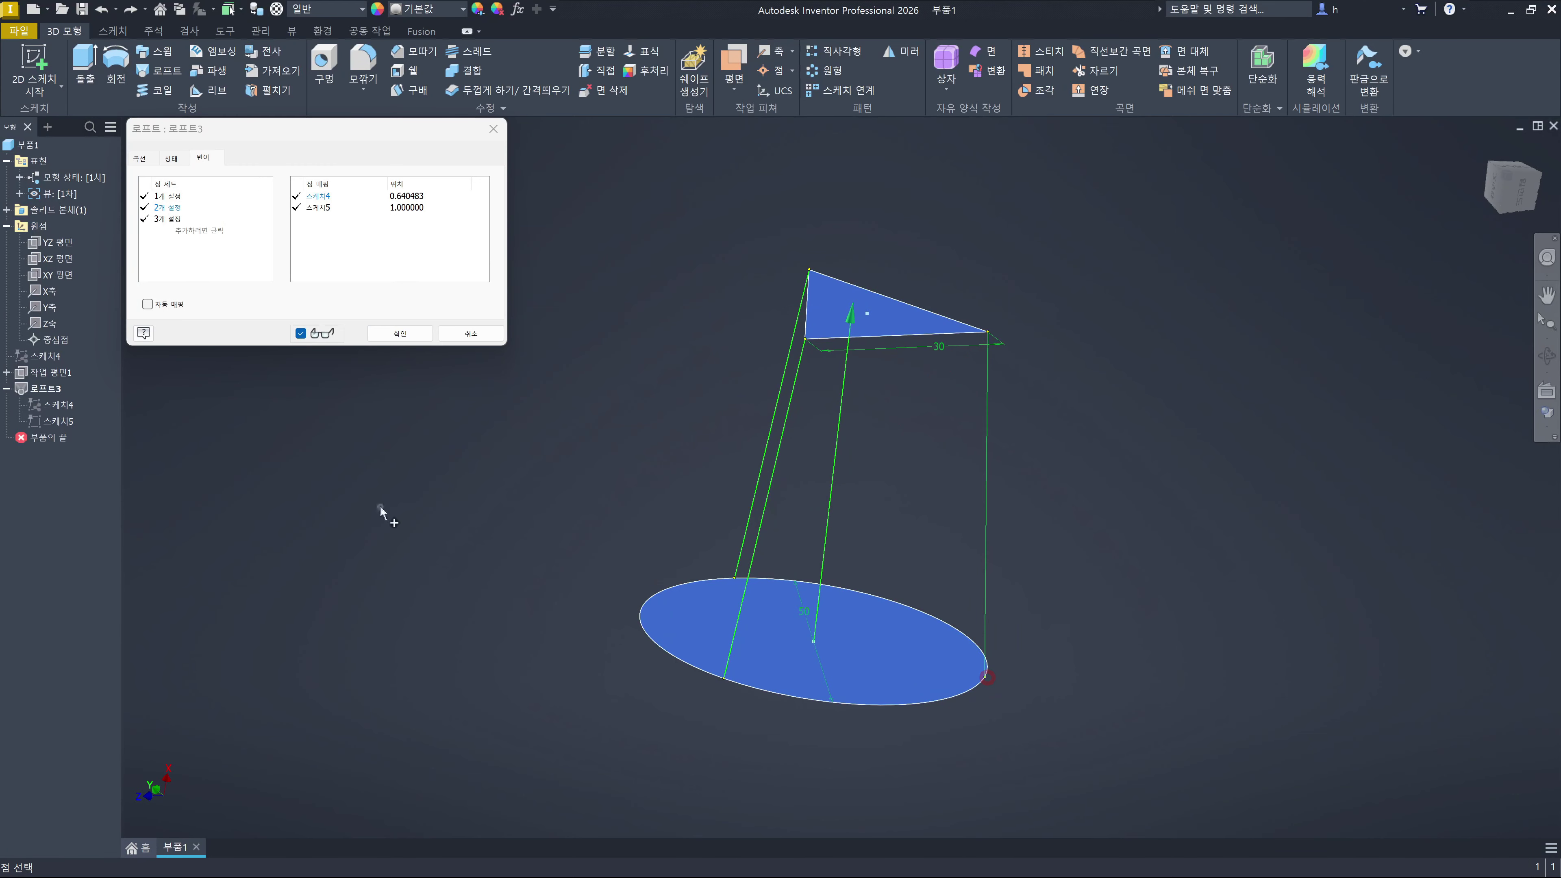
click(161, 221)
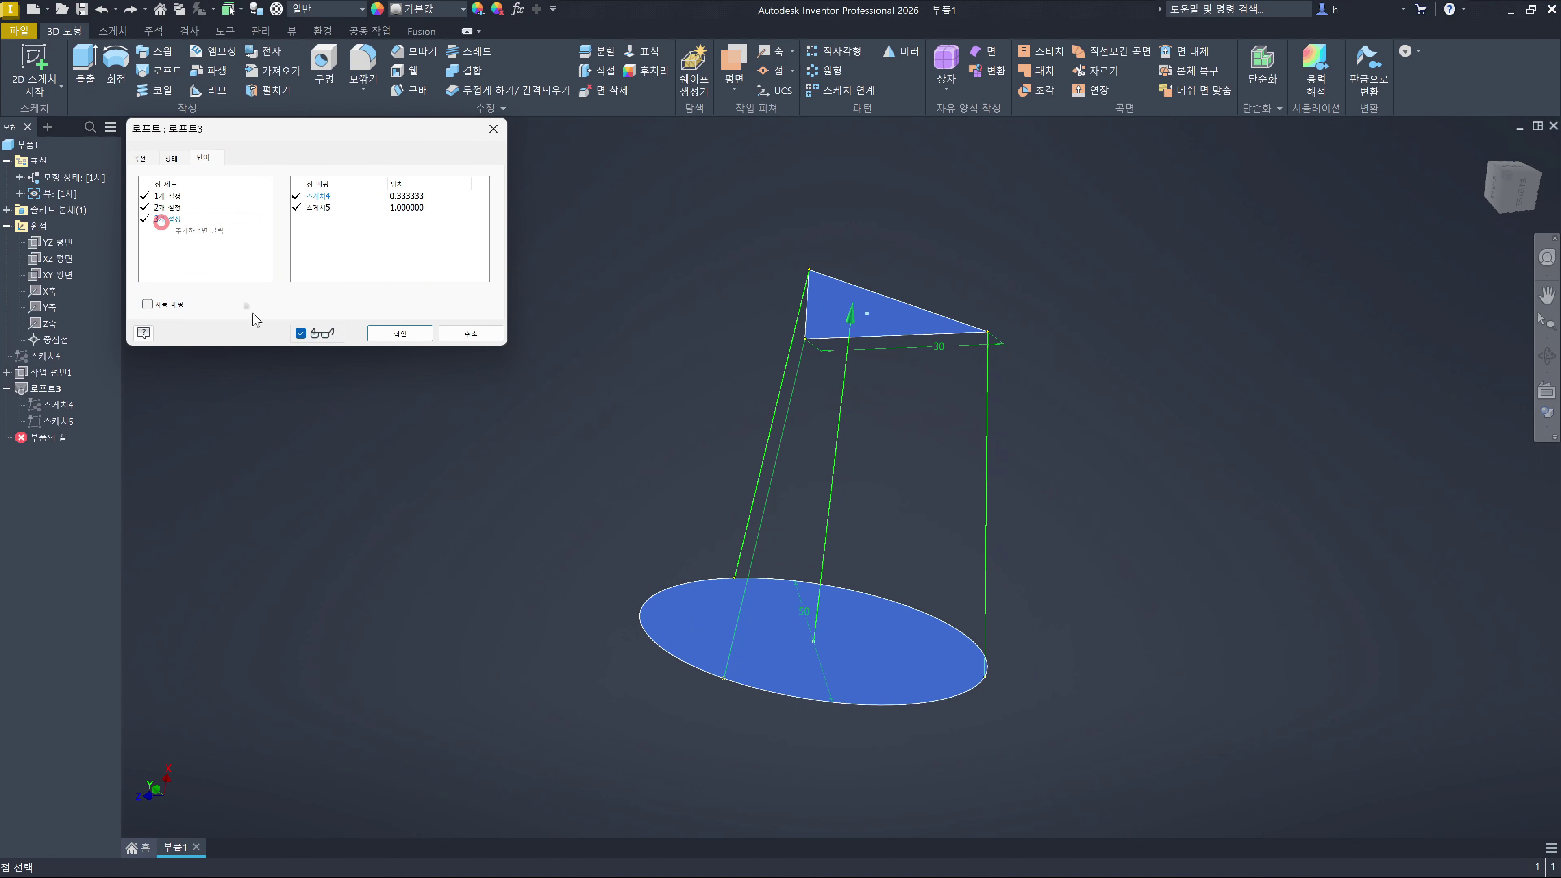
click(716, 676)
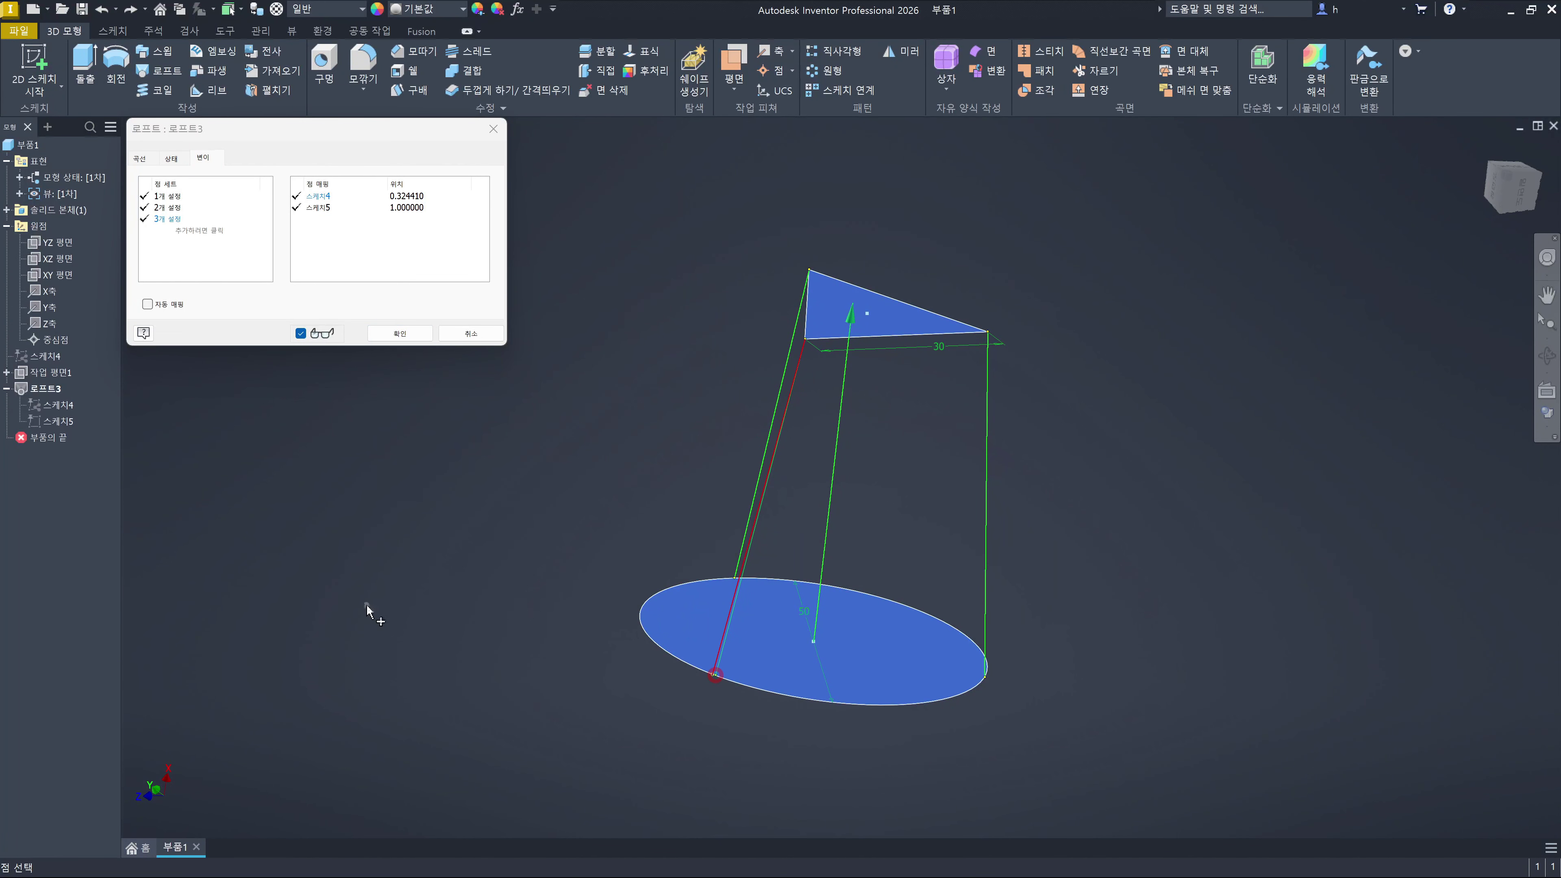
click(388, 335)
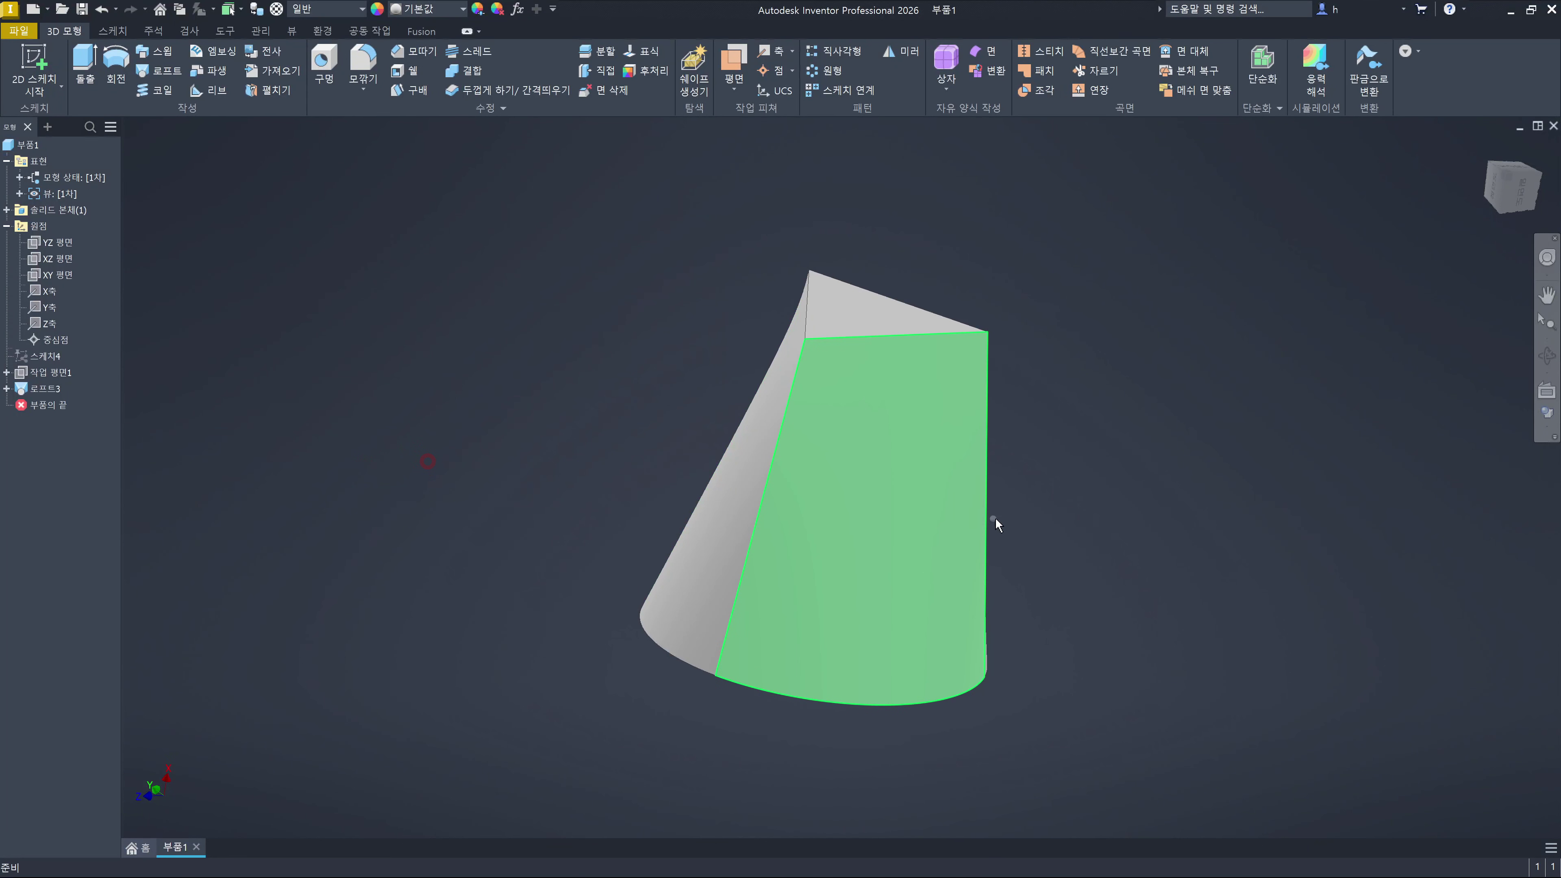
Delete the 로프트3 feature while keeping its consumed sketches, and open 스케치5 for editing
shift+middle_drag(1101, 455, 1097, 568)
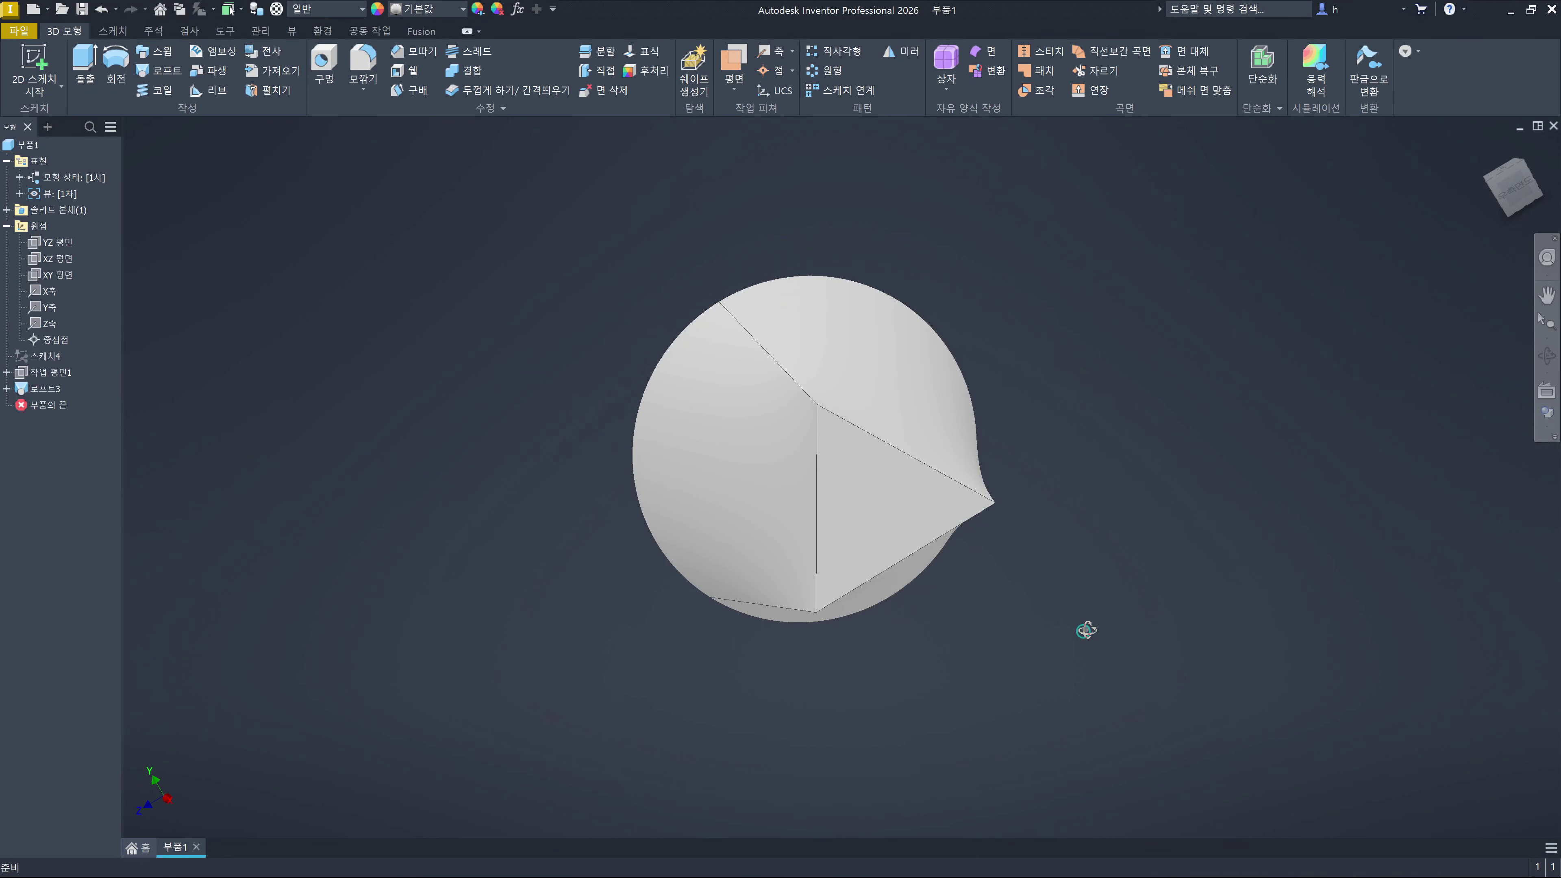
drag(1086, 630, 1084, 600)
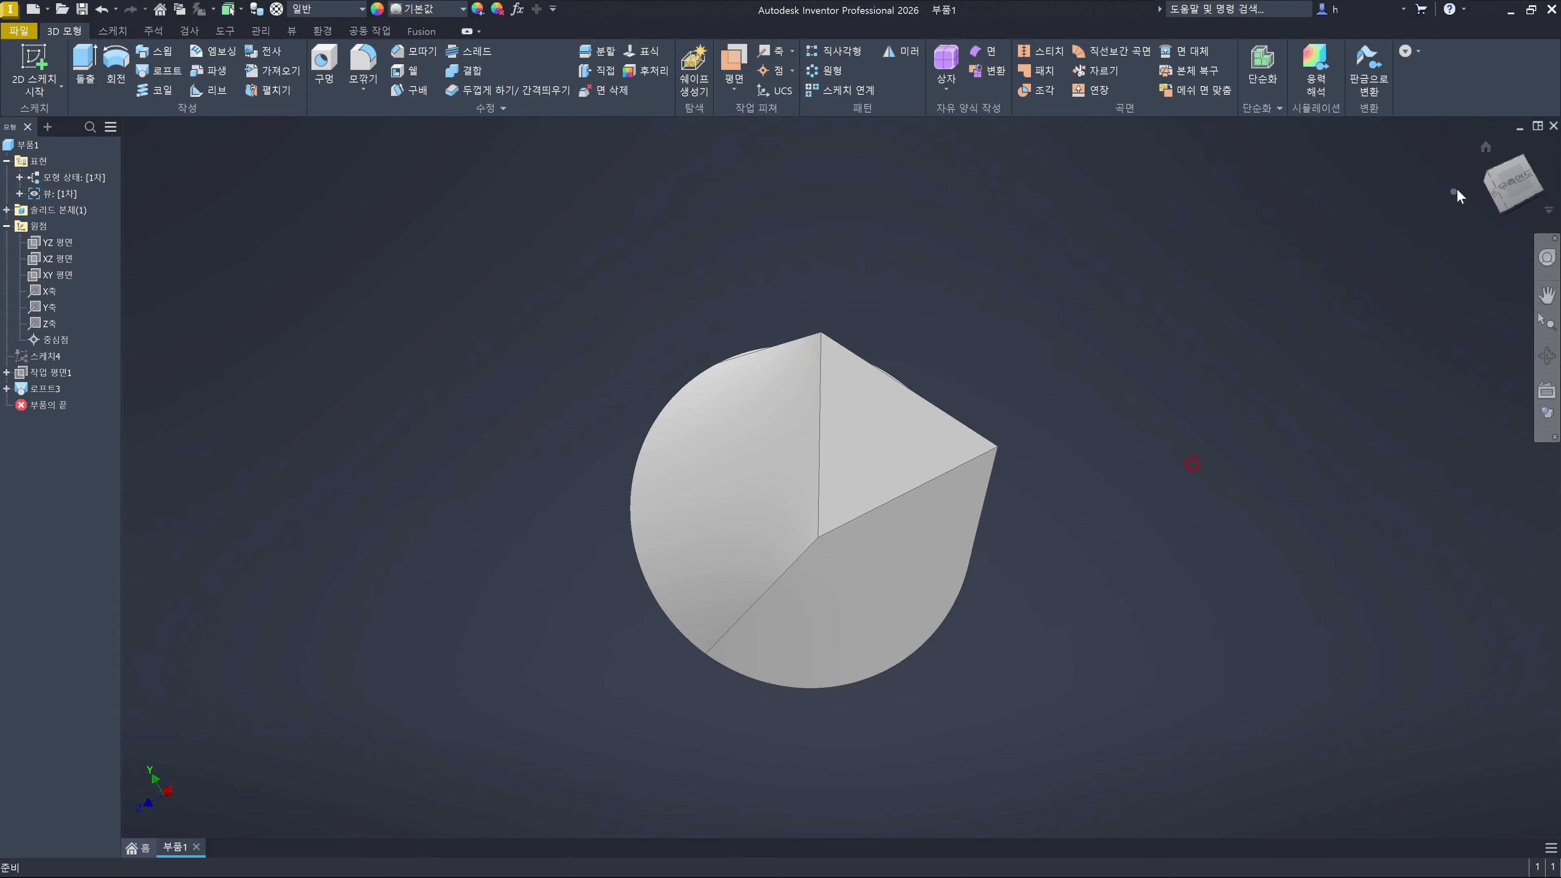
mouse_move(1484, 154)
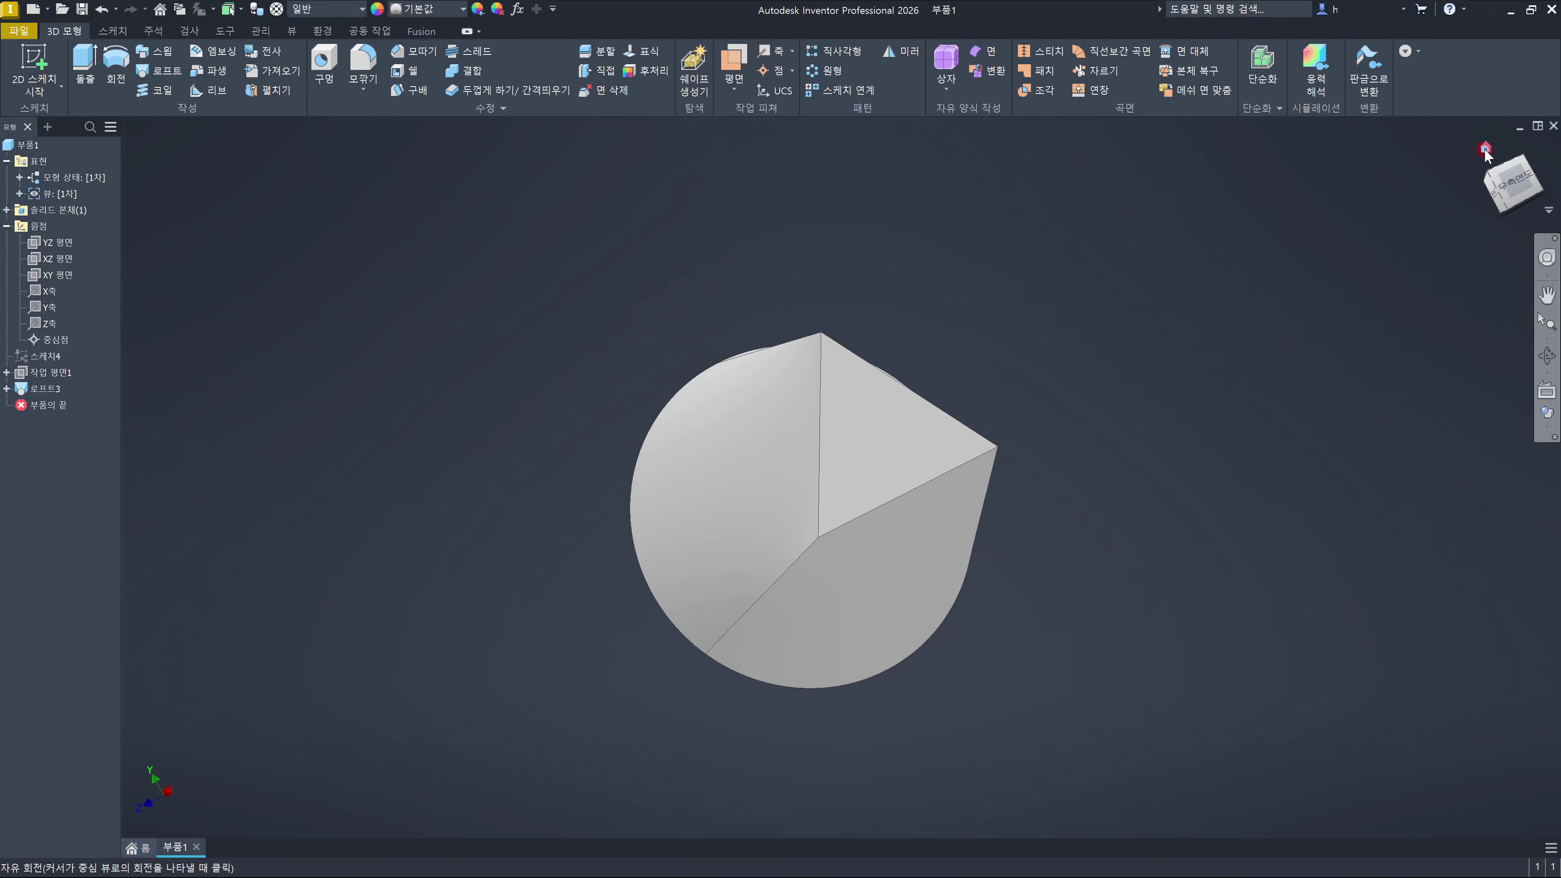
click(1485, 151)
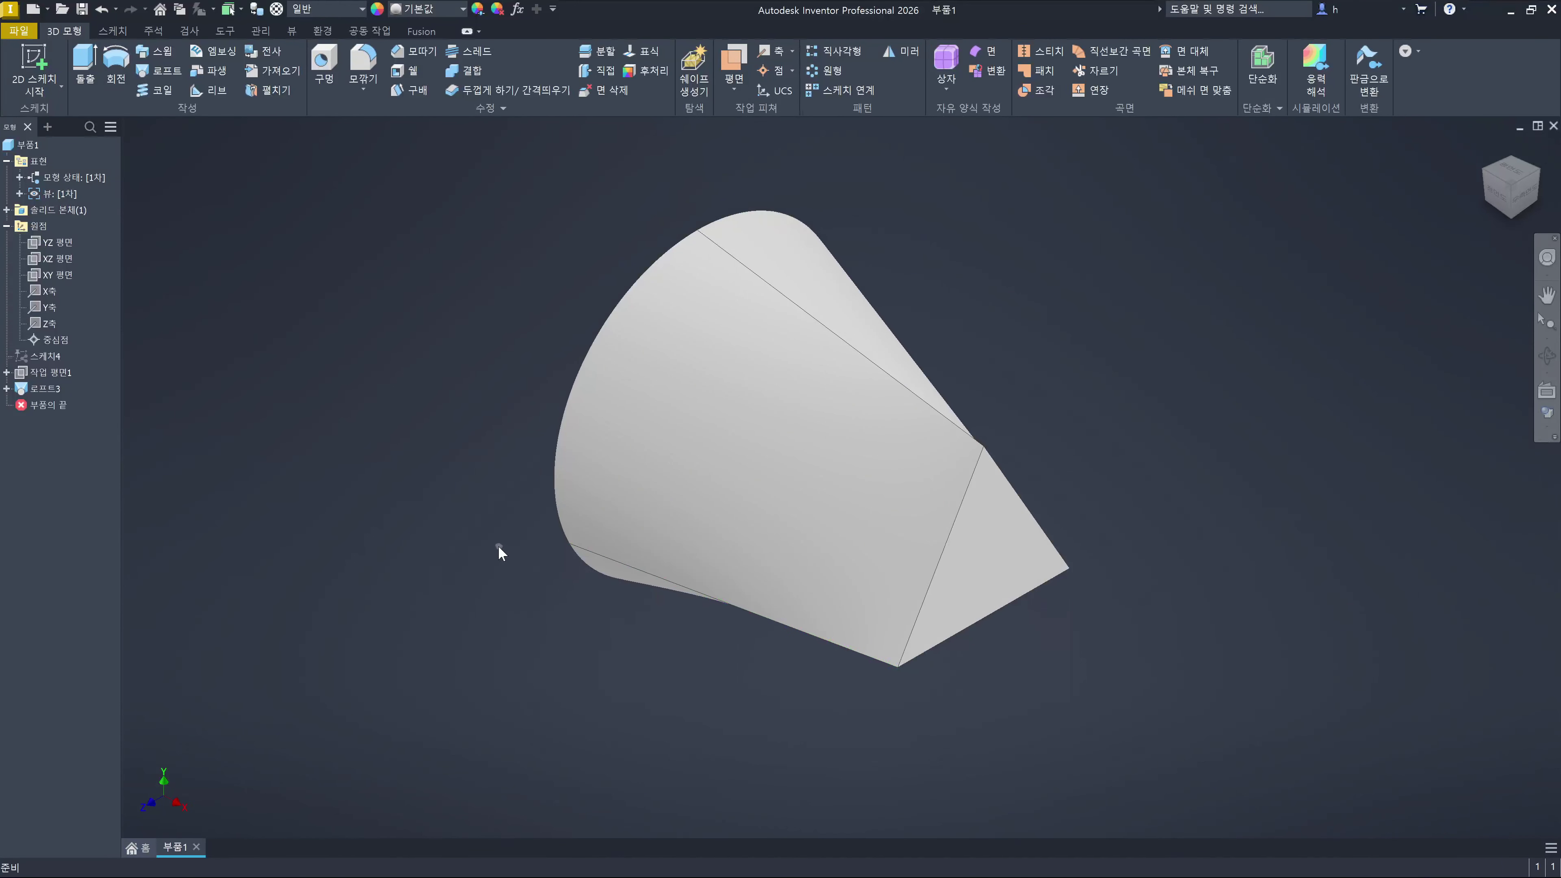
click(46, 388)
key(Delete)
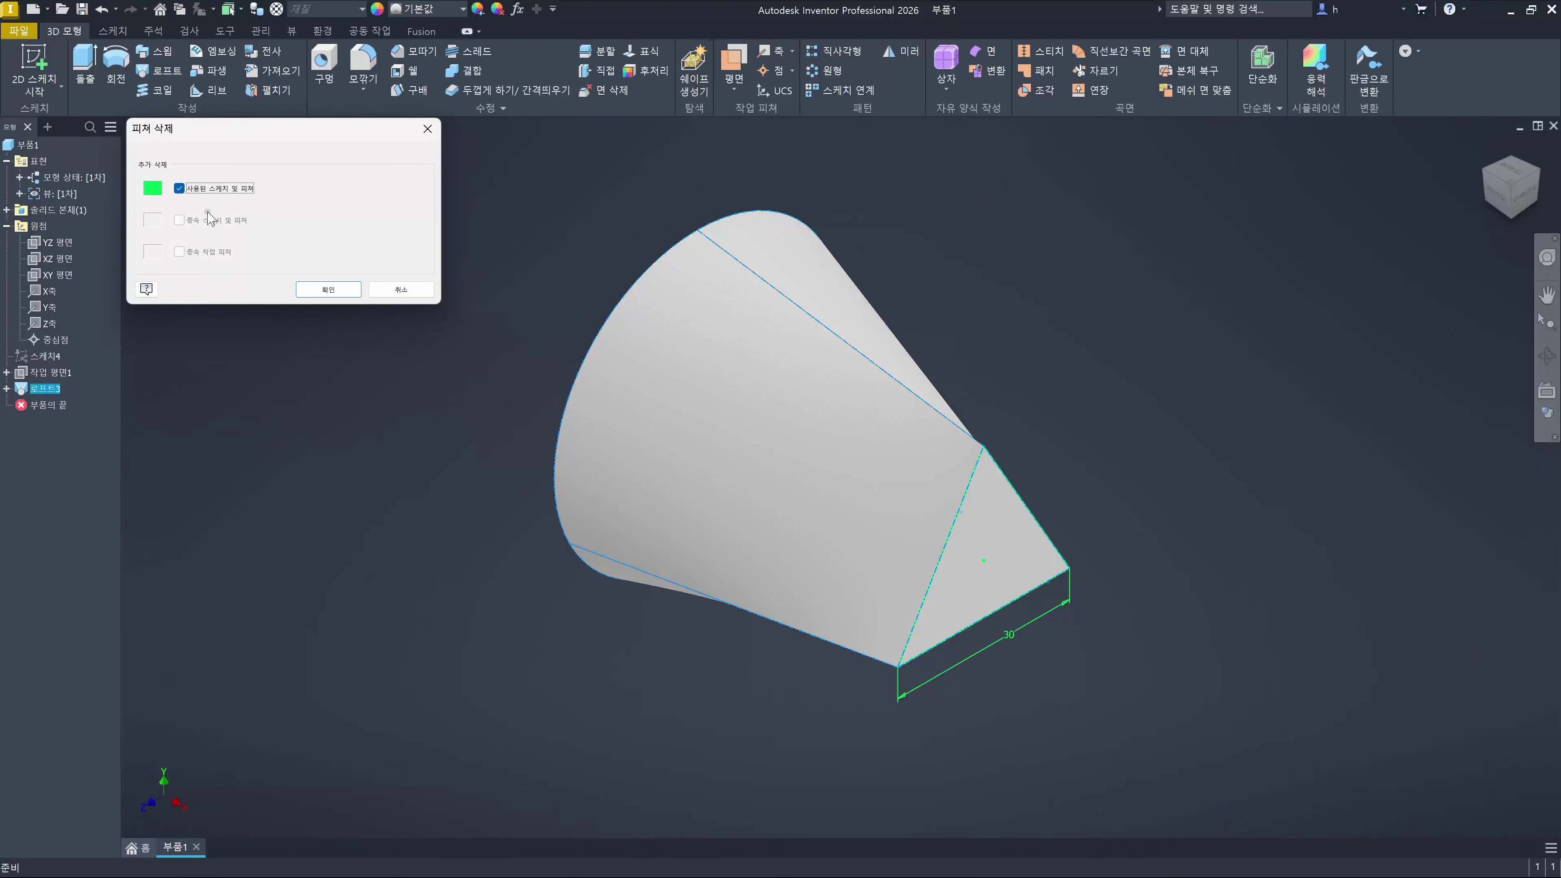
click(179, 189)
click(329, 293)
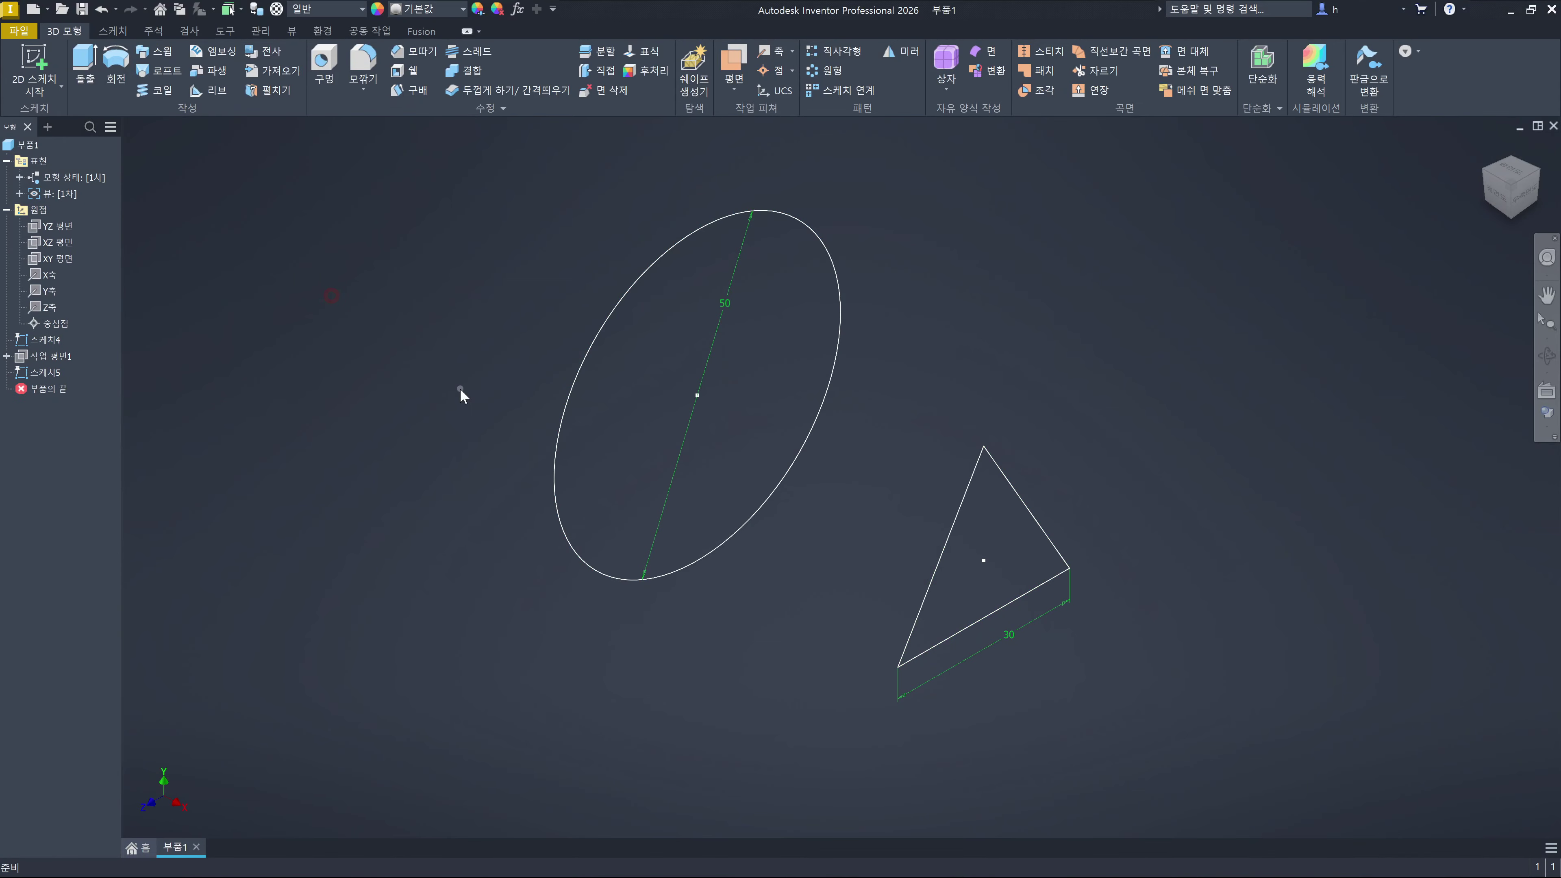
click(386, 469)
double_click(45, 372)
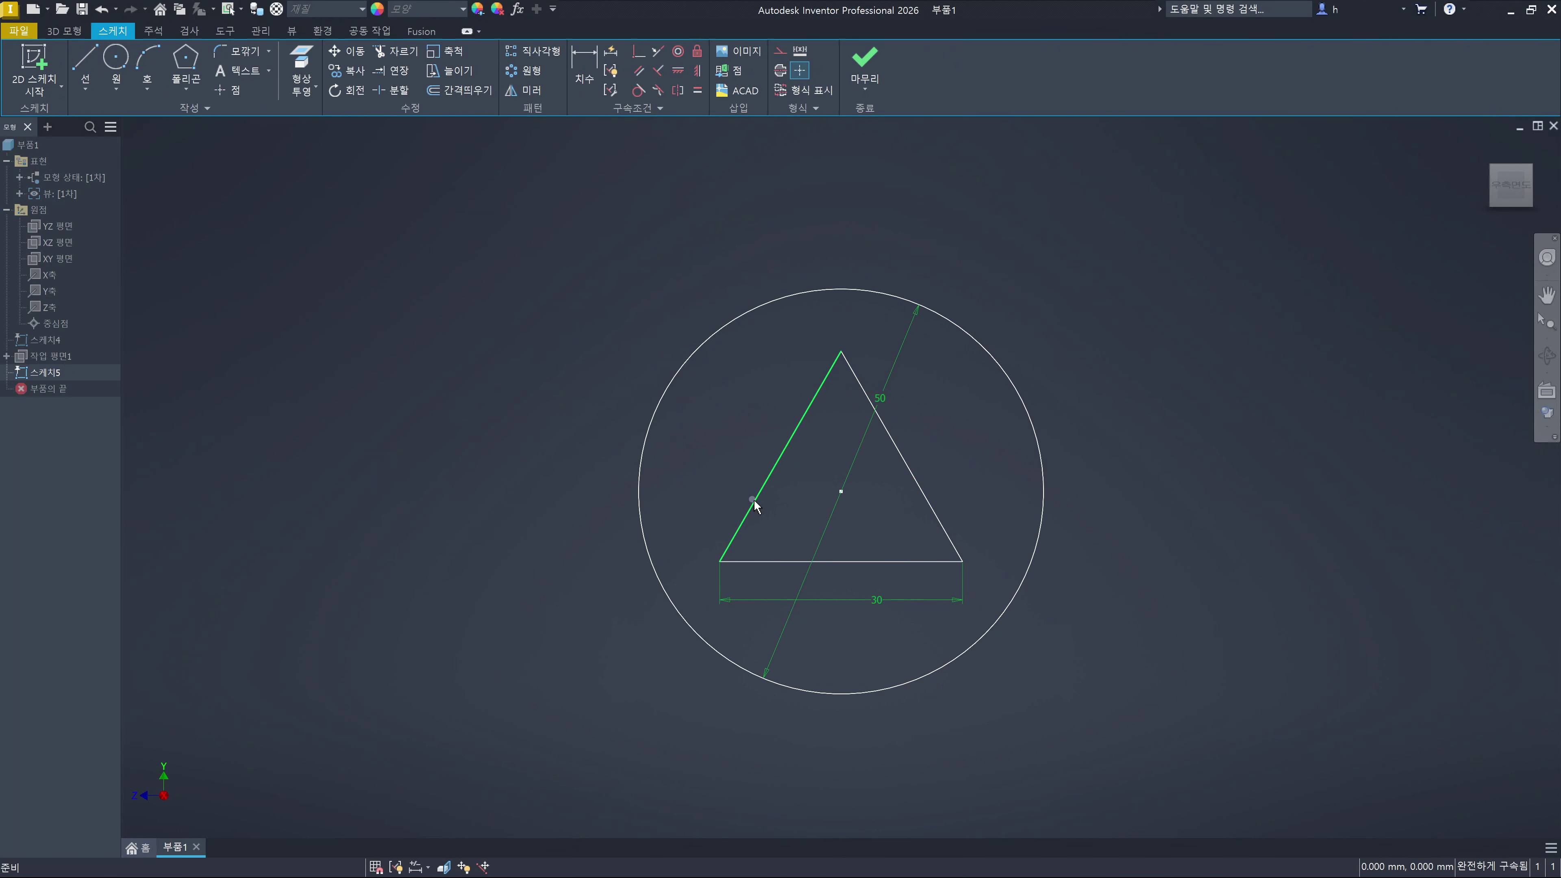
Try deleting the triangle's three sides in 스케치5 and undo that deletion
click(753, 503)
ctrl+click(911, 562)
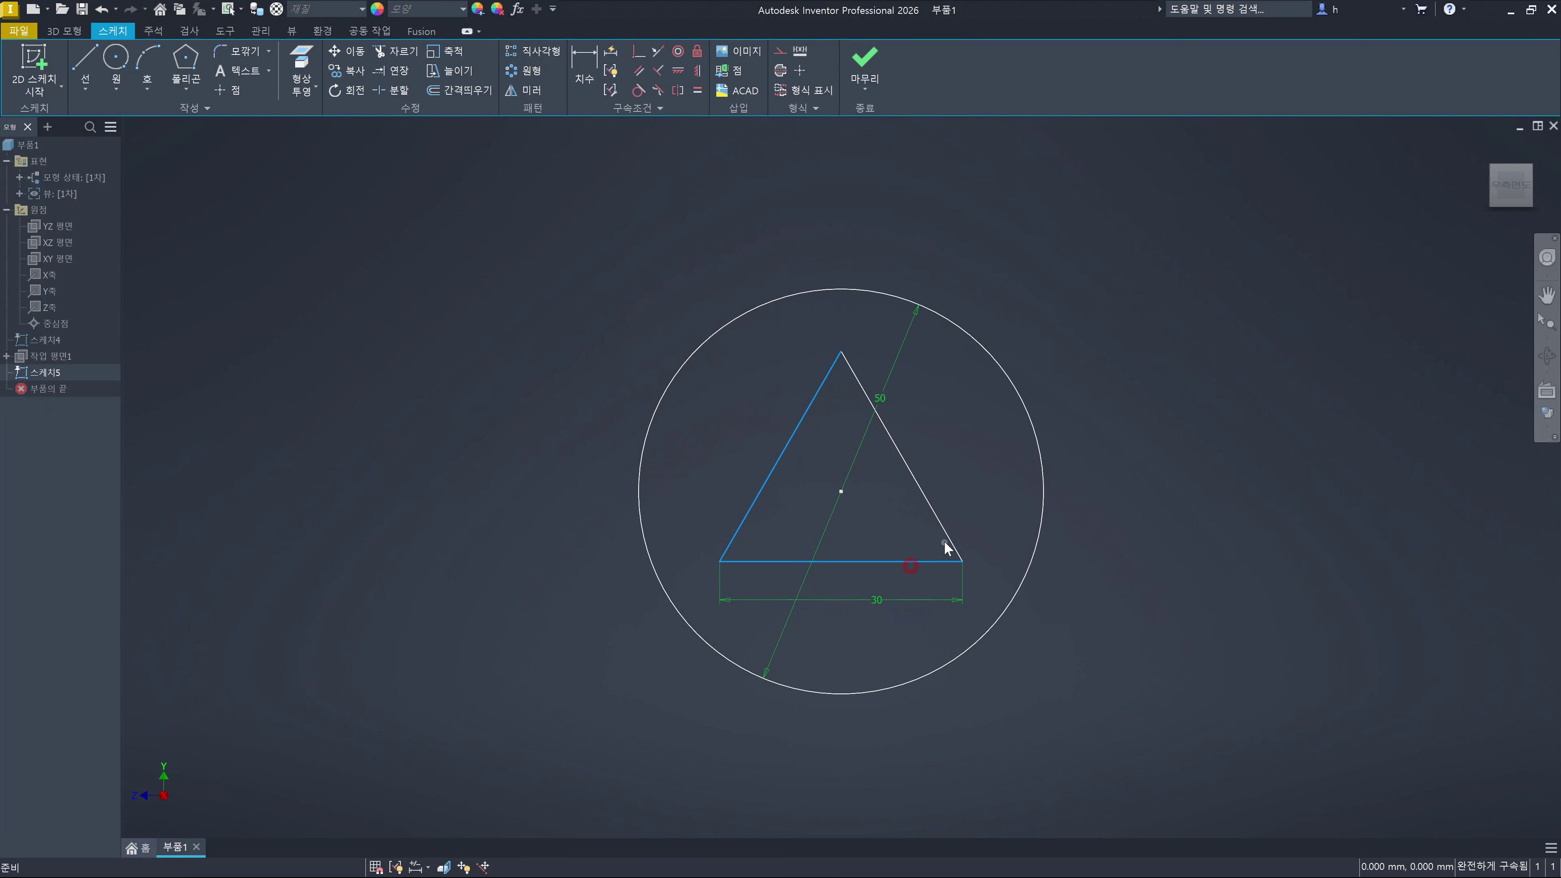
ctrl+click(942, 540)
key(Delete)
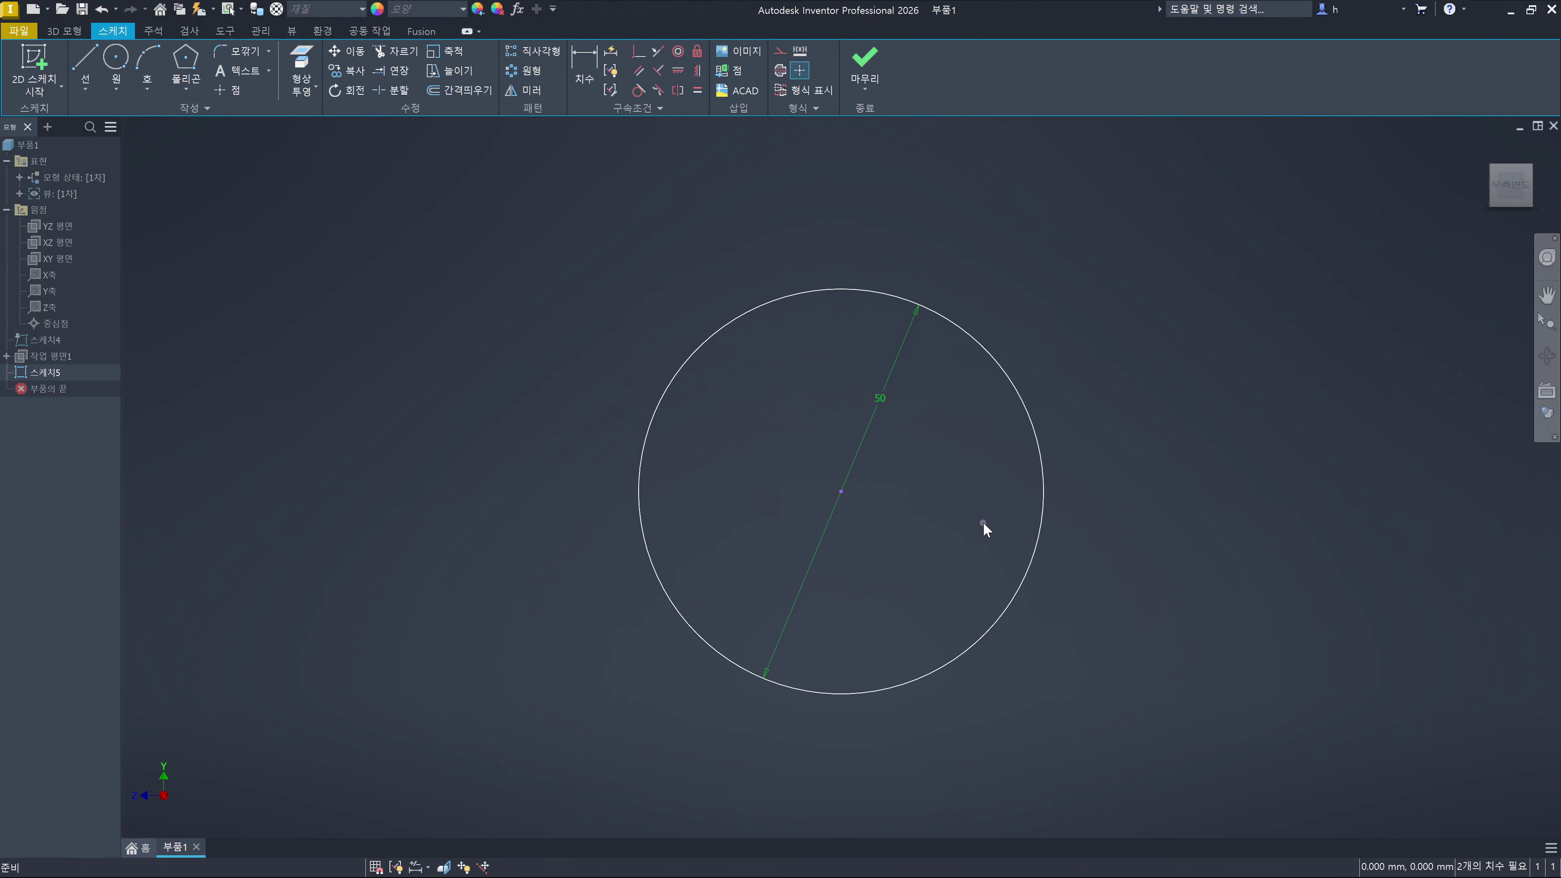
click(843, 494)
key(ctrl+z)
Delete the three sides of the triangle from 스케치5, keeping the centre point
click(950, 540)
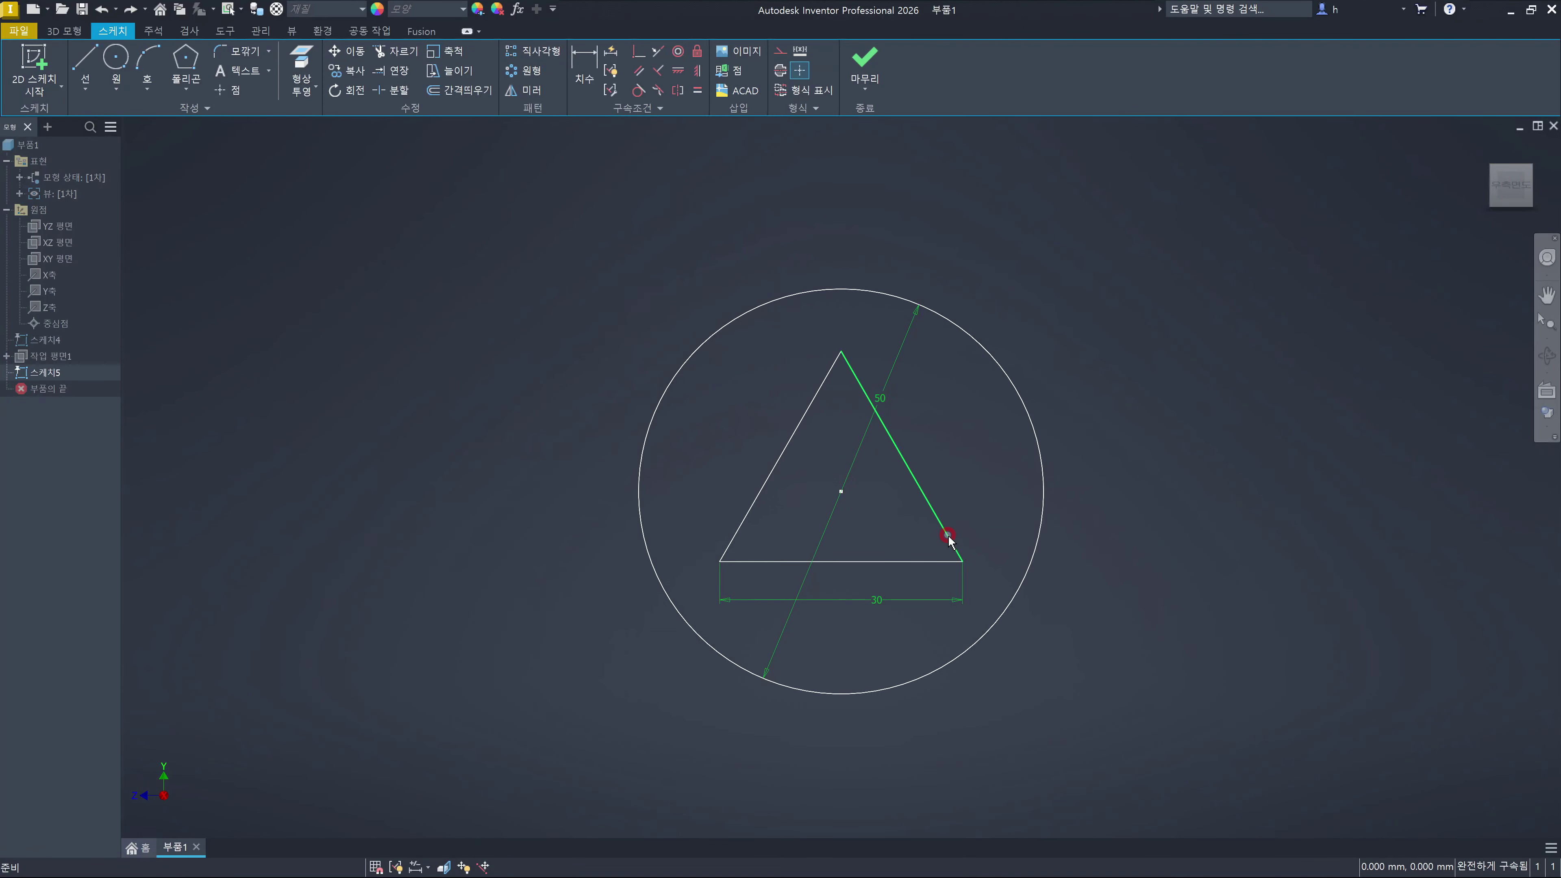
ctrl+click(924, 562)
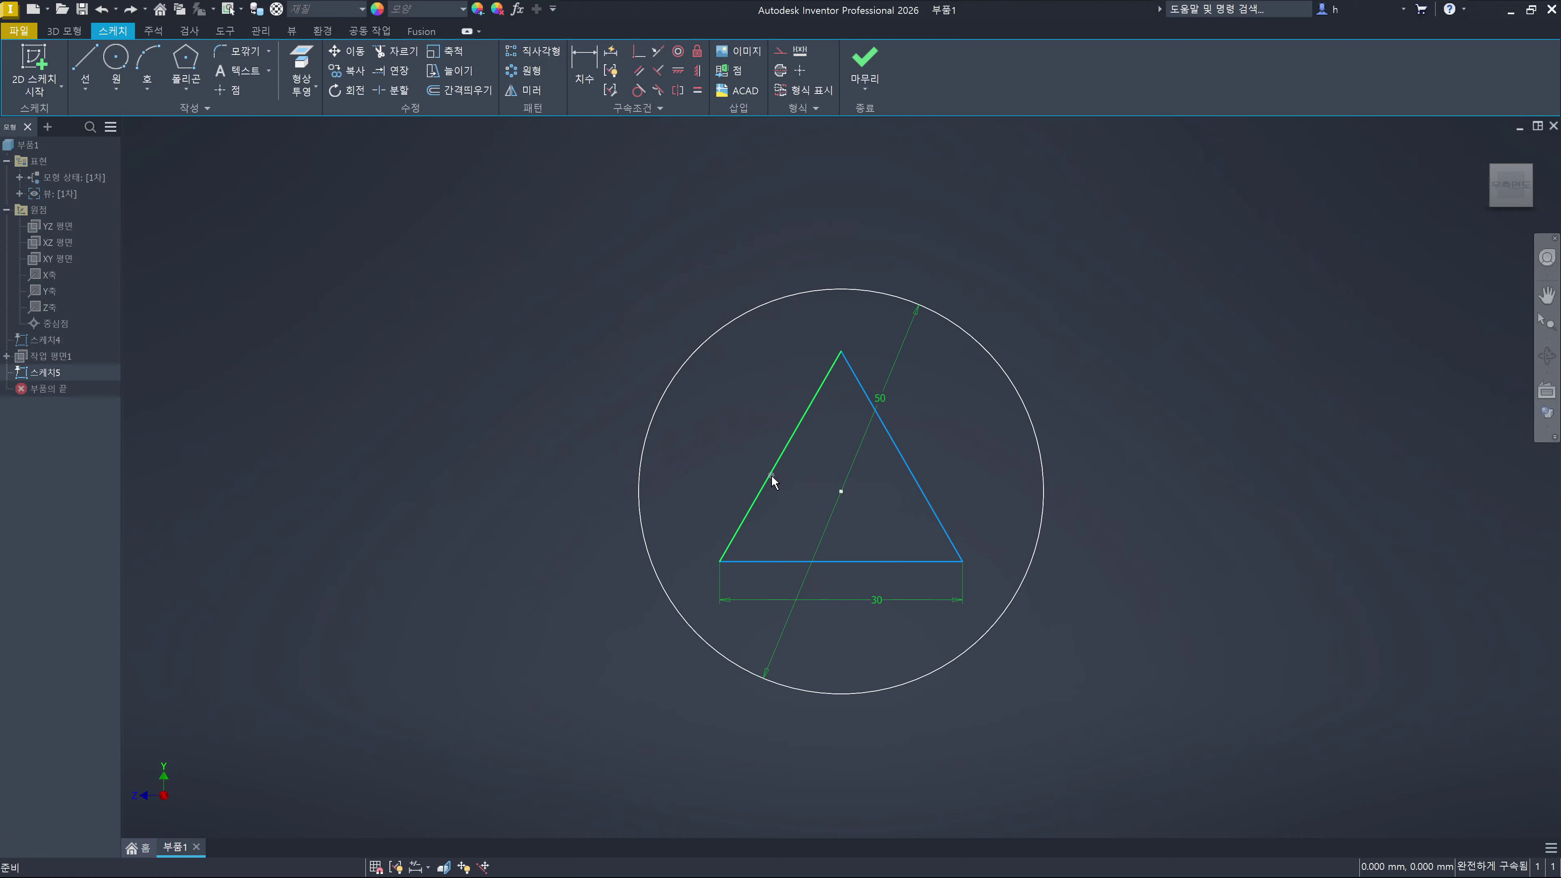
key(Delete)
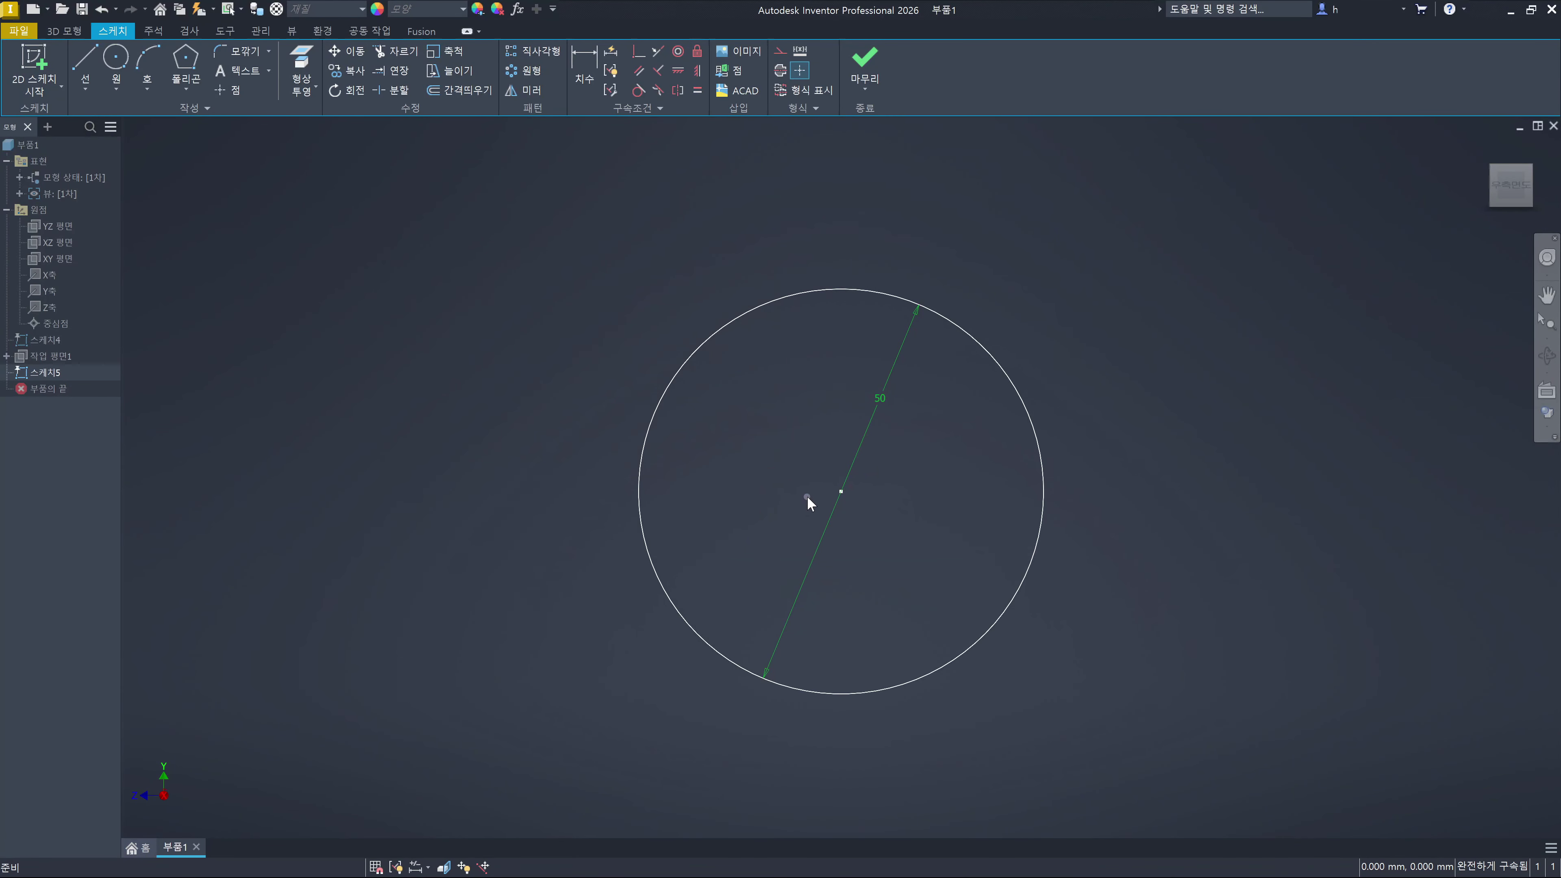
Draw a two-point centre rectangle in 스케치5, centred on the circle's centre point, 20 mm high and 40 mm wide
click(772, 447)
click(376, 324)
click(191, 85)
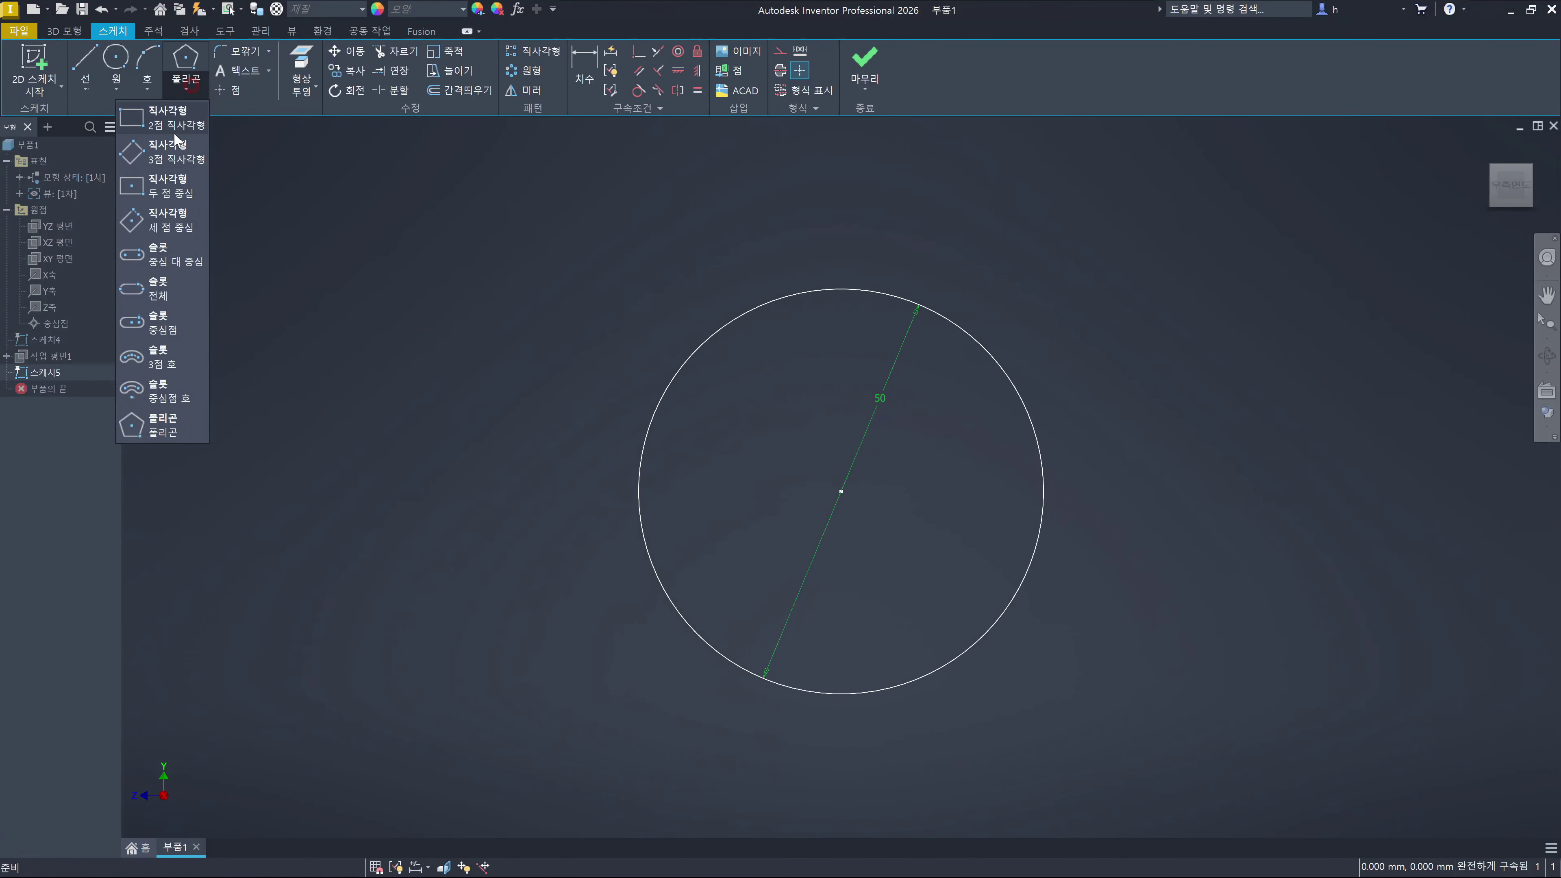
click(180, 186)
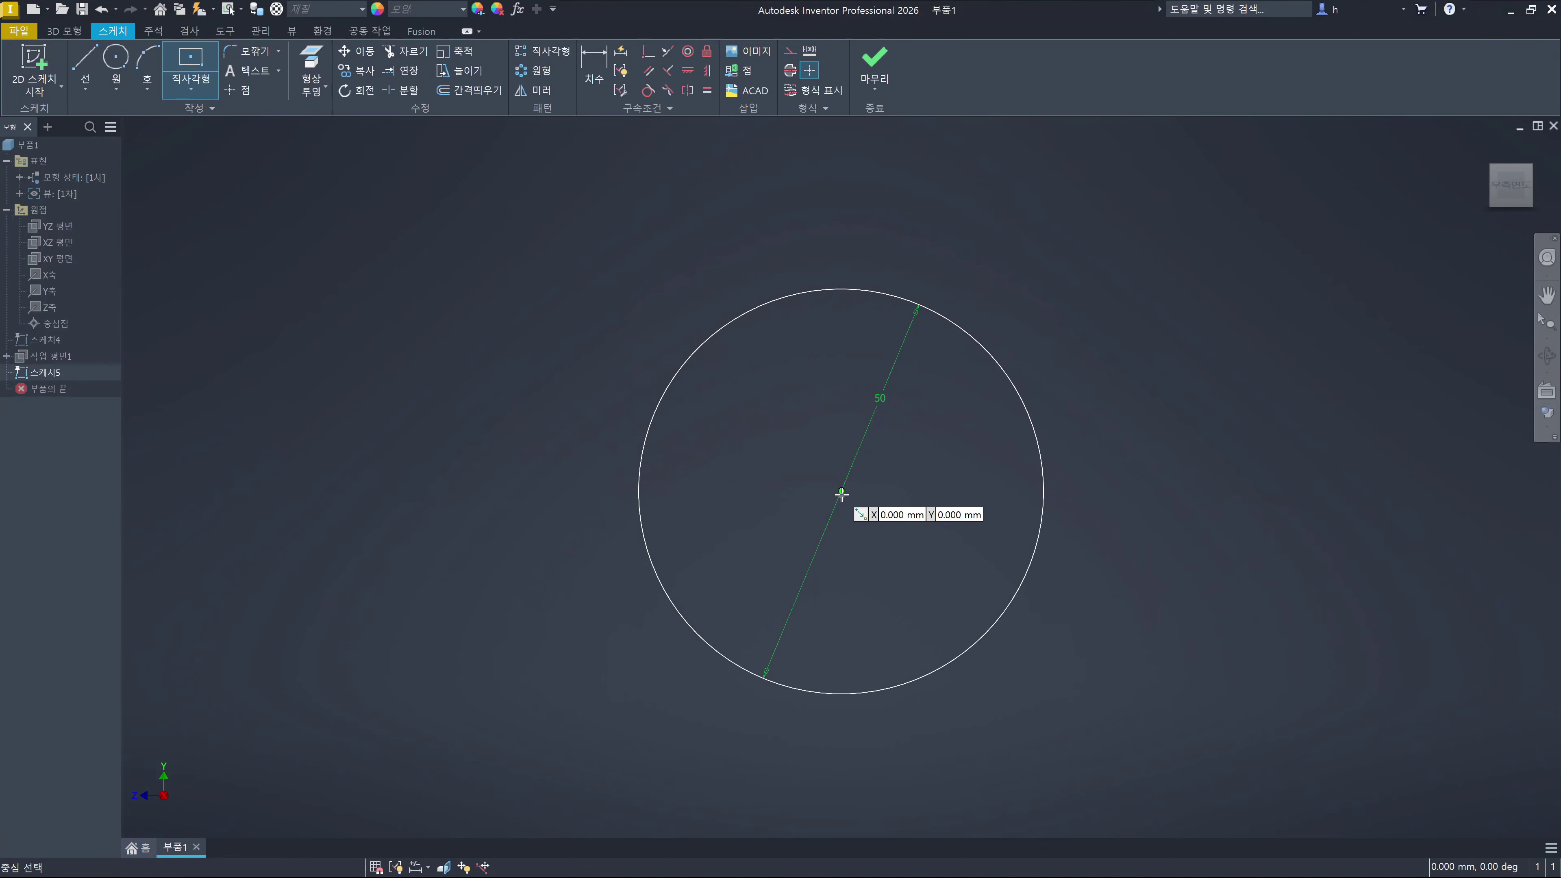
click(841, 491)
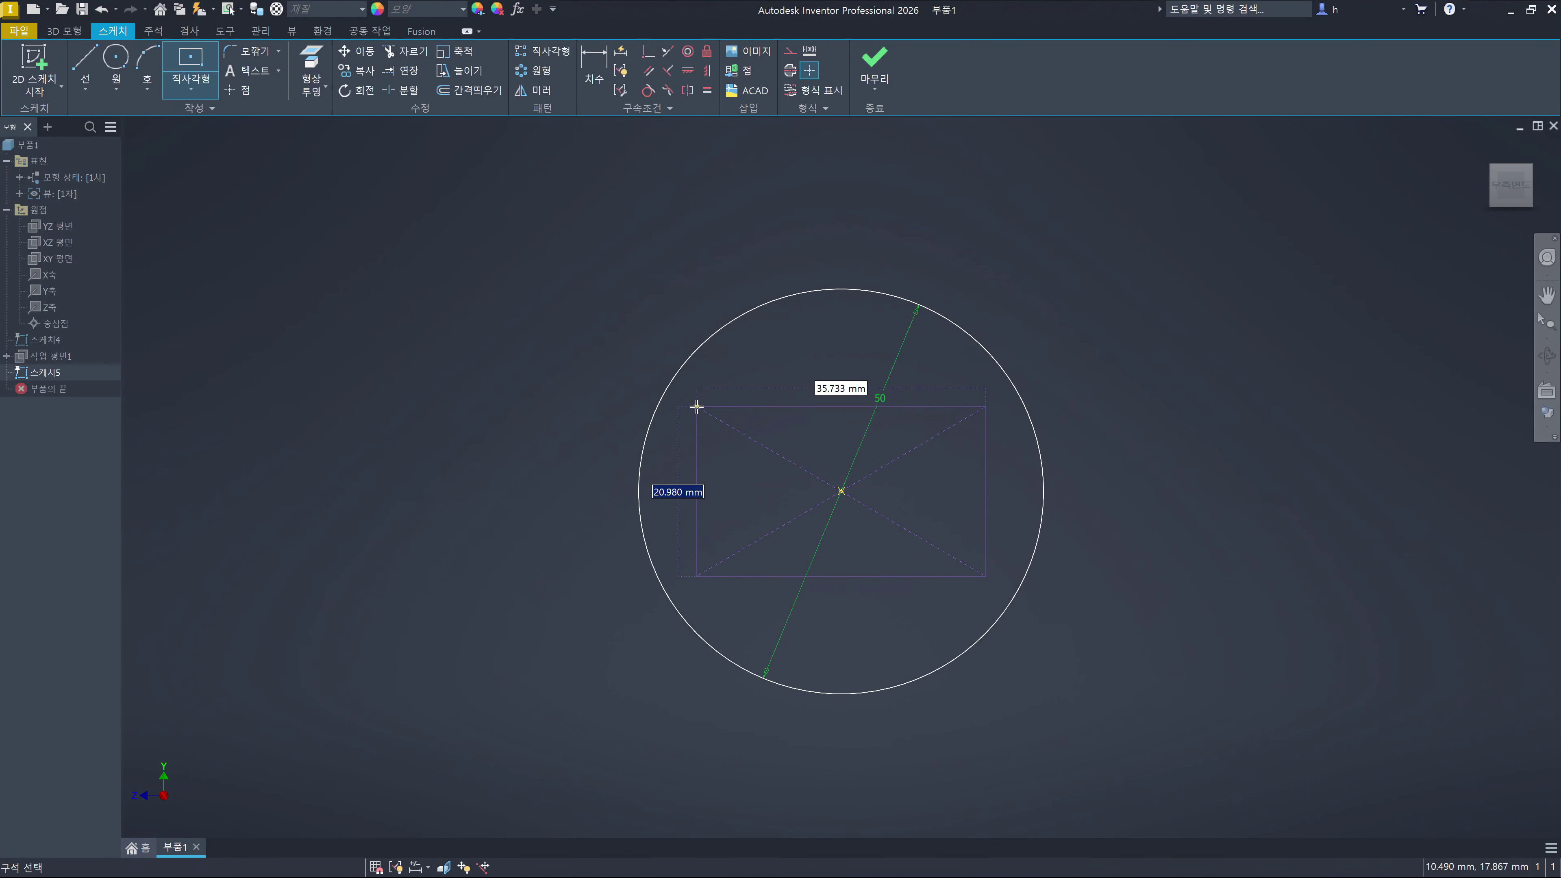
text(15)
key(Tab)
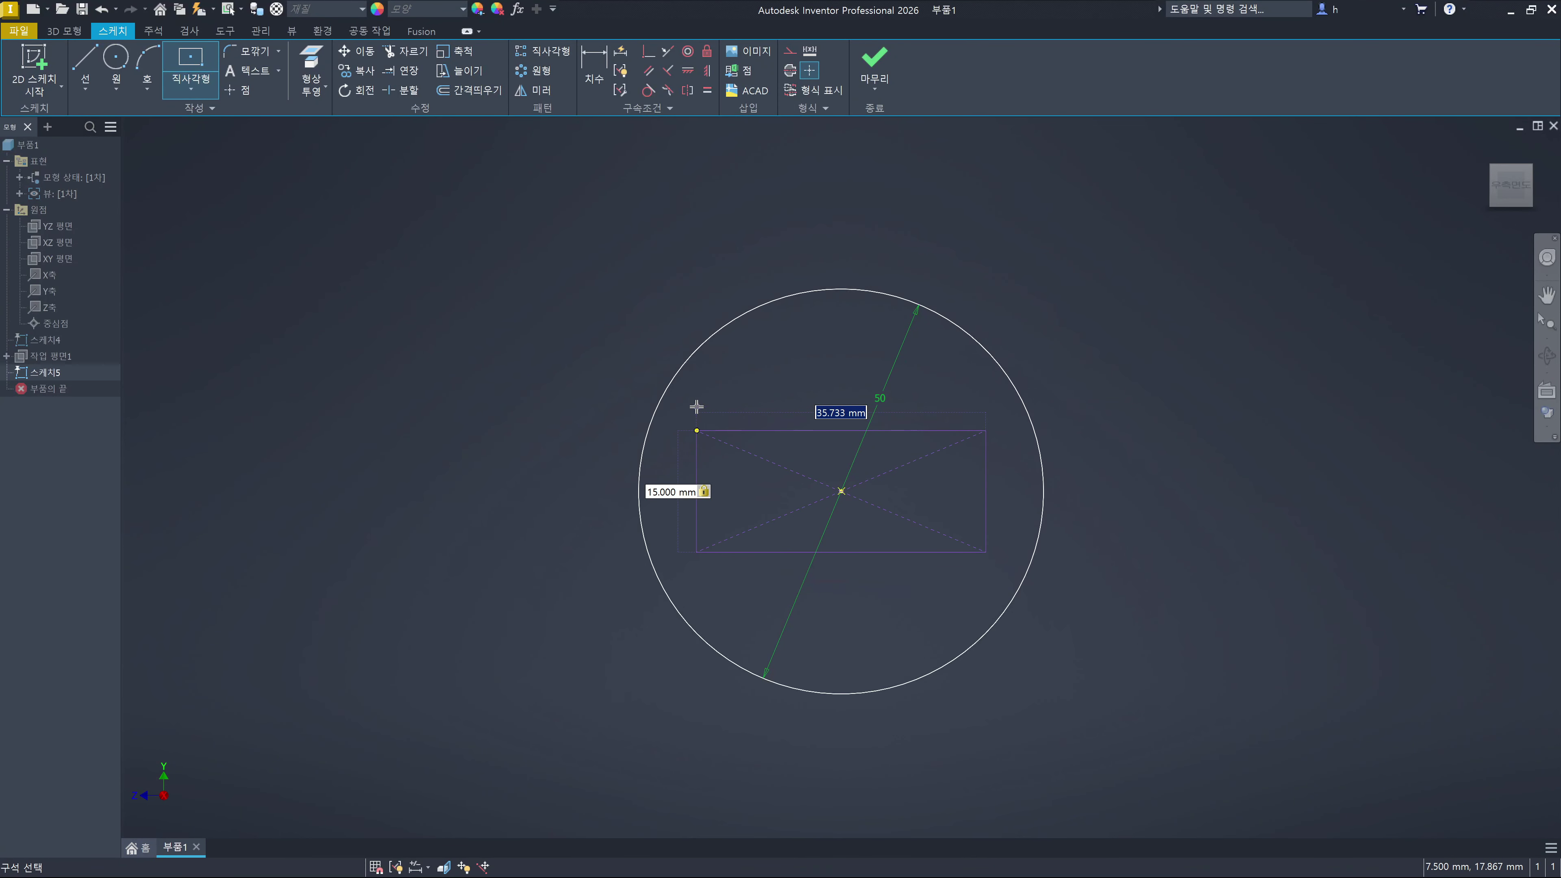
key(Tab)
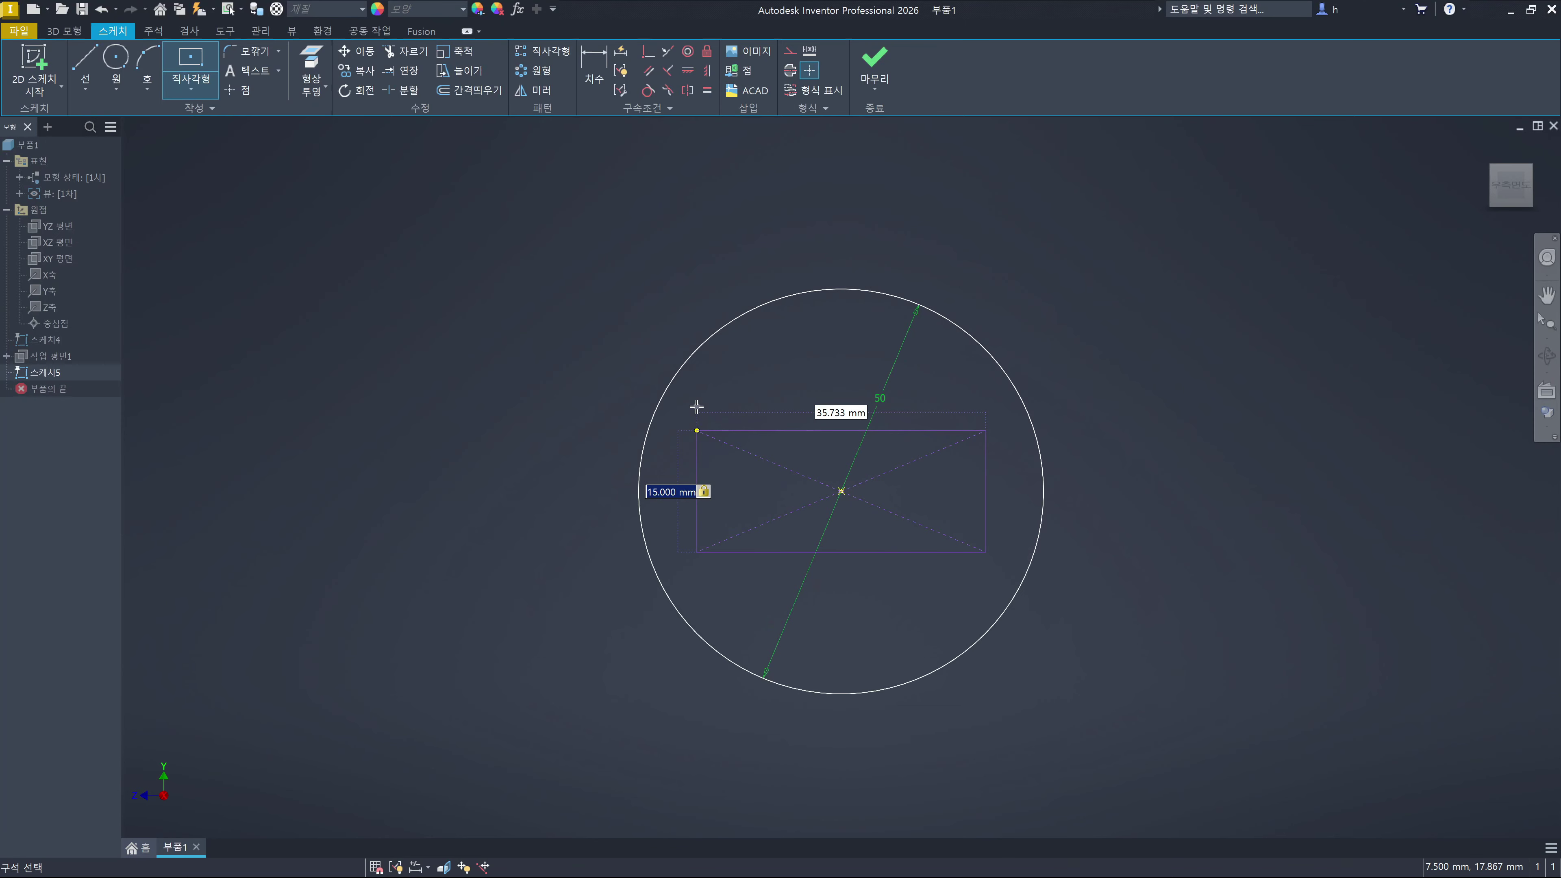
text(20)
key(Tab)
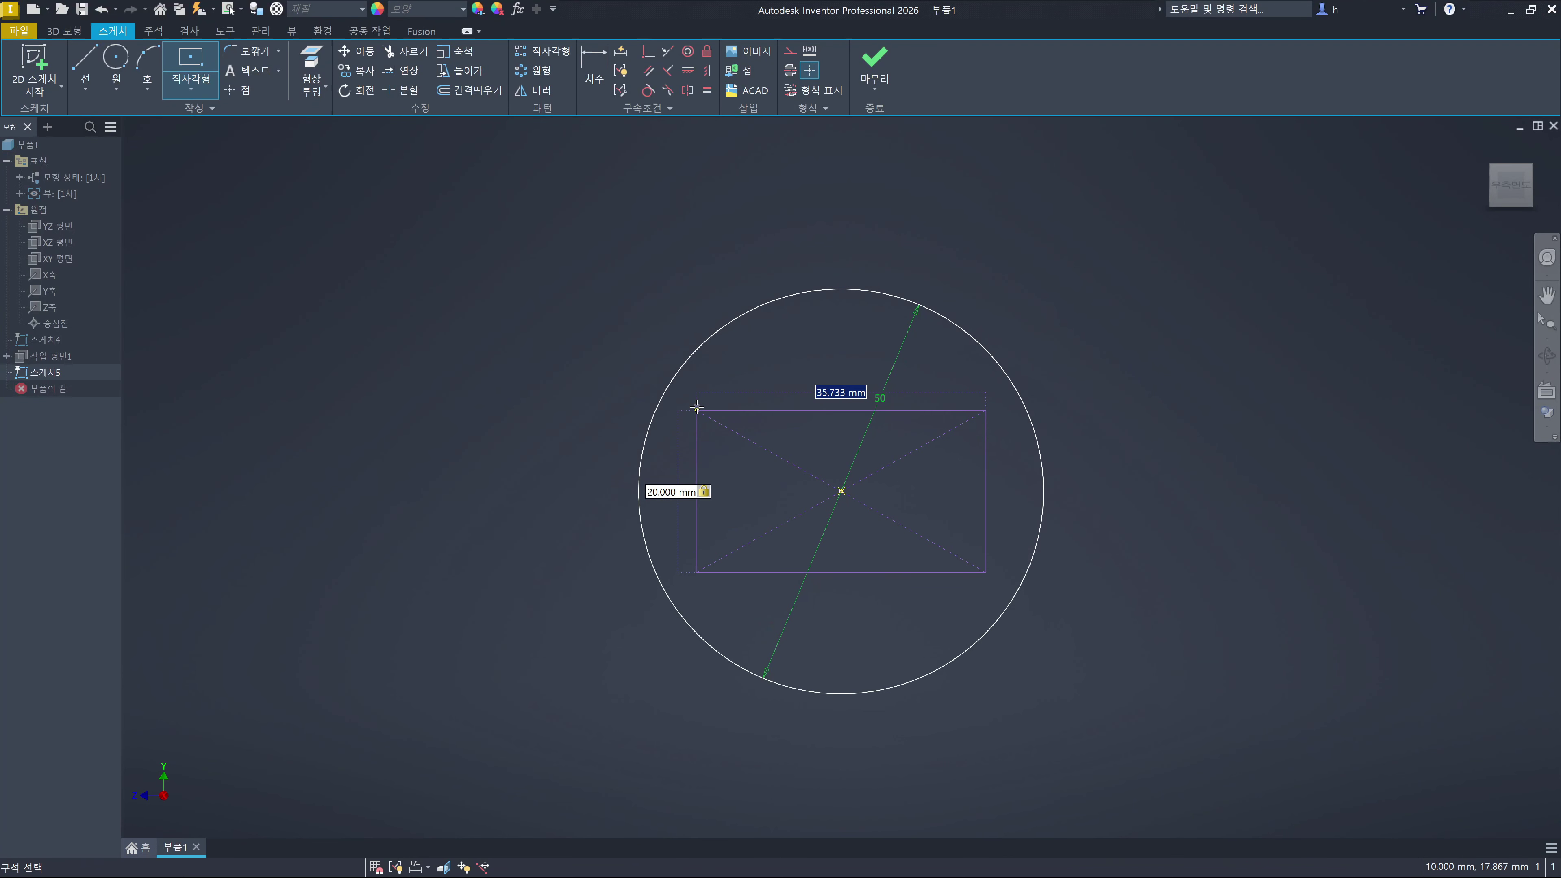
text(40)
key(Return)
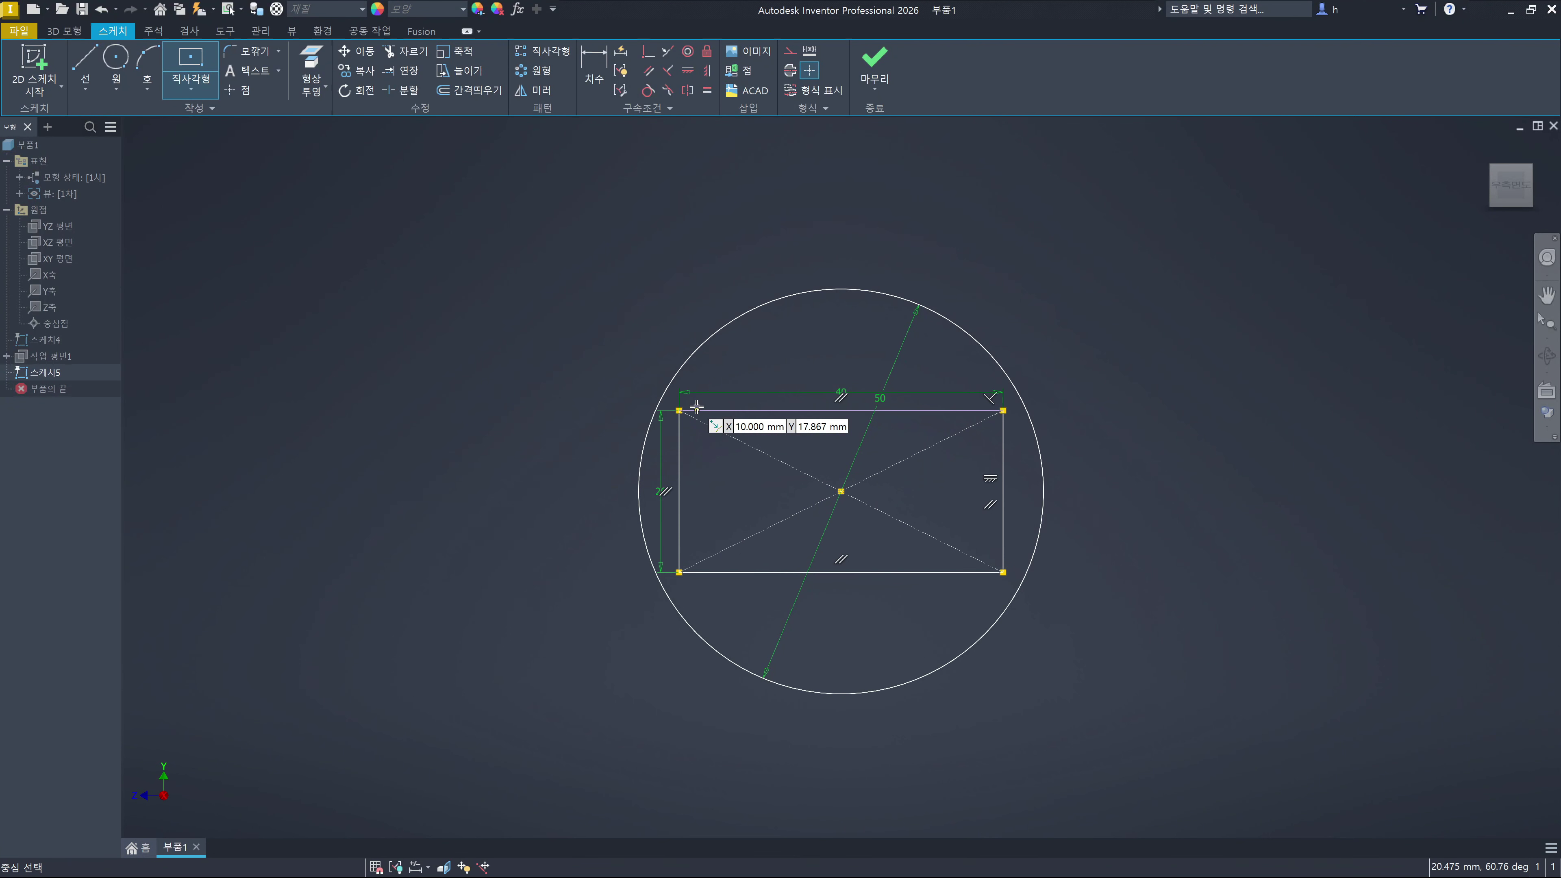
key(Escape)
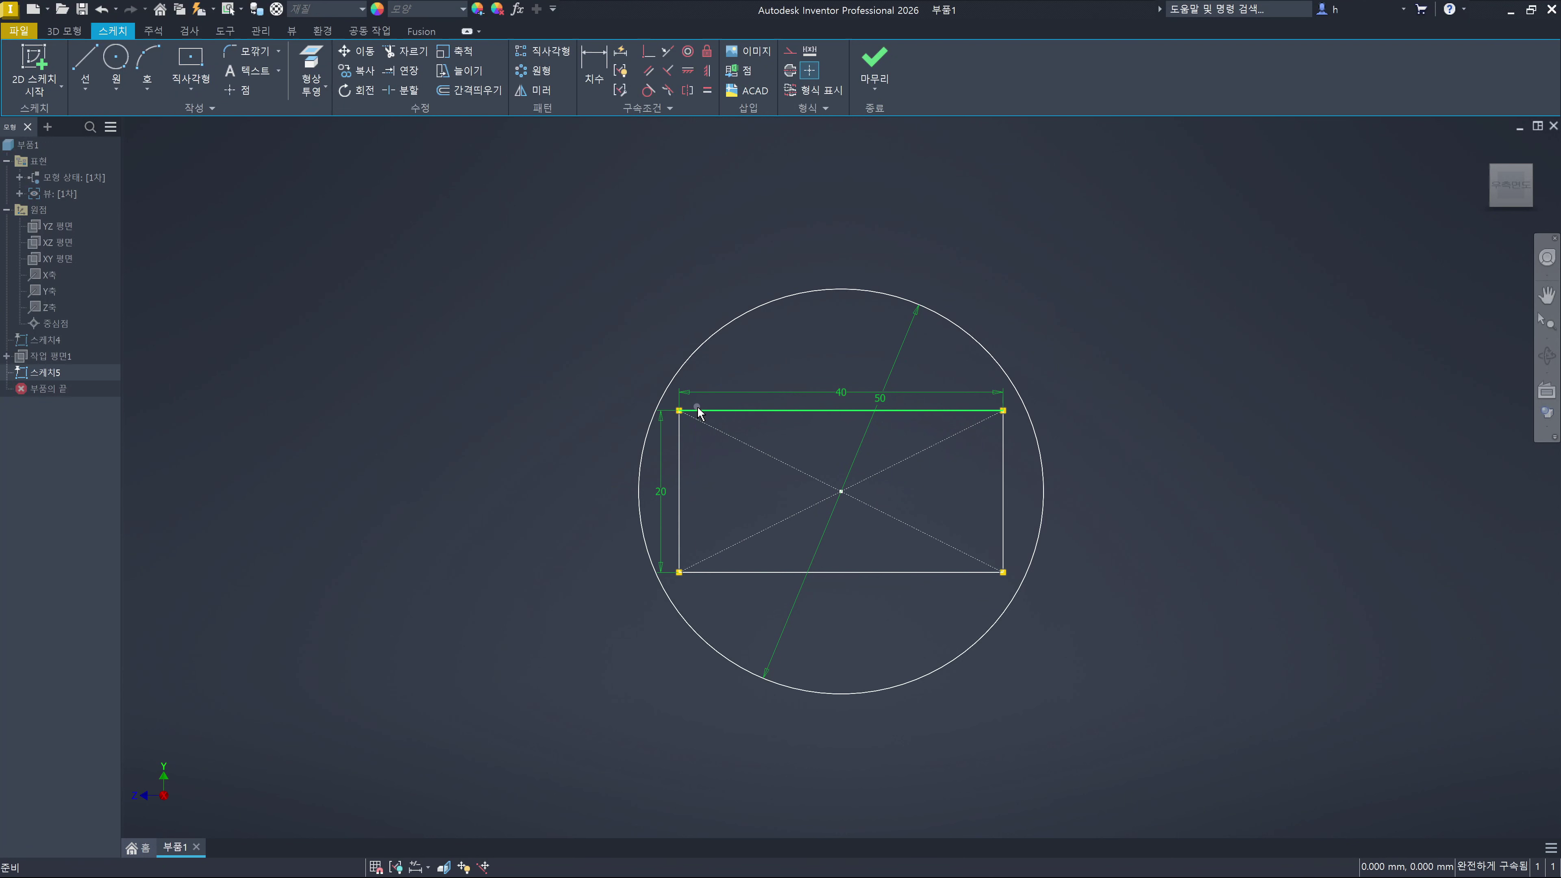
key(ctrl+2)
drag(592, 459, 596, 542)
drag(828, 345, 920, 363)
drag(1093, 444, 1086, 527)
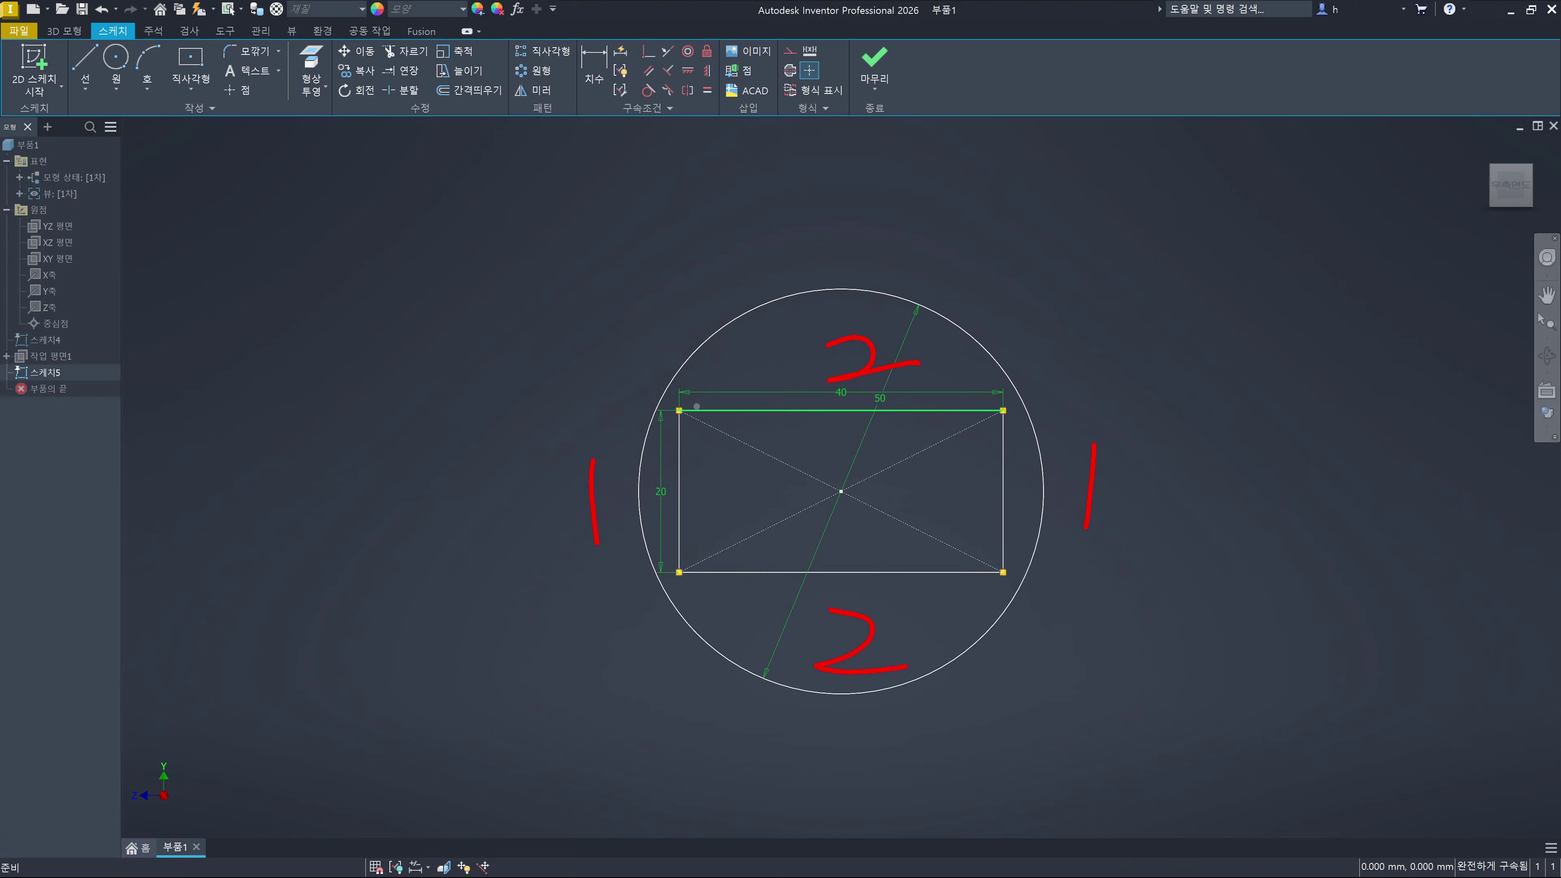
drag(620, 458, 609, 522)
drag(897, 386, 921, 392)
mouse_move(1134, 539)
mouse_down()
mouse_move(1120, 424)
mouse_move(1150, 561)
mouse_up()
drag(802, 710, 900, 707)
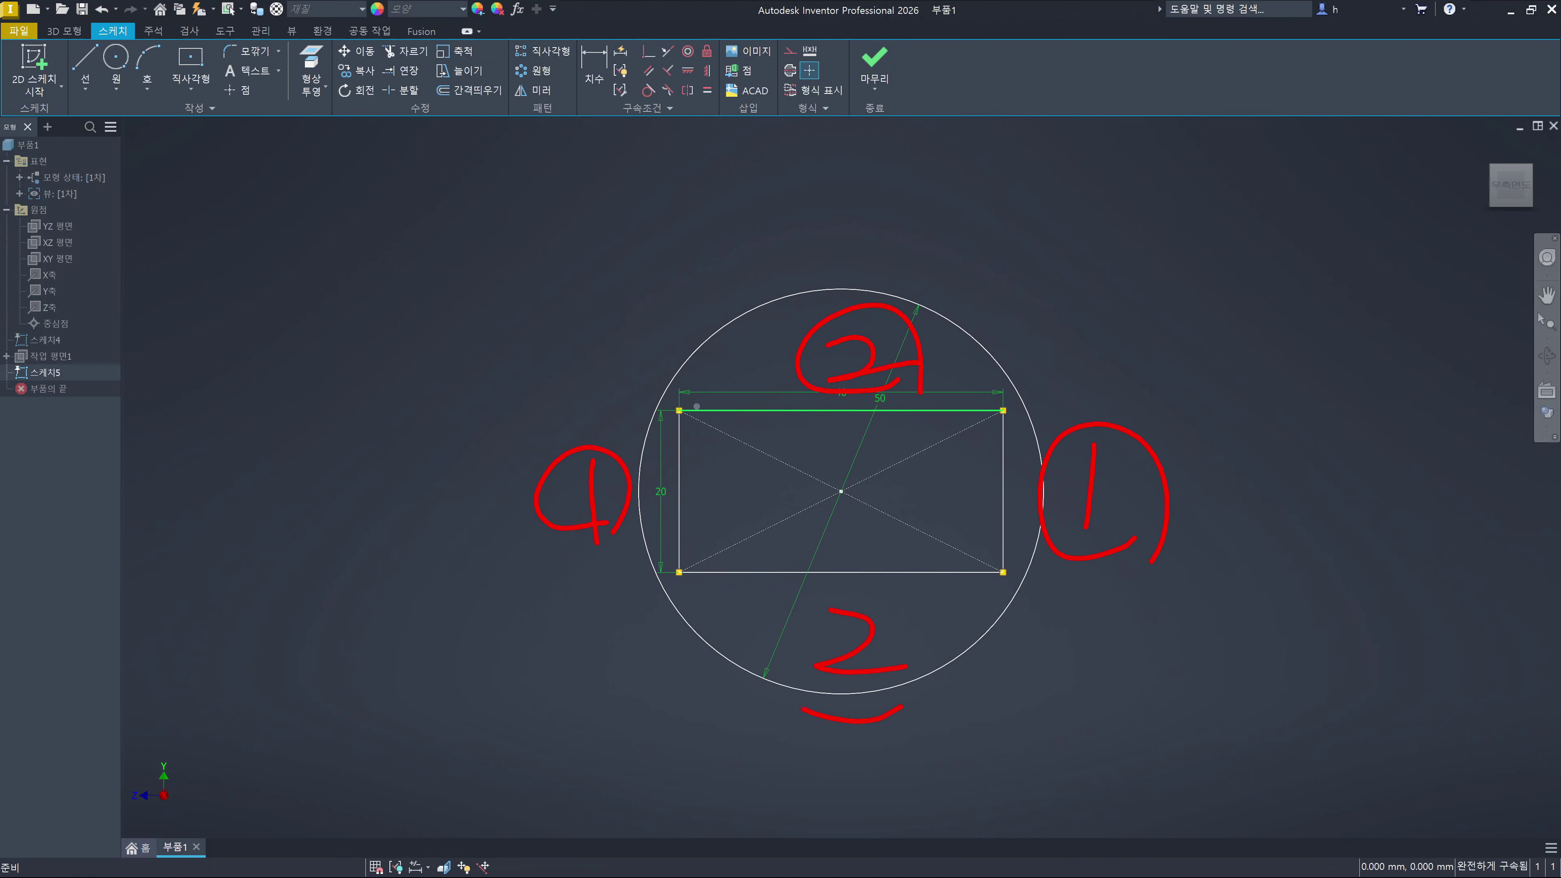
key(Escape)
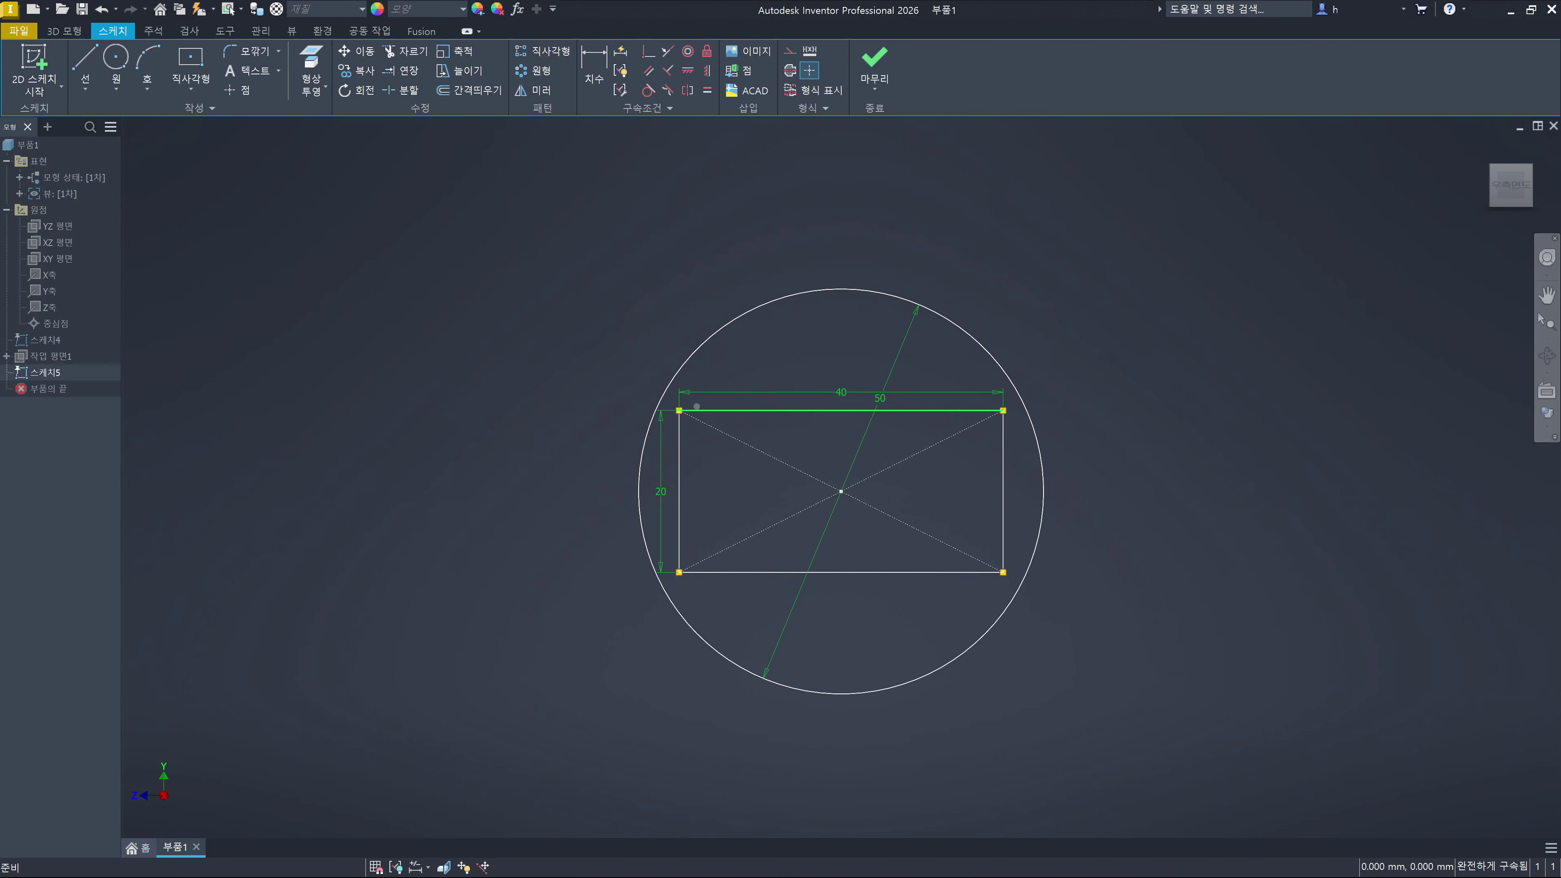
Finish the sketch and set up a solid loft with the circle and the rectangle as sections, then view it face-on
key(F6)
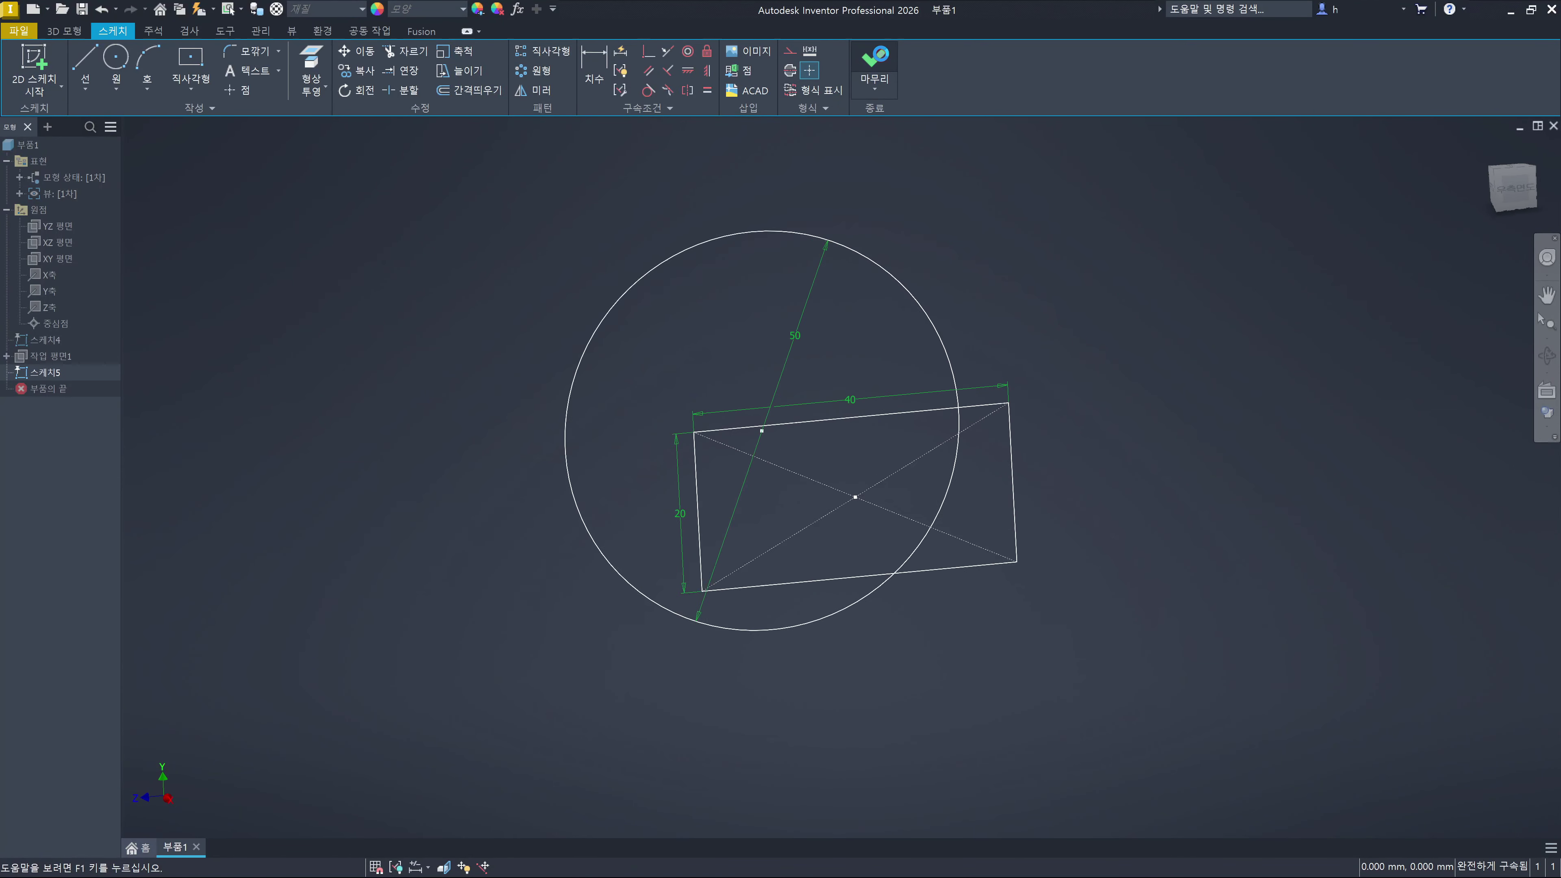
click(935, 315)
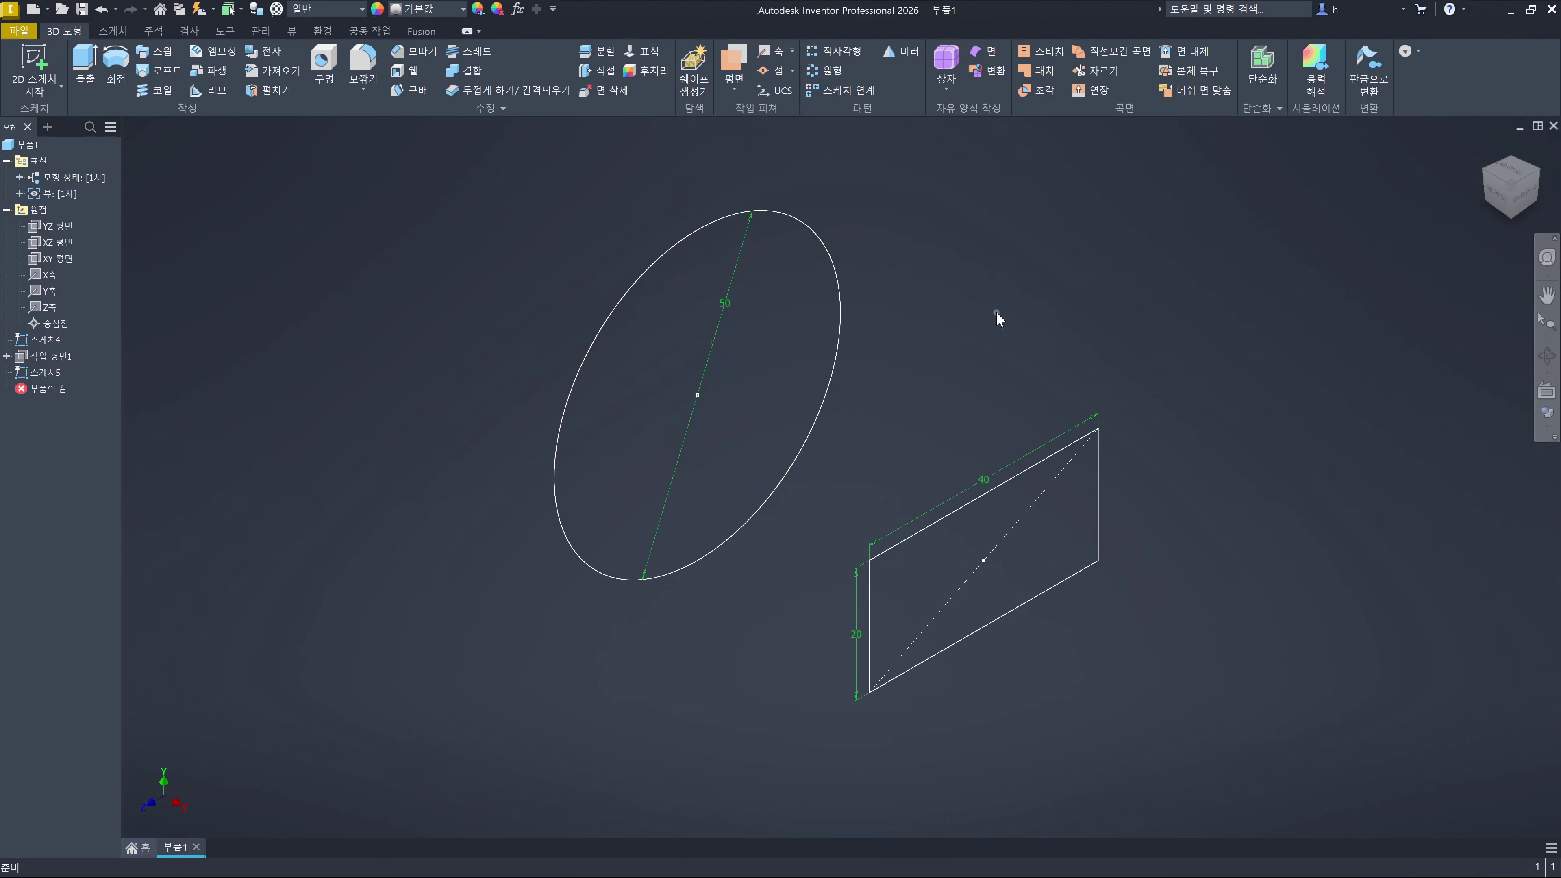
key(shift+l)
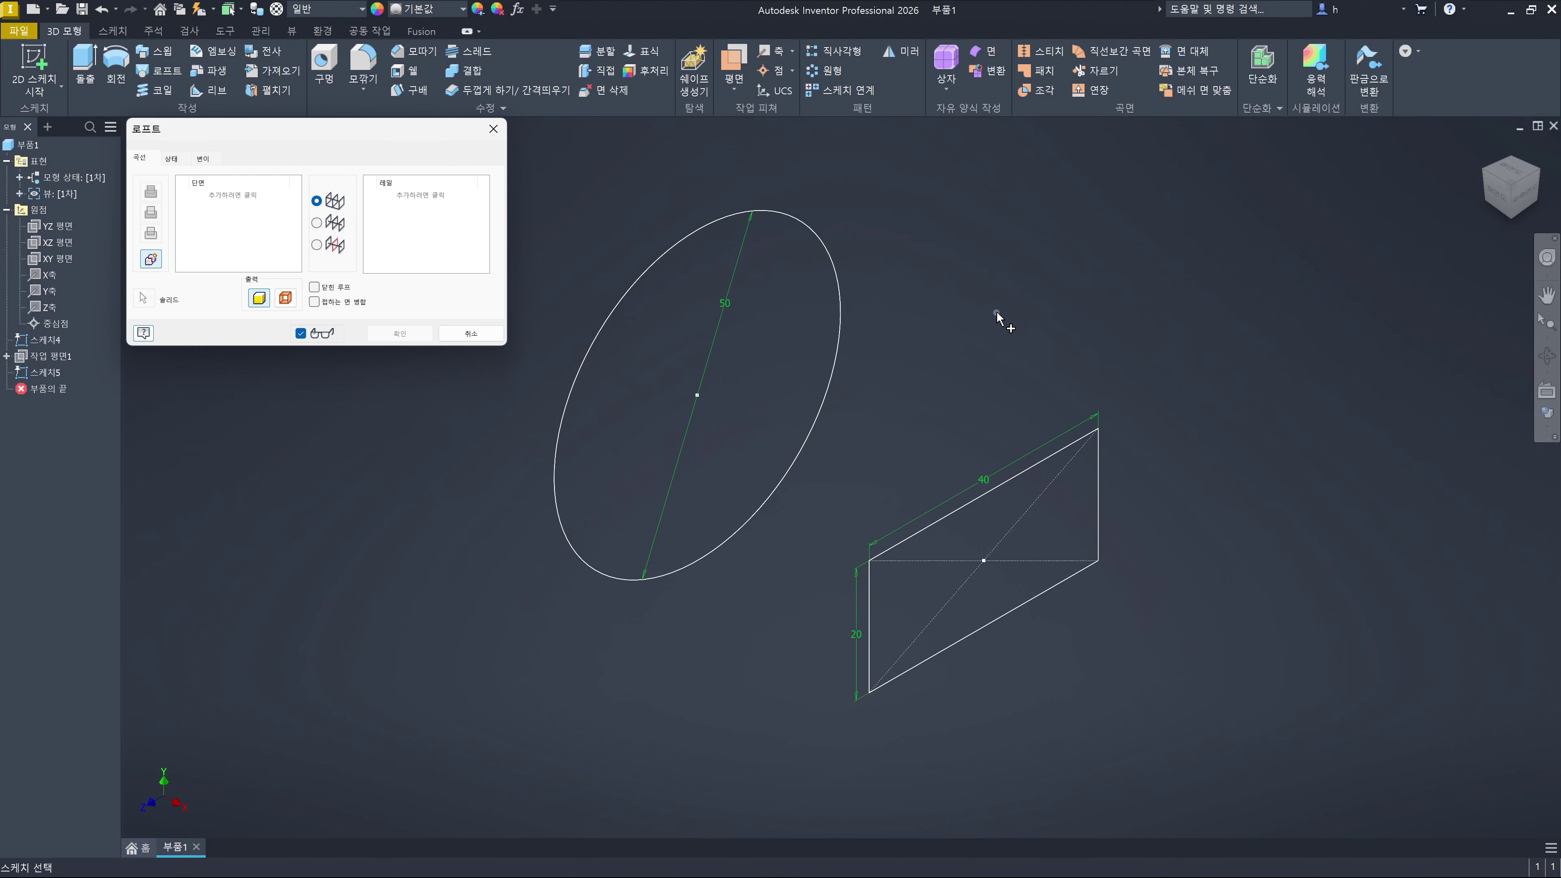
click(587, 351)
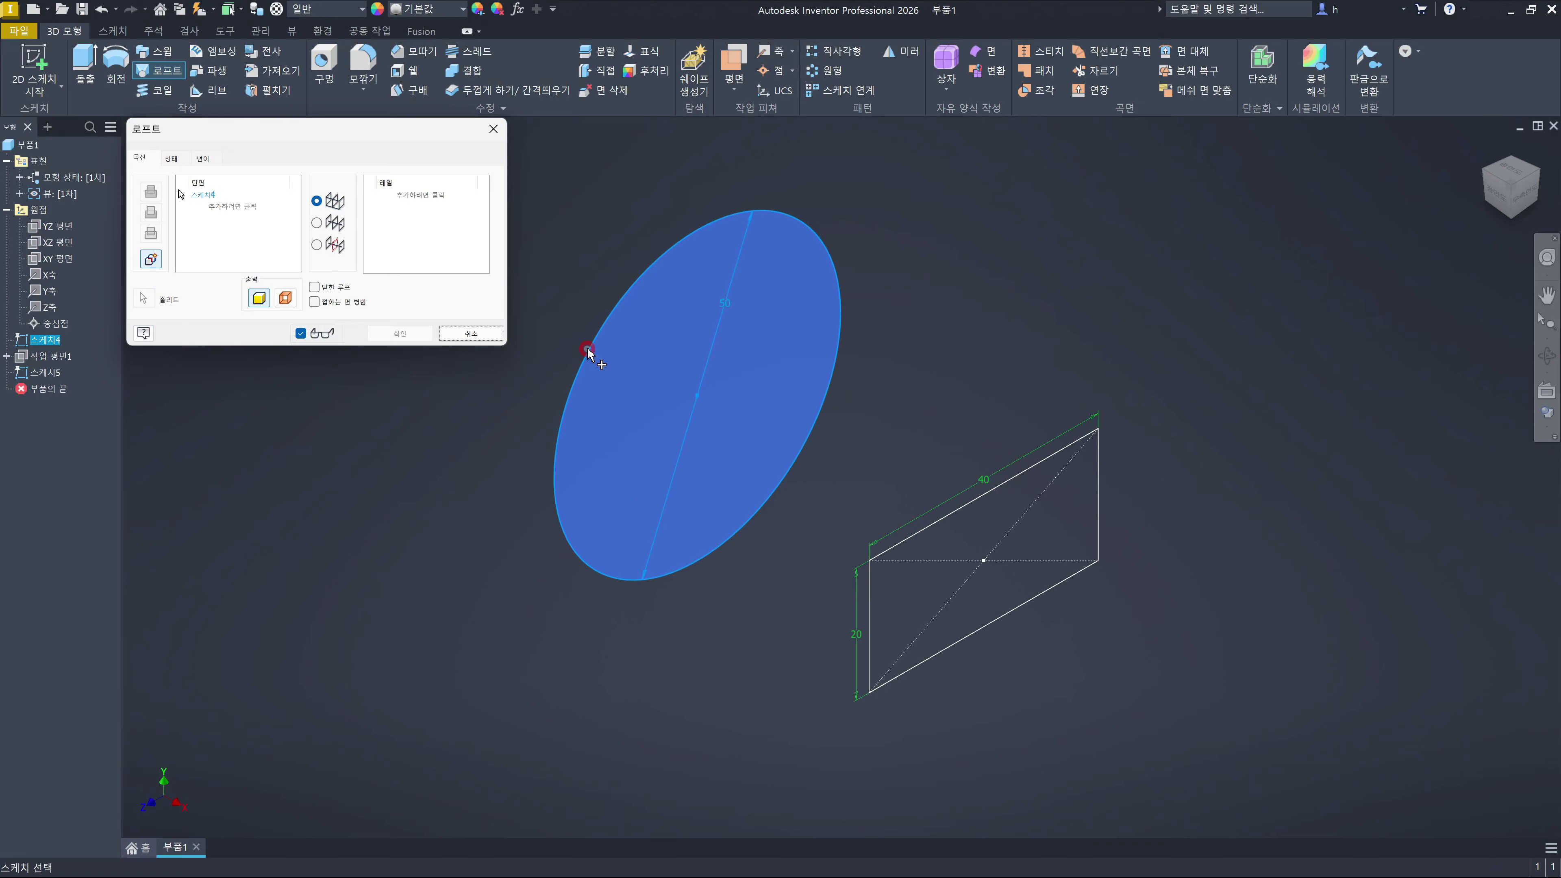
click(903, 540)
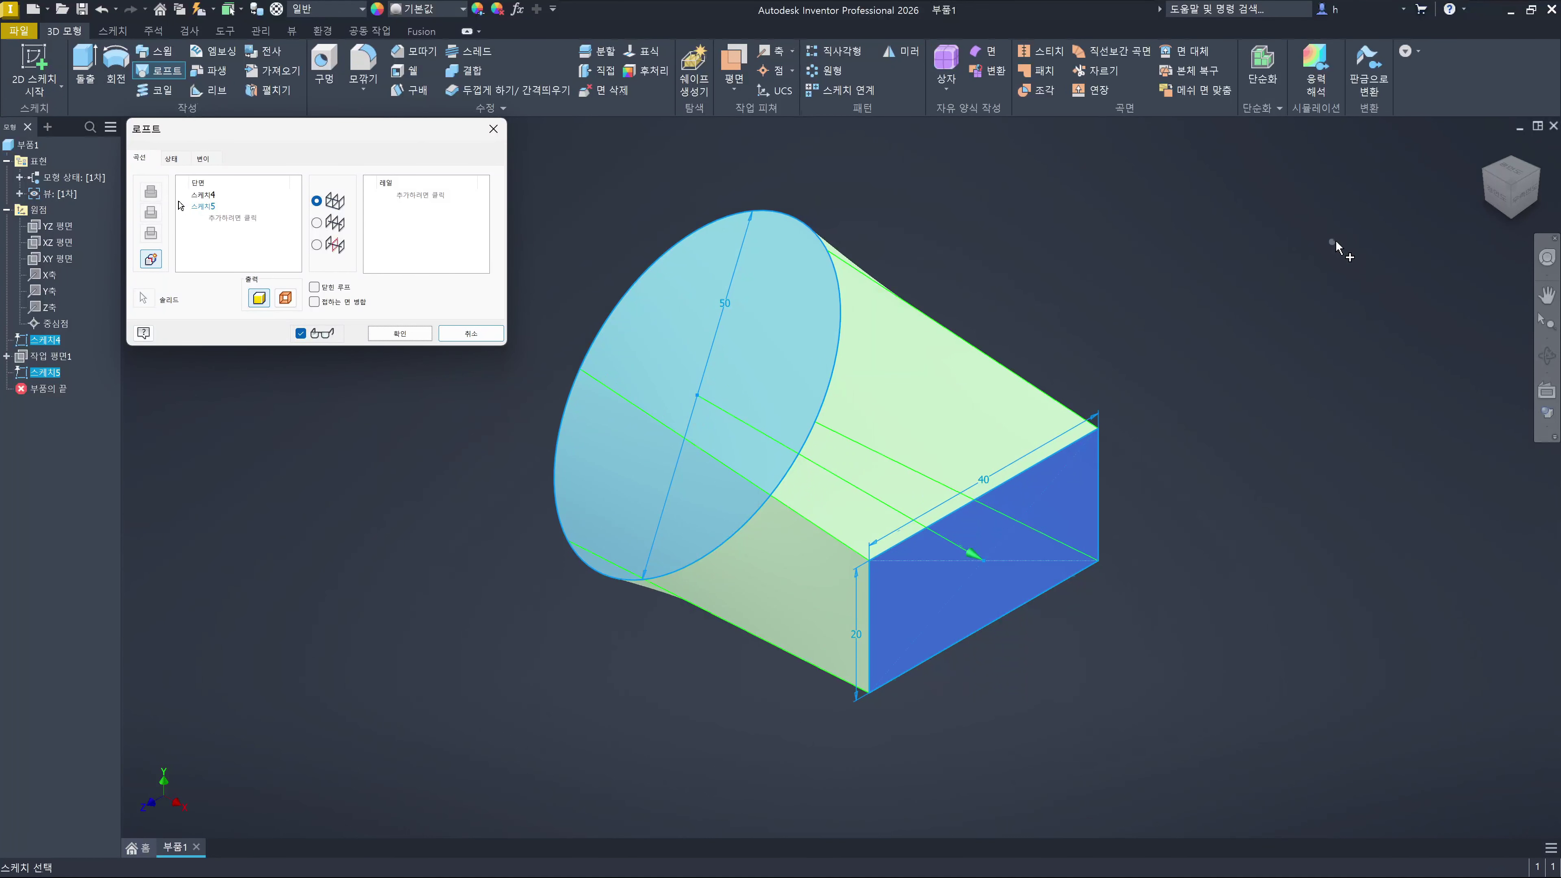
click(1519, 198)
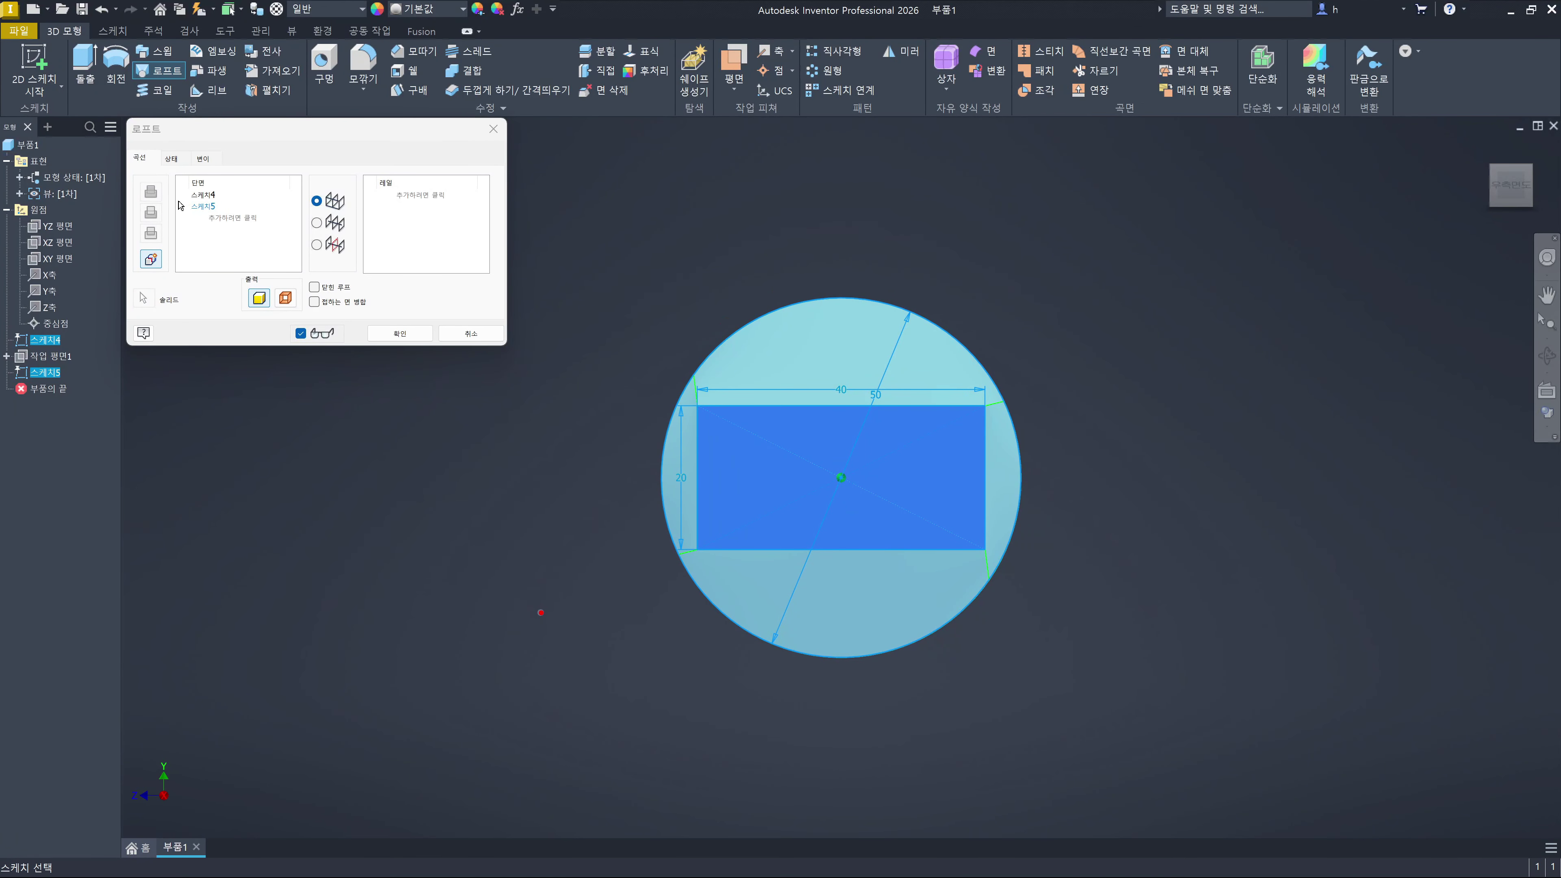
shift+drag(607, 478, 1092, 478)
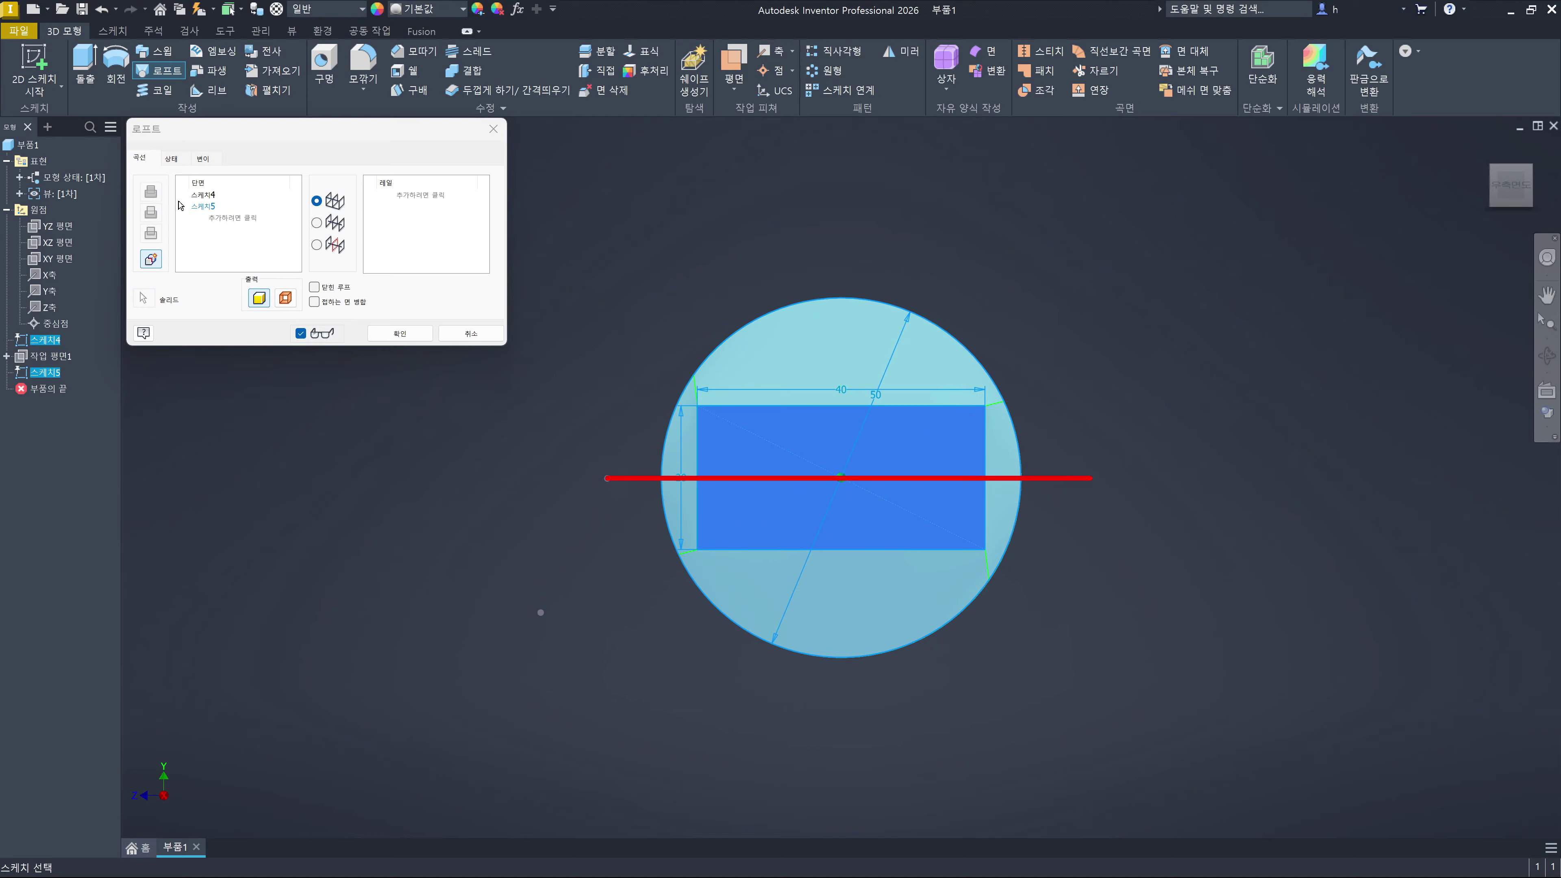
mouse_move(834, 267)
shift+mouse_down()
mouse_move(846, 479)
mouse_move(834, 674)
shift+mouse_up()
drag(760, 391, 771, 398)
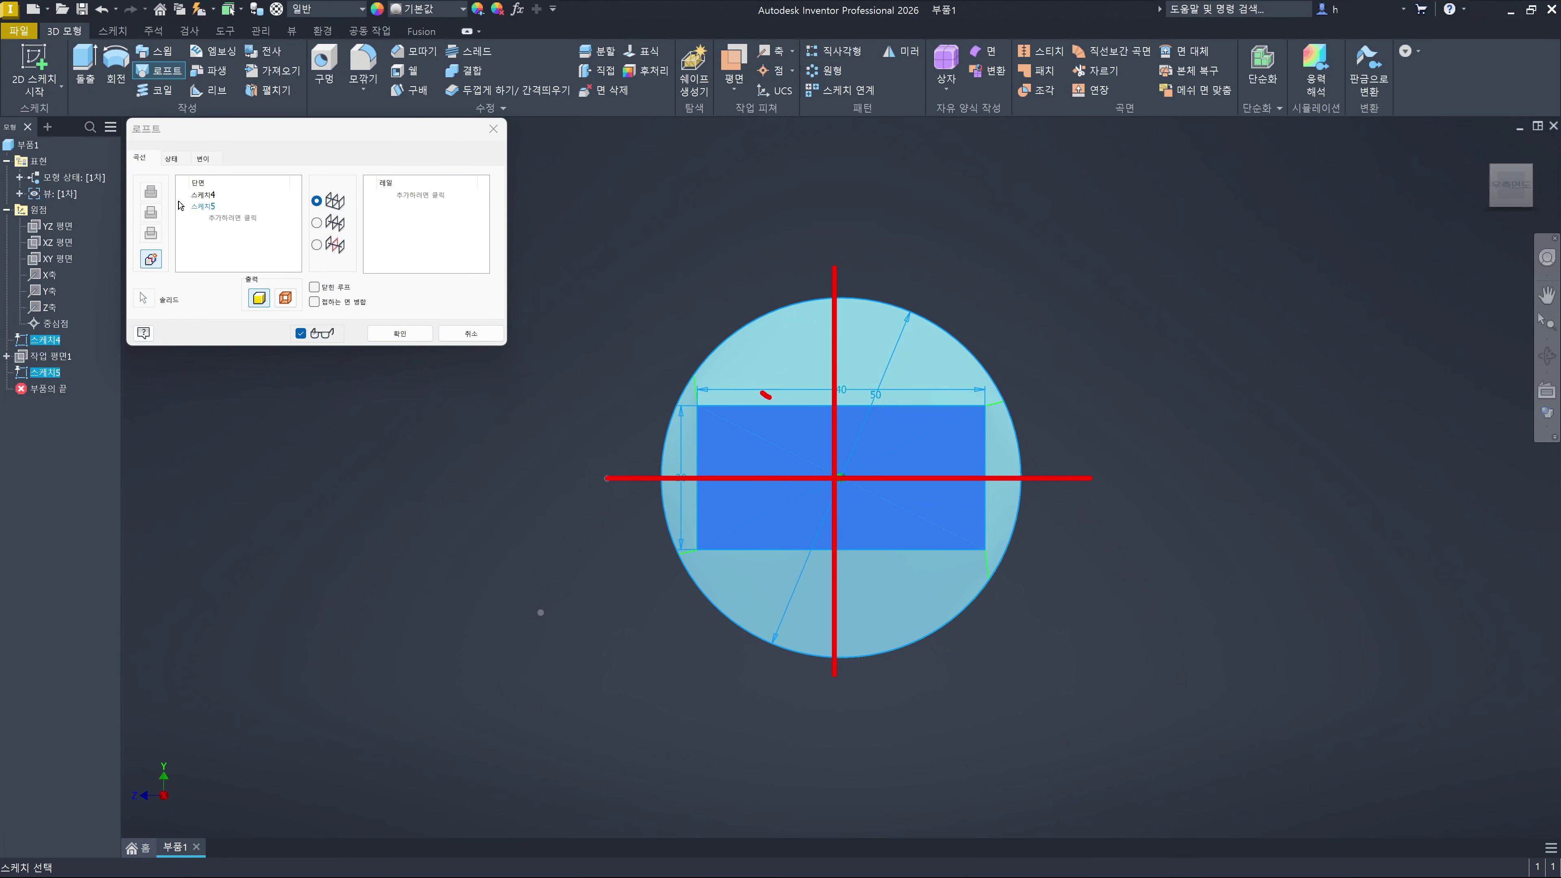
drag(928, 392, 939, 404)
drag(914, 576, 923, 572)
drag(761, 380, 757, 569)
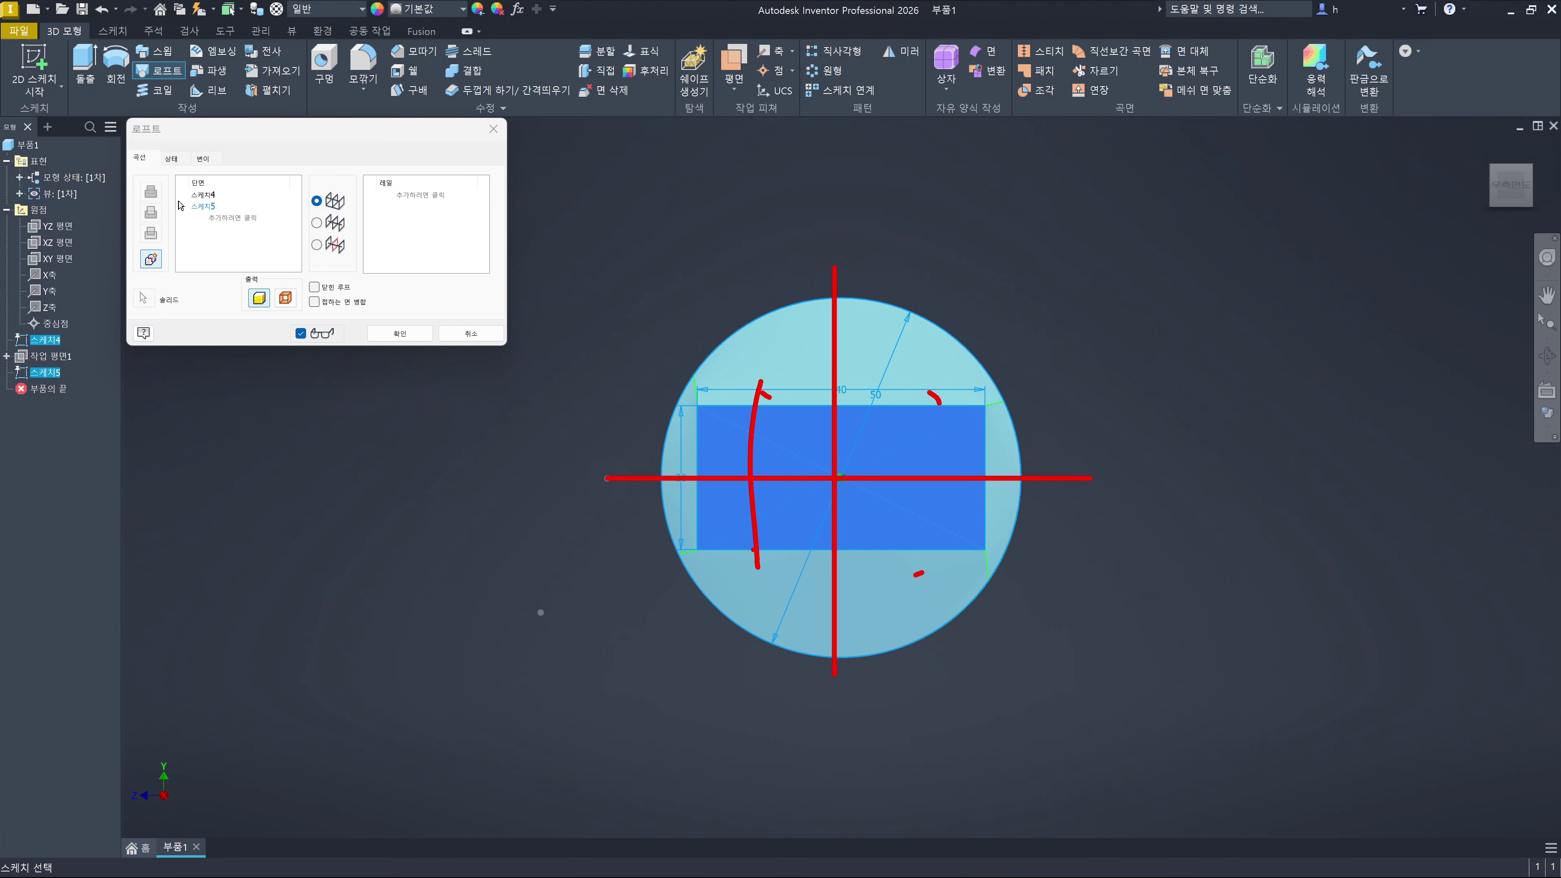
drag(710, 435, 797, 467)
drag(737, 511, 871, 504)
mouse_move(936, 420)
mouse_down()
mouse_move(934, 529)
mouse_move(956, 531)
mouse_up()
mouse_move(926, 411)
mouse_down()
mouse_move(907, 449)
mouse_move(993, 458)
mouse_up()
drag(736, 405, 927, 390)
drag(889, 355, 888, 443)
drag(797, 344, 780, 423)
drag(784, 536, 825, 613)
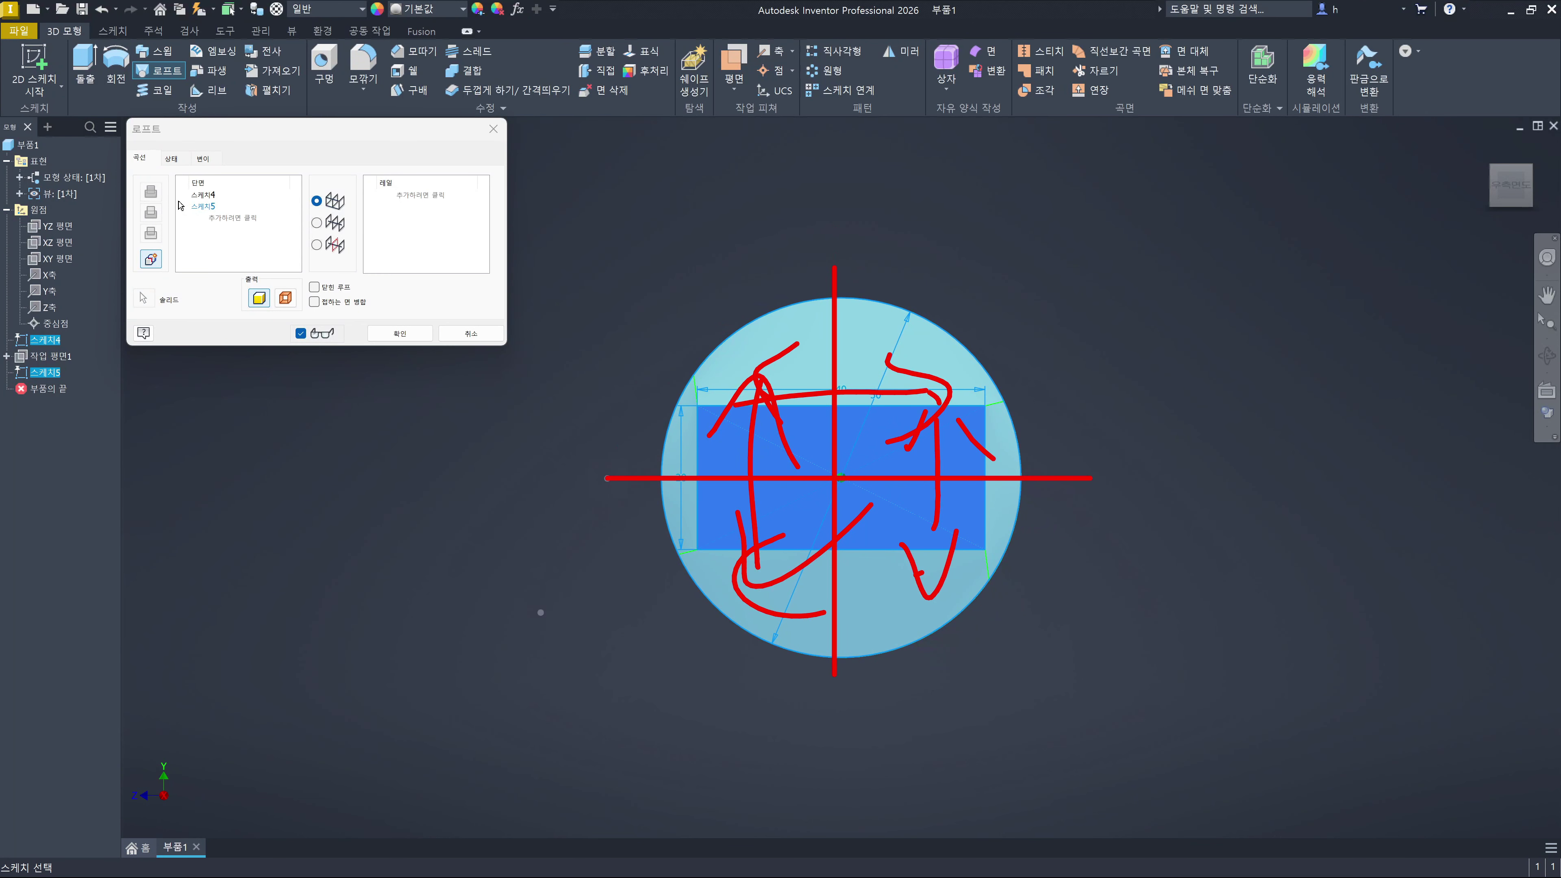
drag(912, 556, 948, 609)
drag(793, 579, 919, 591)
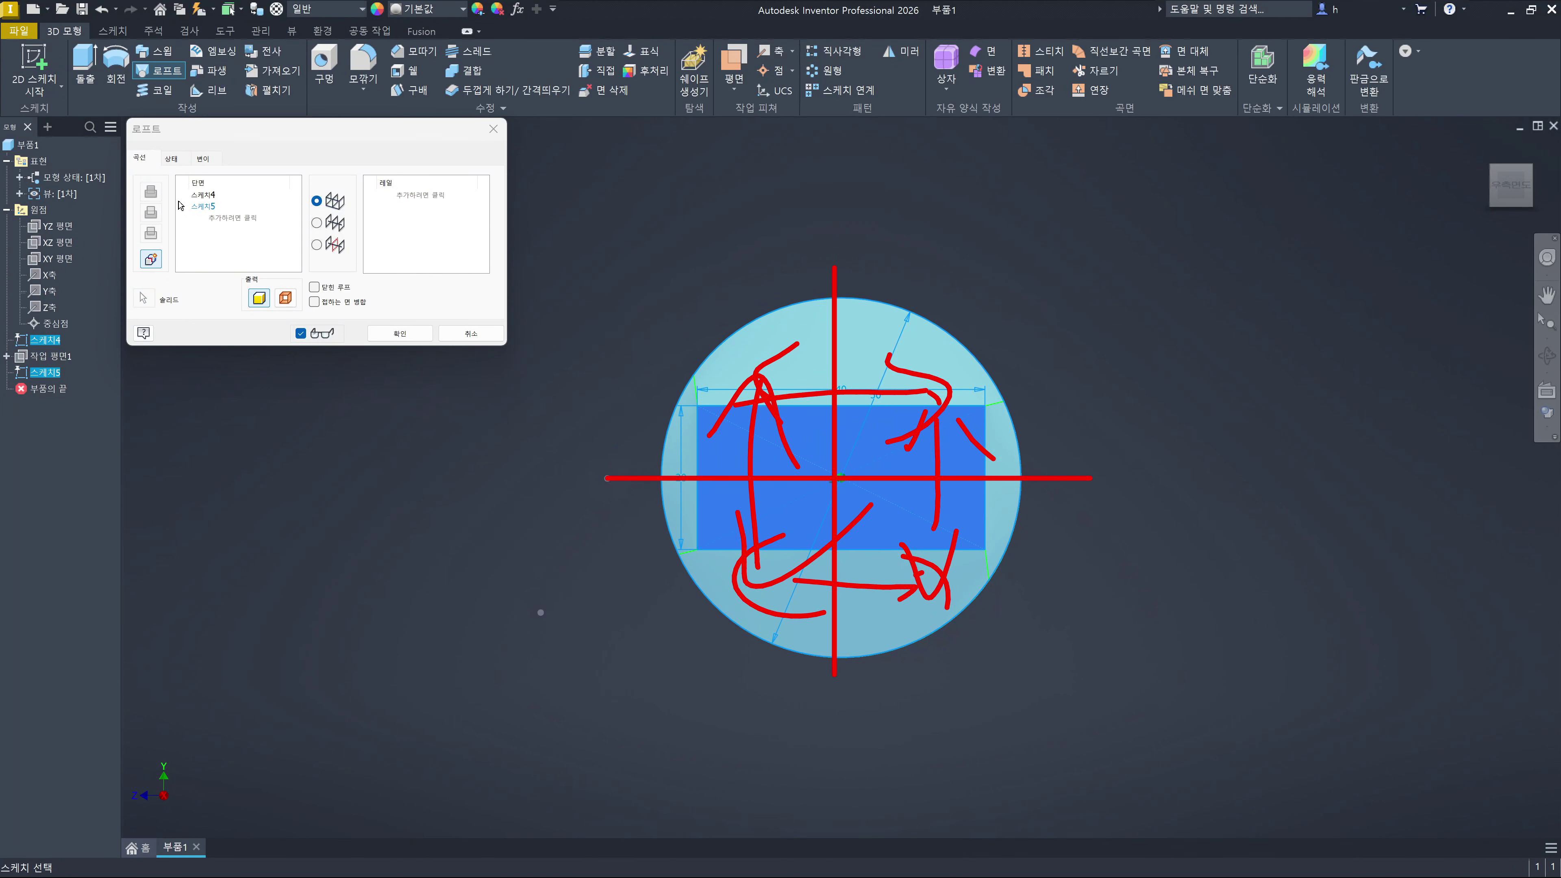
drag(1176, 205, 1003, 334)
drag(1015, 261, 1100, 309)
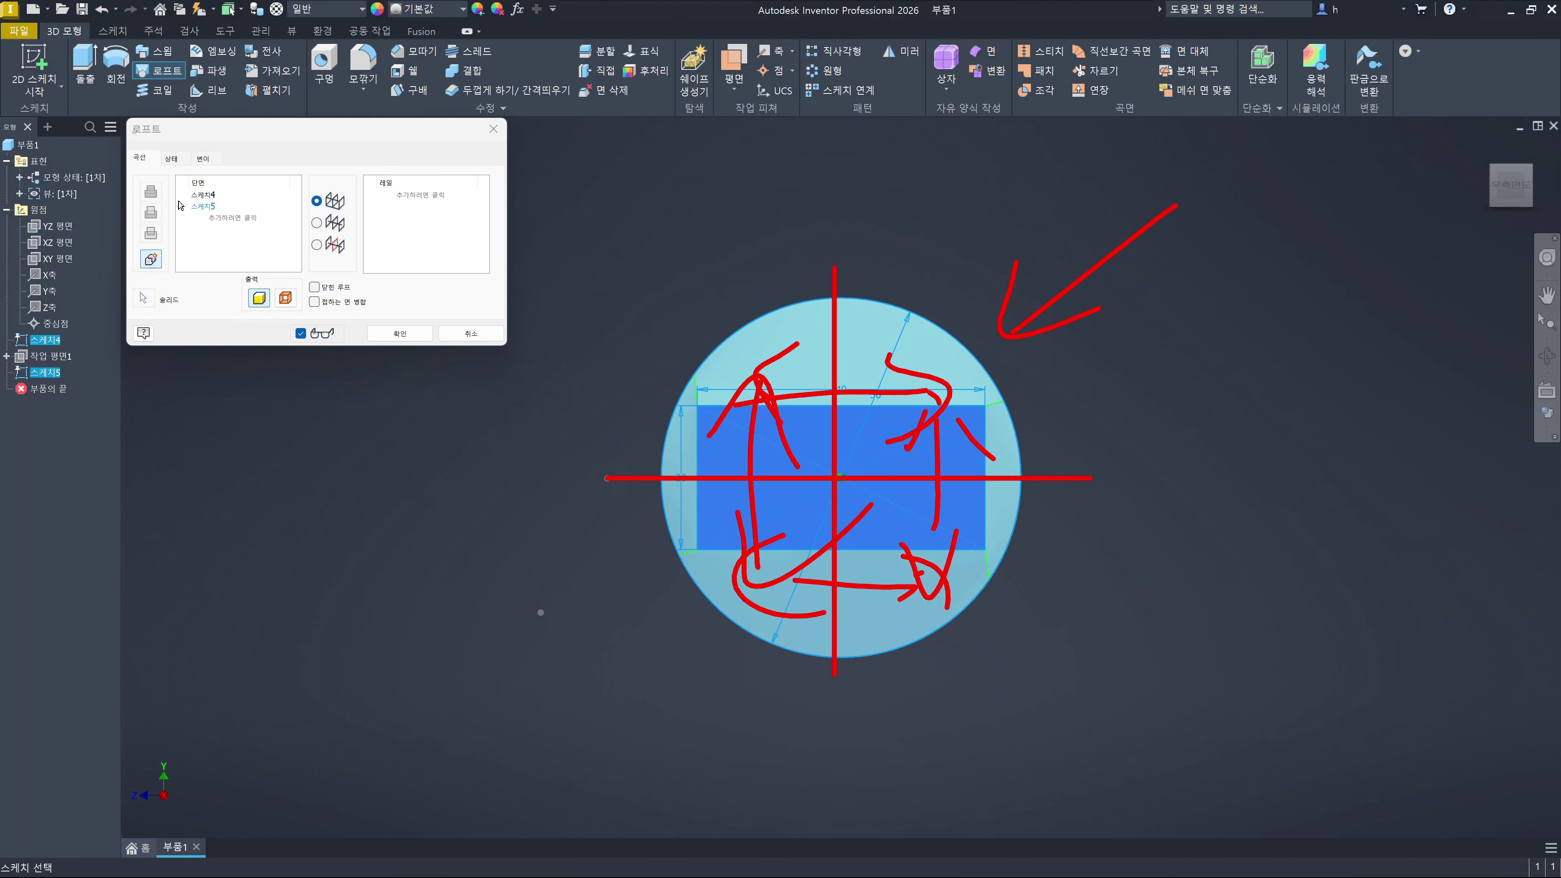
key(Escape)
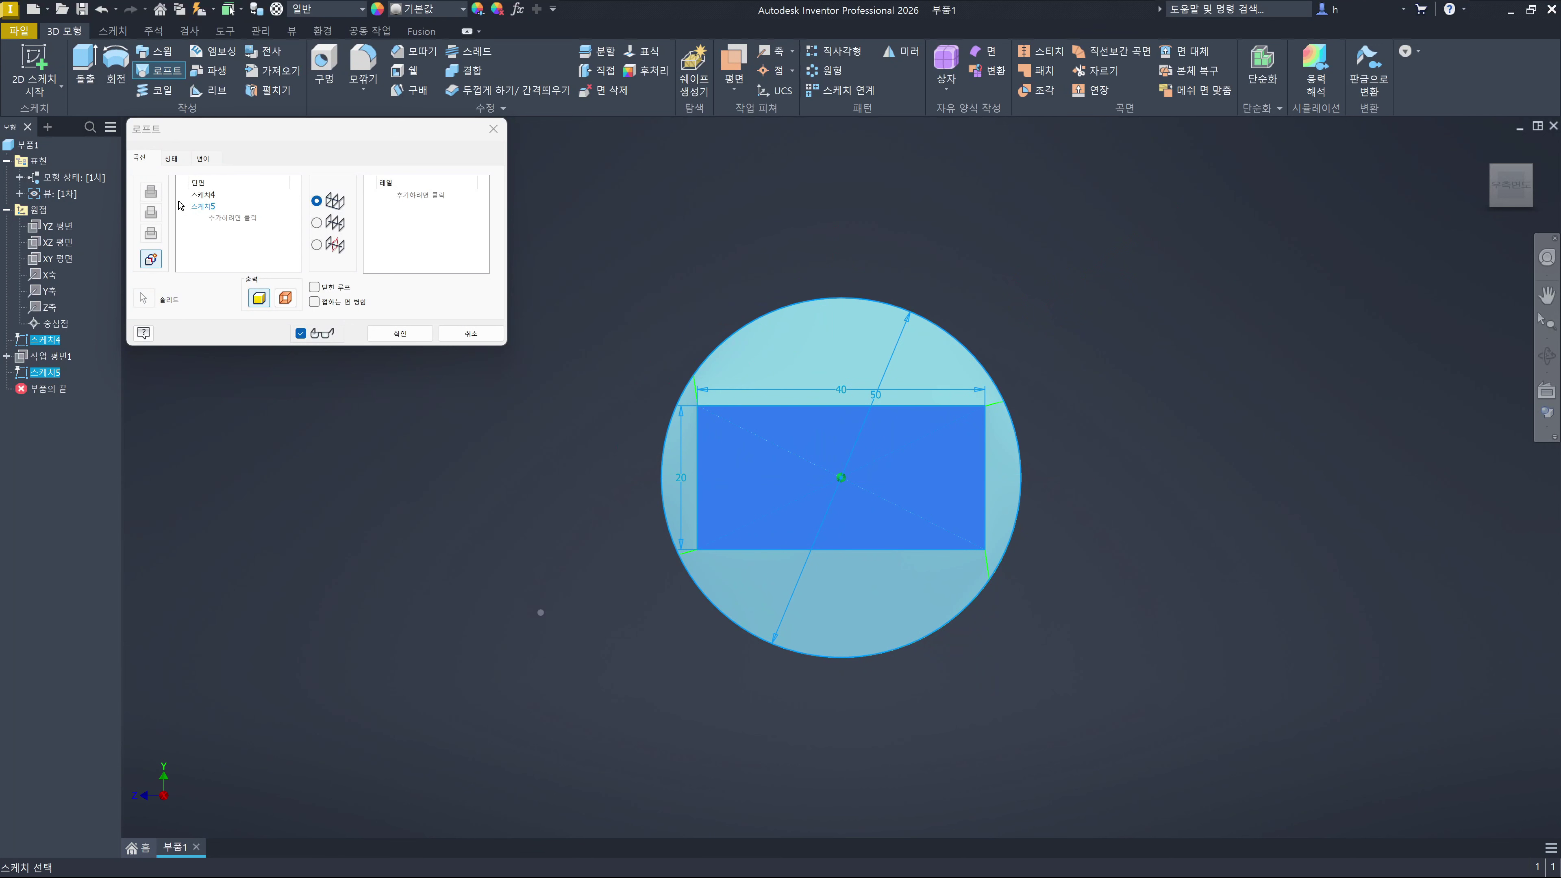
key(ctrl+2)
drag(717, 543, 660, 552)
drag(691, 361, 701, 406)
drag(1019, 403, 973, 409)
drag(975, 545, 1001, 608)
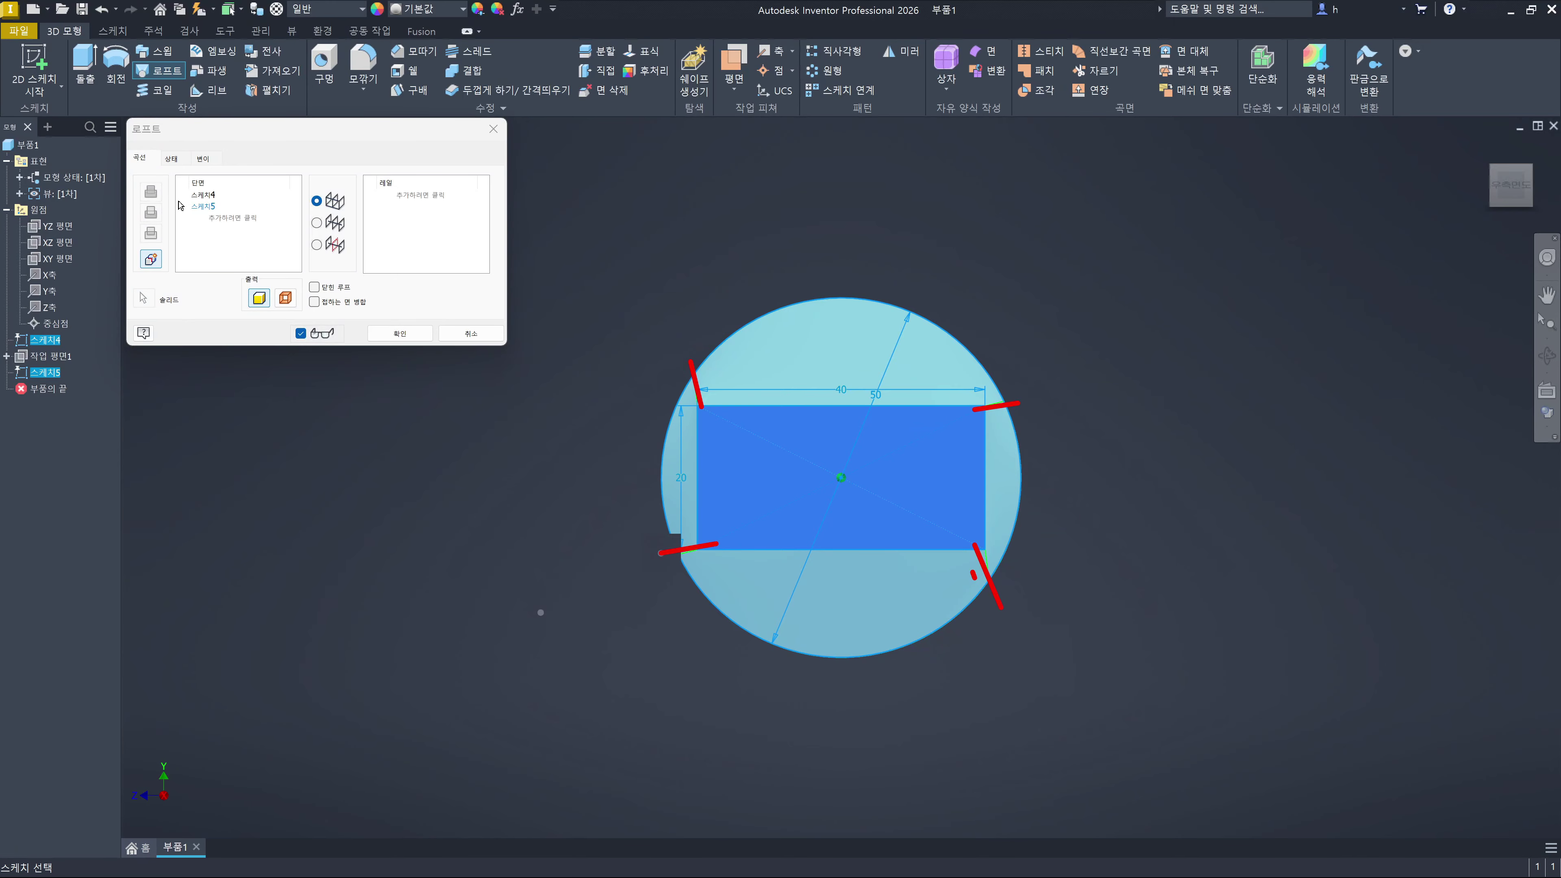
drag(680, 458, 673, 505)
drag(823, 351, 878, 378)
drag(842, 571, 920, 598)
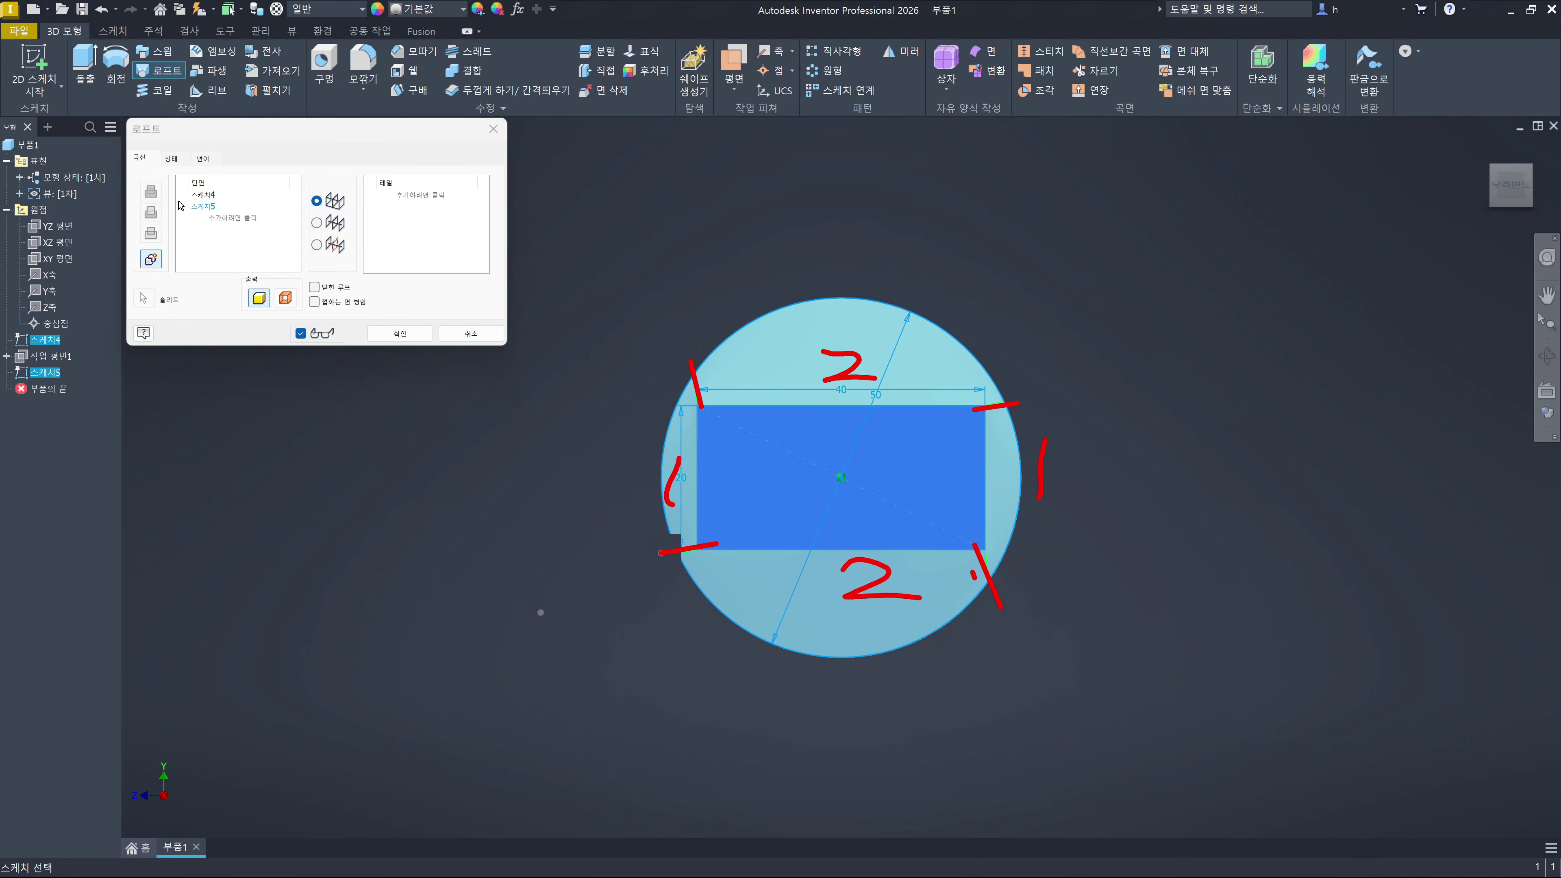
drag(682, 377, 659, 513)
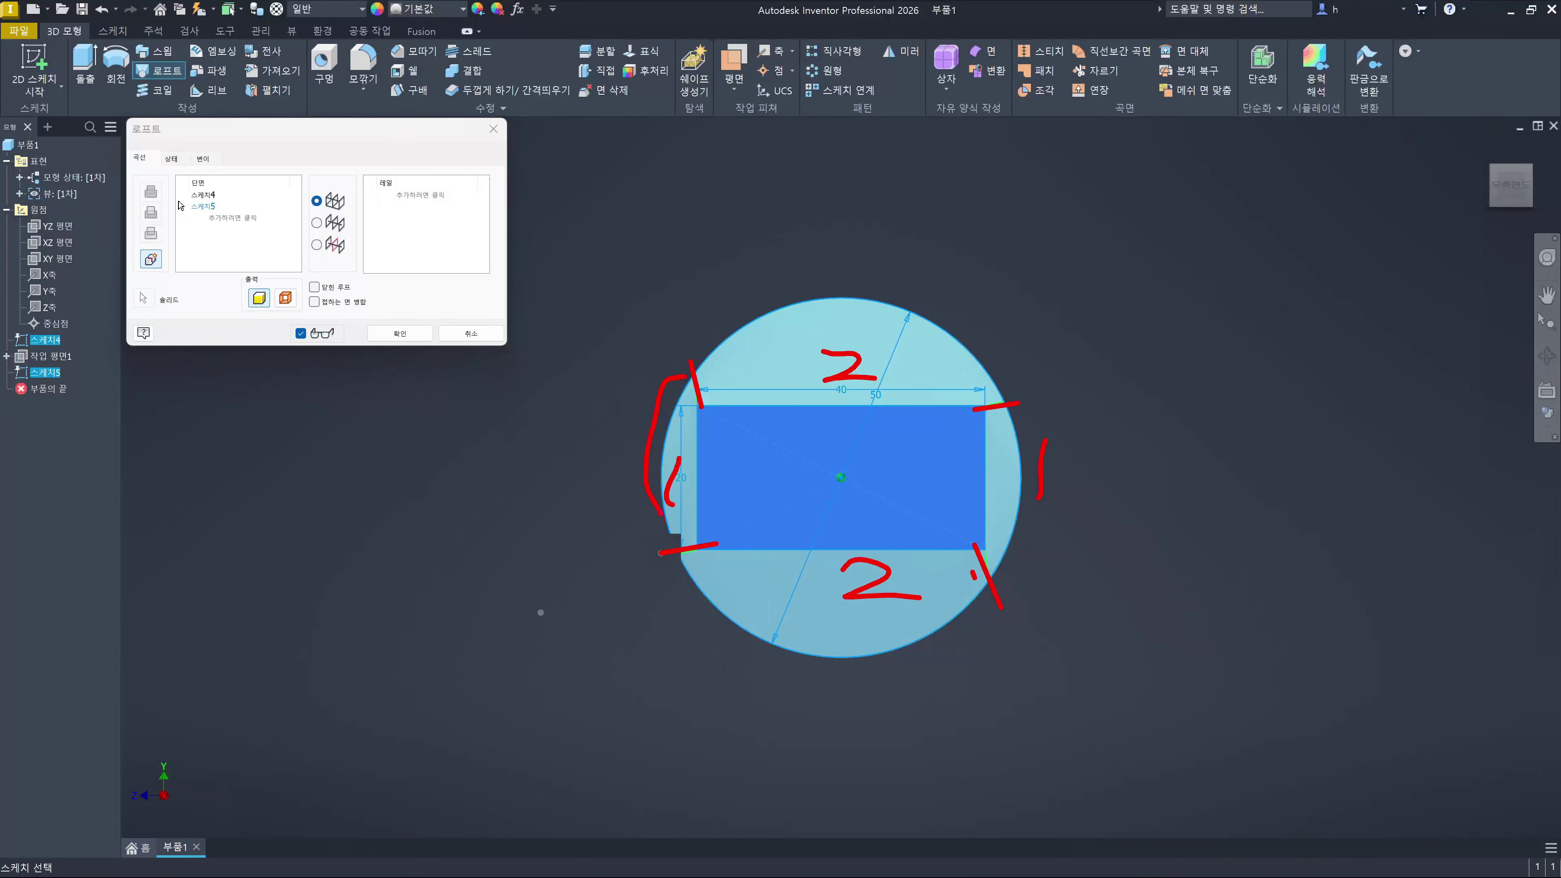
drag(562, 386, 571, 465)
drag(701, 389, 971, 378)
drag(858, 190, 969, 272)
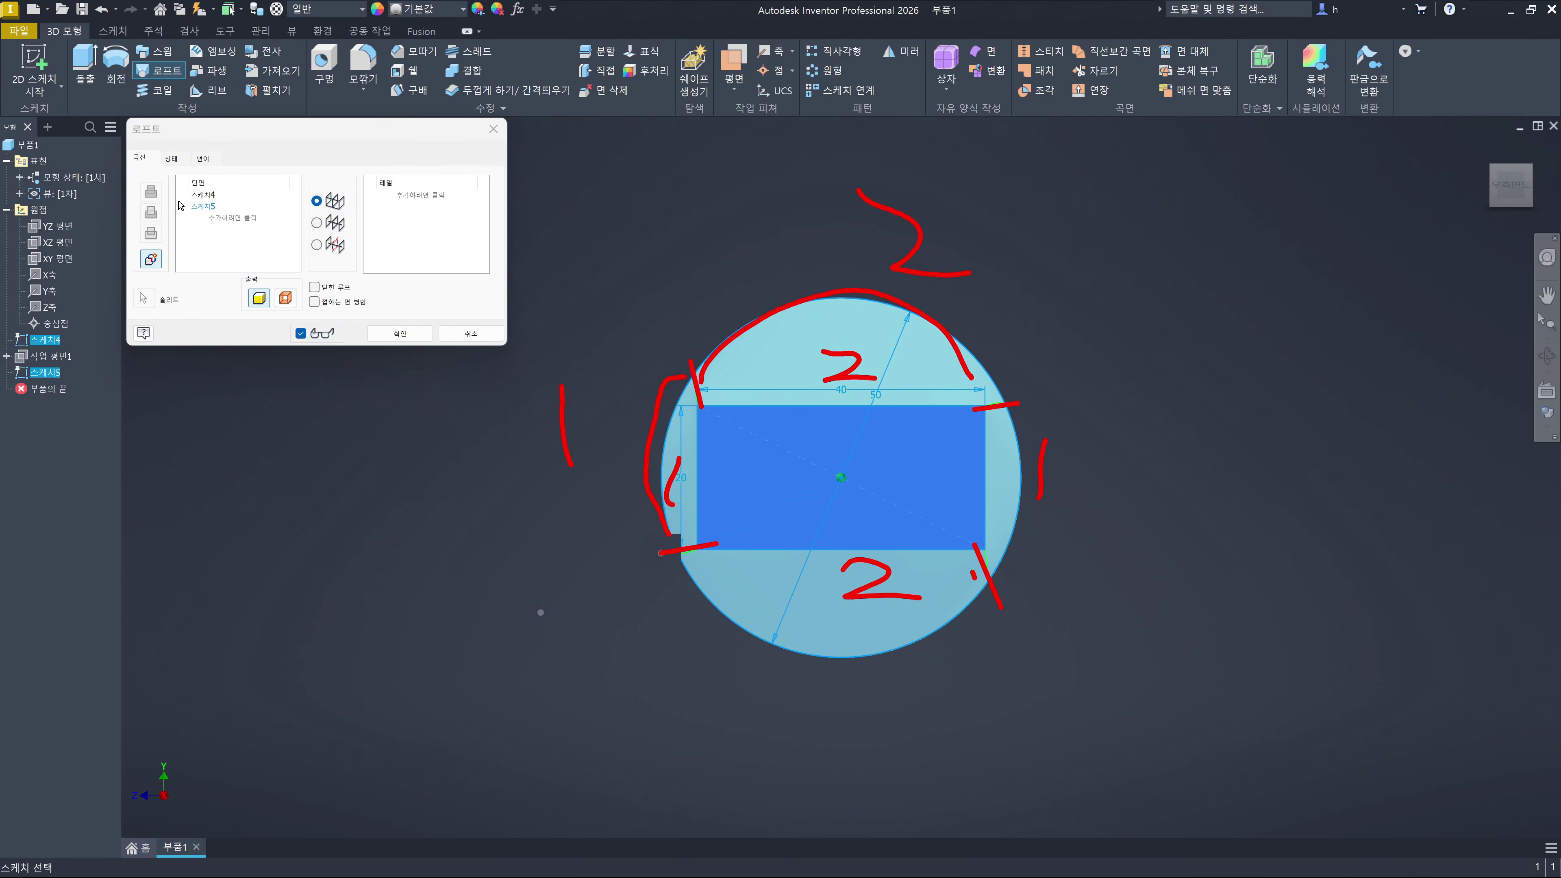
drag(1003, 406, 1000, 561)
drag(683, 565, 770, 659)
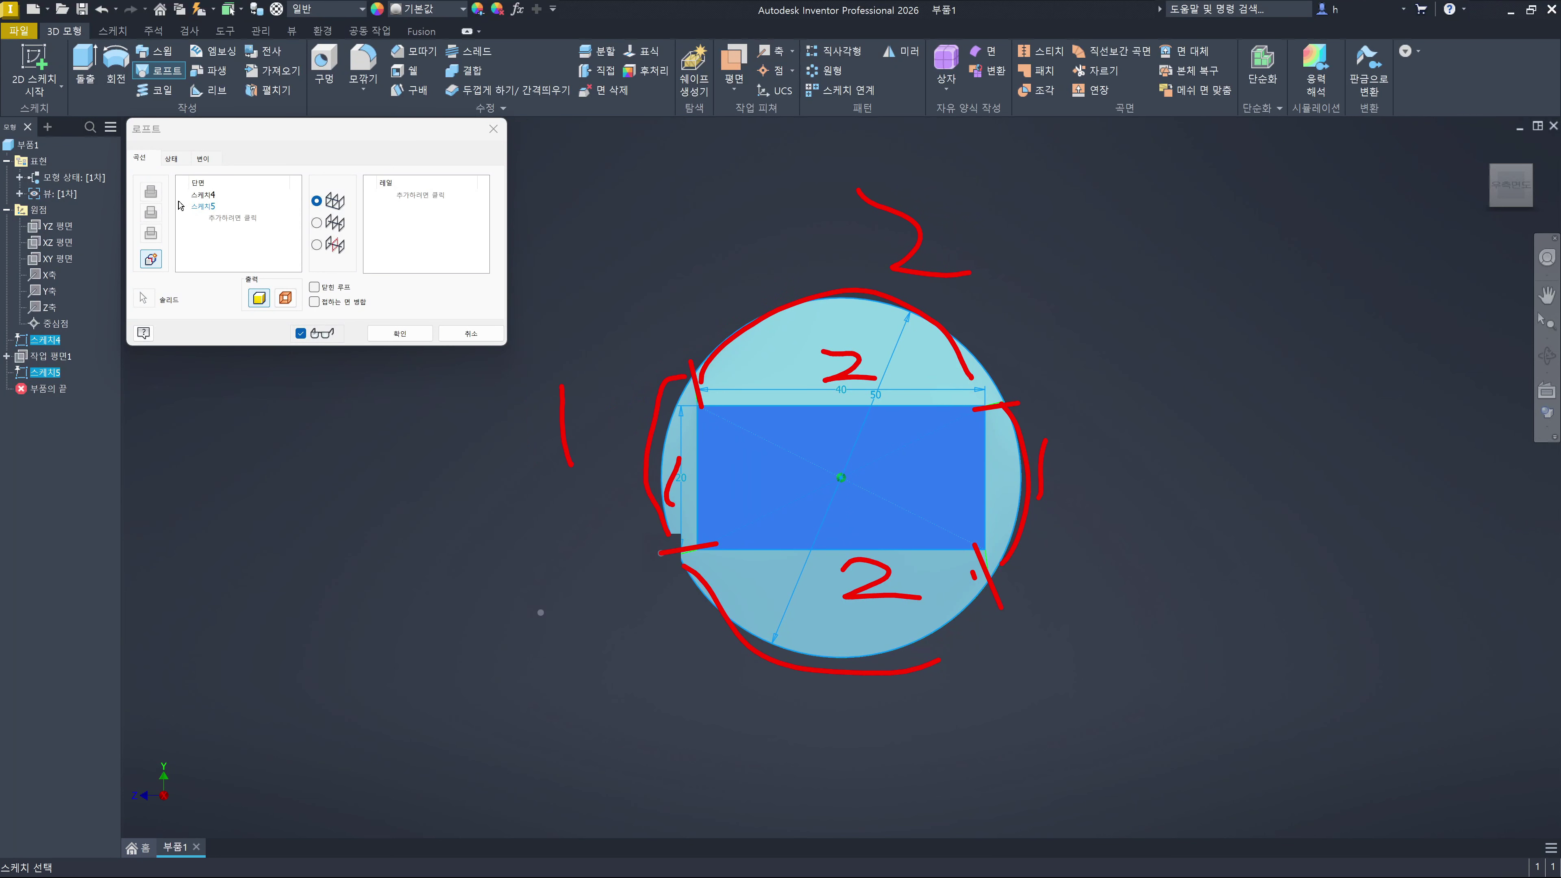
mouse_move(780, 306)
mouse_down()
mouse_move(646, 448)
mouse_move(984, 344)
mouse_move(904, 324)
mouse_up()
mouse_move(836, 263)
mouse_down()
mouse_move(837, 326)
mouse_move(845, 311)
mouse_up()
mouse_move(853, 191)
mouse_down()
mouse_move(807, 156)
mouse_move(832, 152)
mouse_up()
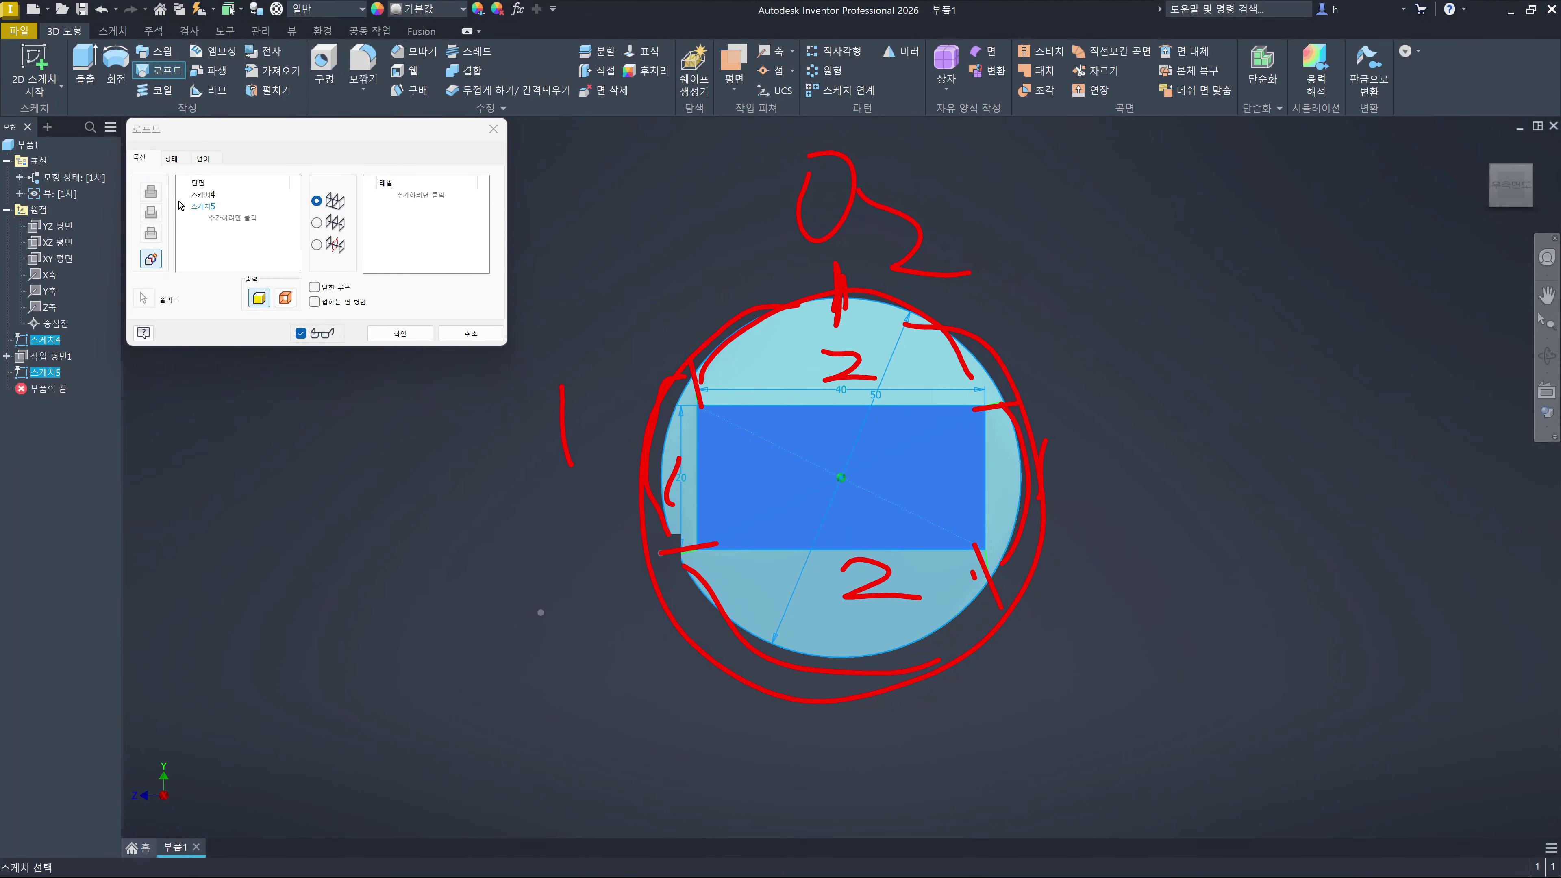
mouse_move(972, 413)
mouse_down()
mouse_move(984, 425)
mouse_move(978, 410)
mouse_up()
mouse_move(1062, 292)
mouse_down()
mouse_move(1096, 311)
mouse_move(1057, 293)
mouse_up()
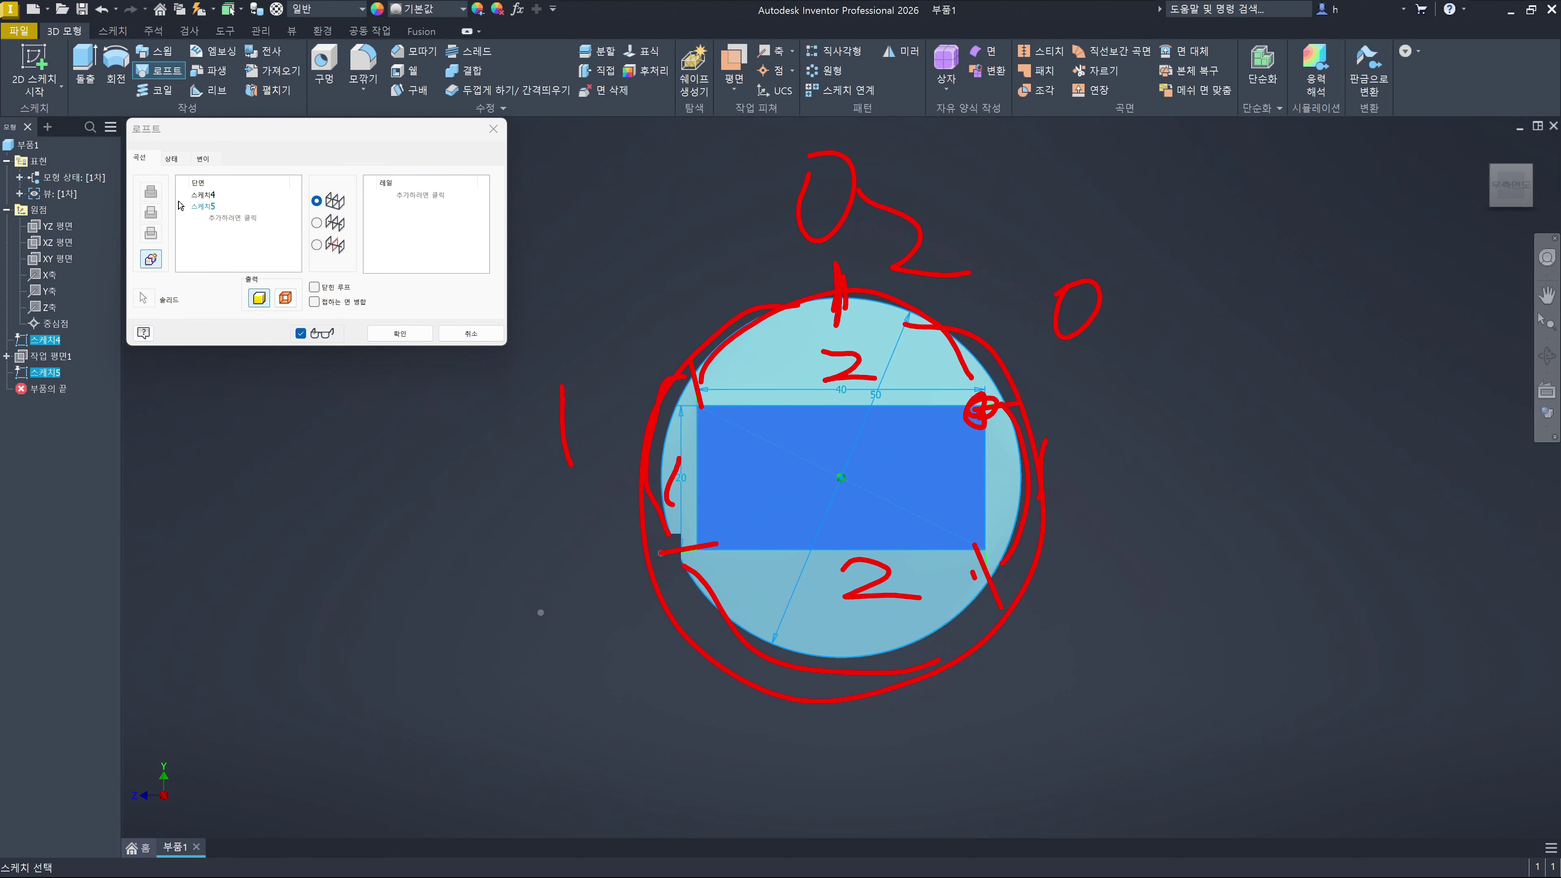
drag(693, 398, 701, 415)
mouse_move(951, 398)
mouse_down()
mouse_move(682, 503)
mouse_move(982, 519)
mouse_move(982, 427)
mouse_move(1002, 424)
mouse_move(971, 455)
mouse_up()
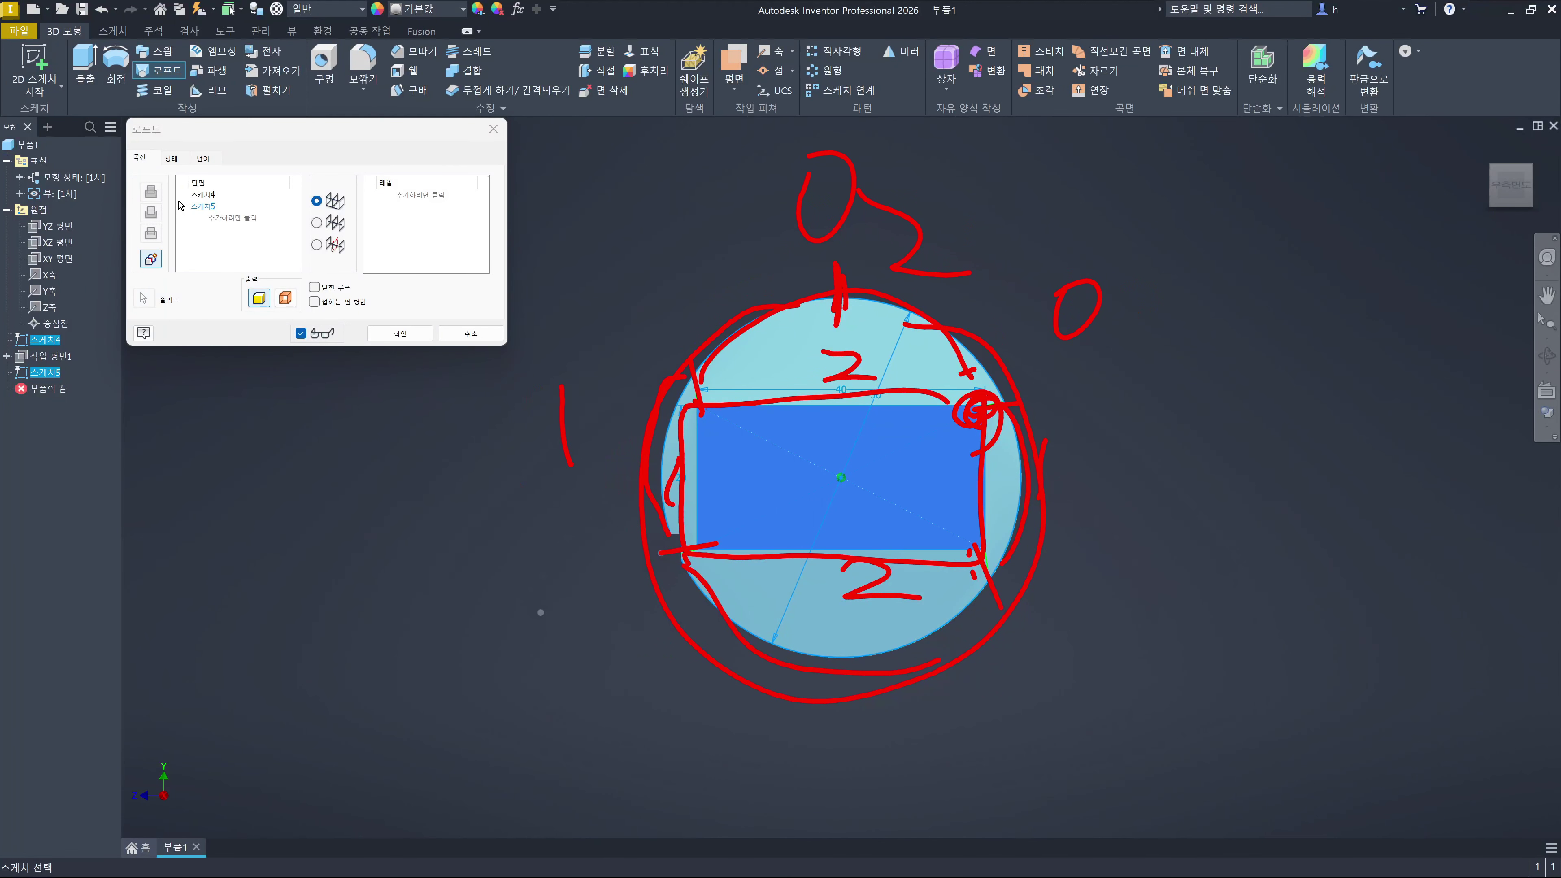
mouse_move(1309, 327)
mouse_down()
mouse_move(1269, 398)
mouse_move(1414, 486)
mouse_move(1312, 324)
mouse_move(1470, 546)
mouse_up()
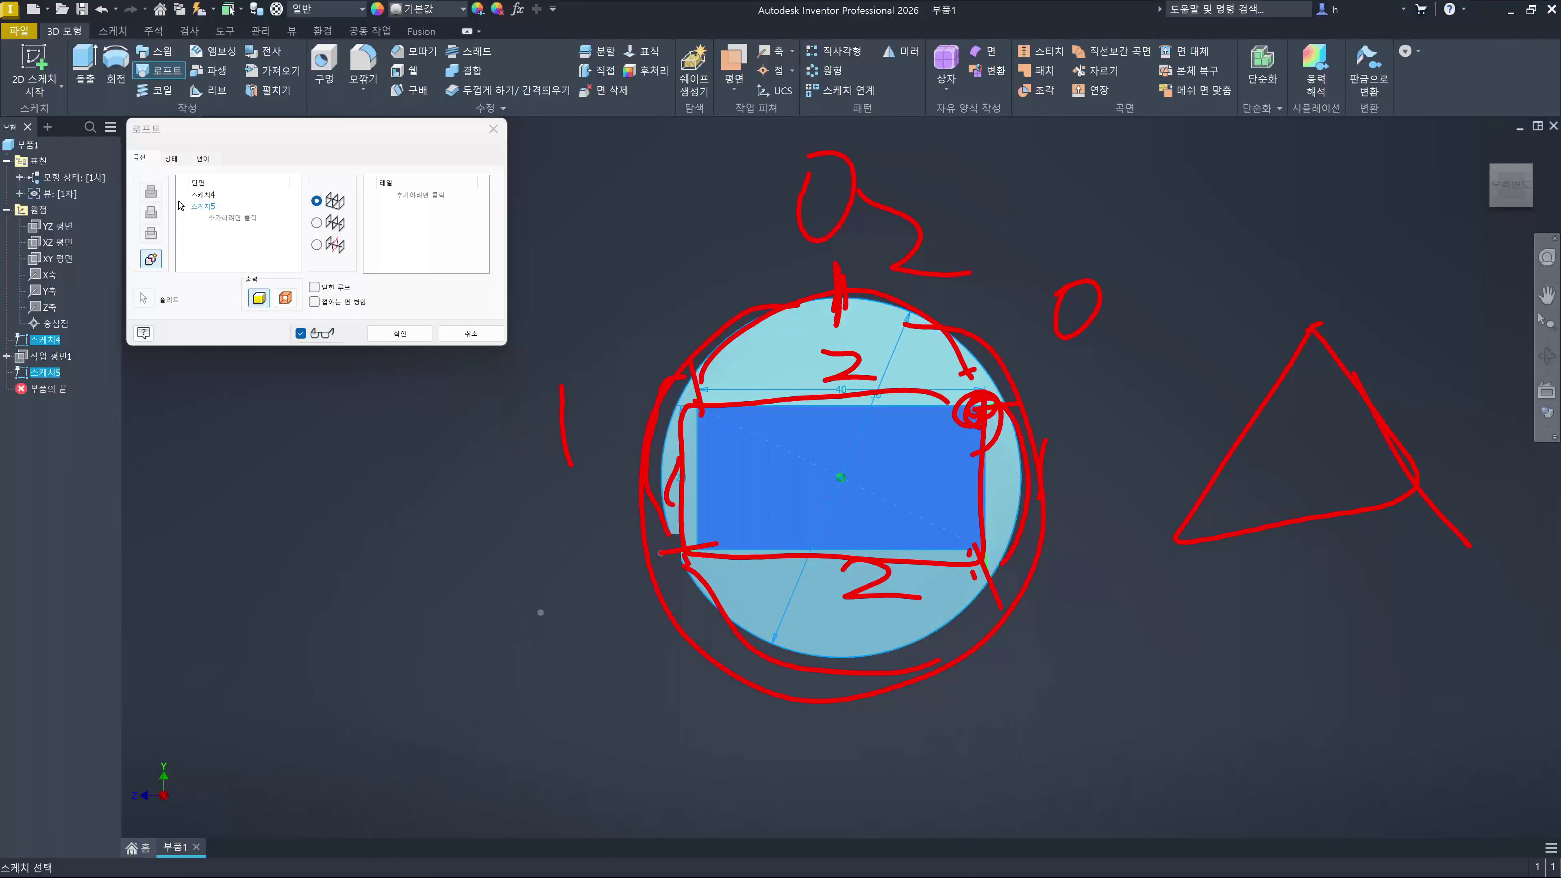
mouse_move(1396, 193)
mouse_down()
mouse_move(1185, 689)
mouse_move(1377, 172)
mouse_move(1345, 175)
mouse_move(1304, 241)
mouse_up()
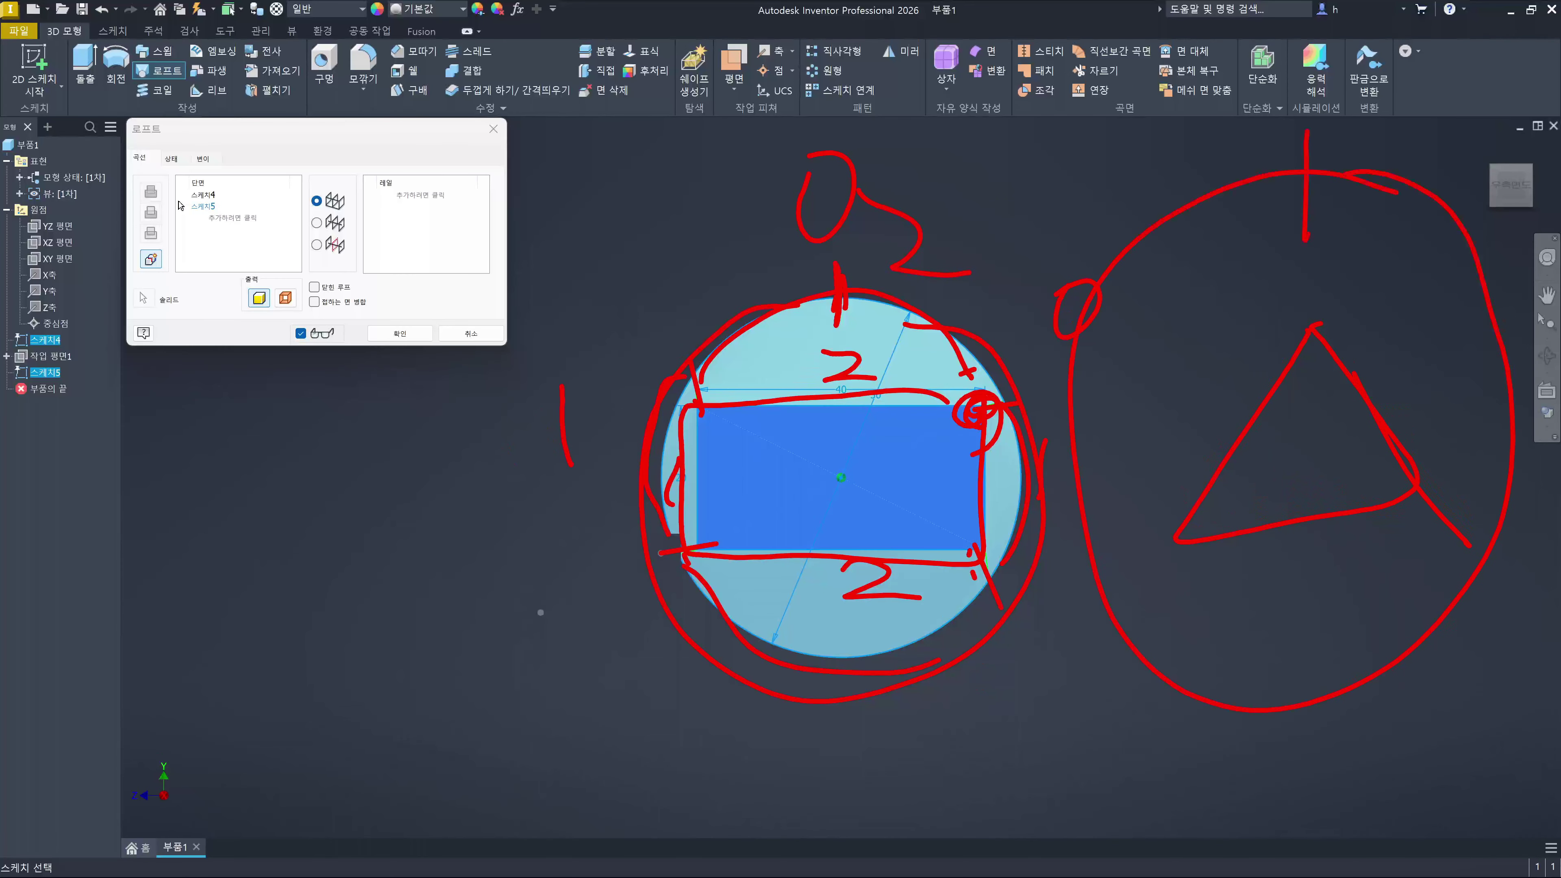
drag(1312, 332, 1314, 368)
drag(1359, 248, 1350, 247)
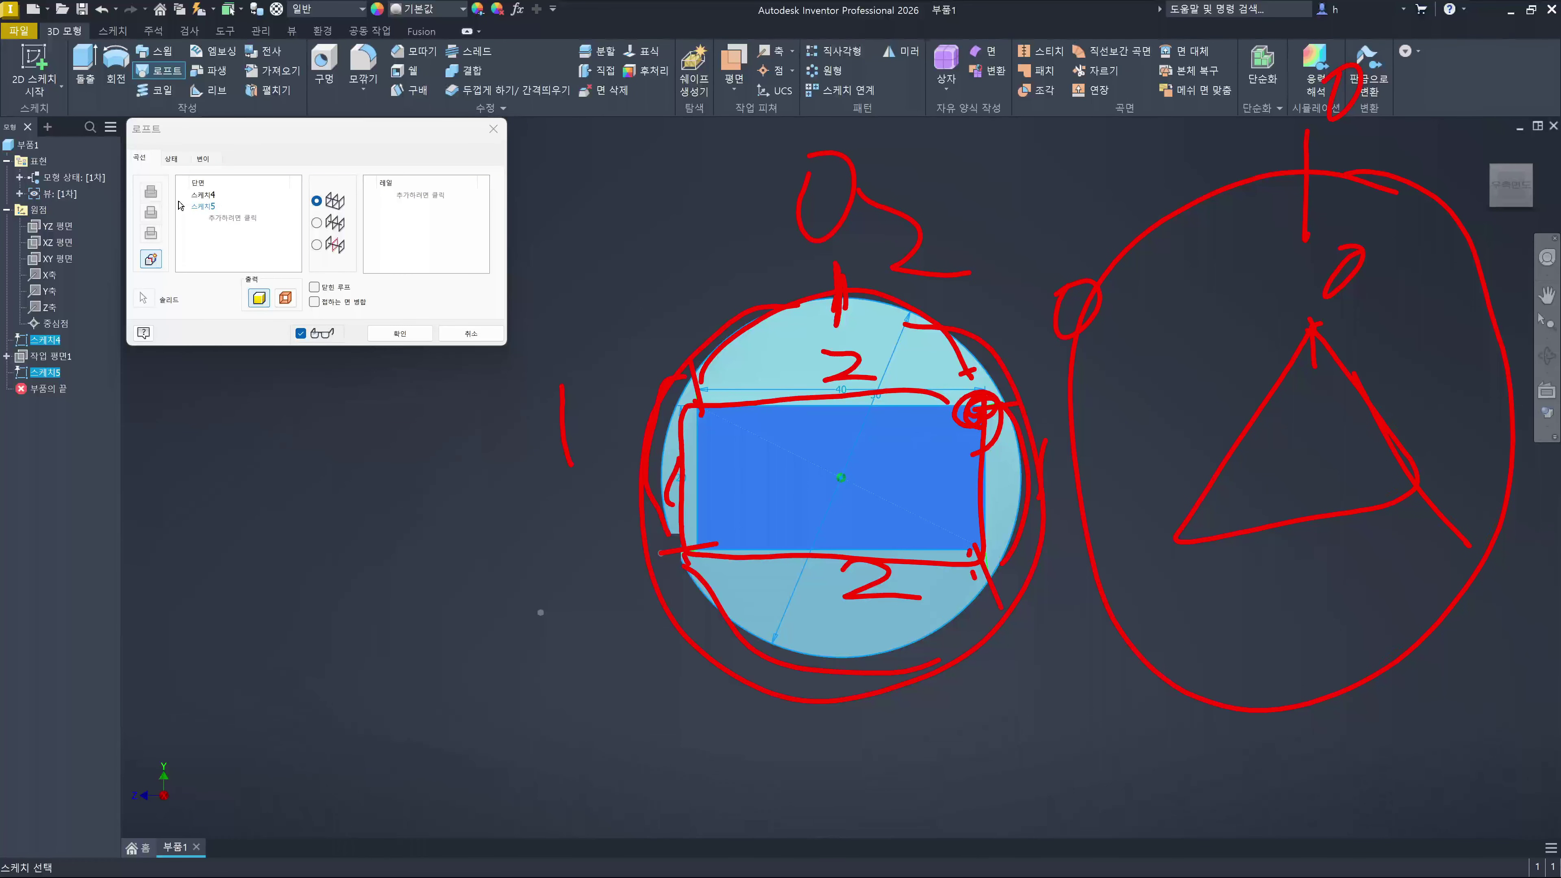
drag(1295, 141, 1284, 358)
drag(1173, 542, 1081, 633)
drag(1432, 510, 1519, 587)
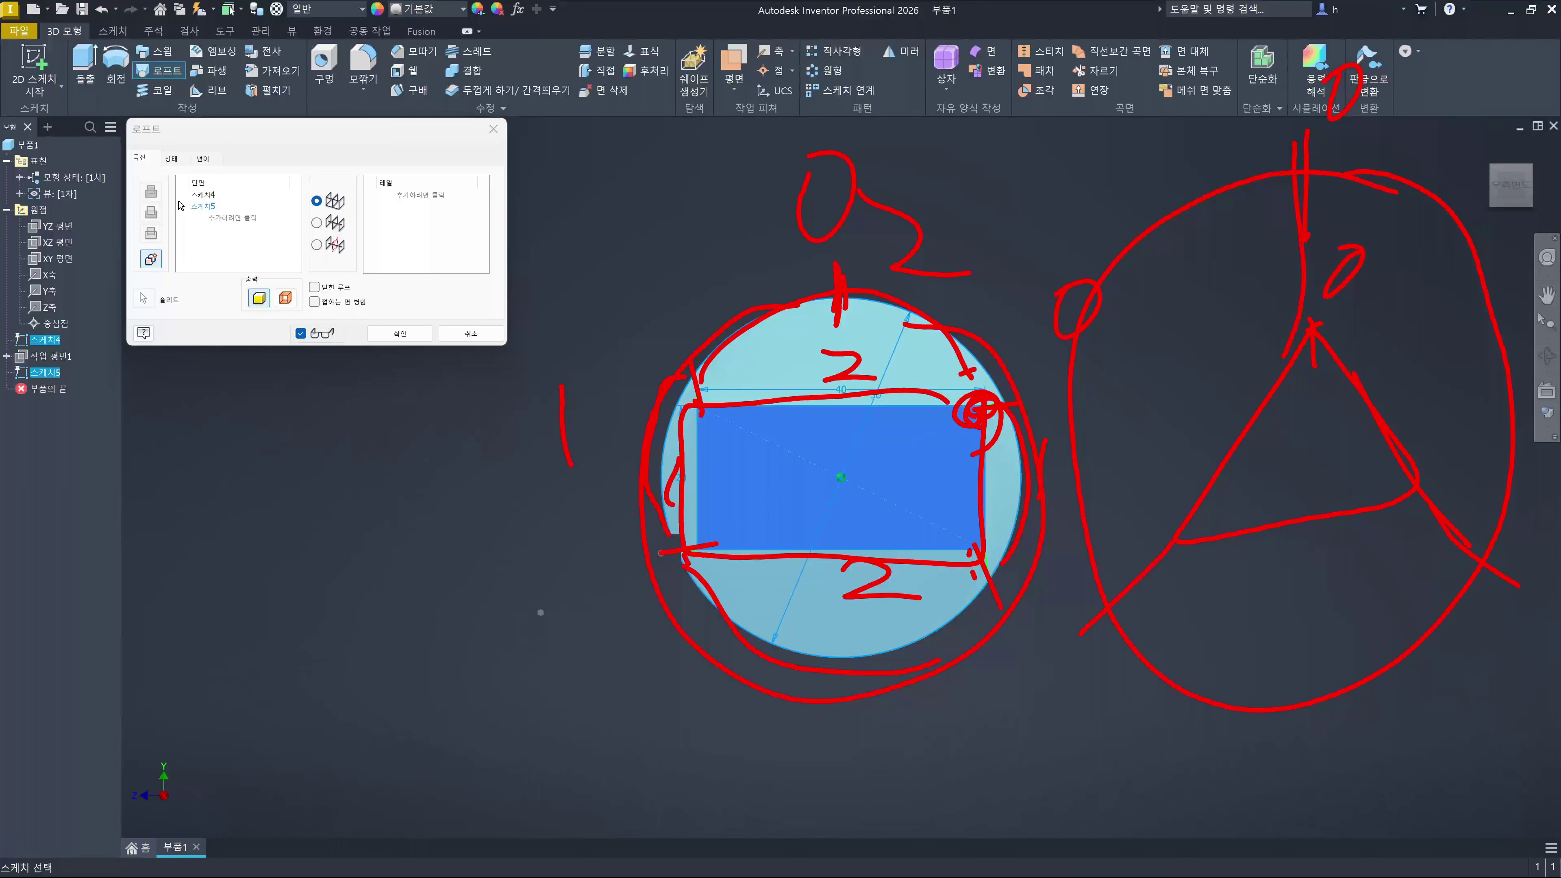
drag(1109, 193, 1164, 280)
drag(1524, 200, 1527, 259)
drag(1358, 771, 1365, 808)
key(Escape)
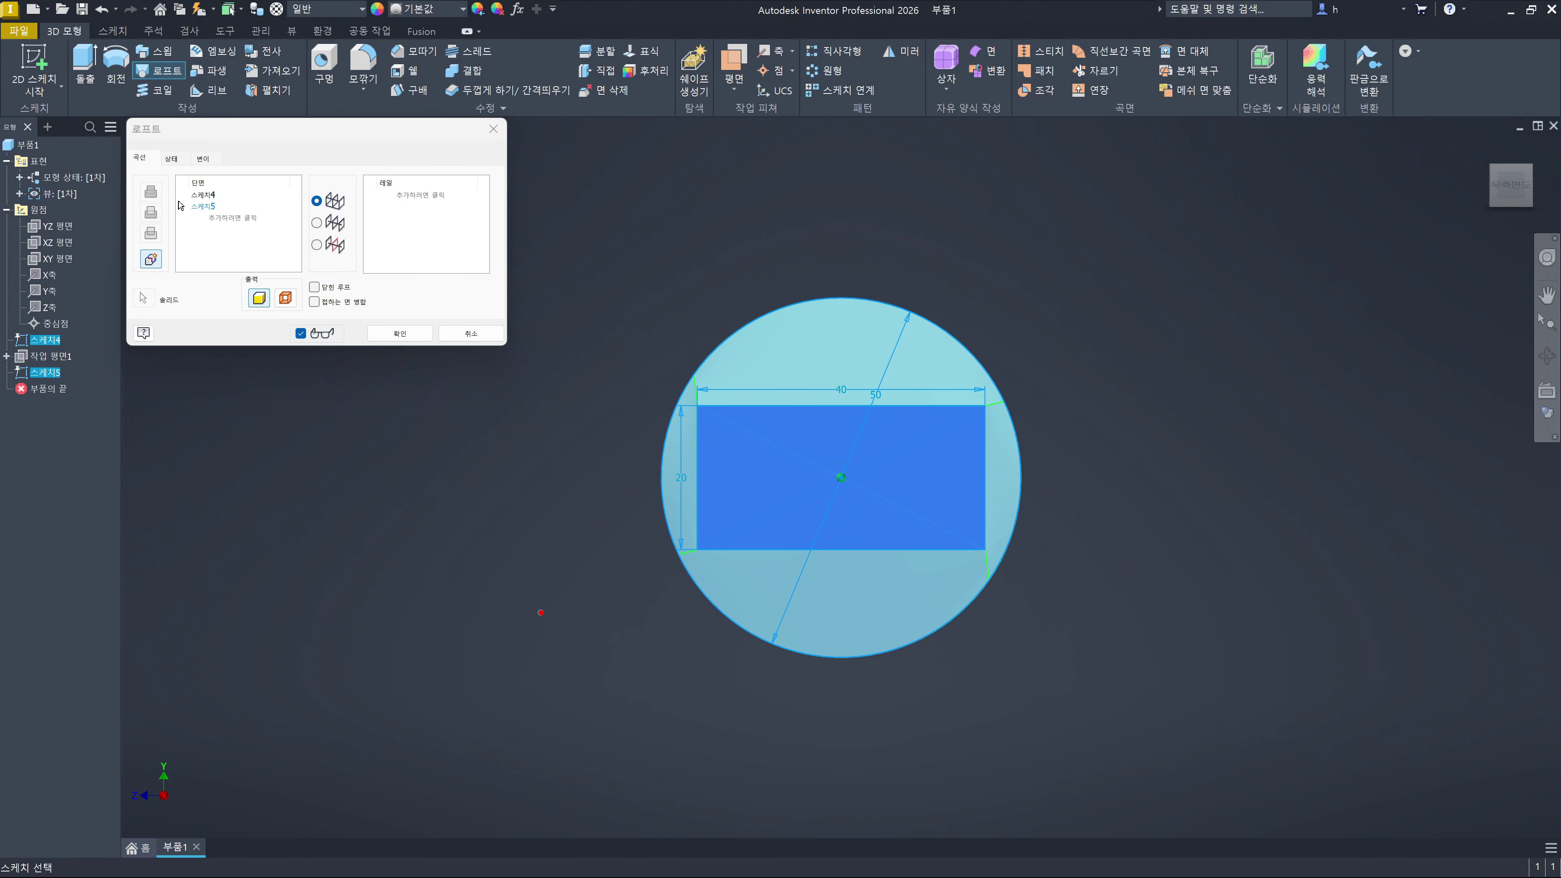
drag(718, 367, 705, 436)
drag(999, 384, 1028, 431)
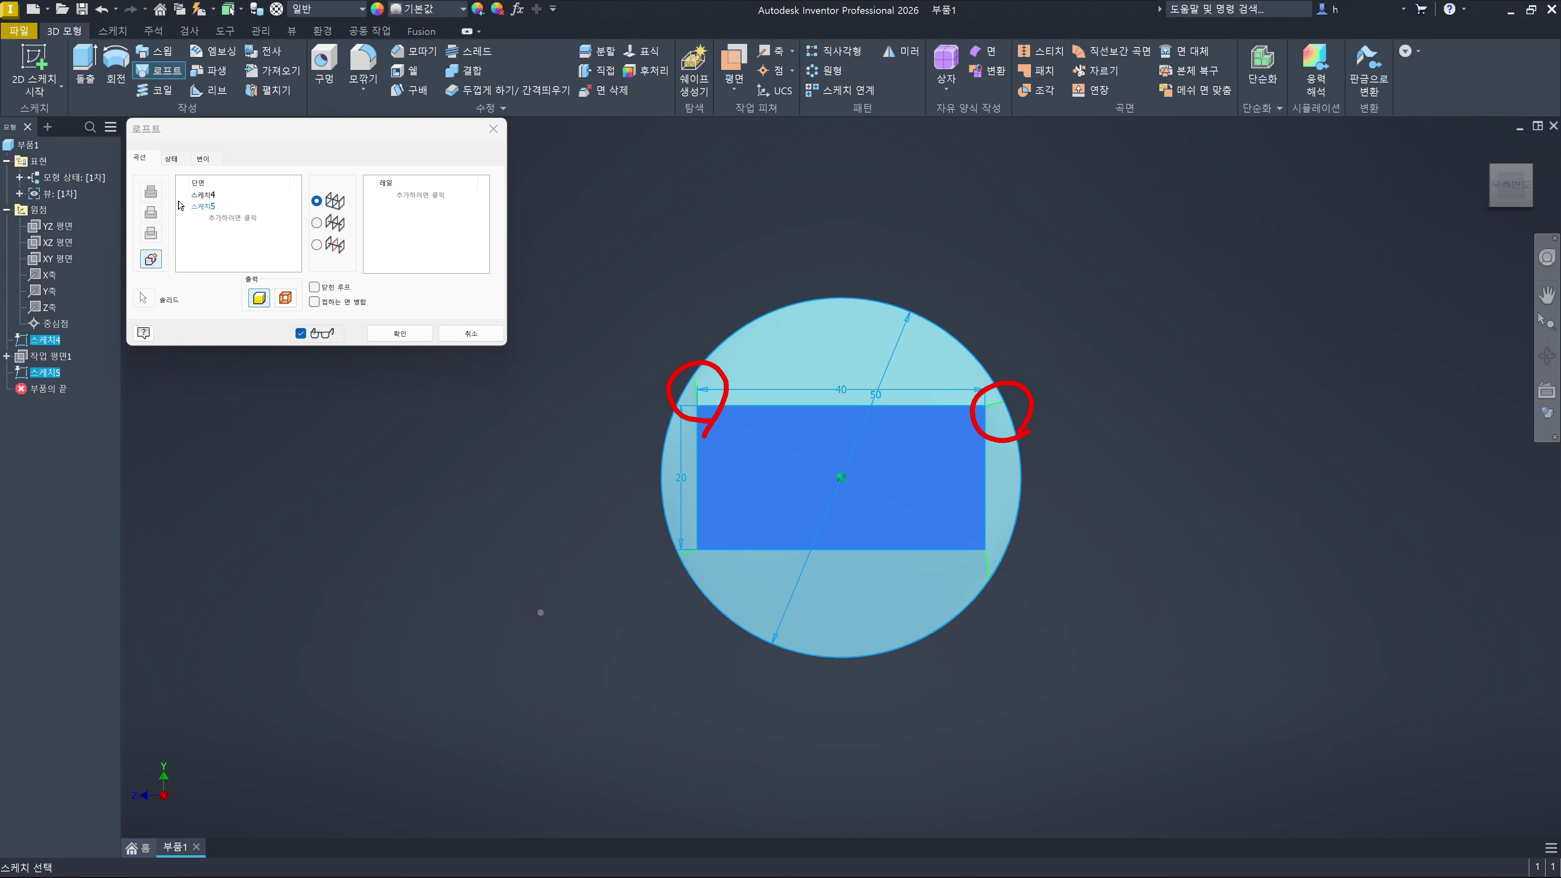
drag(734, 381, 990, 386)
drag(870, 342, 911, 415)
drag(770, 340, 830, 437)
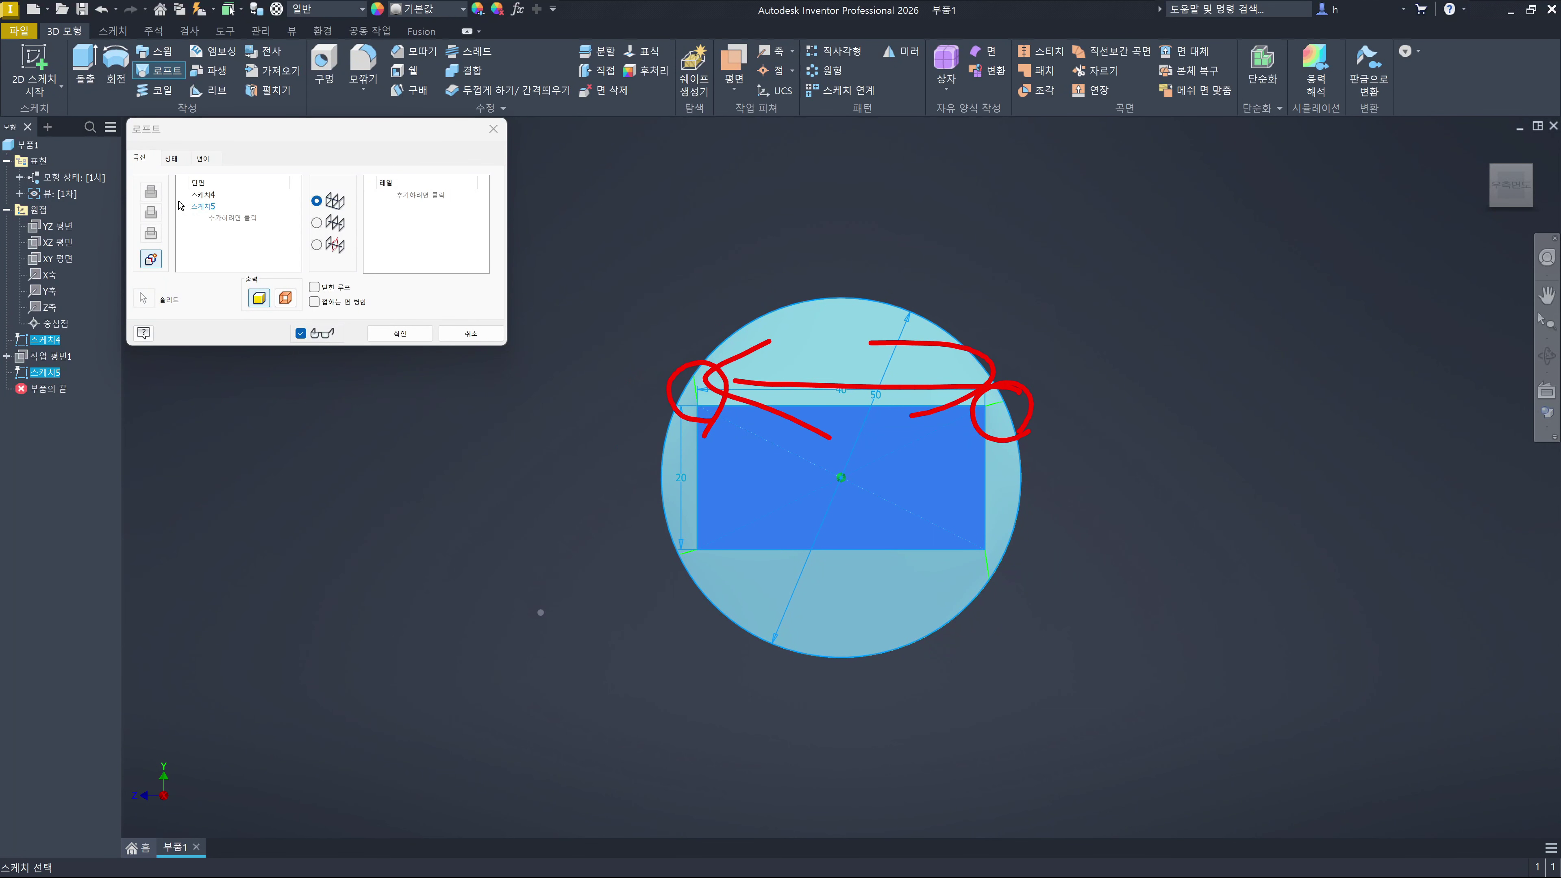
drag(734, 408, 727, 468)
drag(1050, 398, 1073, 479)
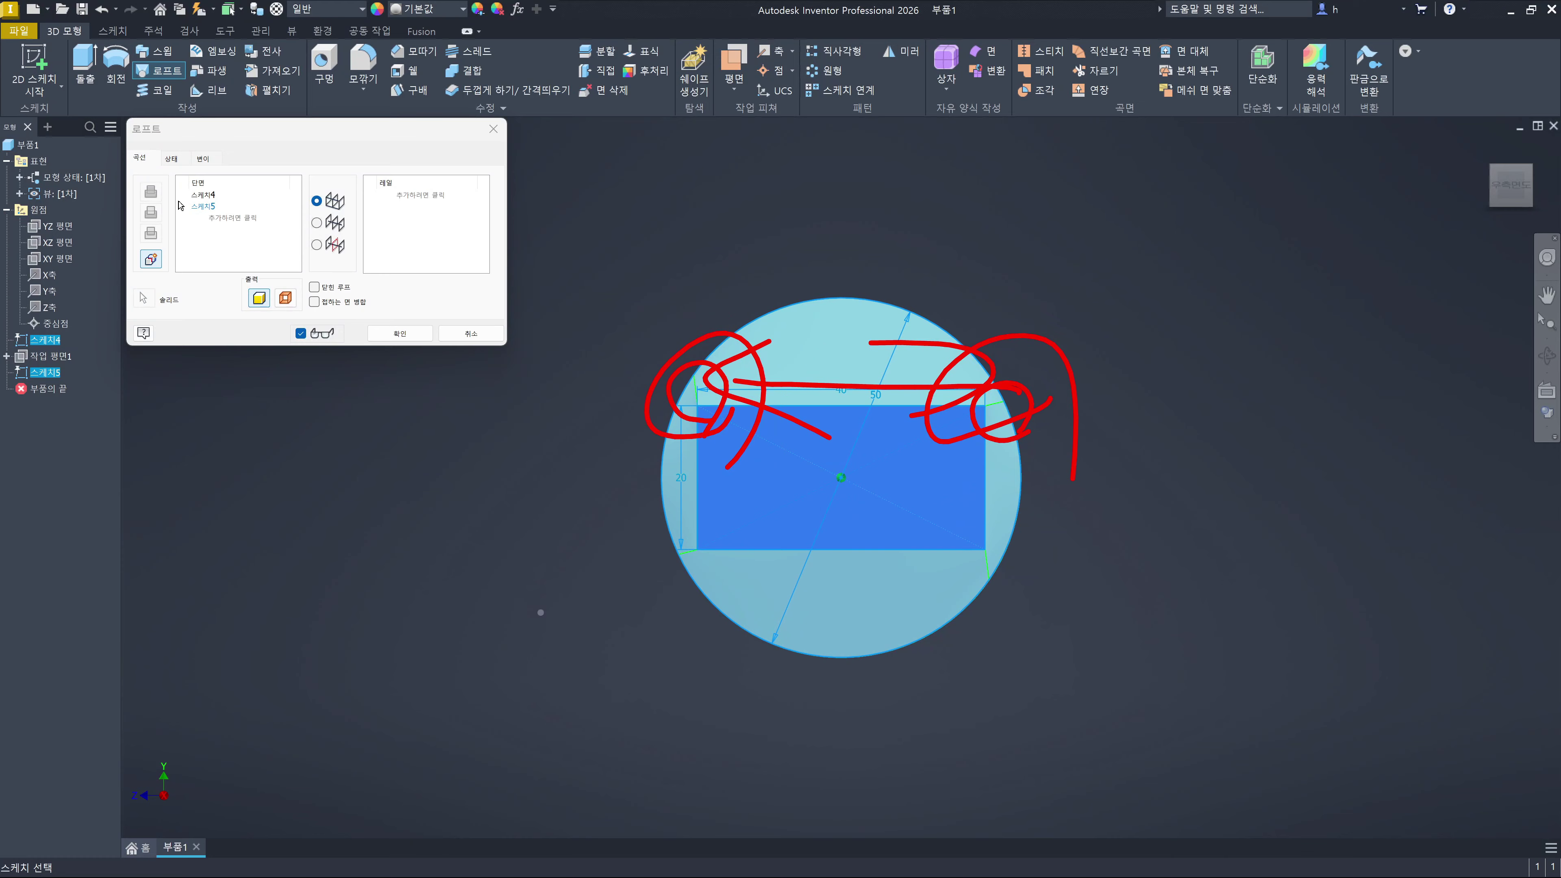
key(Escape)
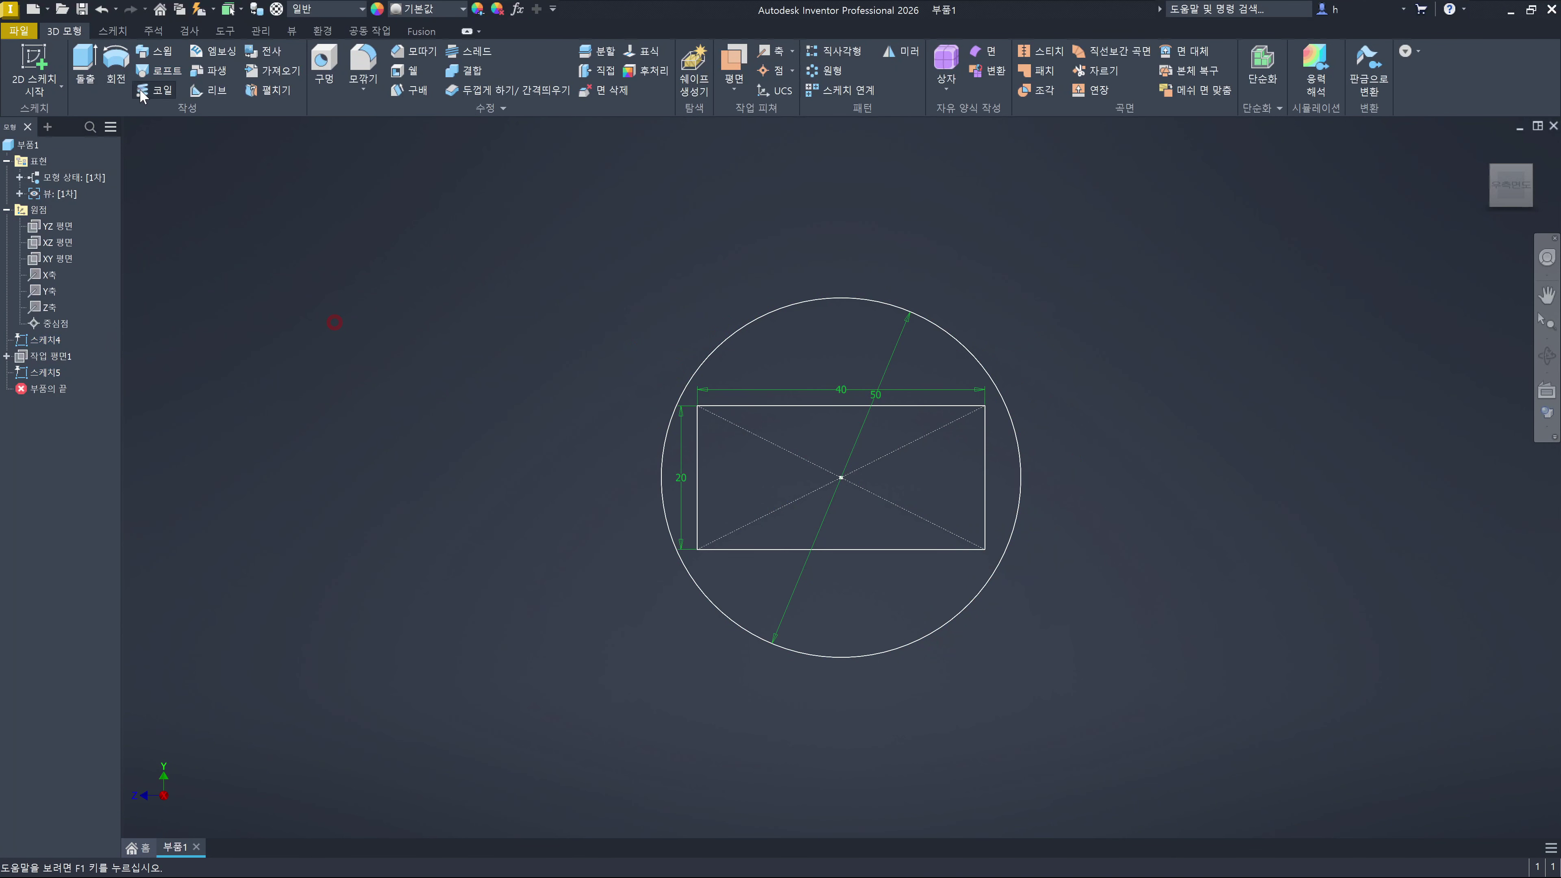
Create a solid loft with the 50 mm circle and the 40 × 20 mm rectangle as its sections
shift+middle_drag(461, 296, 523, 331)
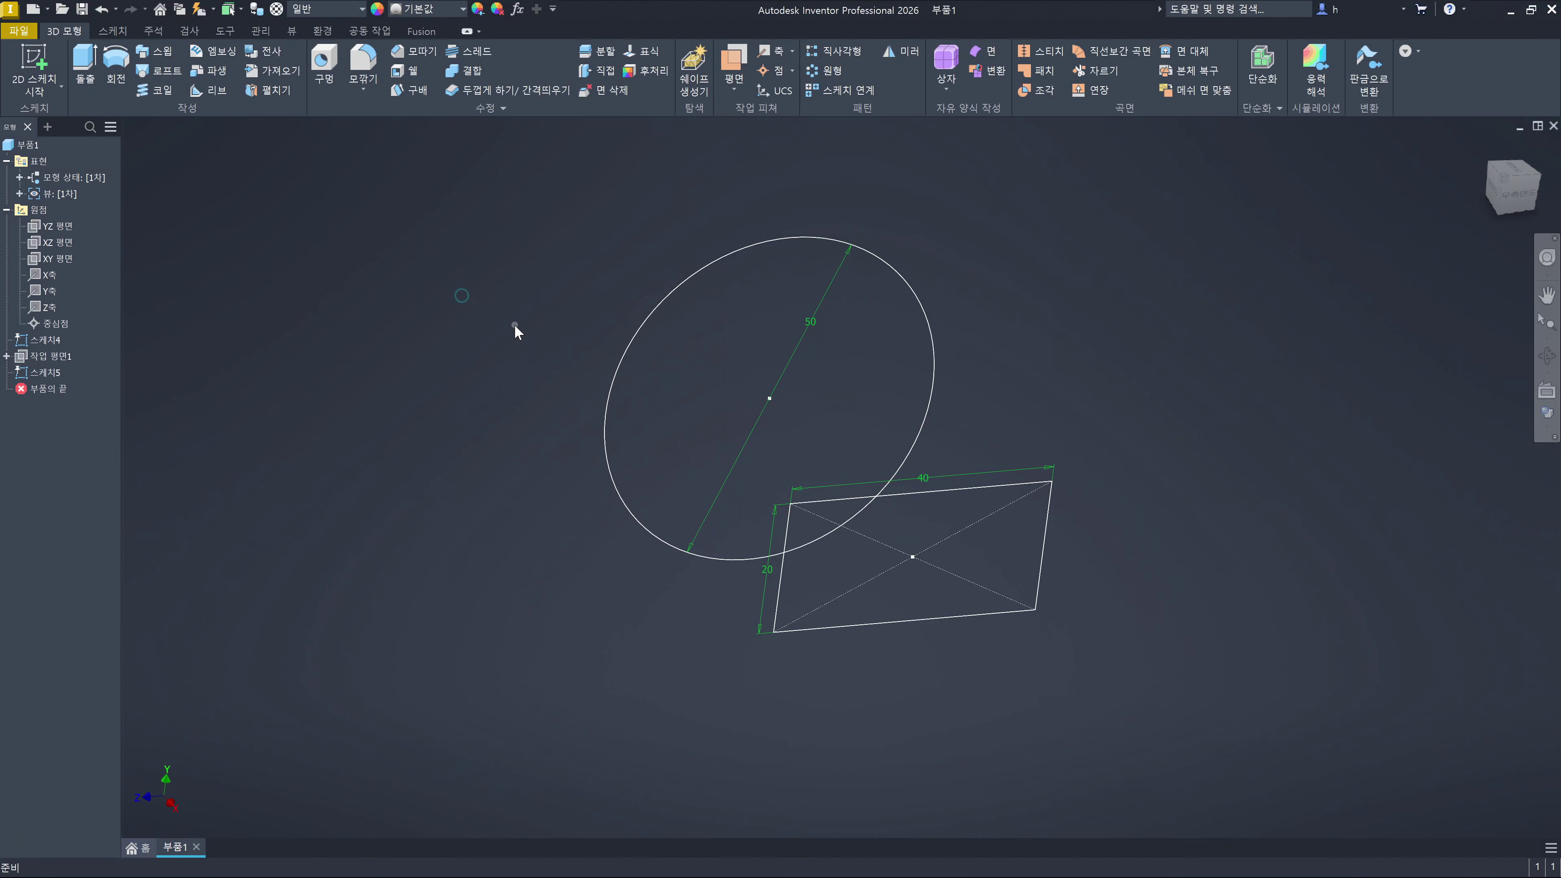
key(Return)
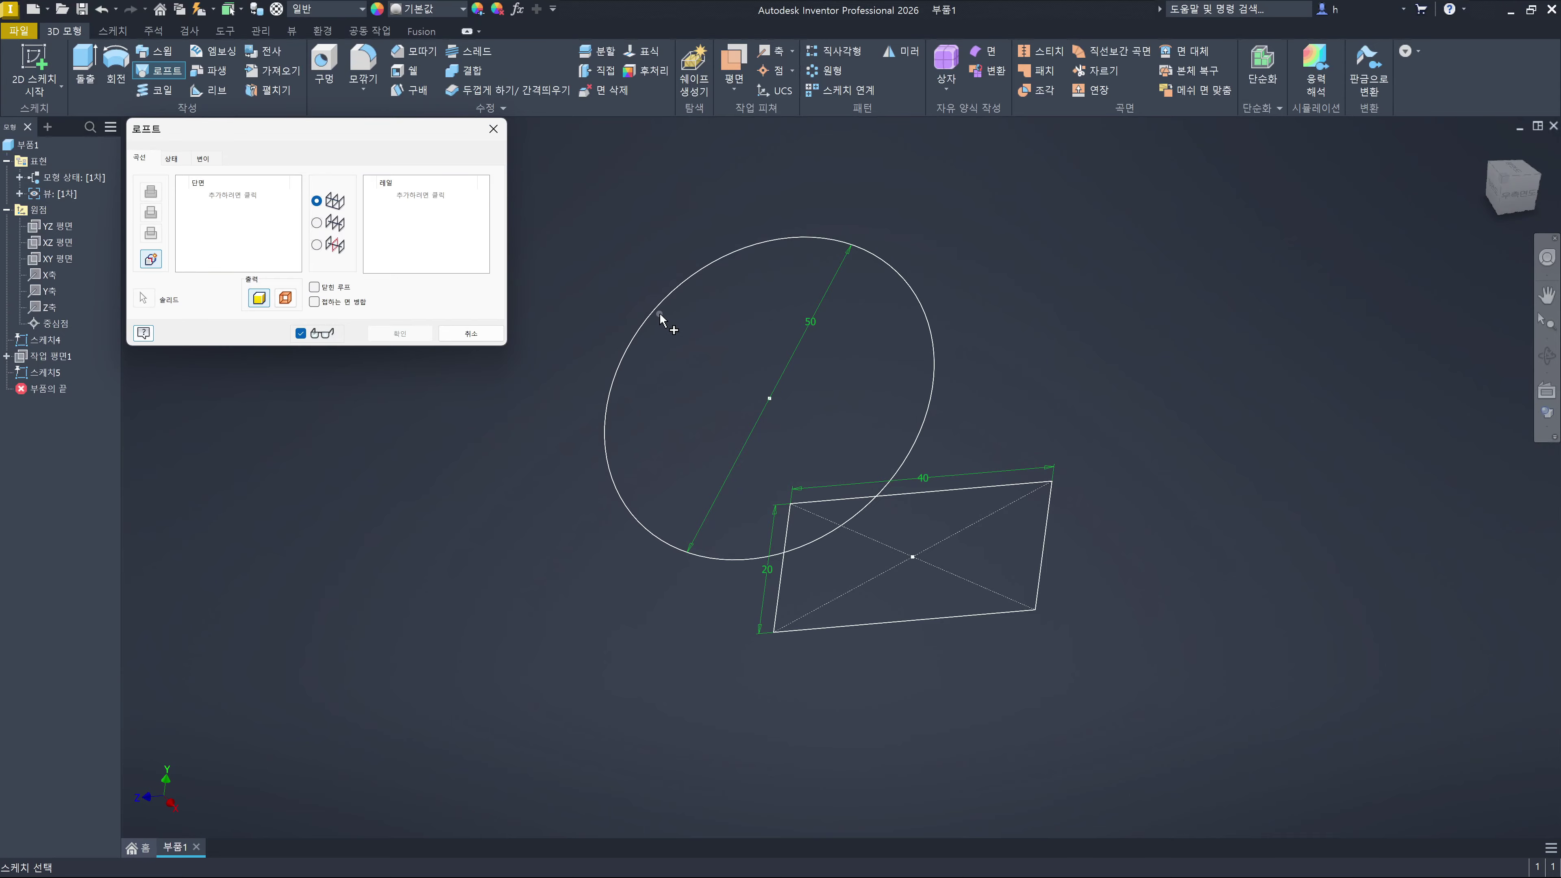
click(675, 291)
click(822, 495)
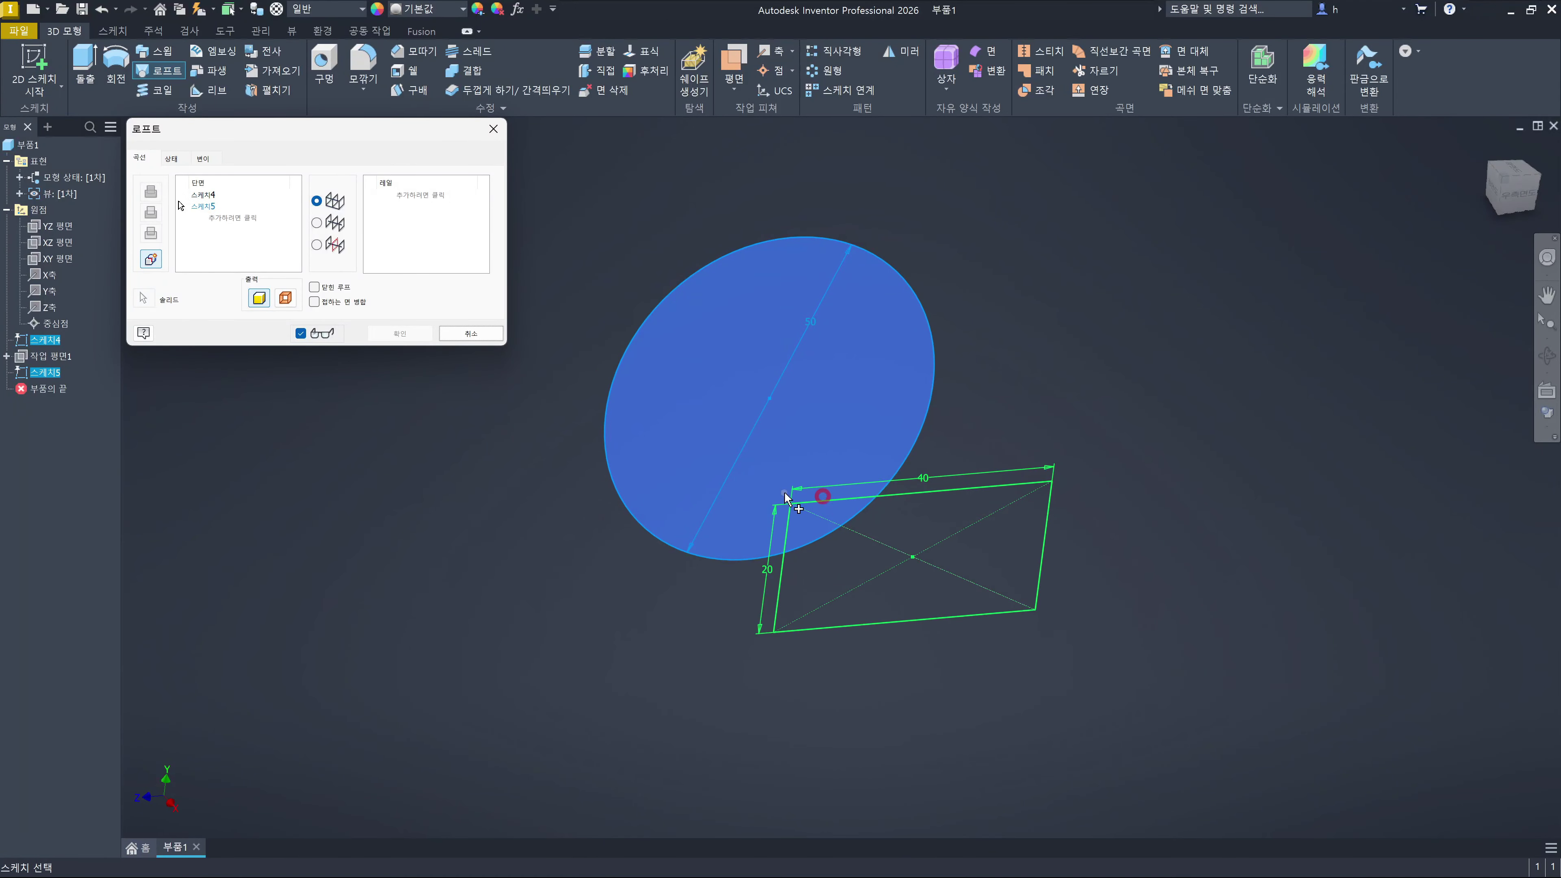
click(424, 335)
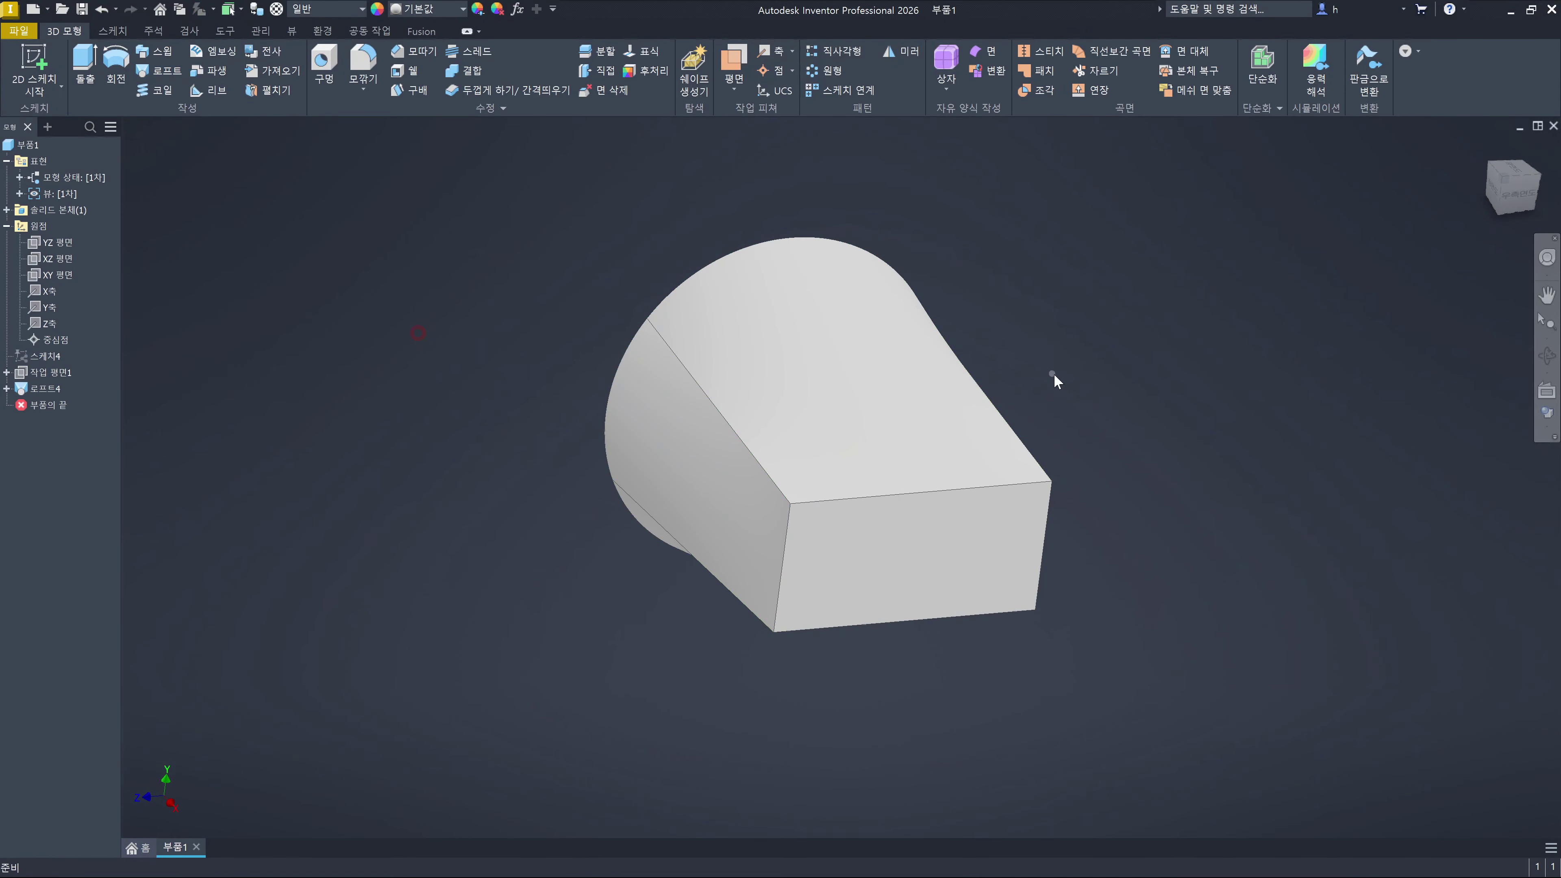
Inspect the finished loft, reopen it for editing and turn off automatic mapping in its transition settings
shift+middle_drag(1053, 373, 843, 401)
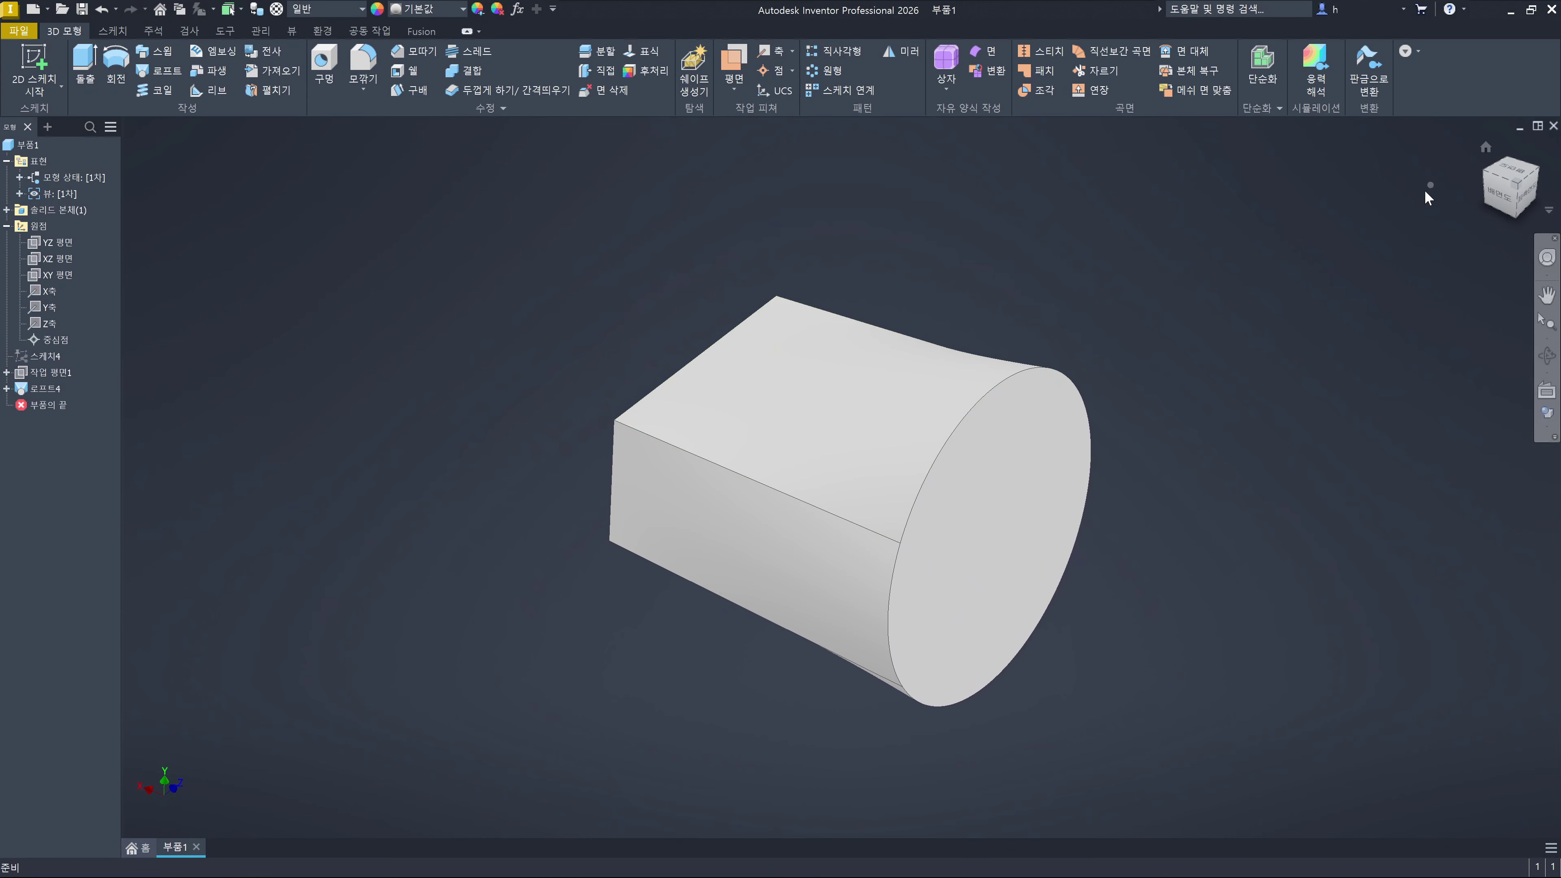
shift+middle_drag(1005, 385, 1133, 361)
shift+middle_drag(1187, 351, 1203, 350)
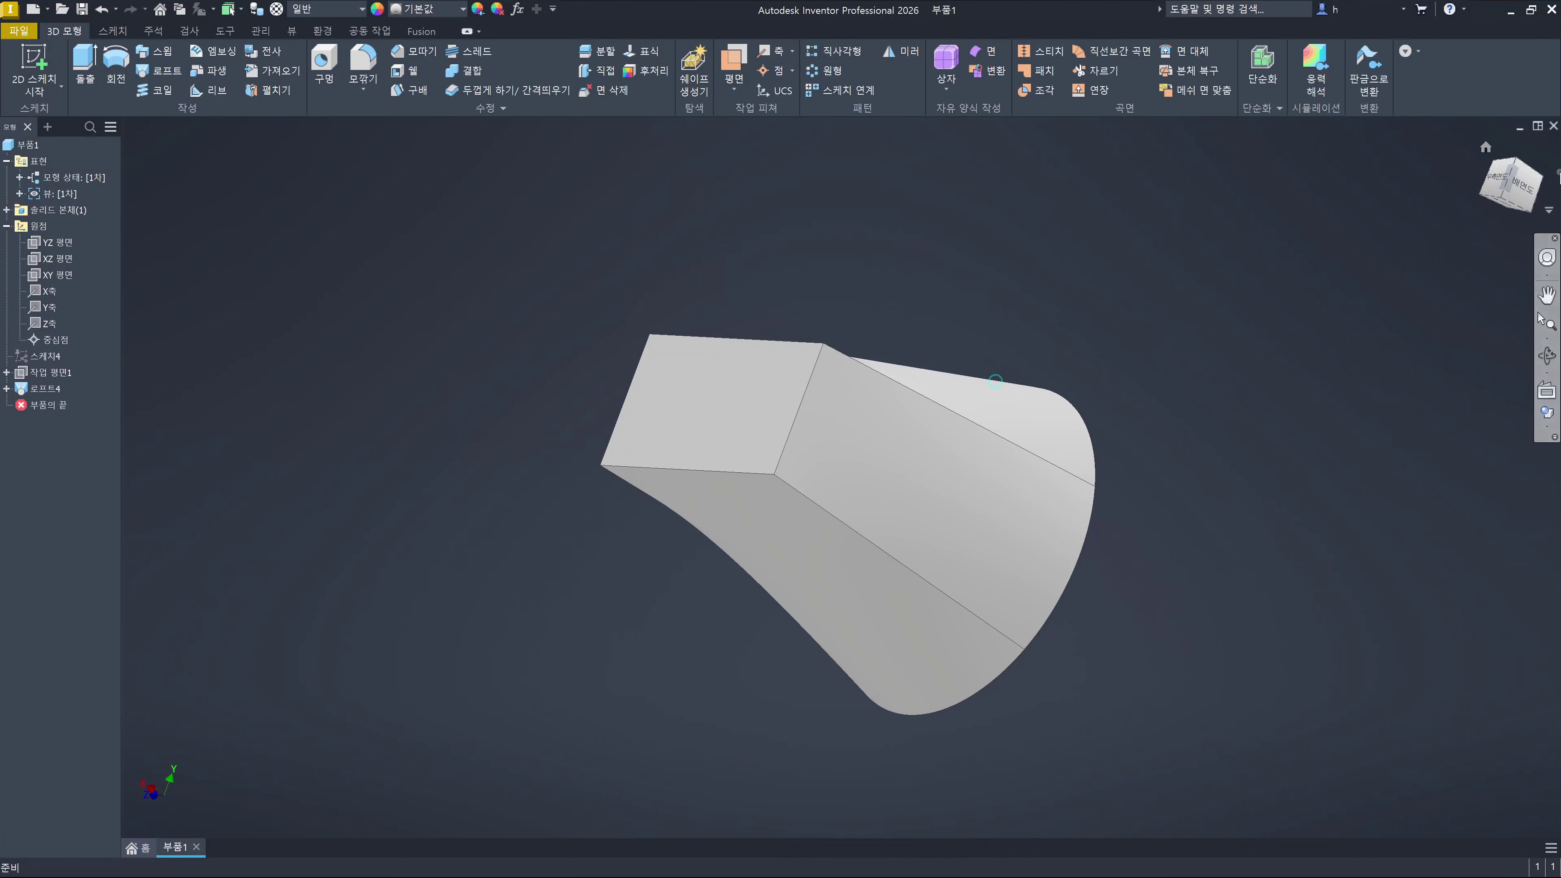
click(1494, 179)
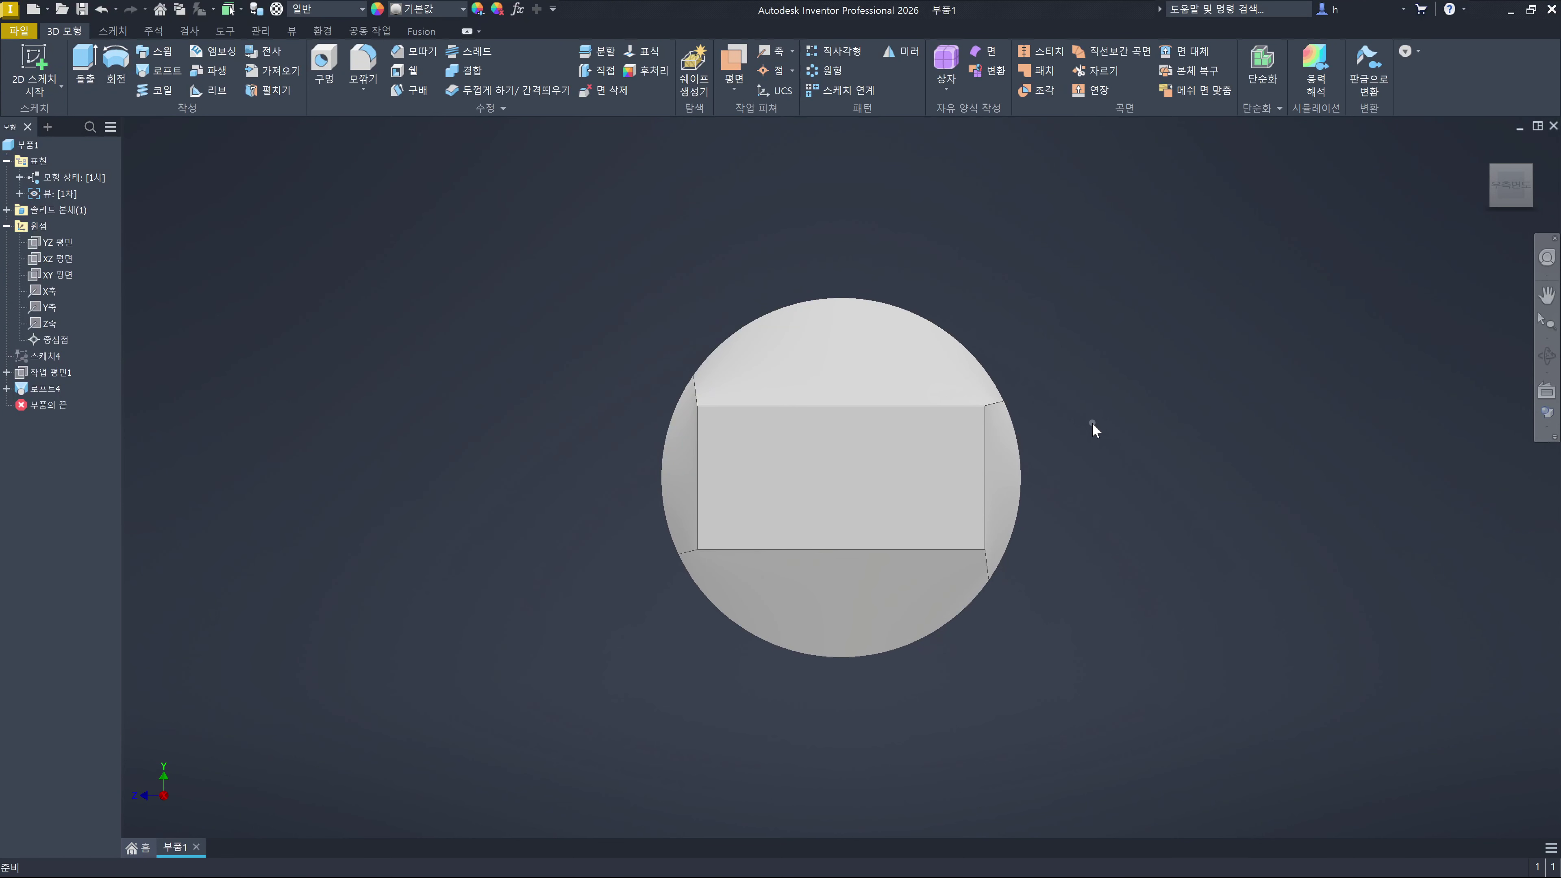
double_click(47, 389)
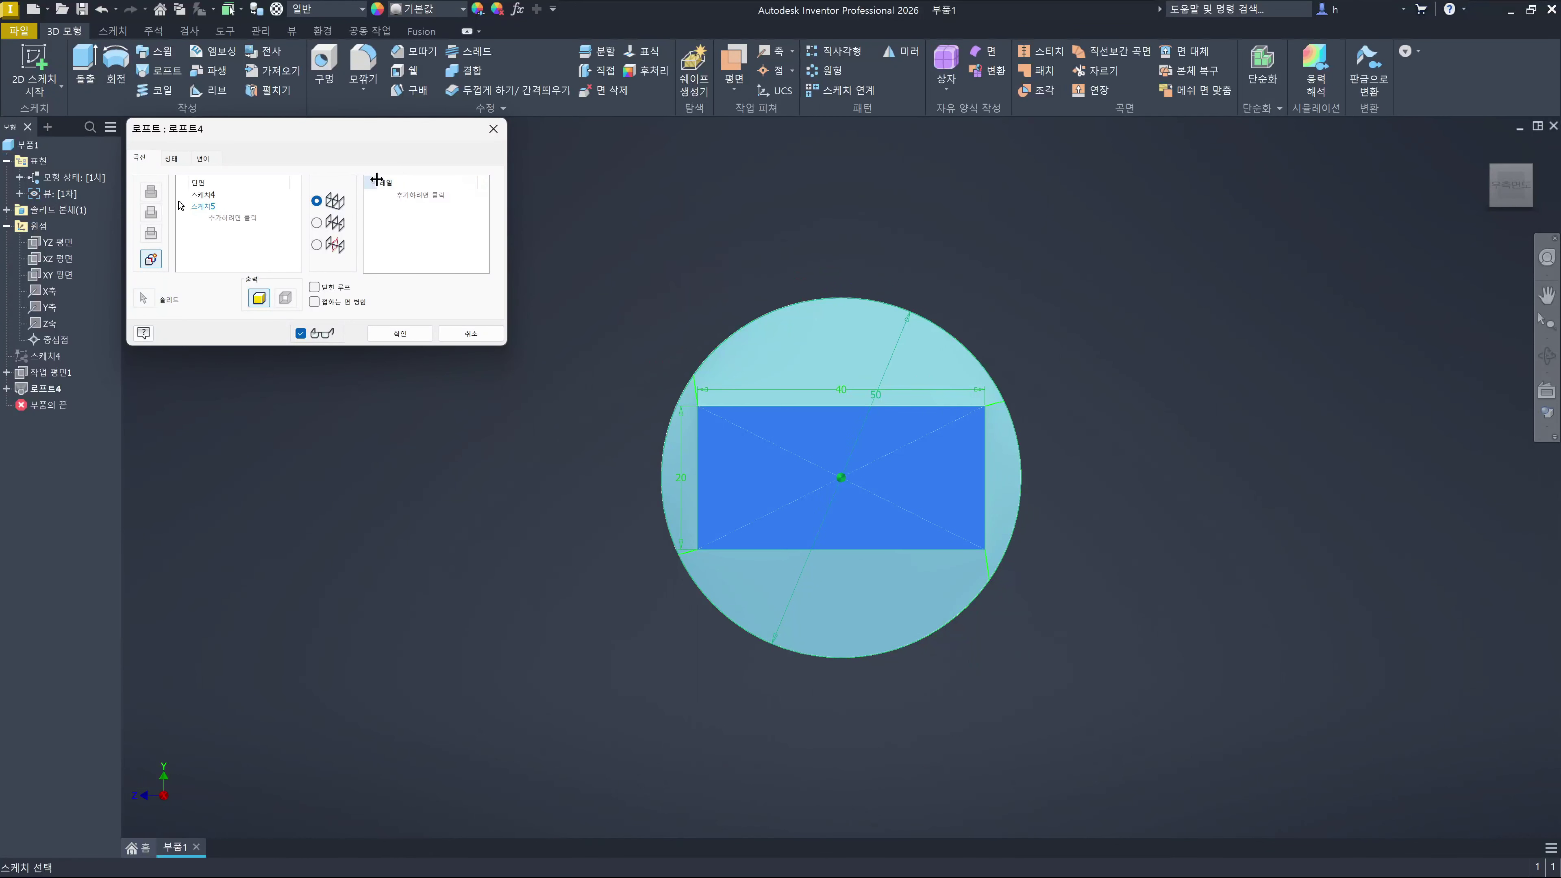
click(424, 218)
click(205, 160)
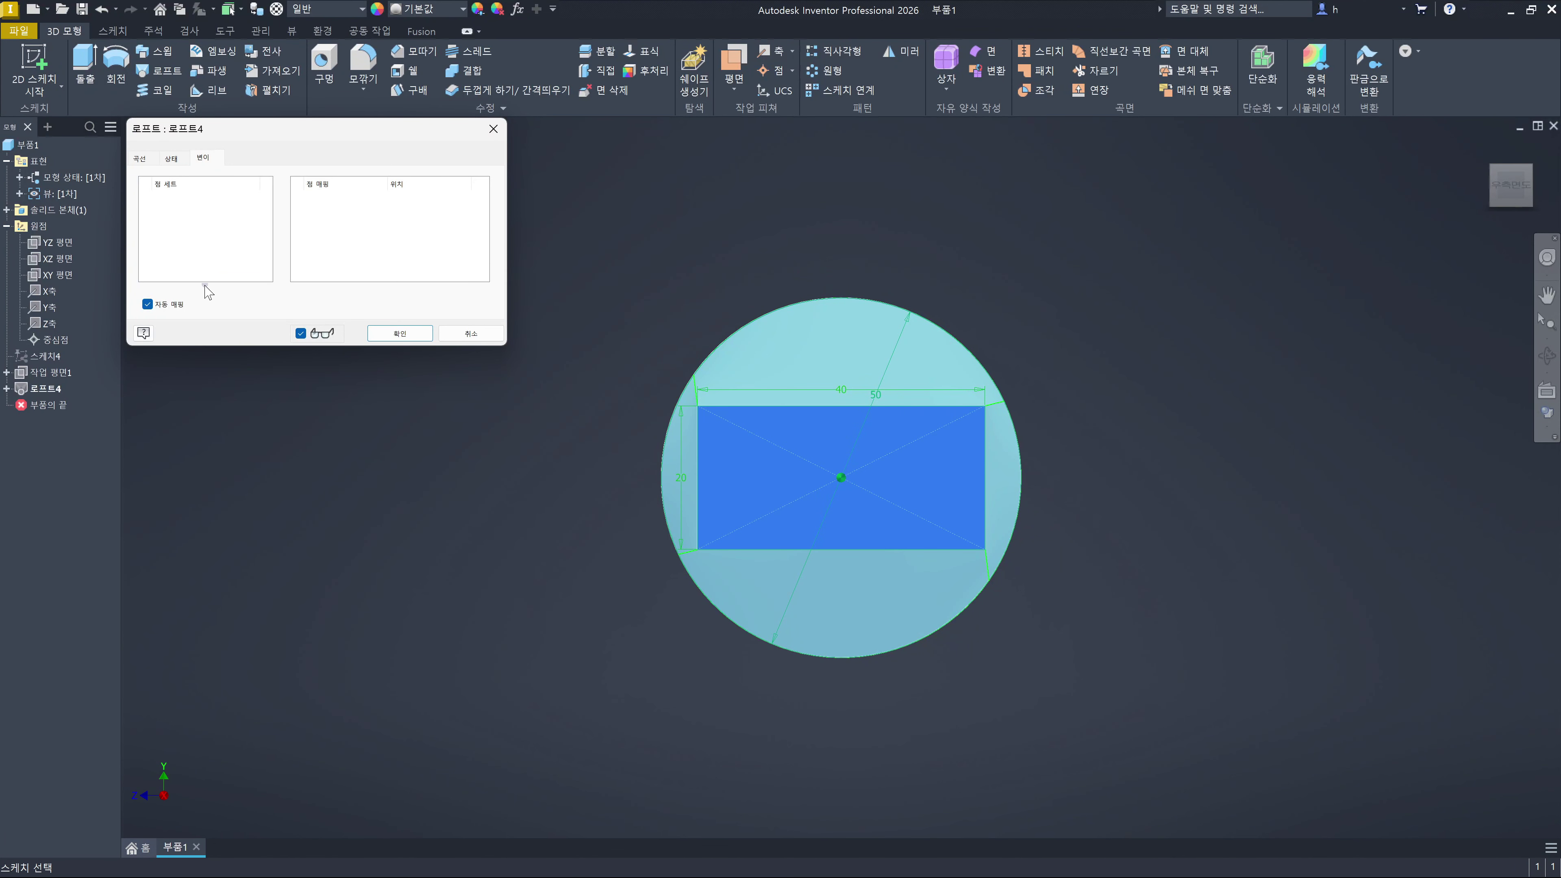
click(147, 304)
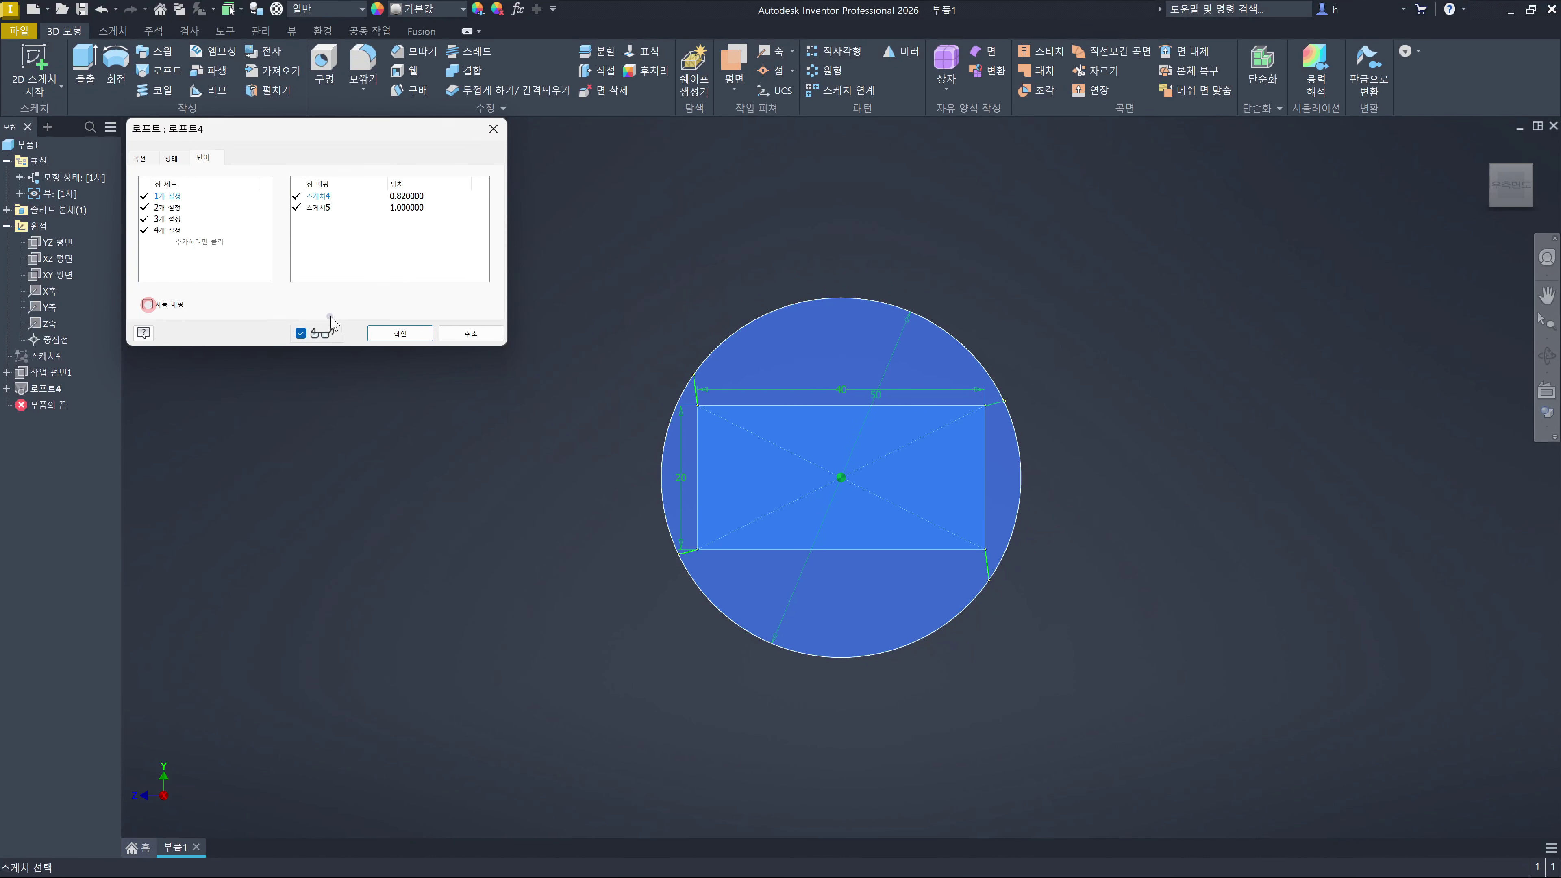
click(412, 281)
In the loft's first point set, set the 스케치4 position to 0 and the 스케치5 position to 1
mouse_move(1066, 296)
shift+middle_down()
mouse_move(1076, 338)
mouse_move(1052, 349)
shift+middle_up()
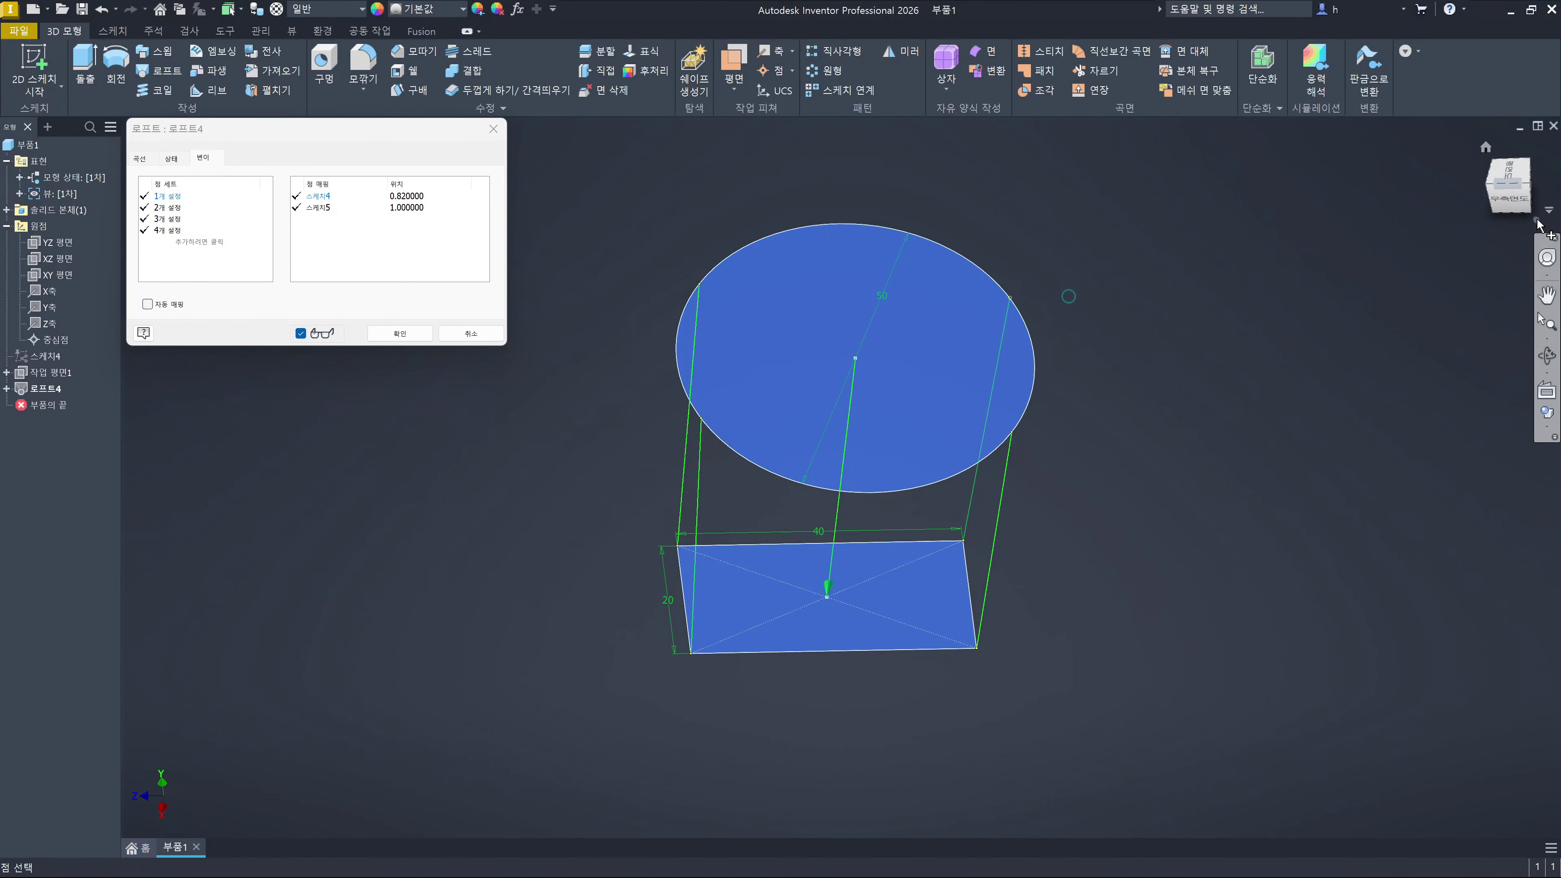
click(1506, 205)
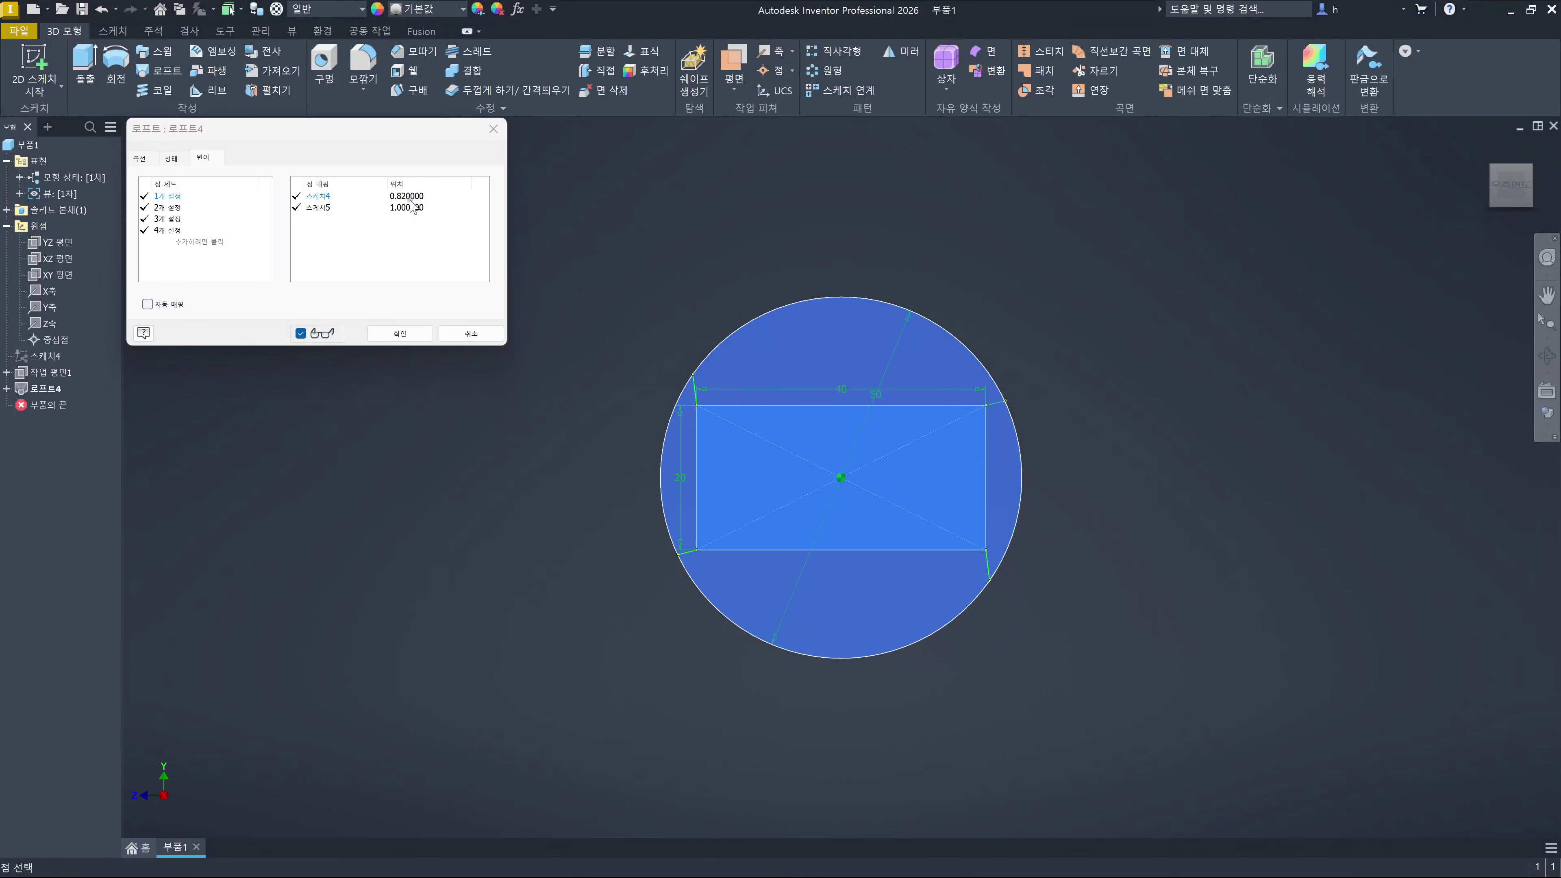
click(435, 195)
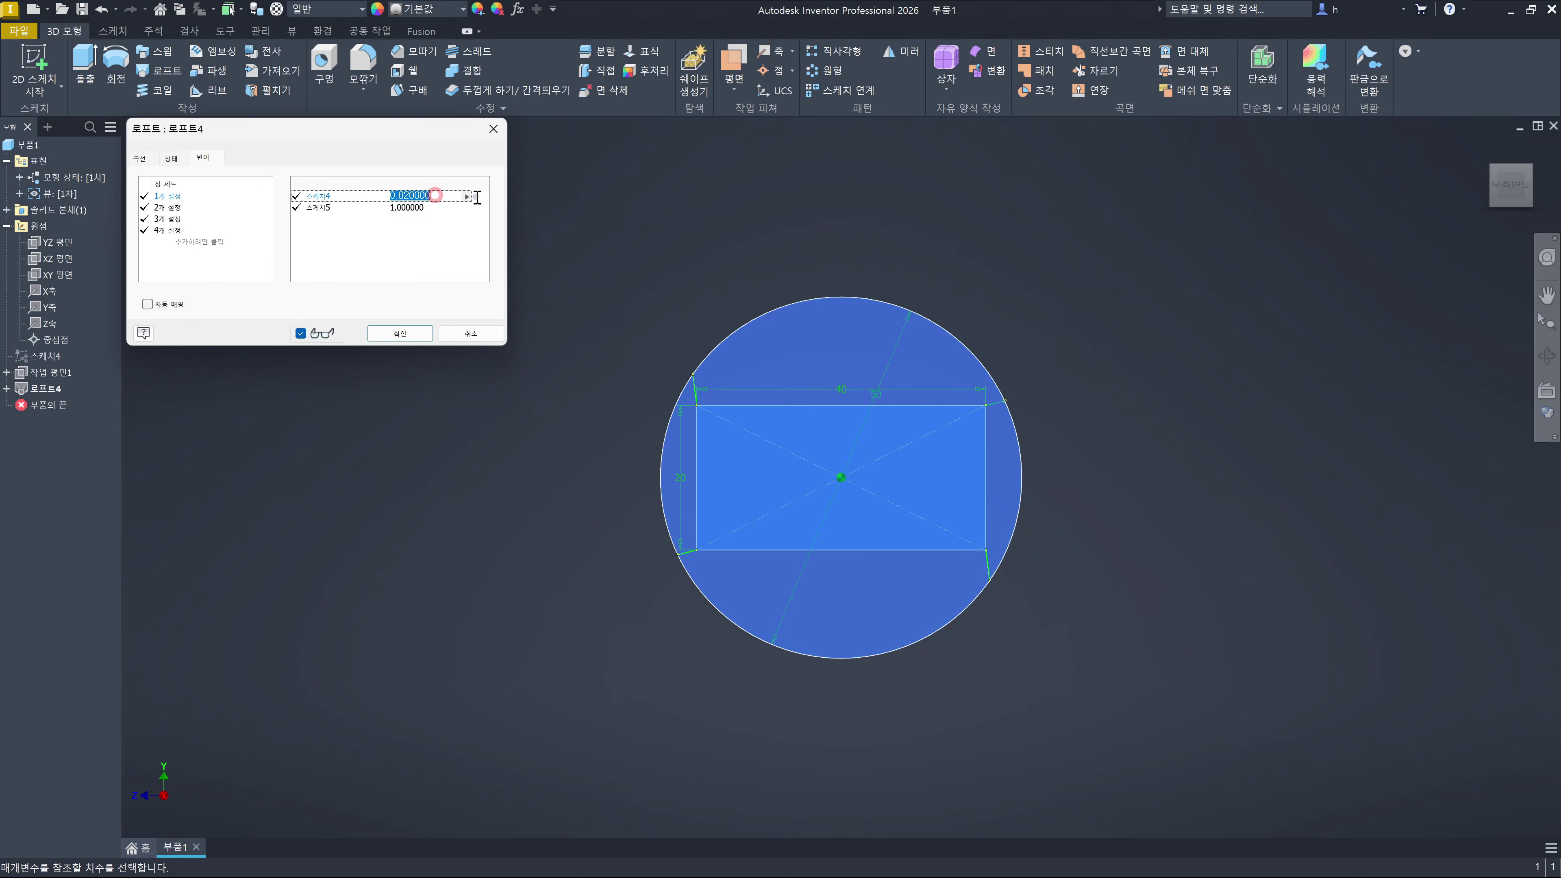
text(0)
click(438, 209)
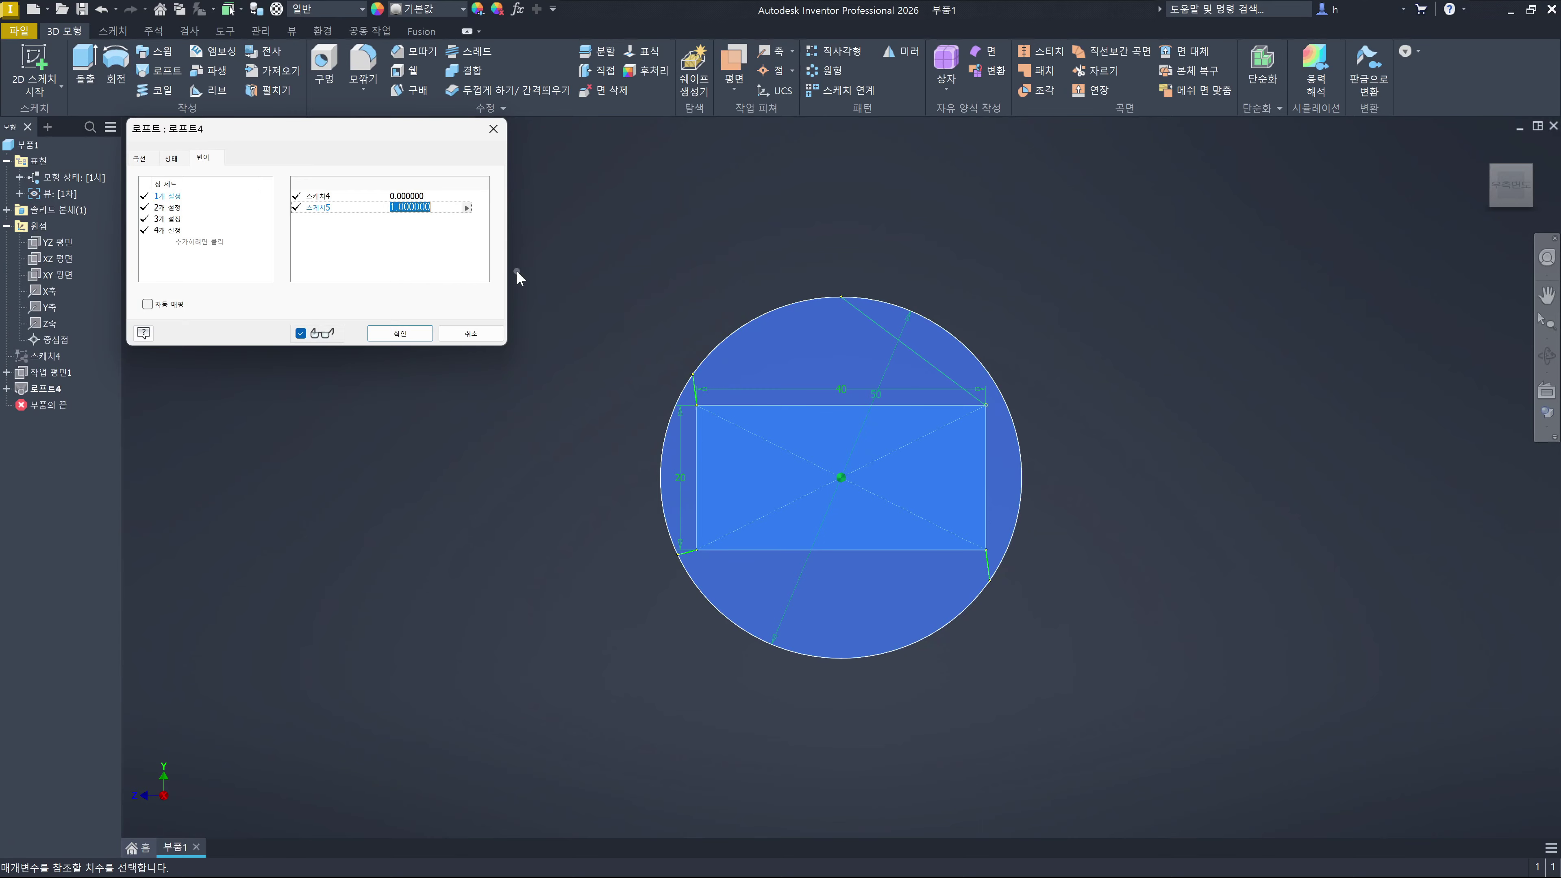
click(444, 211)
drag(443, 211, 349, 206)
text(0)
drag(428, 208, 373, 210)
text(1)
click(1104, 395)
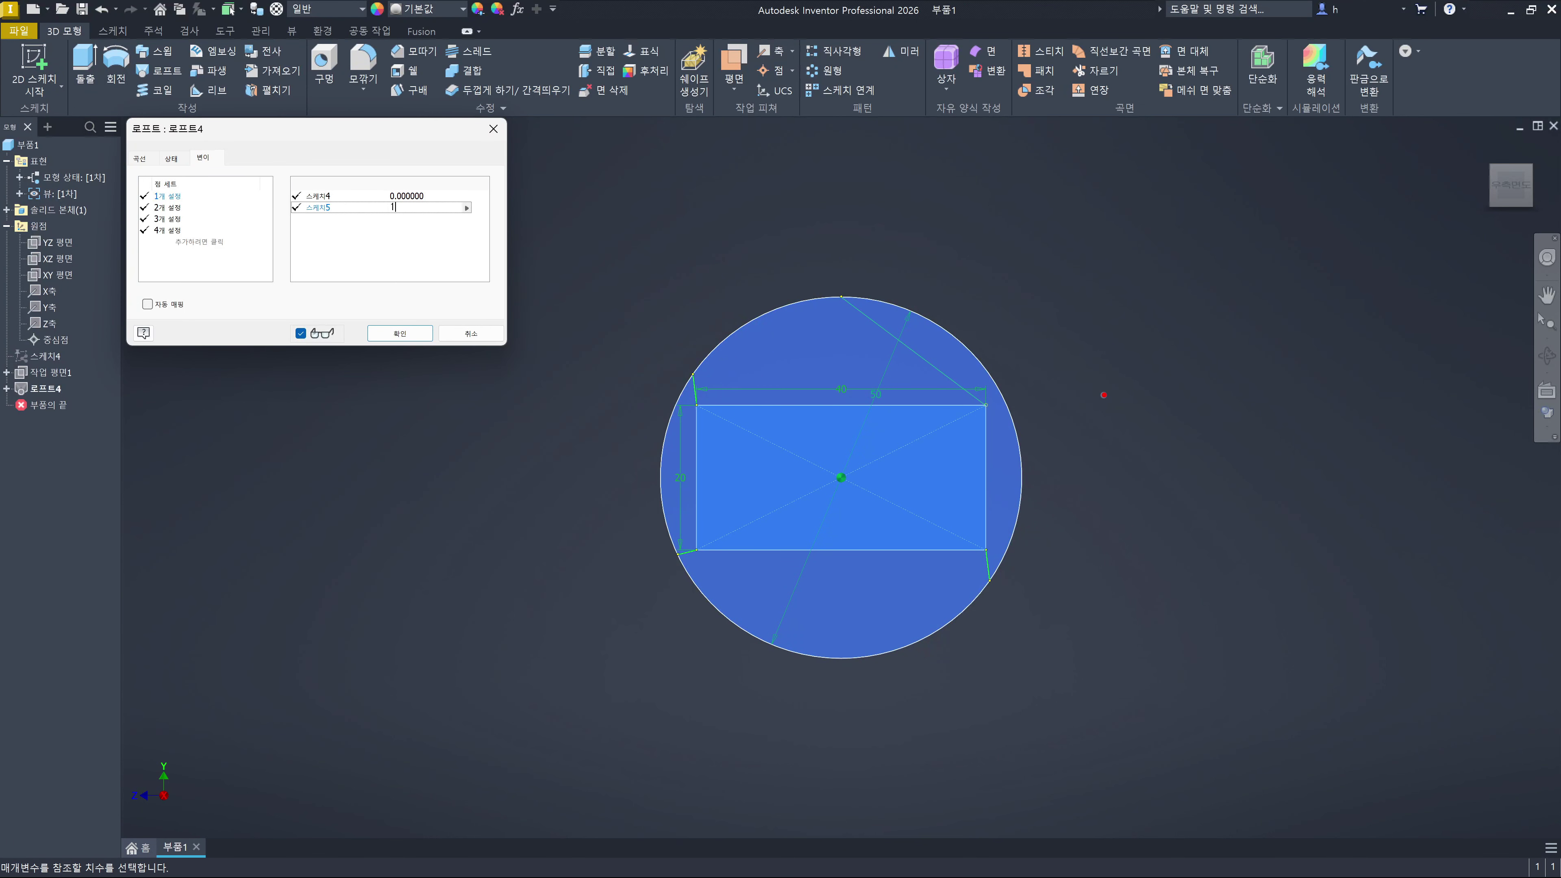
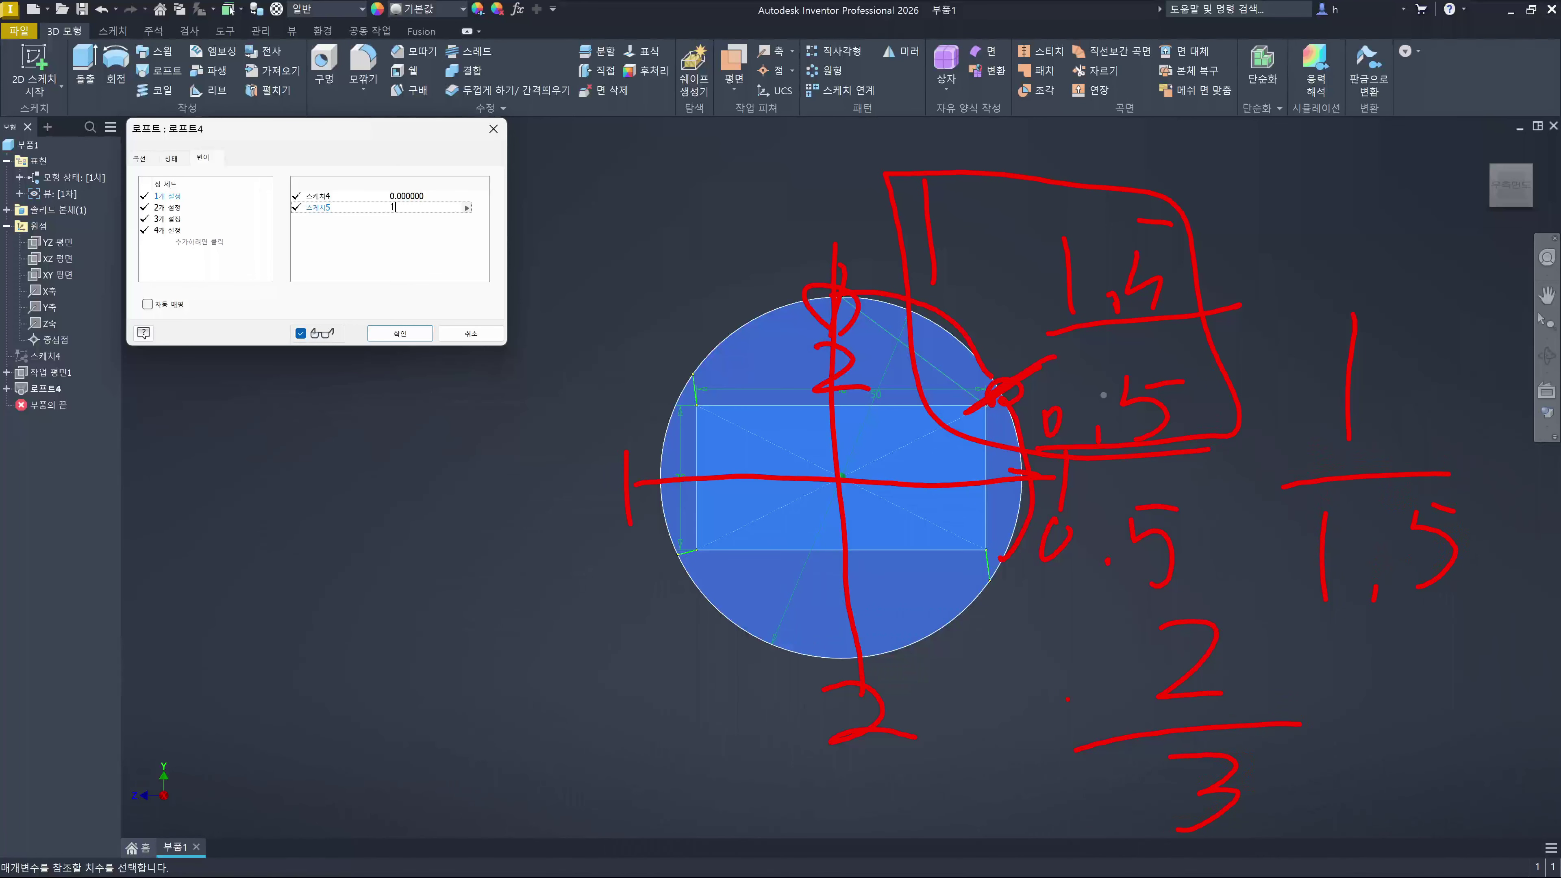
Try 2/3 as the 스케치4 position in the first point set
key(Escape)
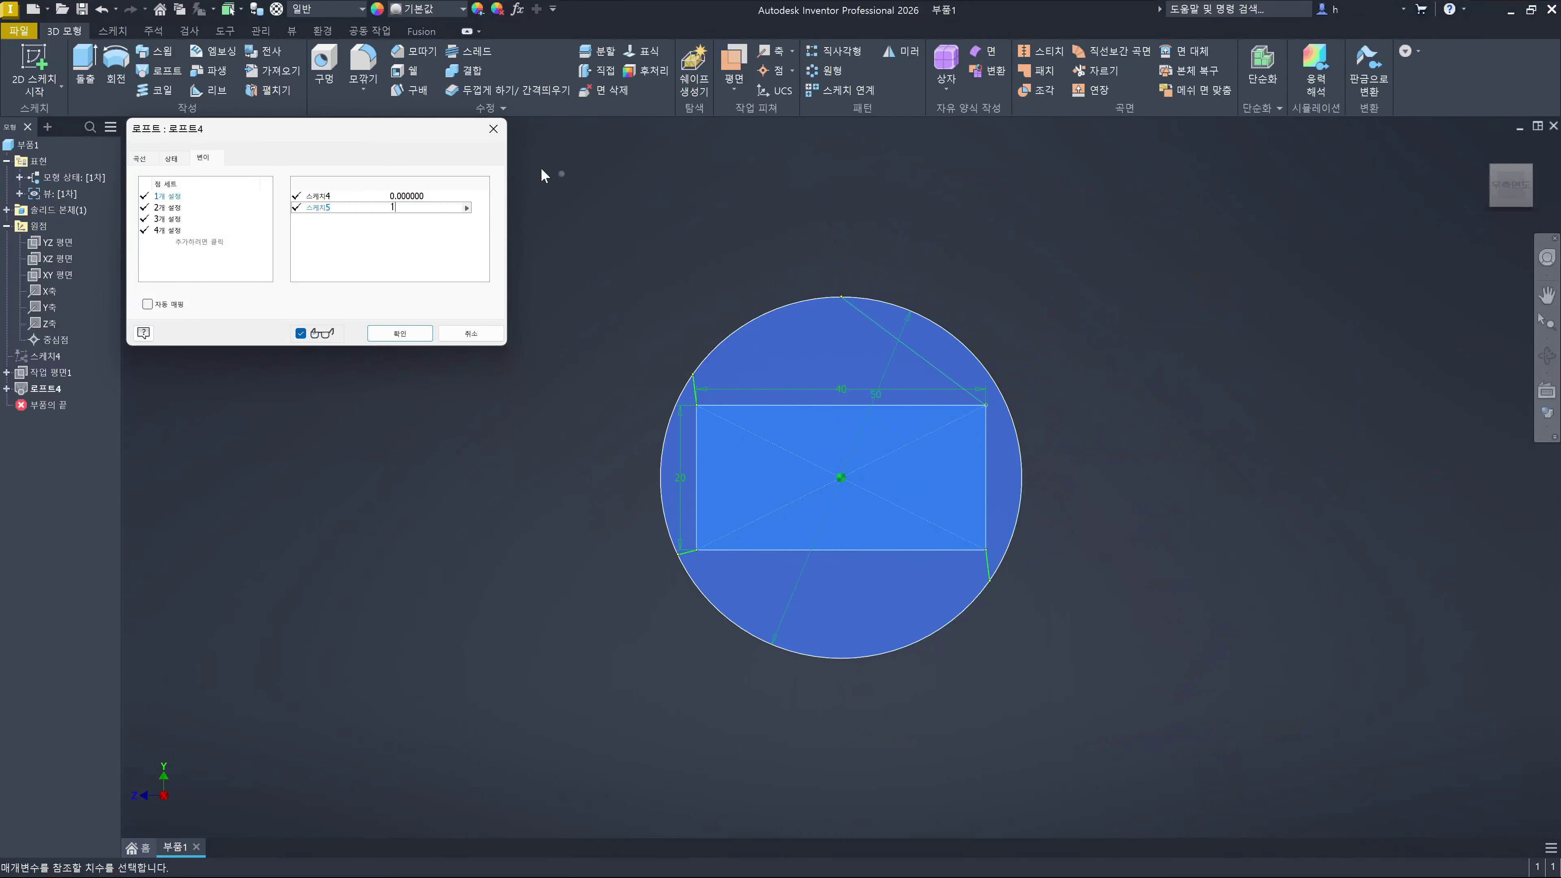
click(441, 197)
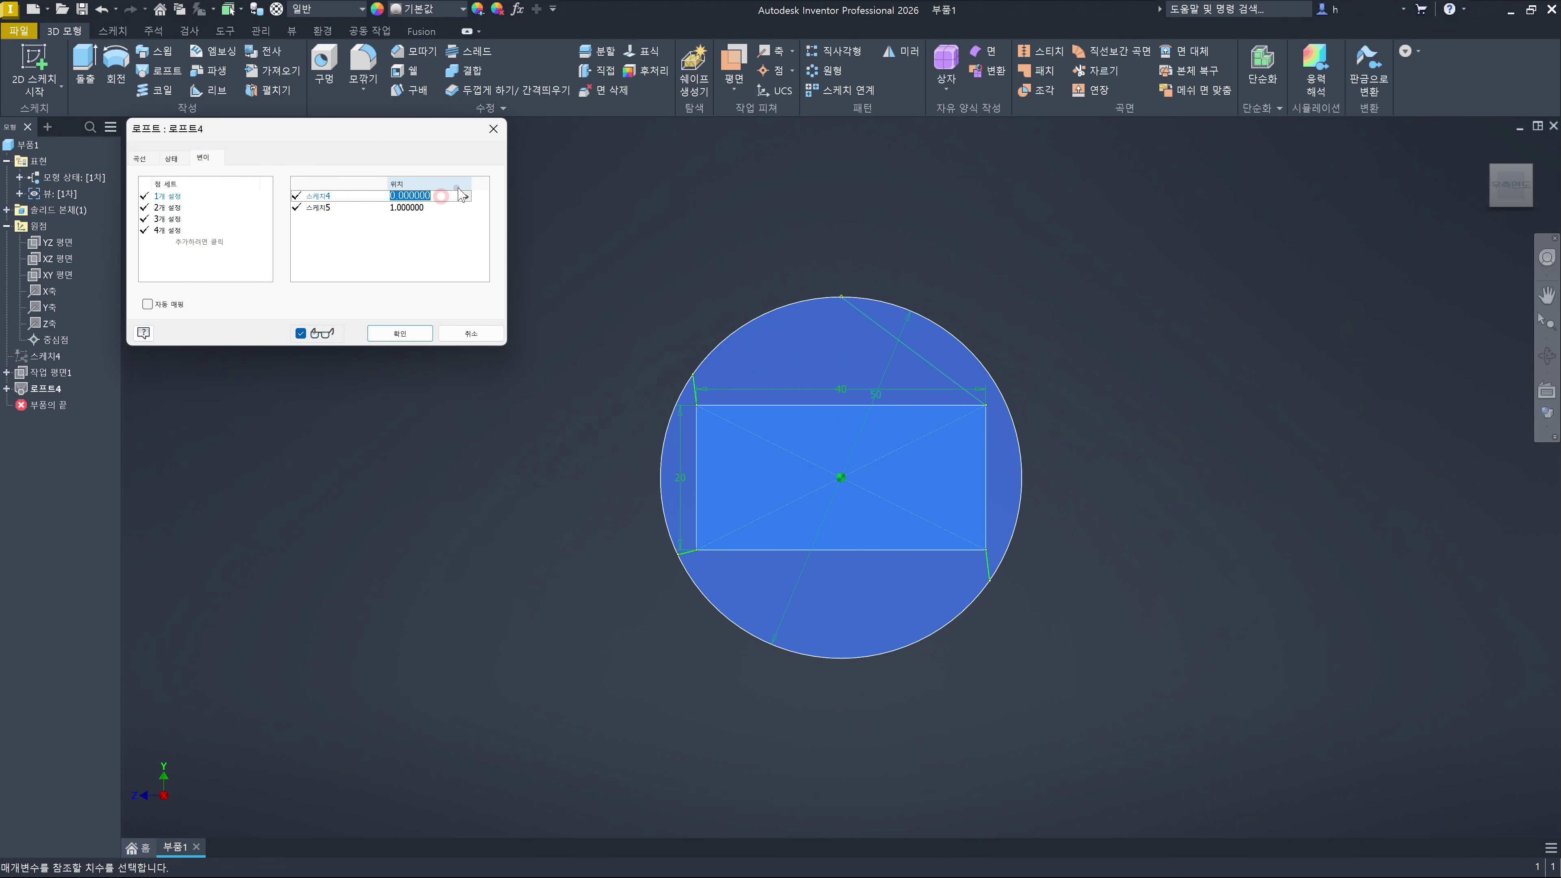
text(2/3)
click(330, 297)
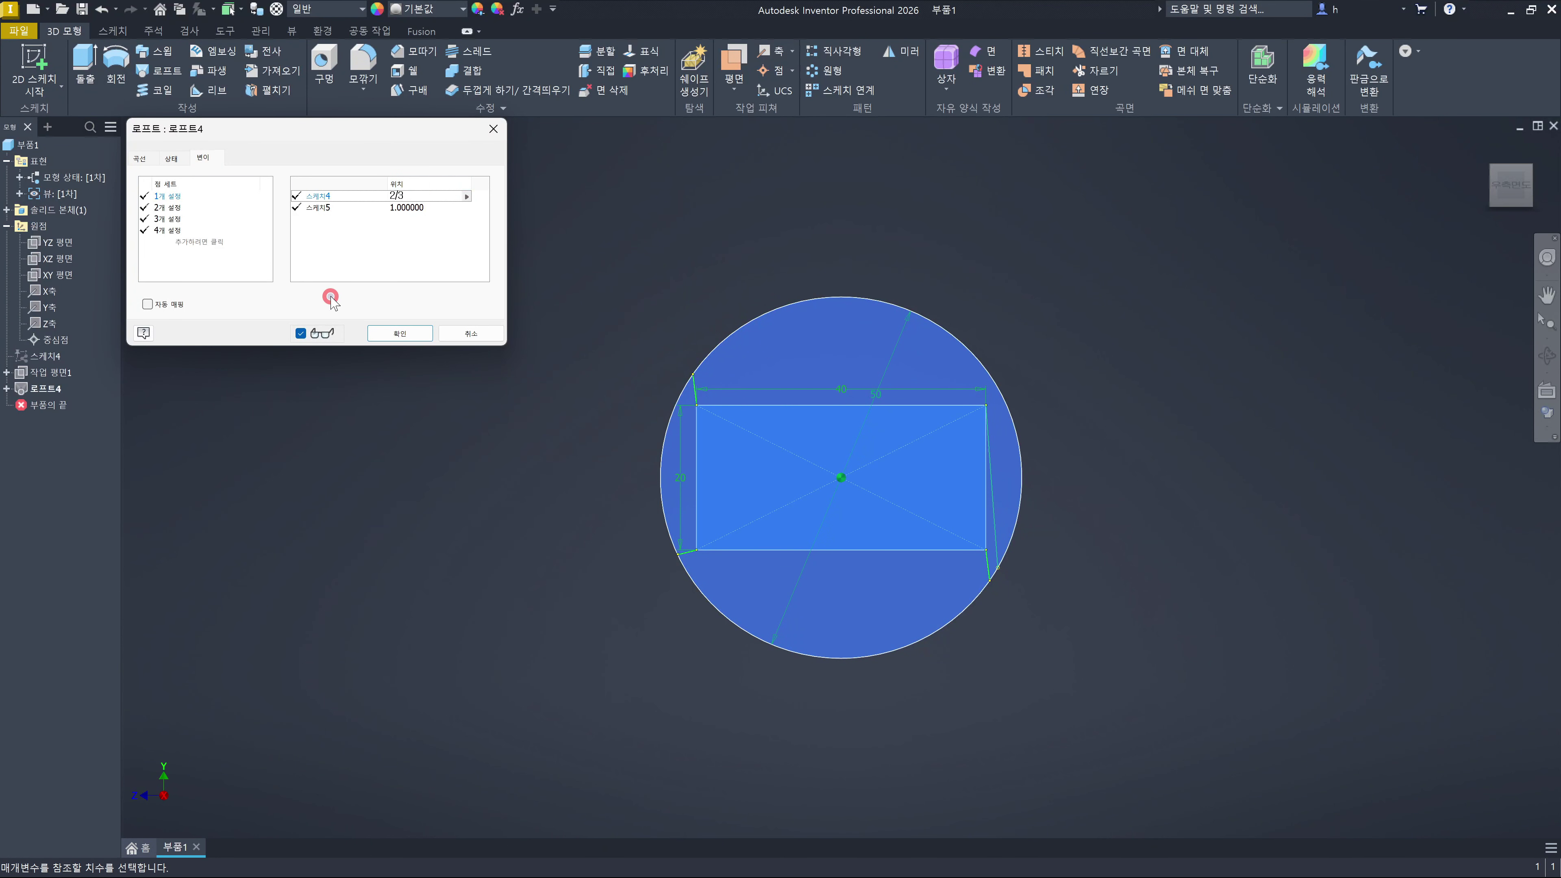
click(417, 195)
key(Return)
click(861, 590)
mouse_move(836, 324)
mouse_down()
mouse_move(830, 272)
mouse_move(846, 225)
mouse_move(868, 233)
mouse_up()
mouse_move(873, 289)
mouse_down()
mouse_move(1063, 563)
mouse_move(788, 320)
mouse_move(802, 316)
mouse_up()
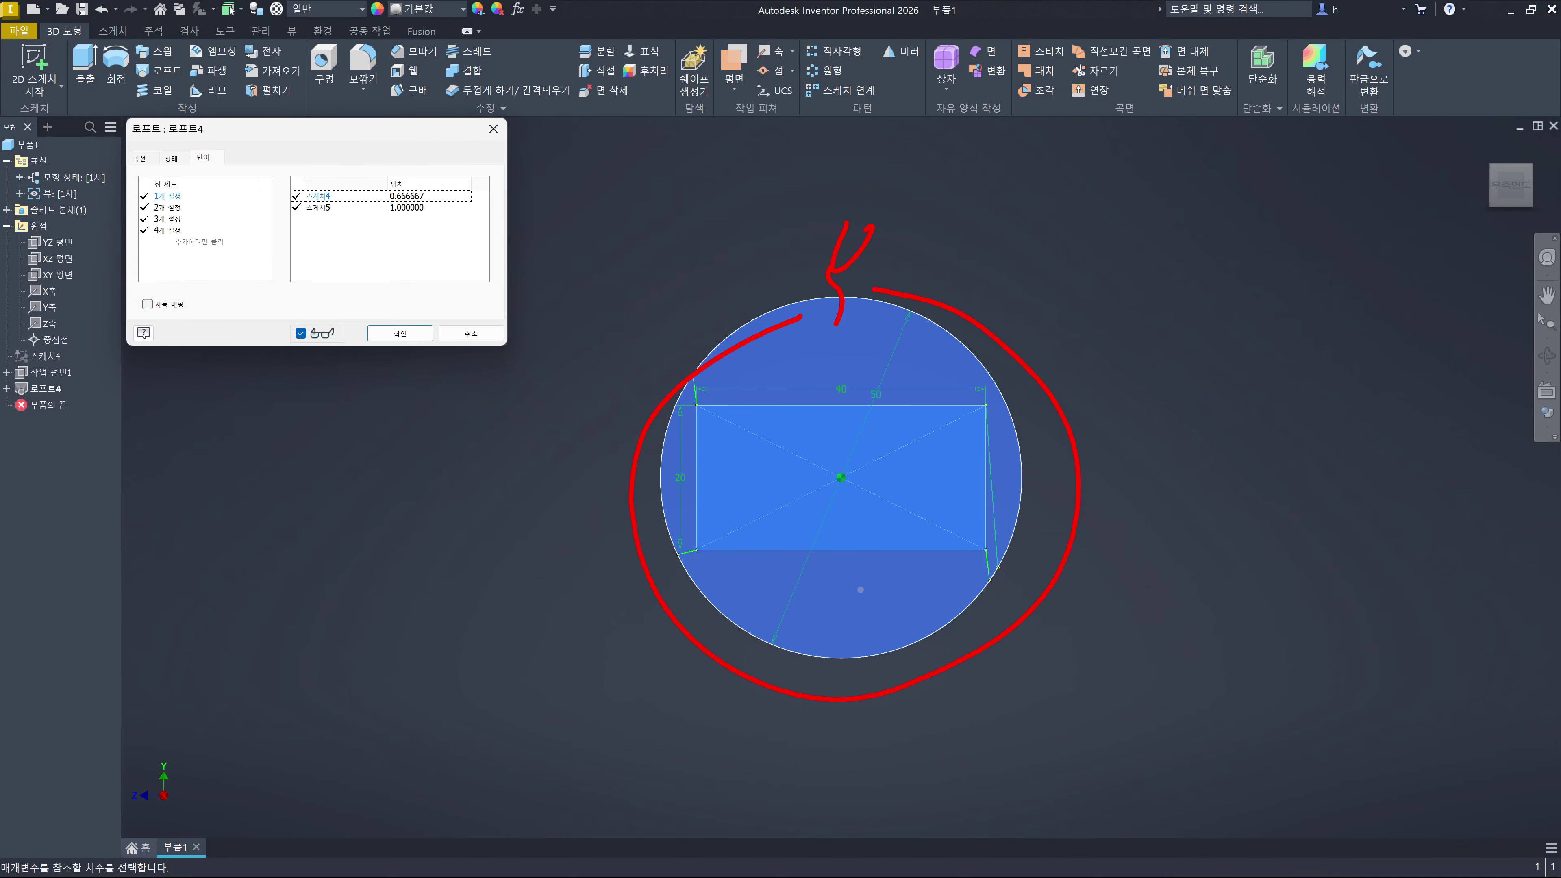
drag(794, 159, 812, 268)
mouse_move(843, 301)
mouse_down()
mouse_move(925, 429)
mouse_move(1020, 388)
mouse_up()
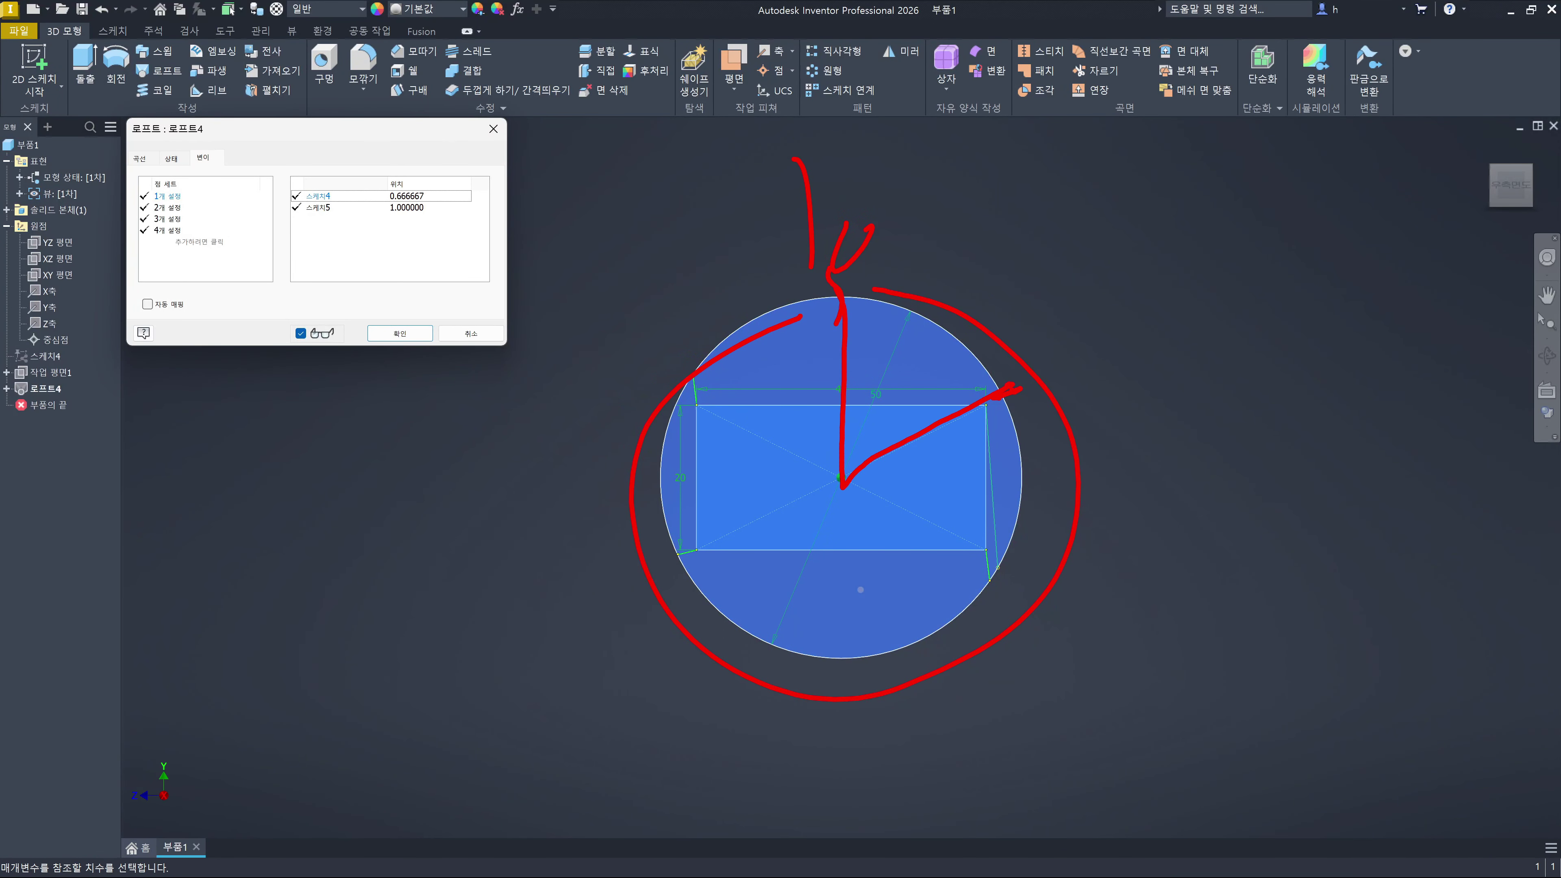
drag(853, 364, 901, 399)
mouse_move(908, 338)
mouse_down()
mouse_move(897, 358)
mouse_move(952, 344)
mouse_move(956, 322)
mouse_up()
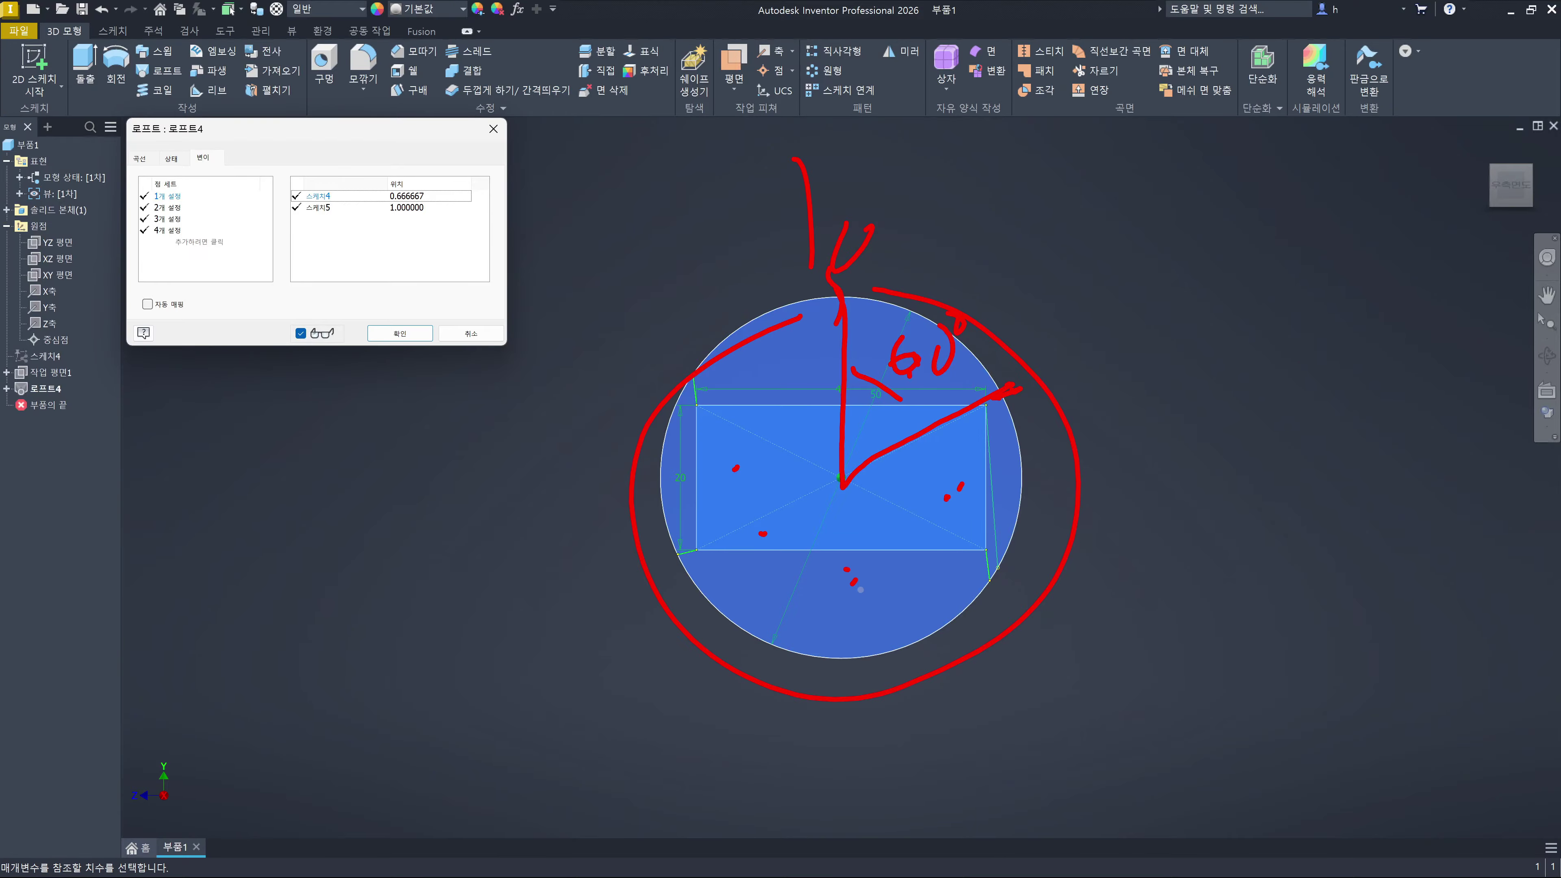
drag(783, 355, 783, 364)
key(Escape)
Try 1/6 as the 스케치4 position in the first point set
click(427, 196)
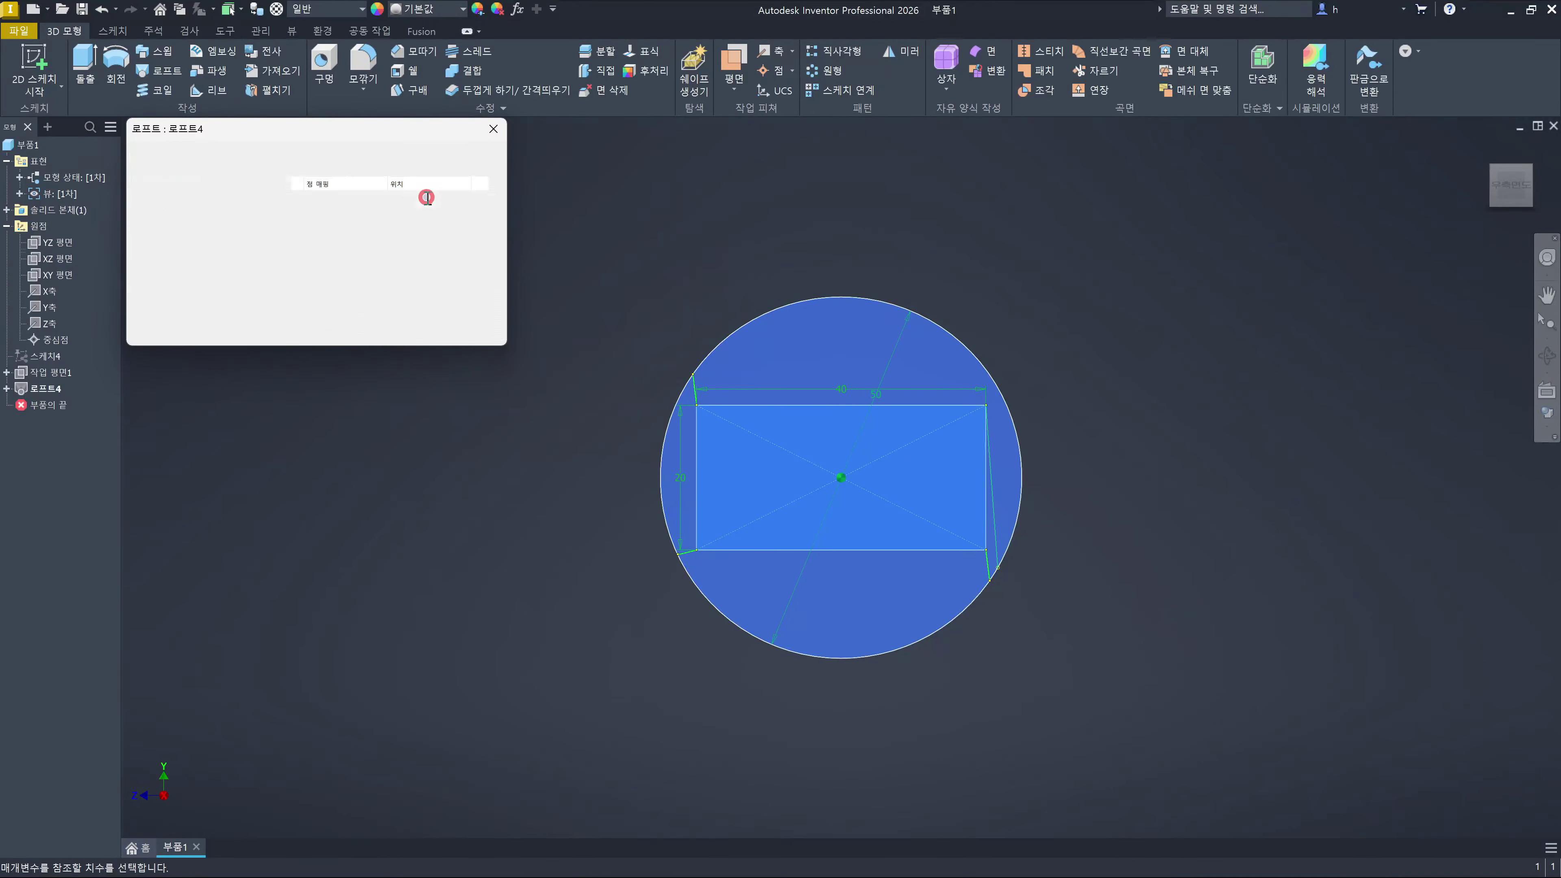
text(1/6)
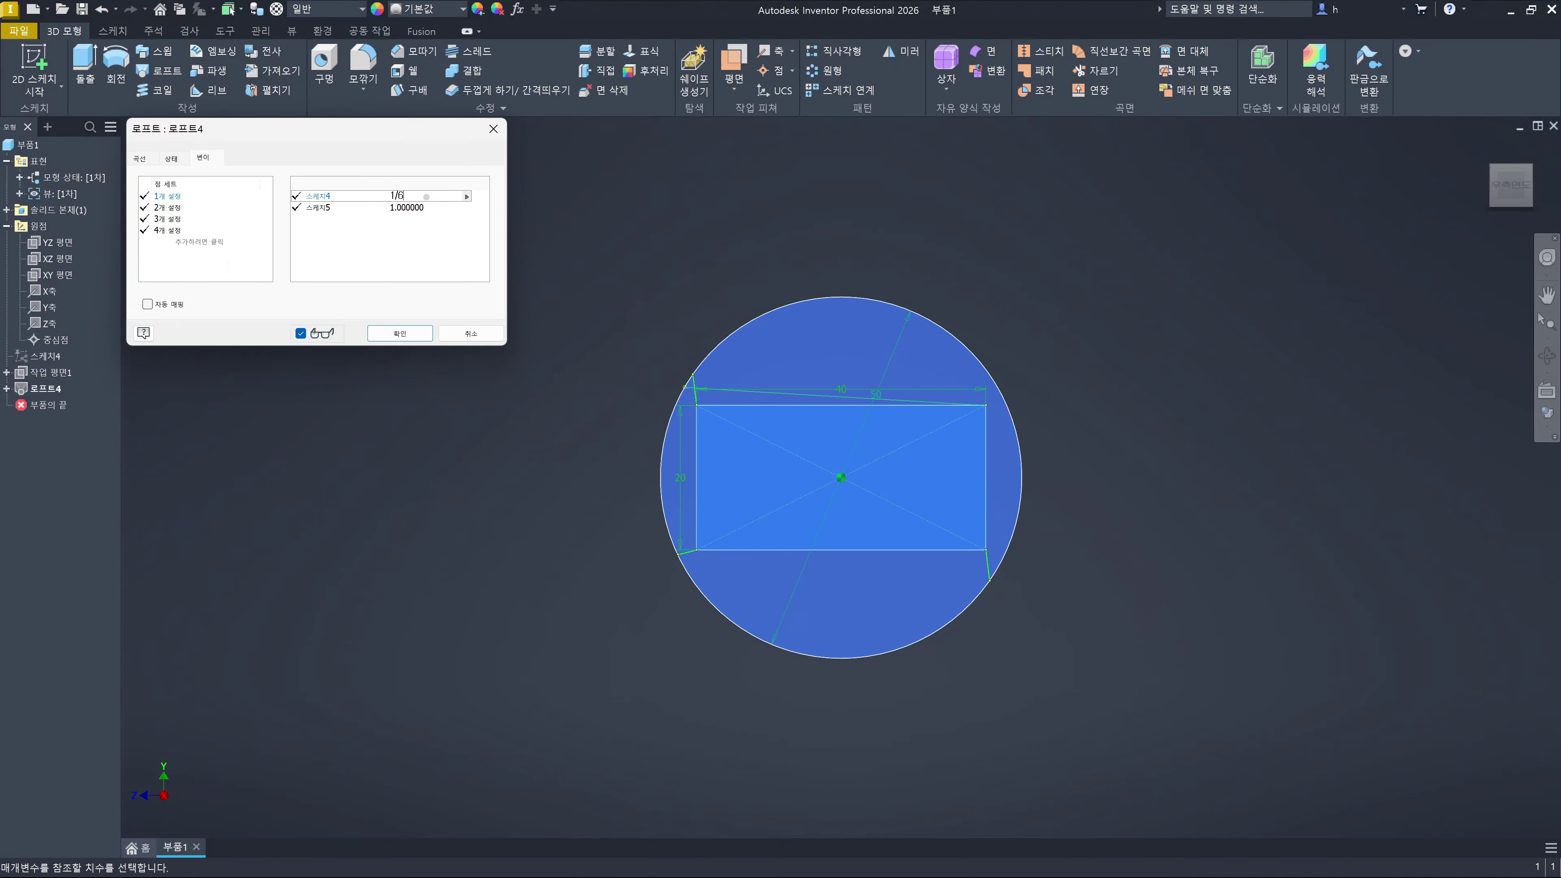
key(Return)
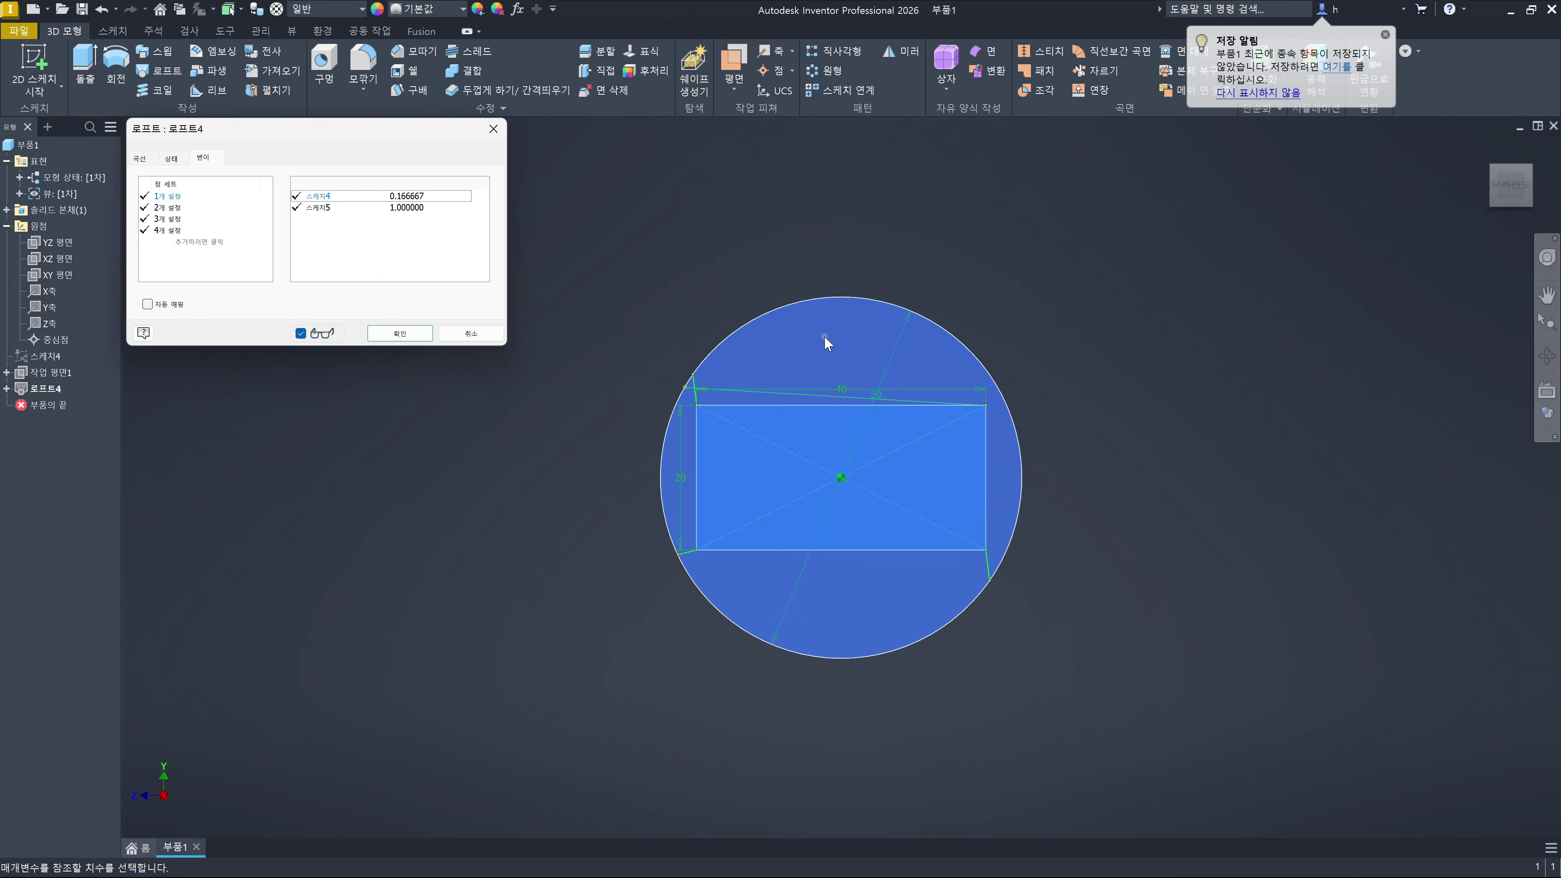
Set the 스케치4 position in the first point set to 5/6
click(445, 195)
text(5/)
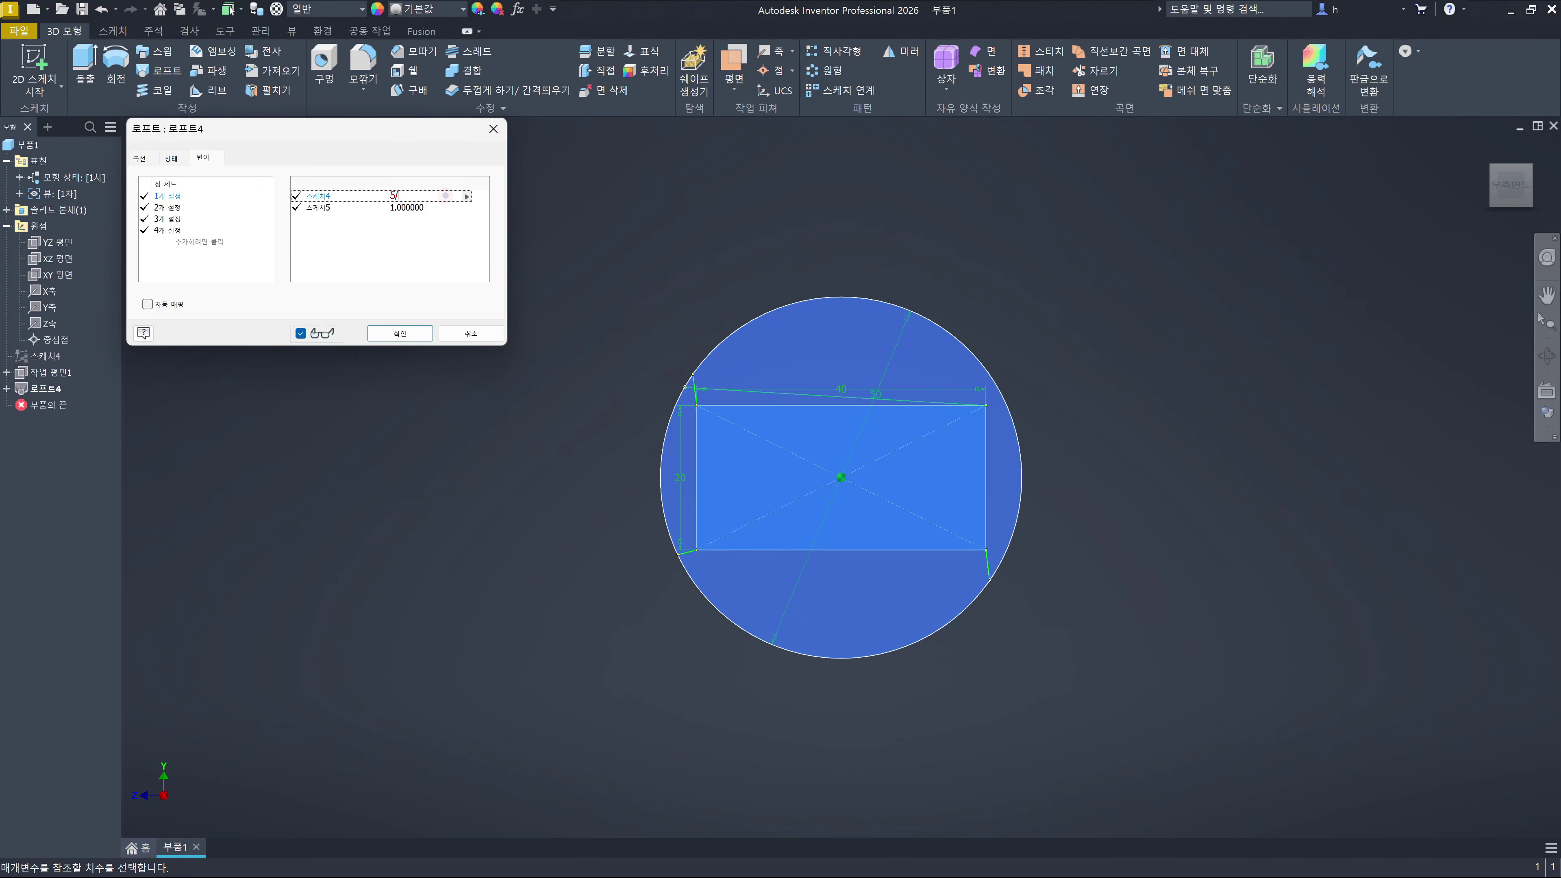
text(6)
key(Return)
Set the 스케치4 position in the second point set to 4/6
click(171, 212)
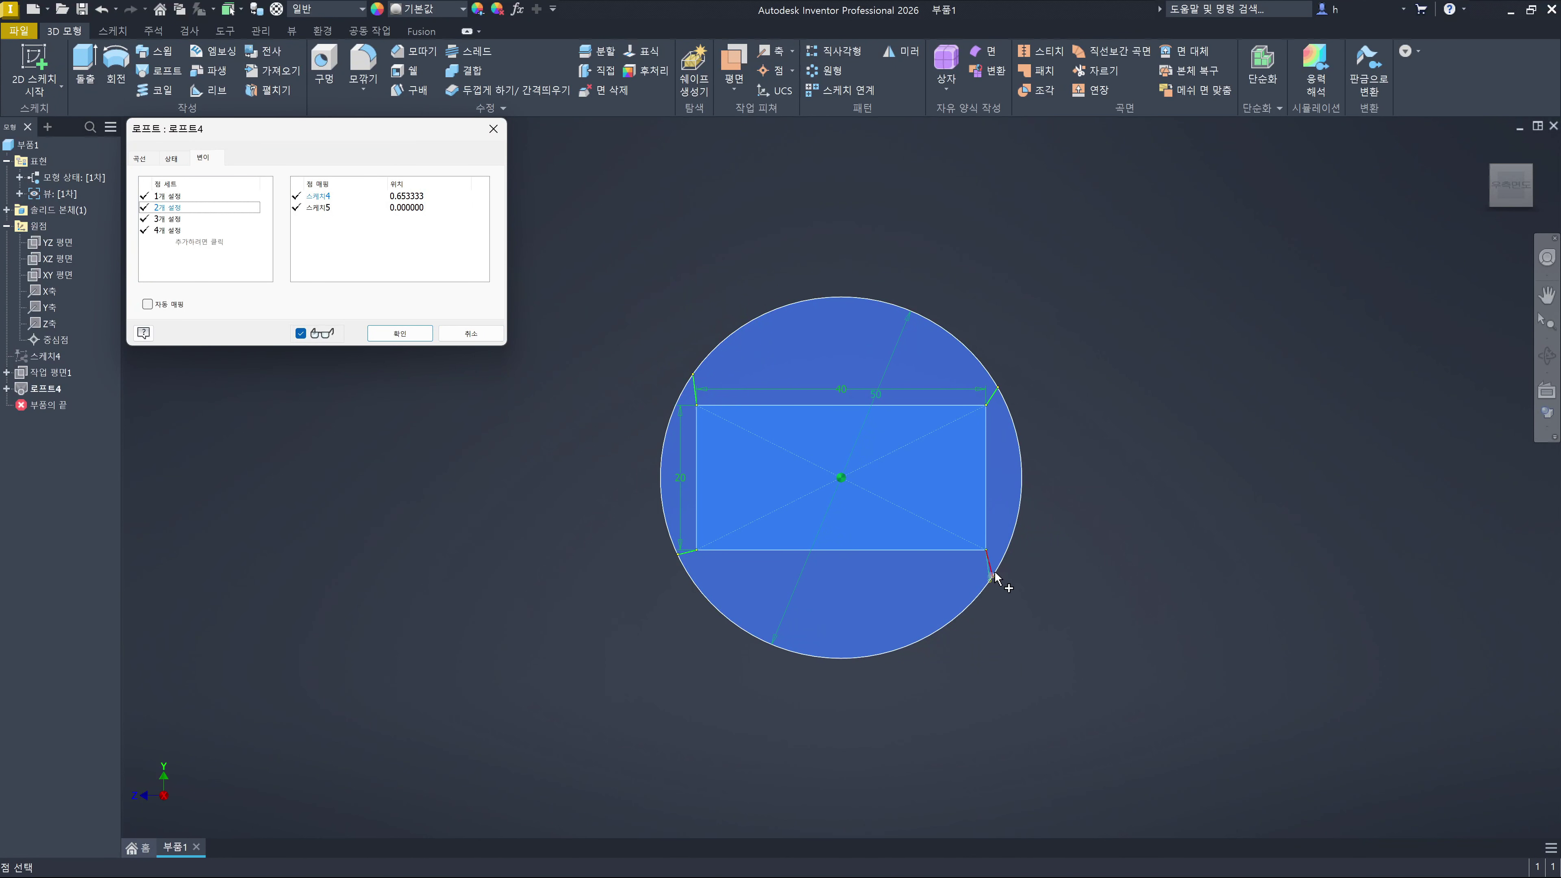
click(349, 210)
click(410, 213)
click(442, 198)
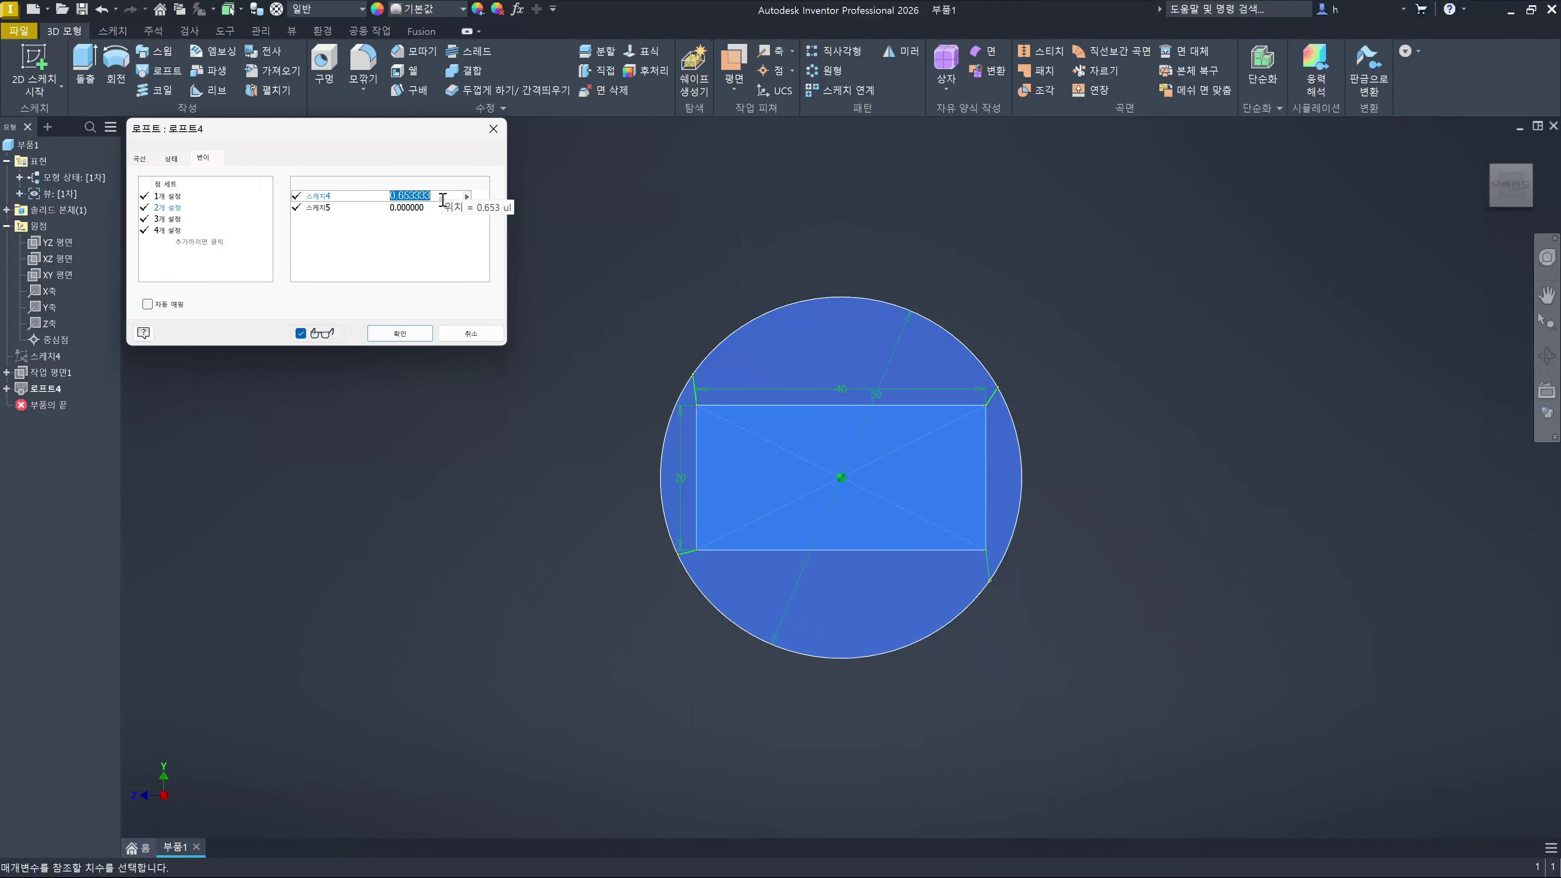
text(4/6)
key(Return)
Set the 스케치4 position in the third point set to 2/6
click(174, 220)
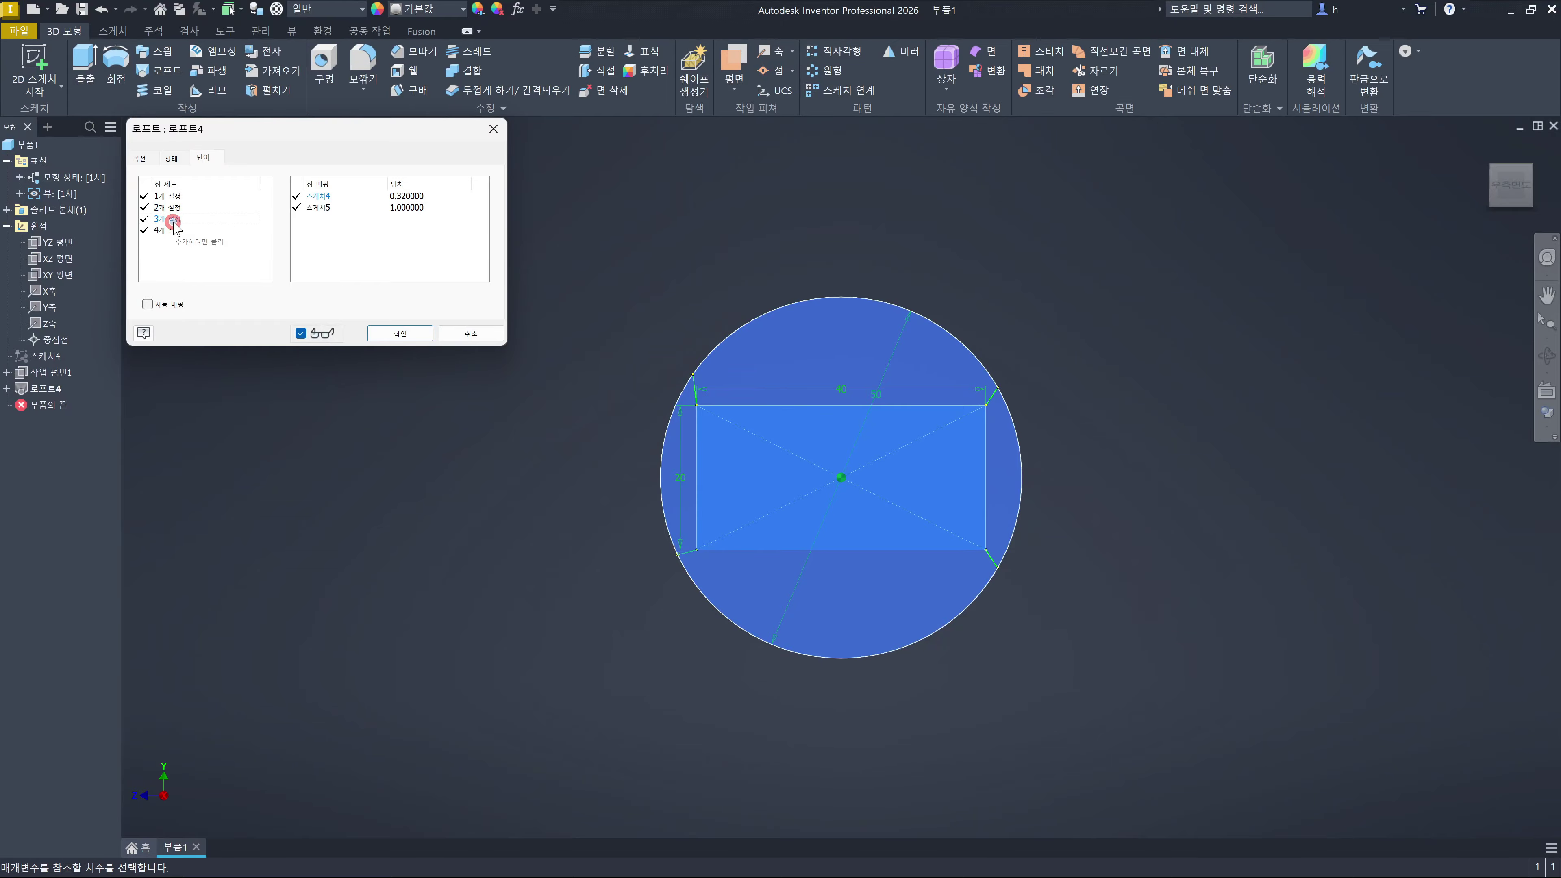
click(429, 197)
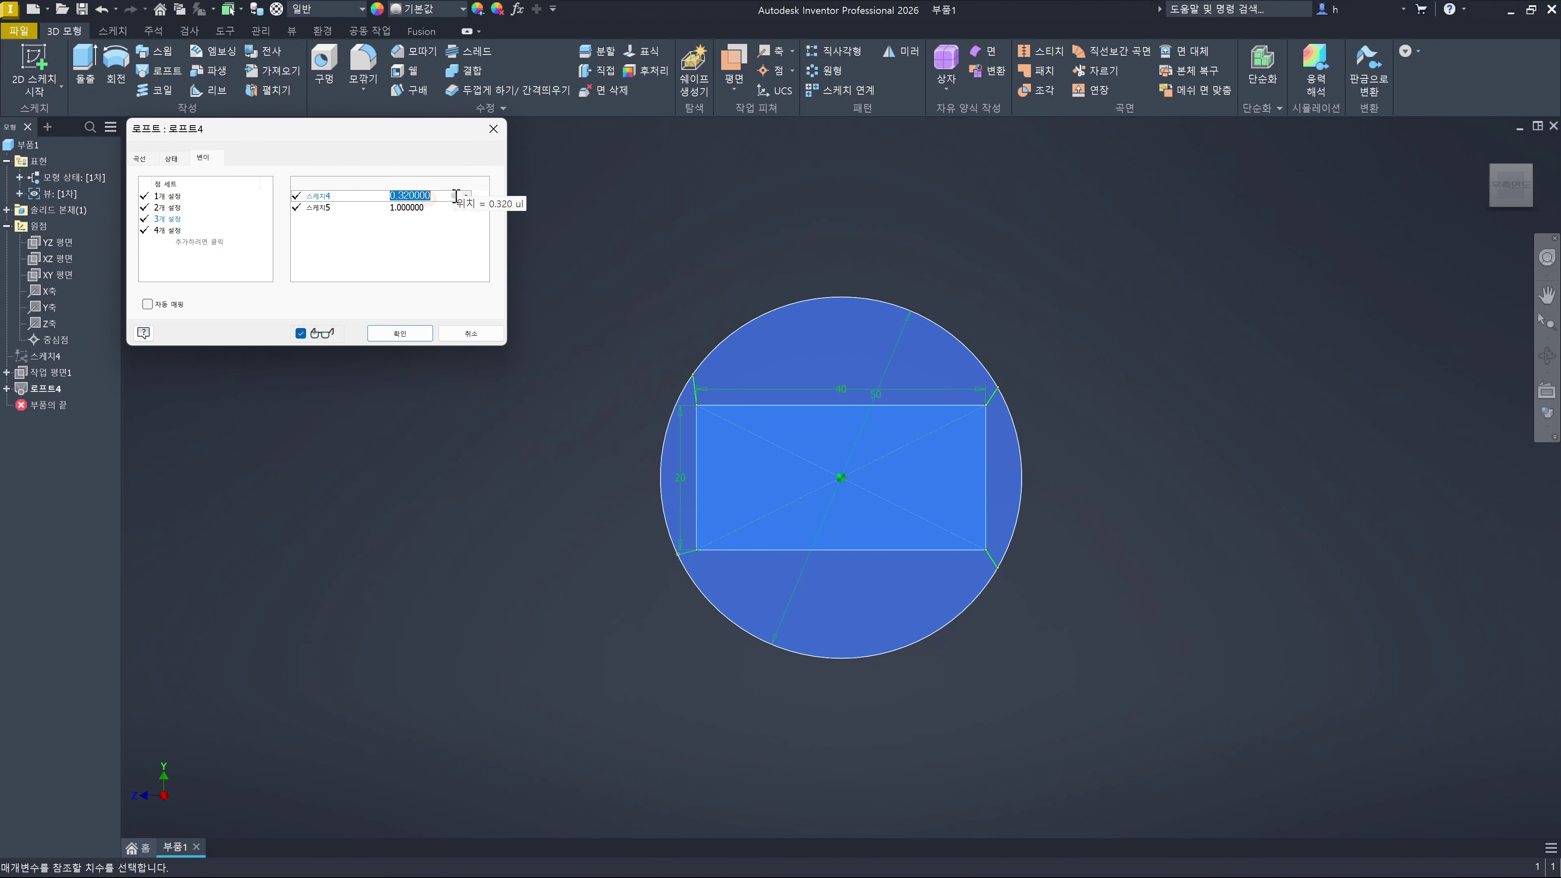
text(2/6)
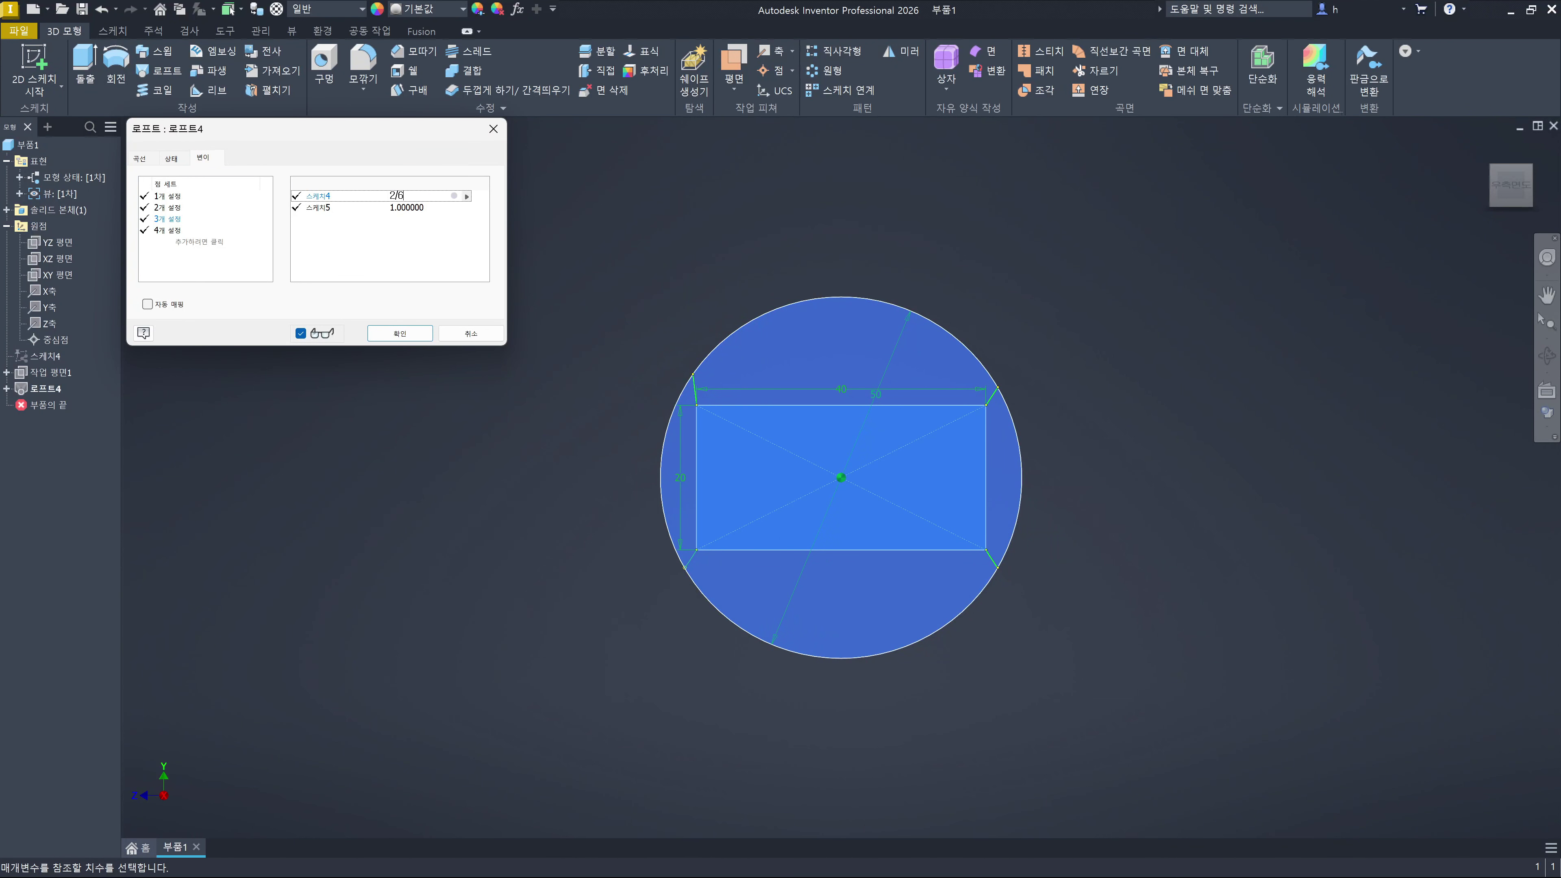
key(Return)
Set the 스케치4 position in the fourth point set to 1/6 and accept the loft
click(174, 229)
click(428, 193)
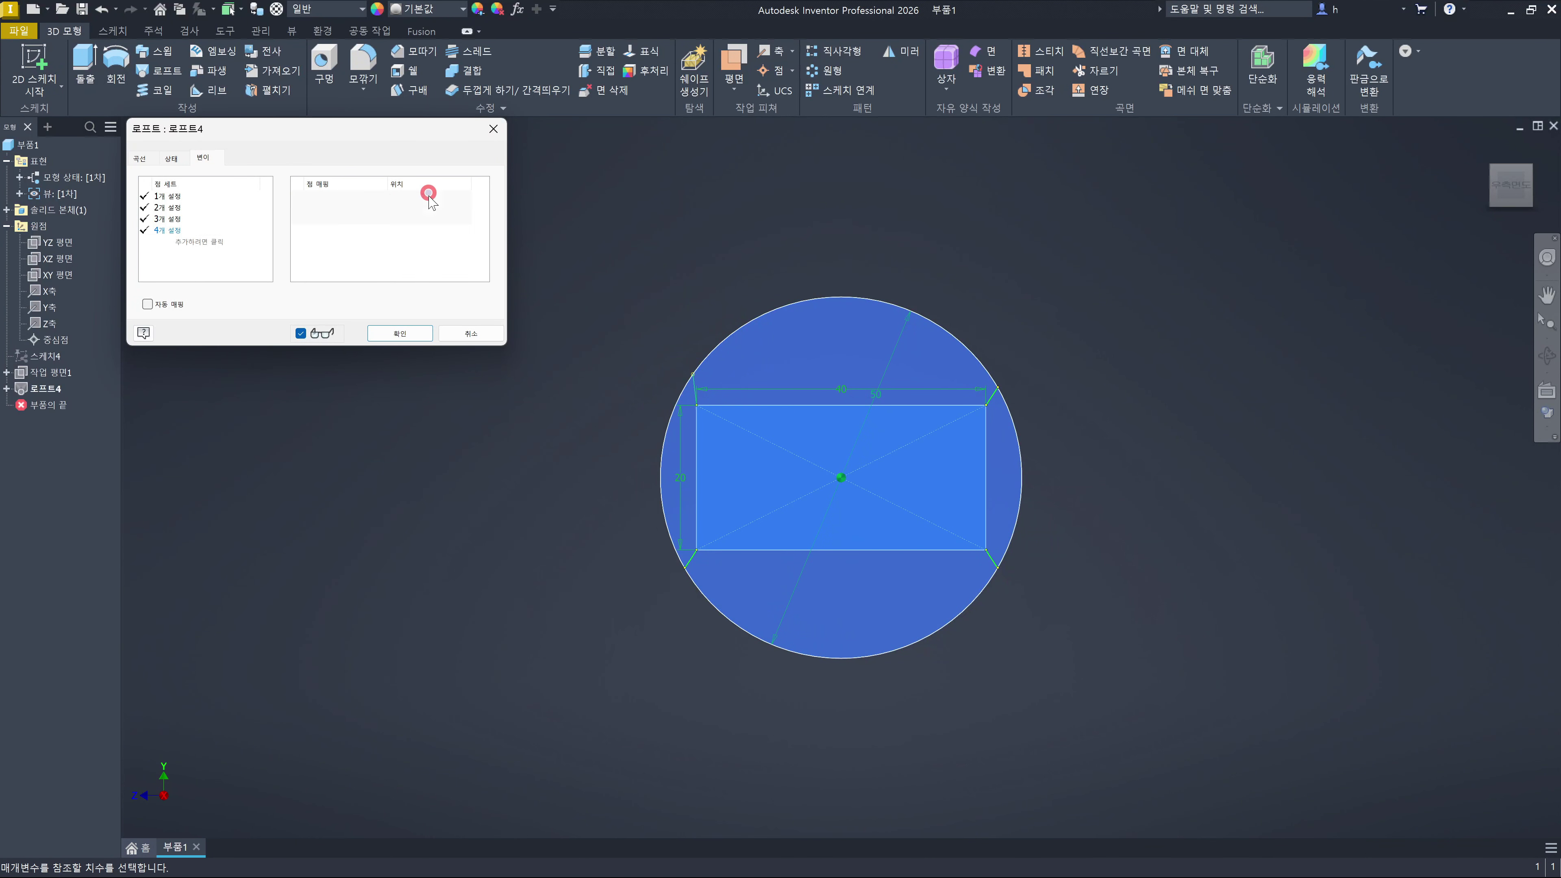
click(428, 193)
text(1/6)
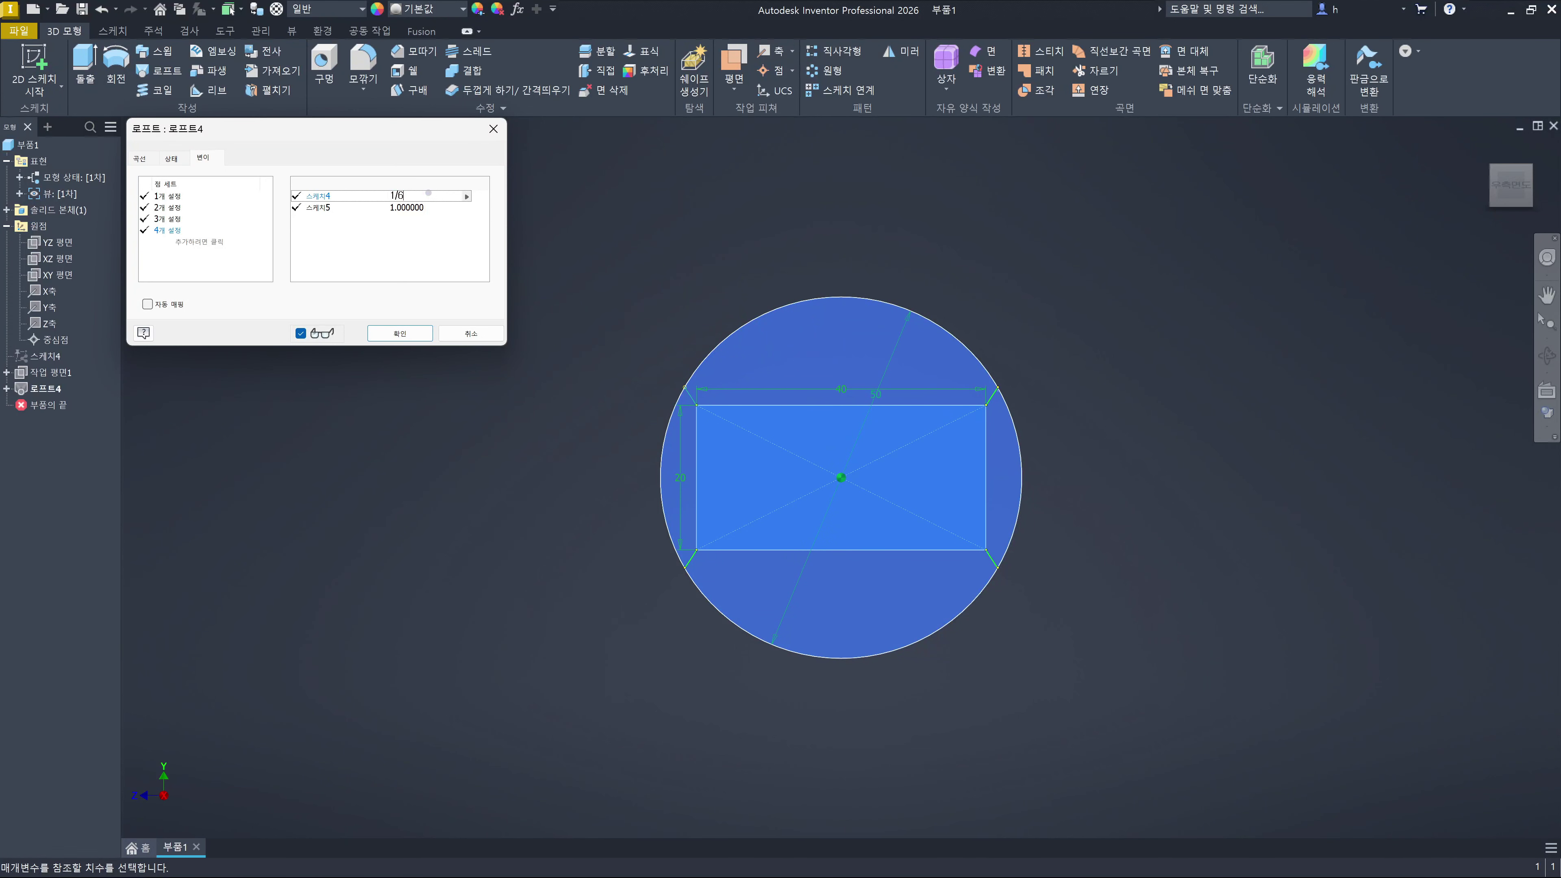
key(Return)
click(401, 333)
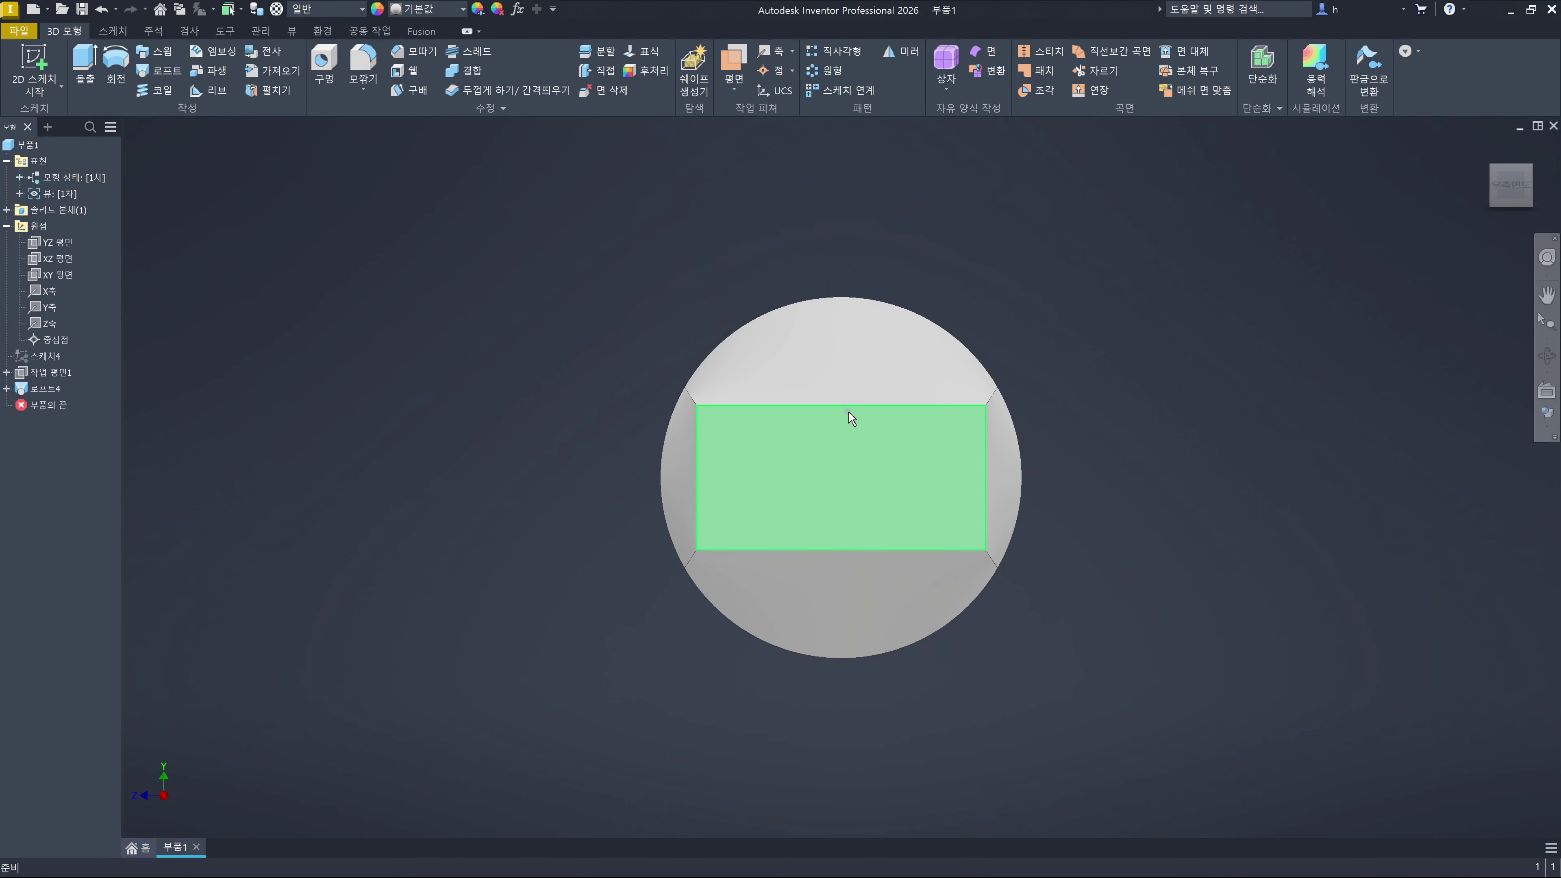
Delete the 로프트4 loft while keeping its consumed sketches and features
mouse_move(875, 444)
click(680, 222)
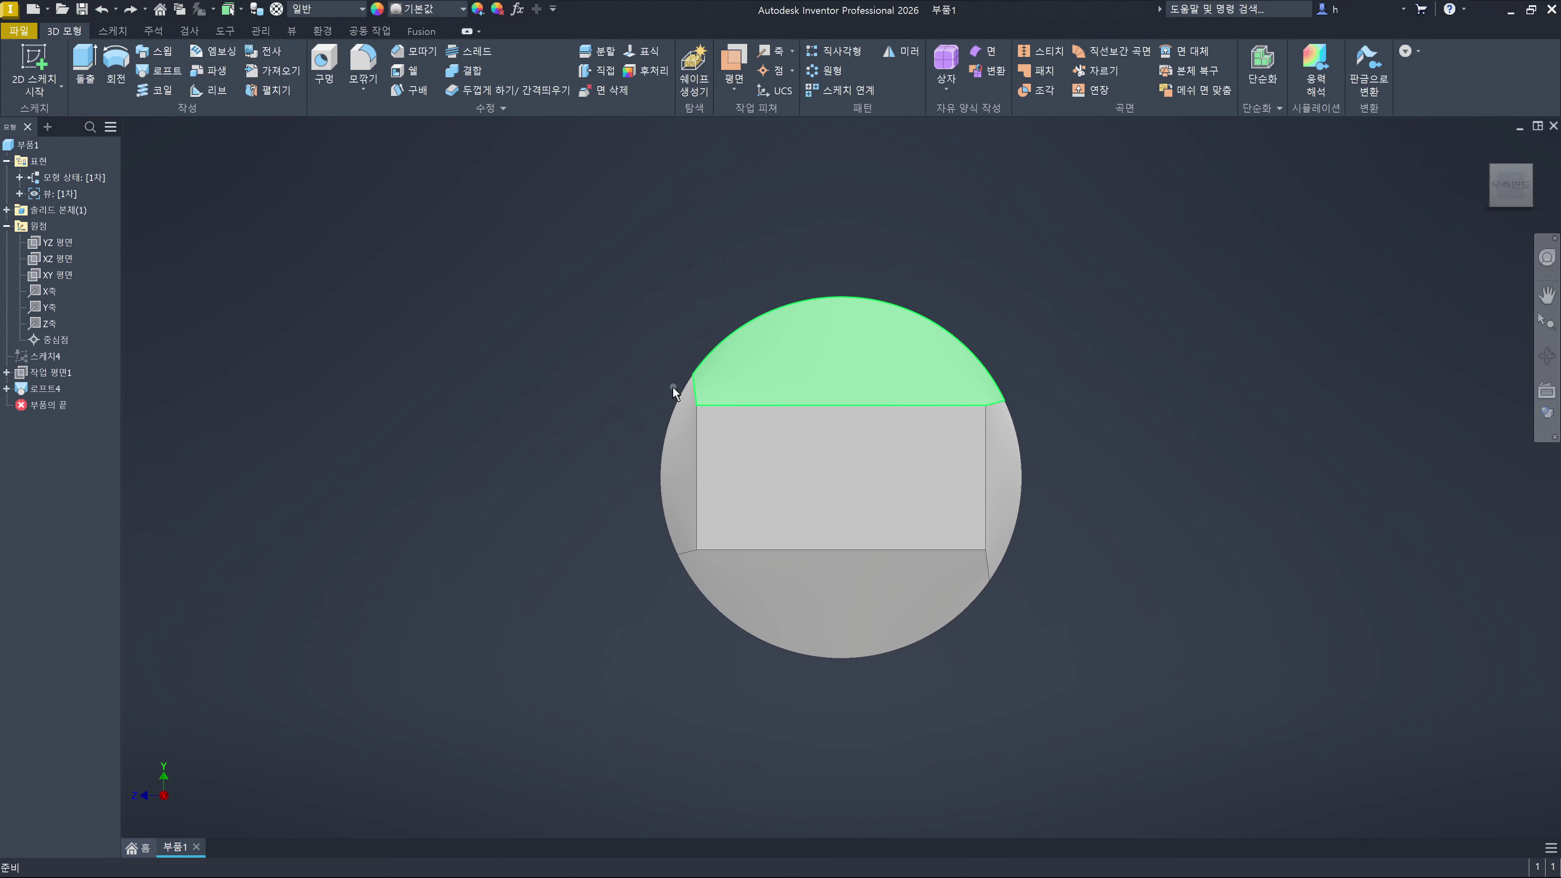
click(607, 403)
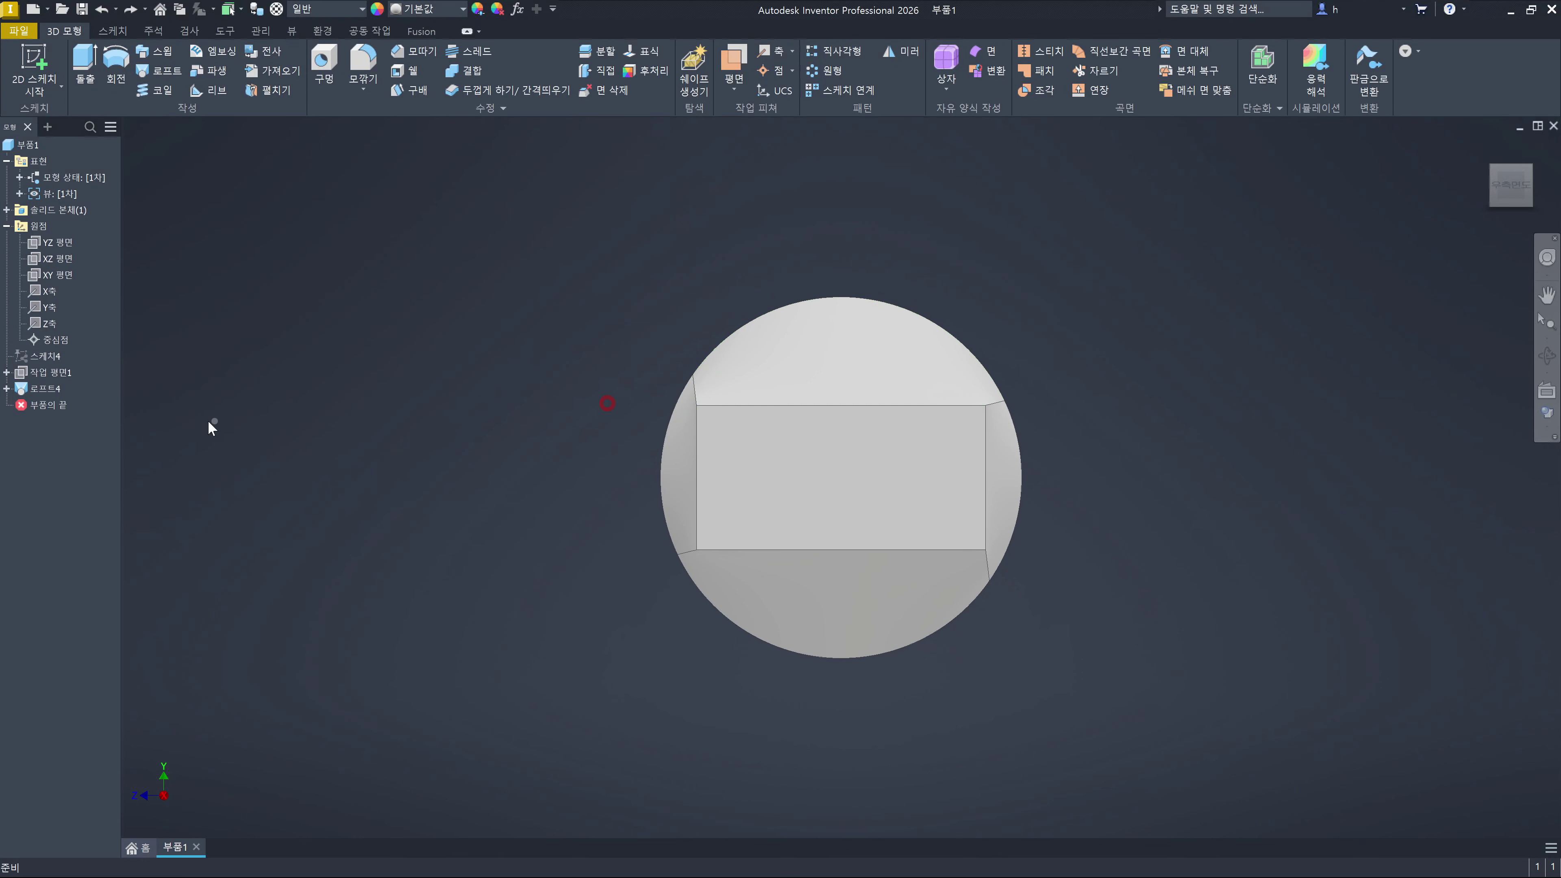
click(56, 391)
key(Delete)
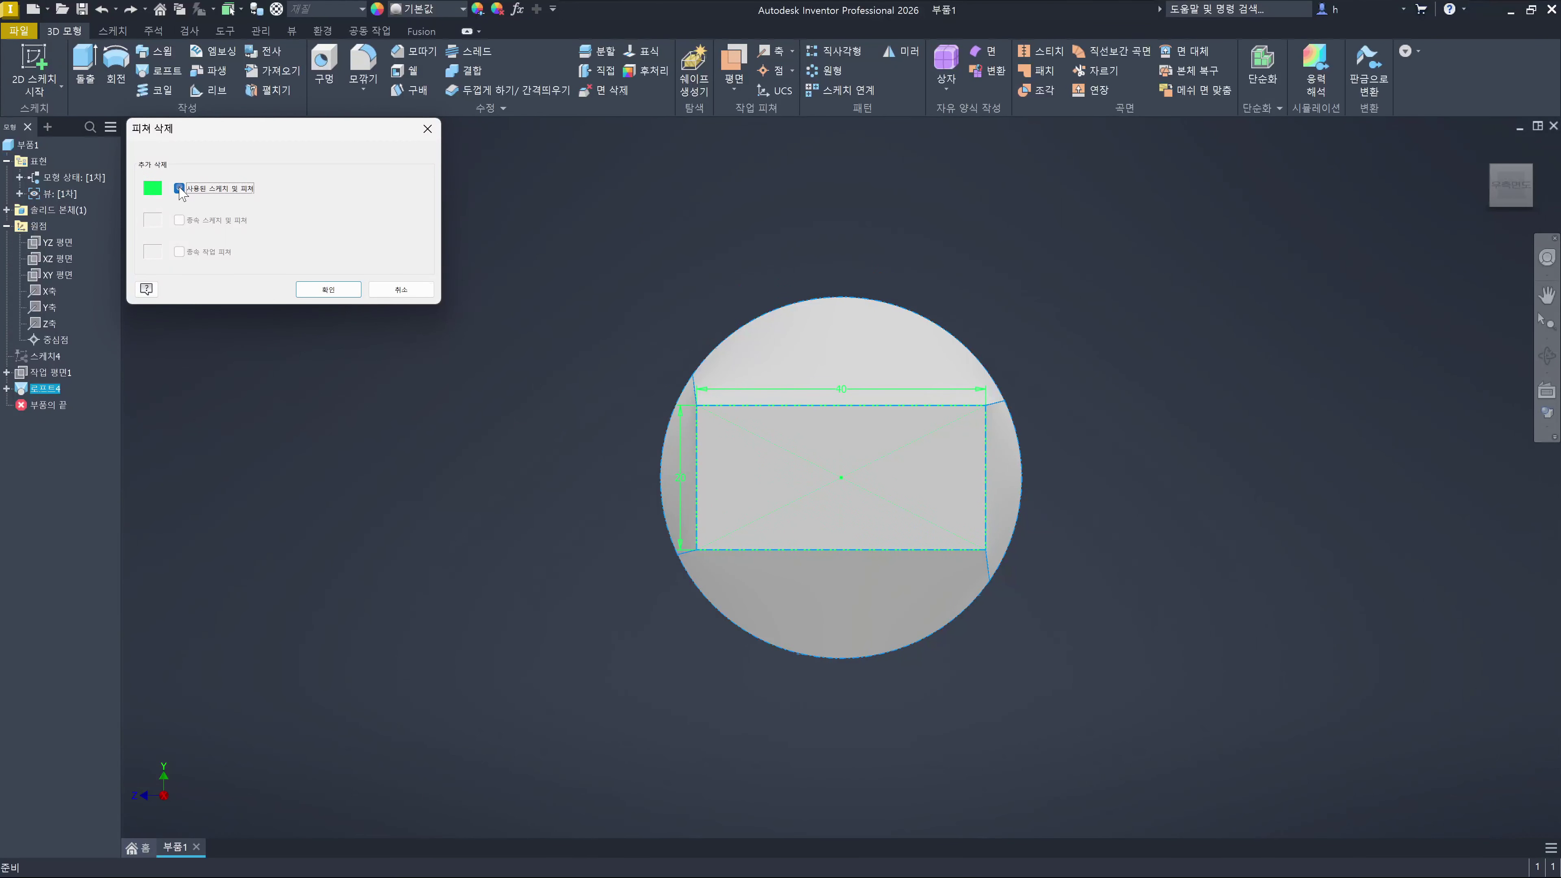
click(179, 188)
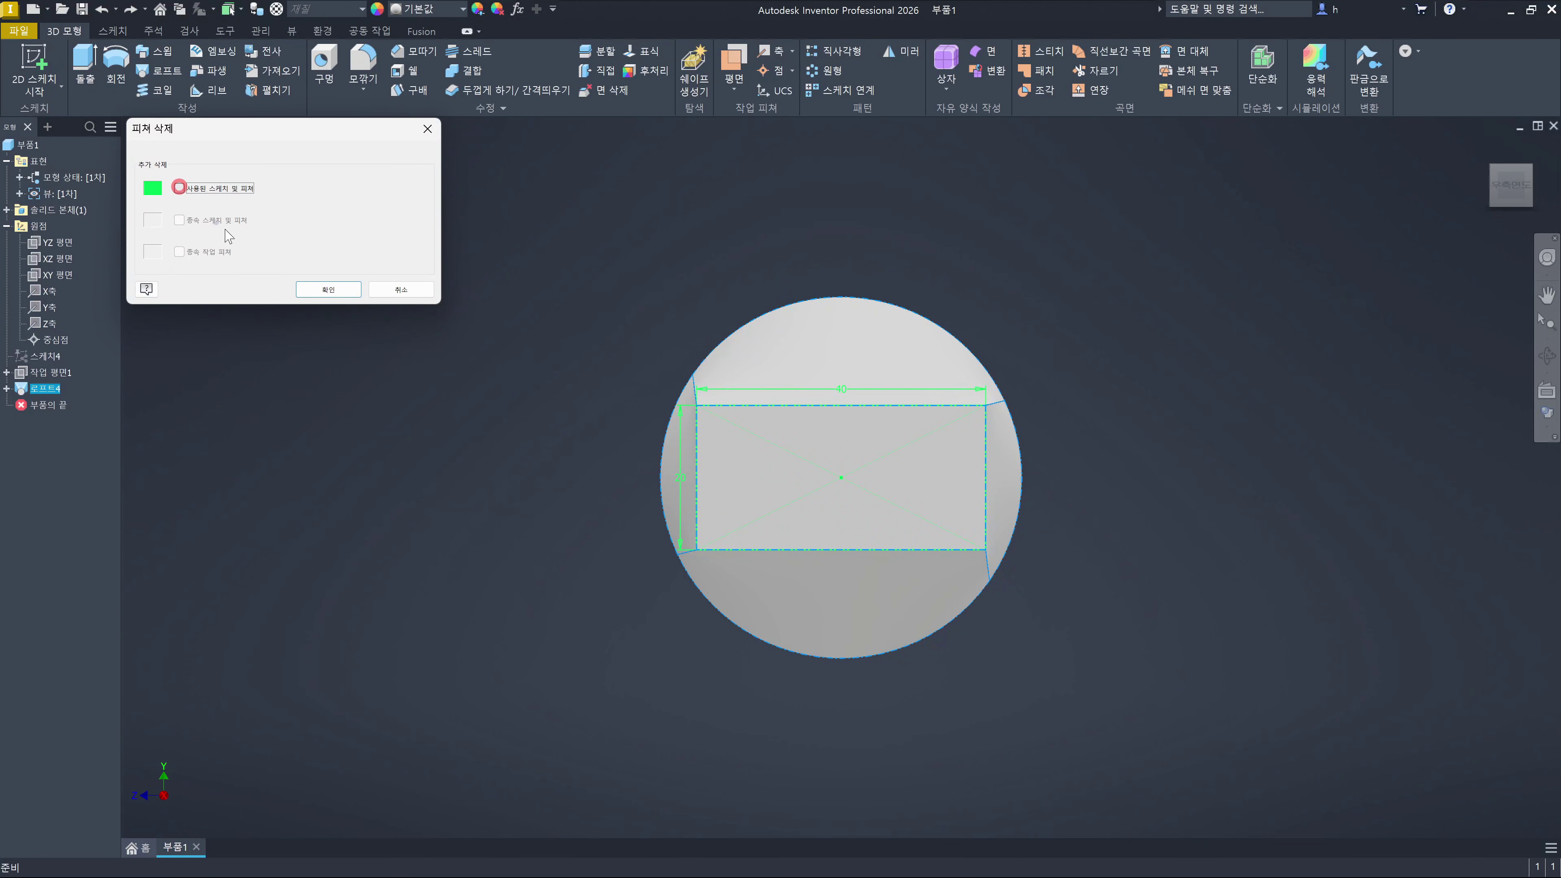
click(326, 294)
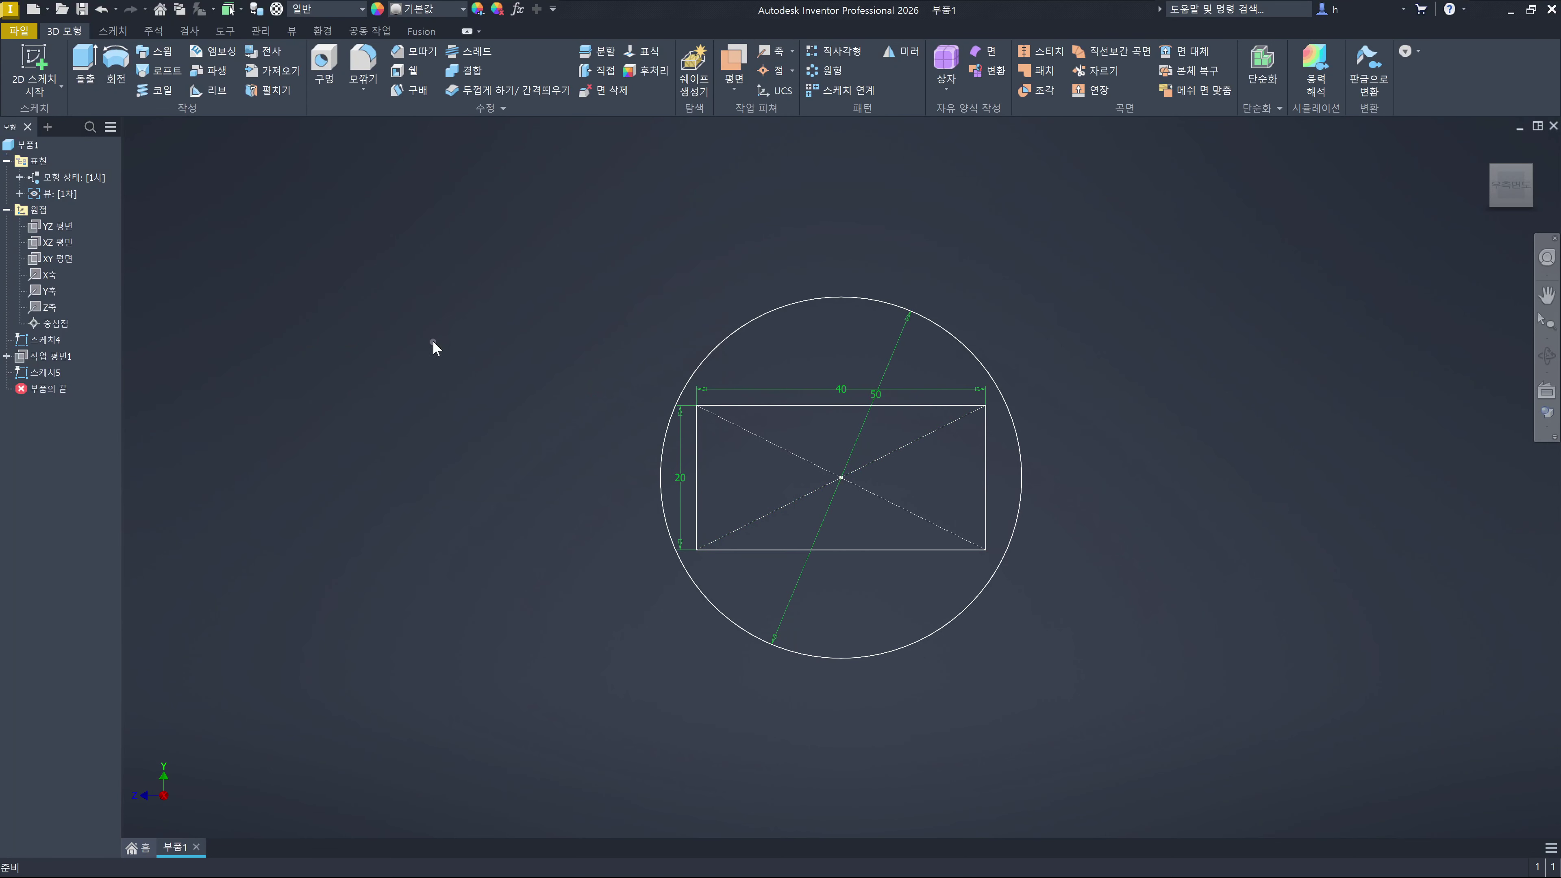
Edit the circle sketch 스케치4 and draw a slanted line across the circle from its lower-left edge to its upper-right edge
shift+drag(520, 341, 548, 425)
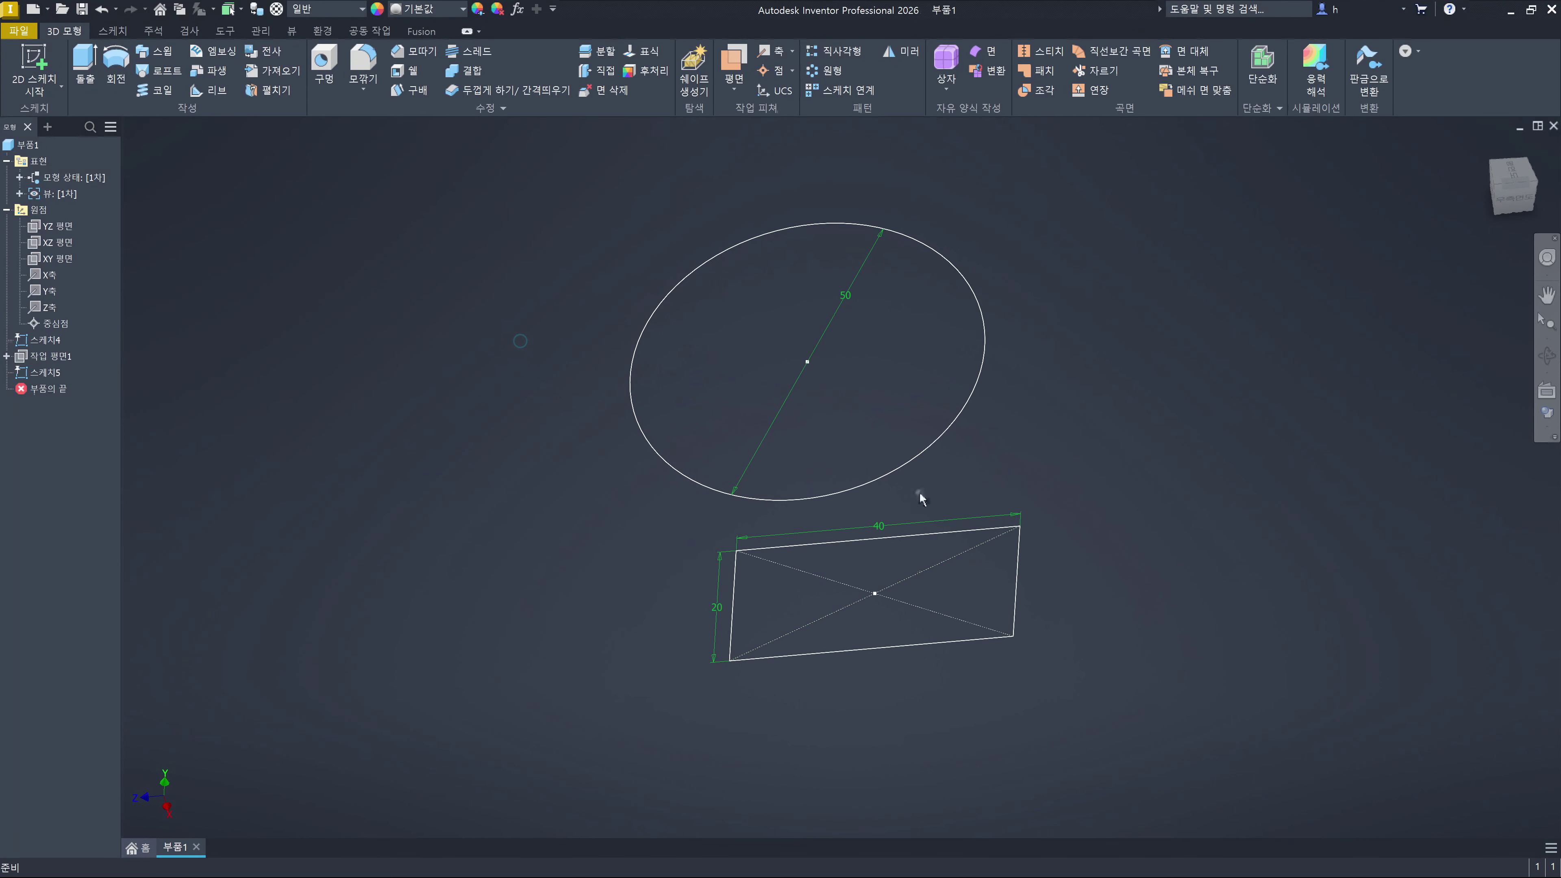
click(920, 460)
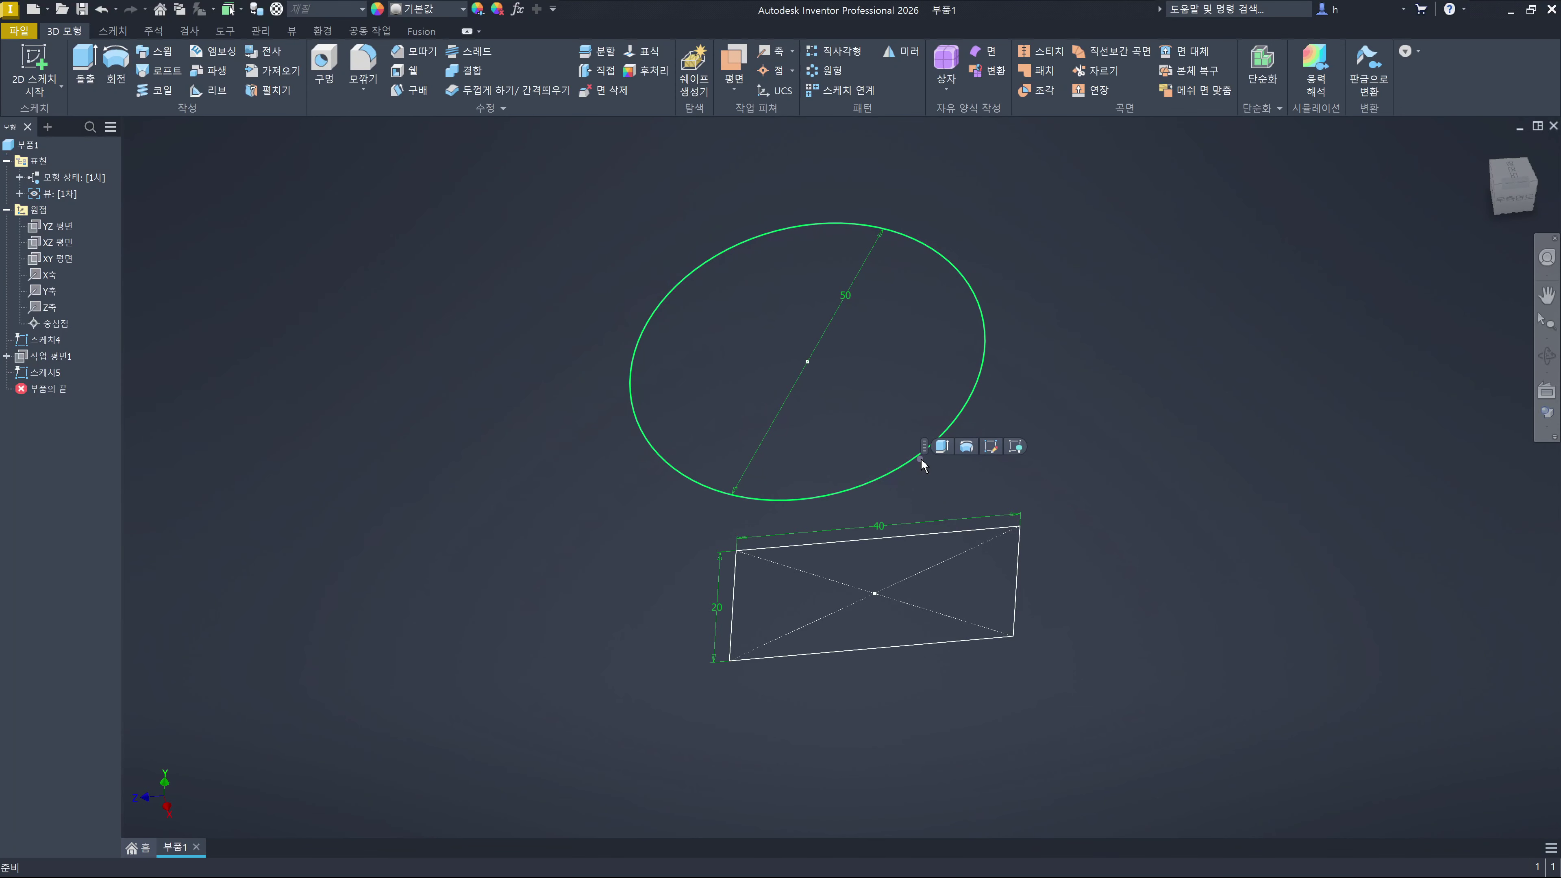
click(443, 404)
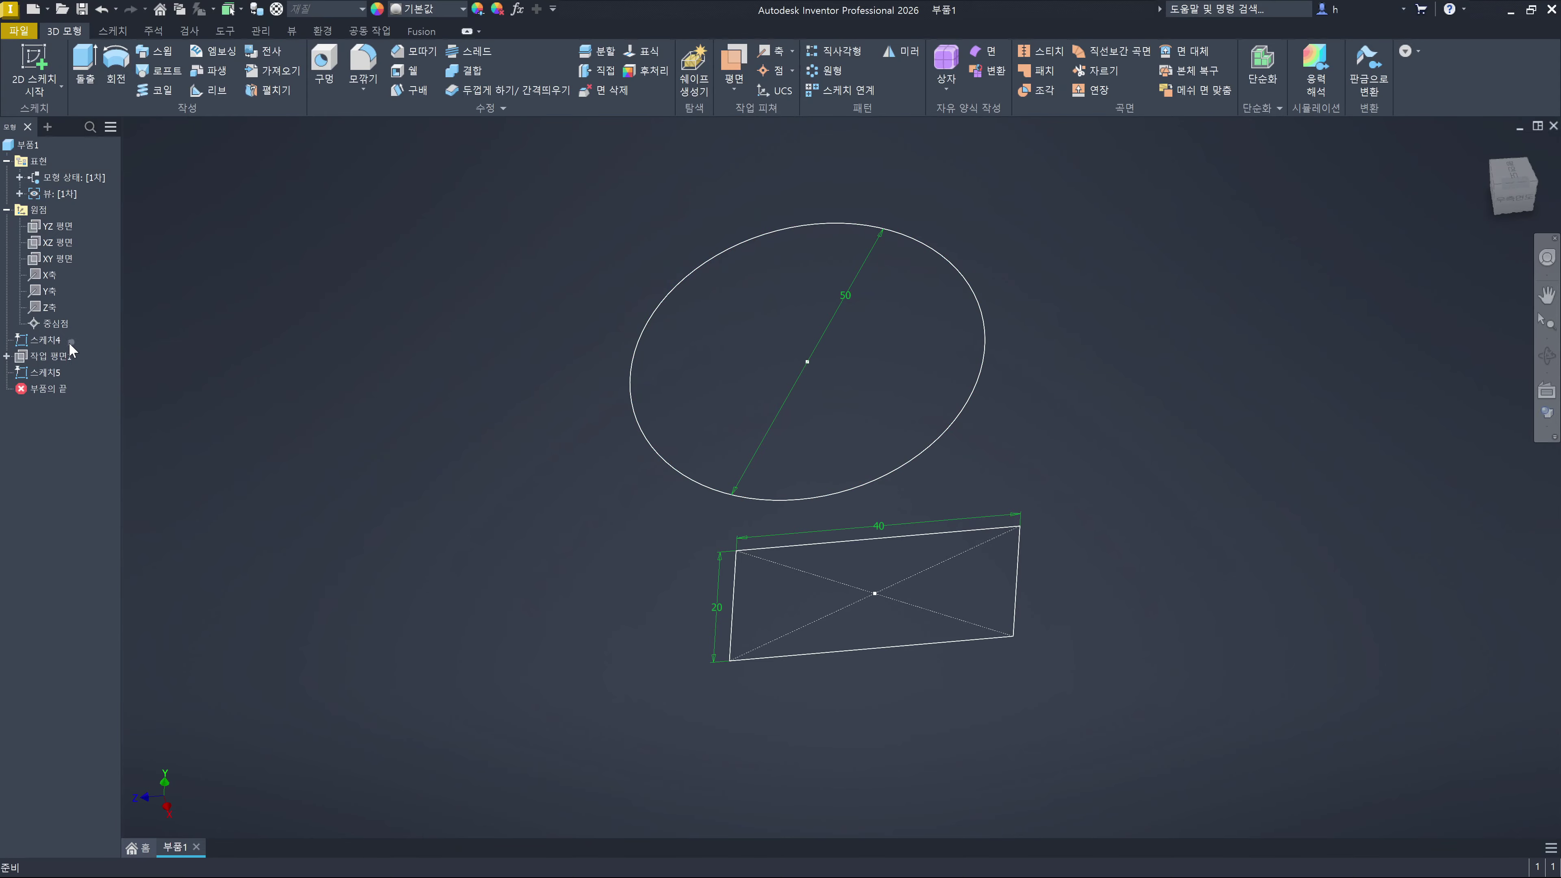
click(53, 342)
double_click(53, 342)
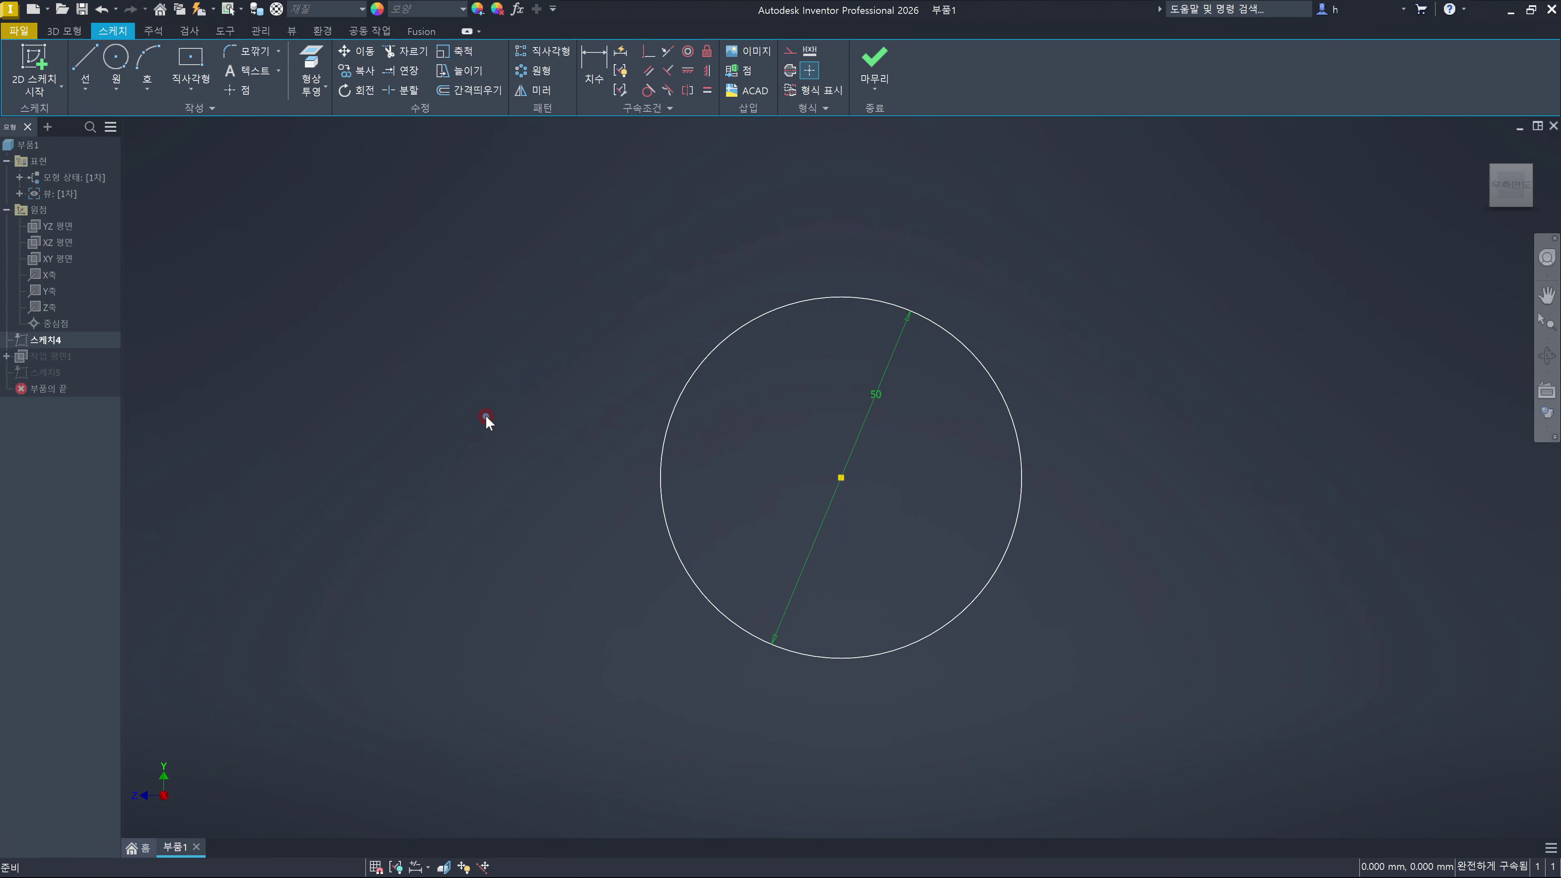
key(l)
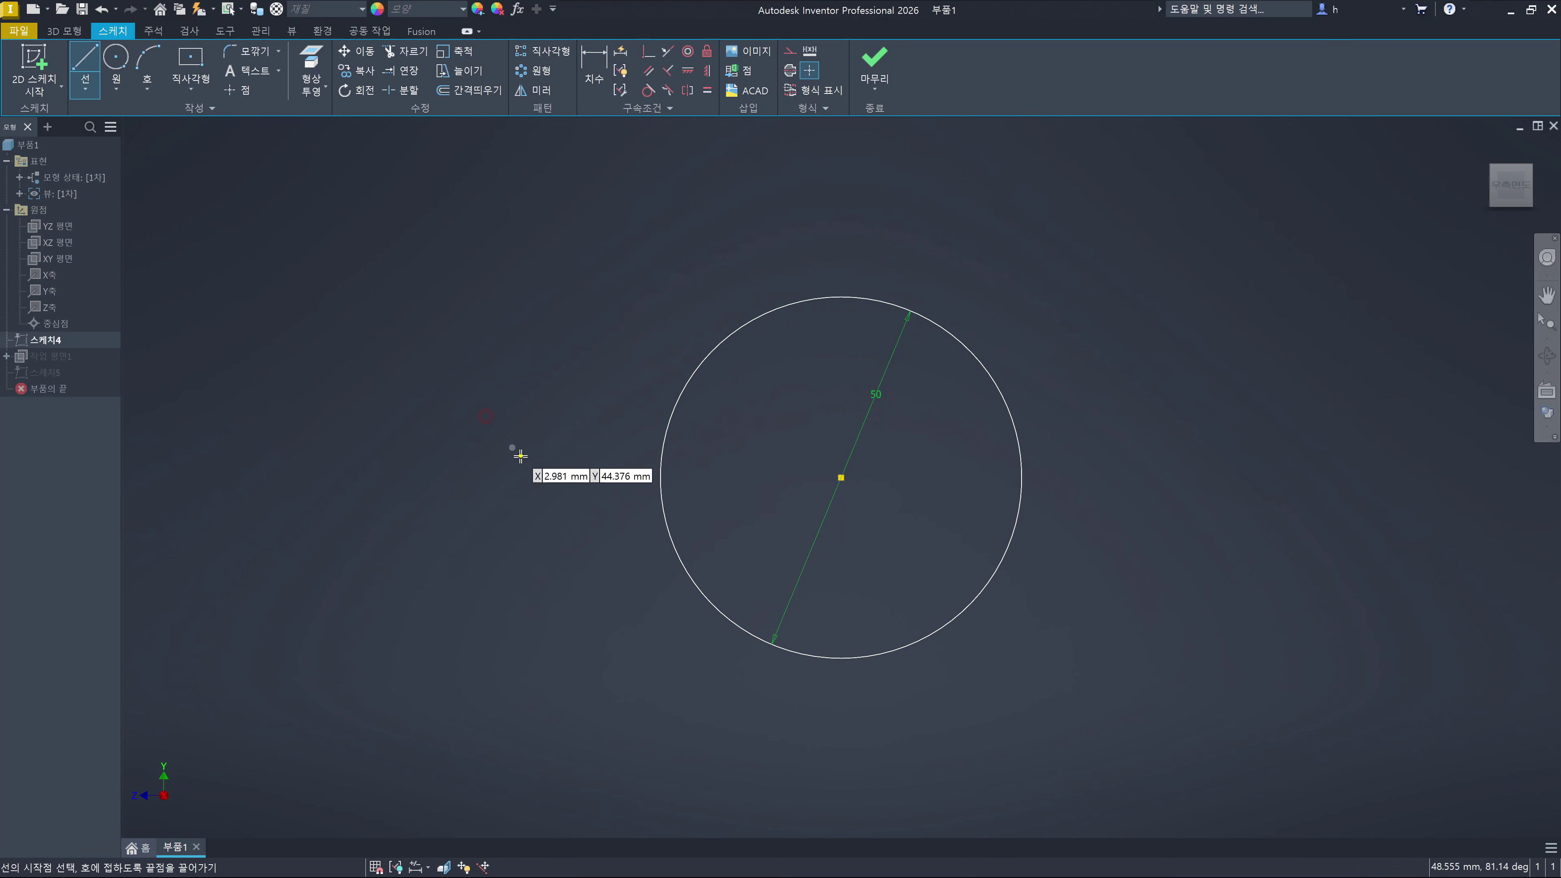
click(678, 555)
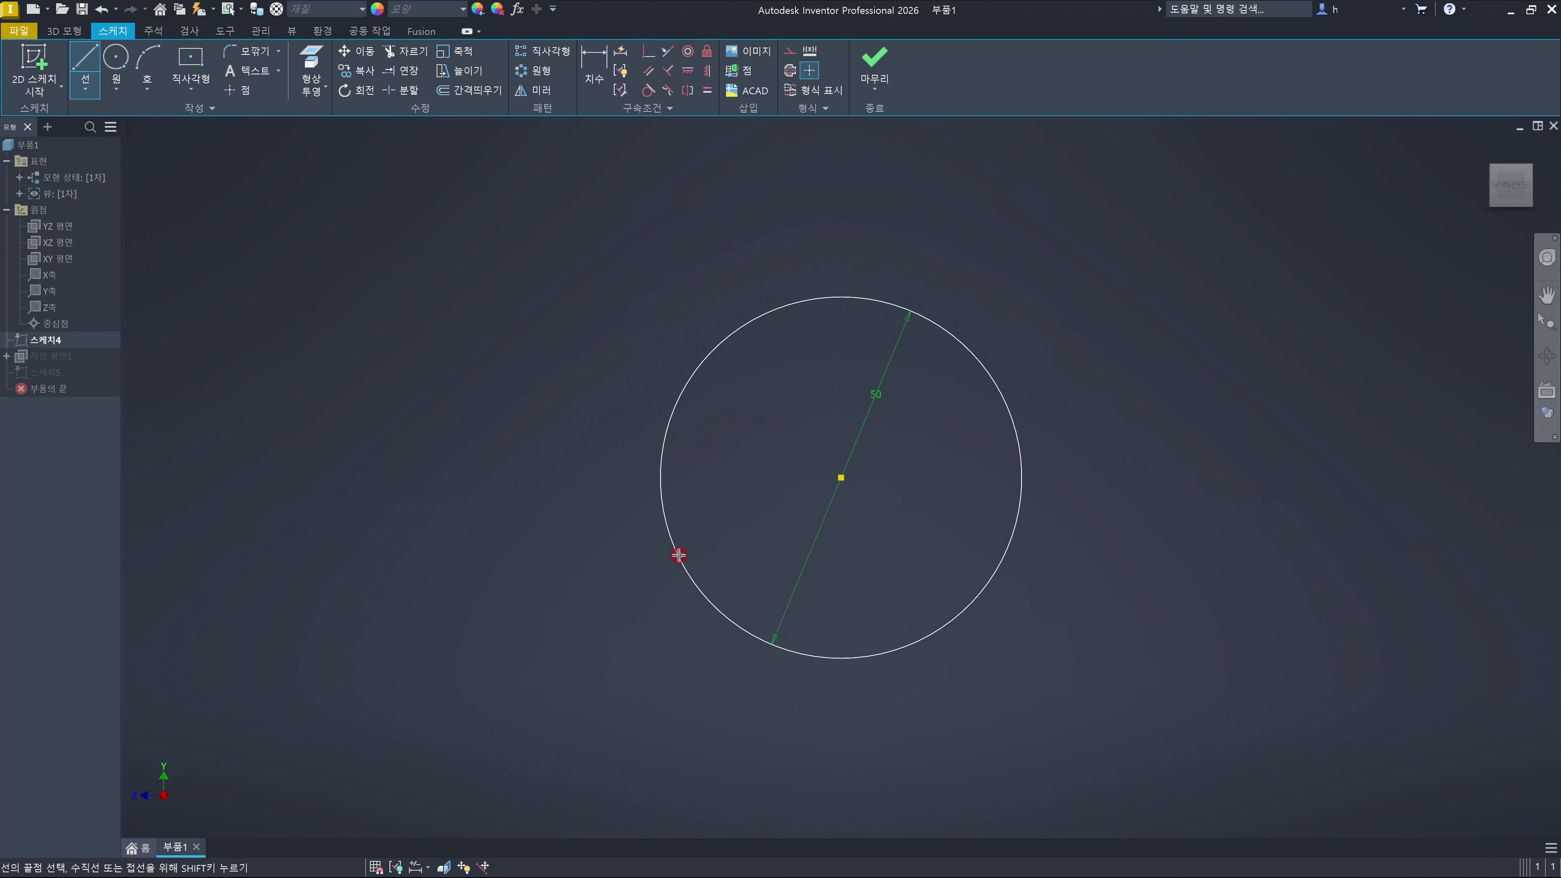
click(1012, 420)
key(Escape)
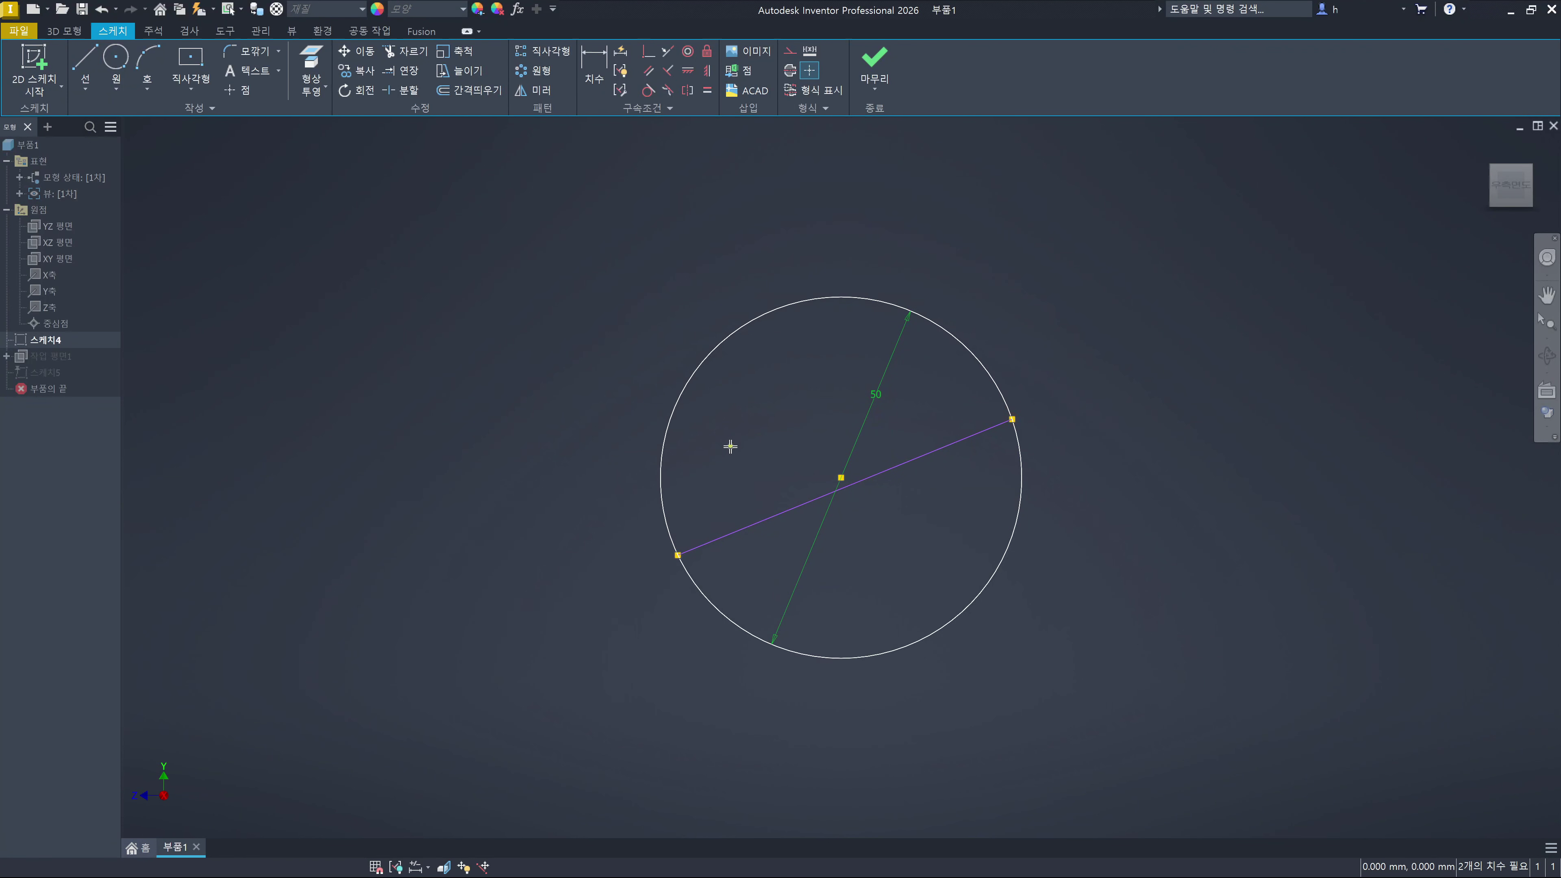
Draw a second line across the circle from its upper-left edge to its lower-right edge, crossing the first line
key(l)
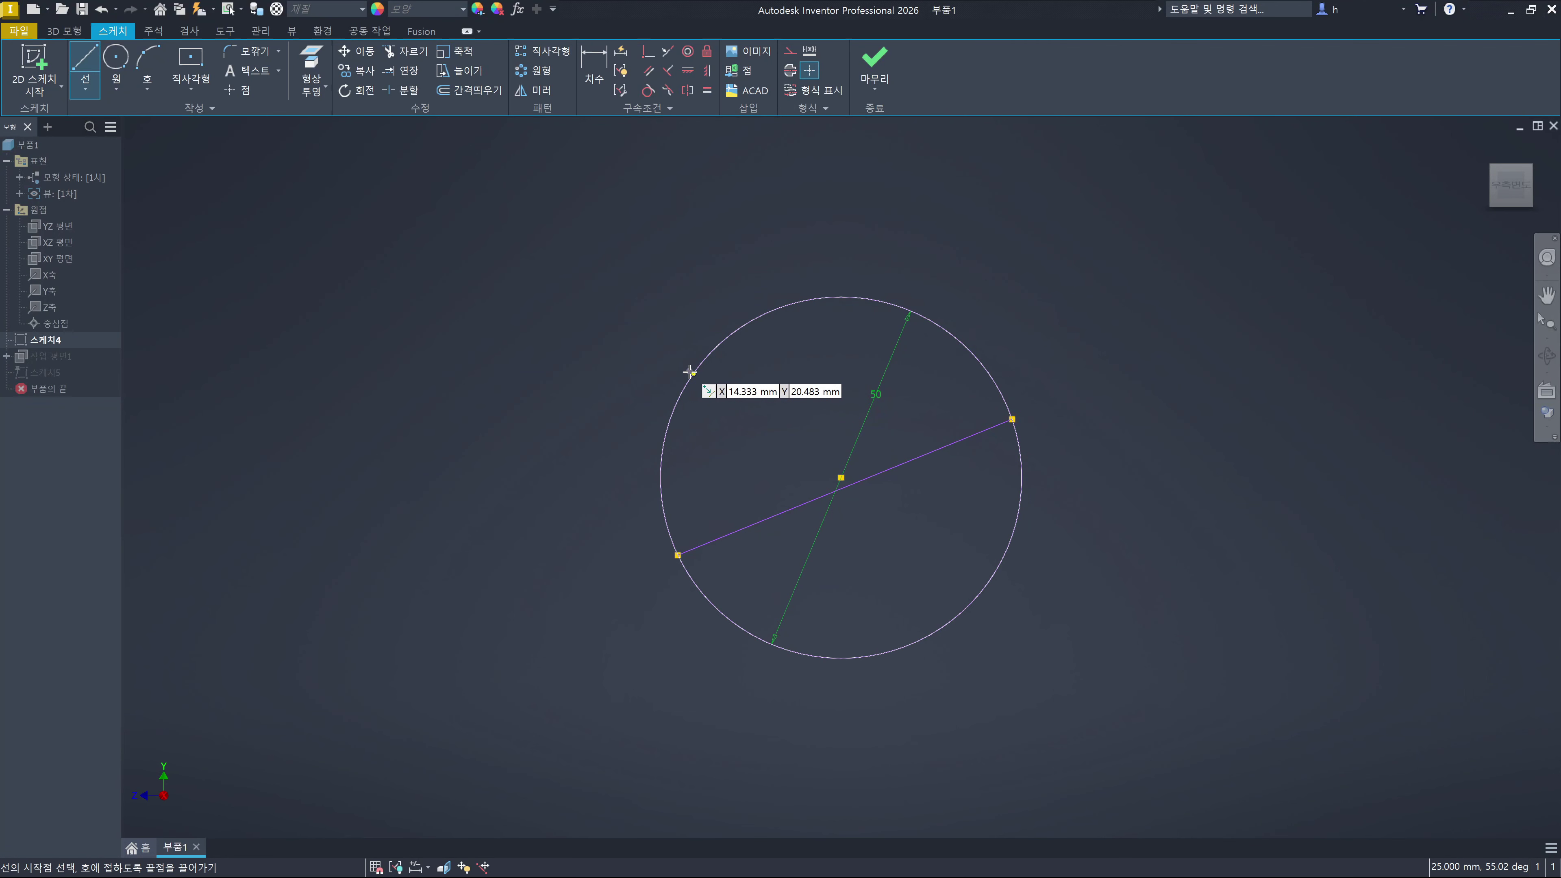
click(691, 372)
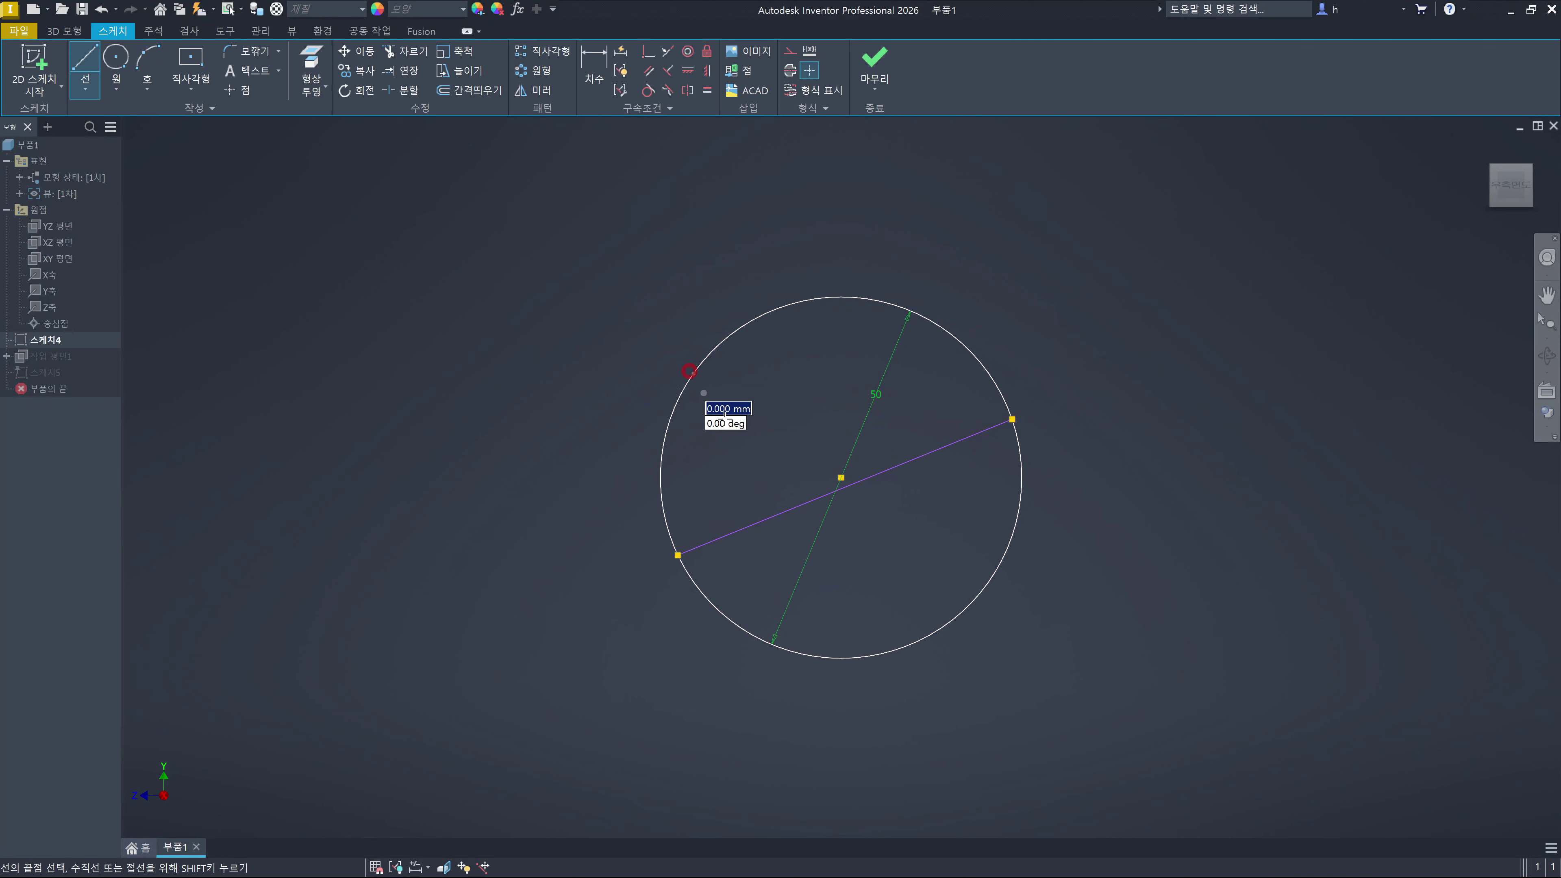
click(957, 615)
key(Escape)
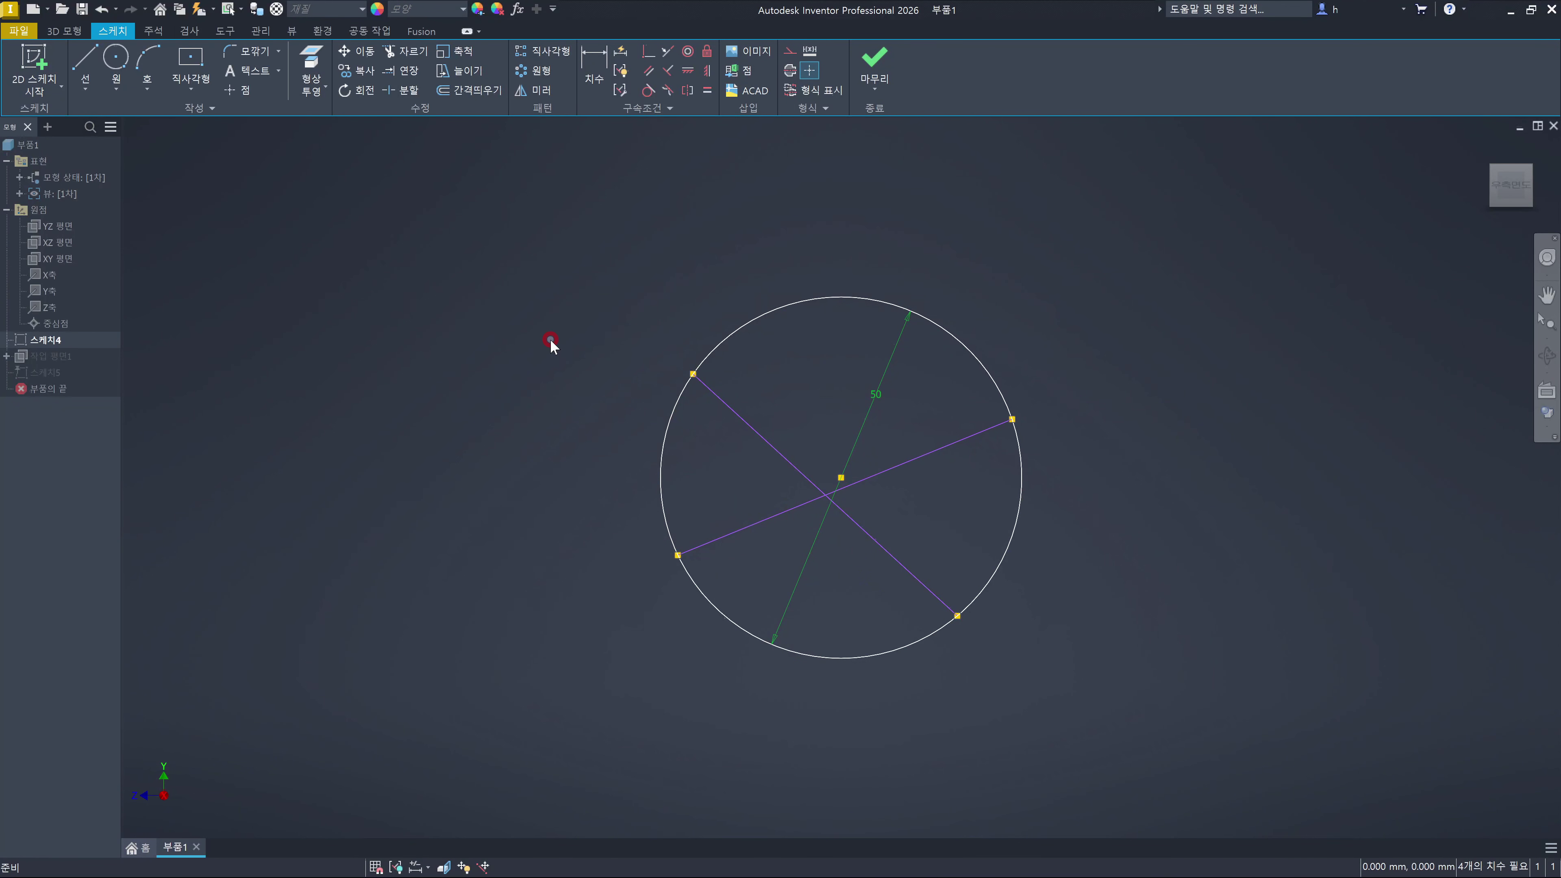
Align the crossing lines' endpoints with vertical constraints on the upper and lower pairs and a horizontal constraint on the left pair
key(i)
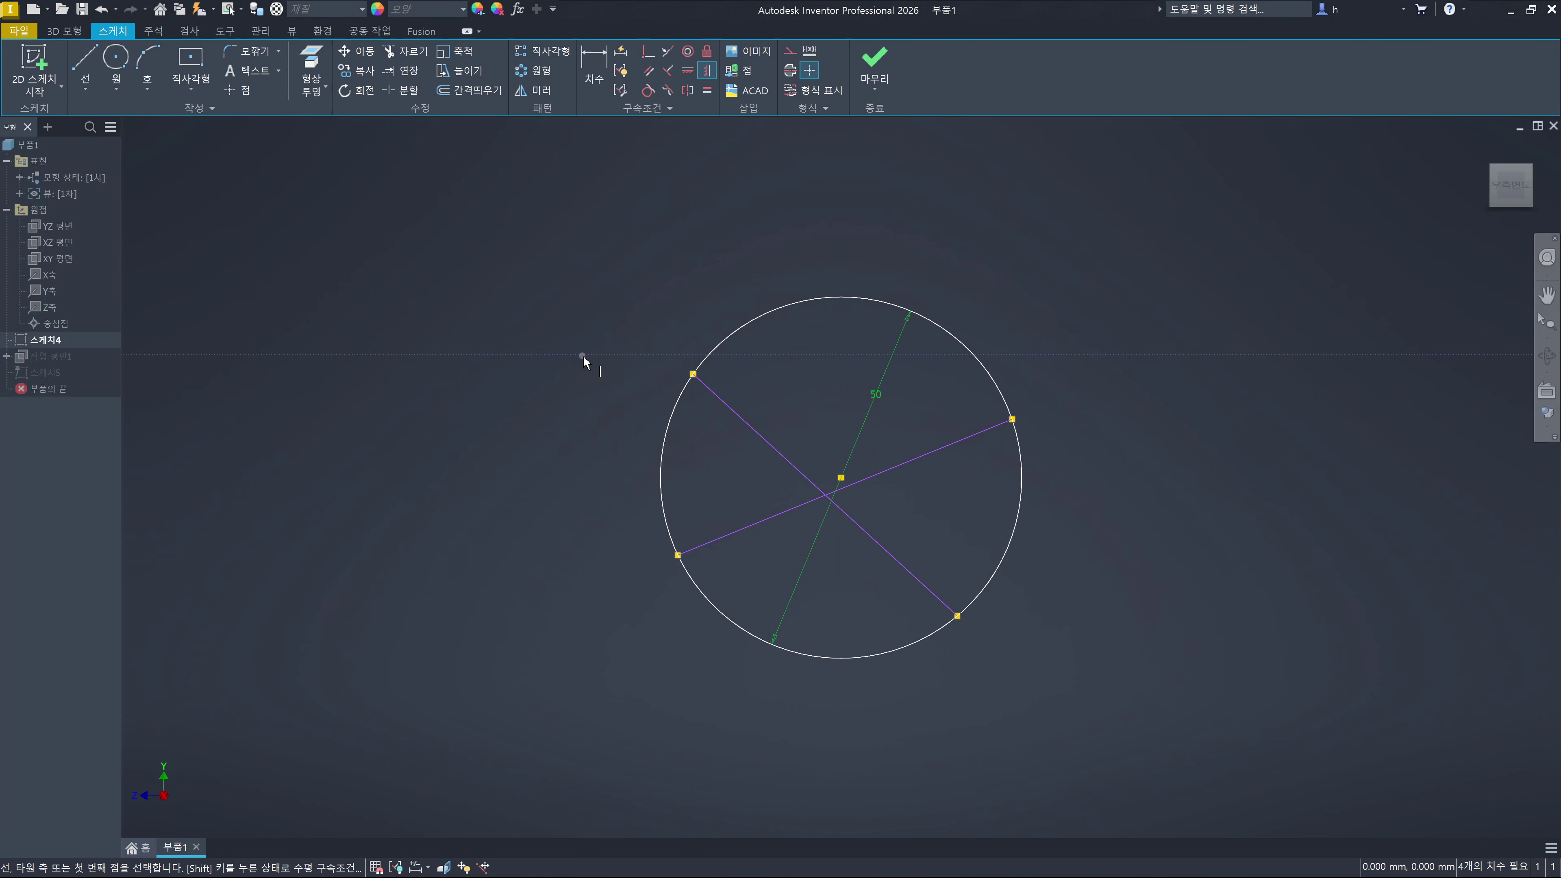
click(693, 373)
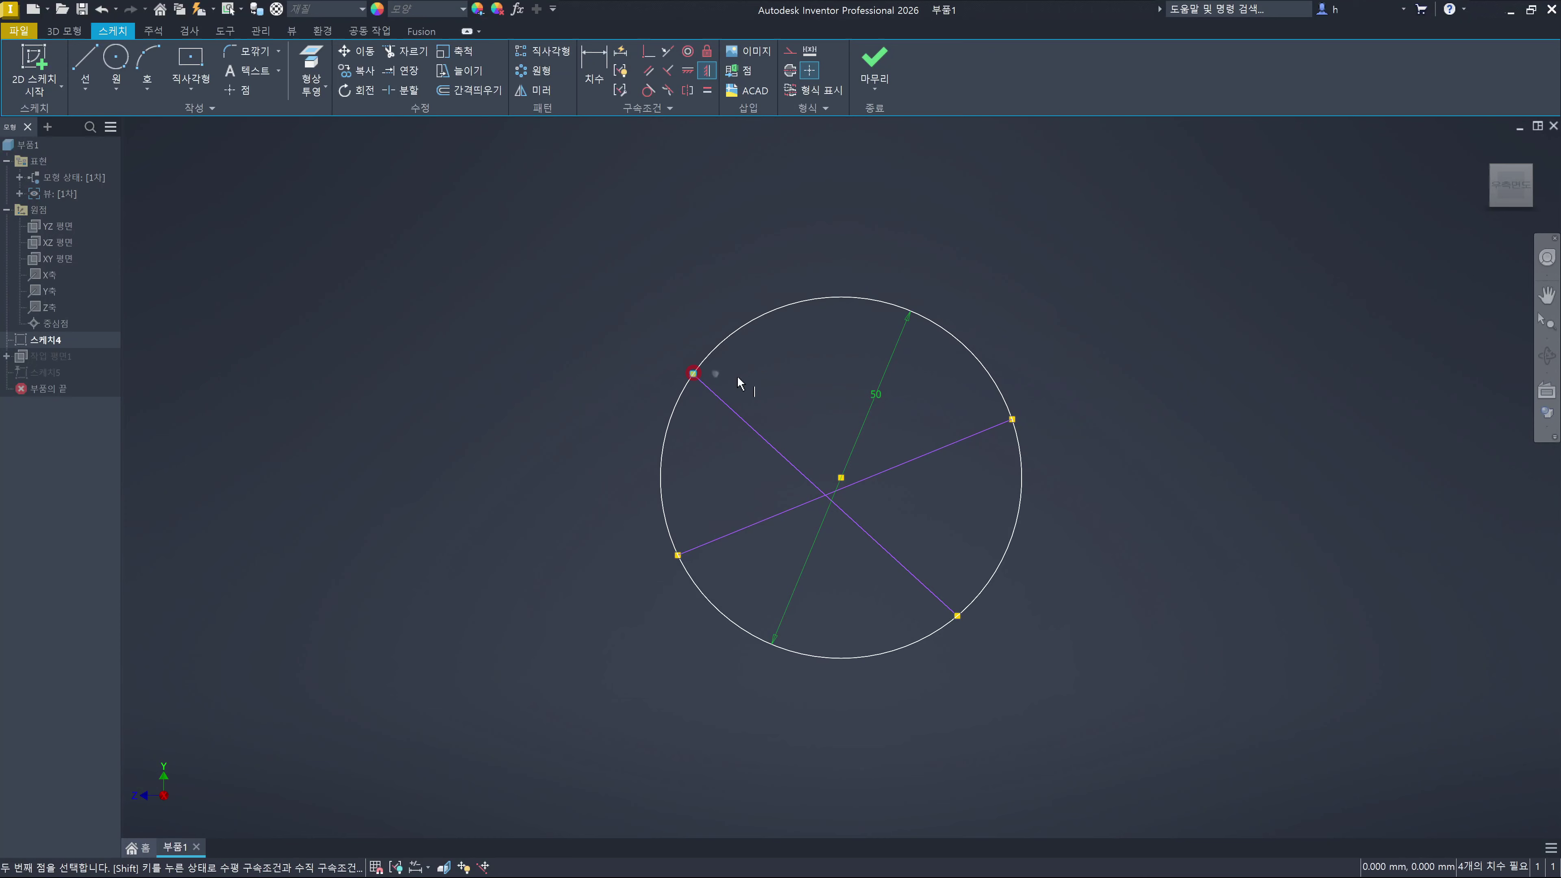
click(1011, 419)
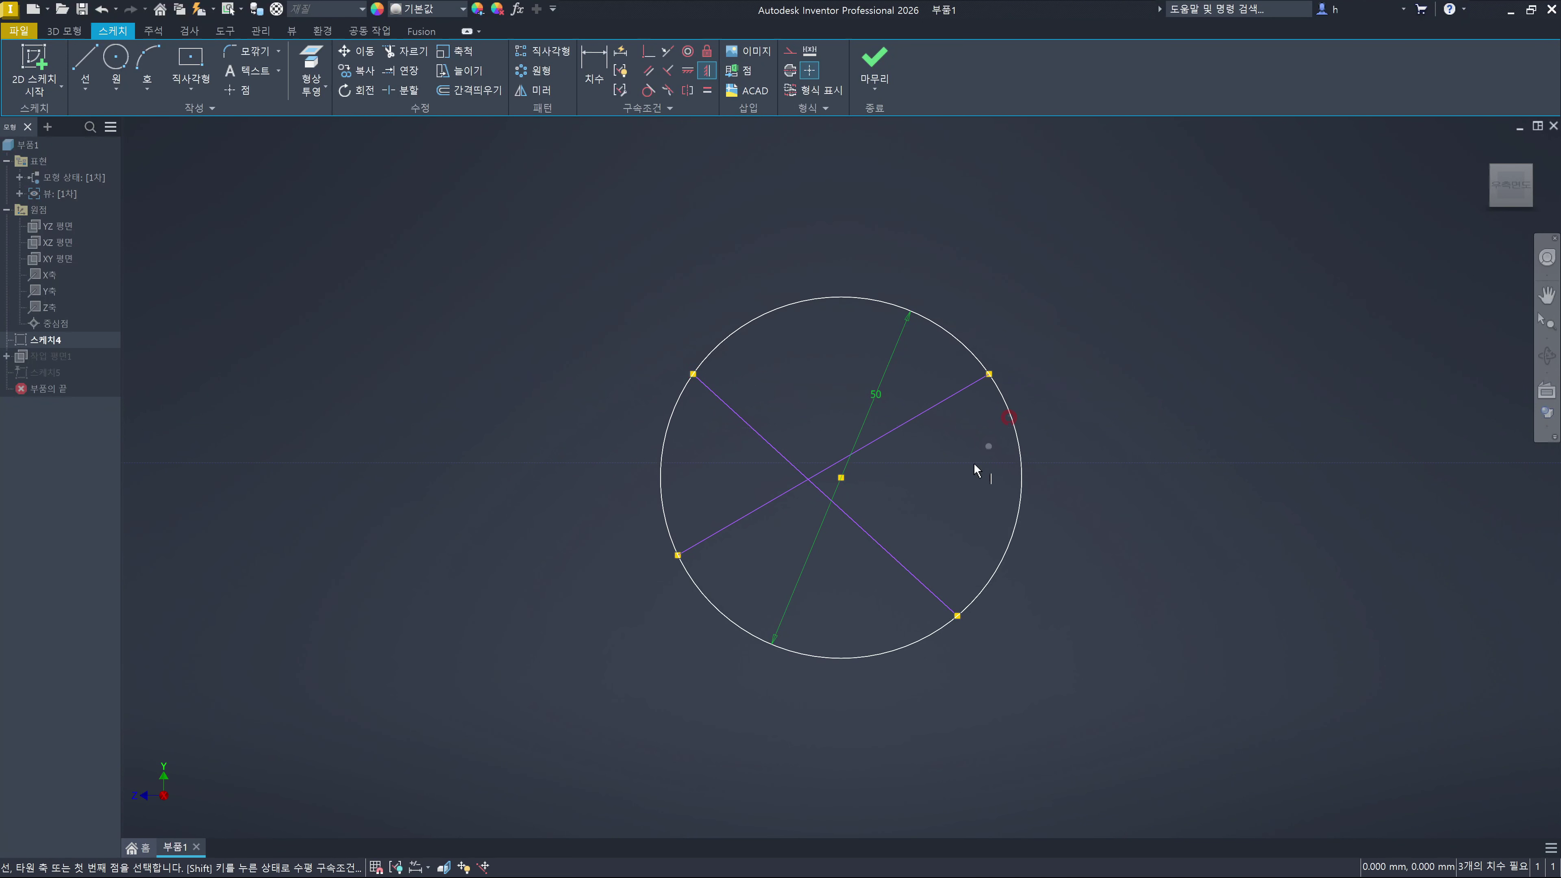
click(678, 554)
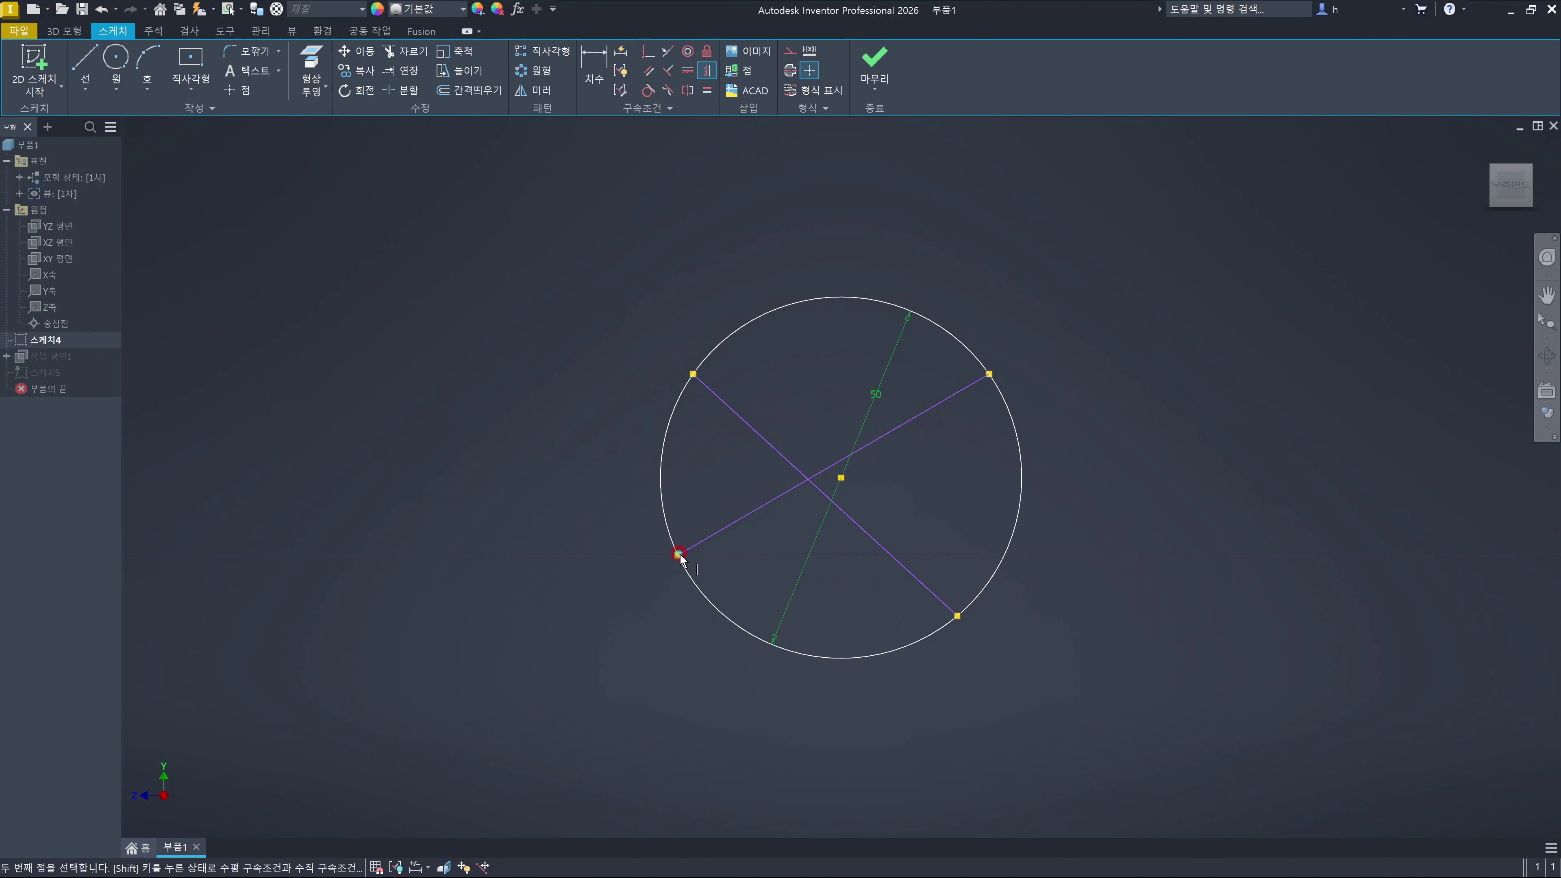
click(957, 615)
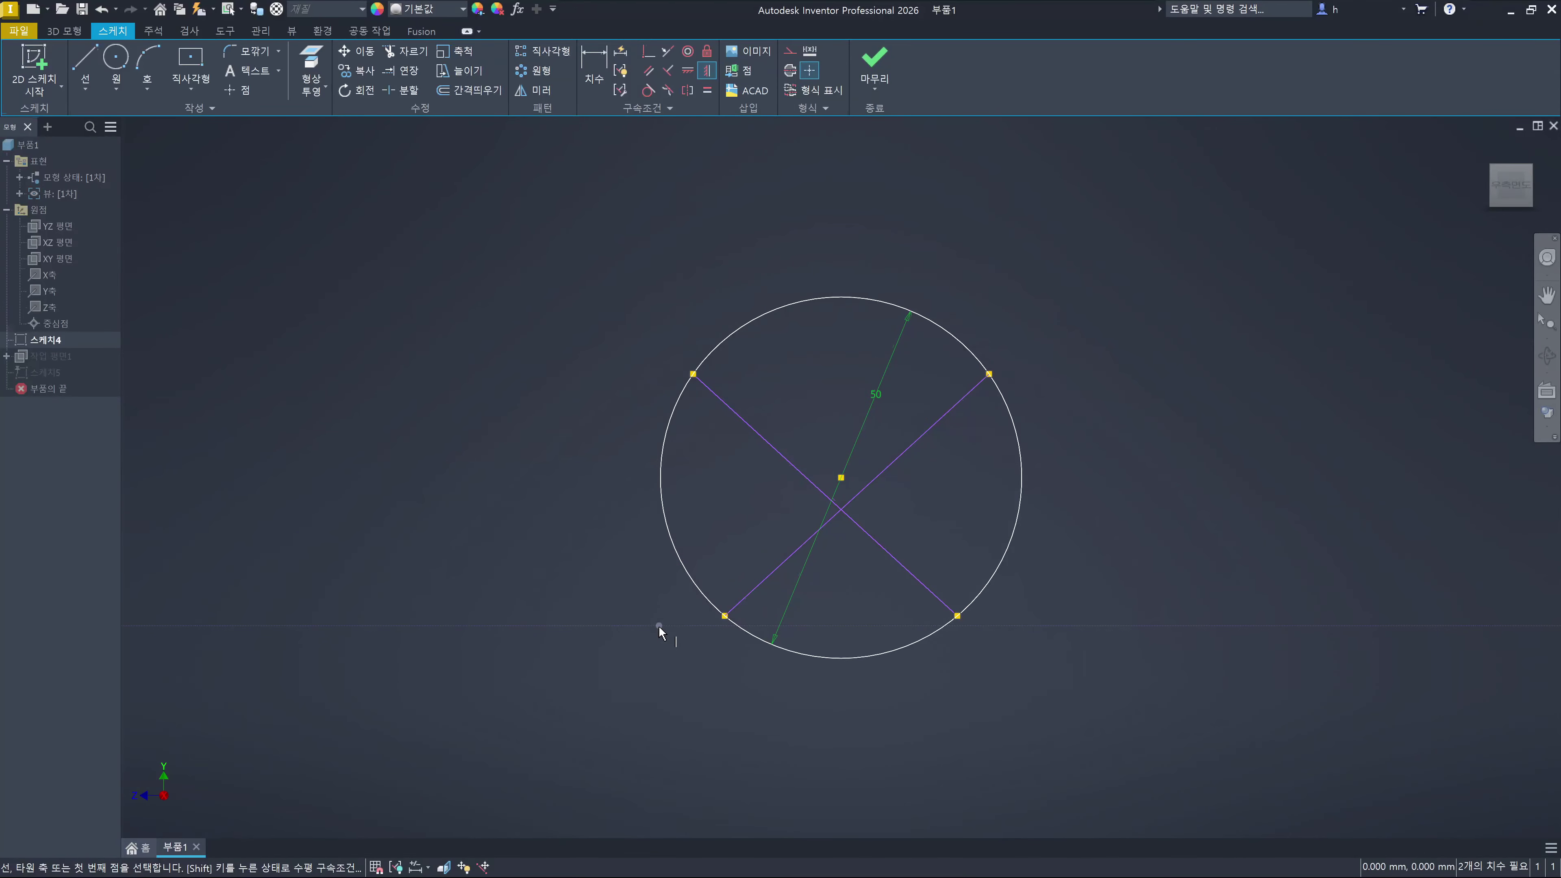
click(693, 372)
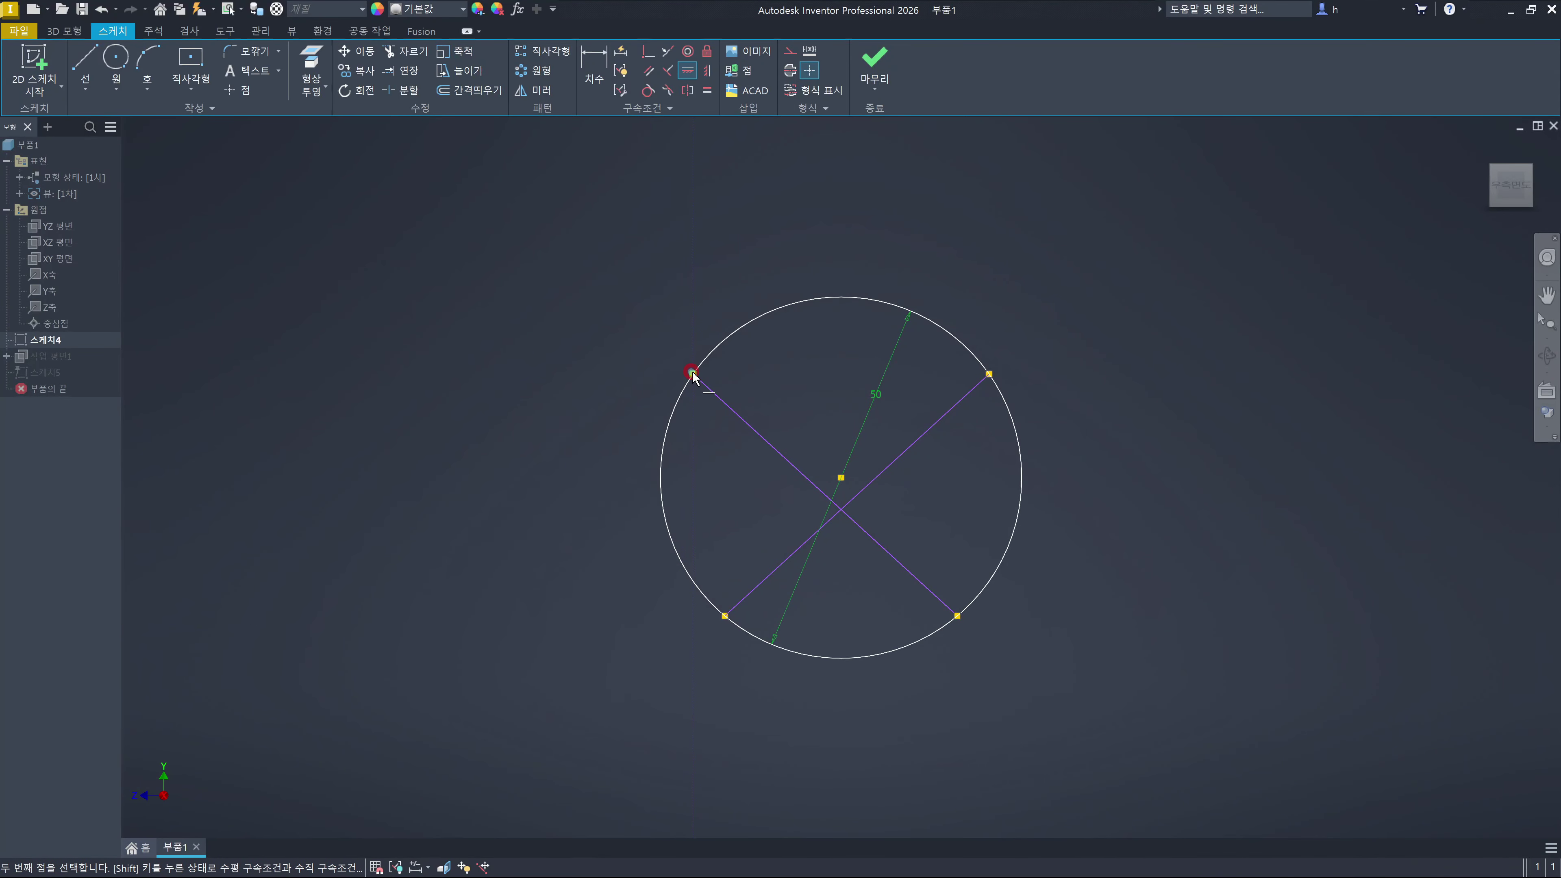
click(724, 615)
key(Escape)
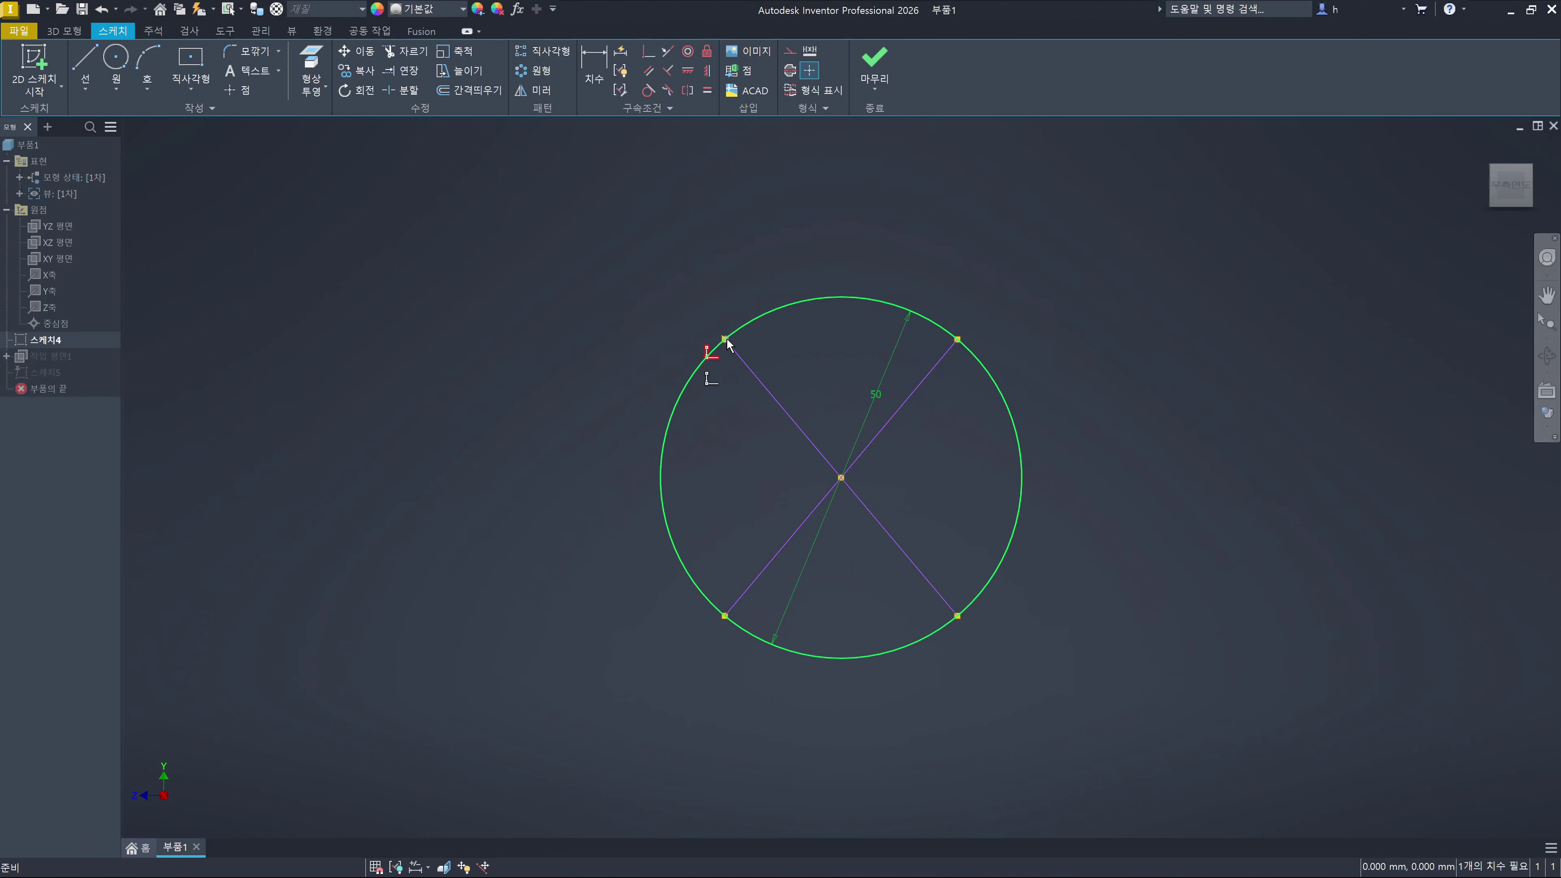
Move the crossing lines' upper-left endpoint down along the circle so both lines lie at a flatter angle
mouse_move(725, 339)
mouse_down()
mouse_move(682, 403)
mouse_move(726, 368)
mouse_up()
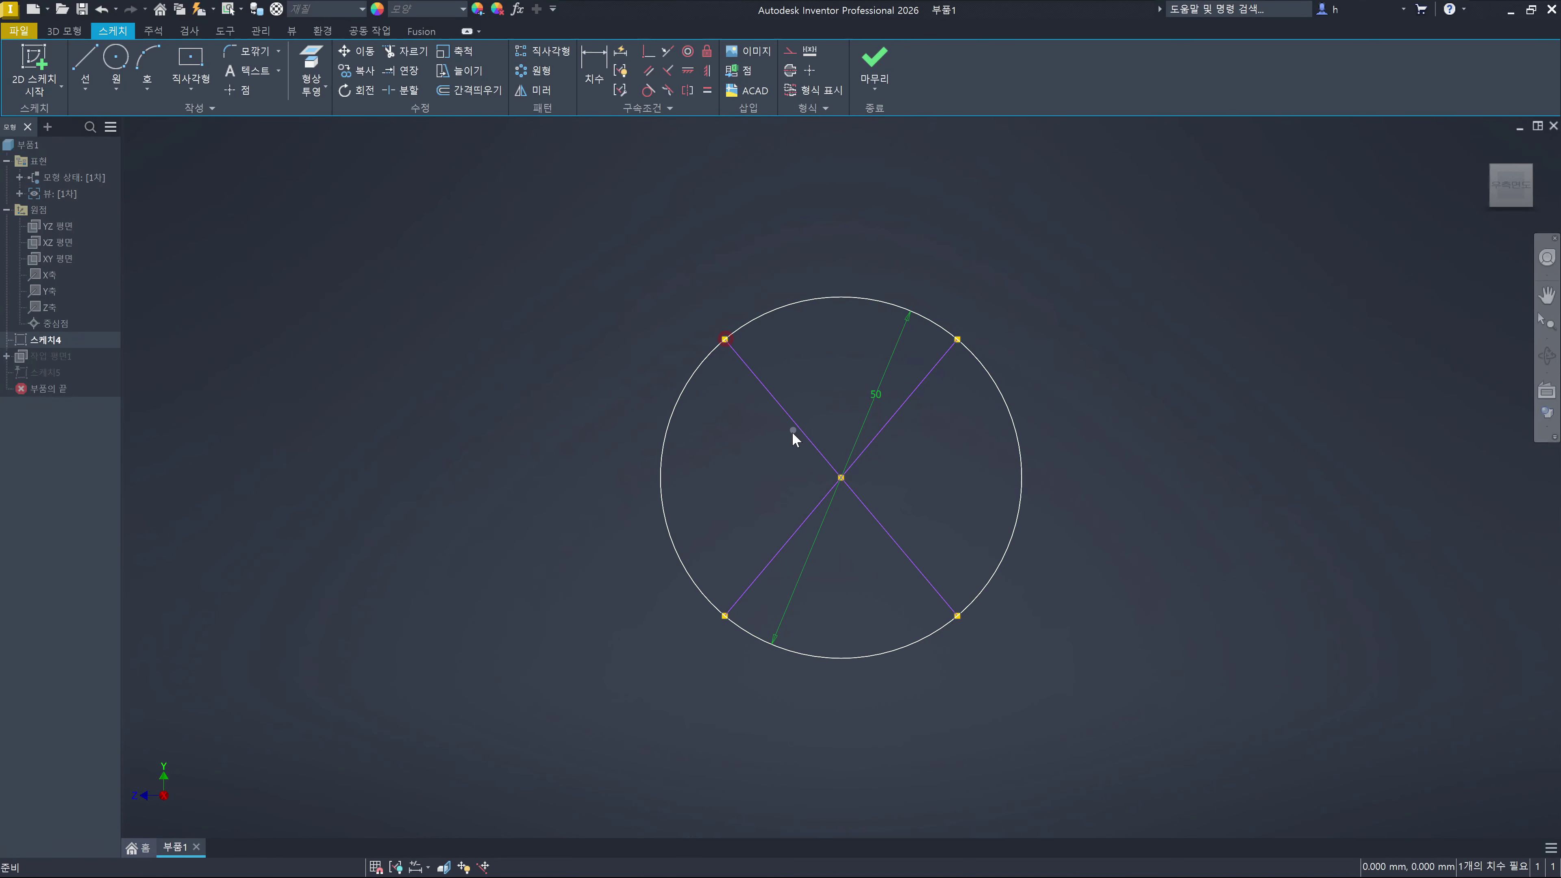
key(F9)
mouse_move(728, 344)
mouse_down()
mouse_move(697, 391)
mouse_move(673, 503)
mouse_up()
click(679, 546)
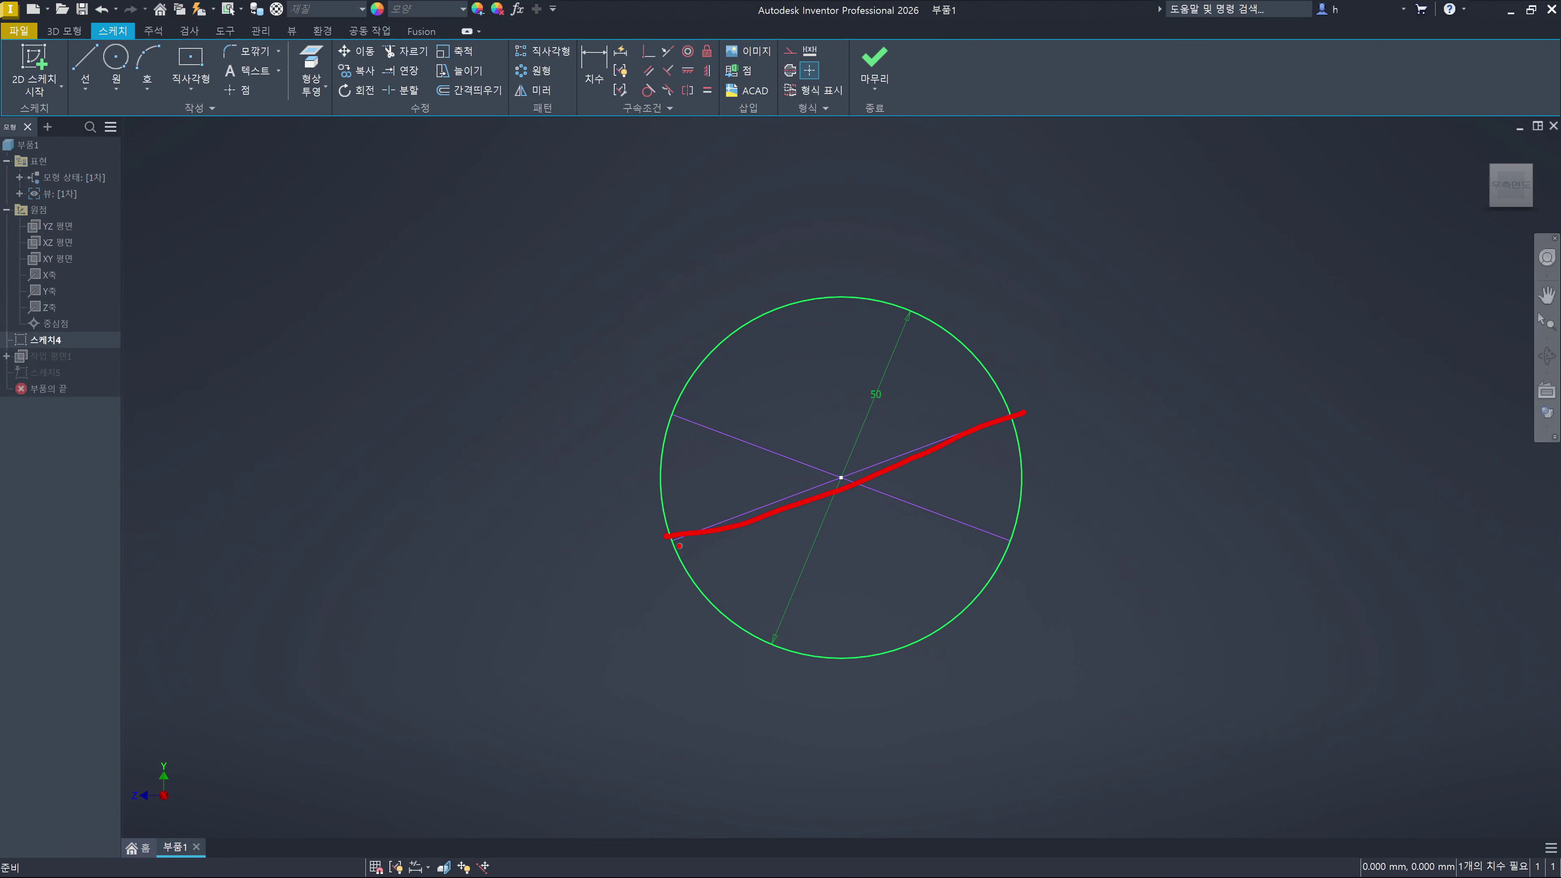
drag(580, 442, 590, 499)
drag(874, 298, 840, 313)
drag(866, 190, 968, 259)
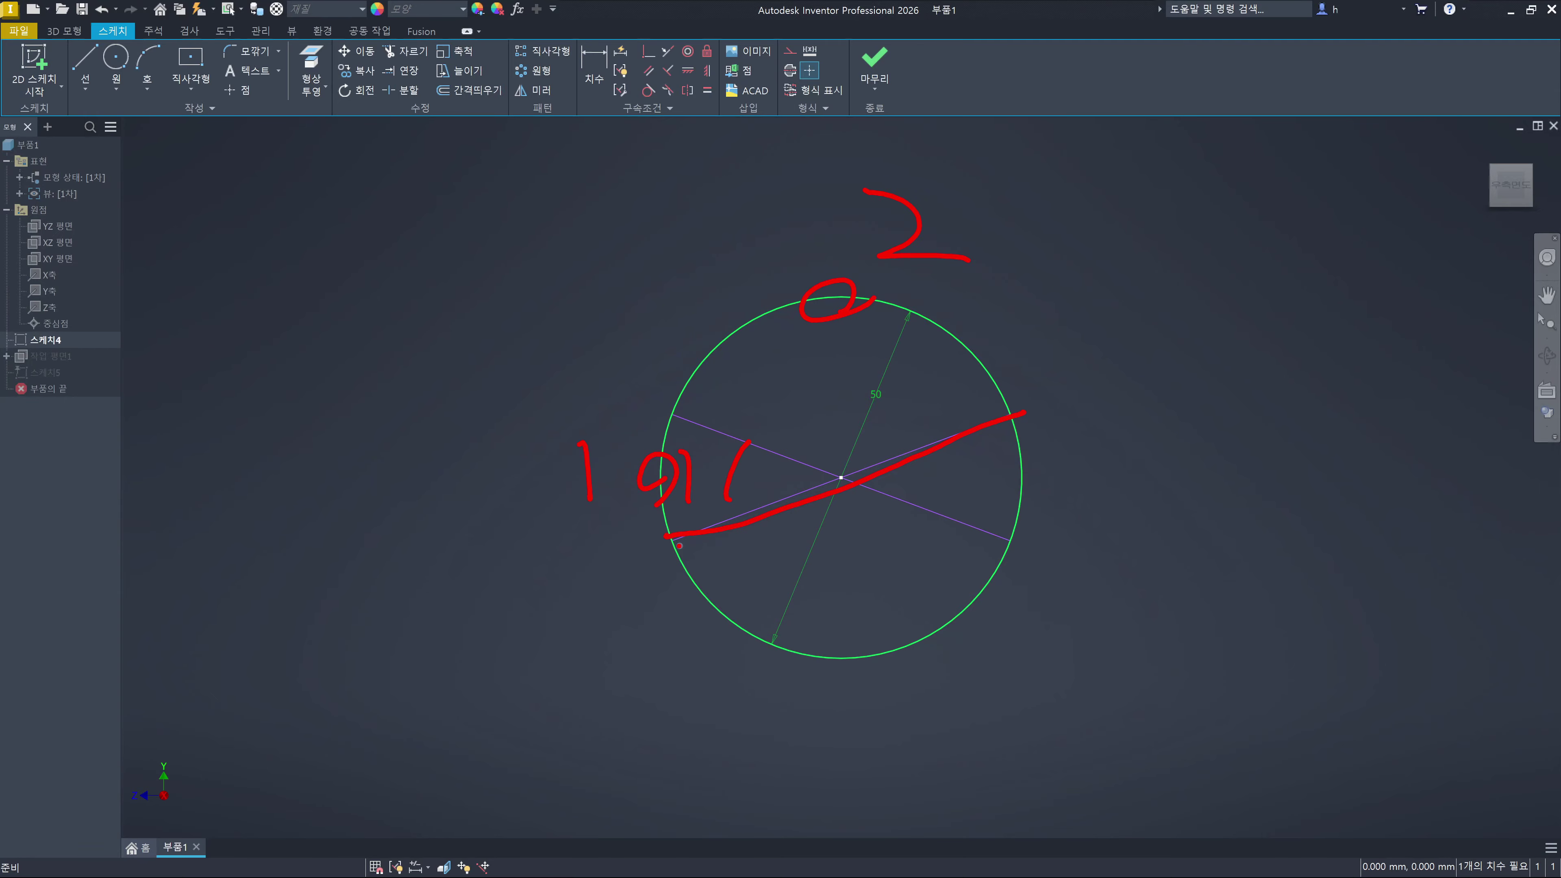
mouse_move(873, 356)
mouse_down()
mouse_move(917, 402)
mouse_move(964, 404)
mouse_up()
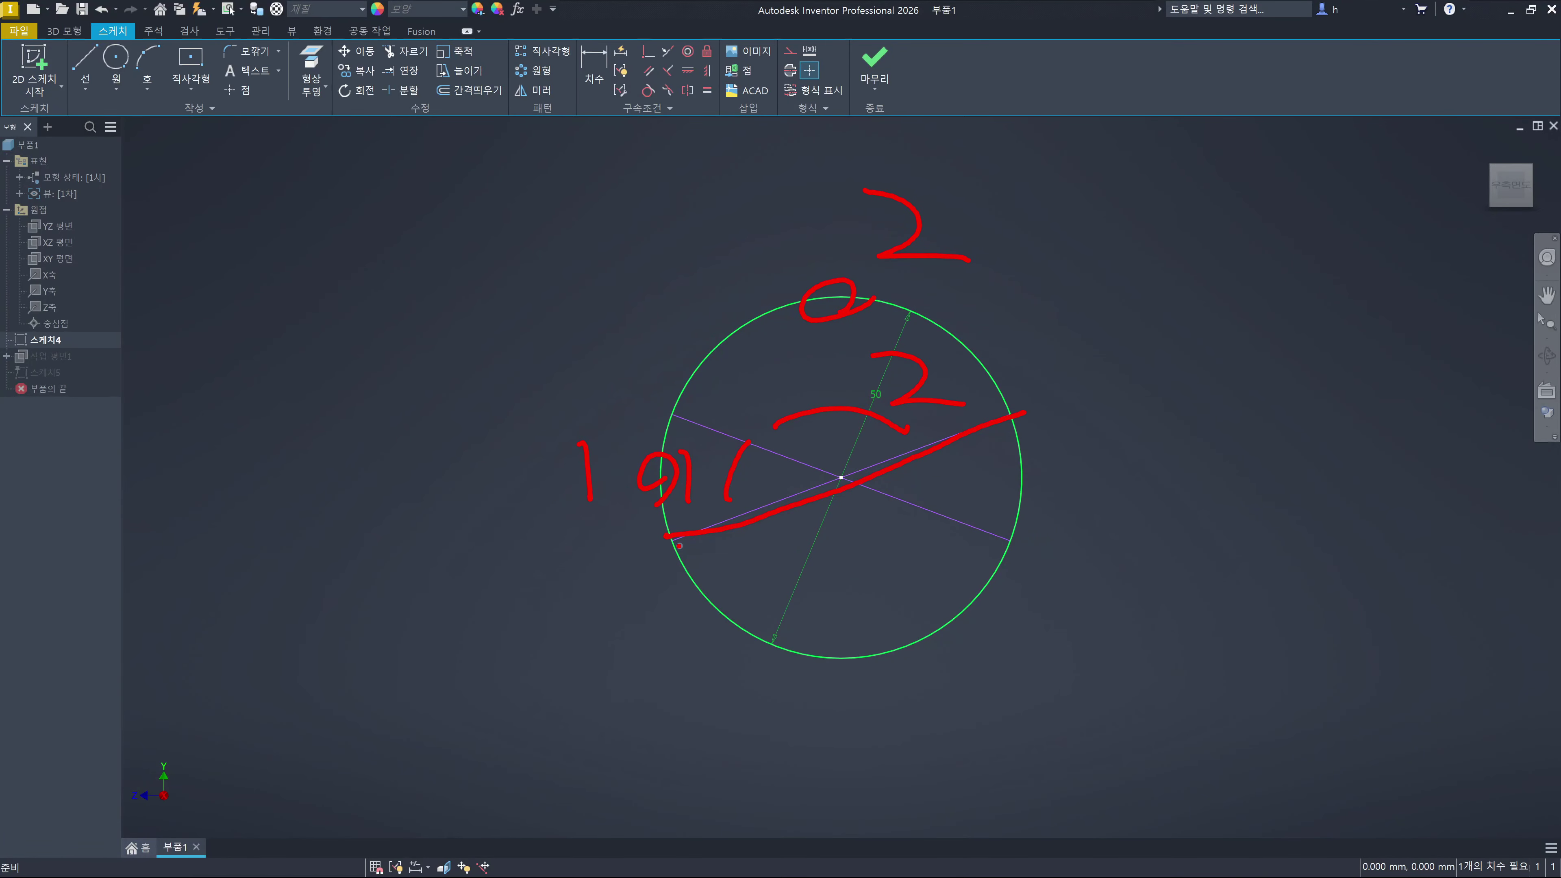
drag(848, 483, 1044, 411)
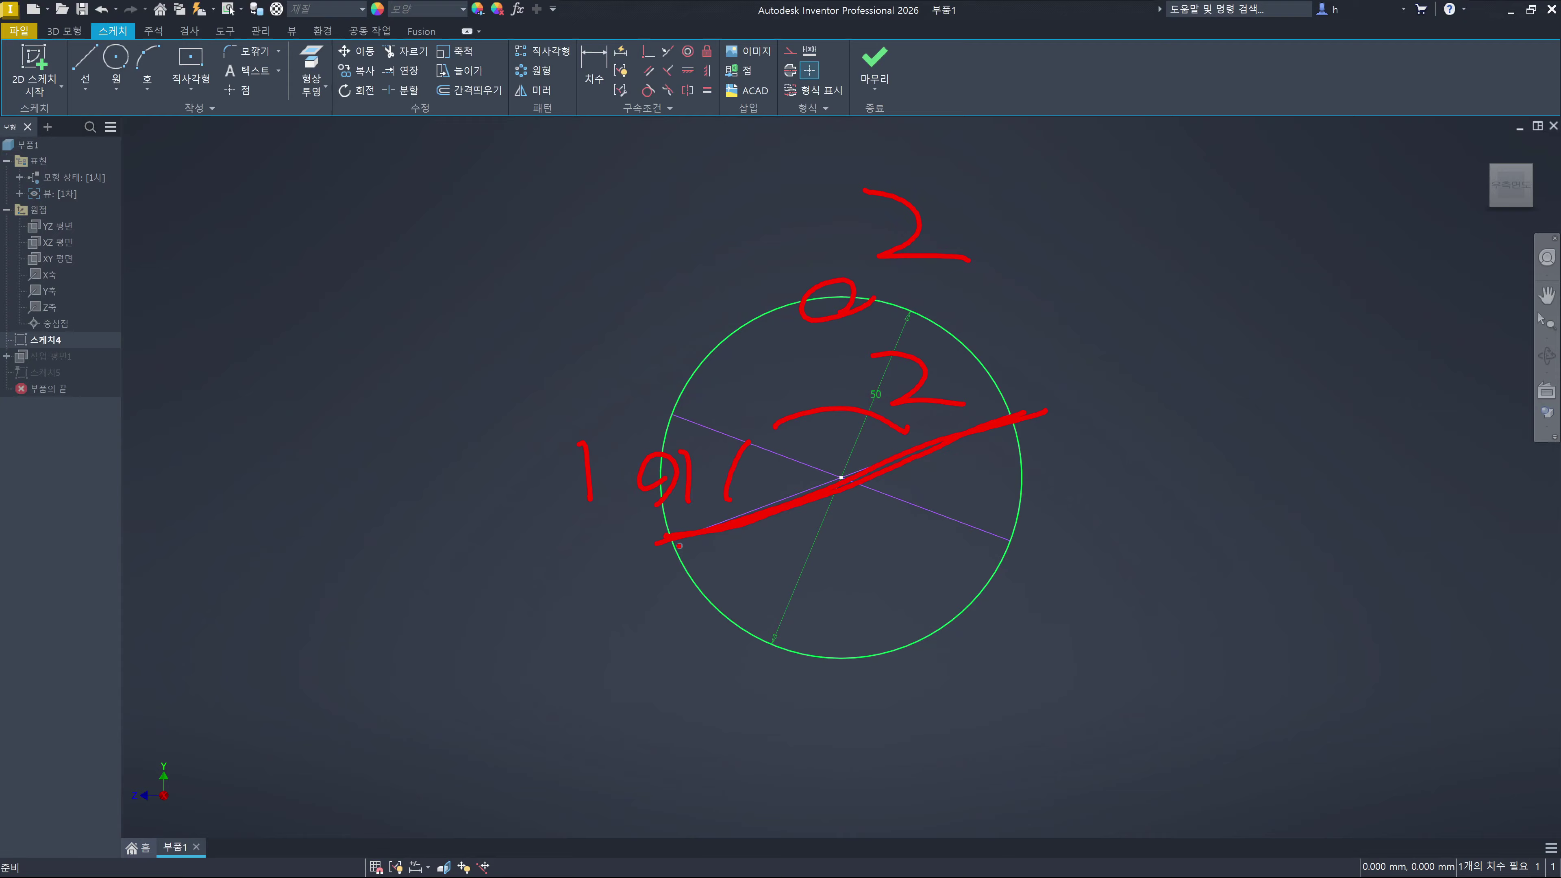
drag(1231, 289, 1228, 415)
drag(1281, 292, 1328, 286)
drag(1343, 354, 1297, 421)
mouse_move(1361, 280)
mouse_down()
mouse_move(1383, 332)
mouse_move(1389, 317)
mouse_up()
drag(1413, 253, 1387, 236)
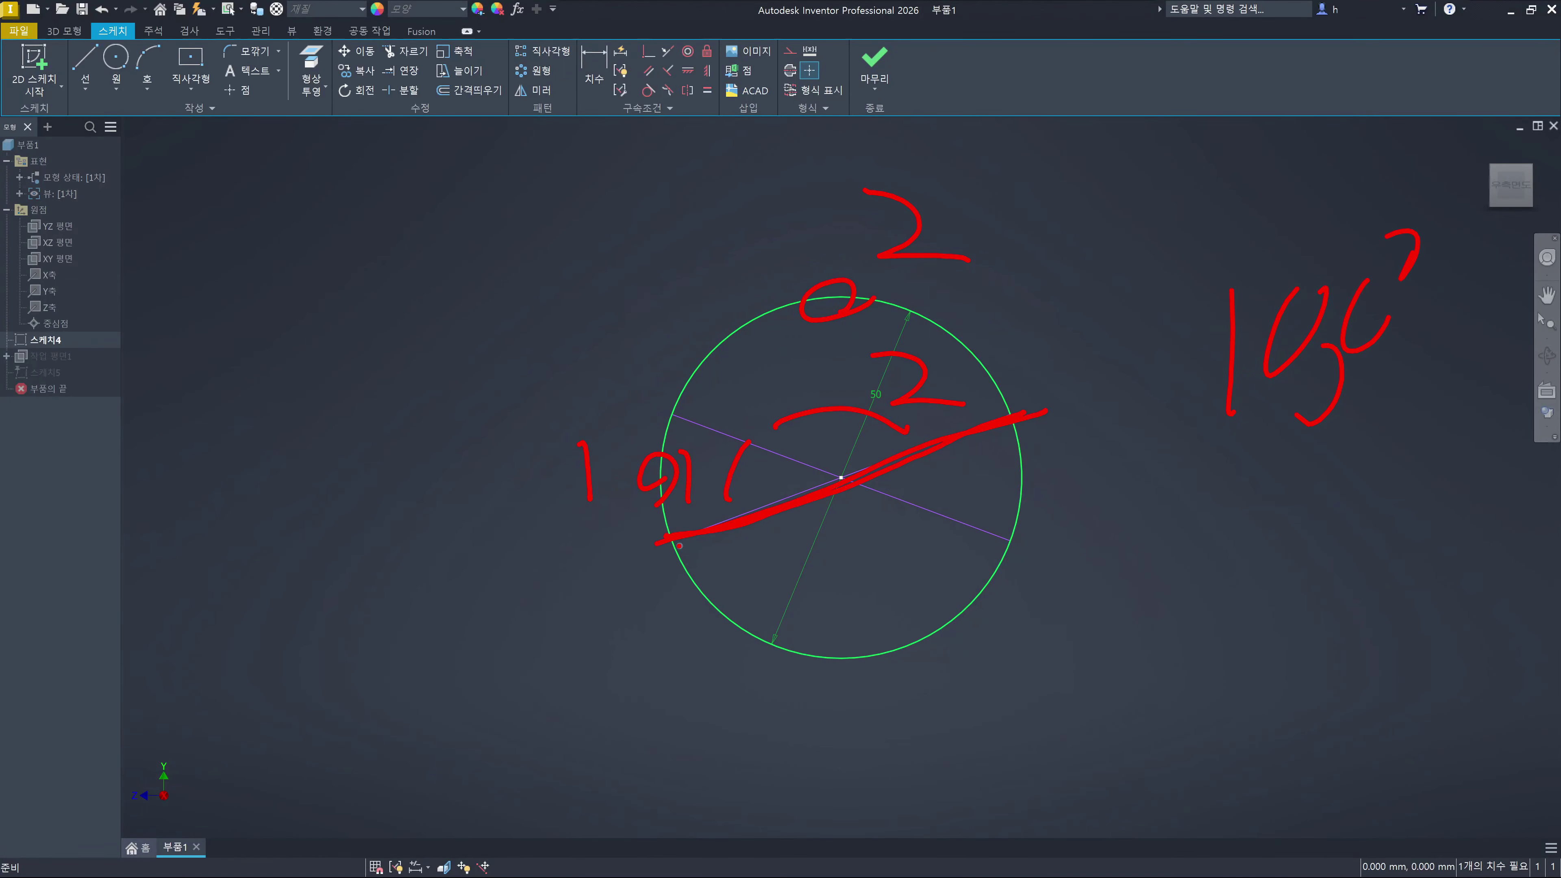
drag(1168, 508, 1474, 435)
drag(1293, 541, 1297, 673)
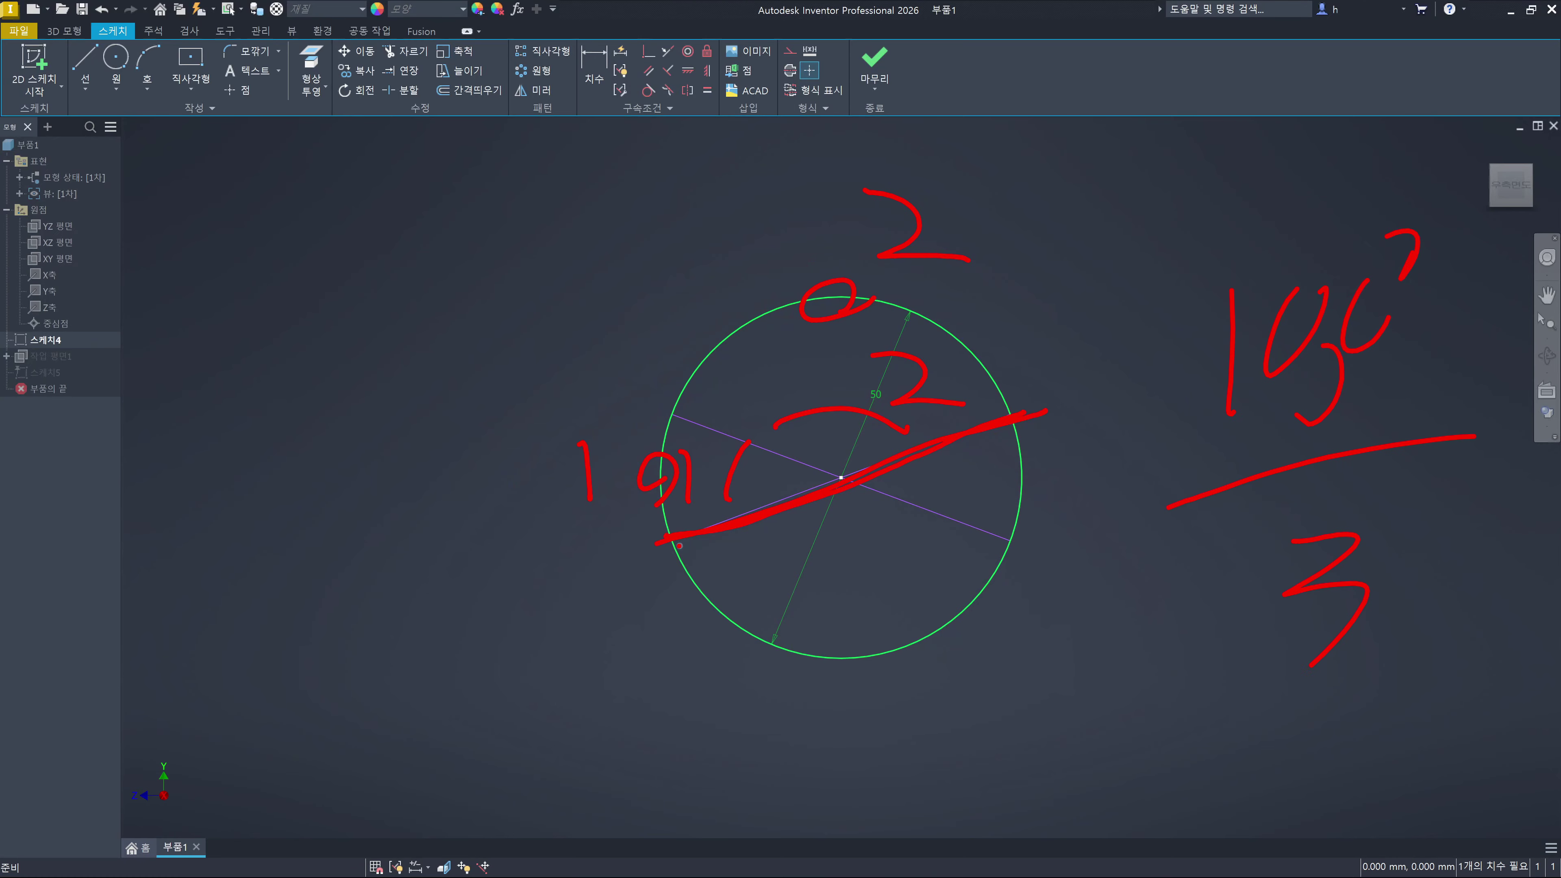
mouse_move(1376, 706)
mouse_down()
mouse_move(1209, 624)
mouse_move(1383, 697)
mouse_up()
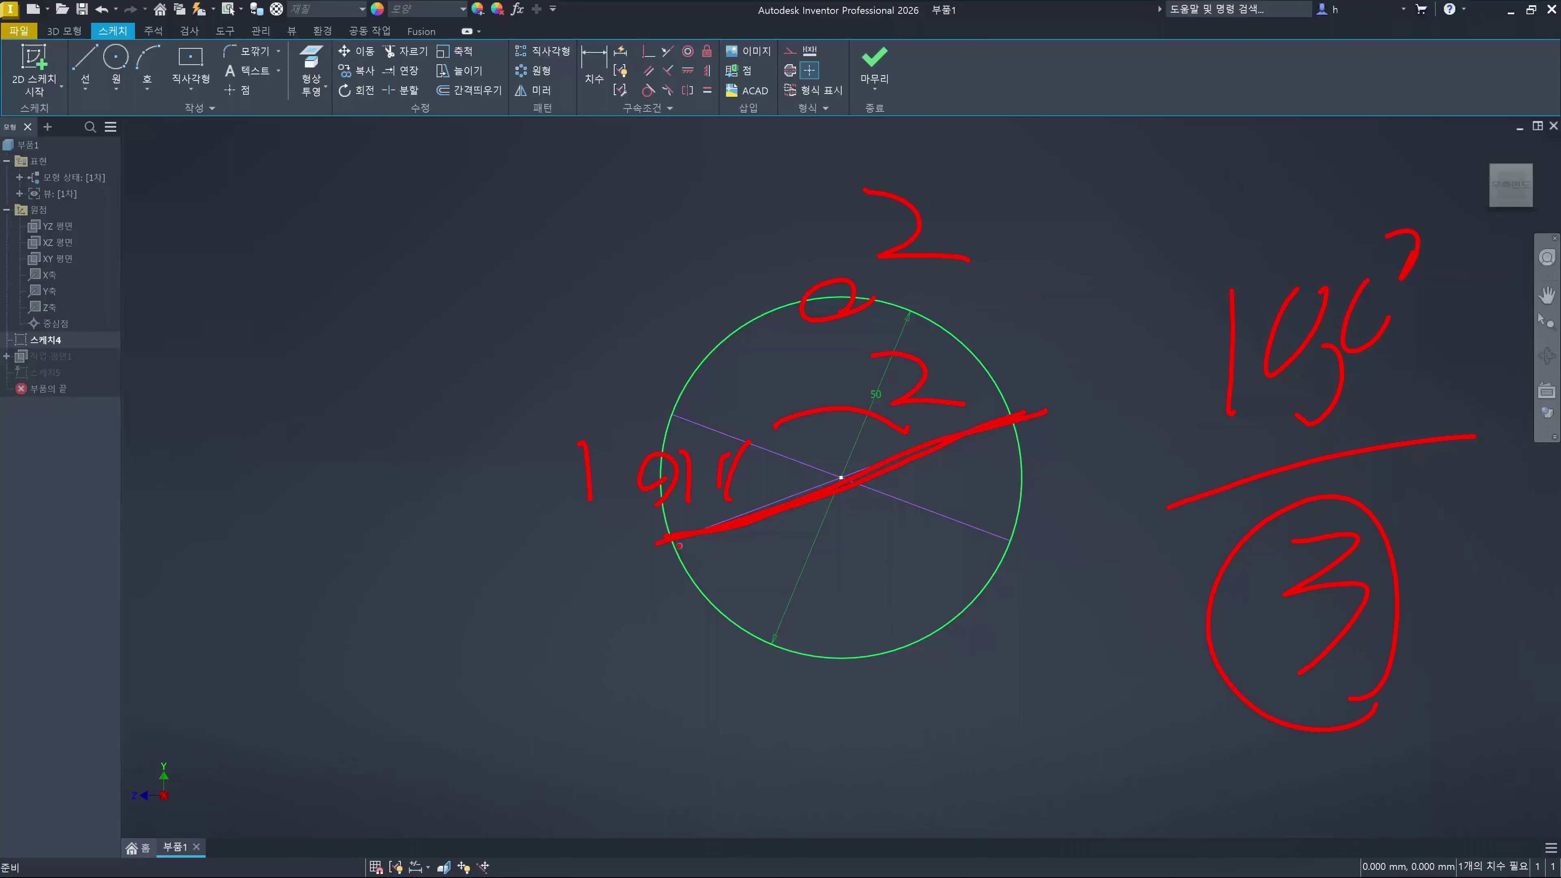
drag(739, 418, 724, 532)
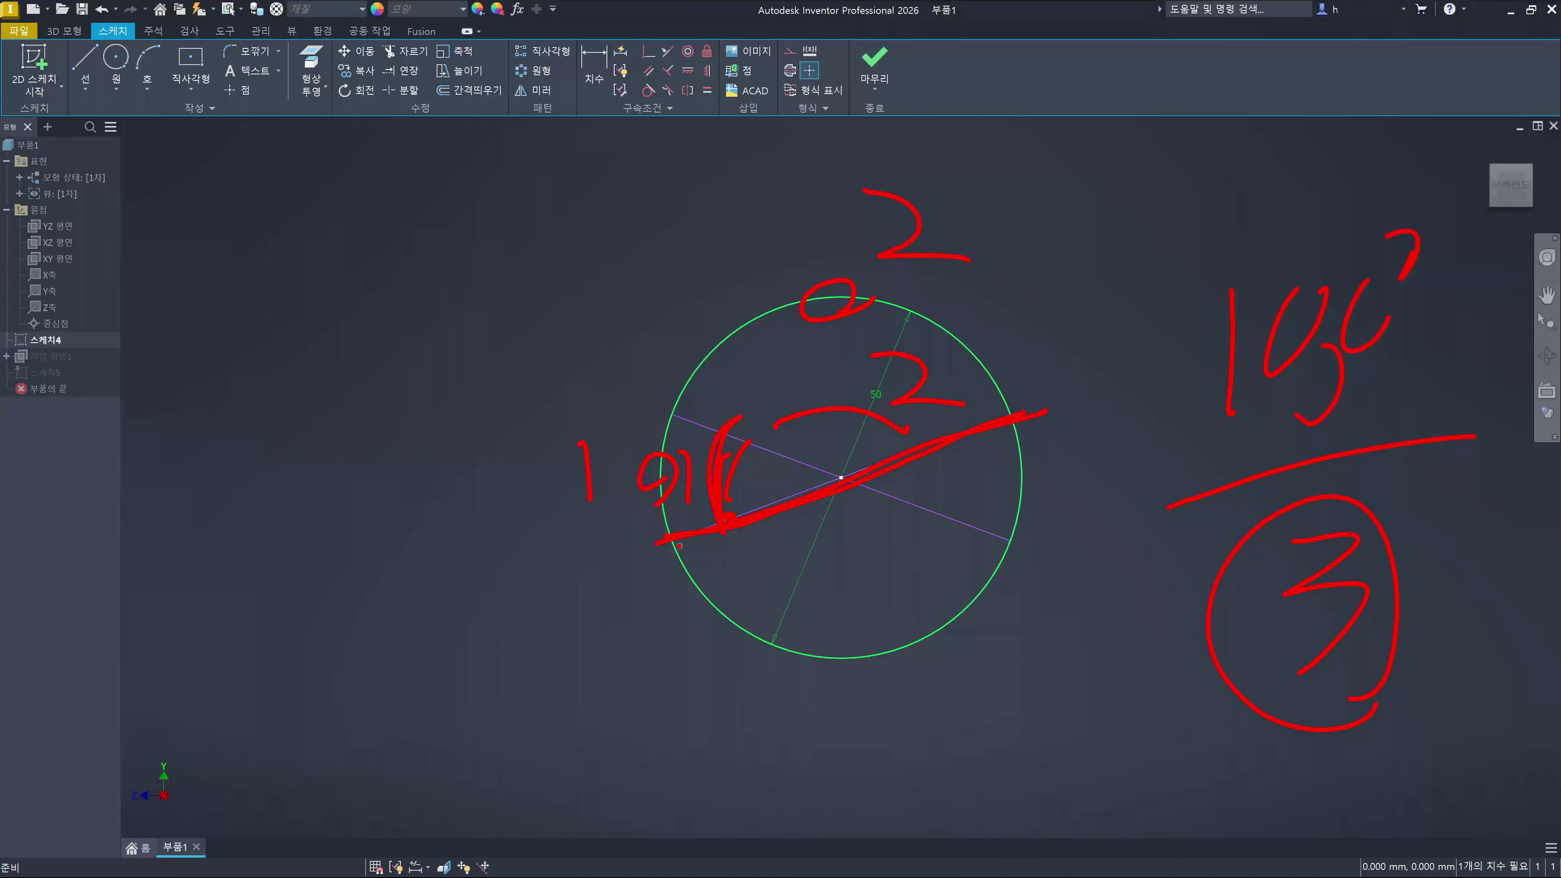
key(Escape)
Dimension the angle between the two crossing lines on the circle's left side as 60° and finish the sketch
key(d)
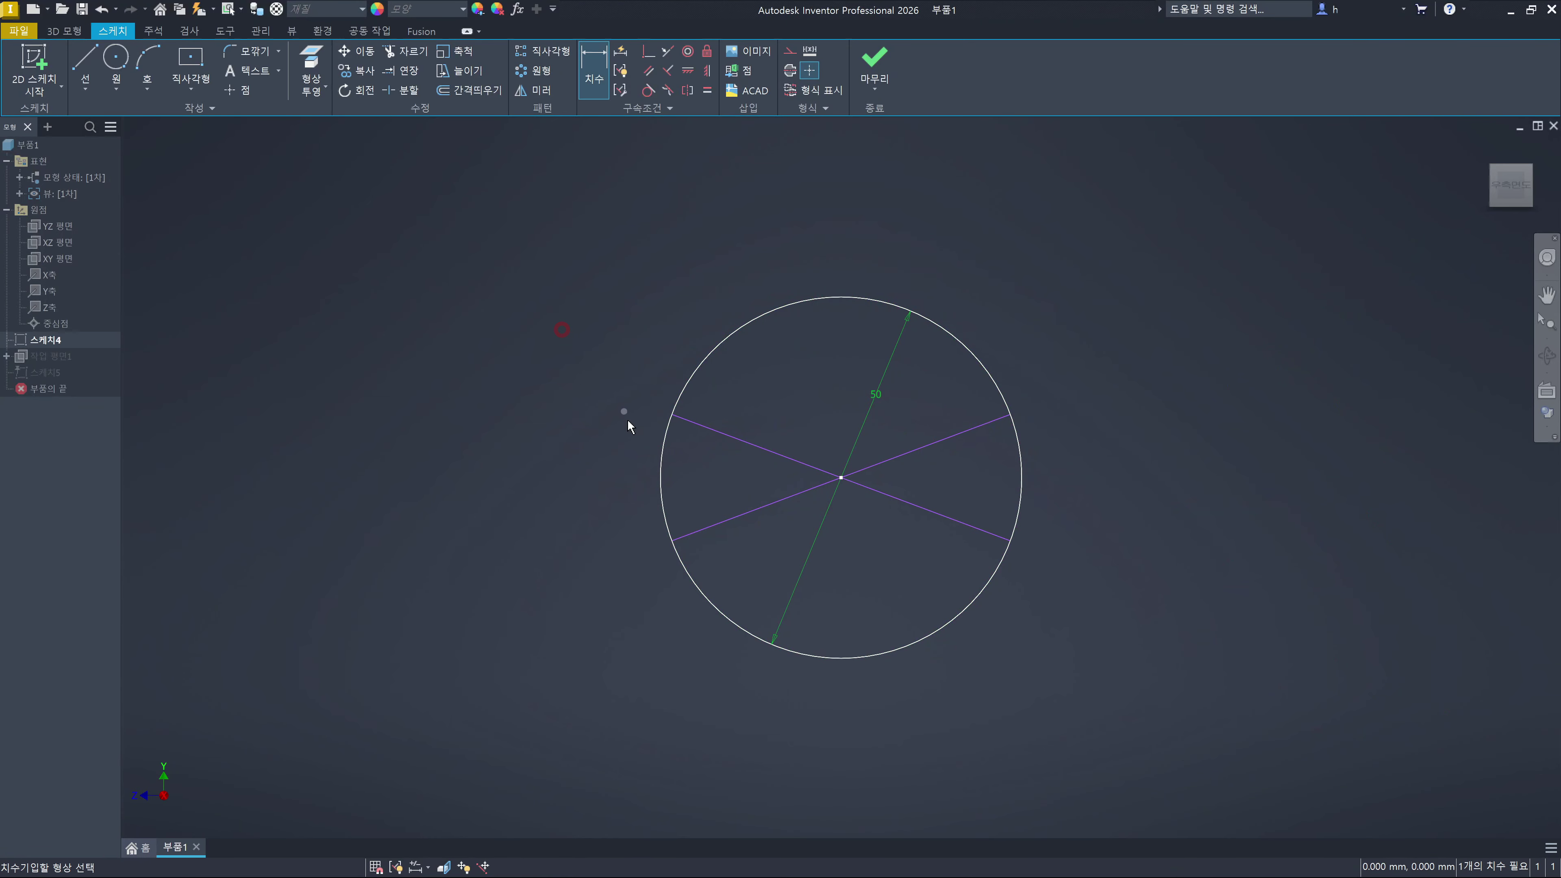
click(729, 436)
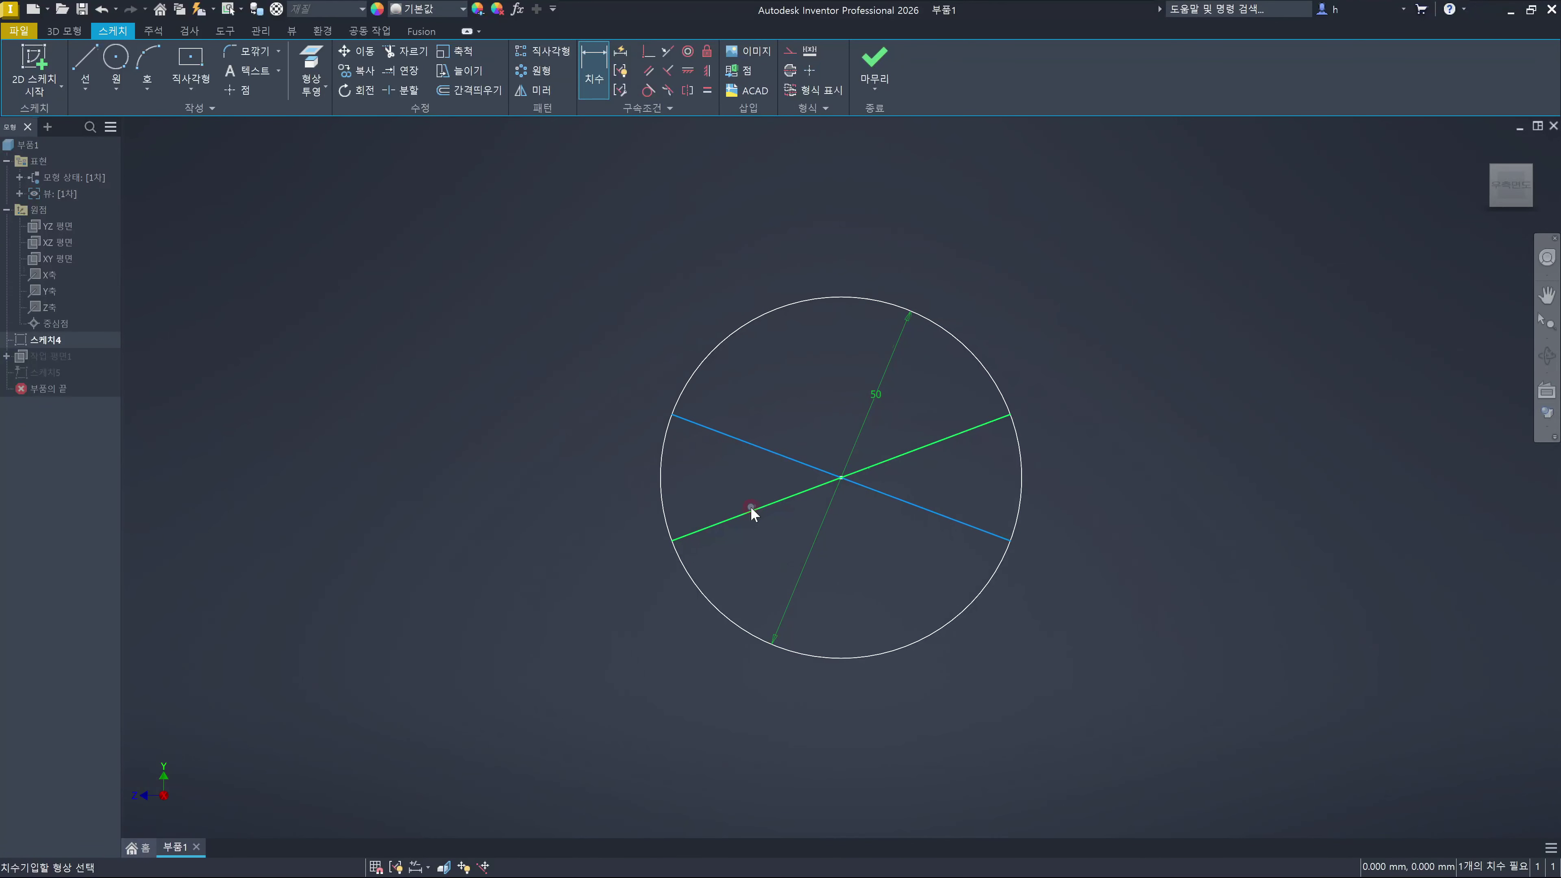
click(750, 508)
click(612, 470)
text(60)
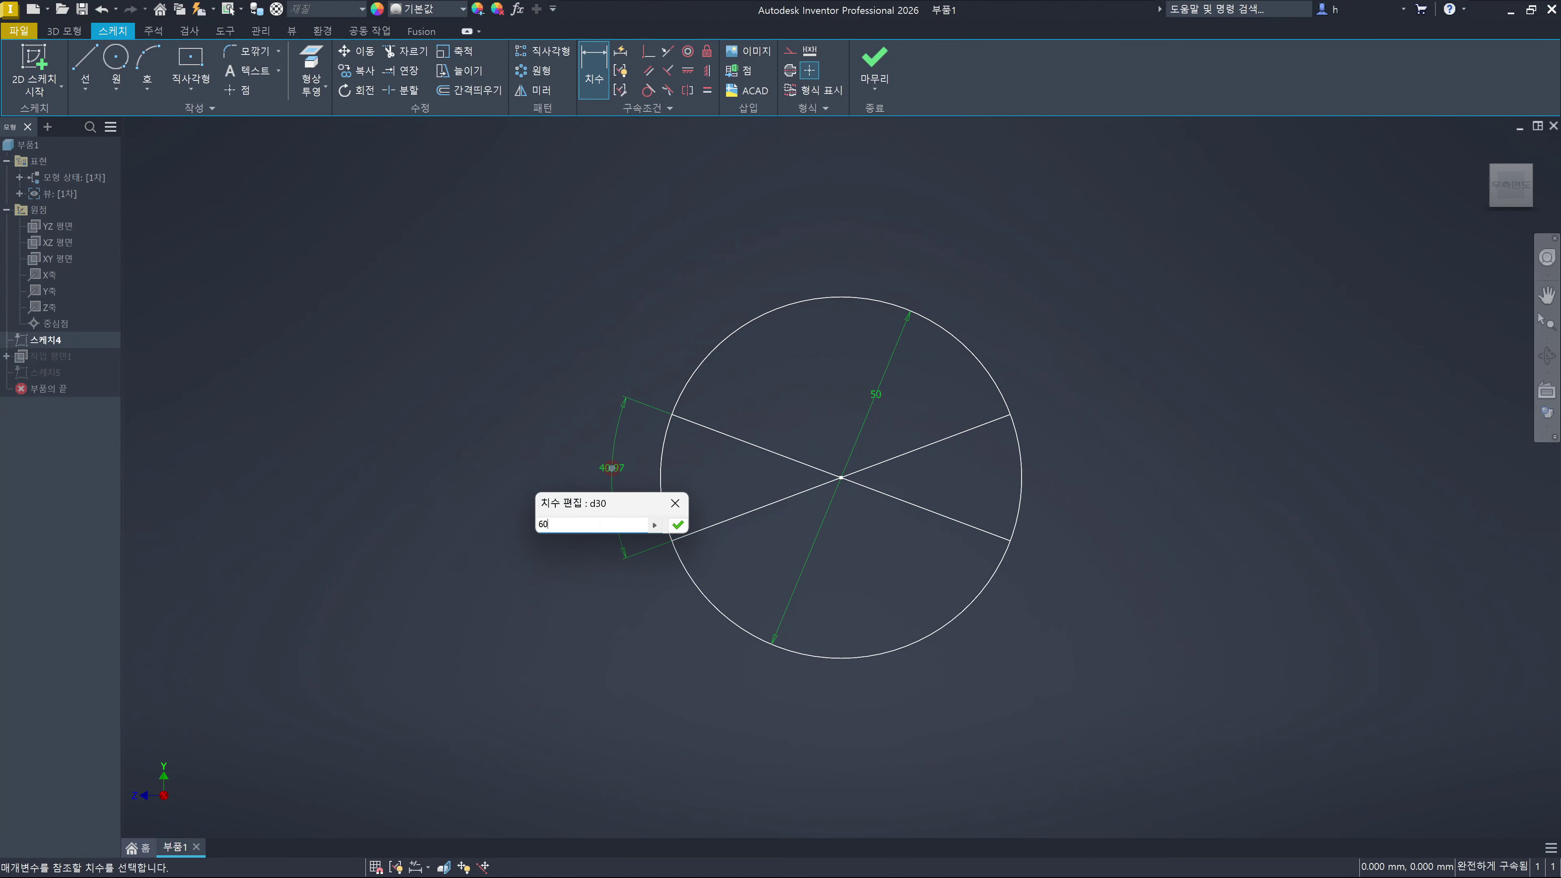
key(Return)
key(Escape)
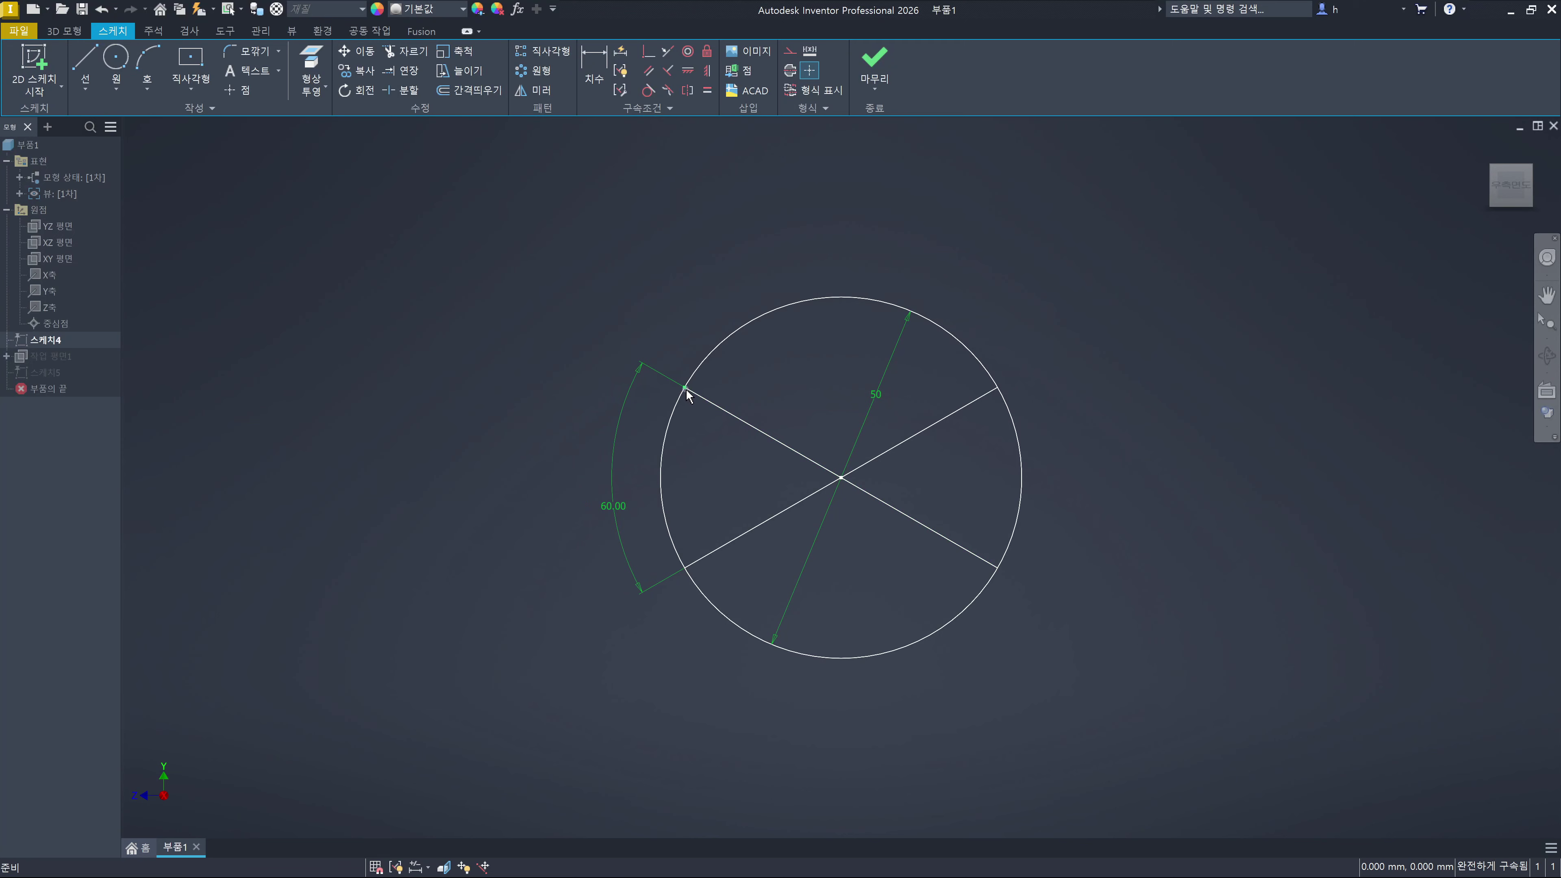
click(809, 233)
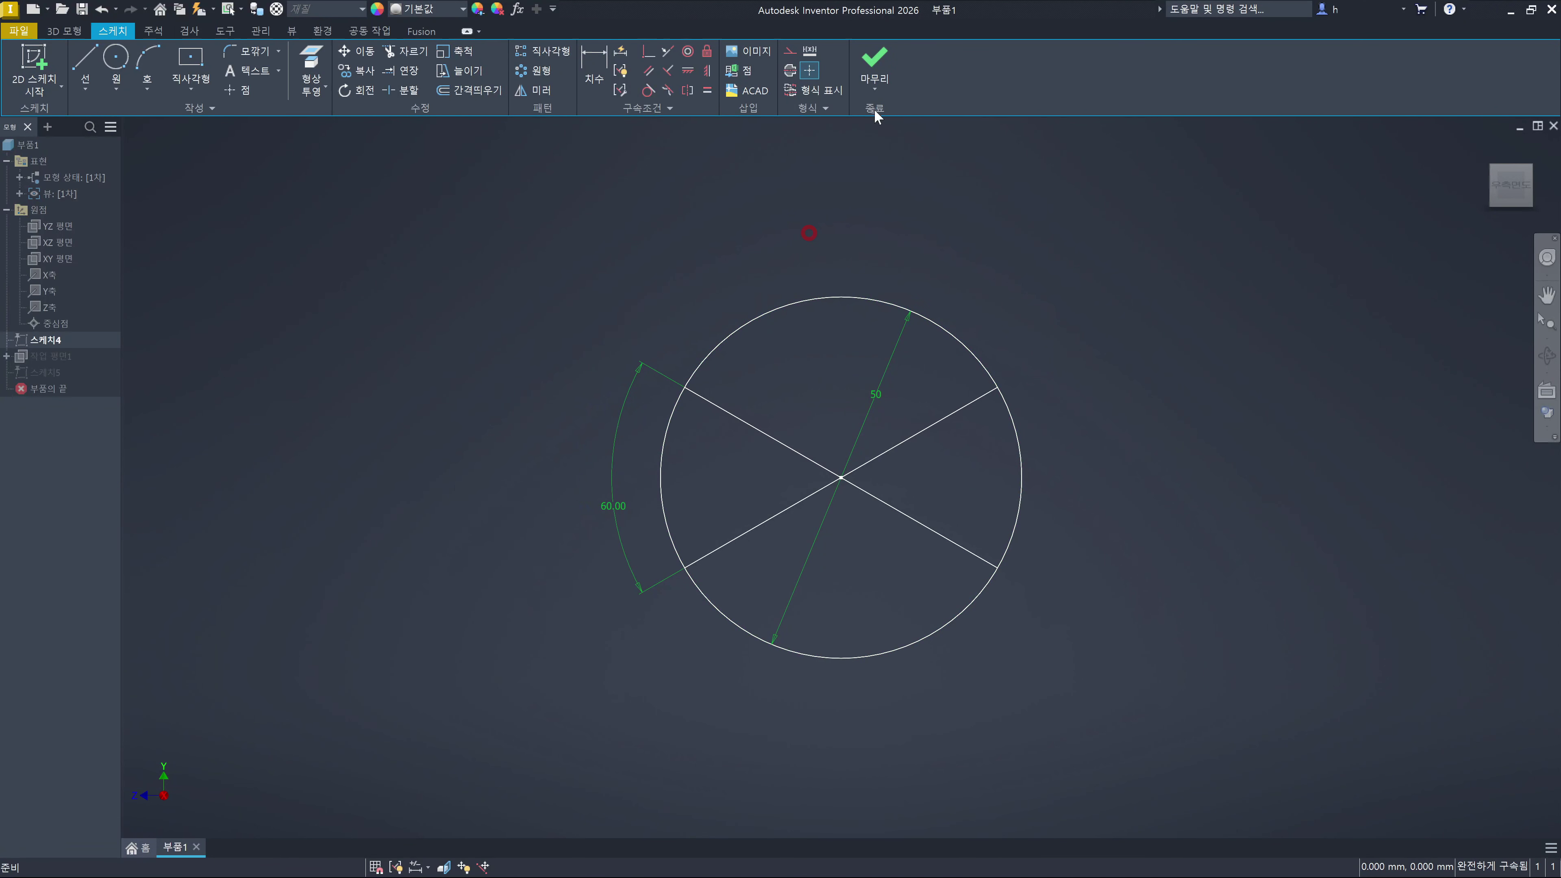
click(866, 56)
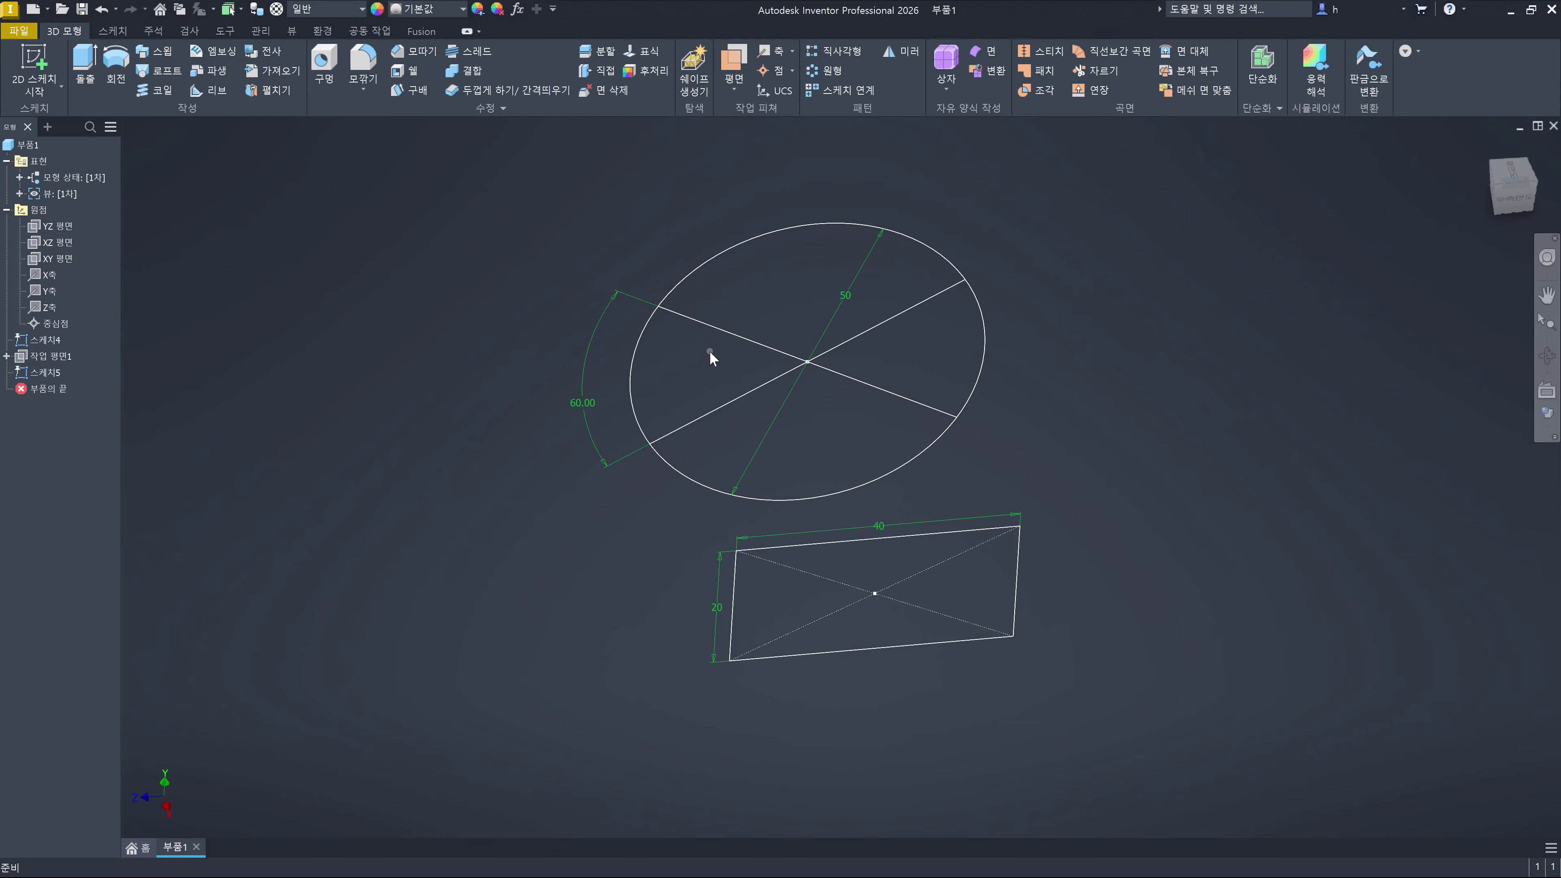
key(shift+l)
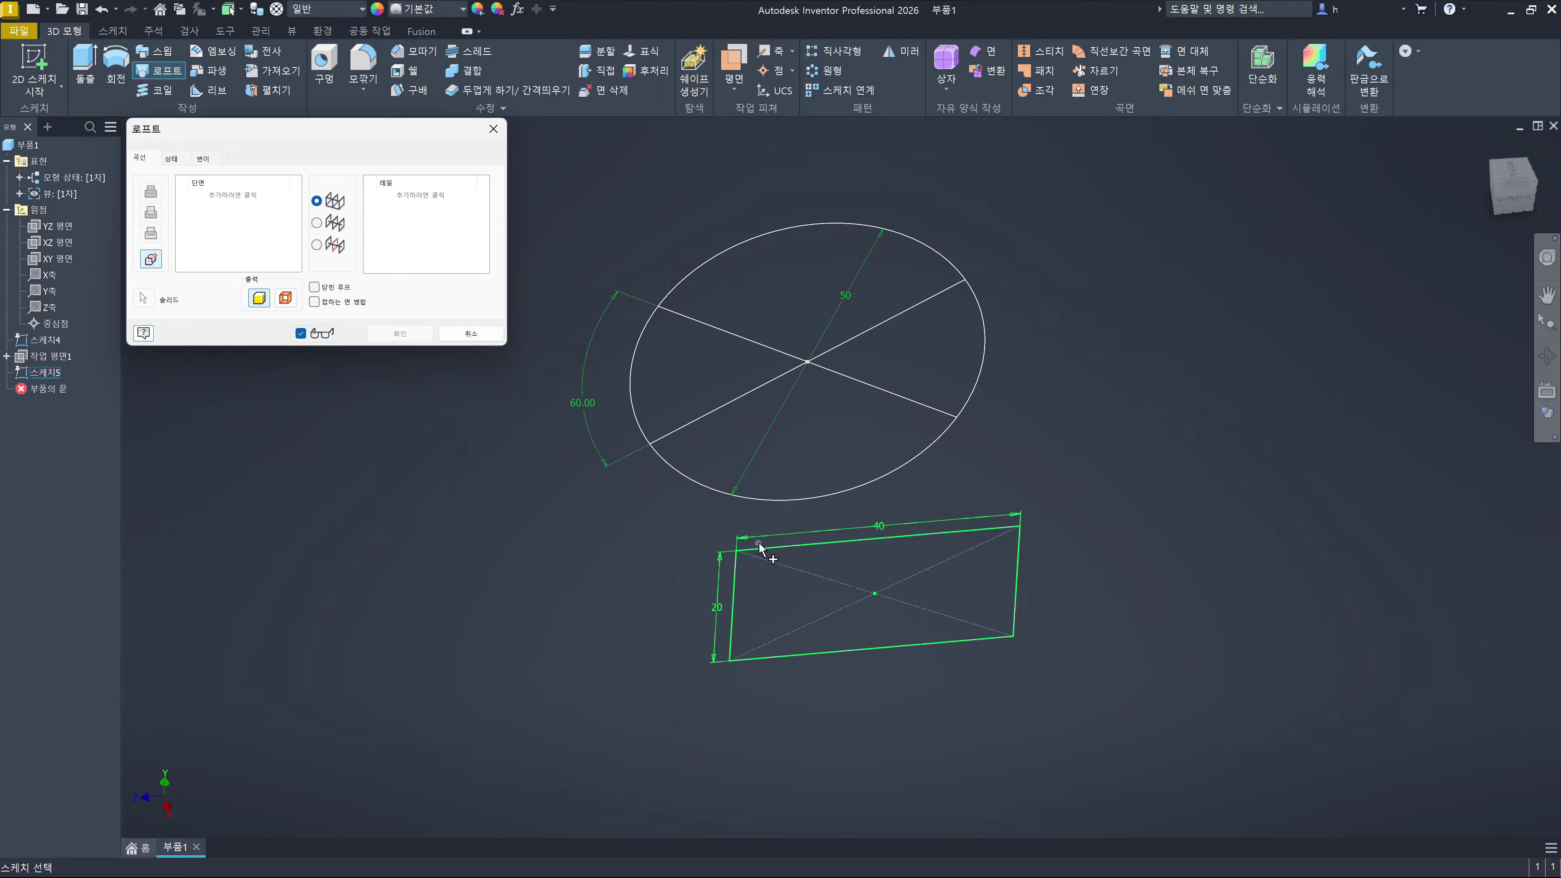
click(643, 333)
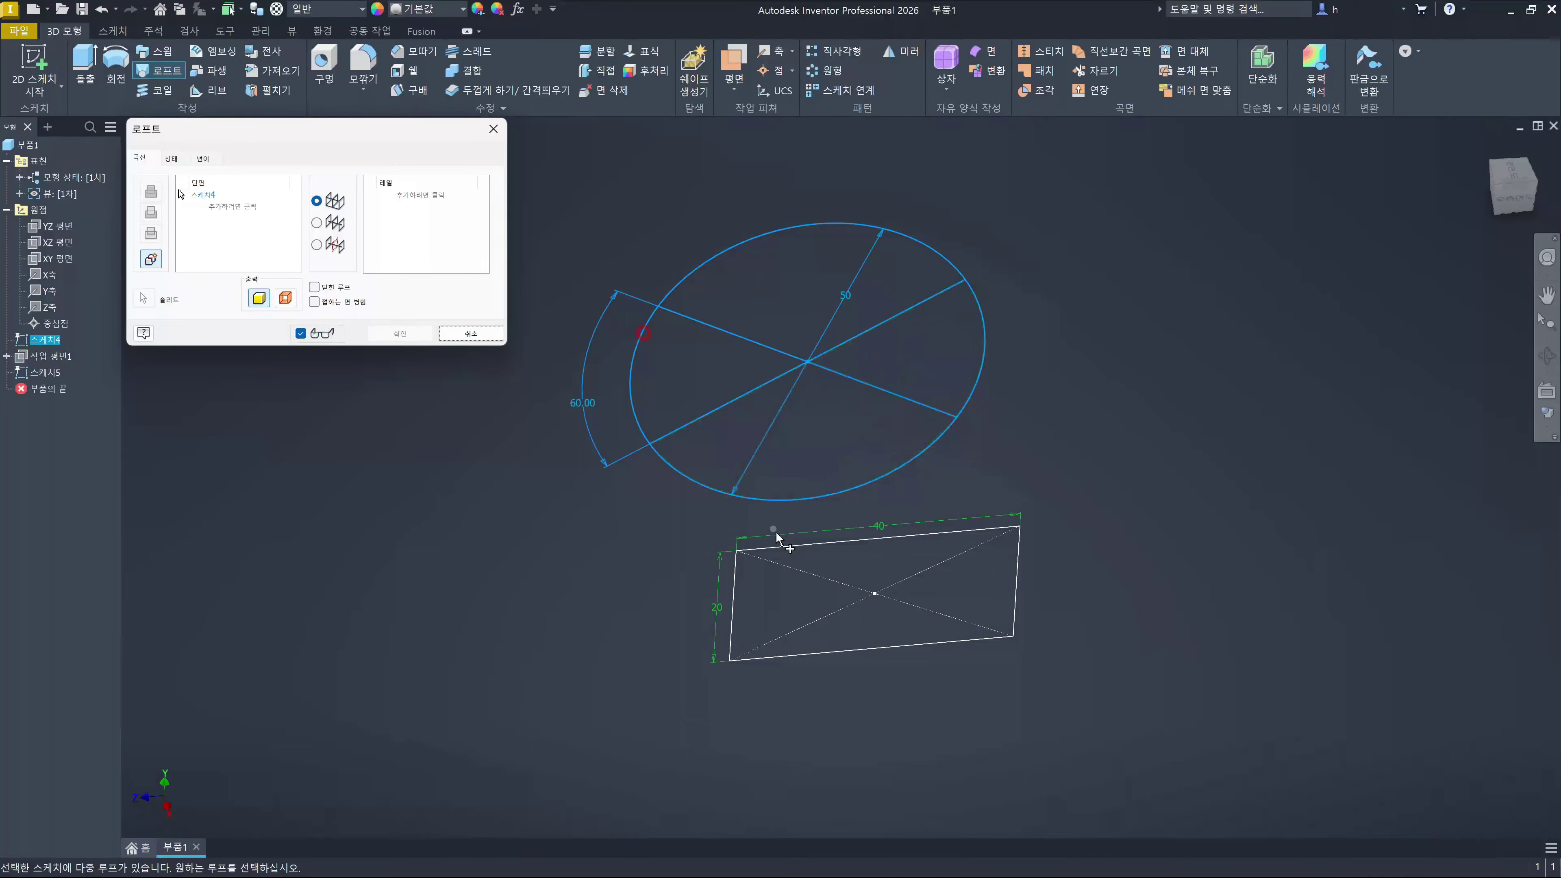
click(827, 543)
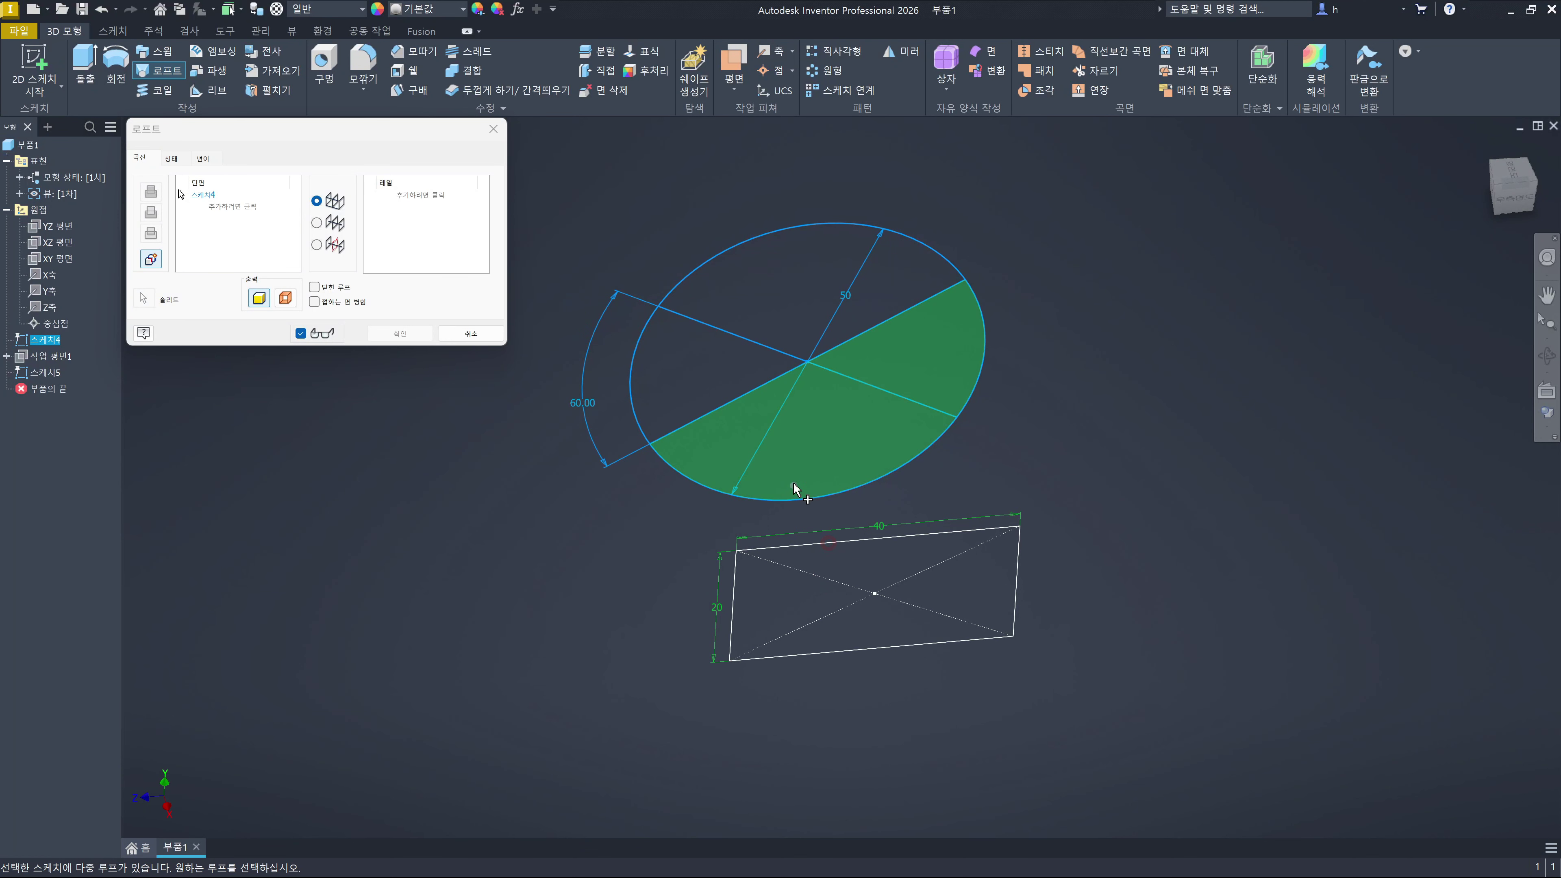
key(Escape)
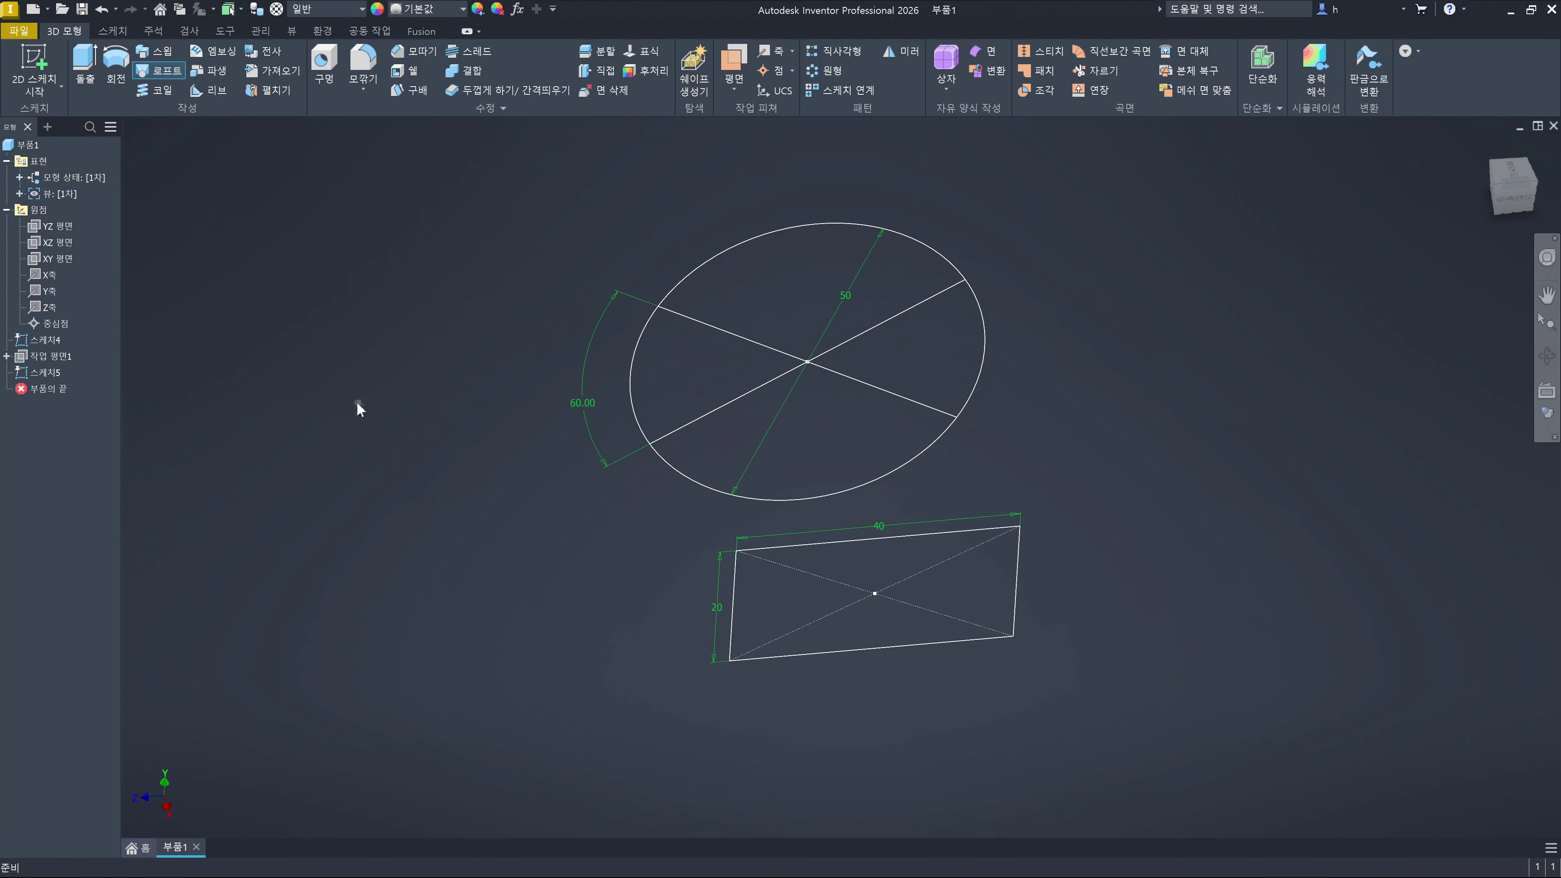
Edit the circle sketch 스케치4, convert both crossing lines to construction geometry and finish the sketch
click(50, 339)
key(Page_Up)
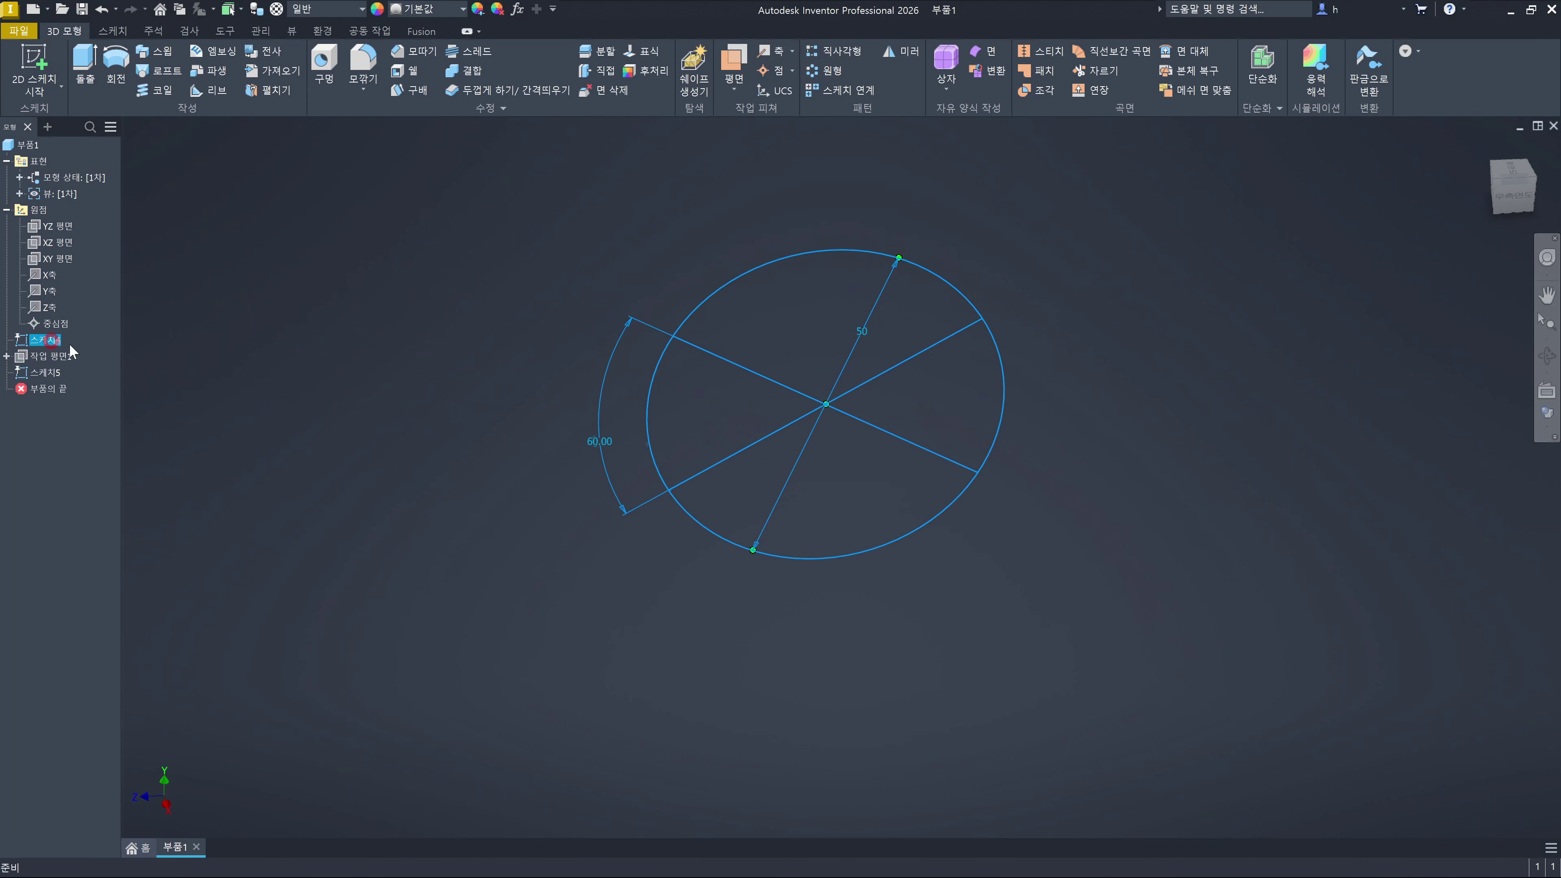
click(811, 442)
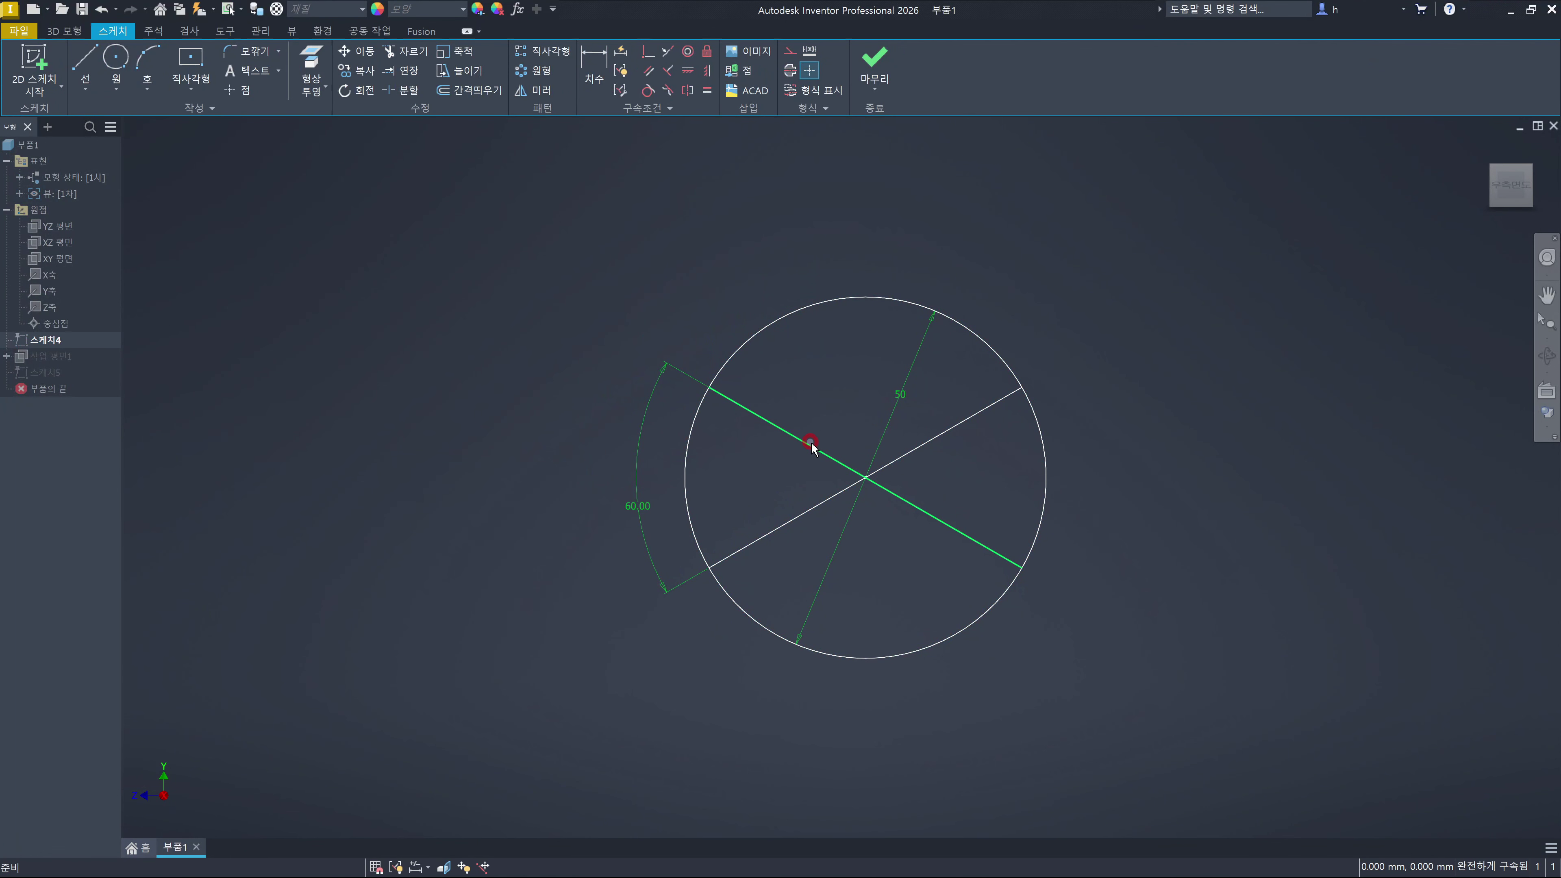
ctrl+click(797, 518)
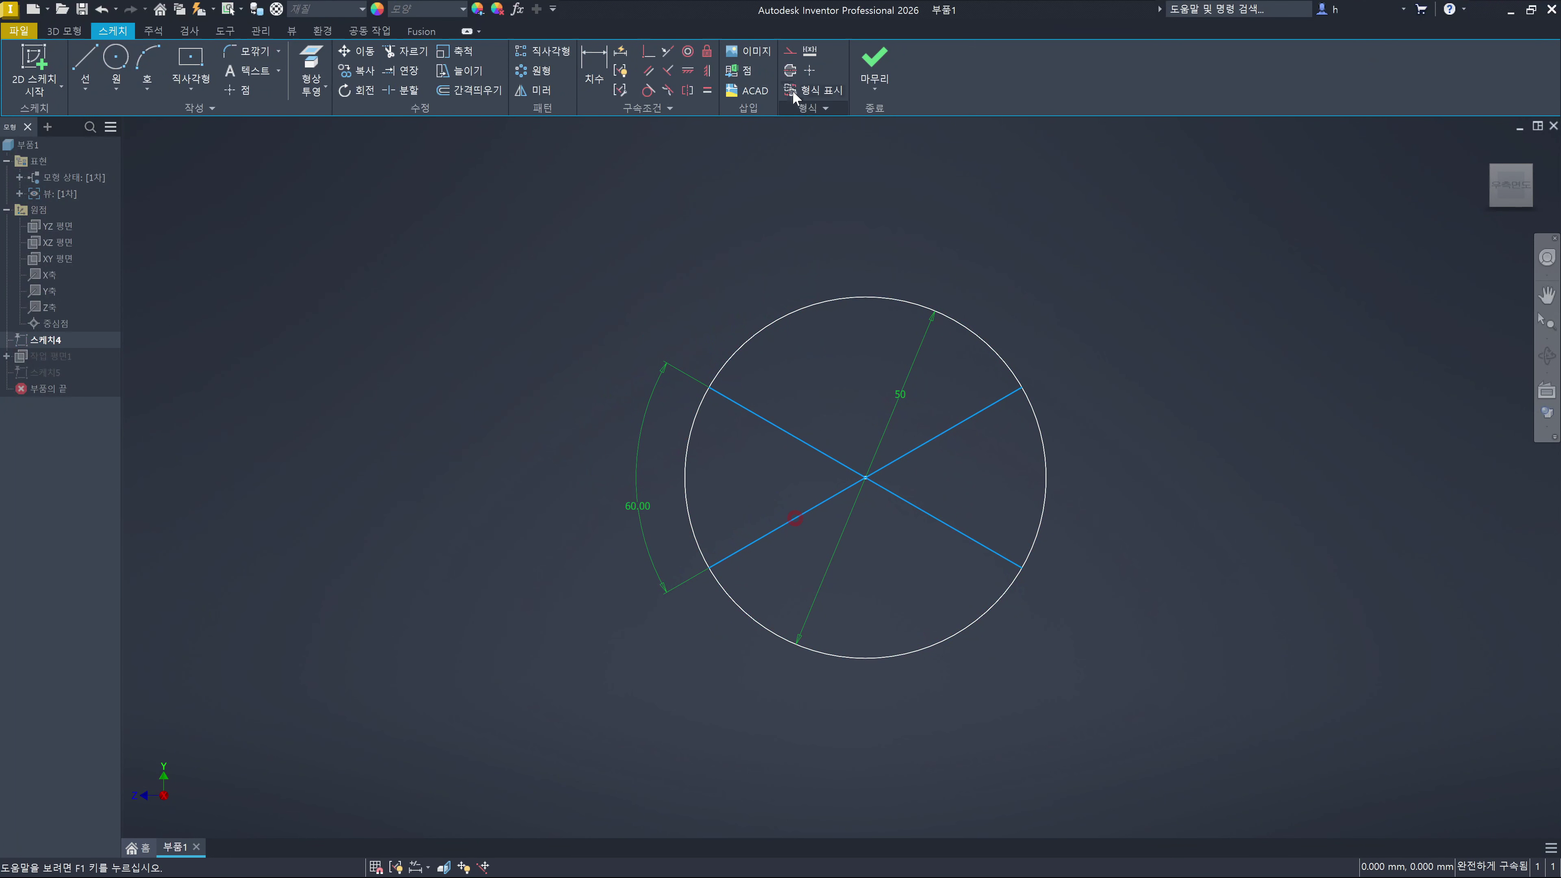
click(786, 52)
click(789, 213)
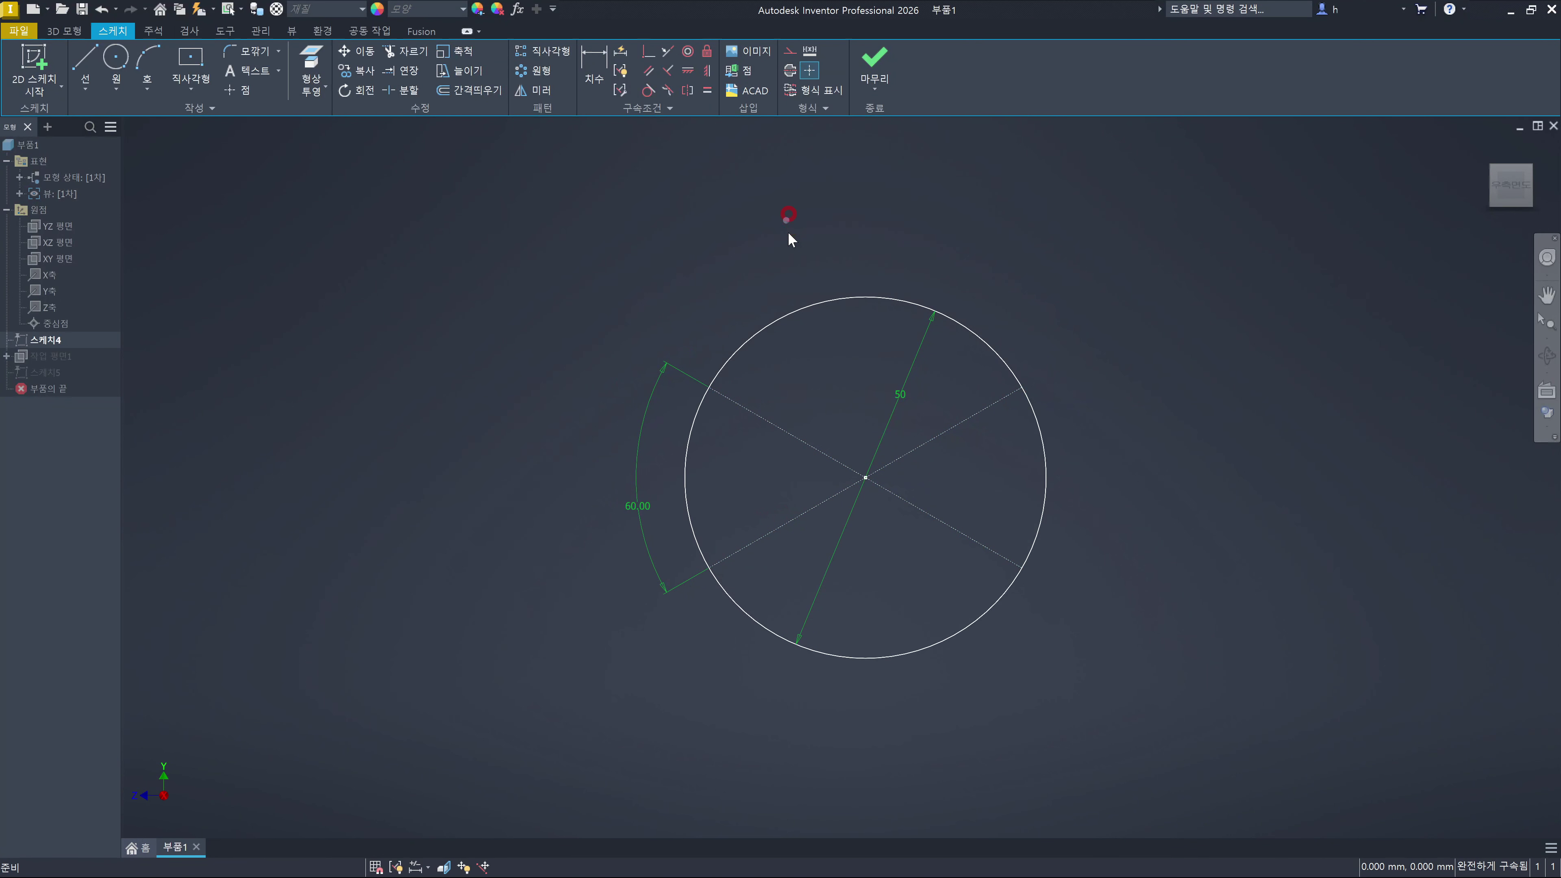
click(861, 230)
click(873, 75)
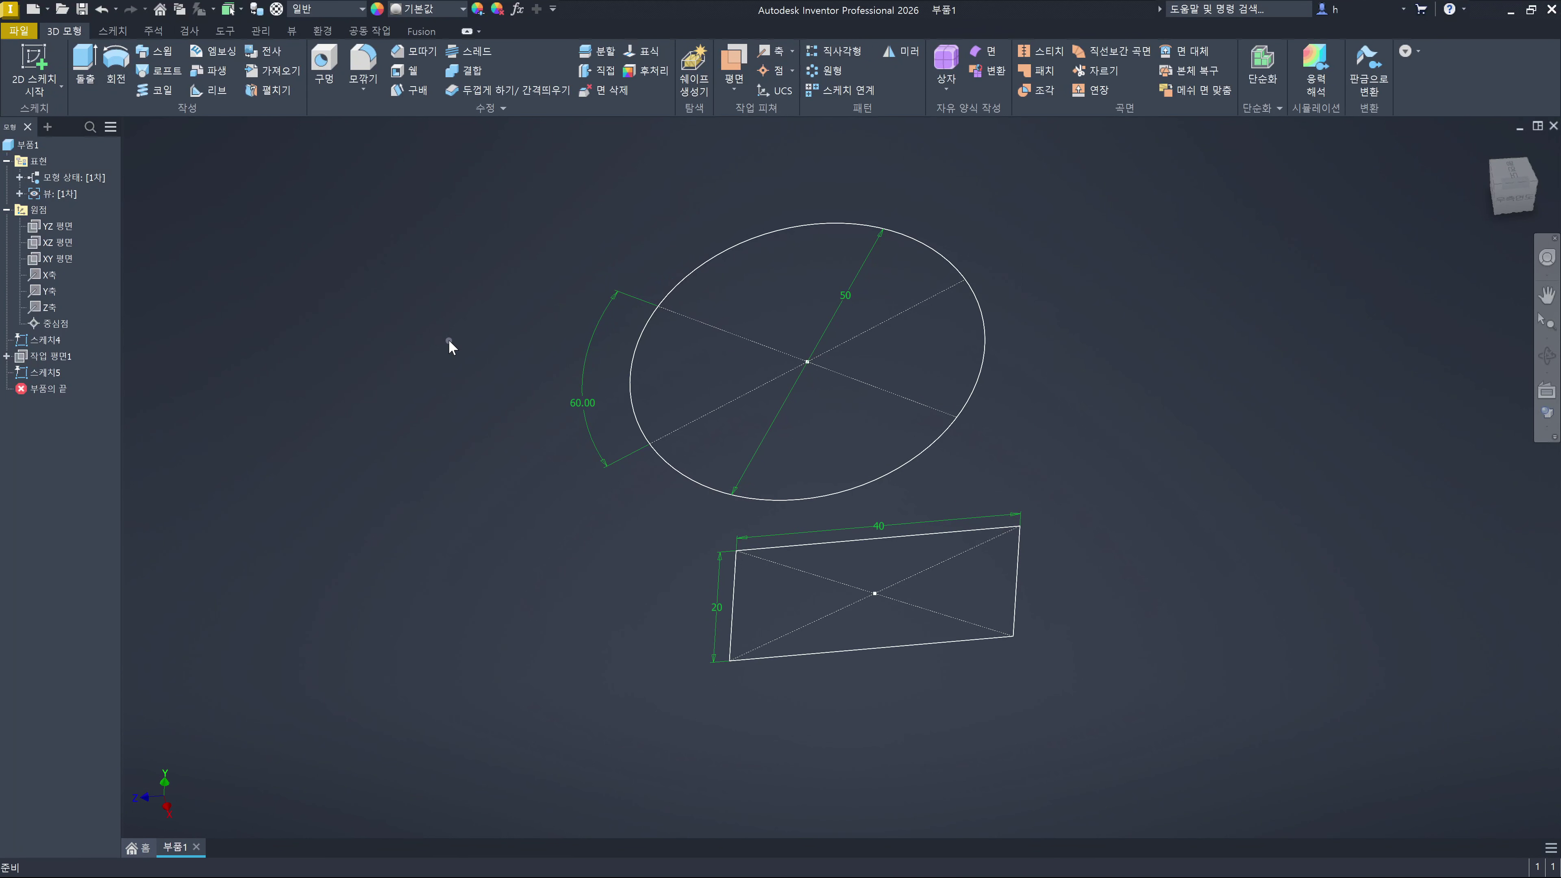
Set up a loft from the circle in 스케치4 to the rectangle in 스케치5 and inspect its edges near the construction lines' endpoints
key(shift+l)
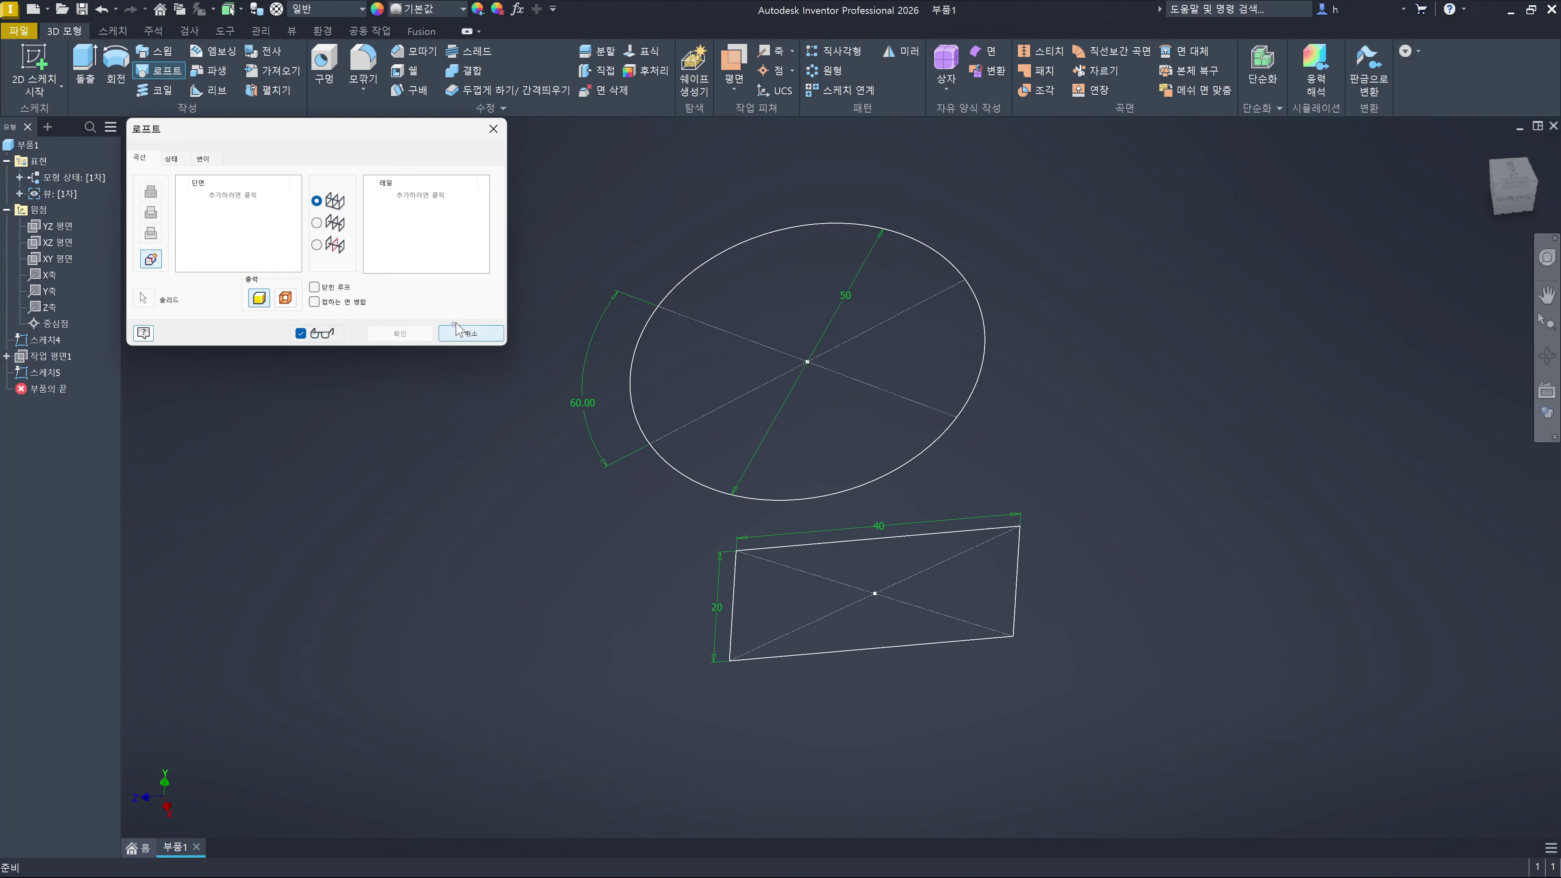
click(700, 273)
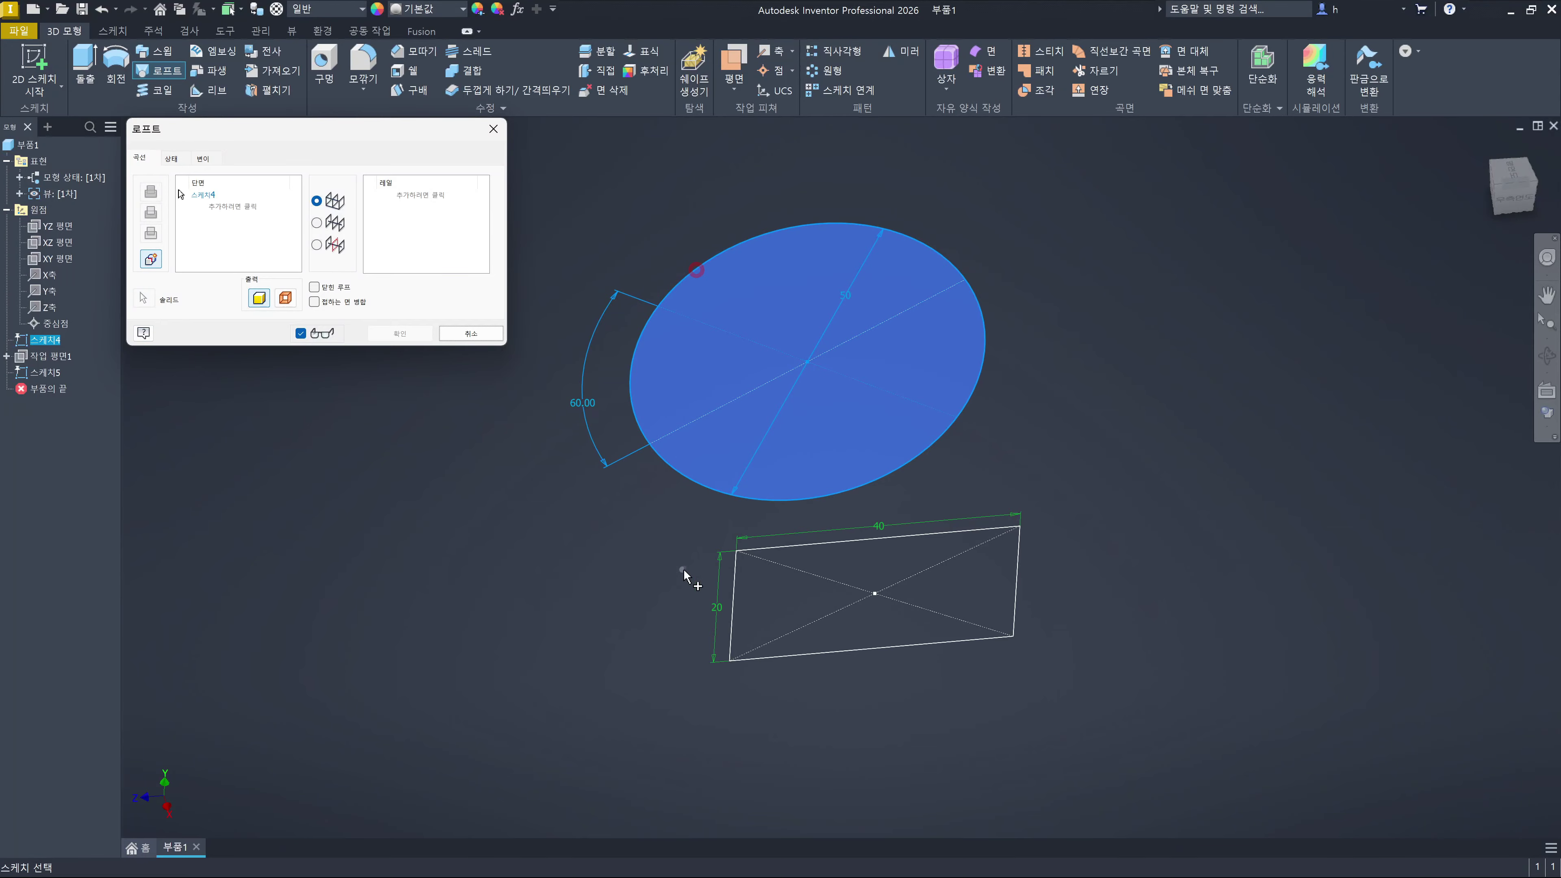
click(775, 550)
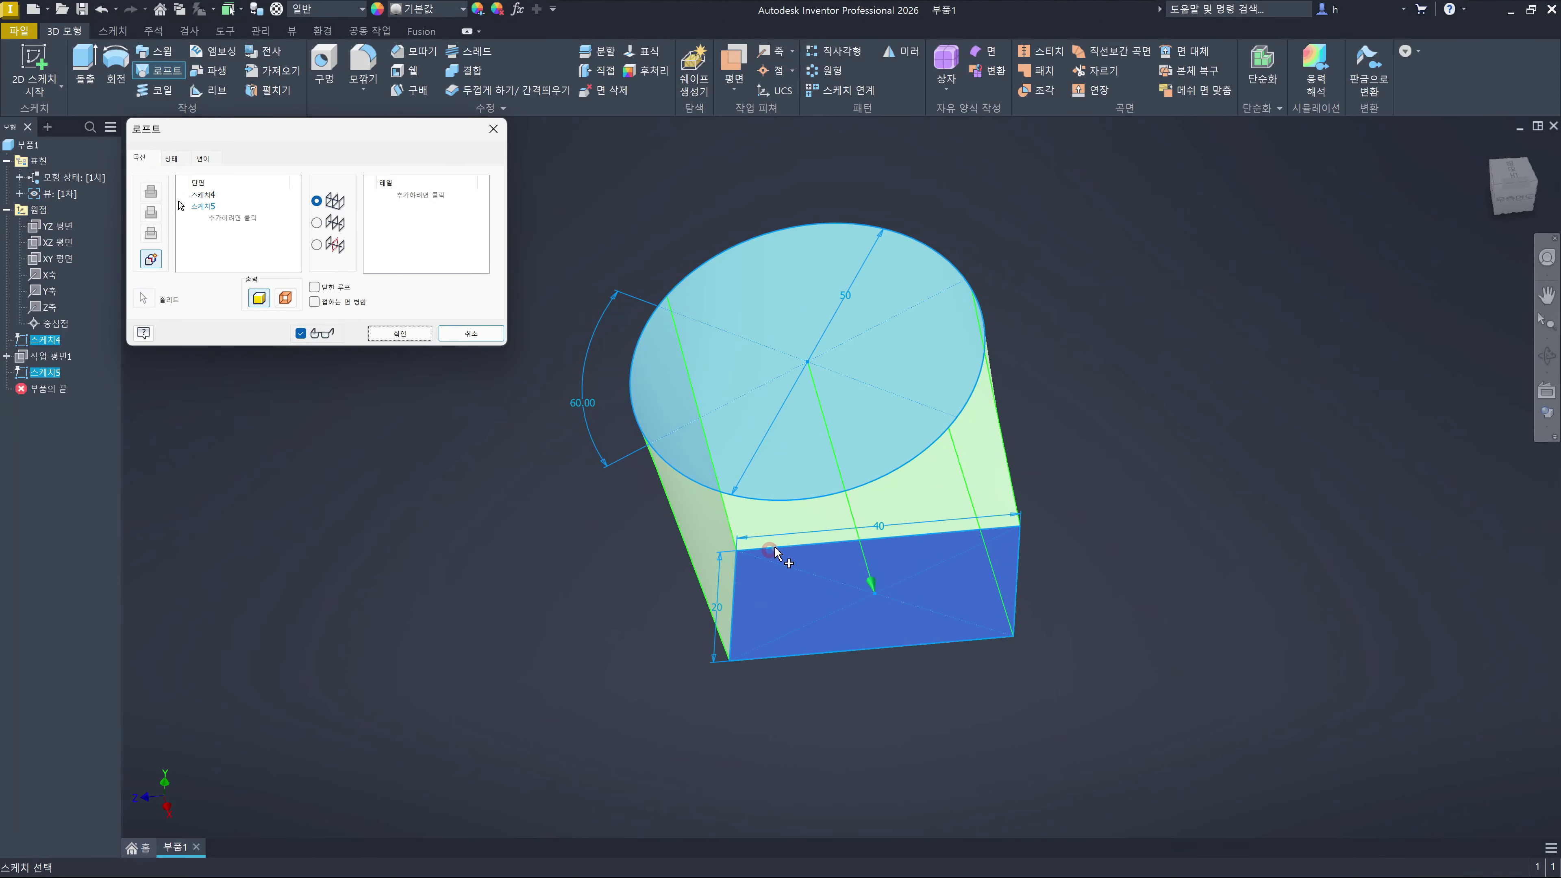
scroll(677, 311, down, 5)
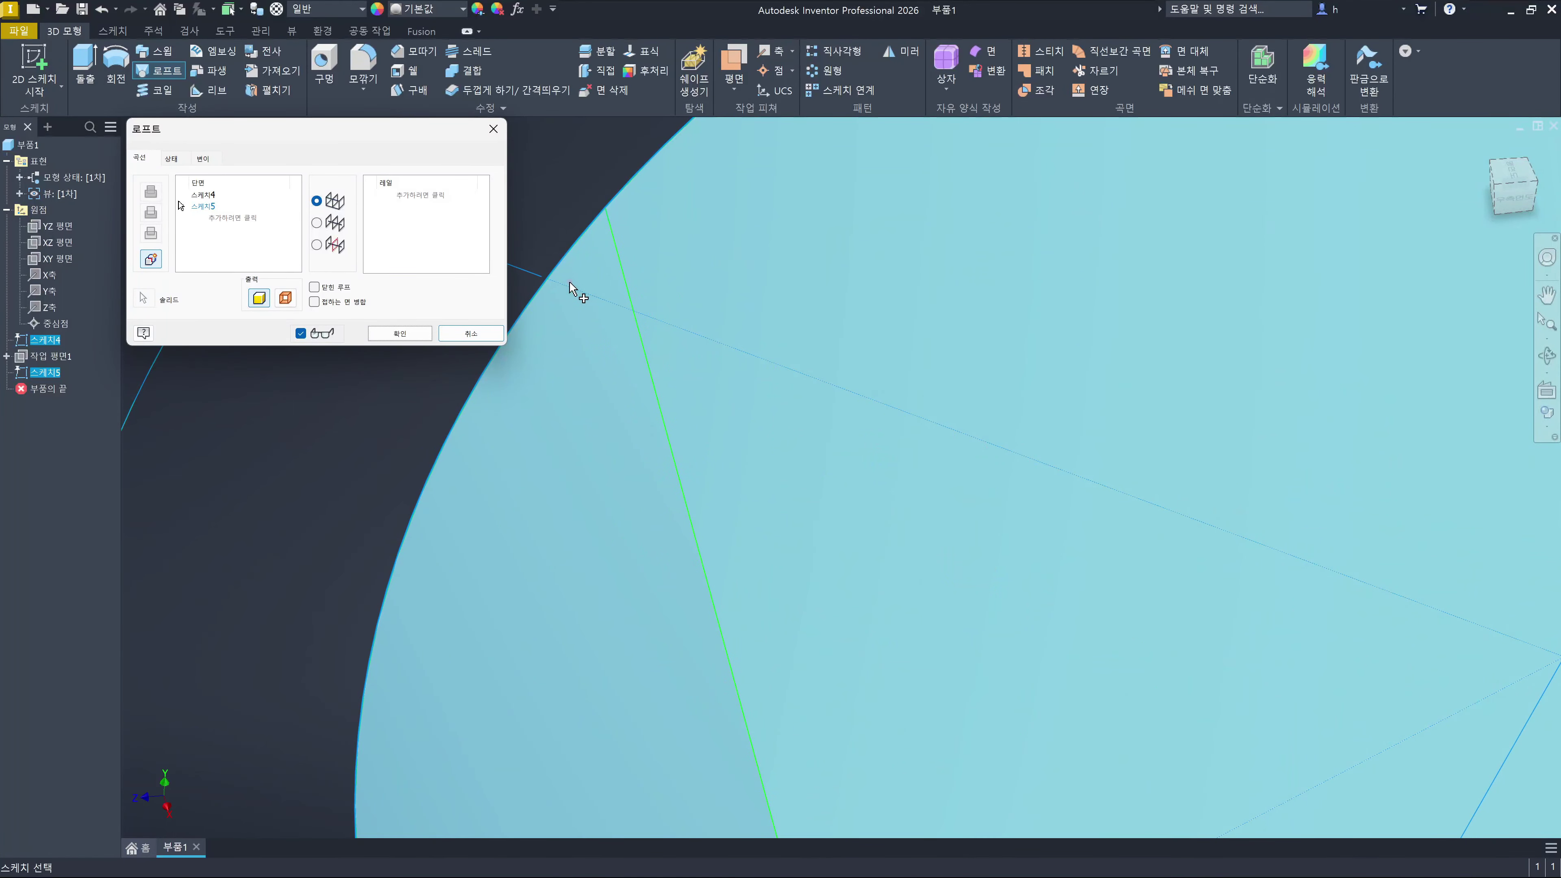
scroll(567, 283, up, 6)
scroll(559, 398, down, 5)
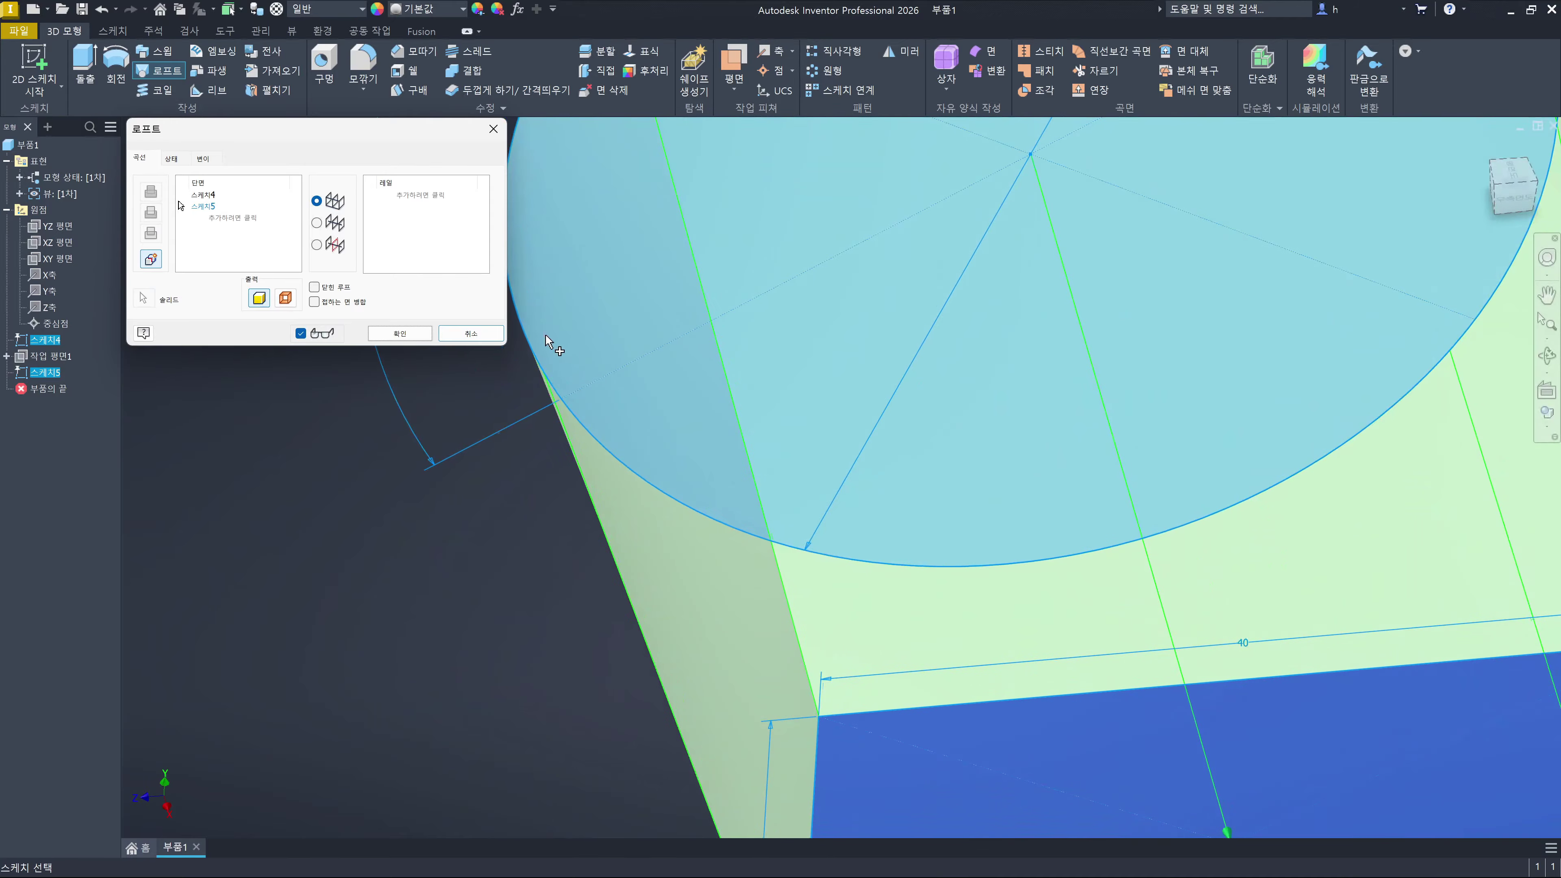
scroll(584, 406, up, 4)
scroll(624, 366, up, 2)
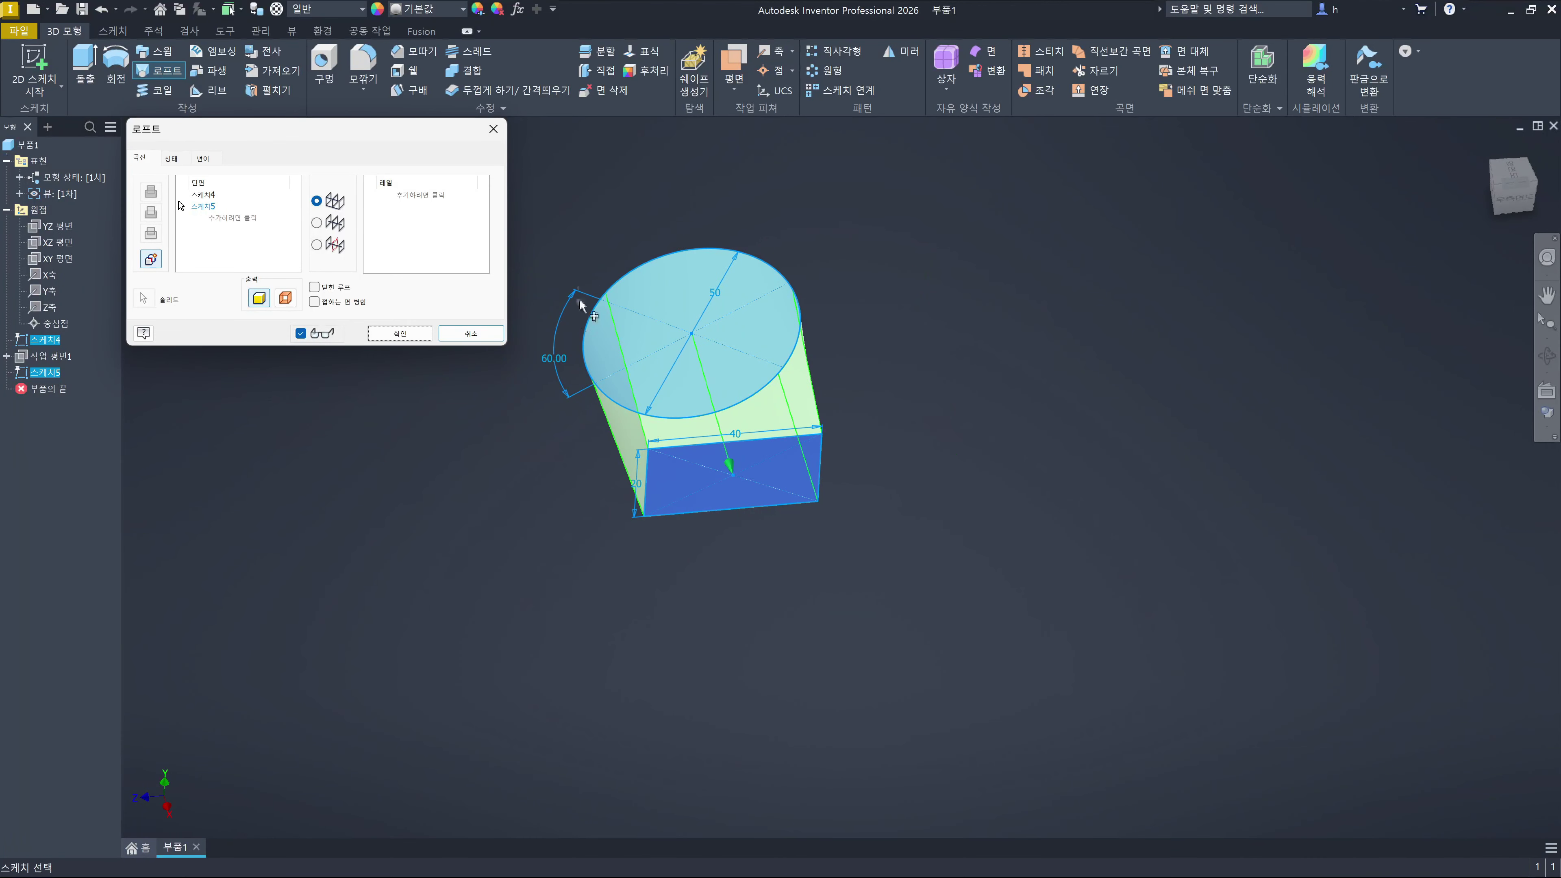
Turn off the loft's automatic mapping, try moving set 1's point on the circle to position 0.833243, and cancel the loft
click(207, 161)
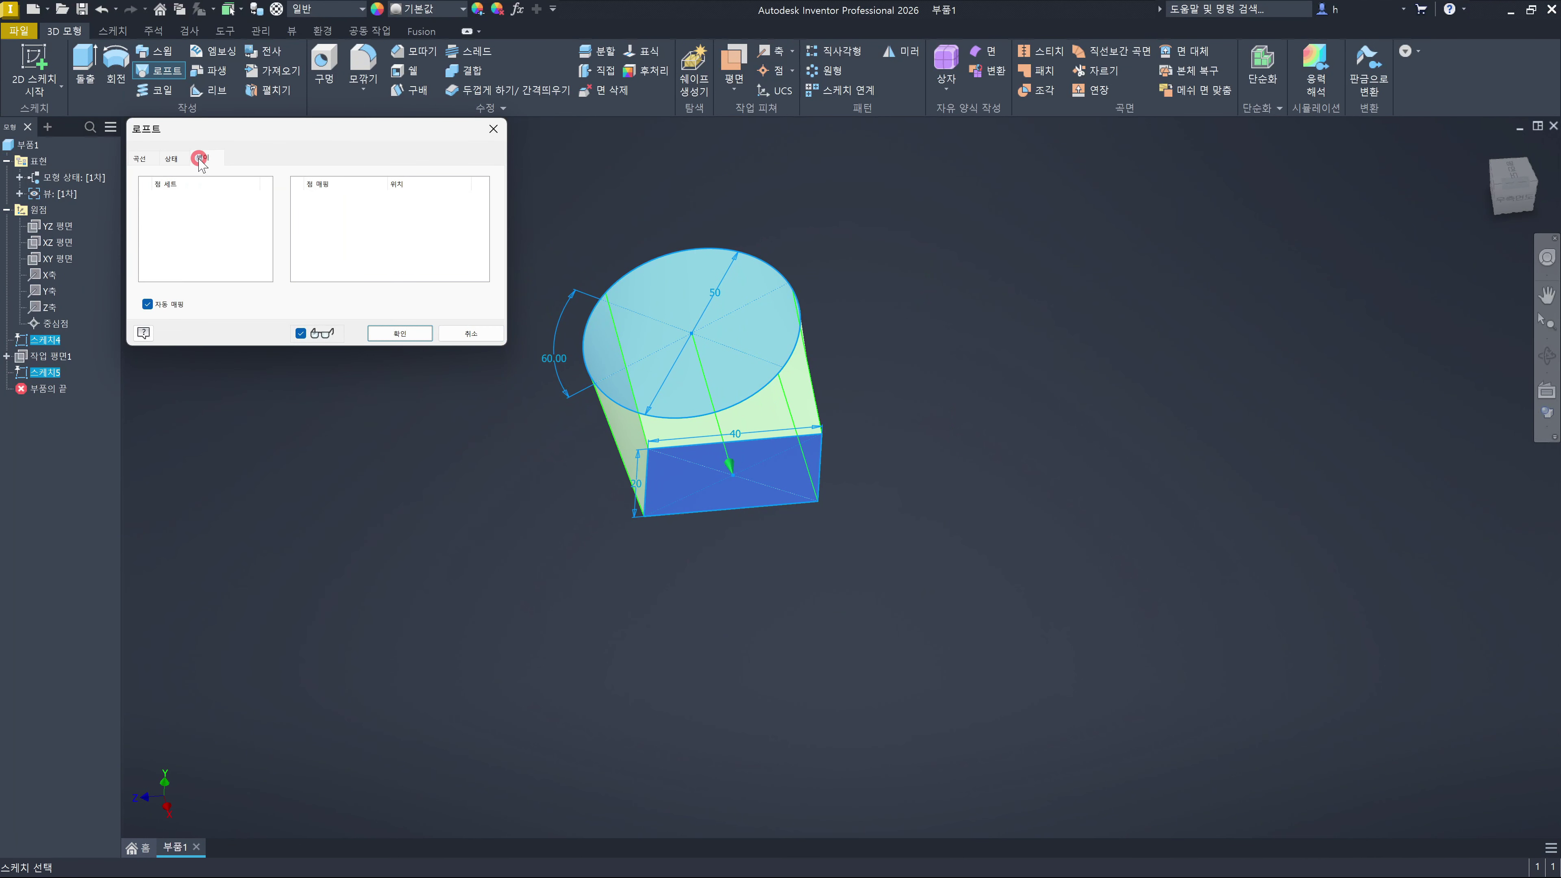
click(147, 303)
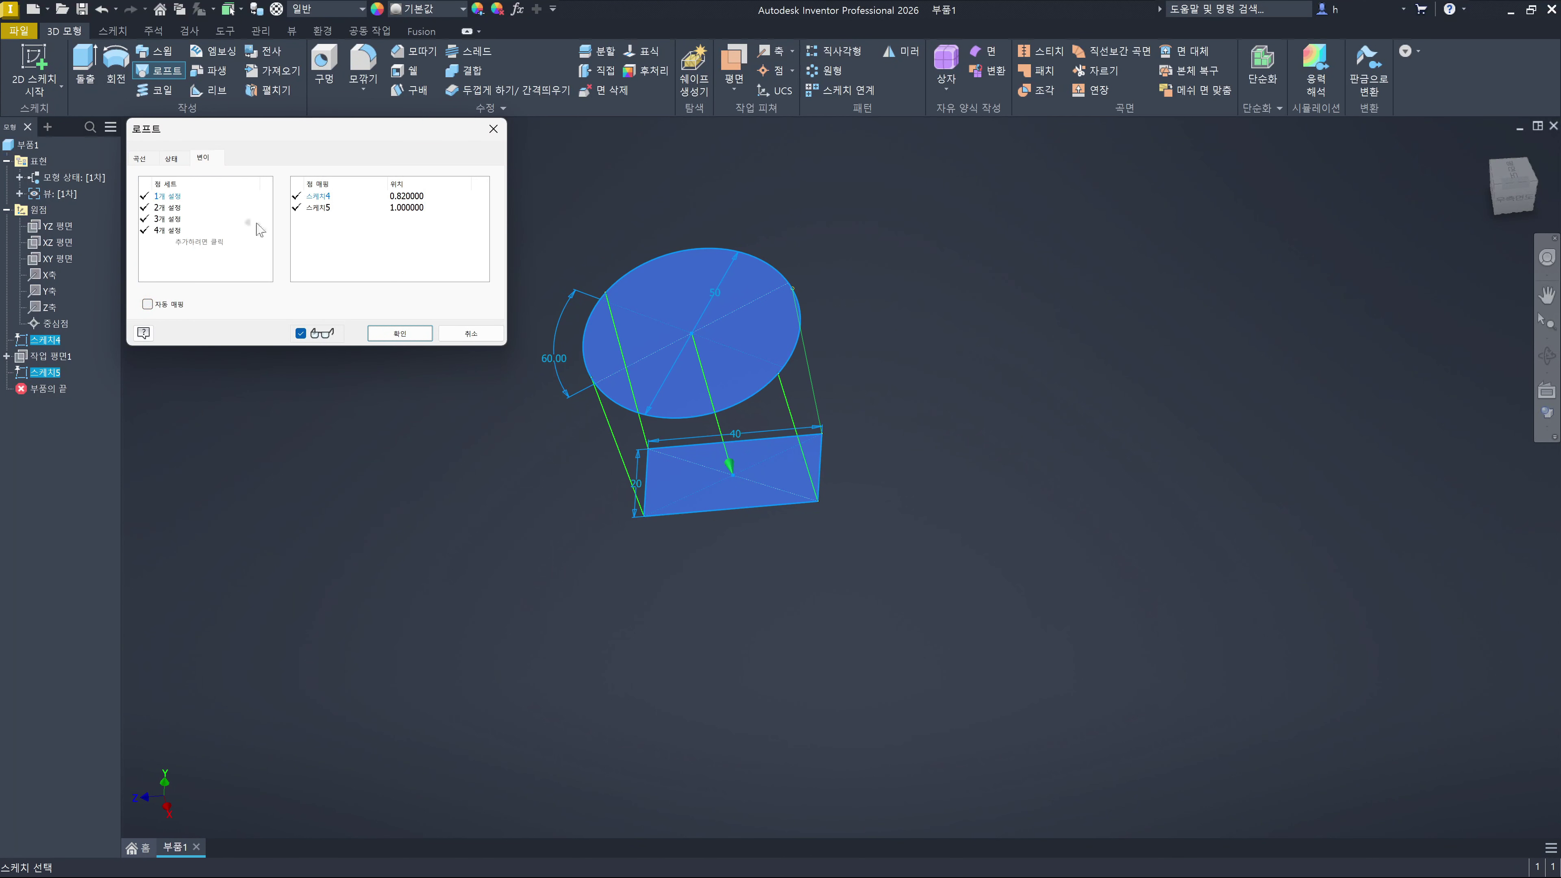
scroll(788, 312, down, 5)
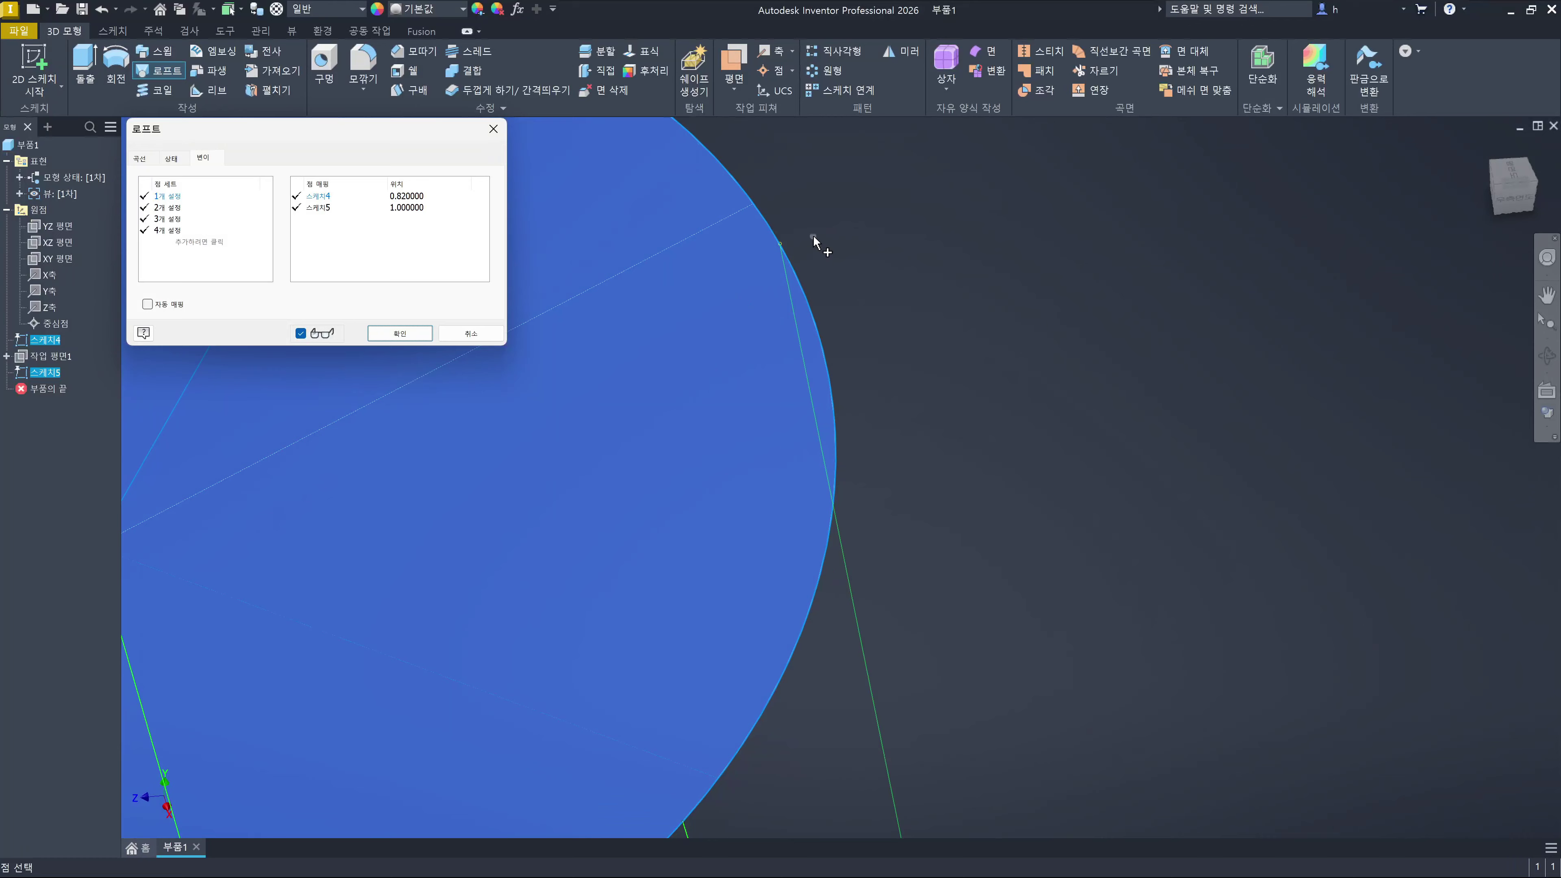
scroll(757, 211, up, 3)
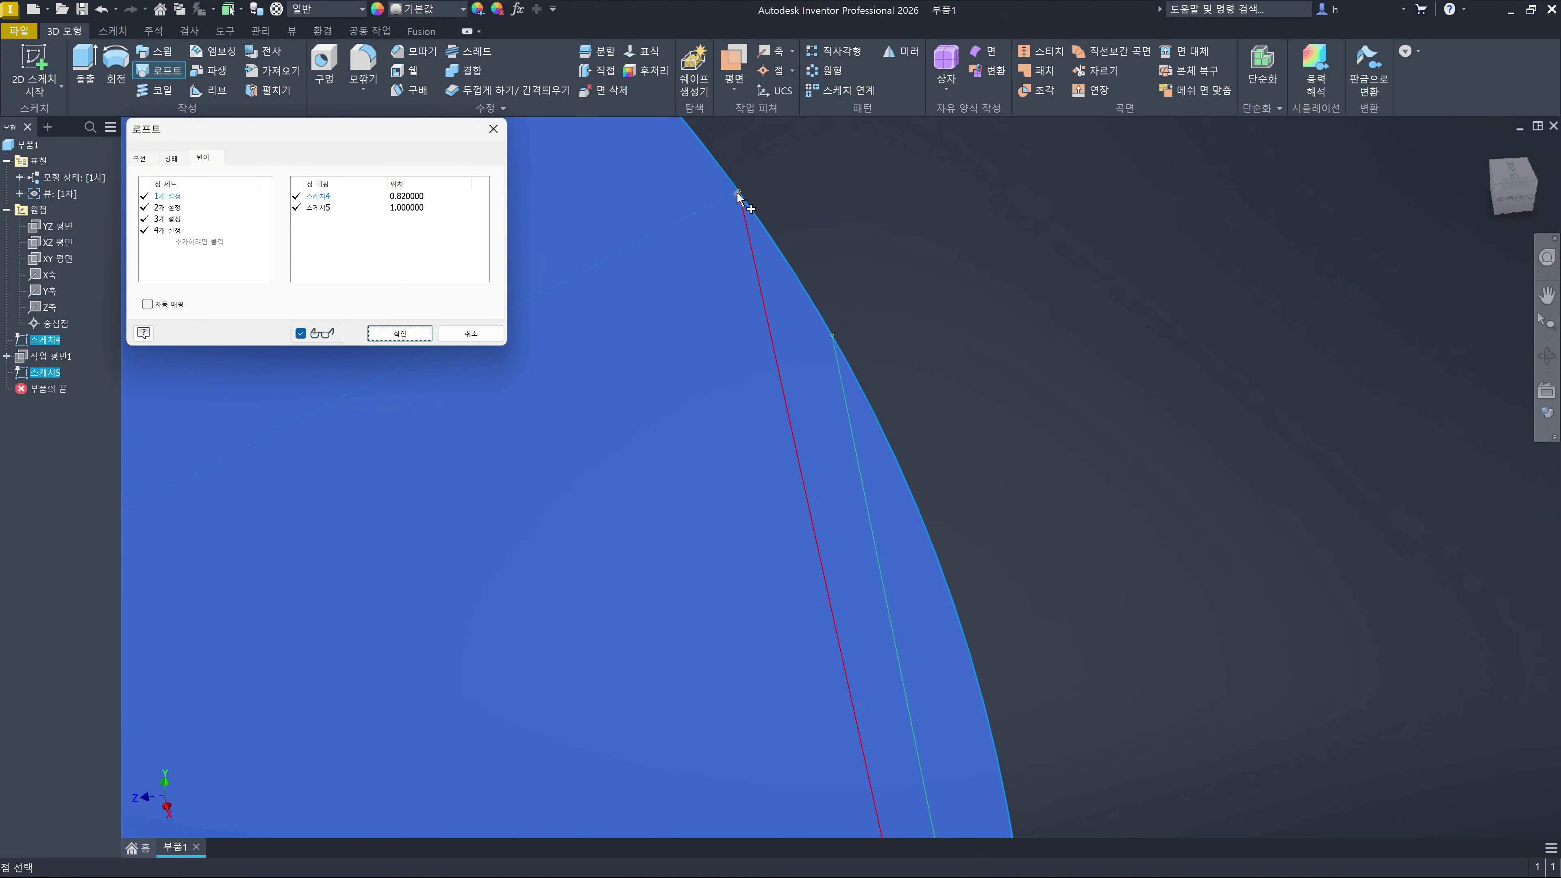
drag(737, 192, 740, 189)
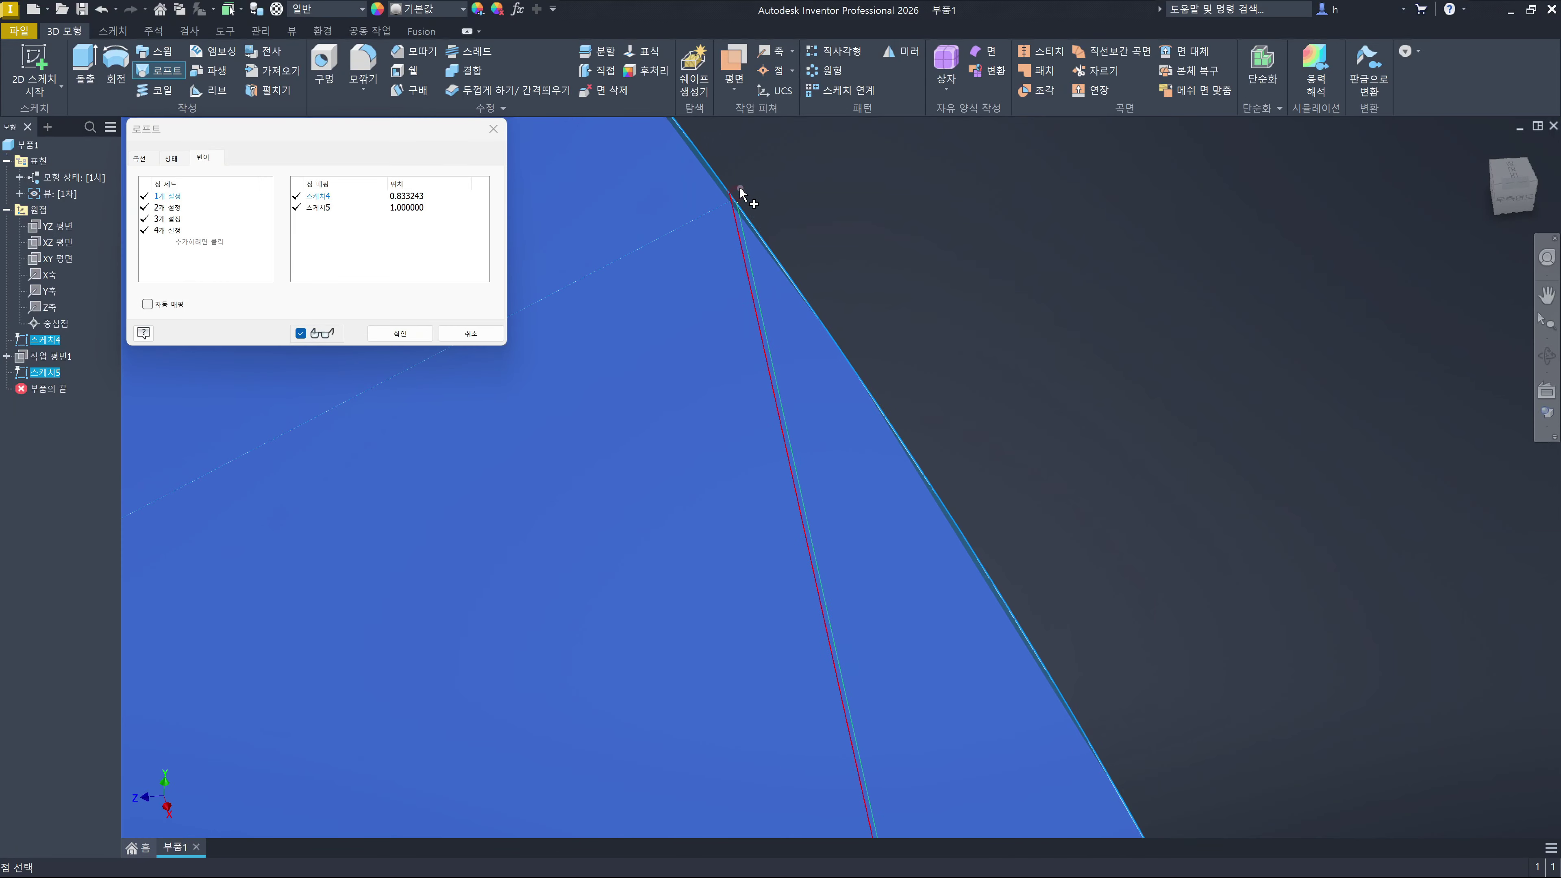
scroll(740, 189, up, 4)
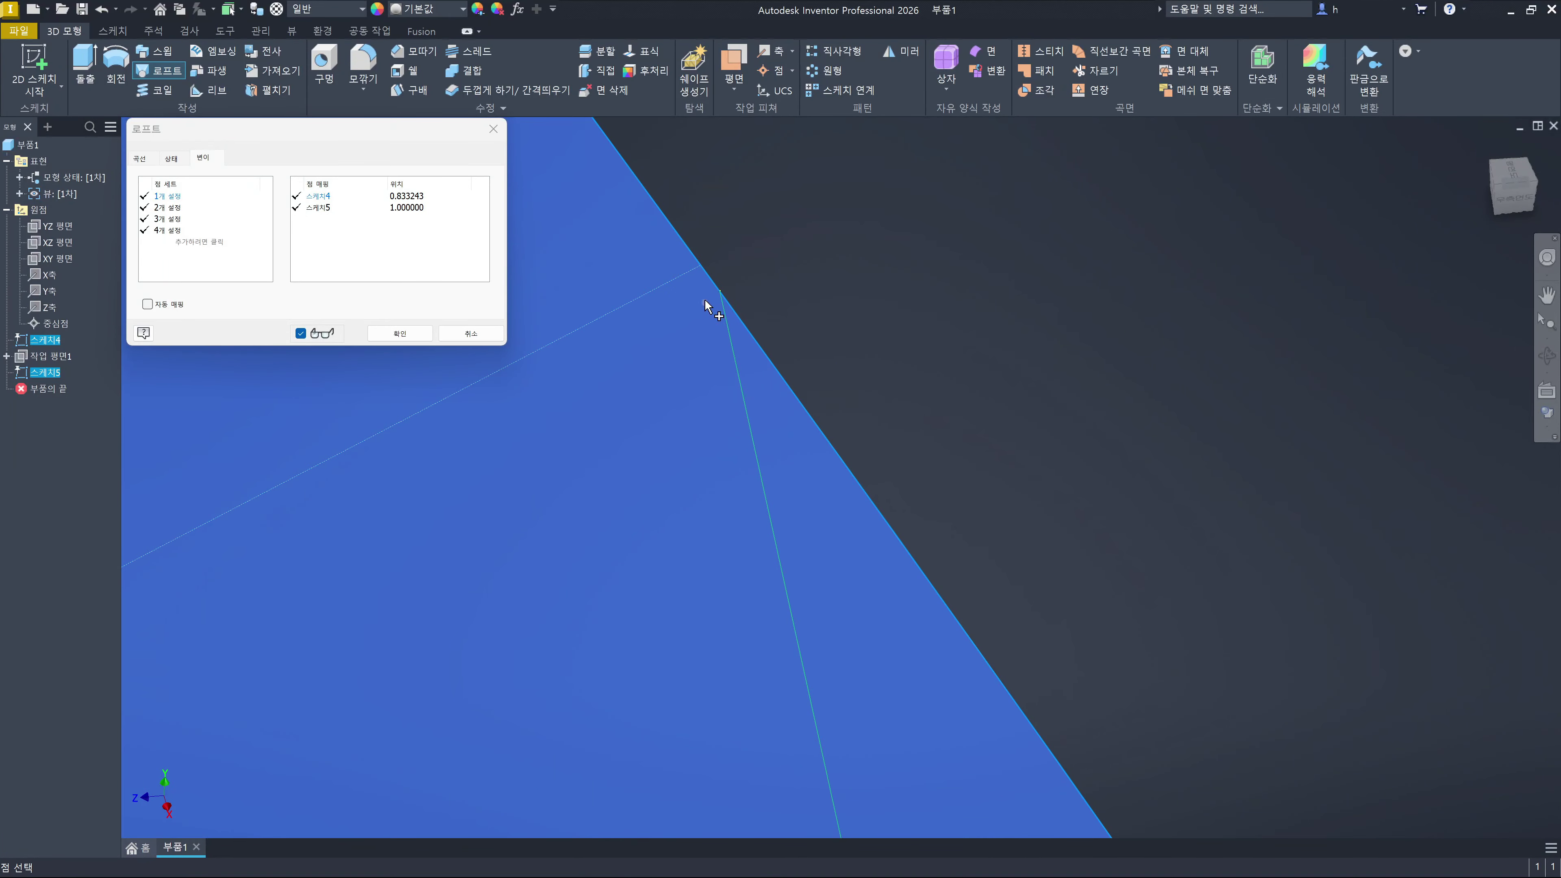
scroll(781, 307, down, 3)
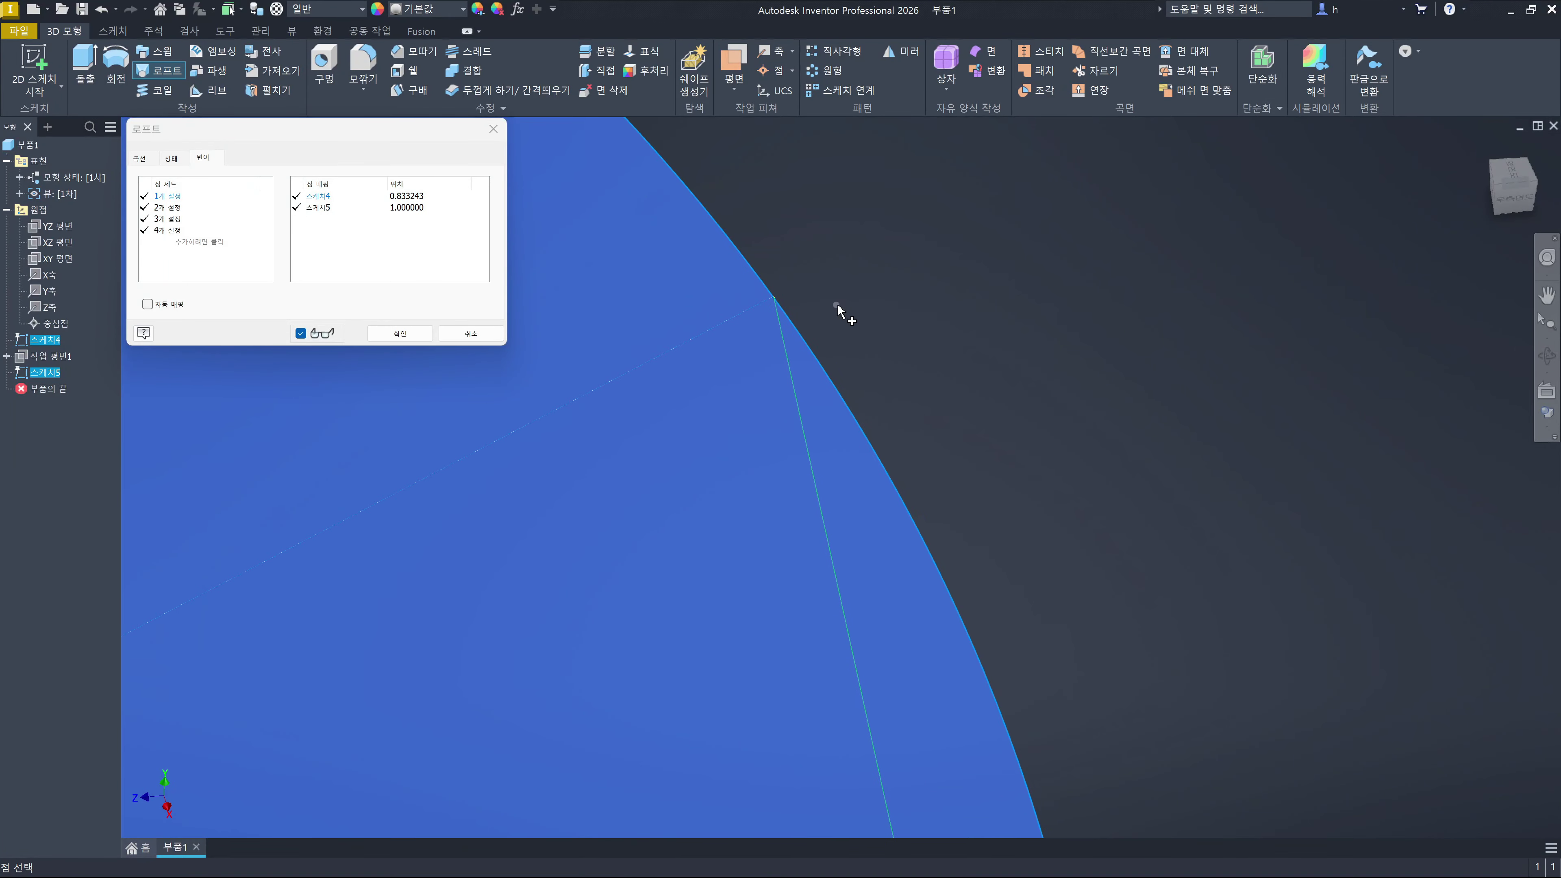
scroll(838, 307, down, 5)
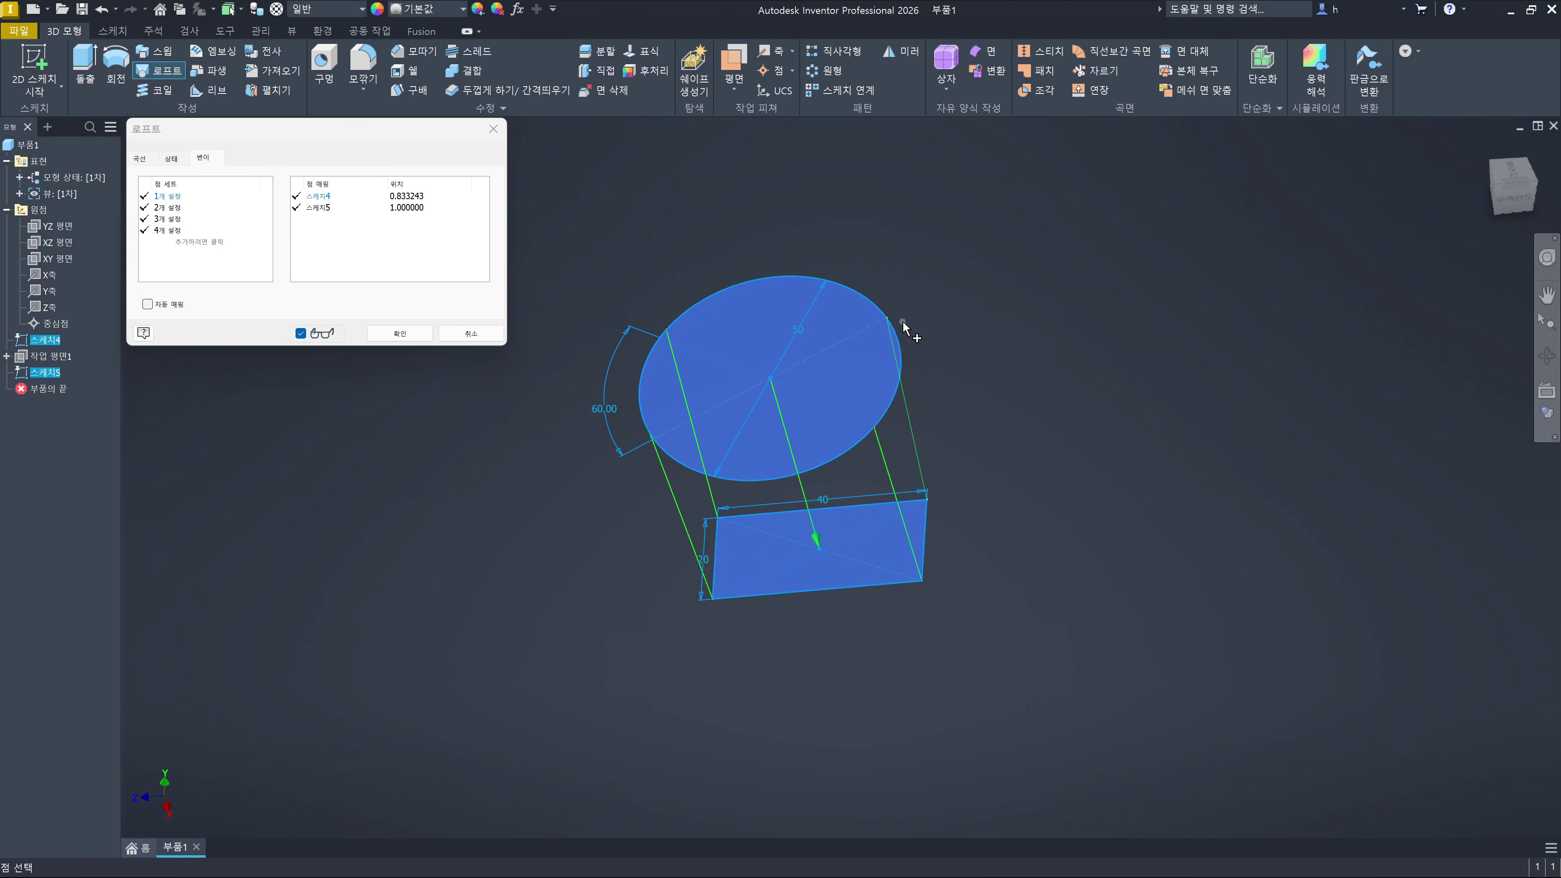
key(Escape)
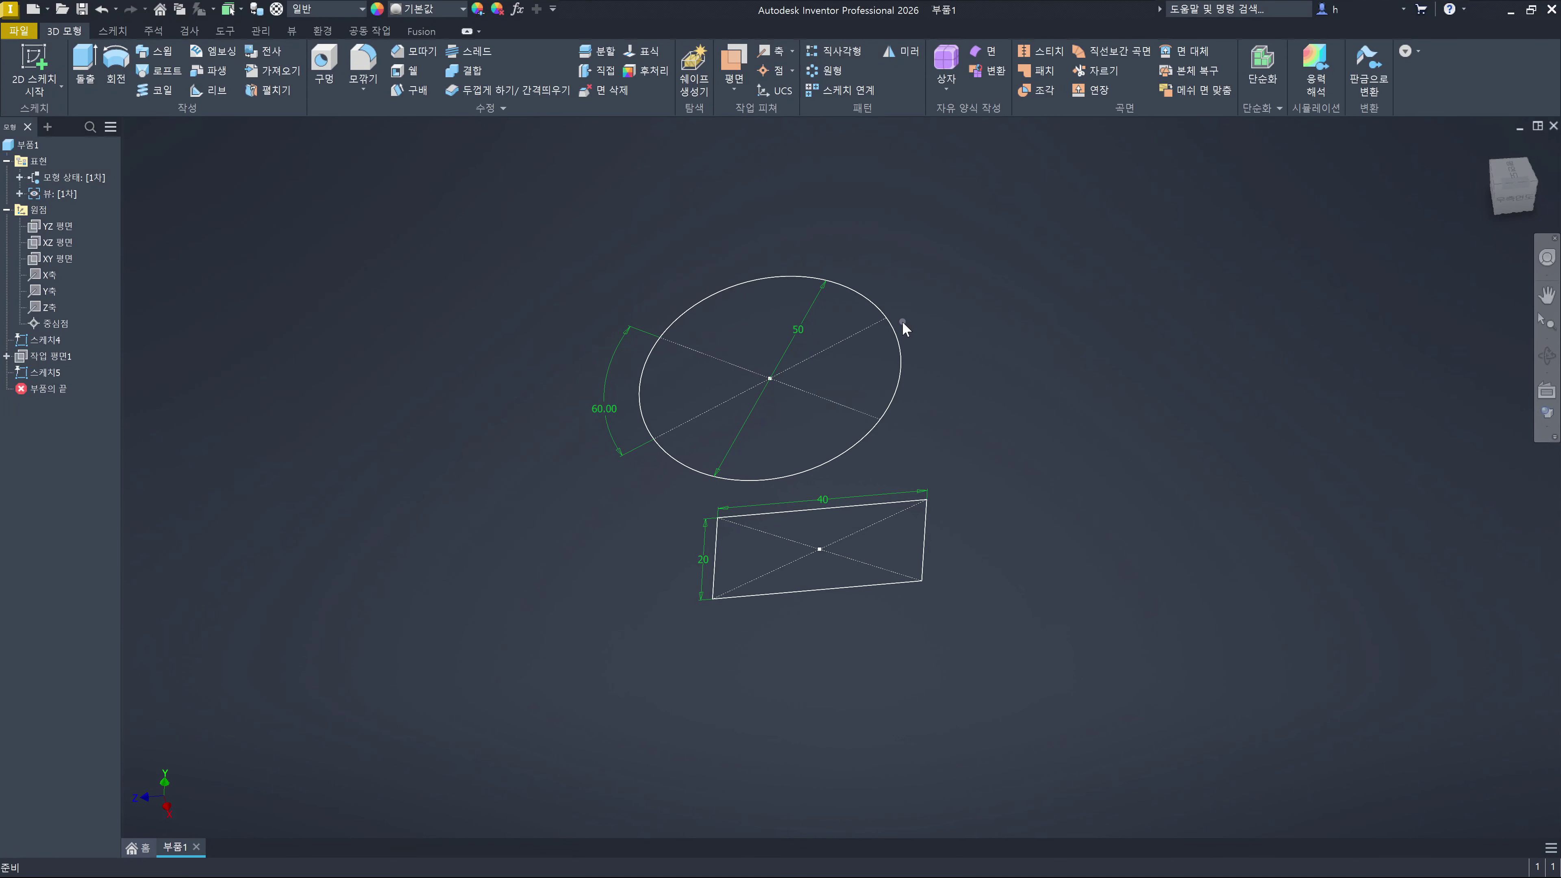
Edit the circle sketch 스케치4 and trim away the circle's left and right segments between the crossing construction lines
click(811, 354)
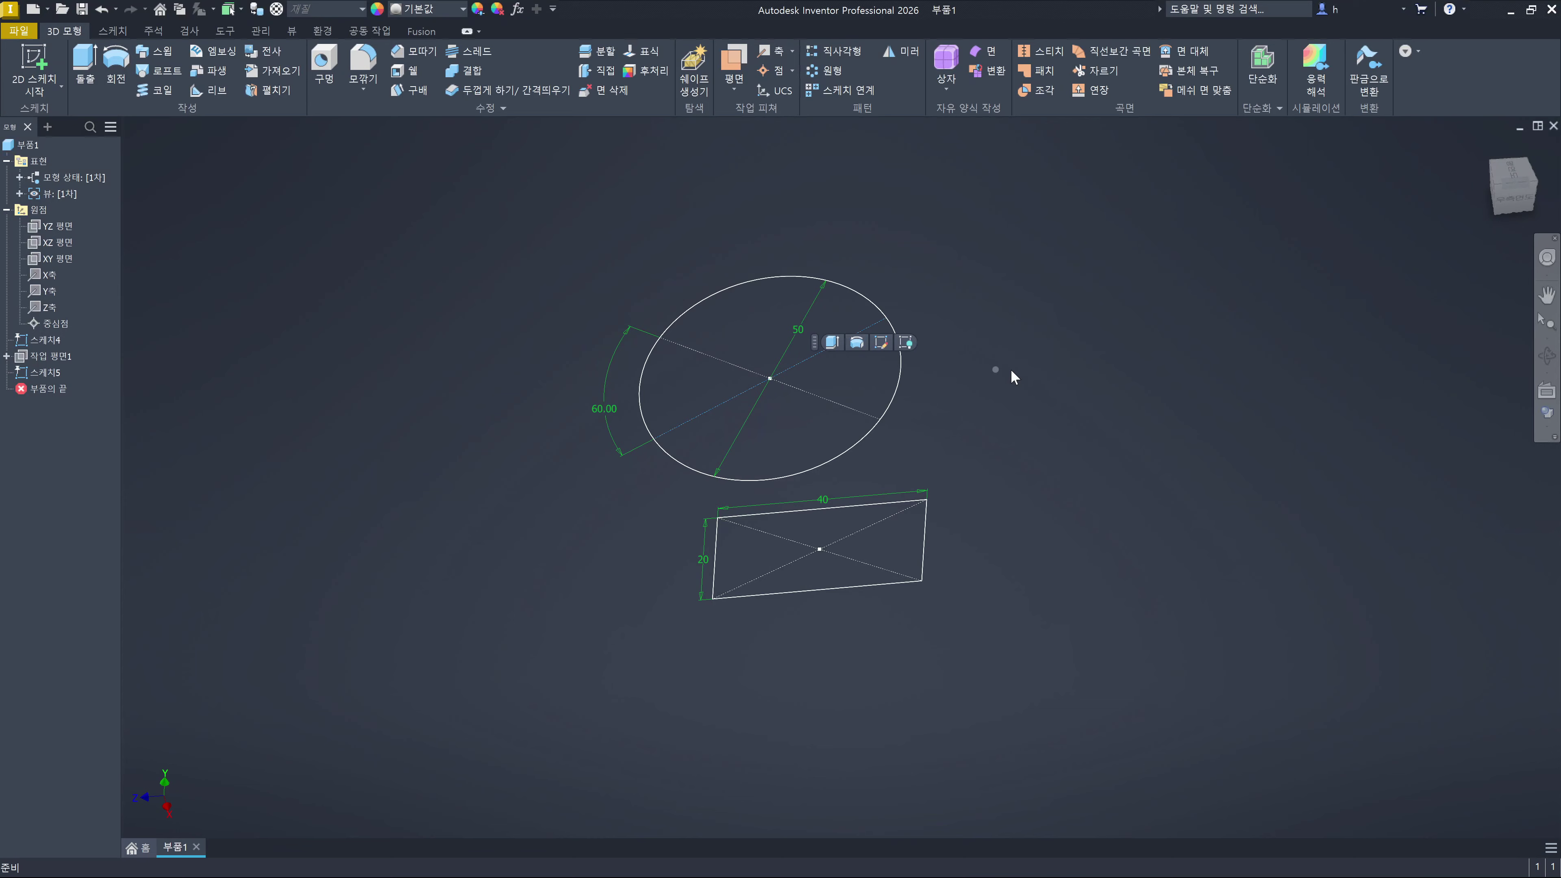
click(1026, 382)
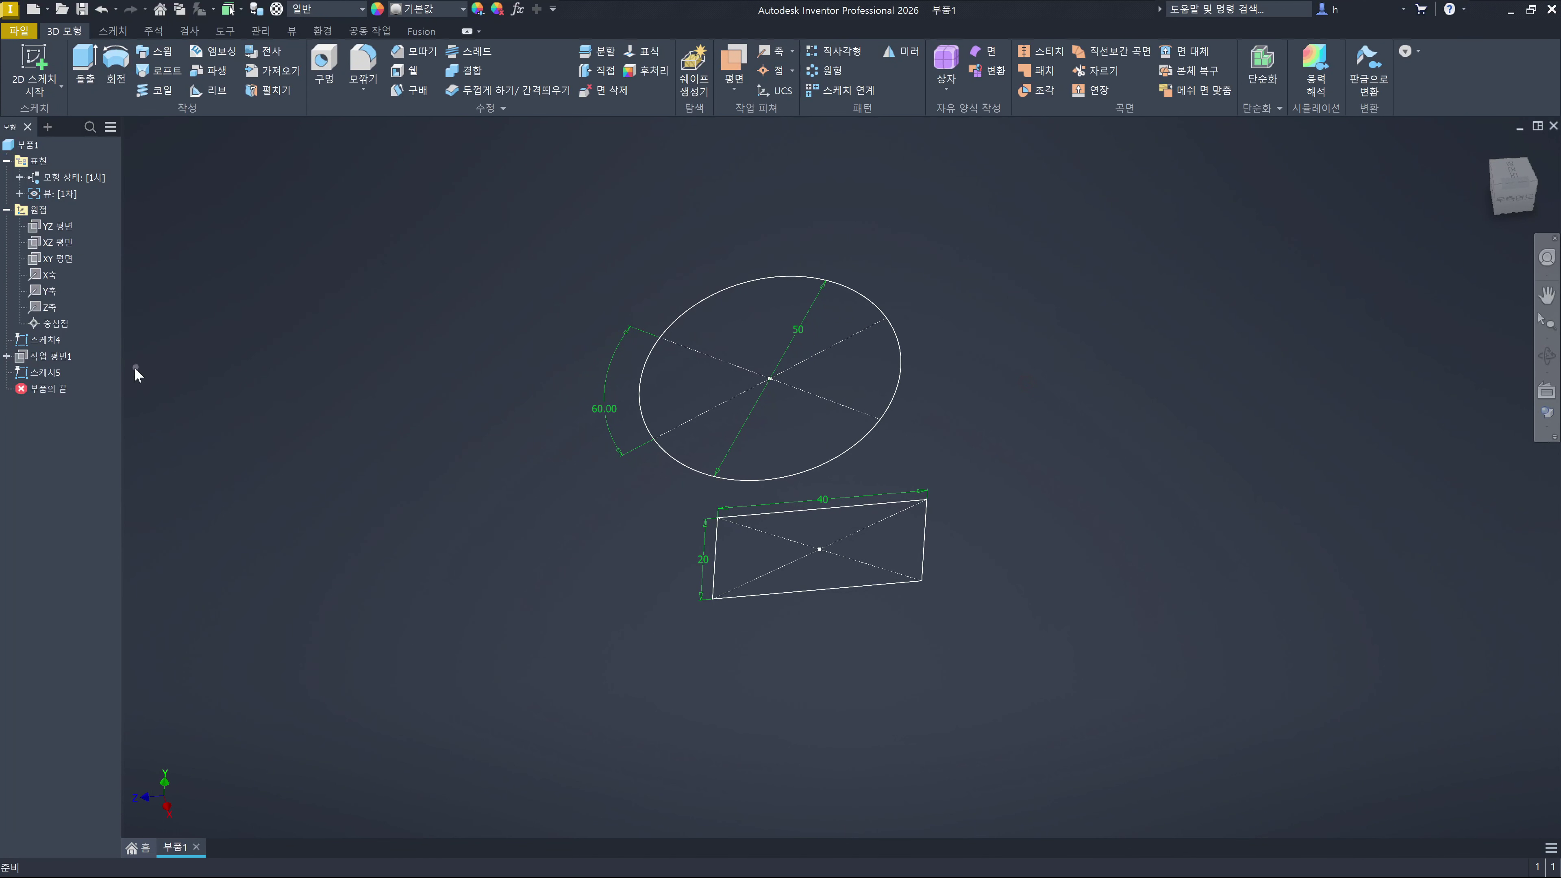
click(54, 343)
key(Page_Up)
click(1143, 444)
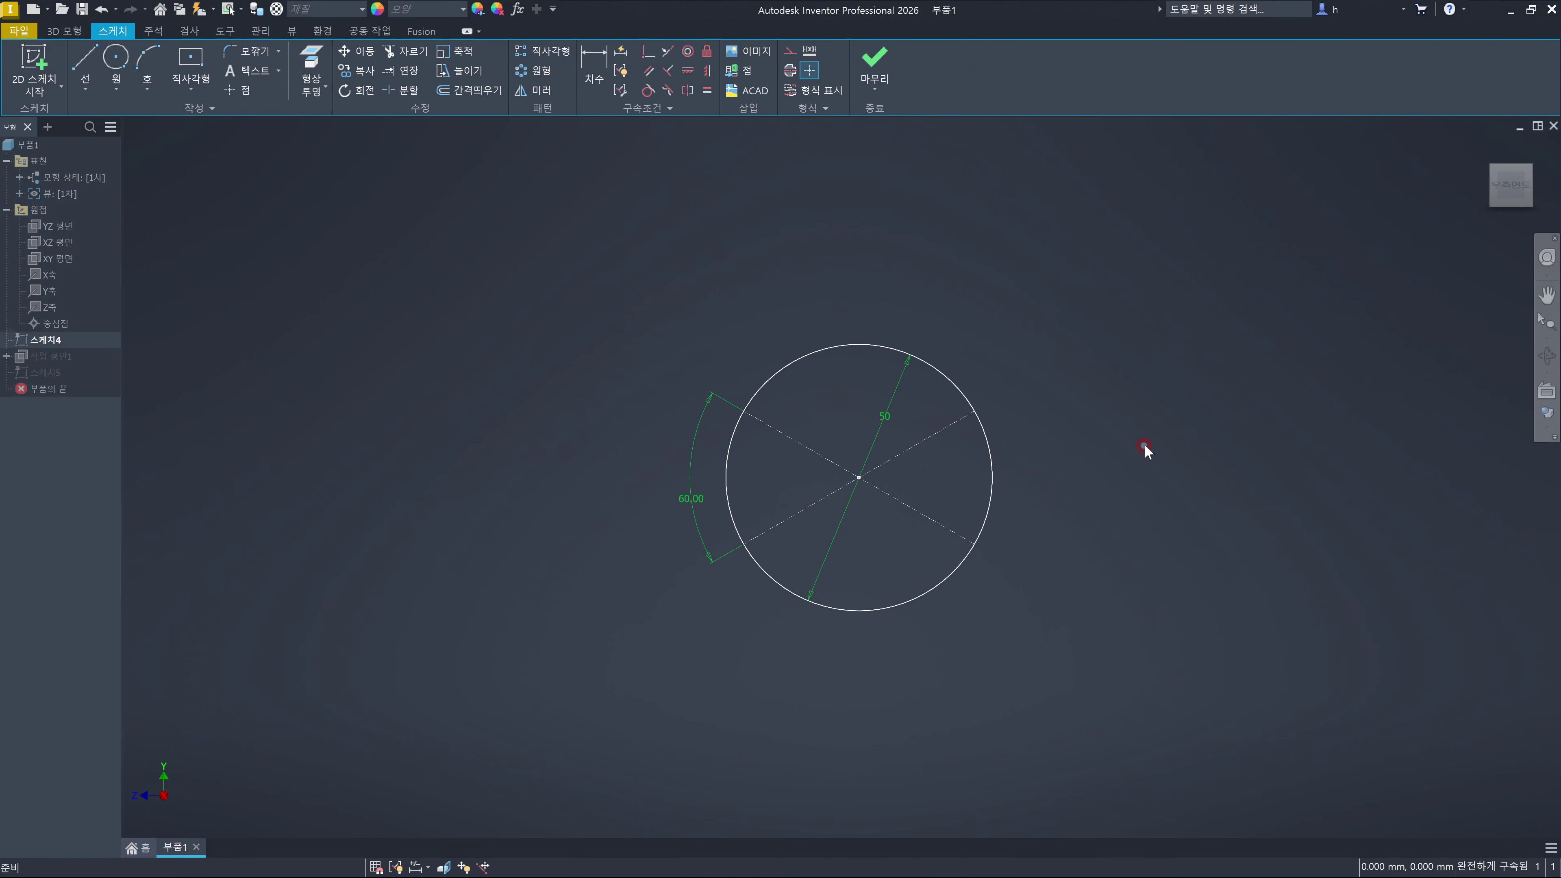
key(x)
click(733, 461)
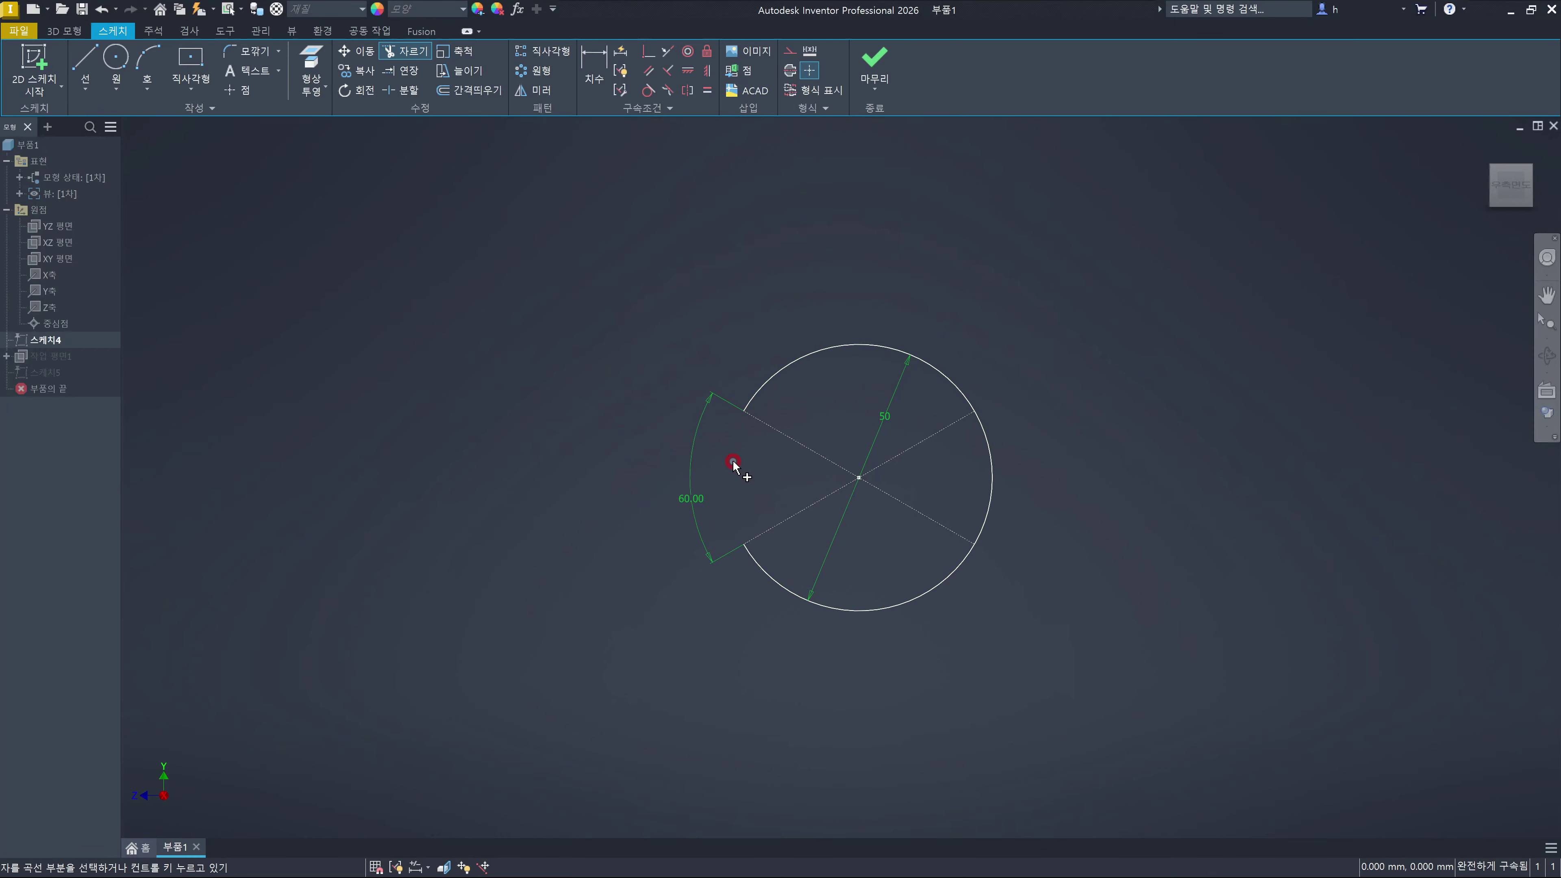
click(995, 478)
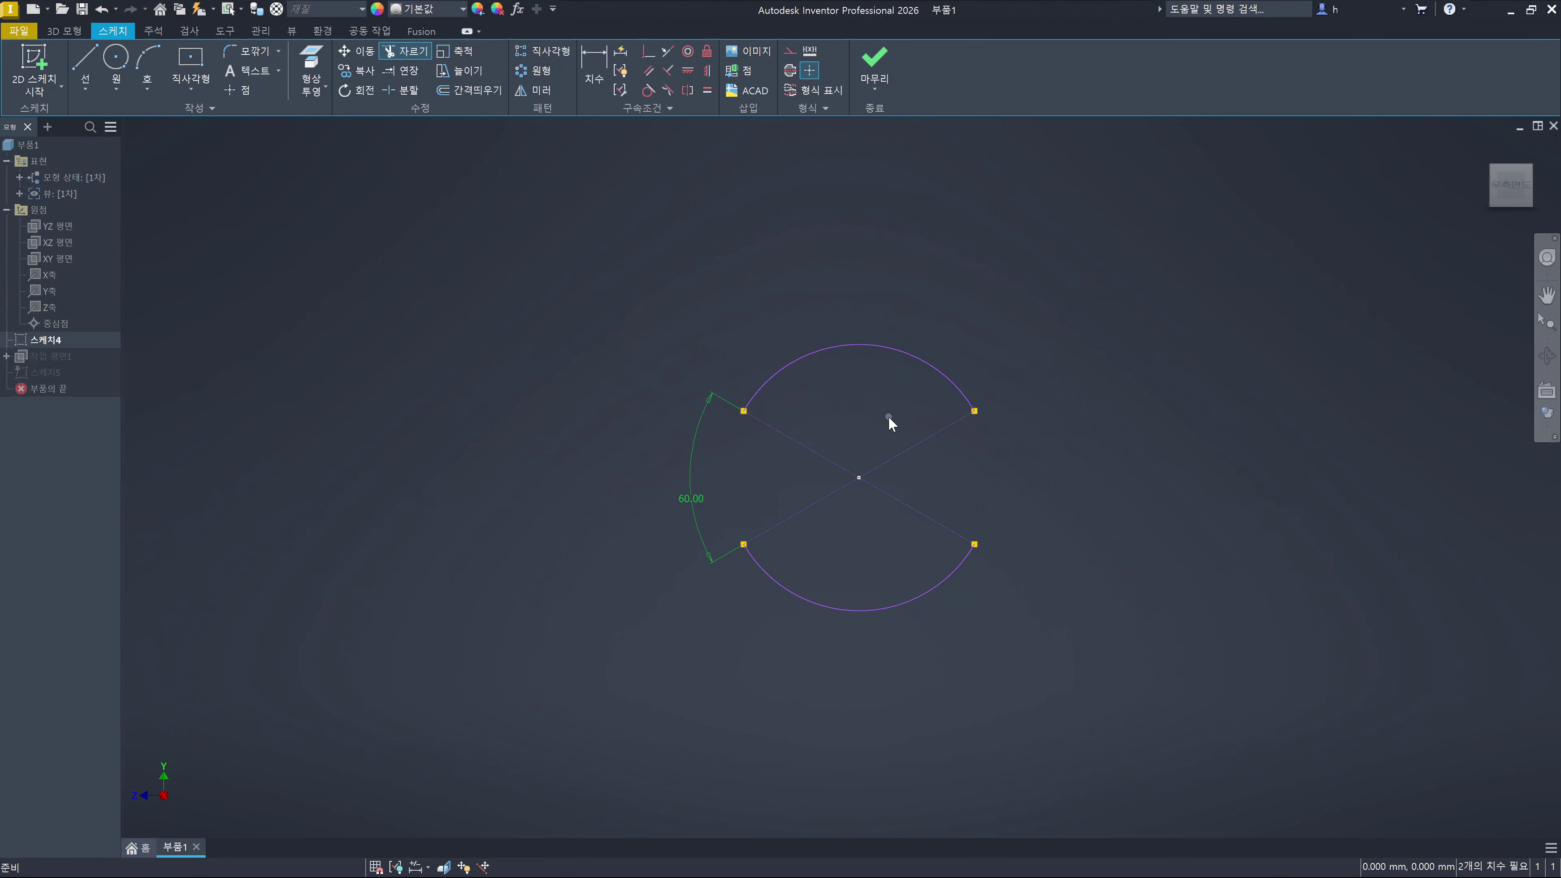
key(Escape)
click(880, 348)
click(922, 591)
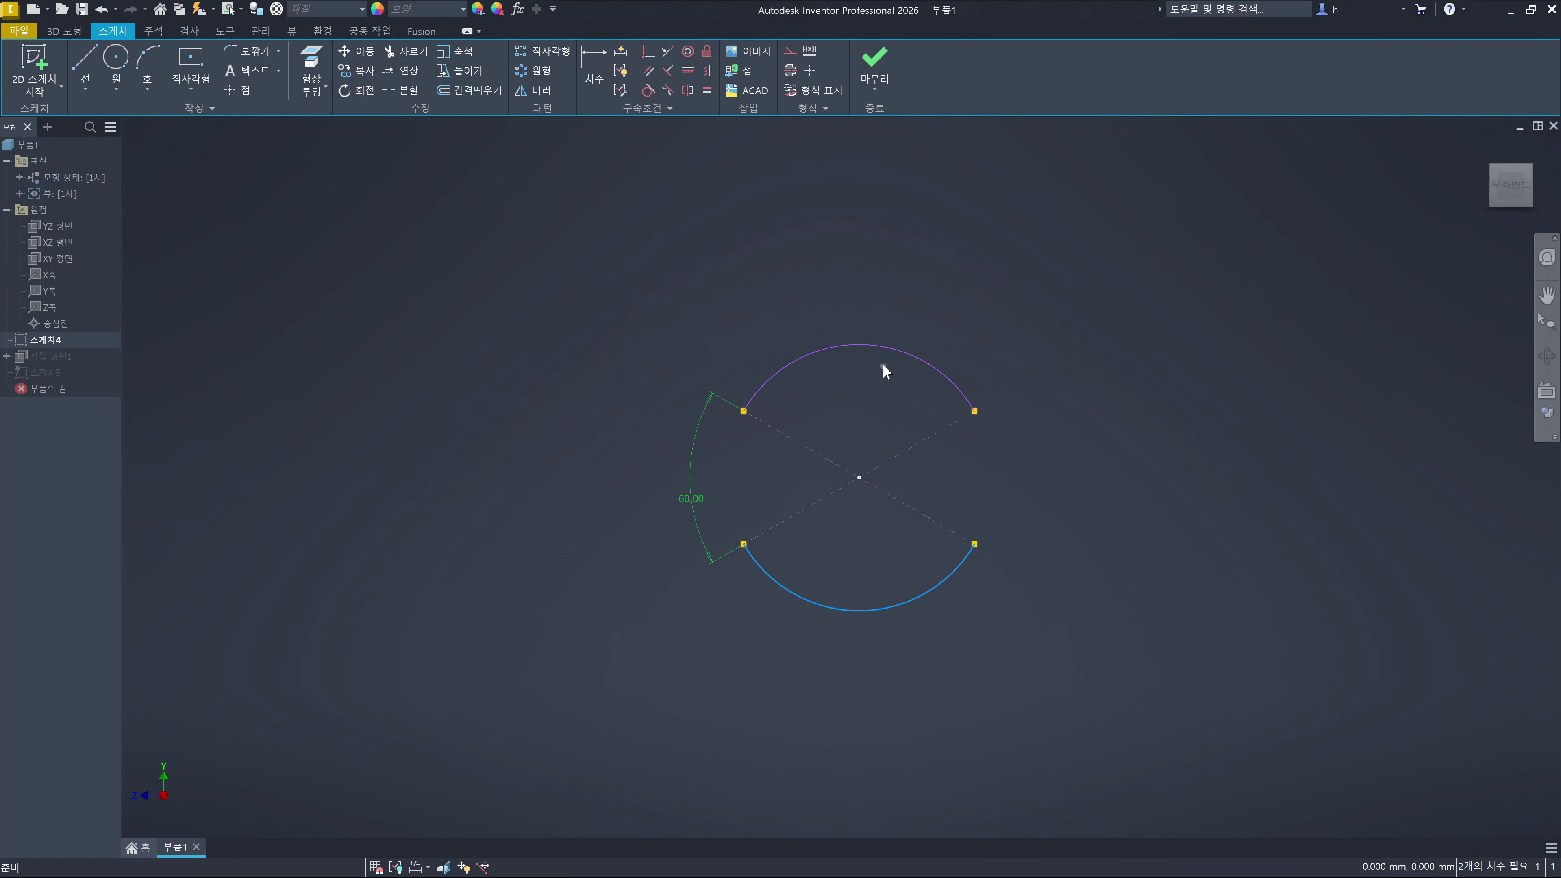
click(889, 348)
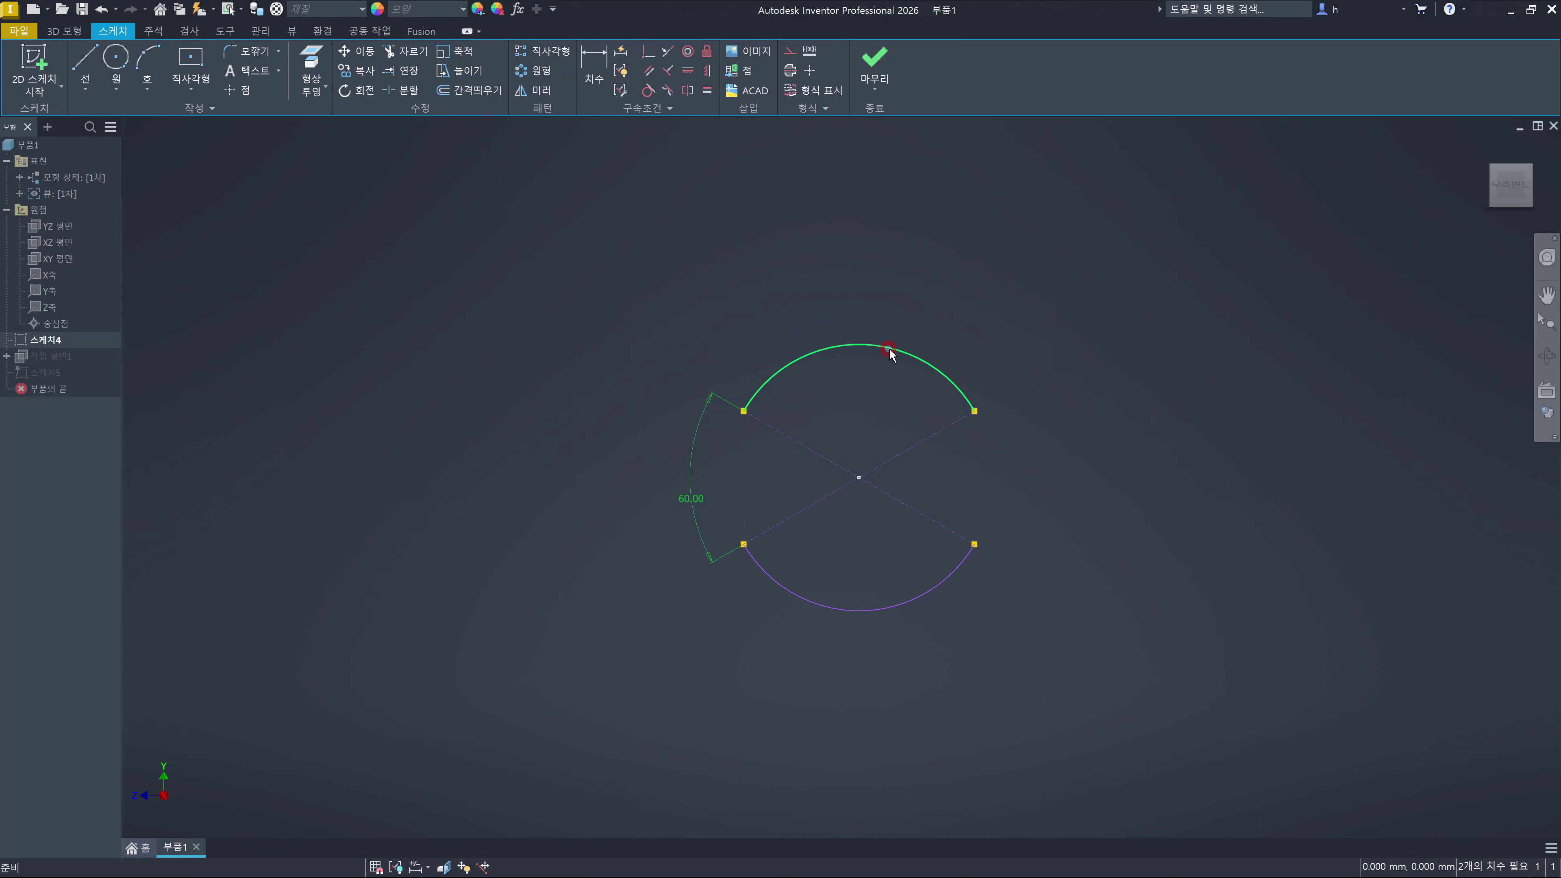
click(925, 594)
click(926, 367)
click(899, 602)
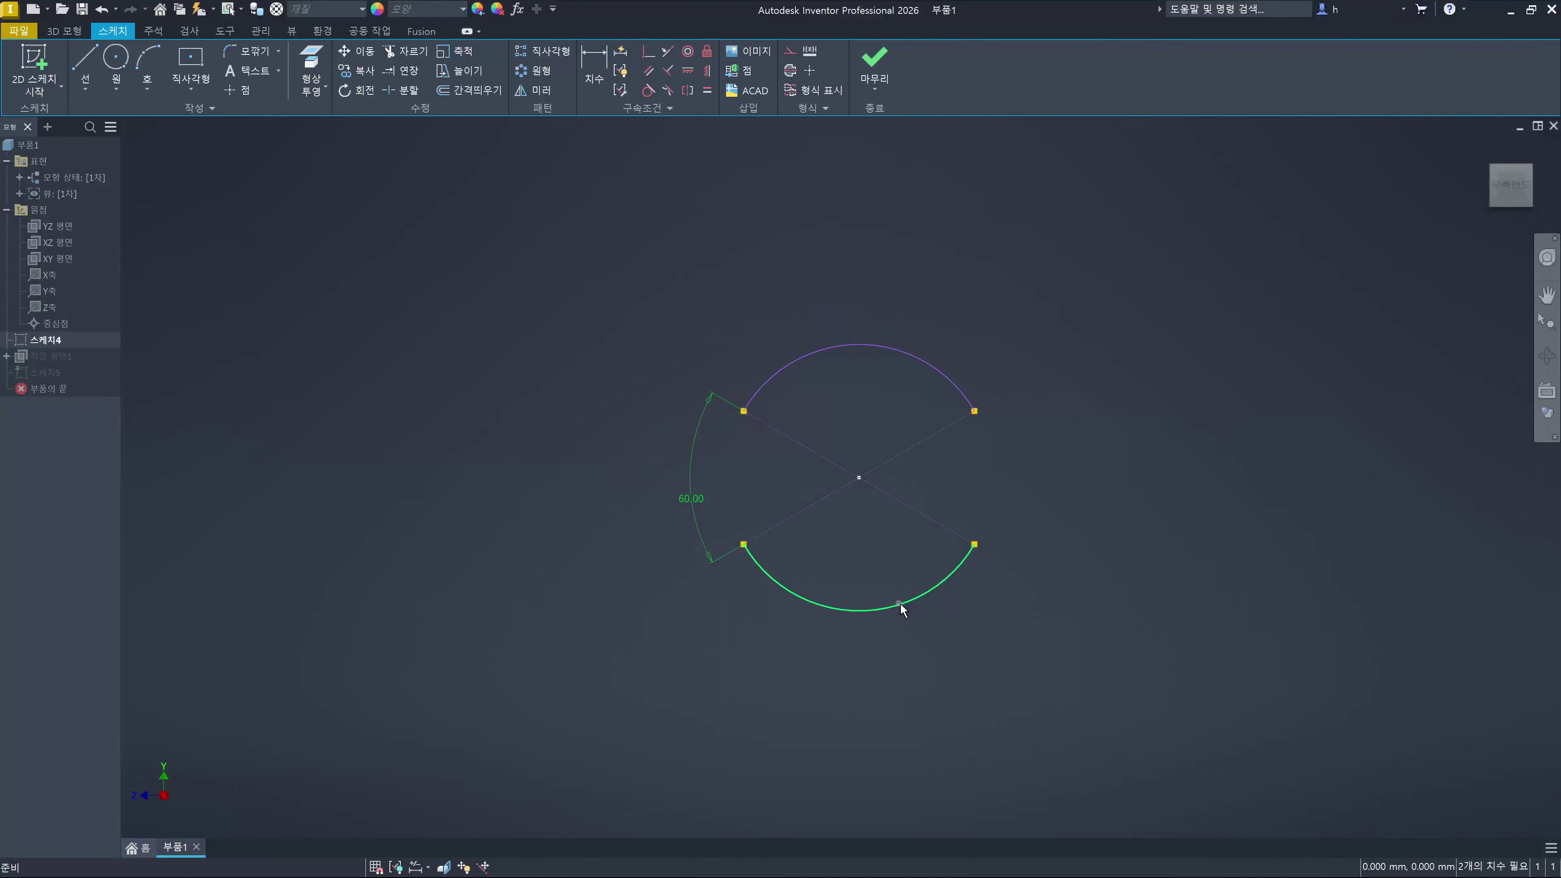
click(944, 583)
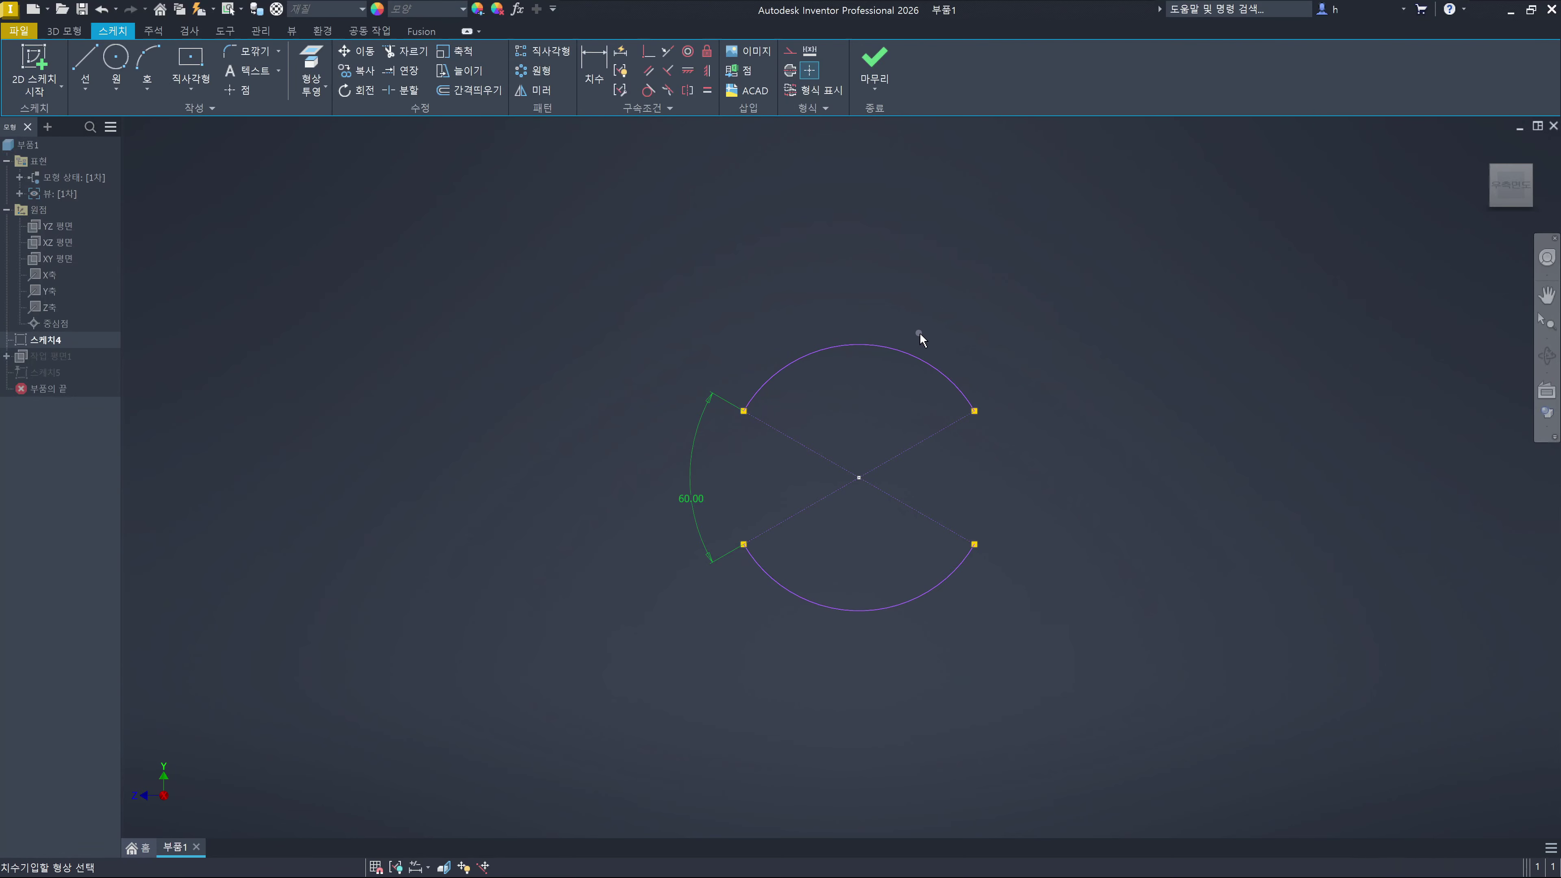
Dimension the upper arc's radius as 25 mm and constrain the lower arc equal to it
key(d)
click(909, 353)
click(914, 313)
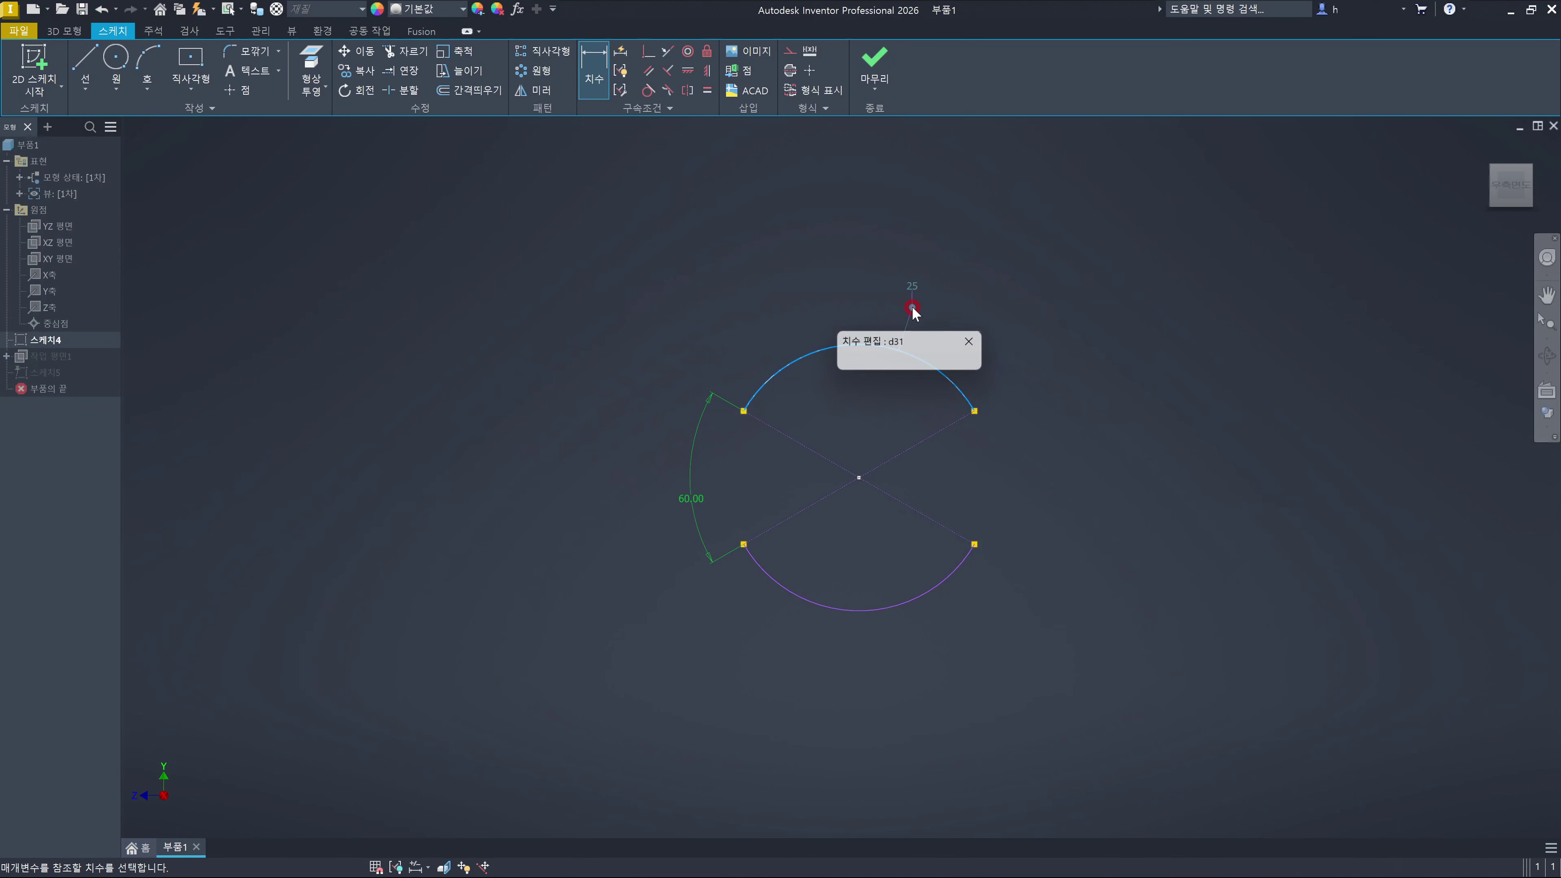
click(980, 365)
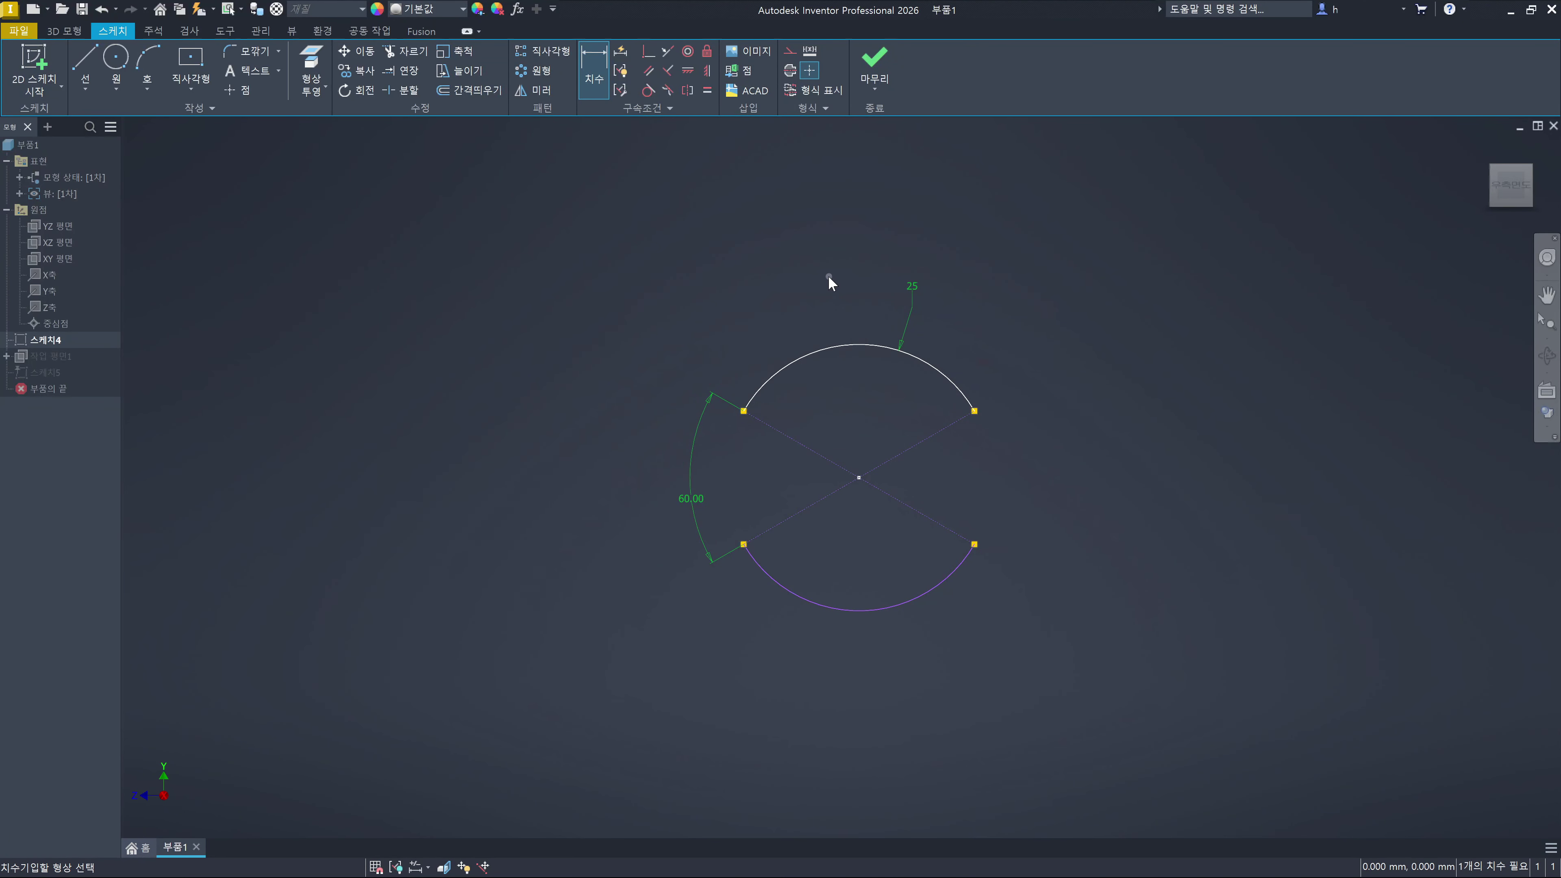
key(minus)
key(equal)
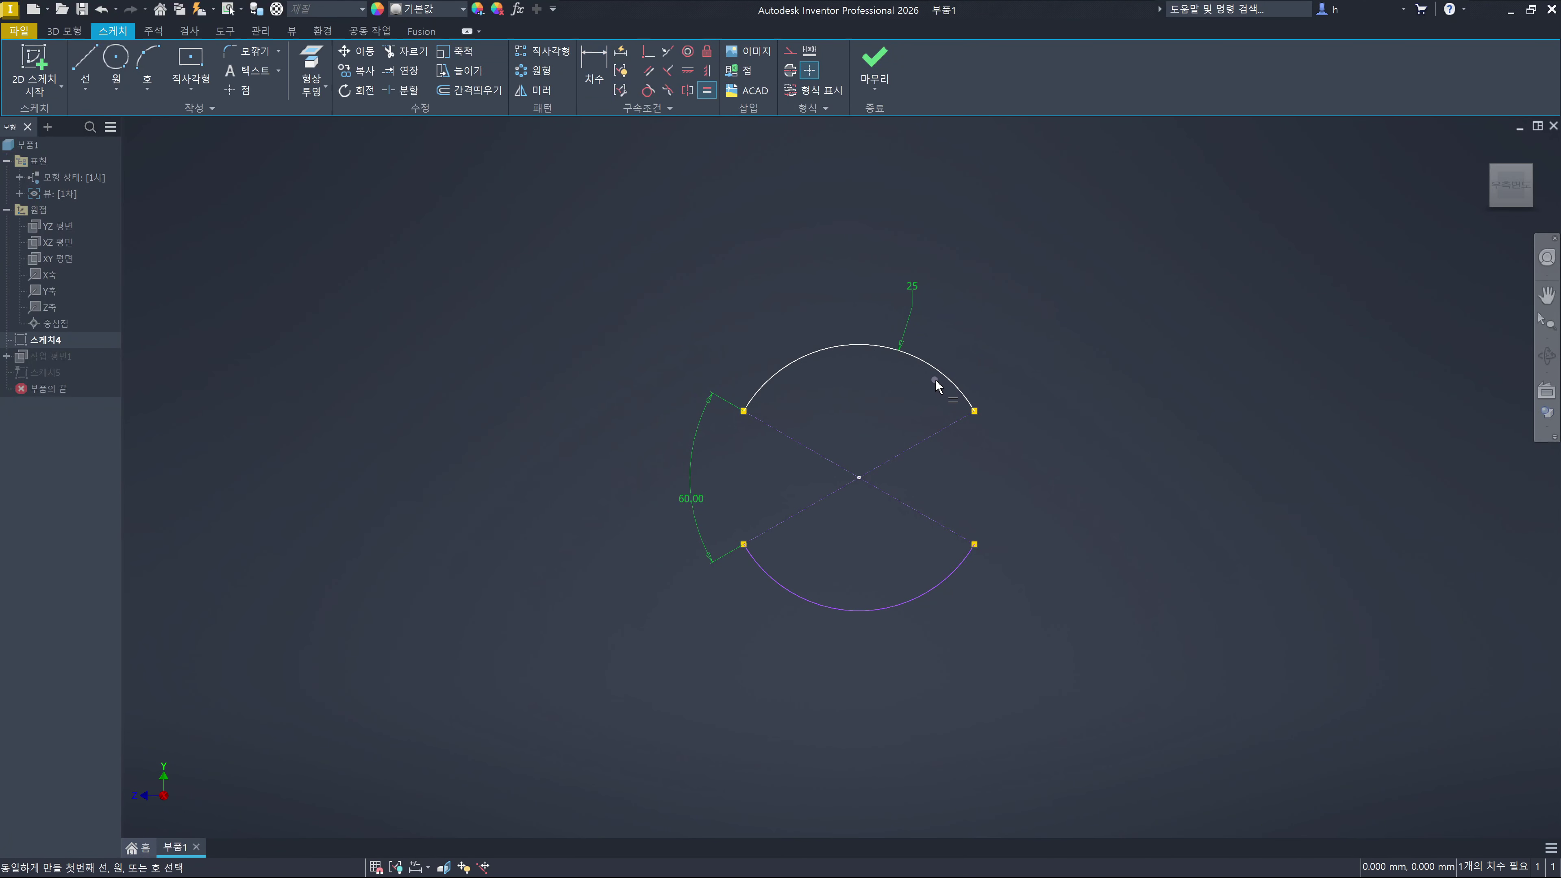
click(947, 384)
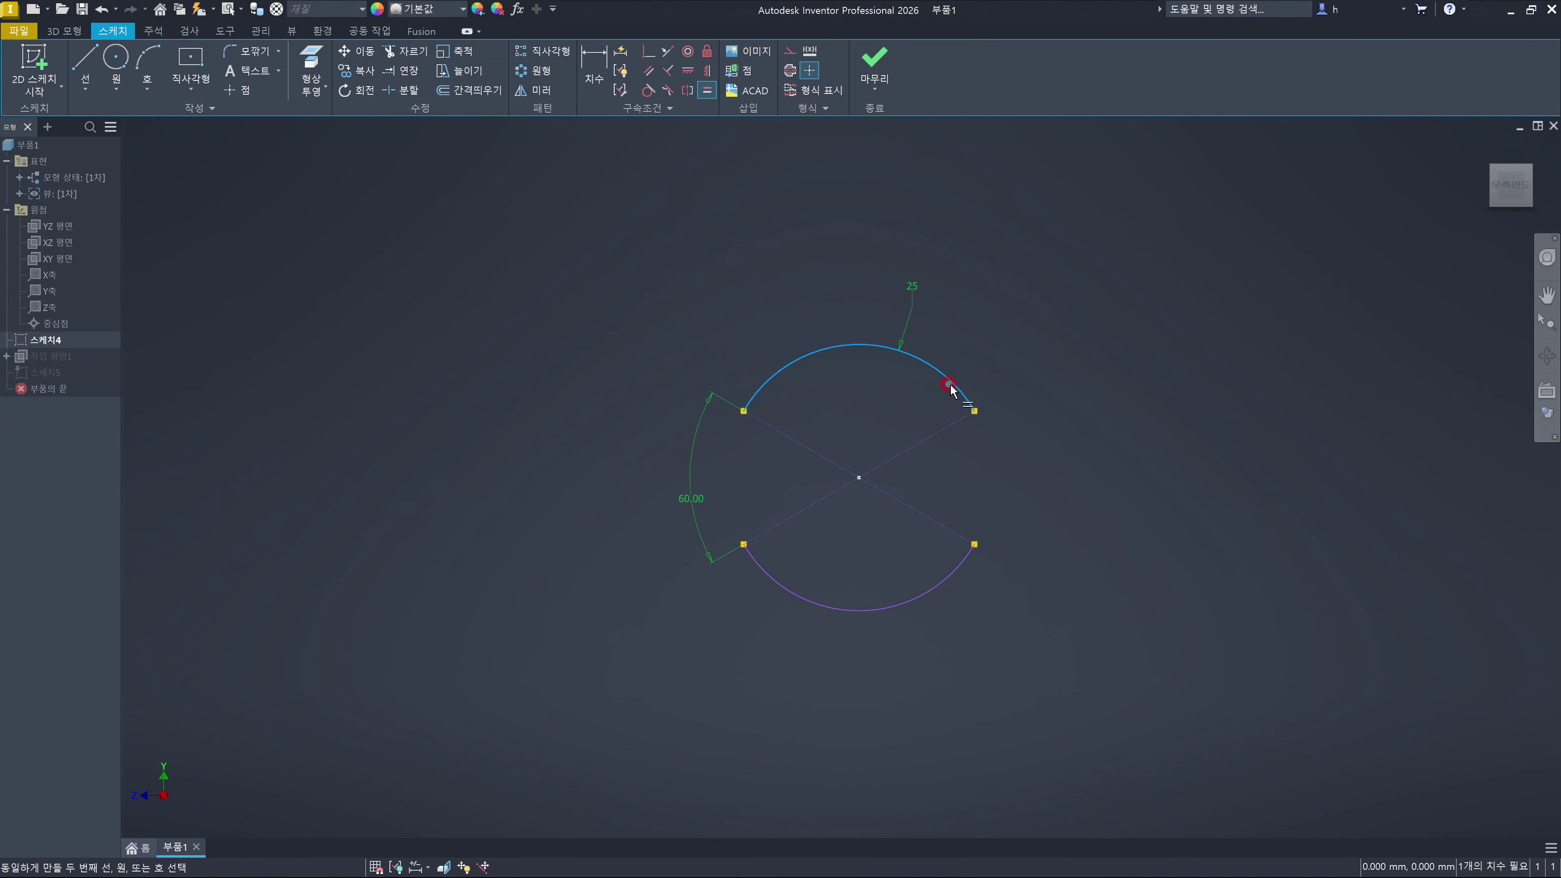
click(937, 580)
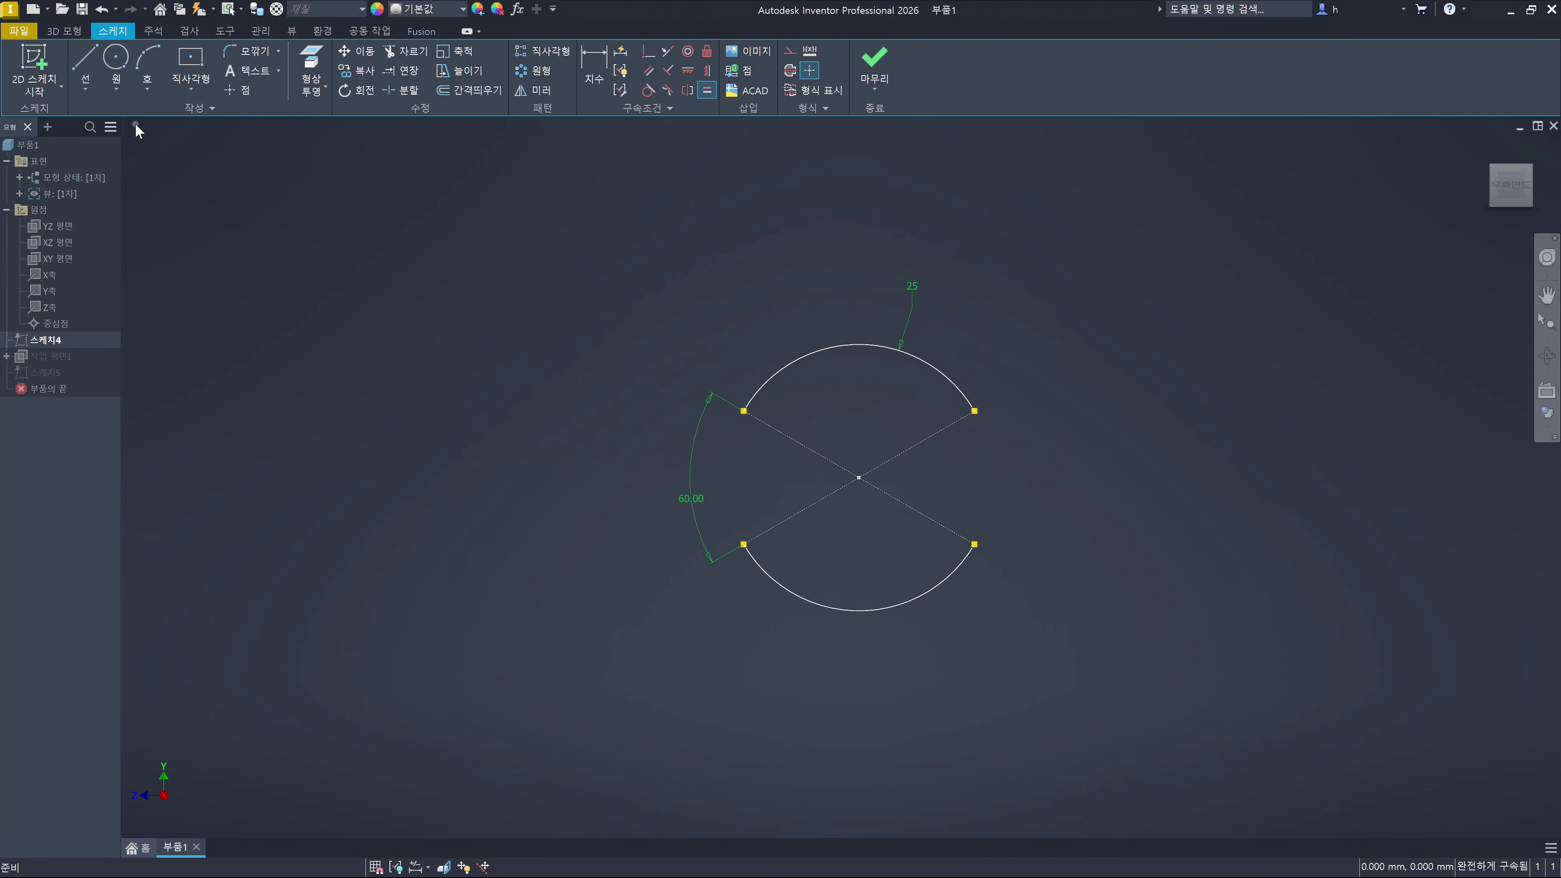
Close the left and right gaps with center-point arcs between the construction lines' endpoints and finish the sketch
click(145, 86)
click(132, 189)
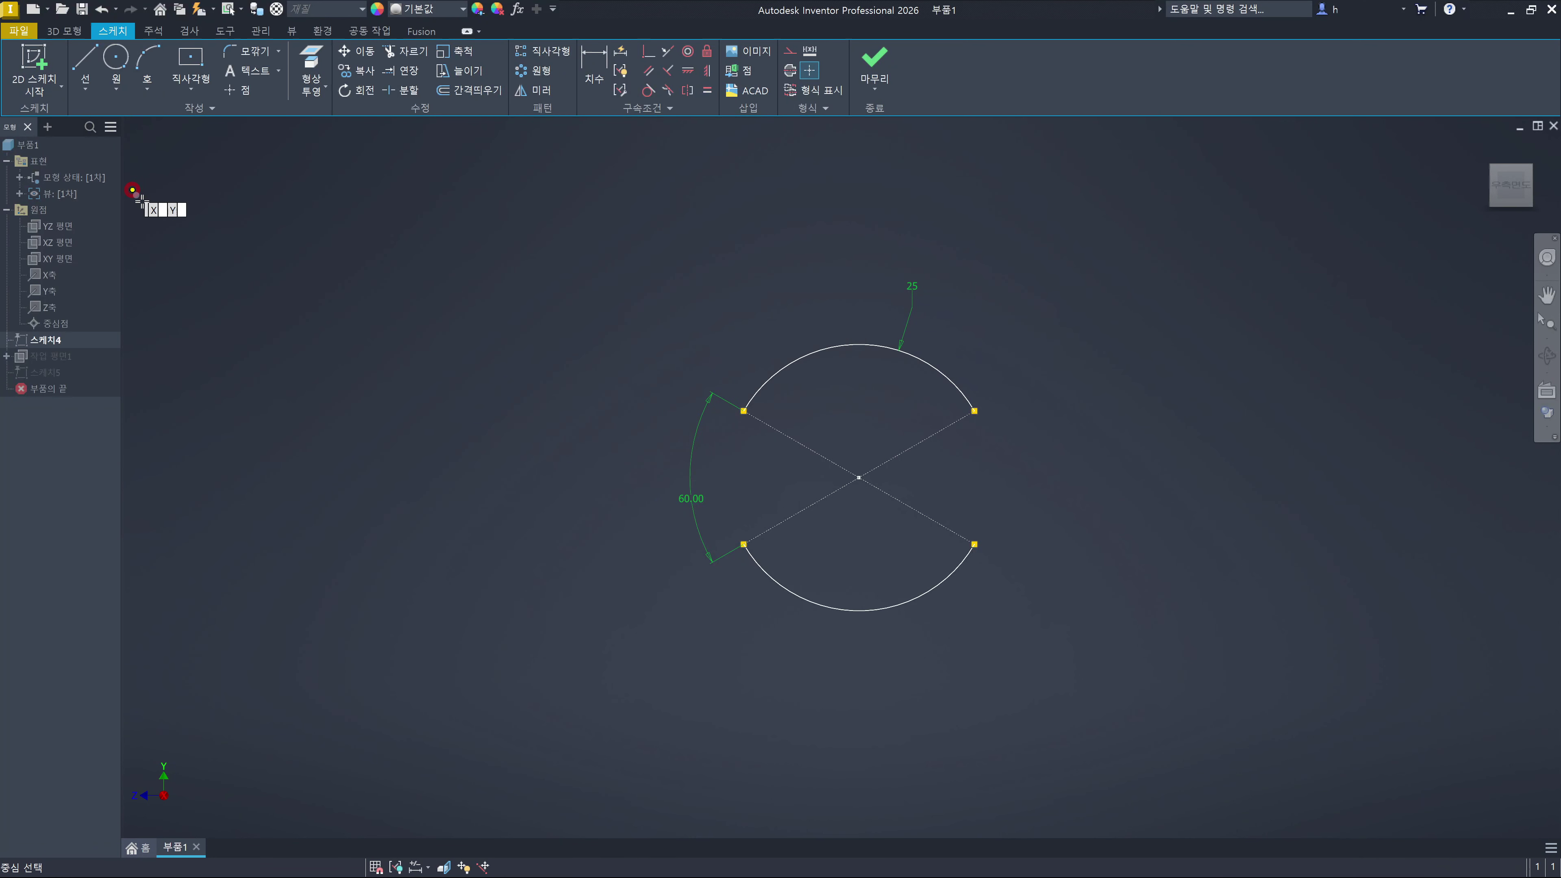
click(855, 476)
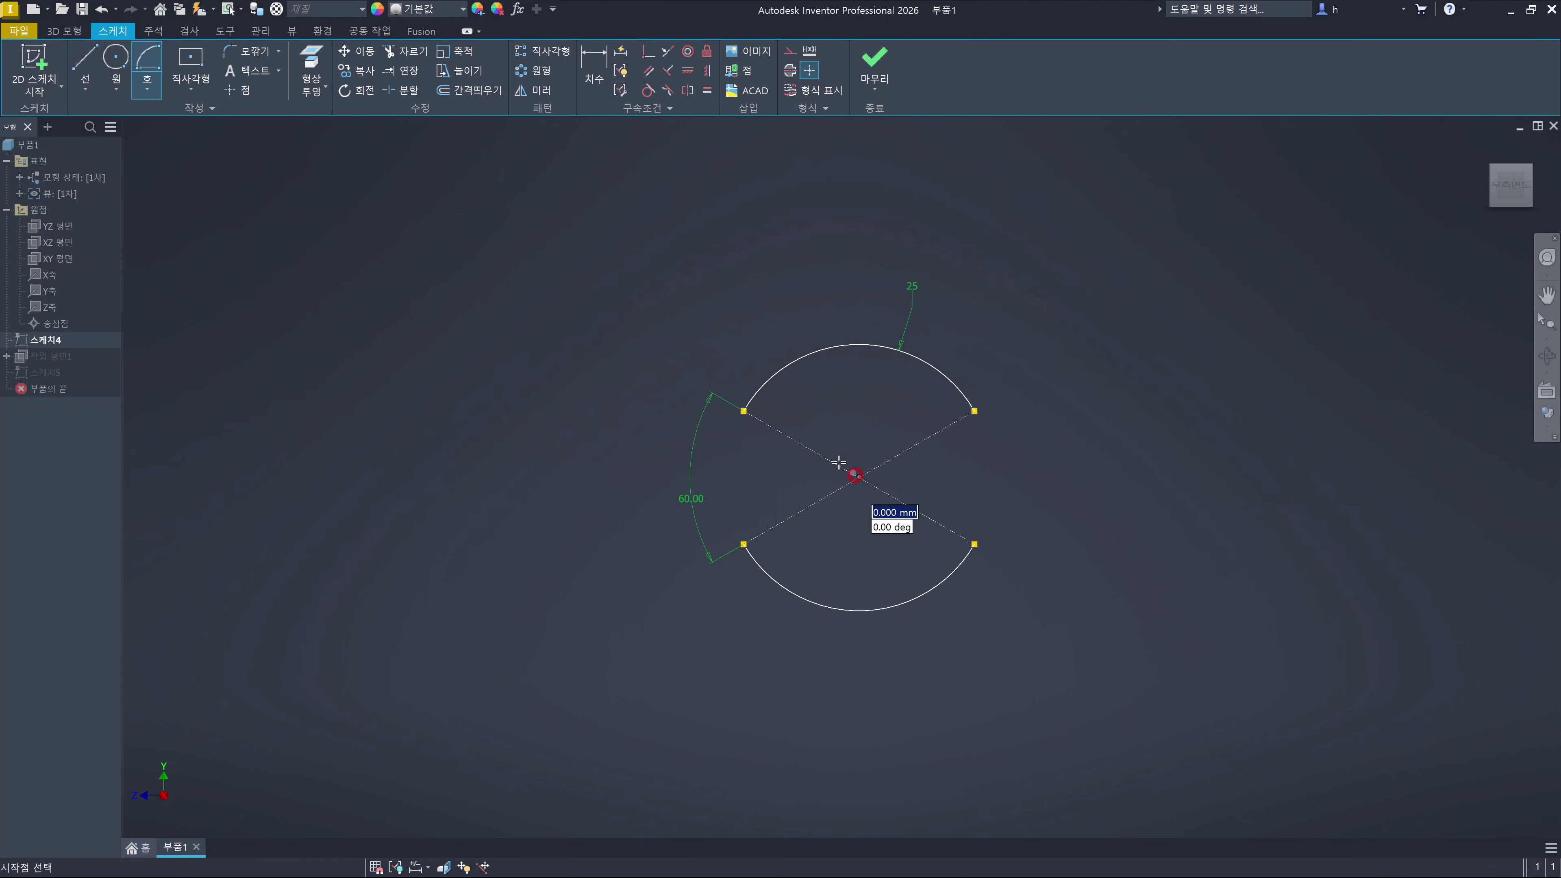
click(745, 410)
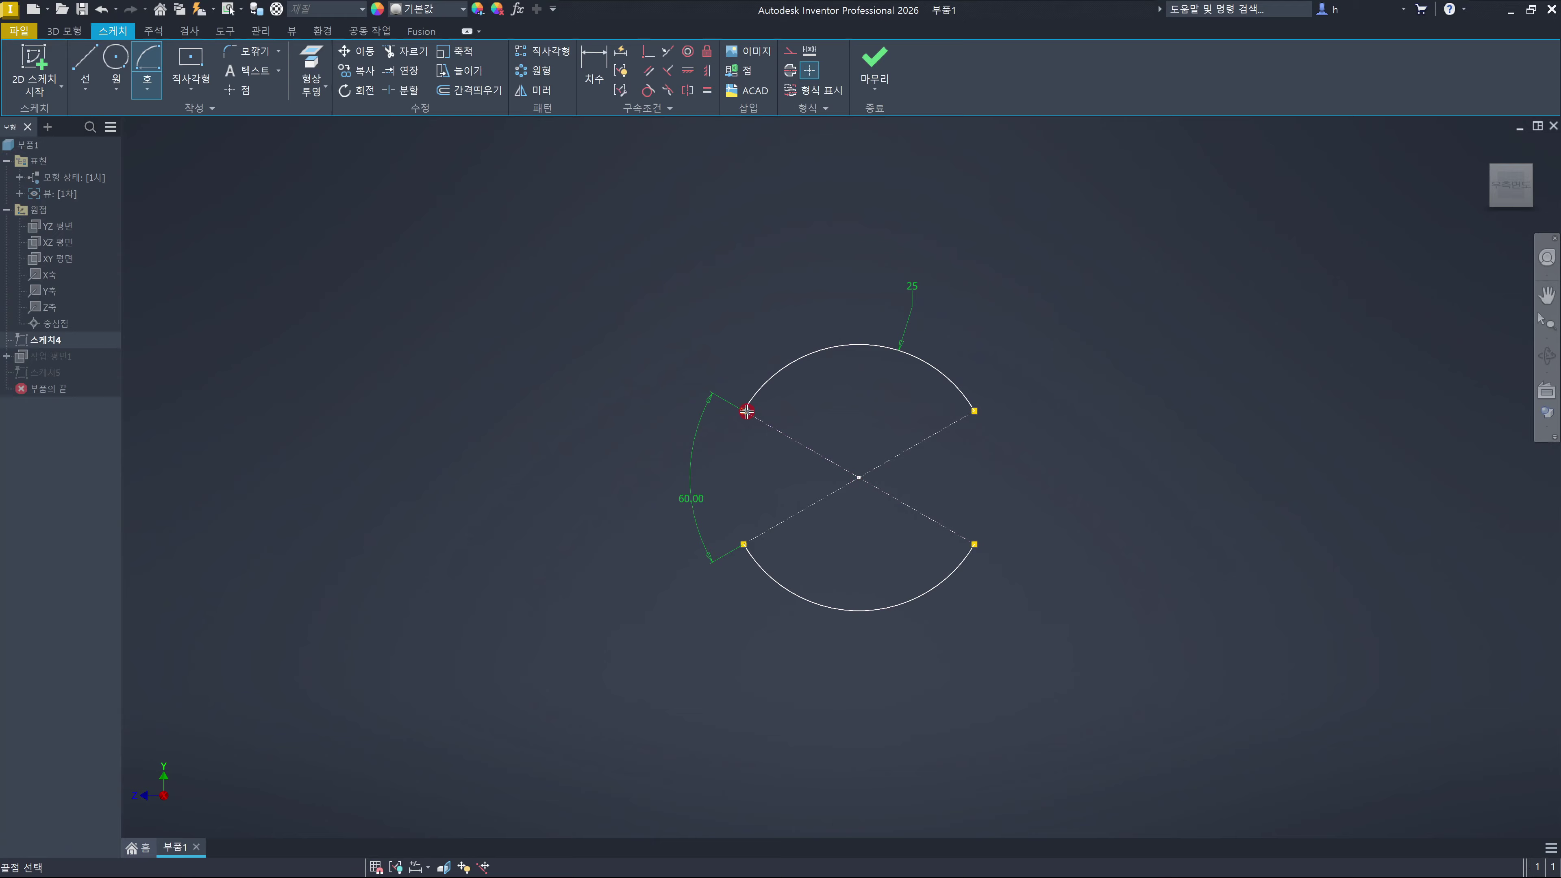
click(744, 545)
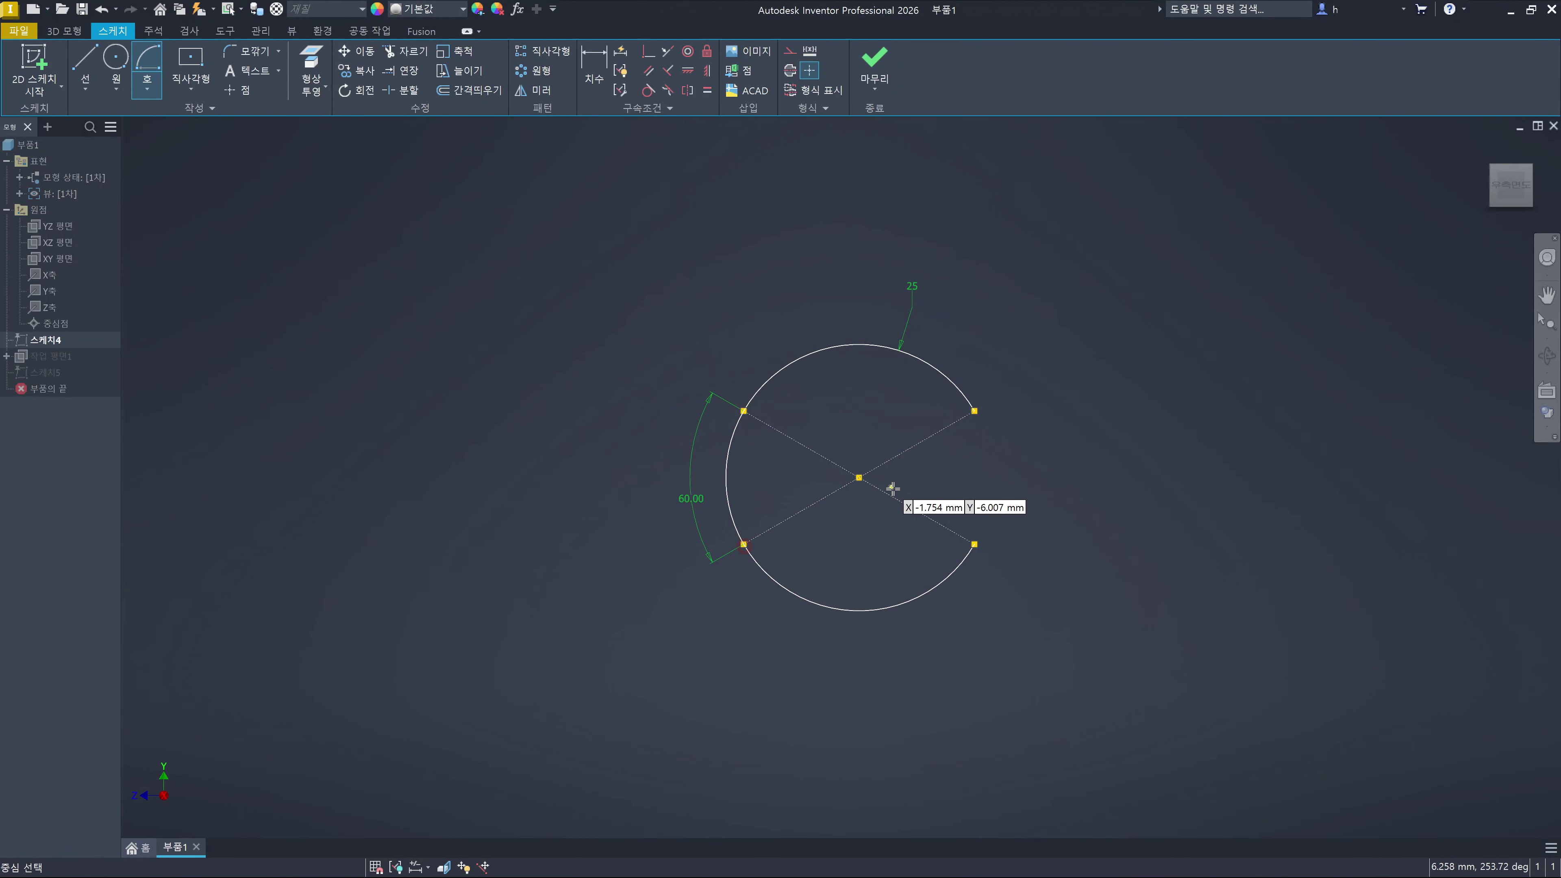
click(857, 479)
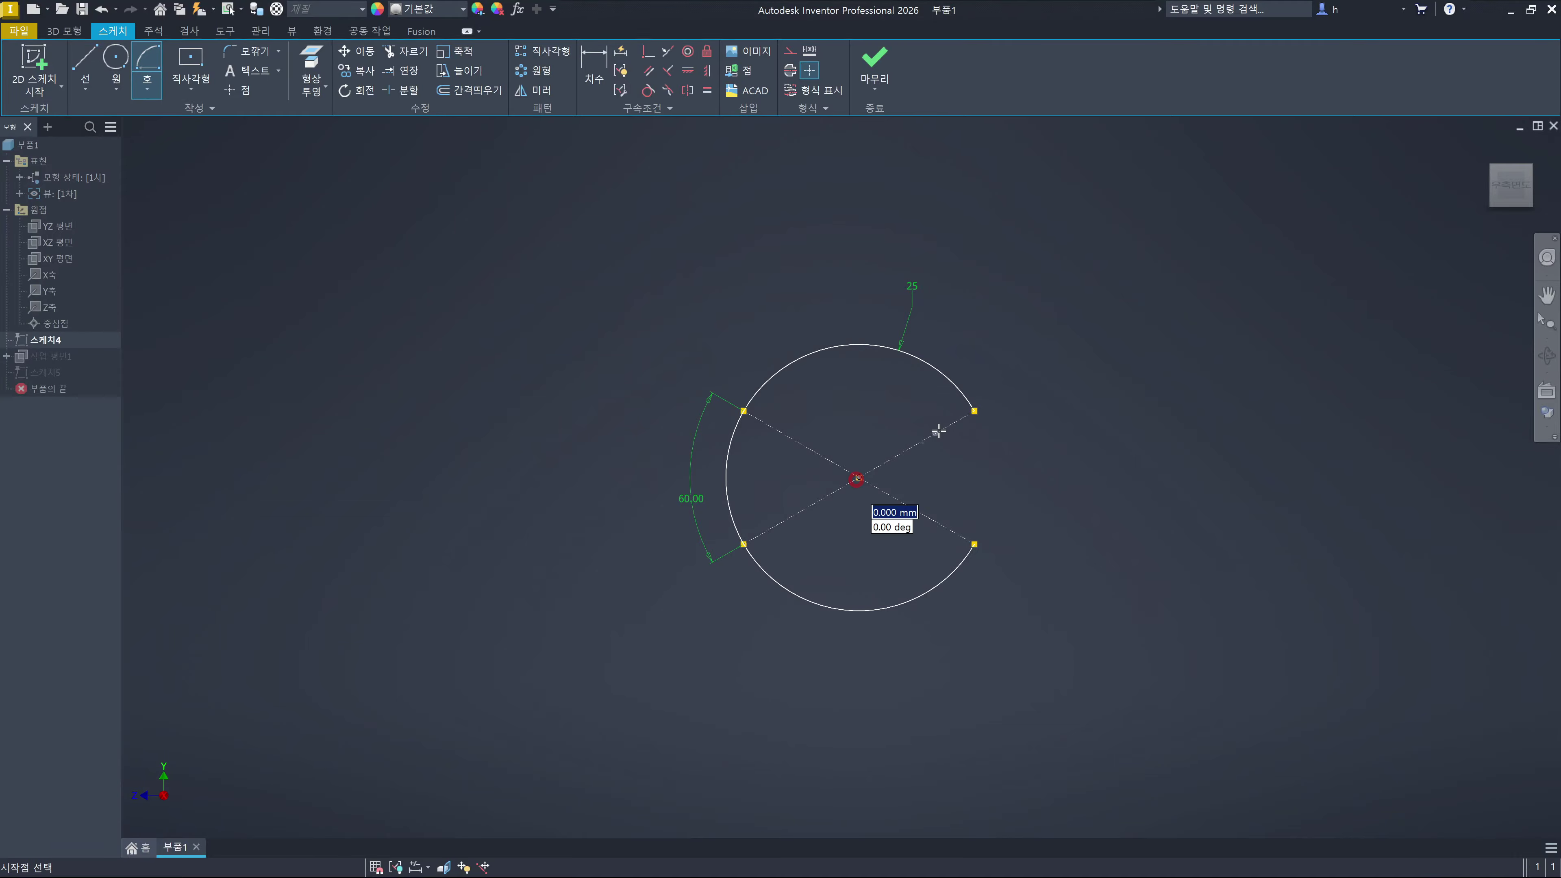
click(976, 411)
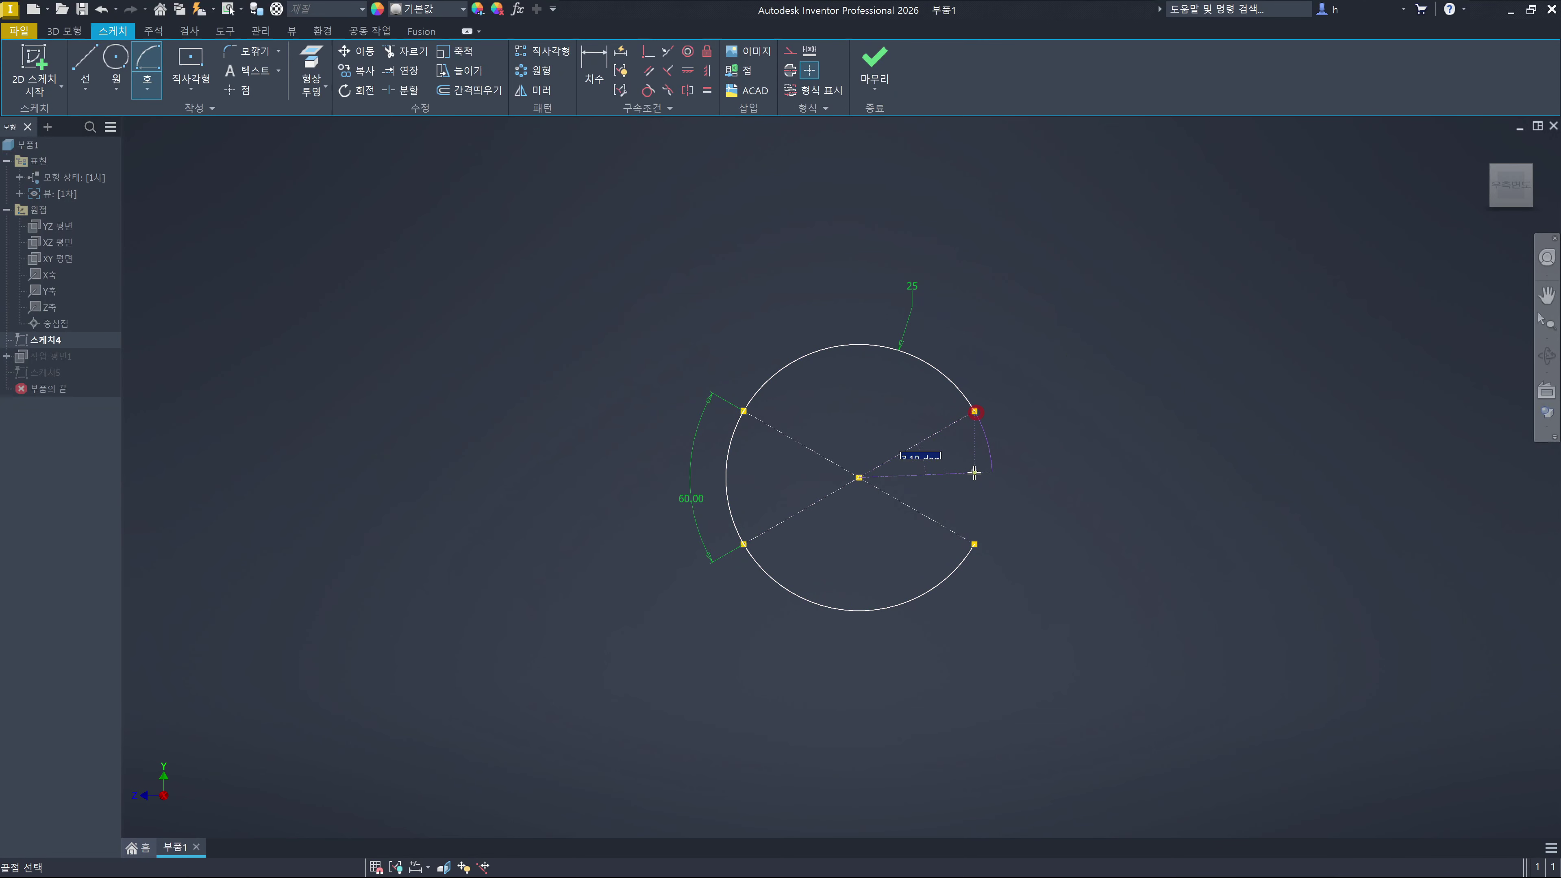
click(975, 543)
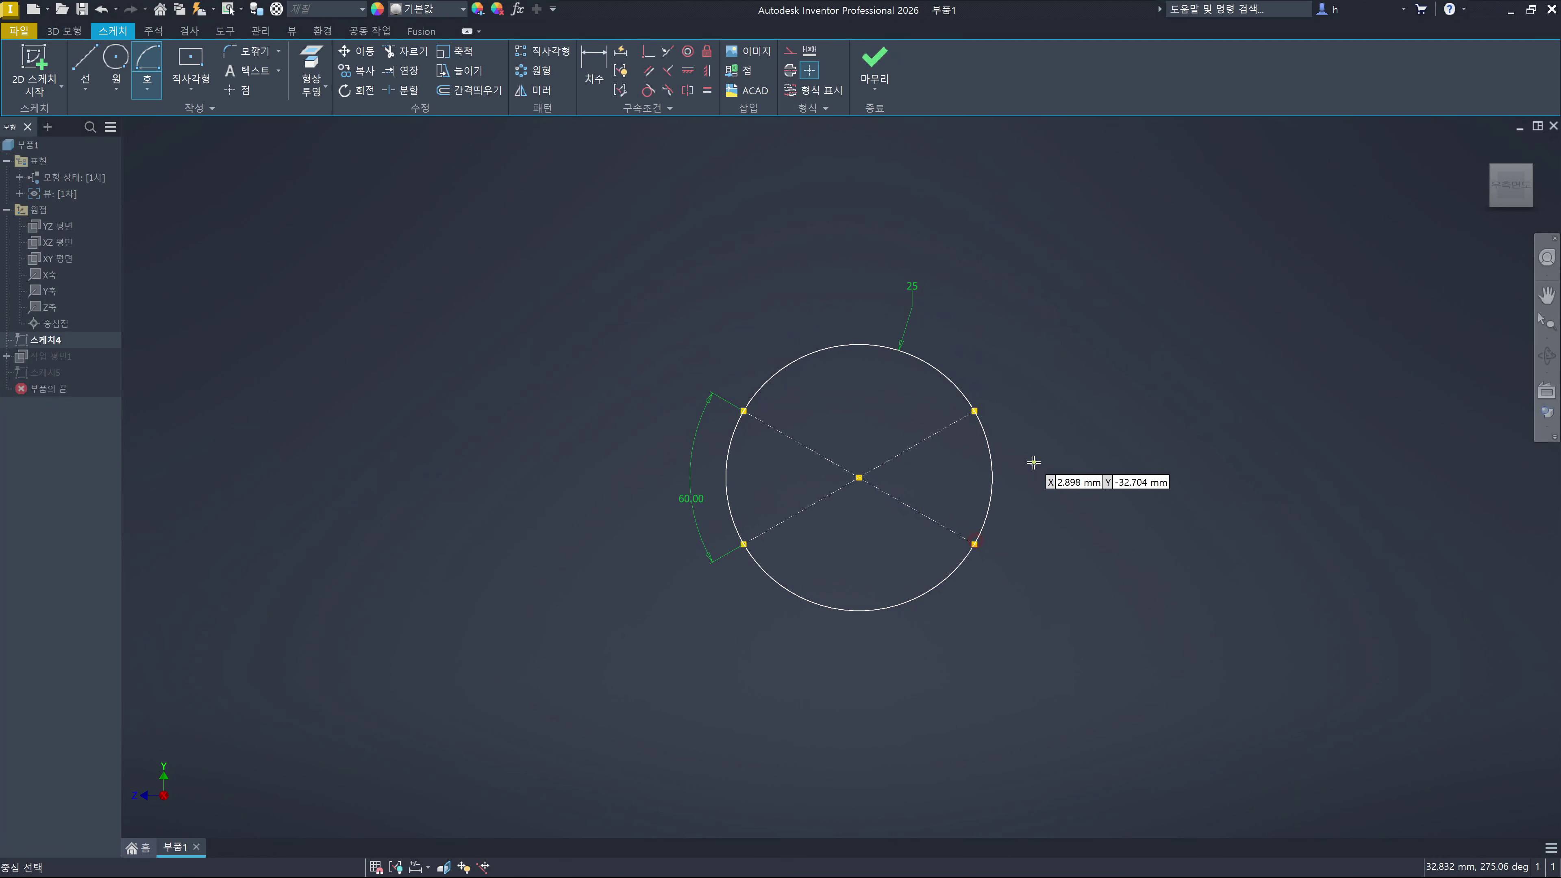
click(874, 59)
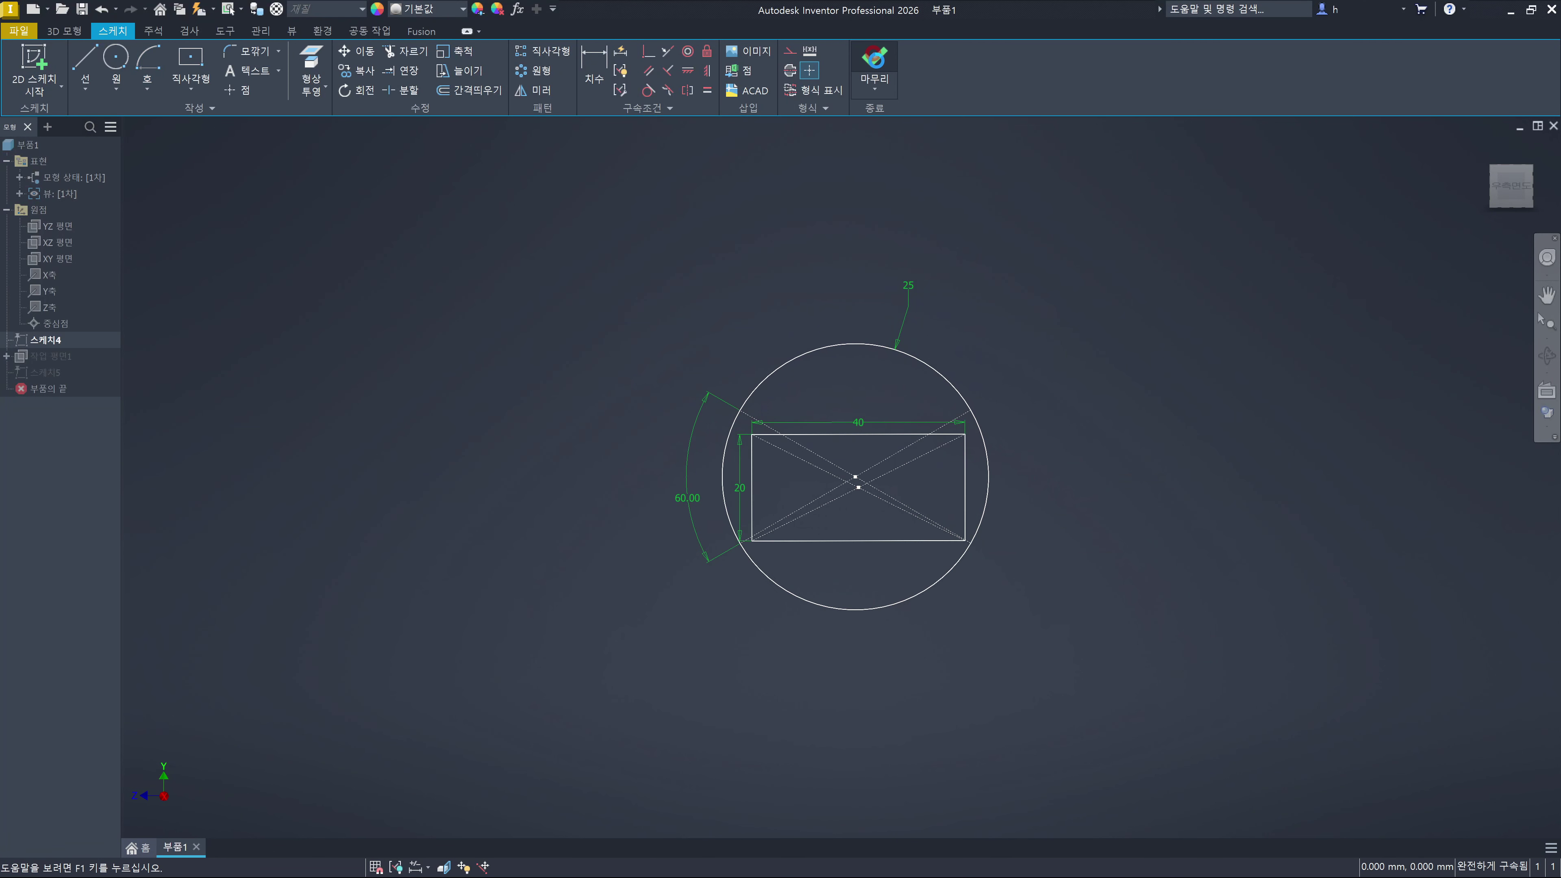
click(1005, 340)
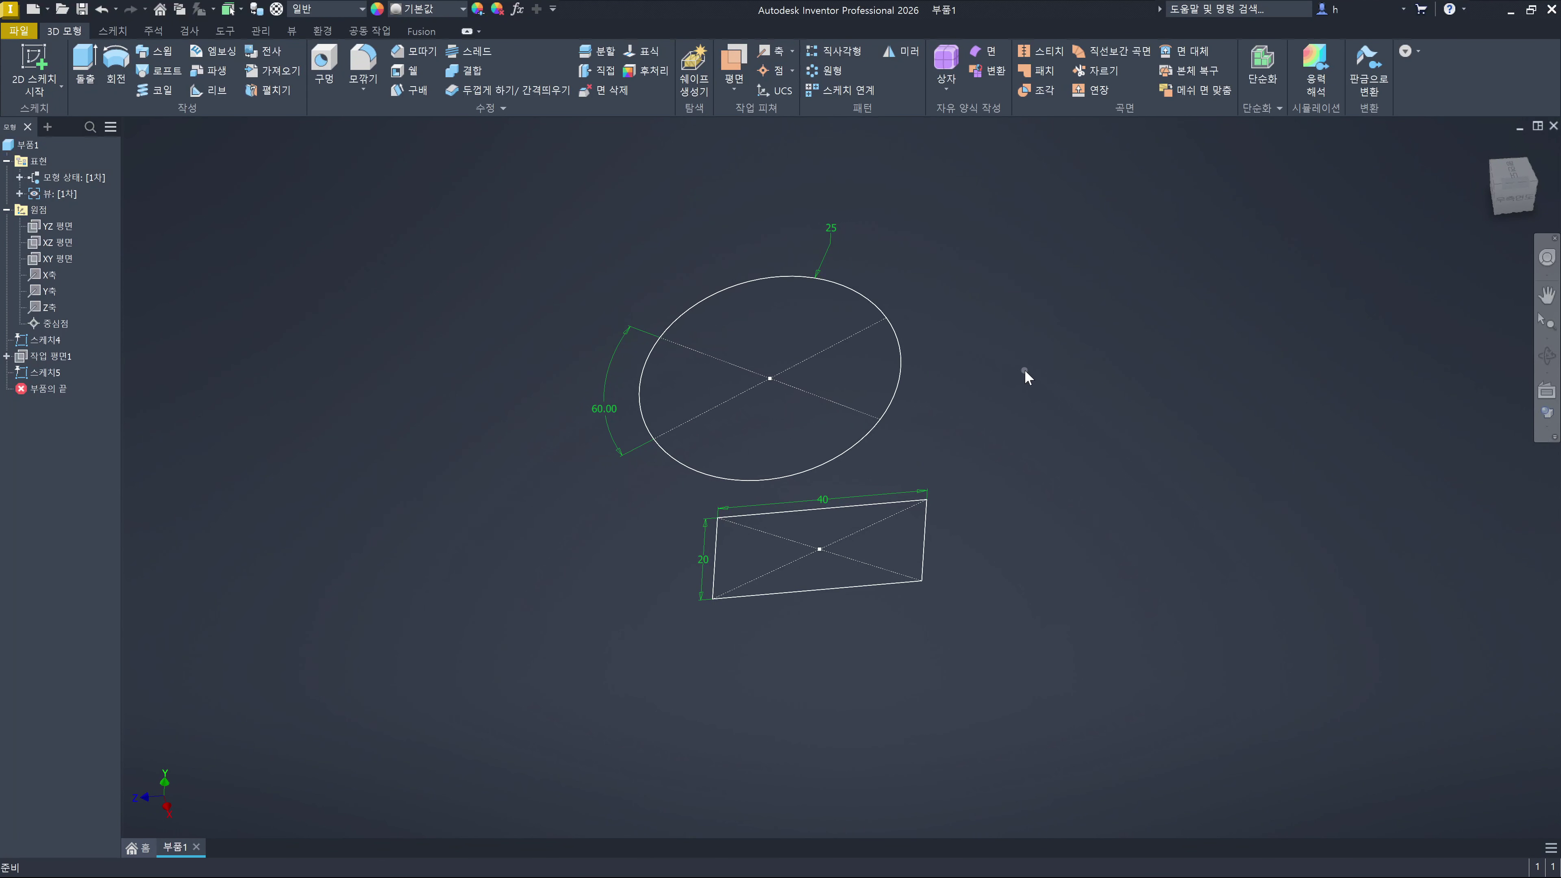
Set up a loft from the four-arc circle in 스케치4 to the rectangle in 스케치5
click(652, 353)
click(688, 315)
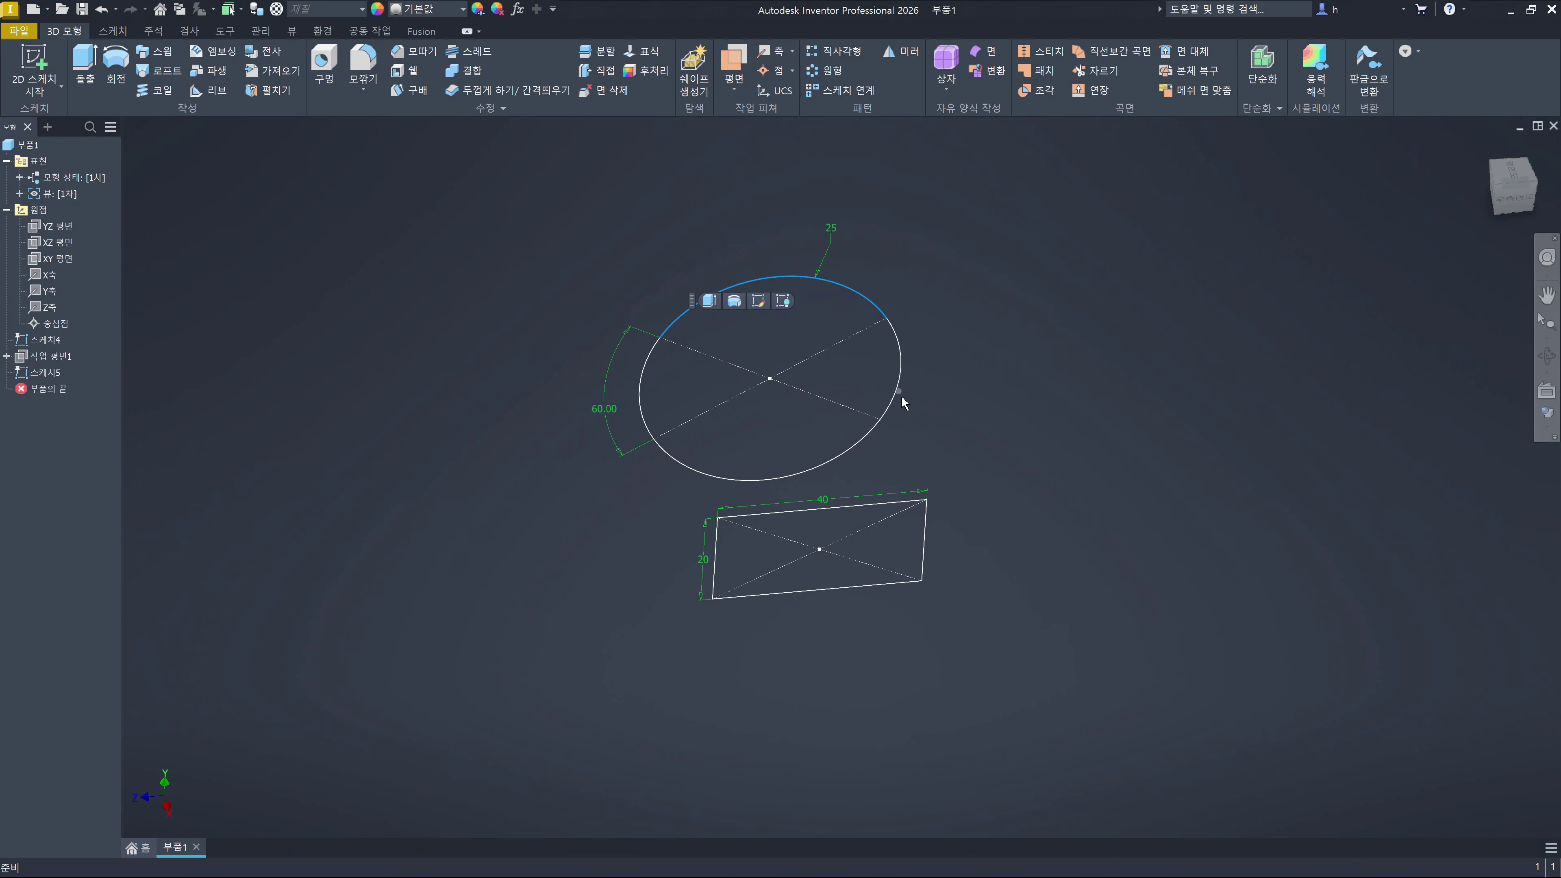
click(1019, 464)
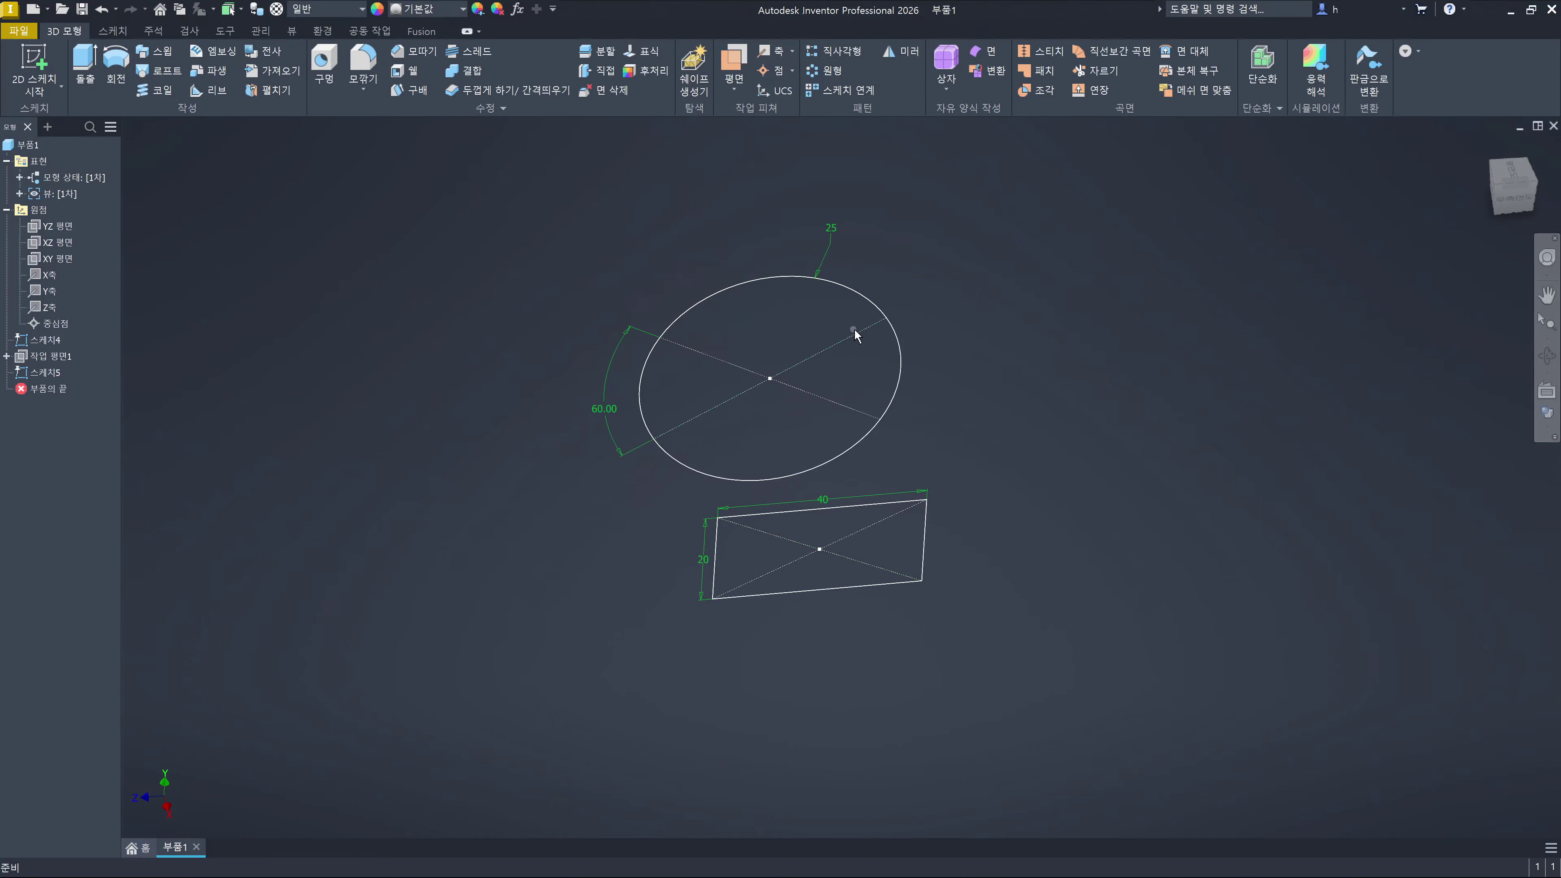
click(1016, 452)
key(ctrl+shift+l)
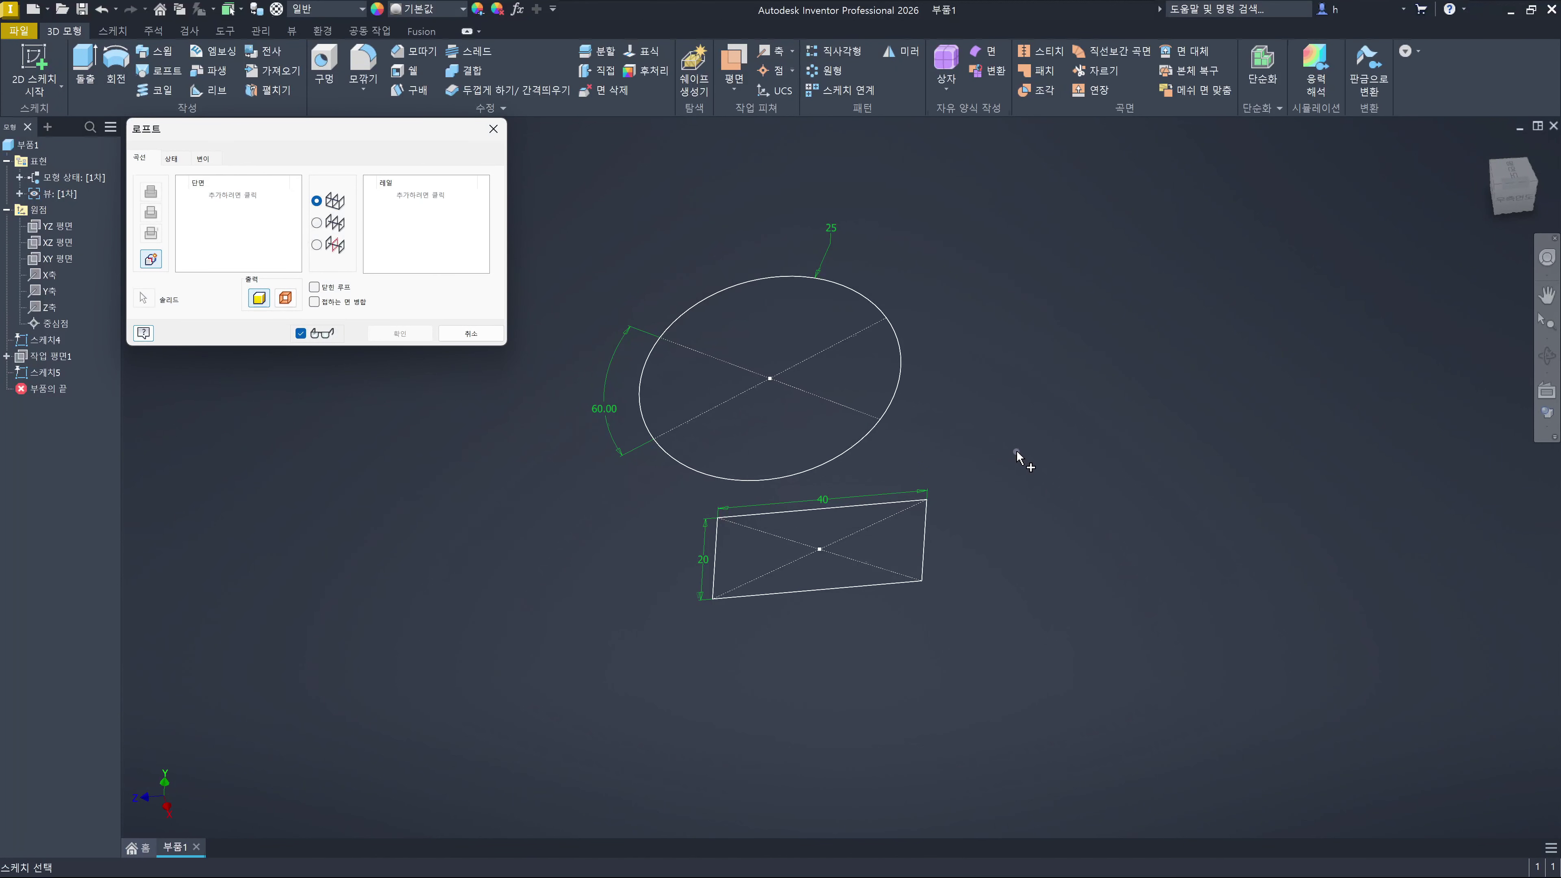
click(682, 315)
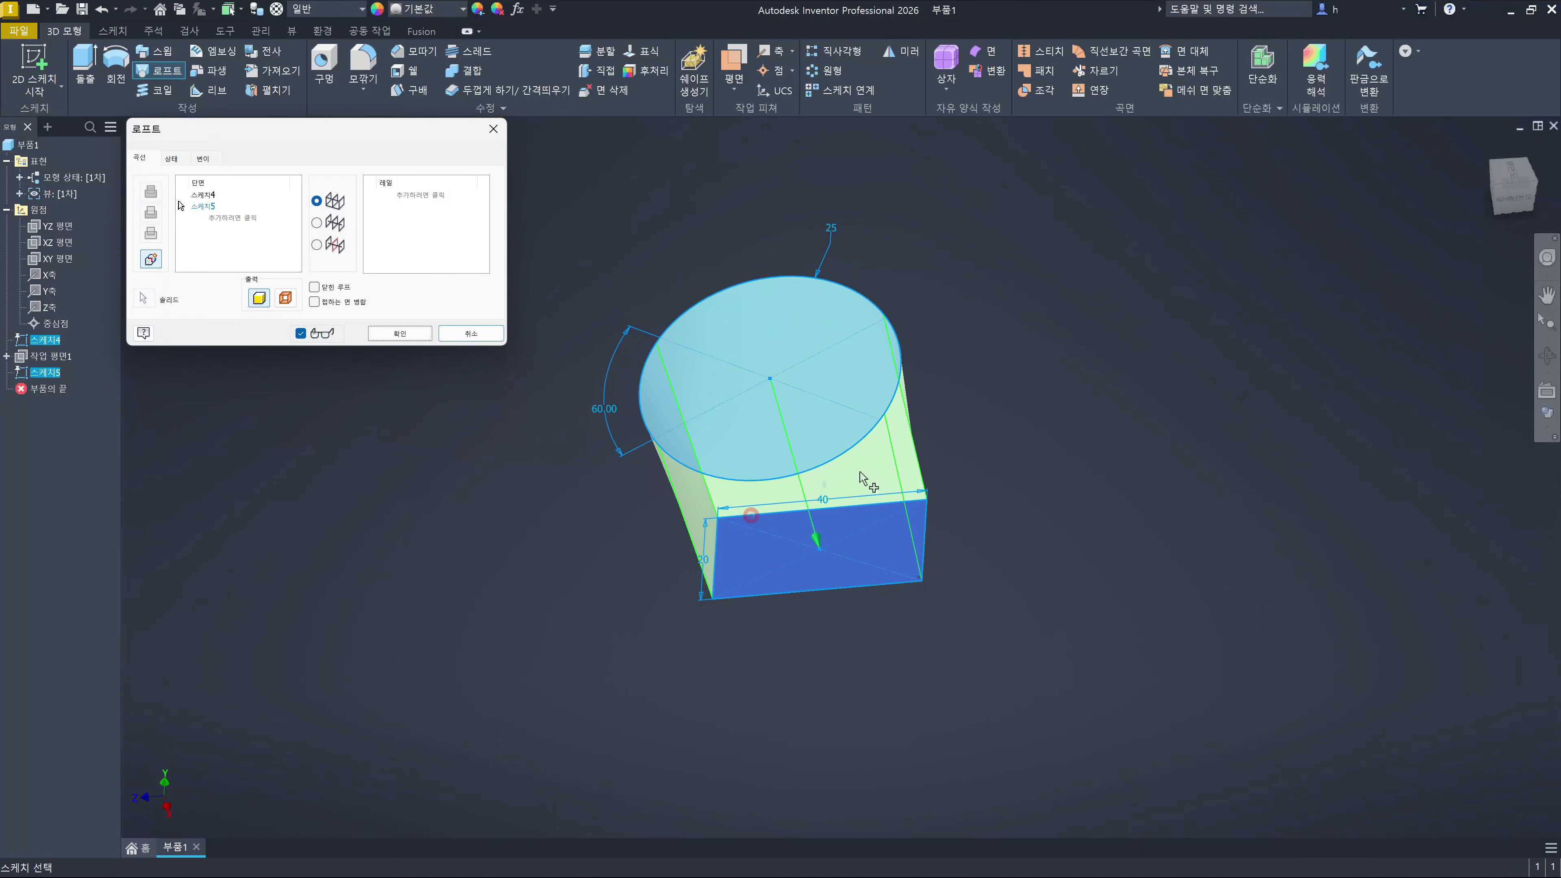
Examine from the front where the loft preview's edges meet the circle relative to the construction lines' endpoints
click(1509, 202)
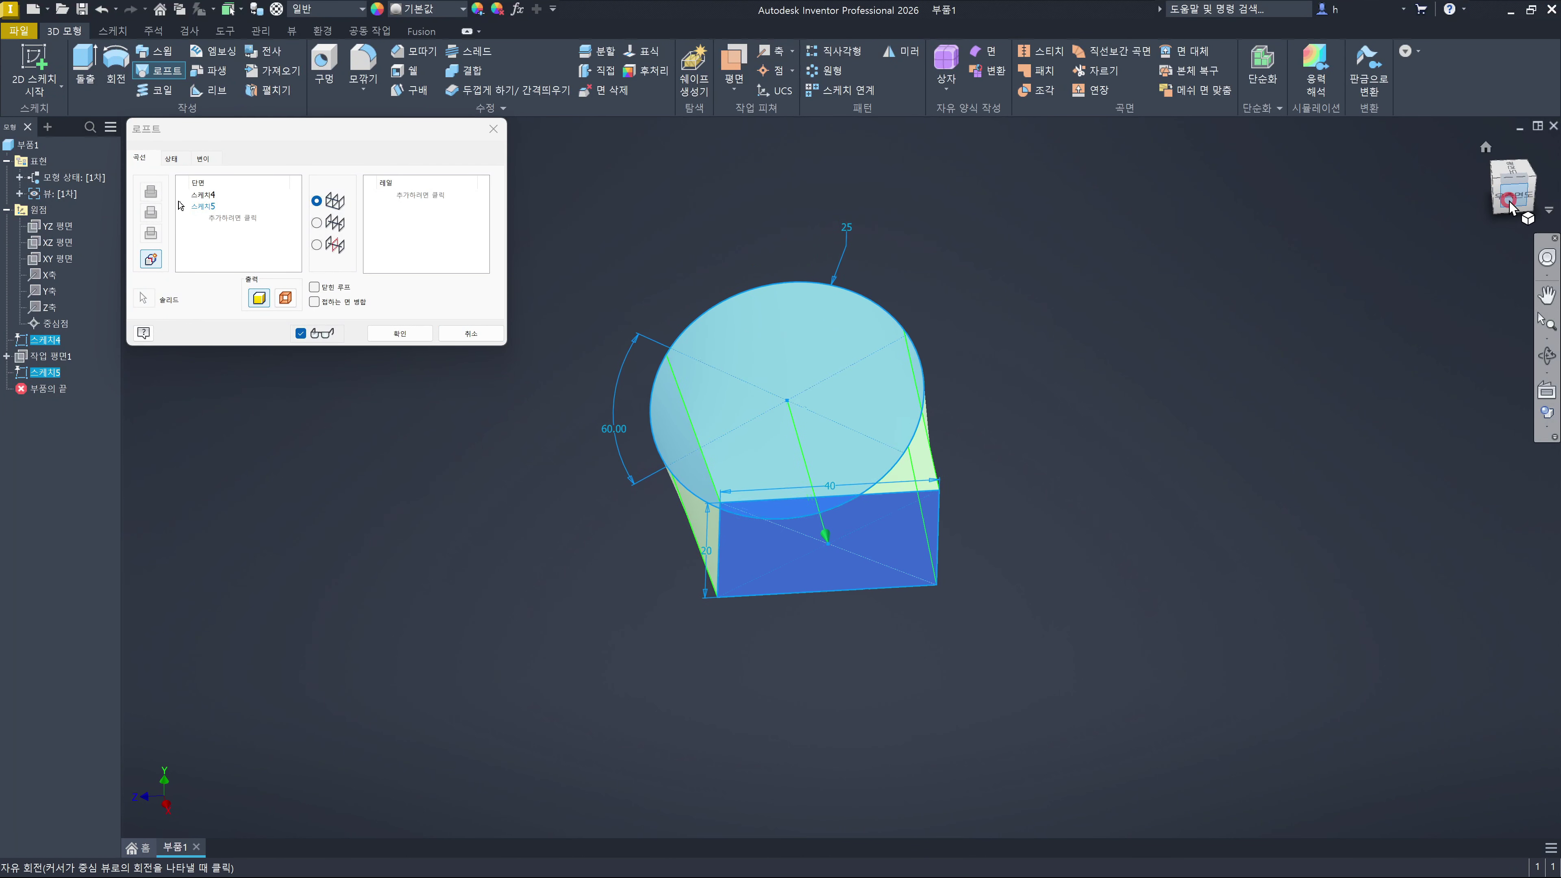
scroll(760, 478, up, 5)
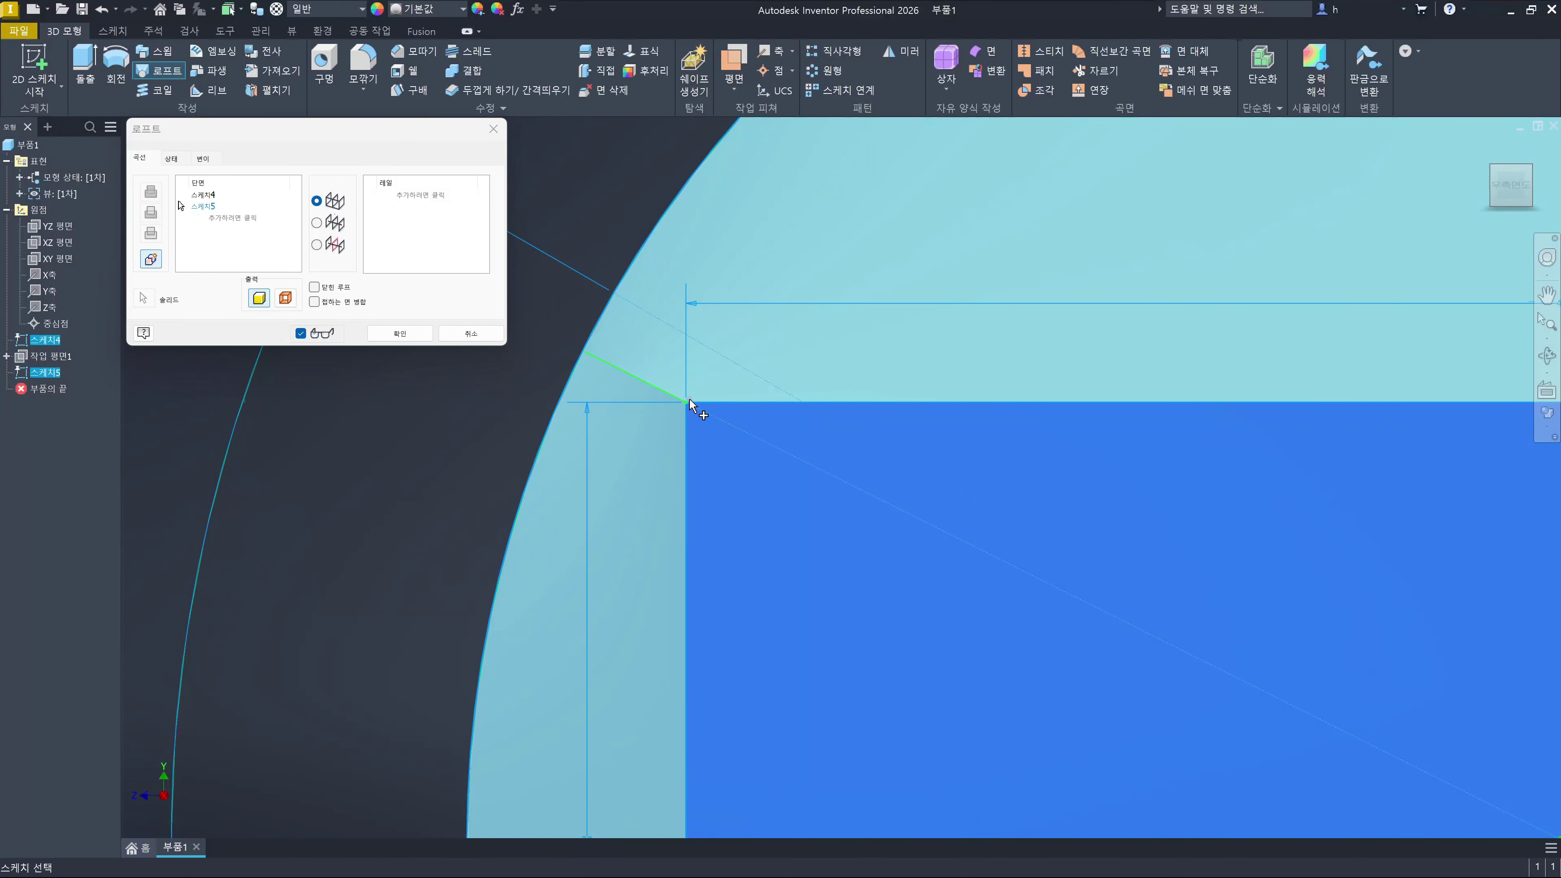
scroll(608, 369, up, 3)
scroll(599, 363, down, 6)
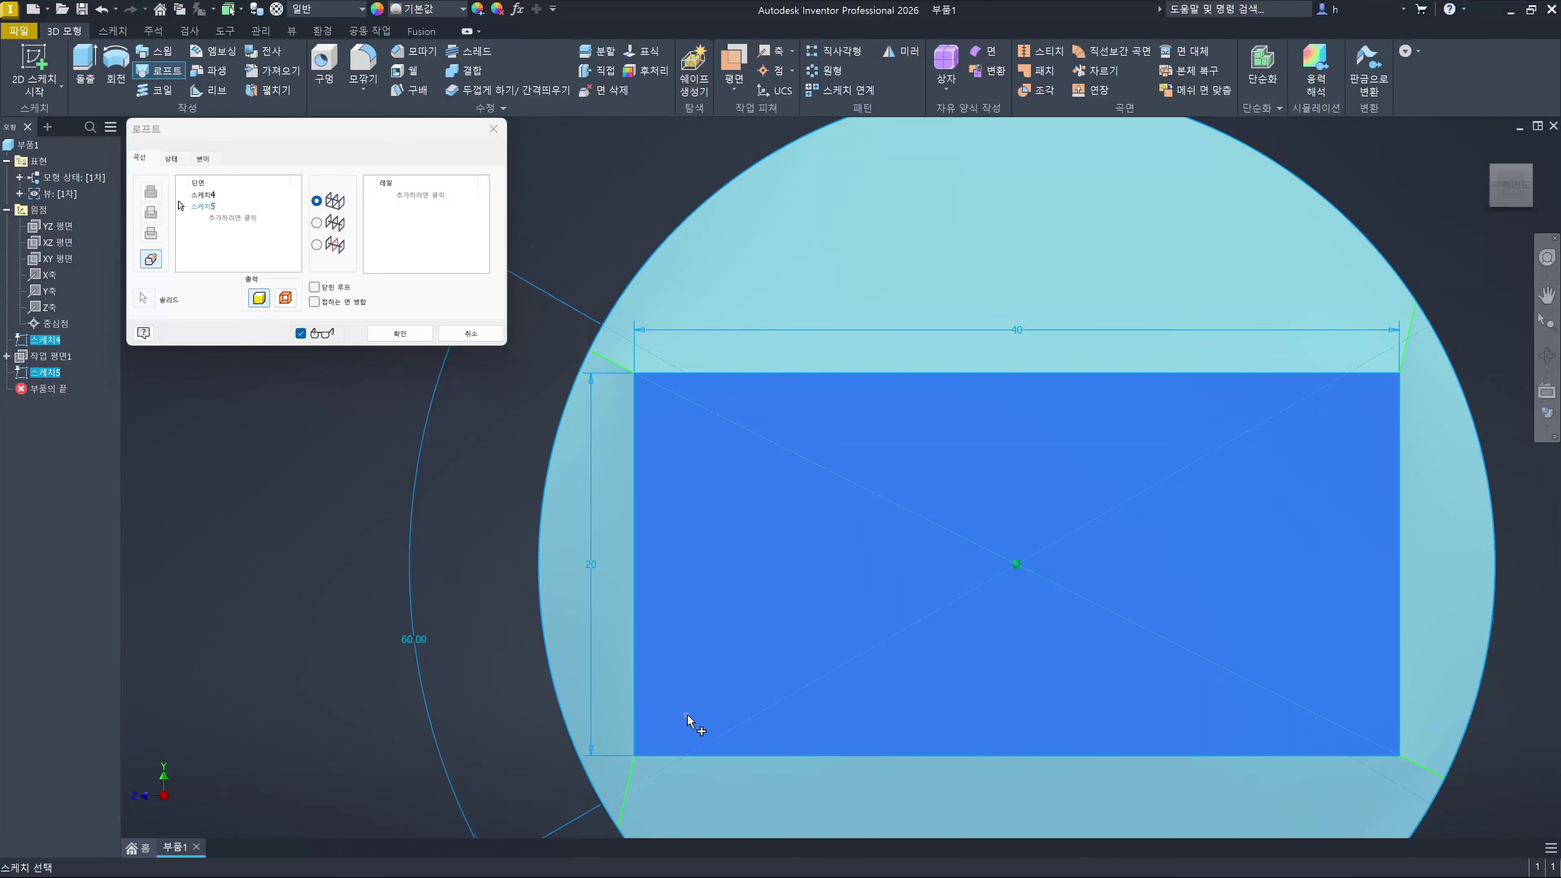
middle_drag(686, 722, 732, 532)
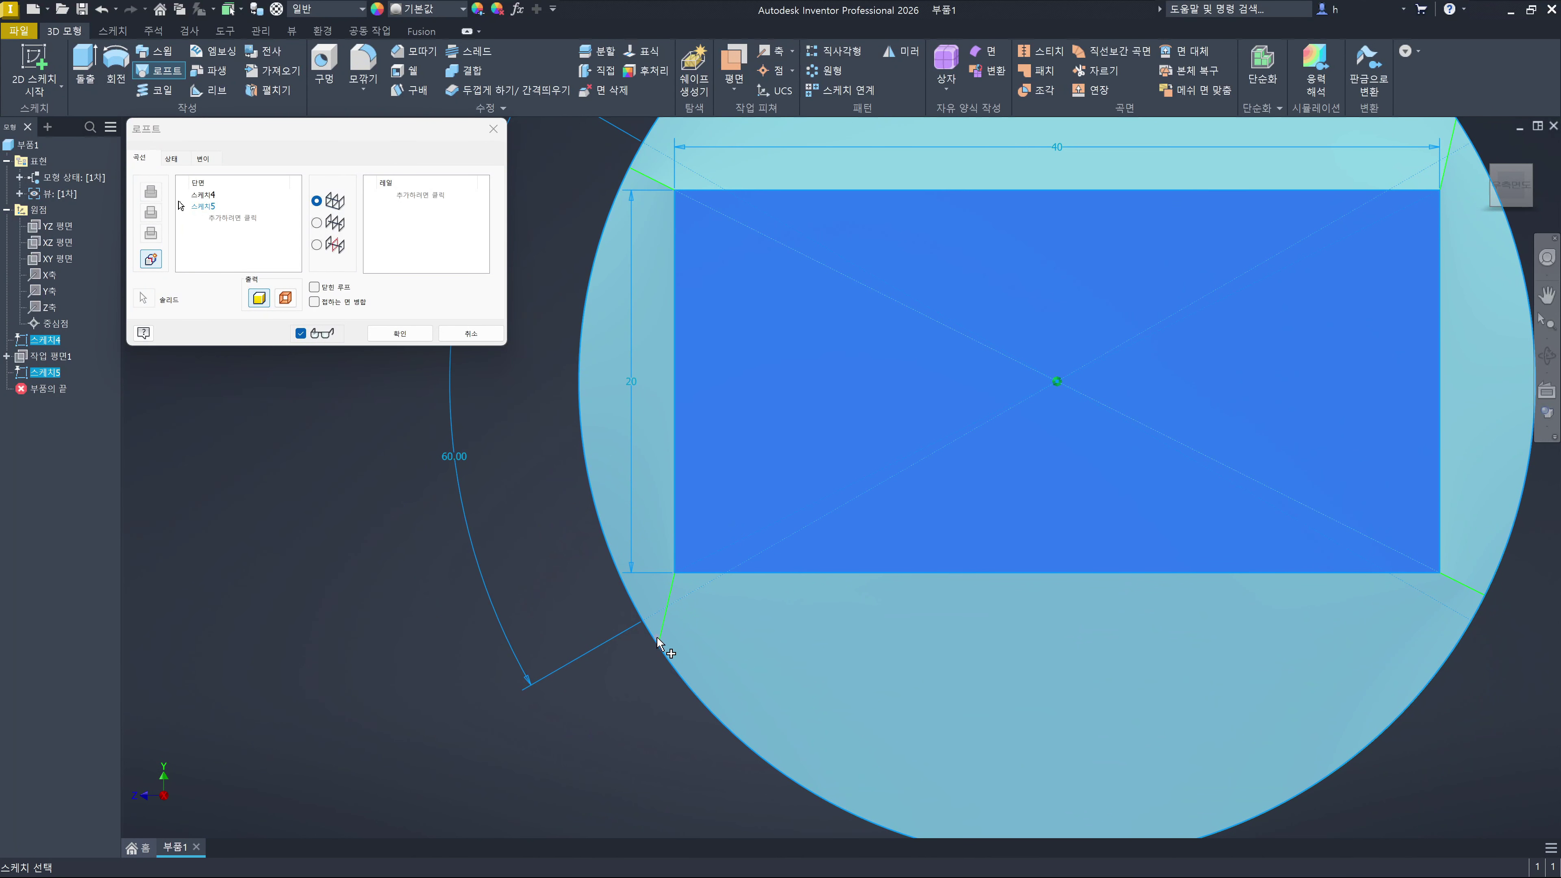
scroll(661, 643, down, 3)
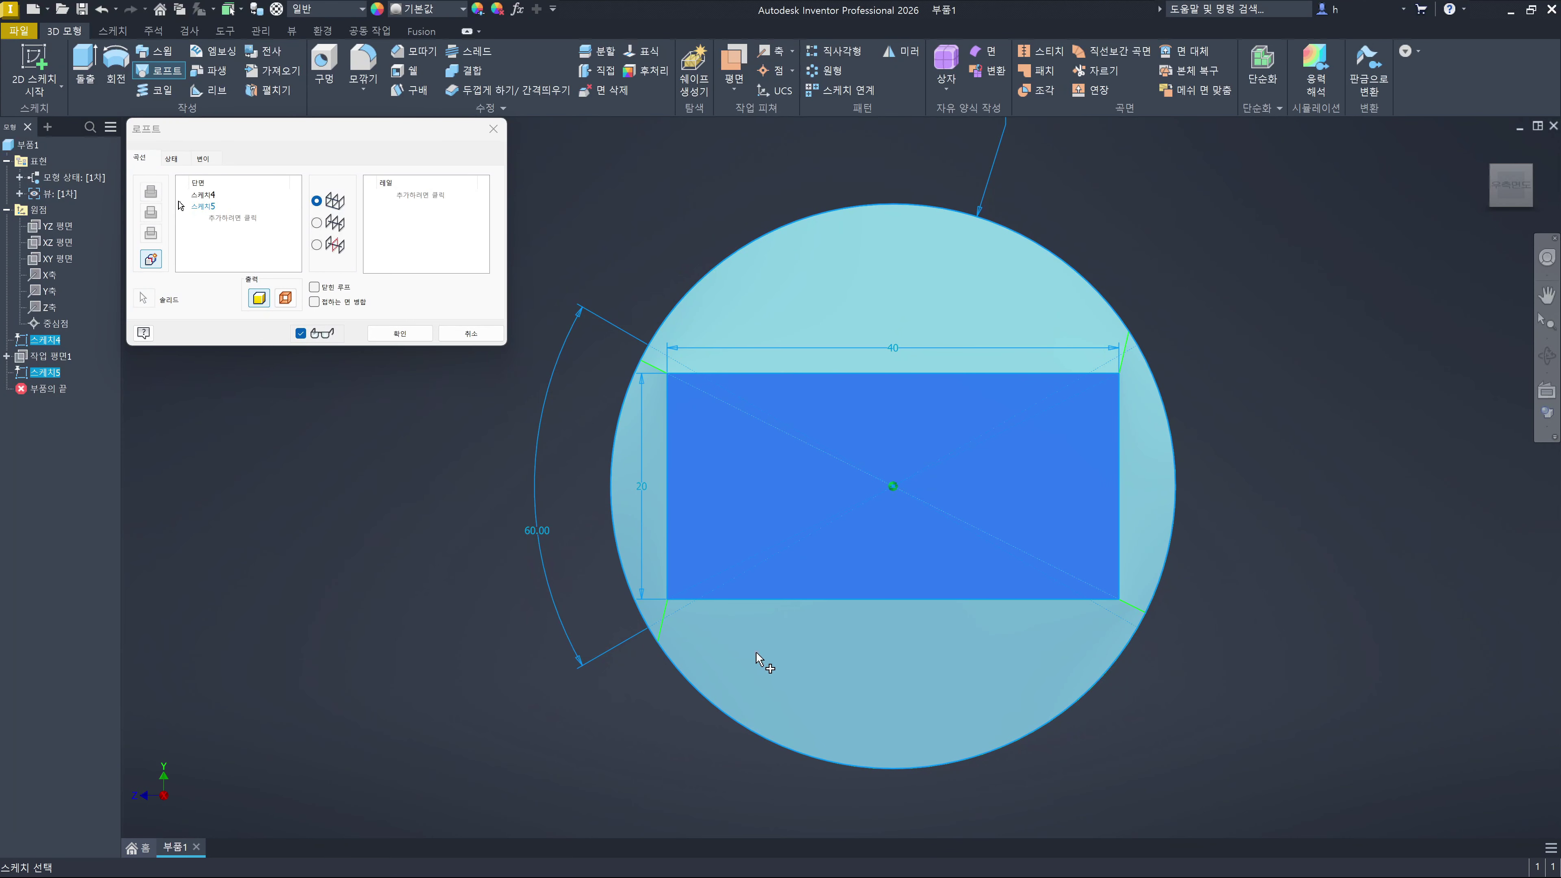
scroll(662, 388, up, 5)
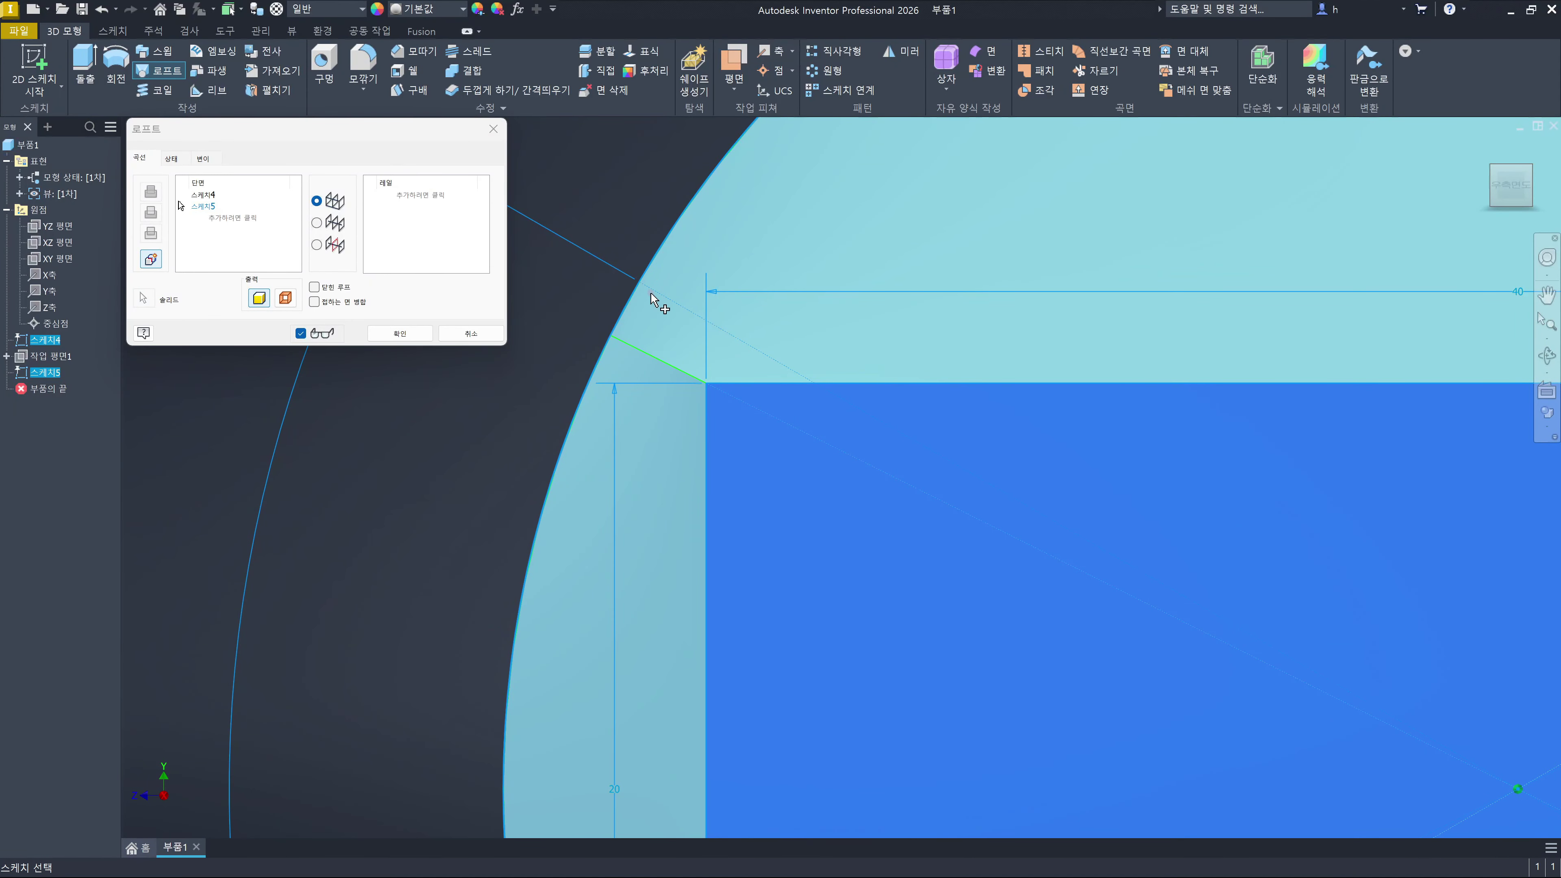
scroll(652, 320, down, 3)
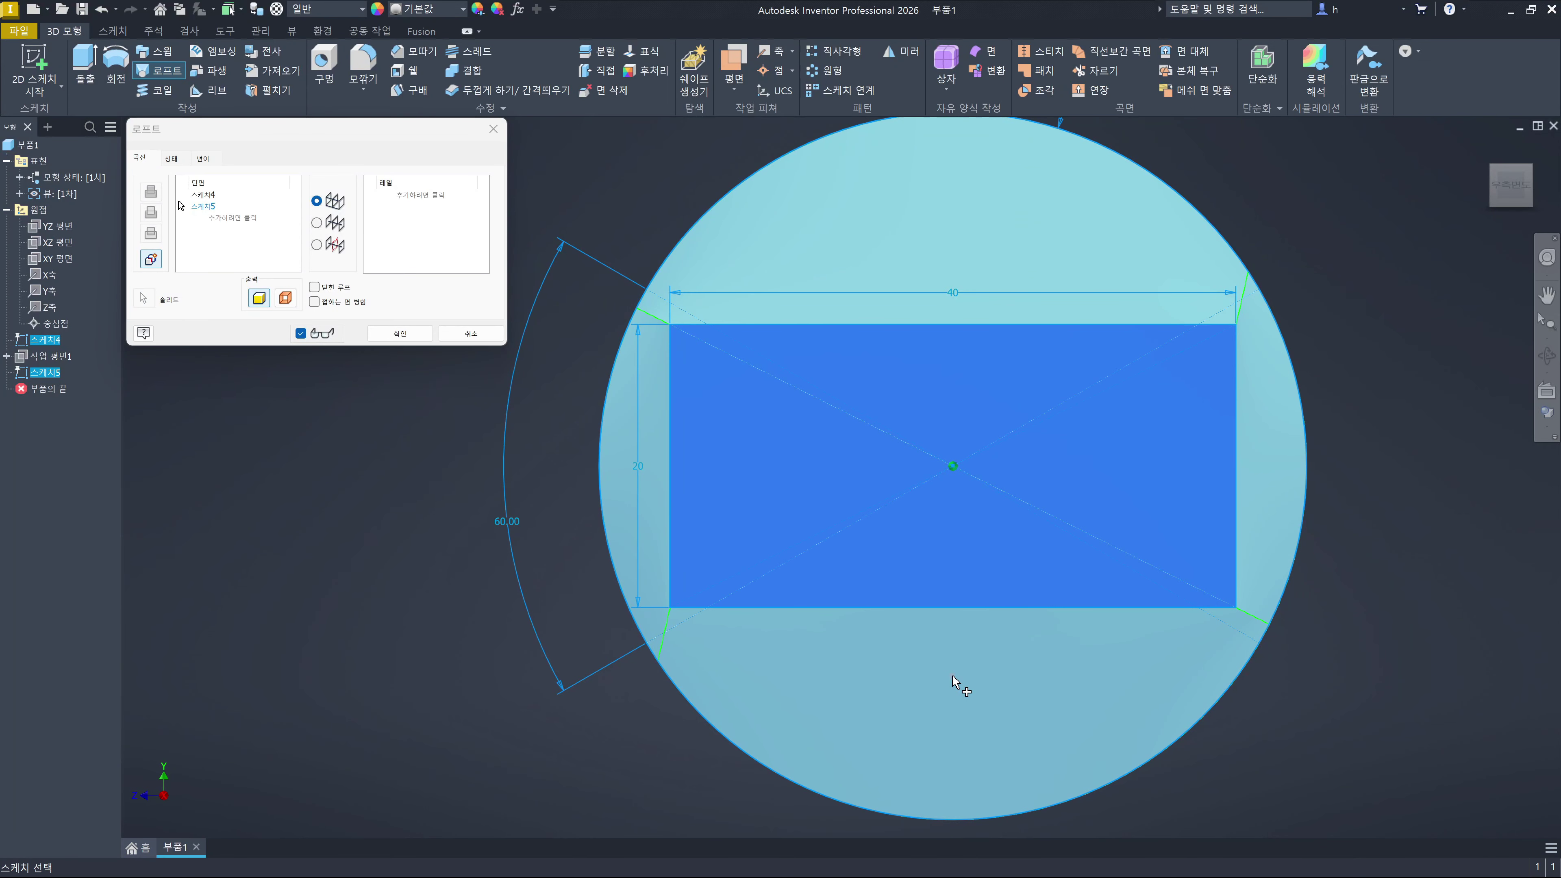
scroll(951, 676, down, 4)
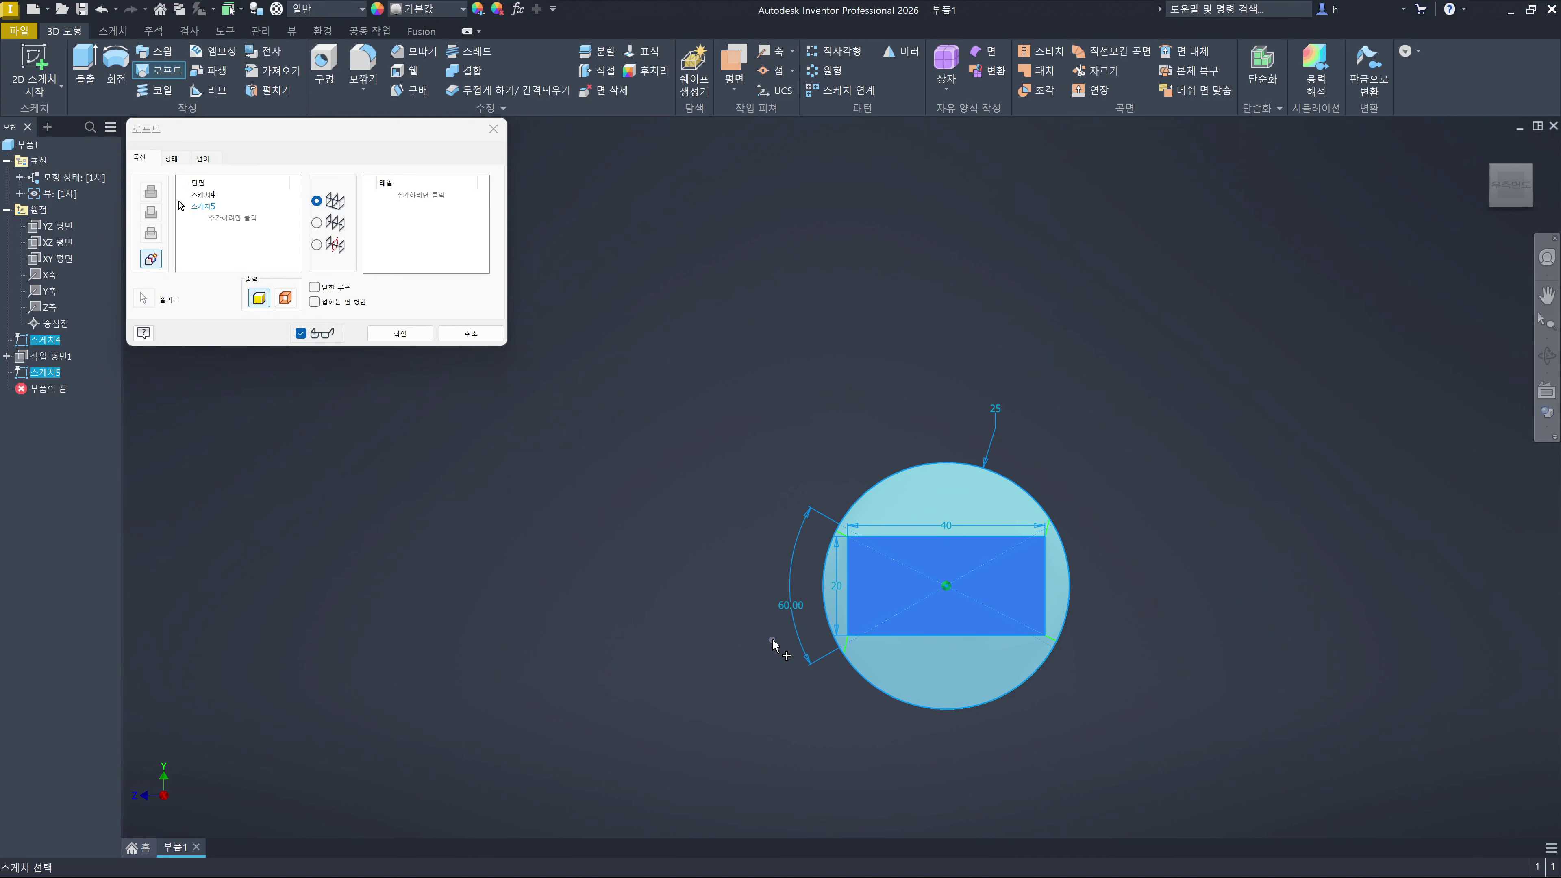
Turn off automatic mapping for the loft's transition points
shift+middle_drag(787, 601, 839, 623)
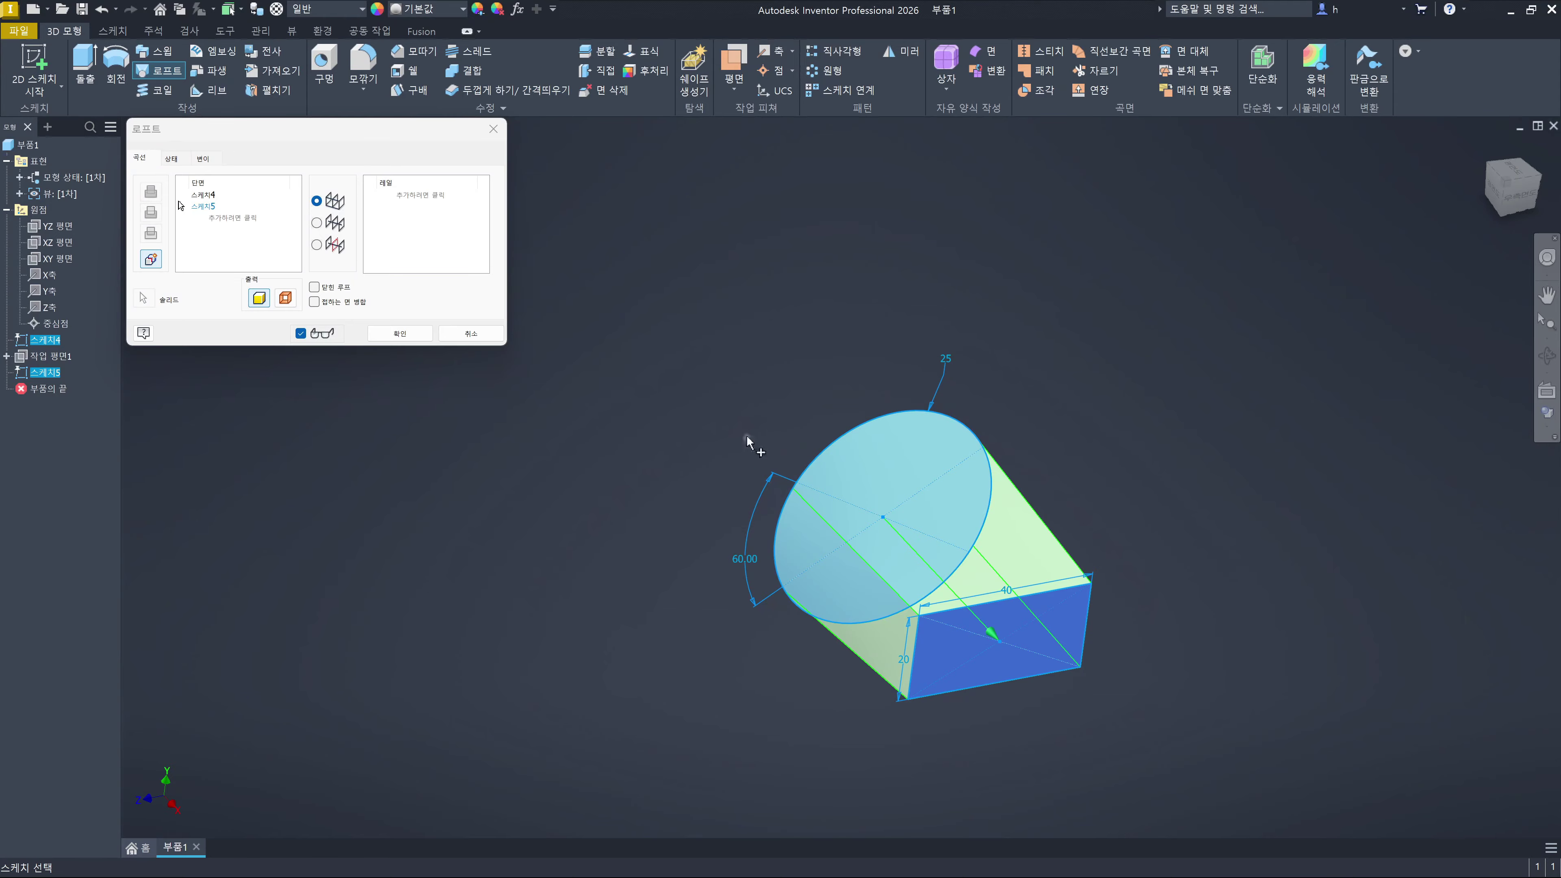
click(203, 160)
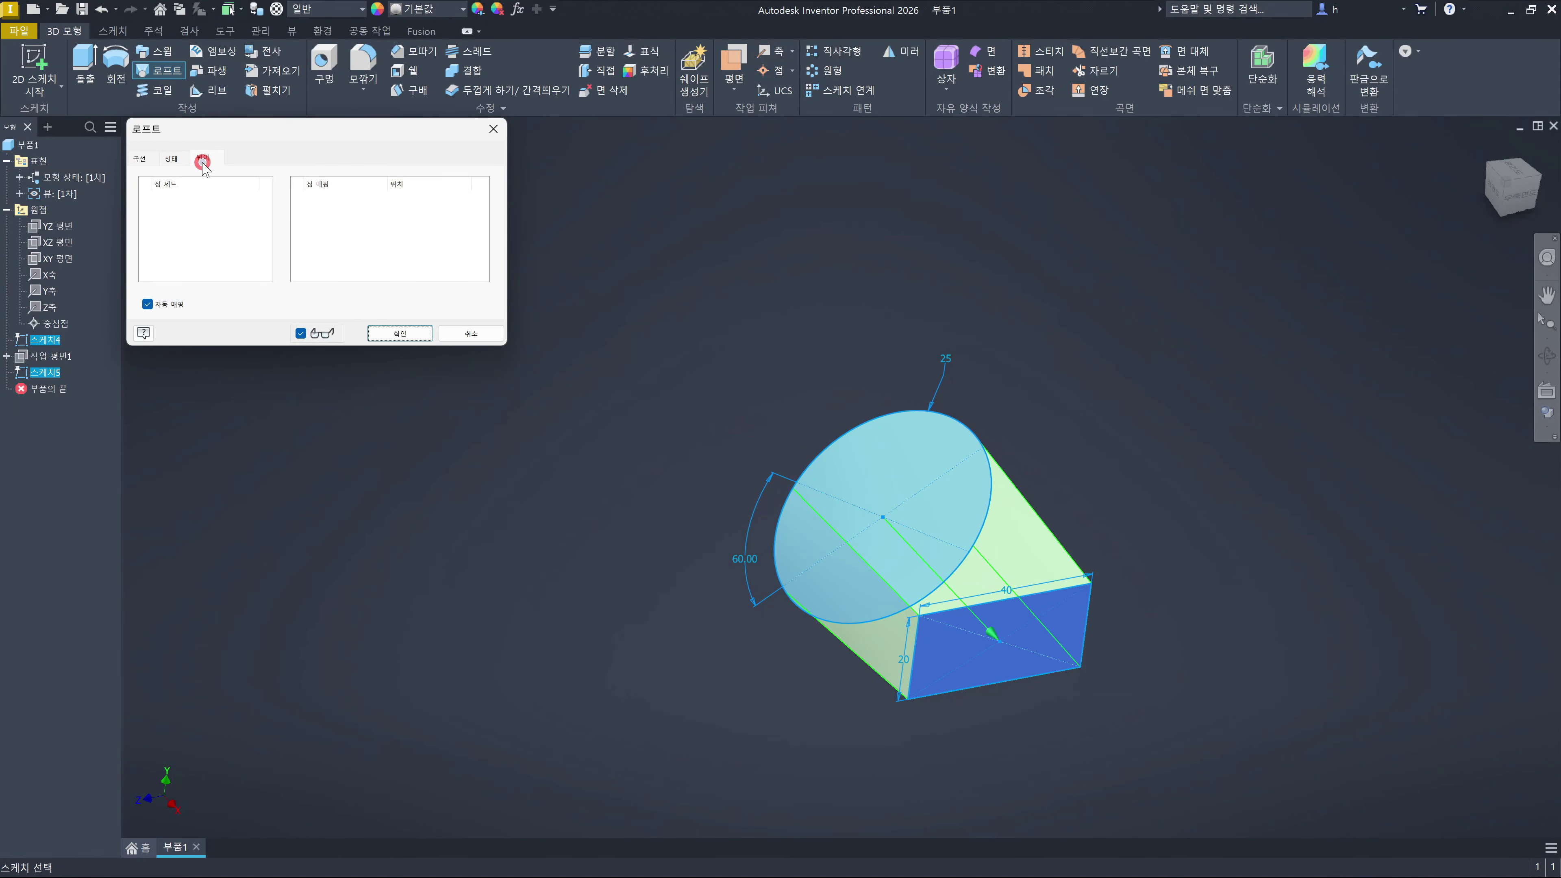
click(147, 304)
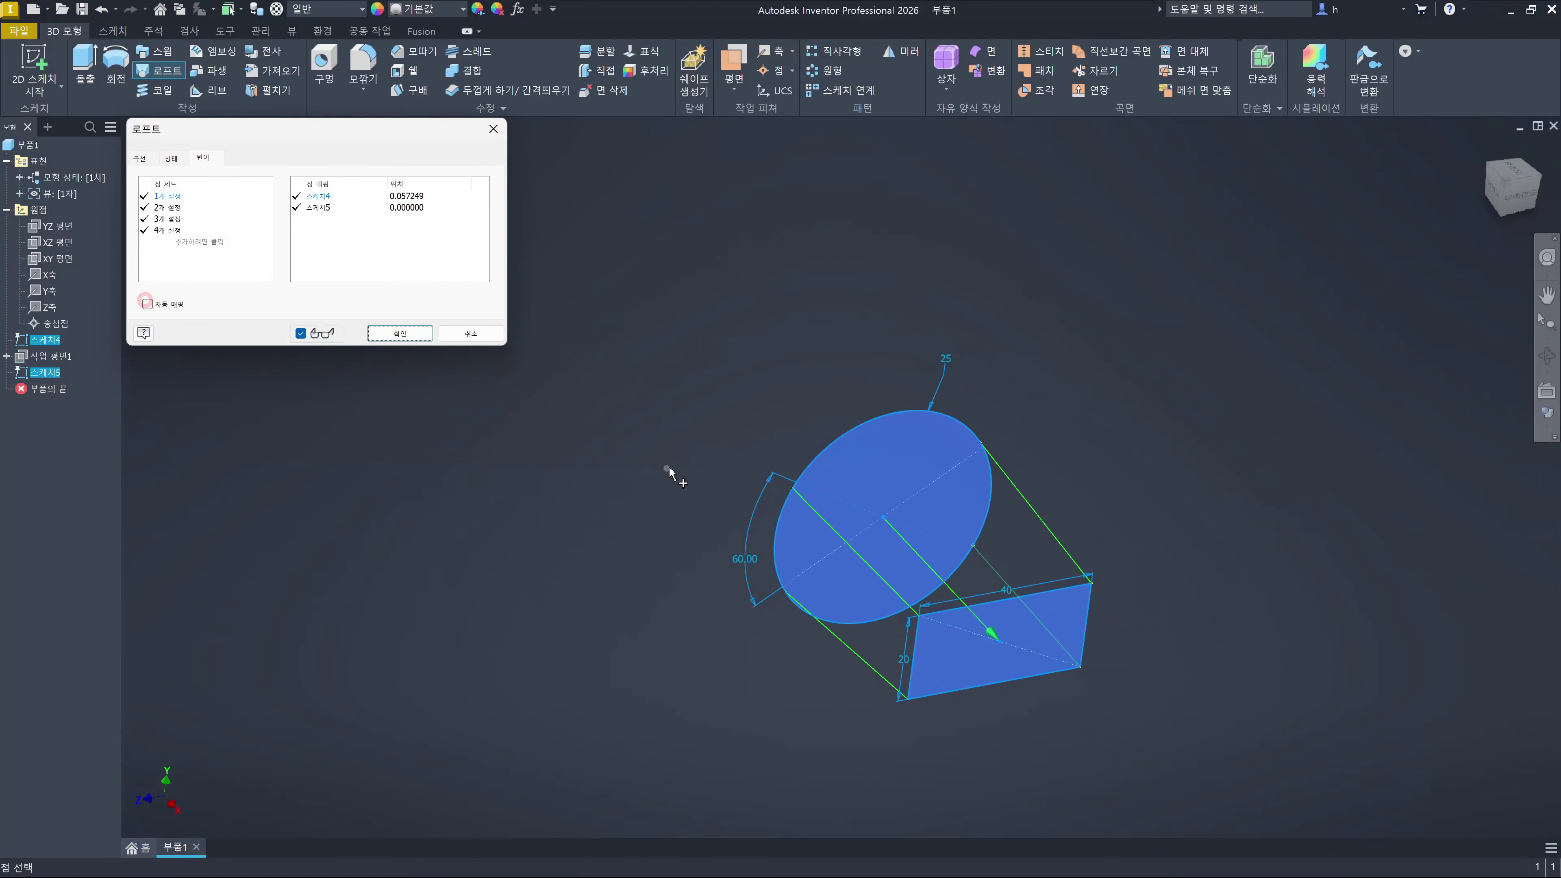
Move the first point set's 스케치4 point to the circle's lower-right arc endpoint, at position 0
scroll(1015, 430, down, 3)
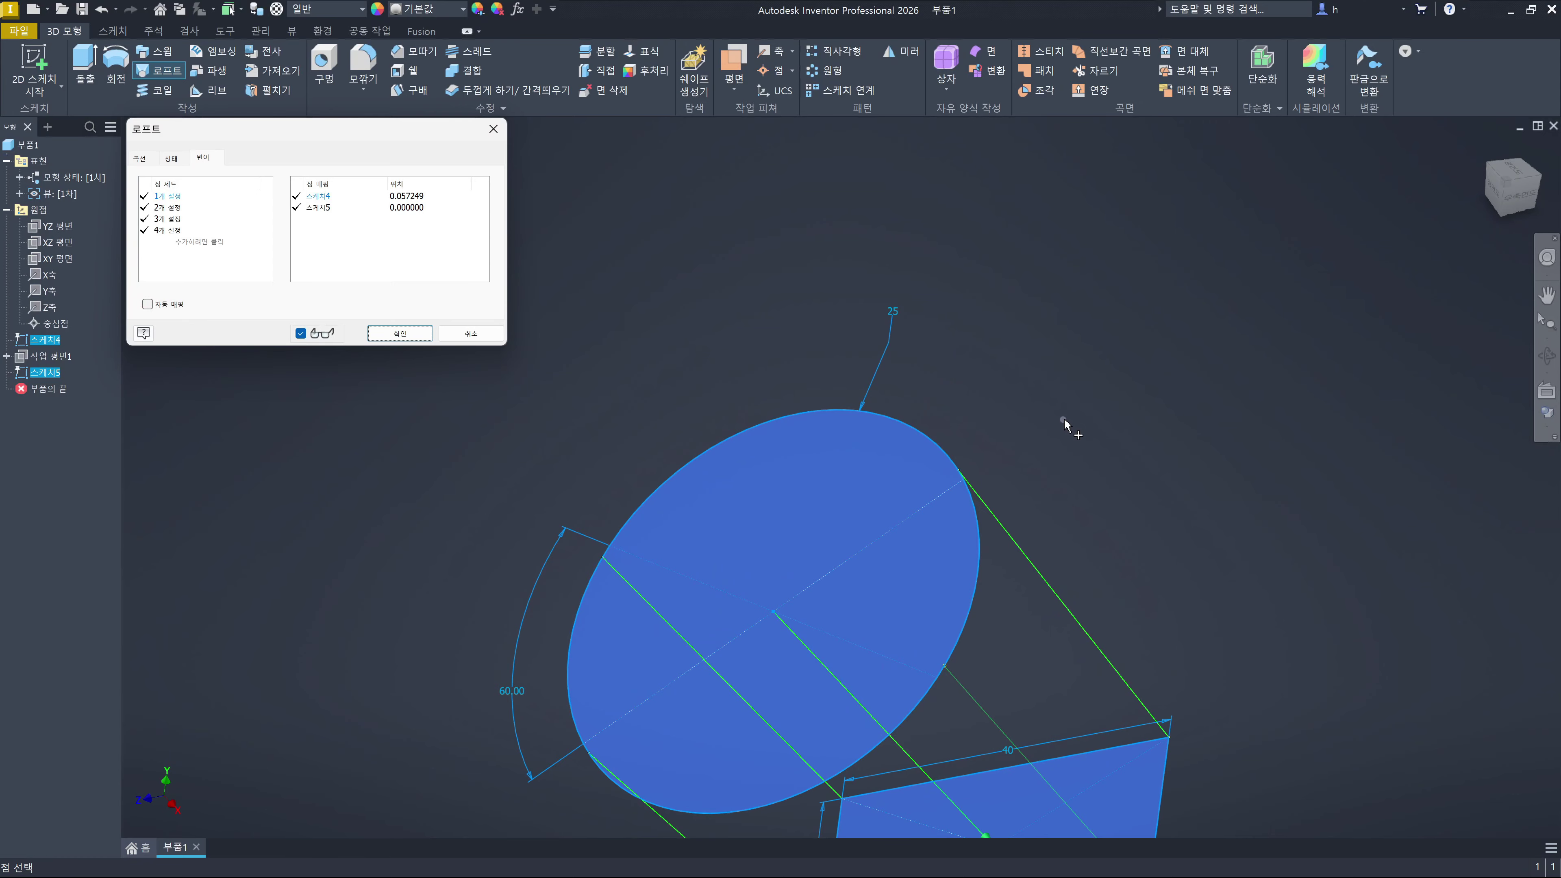
shift+middle_drag(1070, 410, 1046, 406)
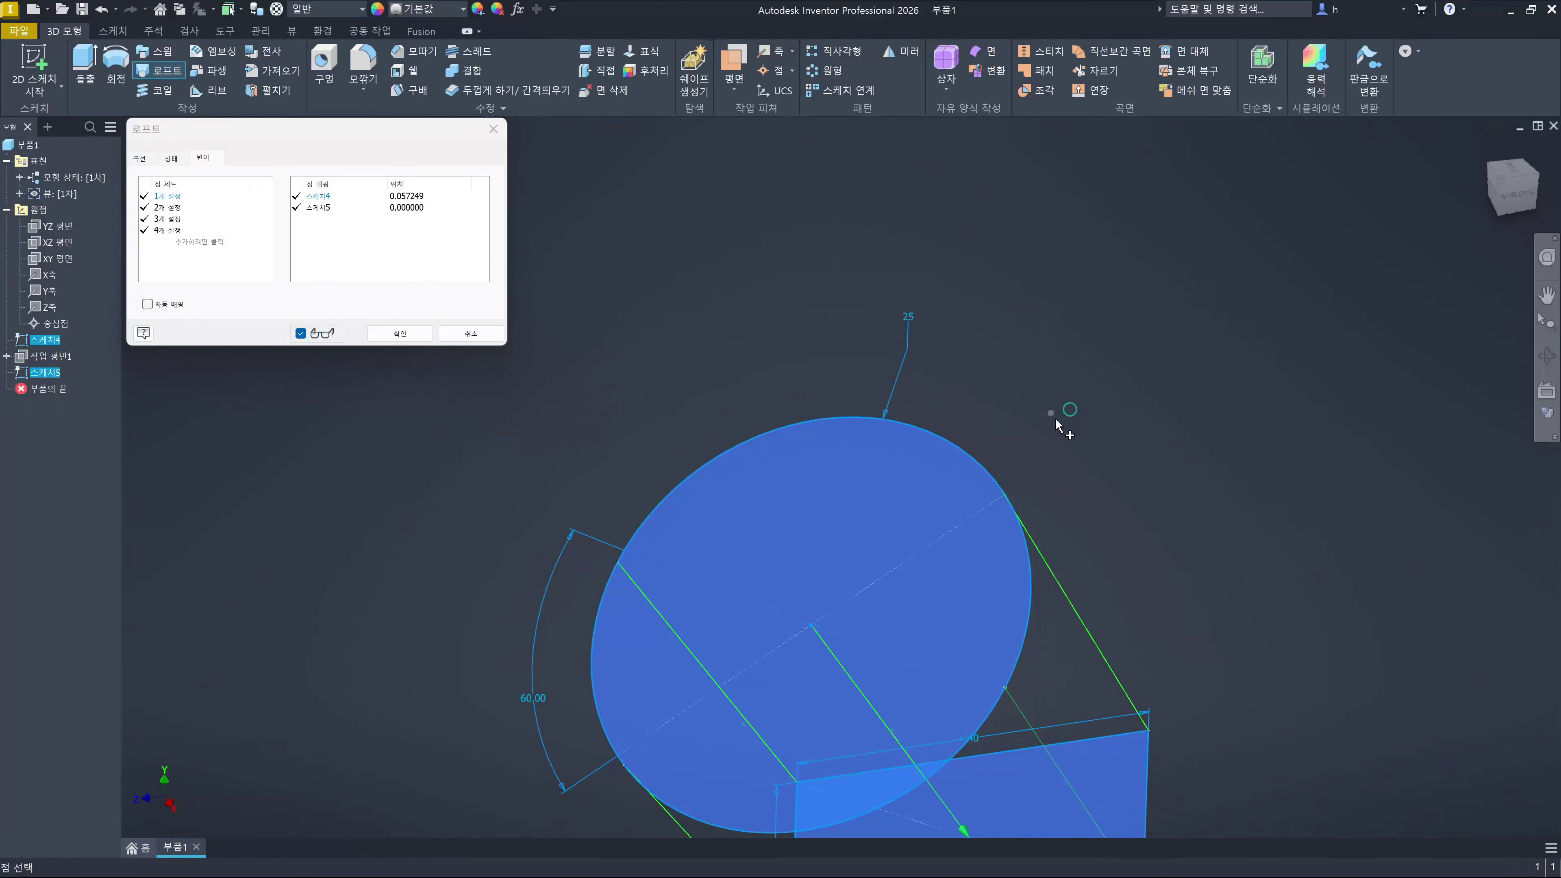
middle_drag(1132, 473, 1061, 233)
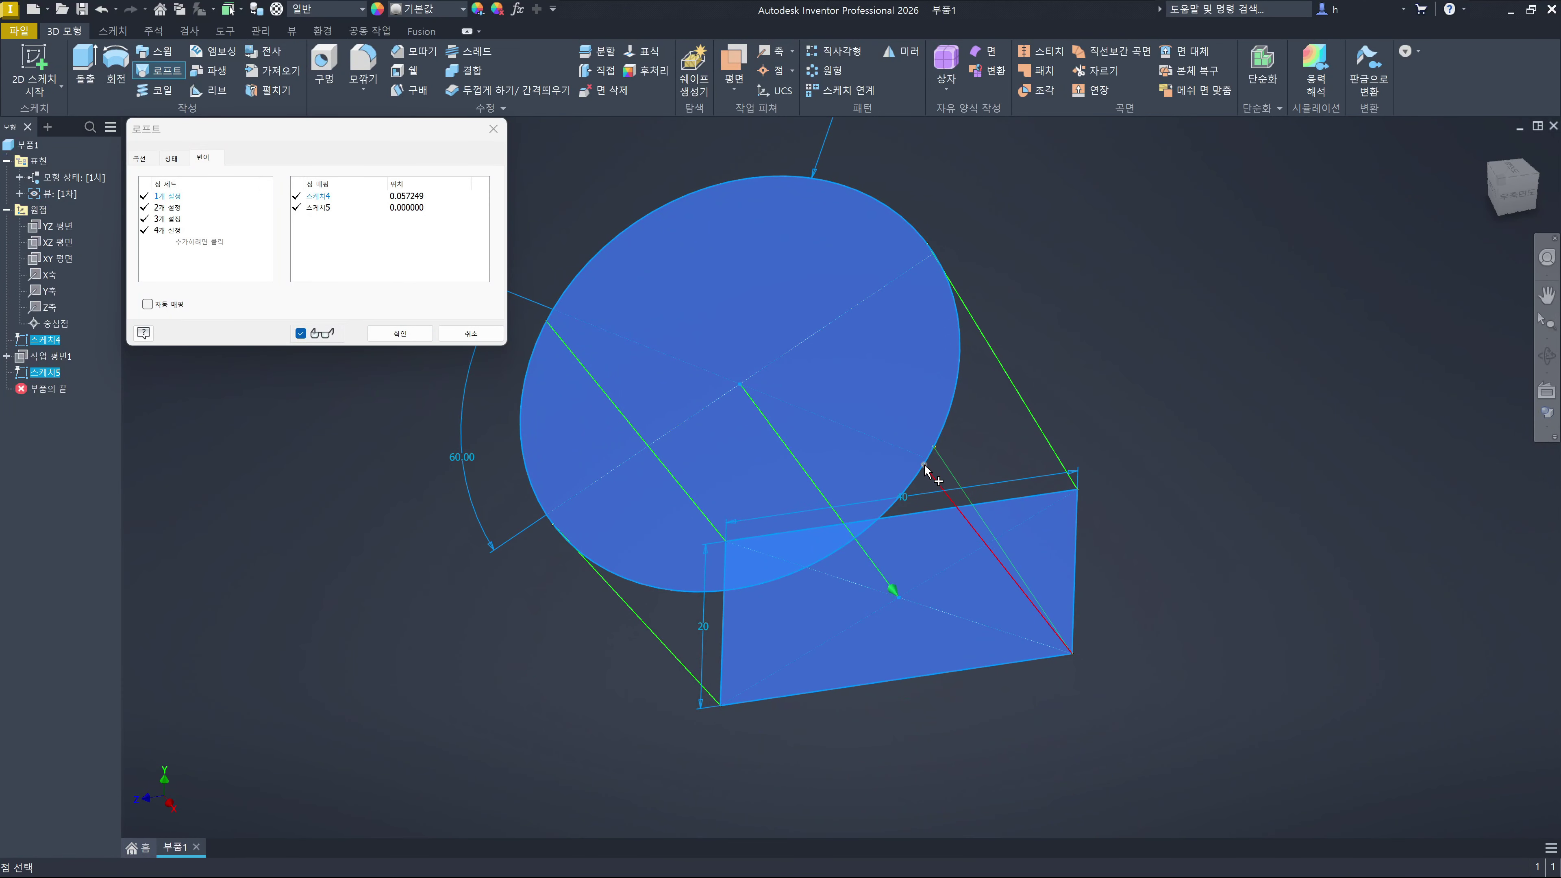
scroll(924, 466, down, 3)
scroll(923, 469, down, 3)
scroll(923, 468, down, 2)
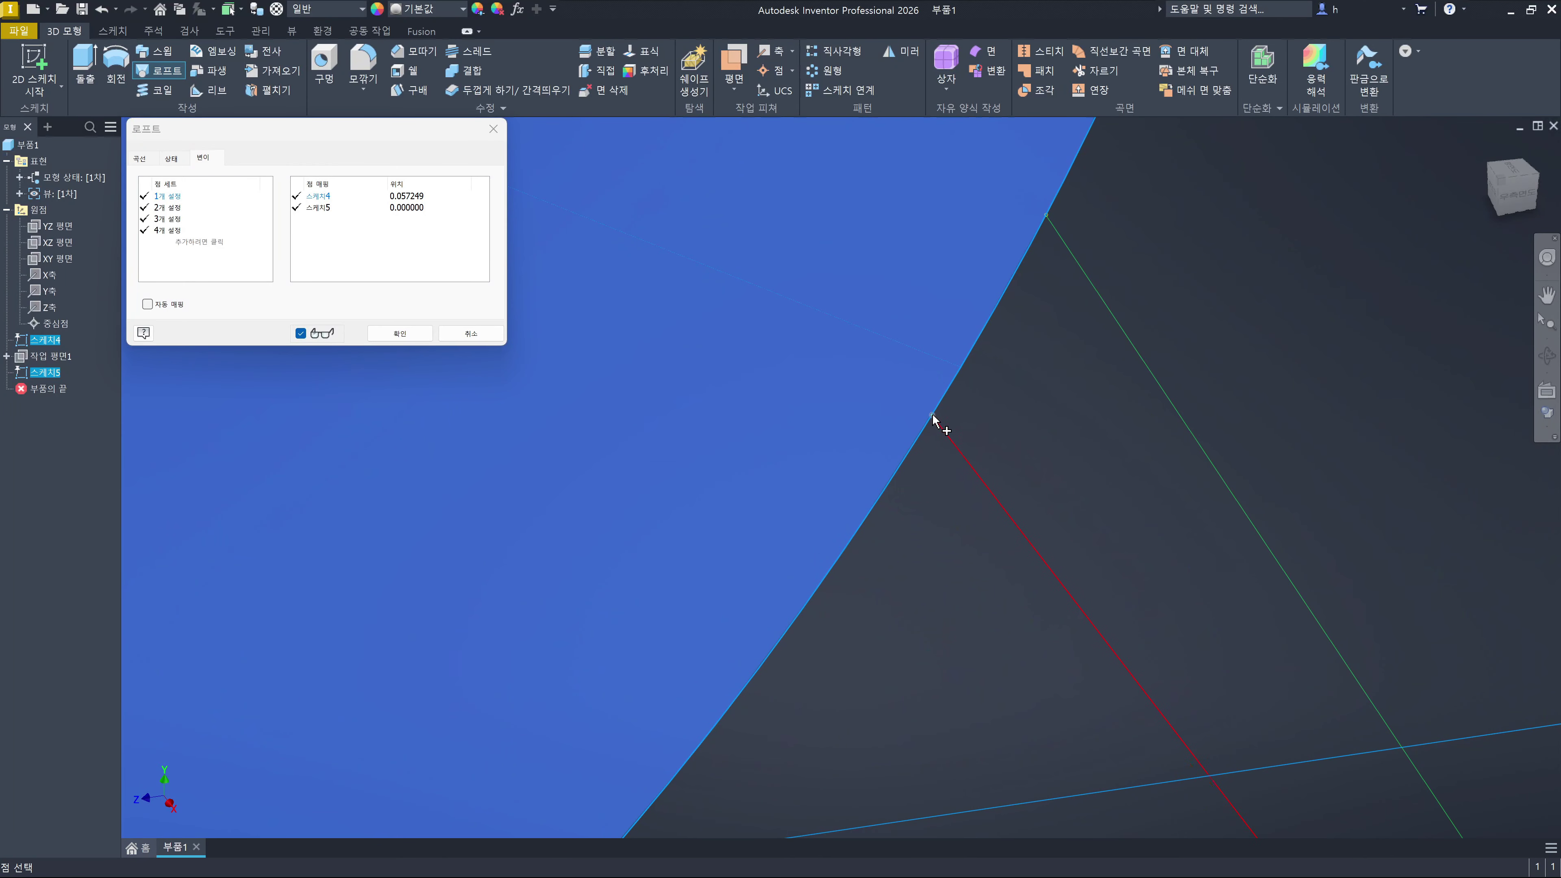
click(962, 369)
scroll(961, 360, up, 6)
scroll(963, 434, up, 3)
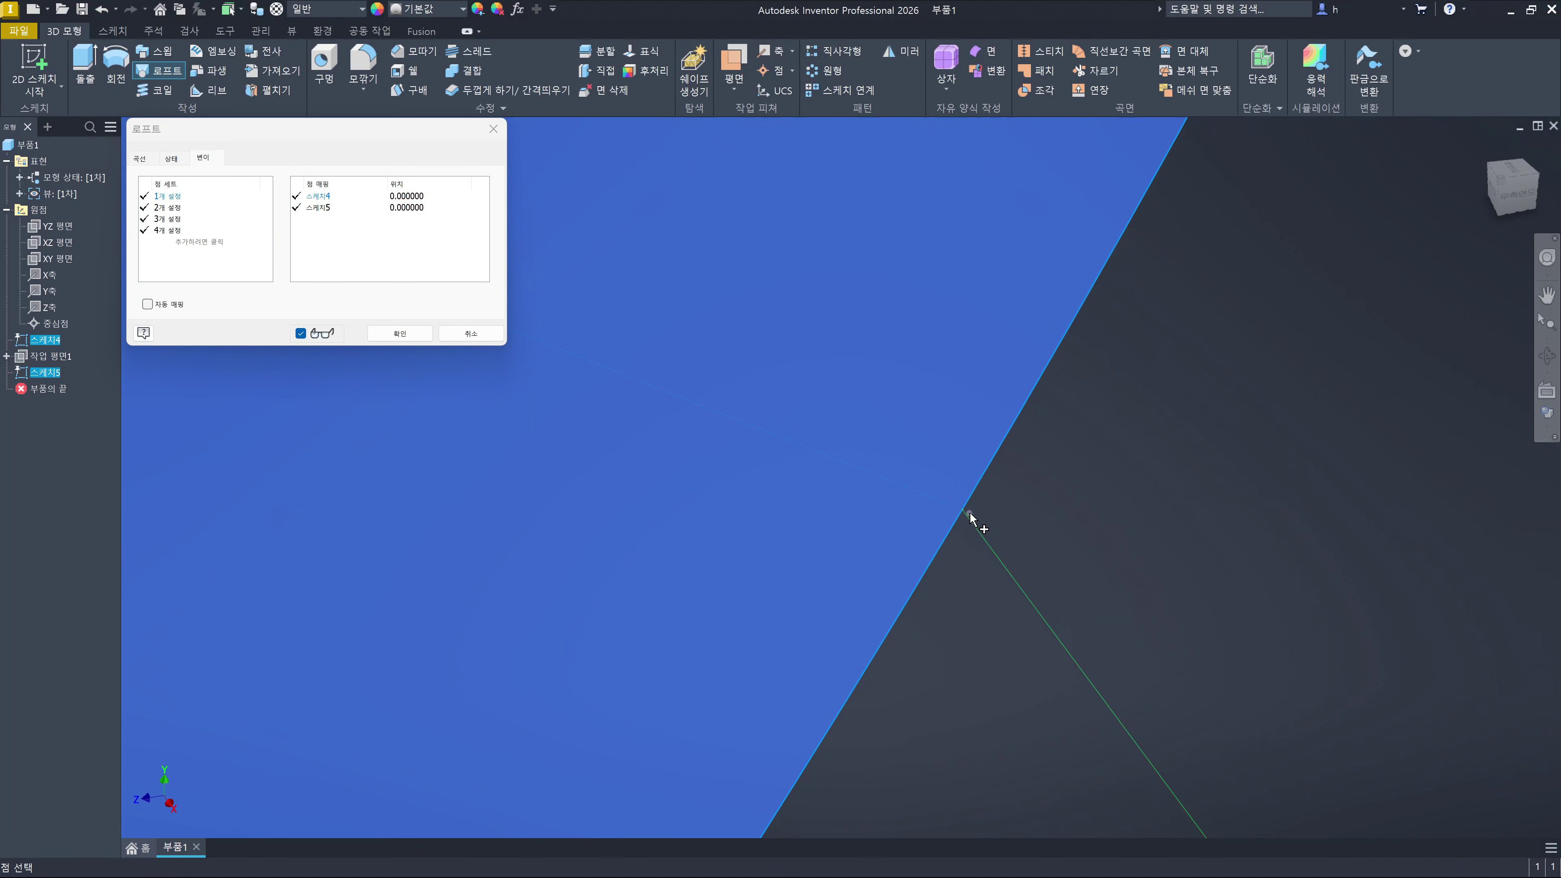
scroll(976, 522, down, 8)
Move the second point set's 스케치4 point to the circle's upper-right arc endpoint, at position 0
scroll(977, 531, up, 6)
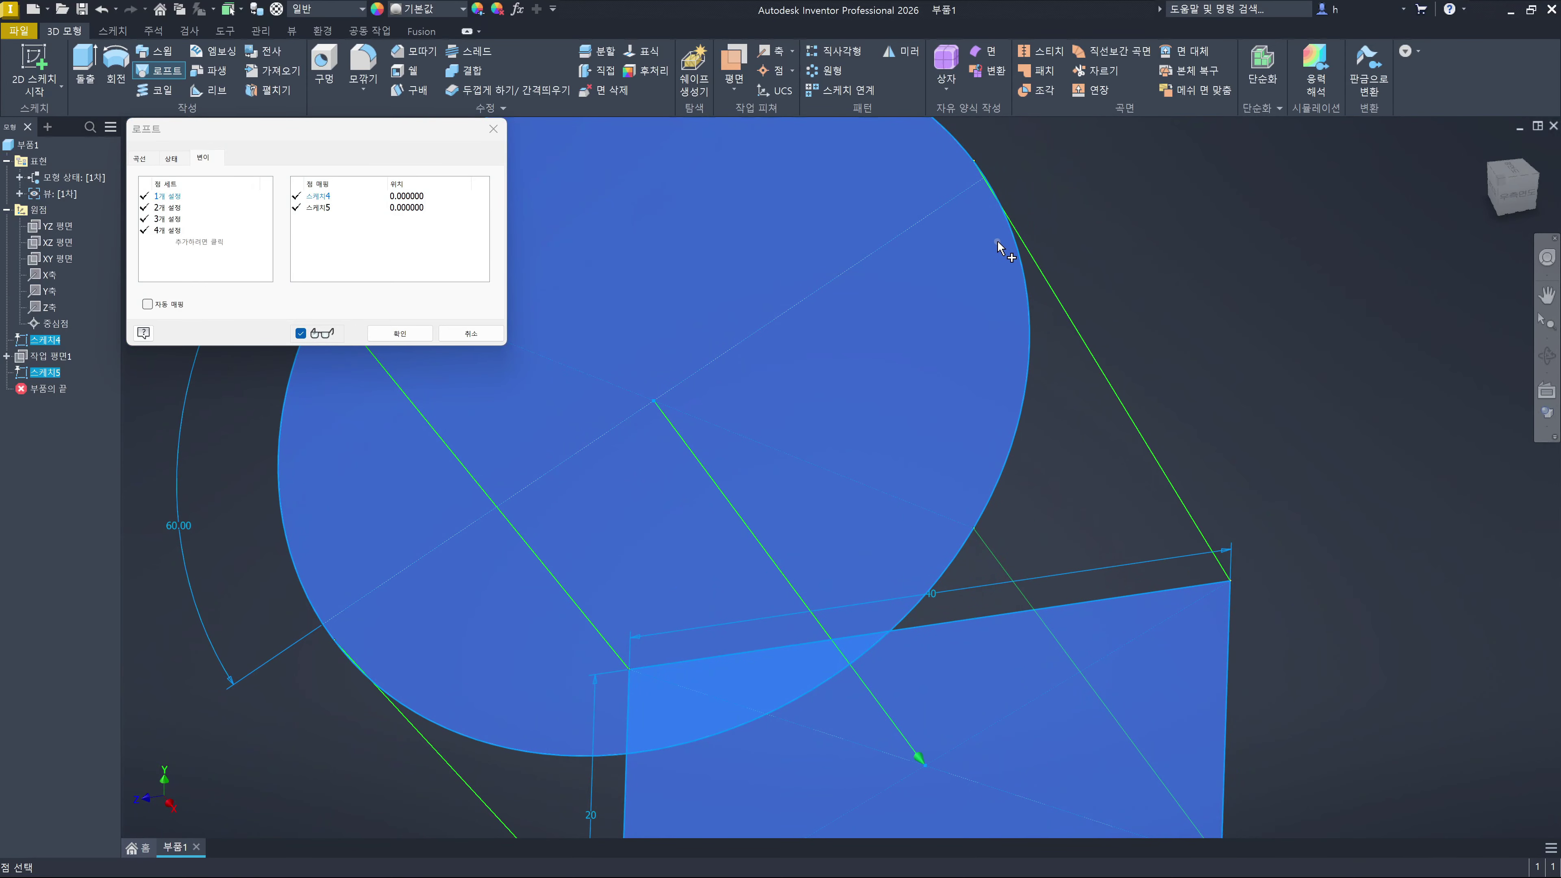
click(169, 208)
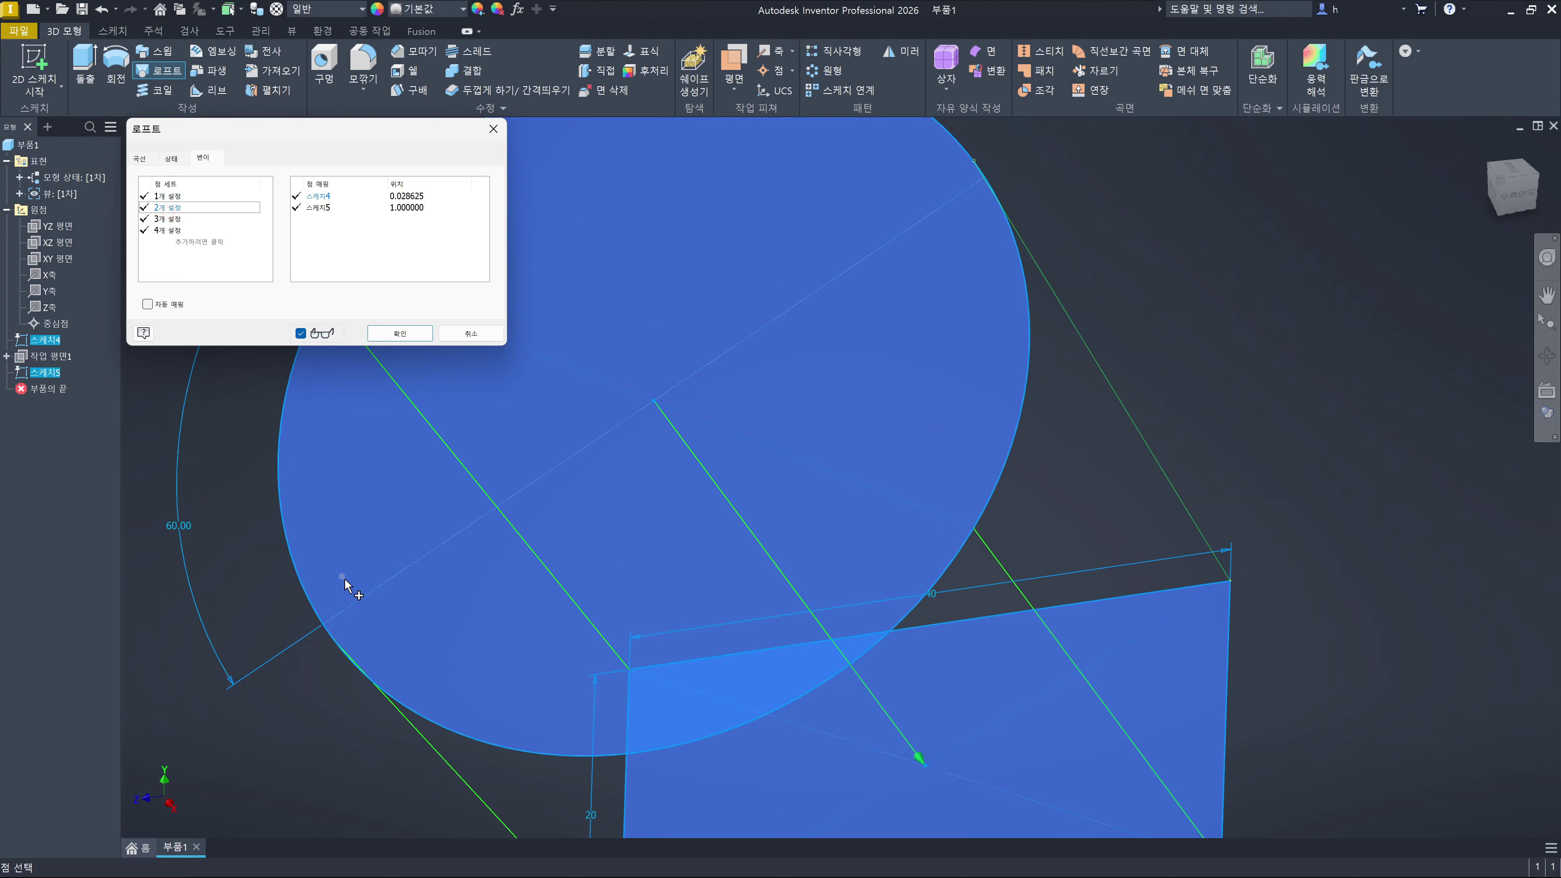
scroll(978, 192, up, 3)
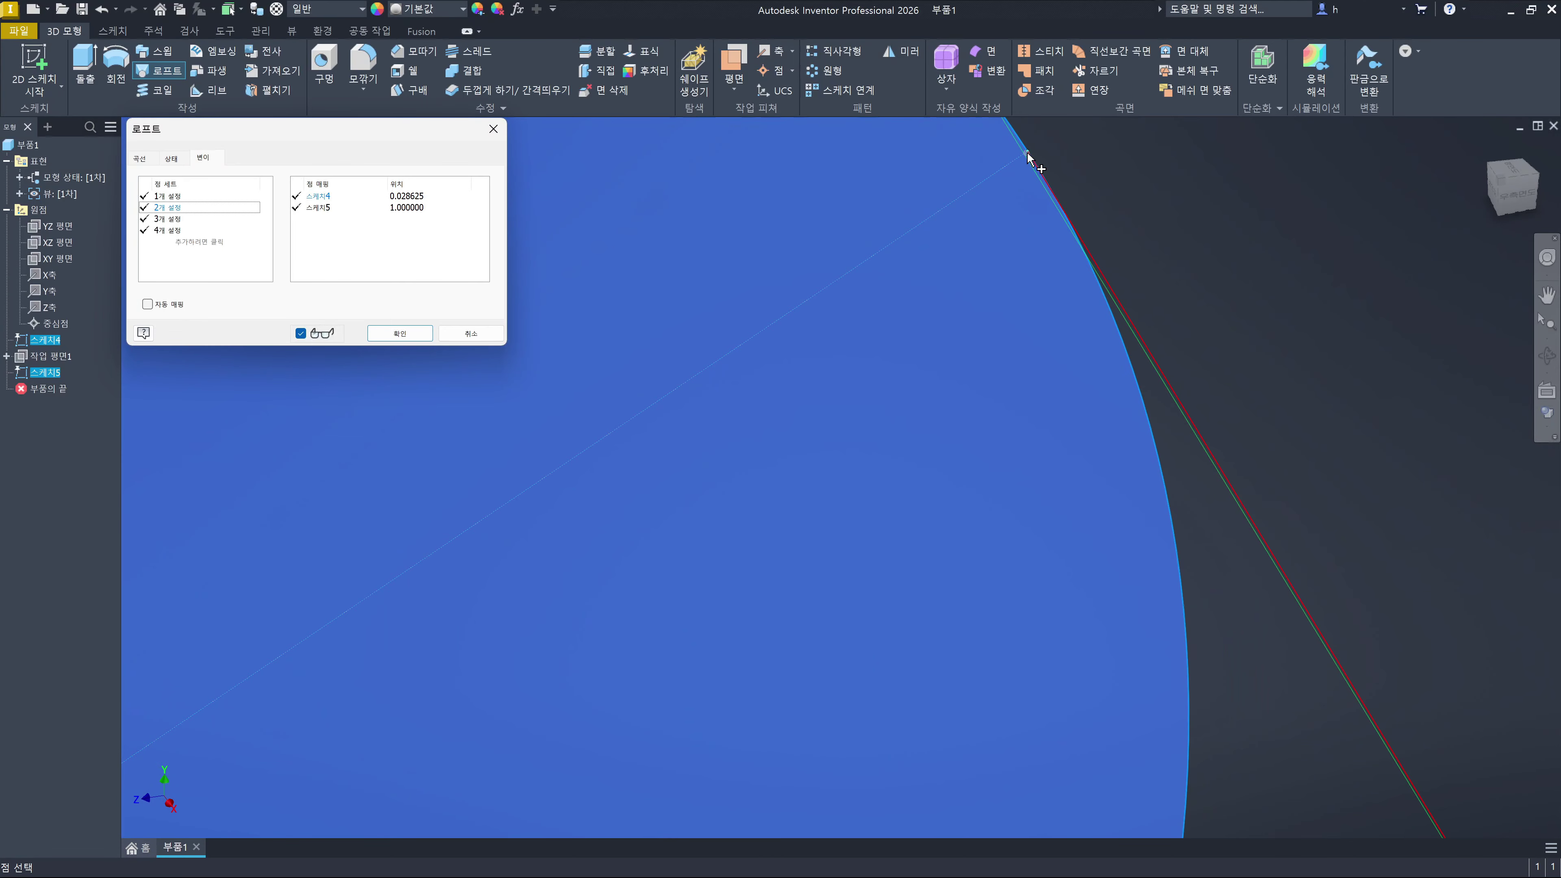
click(1028, 159)
scroll(923, 314, down, 4)
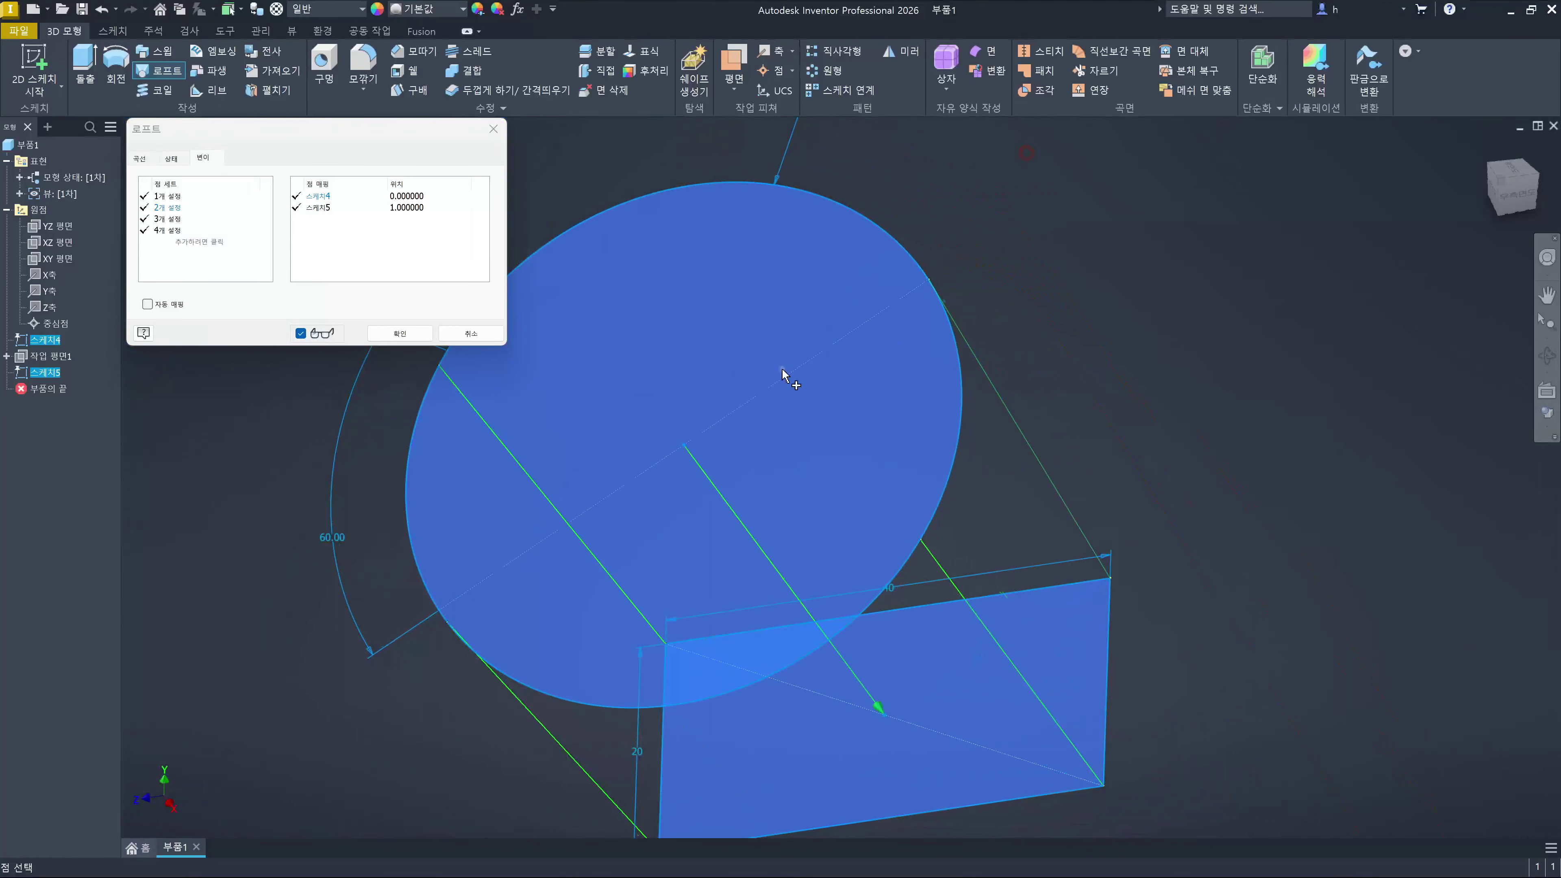
Move the third point set's 스케치4 point to the circle's upper-left arc endpoint, at position 1
click(168, 219)
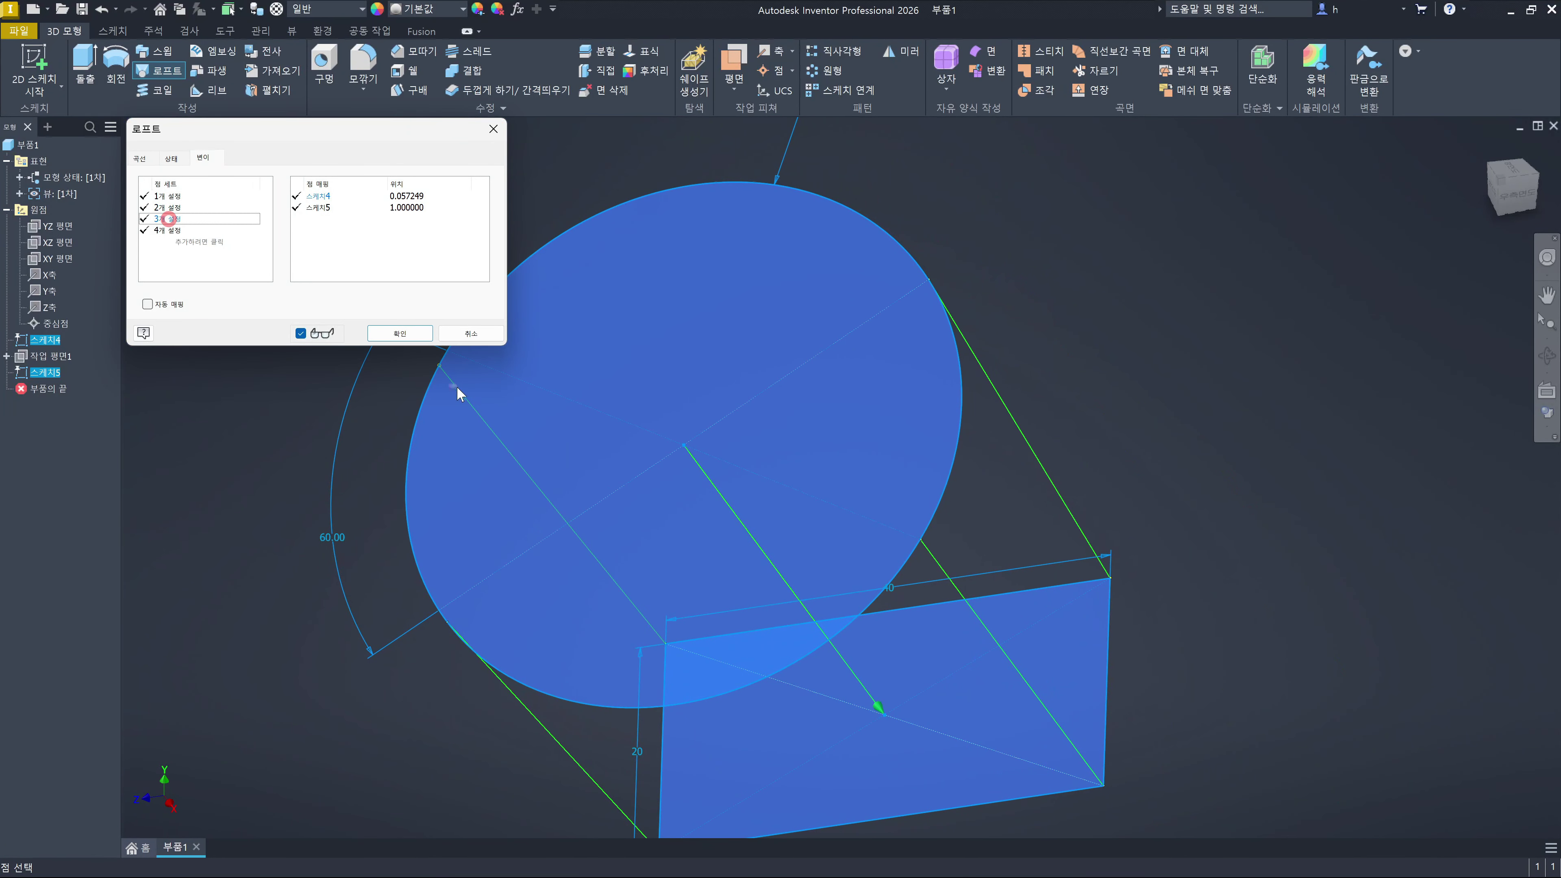
scroll(549, 415, up, 5)
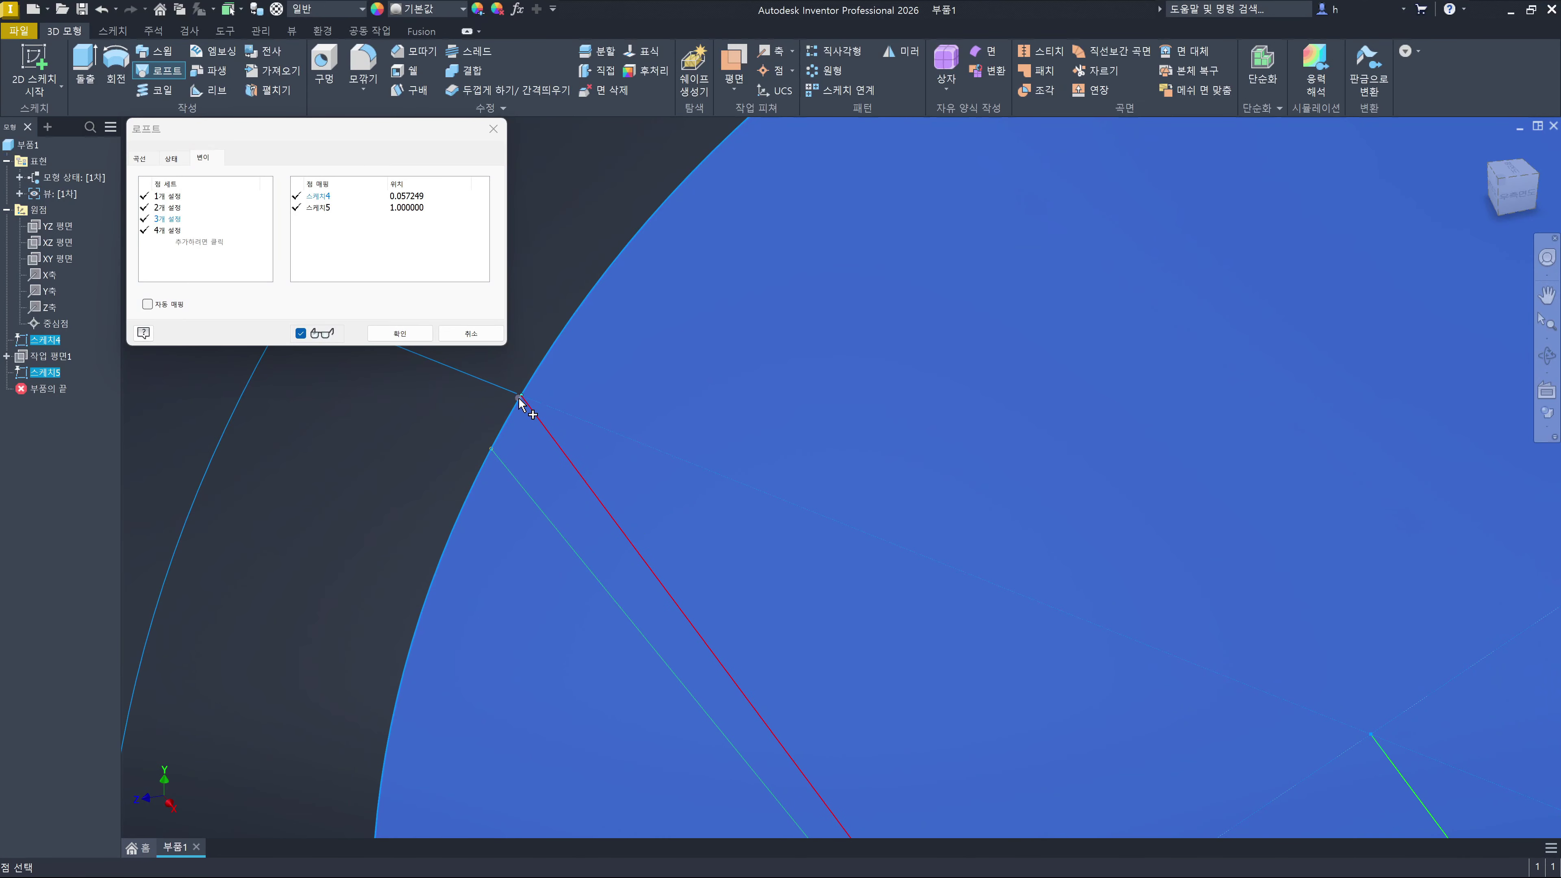
click(521, 406)
scroll(673, 419, down, 5)
Move the fourth point set's 스케치4 point to the circle's lower-left arc endpoint, at position 1, and create the loft
scroll(652, 614, up, 5)
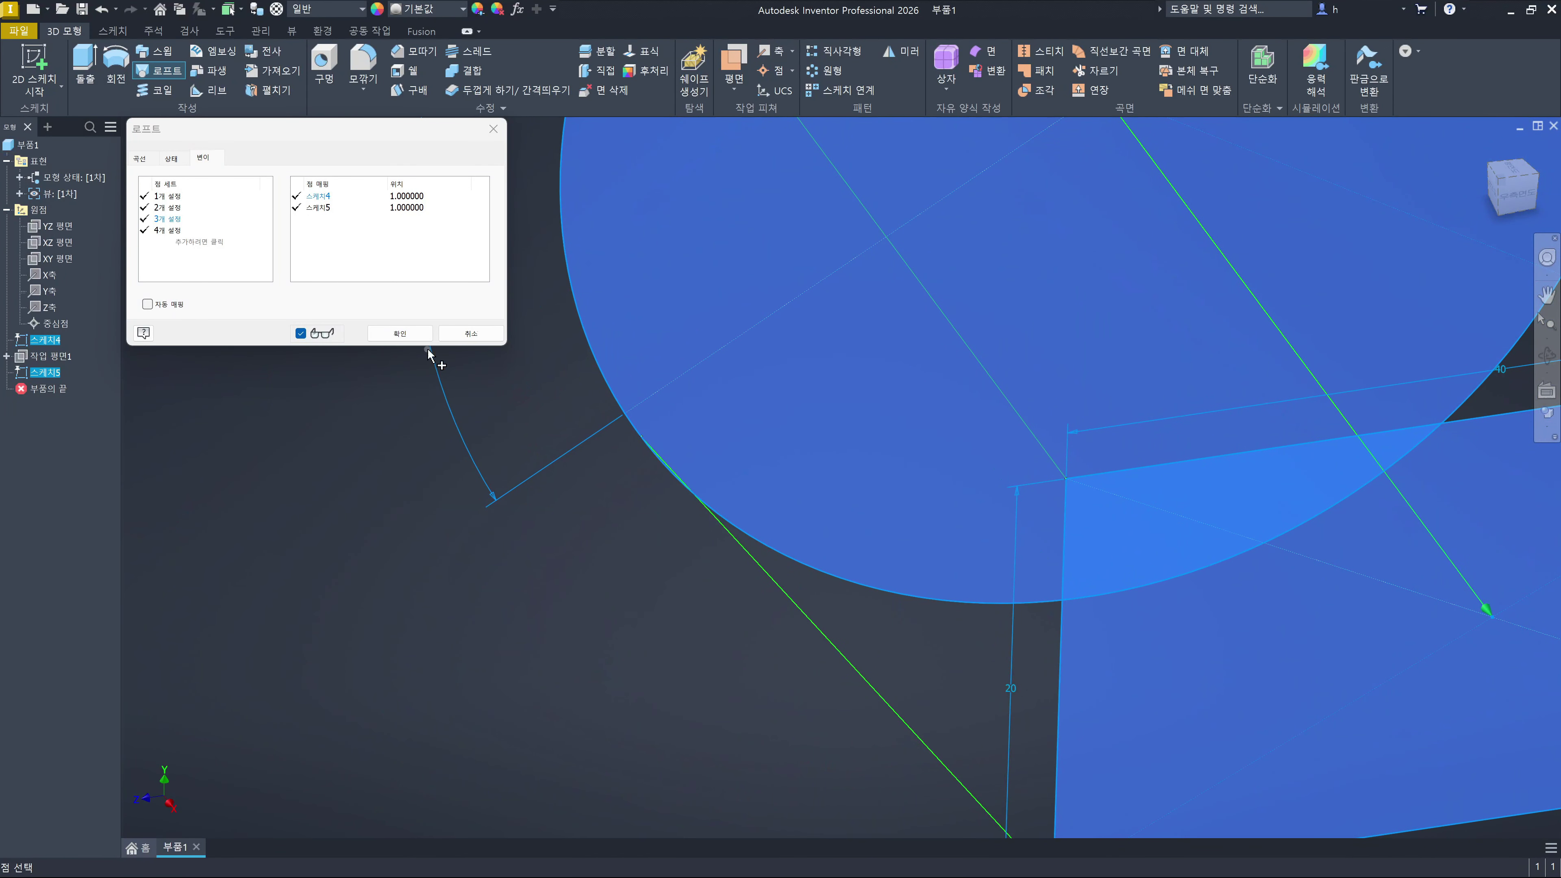
click(171, 231)
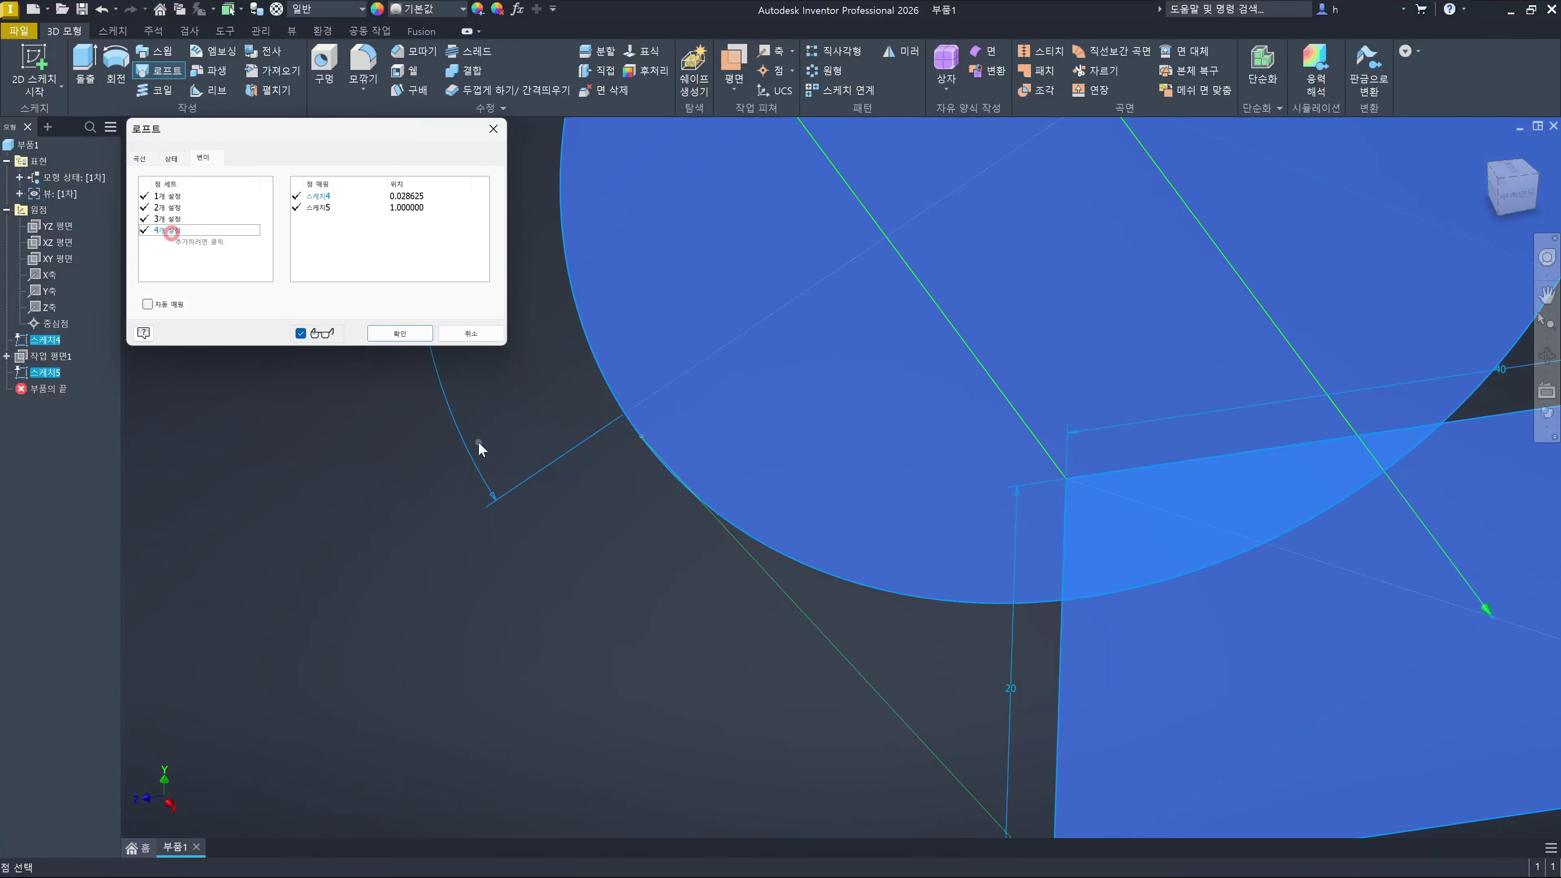
click(623, 416)
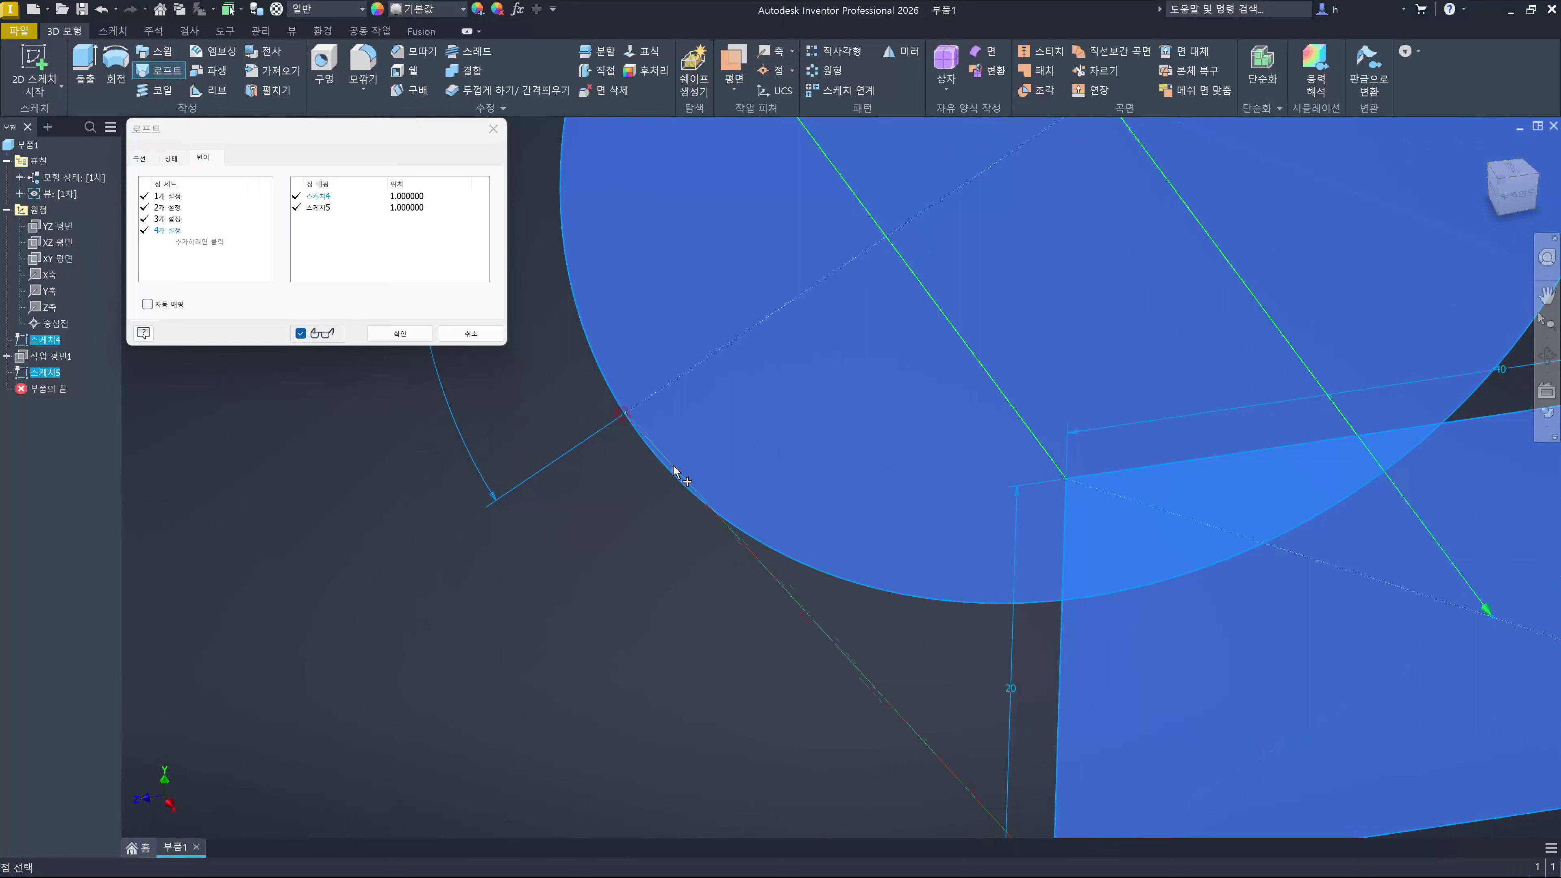
click(400, 333)
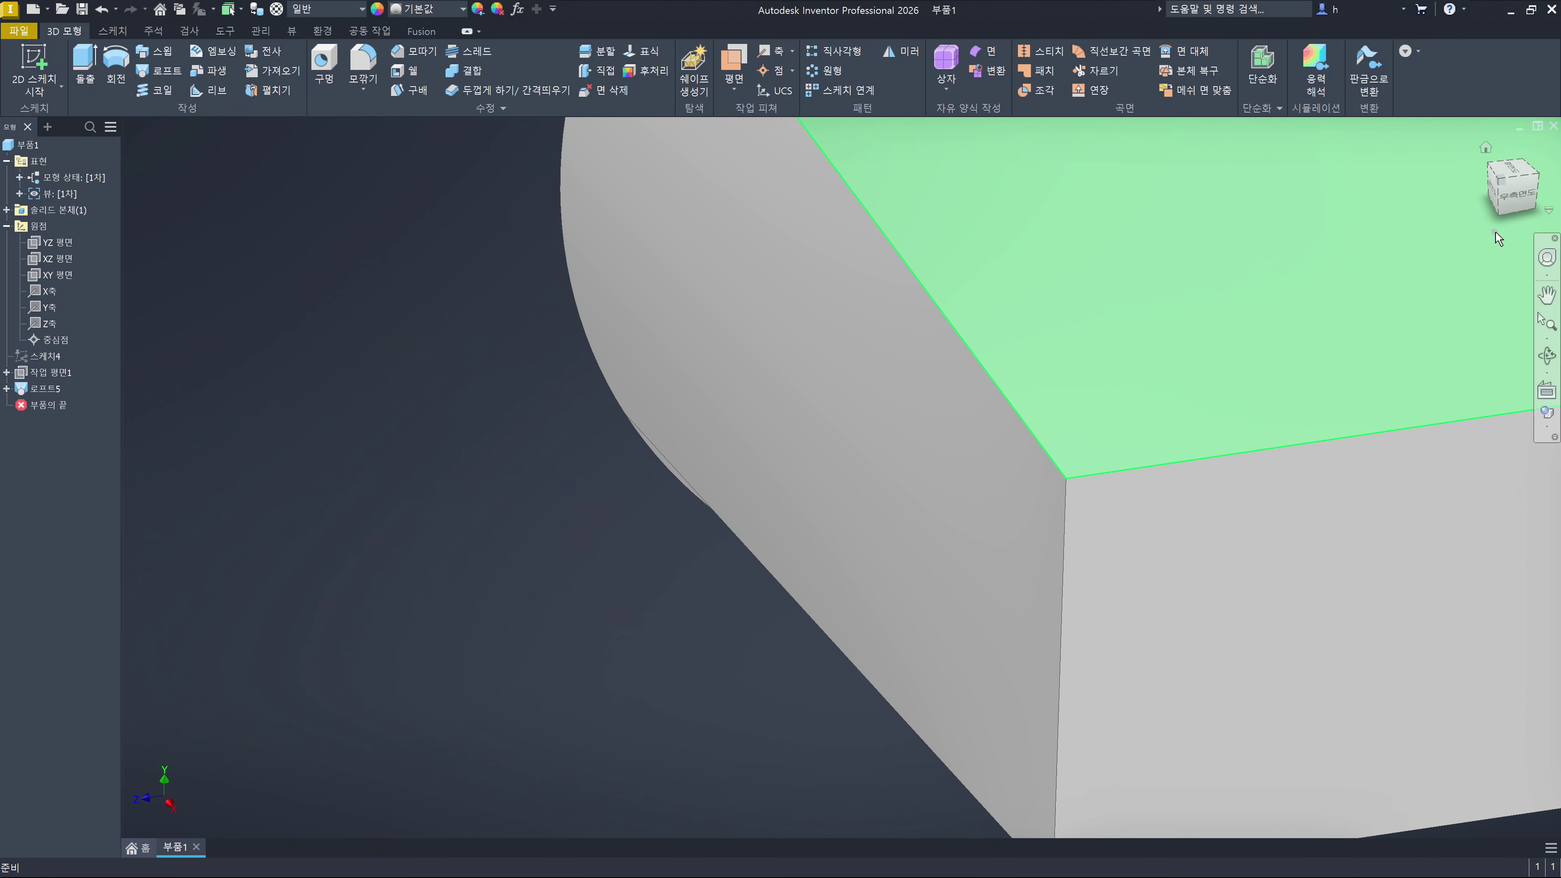
click(1544, 198)
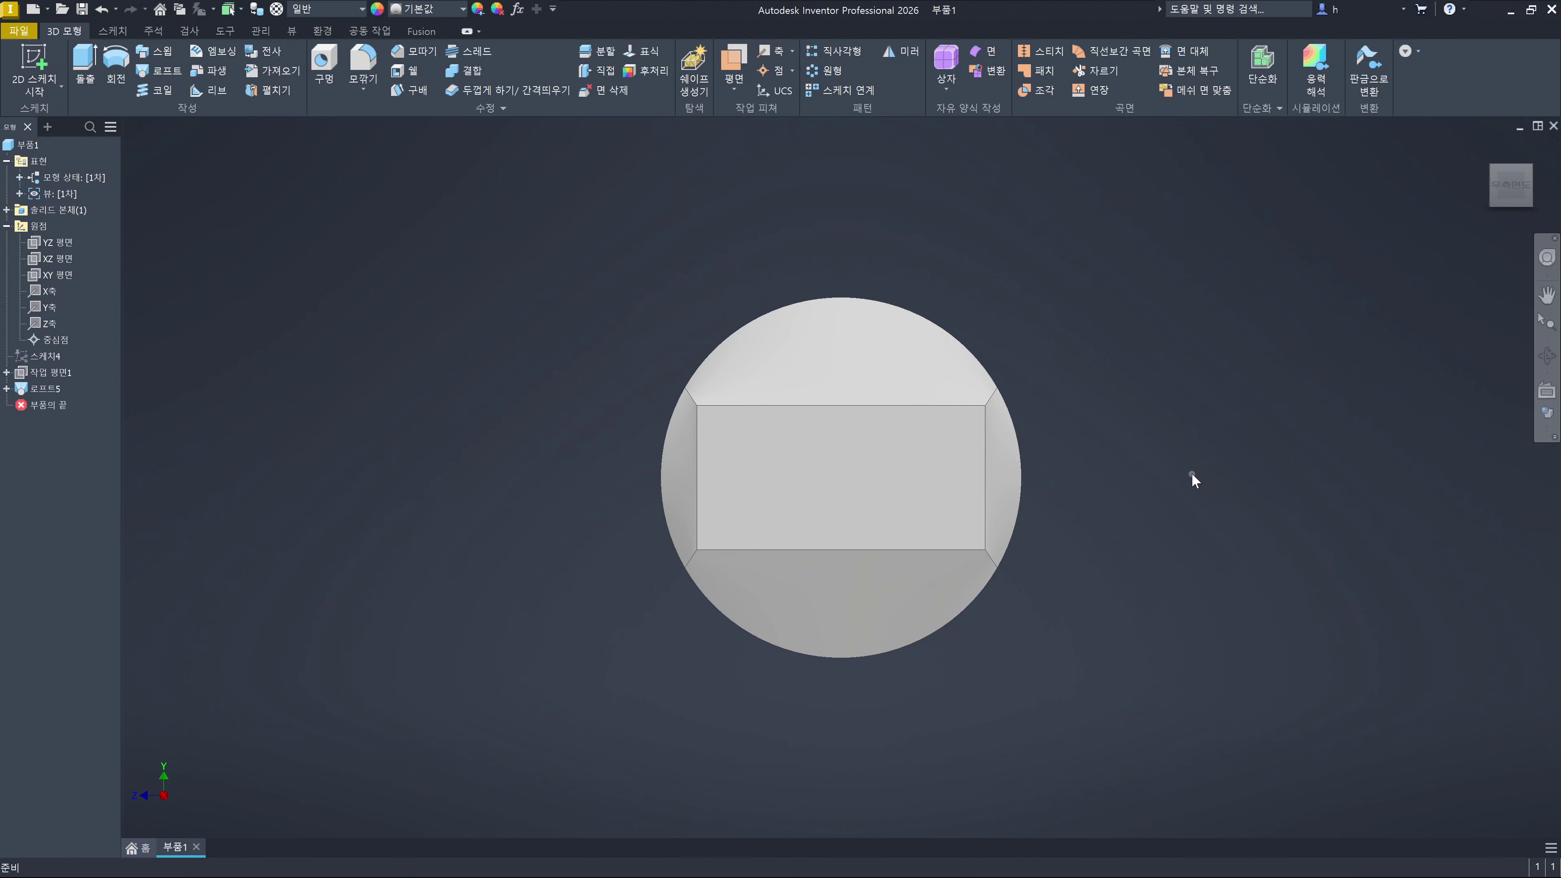
key(shift+l)
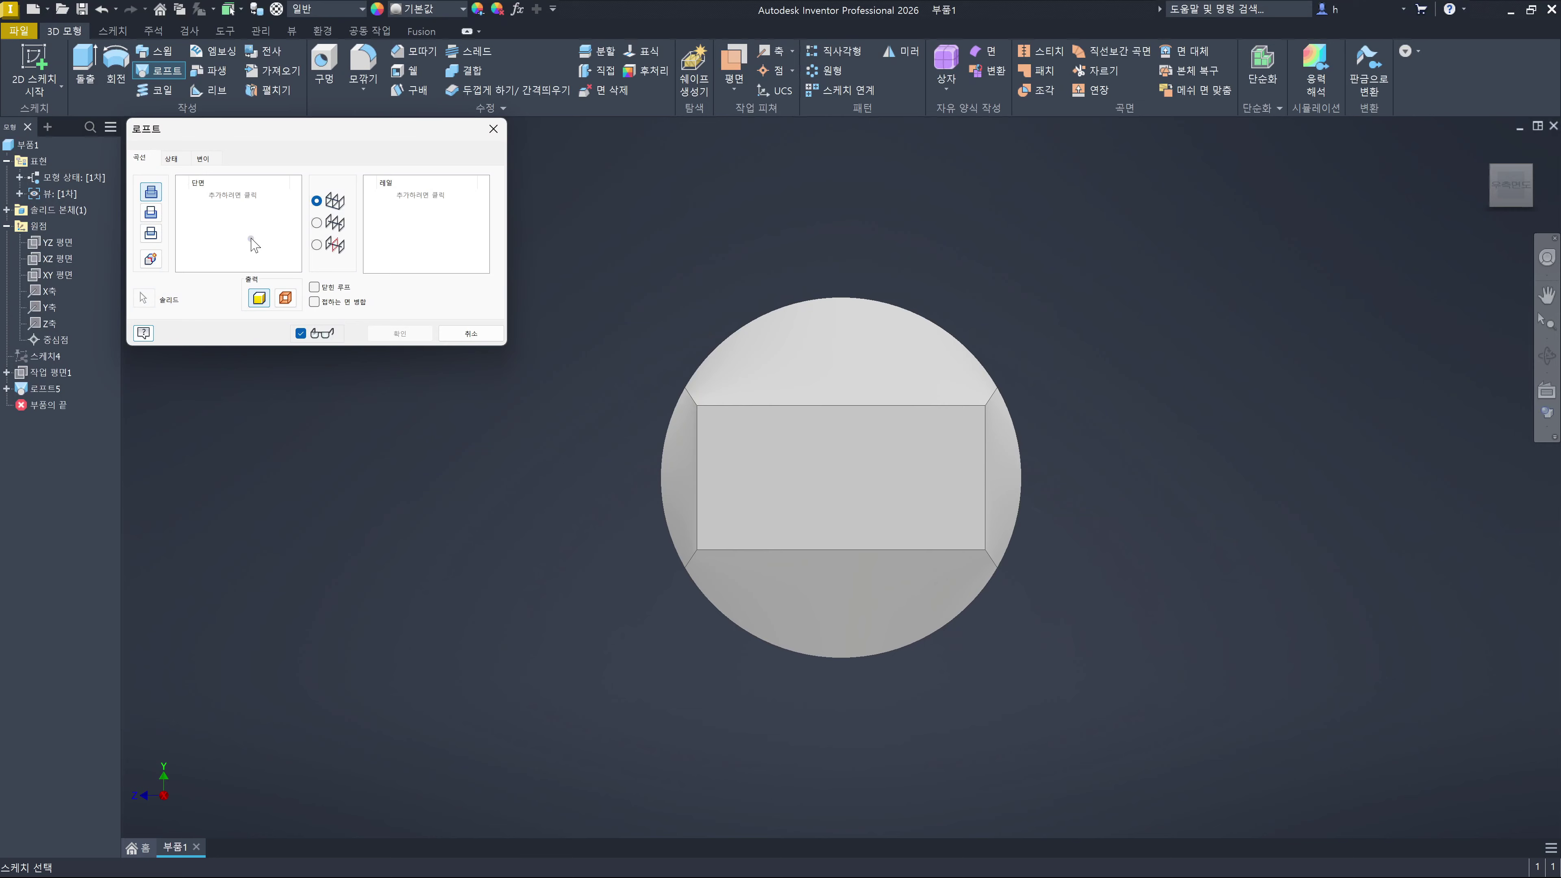
click(173, 158)
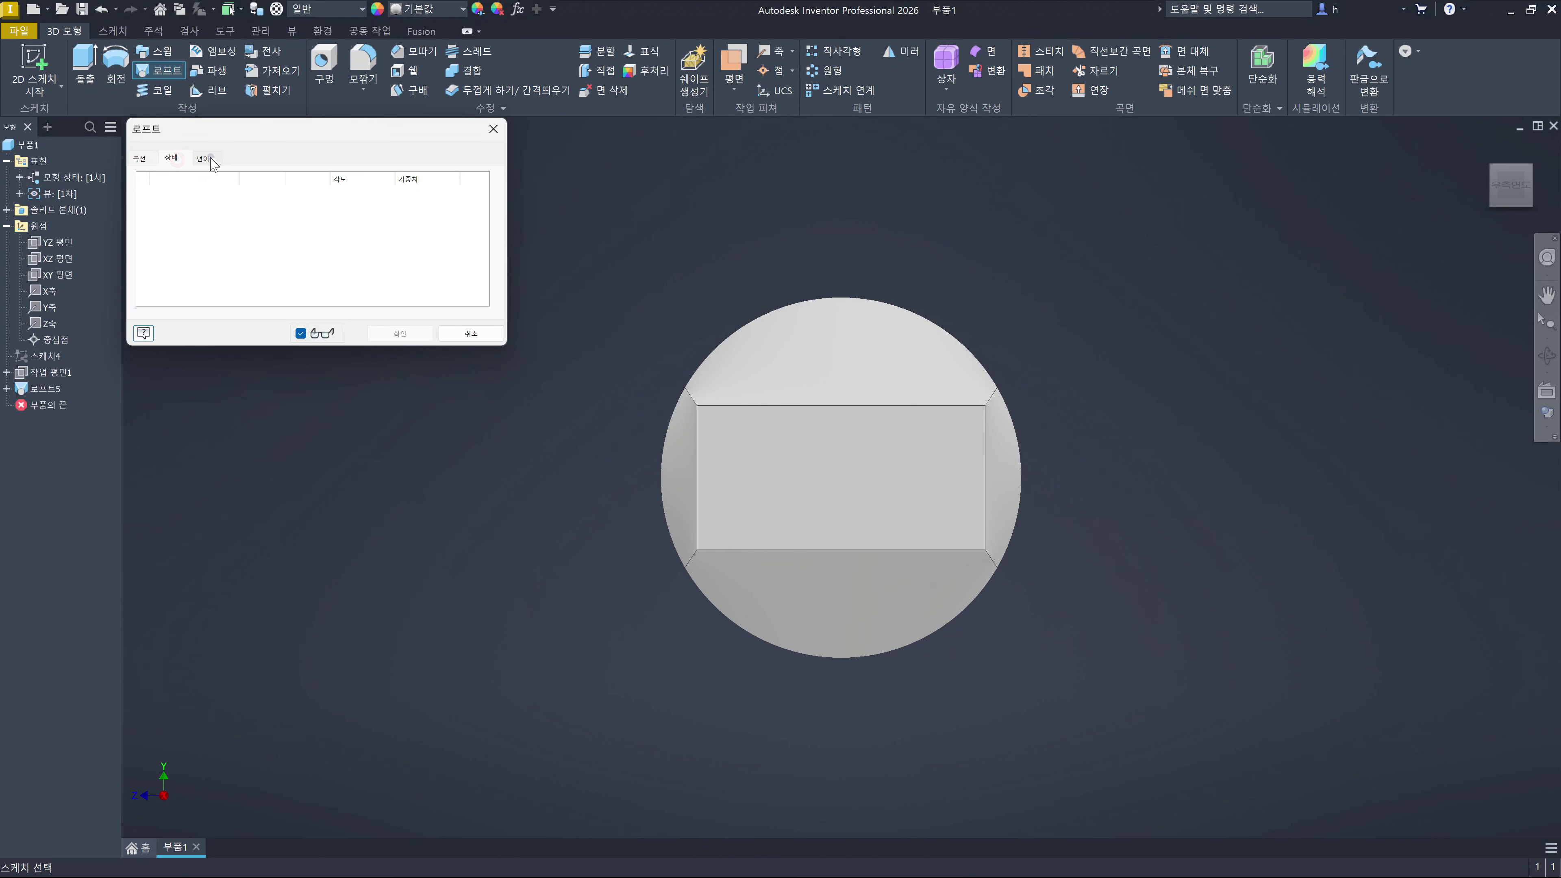
click(208, 159)
click(175, 159)
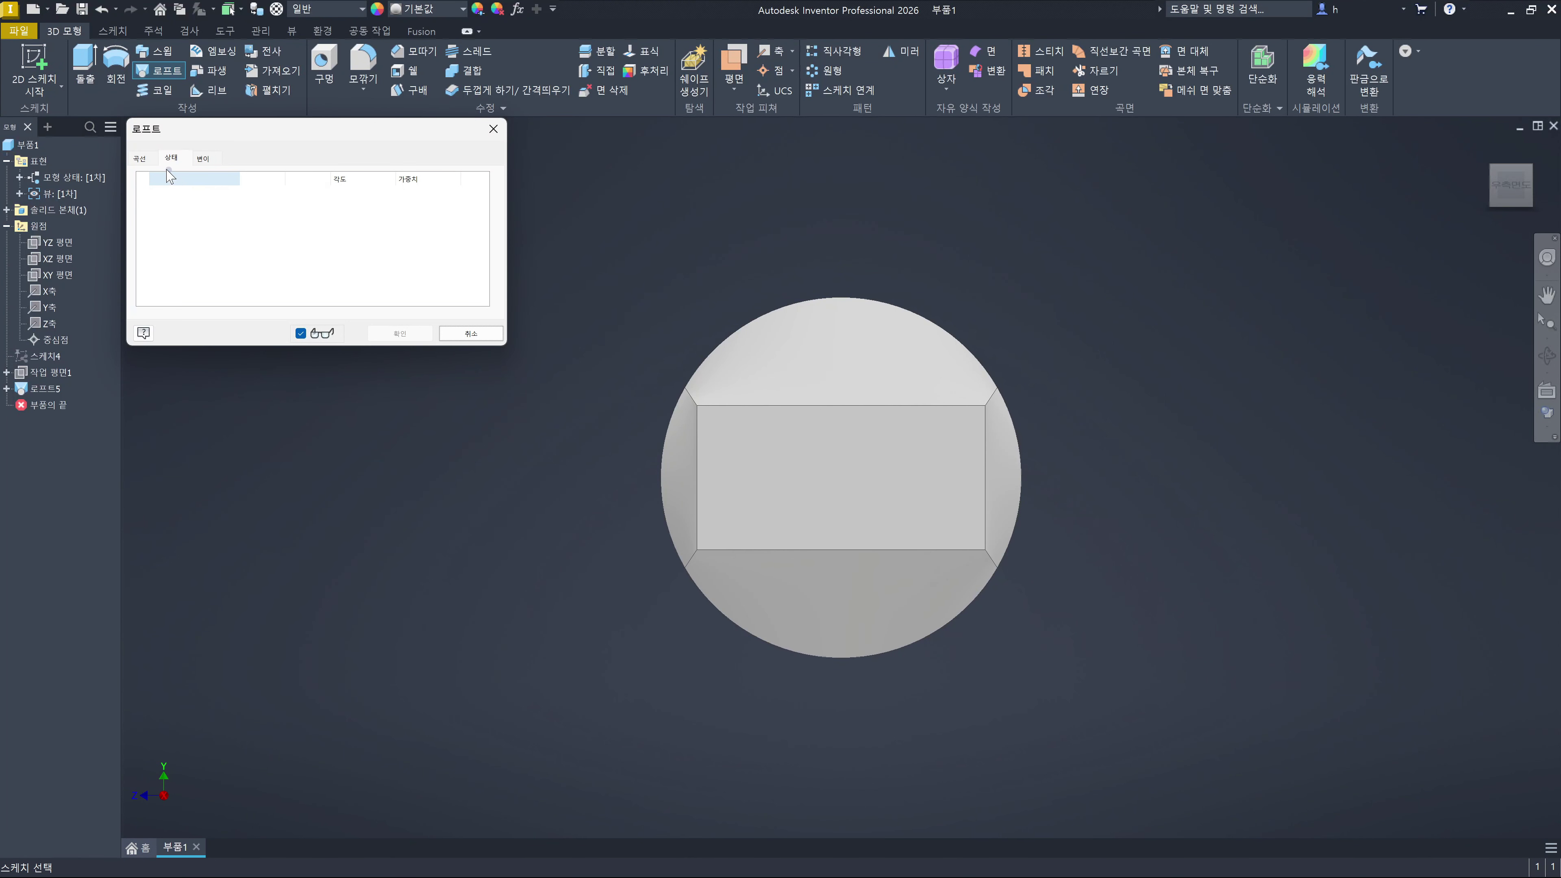
click(139, 158)
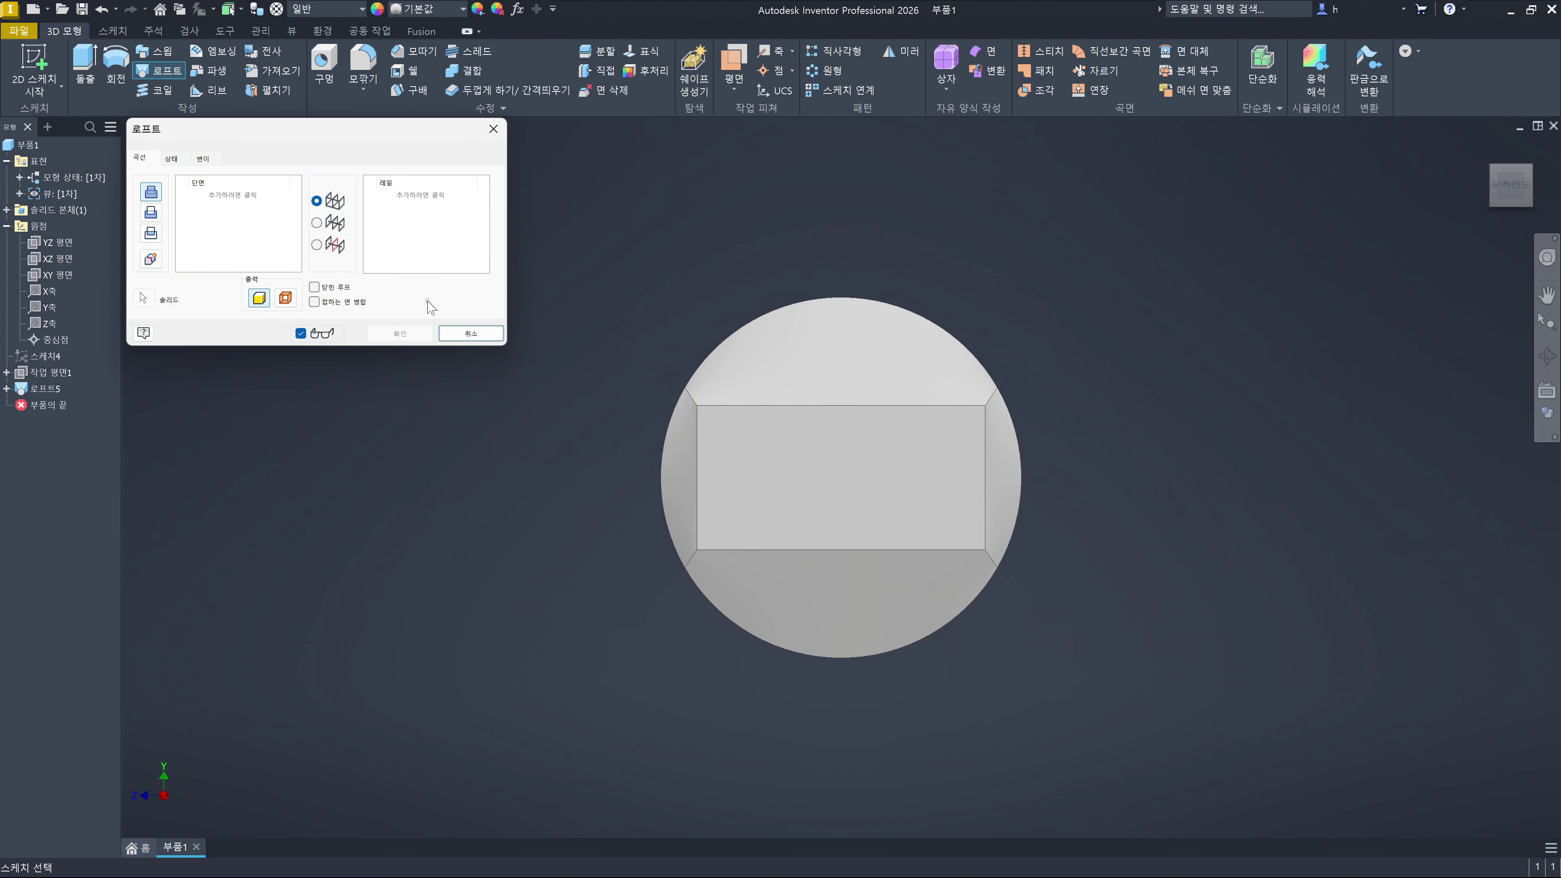
click(493, 128)
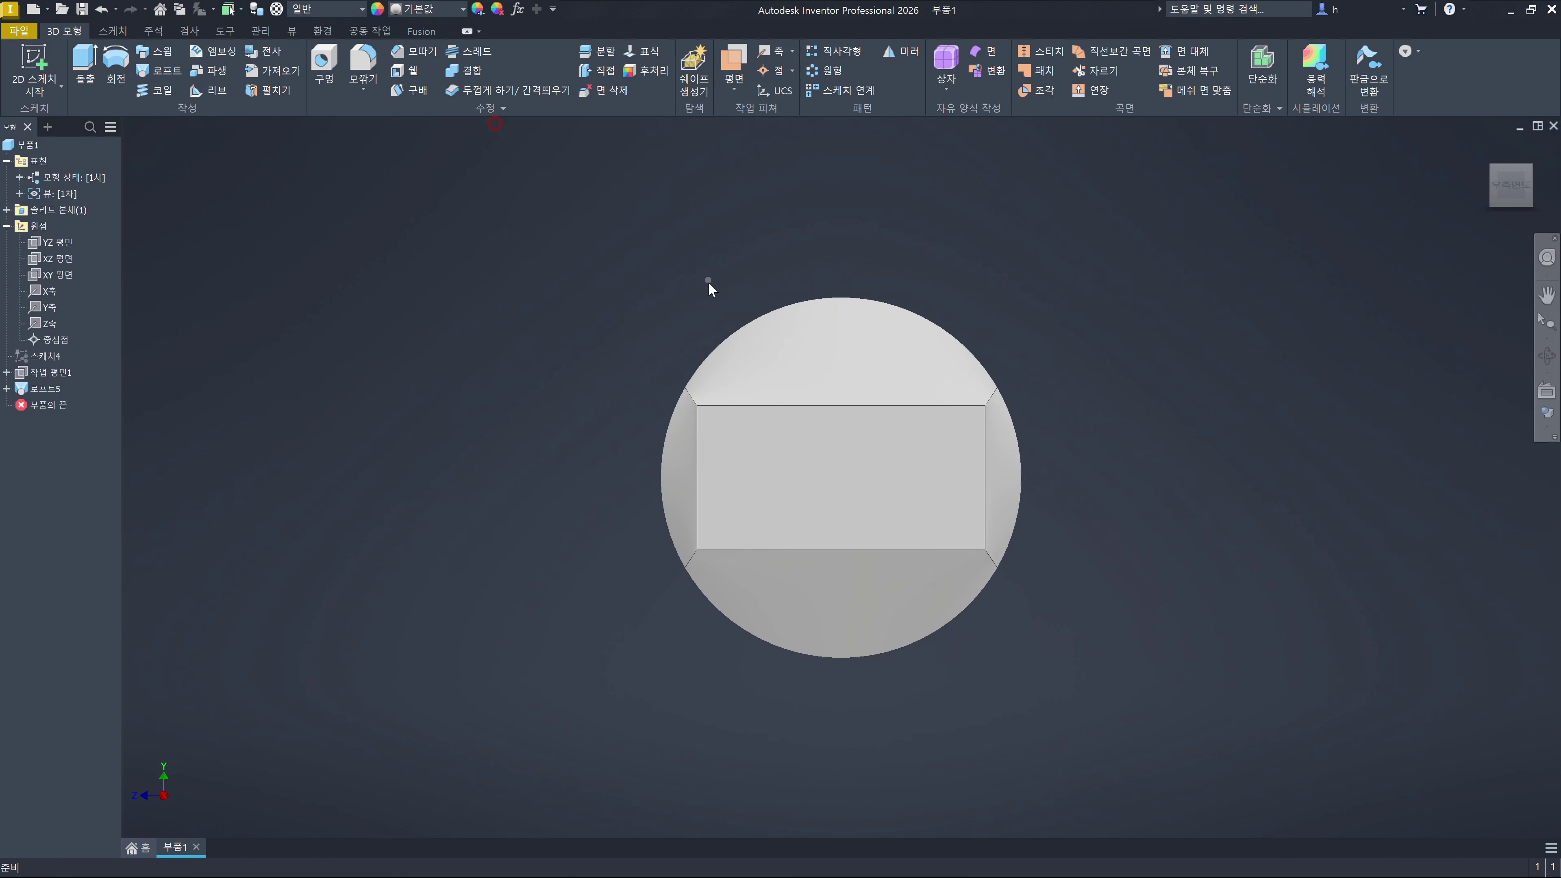